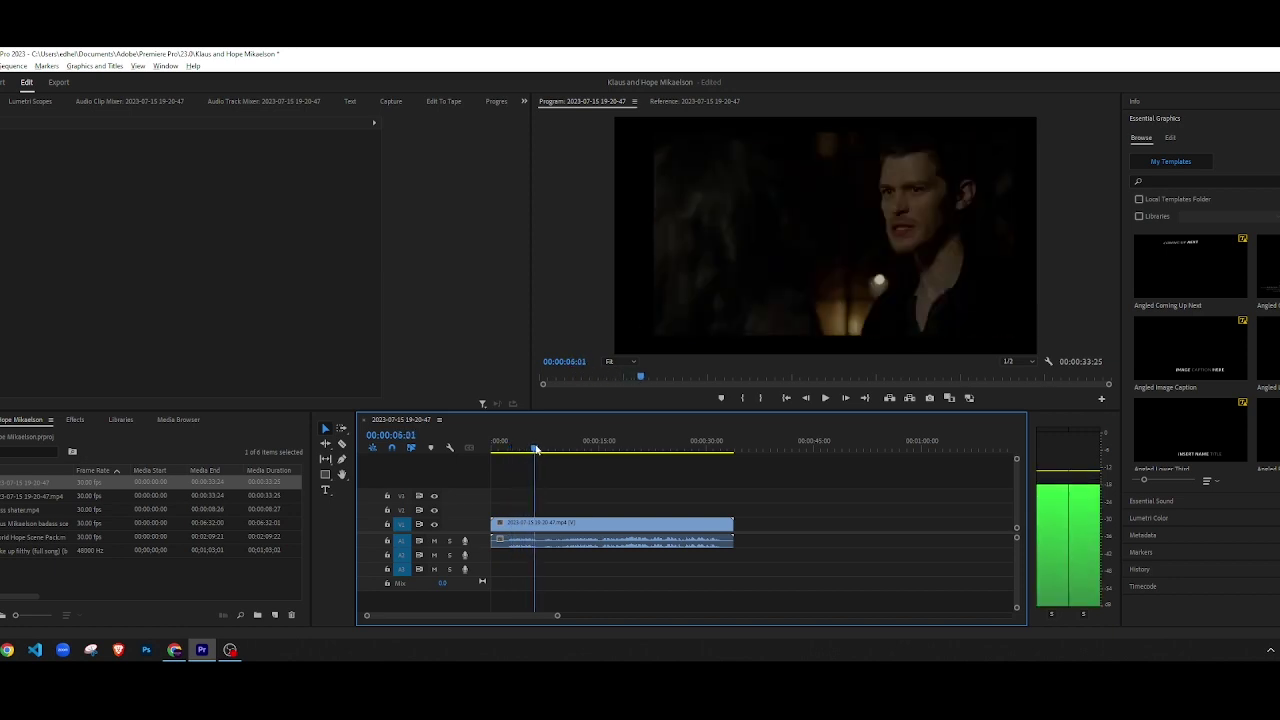
Step: Play through the recorded scene to examine its opening and dialogue for a suitable starting point
key(space)
scroll(557, 531, up, 5)
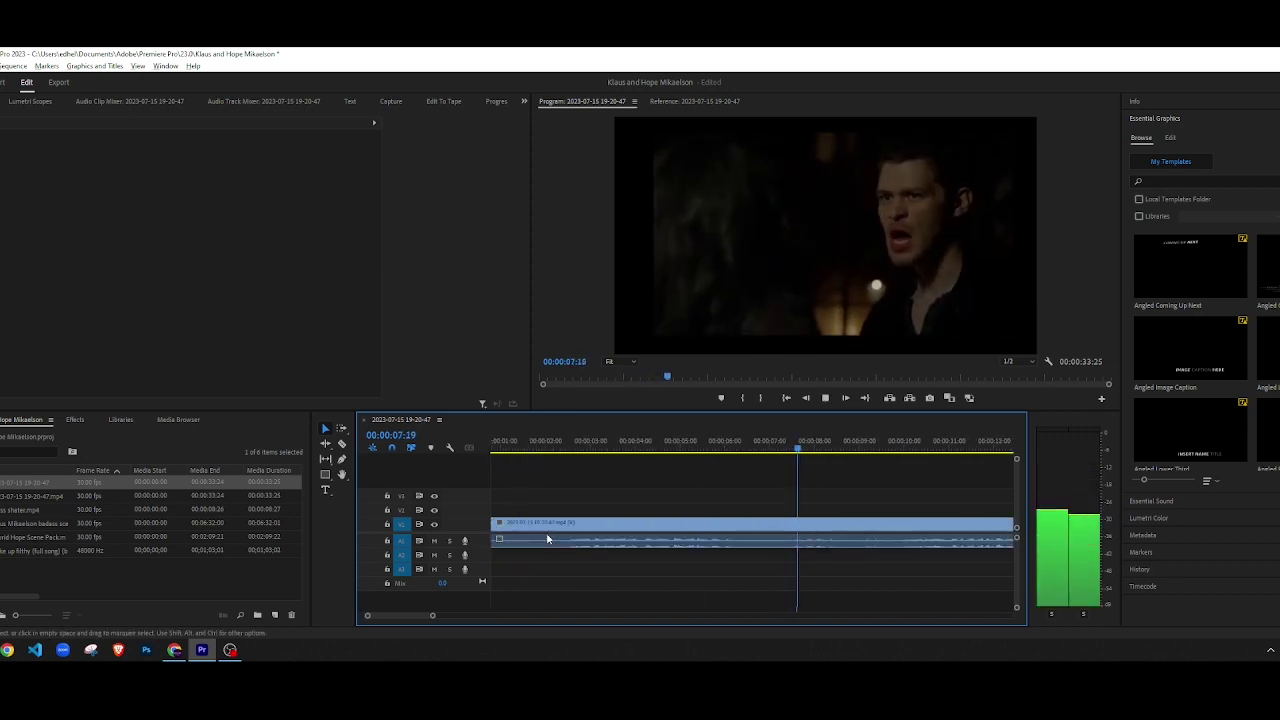
key(c)
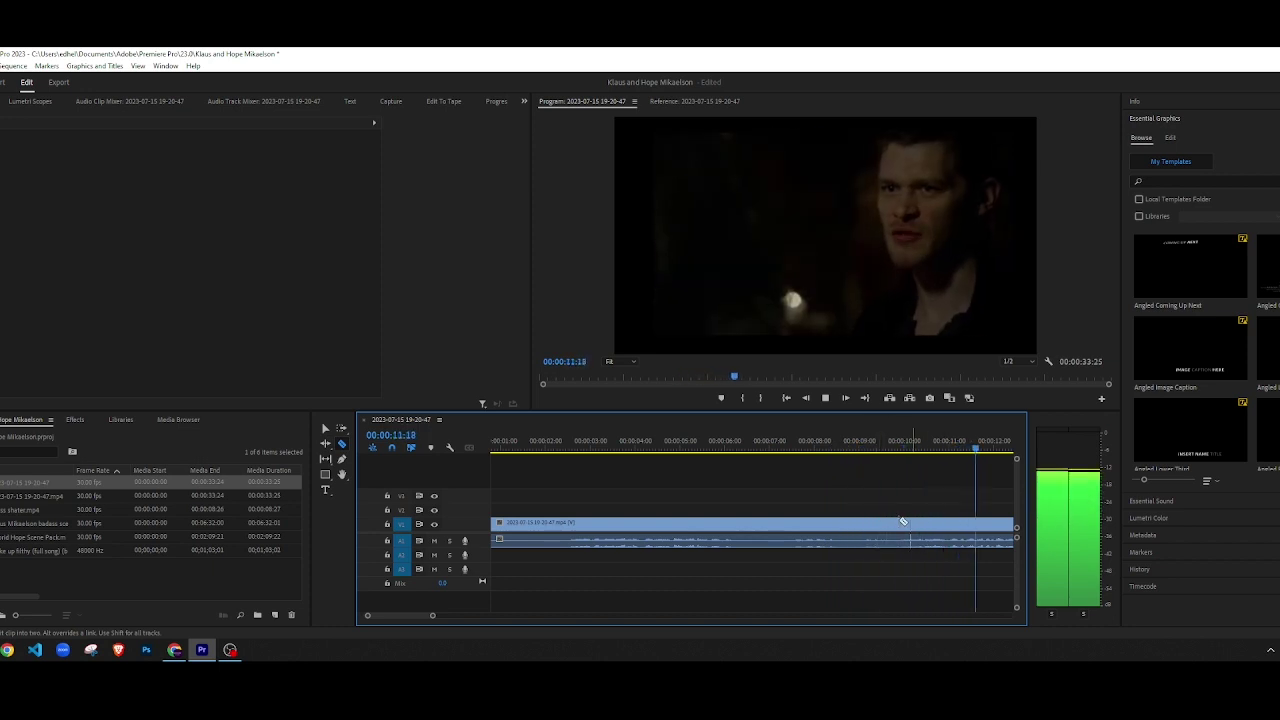
alt+scroll(745, 535, down, 3)
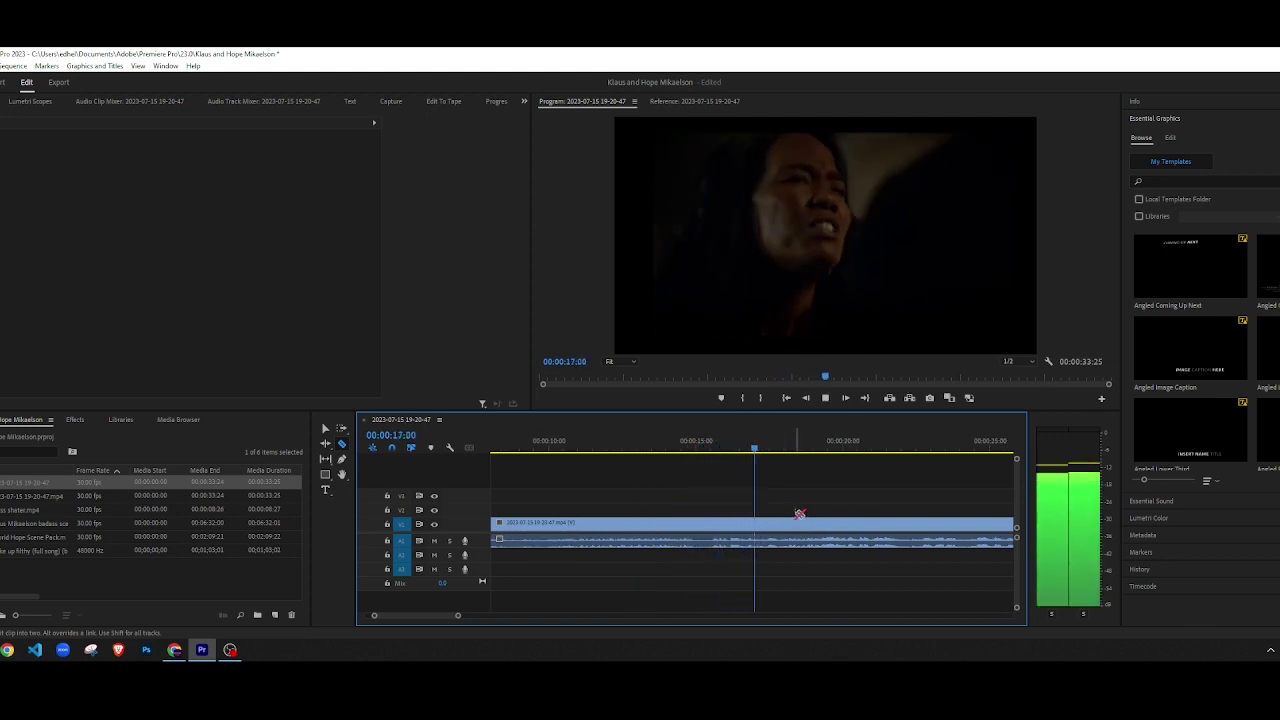
key(space)
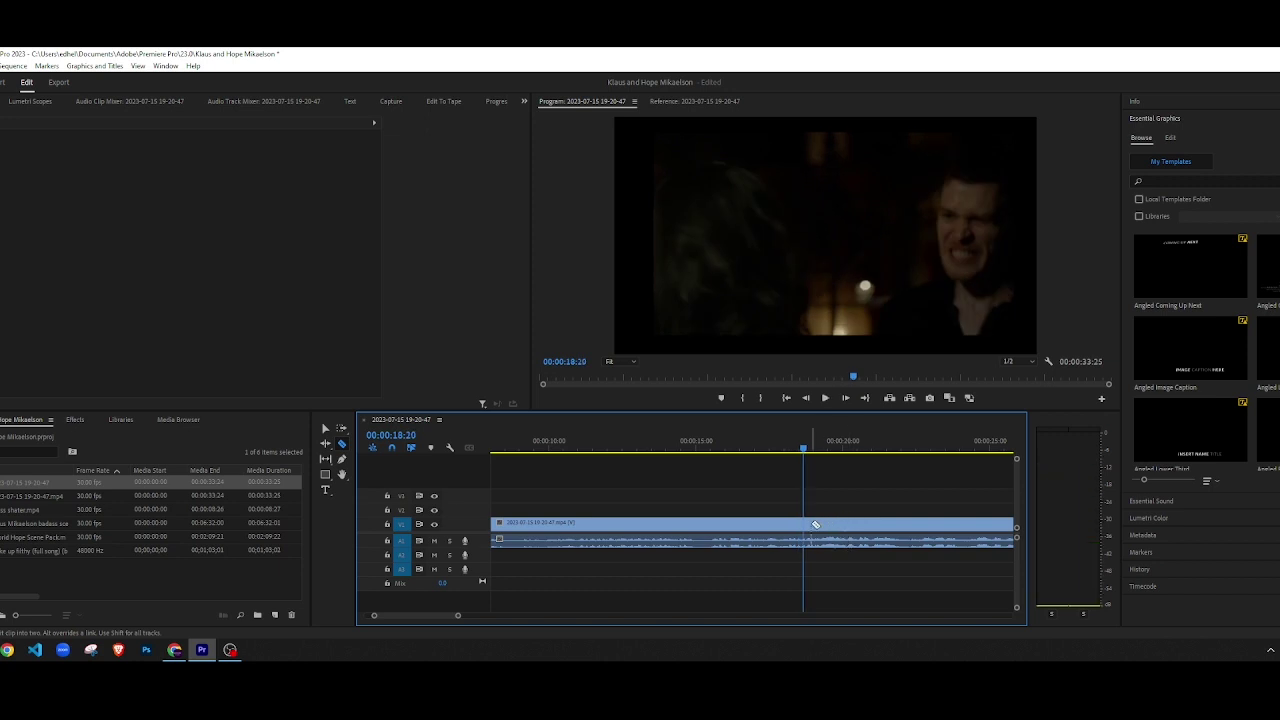
key(Home)
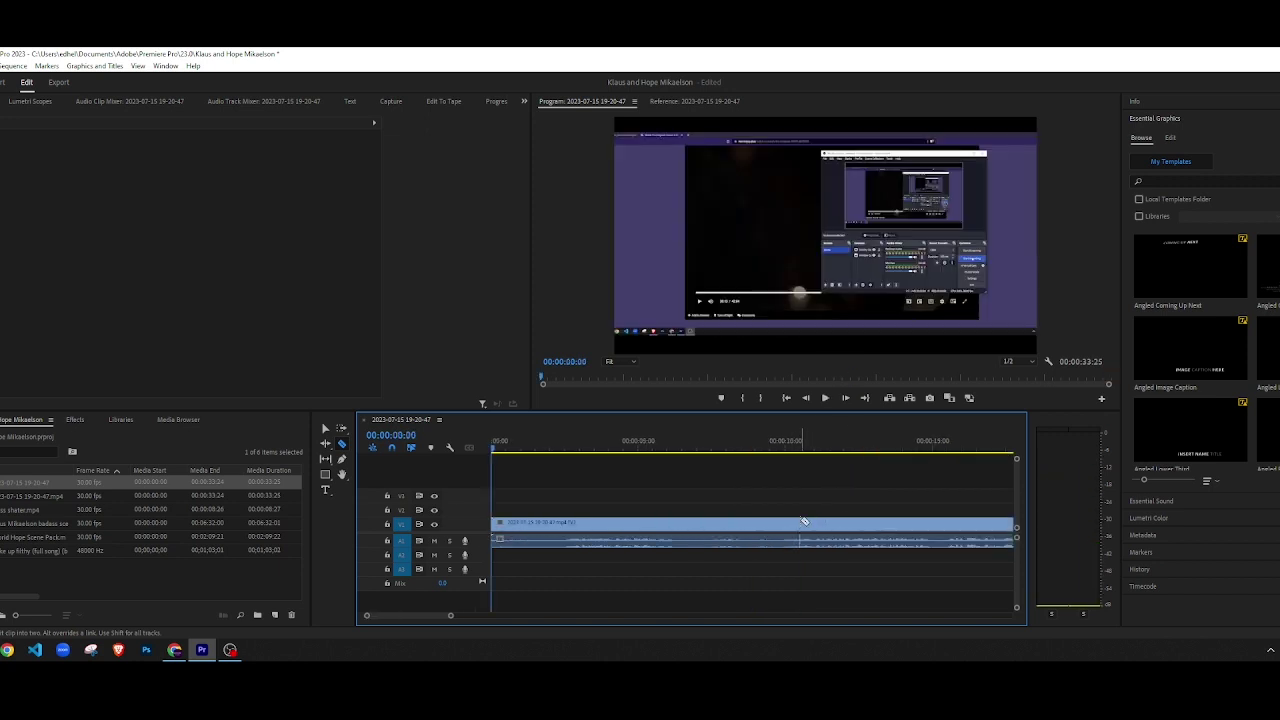
key(space)
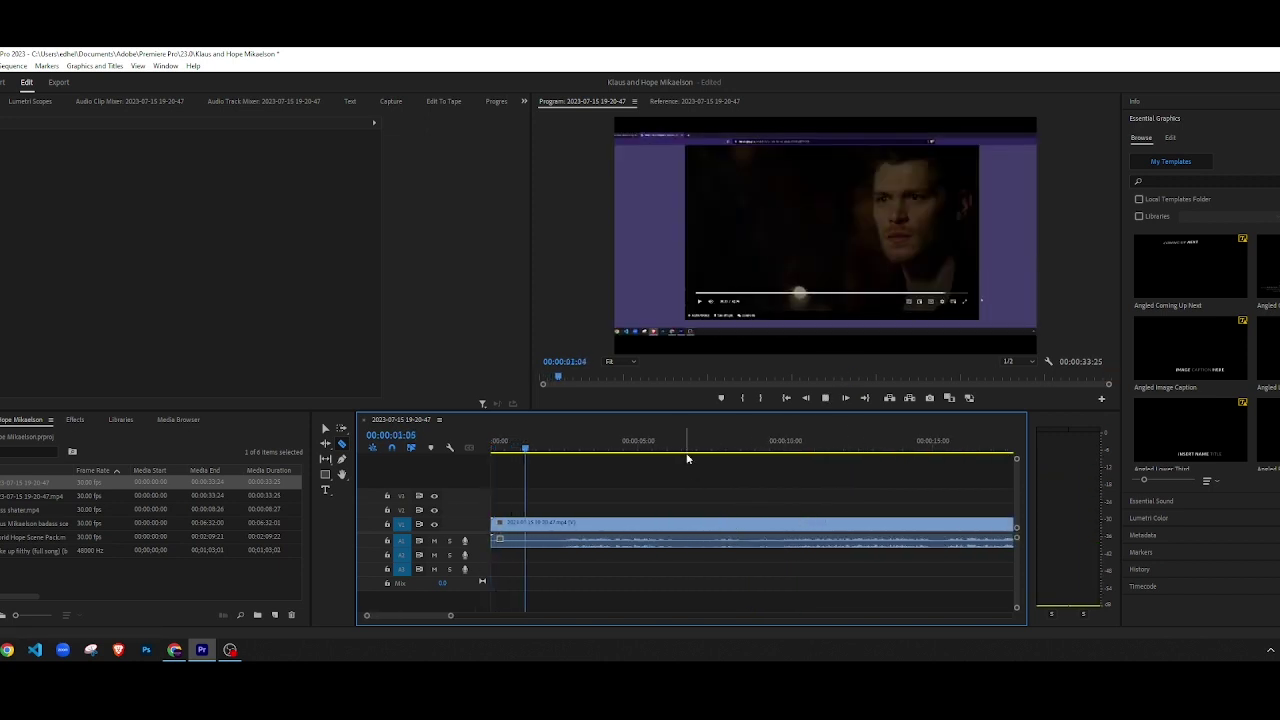
key(space)
Step: Cut the video clip at 00:00:15:17 and delete the portion before it
scroll(669, 500, down, 1)
scroll(669, 500, down, 5)
drag(589, 447, 637, 455)
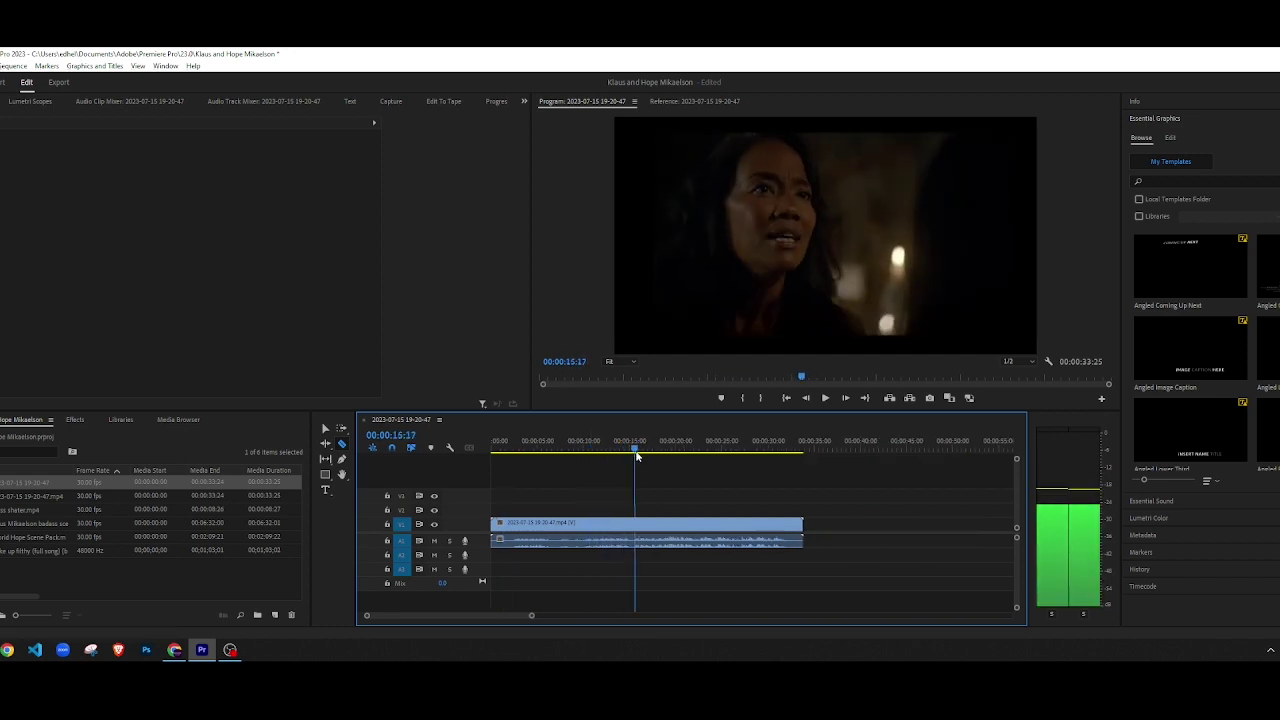
click(622, 530)
key(Delete)
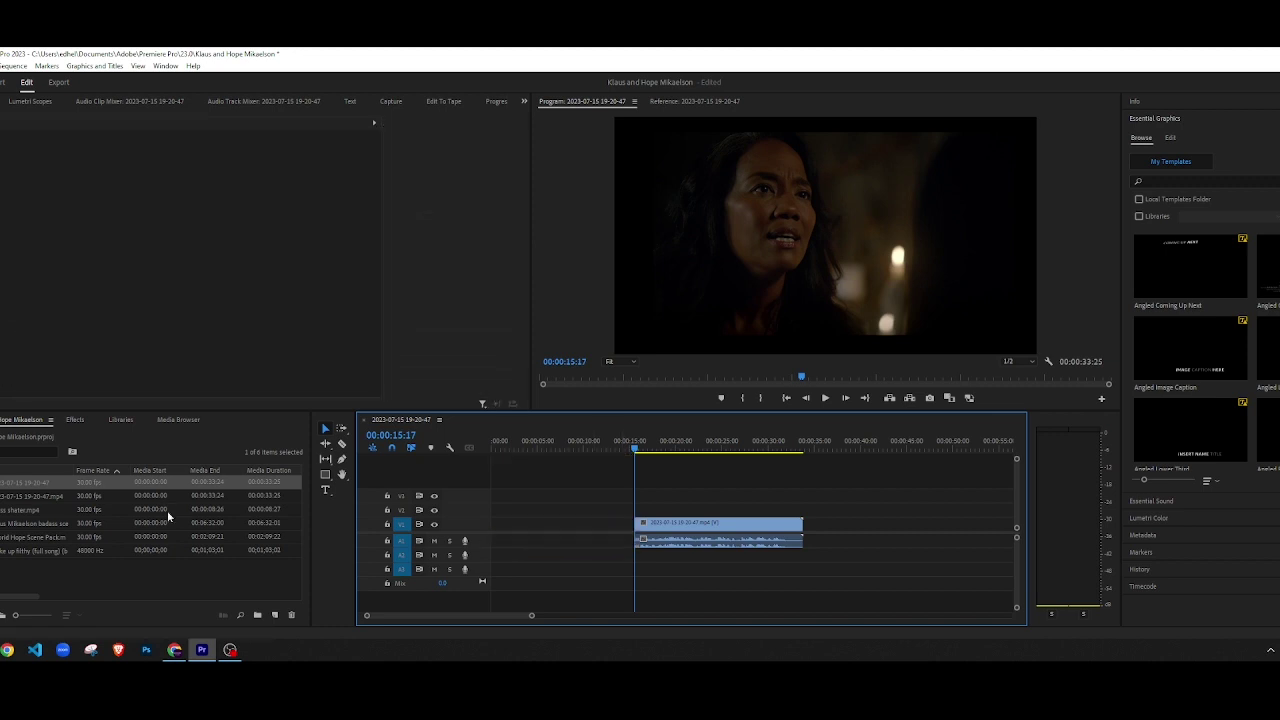
Step: Place the full song audio on track A2 from the start of the sequence and play it
drag(32, 555, 491, 560)
click(499, 450)
key(space)
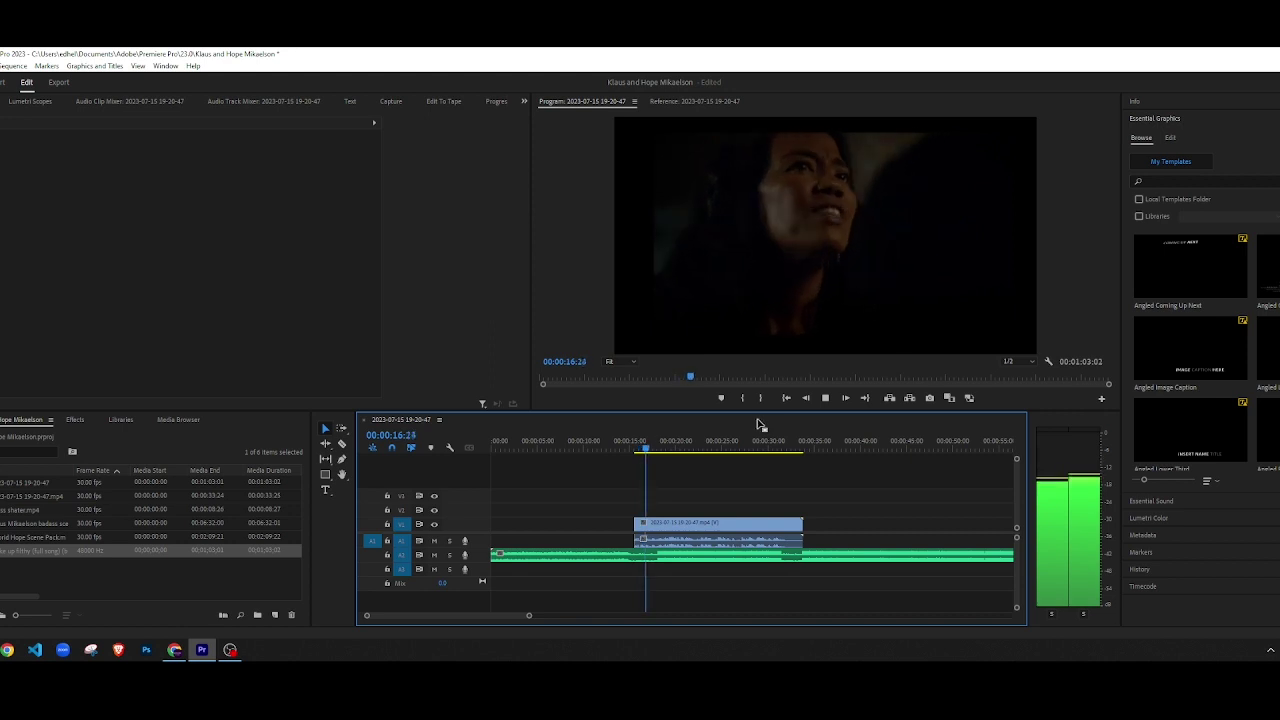
Step: Move the video clip earlier to start at about 4 seconds, checking its alignment with the song by playback
drag(679, 523, 579, 524)
drag(663, 449, 650, 449)
key(space)
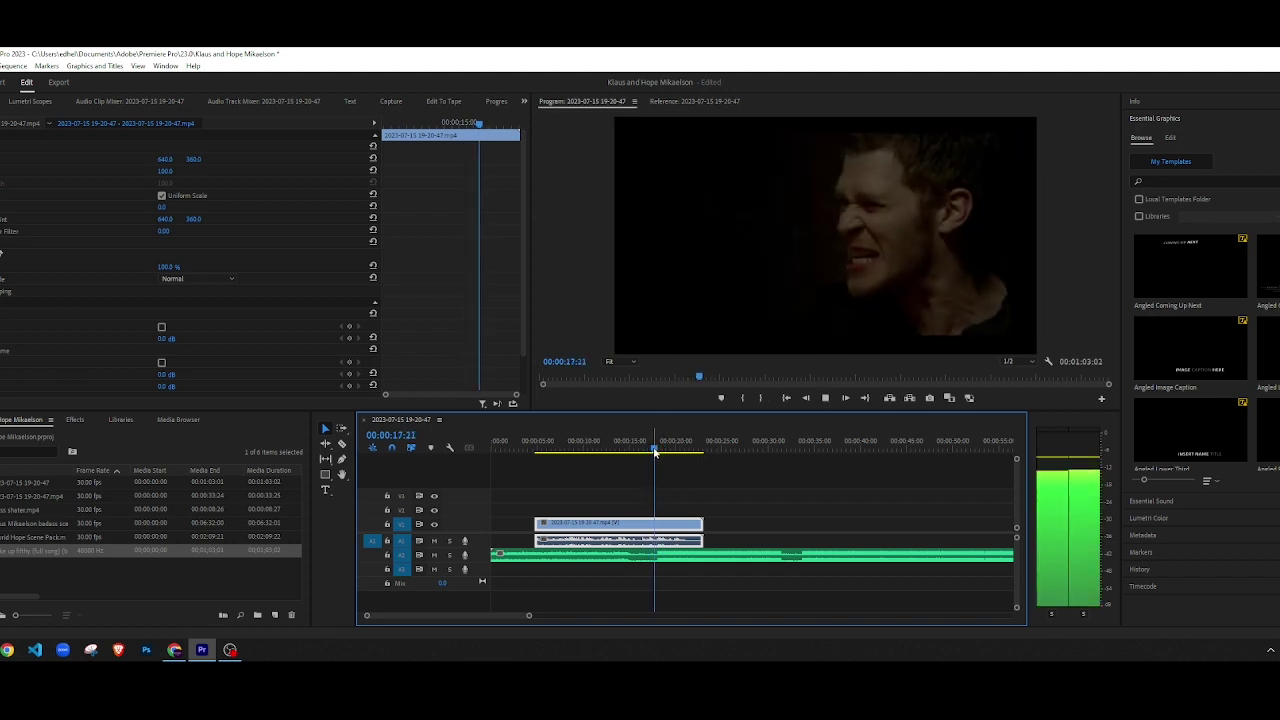
key(space)
drag(655, 527, 646, 527)
key(space)
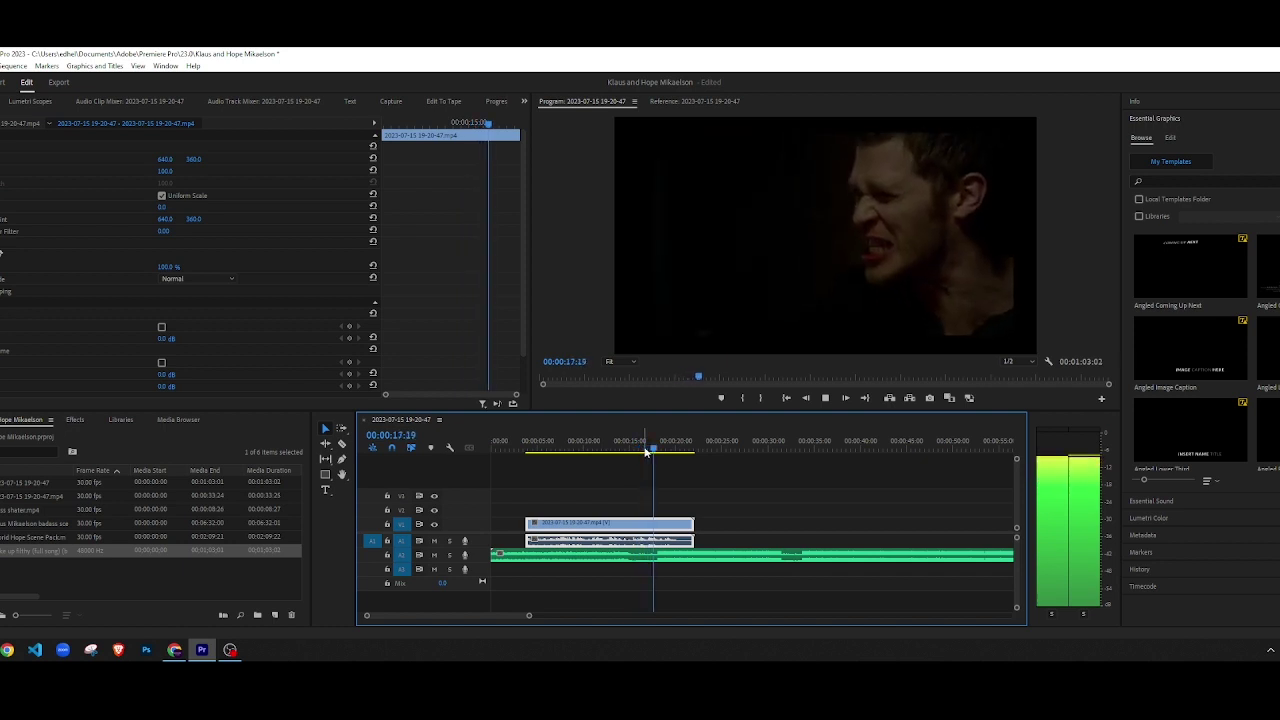
key(space)
Step: Cut the video clip at about 00:00:18:02, where the song's waveform changes, and delete the portion after it
scroll(661, 550, up, 6)
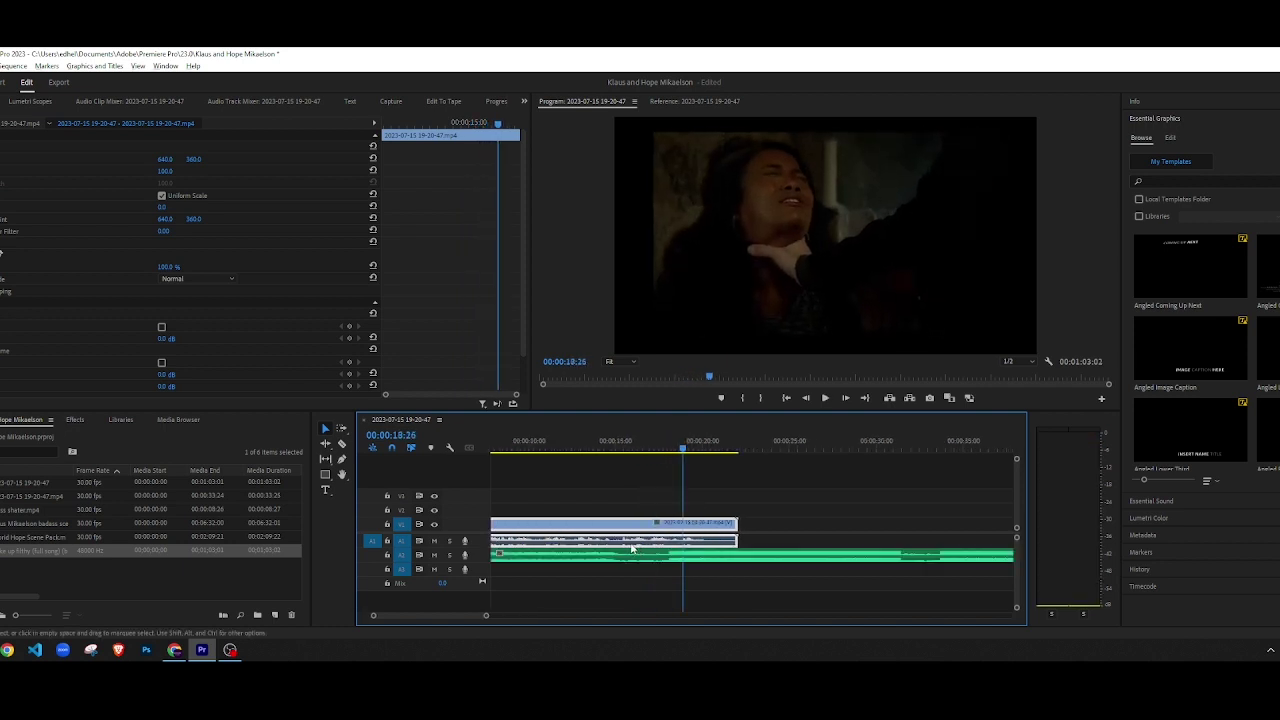
click(703, 524)
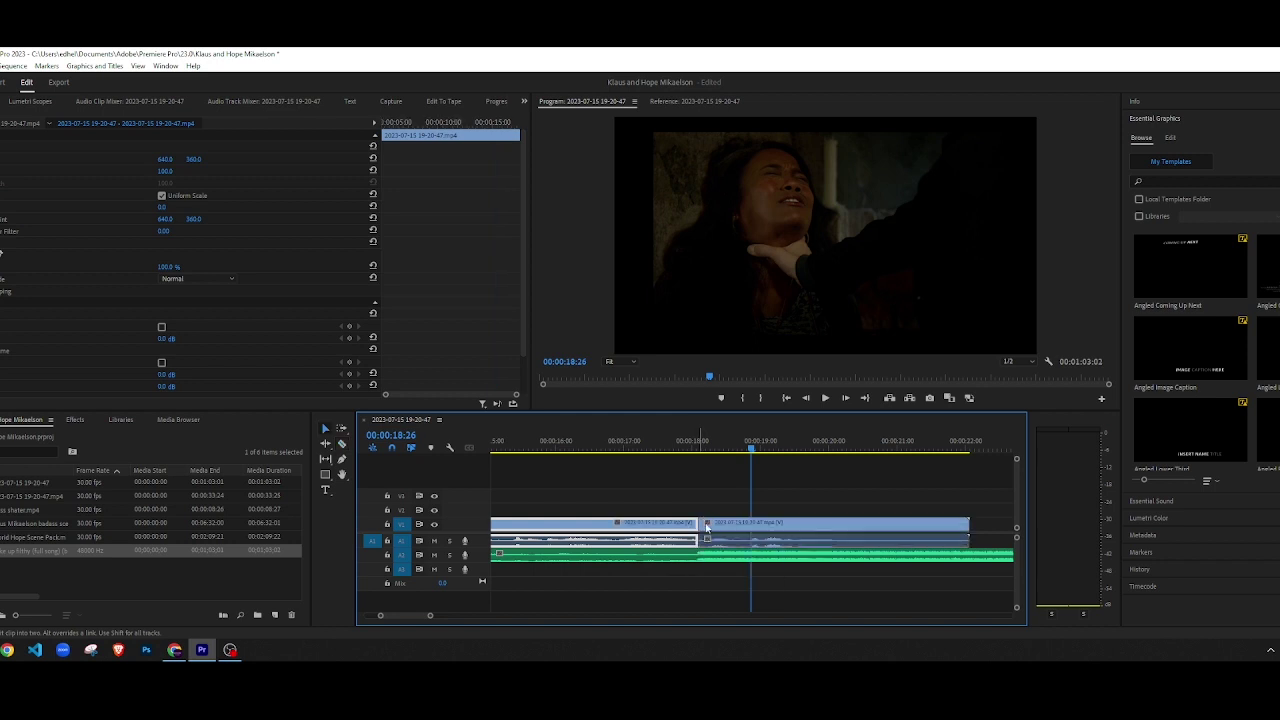
key(v)
key(Delete)
scroll(638, 543, down, 5)
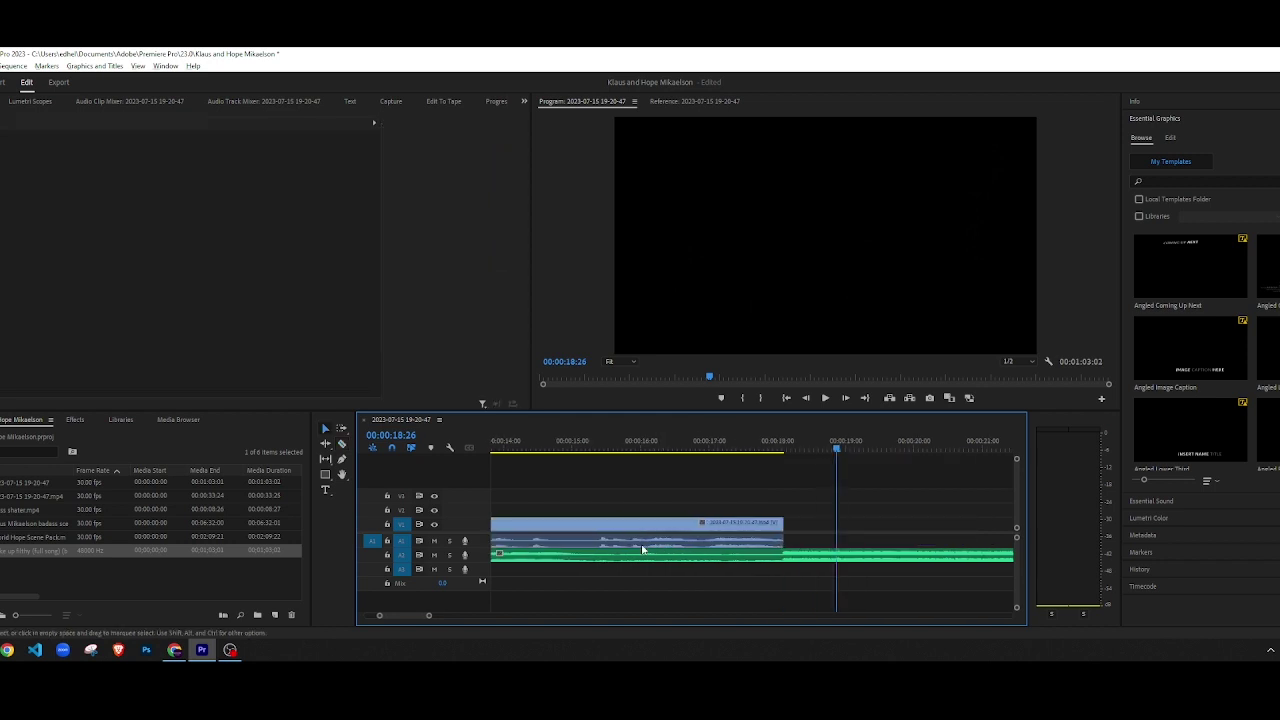
scroll(638, 543, down, 4)
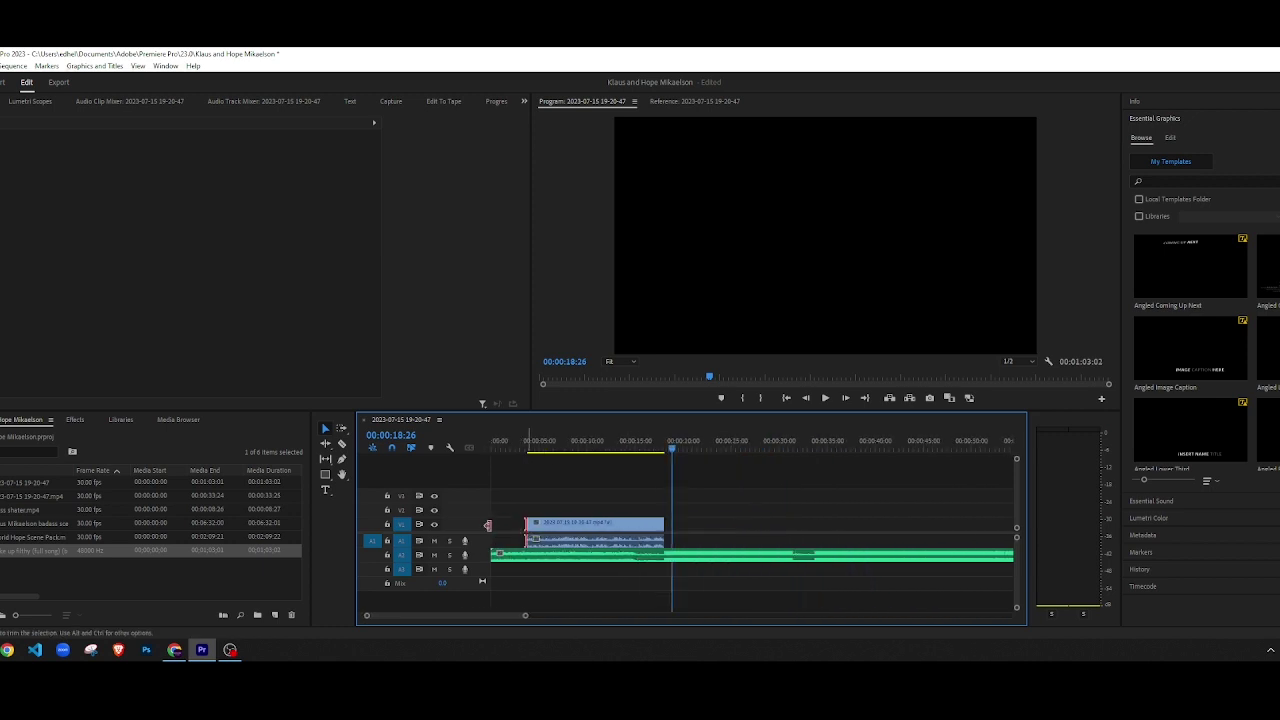
Step: Extend the start of the video clip back to the beginning of the sequence and play the opening
drag(527, 525, 487, 526)
drag(507, 451, 457, 436)
key(space)
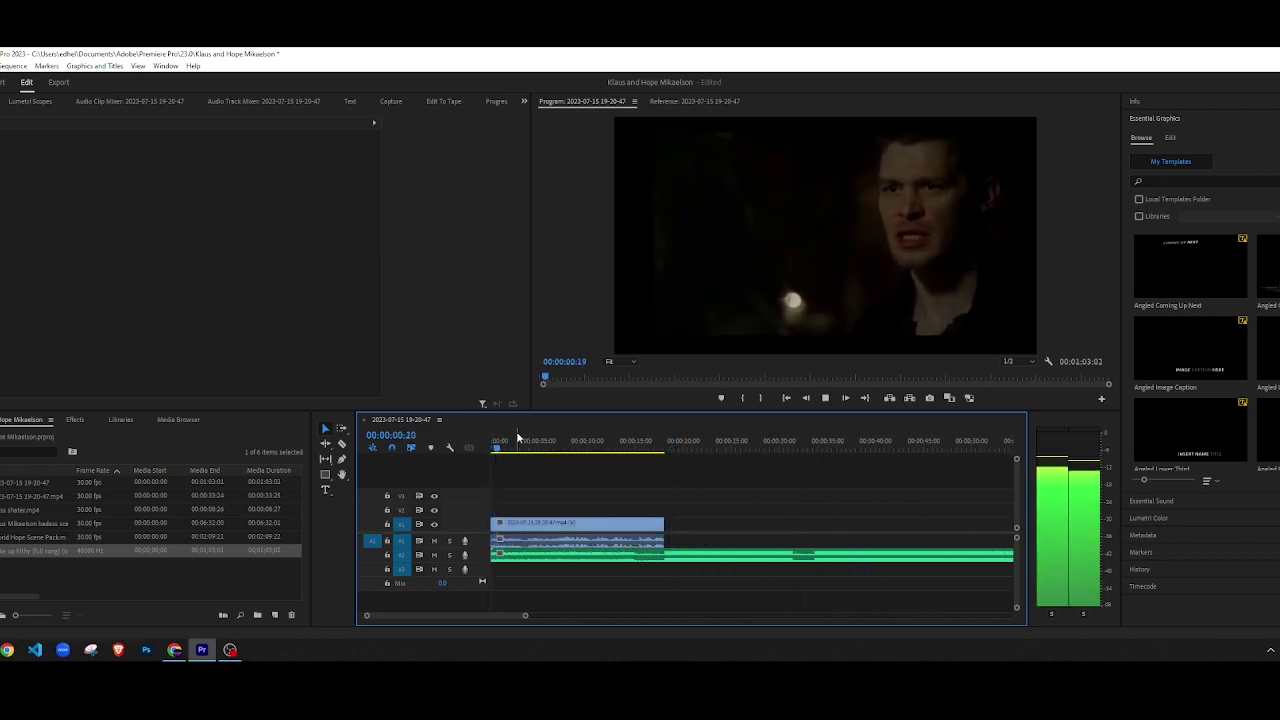
key(space)
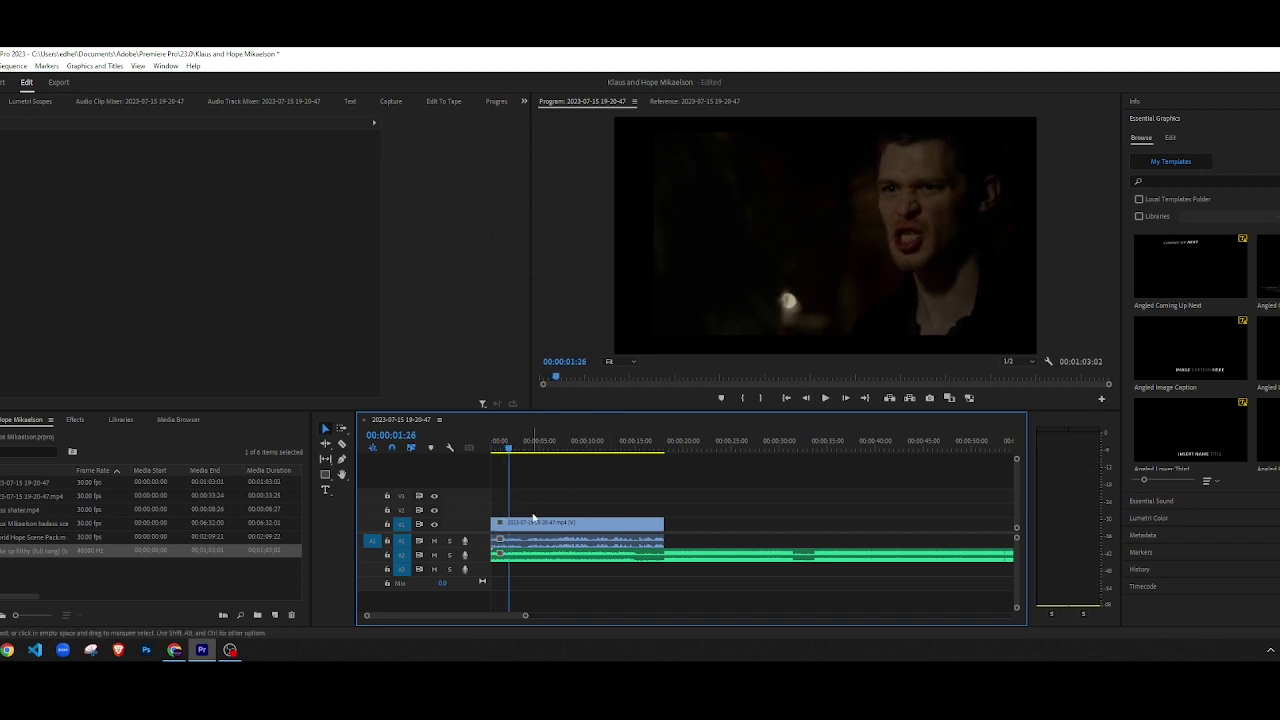
Step: Trim about the first 4 seconds off both the video clip and the song, with both starting at 00:00:00:00
drag(491, 543, 519, 541)
key(v)
click(515, 556)
key(Delete)
Step: Play the trimmed edit and examine how the end of the video clip near 00:00:14 lines up with the song
key(space)
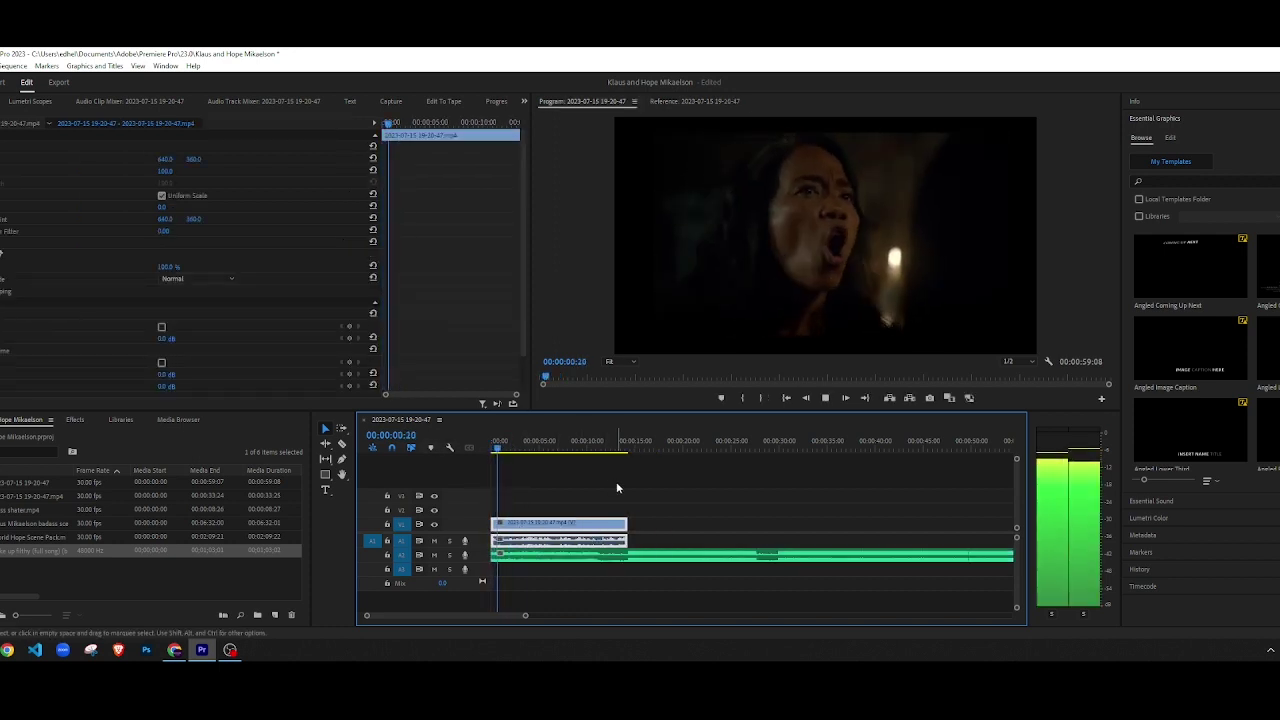
click(716, 465)
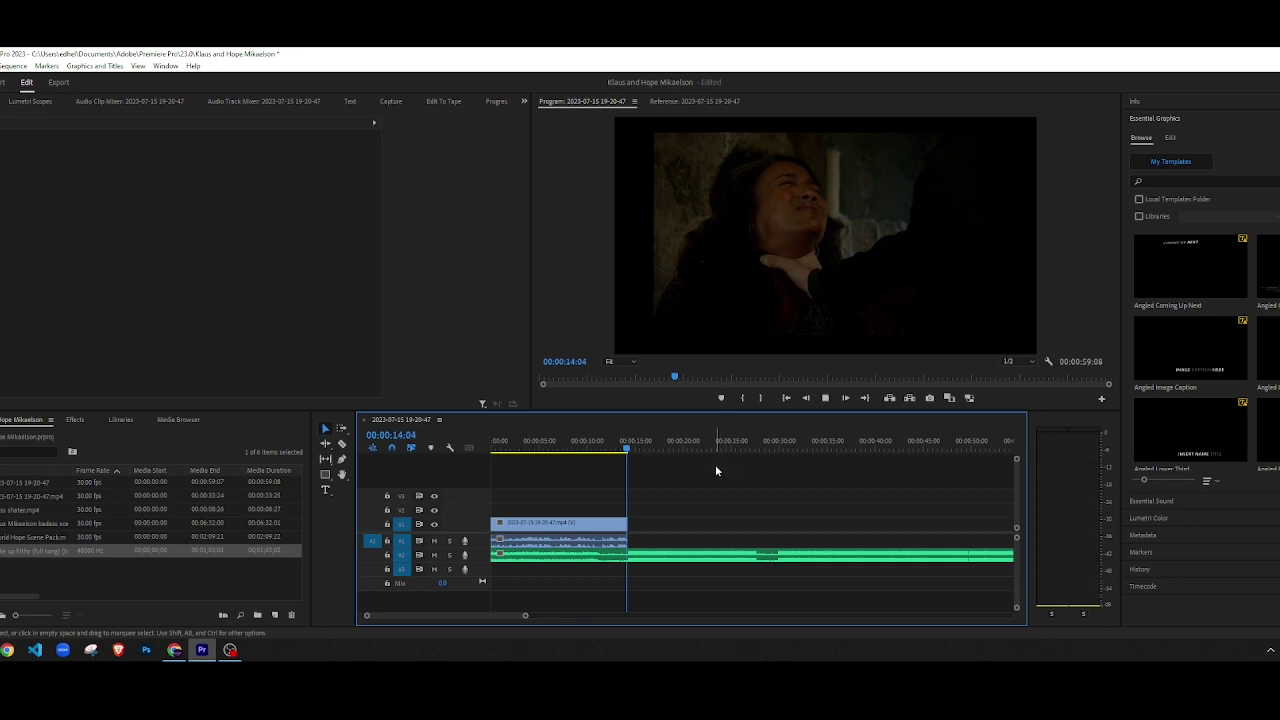
key(space)
scroll(636, 536, up, 10)
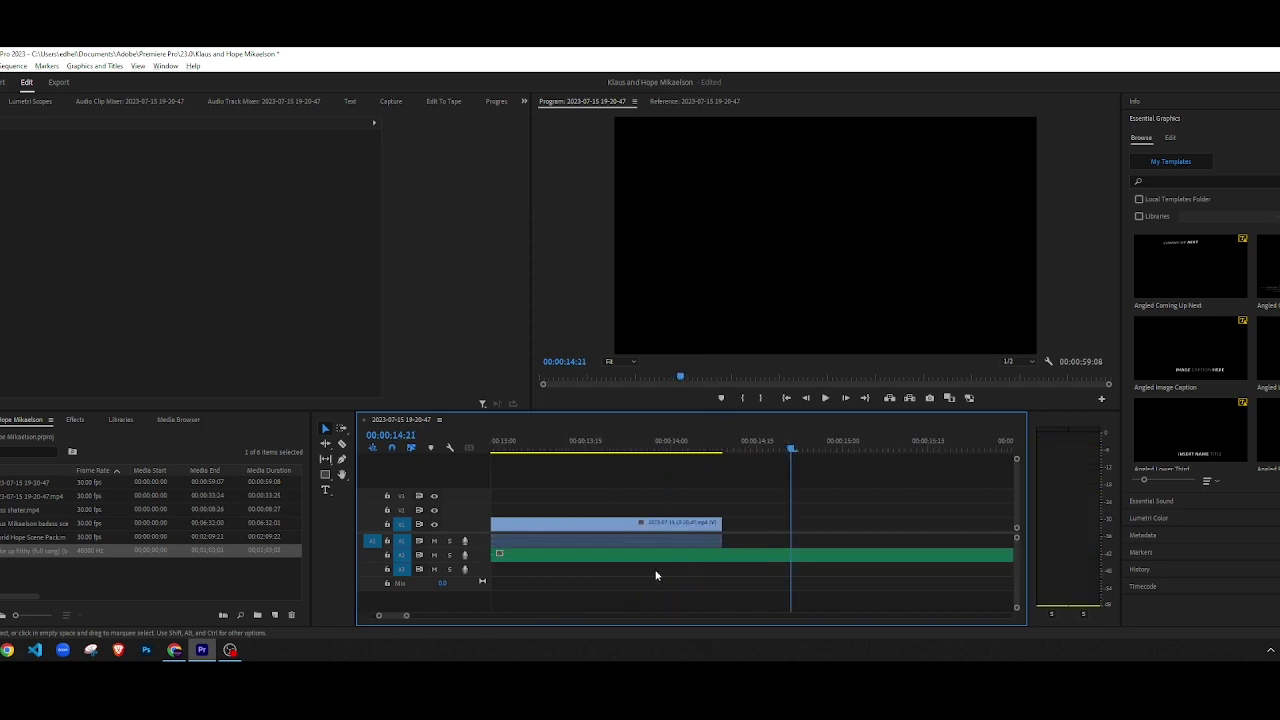
click(687, 446)
key(space)
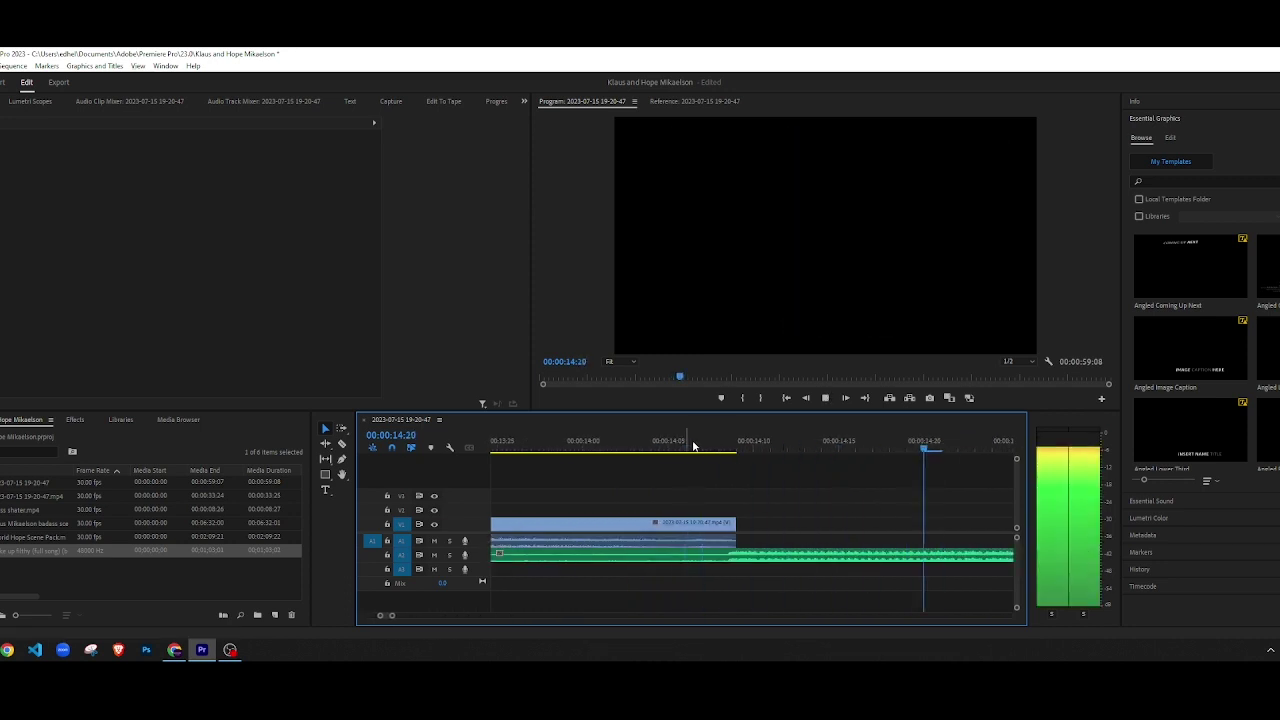
key(space)
scroll(685, 527, down, 9)
key(-)
key(-)
key(-)
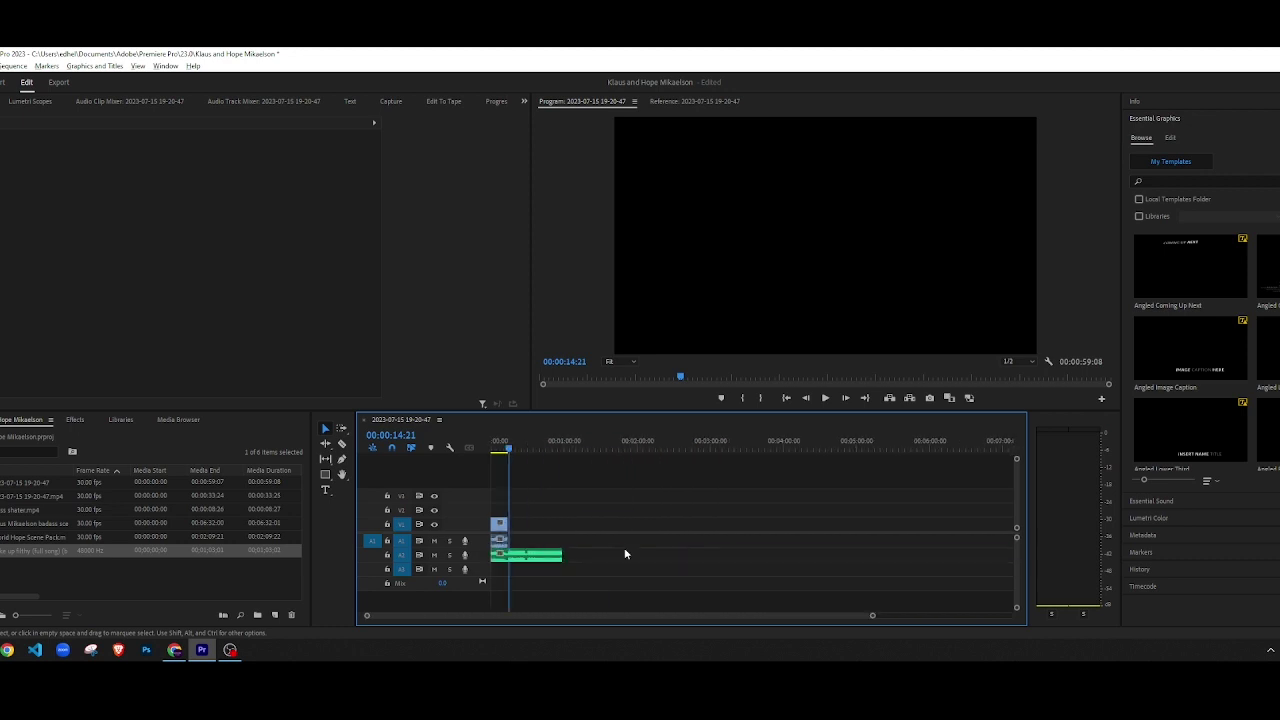
key(=)
key(=)
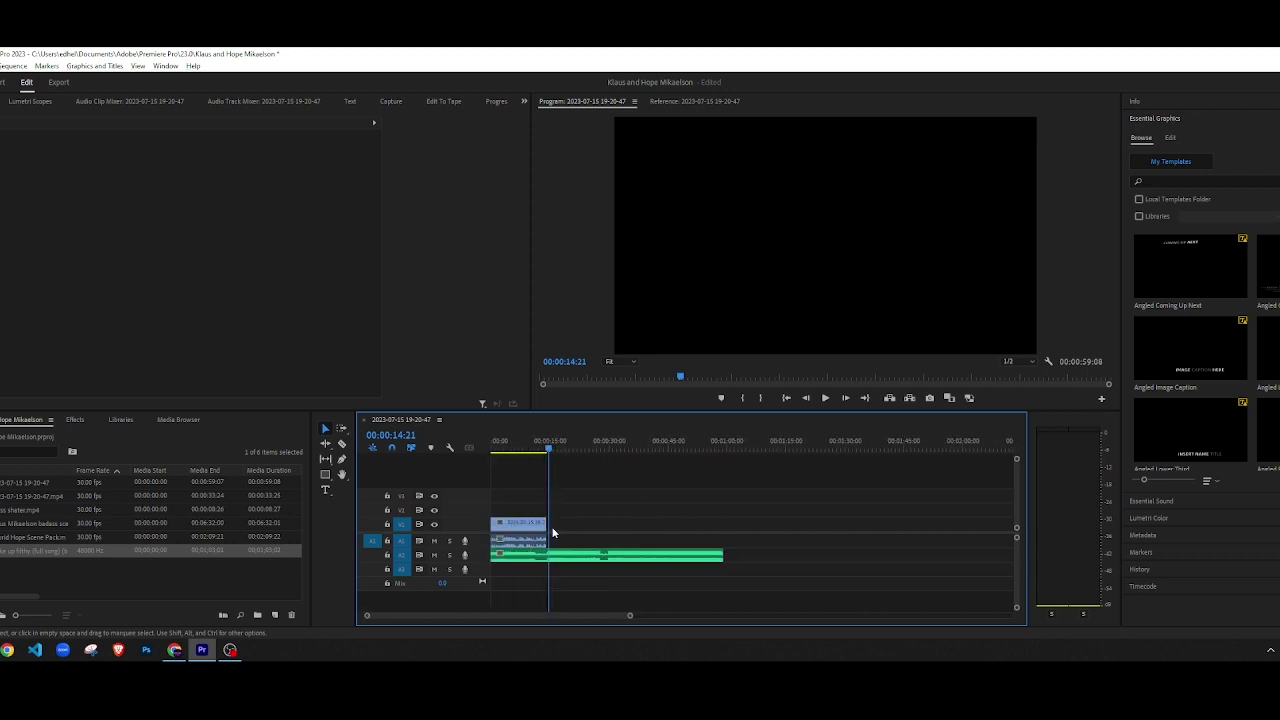
Step: Enlarge the video clip to a scale of about 116.7 so the black borders fall outside the frame
key(Home)
key(space)
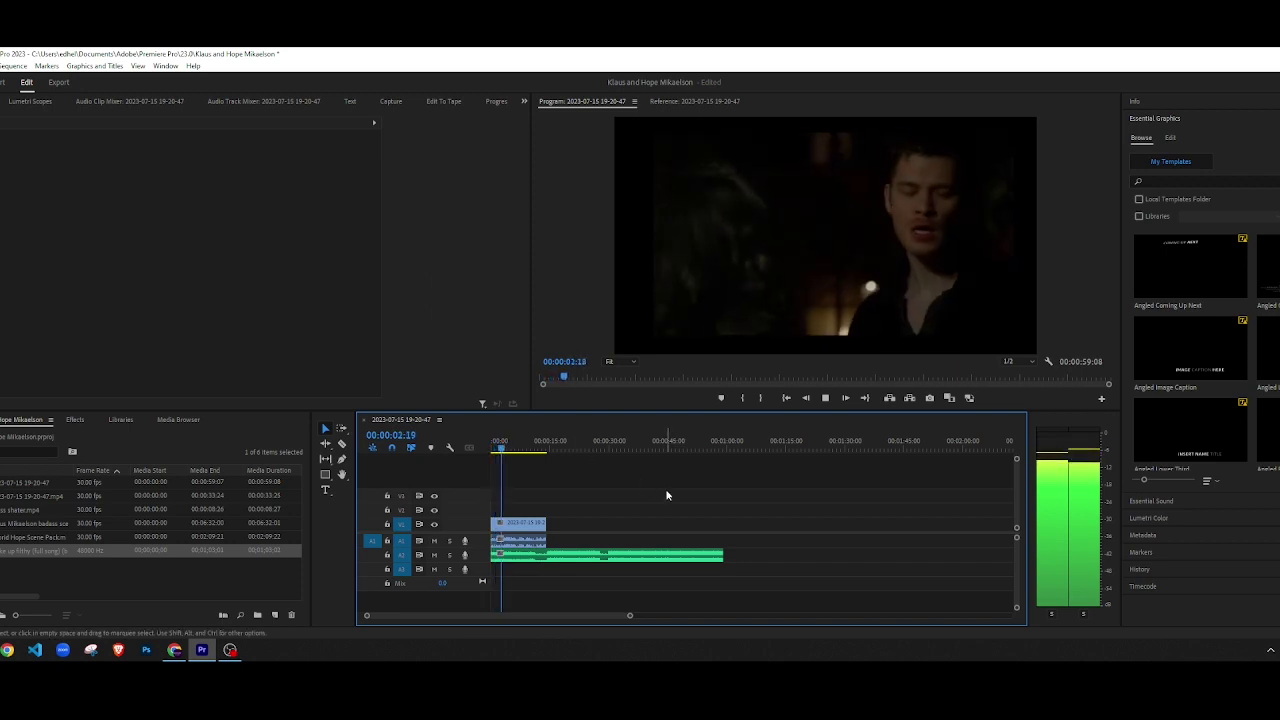
key(space)
click(530, 524)
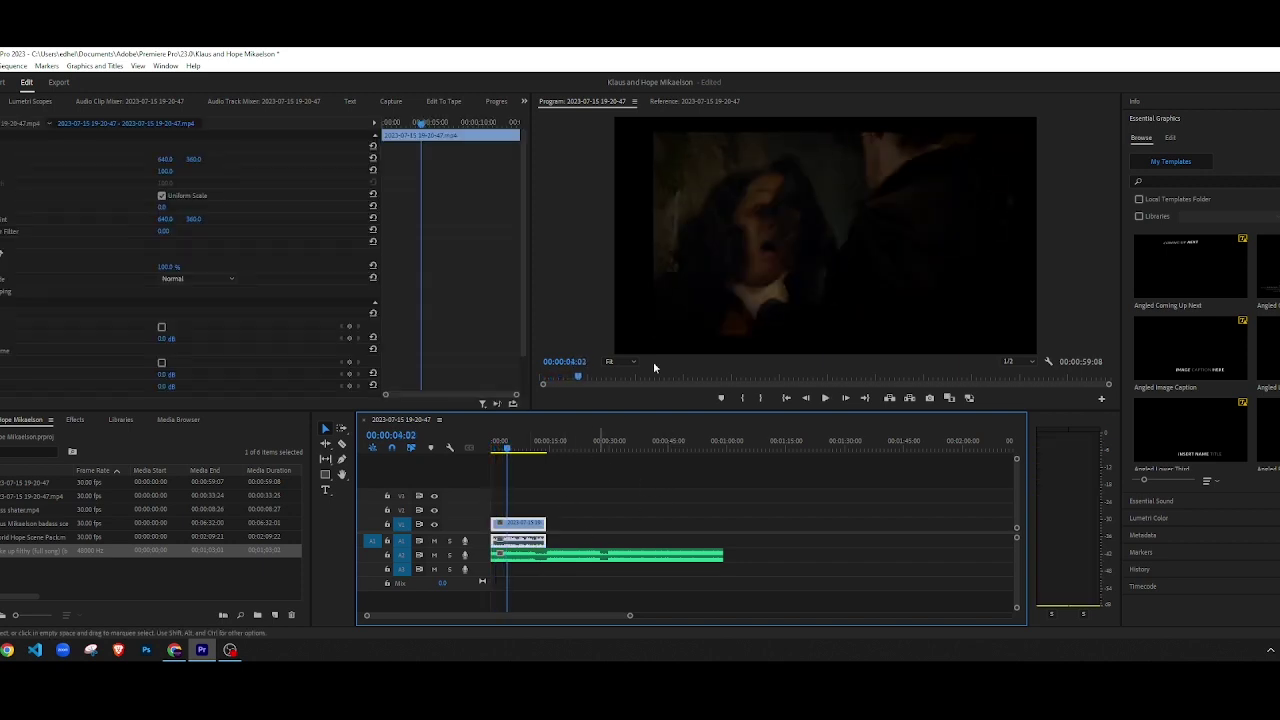
click(751, 266)
drag(571, 447, 505, 447)
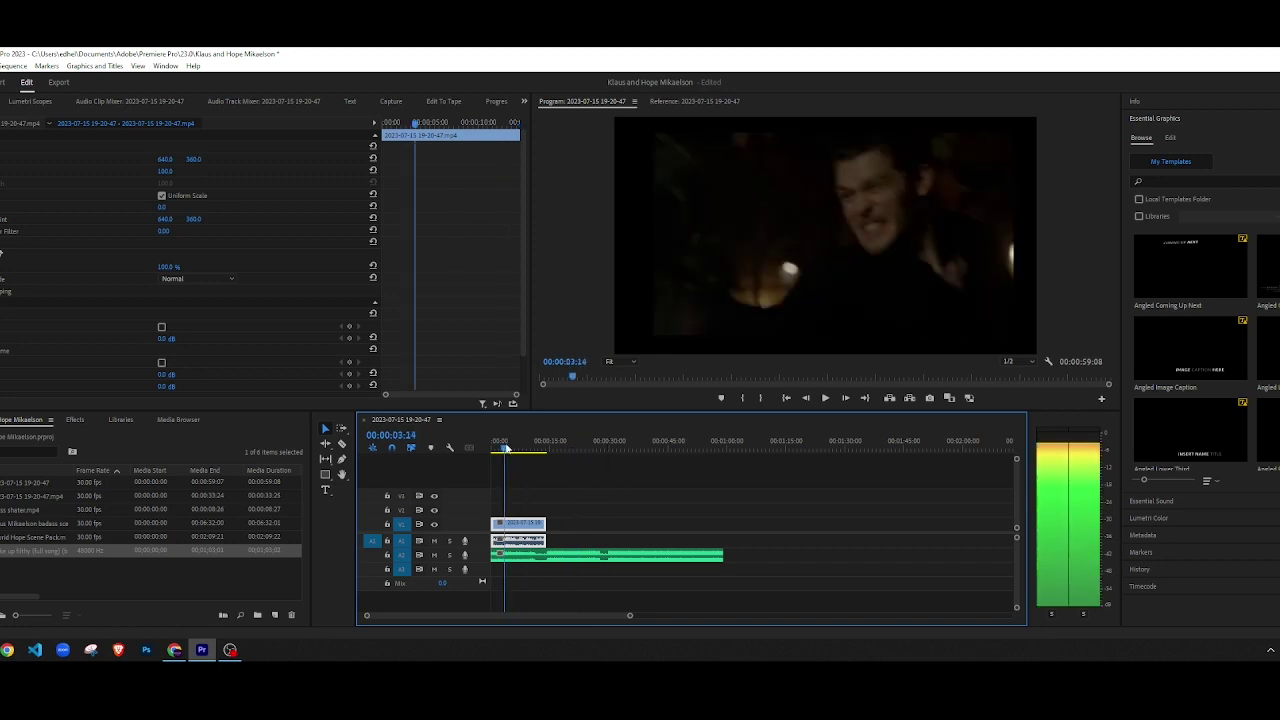
click(712, 282)
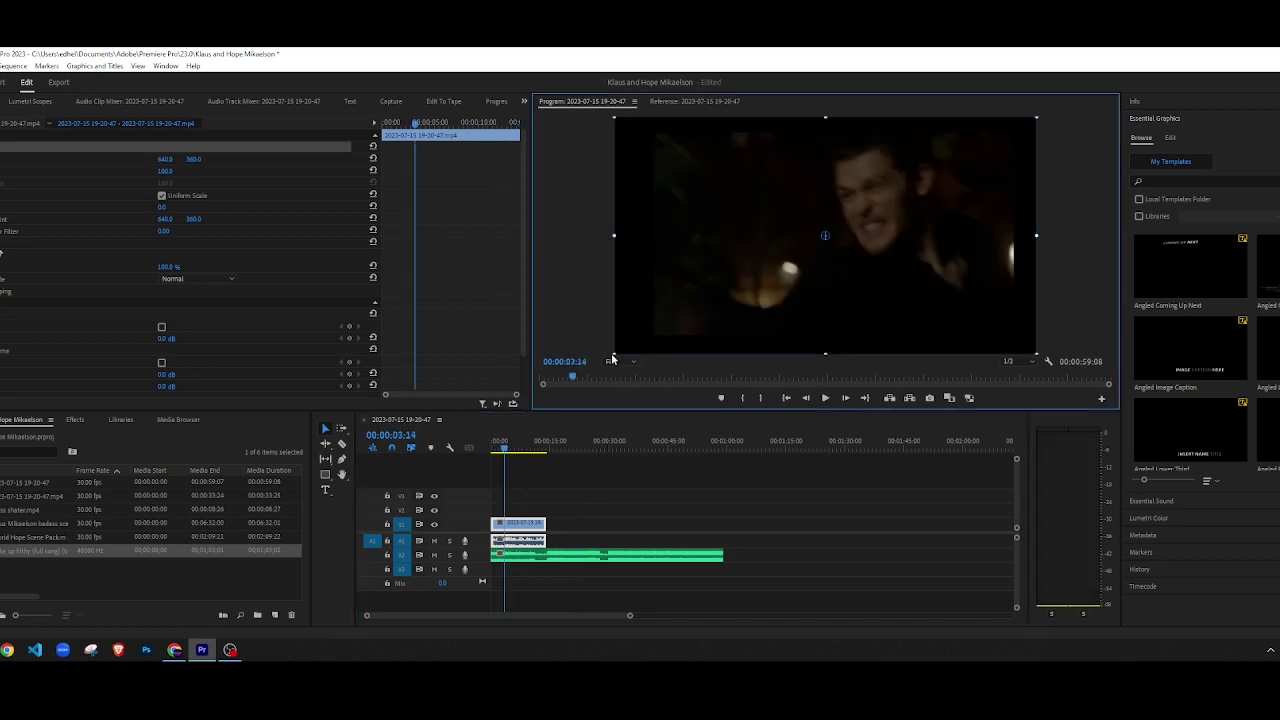
key(space)
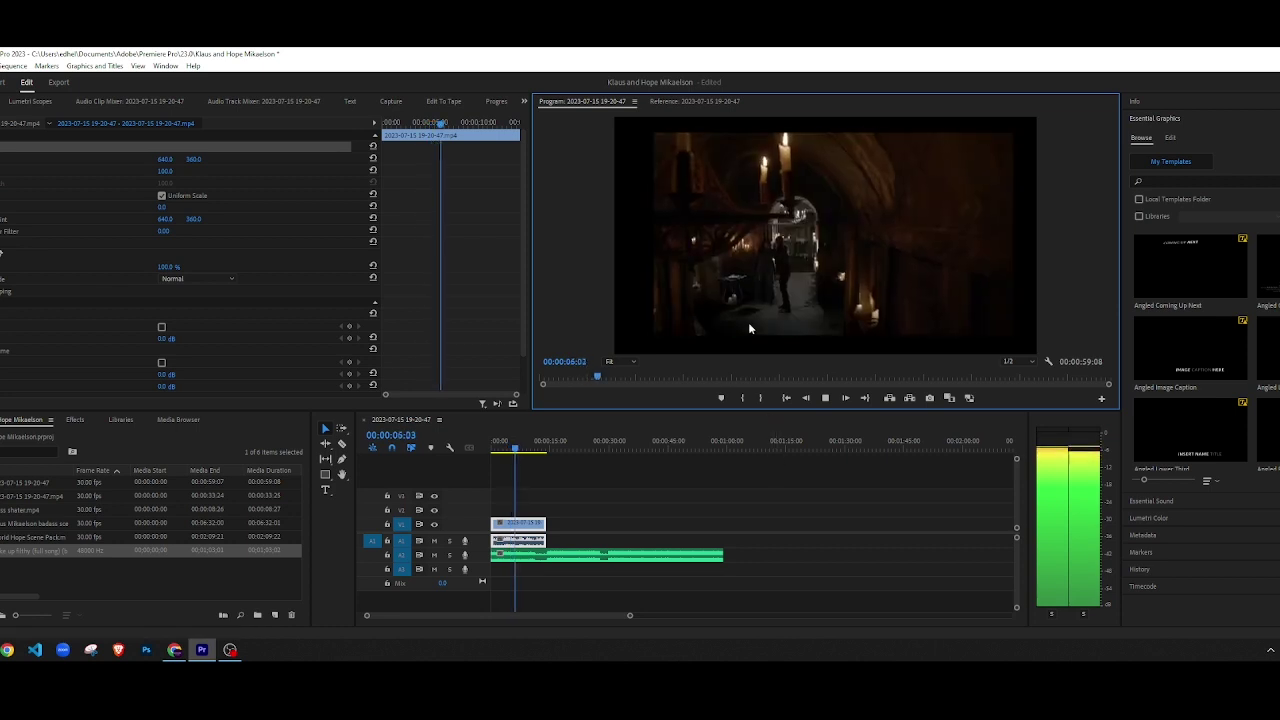
key(space)
drag(614, 237, 578, 234)
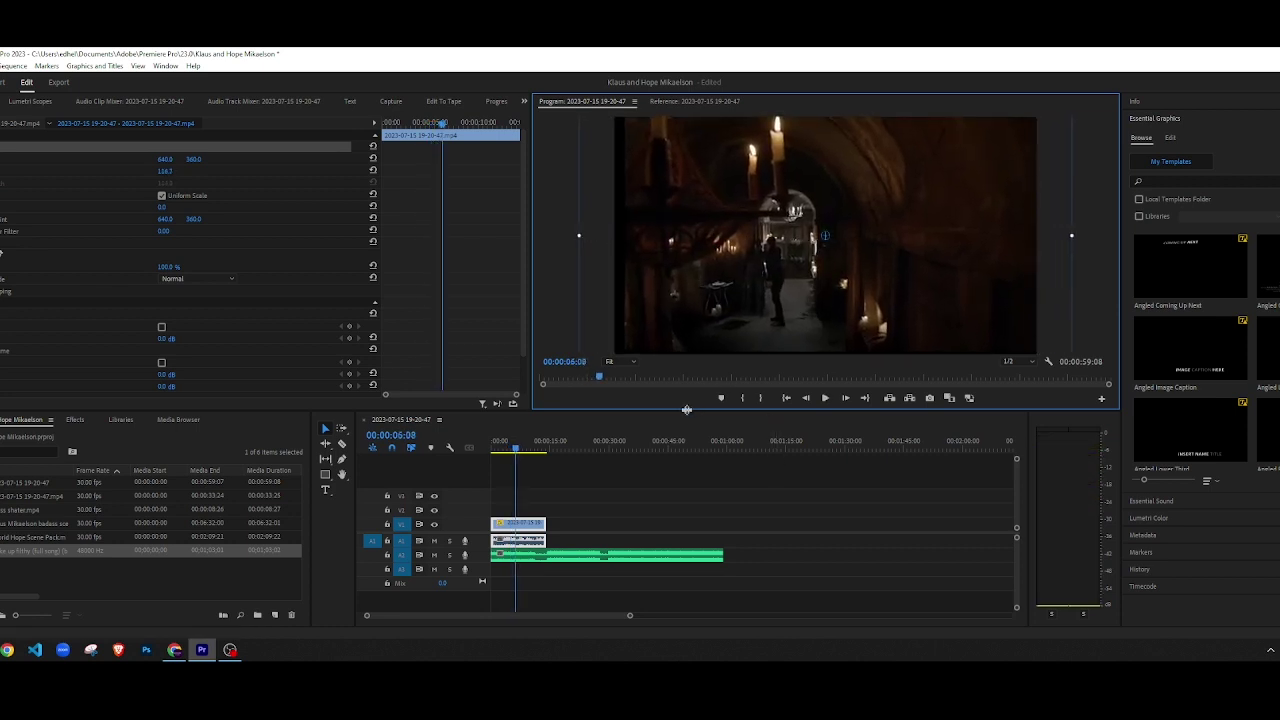
Step: Play the edit from the beginning to check the framing and listen to the song beyond the video clip
drag(544, 450, 479, 449)
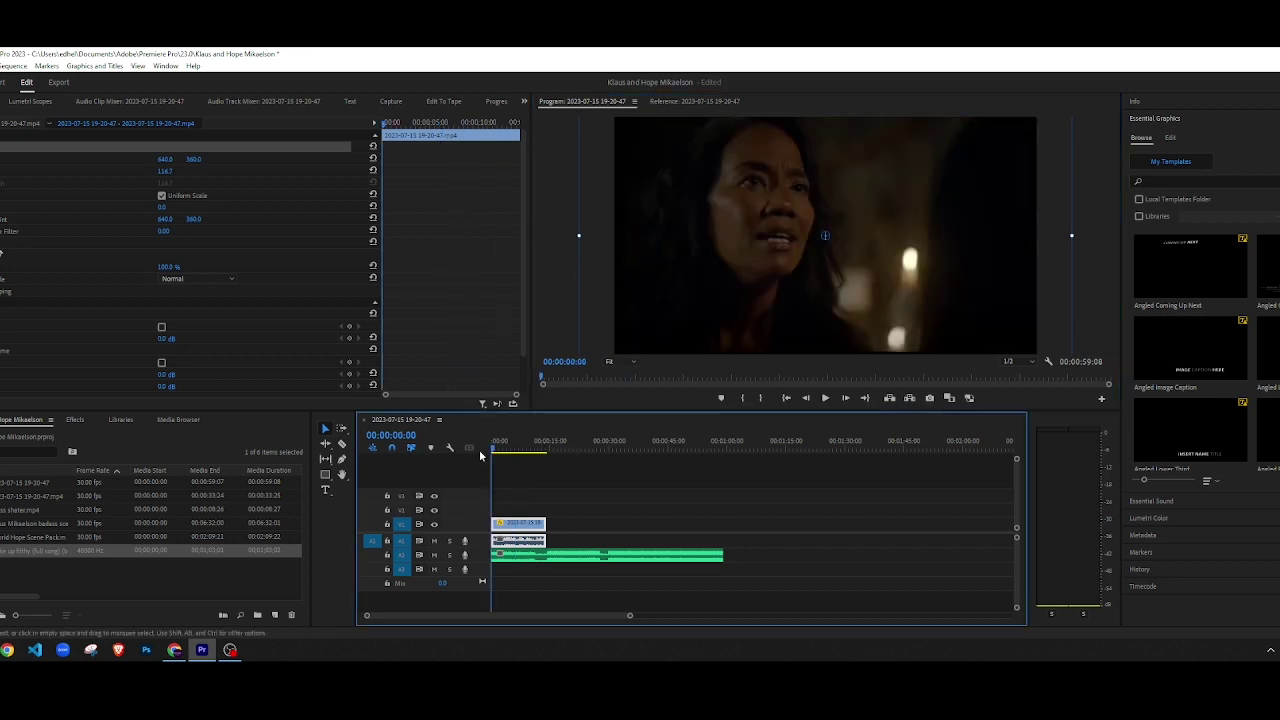
click(615, 471)
key(space)
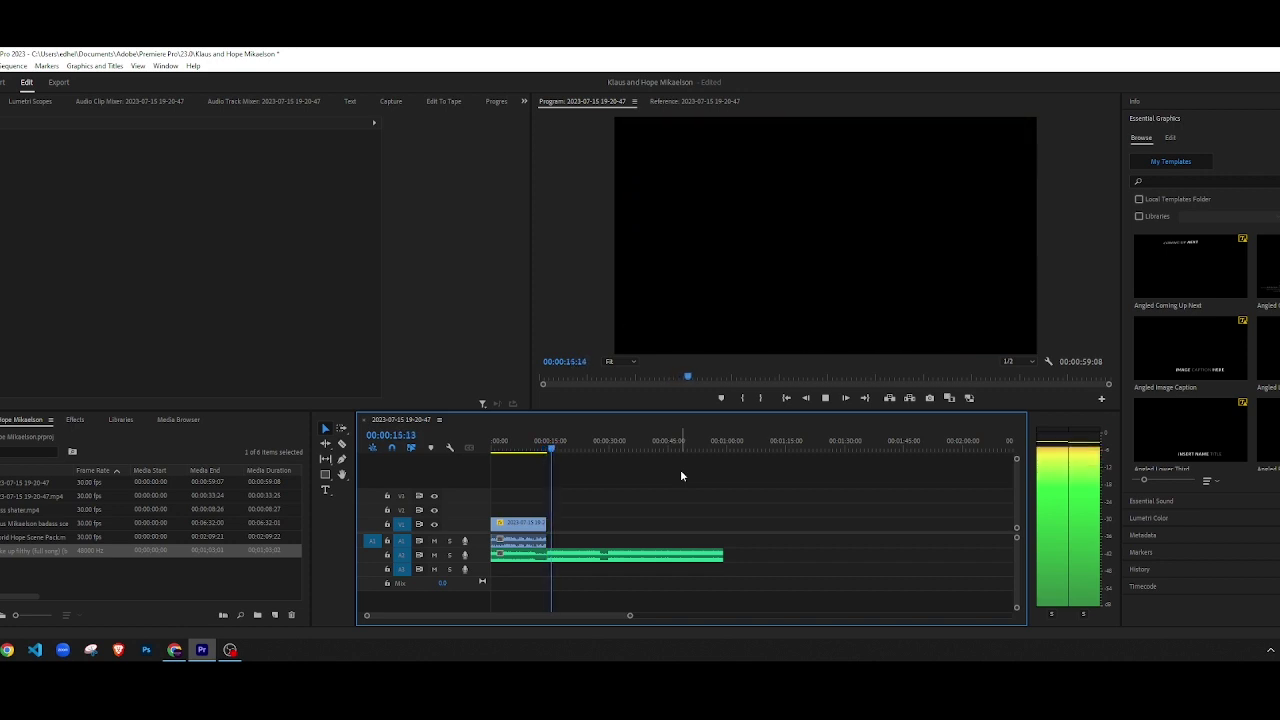
scroll(626, 521, up, 7)
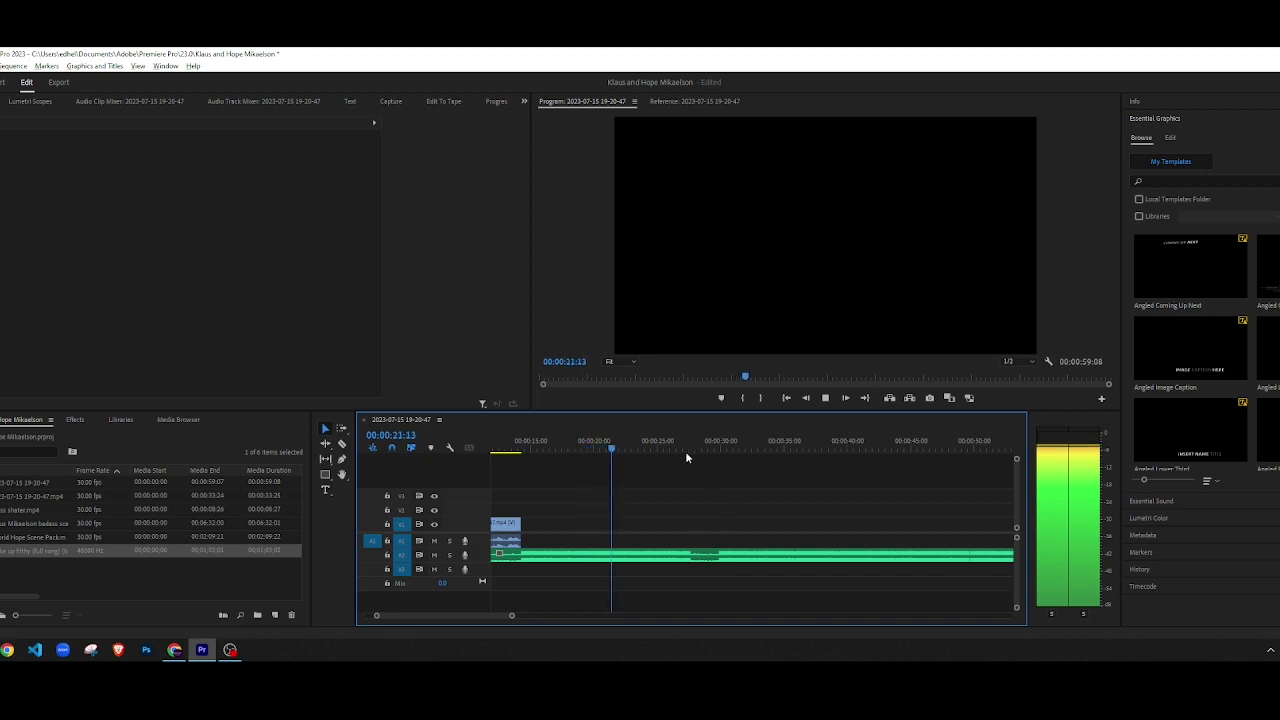
key(equal)
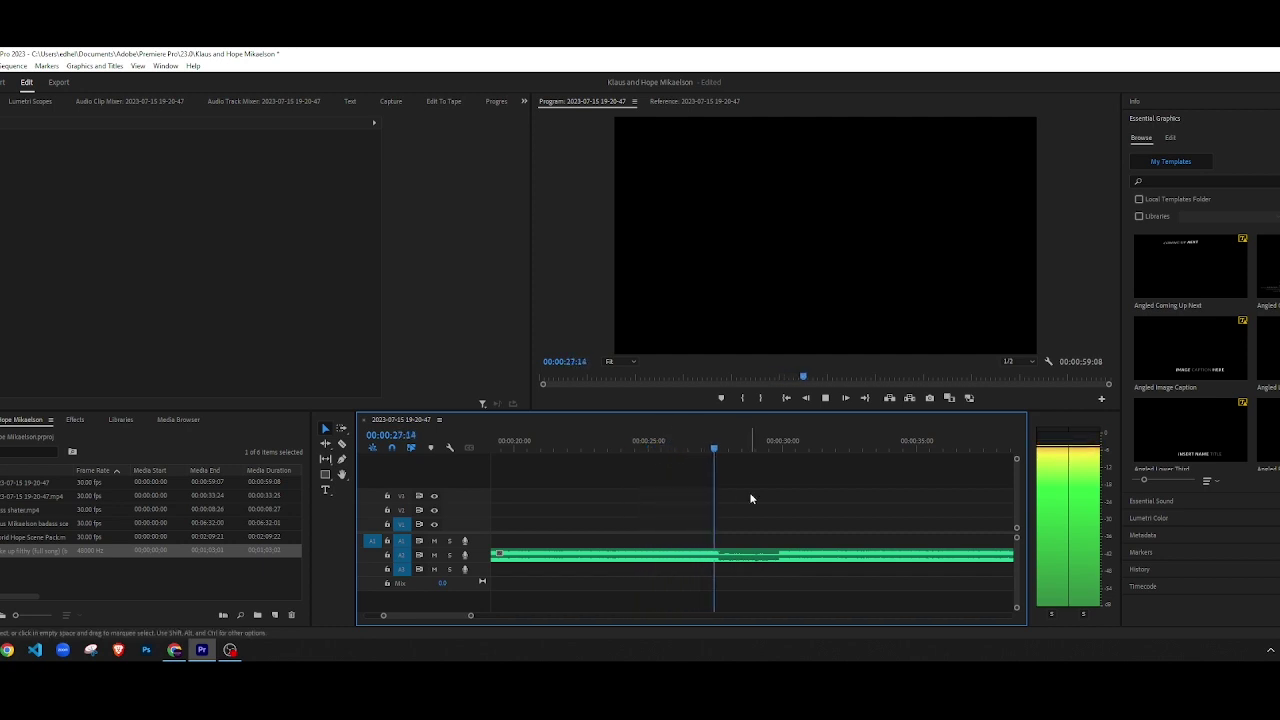
Step: Try cutting the song at 00:00:28:17 and deleting everything after the cut
key(space)
key(minus)
key(minus)
key(minus)
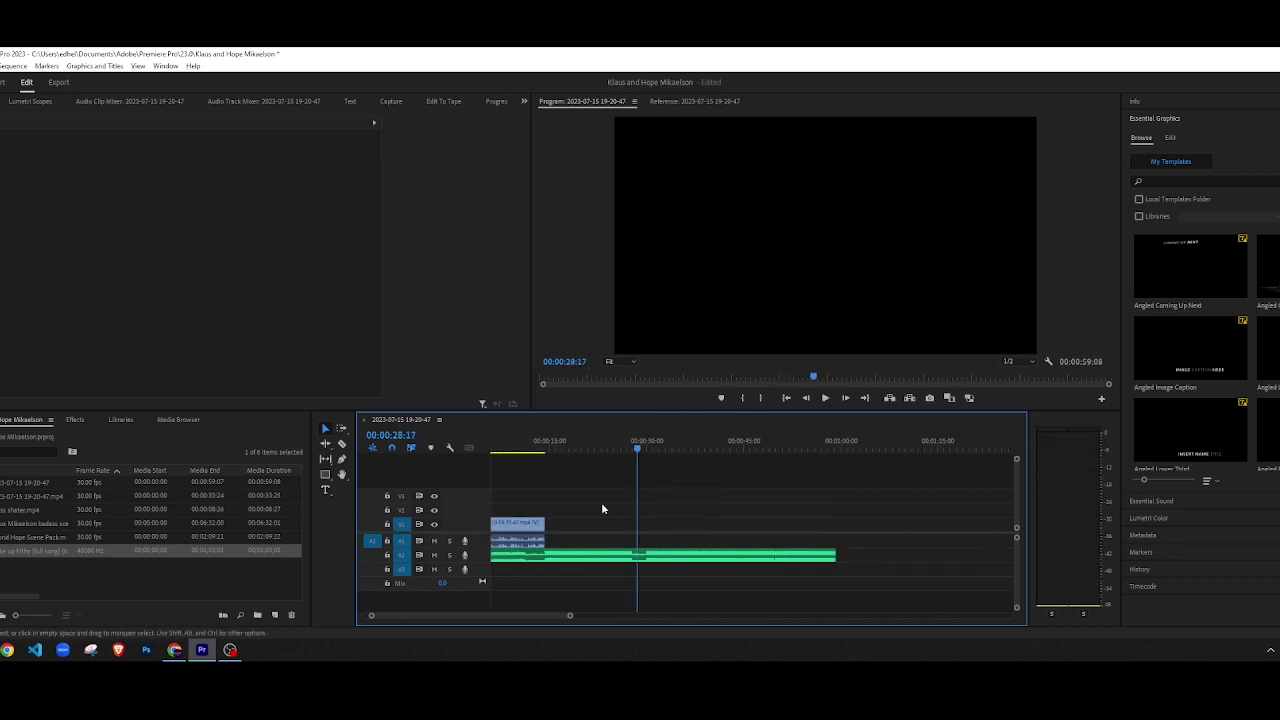
key(c)
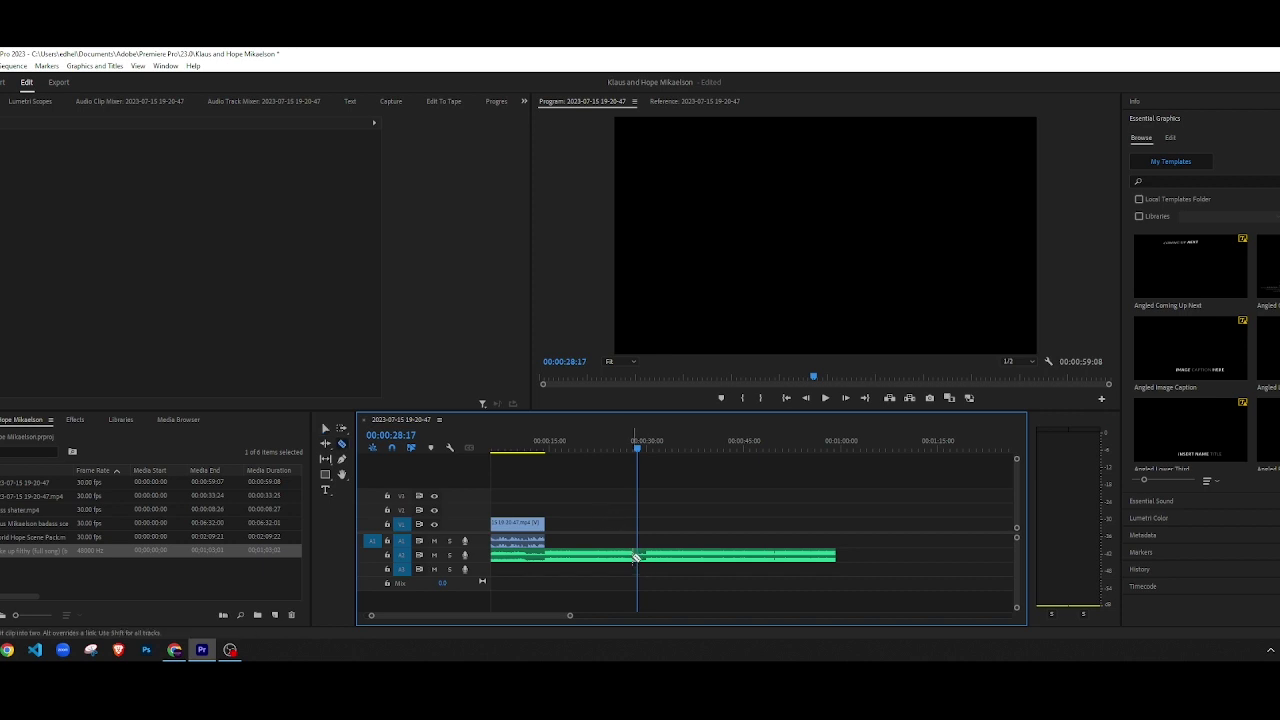
key(equal)
key(equal)
key(equal)
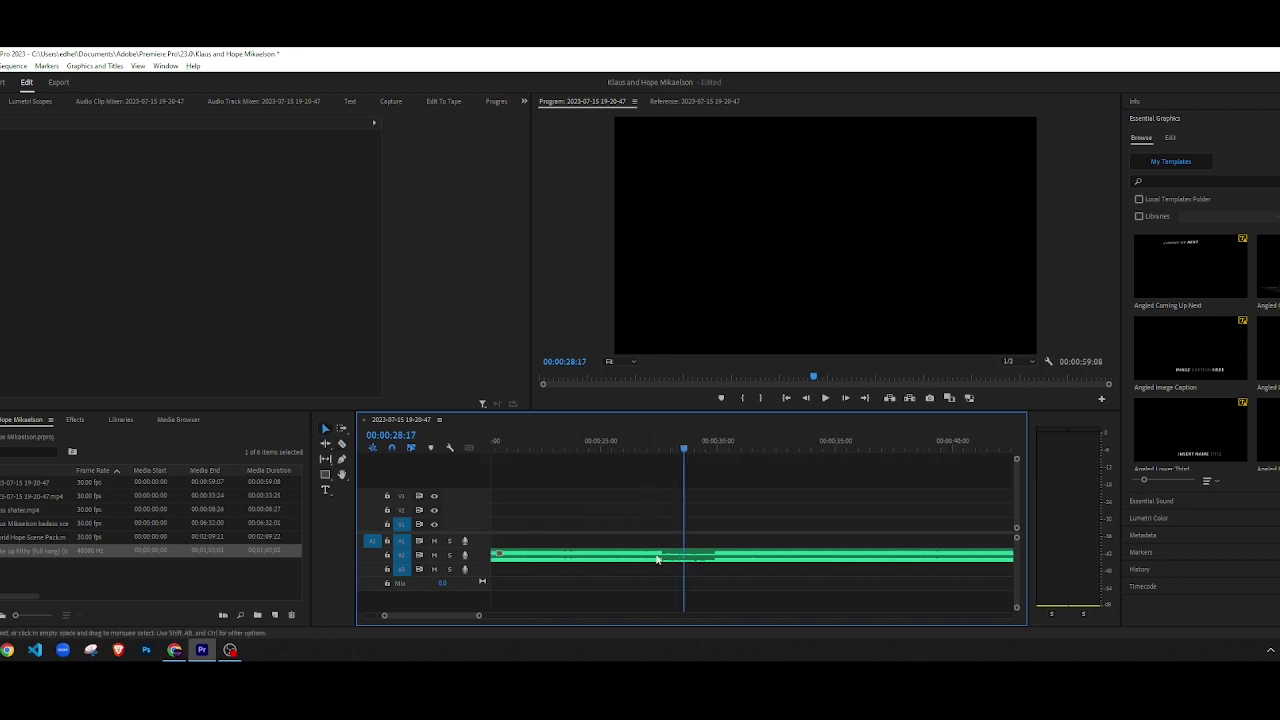
key(minus)
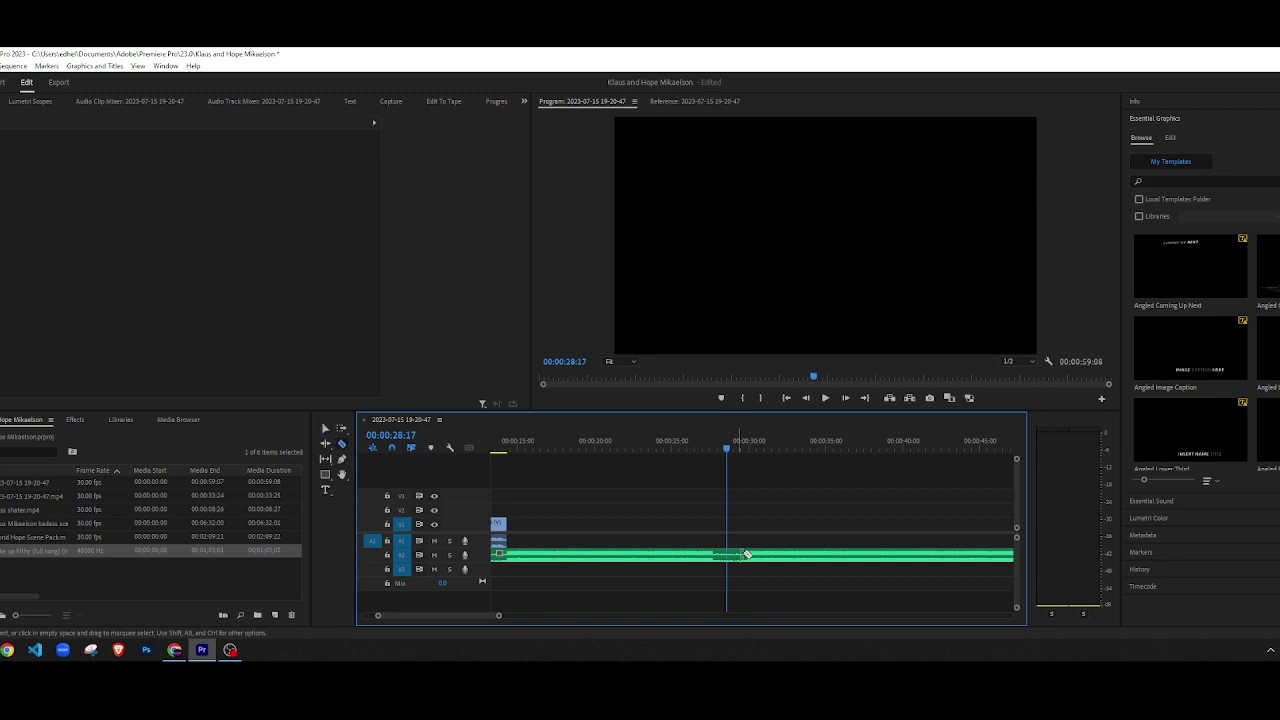
click(749, 559)
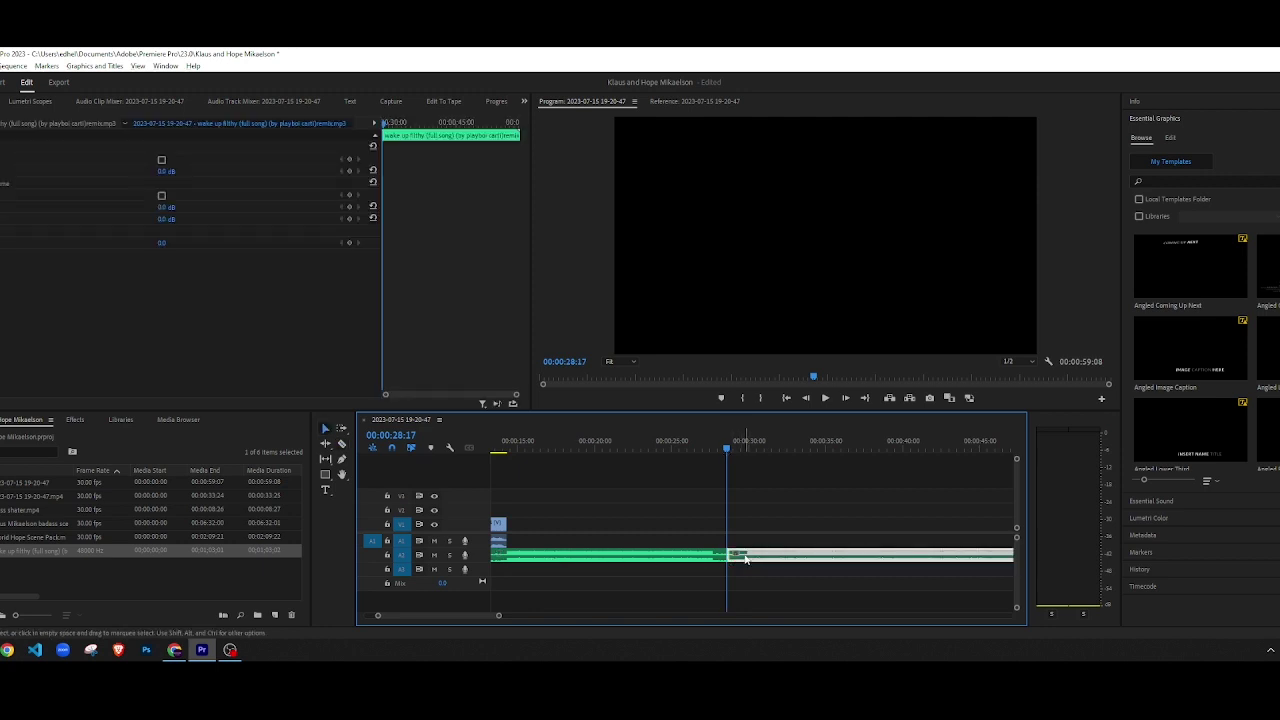
key(Delete)
scroll(604, 548, up, 5)
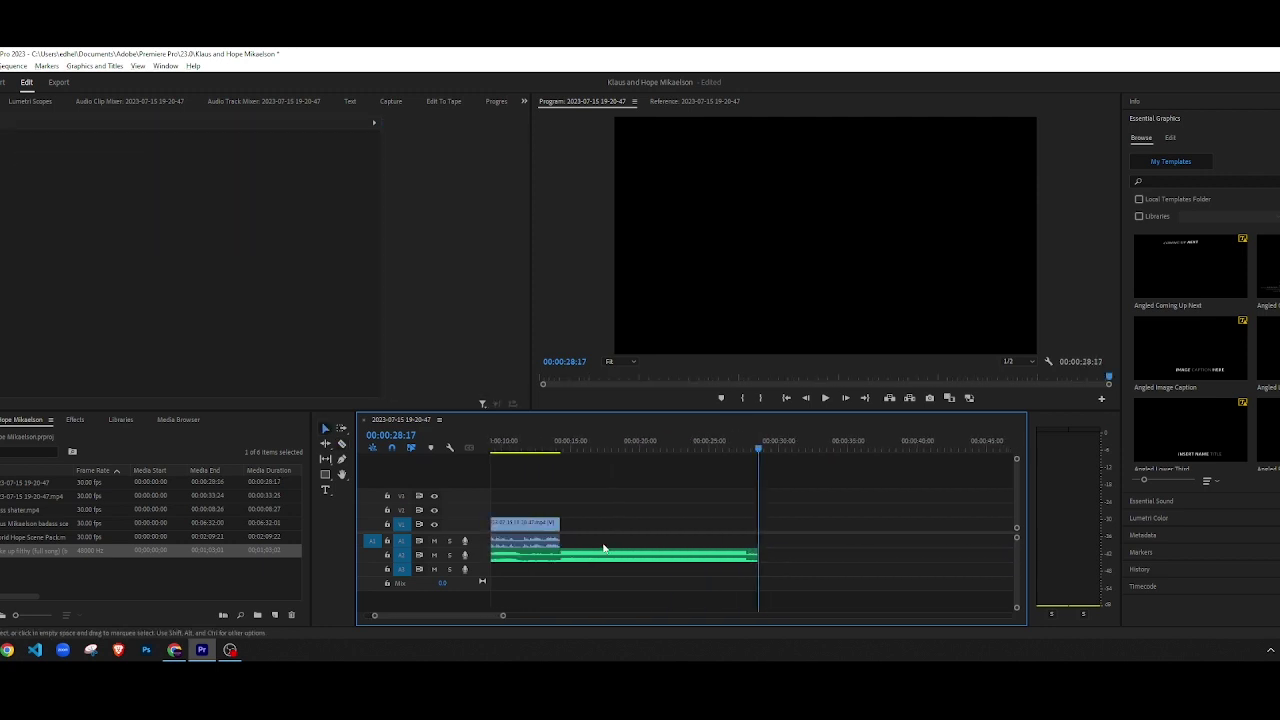
key(minus)
key(minus)
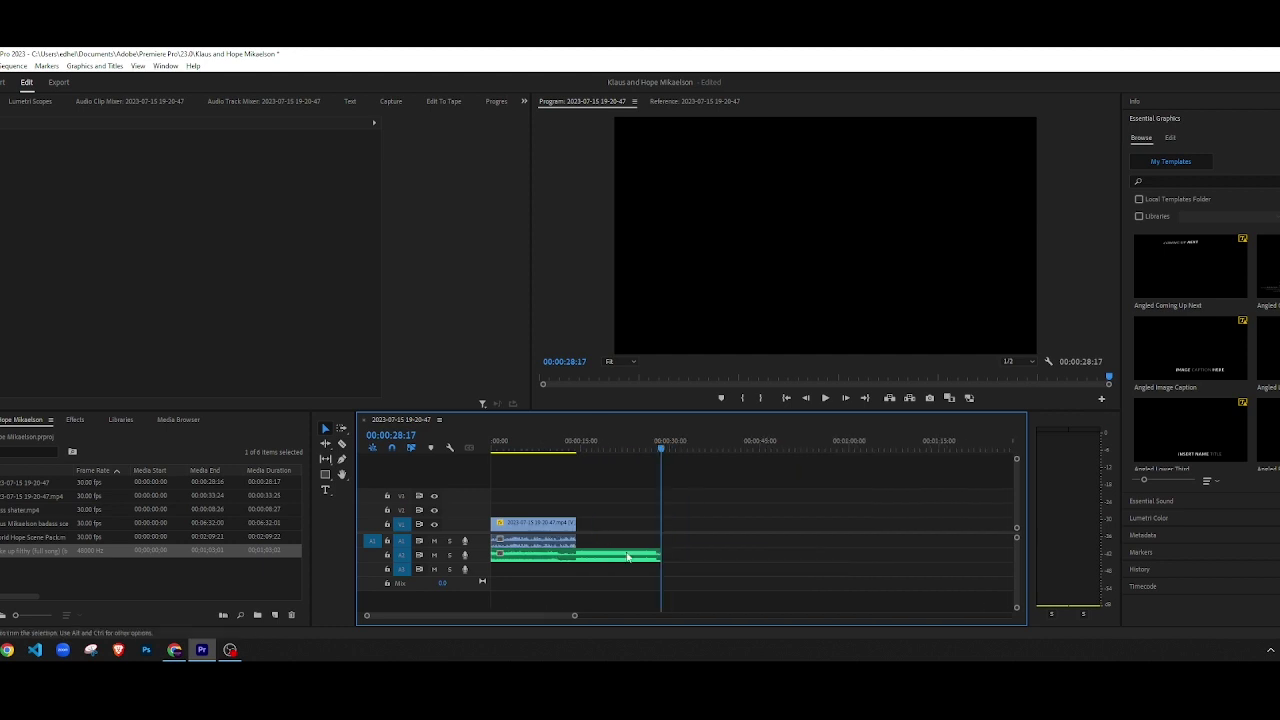
key(ctrl+z)
Step: Cut the song at about 00:00:30:00 and delete the part after the cut
key(c)
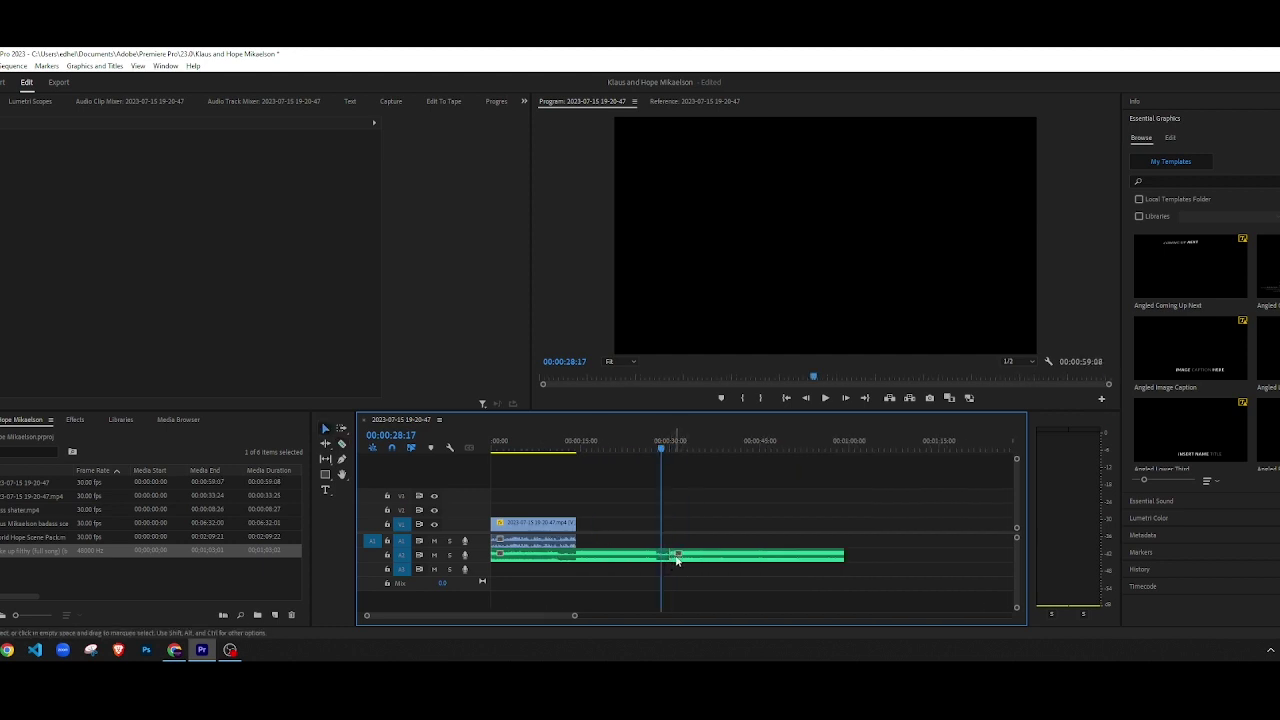
click(676, 560)
key(Delete)
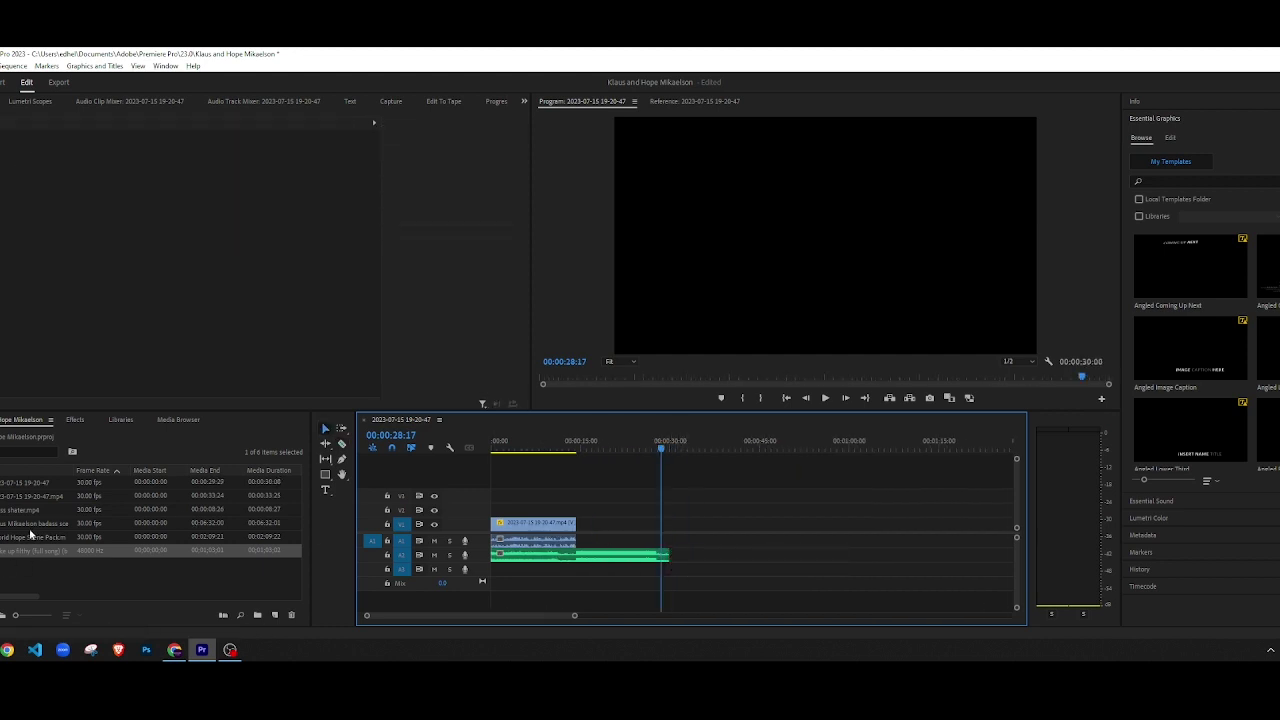
Step: Place the Klaus Mikaelson badass scene pack video on track V1 after the song, starting at about 00:00:42
key(minus)
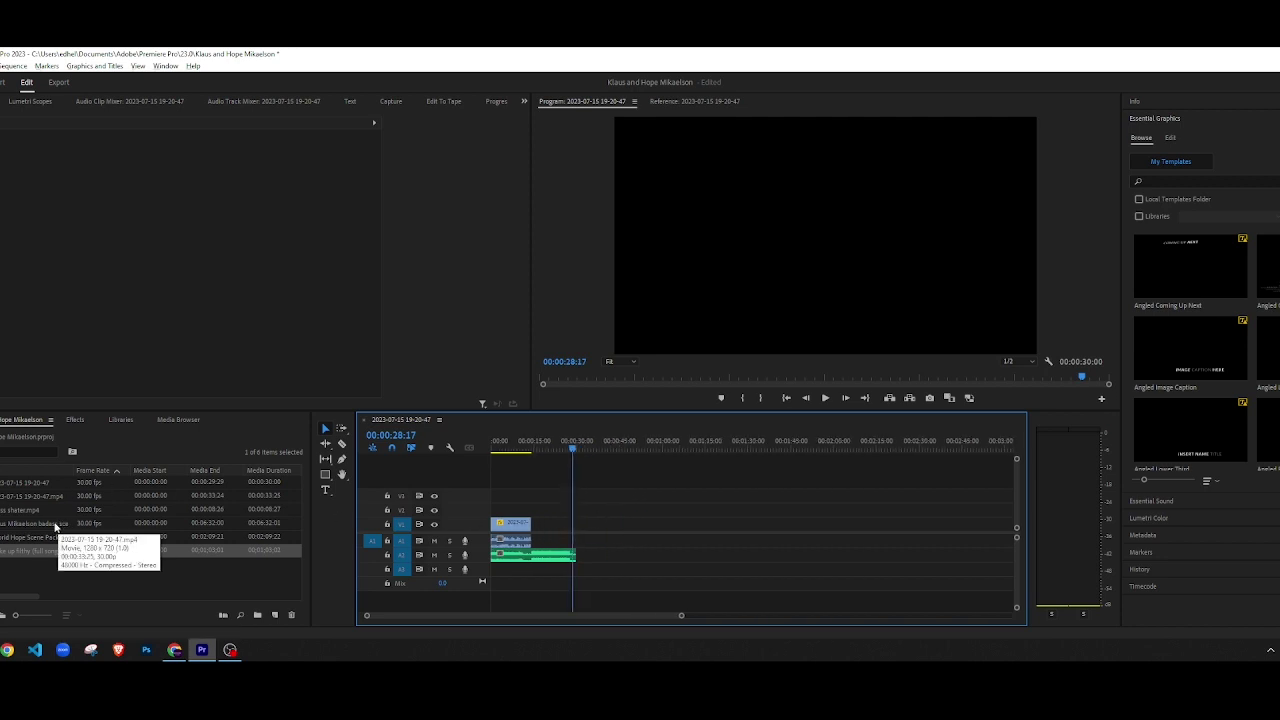
drag(55, 527, 621, 522)
key(backslash)
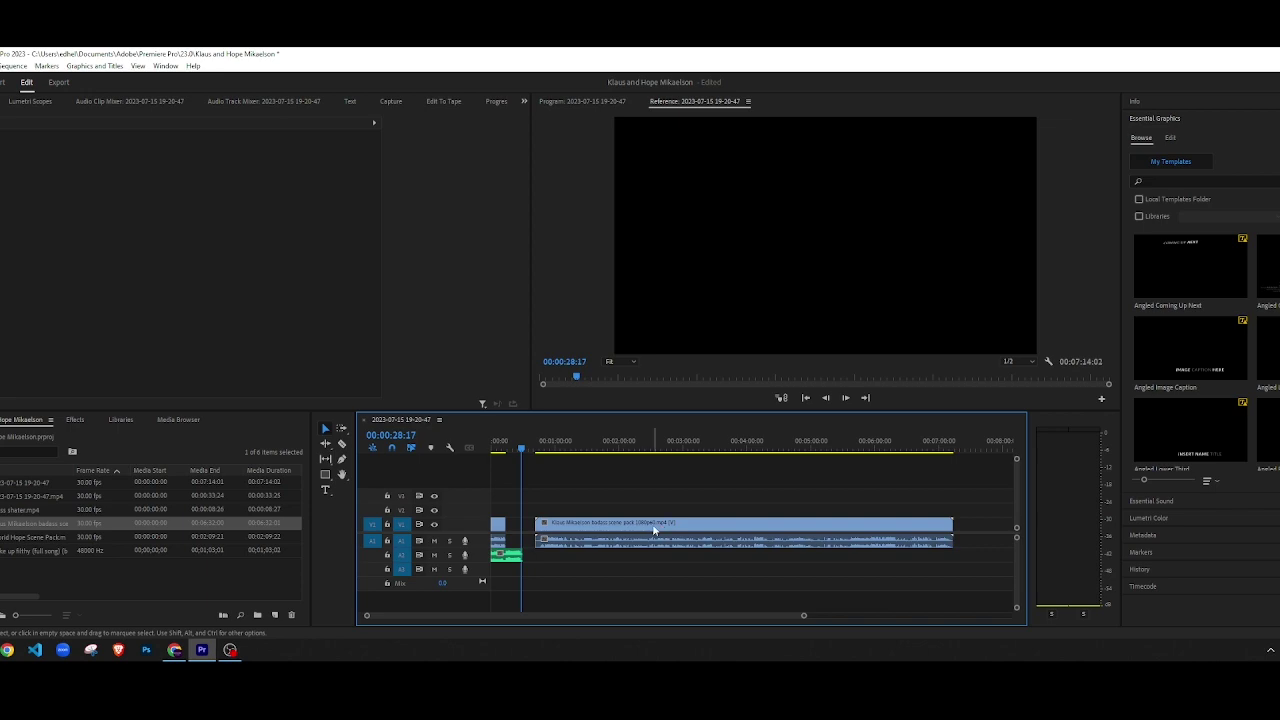
right_click(655, 528)
click(604, 480)
key(minus)
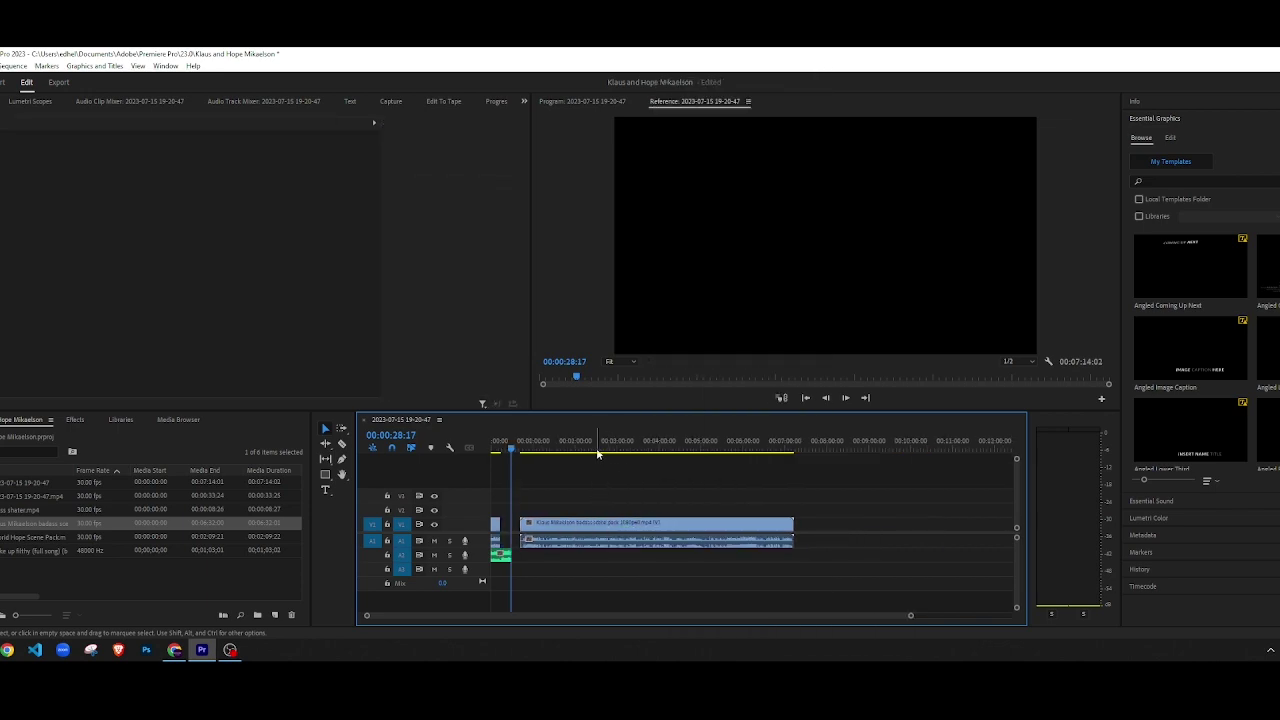
Step: Unlink the scene pack clip's audio from its video and delete the audio
drag(598, 454, 546, 452)
right_click(588, 540)
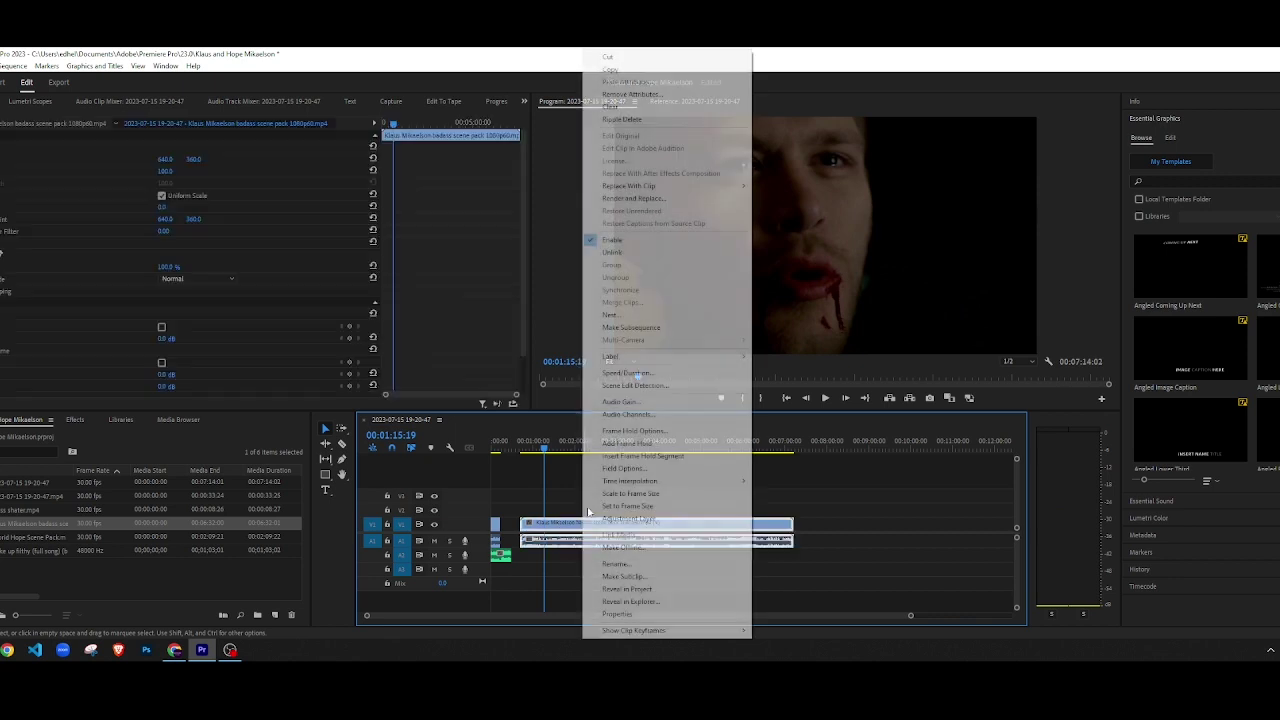
click(650, 251)
click(592, 543)
key(Delete)
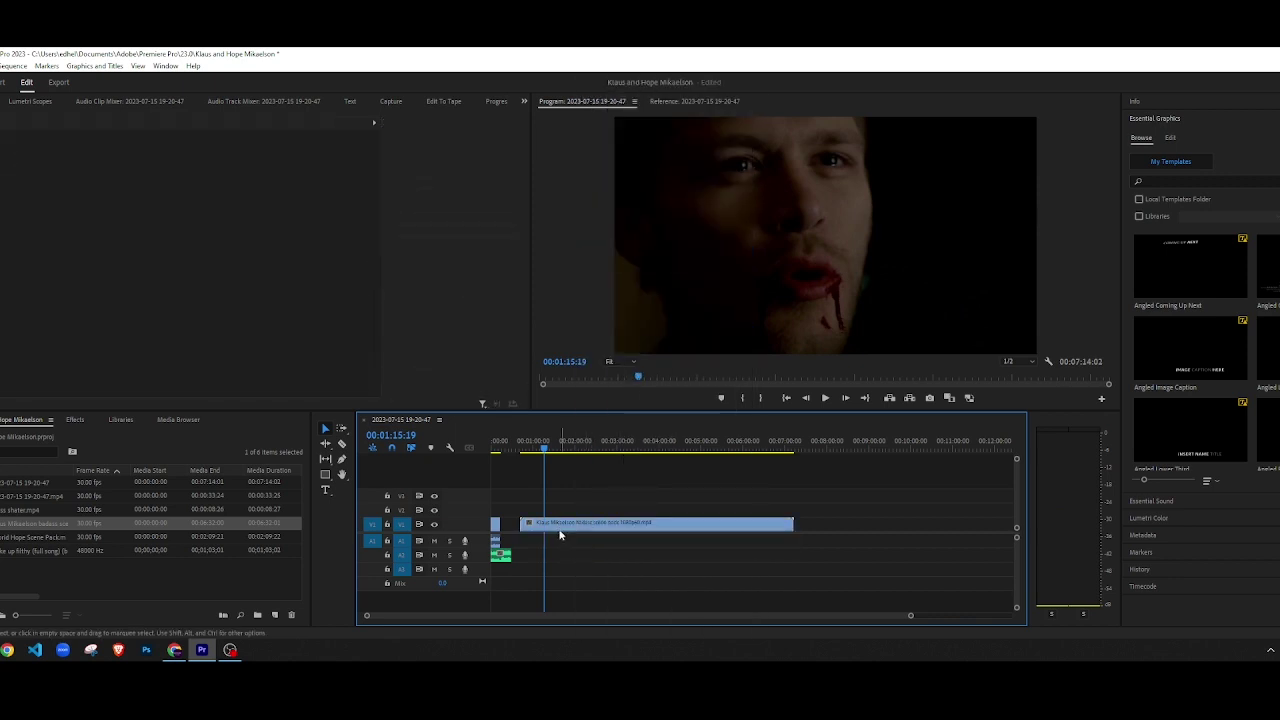
Step: Play the scene pack from about 00:01:00 and cut it at about 00:01:05:20, where the shot of bloody-mouthed Klaus starts
key(=)
scroll(526, 530, left, 2)
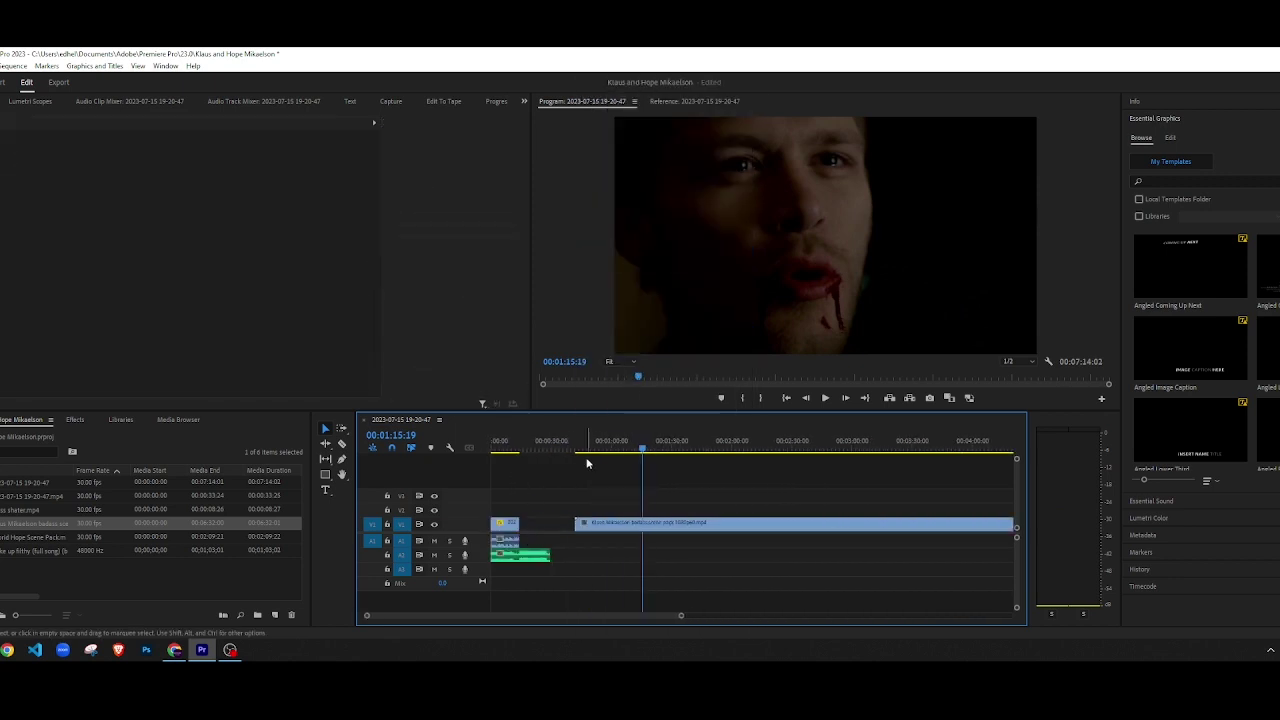
click(613, 452)
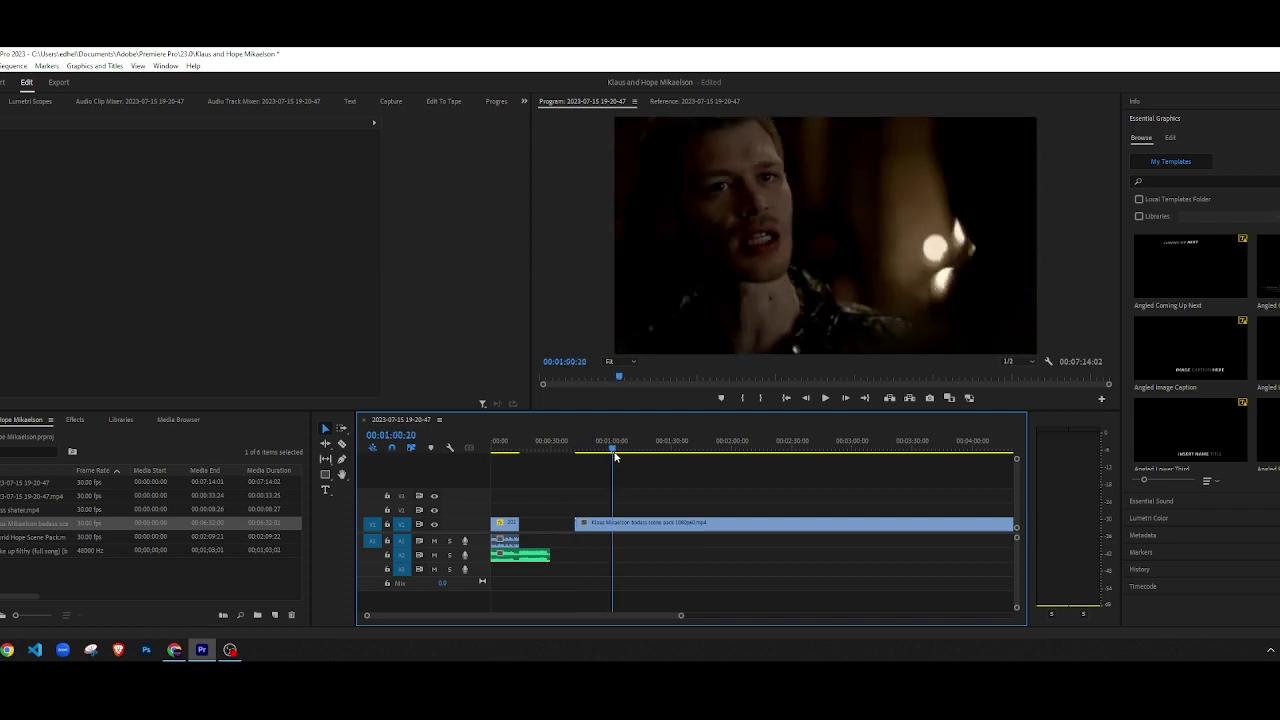
drag(615, 457, 616, 458)
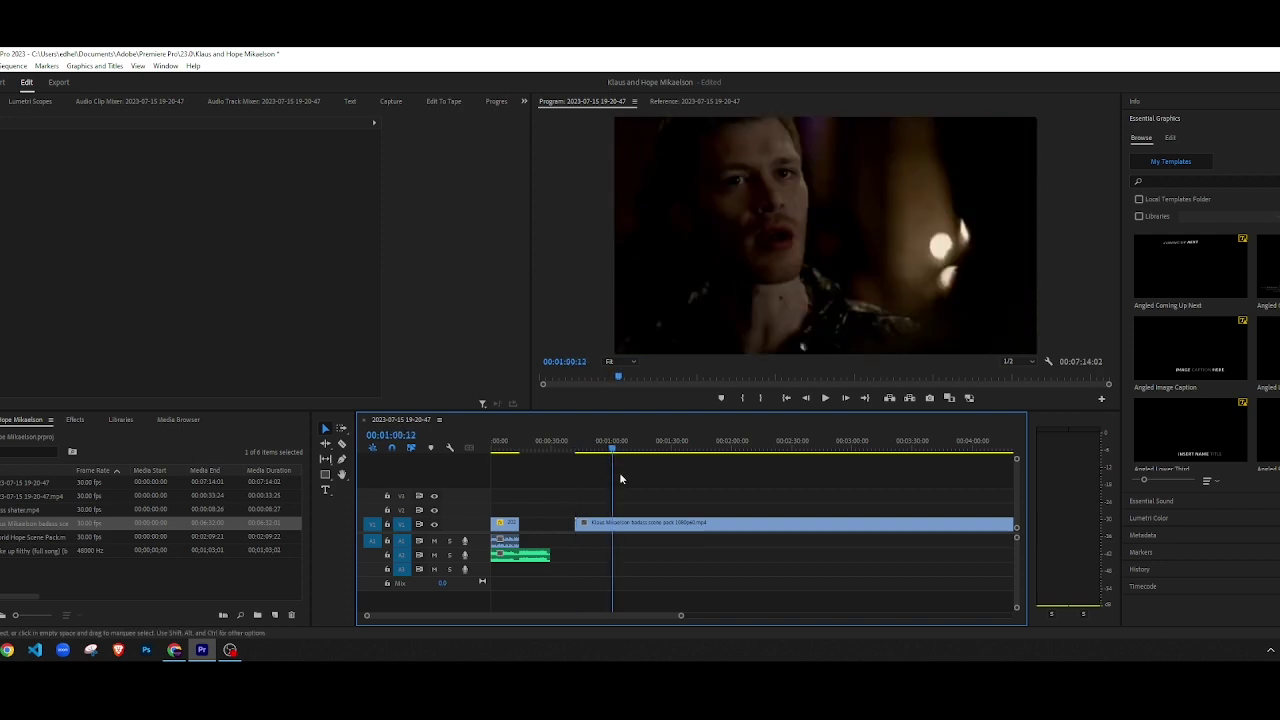
key(c)
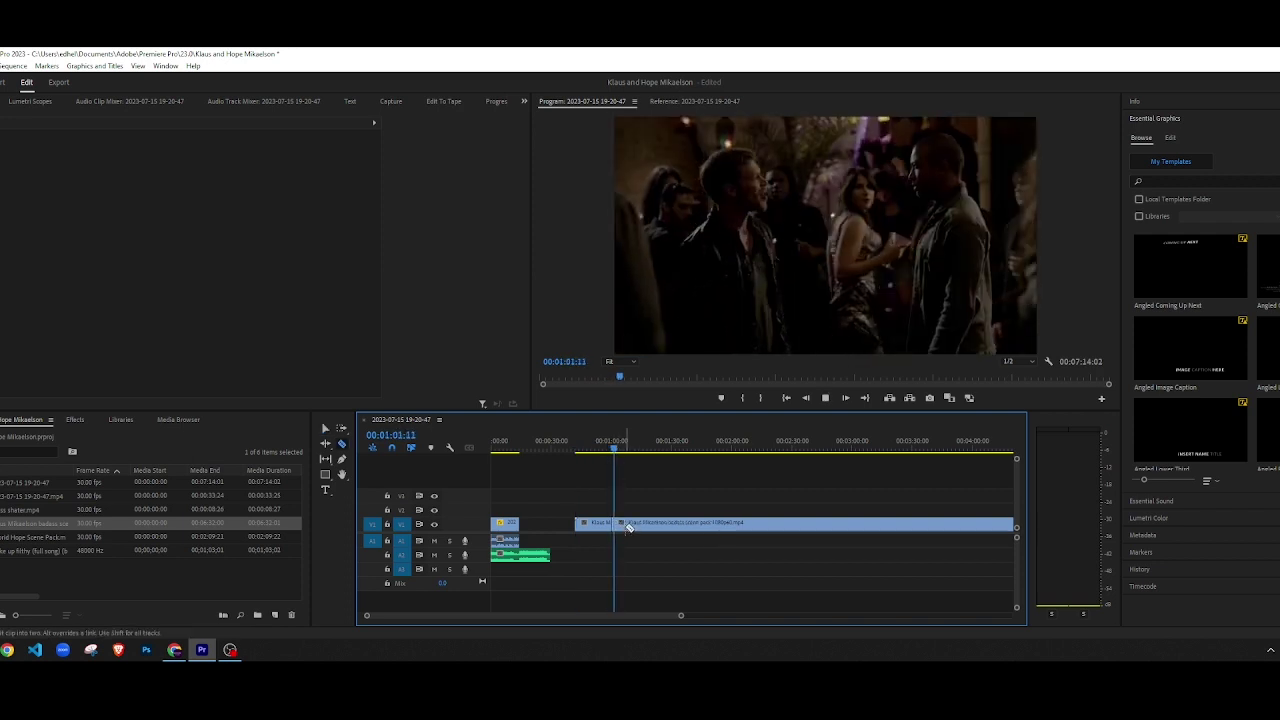
key(space)
key(space)
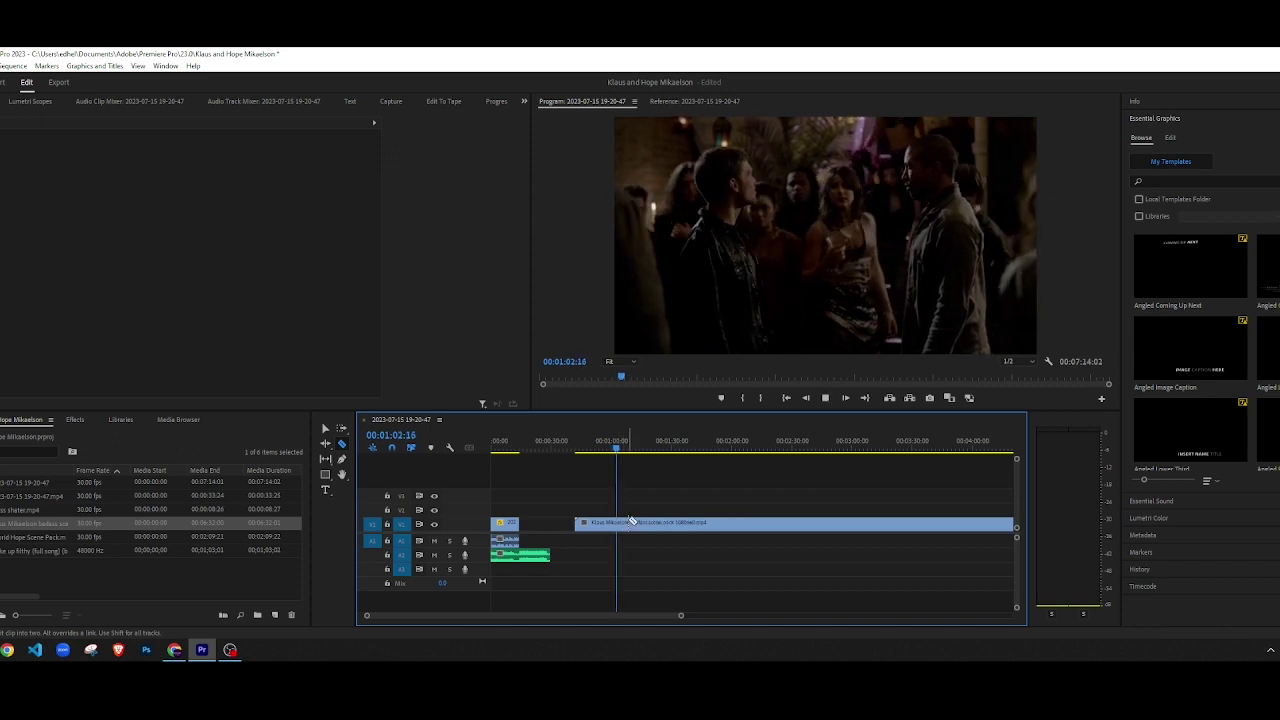
scroll(621, 524, up, 3)
key(space)
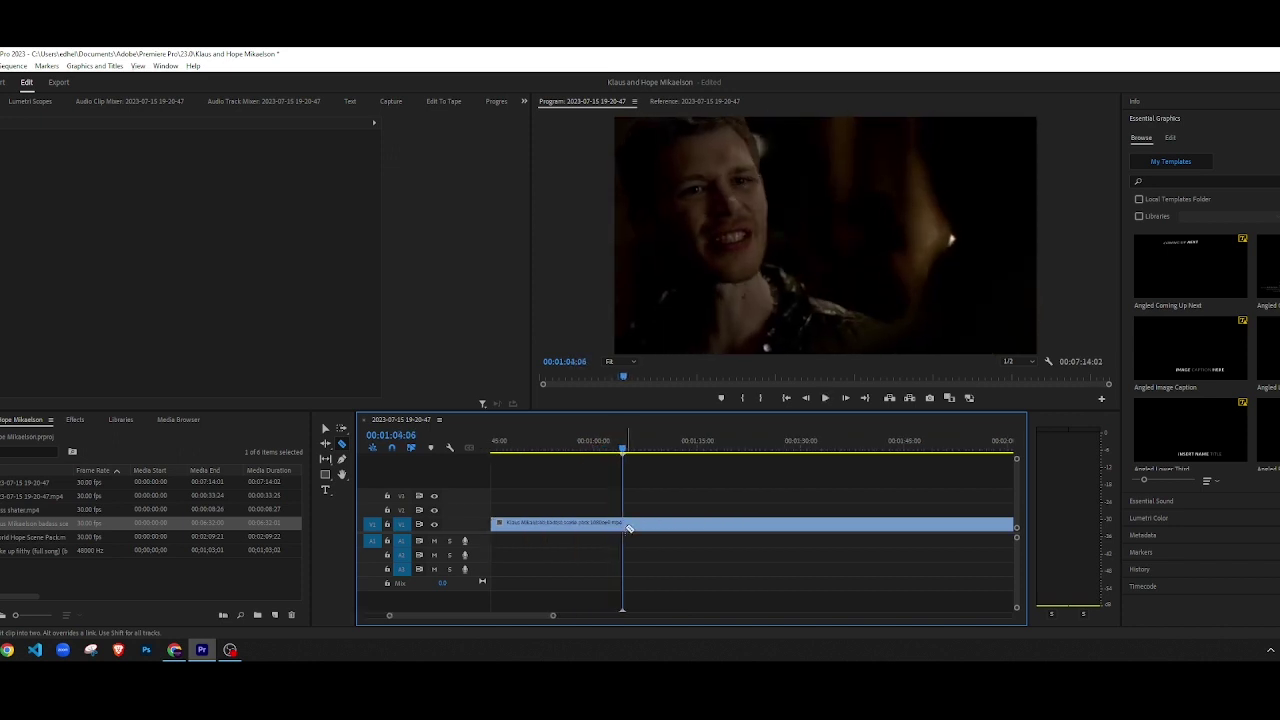
key(space)
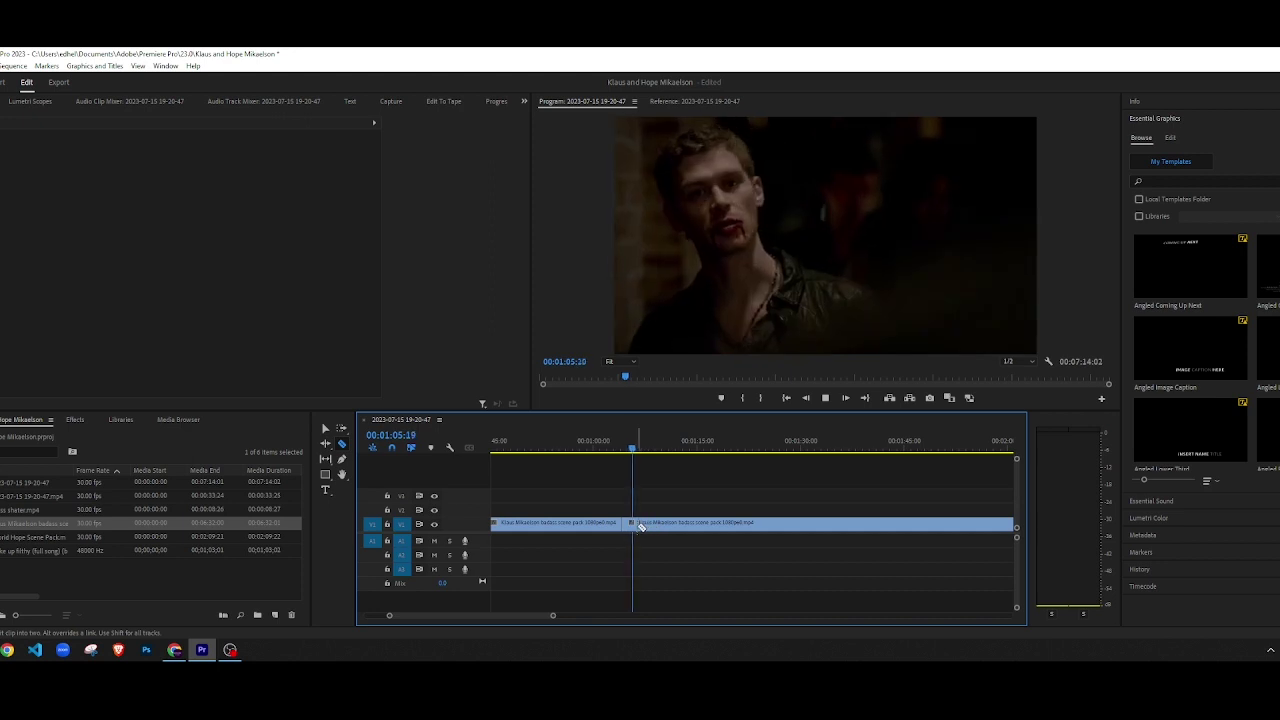
key(space)
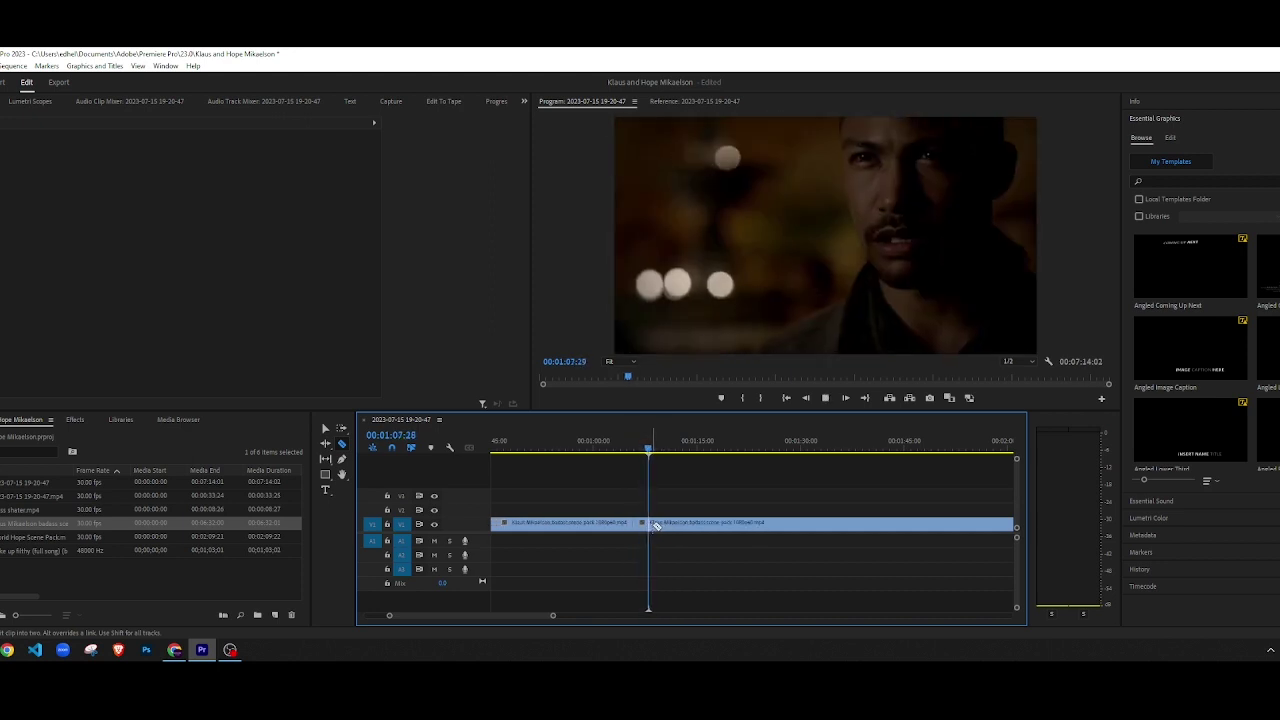
Step: Step back frame by frame to the end of the Klaus shot and cut the scene pack at 00:01:07:25
key(space)
key(Left)
key(Left)
key(Left)
key(Left)
key(Left)
key(Left)
key(Left)
key(Left)
key(Left)
key(Left)
key(Left)
key(Left)
key(Left)
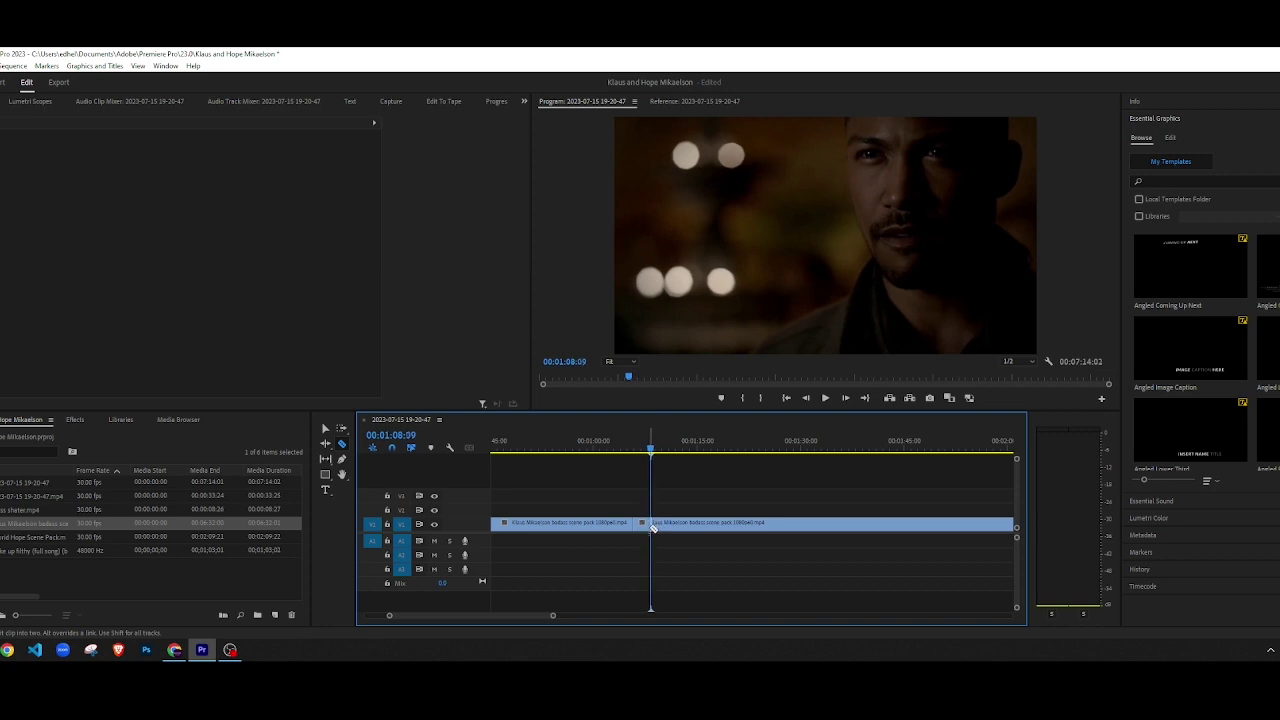
key(Left)
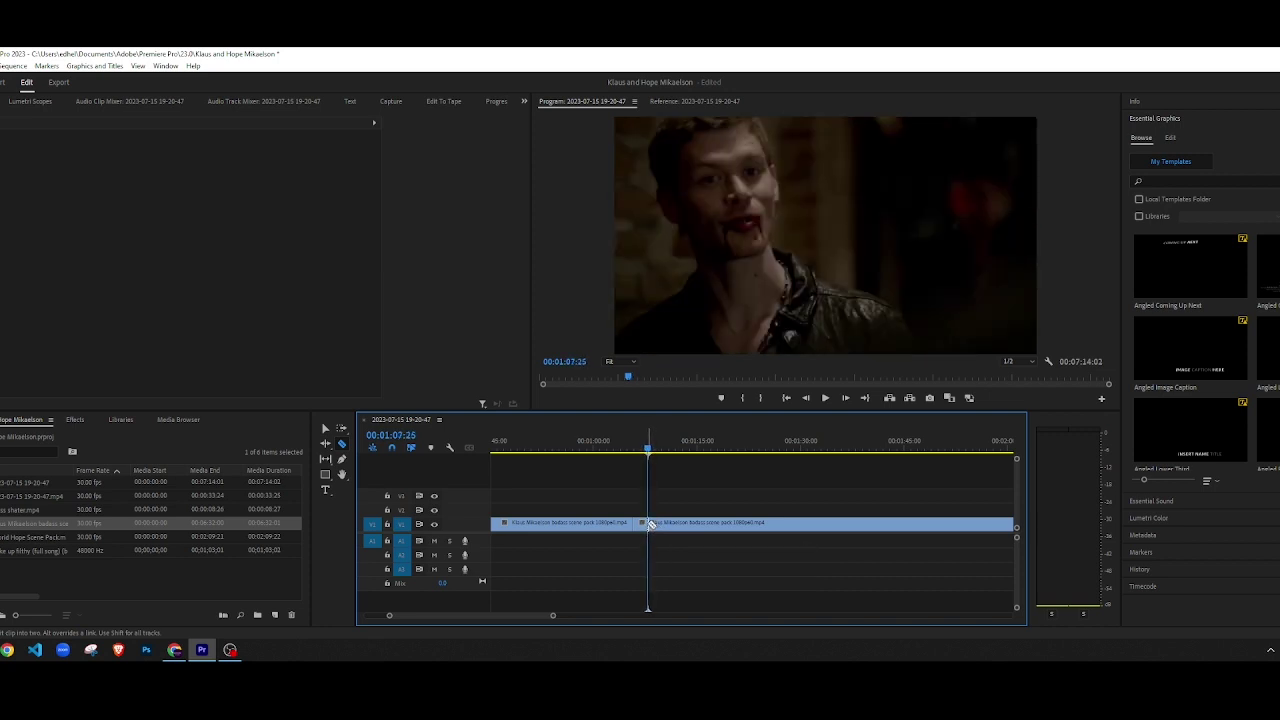
key(Right)
key(Left)
key(Left)
key(v)
Step: Move the isolated Klaus shot directly behind the first video clip on V1, starting at 00:00:14:09
click(641, 523)
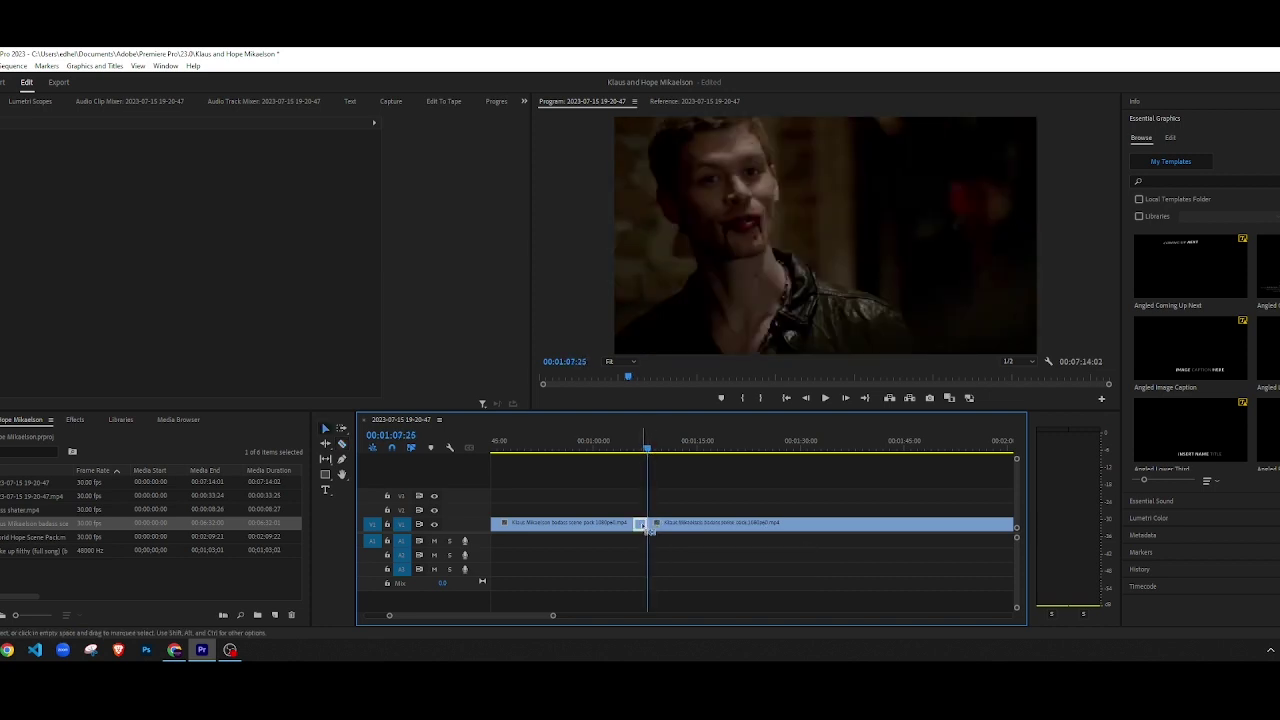
drag(549, 612, 530, 612)
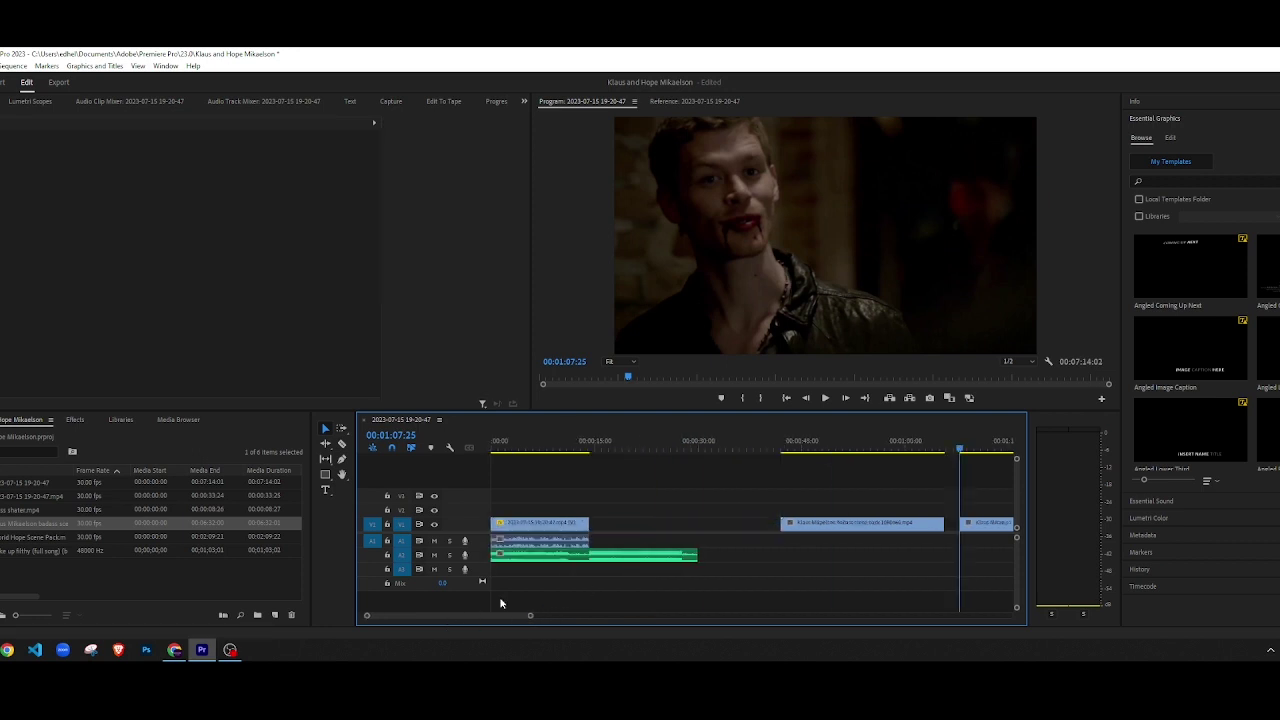
click(590, 449)
drag(591, 449, 589, 449)
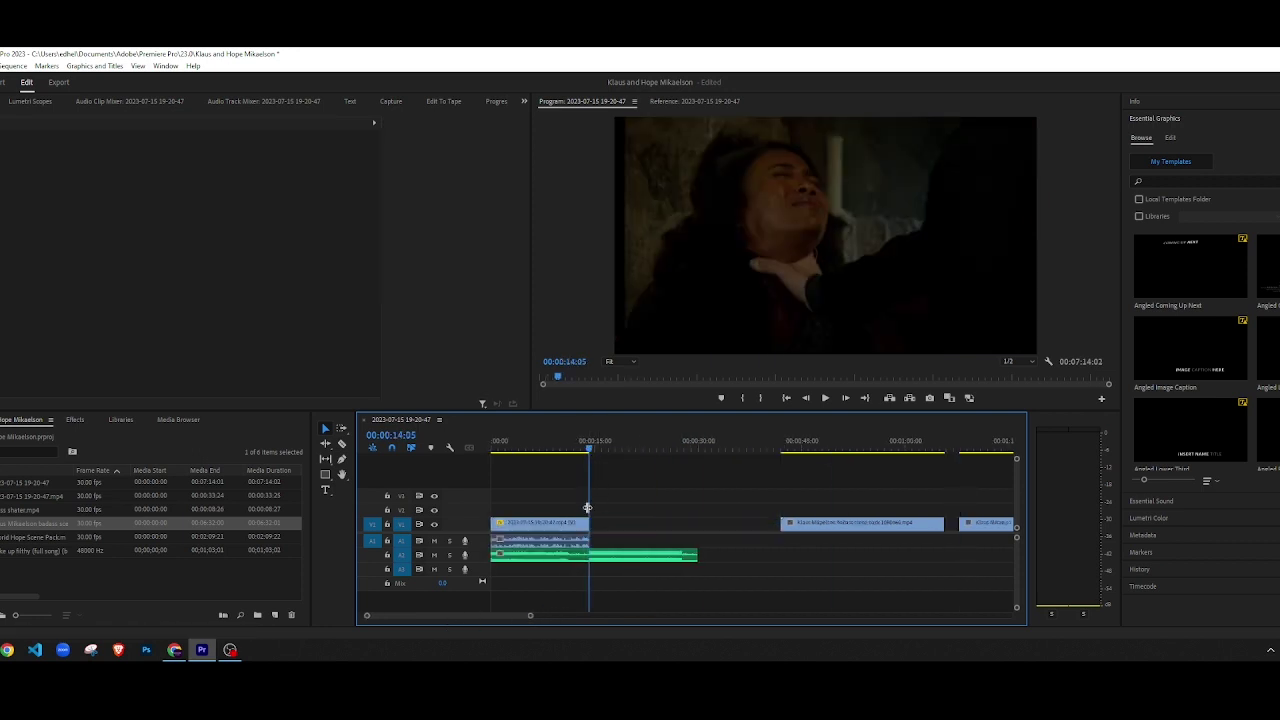
scroll(589, 508, up, 10)
key(space)
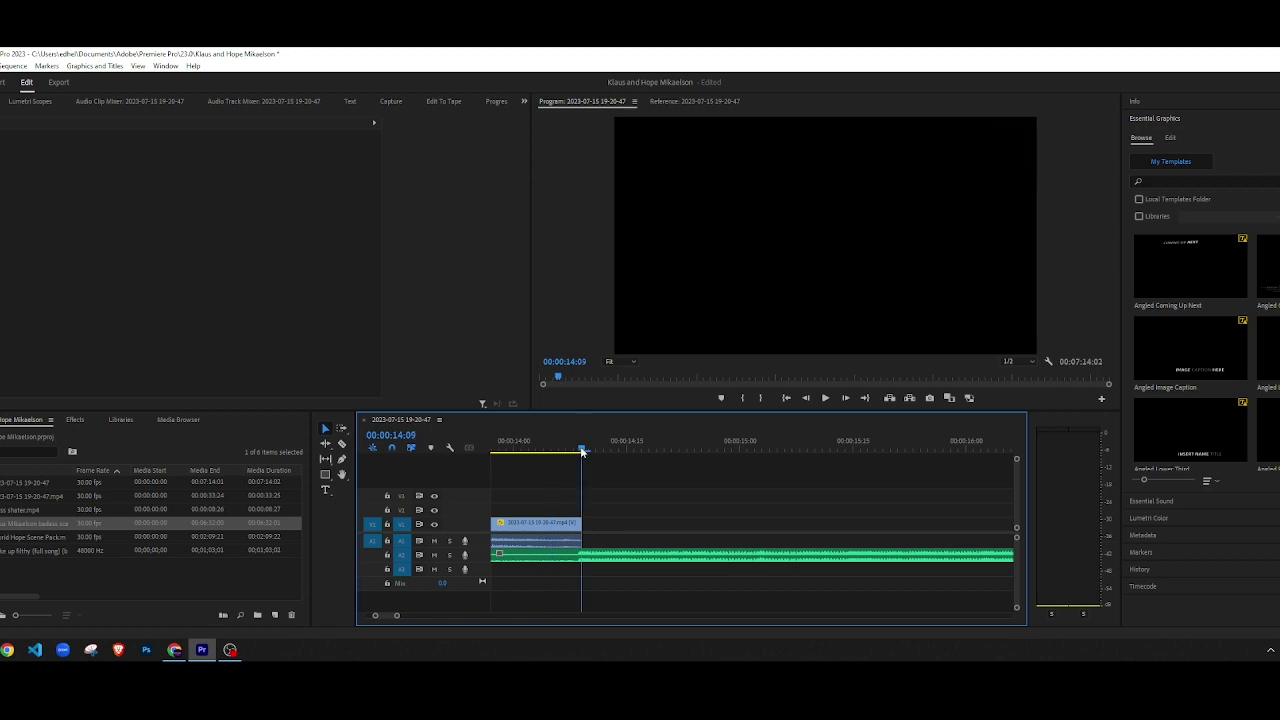
scroll(615, 553, down, 5)
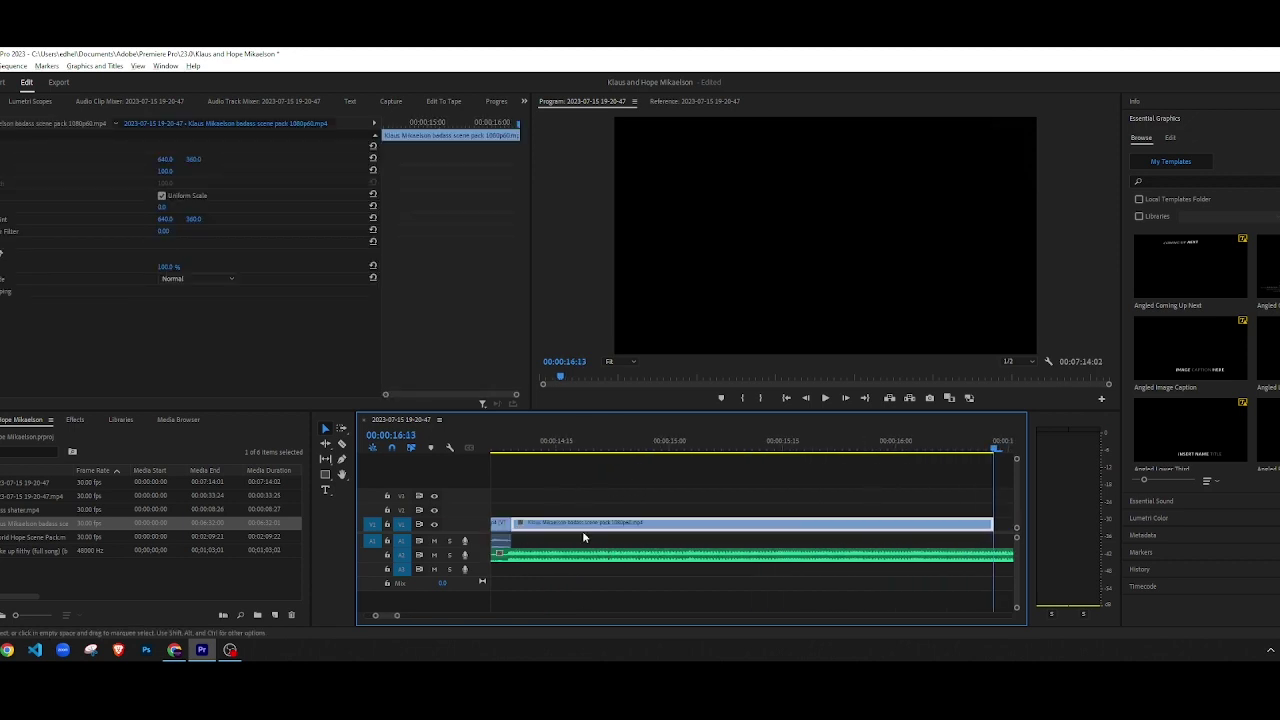
scroll(567, 536, down, 4)
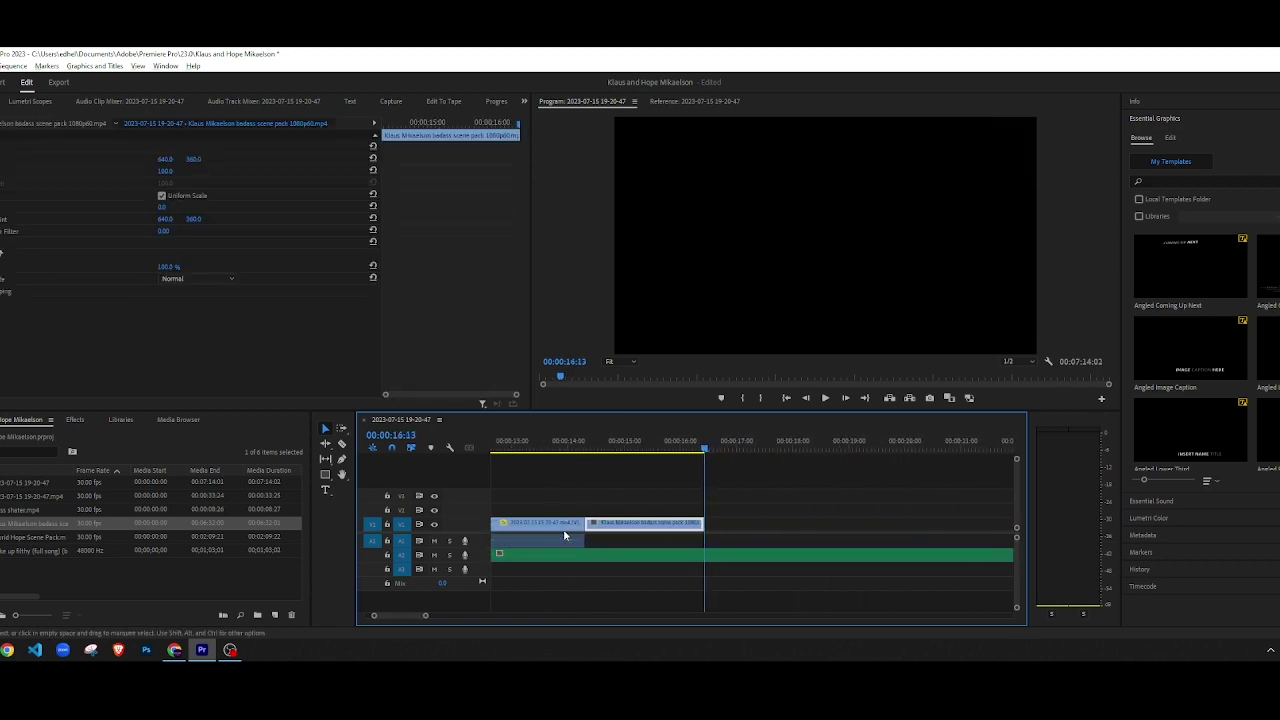
Step: Play the join between the two clips against the song, then cut the Klaus shot at about 00:00:15:02 and delete its remainder
scroll(567, 532, up, 3)
click(546, 448)
key(space)
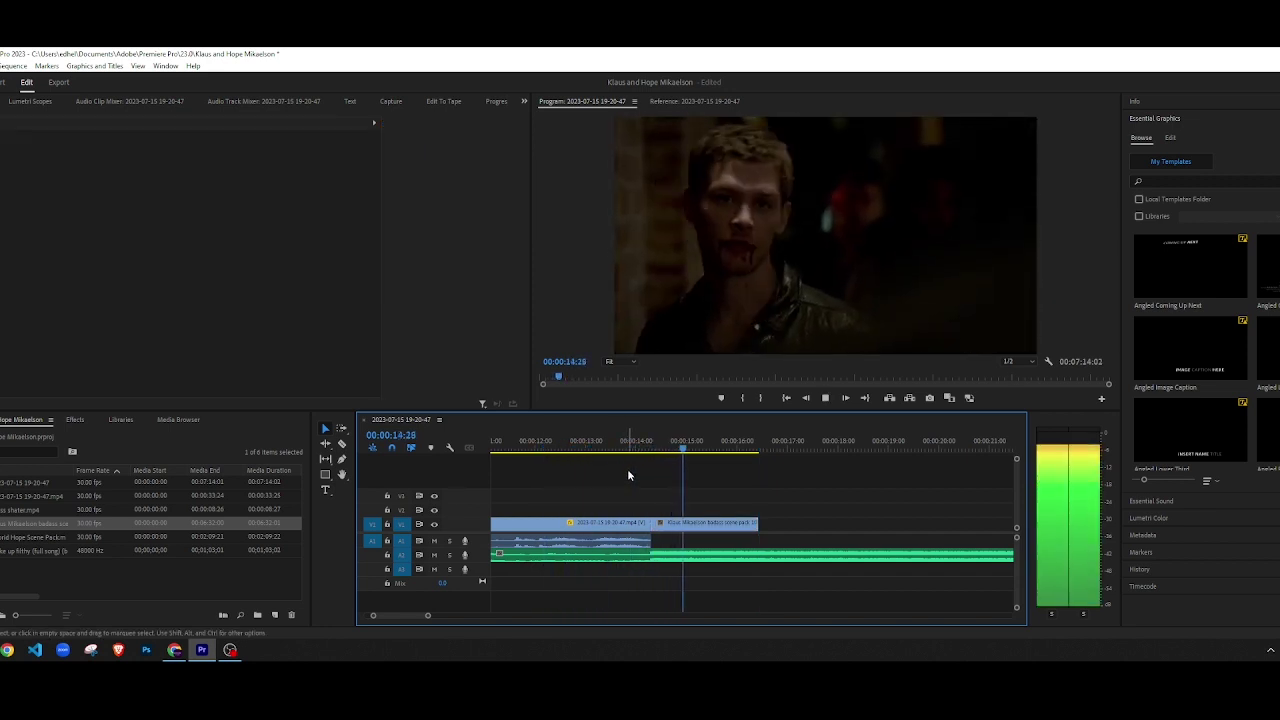
click(629, 448)
key(space)
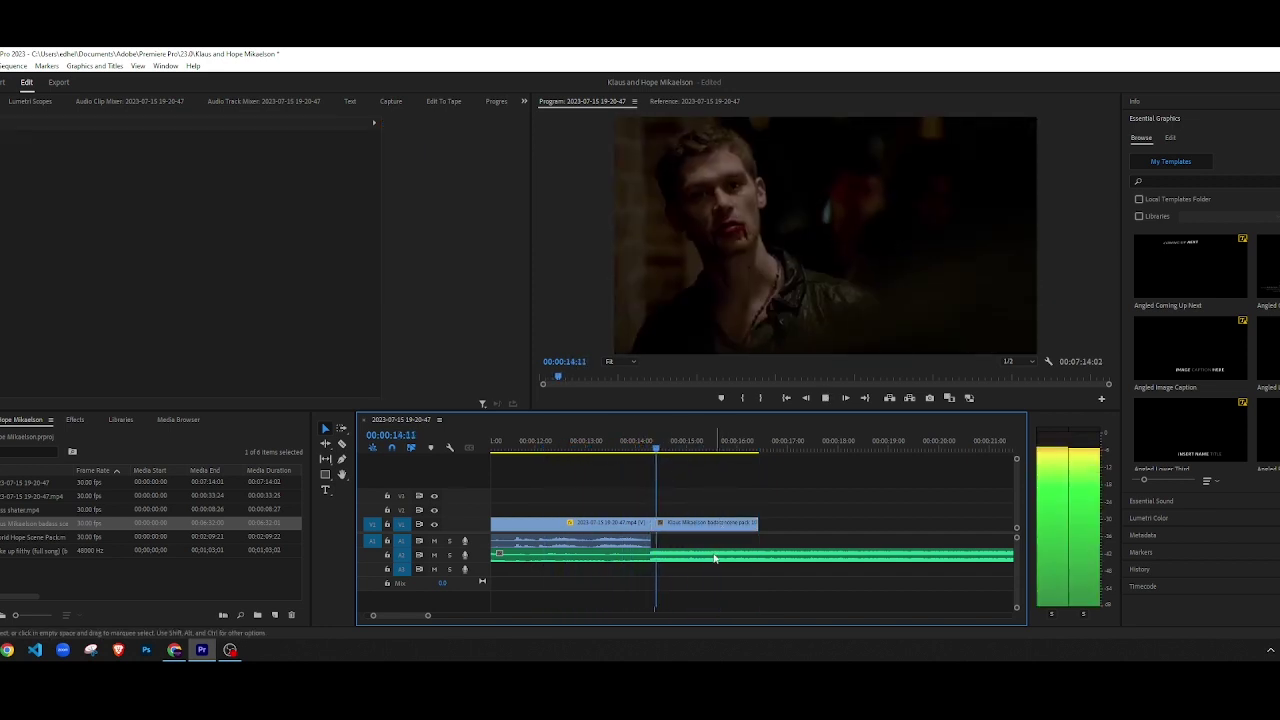
key(space)
scroll(702, 543, up, 5)
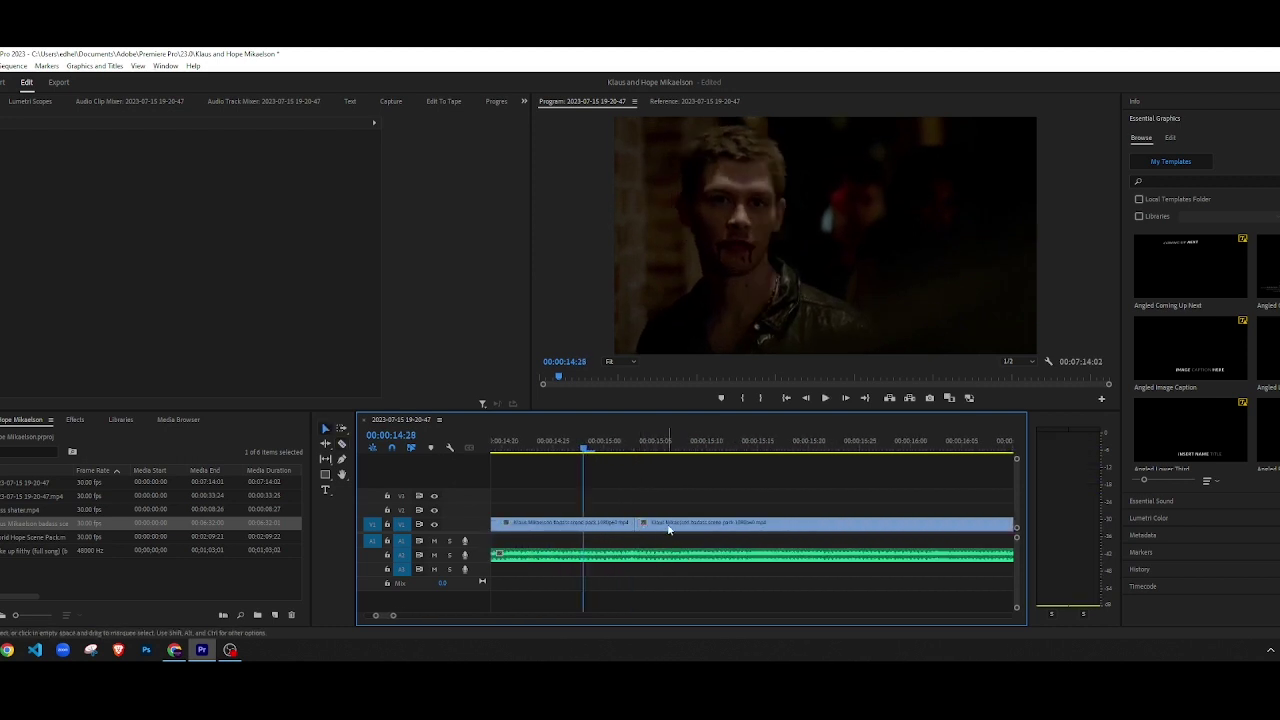
click(671, 530)
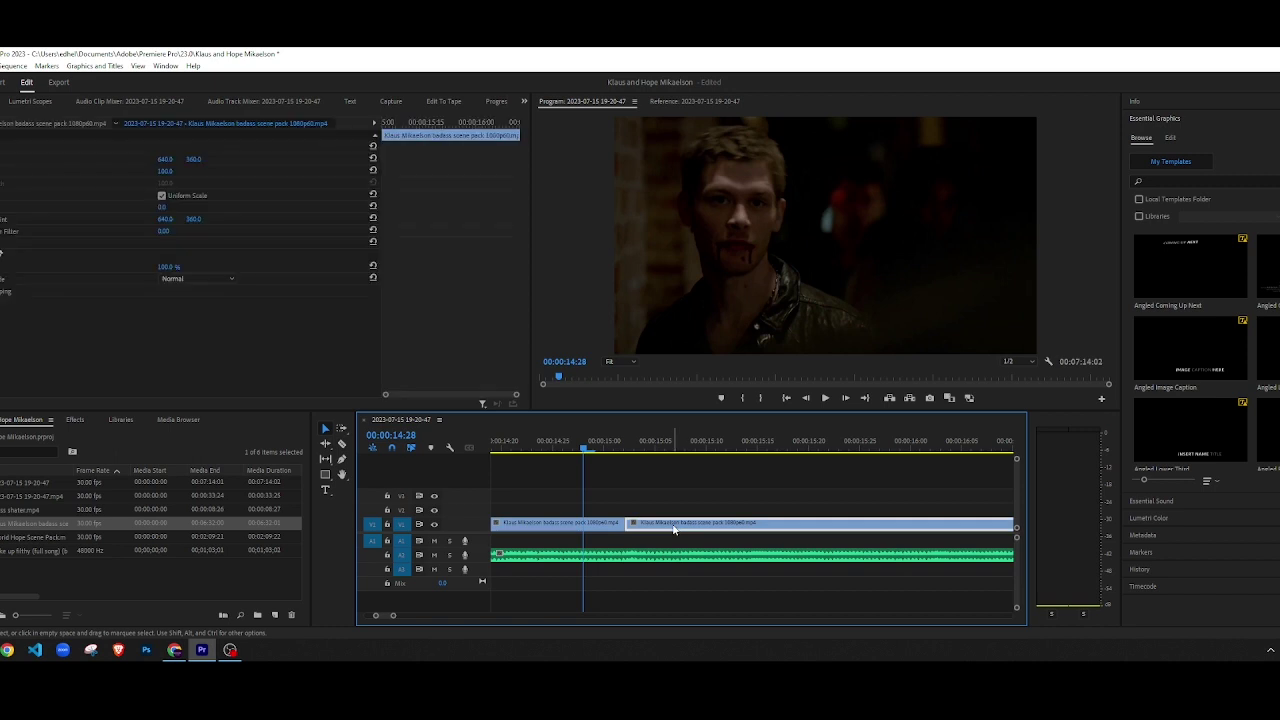
key(Delete)
scroll(595, 535, down, 5)
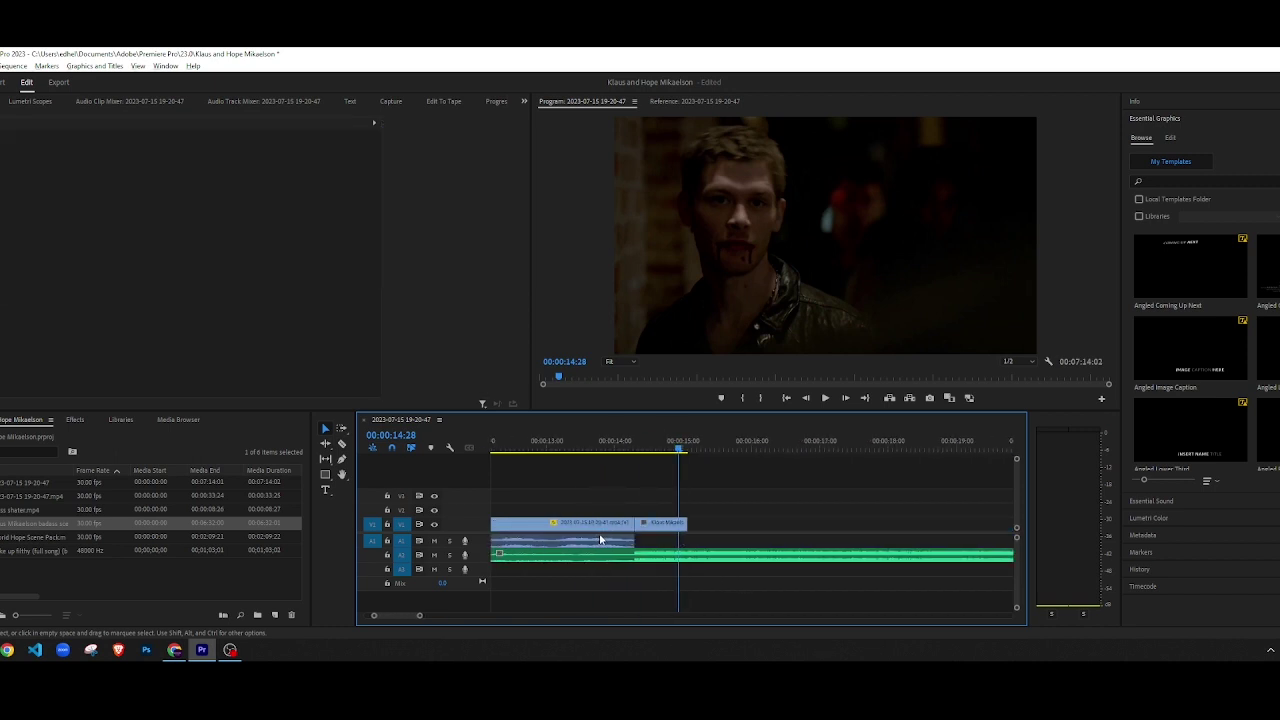
Step: Try two transitions from the effects library on the join between the first clip and the Klaus shot on V1
click(74, 420)
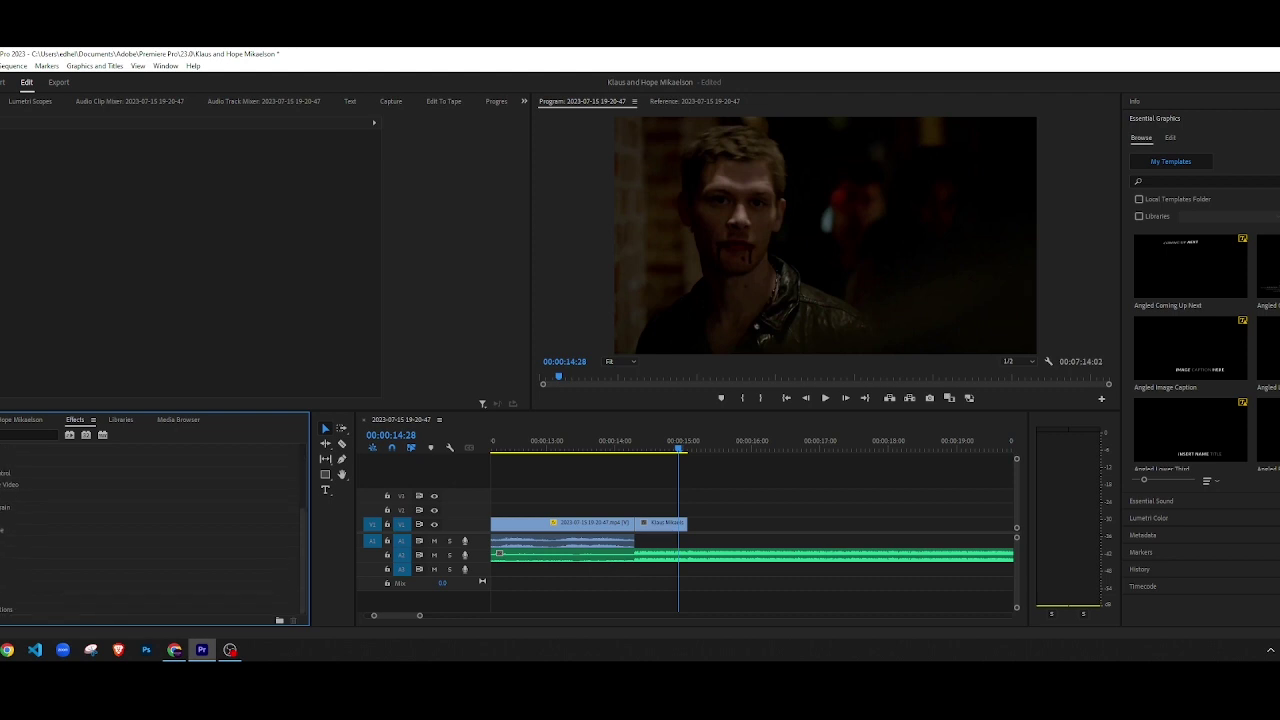
scroll(150, 520, down, 1)
drag(40, 552, 639, 530)
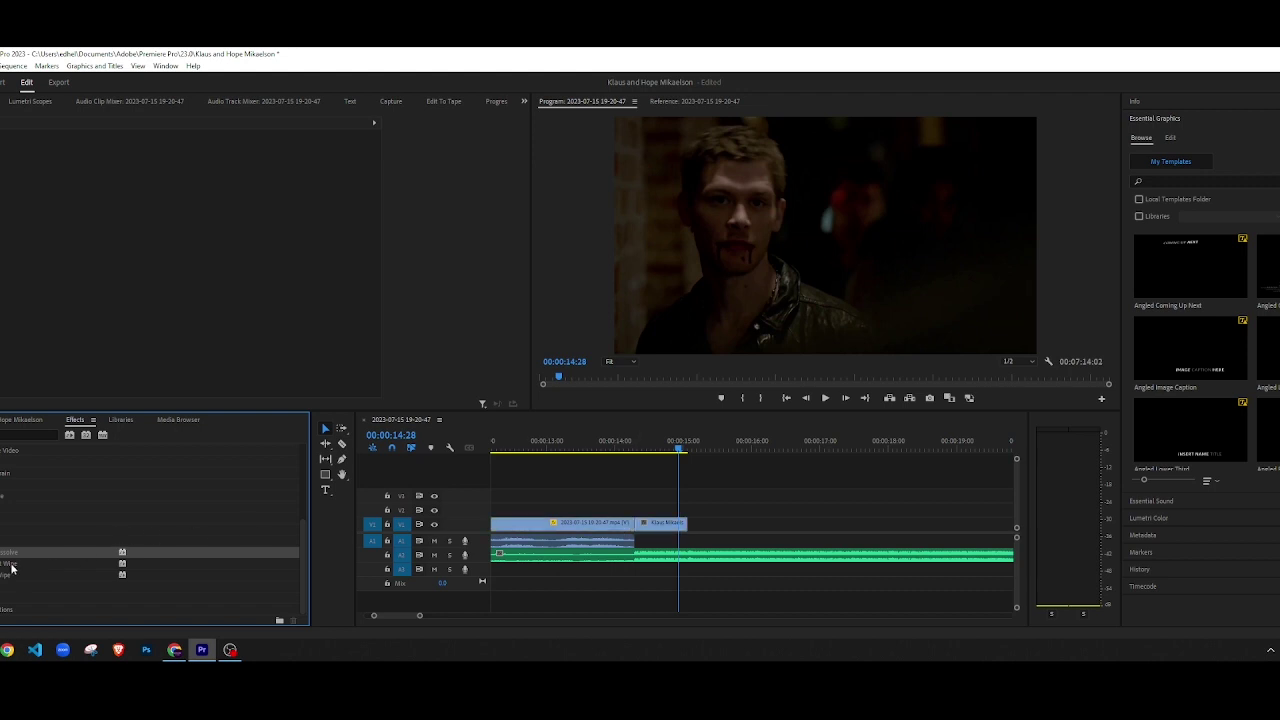
drag(8, 565, 634, 527)
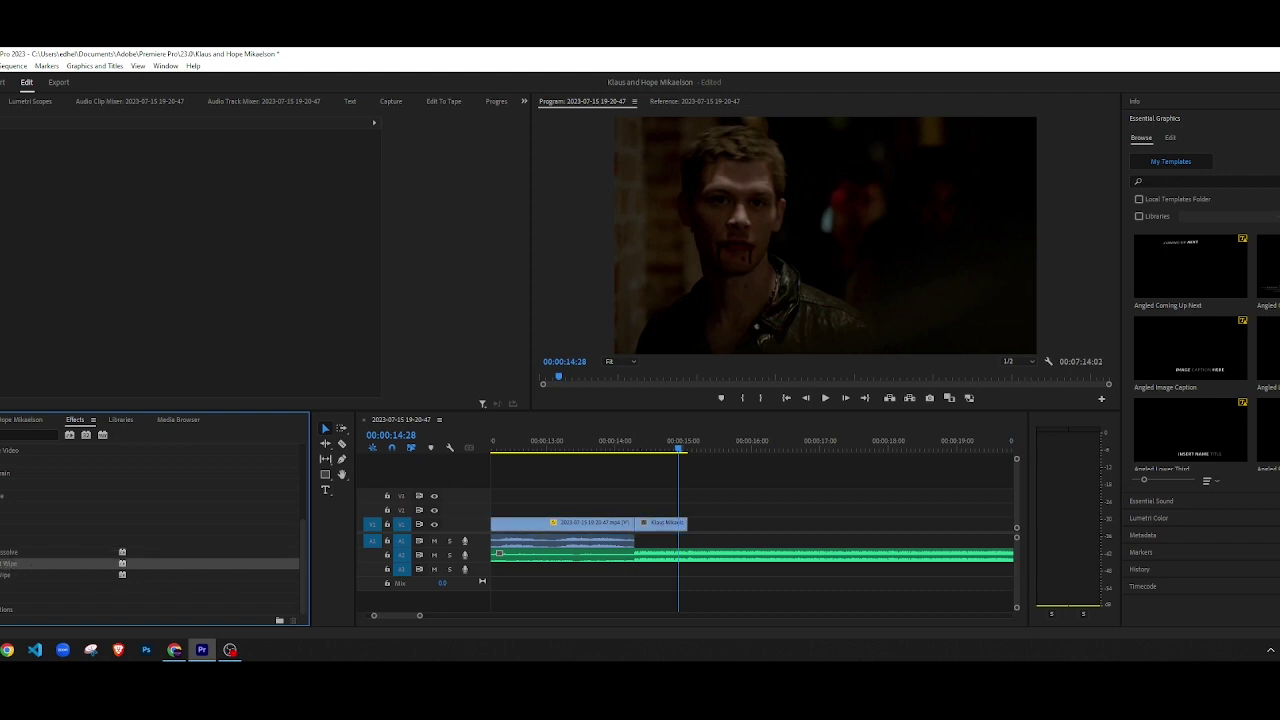
click(0, 541)
click(0, 564)
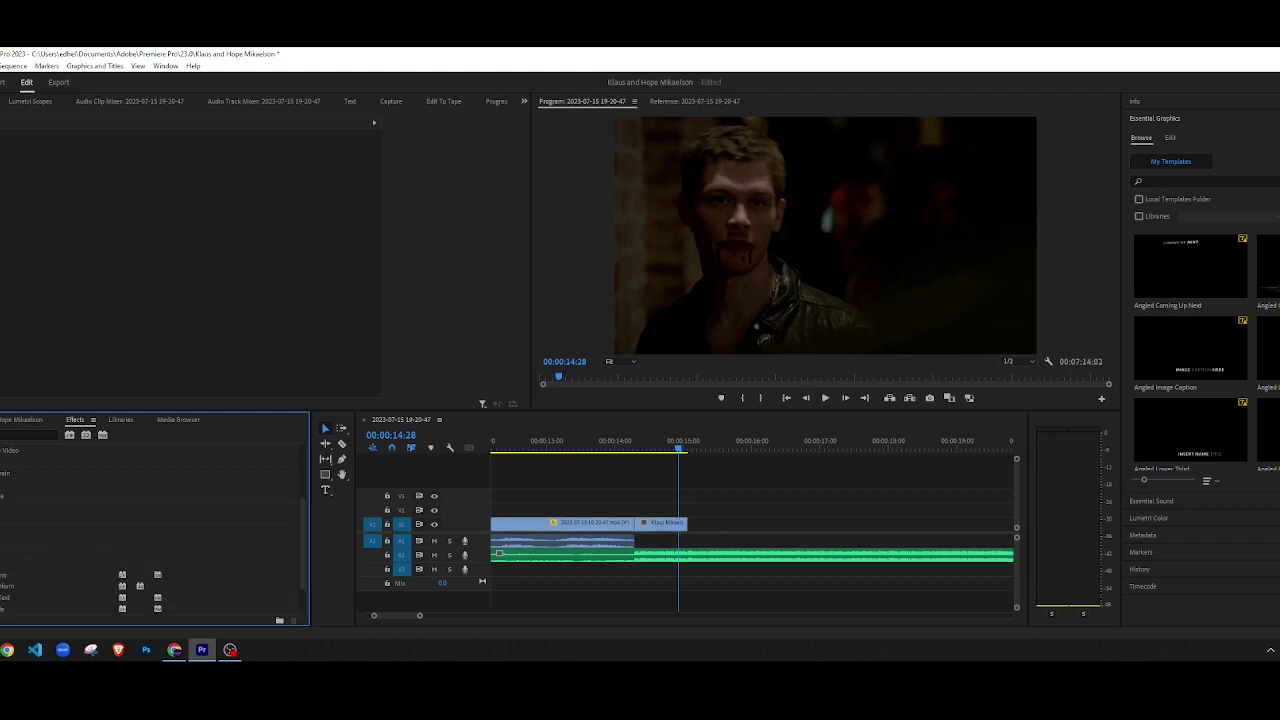
Step: Browse the video transitions, including the Dissolve and Immersive Video groups, for one that suits the join between the two clips
scroll(150, 540, down, 1)
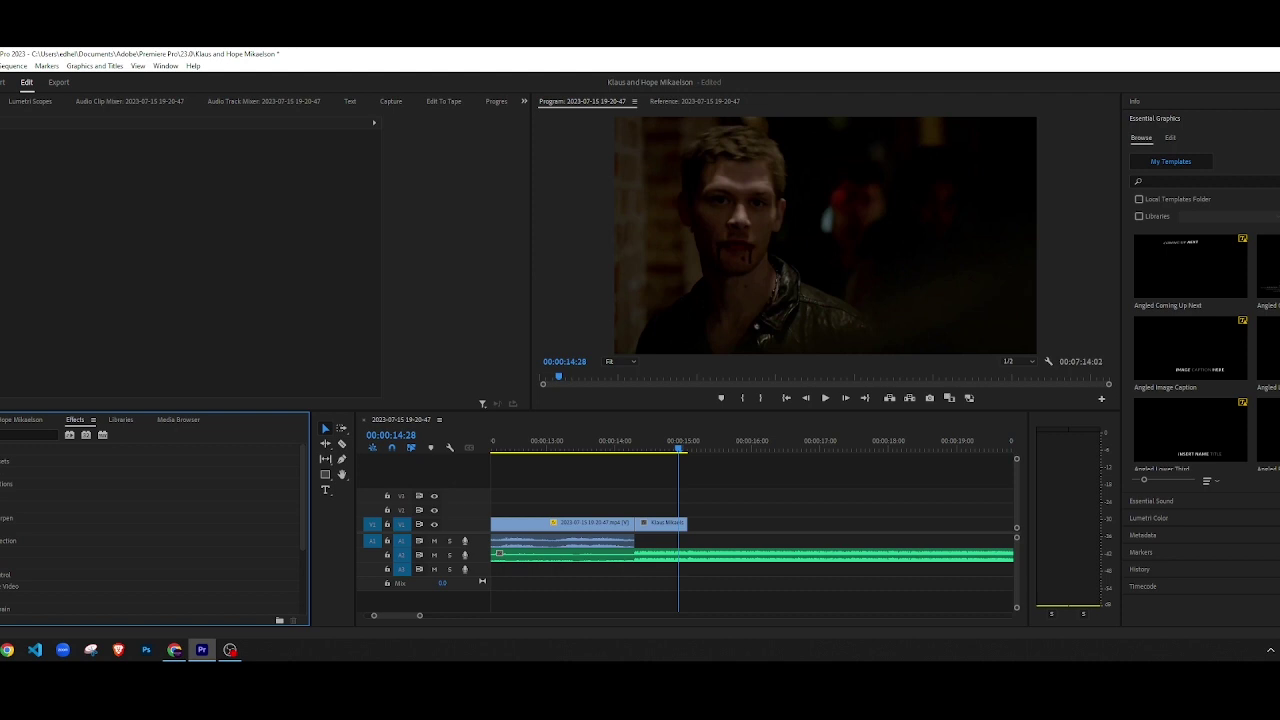
scroll(150, 520, down, 3)
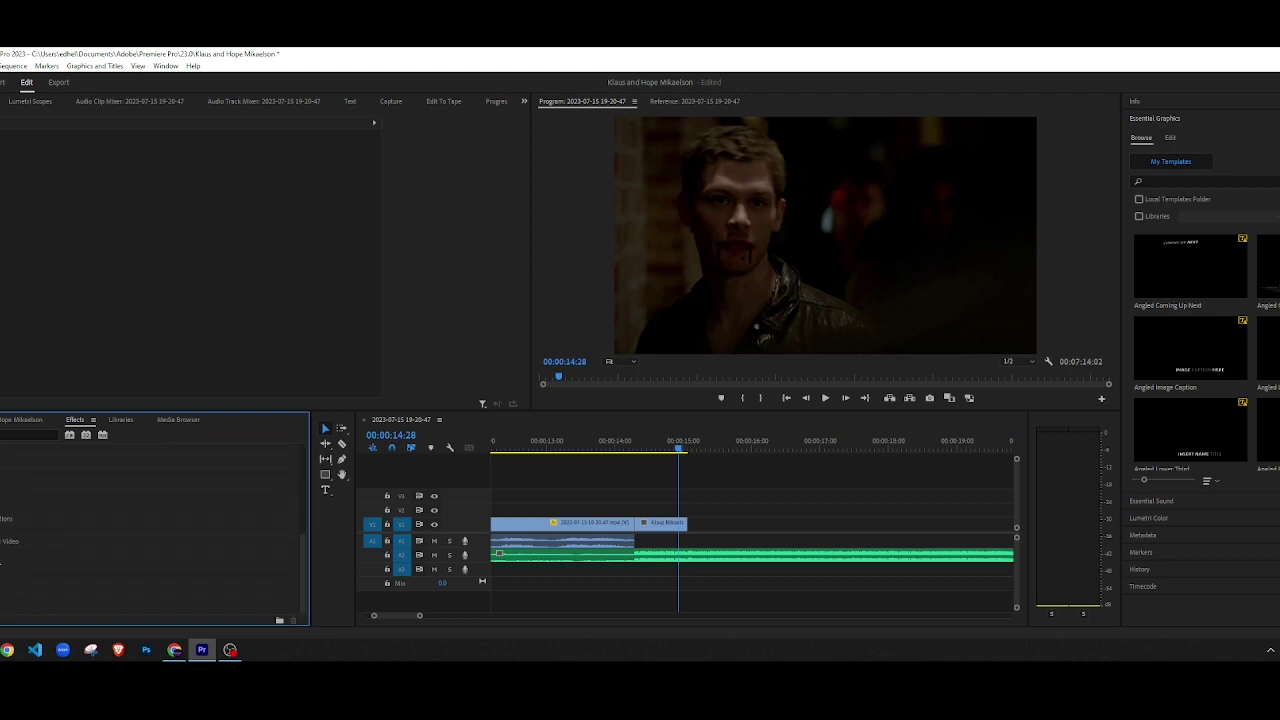
click(1, 530)
scroll(6, 550, down, 1)
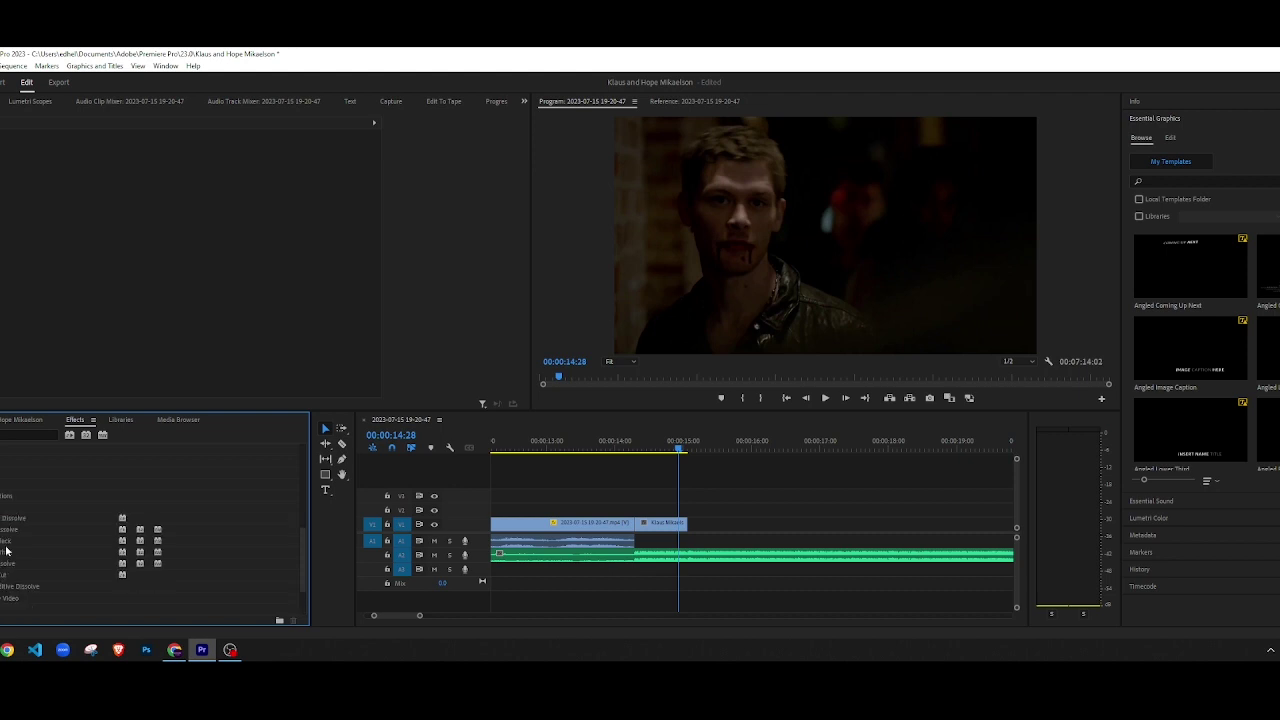
click(1, 507)
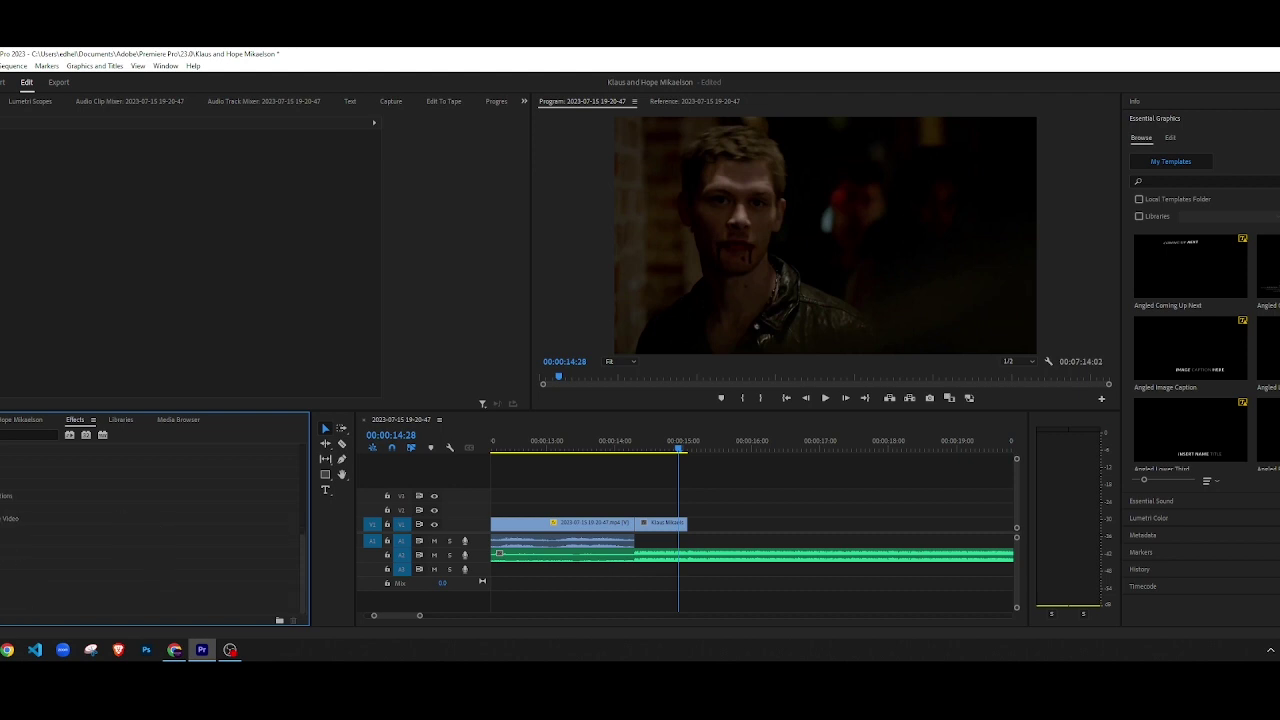
click(1, 519)
scroll(6, 545, down, 1)
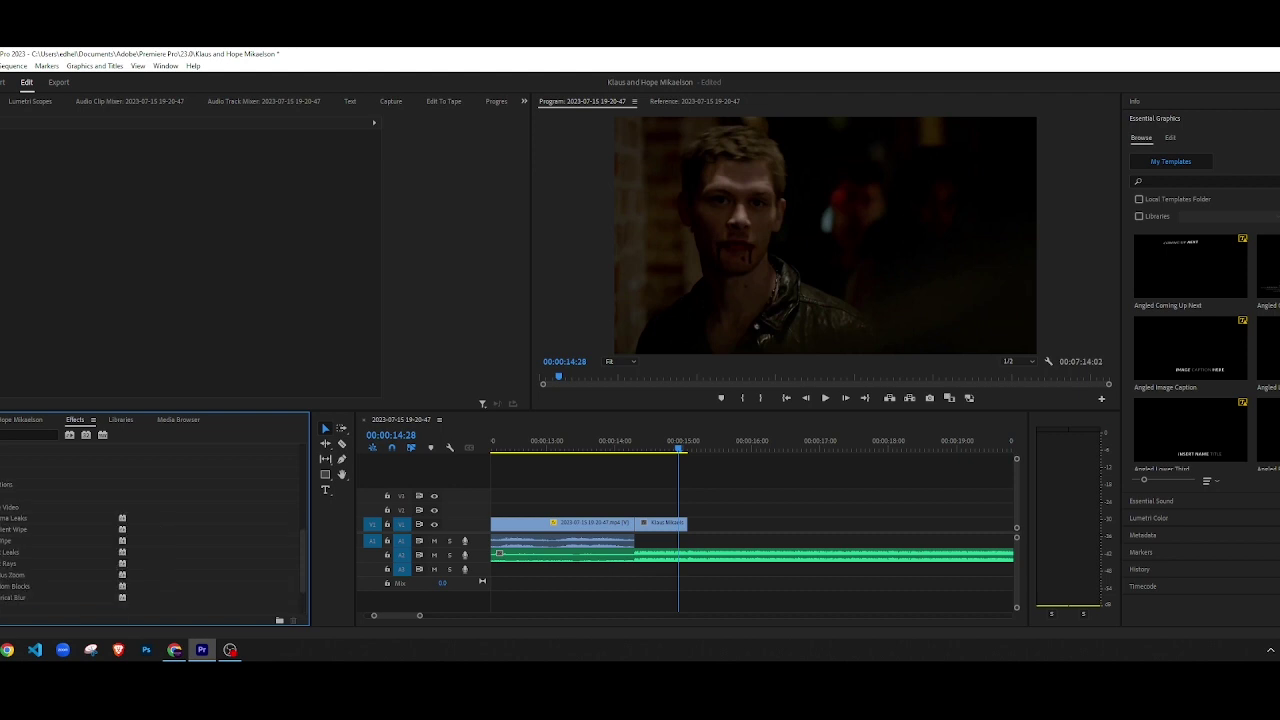
click(1, 507)
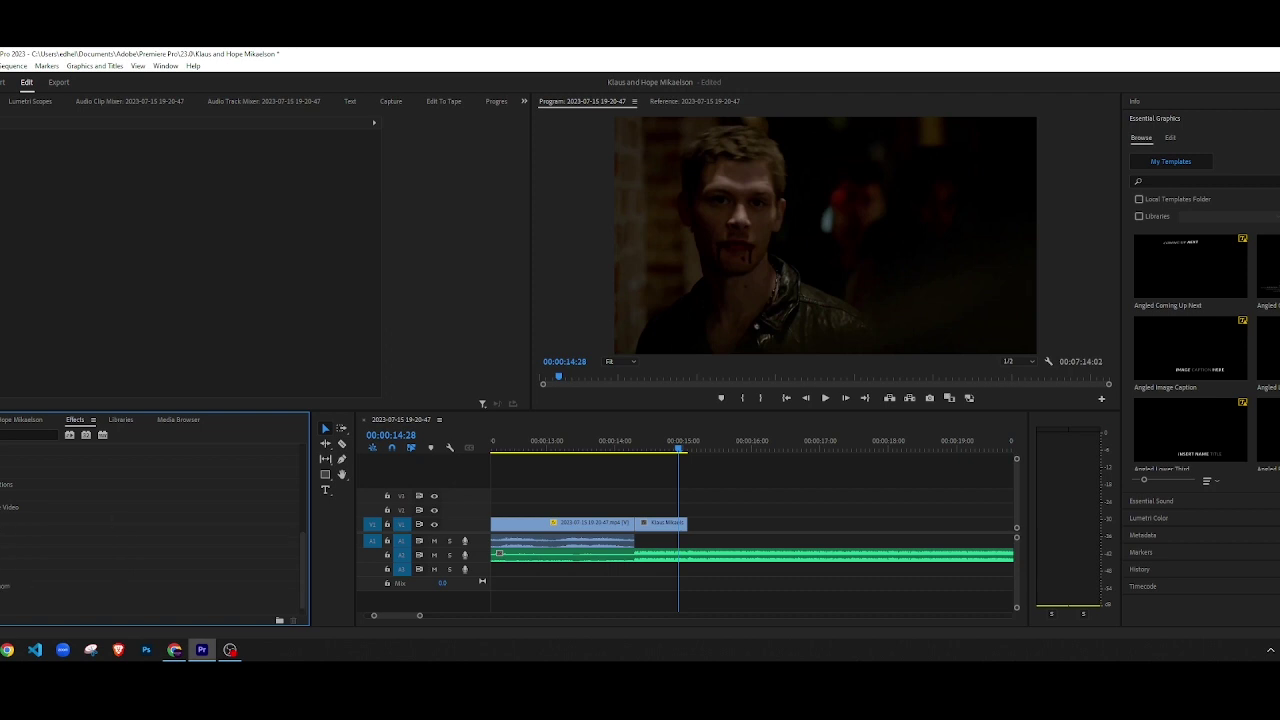
Step: Apply the Cross Zoom transition to the join between the first clip and the Klaus shot on V1 and play it
drag(4, 586, 634, 525)
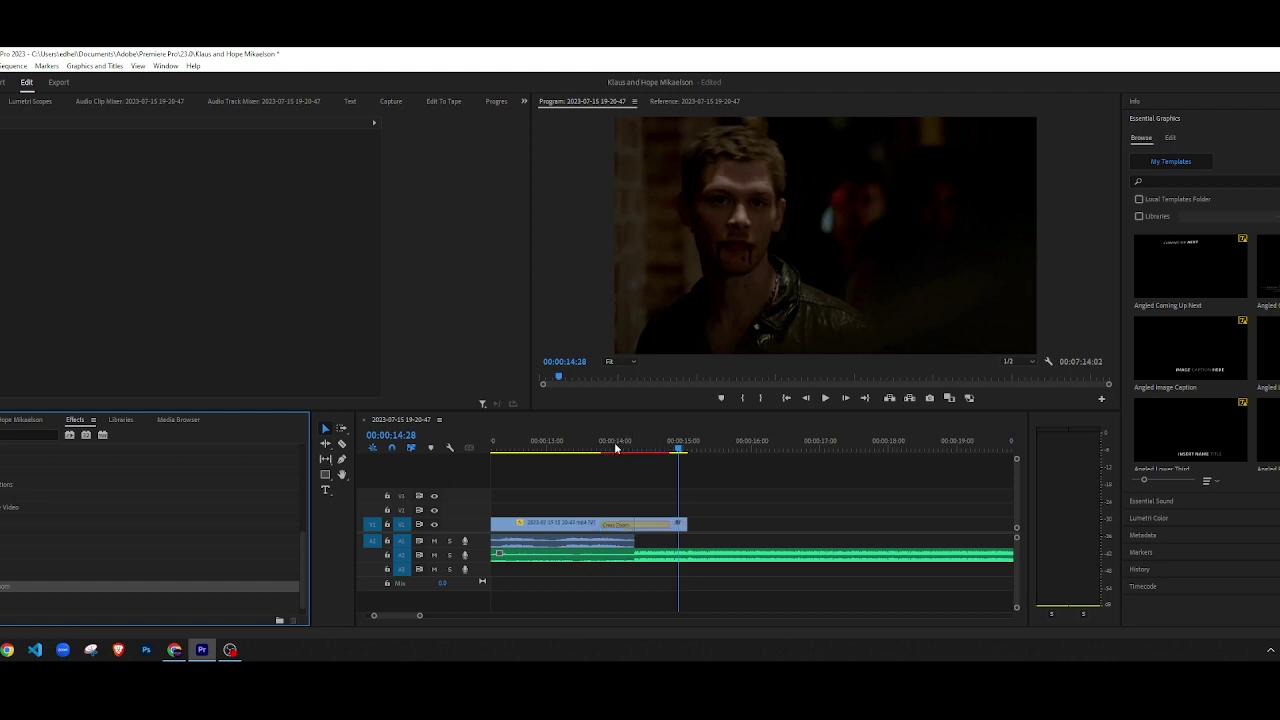
click(605, 448)
key(space)
key(space)
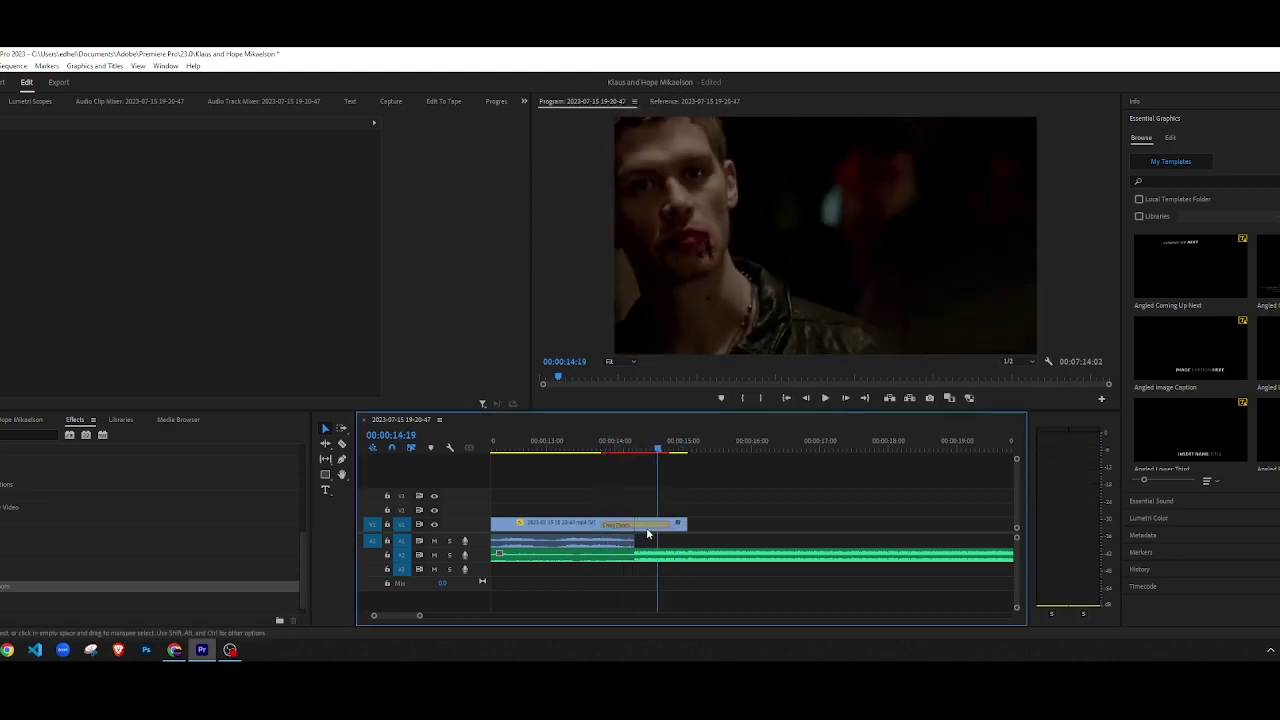
Step: Shorten the Cross Zoom transition to four frames and play the join against the song
drag(667, 523, 638, 524)
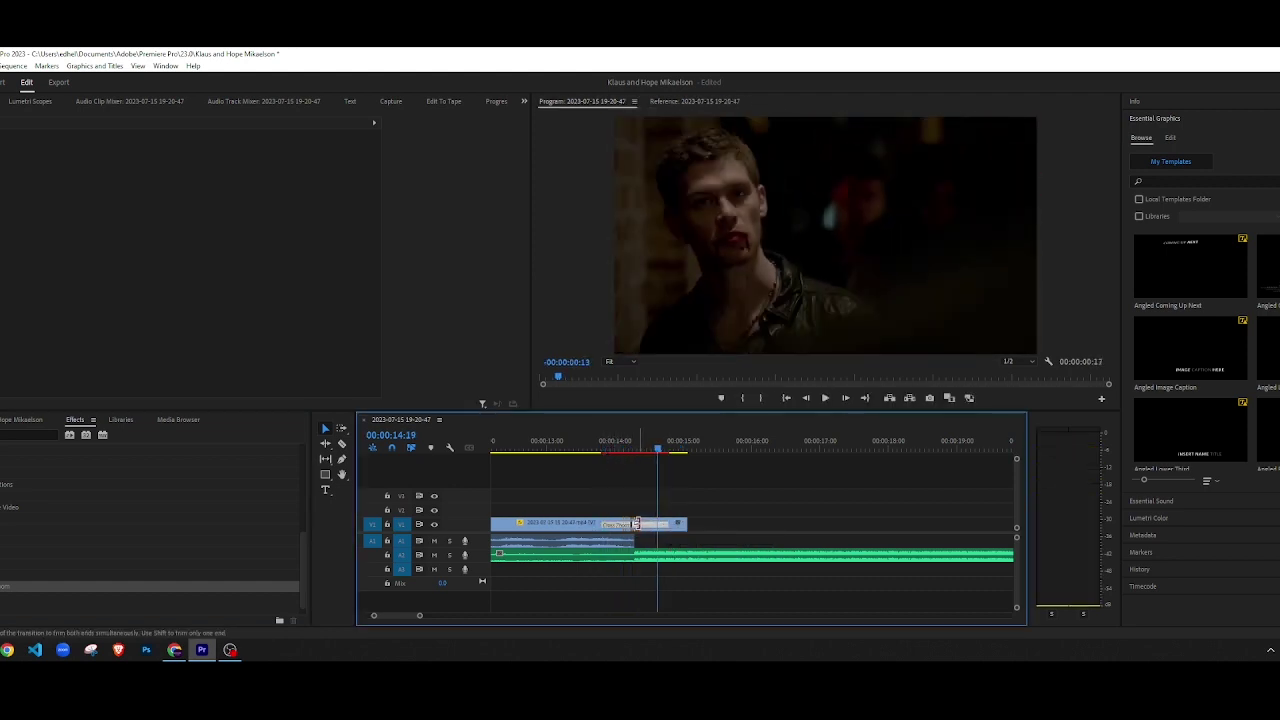
click(625, 523)
scroll(563, 457, up, 3)
click(558, 448)
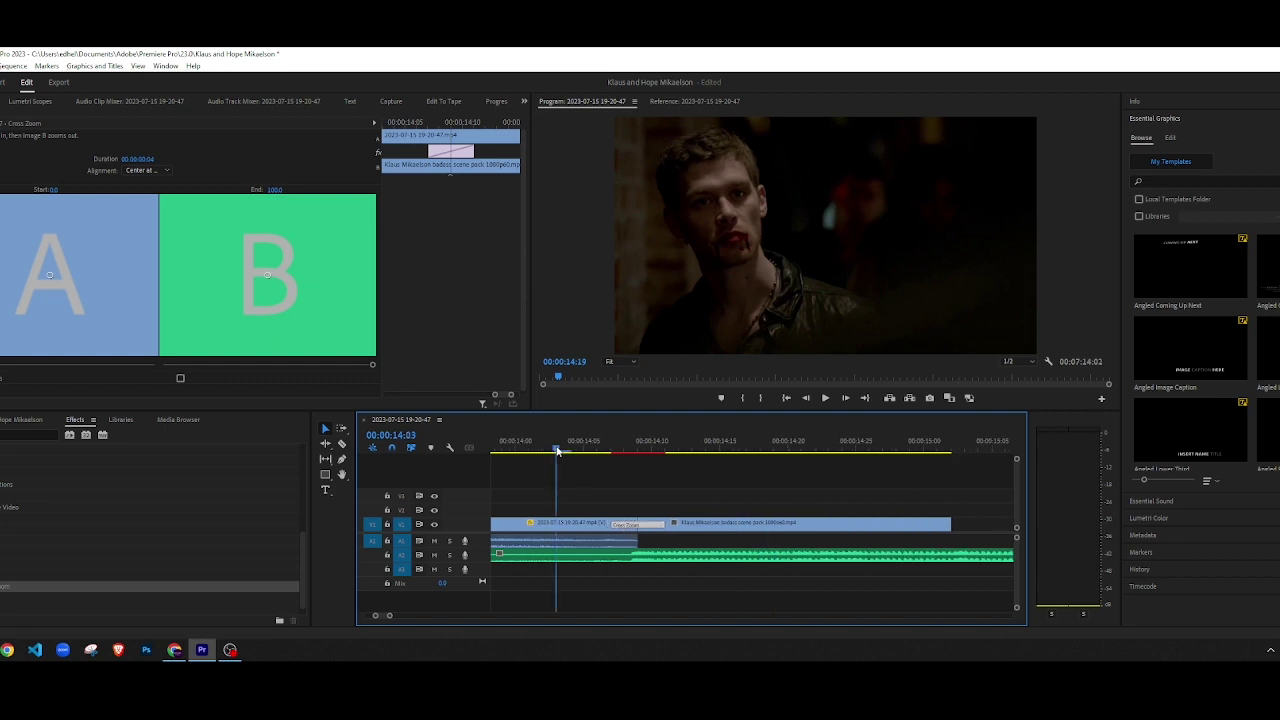
click(581, 471)
key(space)
key(space)
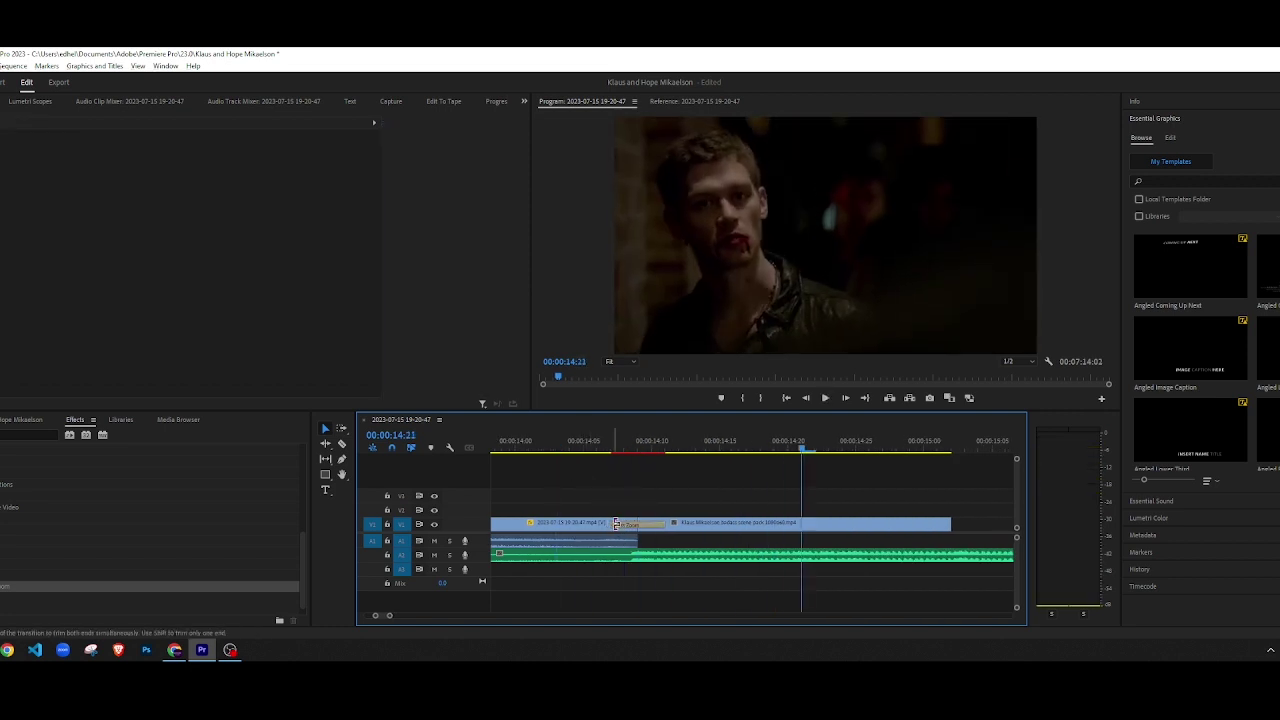
Step: Lengthen the Cross Zoom transition to six frames and play the join twice
click(600, 522)
click(556, 452)
key(space)
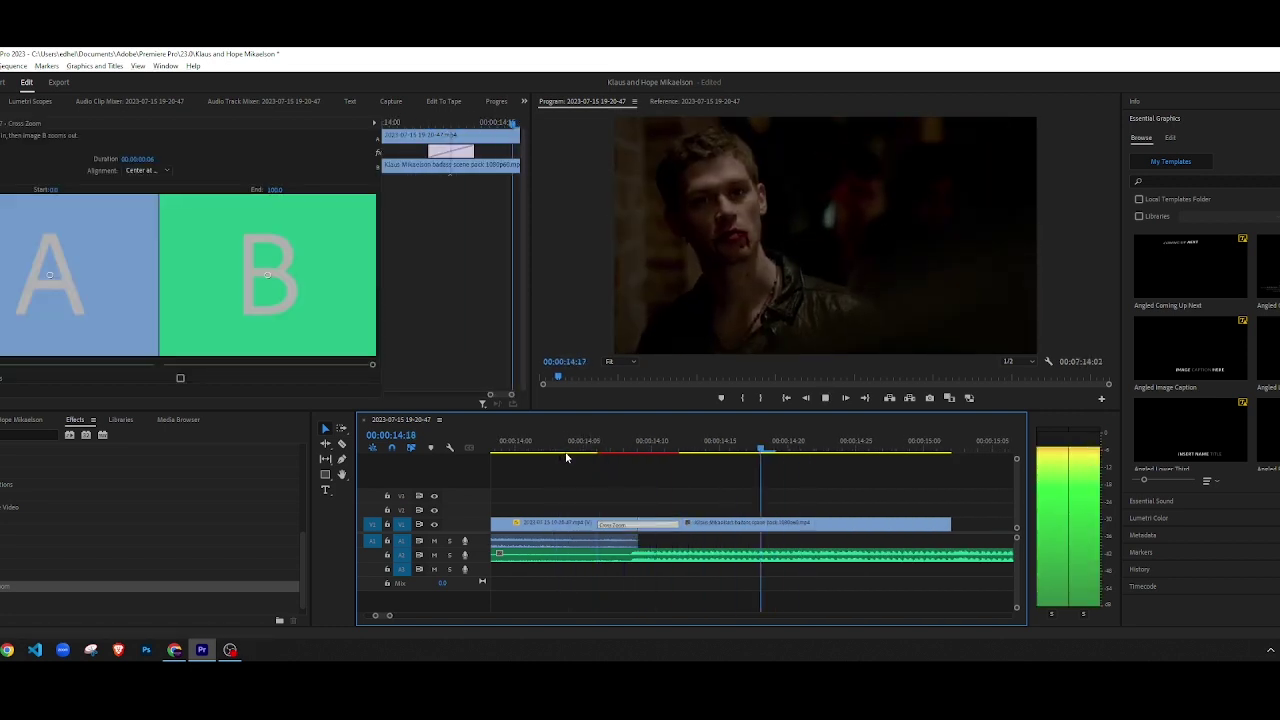
key(space)
drag(568, 452, 543, 447)
key(space)
key(space)
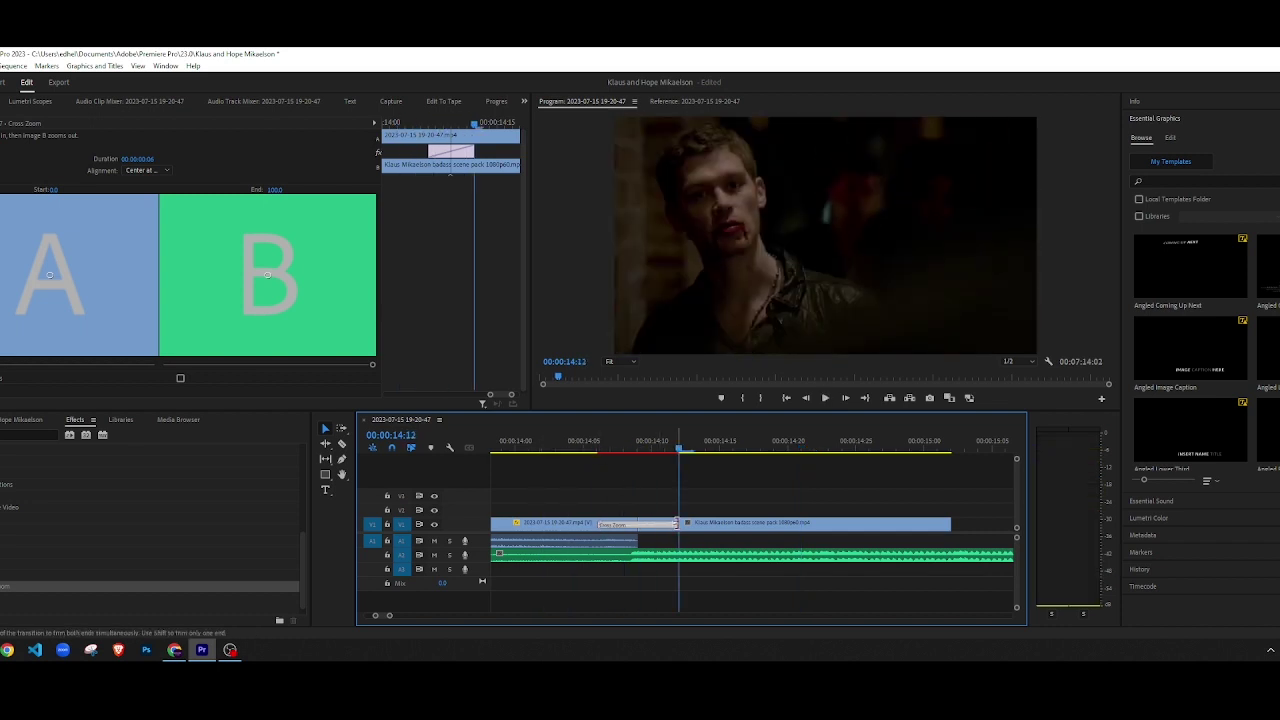
Step: Trim the Cross Zoom transition back to four frames and replay the join to judge its timing
drag(676, 523, 651, 527)
key(v)
click(583, 452)
key(space)
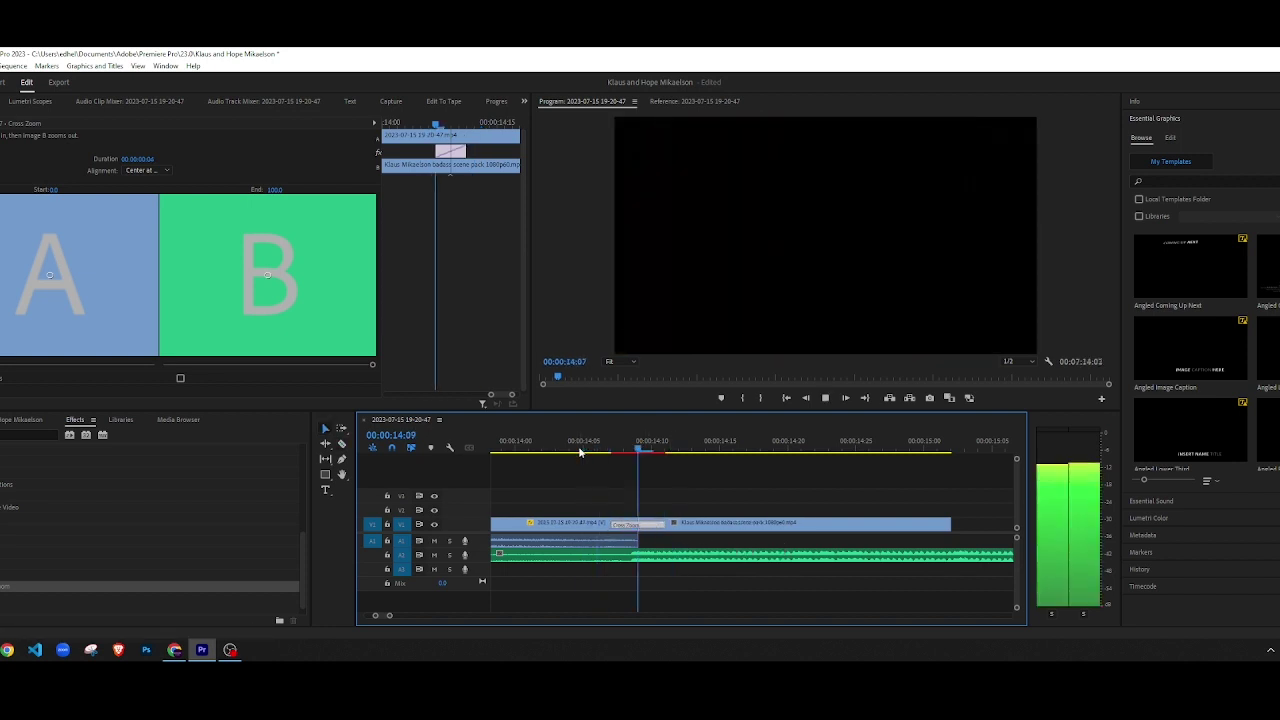
key(space)
click(545, 454)
click(608, 470)
key(space)
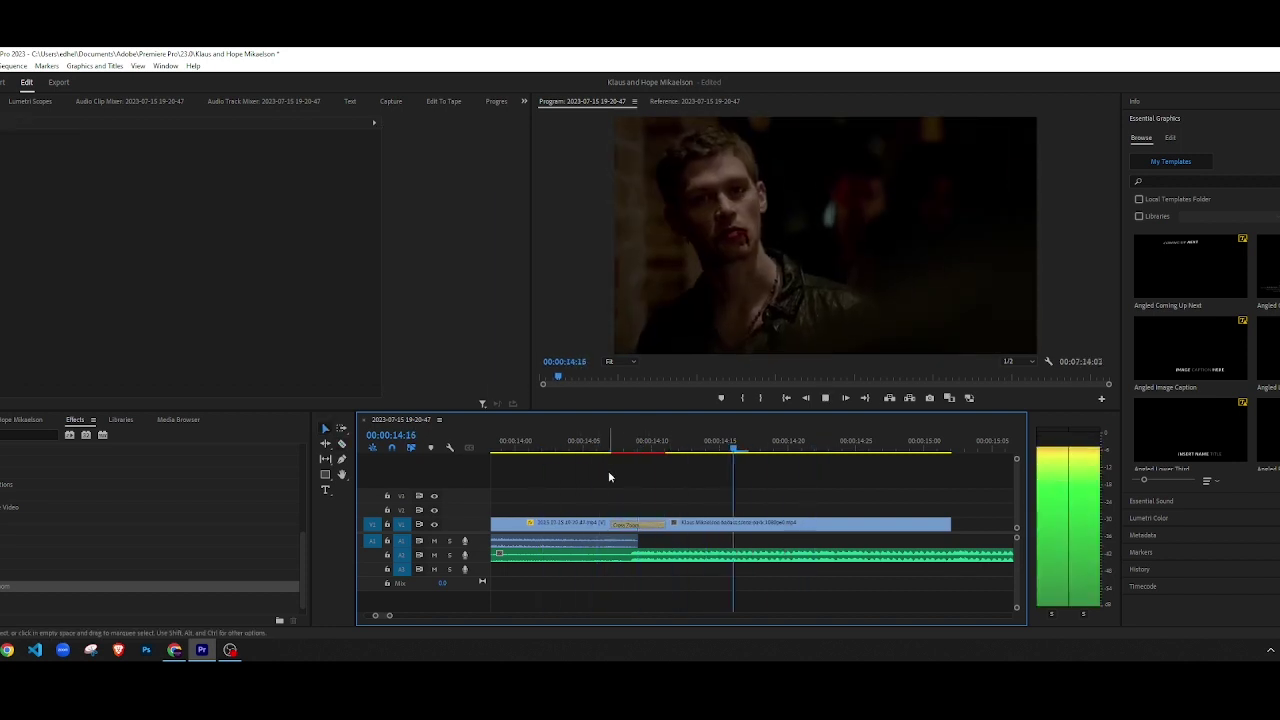
Step: Delete the Cross Zoom transition from the join on V1
key(minus)
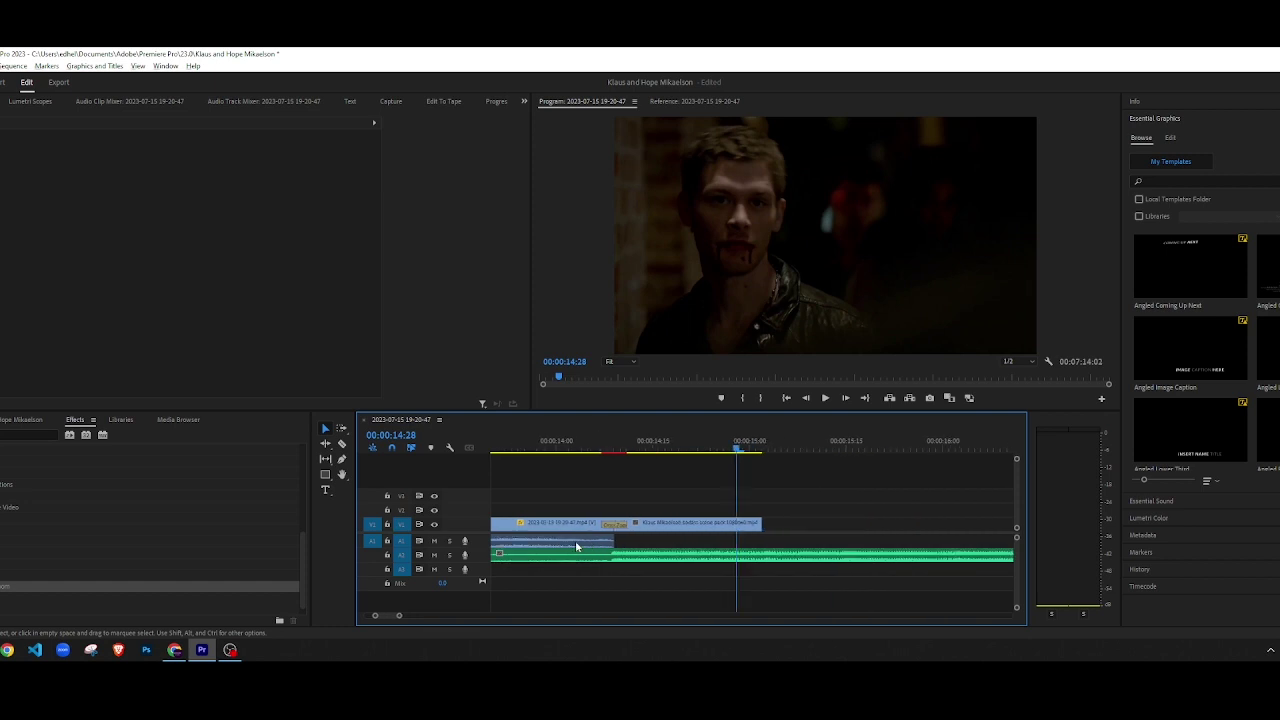
click(2, 563)
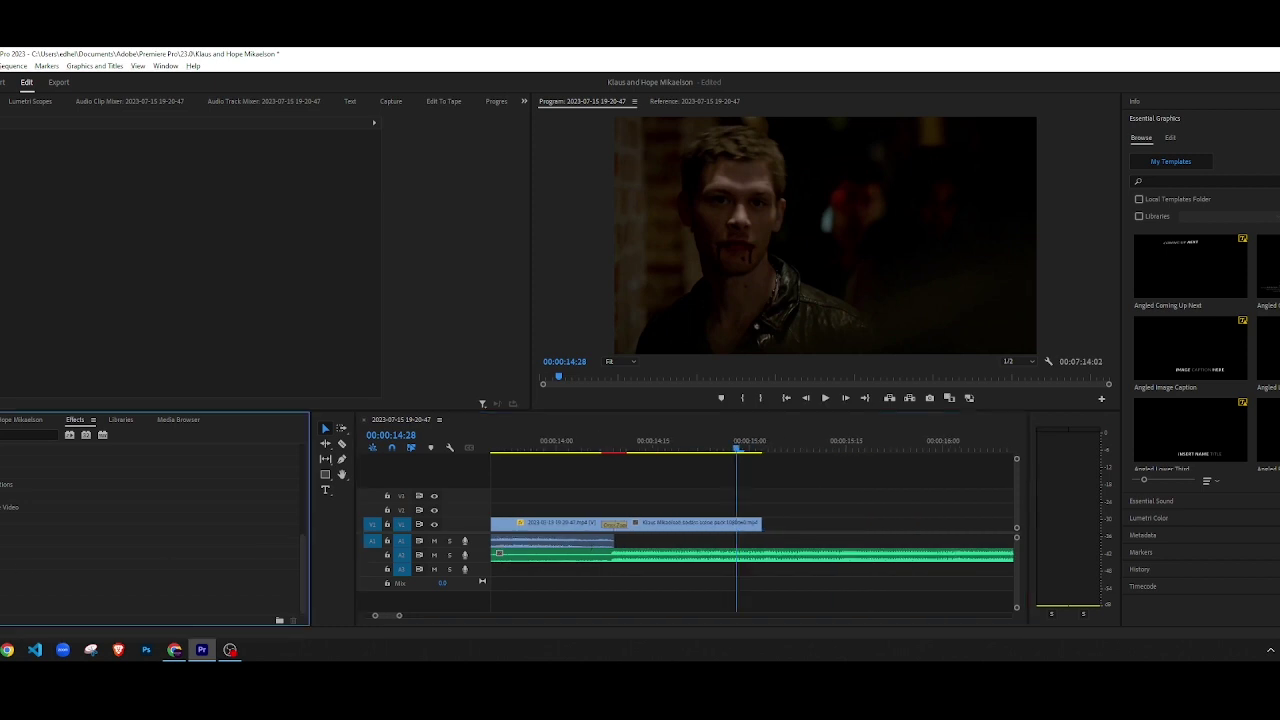
click(616, 527)
key(Delete)
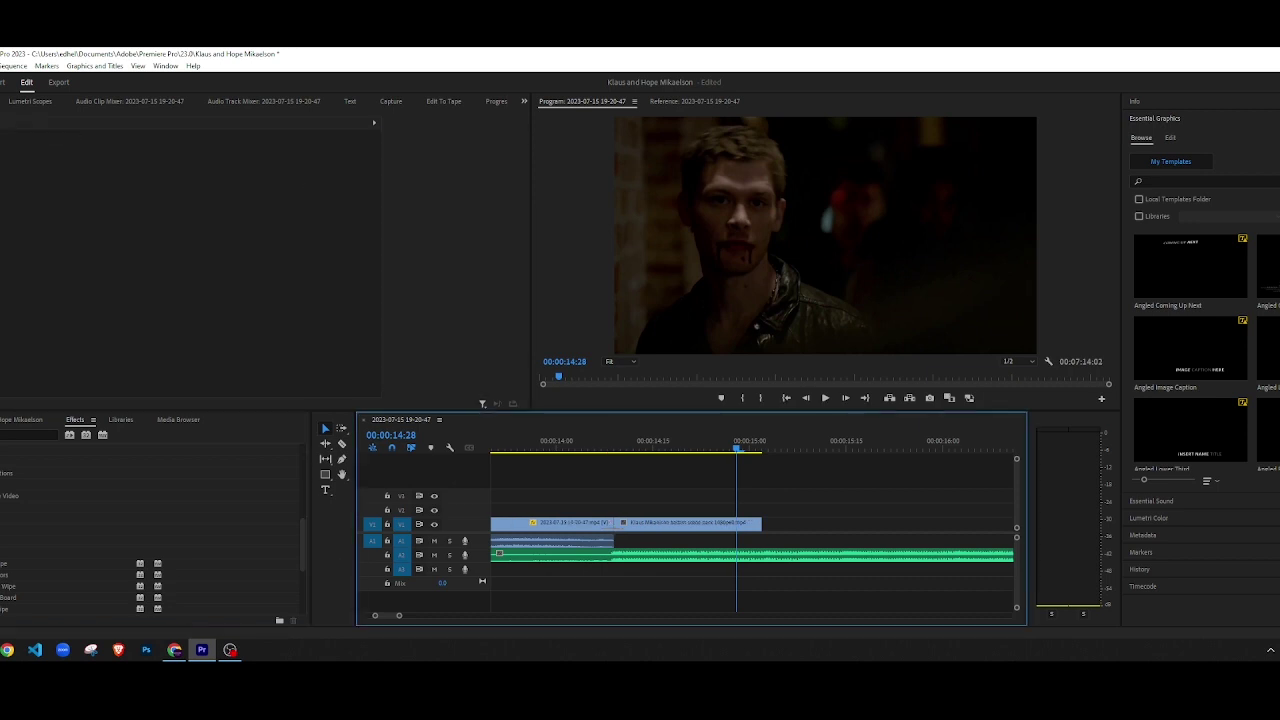
Step: Try a Band Wipe transition shortened to 14 frames on the join, play it, and undo it
scroll(3, 570, down, 2)
drag(5, 532, 572, 525)
click(567, 447)
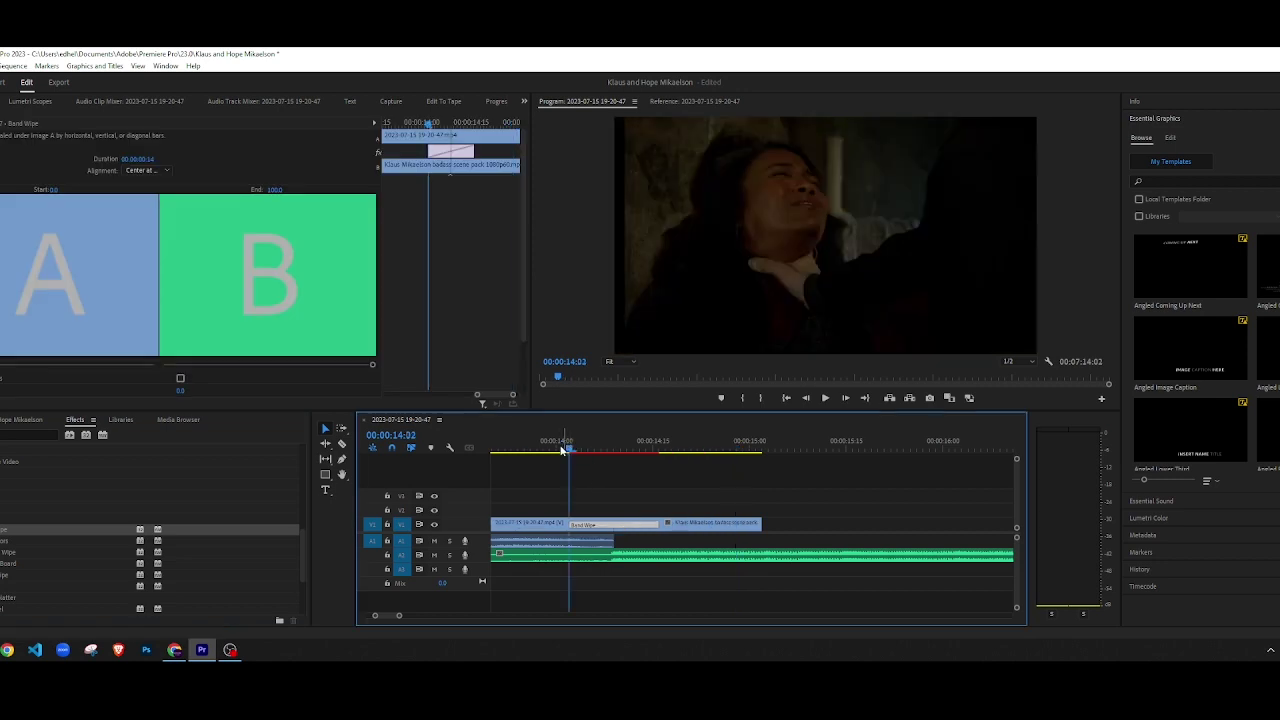
key(space)
key(space)
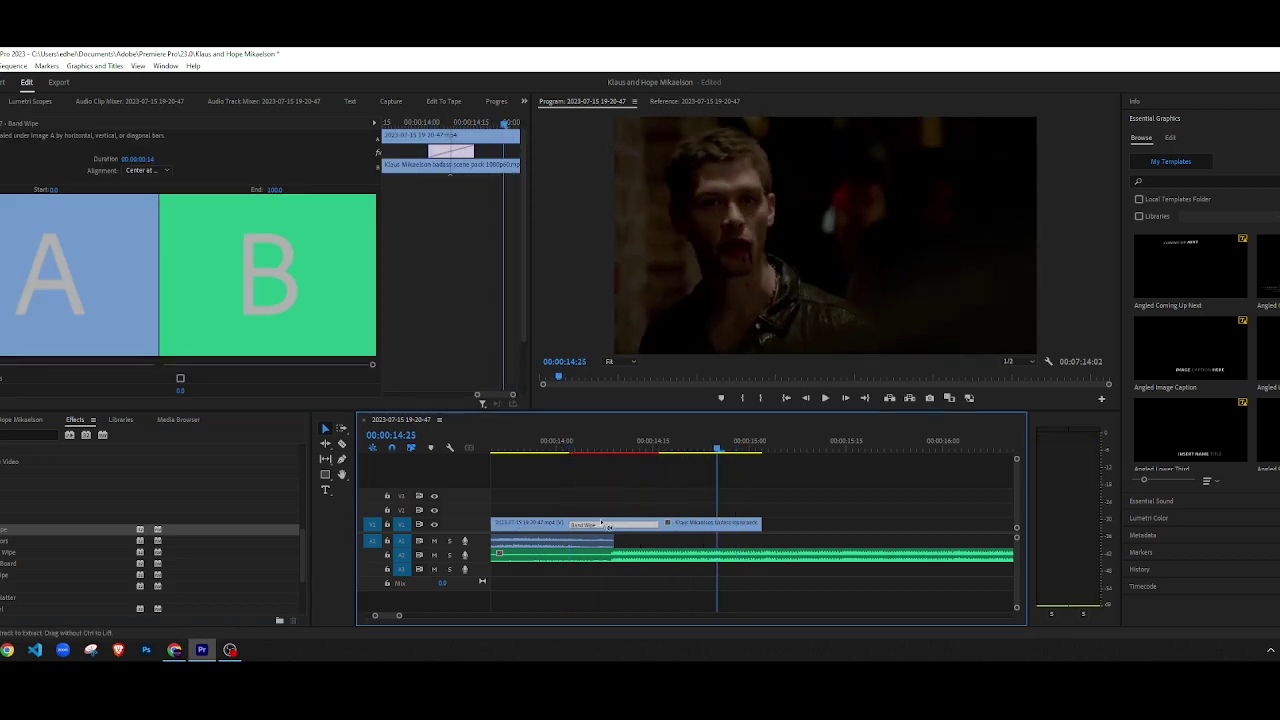
click(562, 448)
key(space)
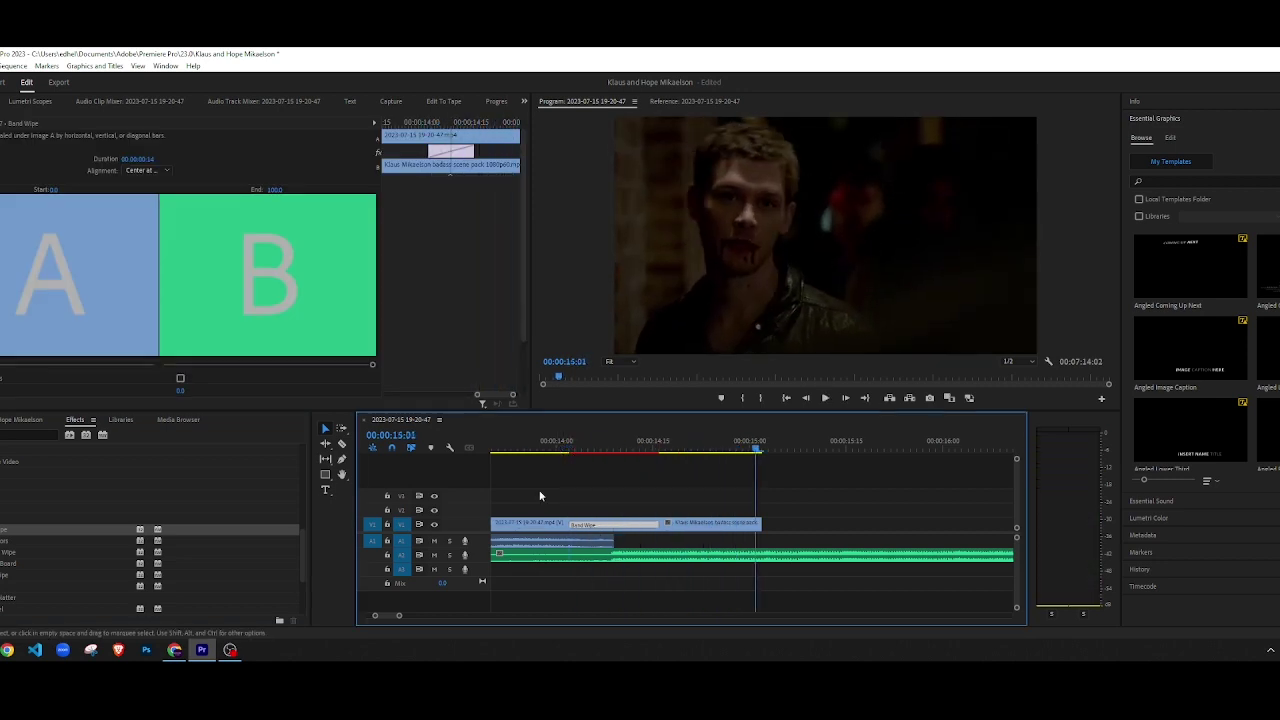
key(ctrl+z)
key(ctrl+z)
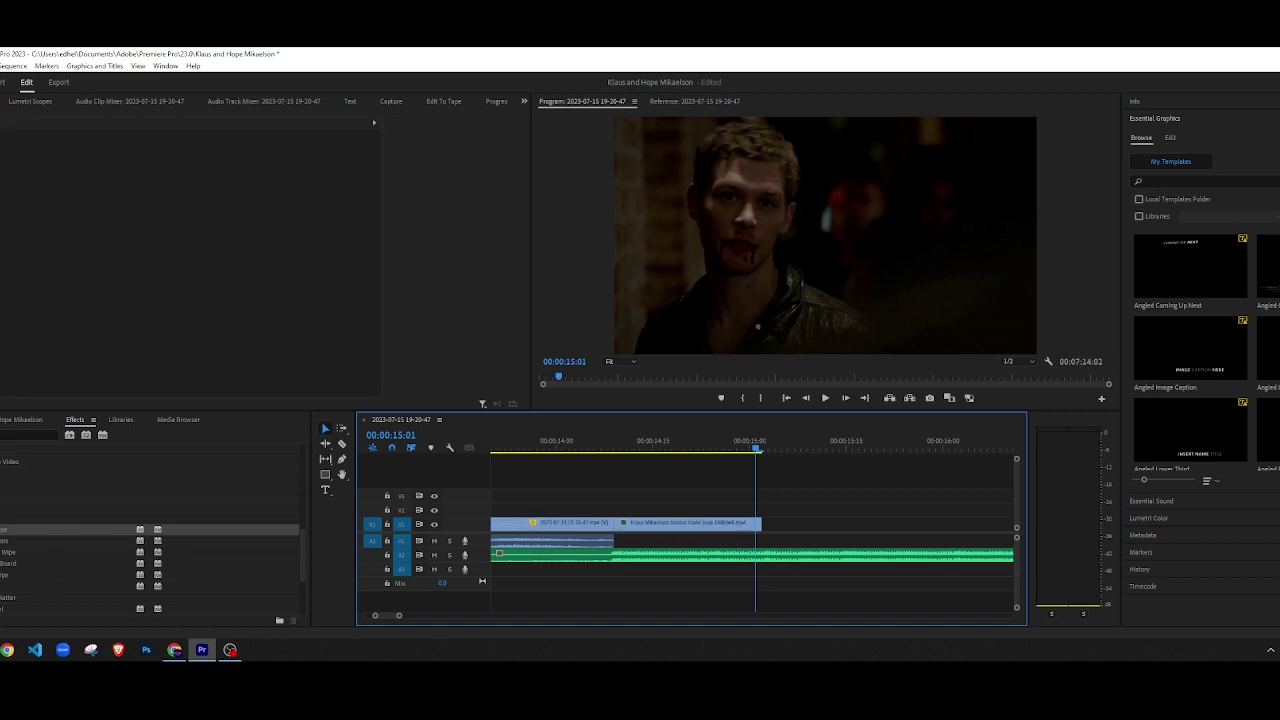
Step: Try the Paint Splatter transition on the join between the two clips, play it, and undo it
scroll(14, 571, down, 4)
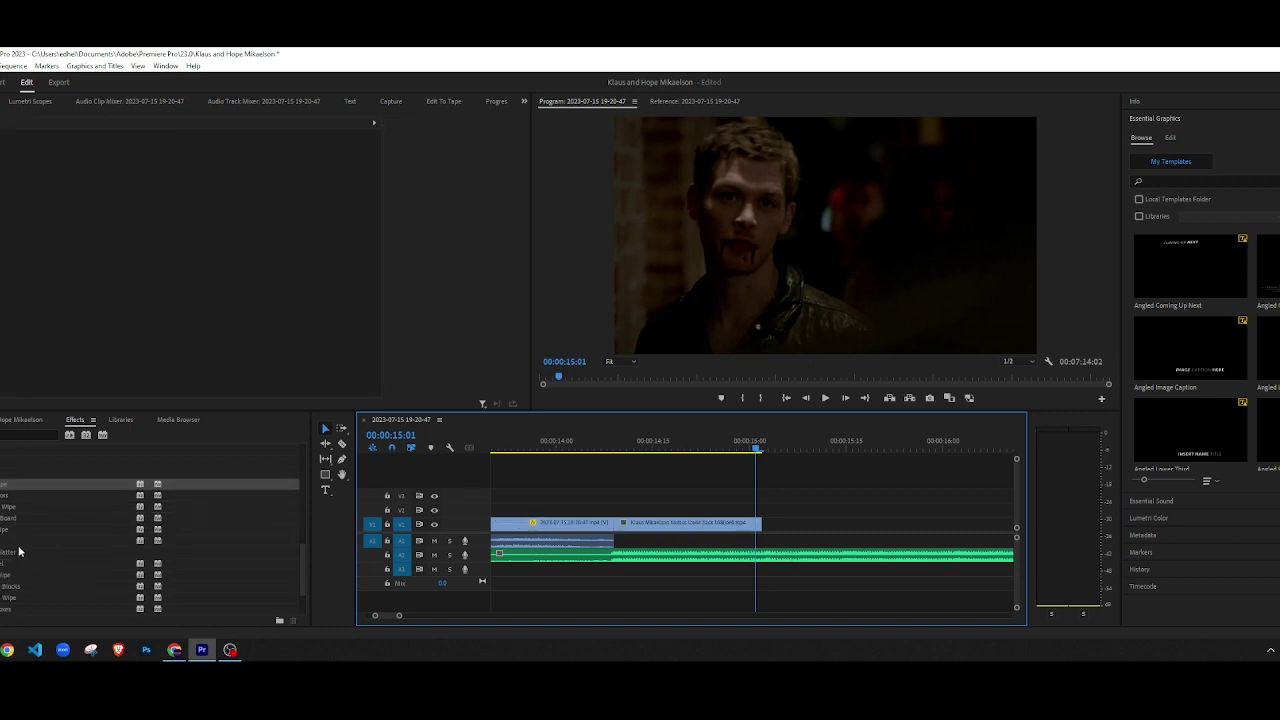
drag(8, 552, 598, 520)
click(544, 454)
key(space)
key(space)
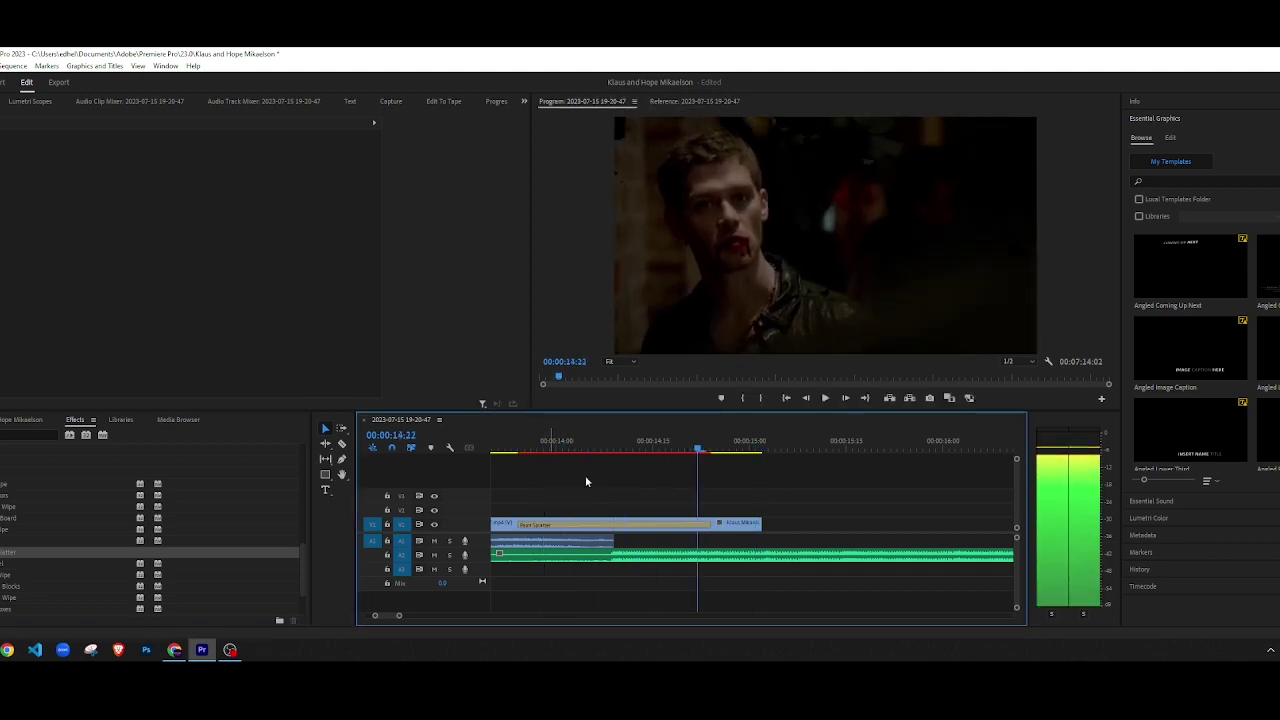
key(ctrl+z)
Step: Try the Radial Wipe transition on the join between the two clips, play it, and undo it
scroll(10, 558, down, 2)
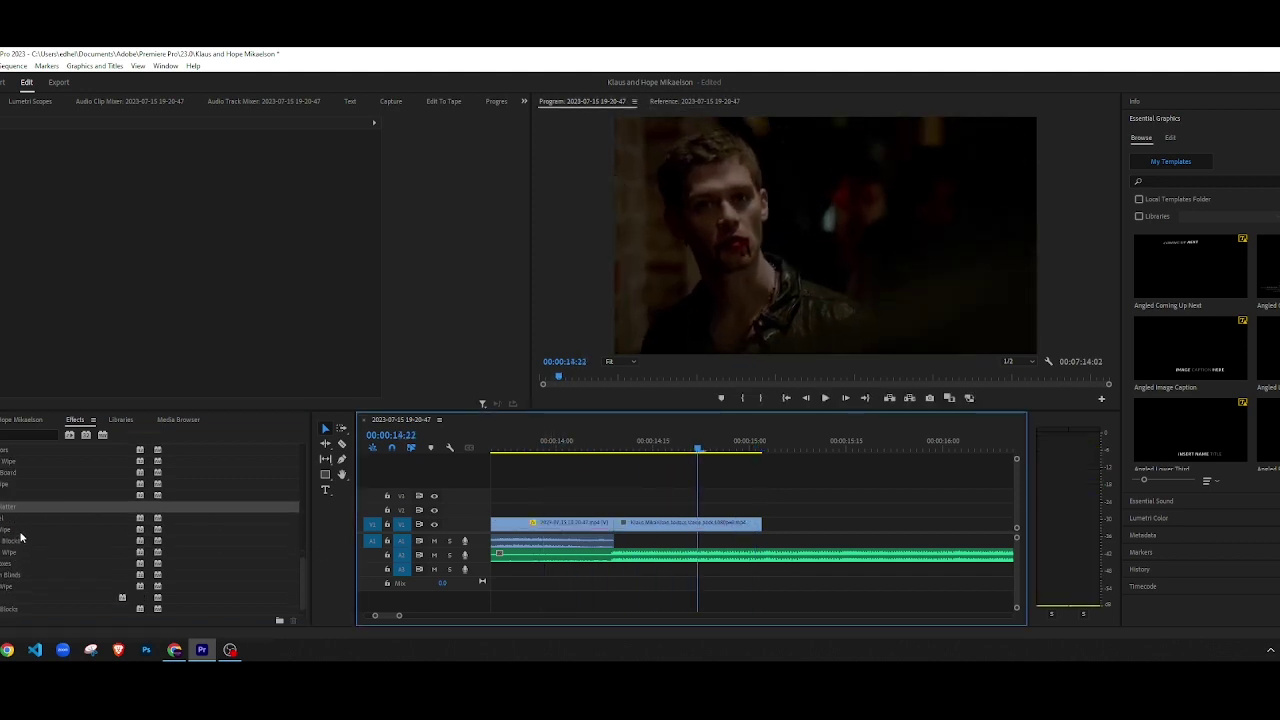
drag(20, 532, 420, 541)
drag(625, 535, 591, 498)
click(560, 445)
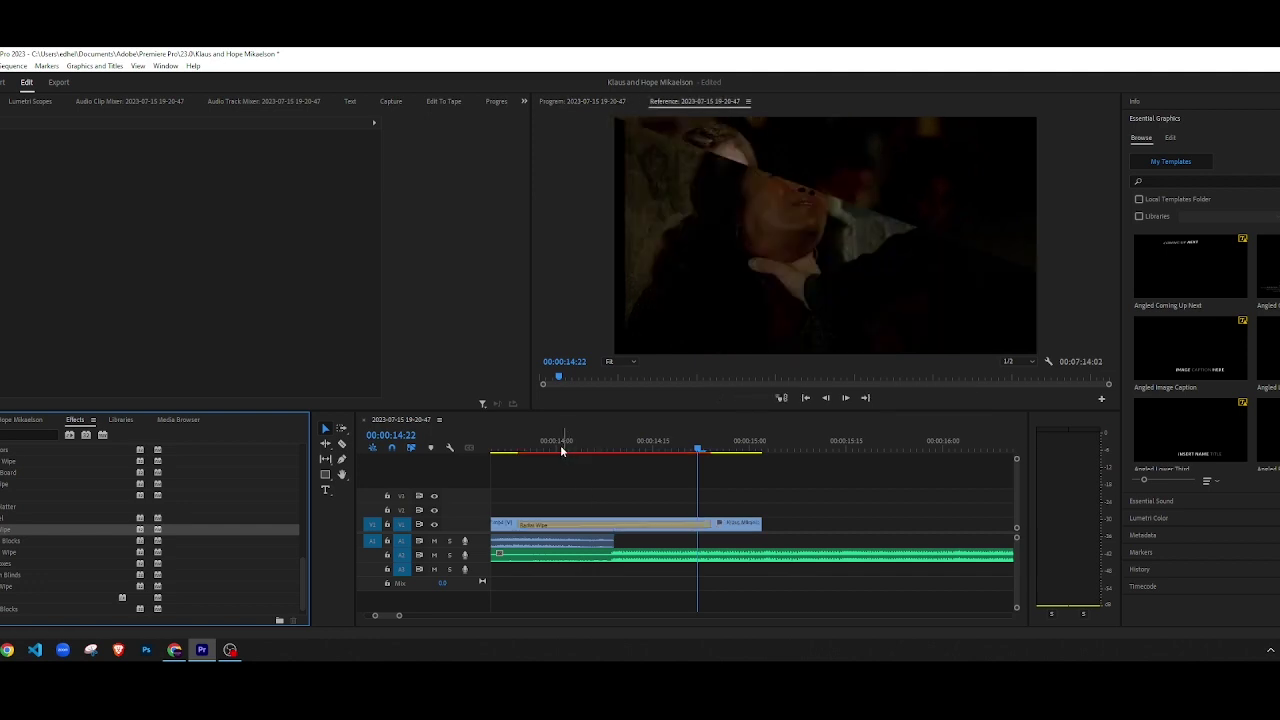
key(space)
key(space)
key(ctrl+z)
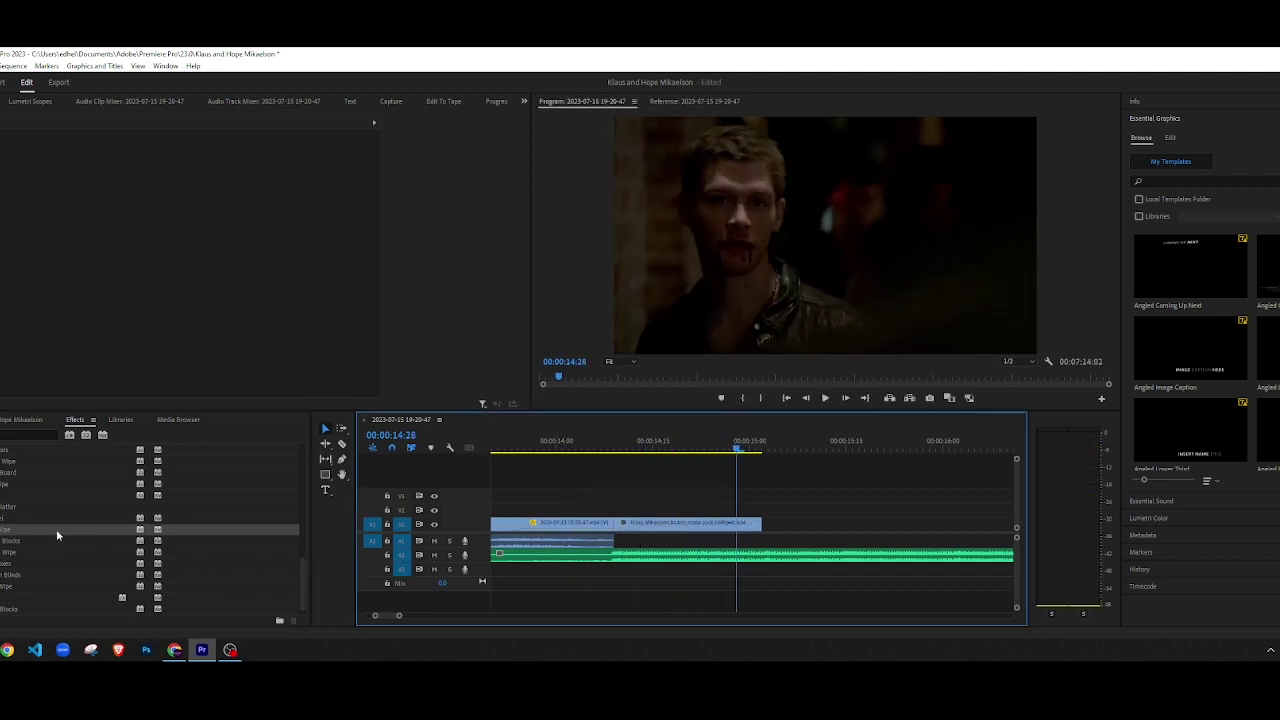
Step: Try the Band Wipe again at its default length, preview the frame at 00:00:14:14, and undo it
scroll(17, 505, up, 1)
click(17, 486)
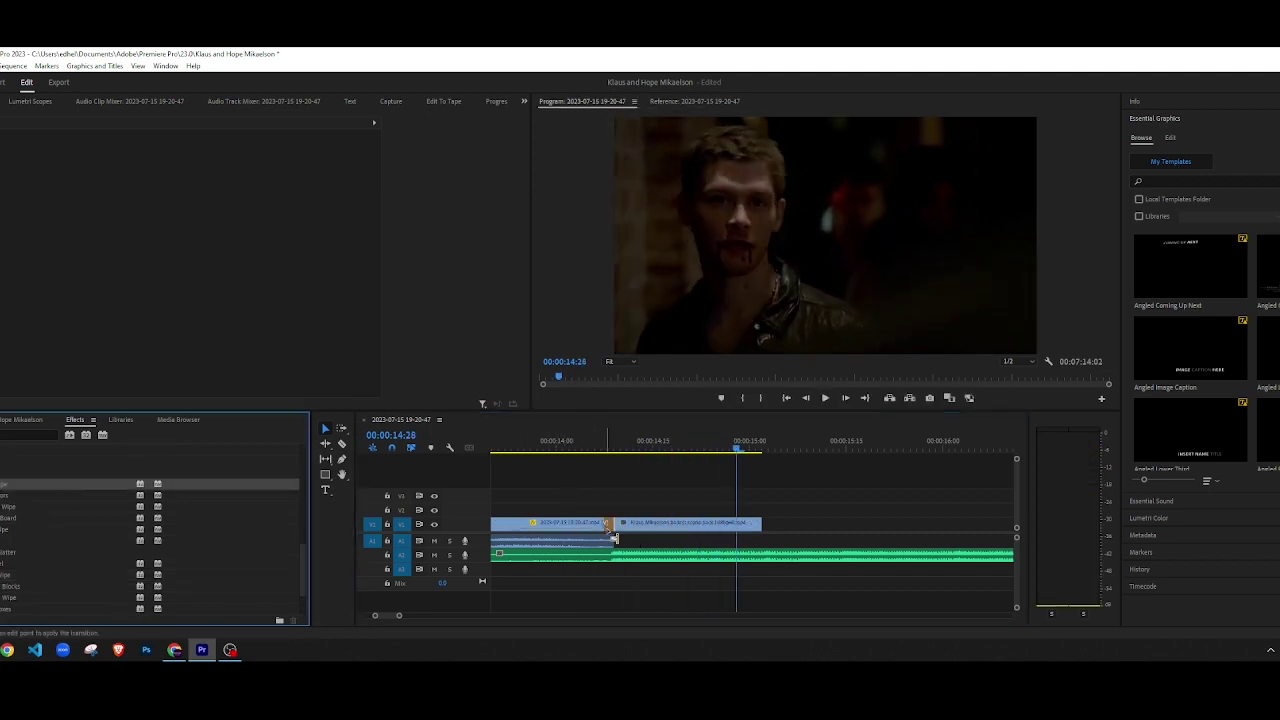
drag(614, 538, 612, 537)
click(645, 446)
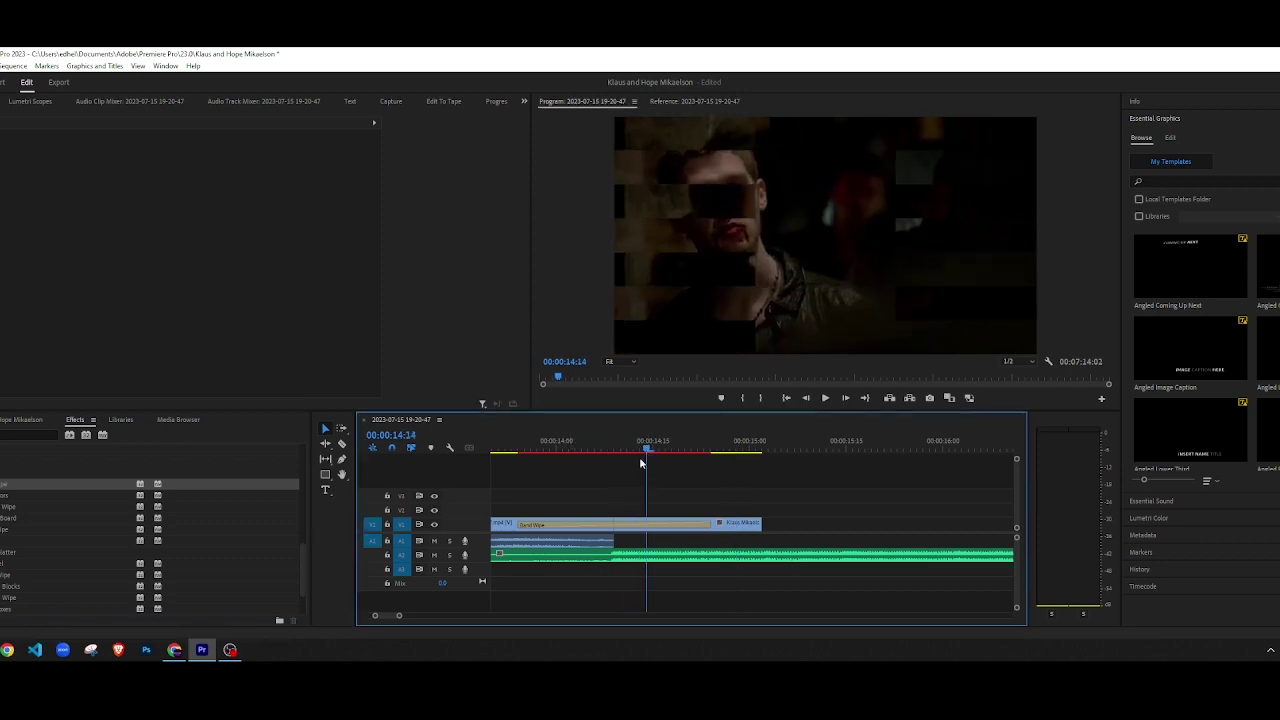
key(ctrl+z)
Step: Apply the Wipe transition to the join on V1, shorten it to four frames, and play it against the song
scroll(42, 559, down, 2)
drag(16, 588, 588, 524)
key(space)
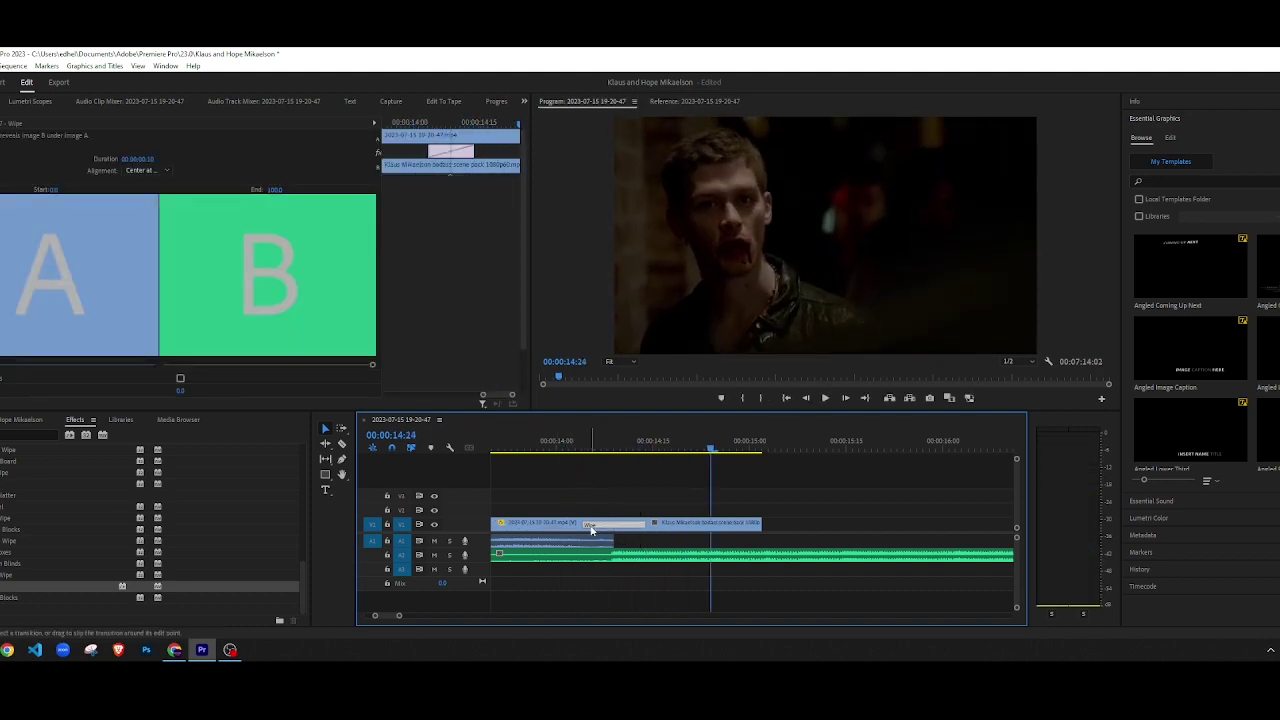
click(571, 443)
key(space)
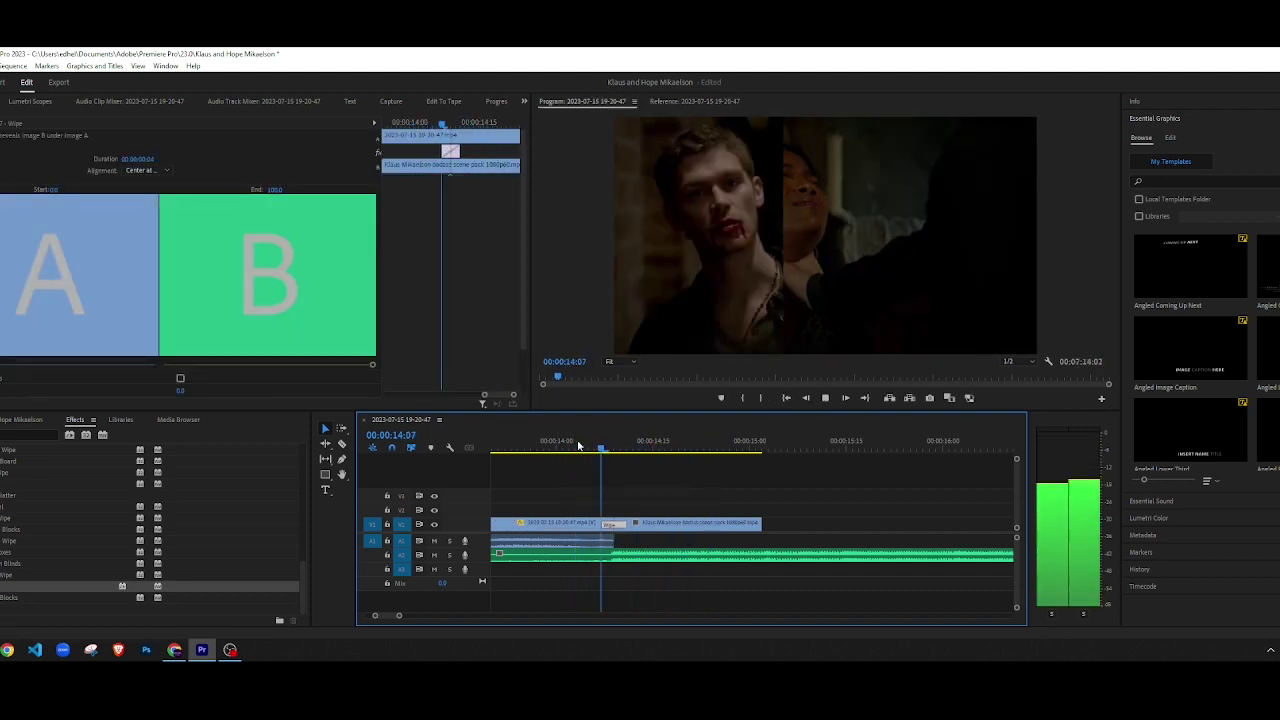
Step: Play the Wipe transition on the V1 join, shorten it to two frames, and play it again against the song
click(555, 443)
key(space)
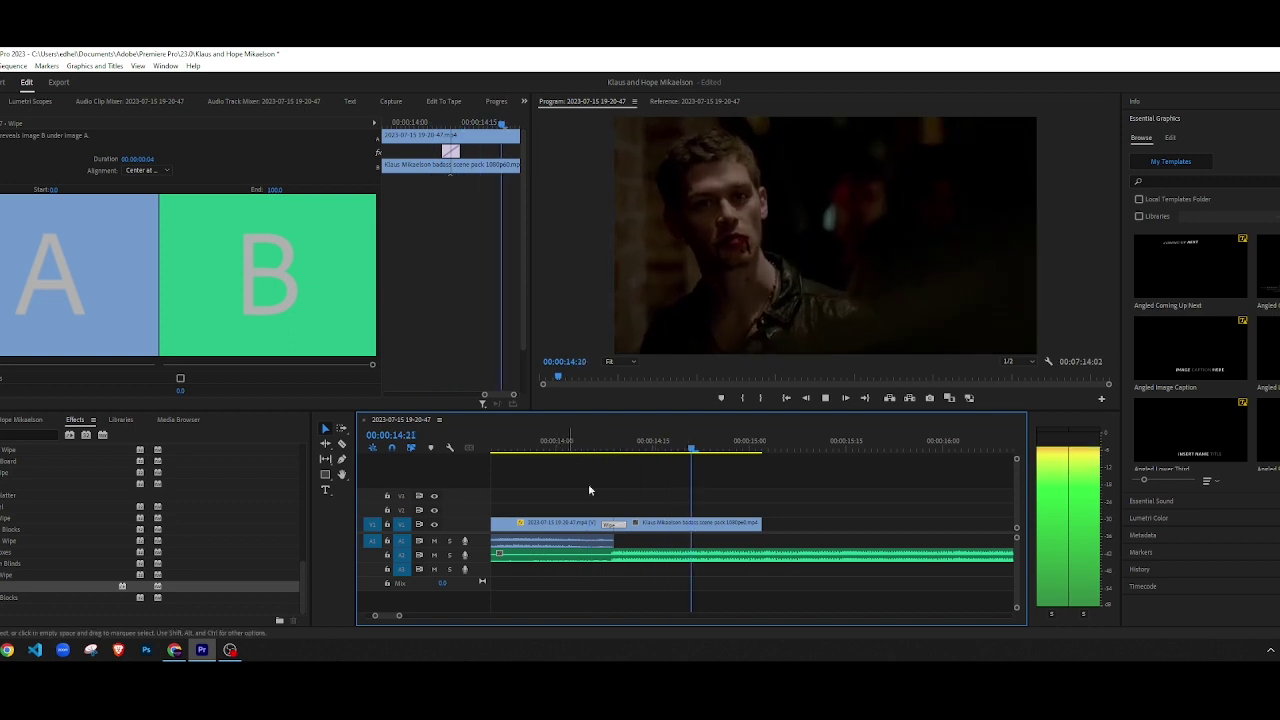
key(space)
drag(606, 523, 609, 523)
click(557, 444)
key(space)
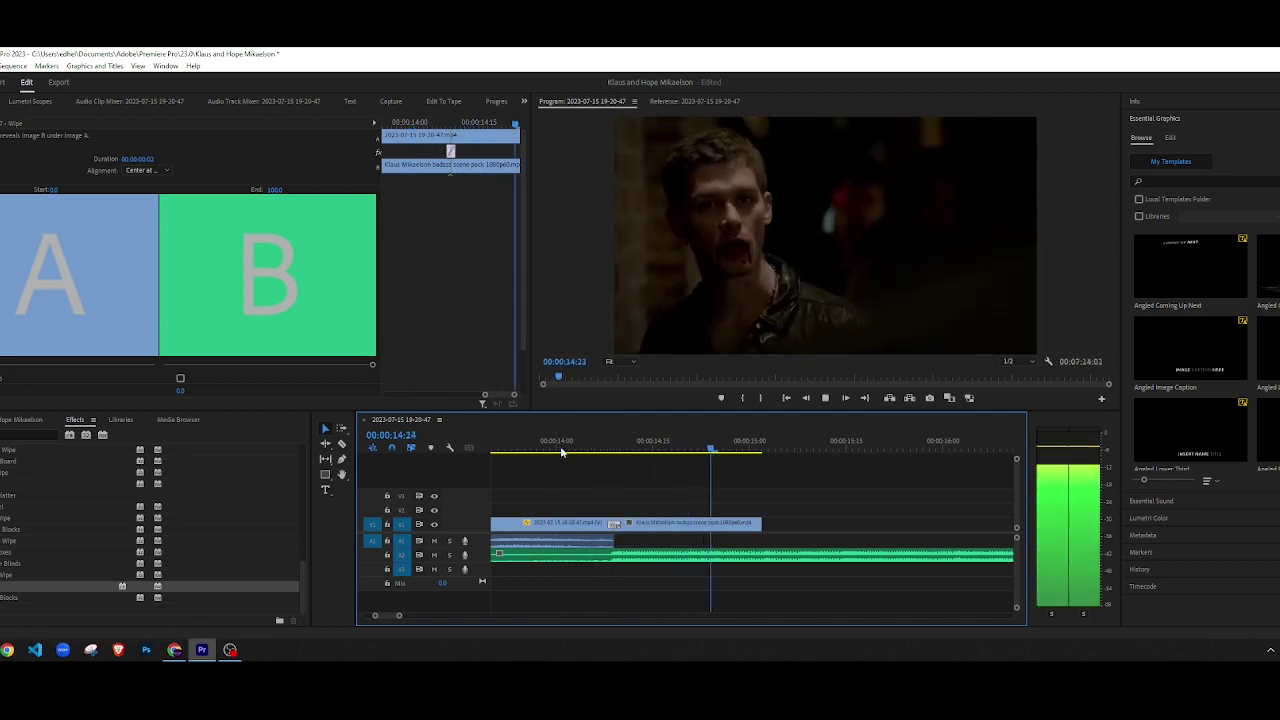
key(space)
Step: Replay the two-frame Wipe on the V1 join several times from just before the cut
scroll(600, 530, up, 5)
click(566, 447)
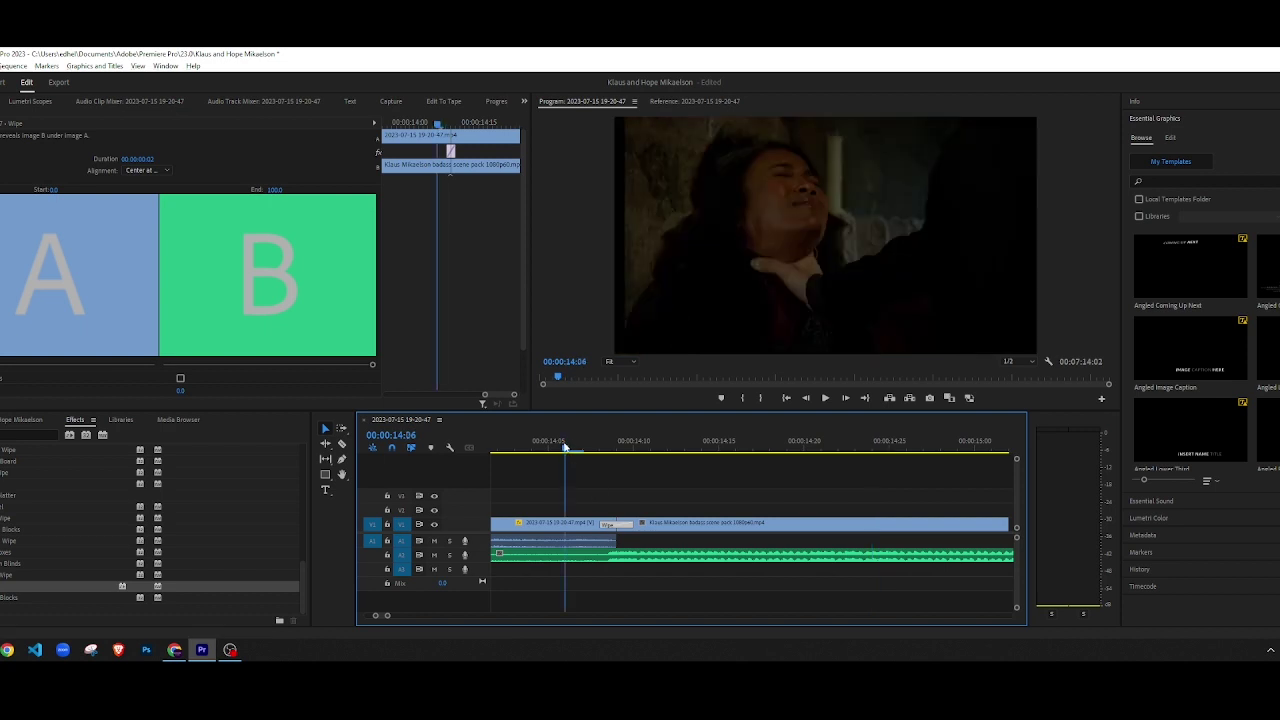
key(space)
key(space)
mouse_move(604, 523)
mouse_down()
mouse_move(587, 520)
mouse_move(604, 524)
mouse_up()
click(532, 446)
key(space)
key(space)
click(549, 448)
key(space)
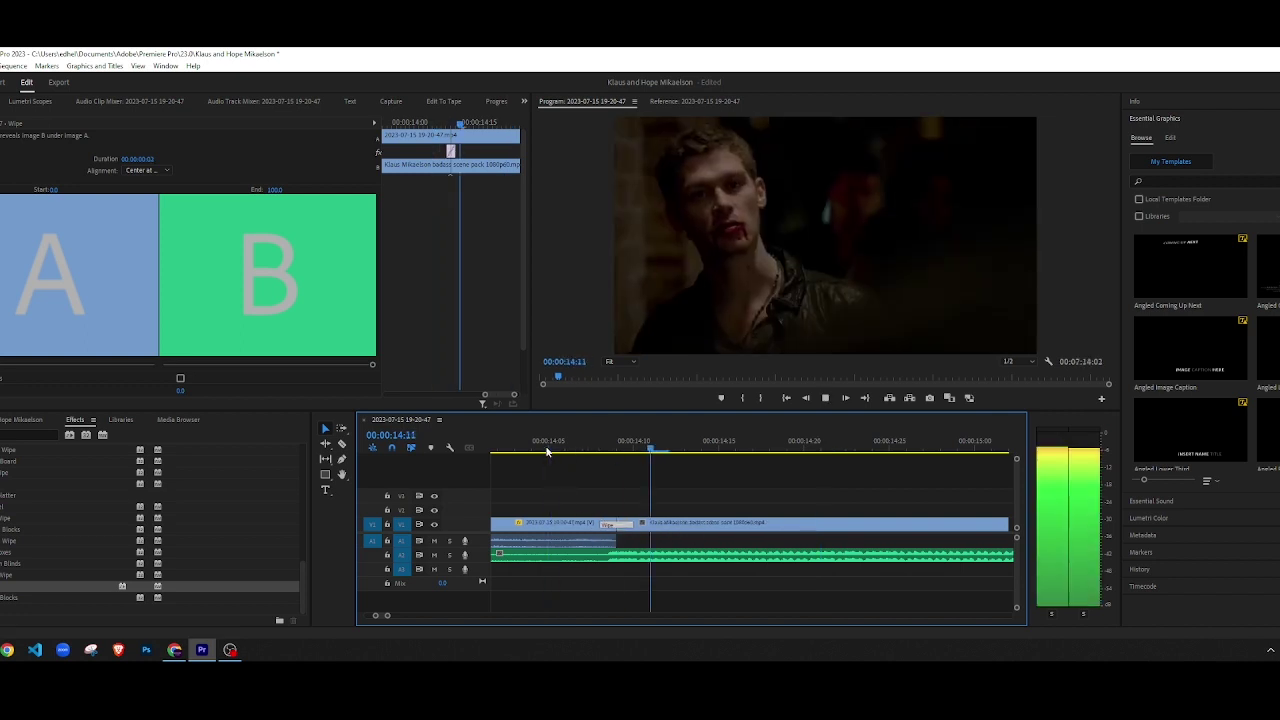
key(space)
Step: Play the end of the edit from around 00:00:13:00 past the last clip to hear the song's beats
scroll(628, 541, down, 4)
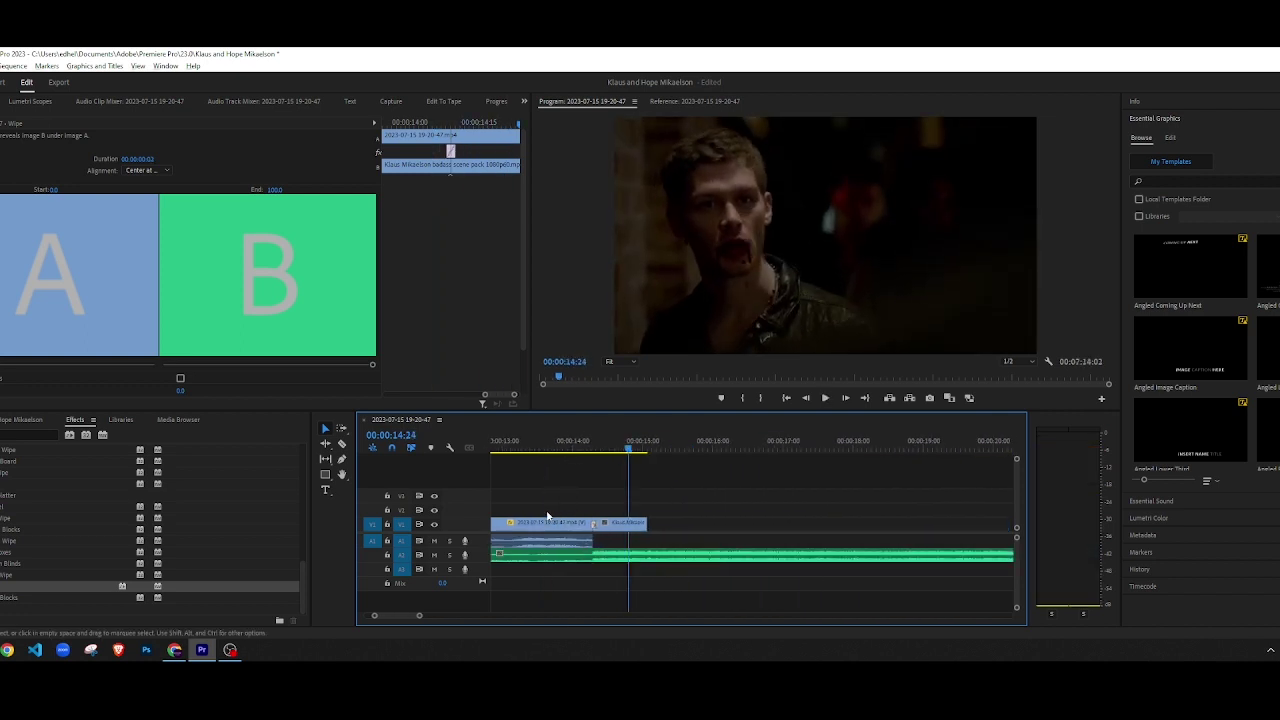
scroll(533, 470, up, 1)
click(511, 448)
key(space)
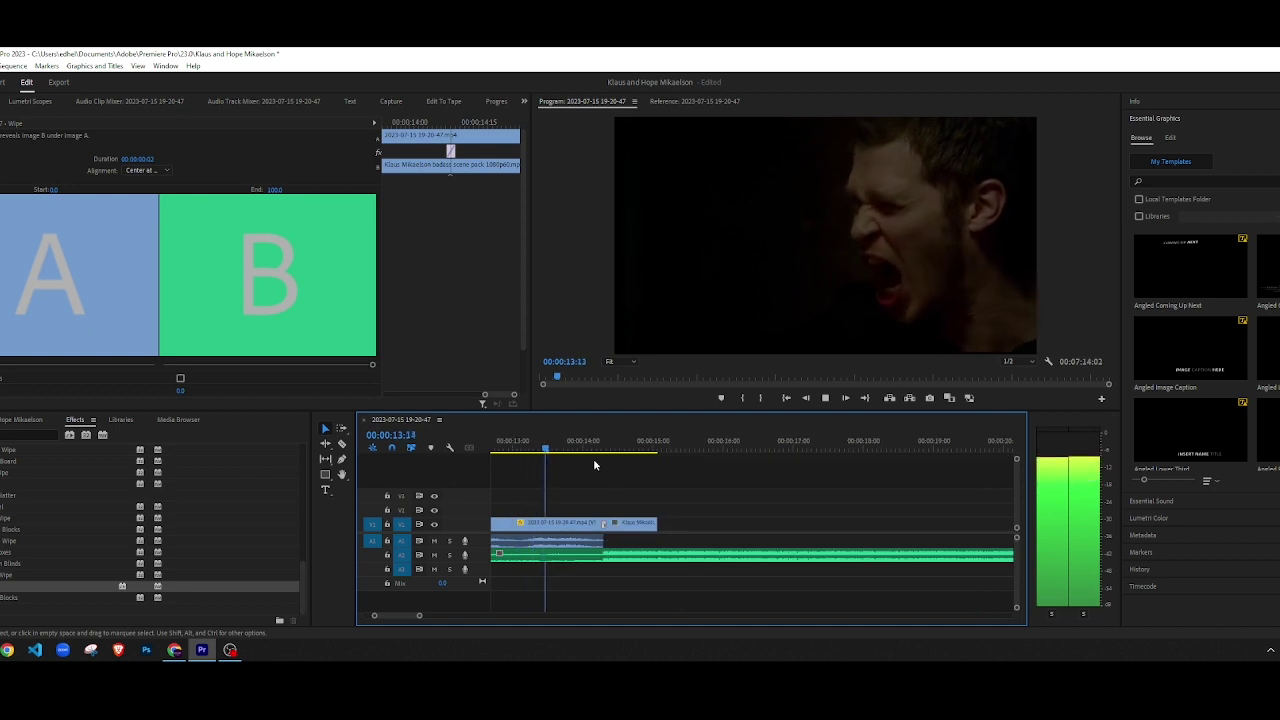
key(space)
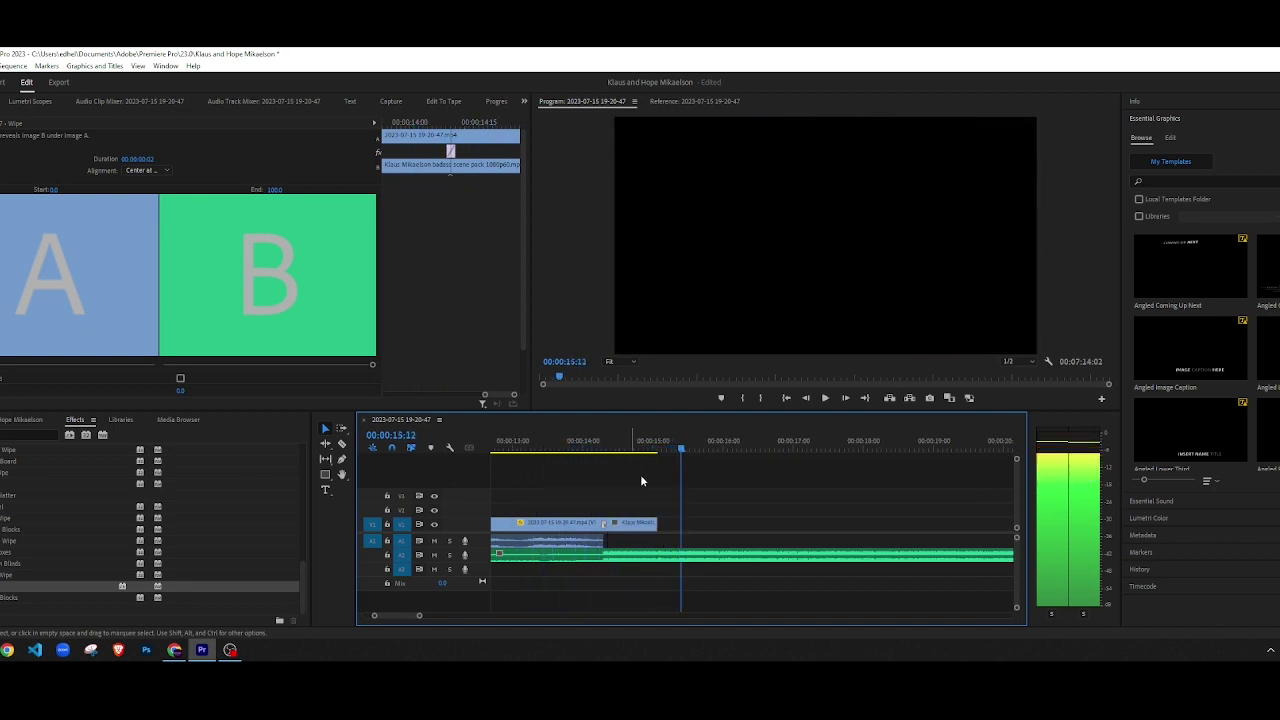
click(565, 441)
key(space)
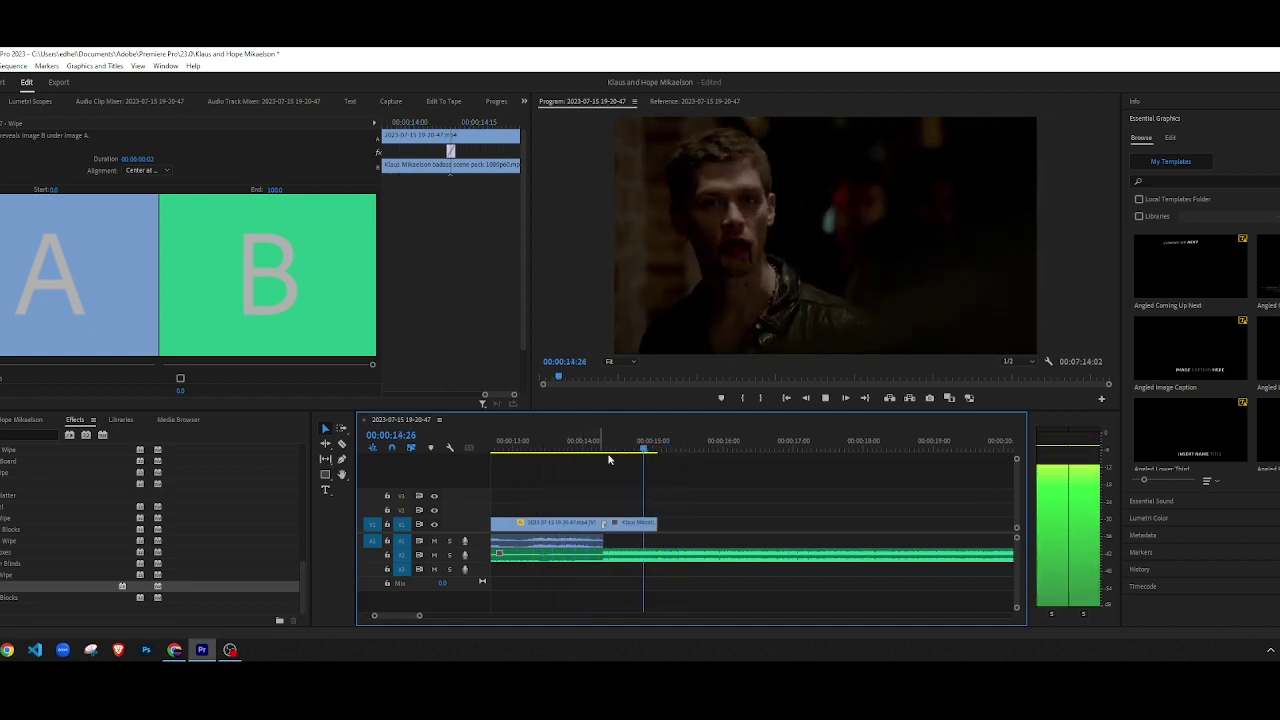
key(space)
key(equal)
scroll(617, 564, up, 2)
key(space)
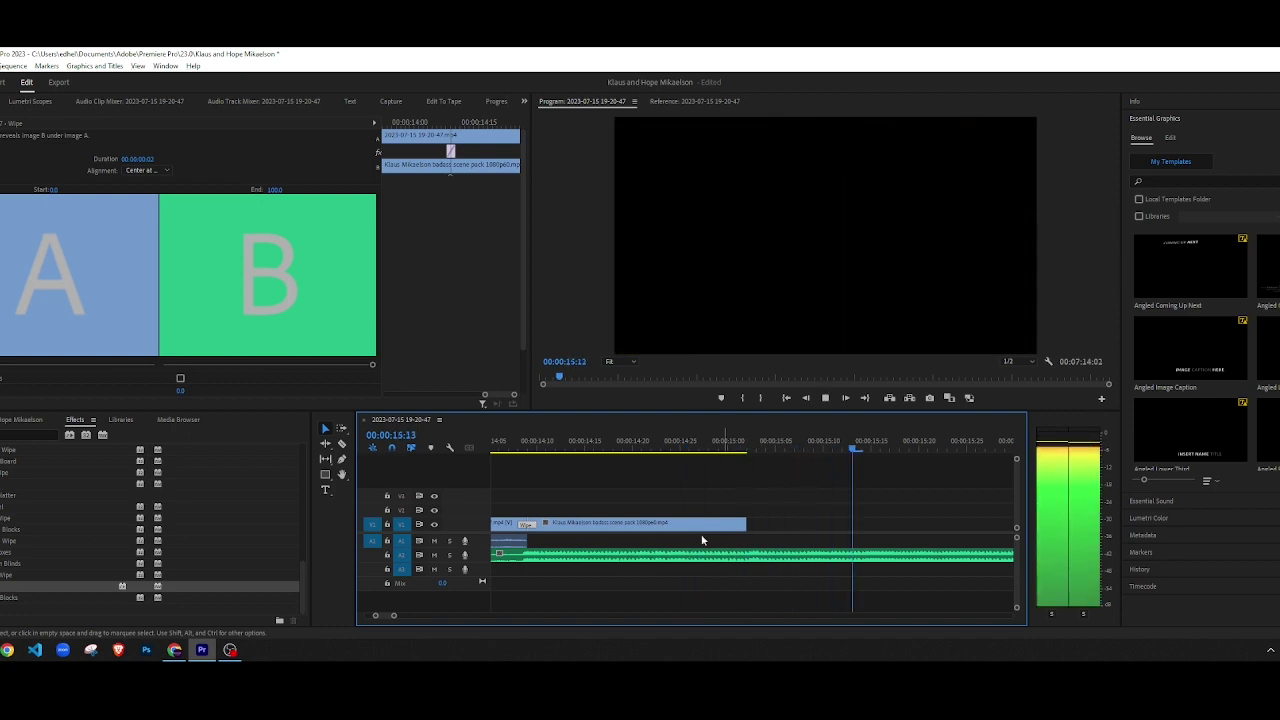
key(space)
scroll(589, 540, down, 3)
key(minus)
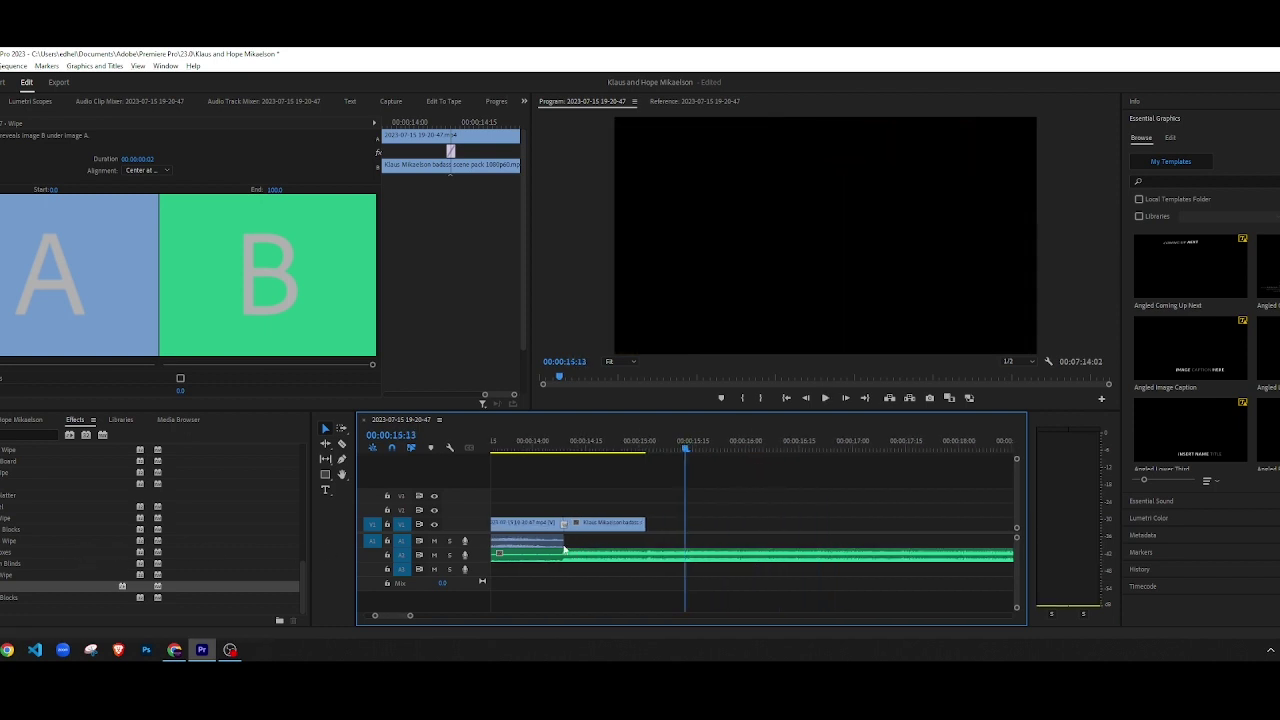
scroll(633, 532, down, 3)
click(30, 421)
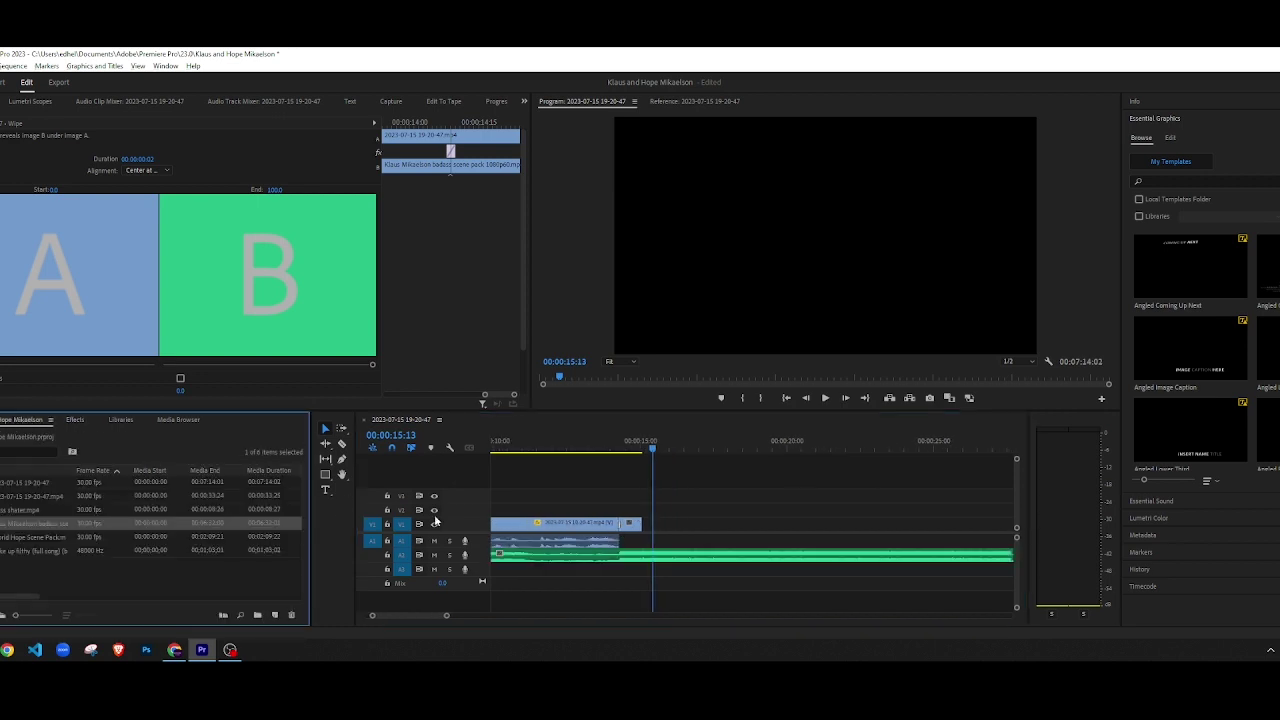
scroll(619, 536, down, 3)
click(76, 420)
scroll(690, 500, down, 3)
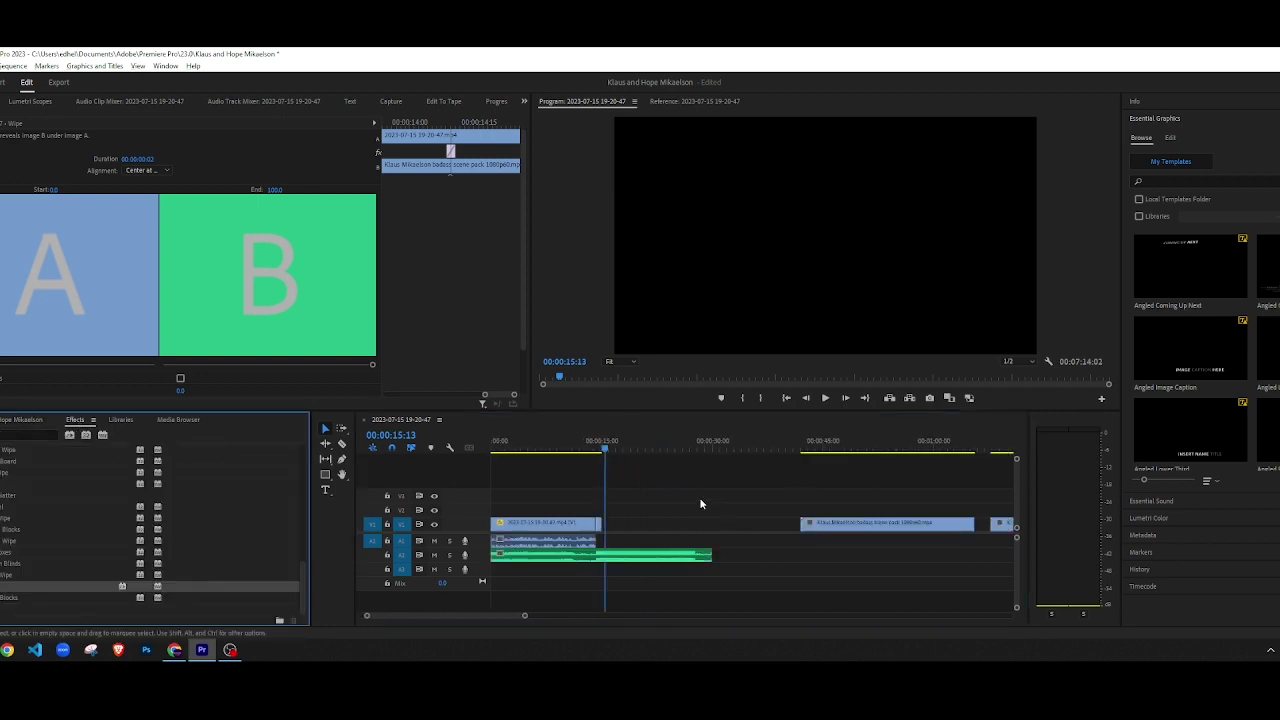
Step: Cut the shot from 00:01:25:04 to 00:01:26:23 out of the Klaus Mikaelson scene pack clip on V1
click(699, 497)
scroll(750, 506, down, 3)
drag(648, 450, 787, 457)
key(c)
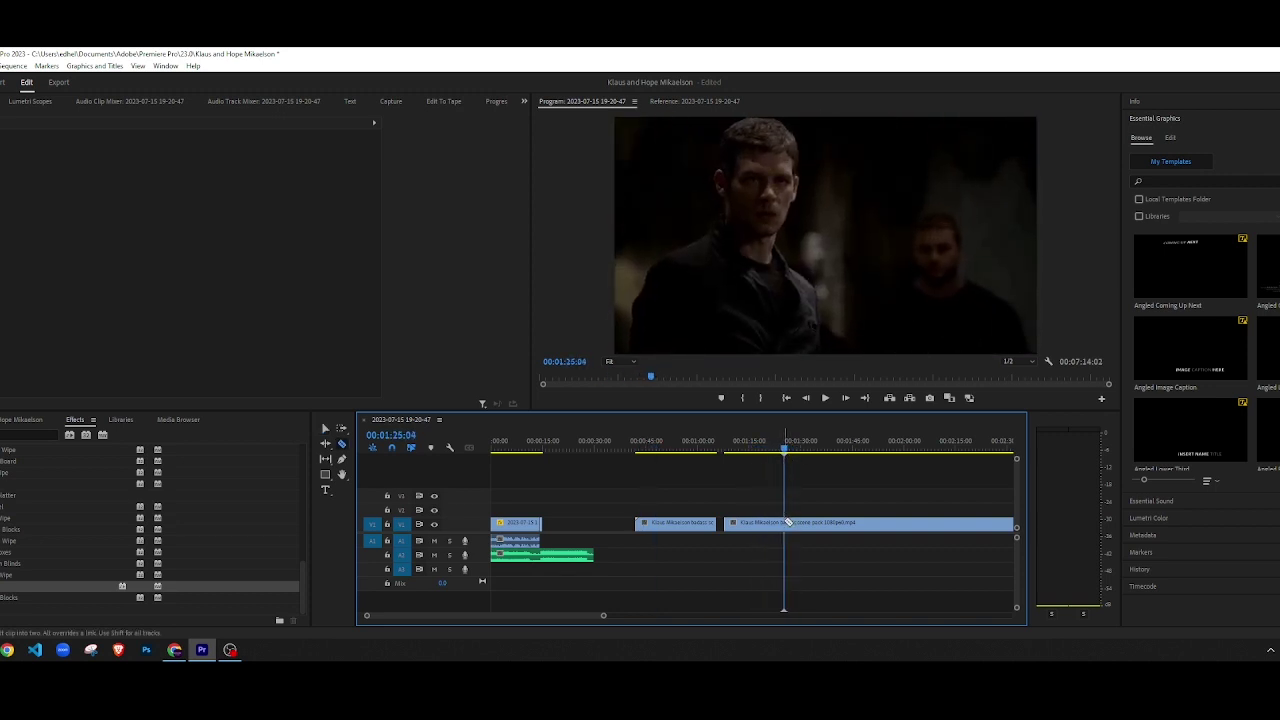
click(786, 522)
key(space)
key(space)
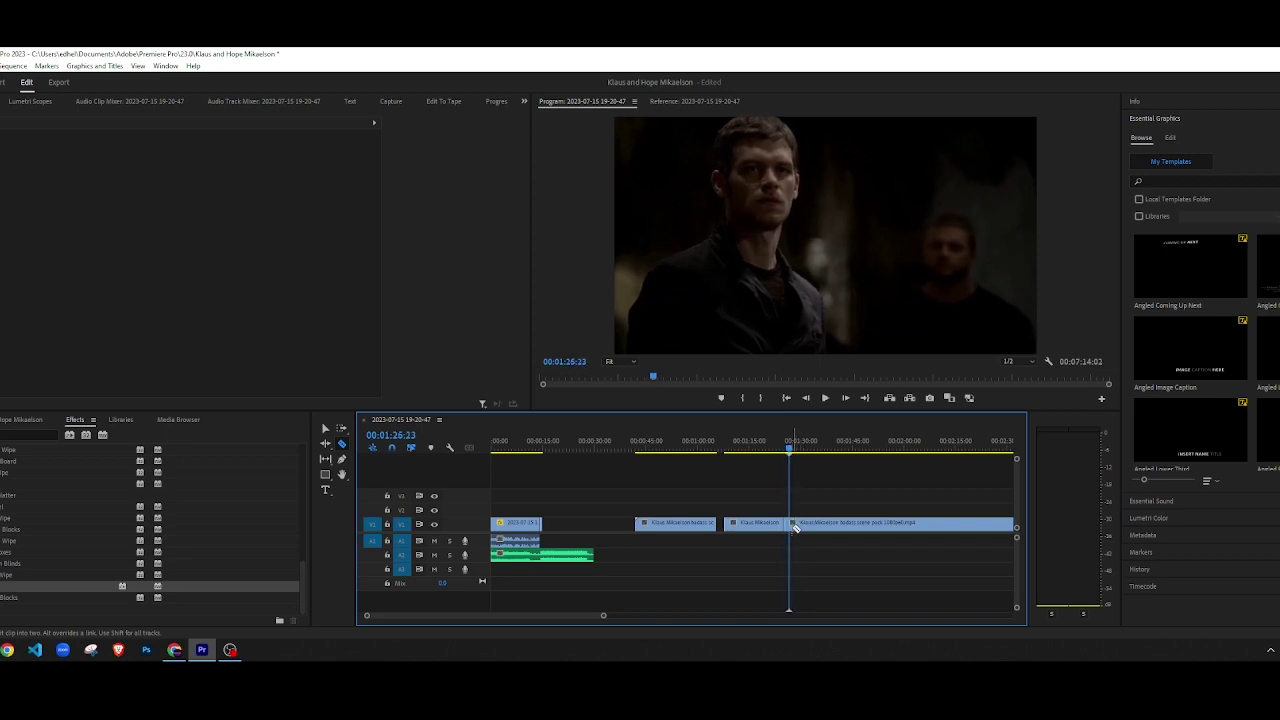
key(v)
click(787, 527)
key(Delete)
Step: Paste the cut-out shot on V1 directly after the edit's last clip, at 00:00:15:02
scroll(529, 535, up, 4)
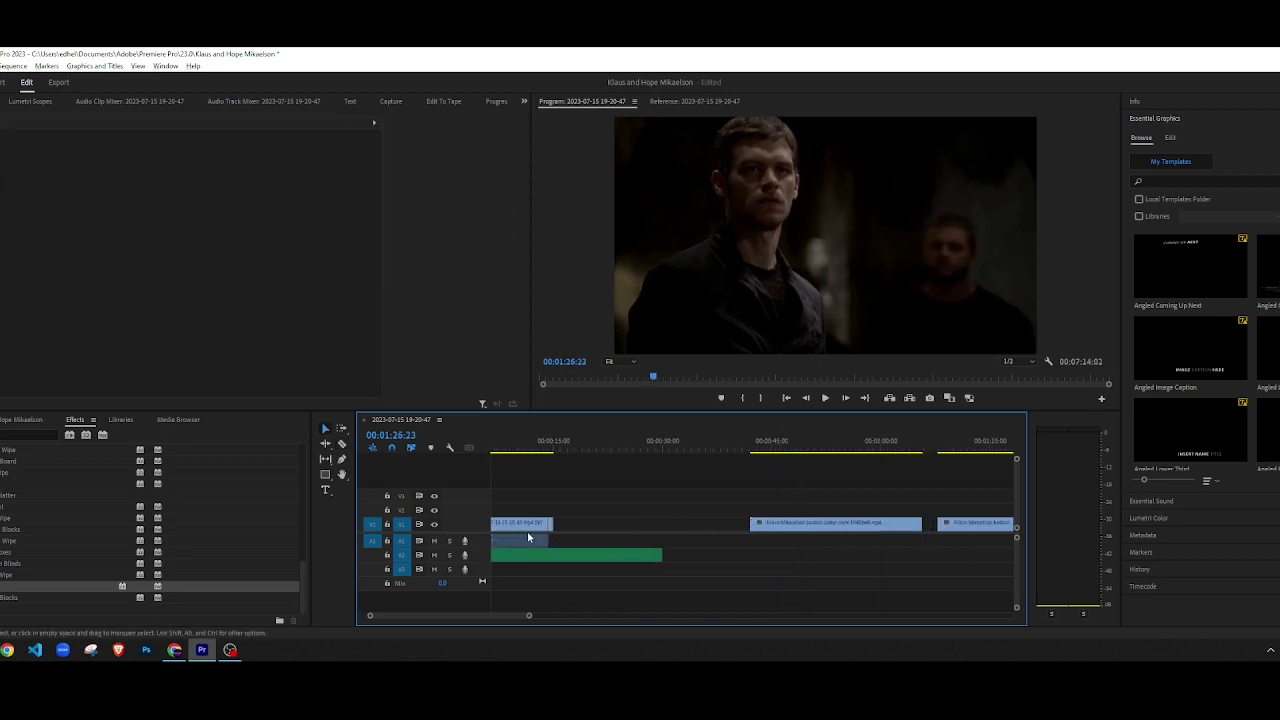
scroll(548, 543, up, 1)
key(Up)
key(Up)
key(Up)
key(Up)
key(Up)
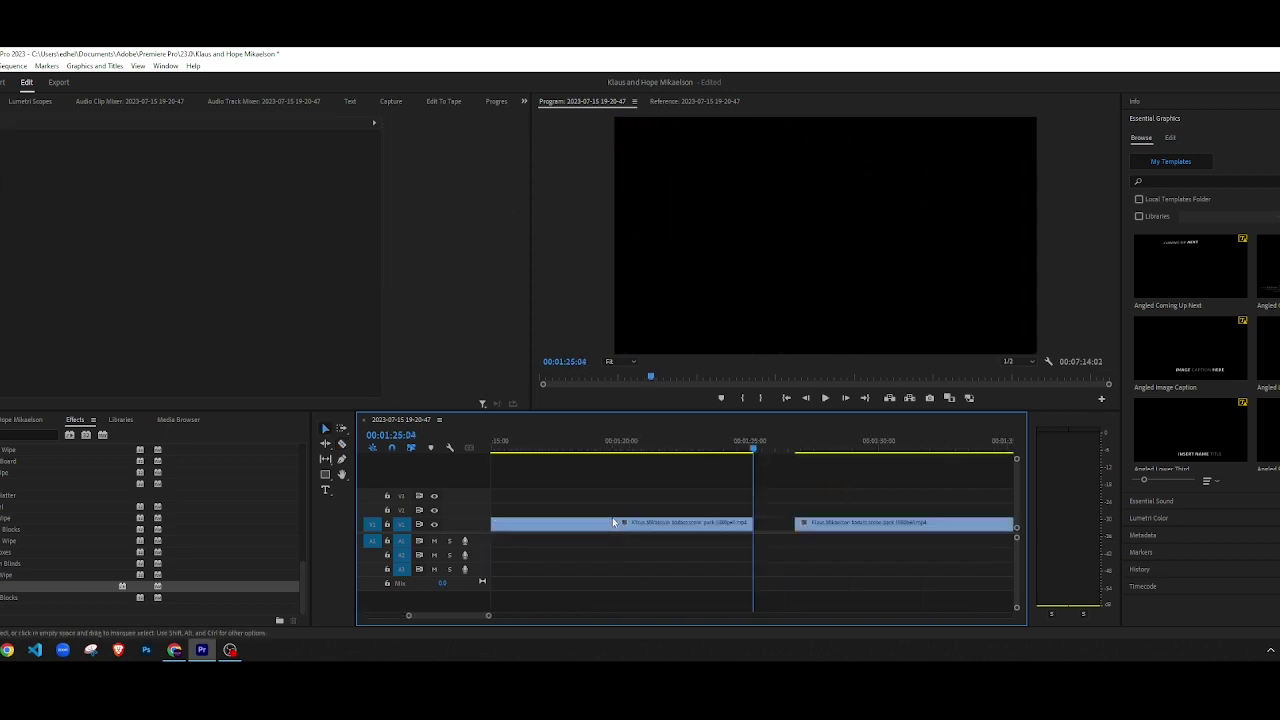
key(Up)
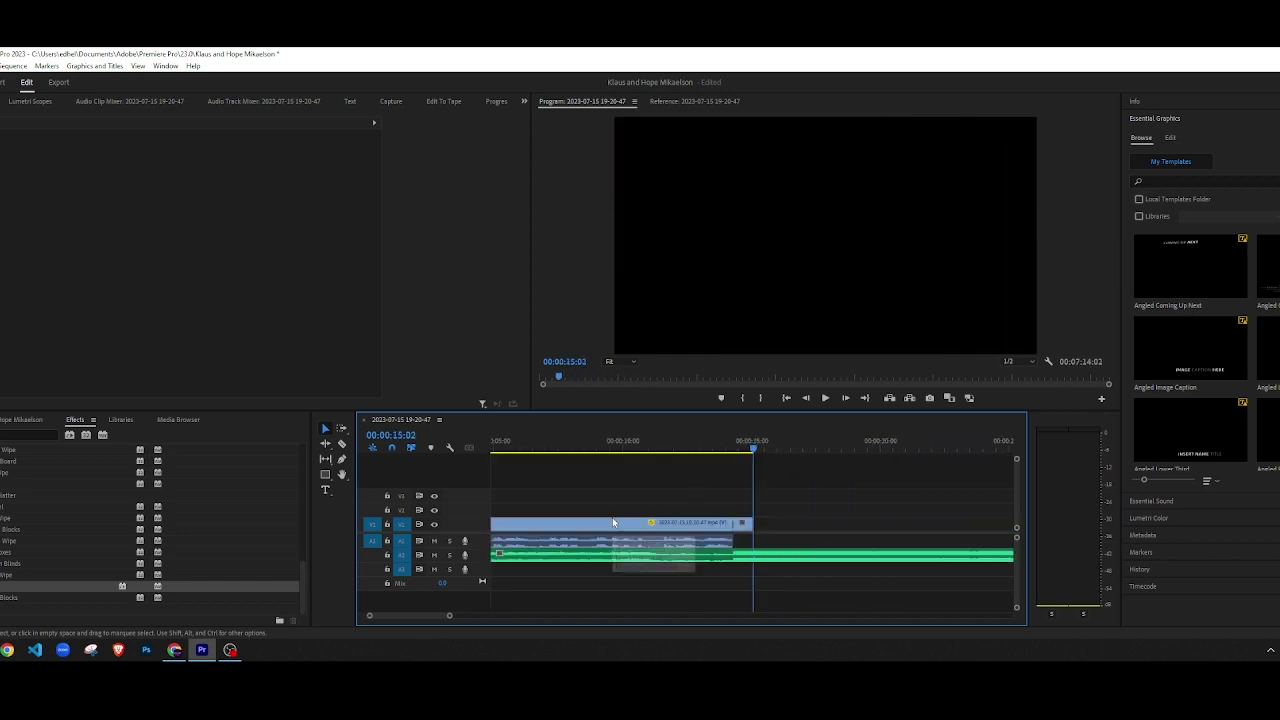
key(ctrl+v)
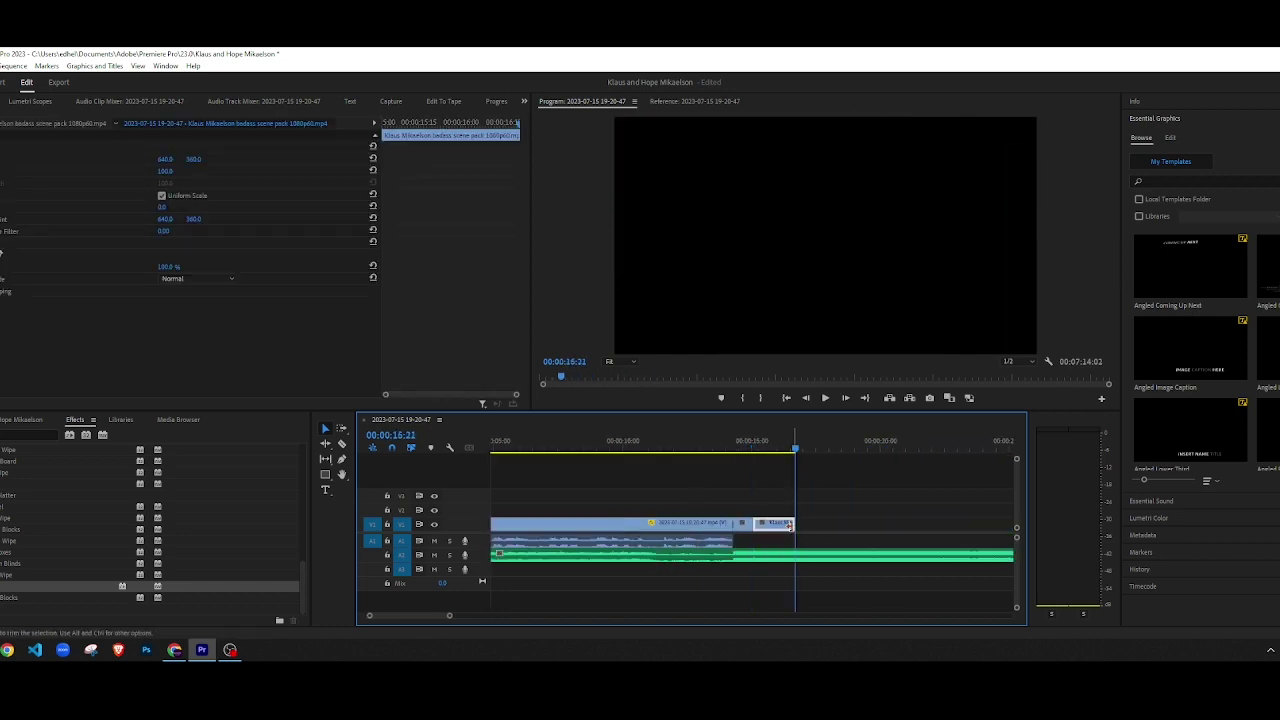
Step: Play the join between the pasted shot and the clip before it against the song
scroll(762, 555, up, 3)
click(531, 449)
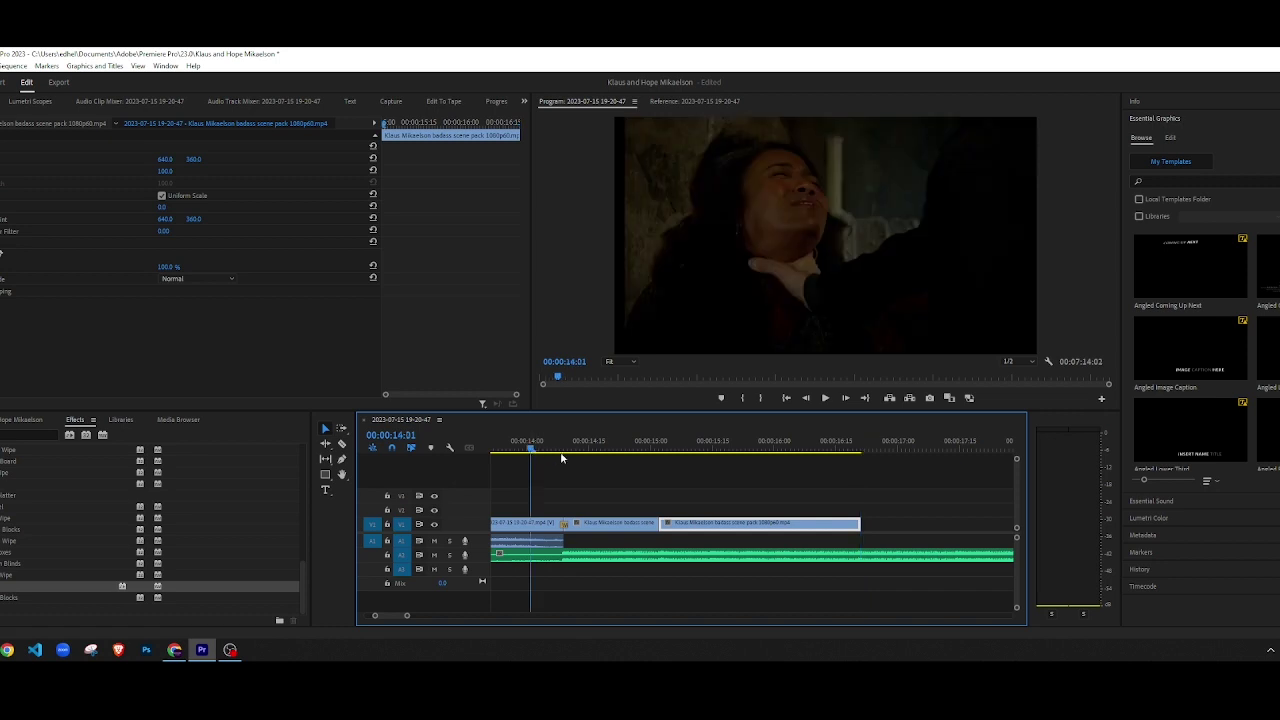
click(622, 473)
key(space)
key(space)
scroll(660, 515, up, 2)
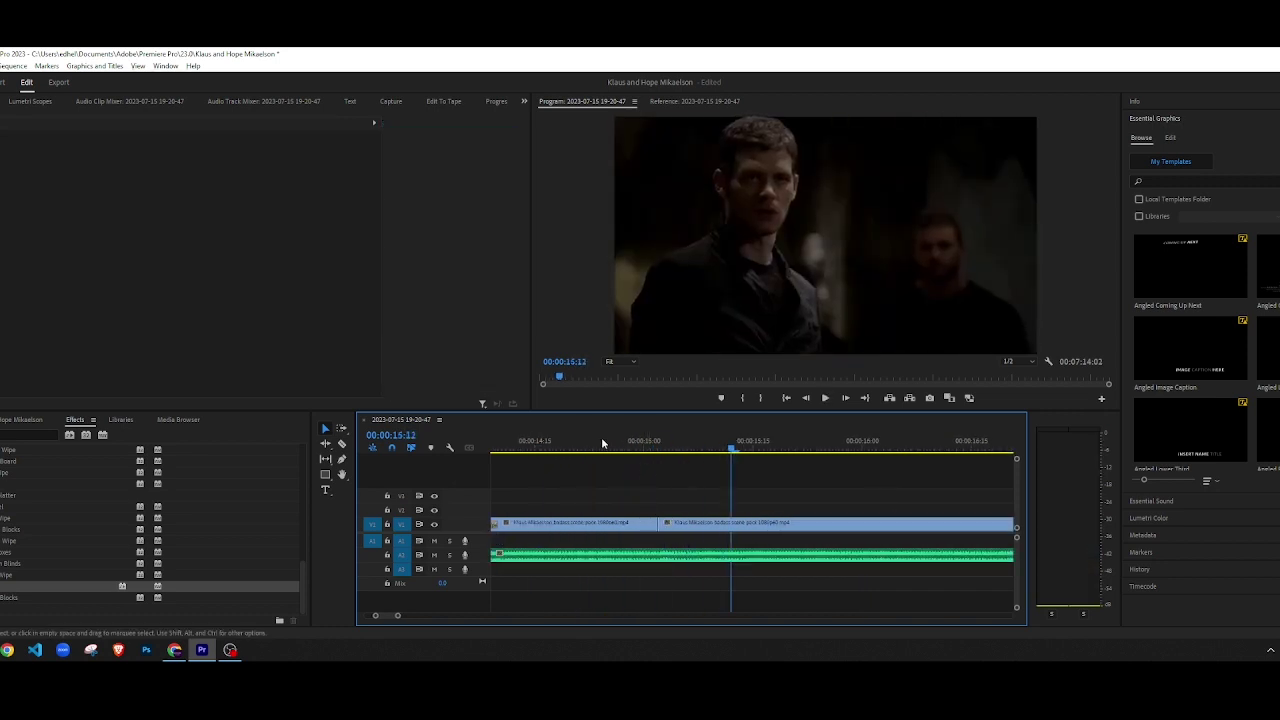
click(514, 447)
key(space)
key(space)
scroll(594, 548, down, 3)
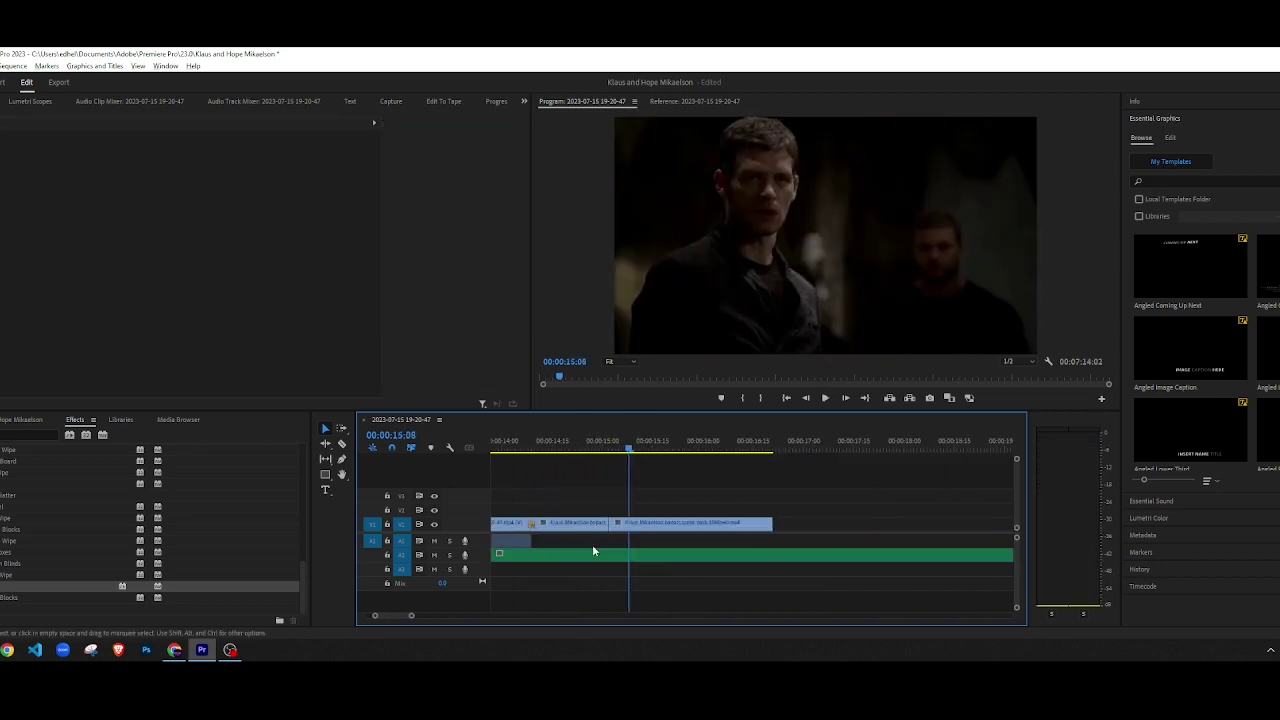
Step: Play from the shot after the Wipe into the pasted shot, checking where the next beat falls
scroll(597, 546, up, 1)
click(556, 449)
key(space)
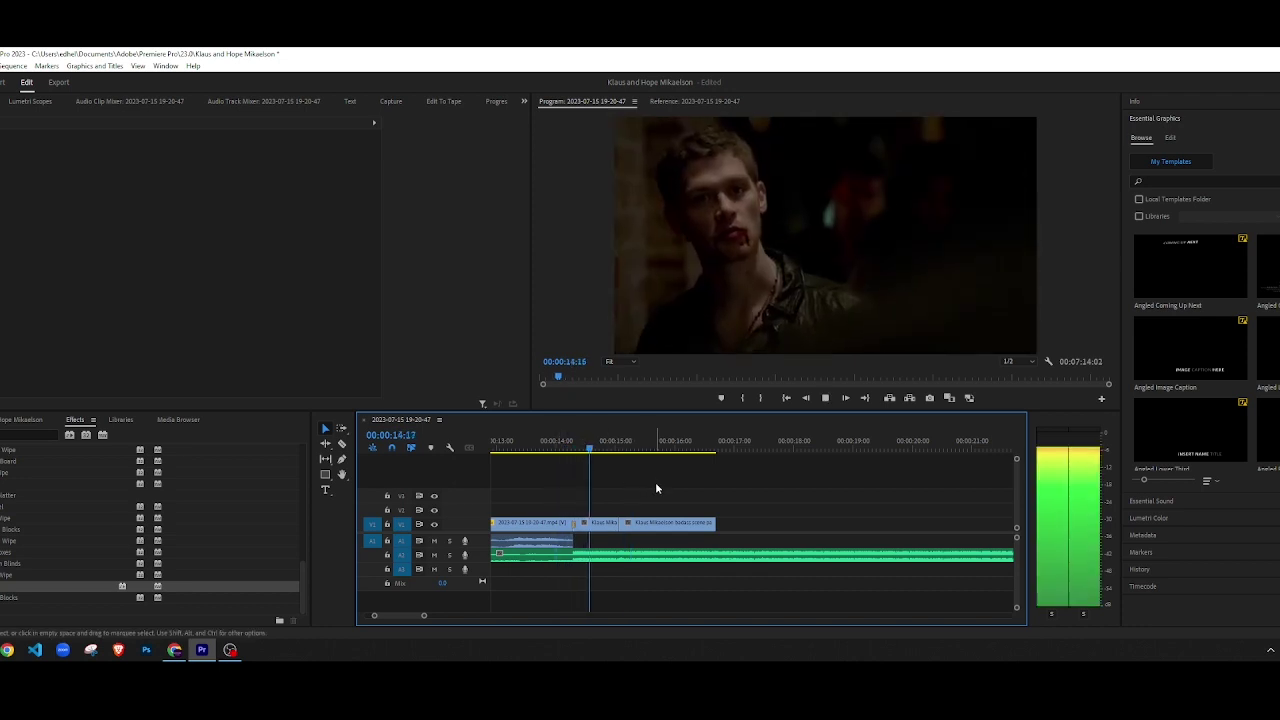
key(space)
scroll(631, 540, up, 3)
key(=)
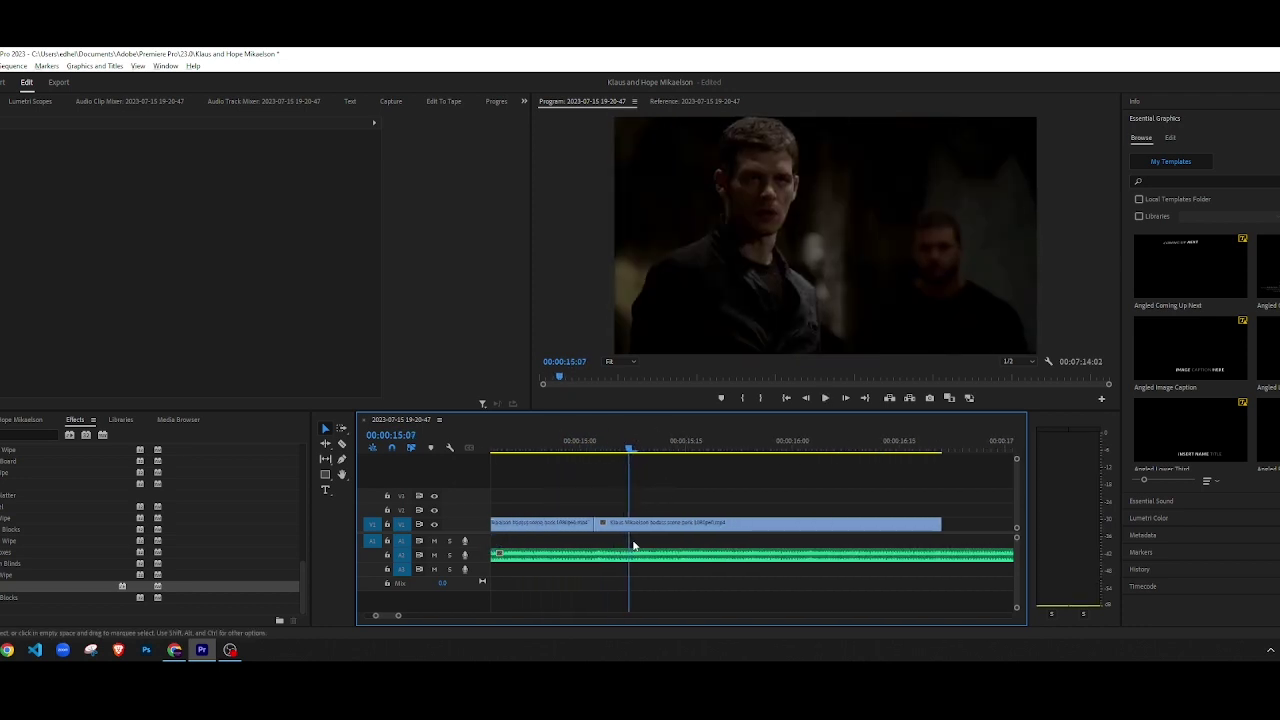
click(557, 450)
key(space)
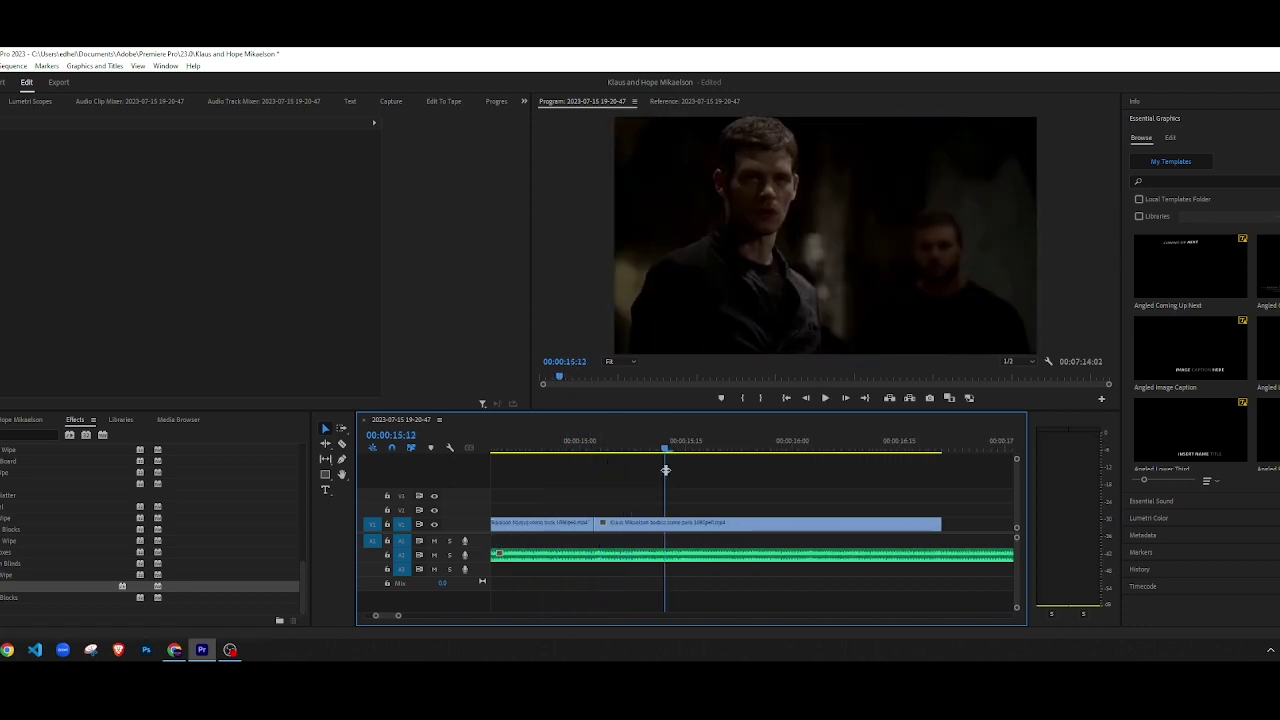
key(space)
Step: Locate the beat in the pasted shot, split it at 00:00:15:14, and delete the part after the cut
click(594, 446)
click(537, 449)
key(space)
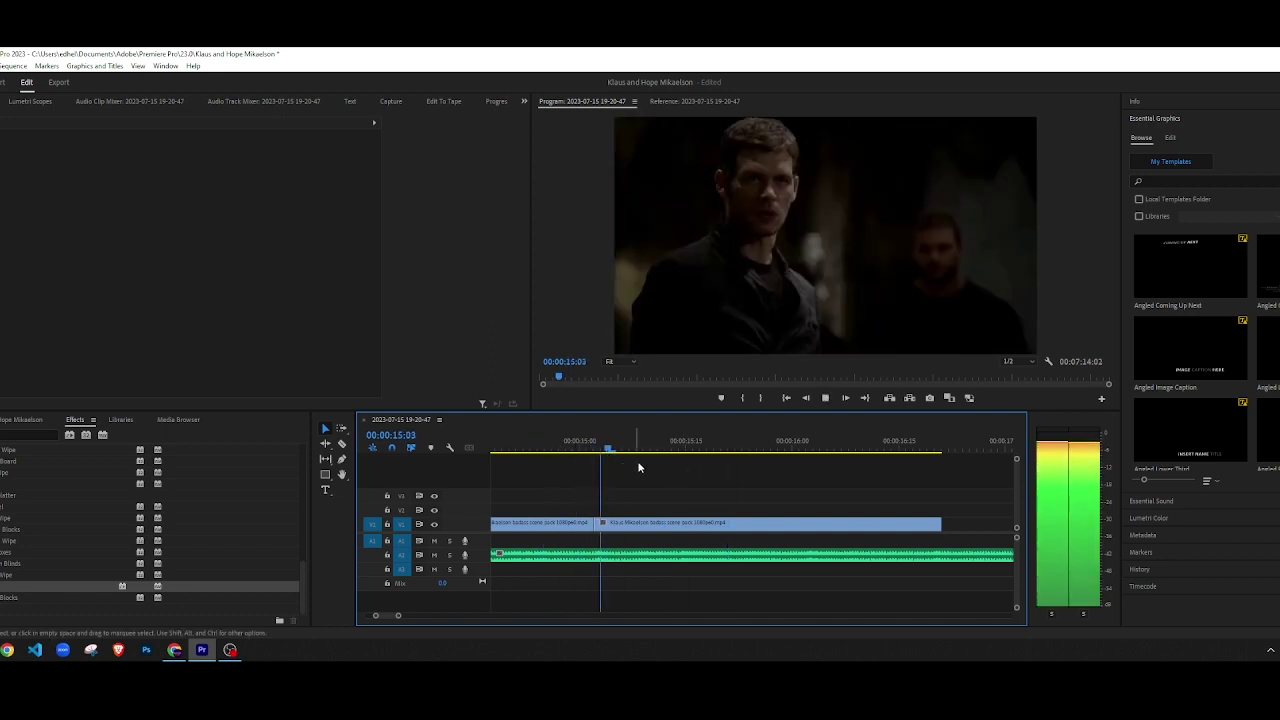
key(space)
key(Left)
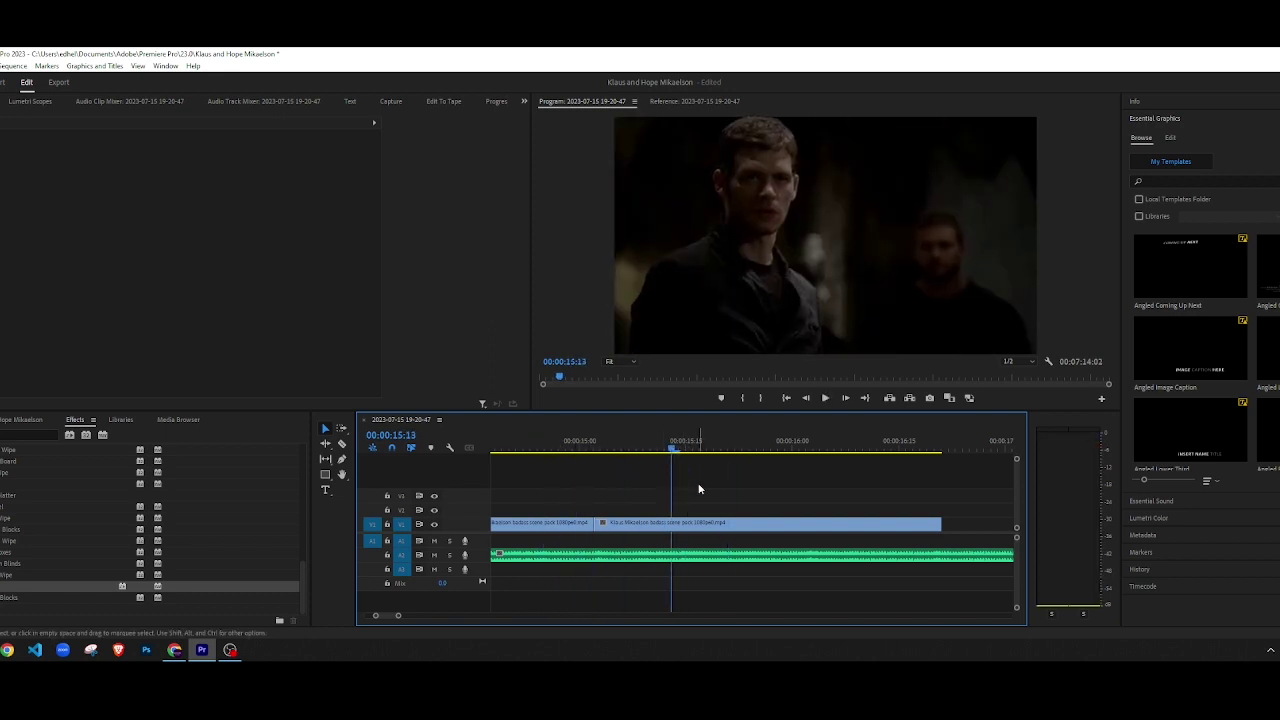
key(Left)
key(Left)
key(Right)
key(Right)
key(ctrl+k)
click(712, 523)
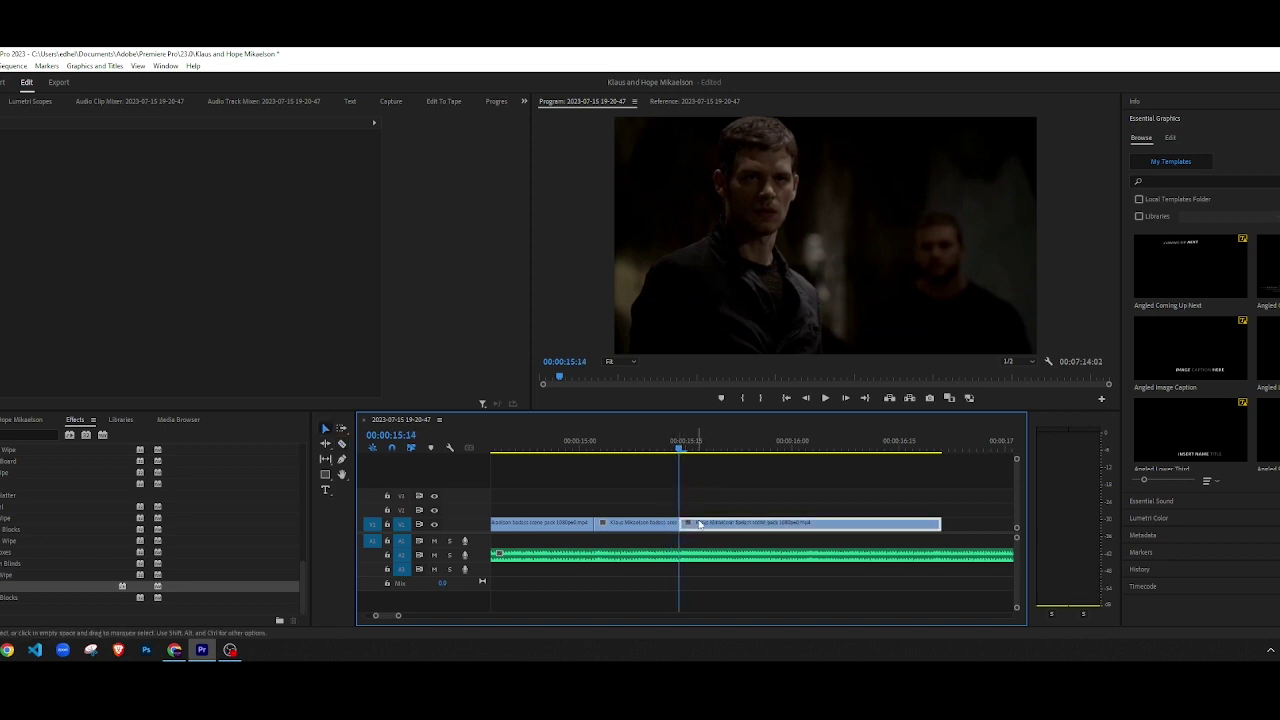
key(Delete)
Step: Create a new adjustment layer at 1280 × 720, 30.00 fps, with square pixels
scroll(591, 556, down, 1)
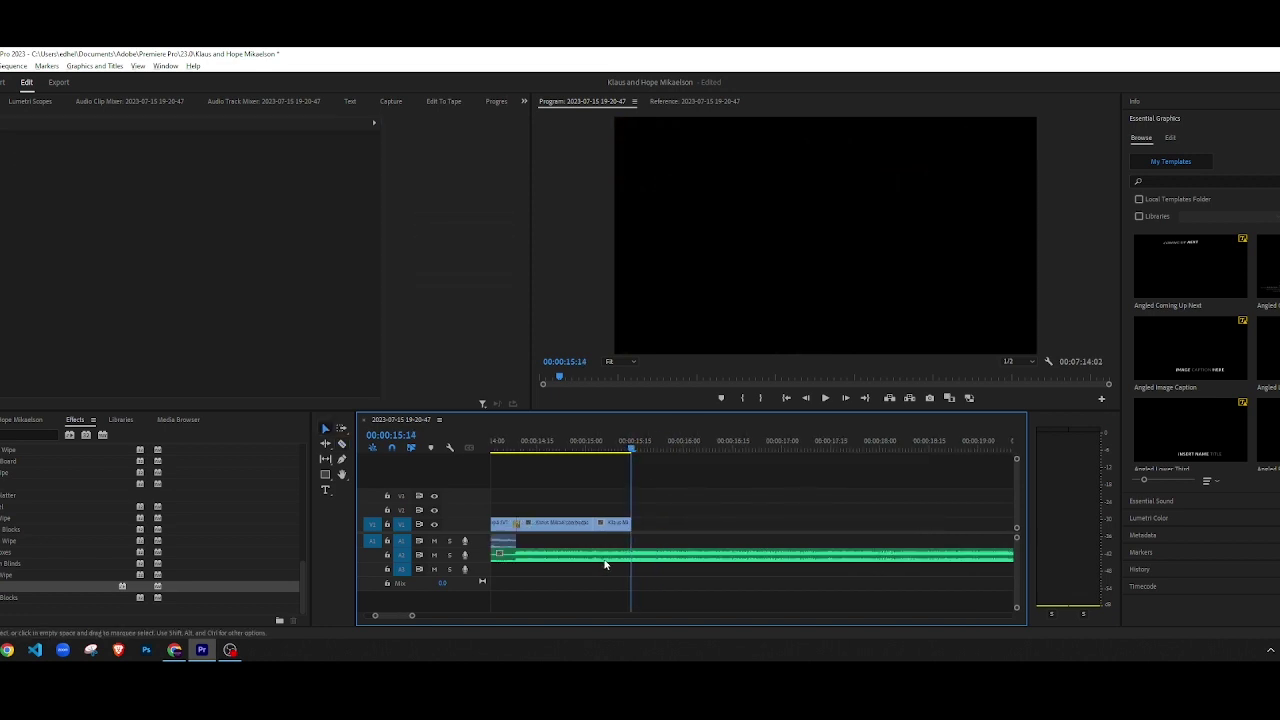
scroll(609, 543, up, 2)
scroll(652, 546, down, 1)
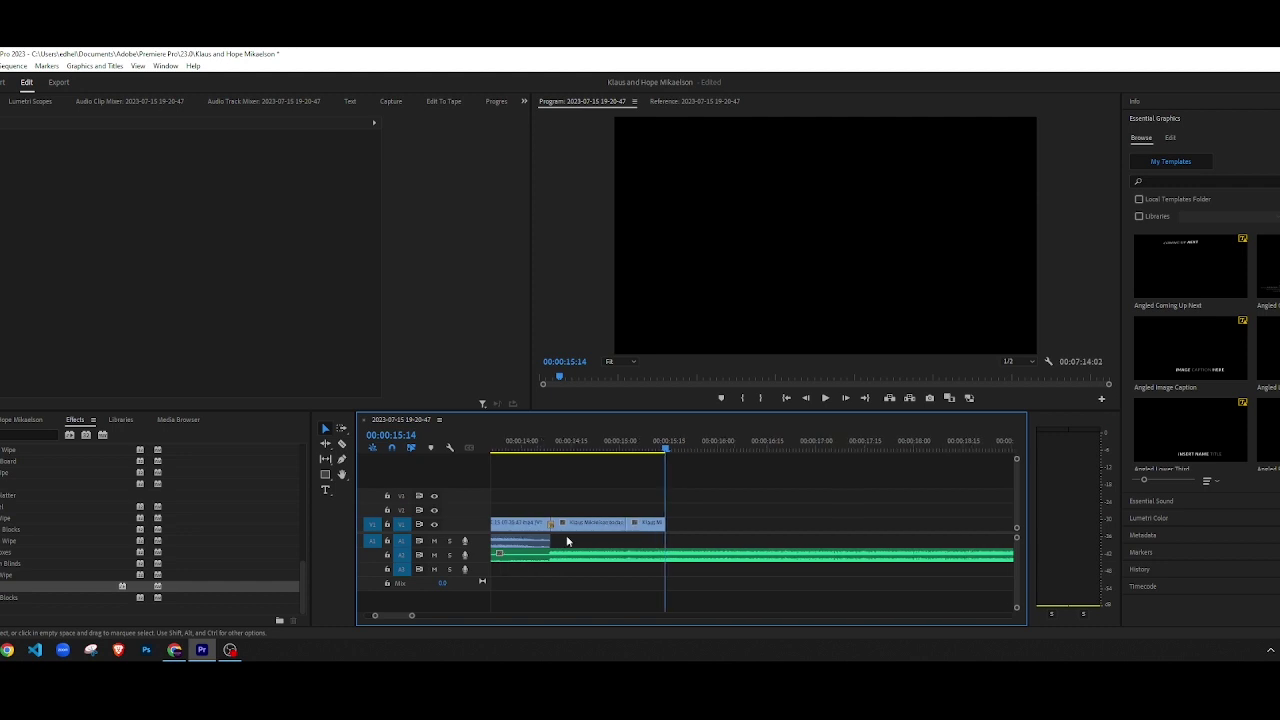
click(18, 420)
right_click(34, 568)
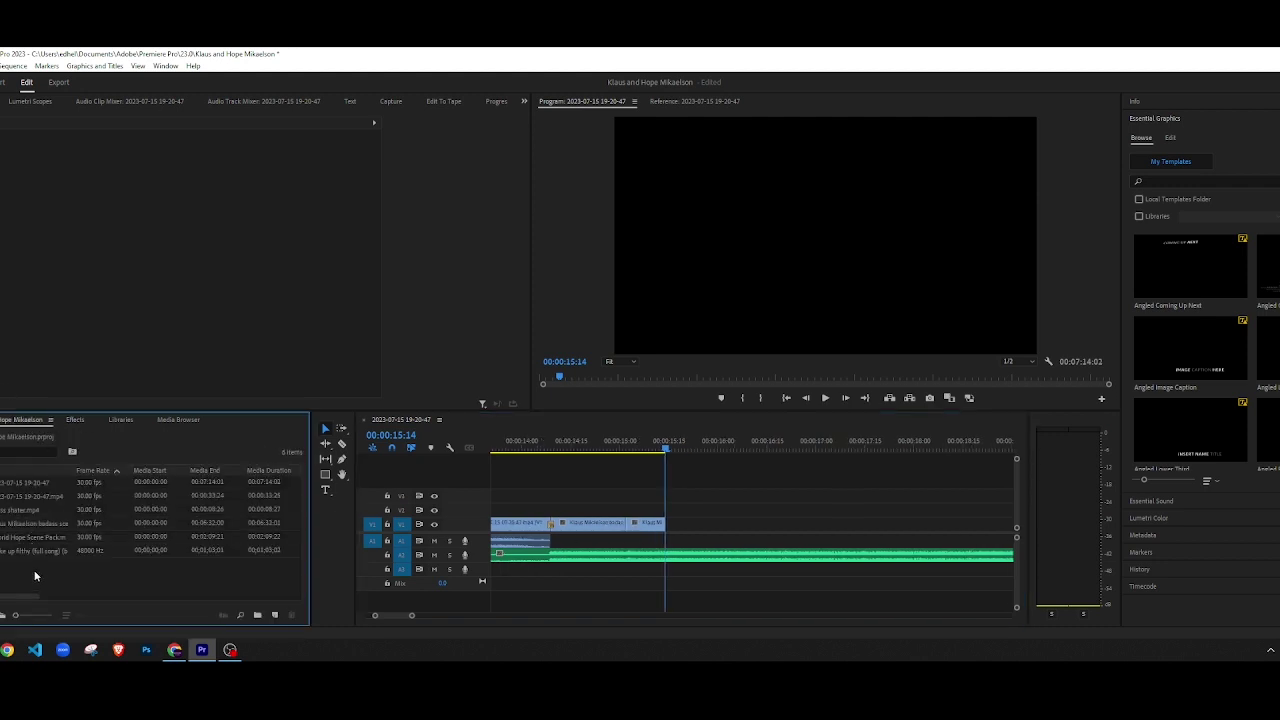
mouse_move(146, 416)
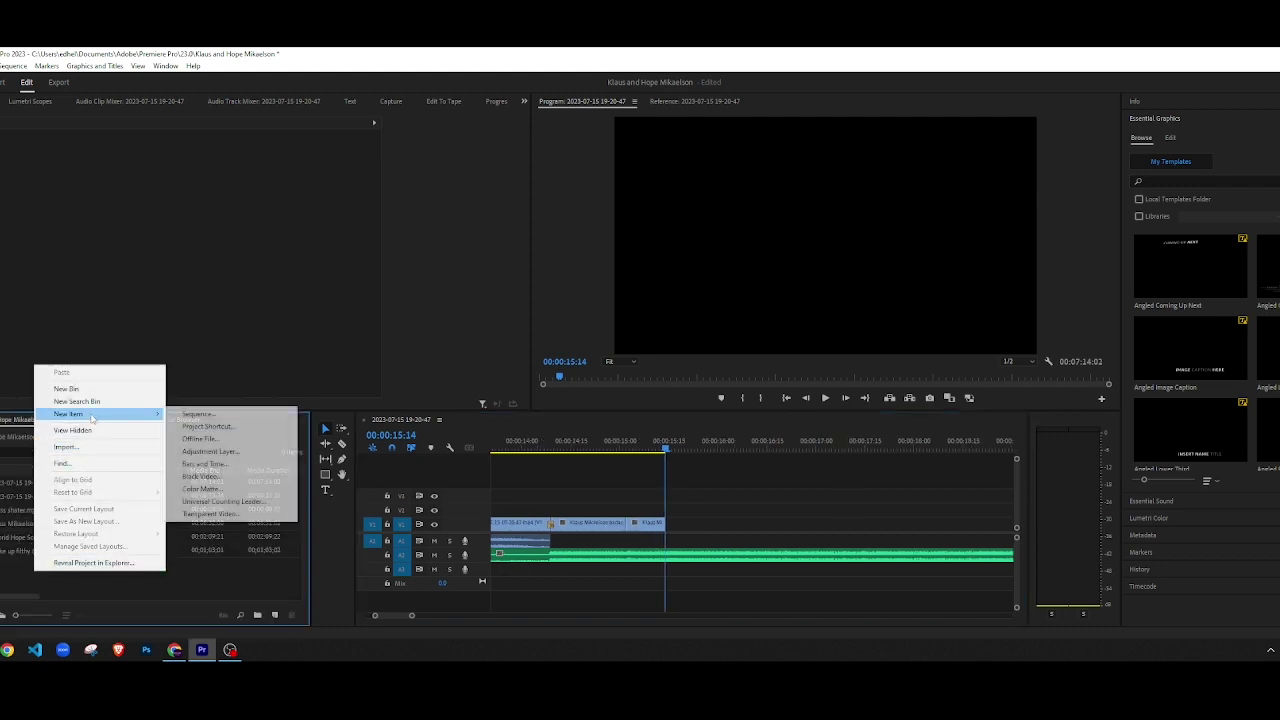
click(236, 452)
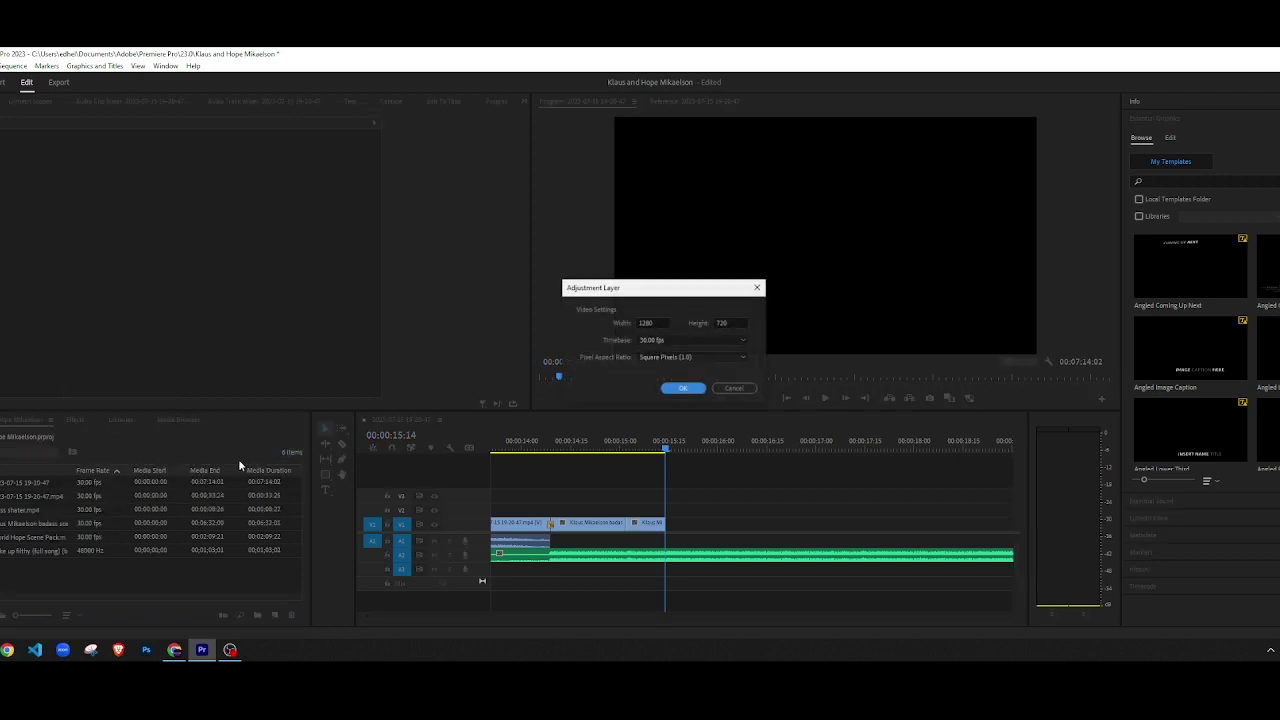
click(673, 391)
Step: Place the adjustment layer on V2 over the last join, split it shortly after the join, and delete the excess
drag(50, 482, 618, 510)
click(639, 511)
key(v)
click(657, 512)
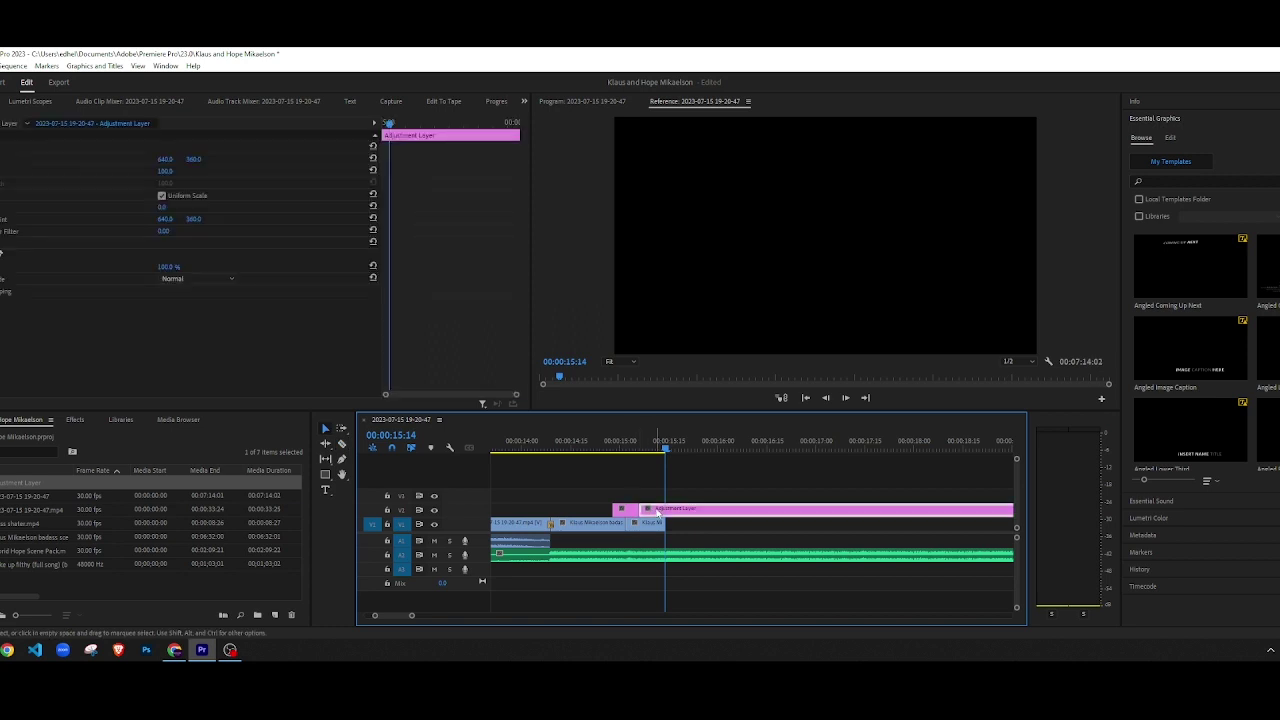
key(Delete)
Step: Trim both ends of the V2 adjustment layer so it spans two frames on each side of the join, starting at 00:00:15:00
click(585, 448)
key(space)
key(space)
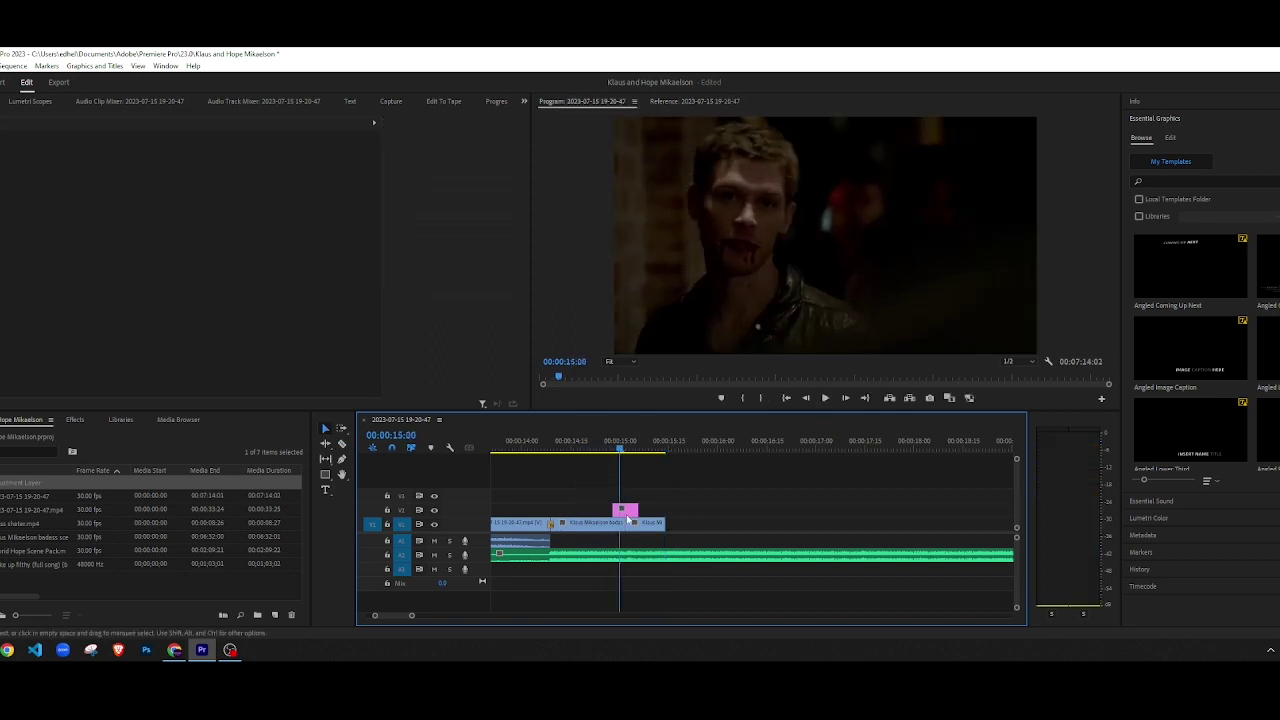
scroll(628, 522, up, 5)
drag(555, 508, 588, 508)
drag(687, 508, 646, 508)
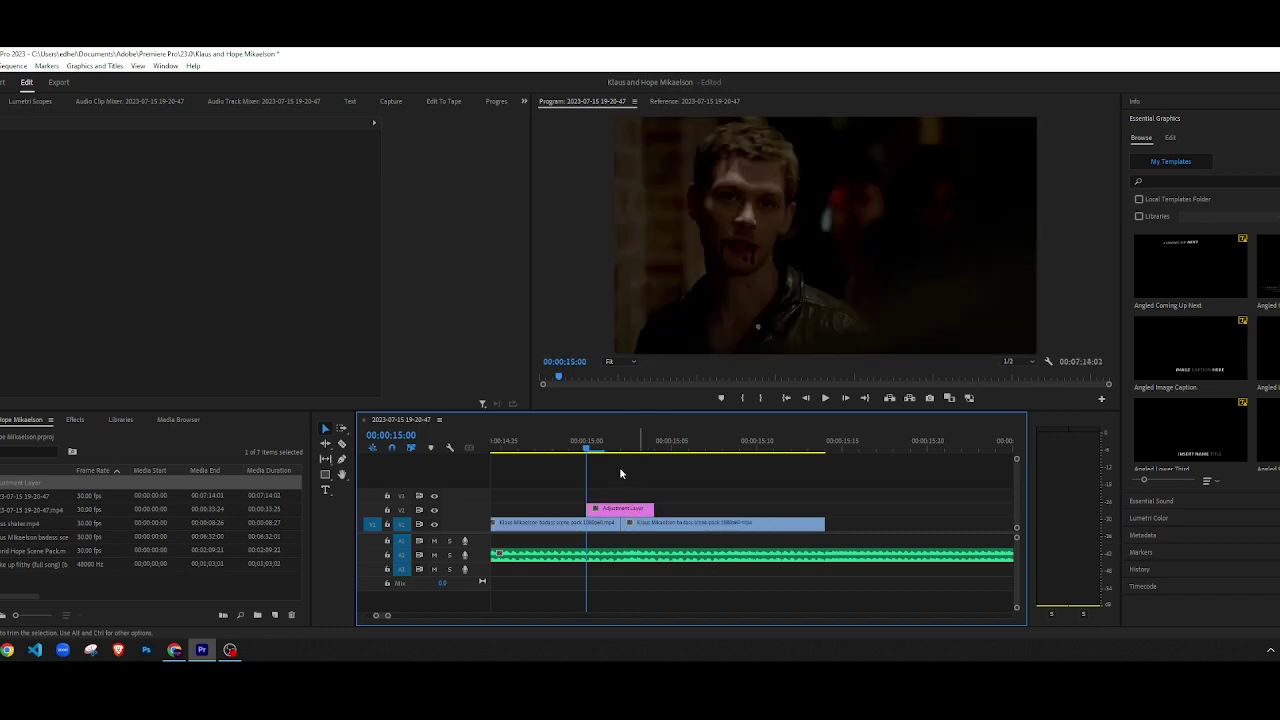
Step: Search for the Directional Blur effect and apply it to the adjustment layer on V2
key(minus)
click(75, 419)
click(21, 432)
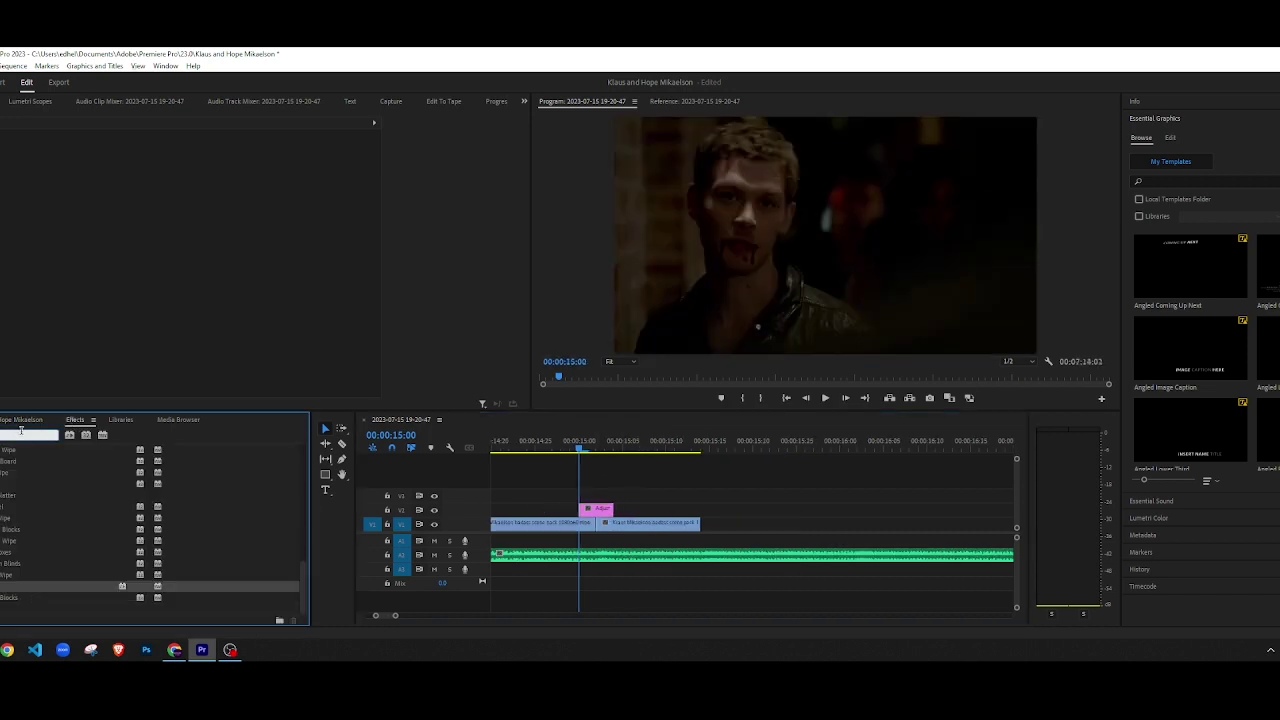
text(transform)
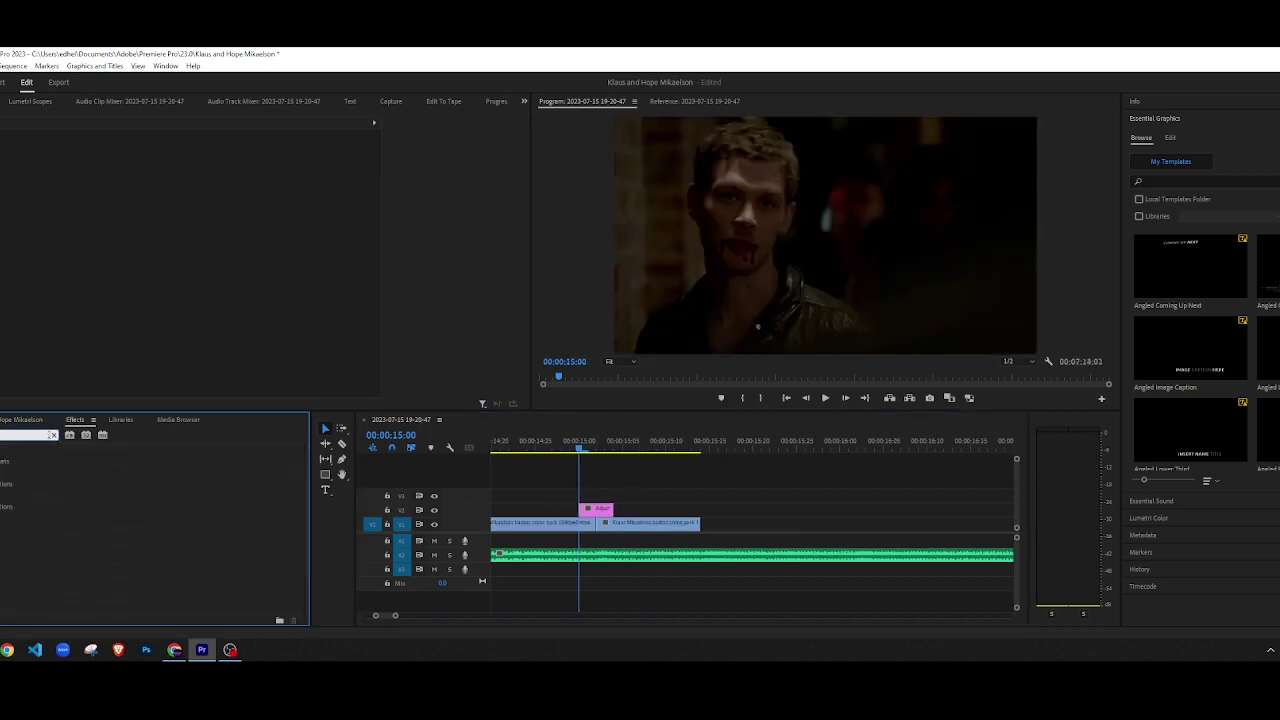
text(onal)
drag(53, 516, 597, 509)
click(53, 436)
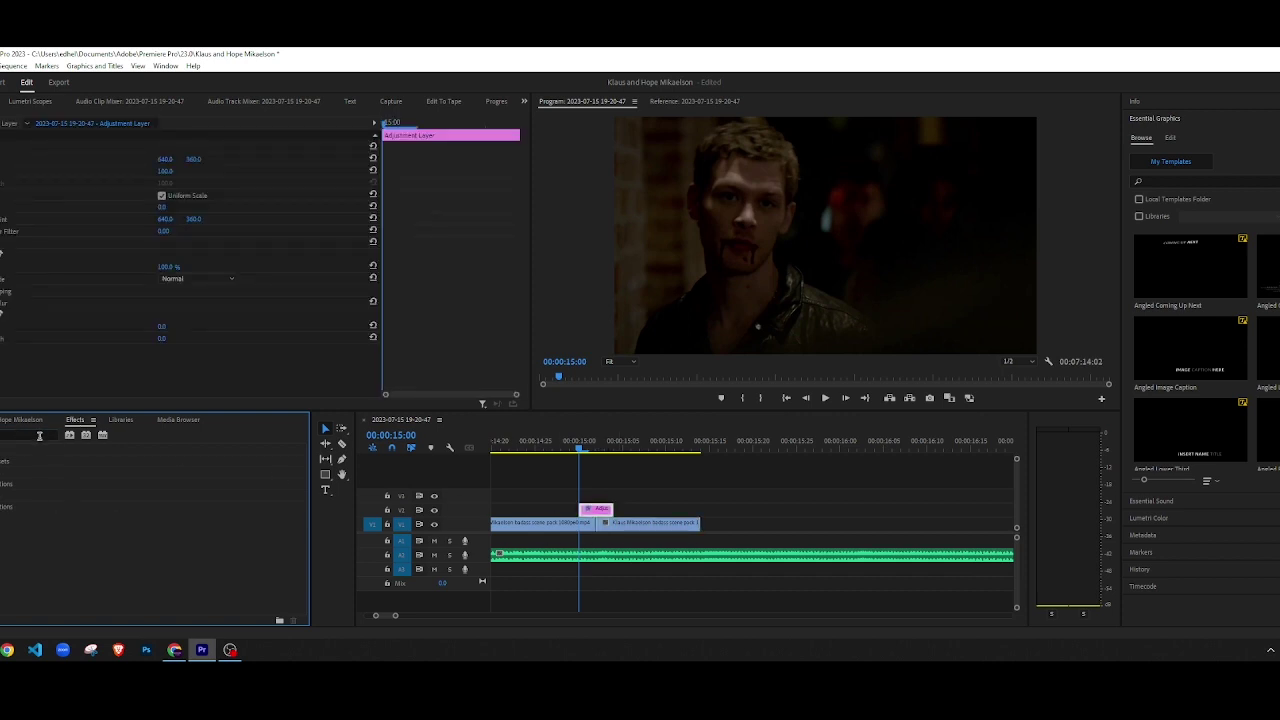
Step: Set the Directional Blur's Direction to 100° with a keyframe at the join, 00:00:15:02
click(615, 486)
scroll(608, 487, down, 2)
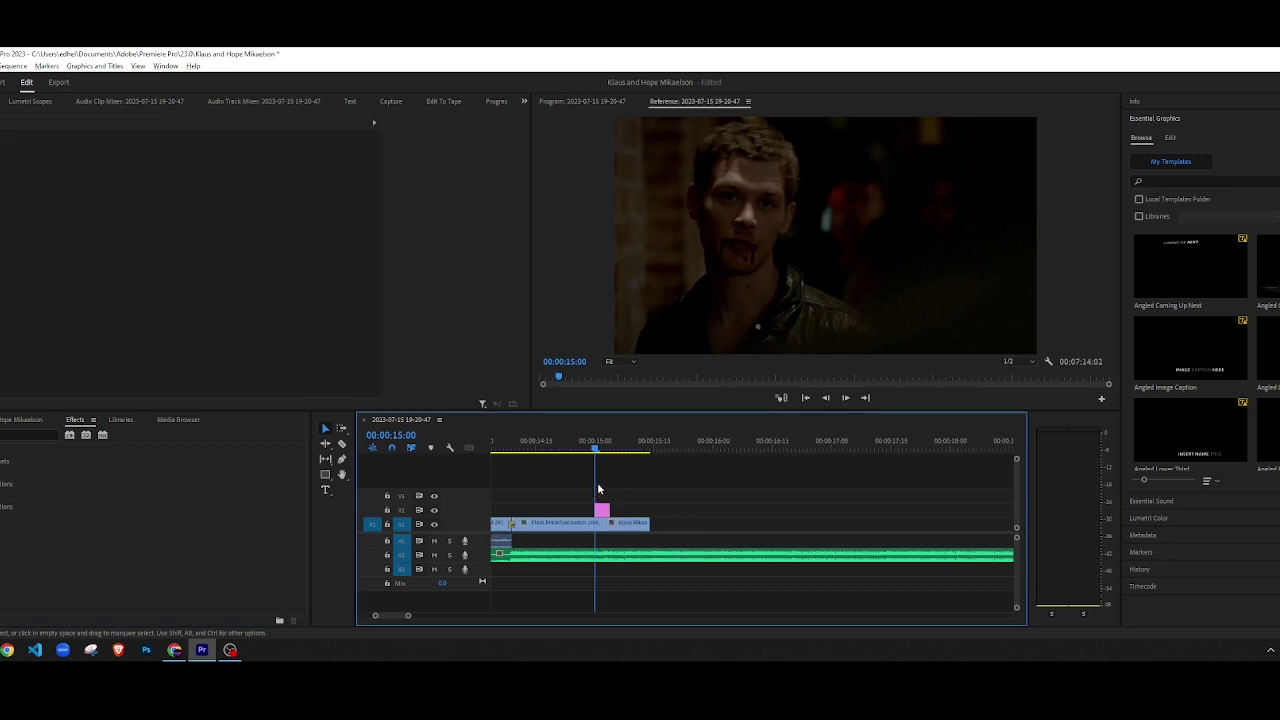
click(604, 452)
key(equal)
key(equal)
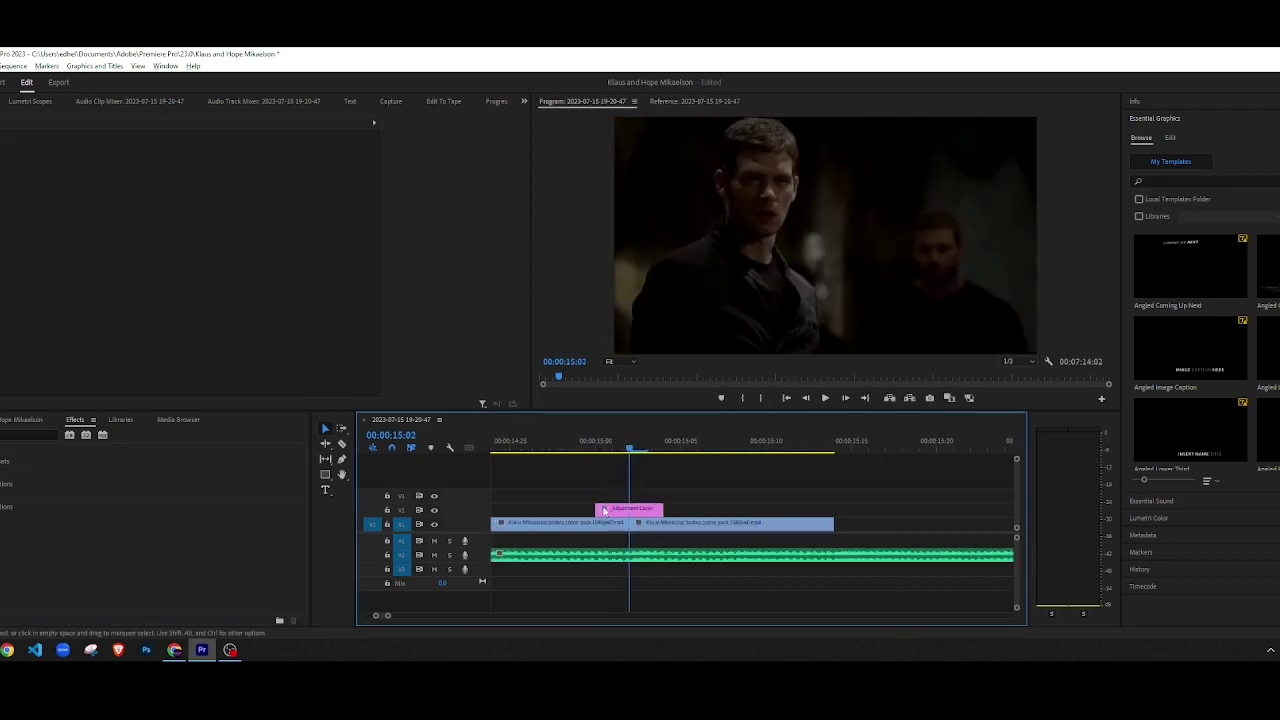
click(646, 510)
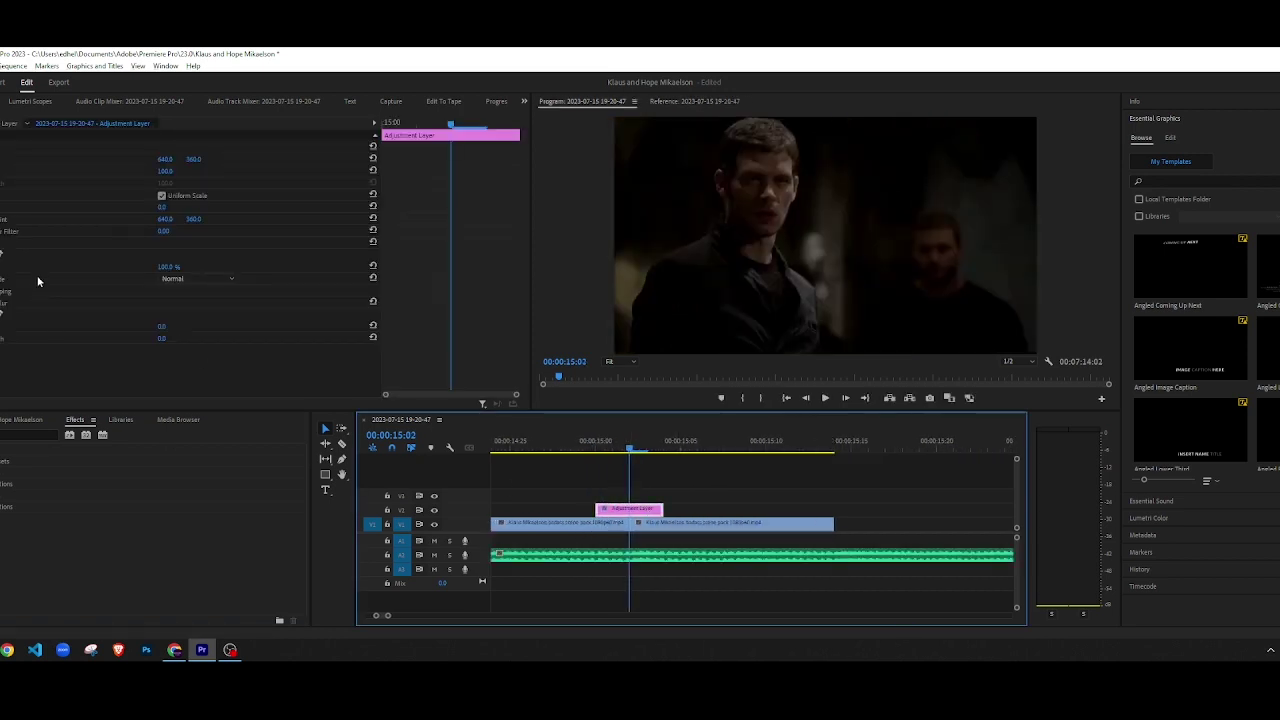
click(161, 326)
text(10)
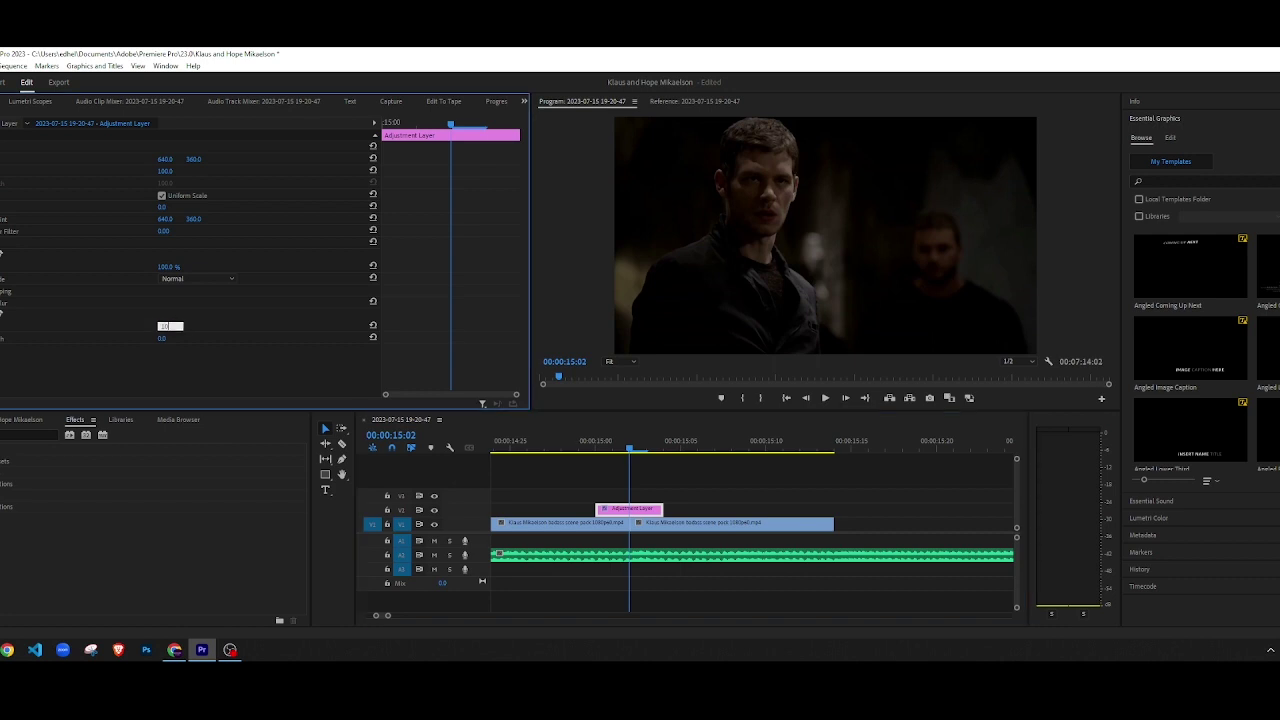
text(0)
key(Return)
click(3, 326)
Step: Try to keyframe the blur's Direction at 00:00:15:00 and 00:00:15:03, on either side of the join
key(Left)
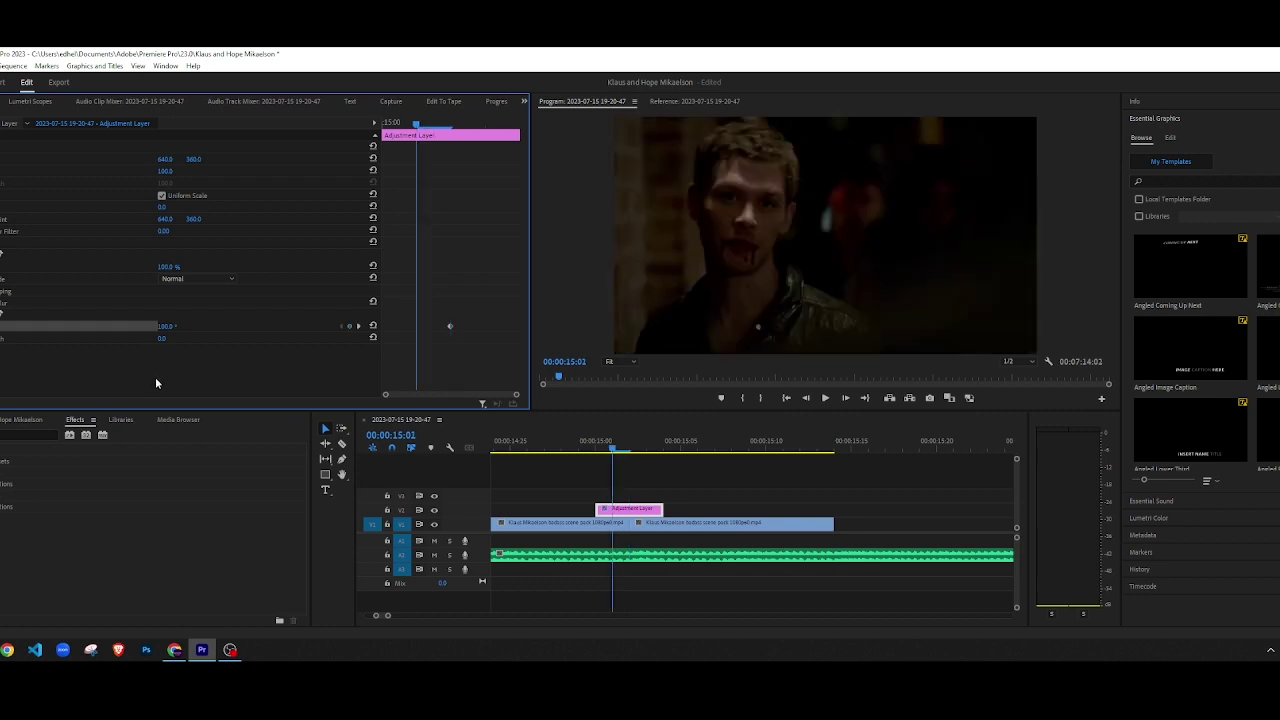
key(Left)
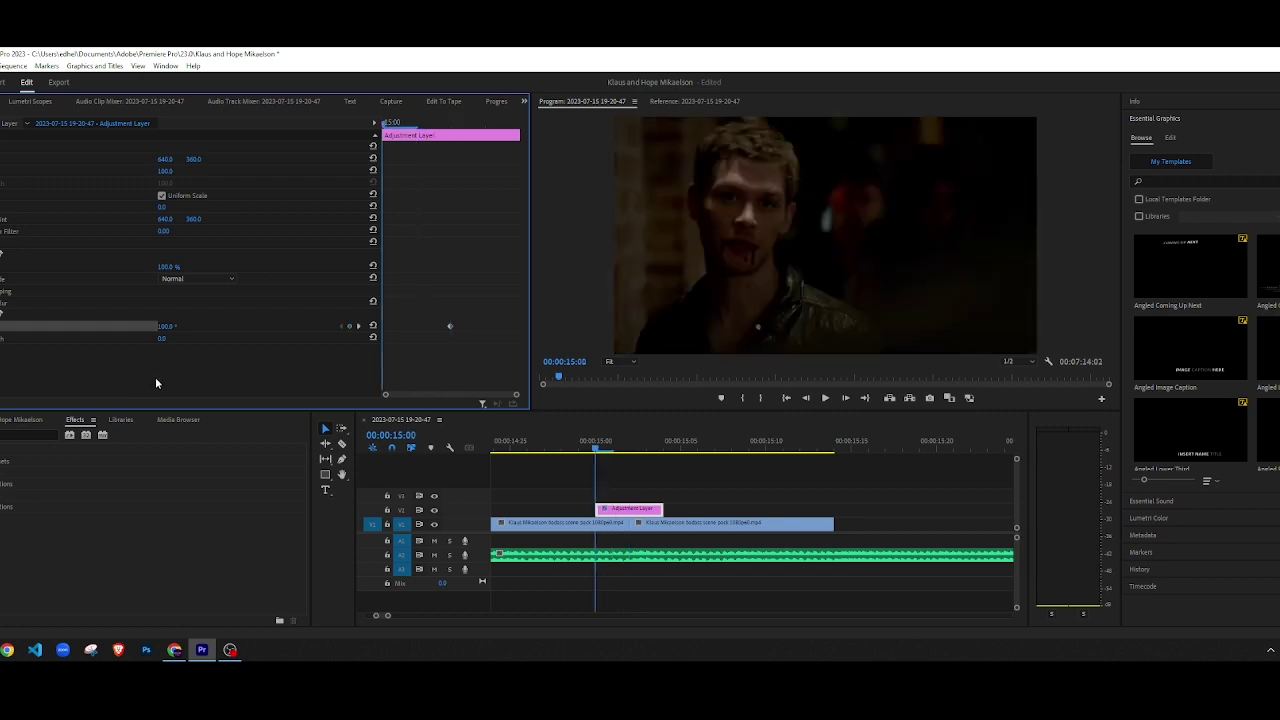
click(168, 326)
key(Return)
key(Right)
key(Right)
key(Right)
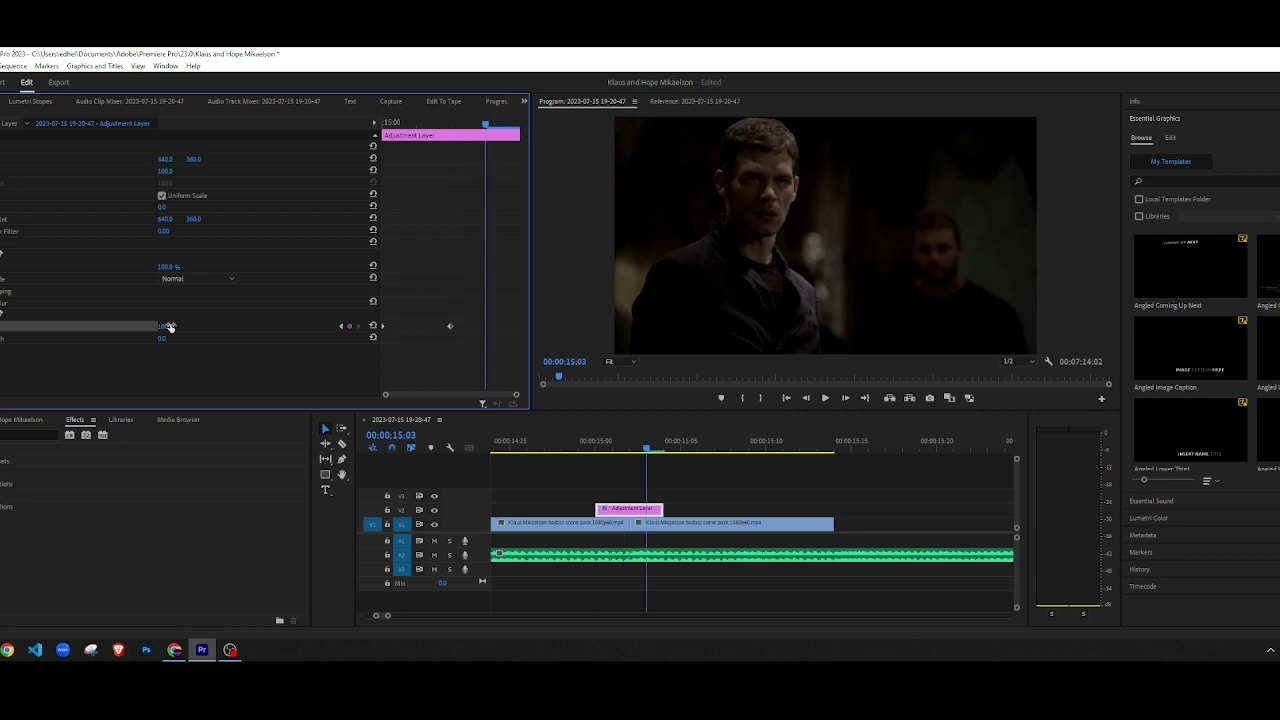
click(170, 326)
text(1)
key(Return)
Step: Play across the join and re-enter the blur's Direction at 00:00:15:02
click(569, 447)
key(space)
key(space)
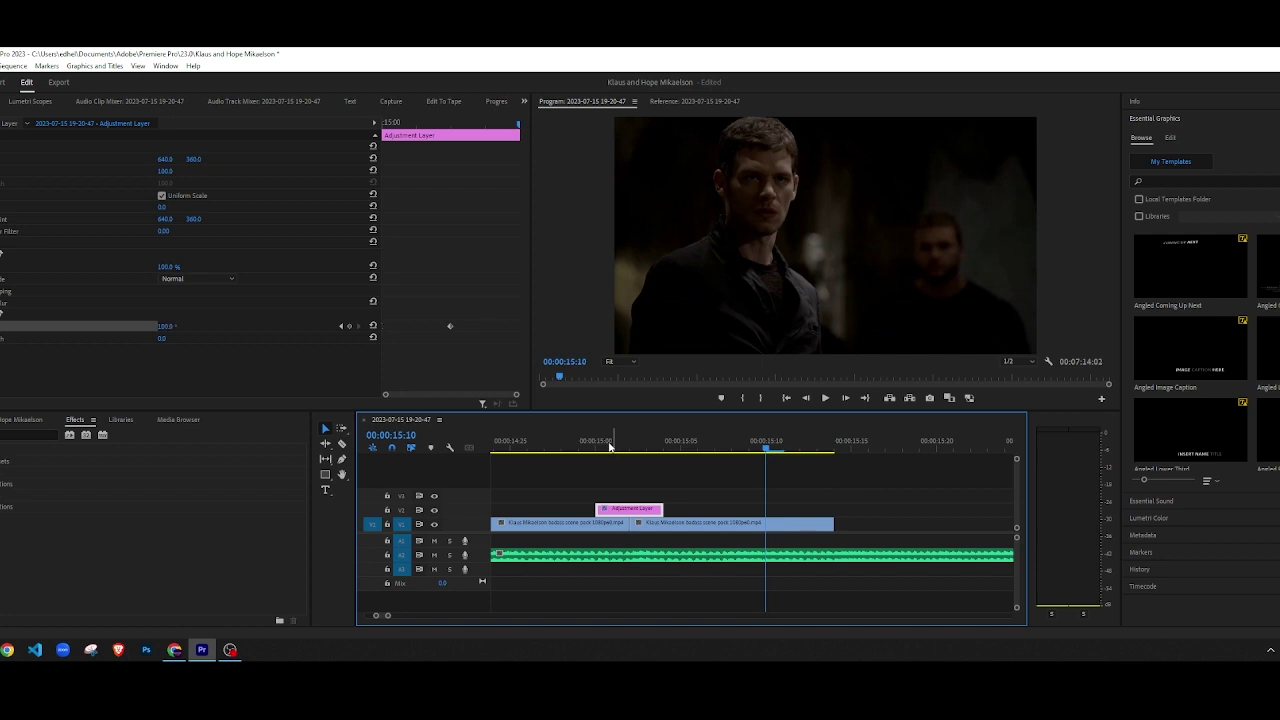
drag(616, 447, 628, 447)
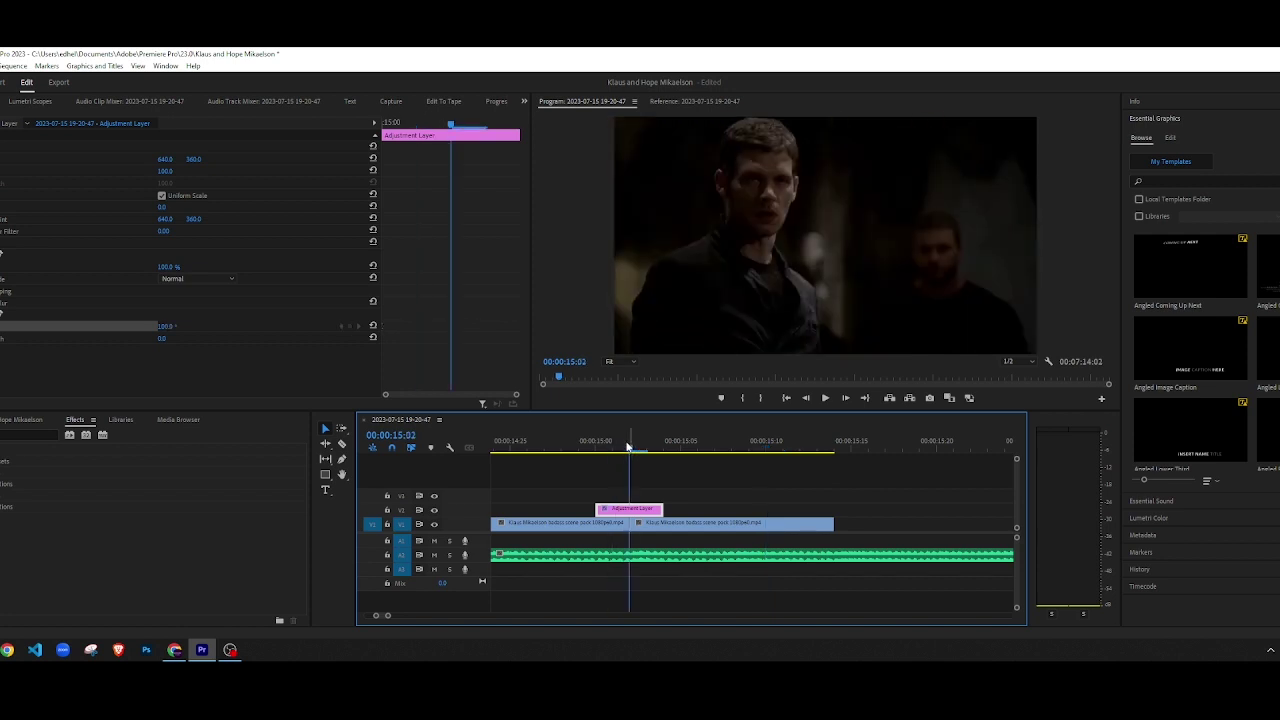
click(165, 327)
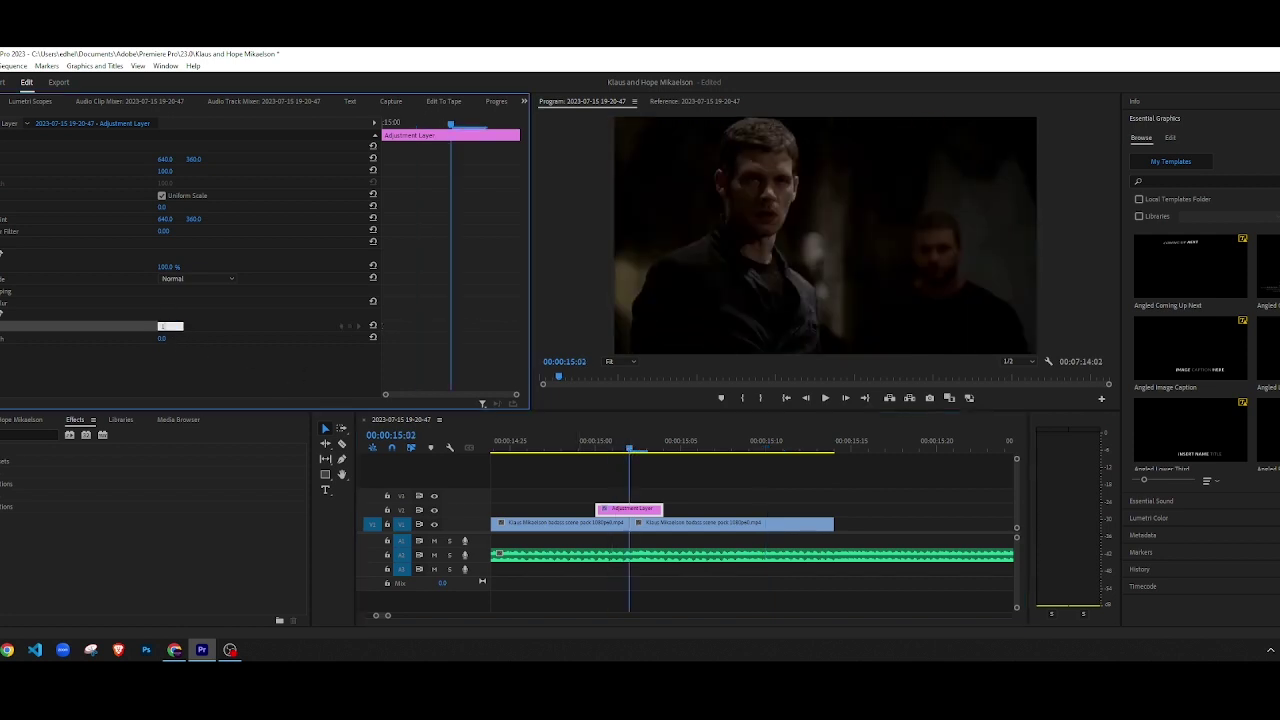
key(Return)
Step: Scrub across the join and delete the Directional Blur effect from the adjustment layer
click(549, 447)
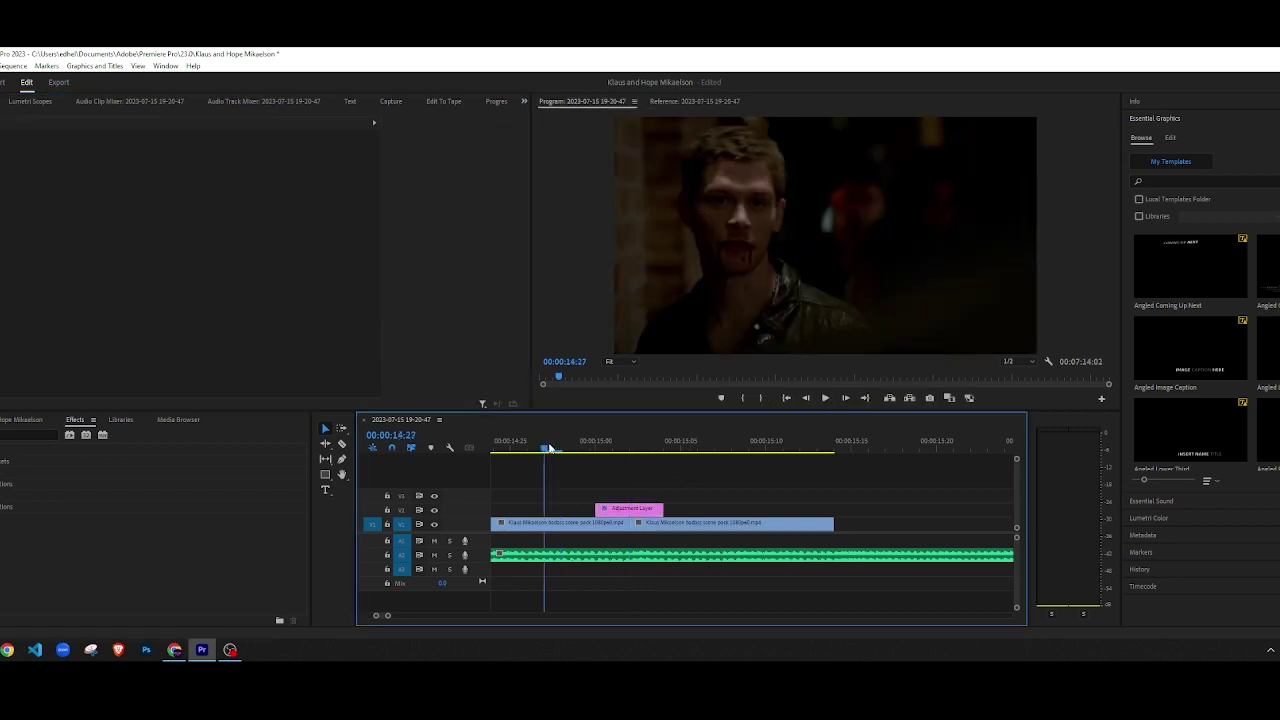
drag(549, 447, 629, 448)
click(621, 509)
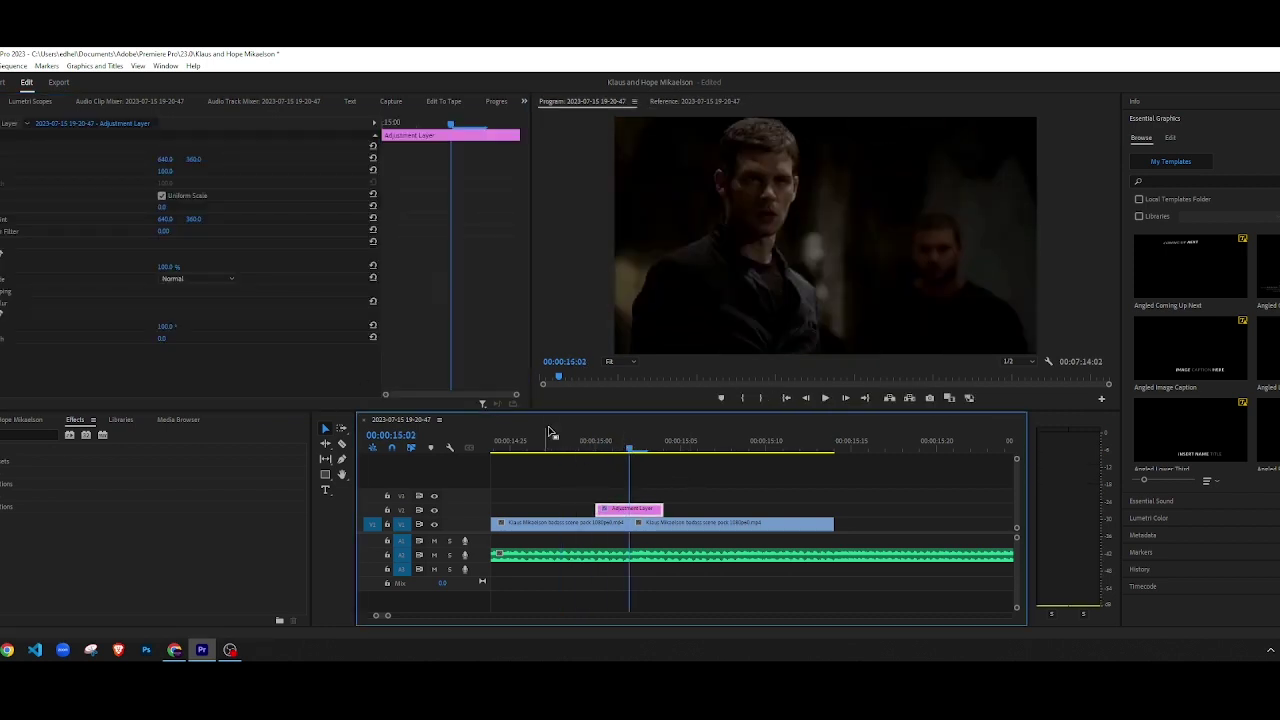
click(8, 303)
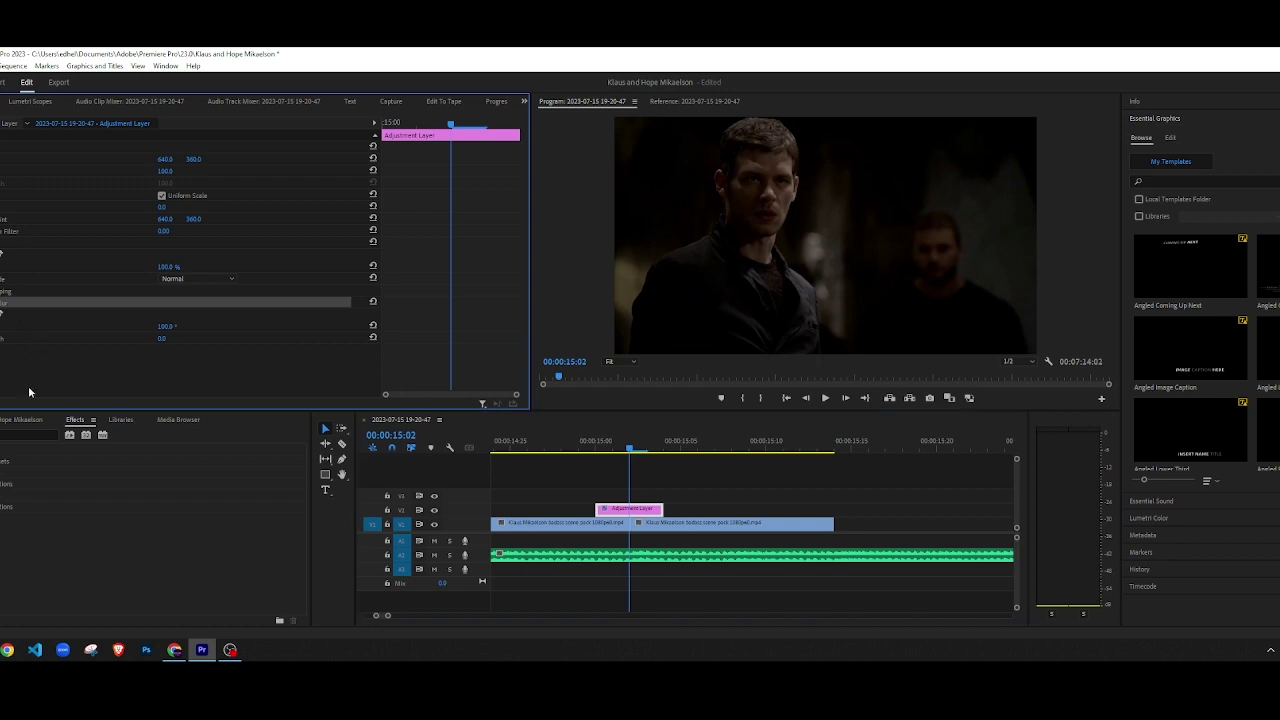
key(Delete)
Step: Search the effects for blur and apply a fresh Directional Blur to the adjustment layer
click(25, 435)
text(blur)
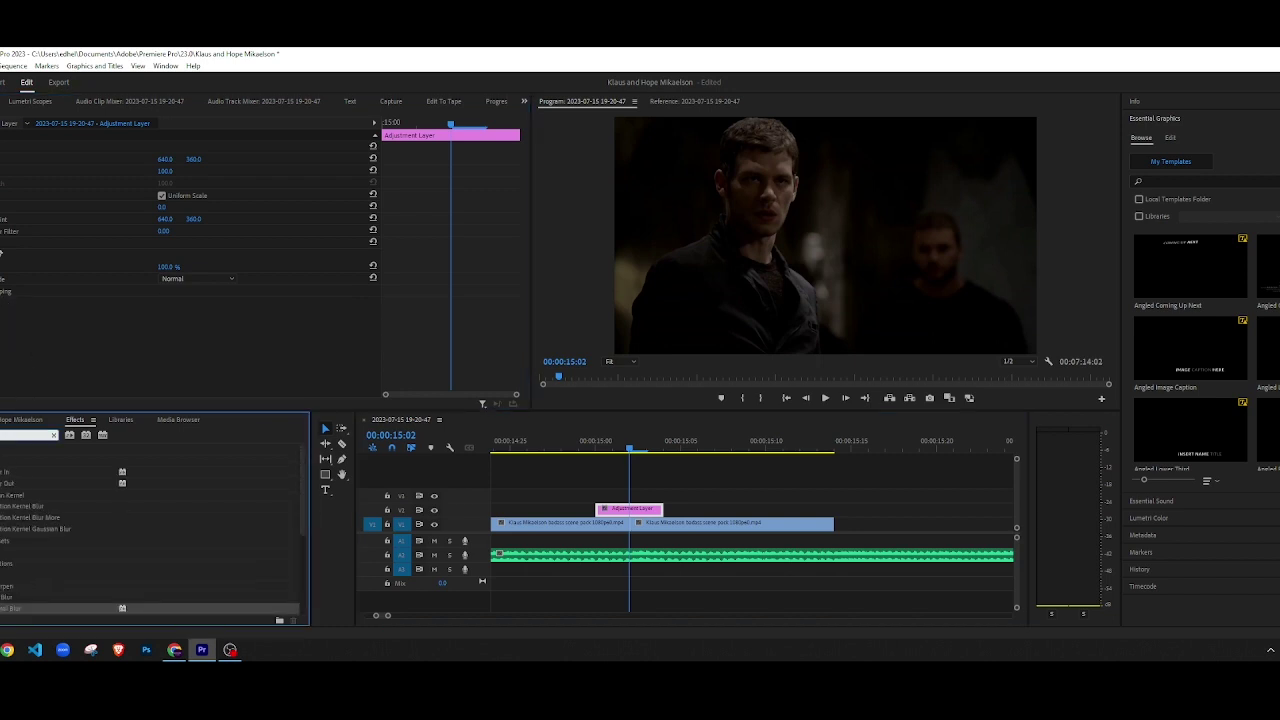
scroll(58, 505, down, 1)
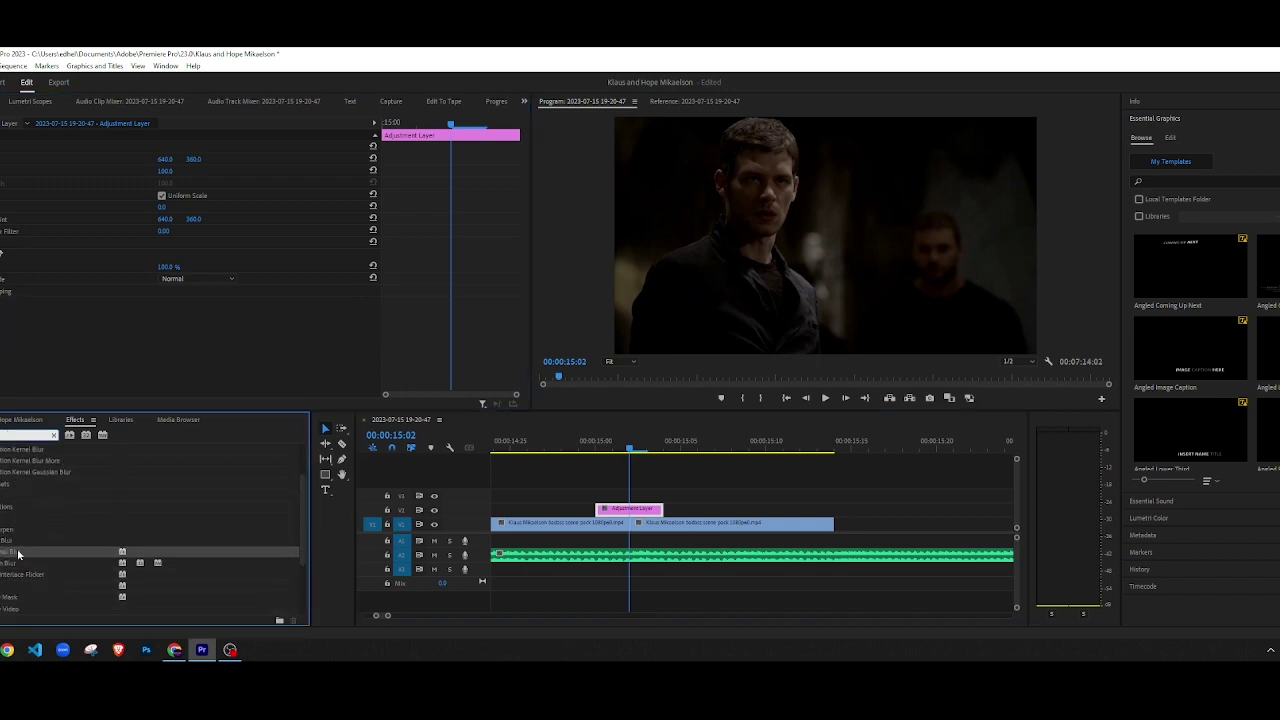
drag(18, 553, 639, 510)
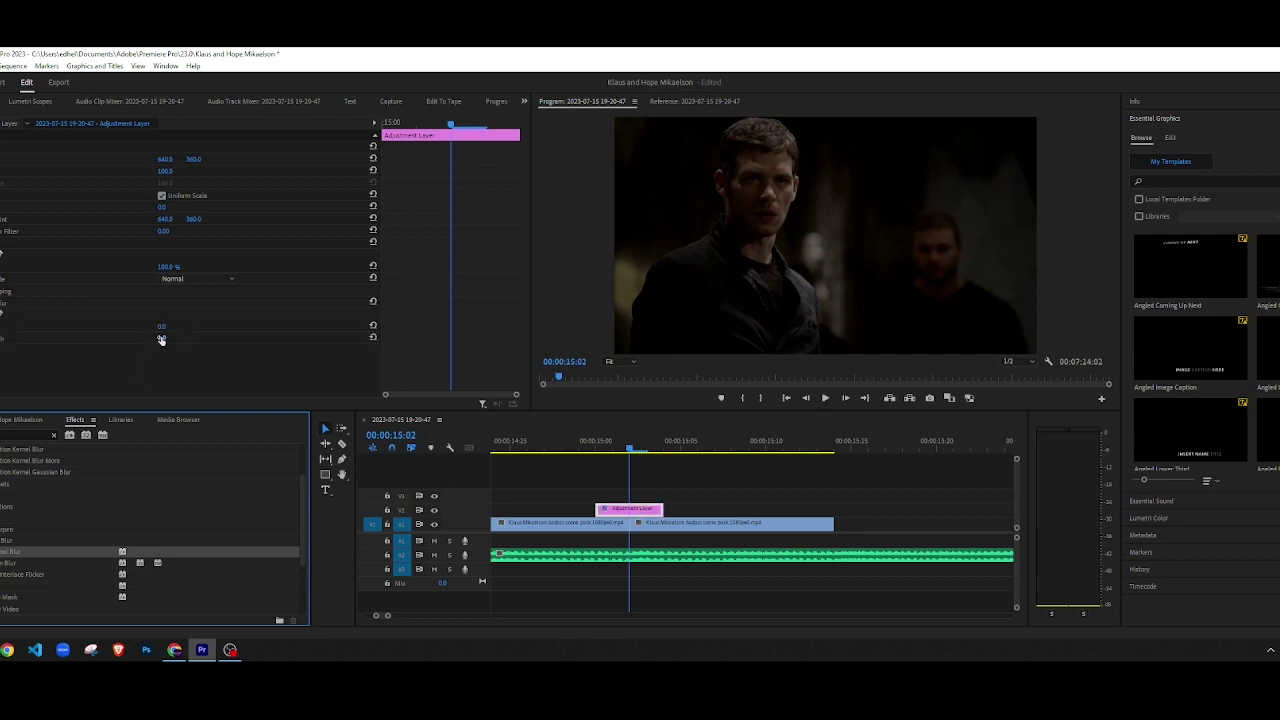
Step: Set the Directional Blur's Blur Length to 100 and its Direction to 30°
click(161, 339)
key(Return)
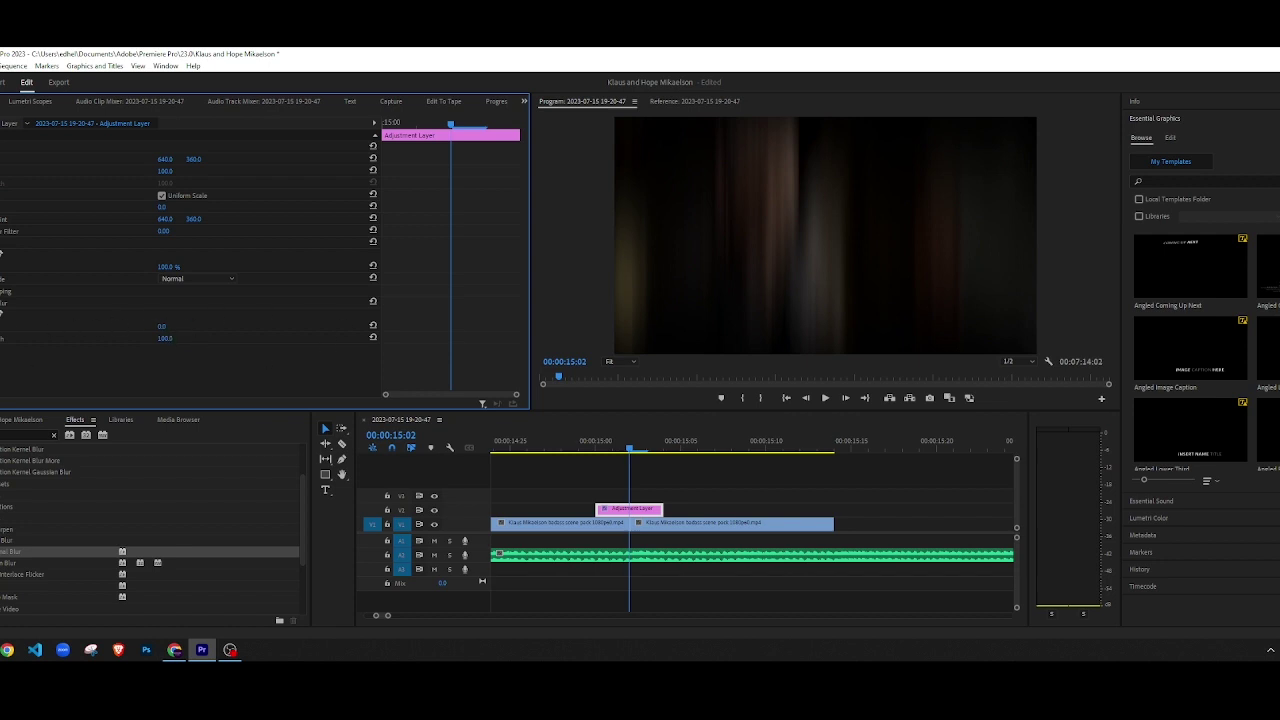
click(170, 325)
text(20)
key(Return)
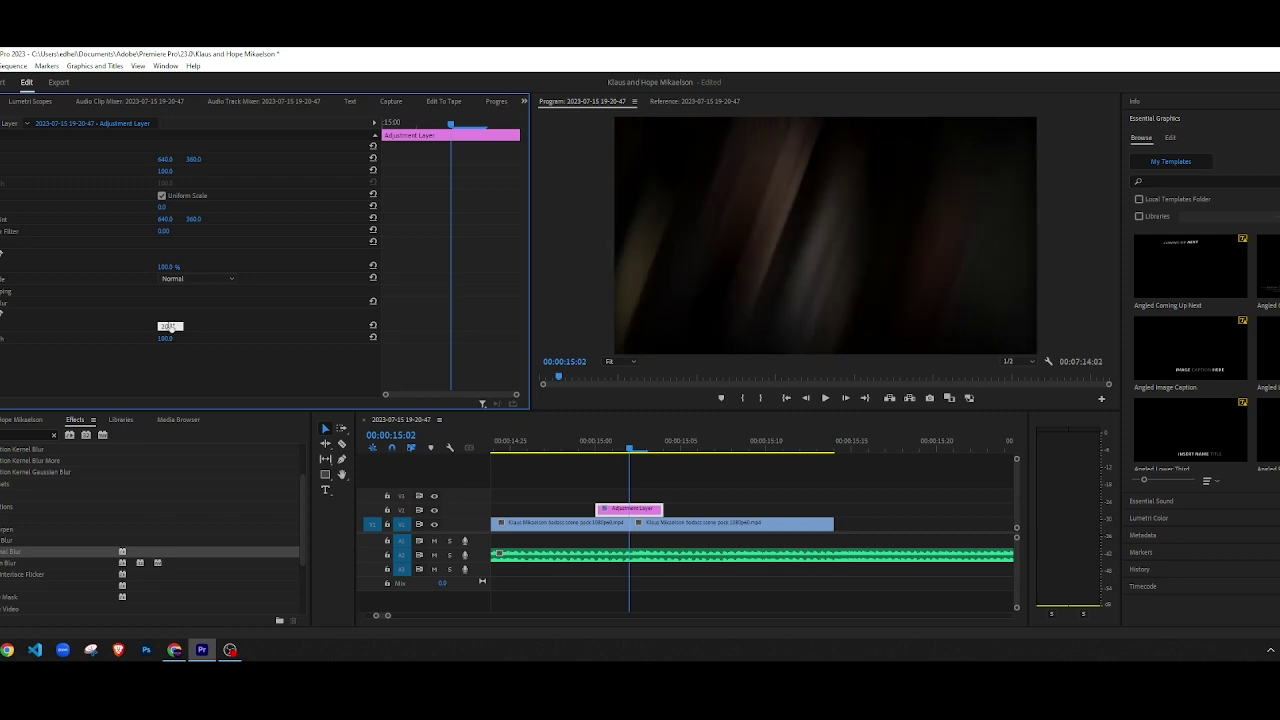
click(170, 325)
text(30)
key(Return)
Step: Play the blurred join and scrub through its frames back to 00:00:15:00
click(579, 452)
key(space)
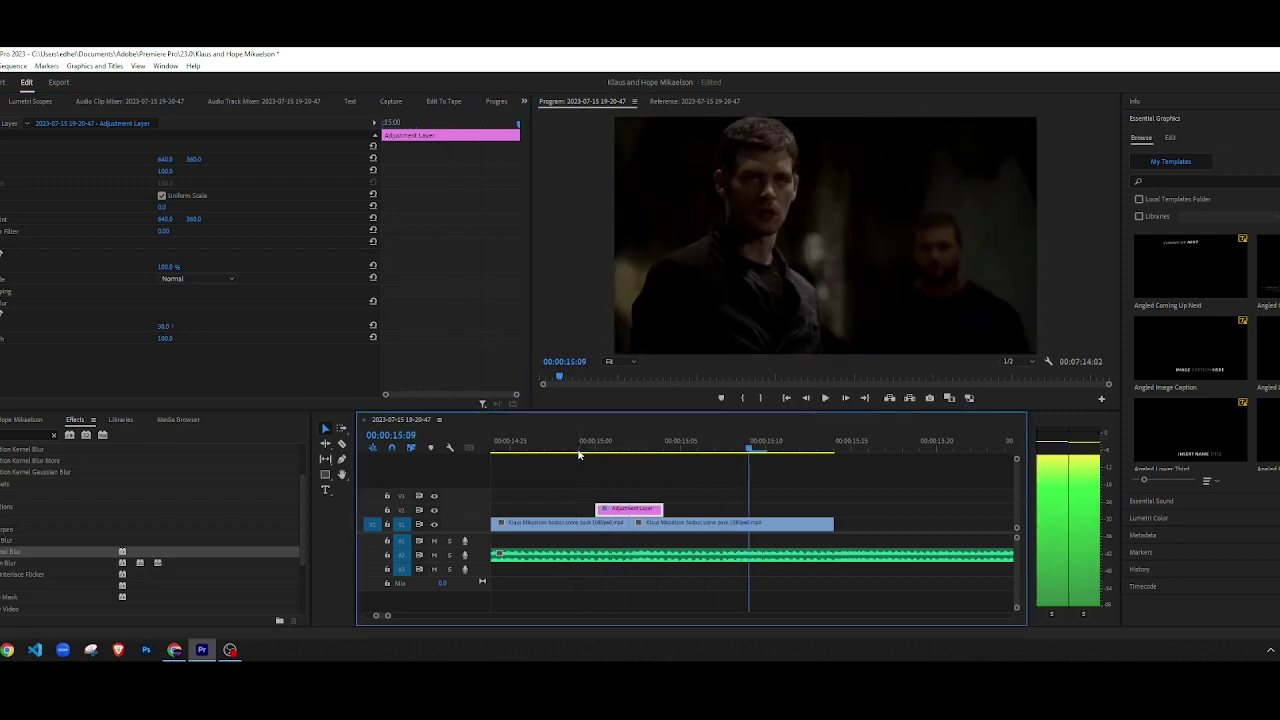
click(578, 455)
drag(634, 447, 612, 447)
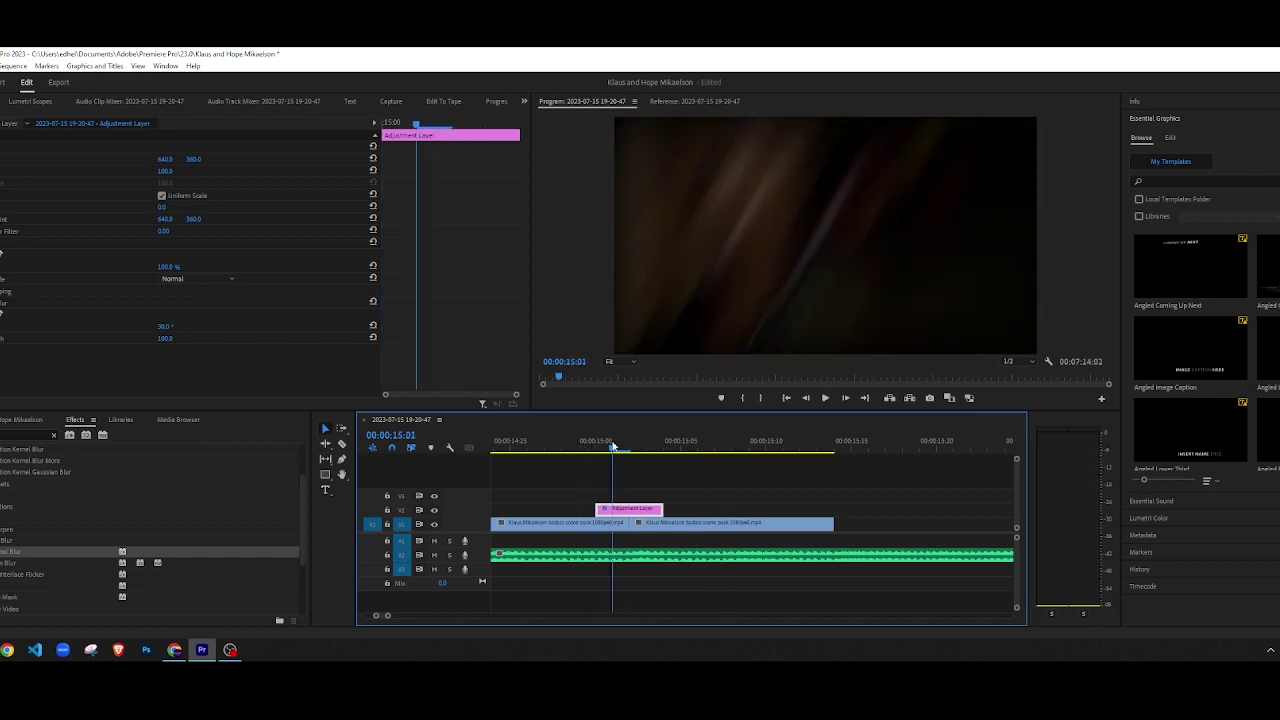
key(Left)
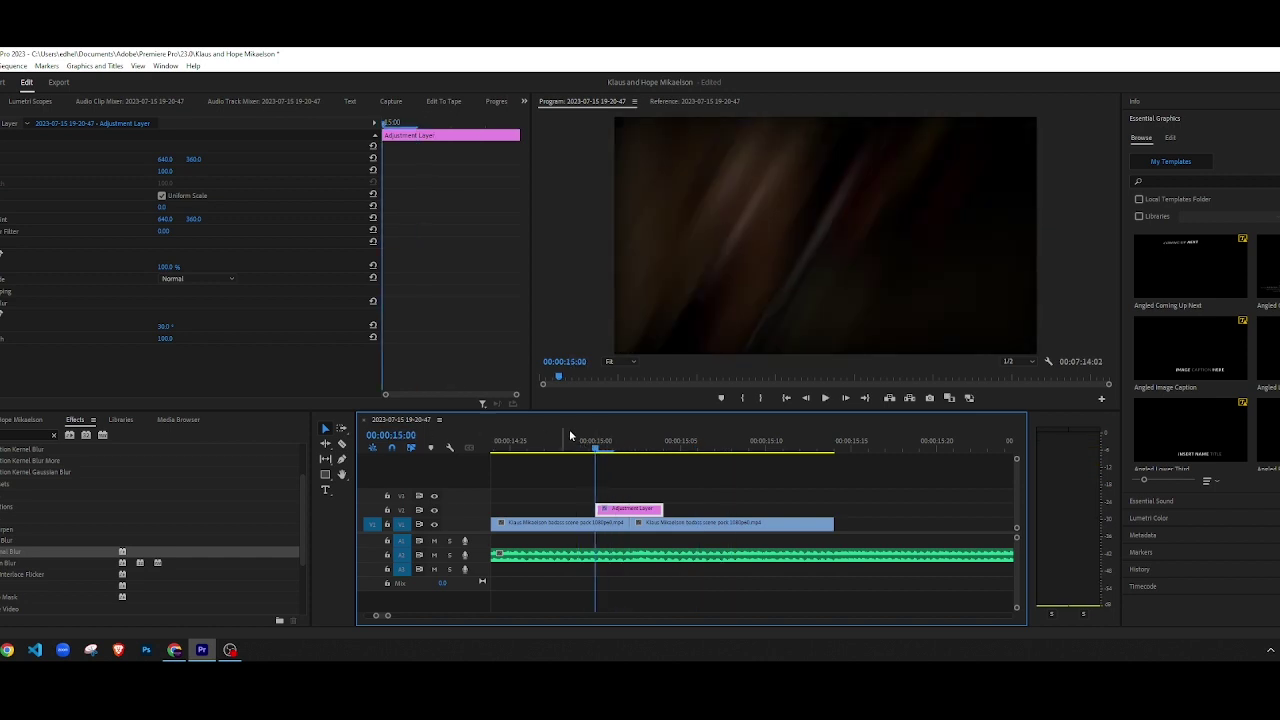
Step: Set the Blur Length to 100 and add a keyframe for it at the join, 00:00:15:02
click(168, 339)
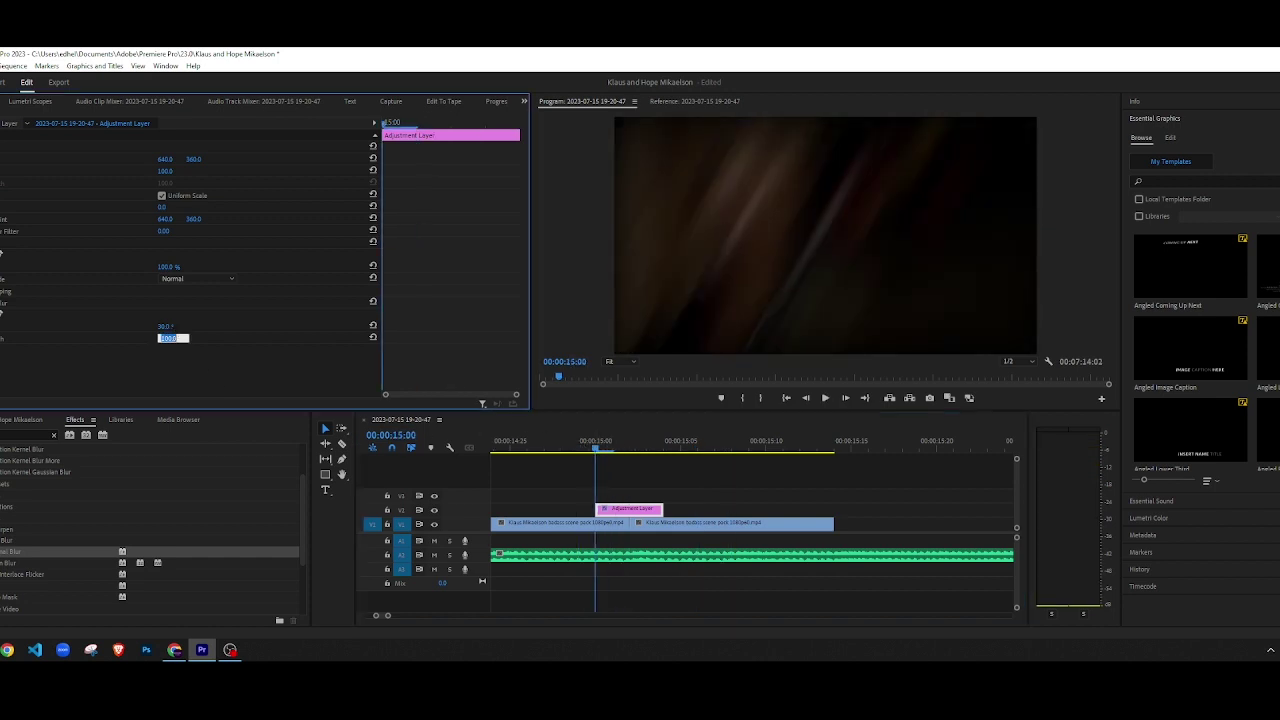
text(1)
key(Return)
click(178, 339)
text(10)
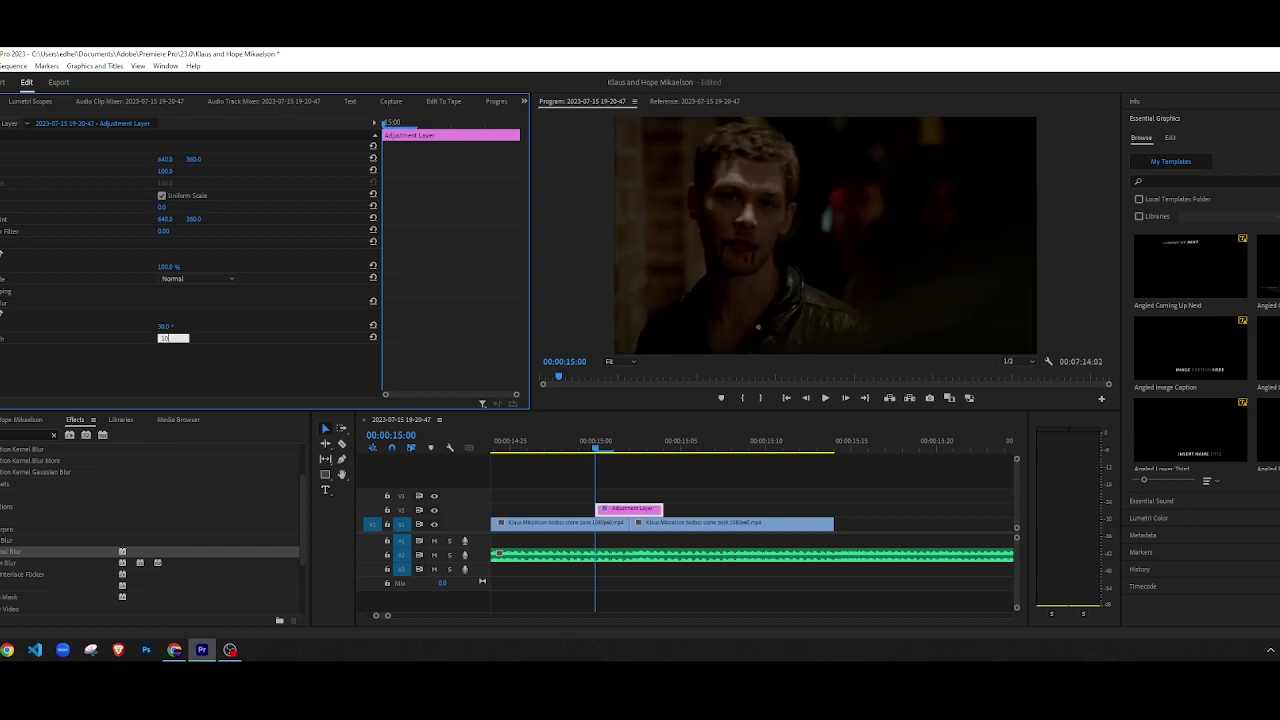
text(0)
key(Return)
key(Right)
key(Right)
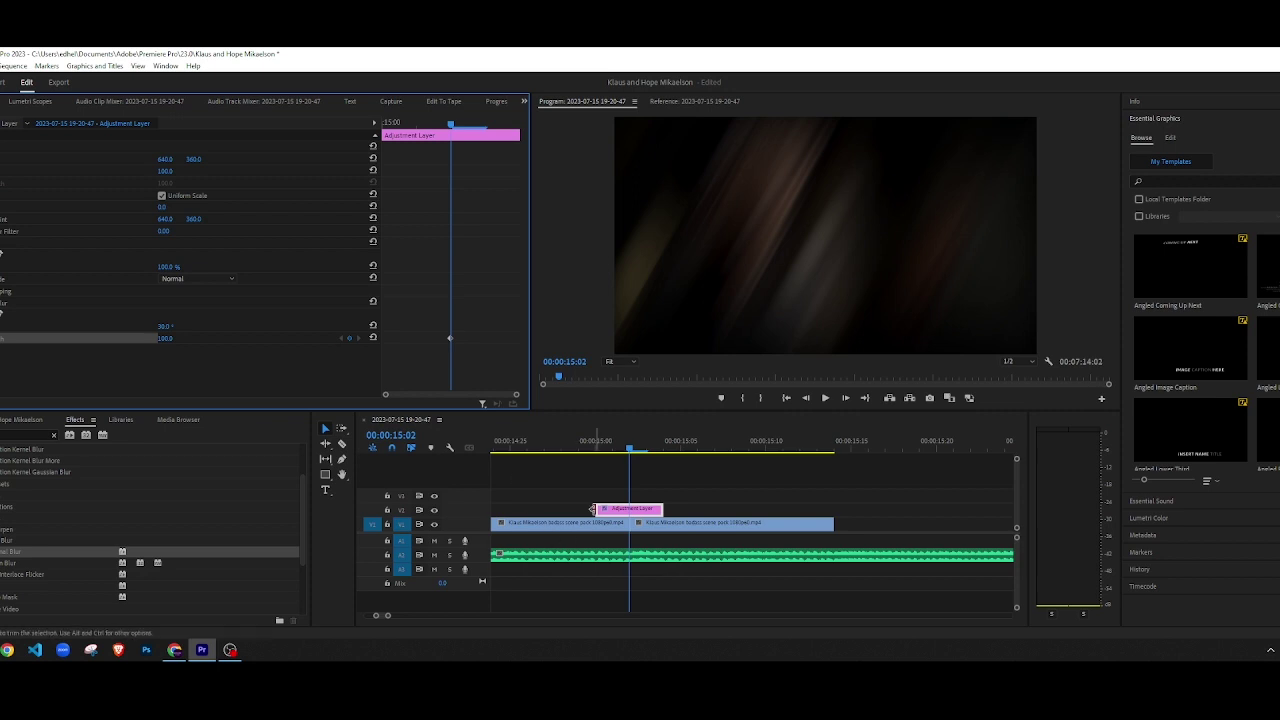
Step: Extend the adjustment layer's start to 00:00:14:29 and add a Blur Length keyframe of 0 there
drag(597, 509, 585, 510)
key(Left)
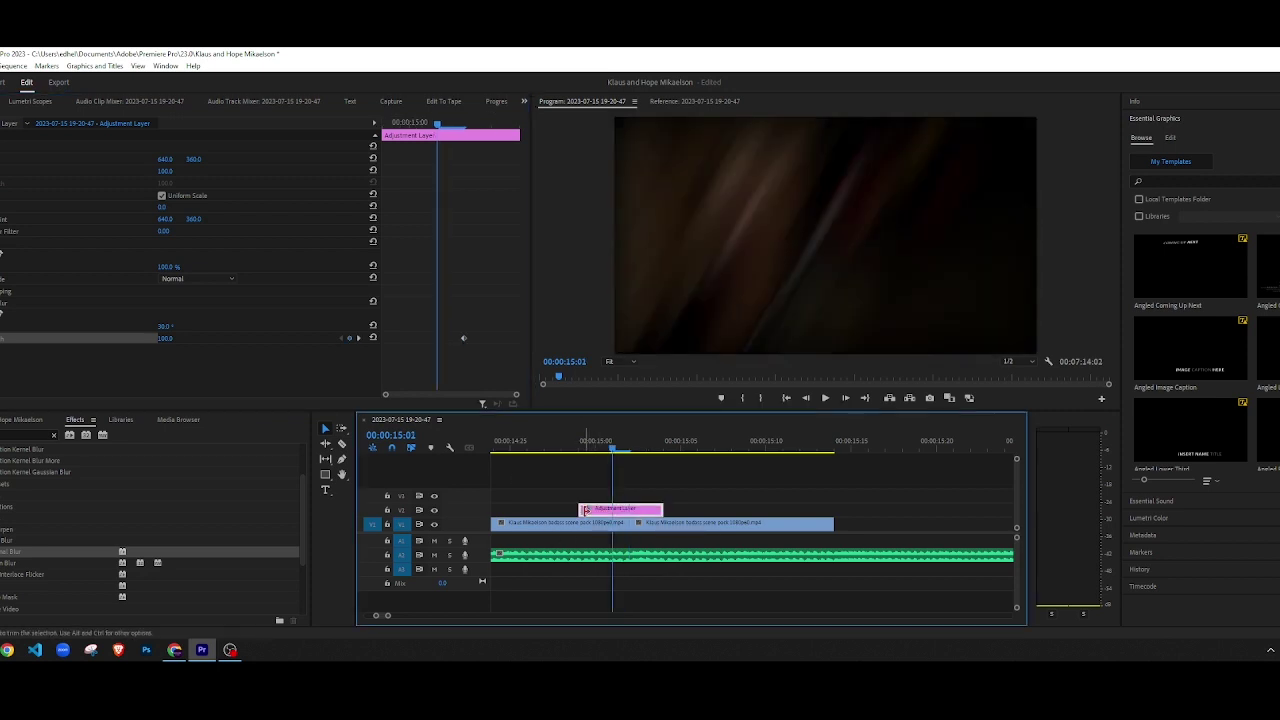
key(Left)
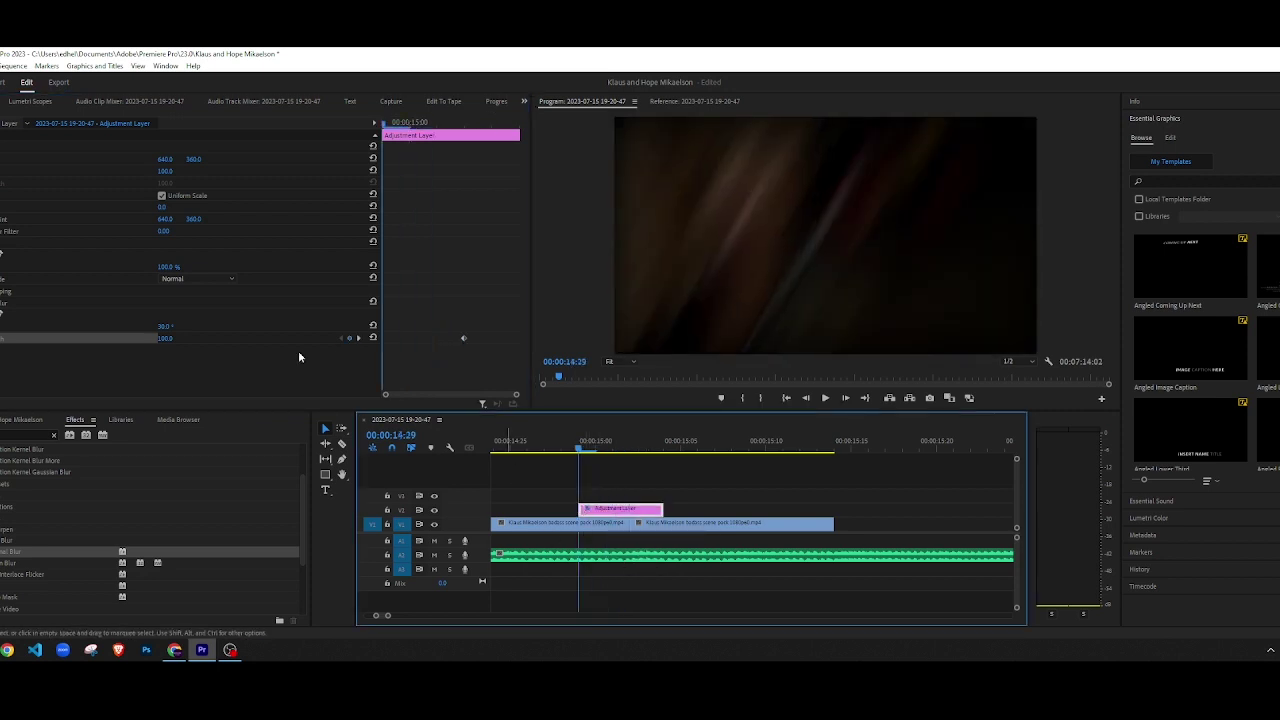
click(170, 338)
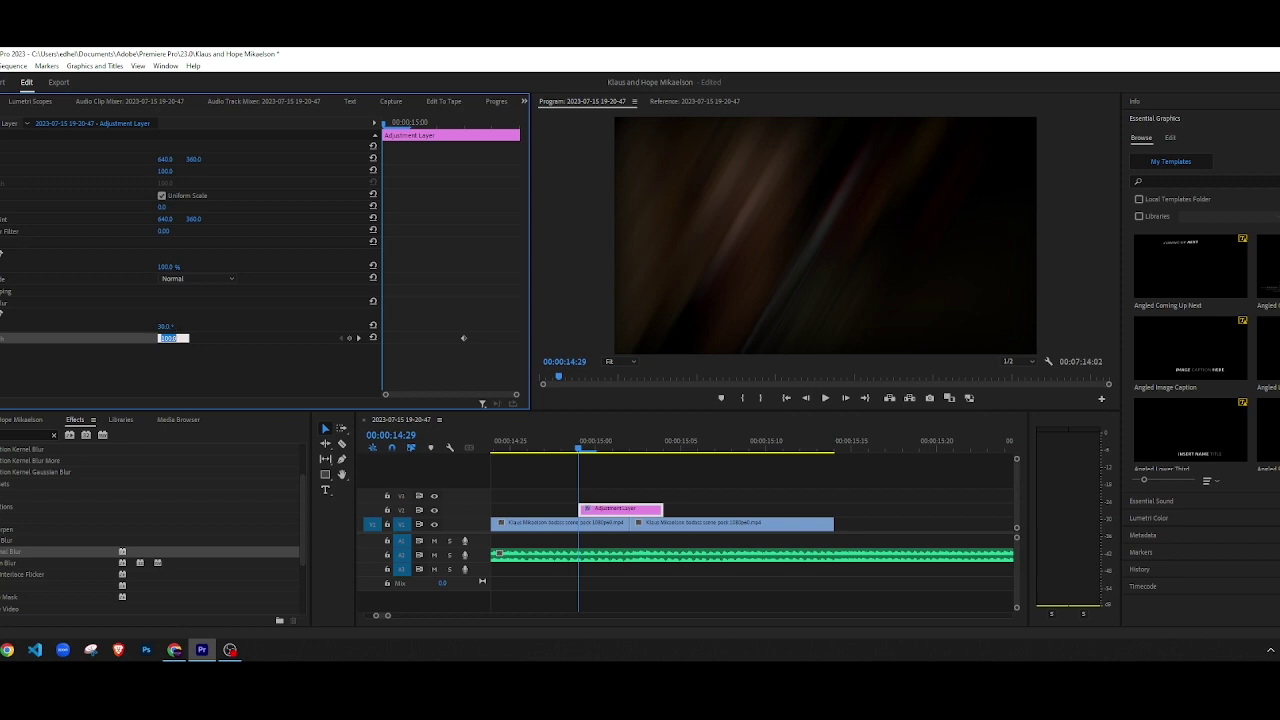
text(0)
key(Return)
Step: Add a Blur Length keyframe of 1 at the adjustment layer's end, 00:00:15:04
click(665, 446)
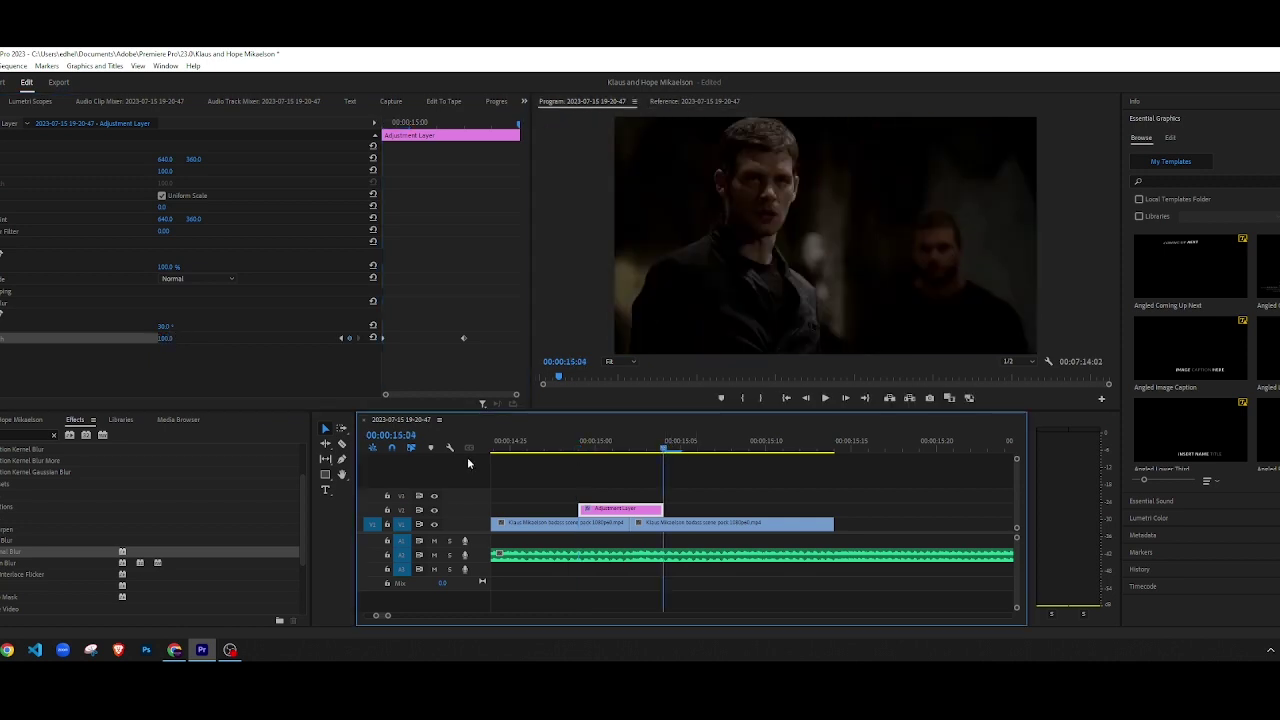
click(179, 339)
text(1)
key(Return)
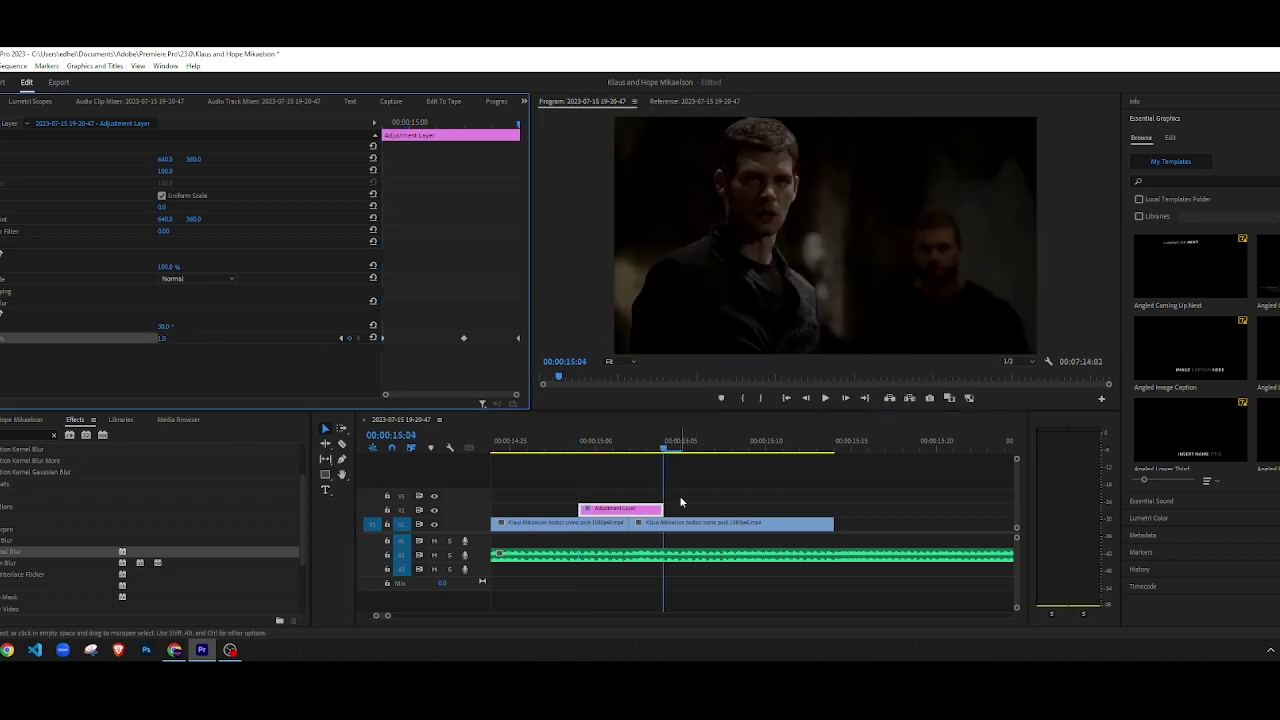
Step: Play the directional blur transition across the join twice to check it
alt+scroll(608, 468, down, 2)
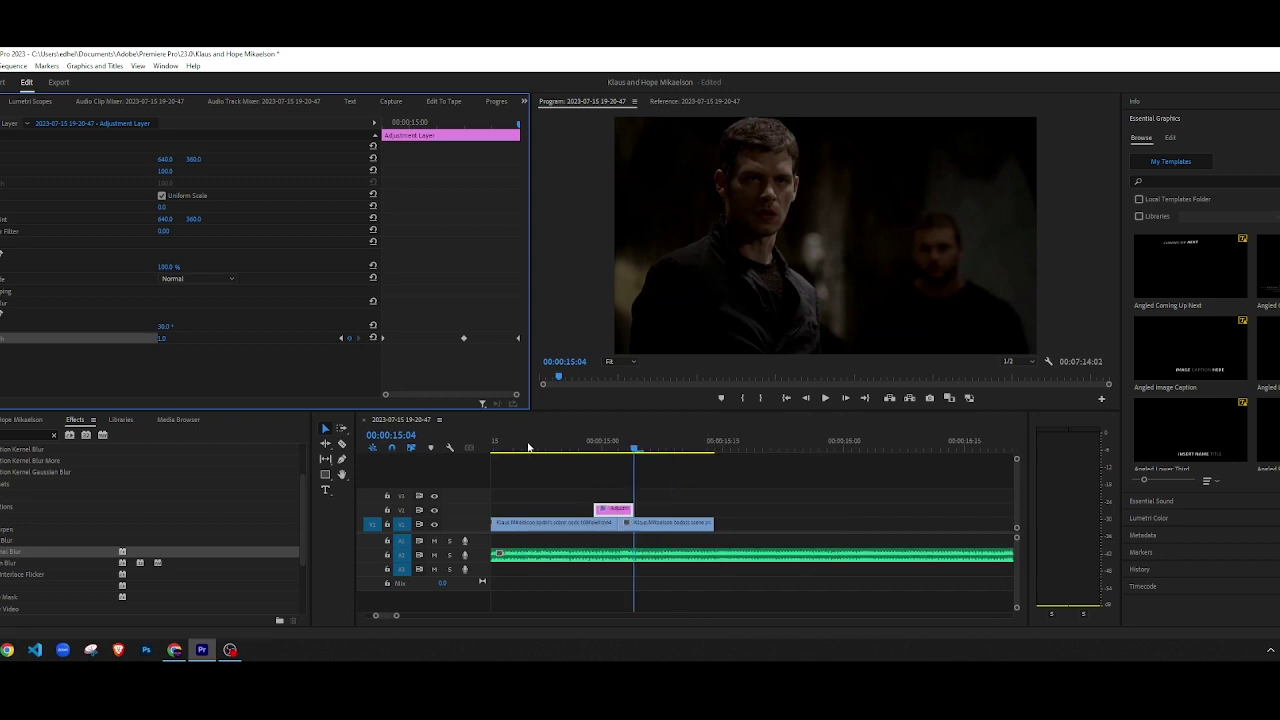
click(523, 446)
click(611, 467)
key(space)
key(space)
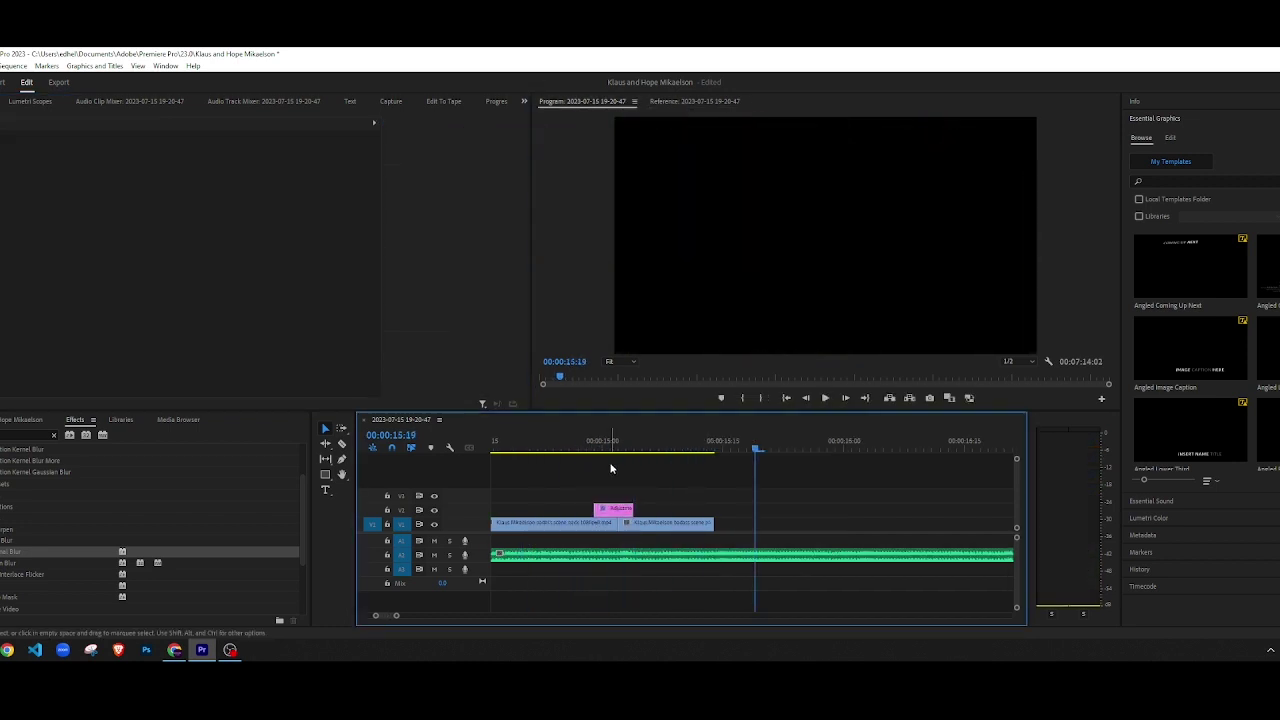
click(545, 455)
key(space)
key(space)
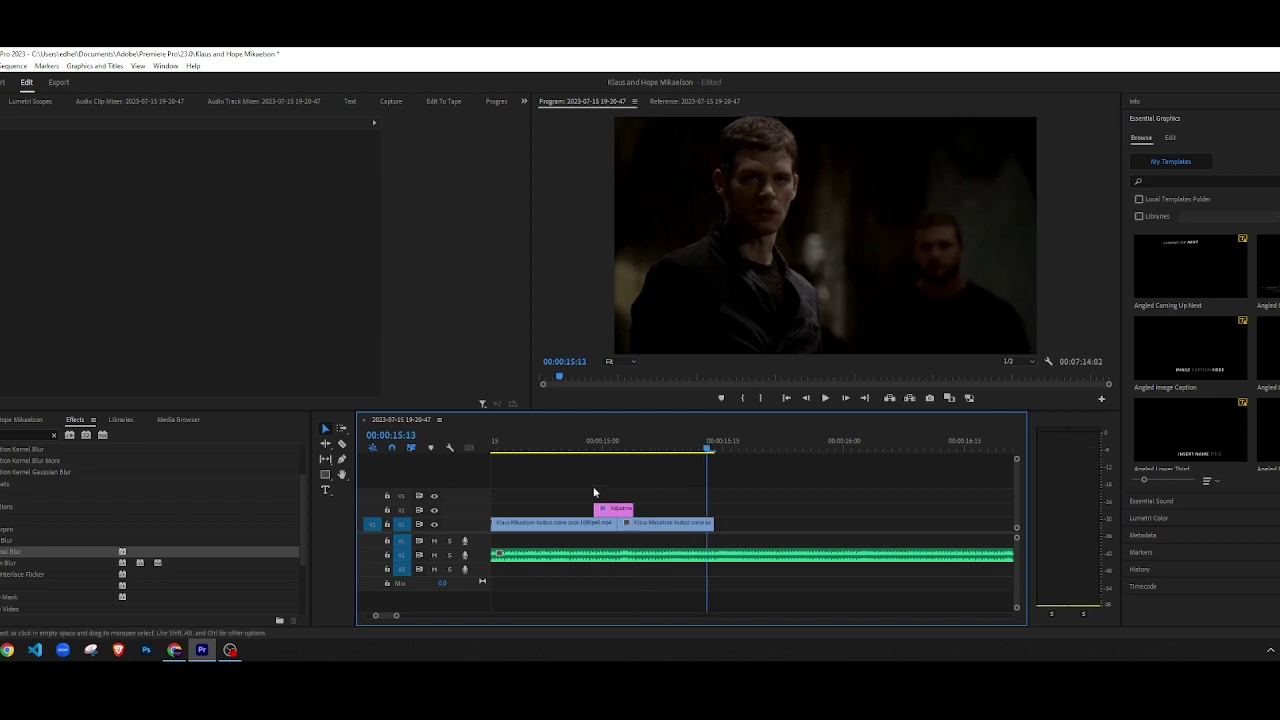
Step: Replay the directional blur transition from just before the join twice more to judge it
click(540, 452)
key(space)
key(space)
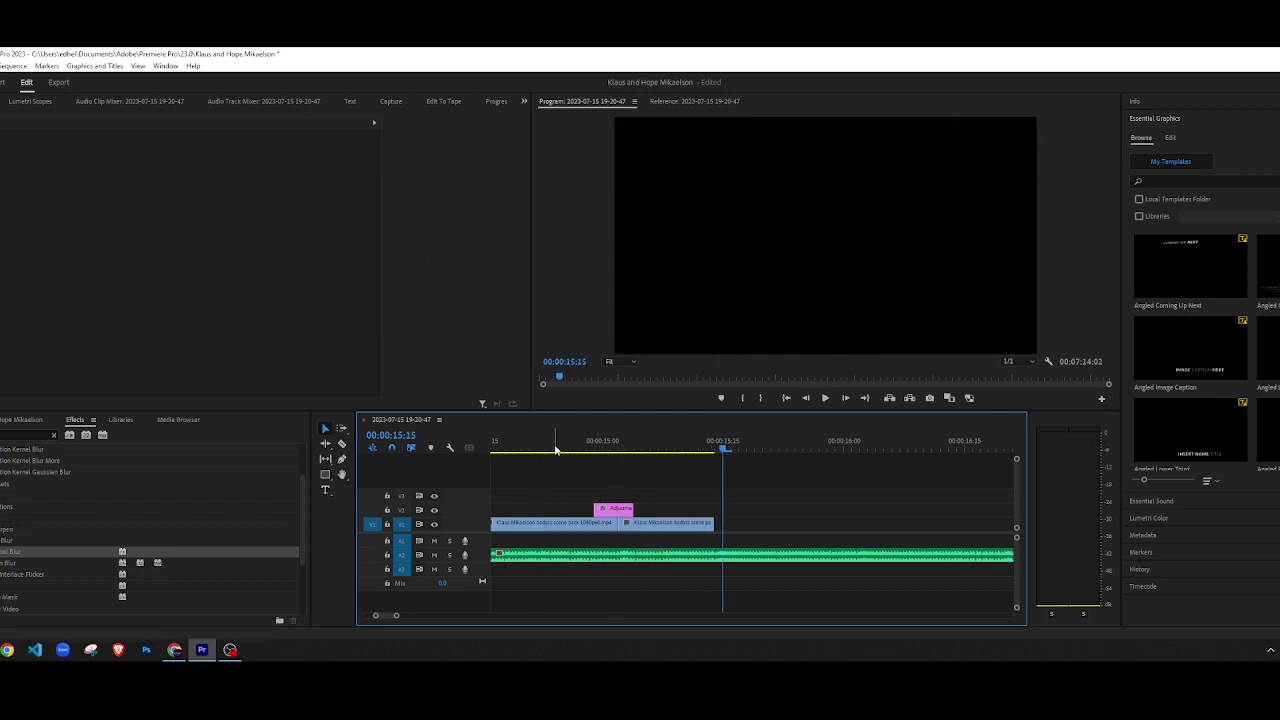
click(555, 450)
key(space)
key(space)
scroll(630, 508, up, 3)
scroll(577, 505, down, 2)
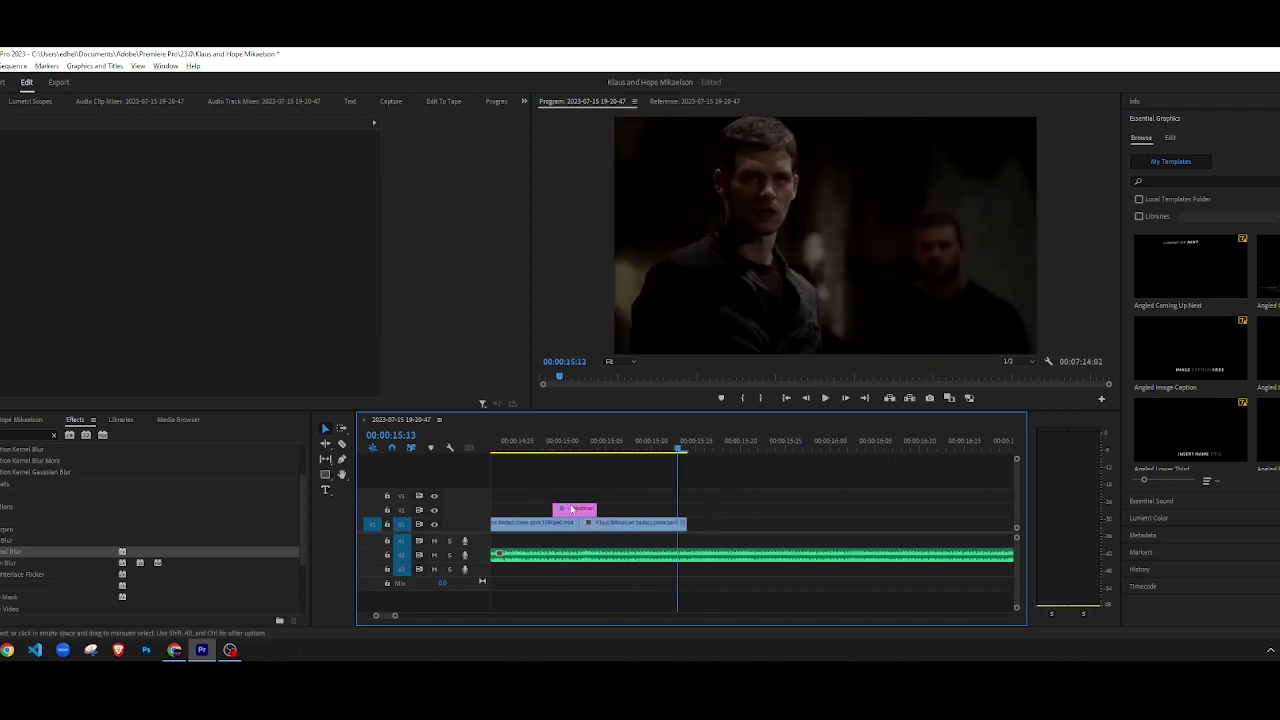
Step: Search the effects for glow, try the effect on the last Klaus clip, and set its first glow value to 100
click(54, 435)
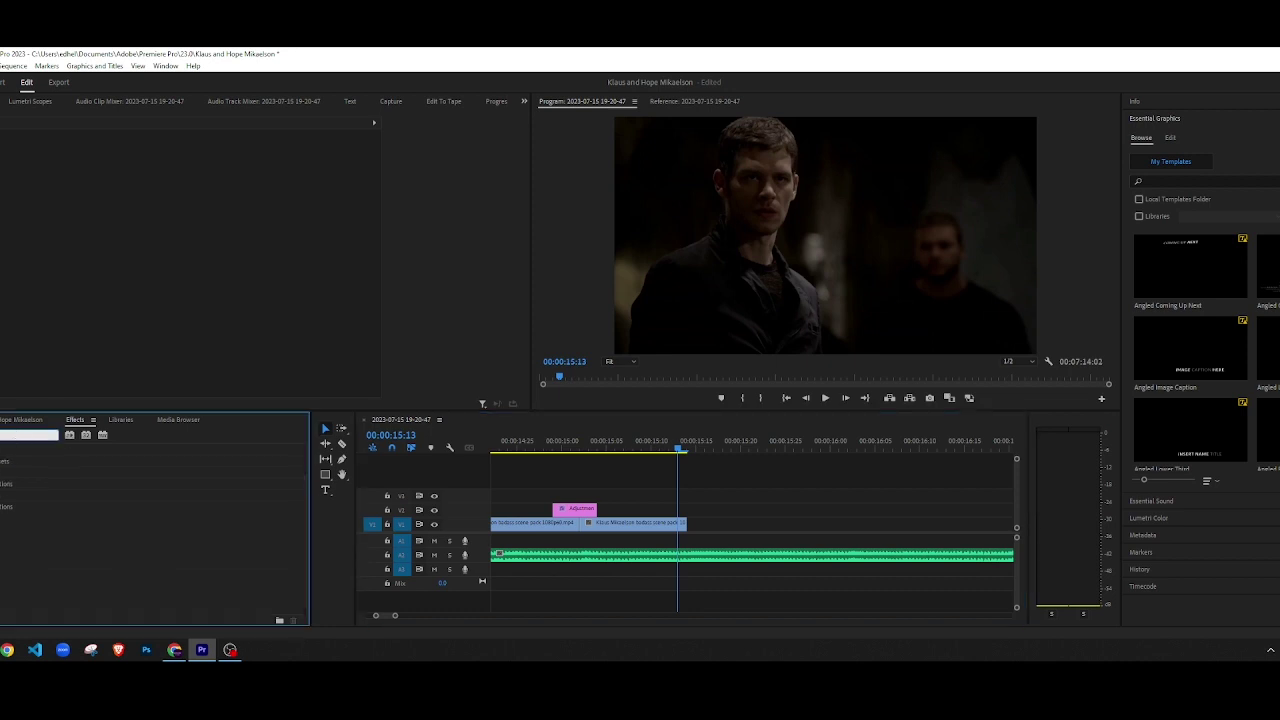
text(glow)
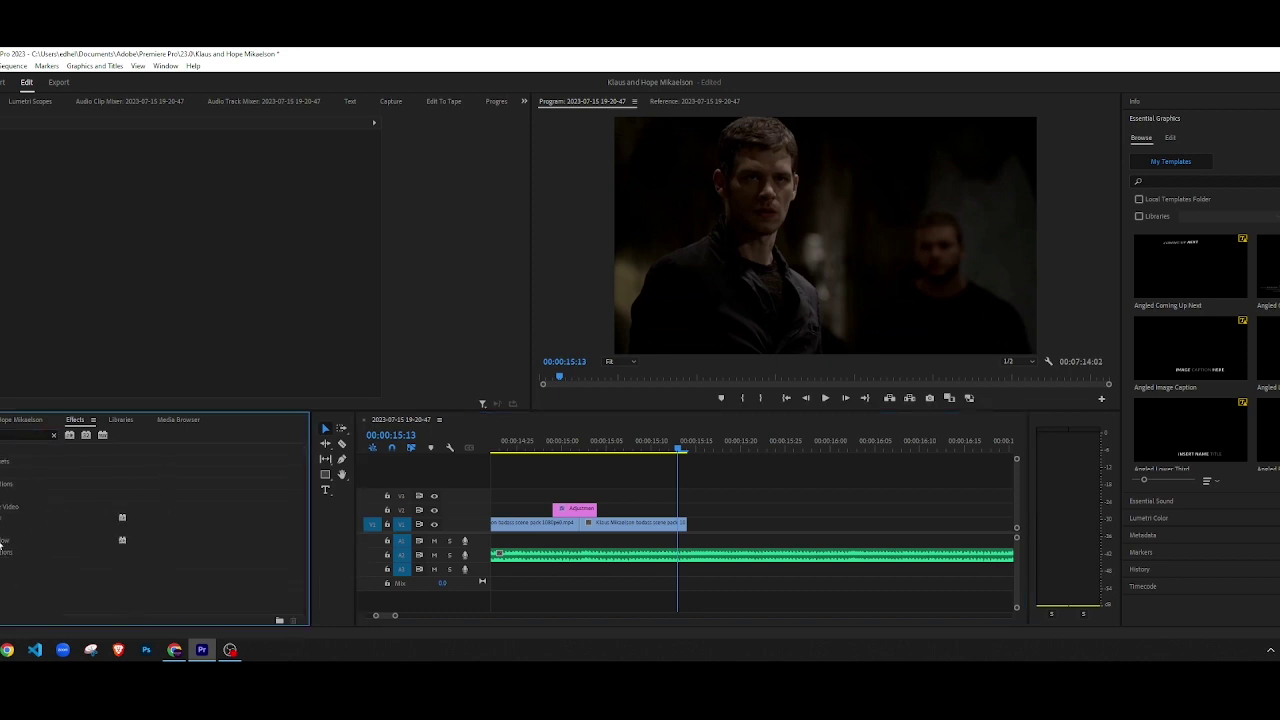
drag(4, 543, 608, 530)
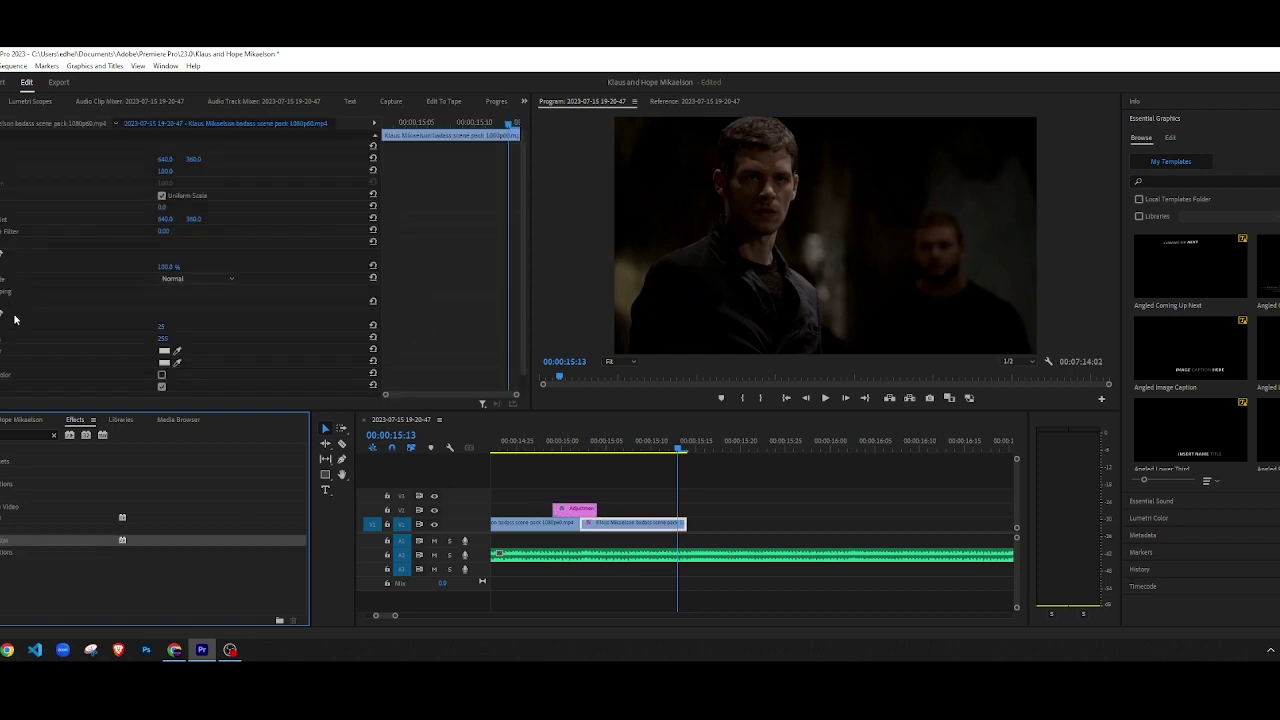
scroll(14, 319, down, 1)
click(170, 306)
text(100)
key(Return)
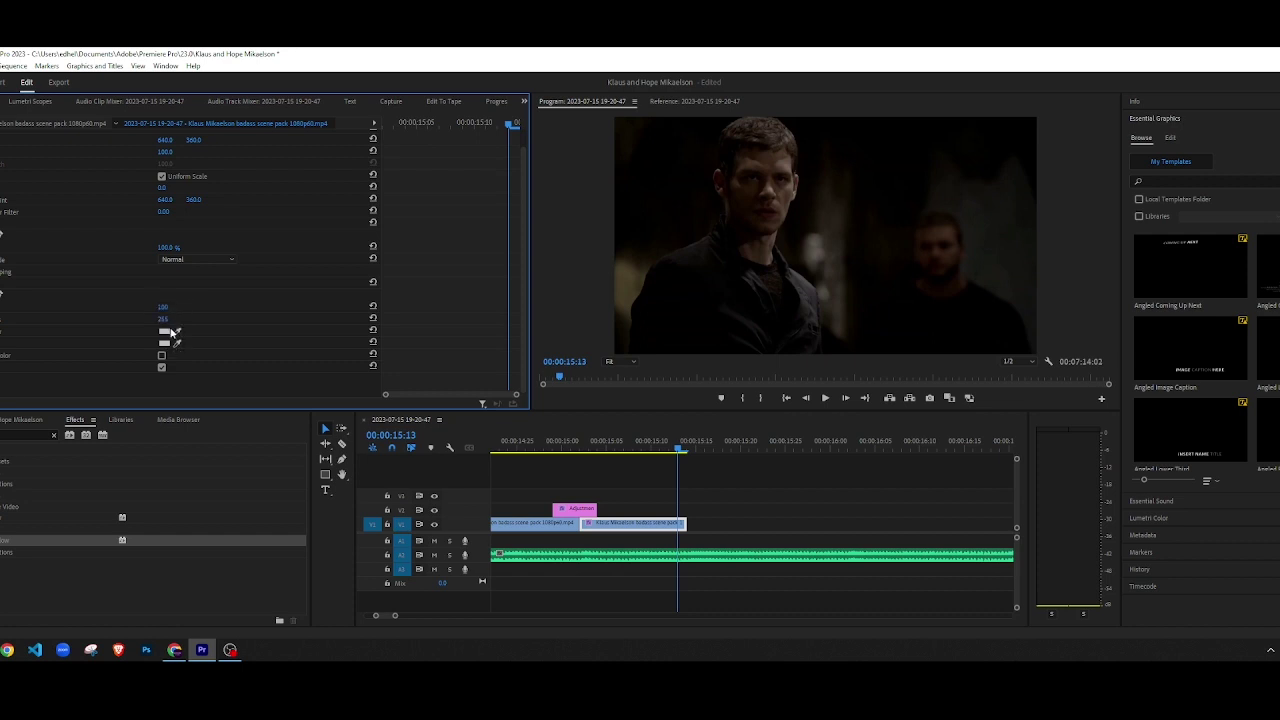
Step: Try white for the glow effect's two colours and turn on its colour option
click(168, 333)
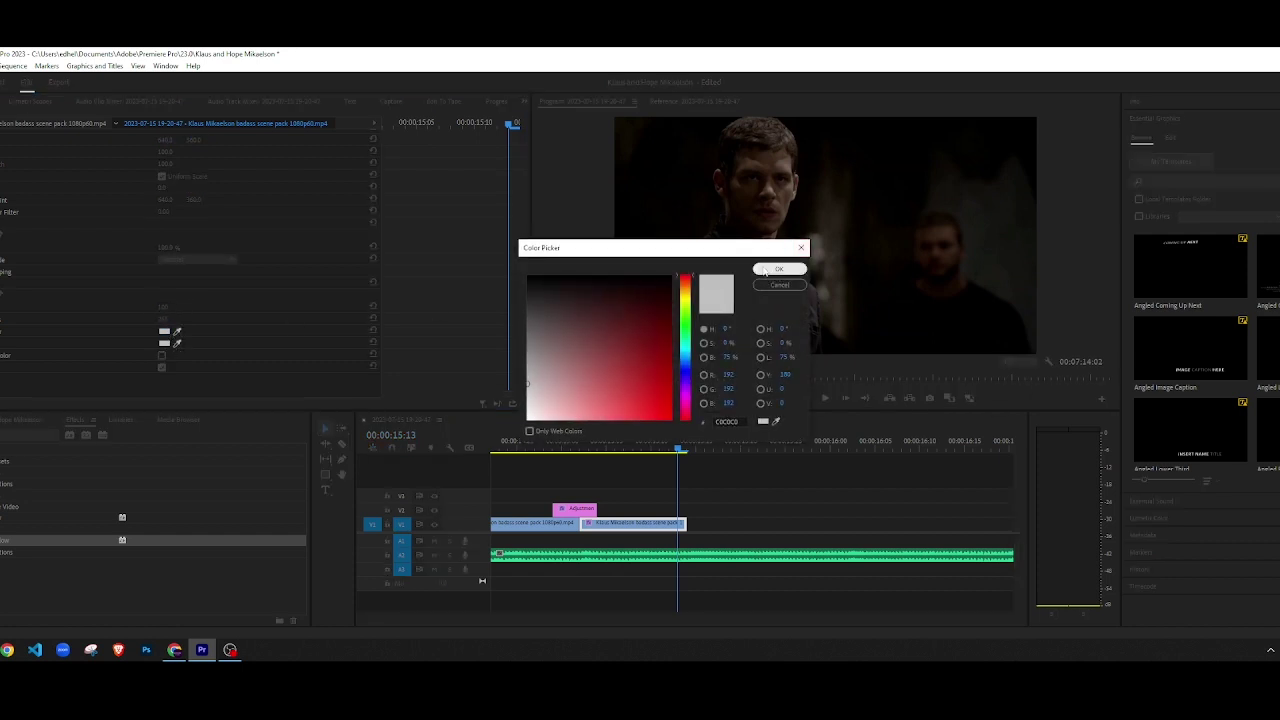
click(776, 421)
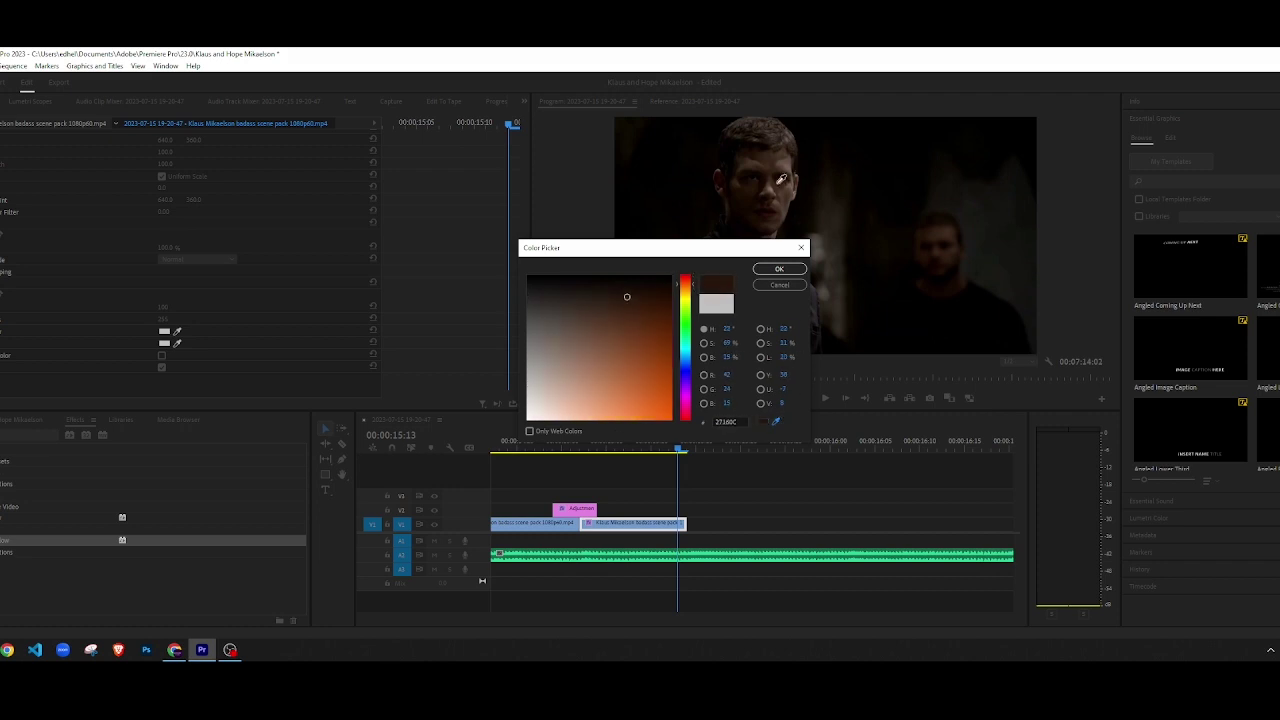
click(790, 196)
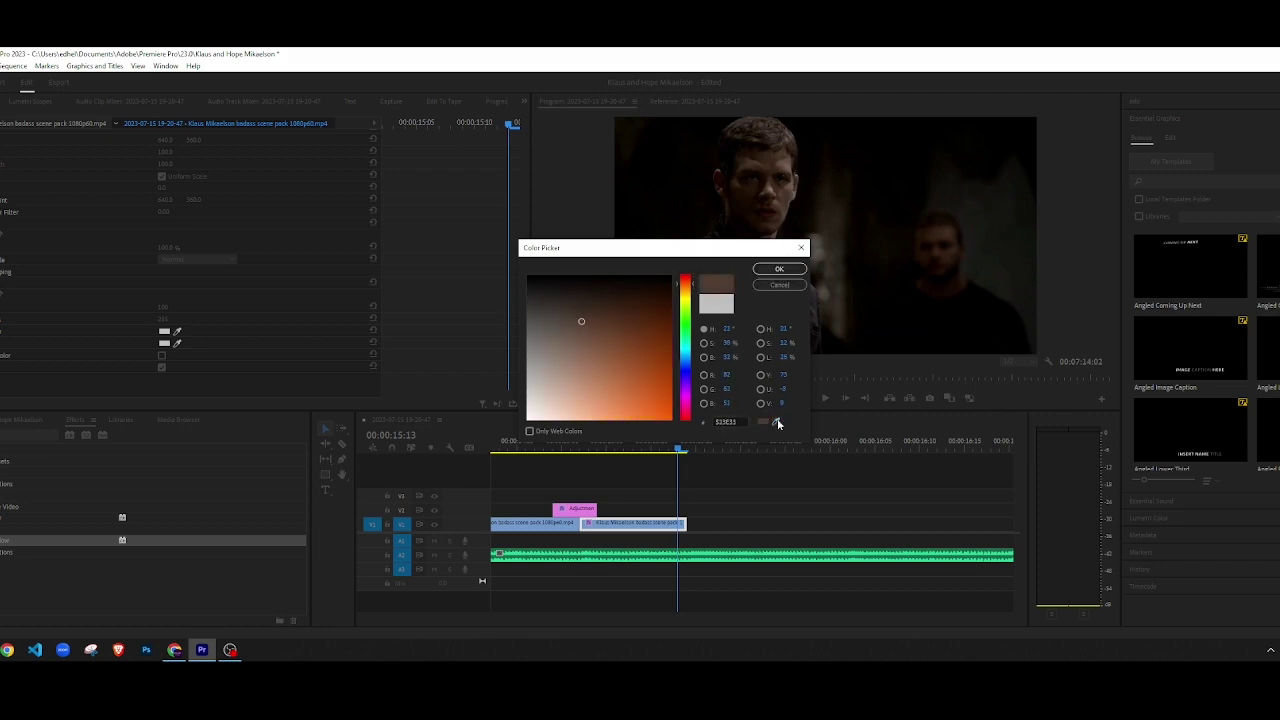
click(779, 269)
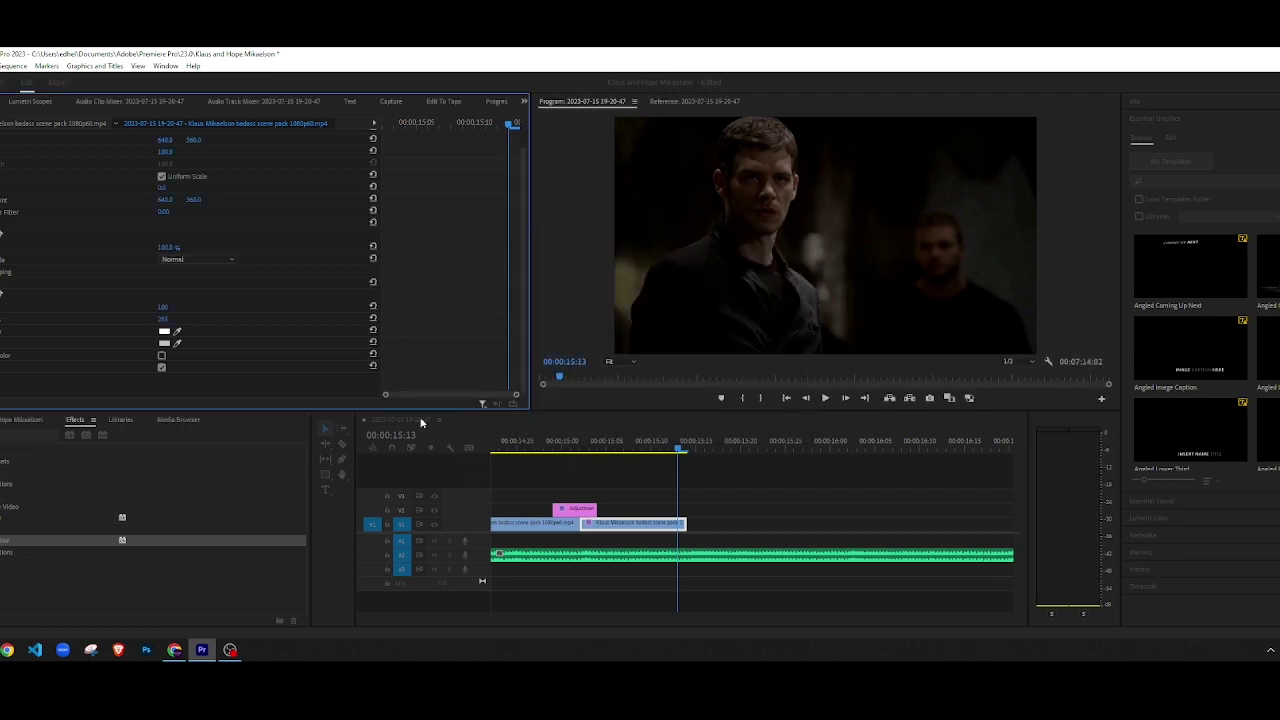
click(164, 344)
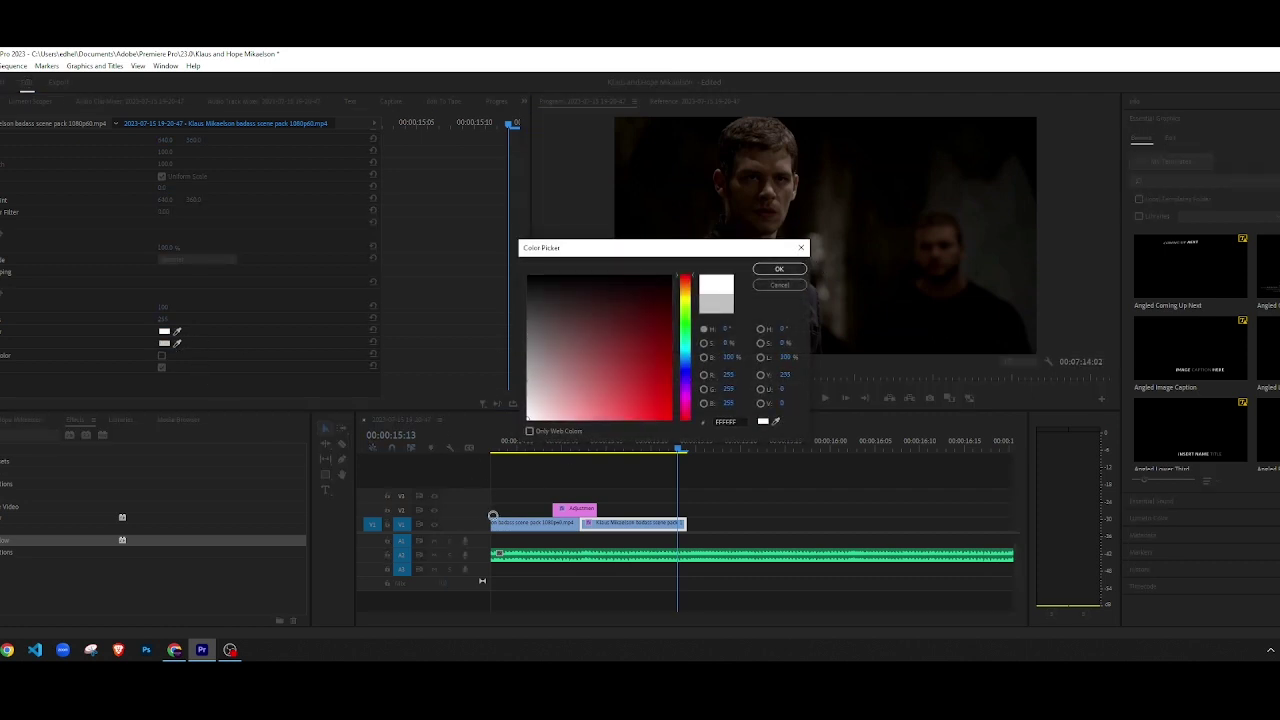
click(779, 269)
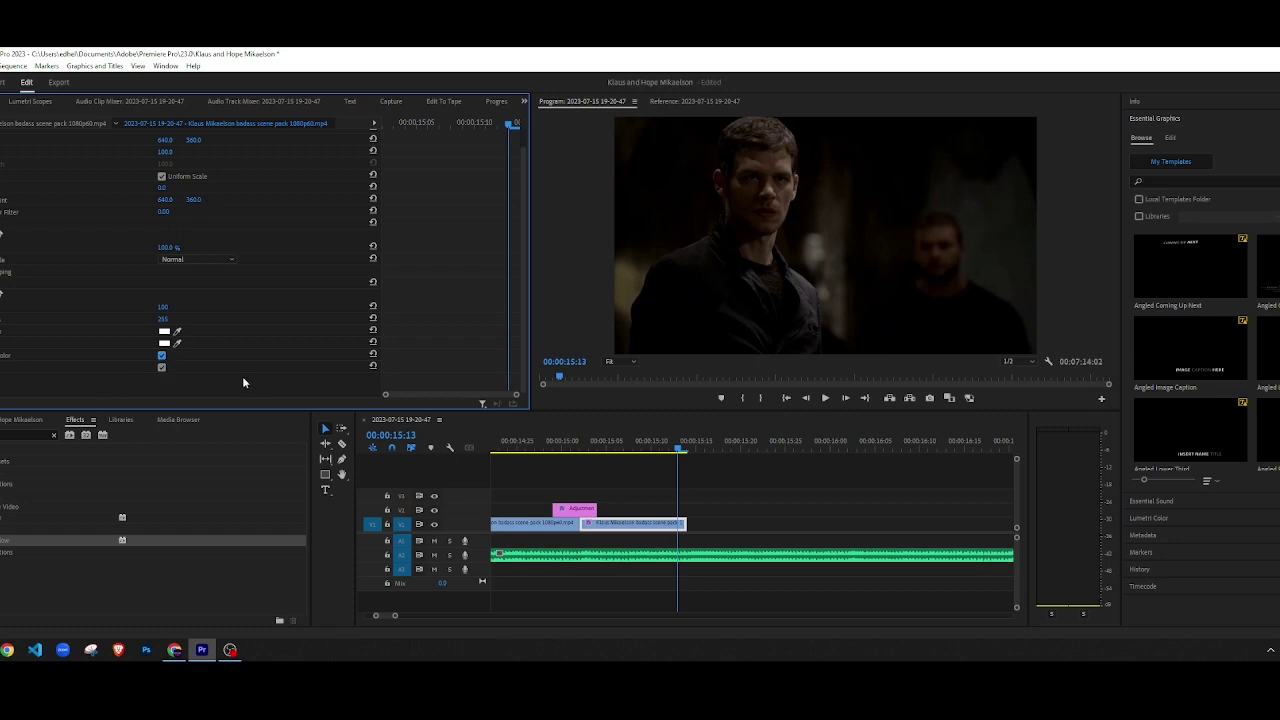
Step: Try the glow effect with its first value at 100 and its second value at 255
click(172, 306)
key(BackSpace)
text(100)
key(Return)
click(172, 318)
text(255)
key(Return)
click(172, 318)
text(100)
key(Return)
click(172, 318)
text(250)
key(Return)
scroll(179, 316, up, 1)
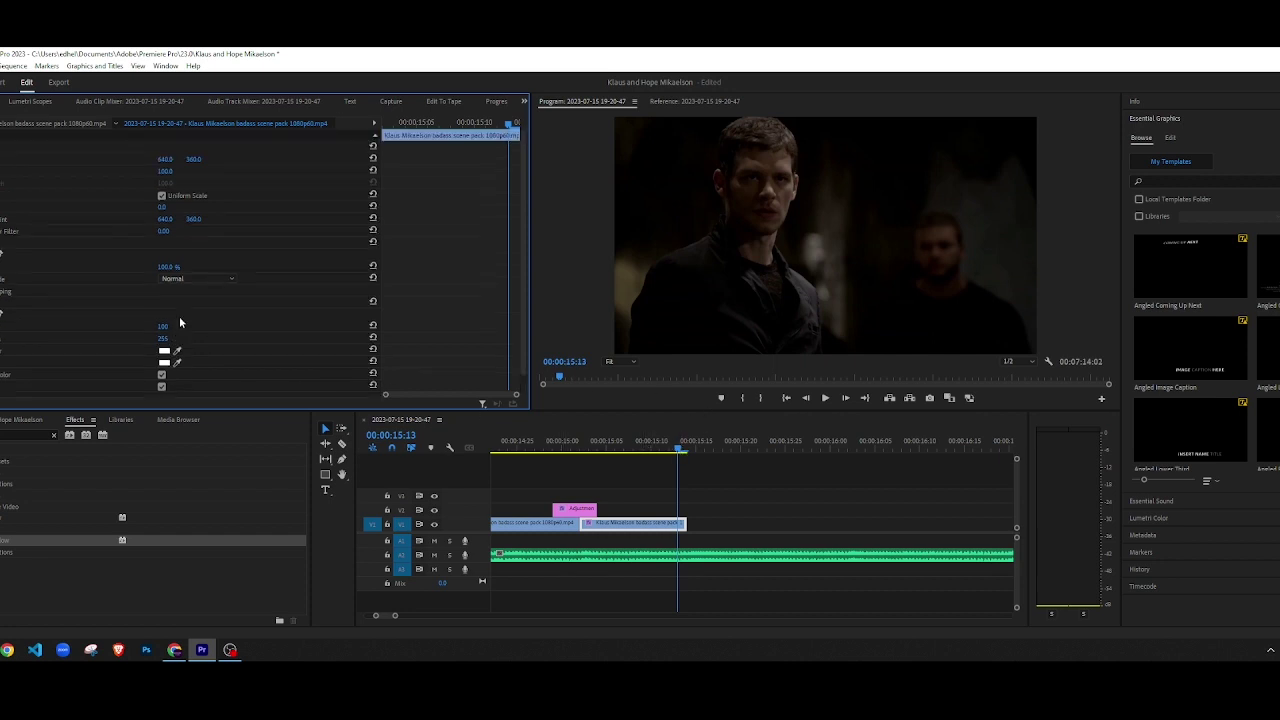
Step: Remove the glow effect from the last Klaus clip and deselect the clip
click(22, 311)
key(Delete)
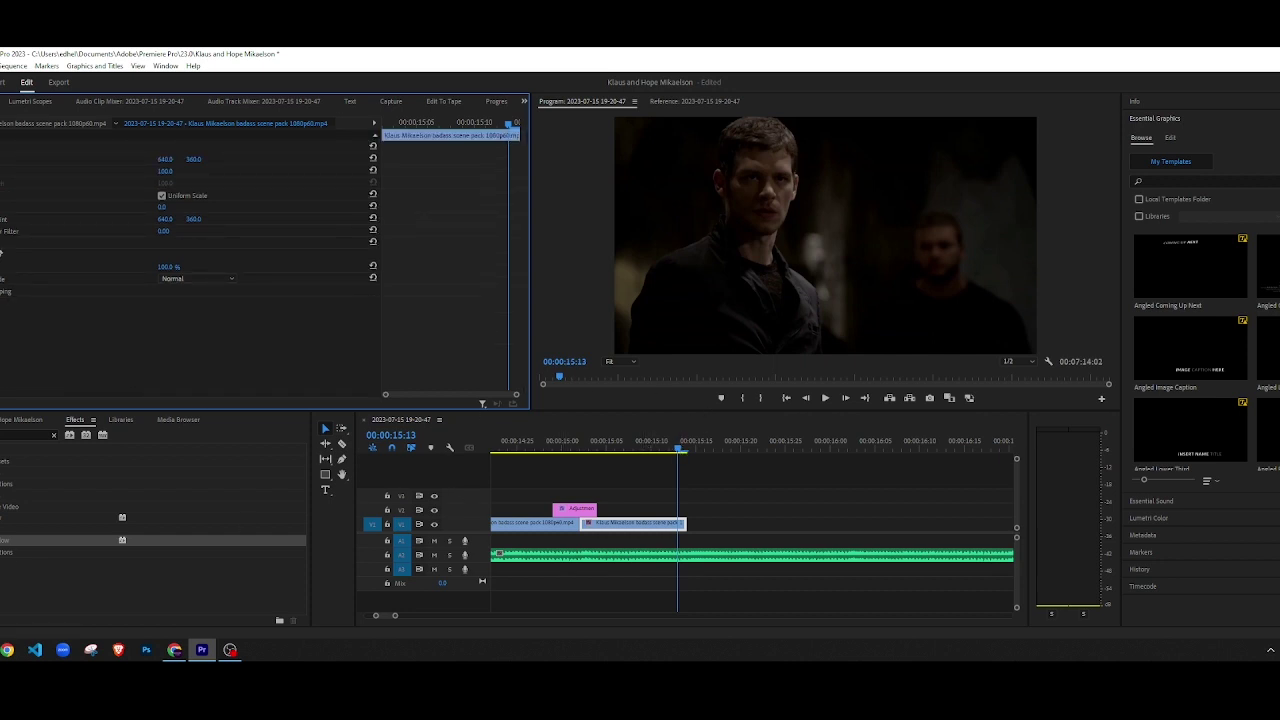
click(798, 480)
Step: Play the last section from before the wipe through the blur transition several times to check the timing
scroll(620, 517, down, 4)
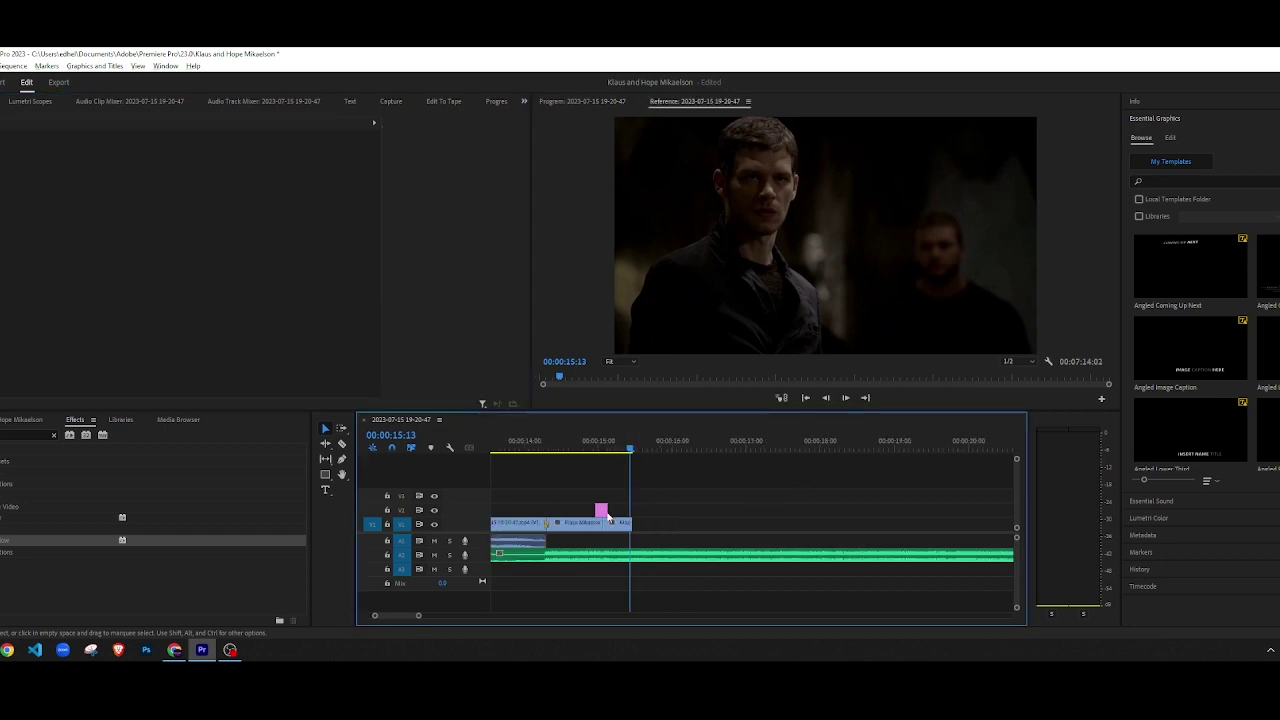
scroll(604, 518, up, 3)
scroll(604, 518, down, 3)
click(570, 449)
key(space)
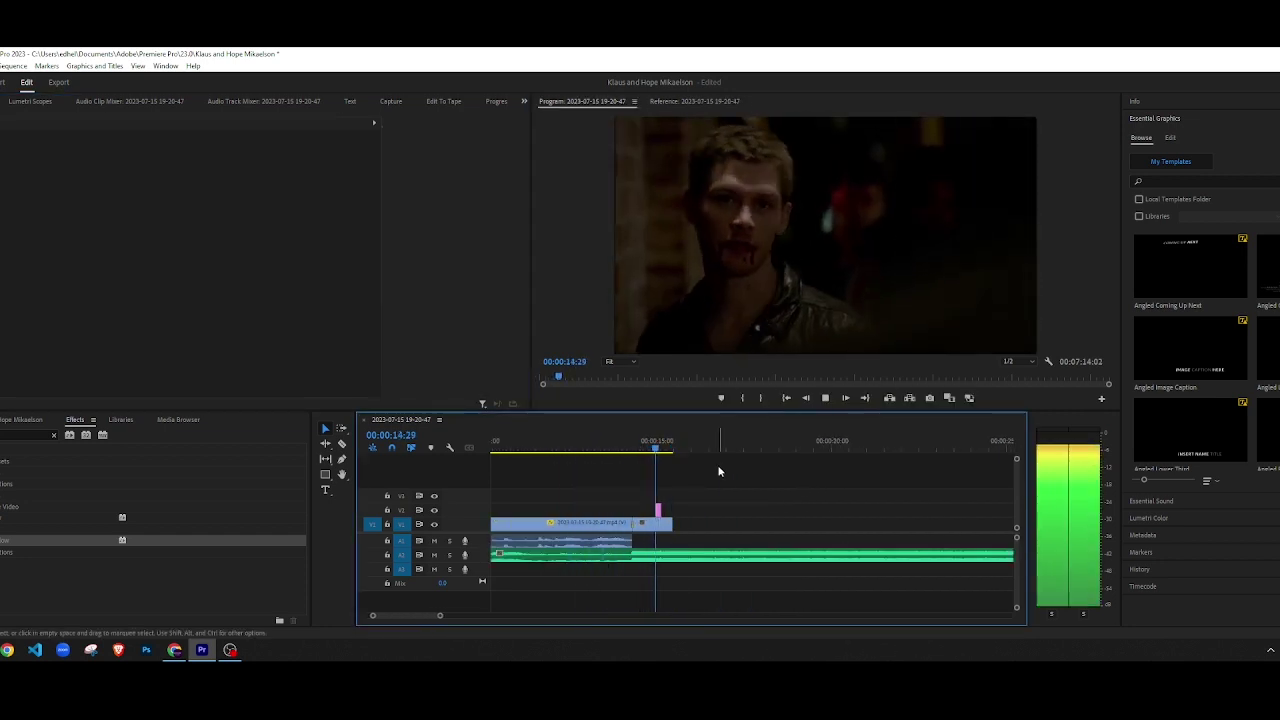
click(614, 448)
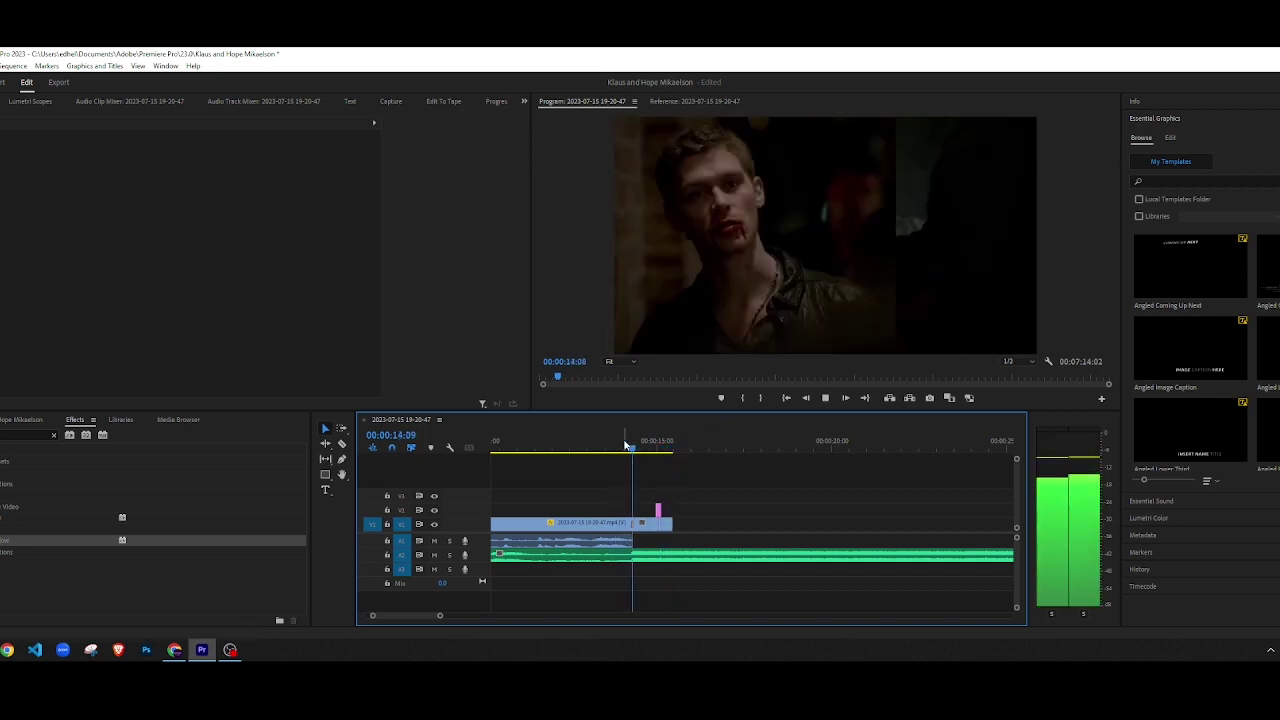
key(space)
scroll(678, 514, up, 3)
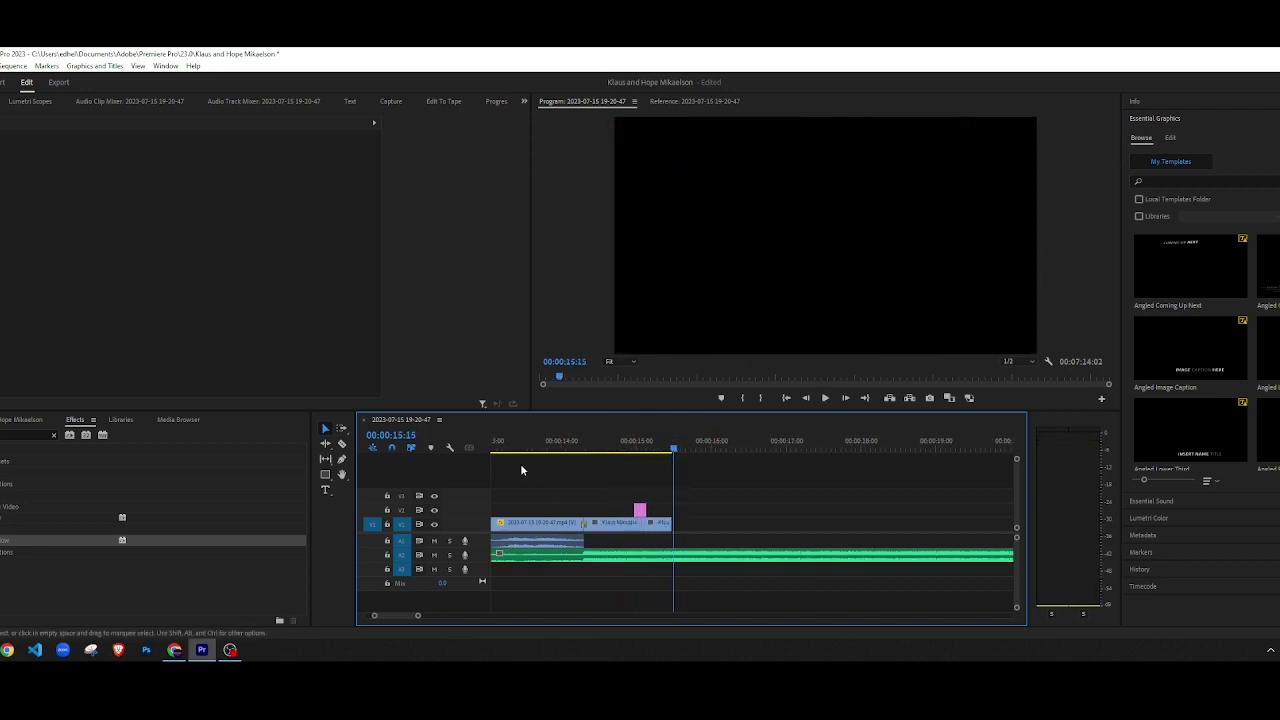
click(537, 452)
key(space)
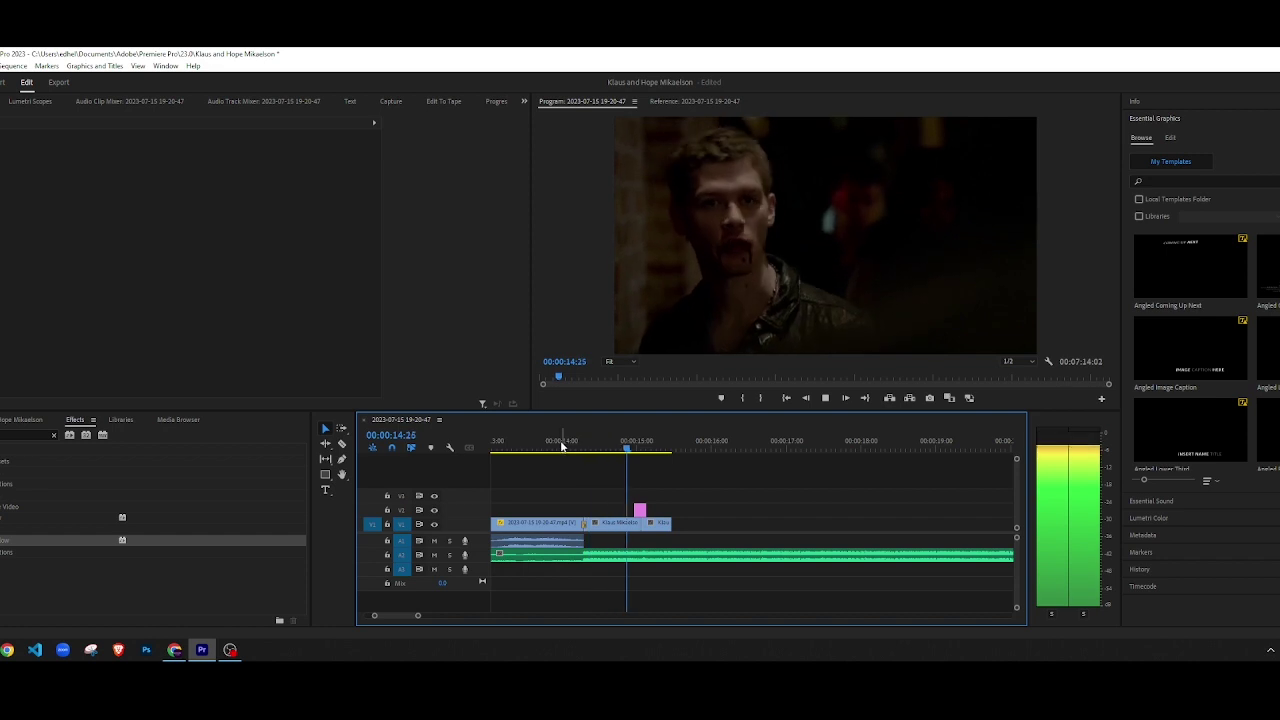
click(558, 442)
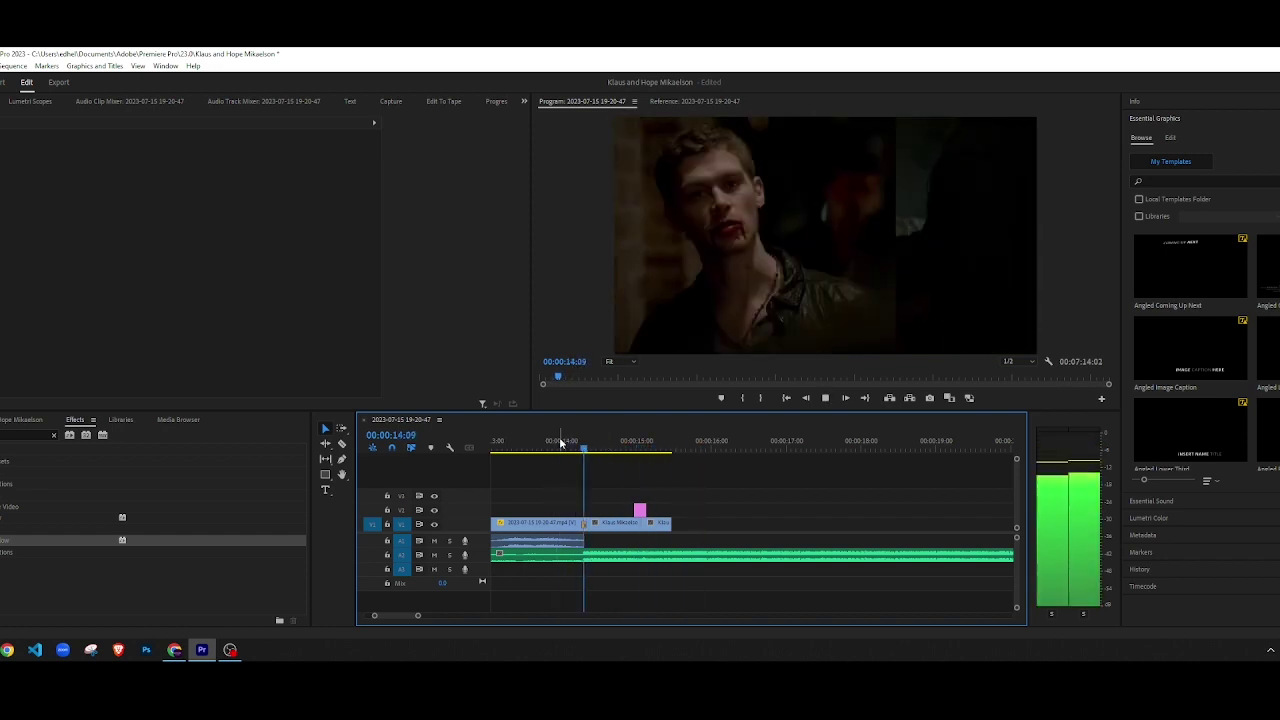
key(space)
Step: Inspect the wipe transition at 00:00:14:09 and play the section through to the end of the last clip
drag(566, 440, 586, 438)
scroll(605, 502, up, 5)
scroll(526, 522, up, 5)
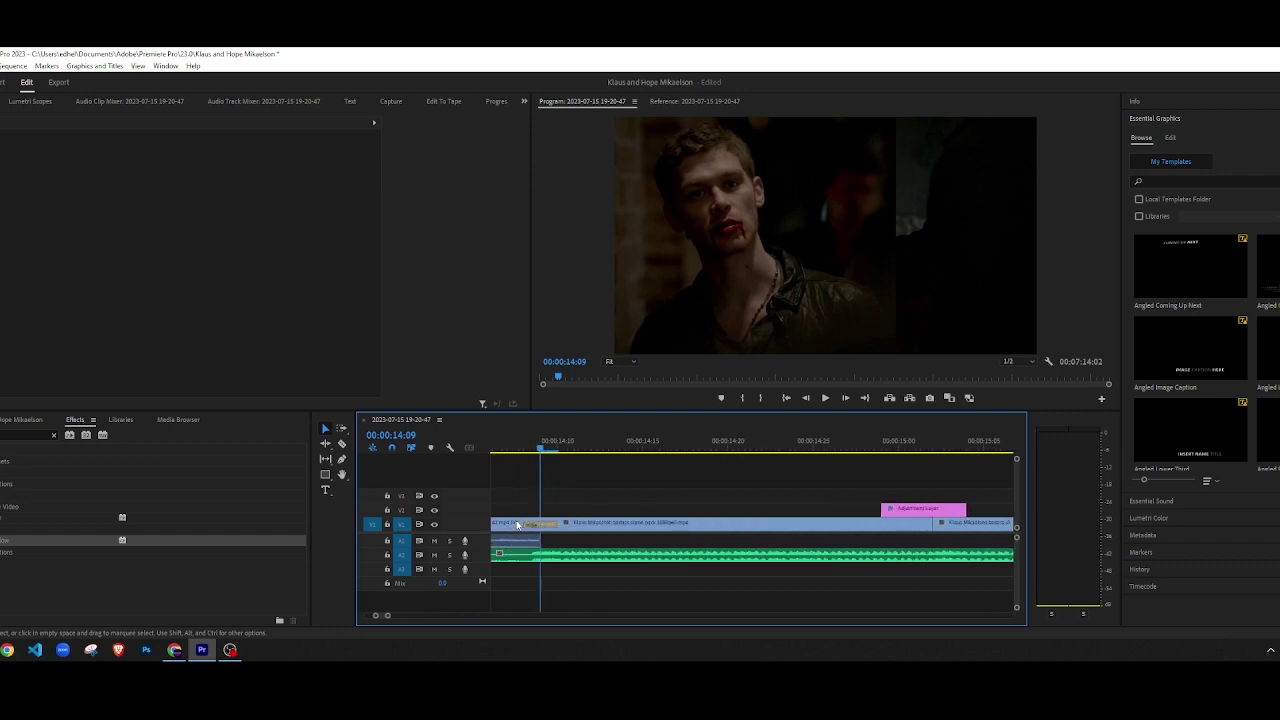
click(585, 524)
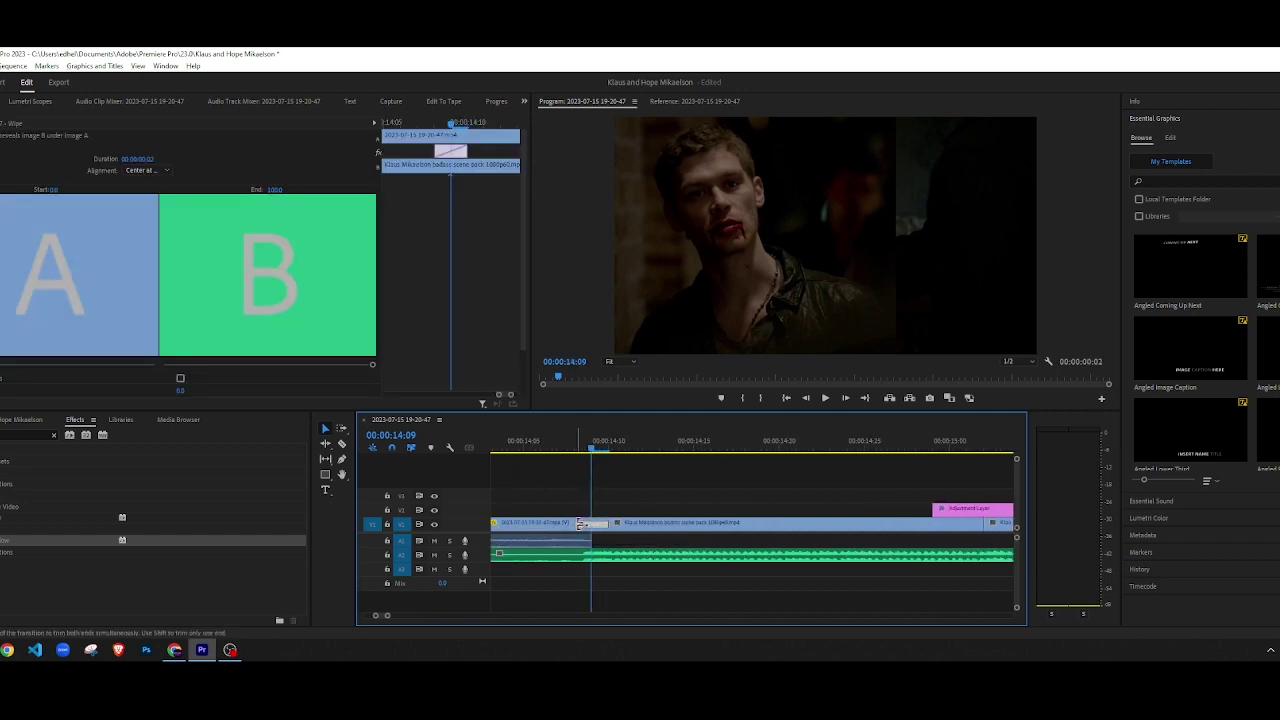
key(minus)
scroll(557, 524, down, 4)
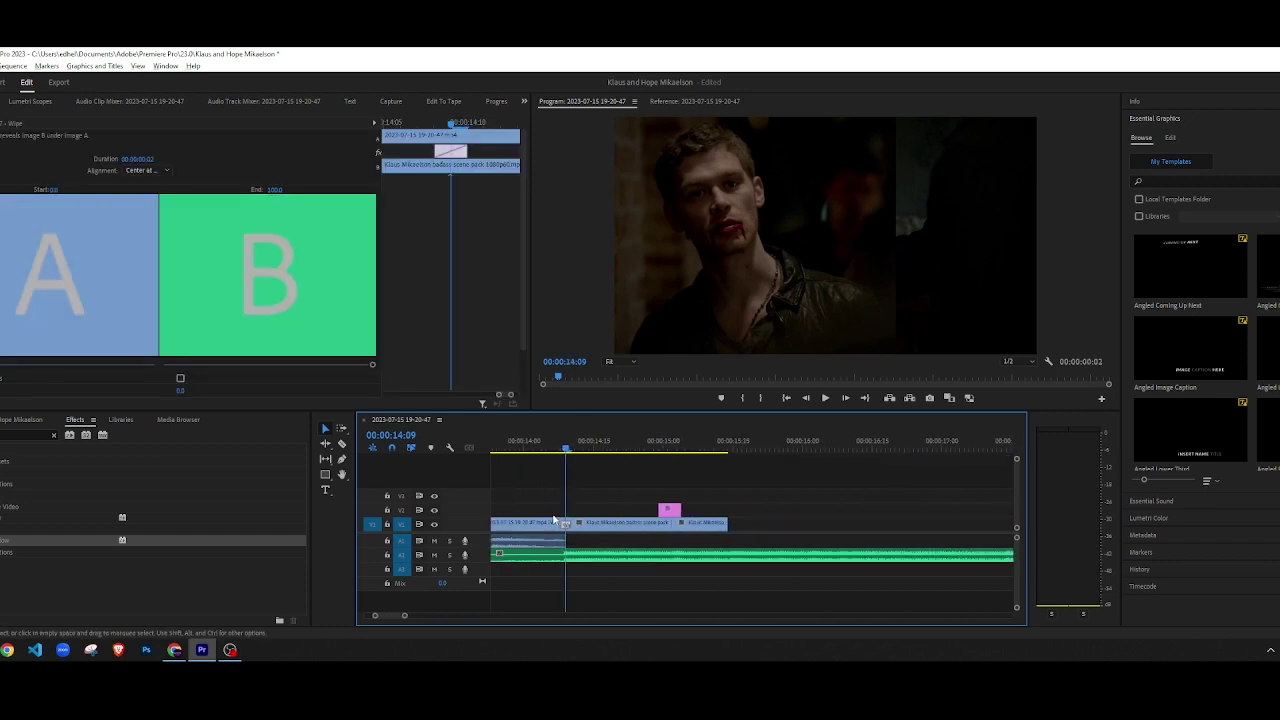
click(531, 447)
key(space)
click(625, 467)
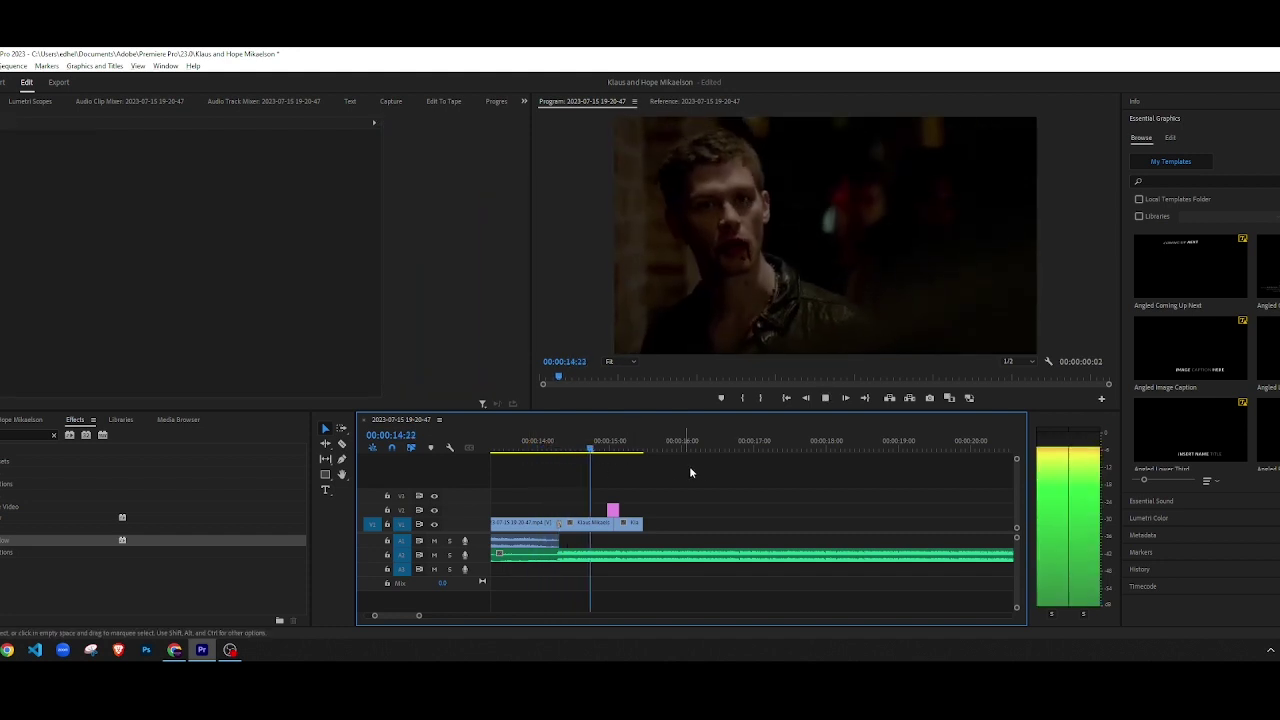
key(space)
Step: Duplicate the blur adjustment layer and place the copy over the end of the last Klaus clip
scroll(655, 540, up, 4)
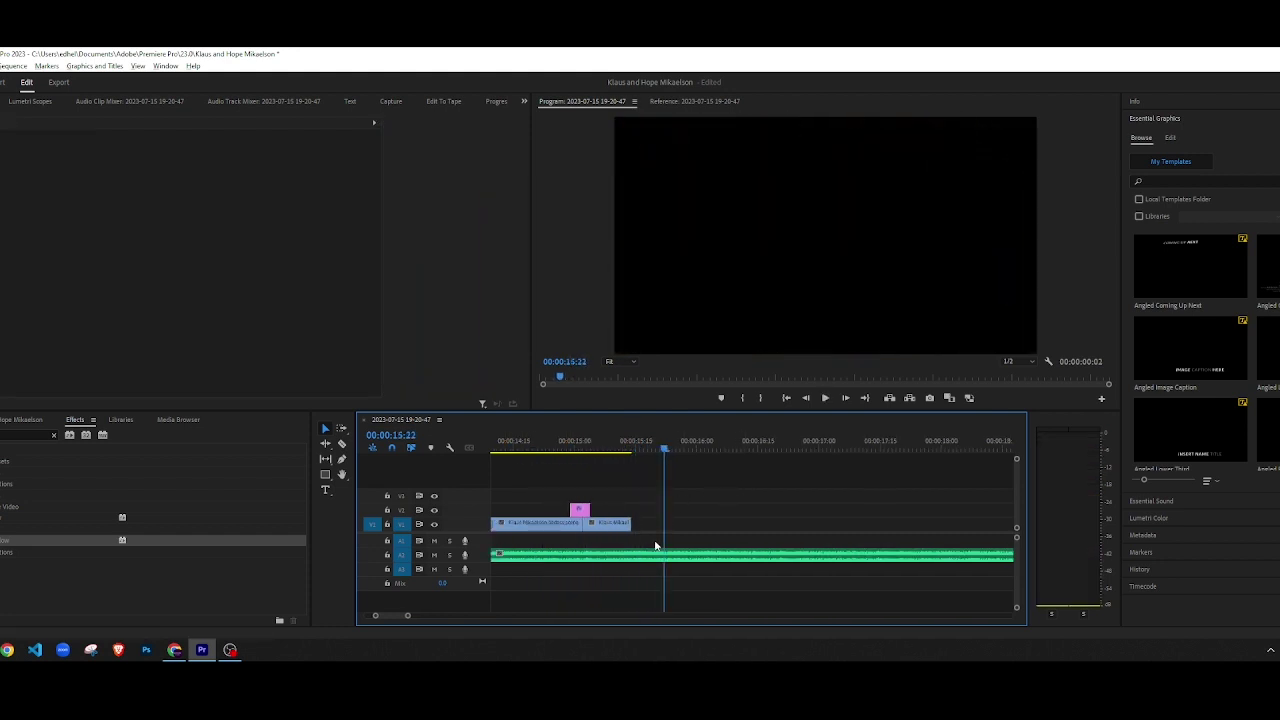
scroll(600, 528, up, 1)
drag(520, 510, 682, 516)
scroll(655, 530, down, 4)
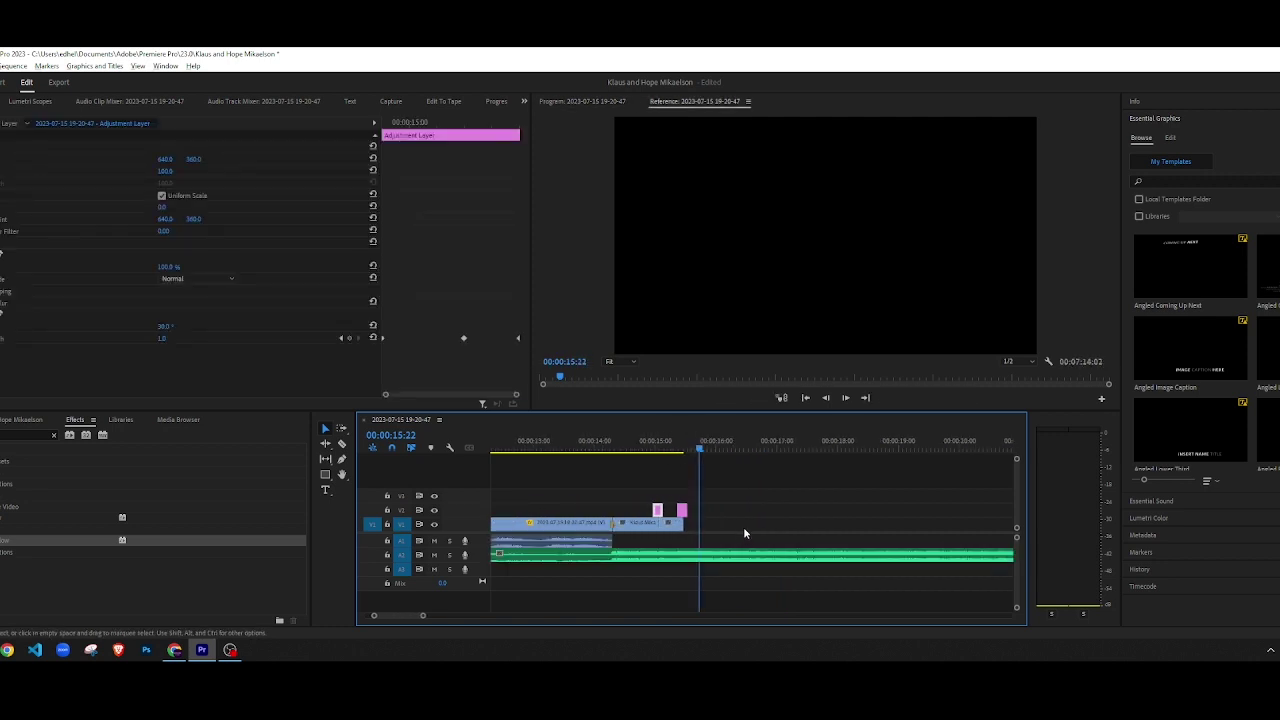
Step: Split the third Klaus scene-pack clip at 00:01:36:06 and 00:01:37:07 and cut the short shot between them out
scroll(747, 523, down, 2)
click(788, 518)
key(minus)
key(minus)
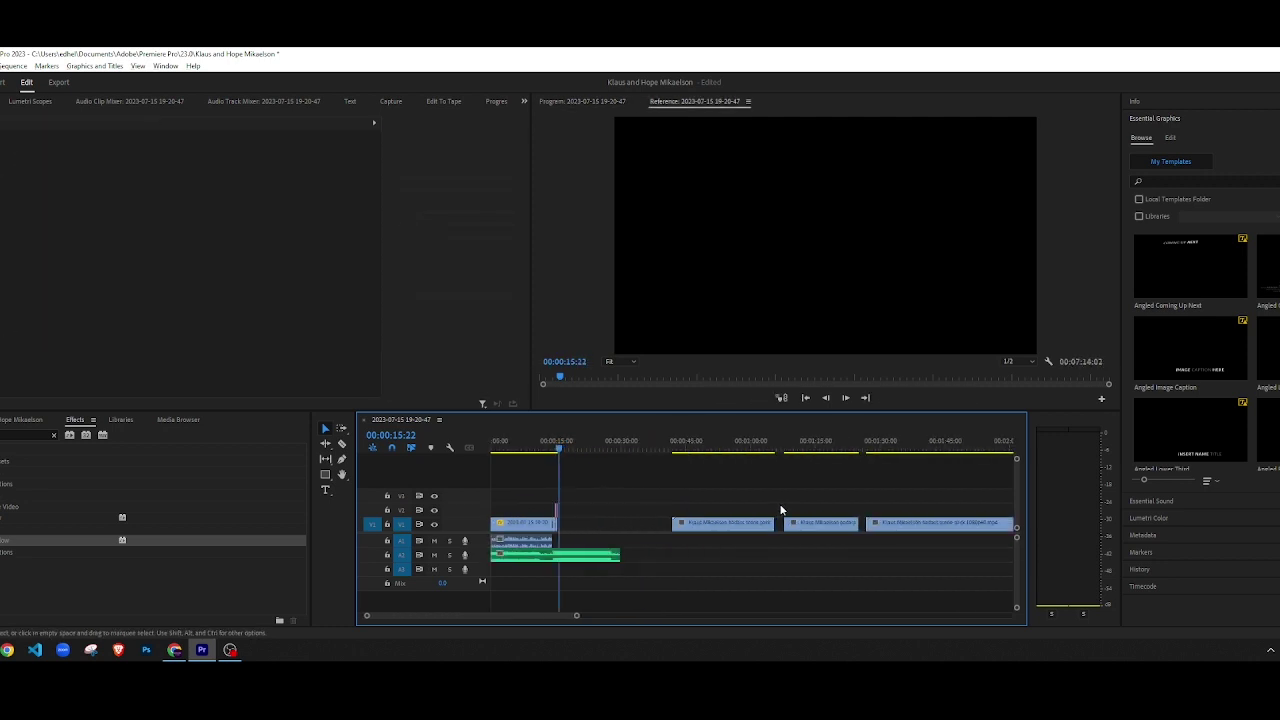
drag(903, 450, 907, 451)
key(c)
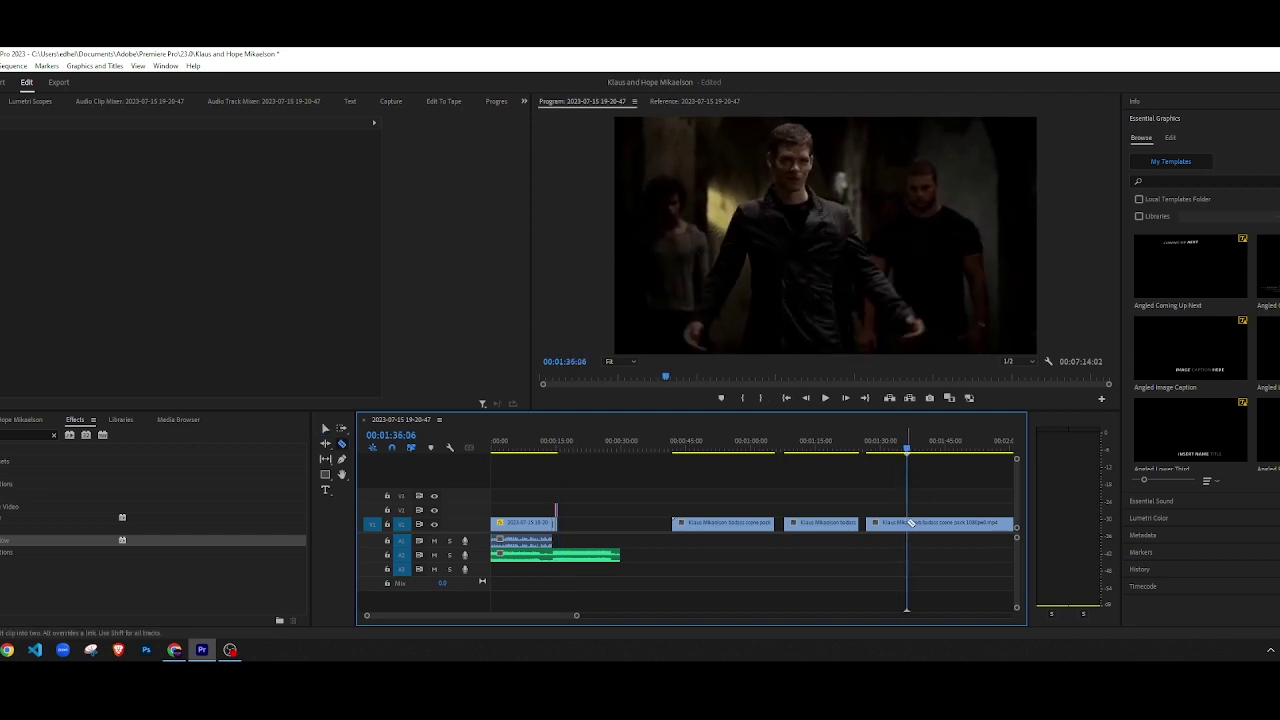
click(910, 522)
key(space)
key(space)
key(v)
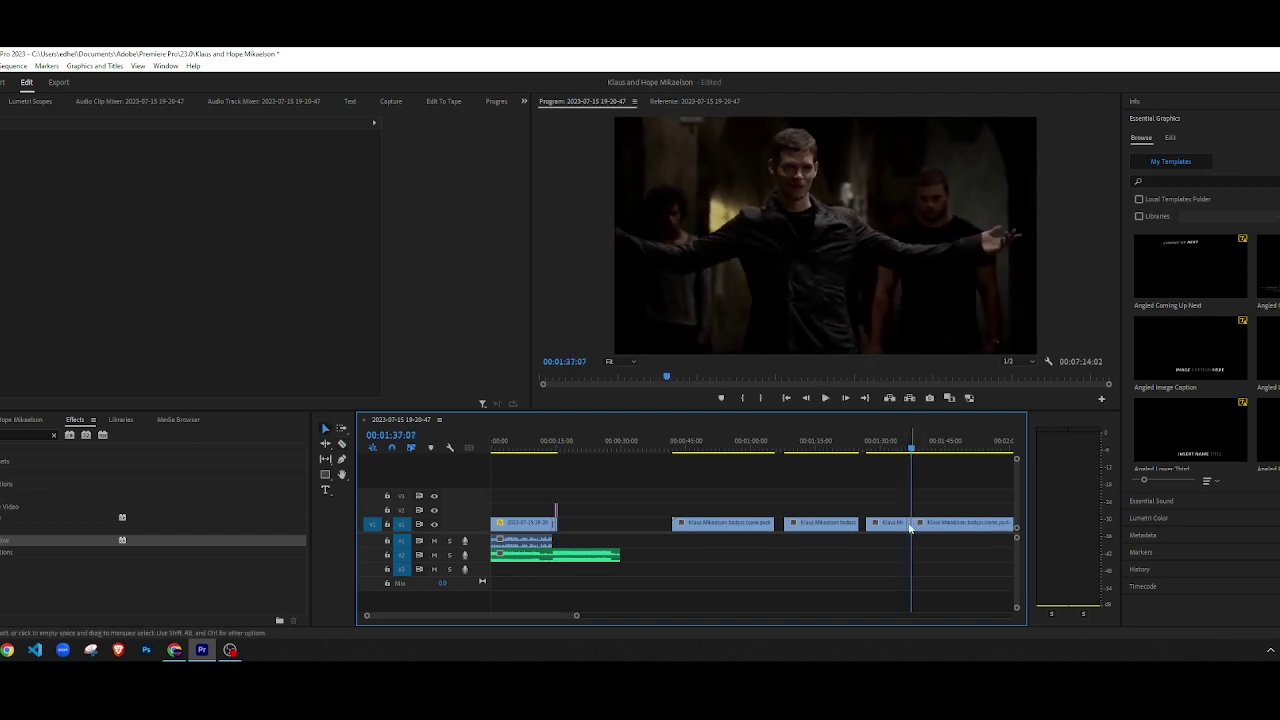
click(909, 526)
key(Delete)
Step: Paste the cut shot directly after the last clip of the edit
key(Up)
key(Up)
key(Up)
key(Up)
key(Up)
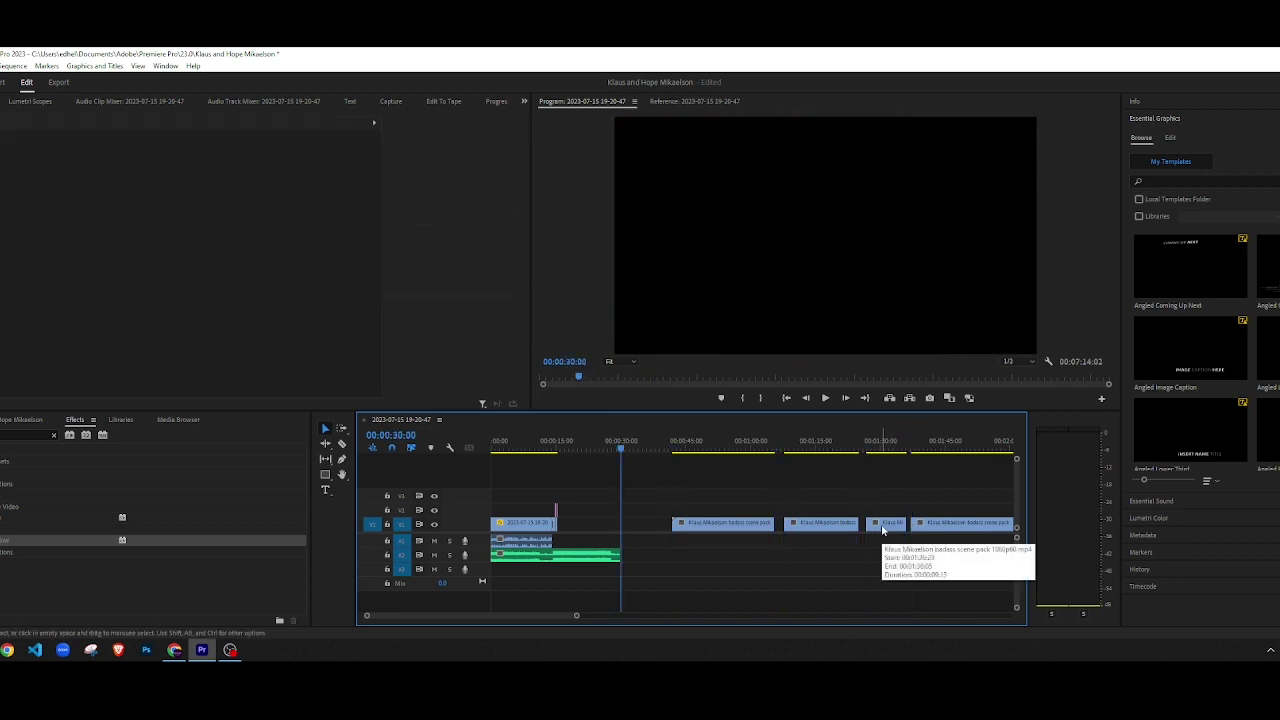
key(Up)
key(ctrl+v)
scroll(546, 527, up, 9)
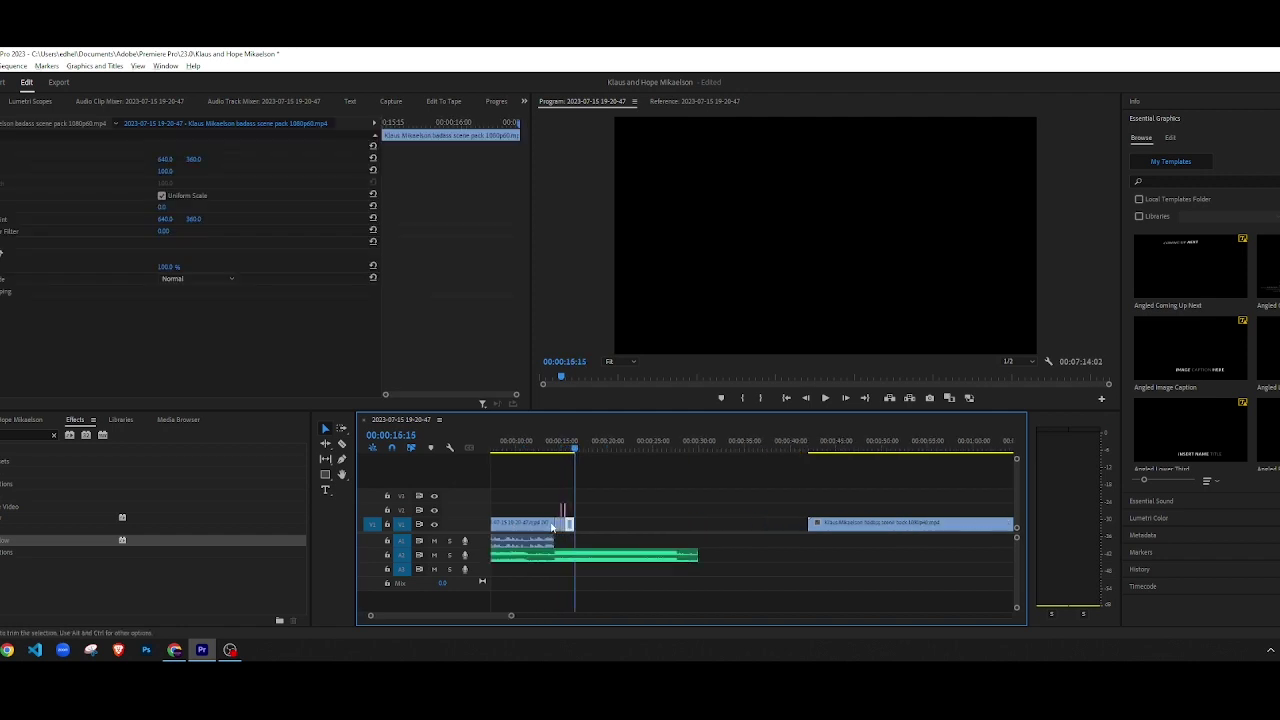
Step: Check that the copied adjustment layer spans the new join by previewing the blurred frame at 00:00:15:14
scroll(521, 529, up, 5)
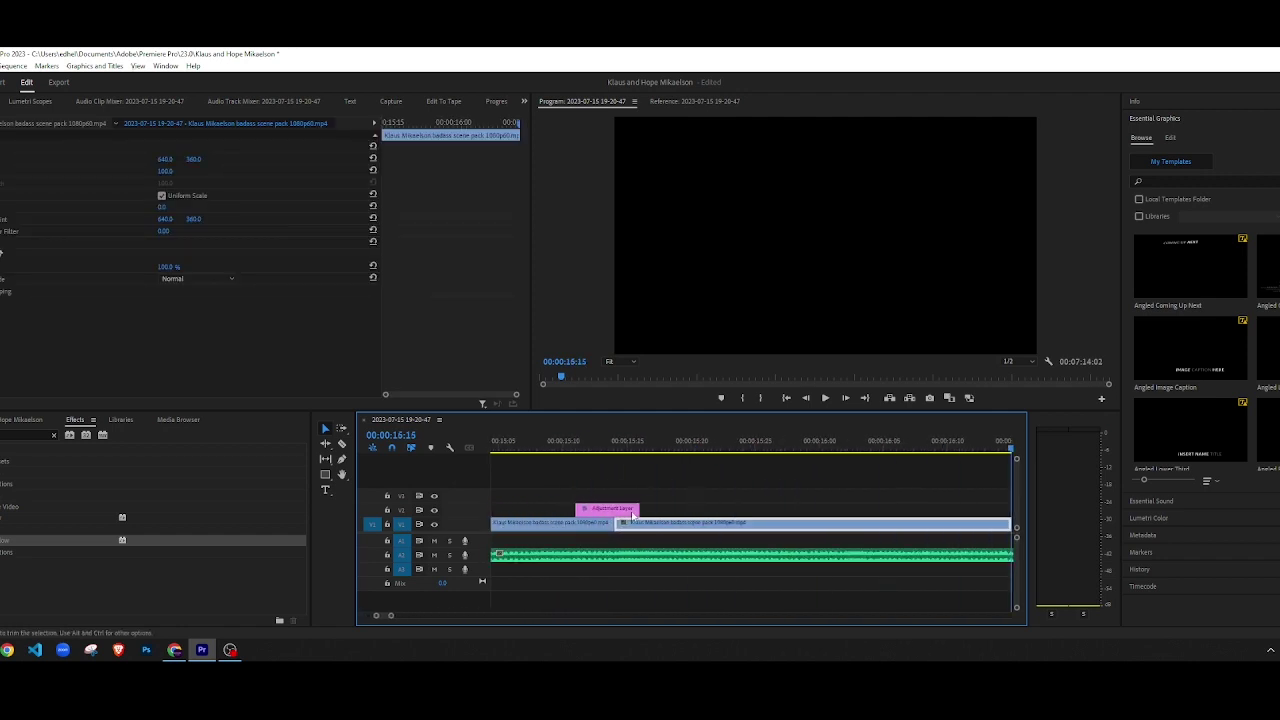
mouse_move(610, 512)
mouse_down()
mouse_move(624, 512)
mouse_move(604, 514)
mouse_up()
scroll(566, 520, up, 3)
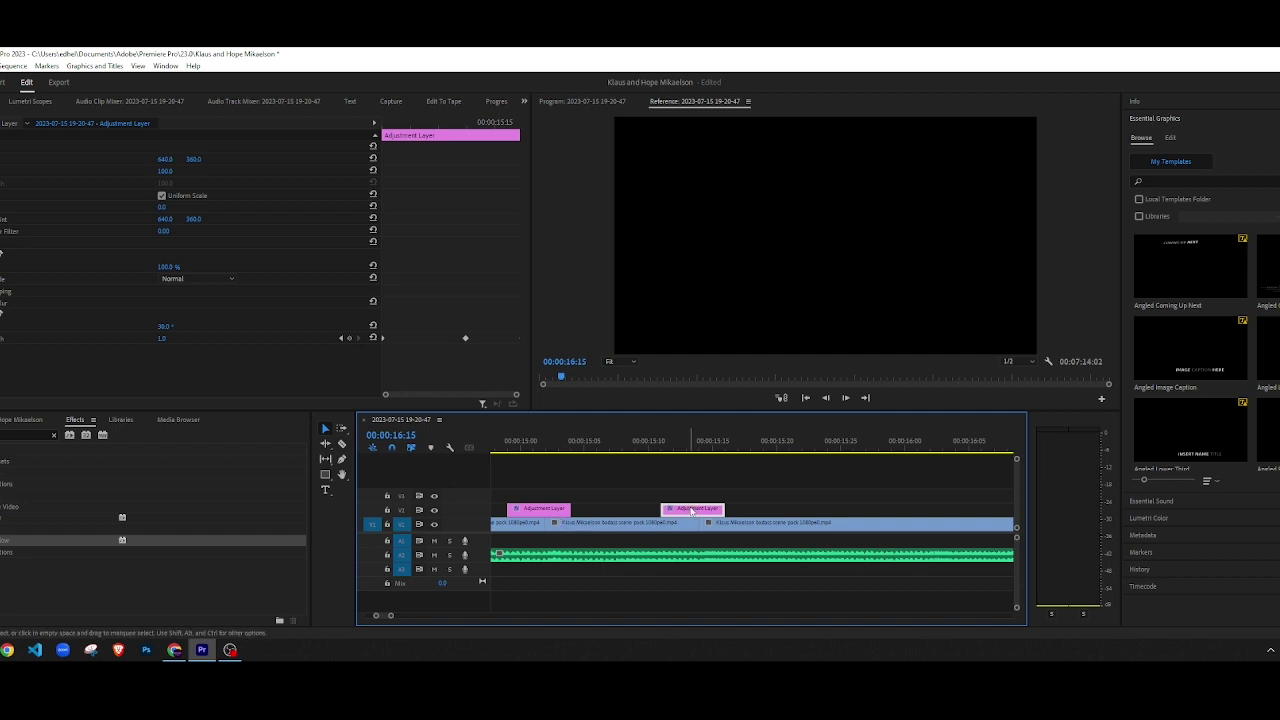
scroll(600, 530, up, 1)
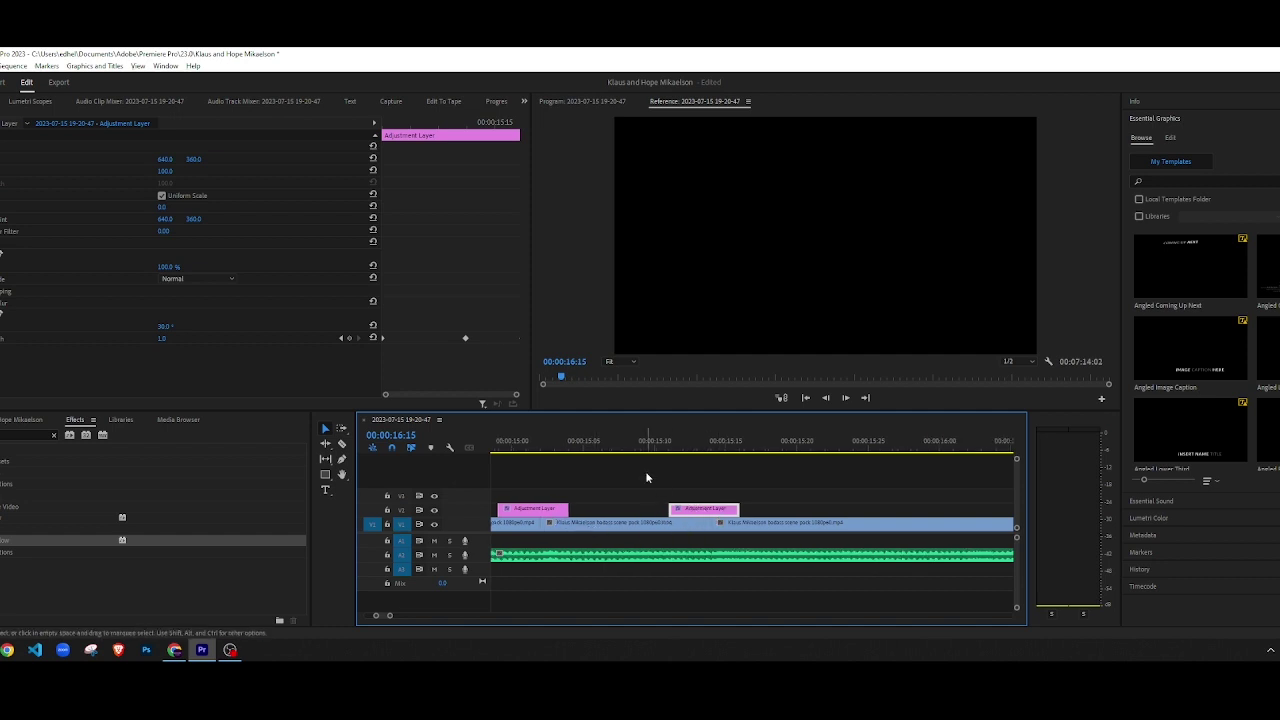
click(710, 452)
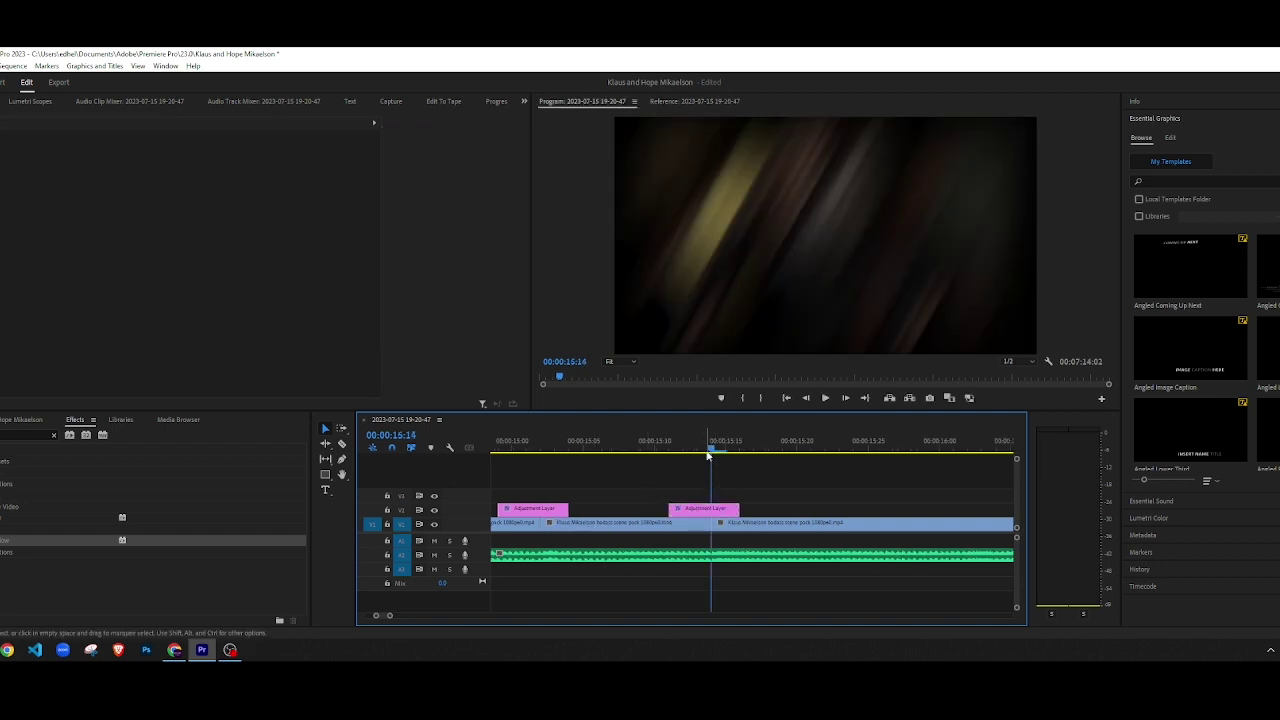
Step: Try directional blur angles of 60° and -20° on the adjustment layer over the last join
click(712, 512)
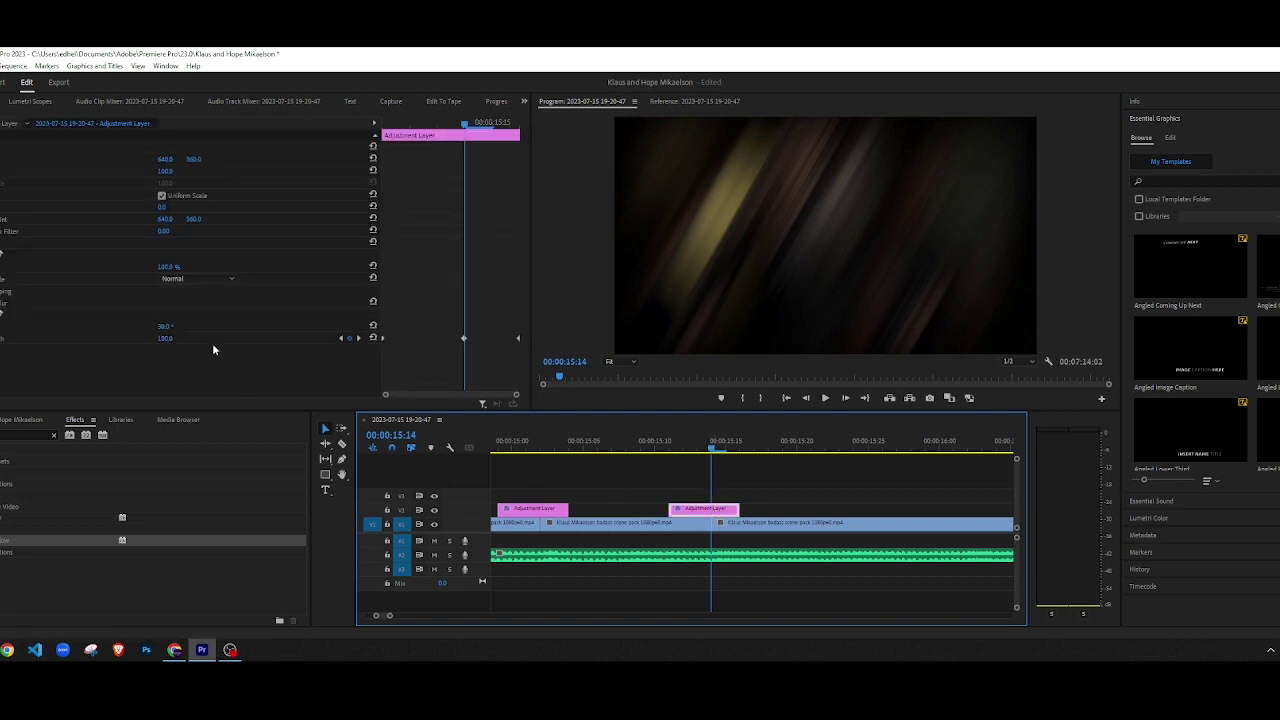
click(168, 326)
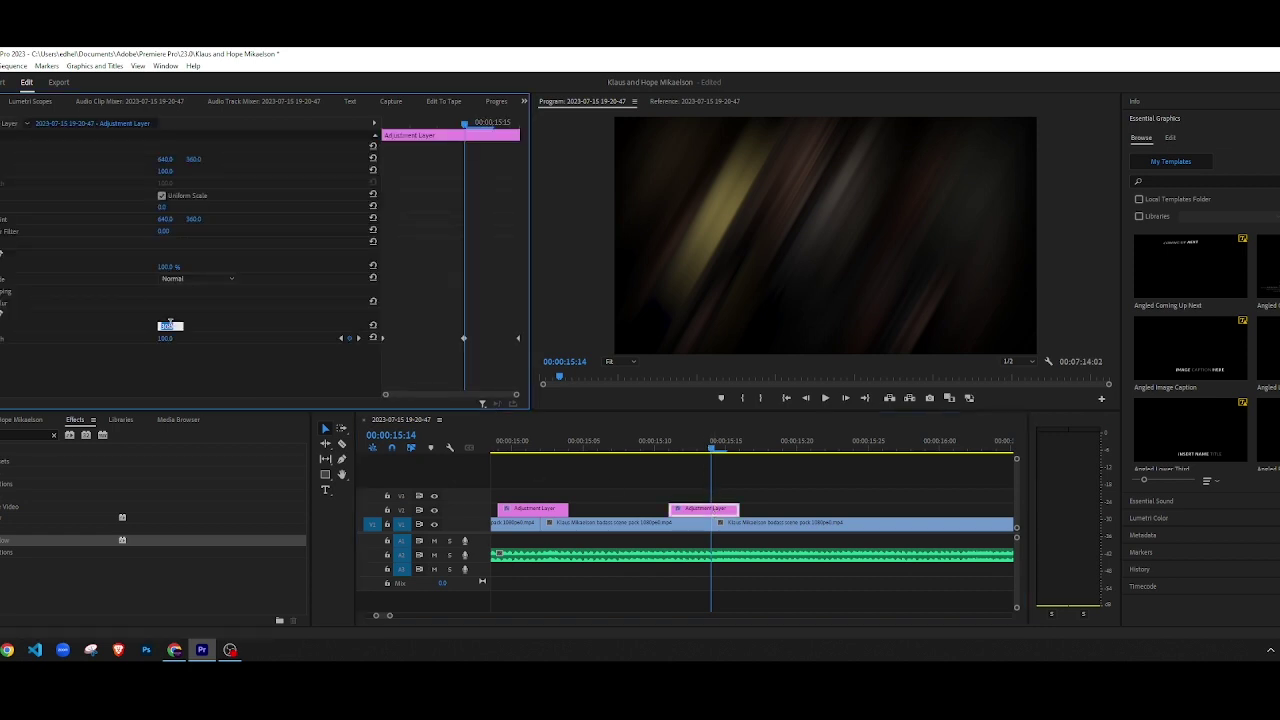
text(60)
key(Return)
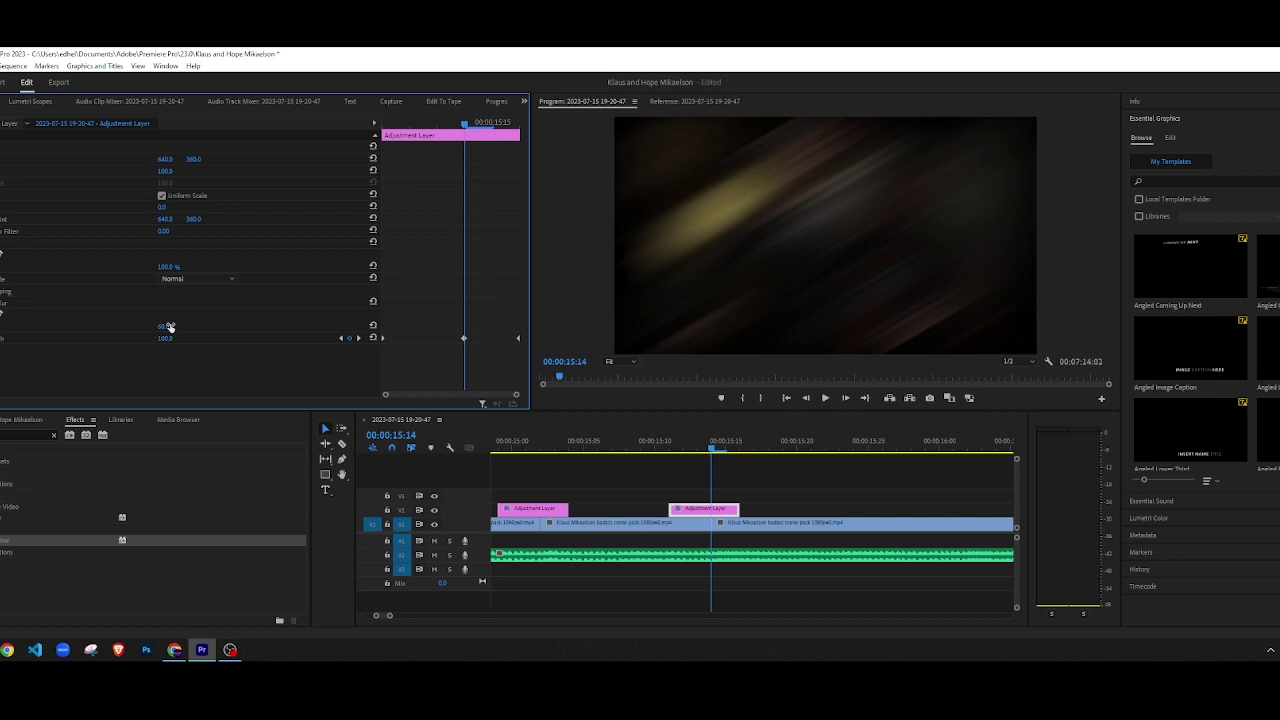
key(Return)
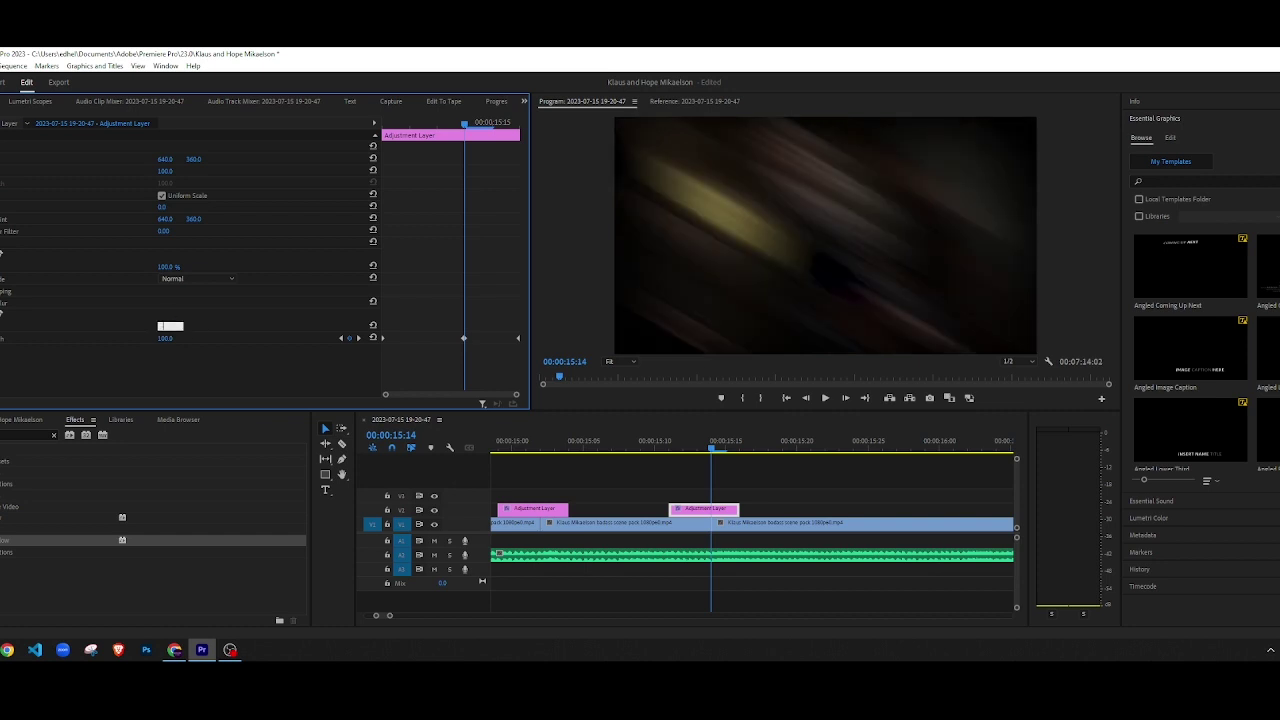
text(160)
key(Return)
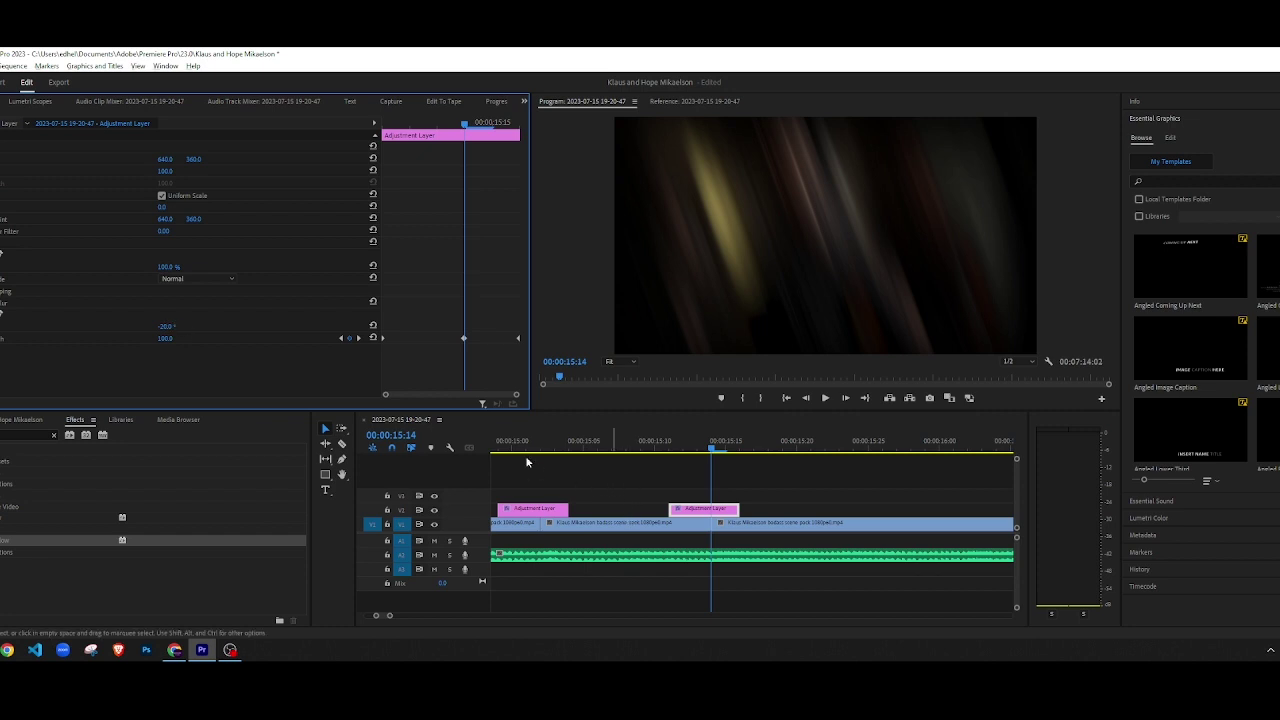
Step: Check the preceding adjustment layer's blur direction, and set the direction of the one over the last join to -30°
click(538, 508)
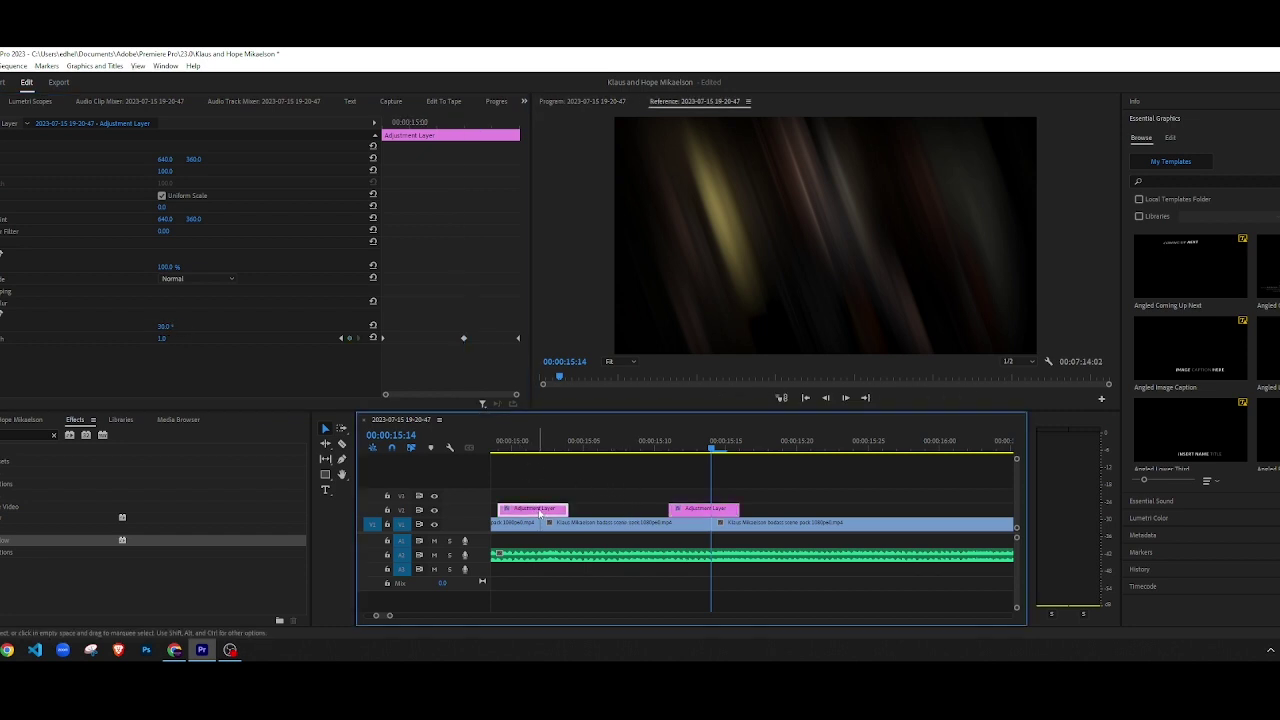
click(595, 480)
scroll(650, 487, down, 1)
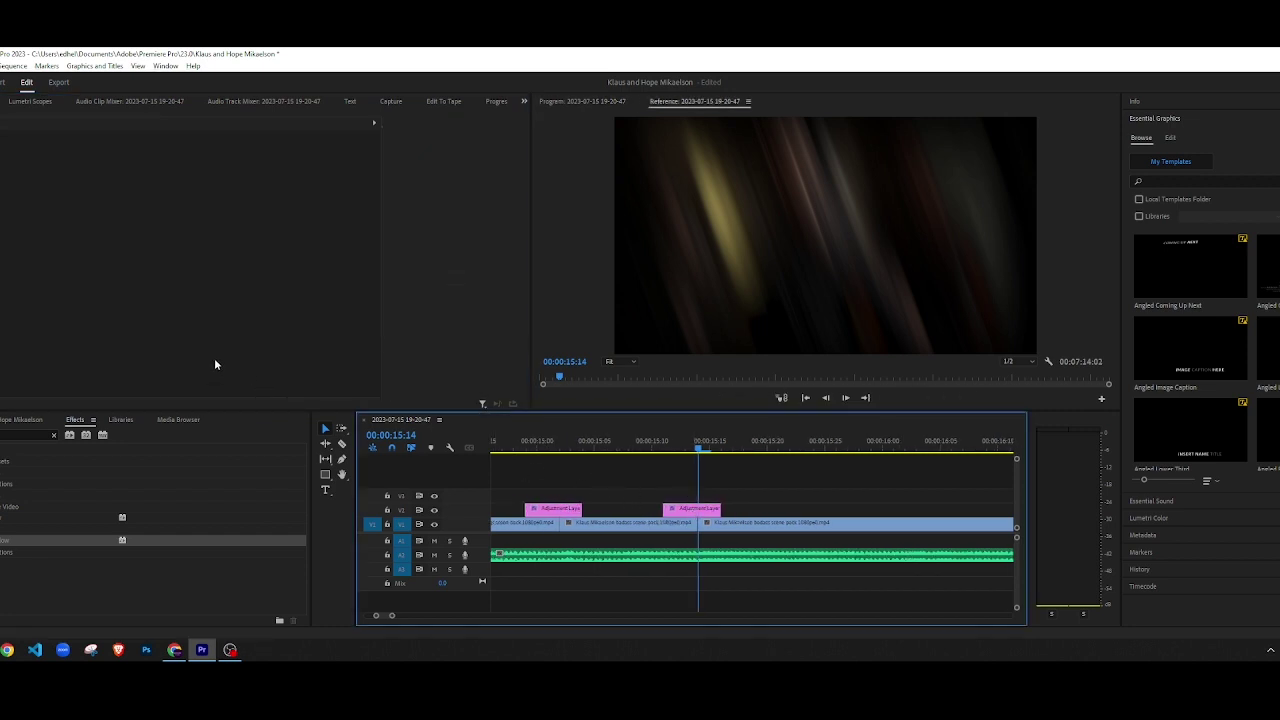
click(705, 510)
click(192, 327)
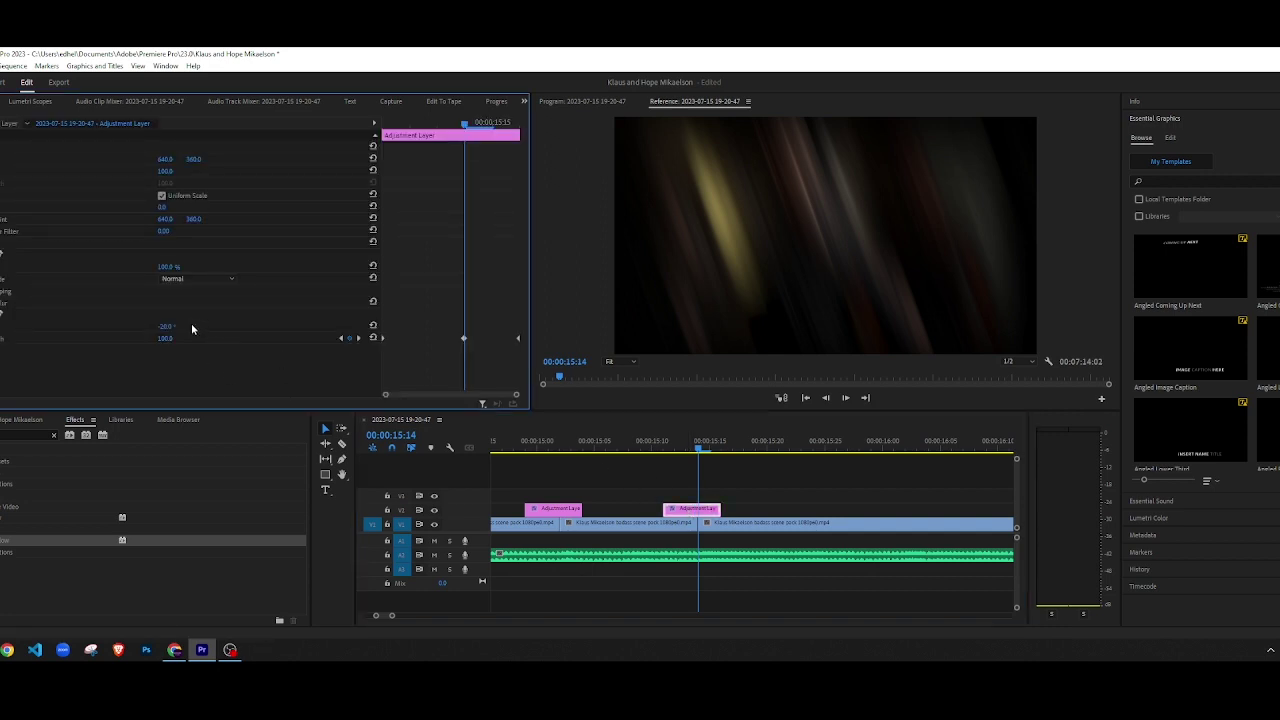
click(176, 324)
text(39)
key(Return)
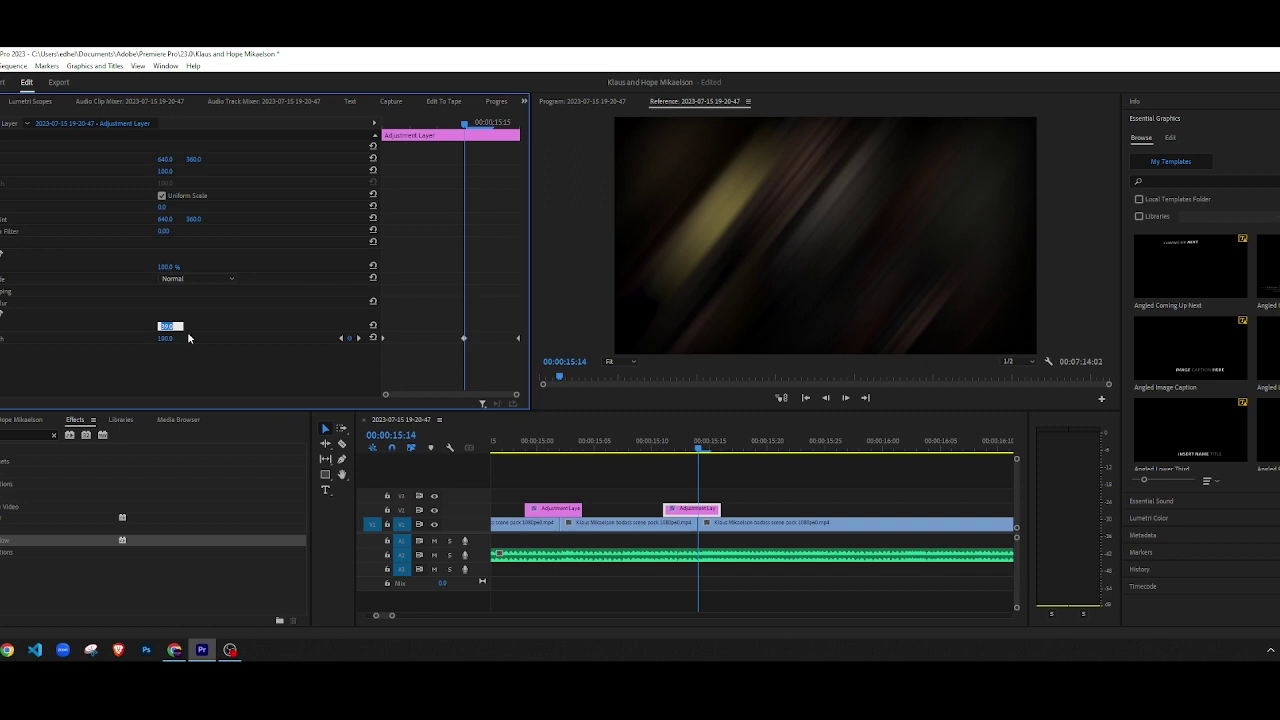
key(Return)
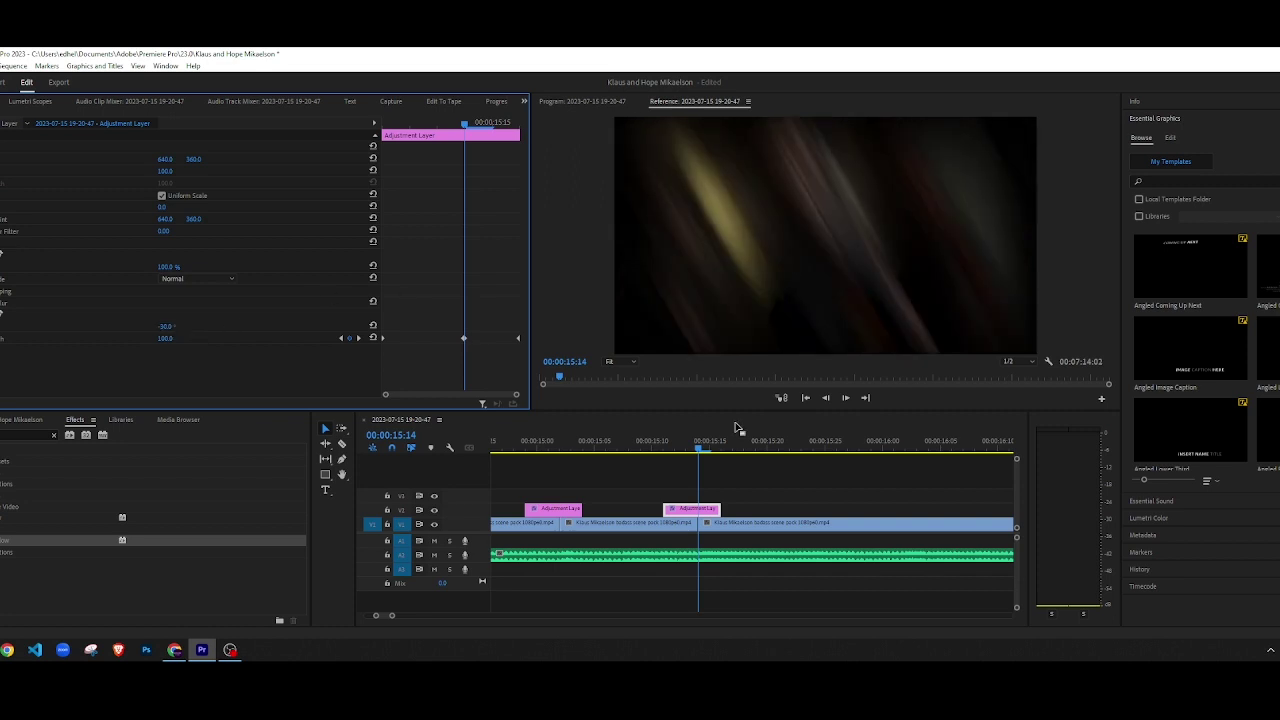
Step: Play back the last Klaus shots several times to check both blur transitions against the music
click(650, 479)
scroll(607, 476, down, 1)
click(513, 443)
key(space)
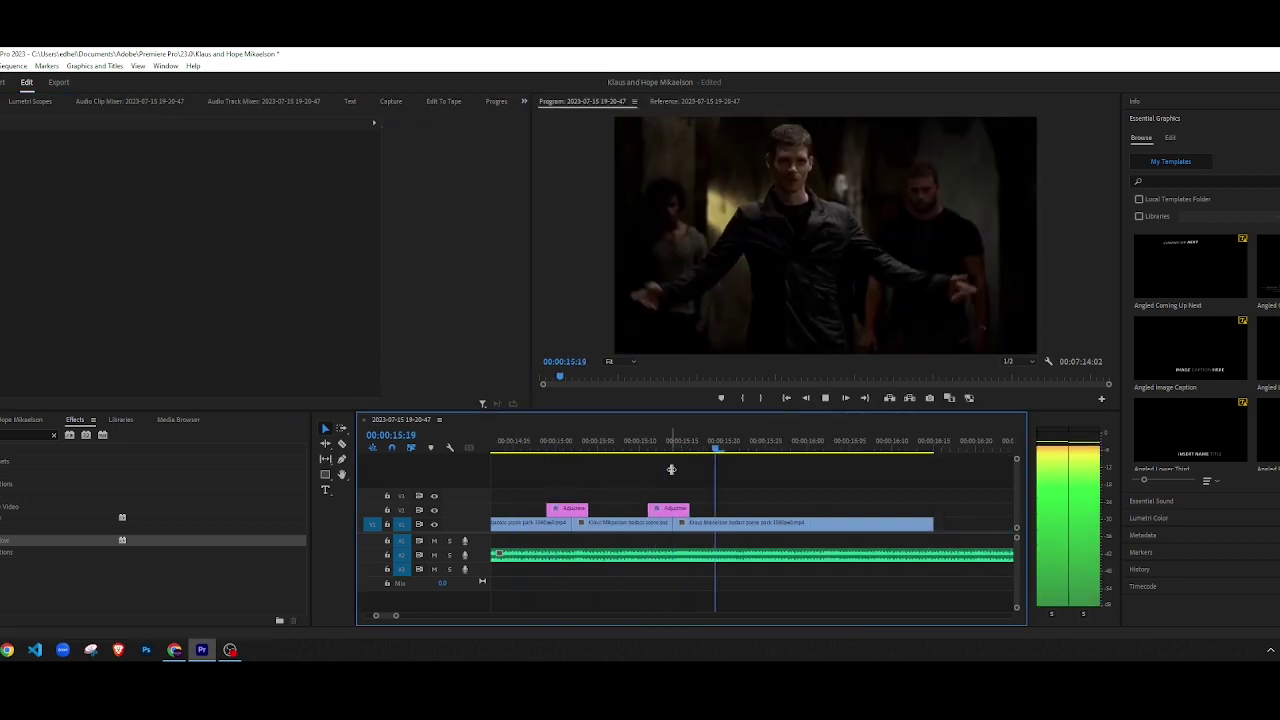
key(space)
key(minus)
key(minus)
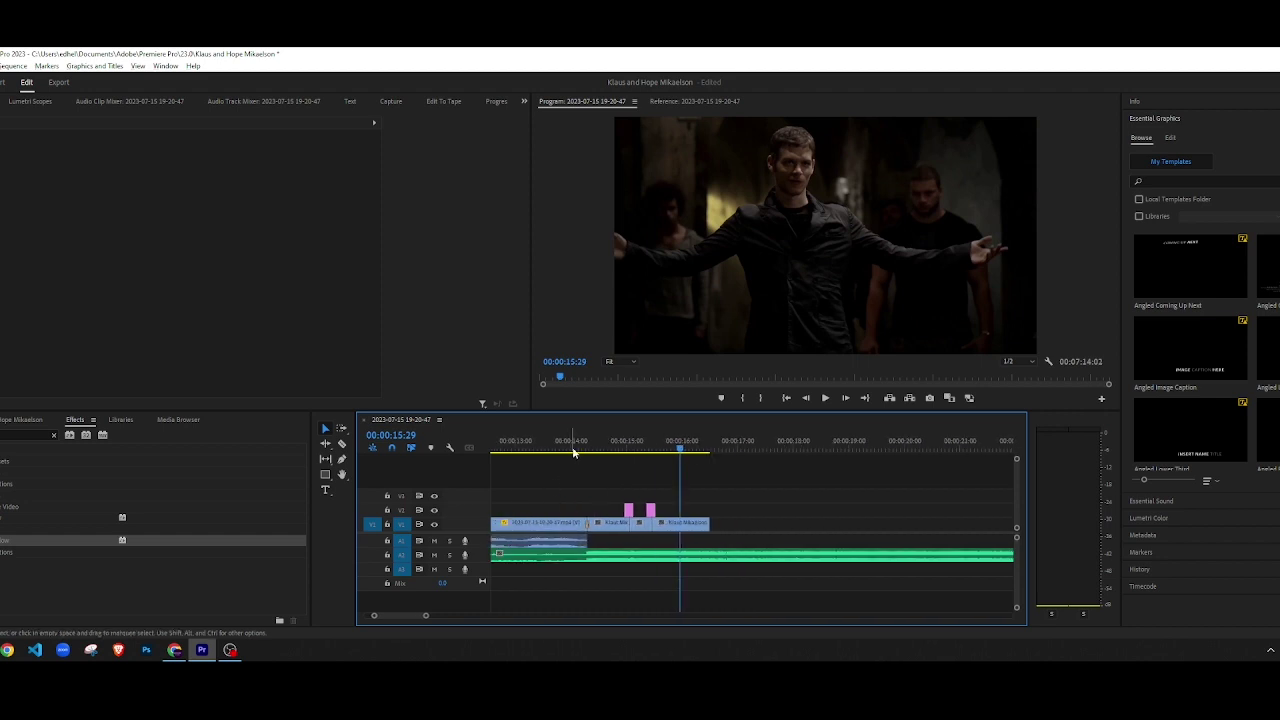
click(573, 452)
key(space)
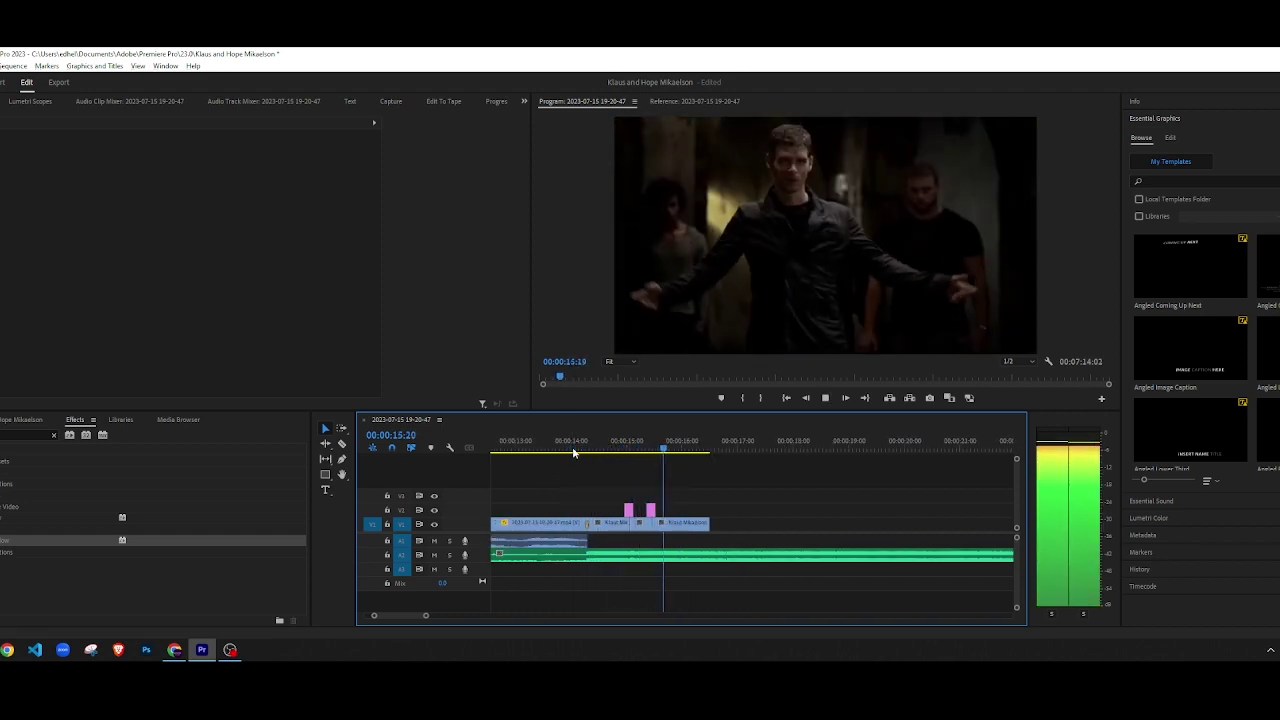
click(594, 440)
key(space)
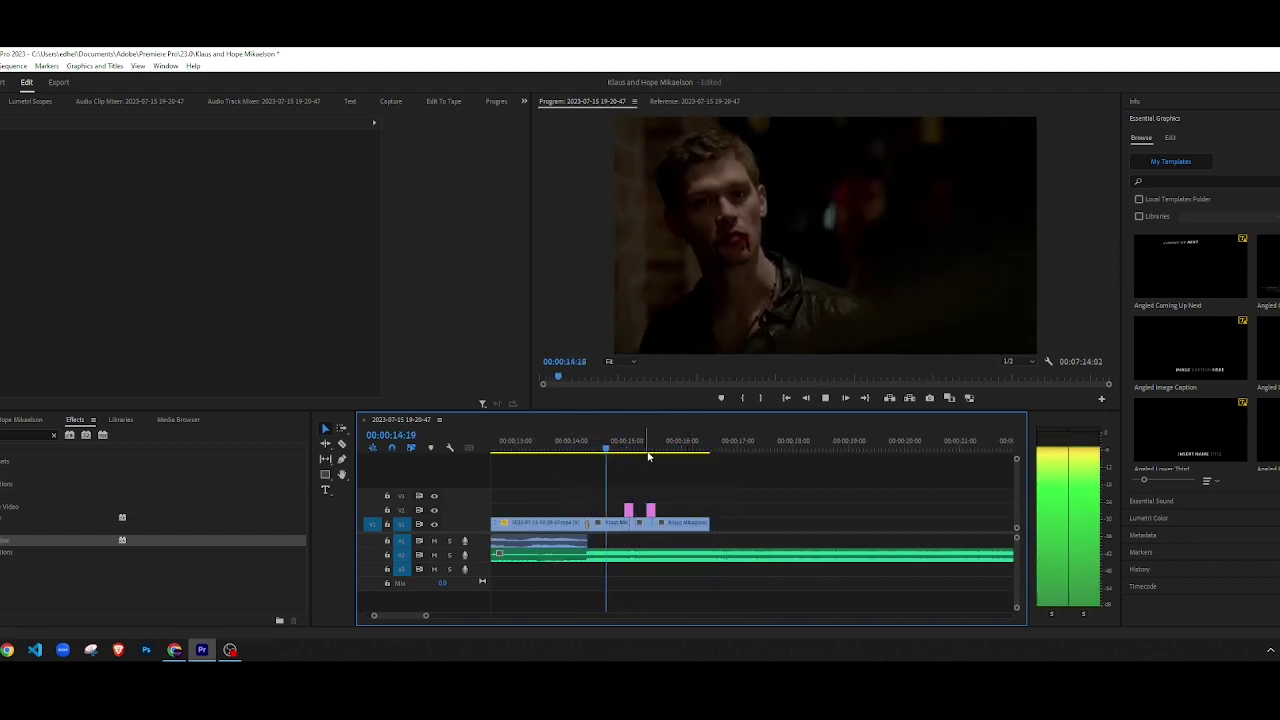
key(space)
Step: Find the beat in the last clip of the edit, split the clip at 00:00:16:02 and delete the remainder
scroll(680, 508, up, 3)
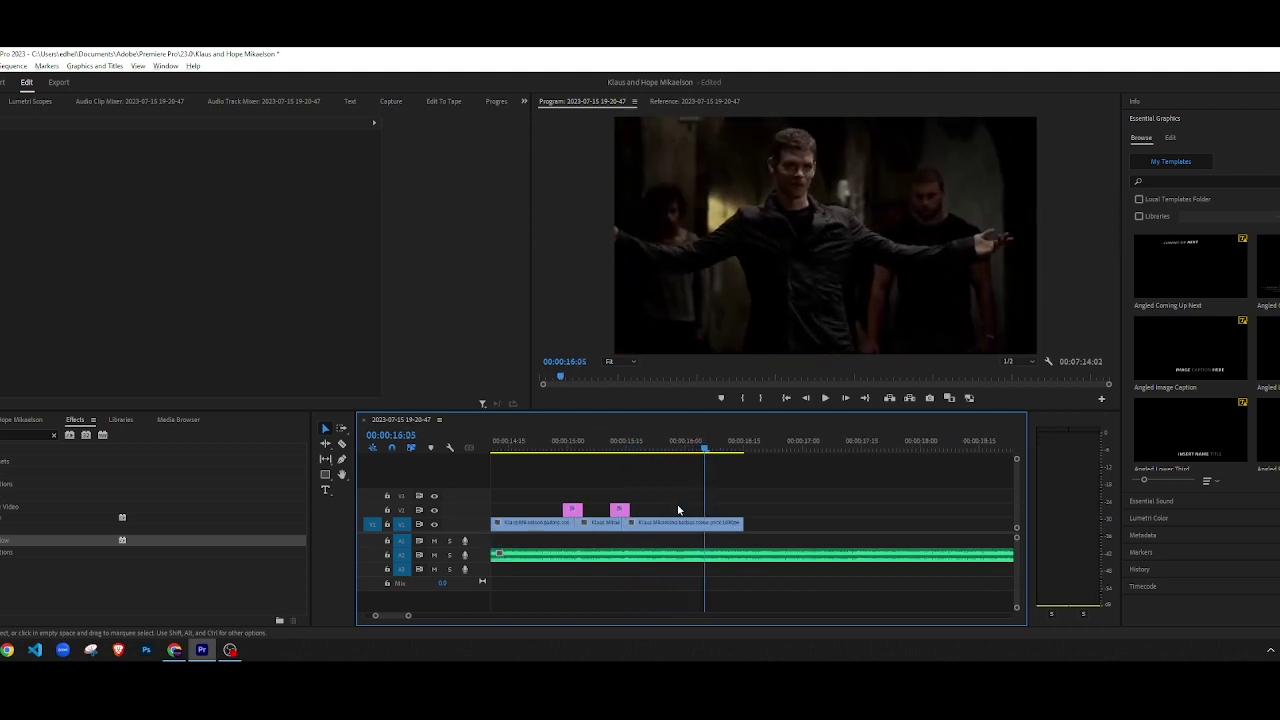
click(530, 449)
key(space)
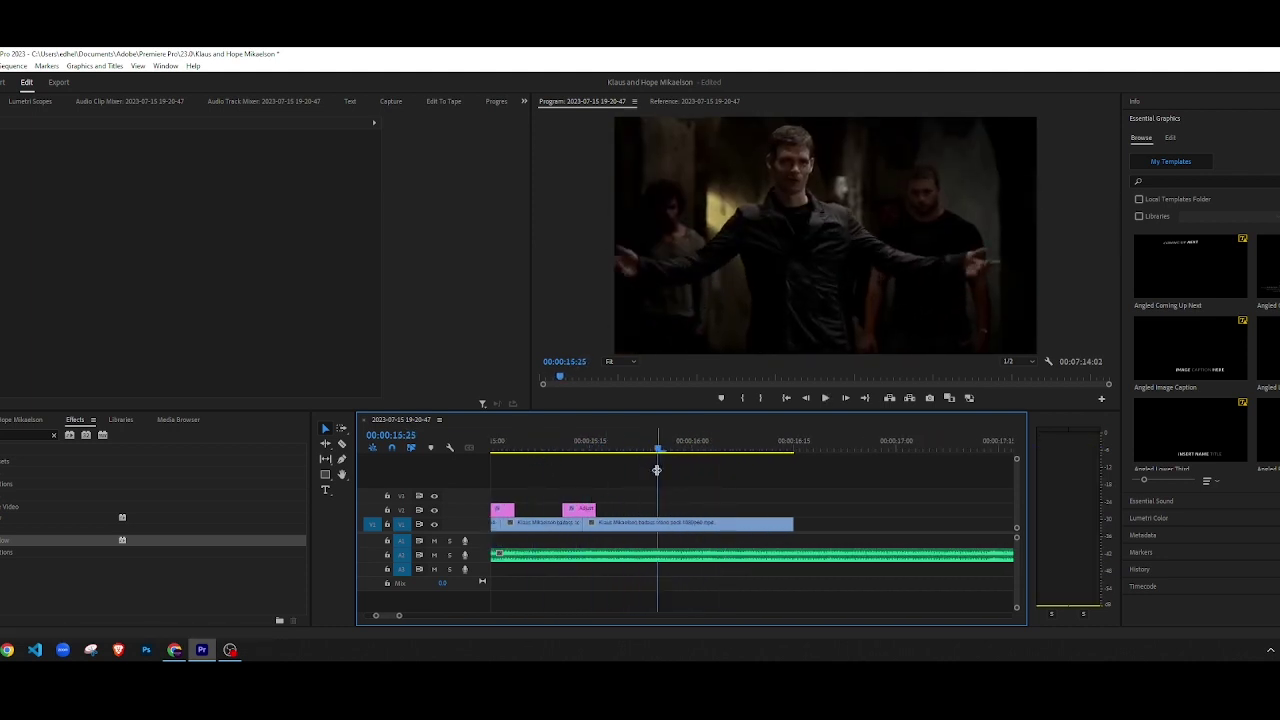
key(space)
key(Right)
key(Right)
key(Right)
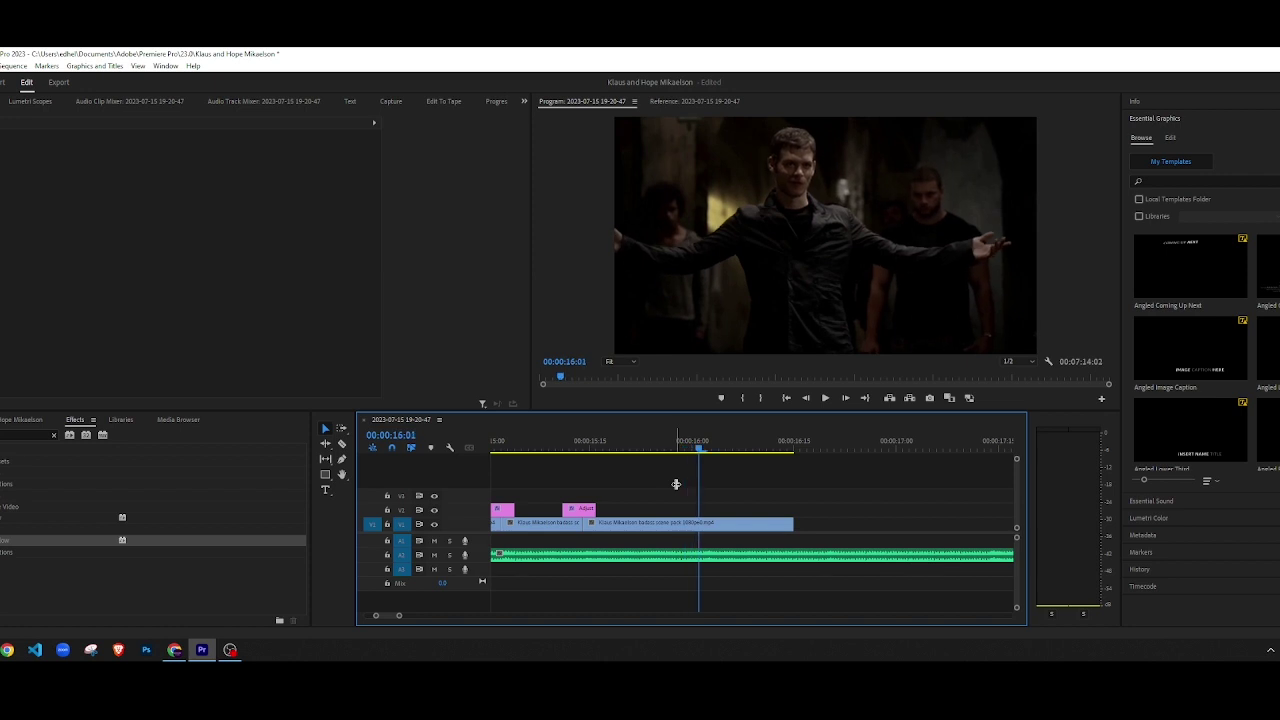
key(c)
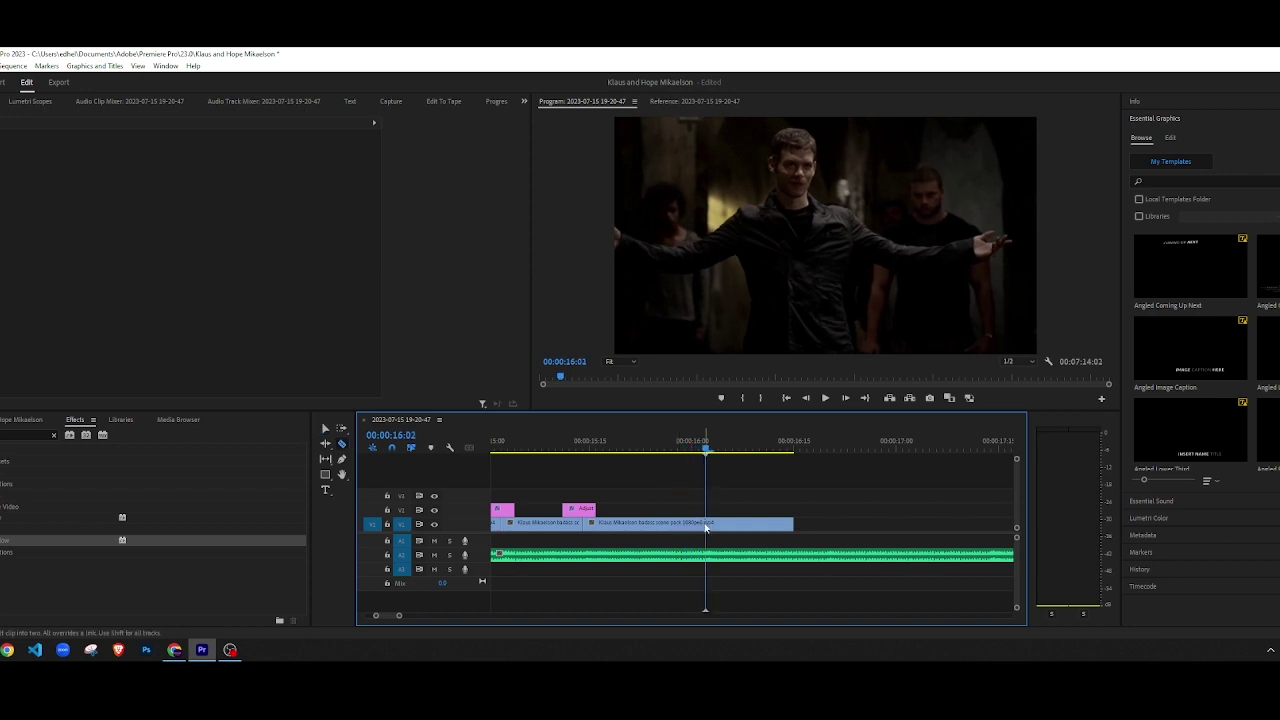
click(705, 528)
key(v)
click(730, 527)
key(Delete)
Step: Skim the long remaining Klaus scene-pack clip for another usable shot, up to 00:06:28:14
scroll(736, 527, down, 3)
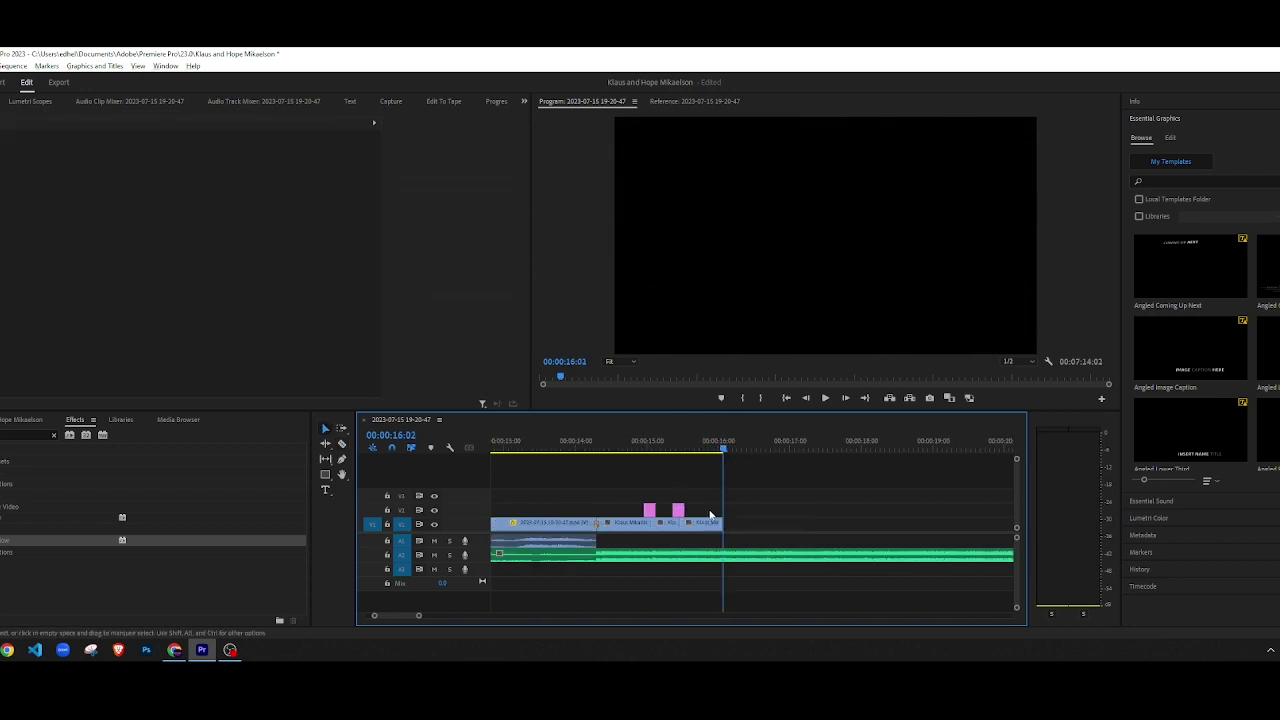
key(minus)
key(minus)
key(minus)
key(minus)
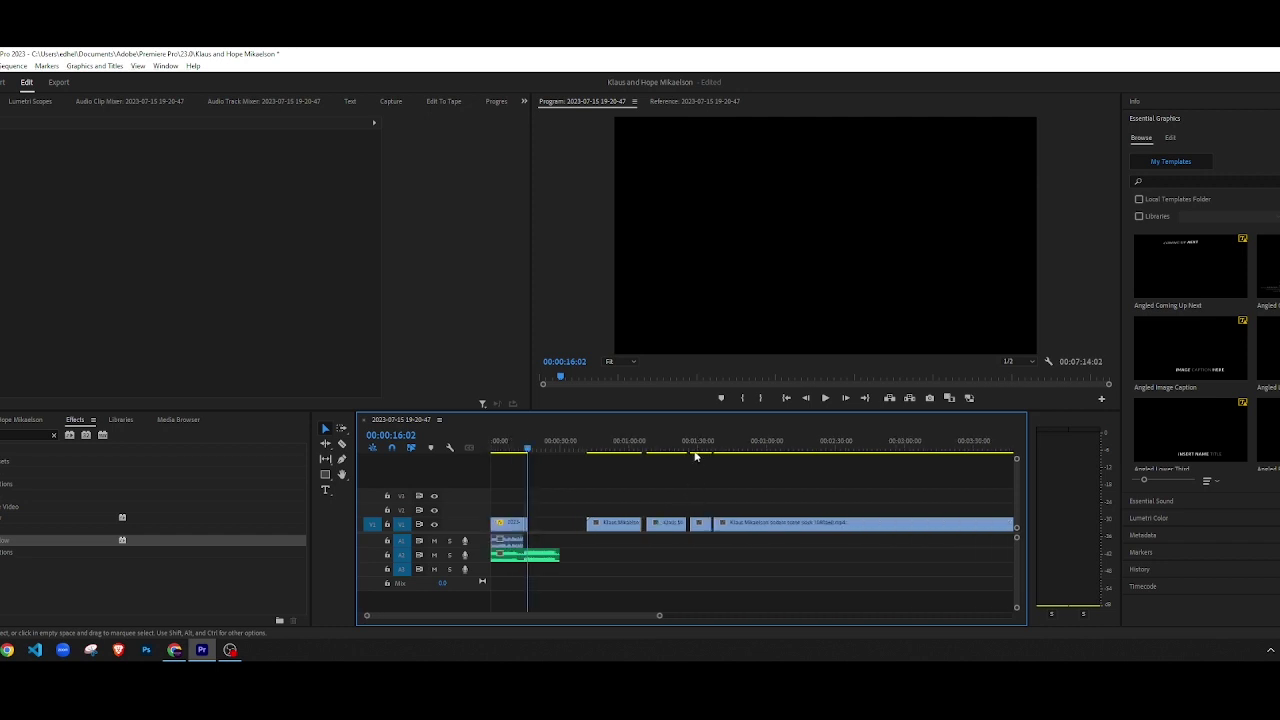
click(703, 451)
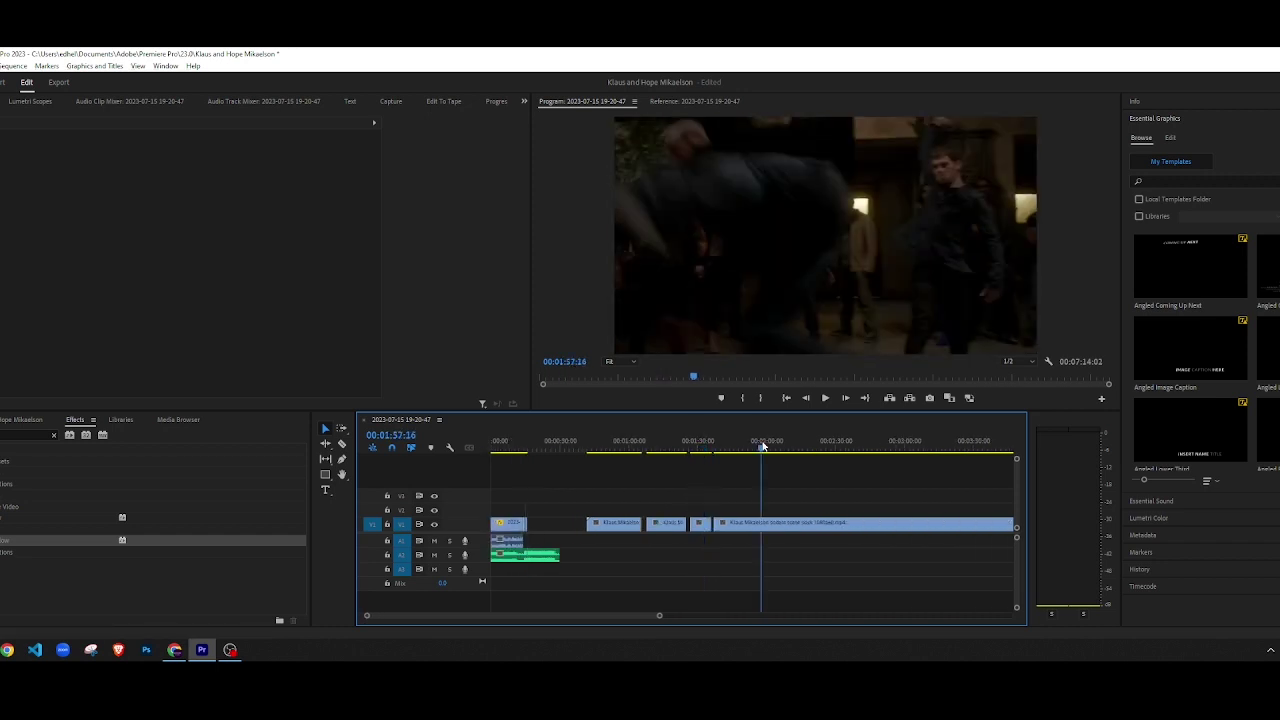
drag(762, 446, 762, 447)
key(End)
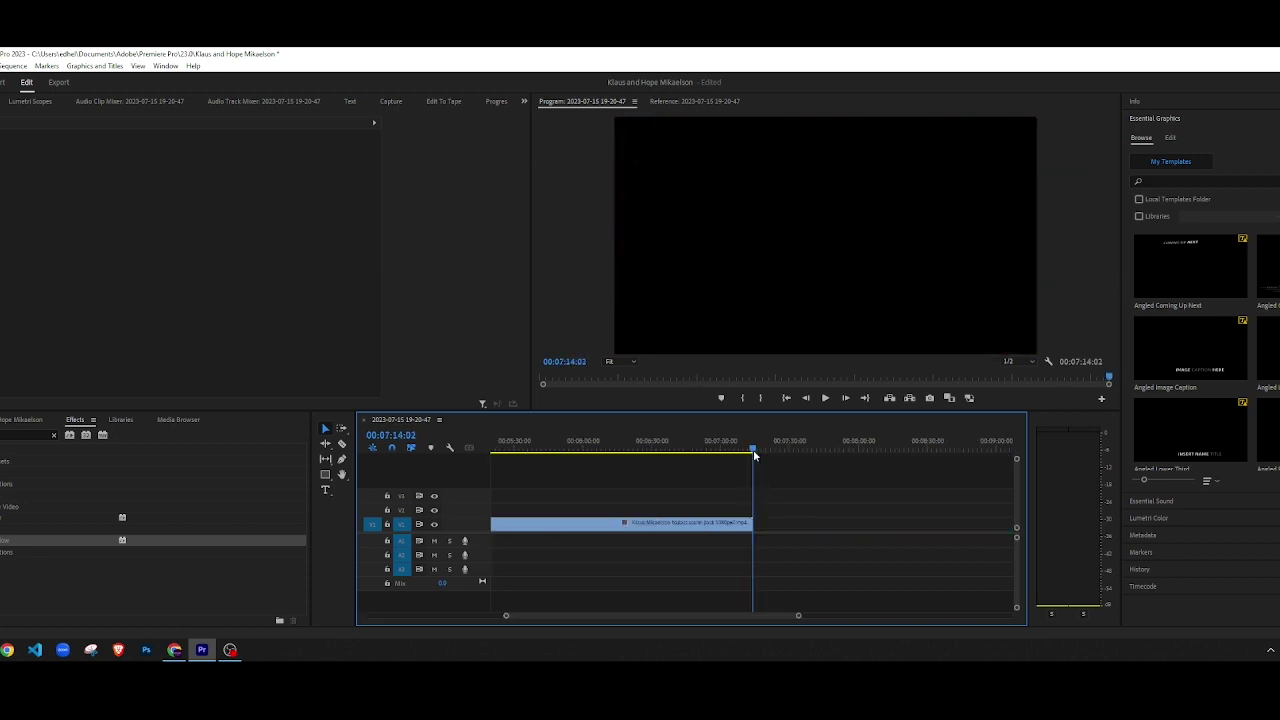
key(Up)
key(minus)
key(minus)
key(minus)
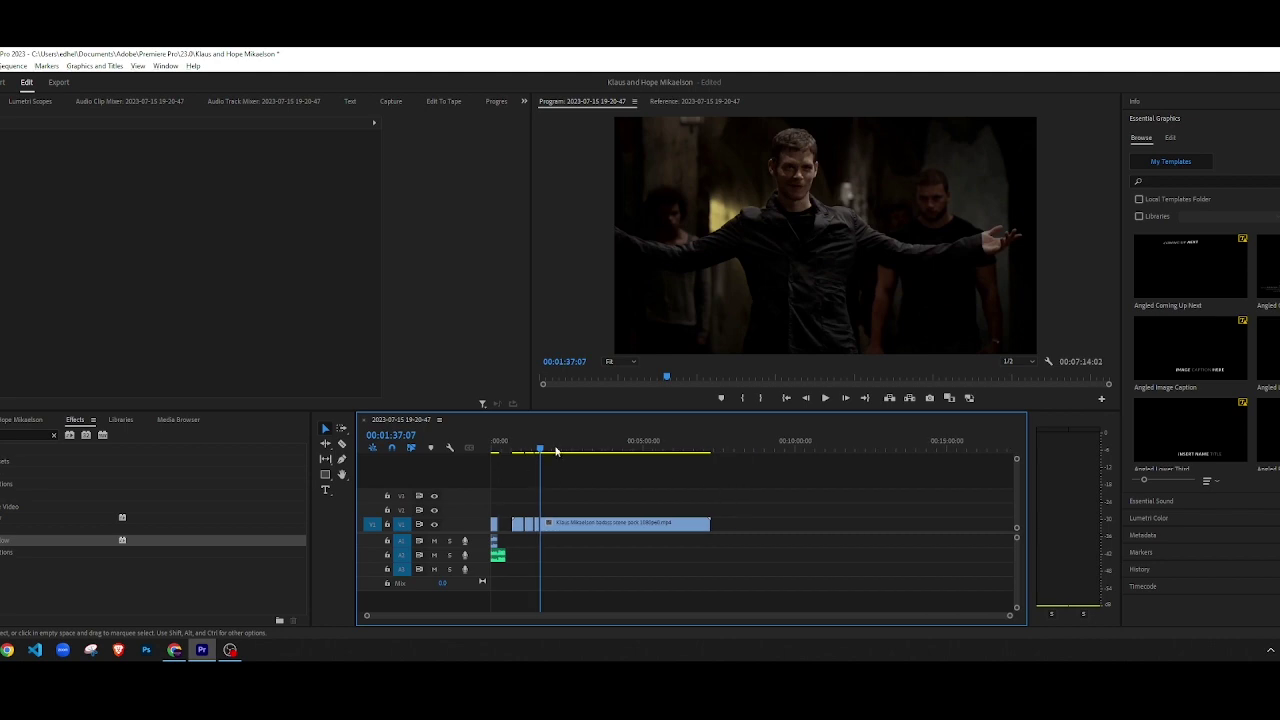
drag(557, 451, 650, 453)
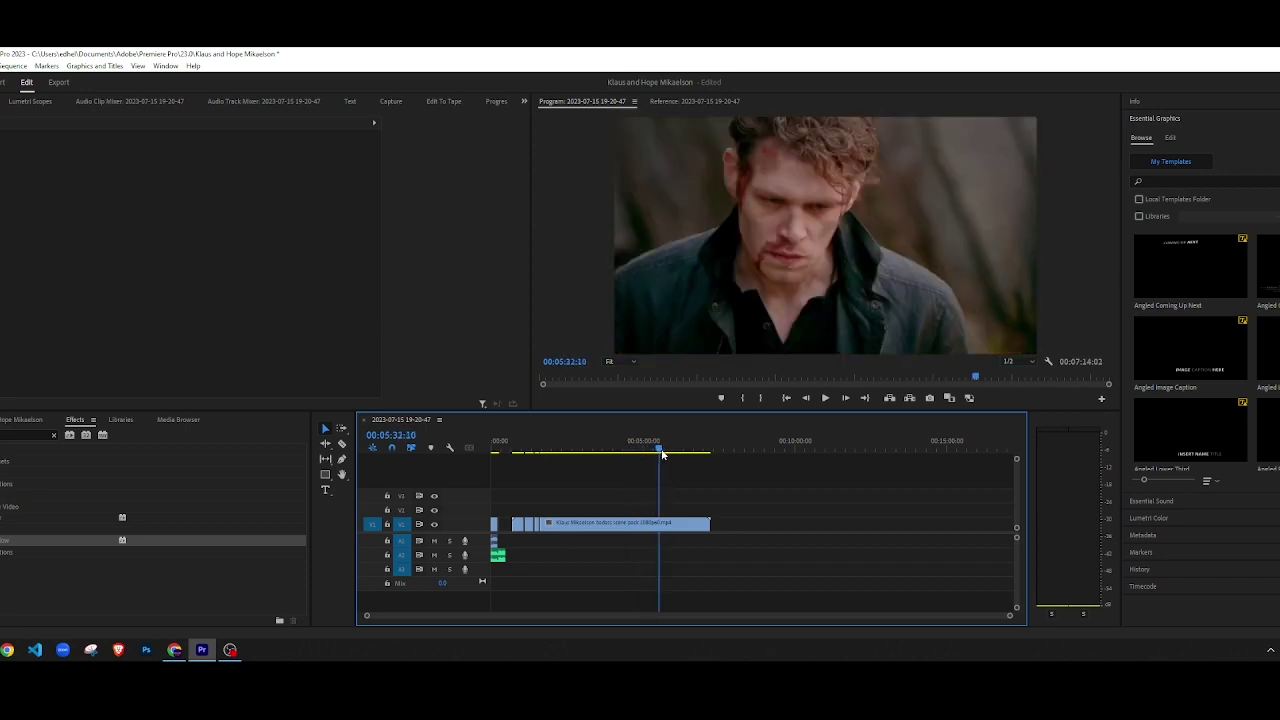
drag(662, 454, 670, 456)
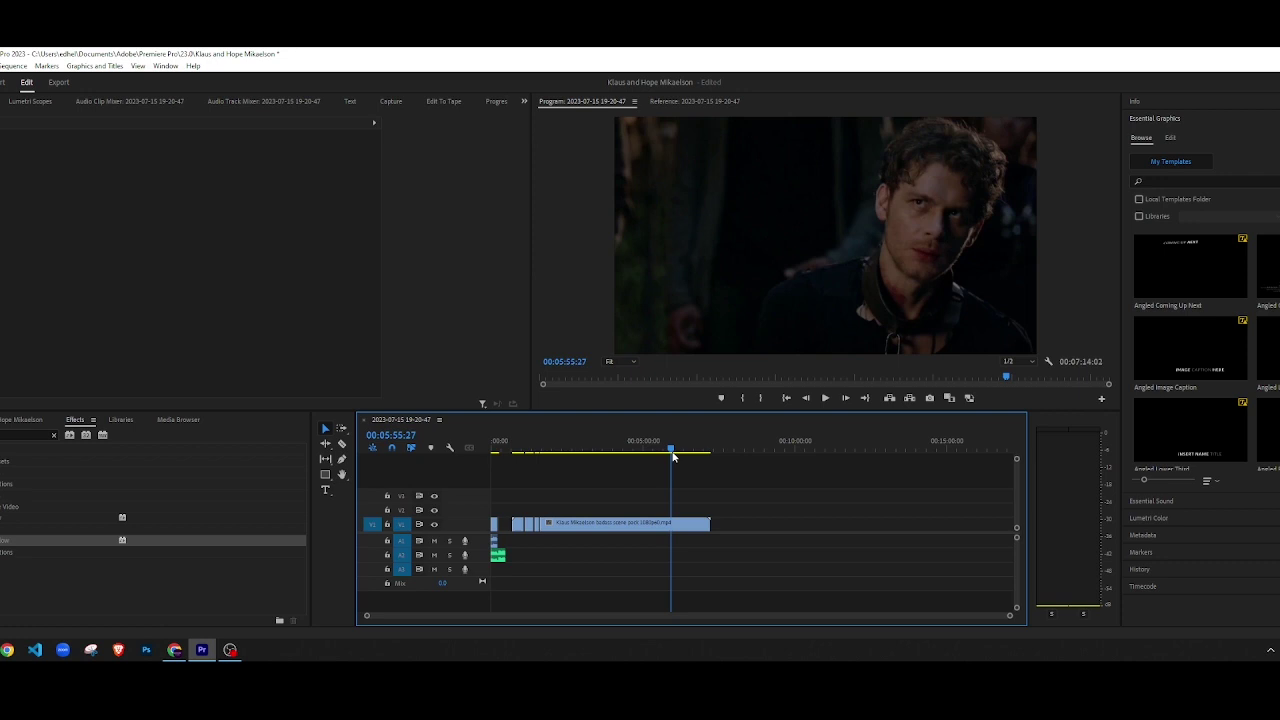
drag(675, 457, 689, 457)
Step: Try splitting the scene-pack clip near 00:06:28 and play the shot that follows
key(c)
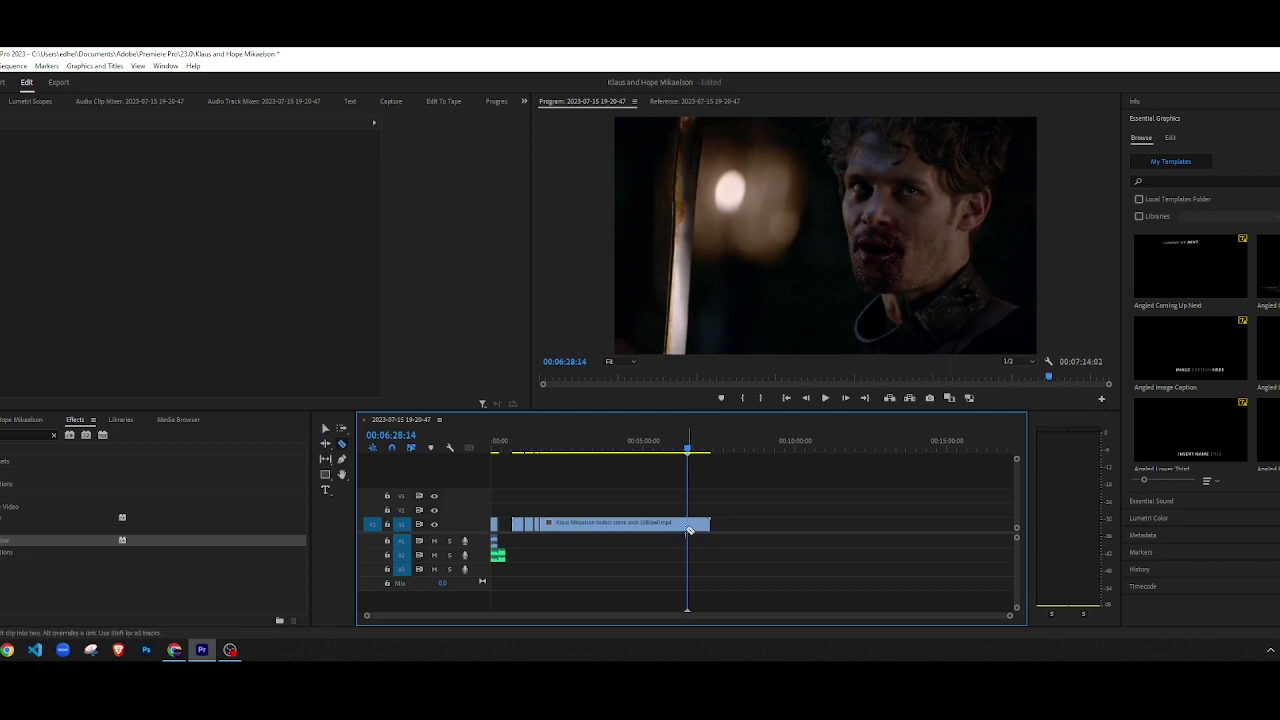
scroll(686, 529, up, 6)
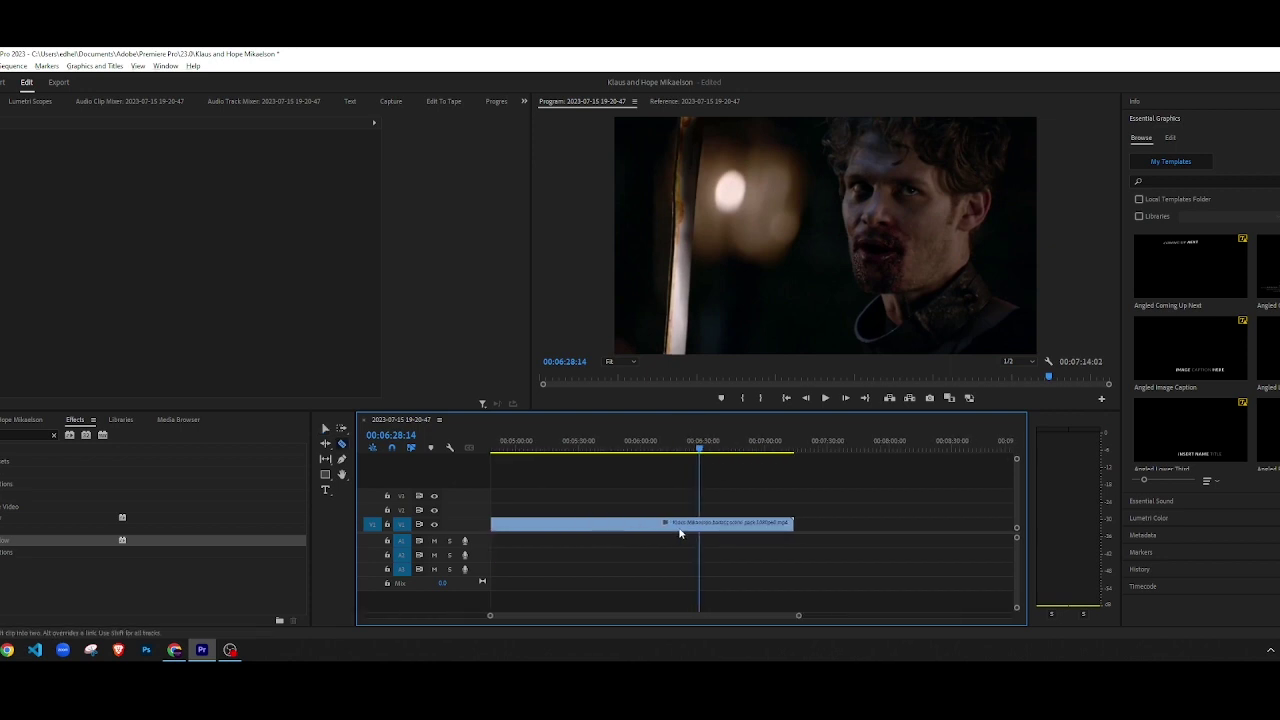
key(Left)
key(Left)
key(Left)
key(Left)
key(Left)
key(Left)
key(Left)
click(754, 524)
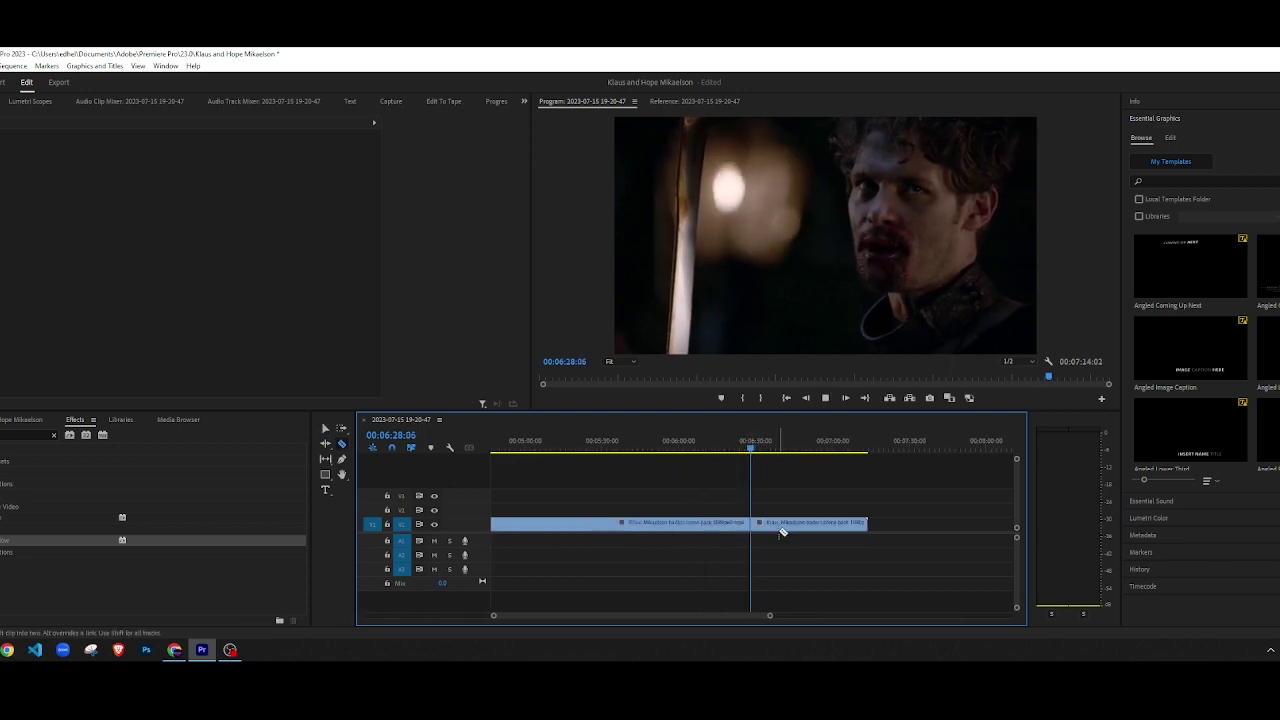
key(space)
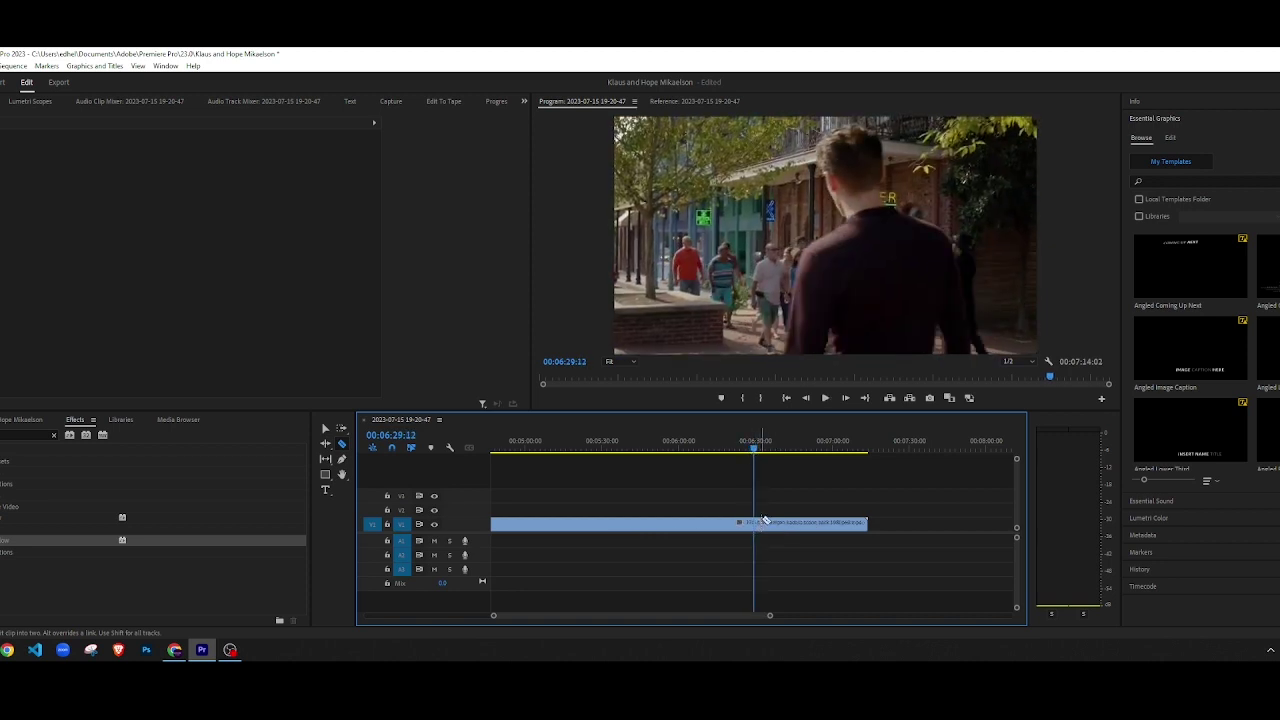
Step: Split the scene-pack clip around the shot of Klaus walking beside another man near 00:07:00 and cut that shot out
drag(777, 445, 820, 447)
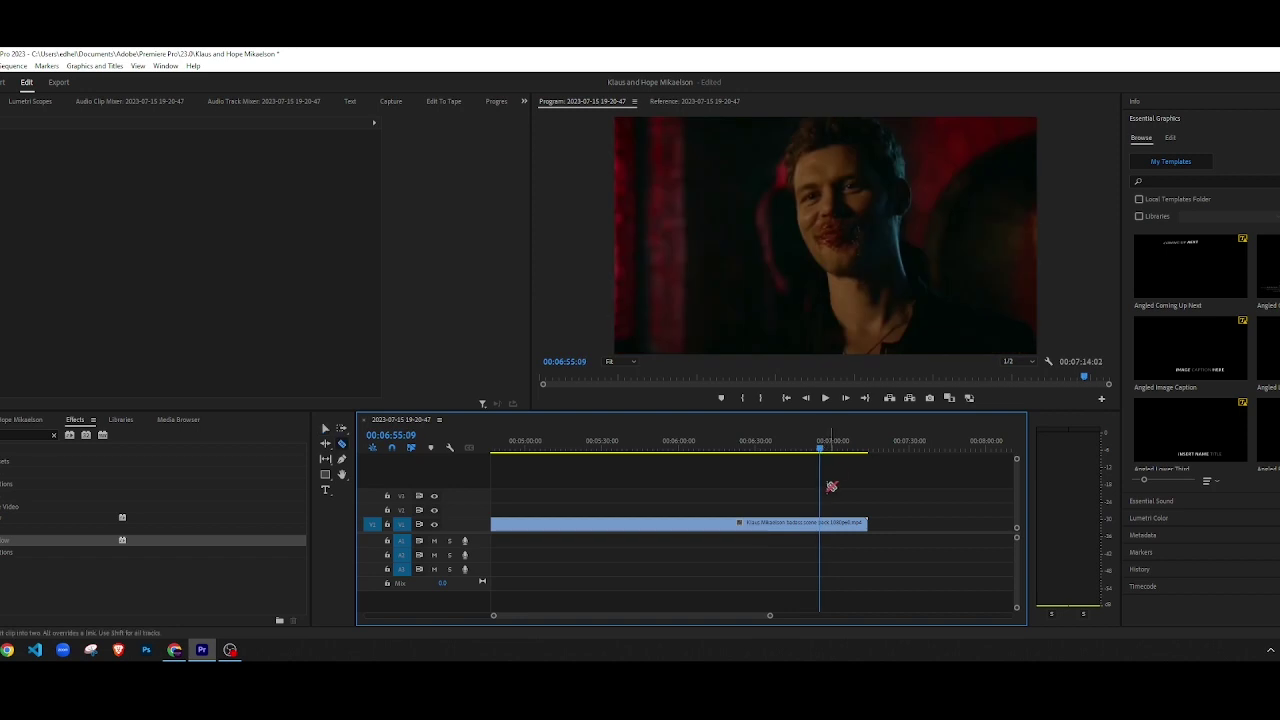
key(space)
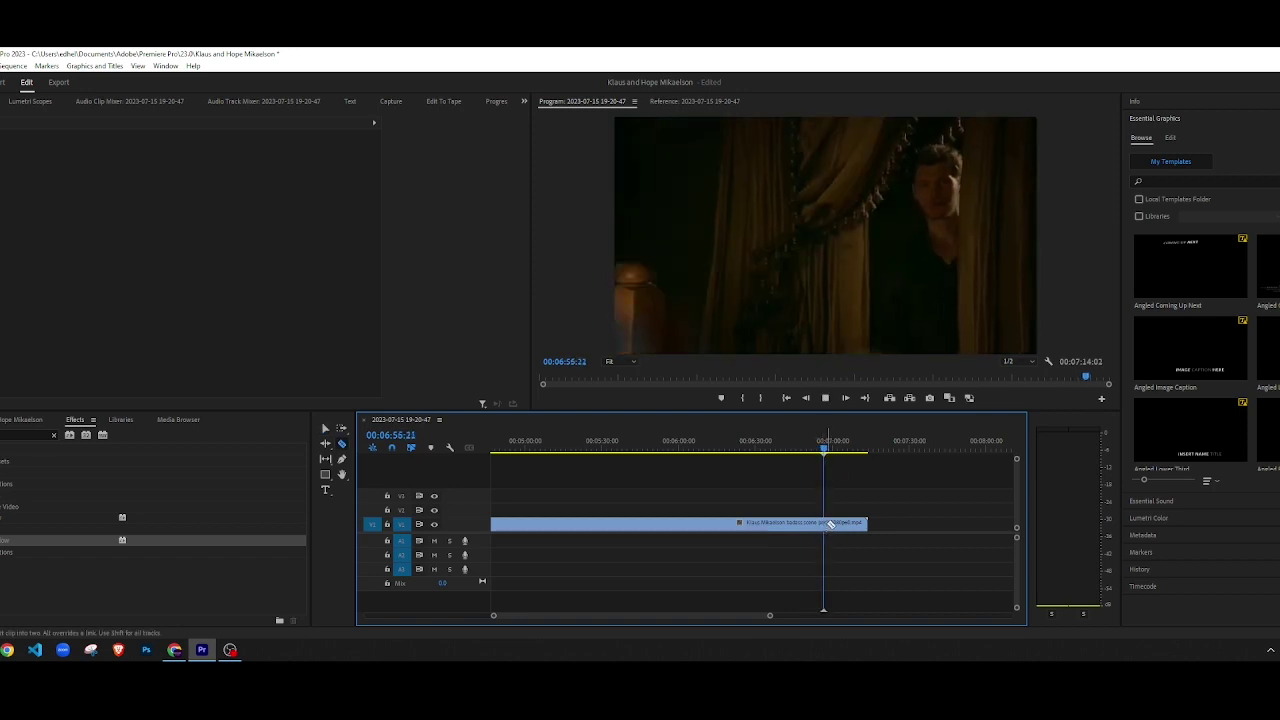
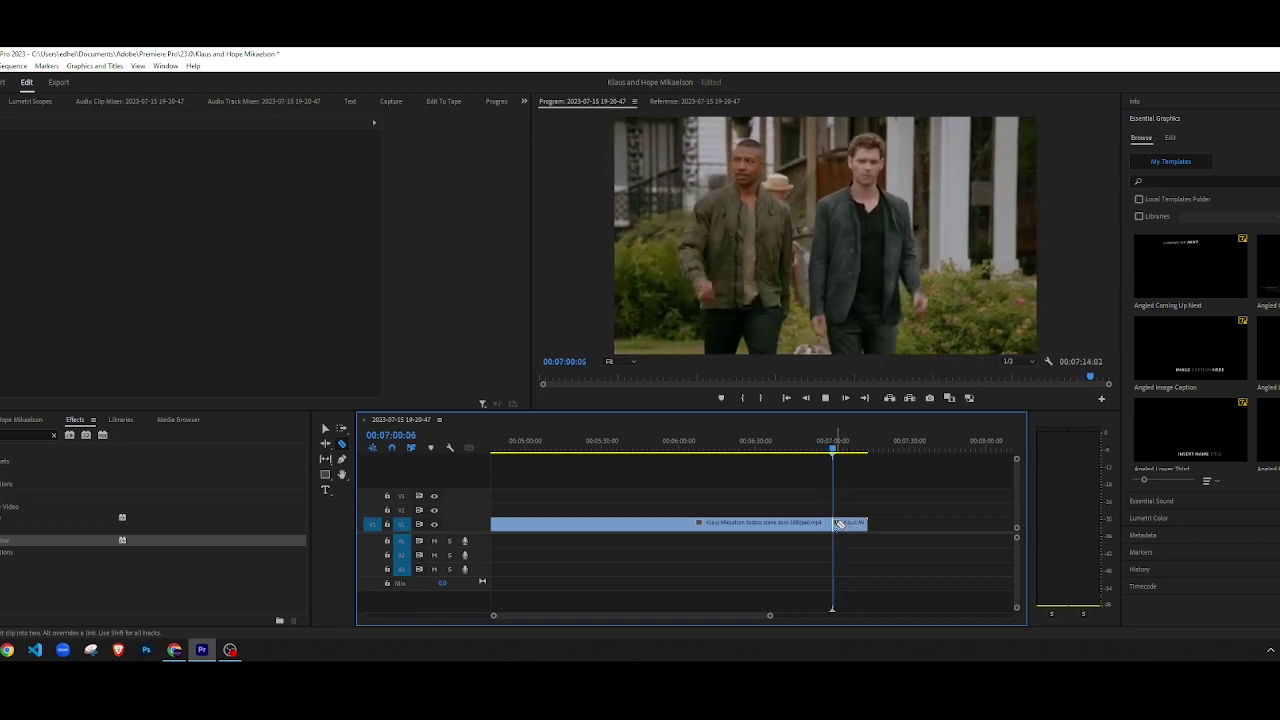
key(space)
key(v)
click(830, 528)
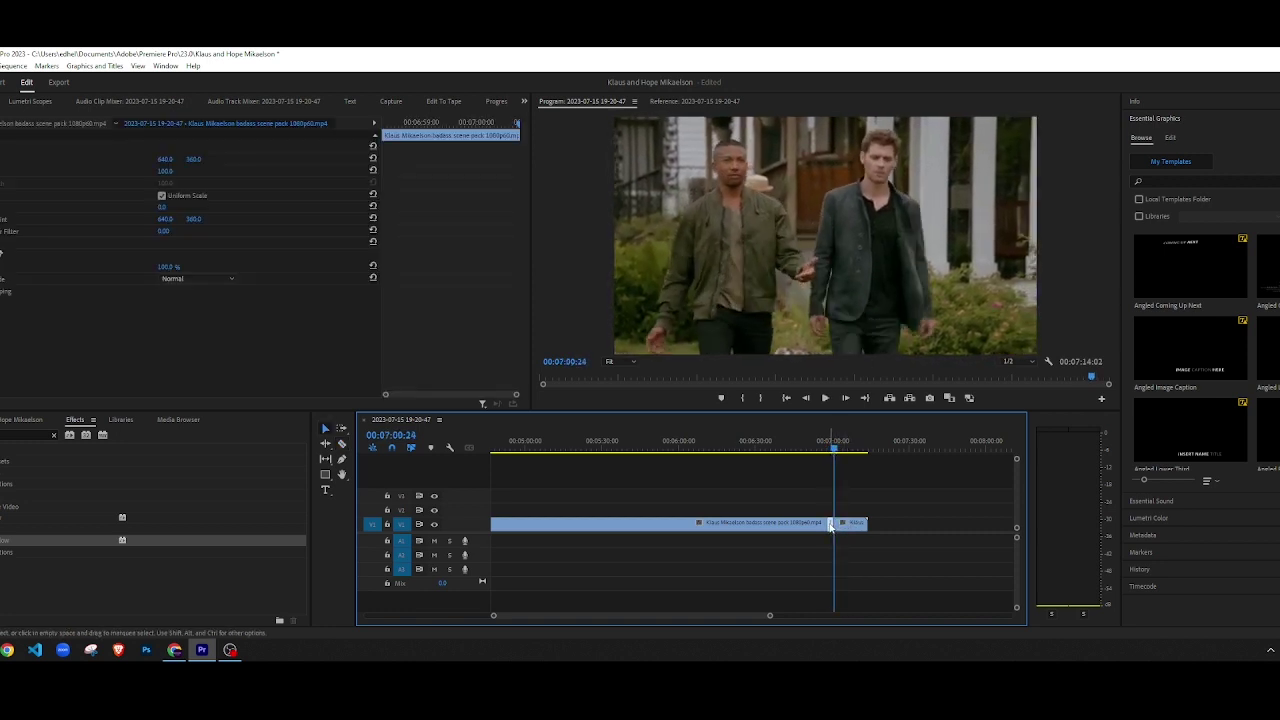
key(Delete)
Step: Paste the shot of Klaus walking beside another man directly after the last clip of the edit, at 00:00:16:02
drag(723, 616, 548, 637)
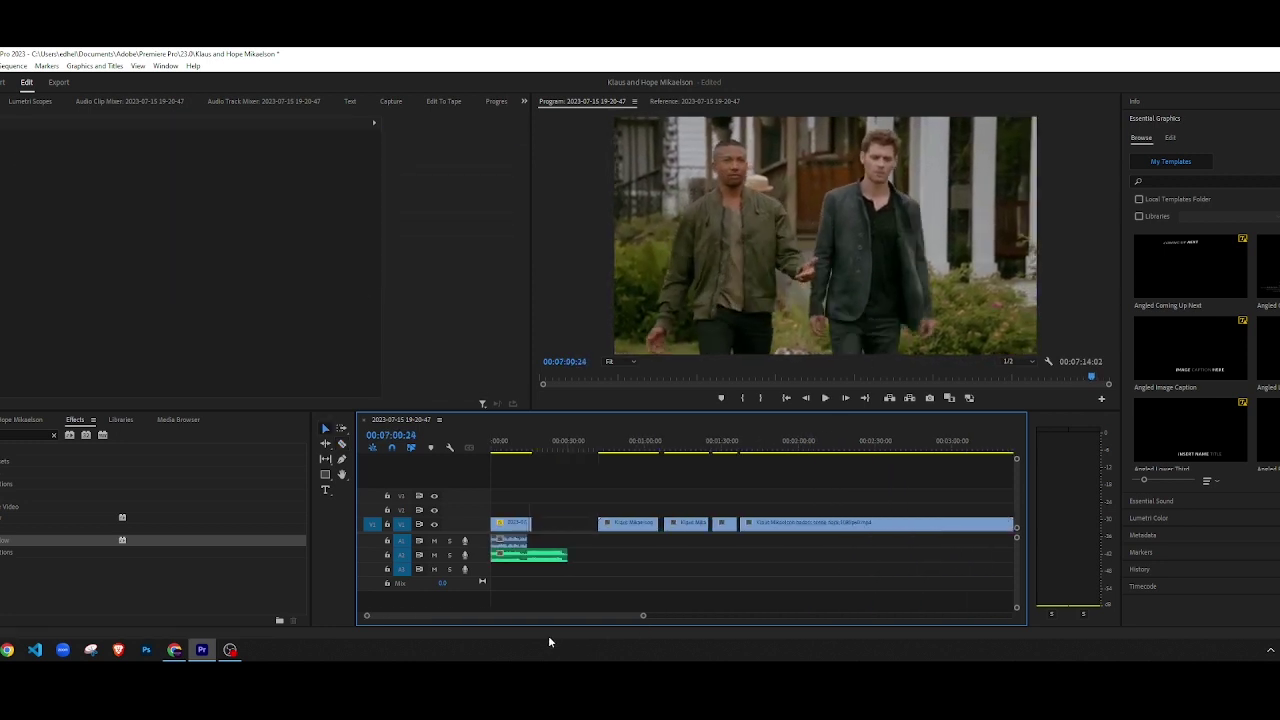
click(532, 449)
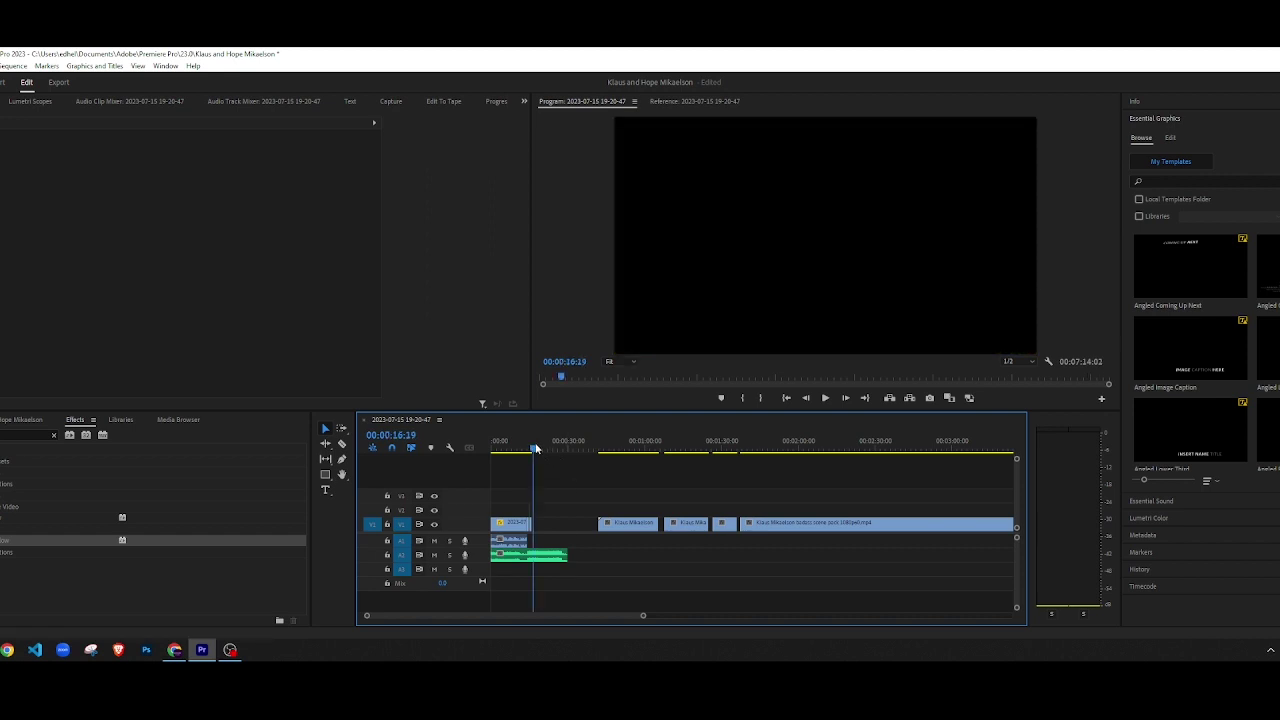
scroll(540, 540, up, 5)
click(547, 521)
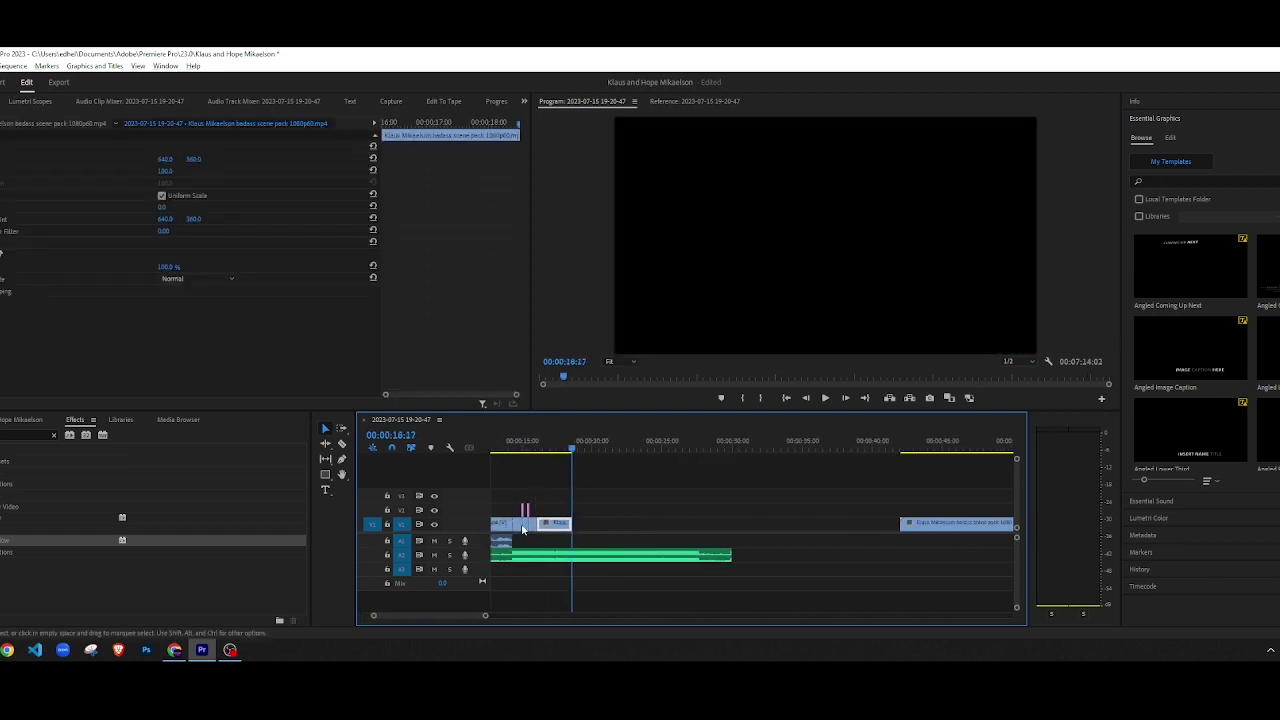
Step: Play the edit from 00:00:14:22 through the newly placed shot
scroll(520, 529, up, 5)
click(539, 445)
click(653, 474)
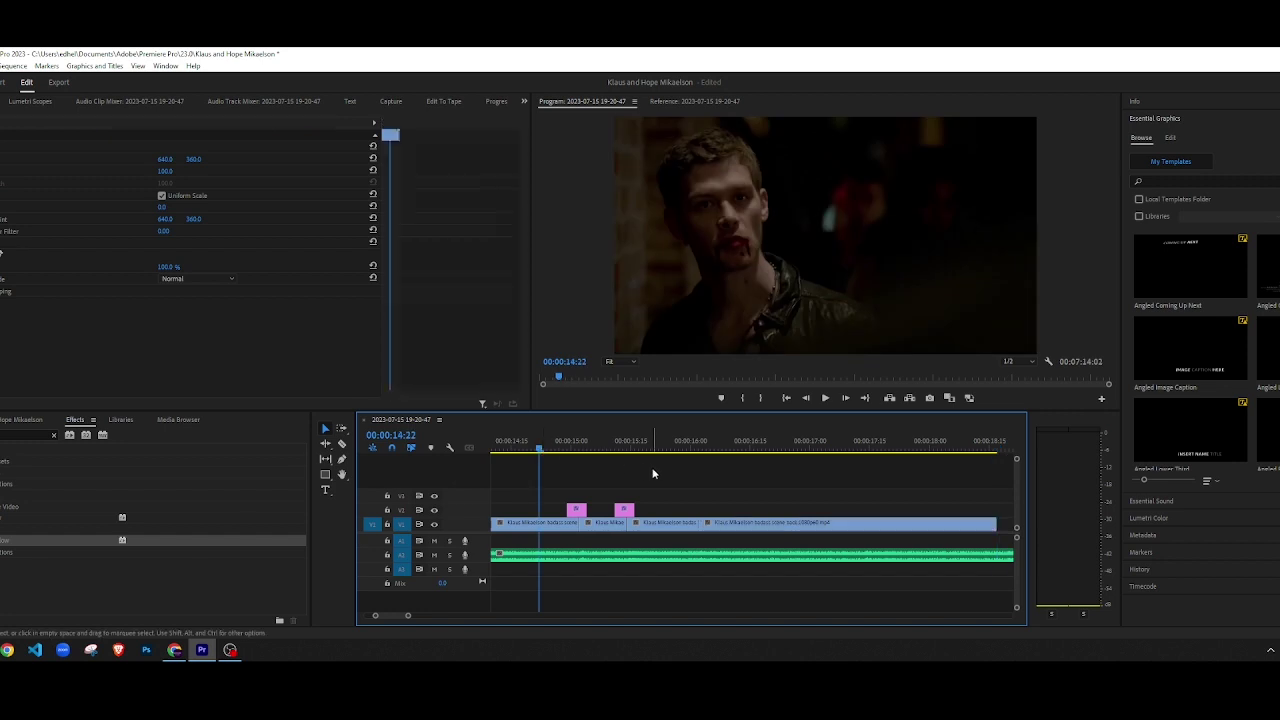
key(space)
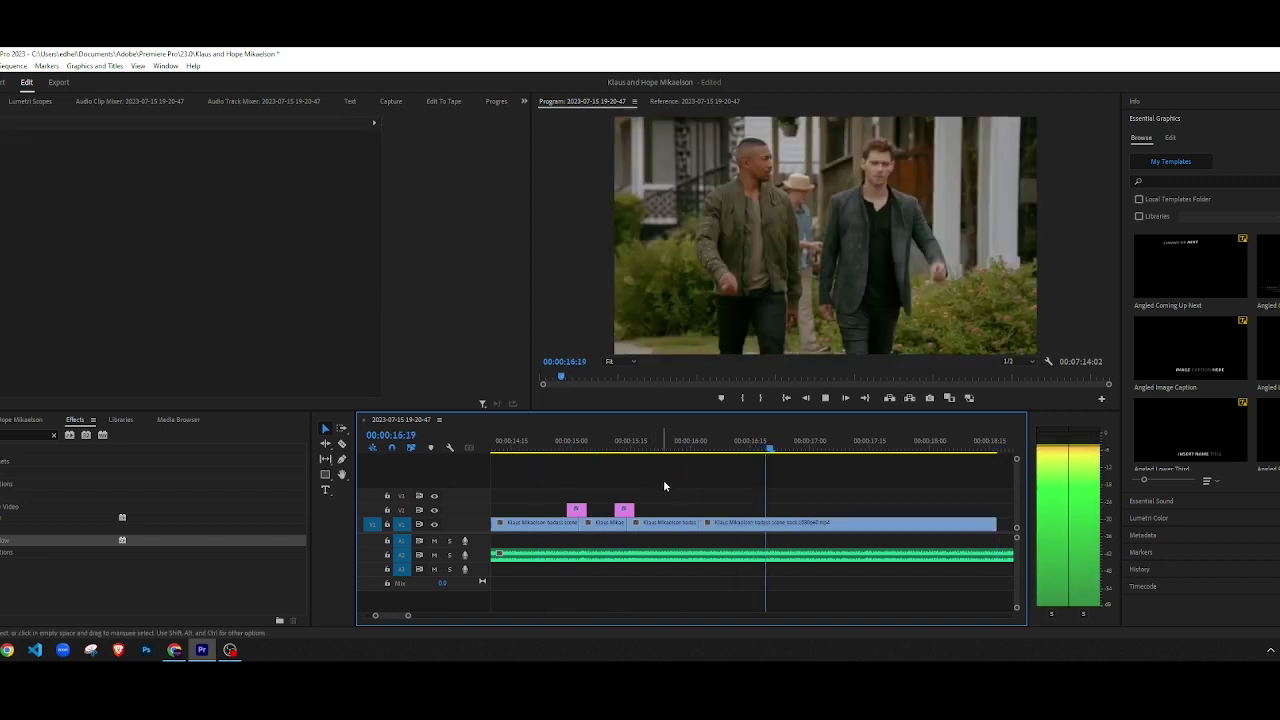
key(space)
Step: Duplicate the blur adjustment layer over the cut at 00:00:16:02 and set the copy's blur direction to 70°
drag(622, 511, 698, 511)
scroll(698, 512, up, 3)
click(699, 513)
click(687, 441)
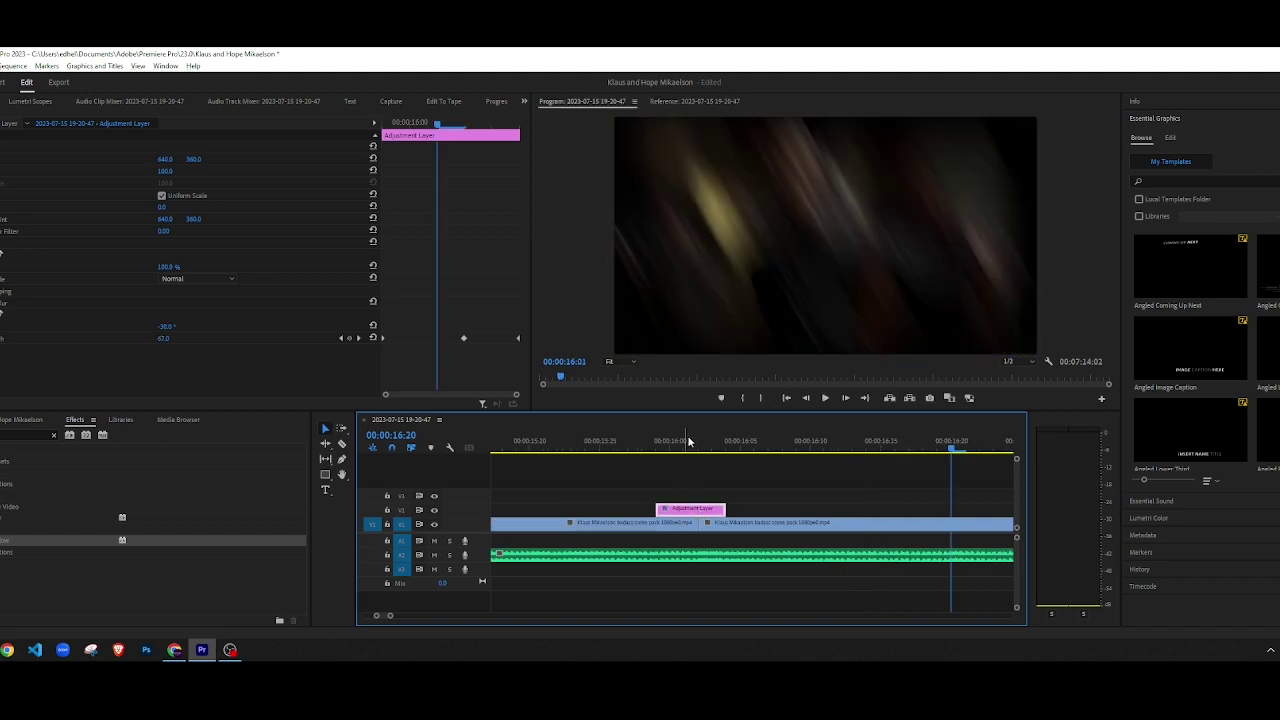
click(168, 326)
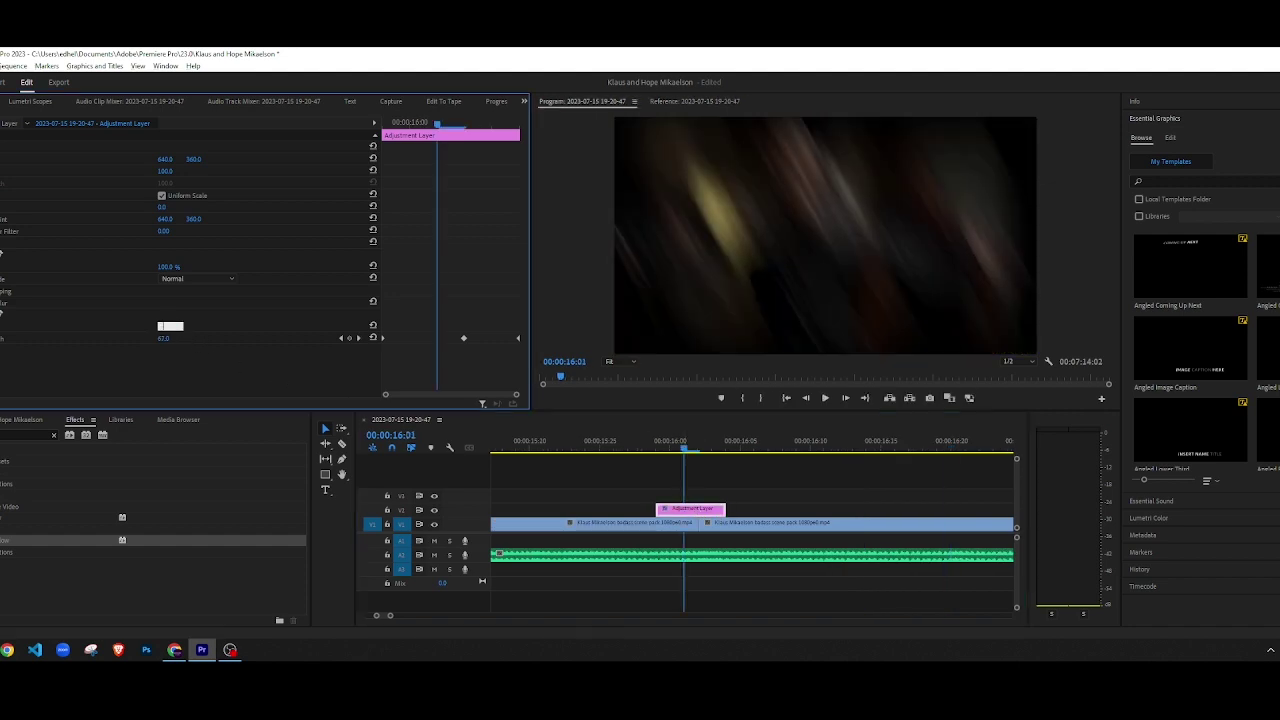
text(-60)
key(Return)
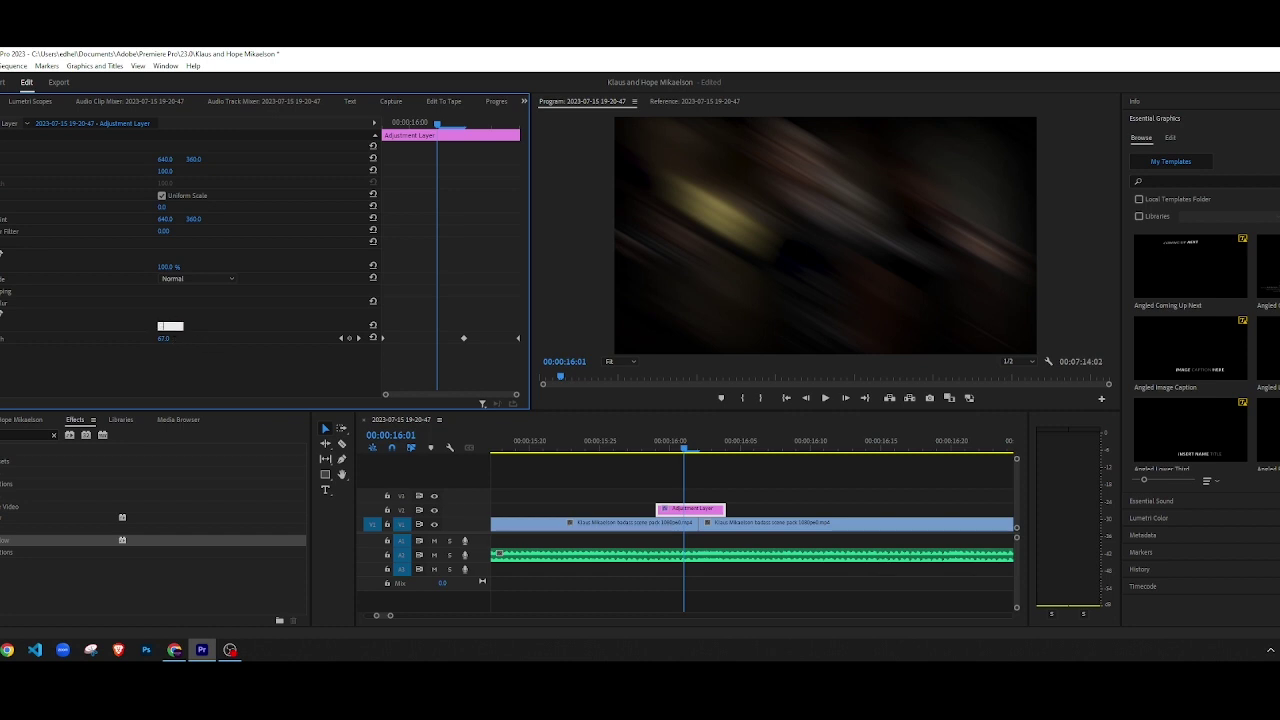
key(Return)
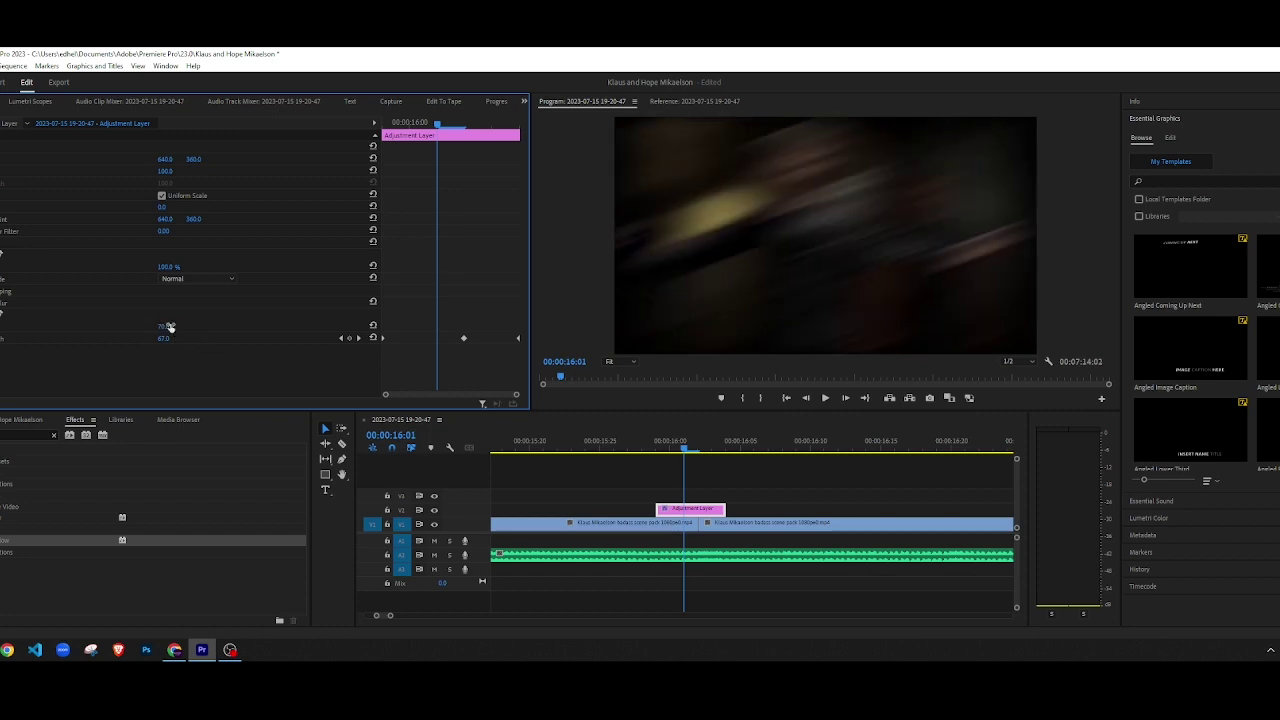
Step: Play the edit across the new transition and examine the shot after it up to 00:00:16:15
click(621, 506)
scroll(620, 505, down, 3)
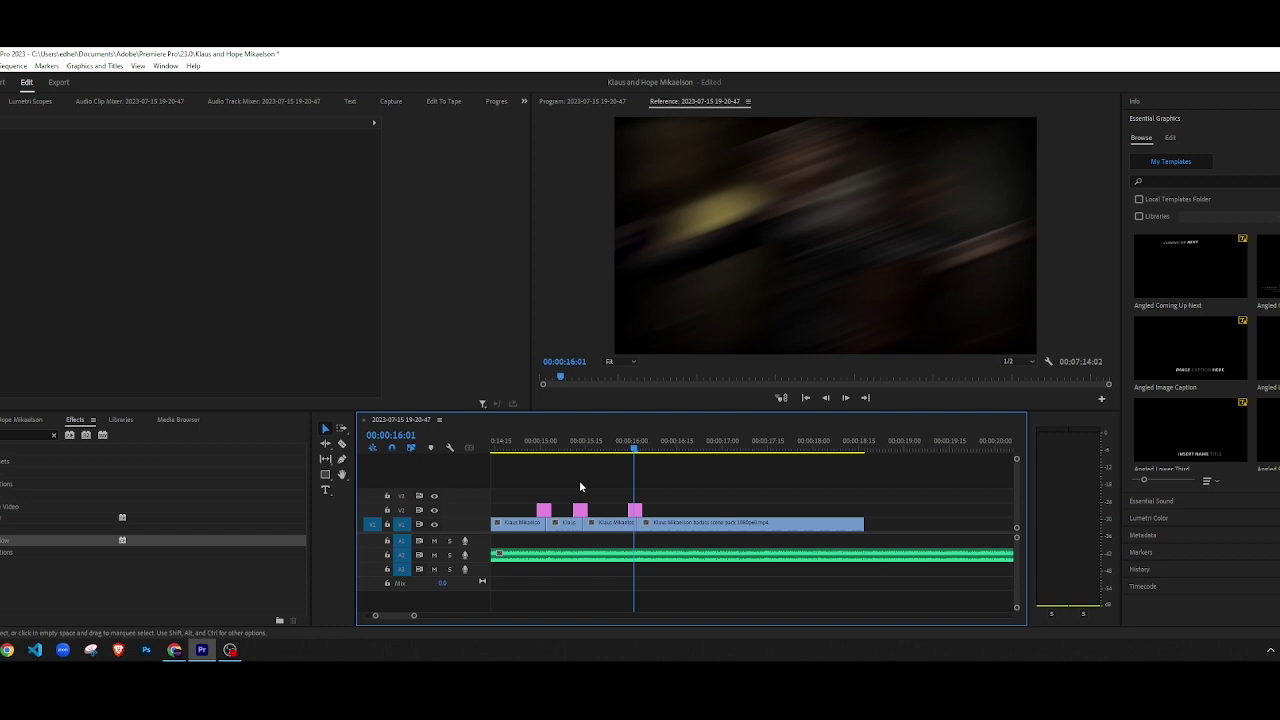
click(510, 453)
key(space)
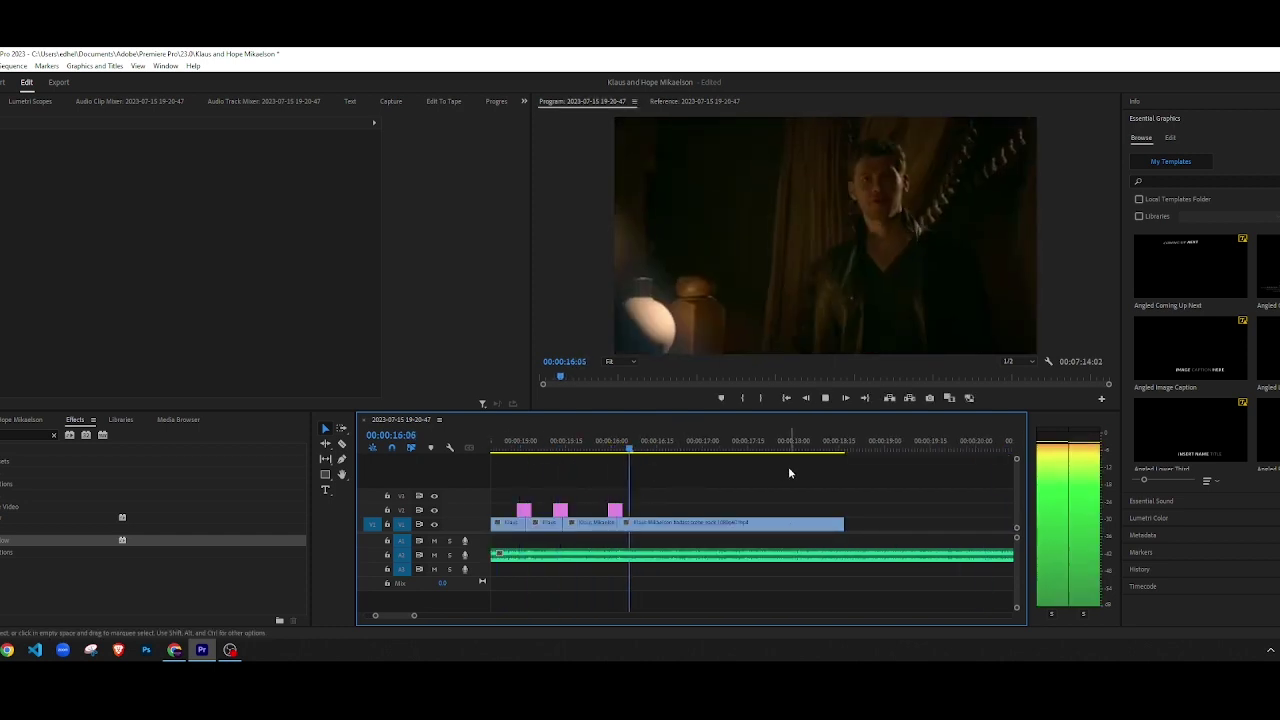
key(space)
click(629, 441)
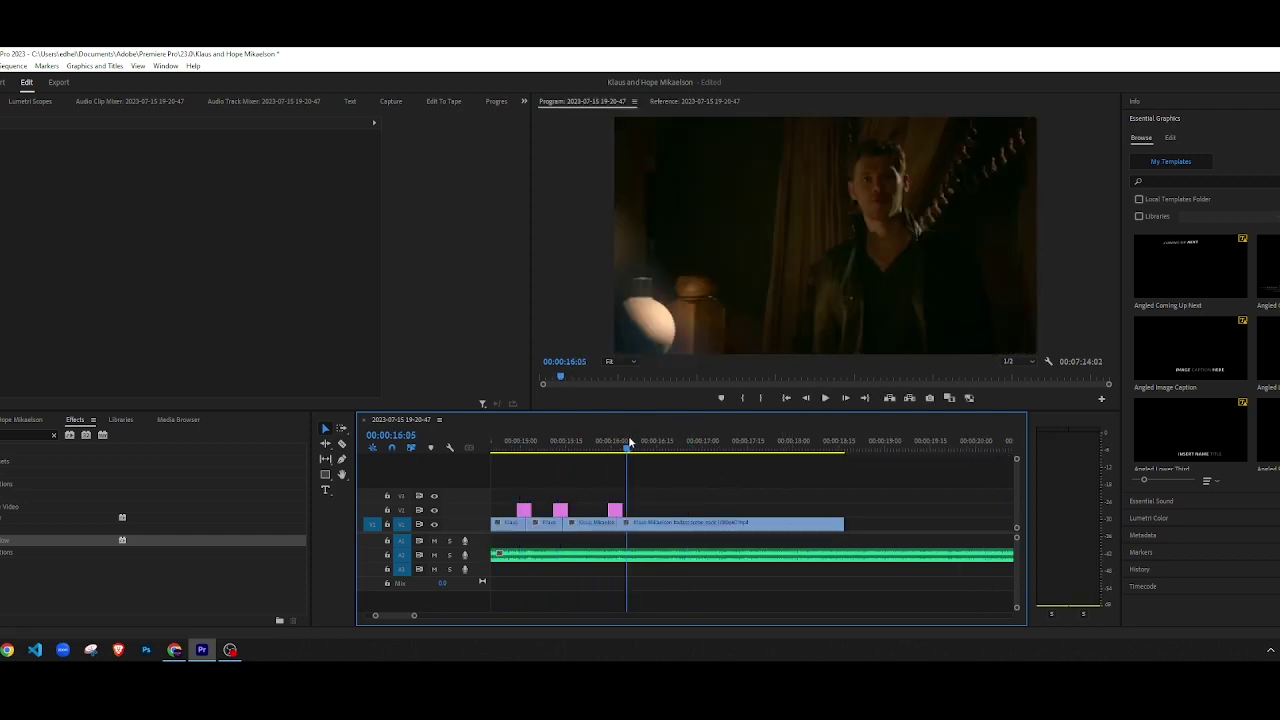
key(space)
key(End)
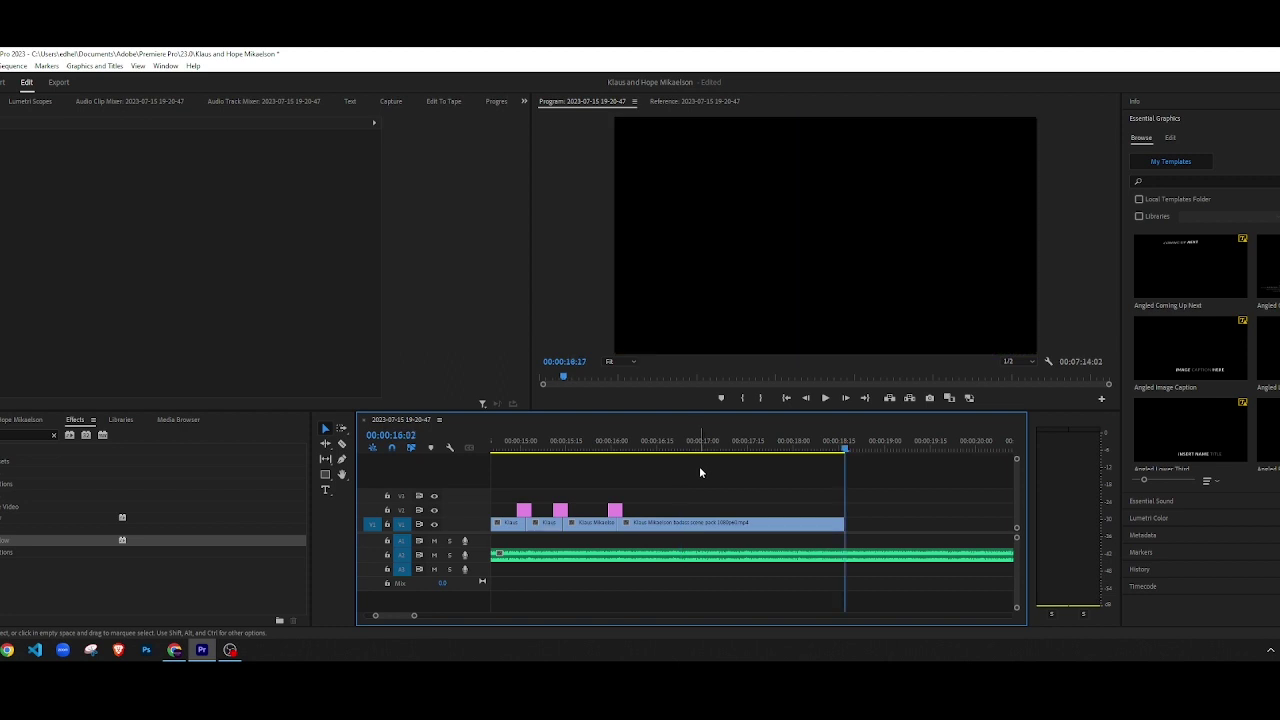
key(space)
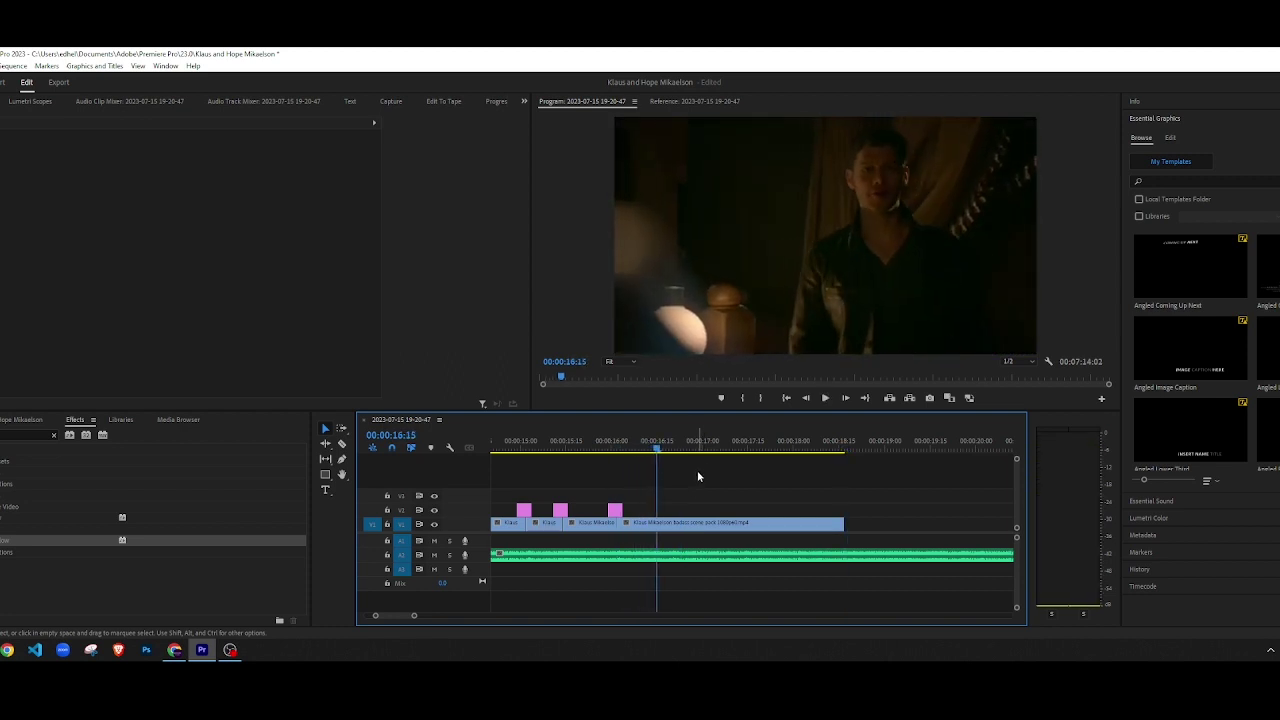
Step: Find the frame where the dark Klaus shot changes to the walking shot and split the clip at 00:00:16:20
key(Right)
key(Right)
key(Right)
key(Right)
key(Right)
key(Right)
scroll(655, 552, up, 4)
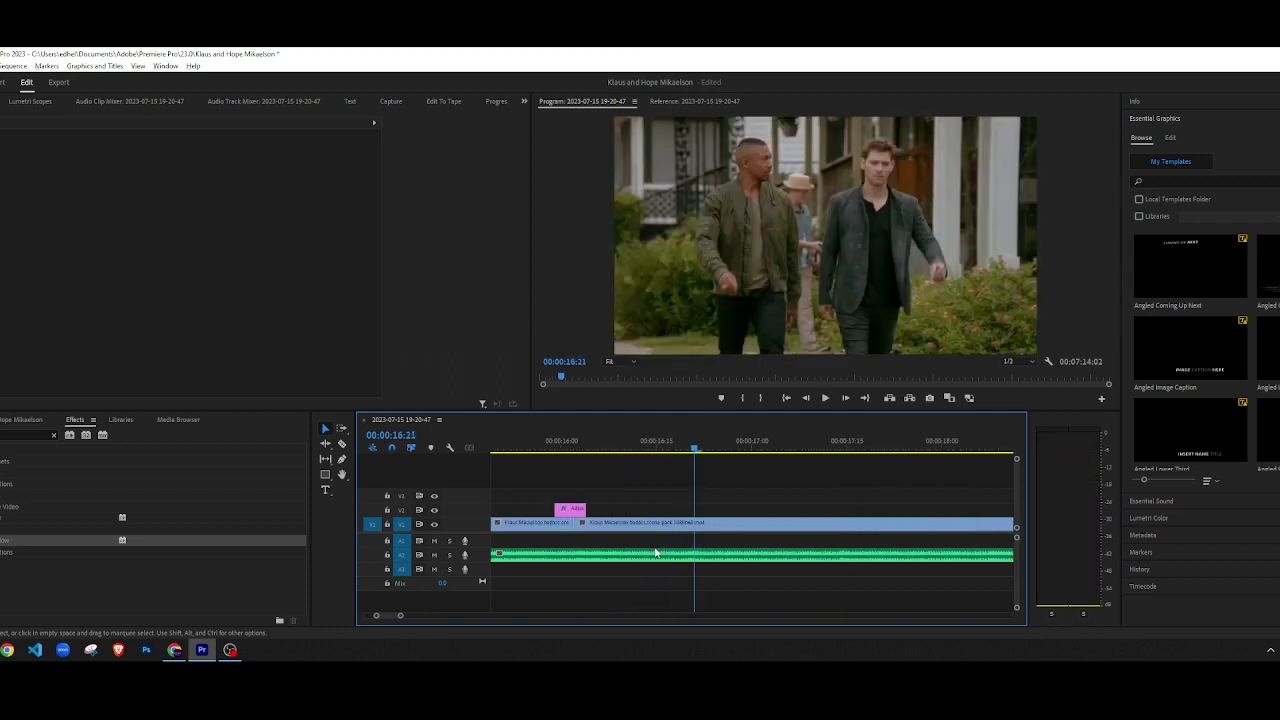
key(Left)
key(Left)
key(Right)
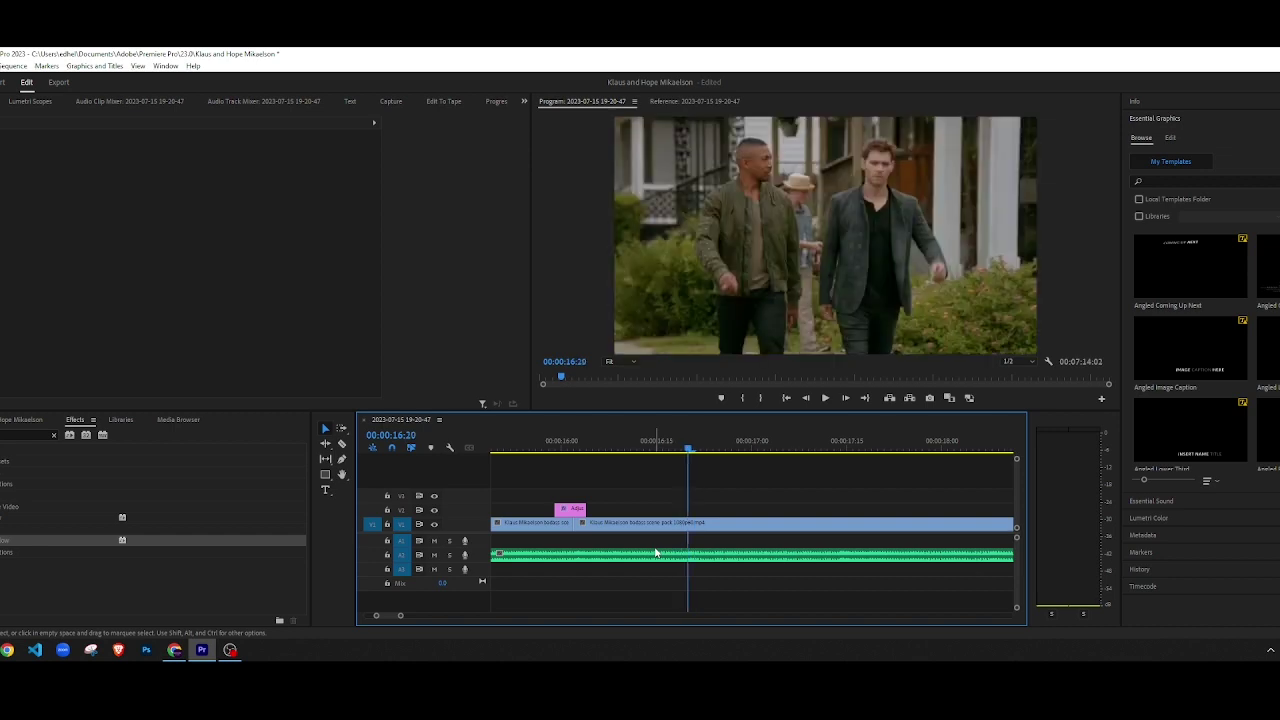
key(c)
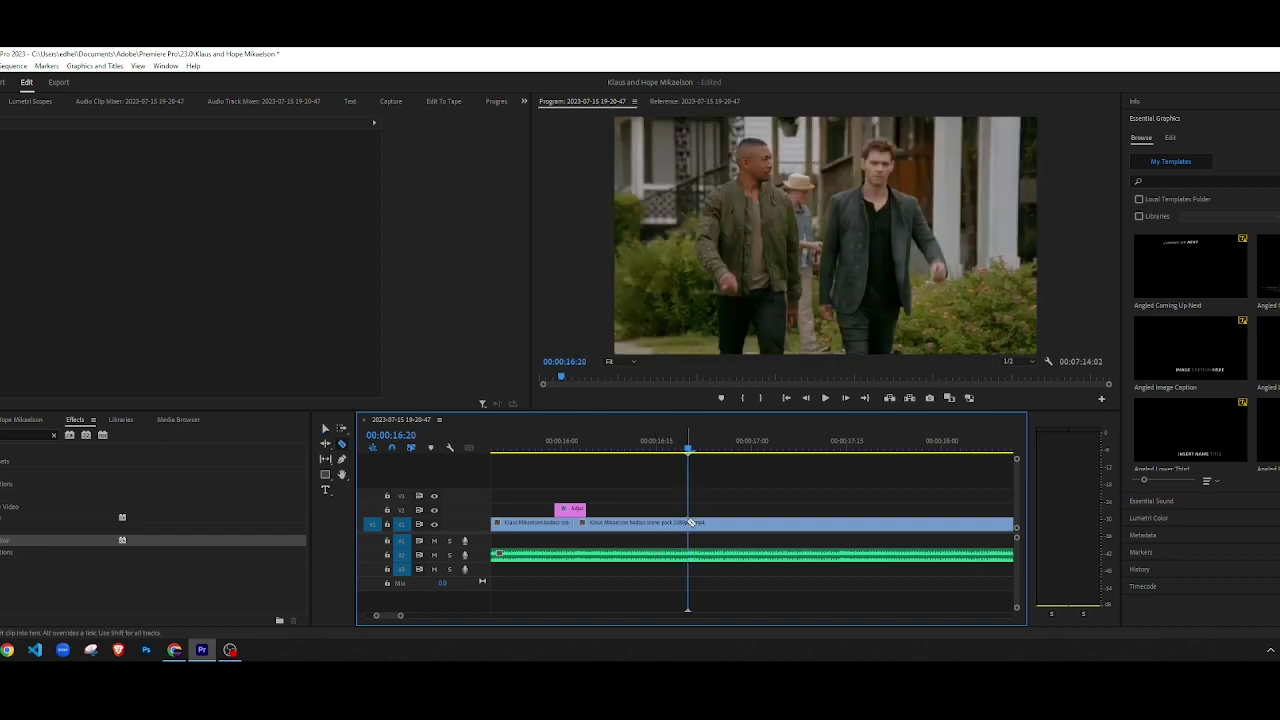
key(v)
Step: Split the clip again at 00:00:16:18 and delete the short fragment between the two cuts
click(683, 450)
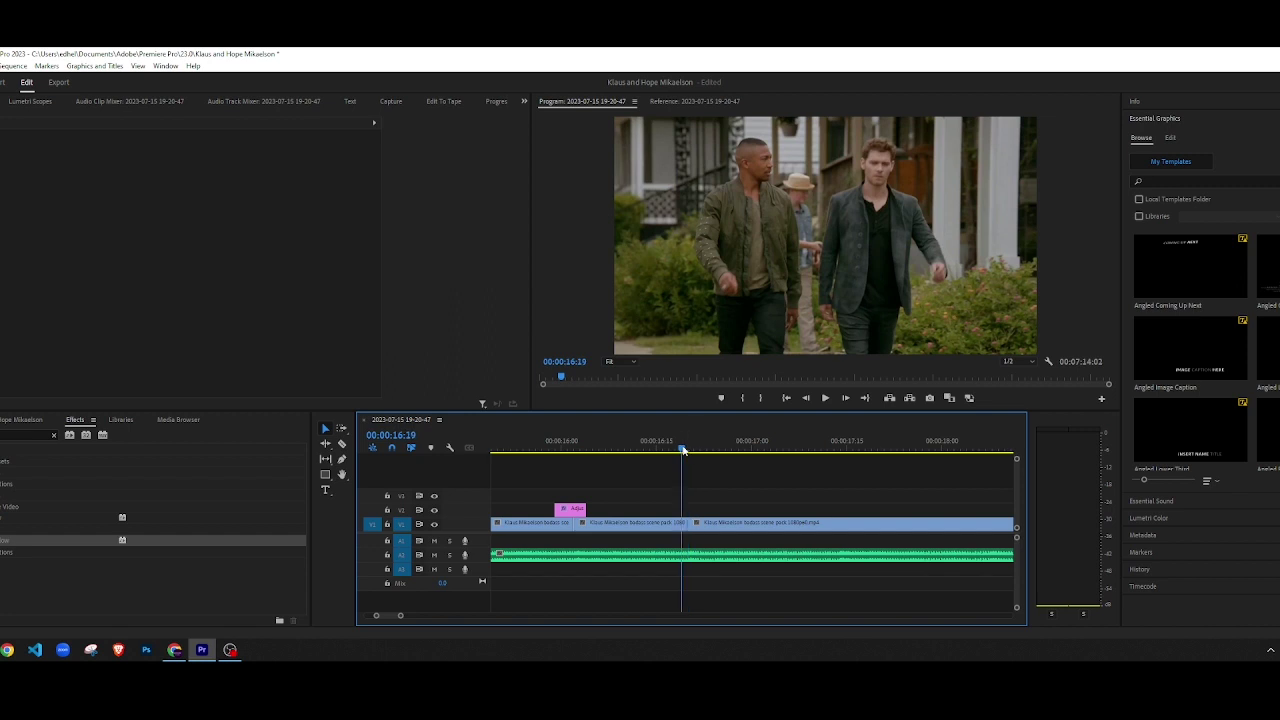
key(Left)
key(c)
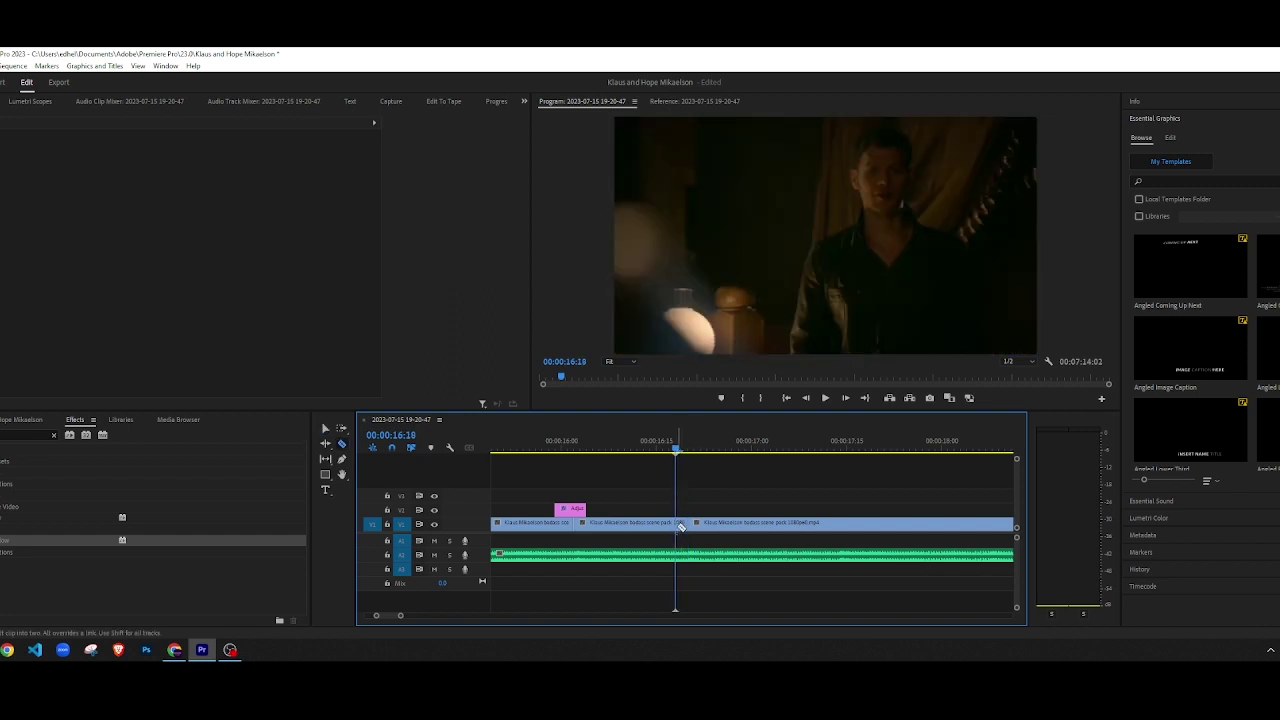
key(v)
click(681, 524)
key(Delete)
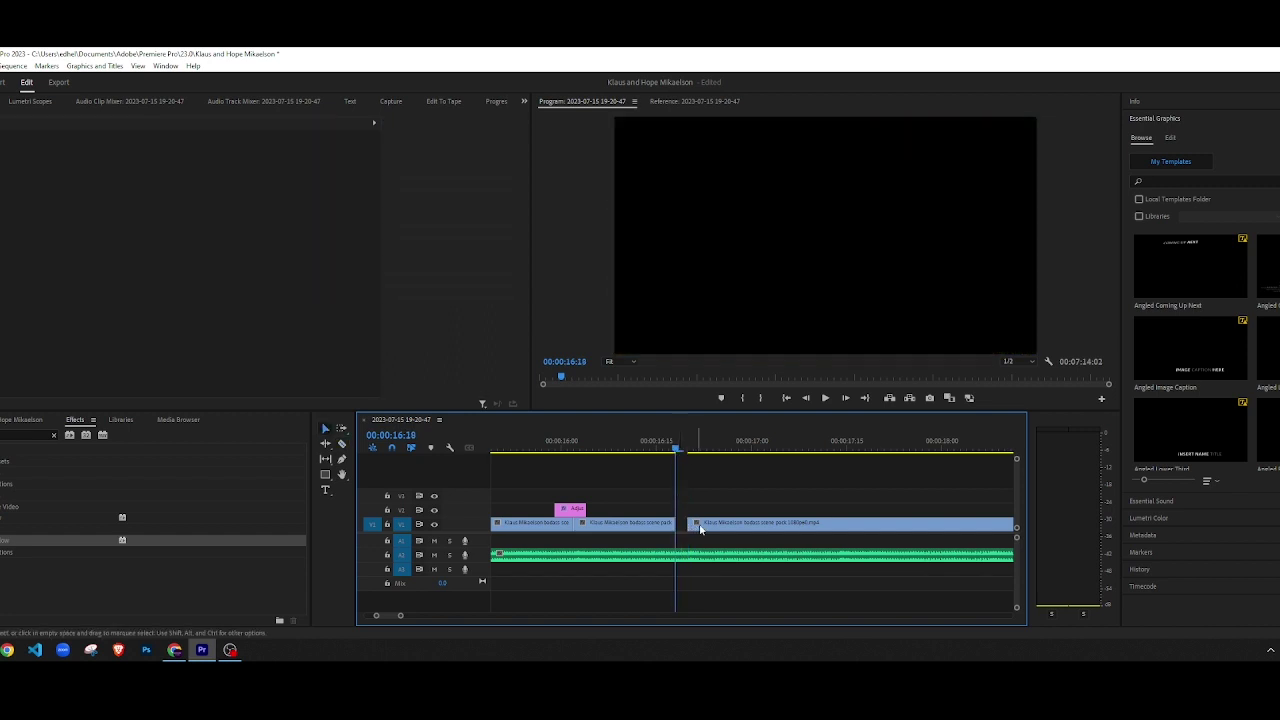
Step: Close the gap at 00:00:16:18 with the walking shot and duplicate the blur adjustment layer over that cut
drag(716, 526, 704, 526)
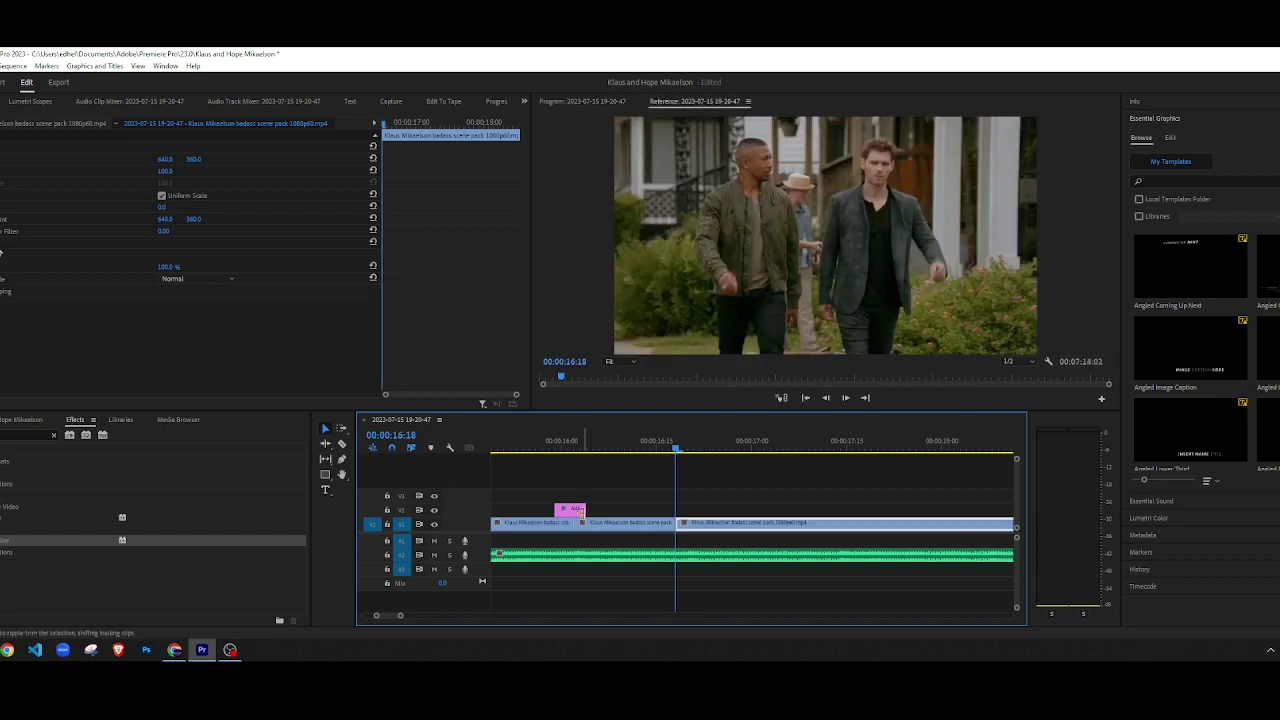
key(ctrl+z)
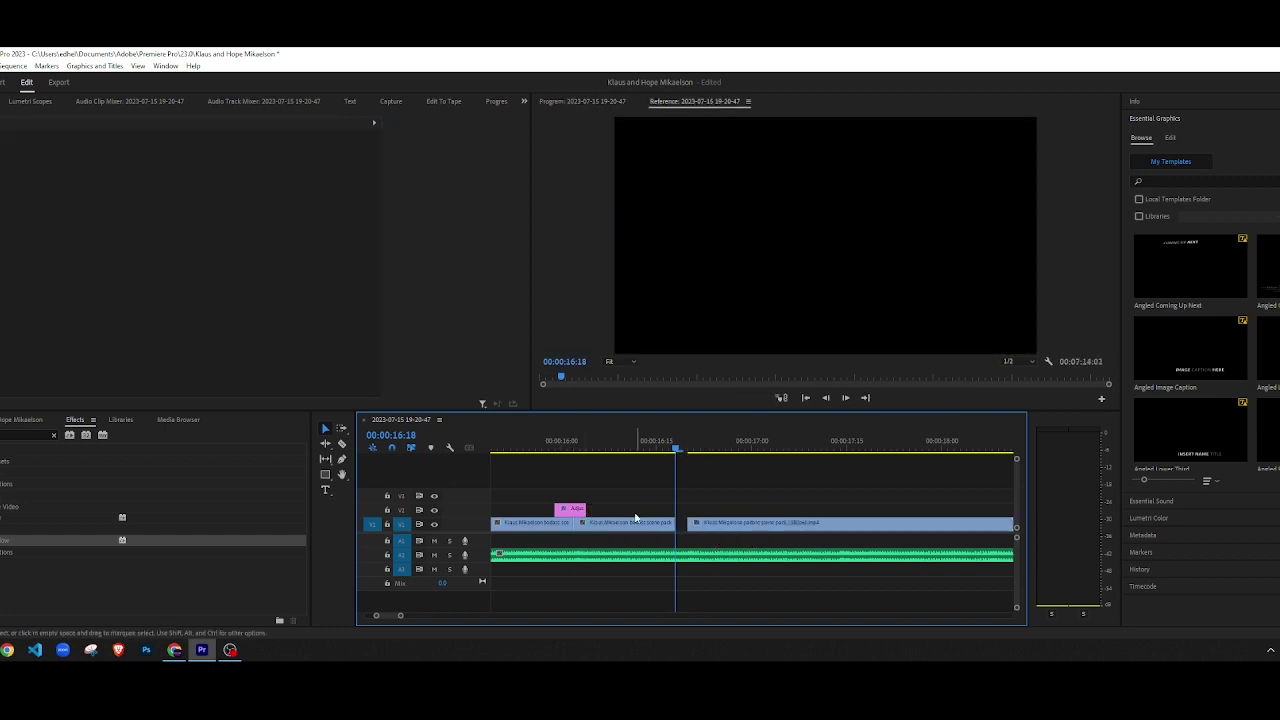
drag(621, 526, 676, 512)
Step: Play the edit from 00:00:13:16 to check the clips and their blur transitions
scroll(595, 493, down, 6)
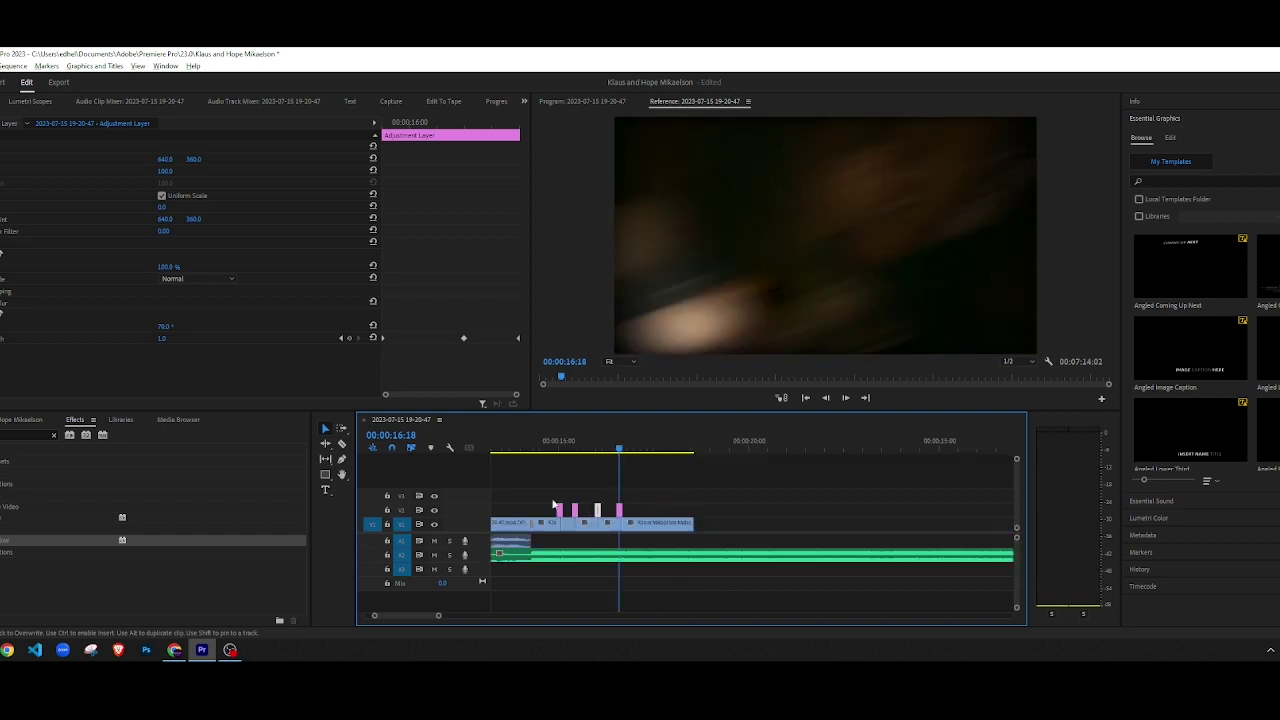
click(530, 450)
click(585, 477)
scroll(531, 517, up, 6)
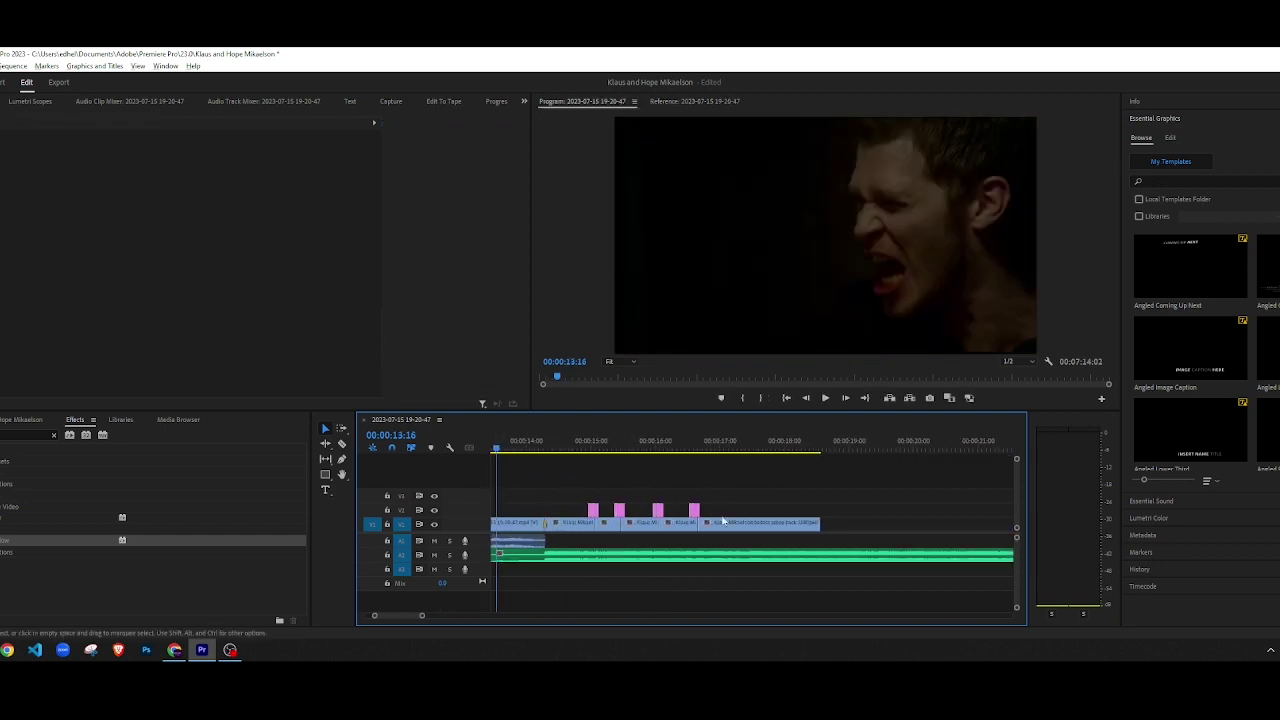
scroll(576, 527, up, 2)
key(space)
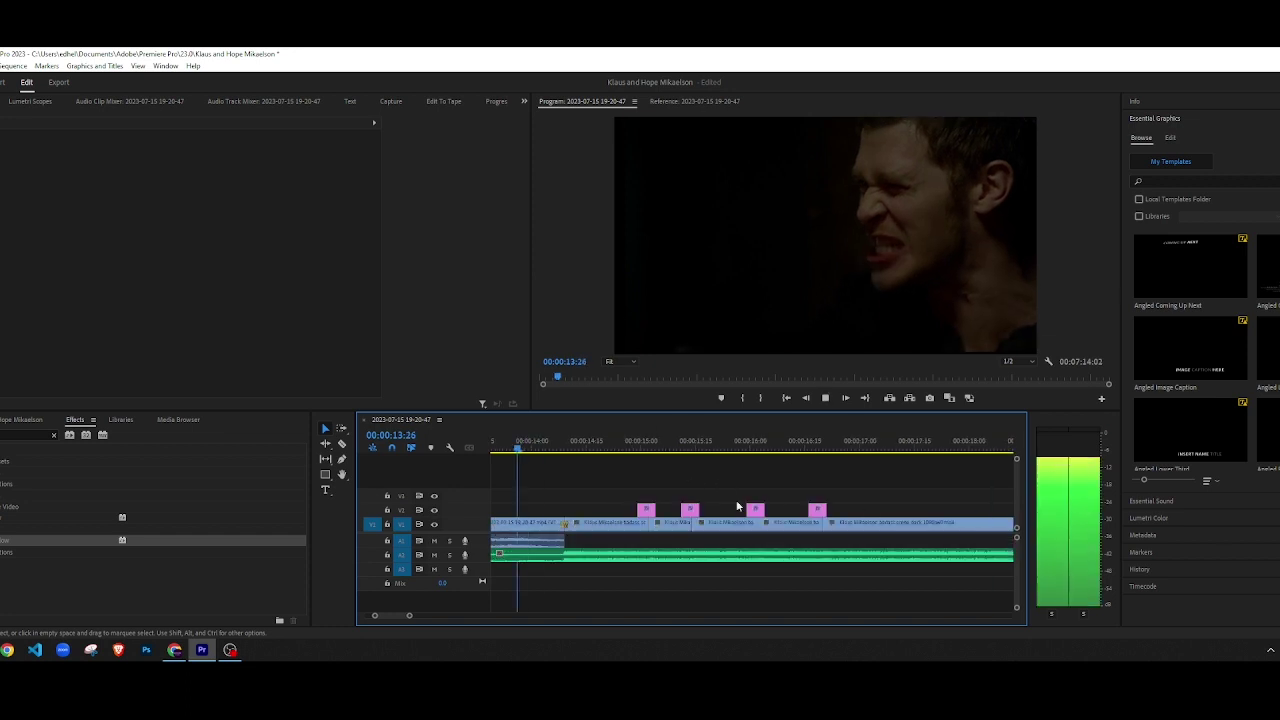
key(equal)
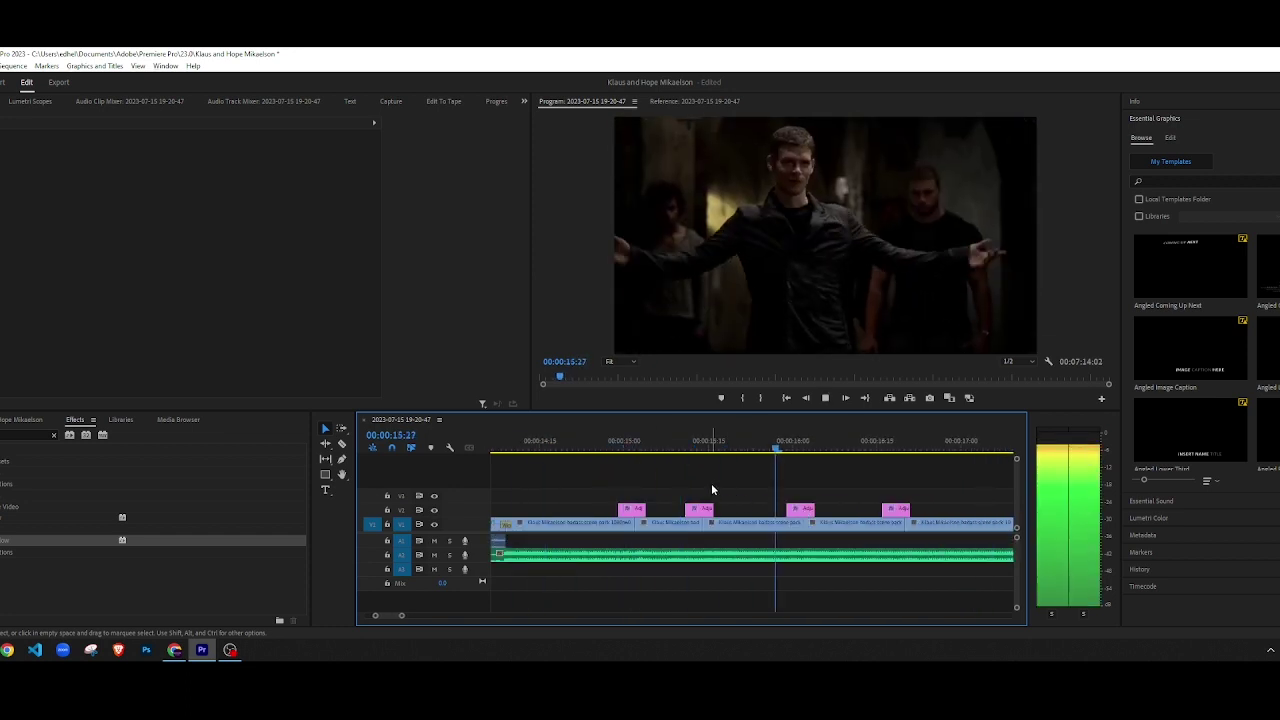
key(space)
Step: Set the blur direction of the adjustment layer over the 00:00:16:18 cut to -70°
click(894, 446)
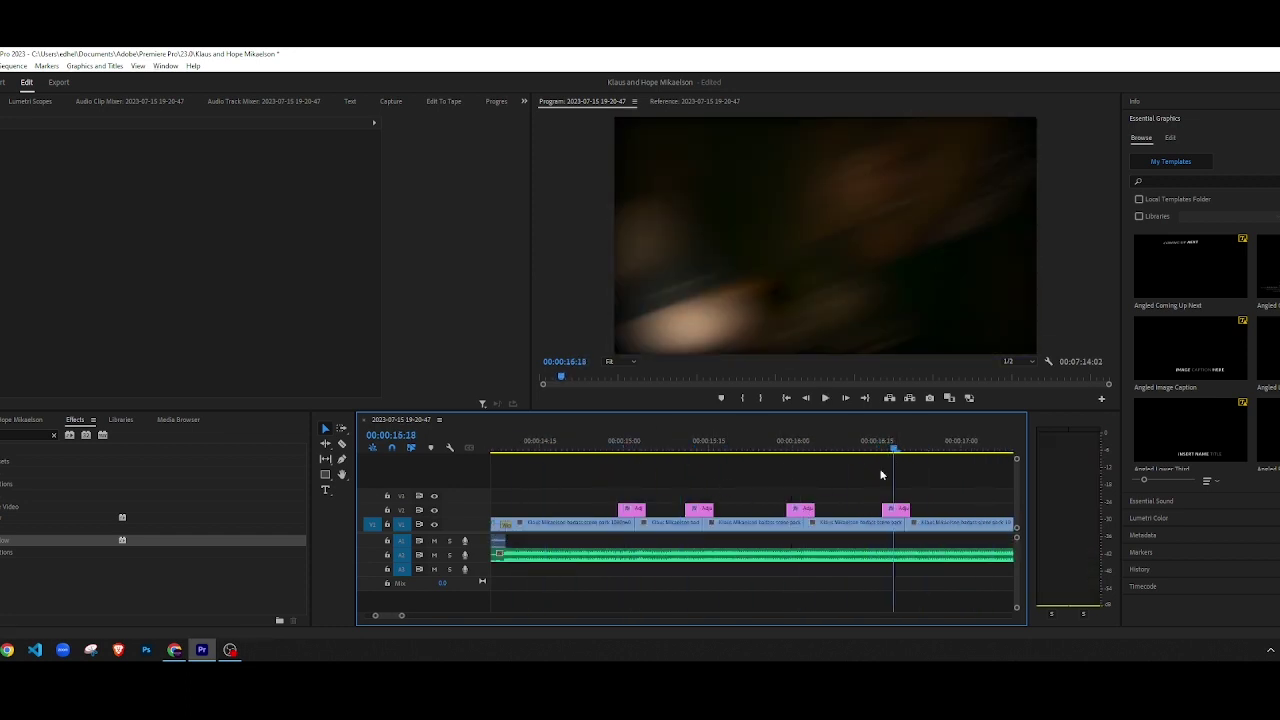
click(895, 509)
click(168, 325)
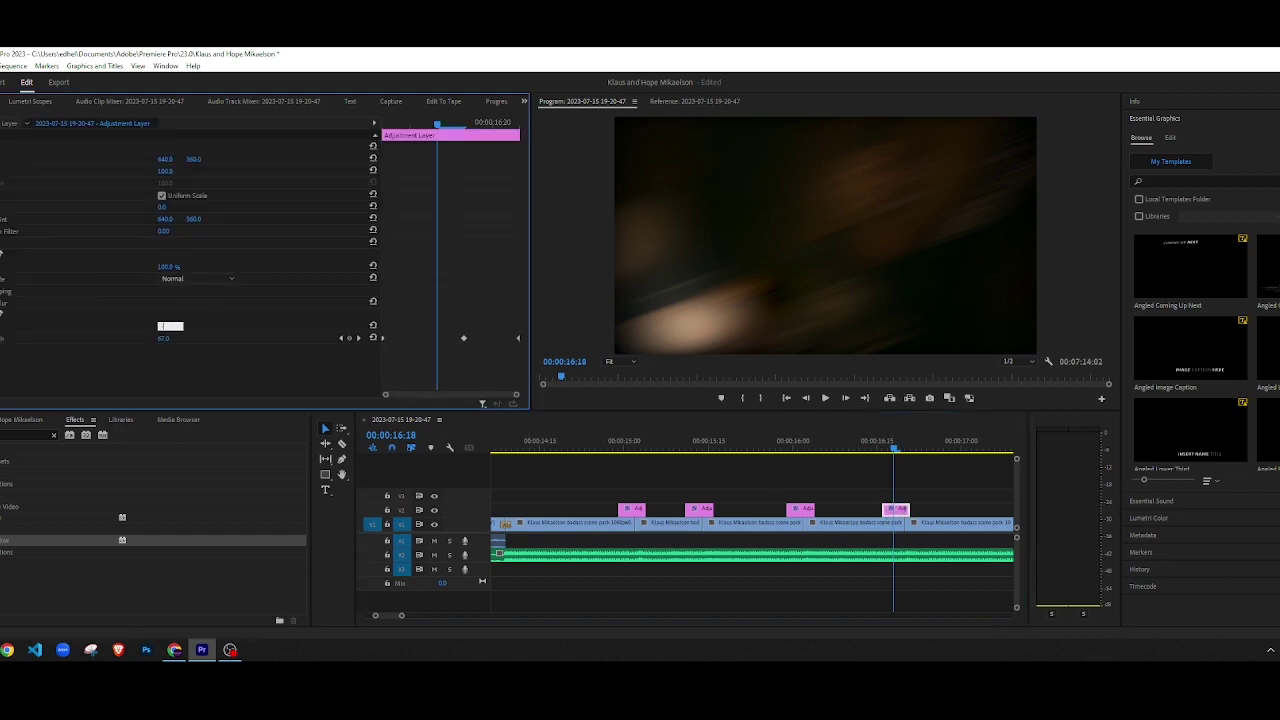
text(-70)
key(Return)
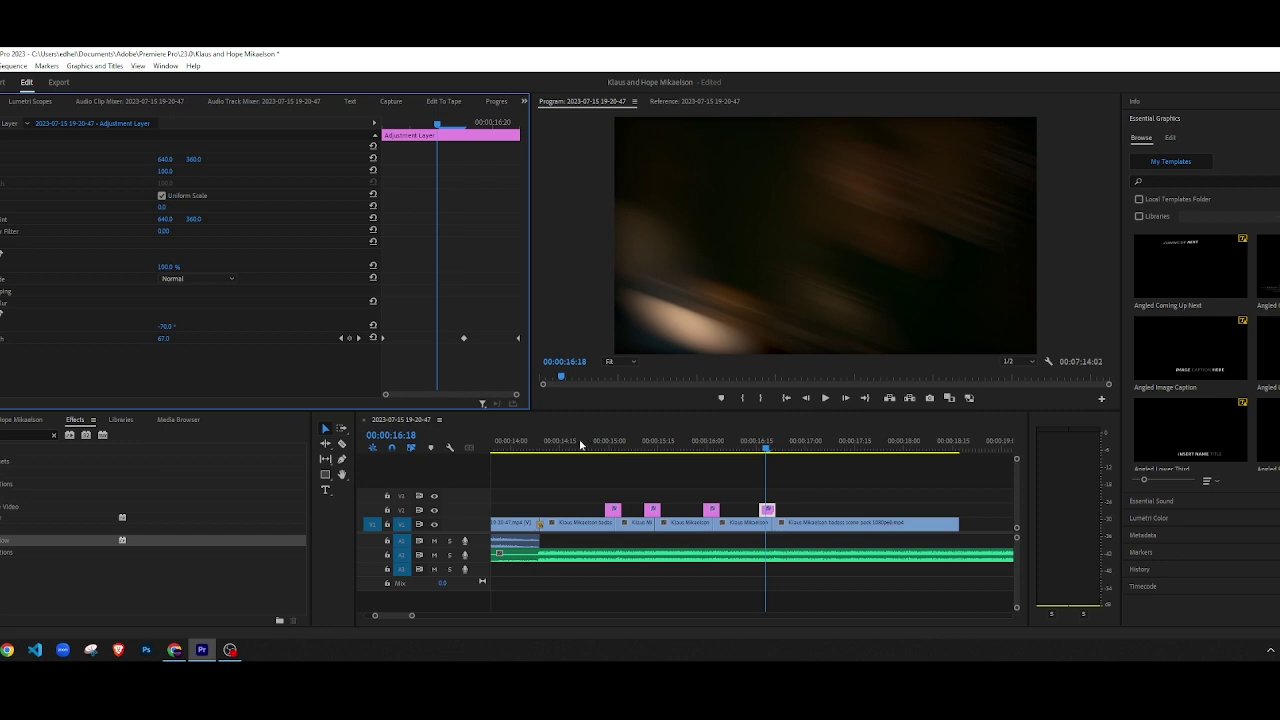
Step: Find the beat in the walking shot, split the clip at 00:00:17:14 and delete the remainder
click(580, 444)
key(space)
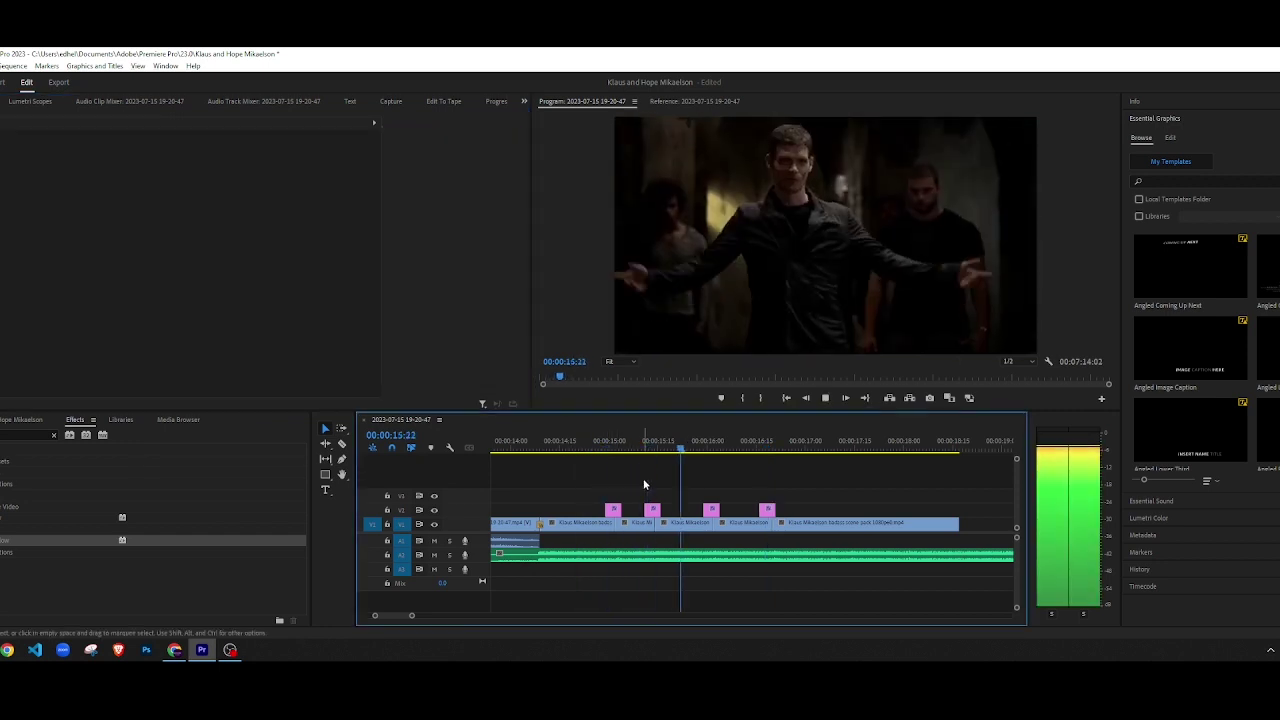
key(space)
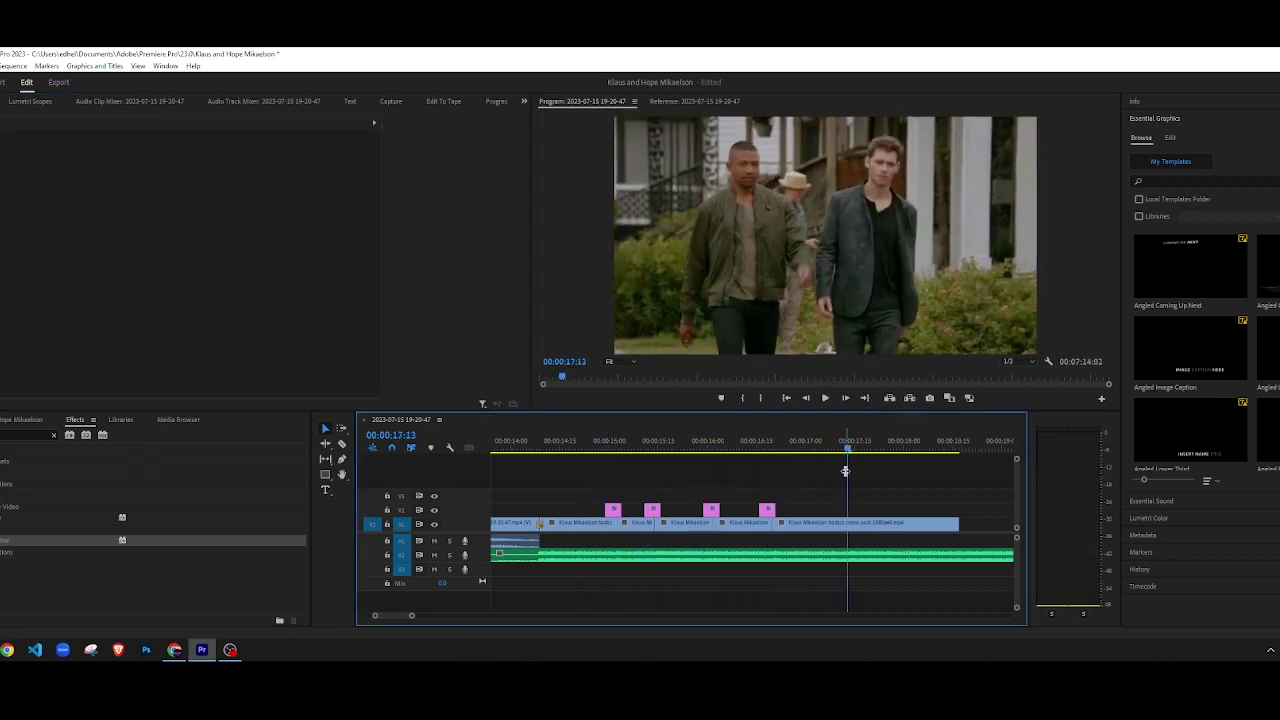
key(Left)
key(Right)
key(Left)
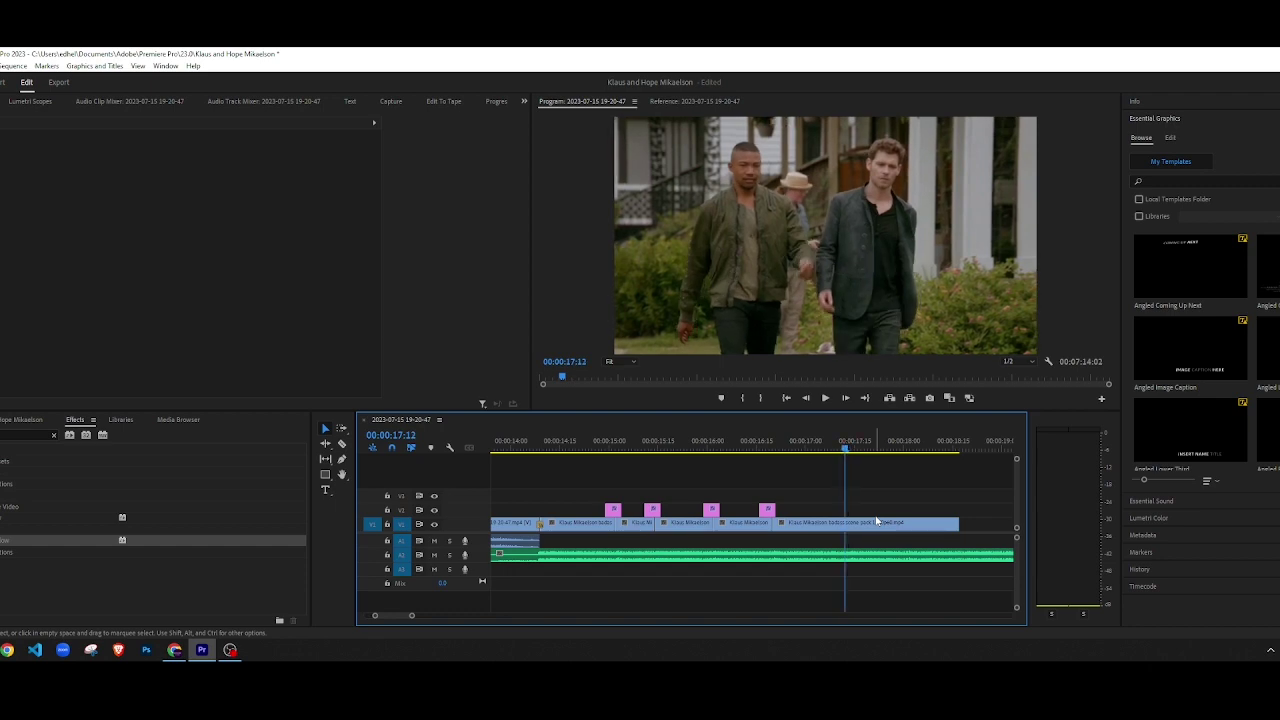
key(Right)
key(Left)
key(Right)
key(Right)
key(Right)
key(Left)
key(Left)
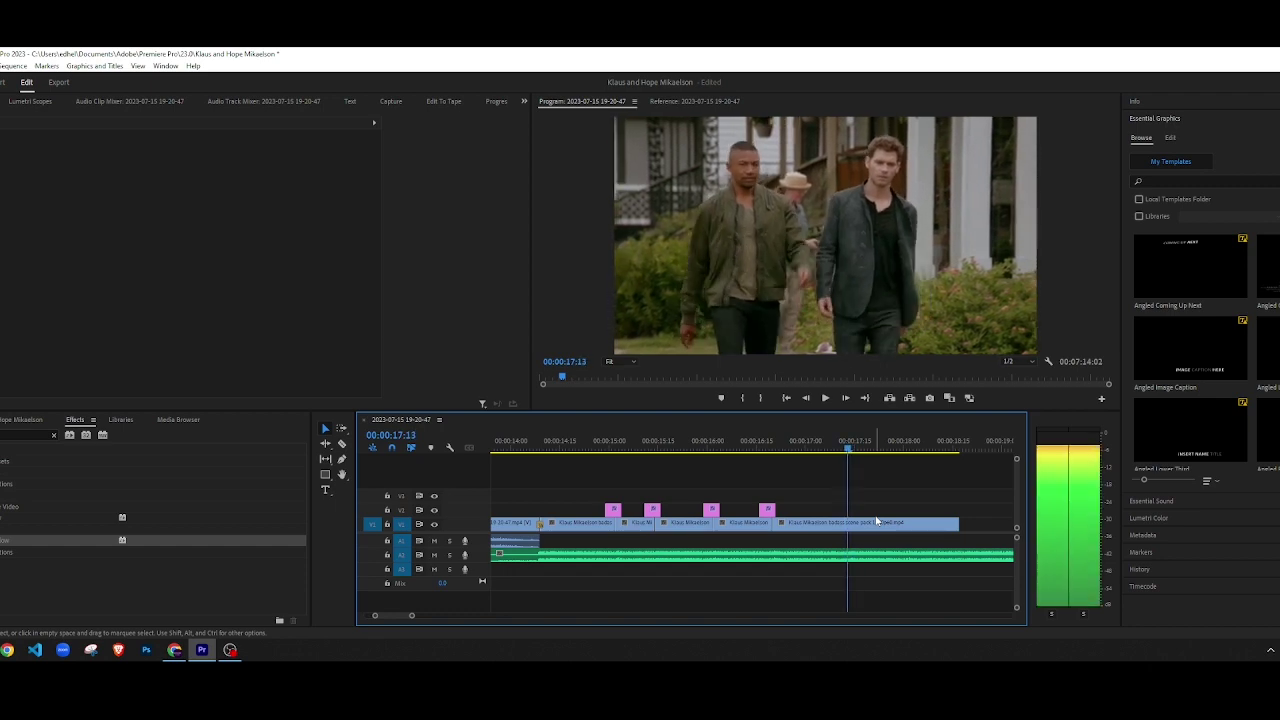
key(Right)
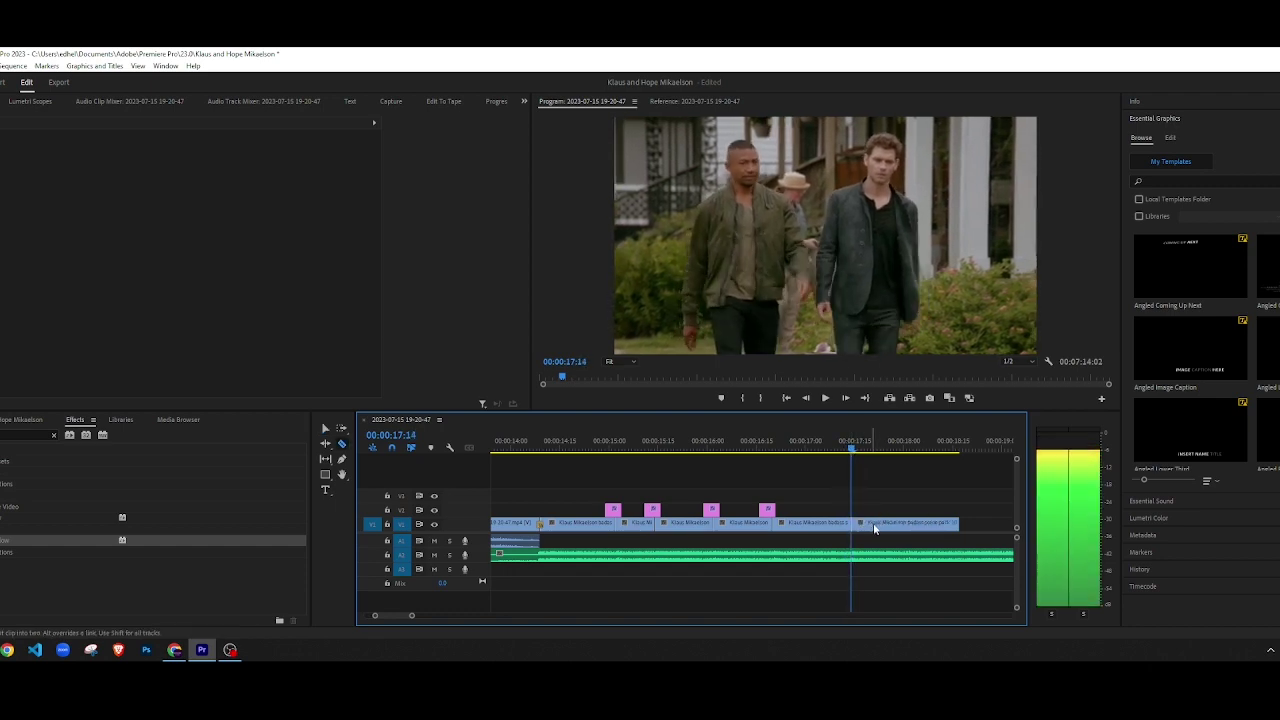
click(872, 526)
key(Delete)
scroll(578, 497, down, 2)
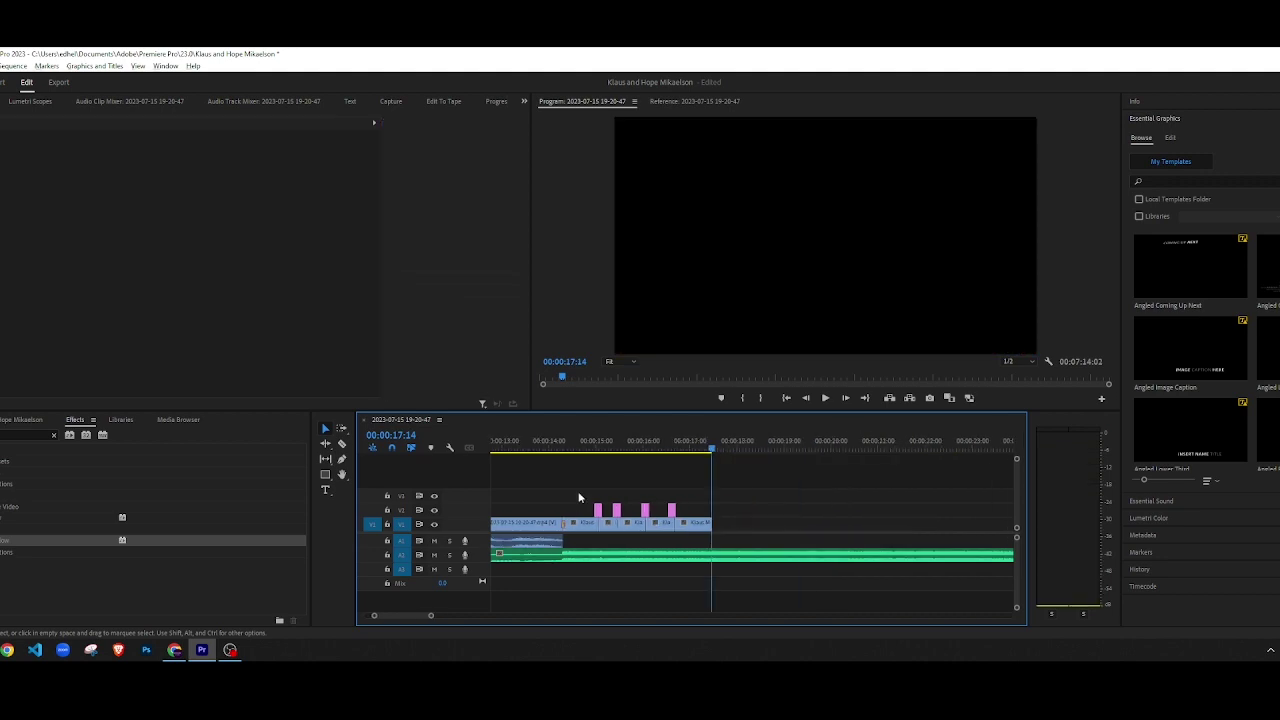
Step: Play the edit through the blur transitions to check the short clips up to the end of the walking shot
click(559, 447)
key(space)
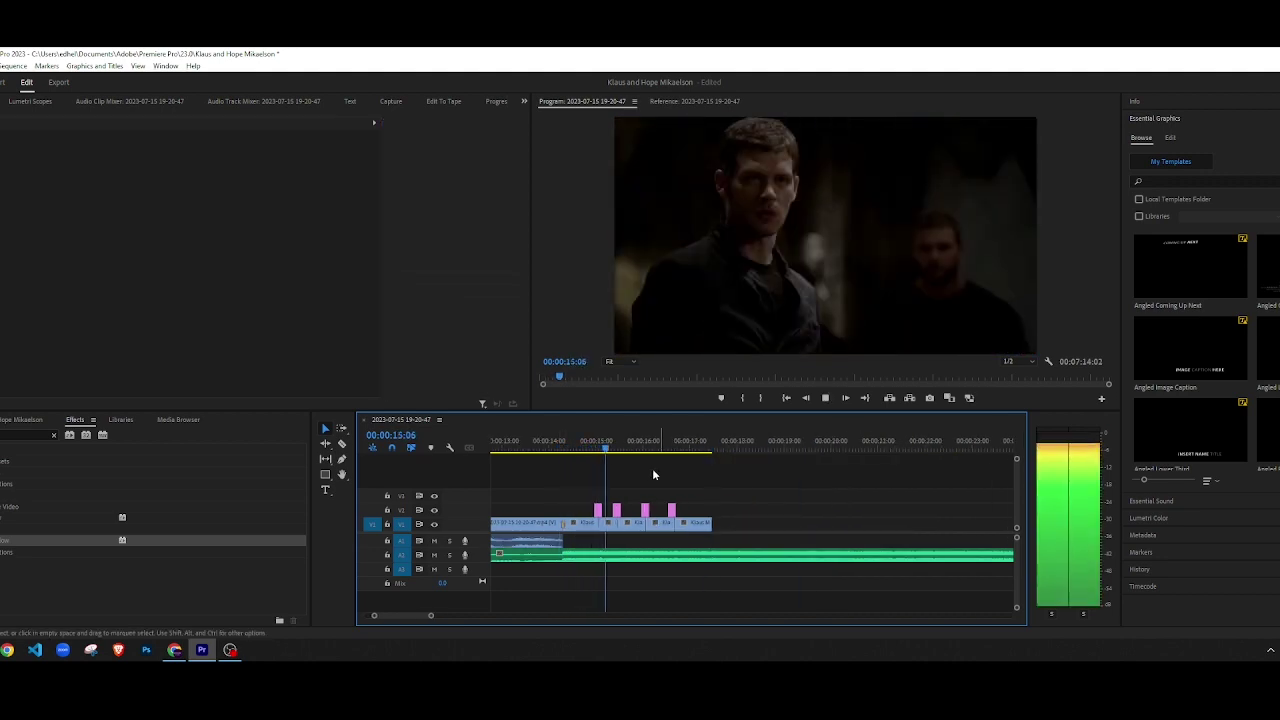
click(531, 450)
key(space)
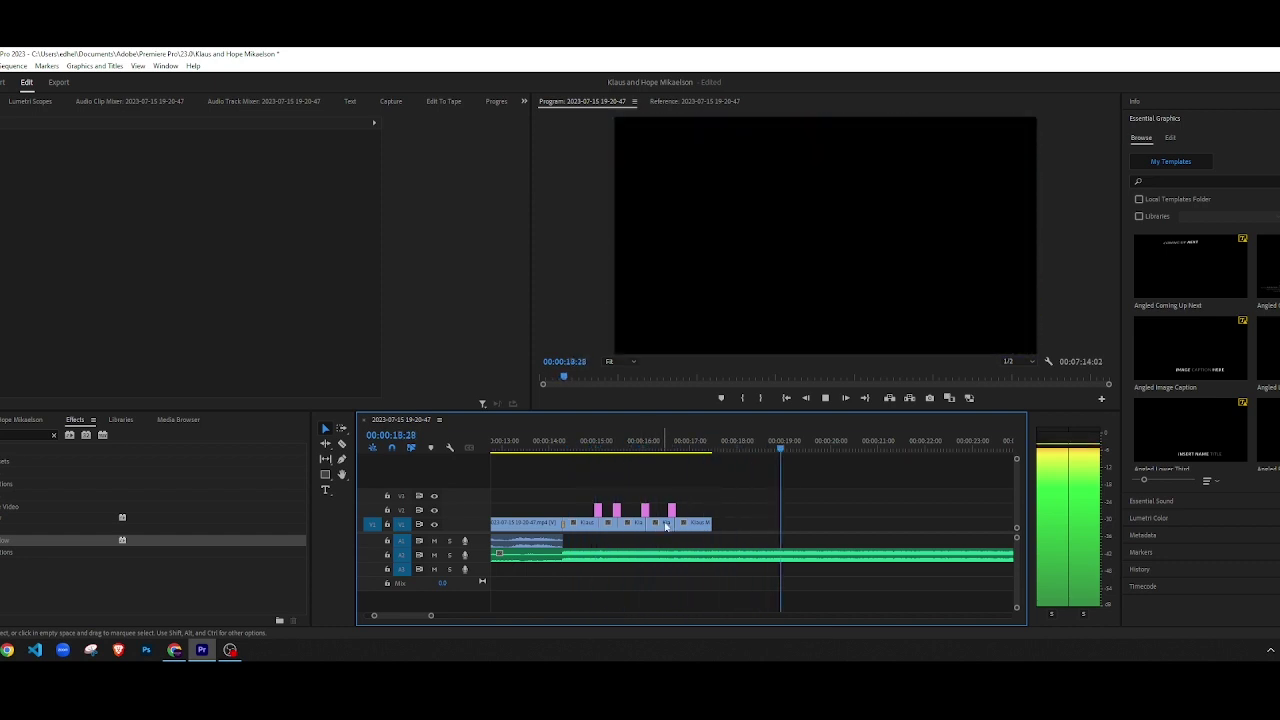
Step: Split the source scene clip at 00:01:48:02 and 00:01:50:20 to isolate the dark shot of Klaus by the wall
scroll(671, 543, down, 3)
key(minus)
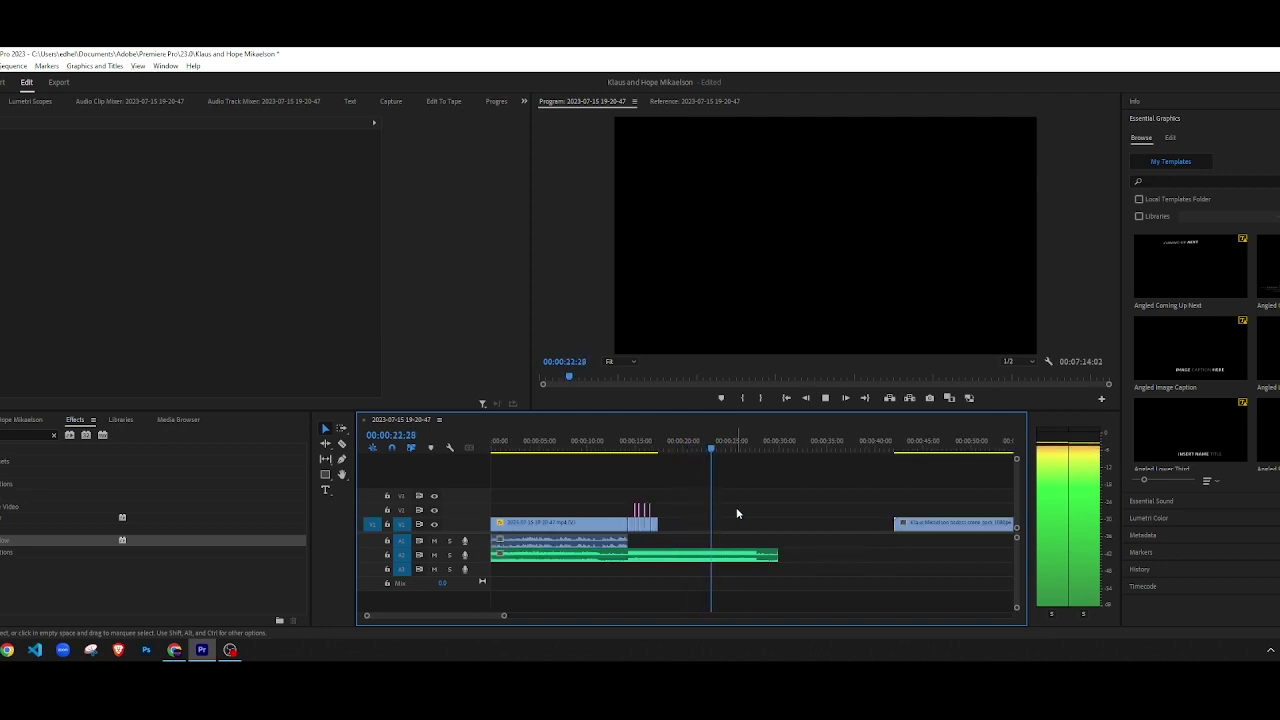
key(minus)
key(minus)
click(669, 444)
drag(669, 444, 869, 456)
key(c)
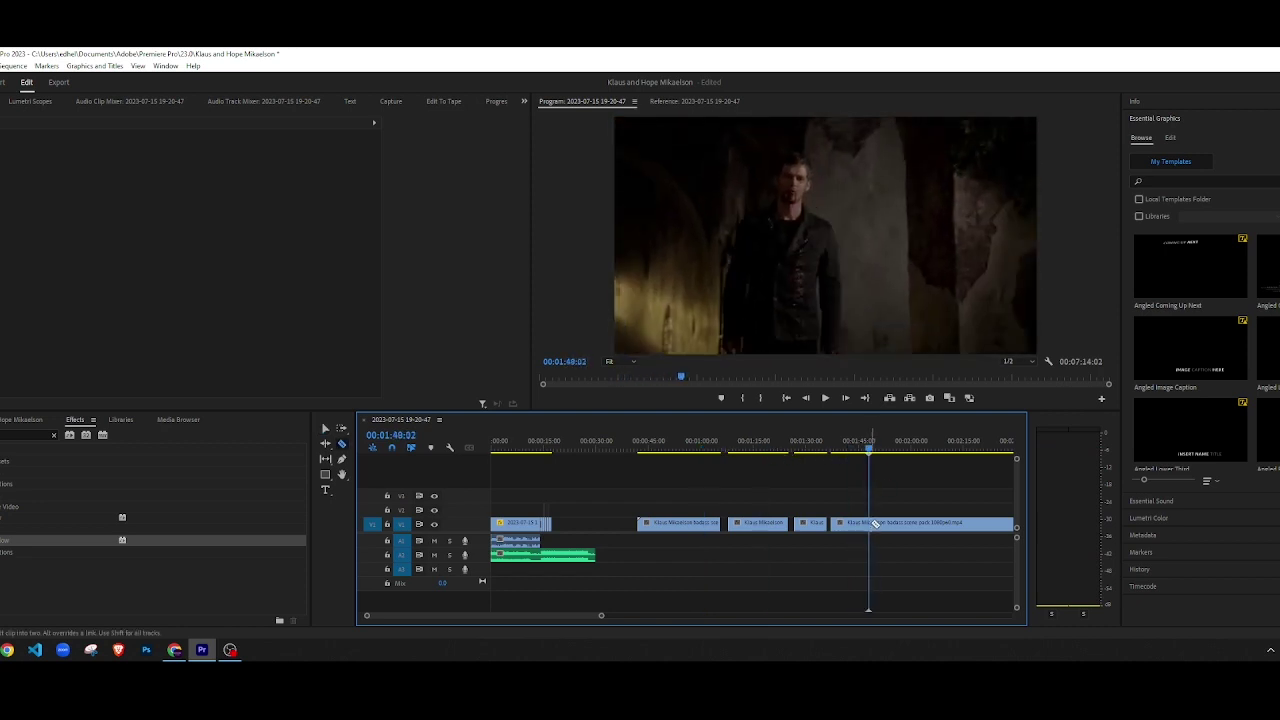
key(space)
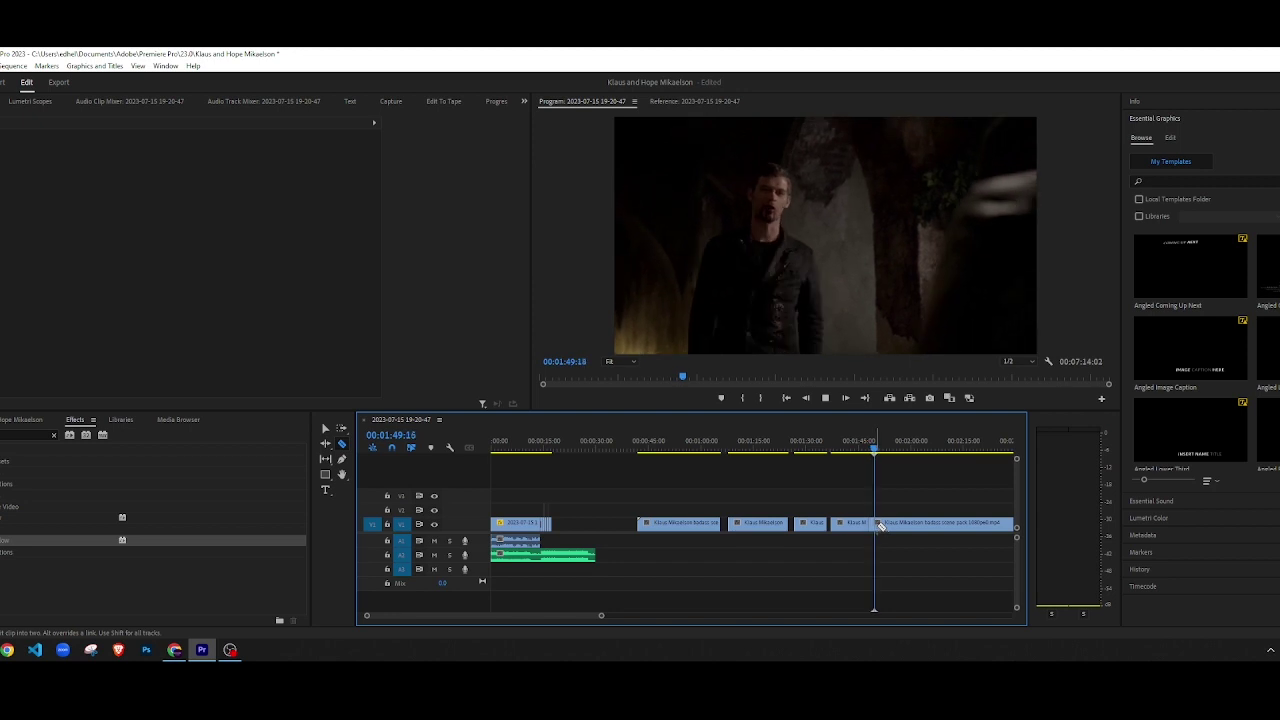
click(880, 524)
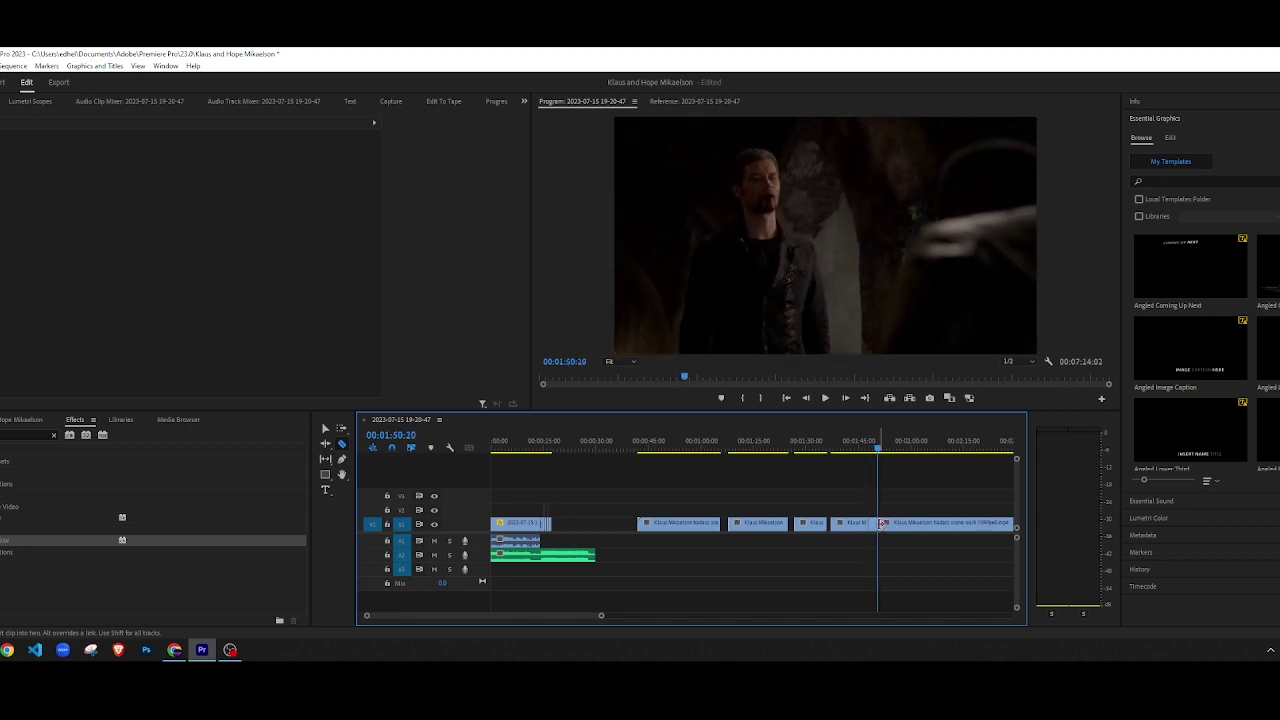
Step: Cut the isolated dark Klaus shot from the source footage and paste it after the walking shot at 00:00:17:14
click(876, 526)
key(Delete)
click(572, 447)
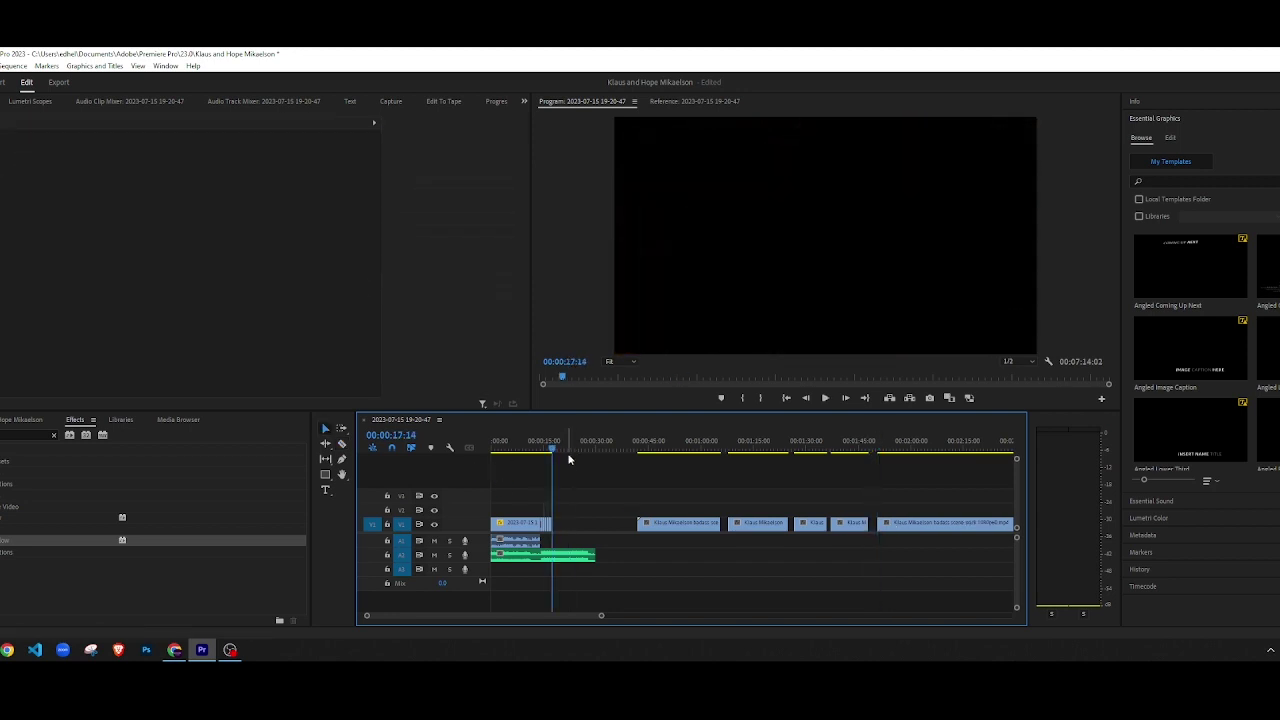
click(556, 524)
key(Down)
scroll(546, 525, up, 7)
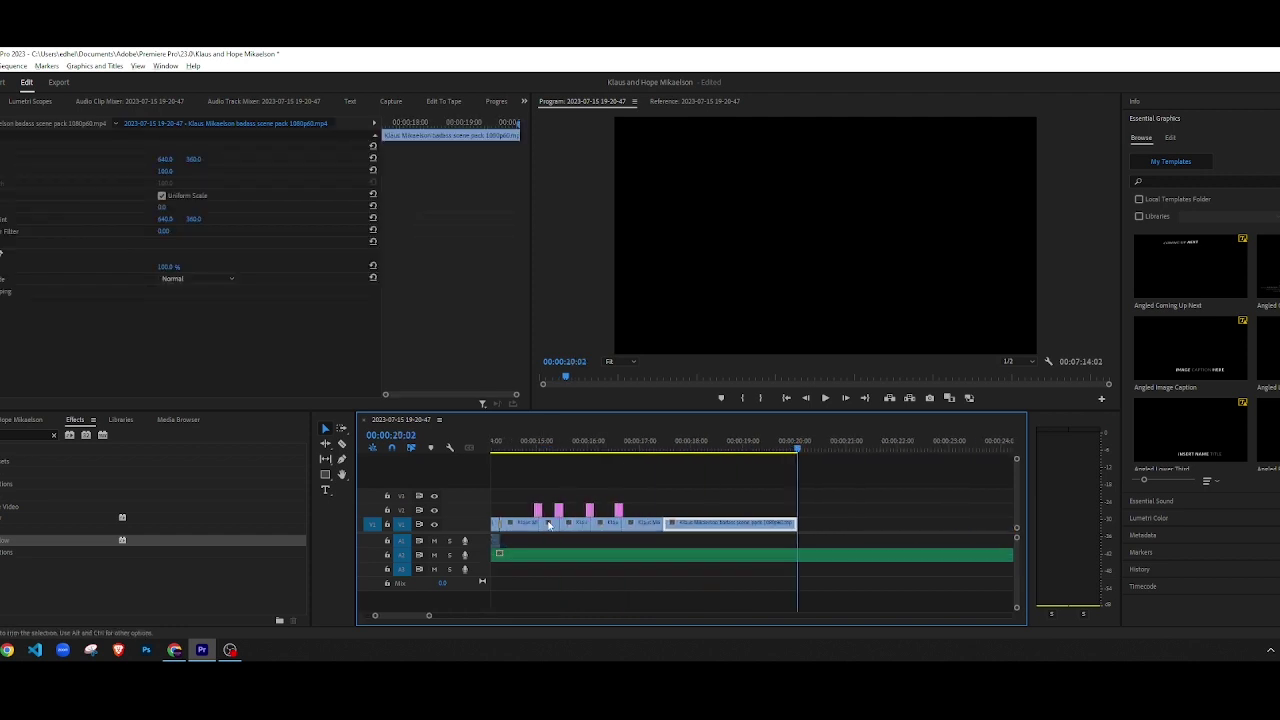
Step: Play the edit into the dark Klaus shot and examine the walking shot before the 00:00:17:14 cut
click(522, 450)
key(space)
click(588, 464)
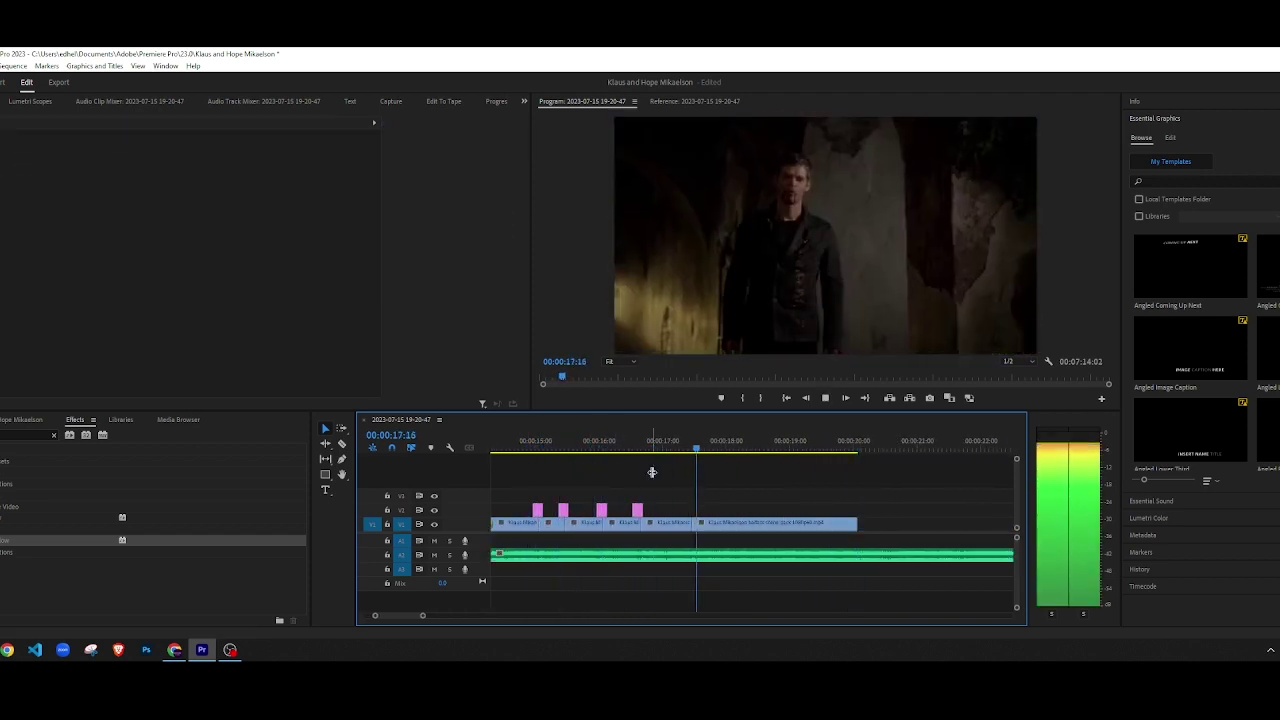
key(space)
drag(632, 451, 684, 449)
scroll(652, 530, up, 3)
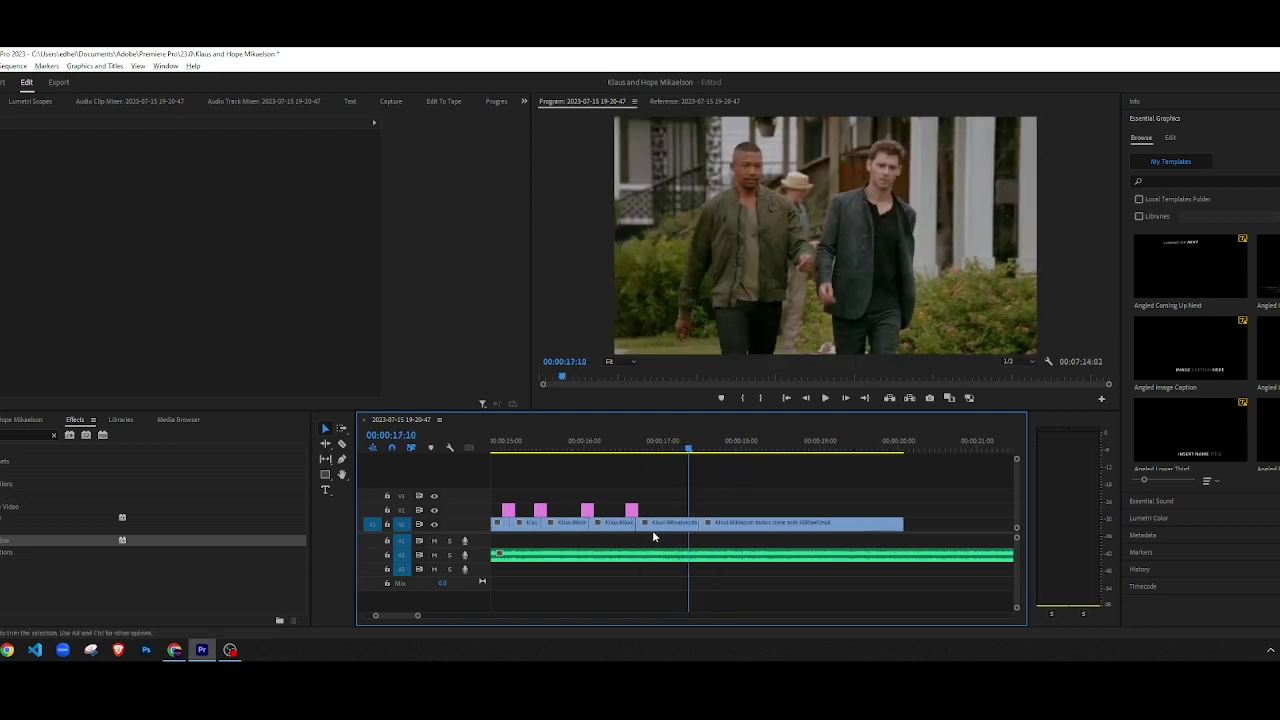
Step: Move the dark Klaus shot onto V2 beyond the walking clip and extend the walking clip's end to about 00:00:25:11
drag(761, 527, 774, 509)
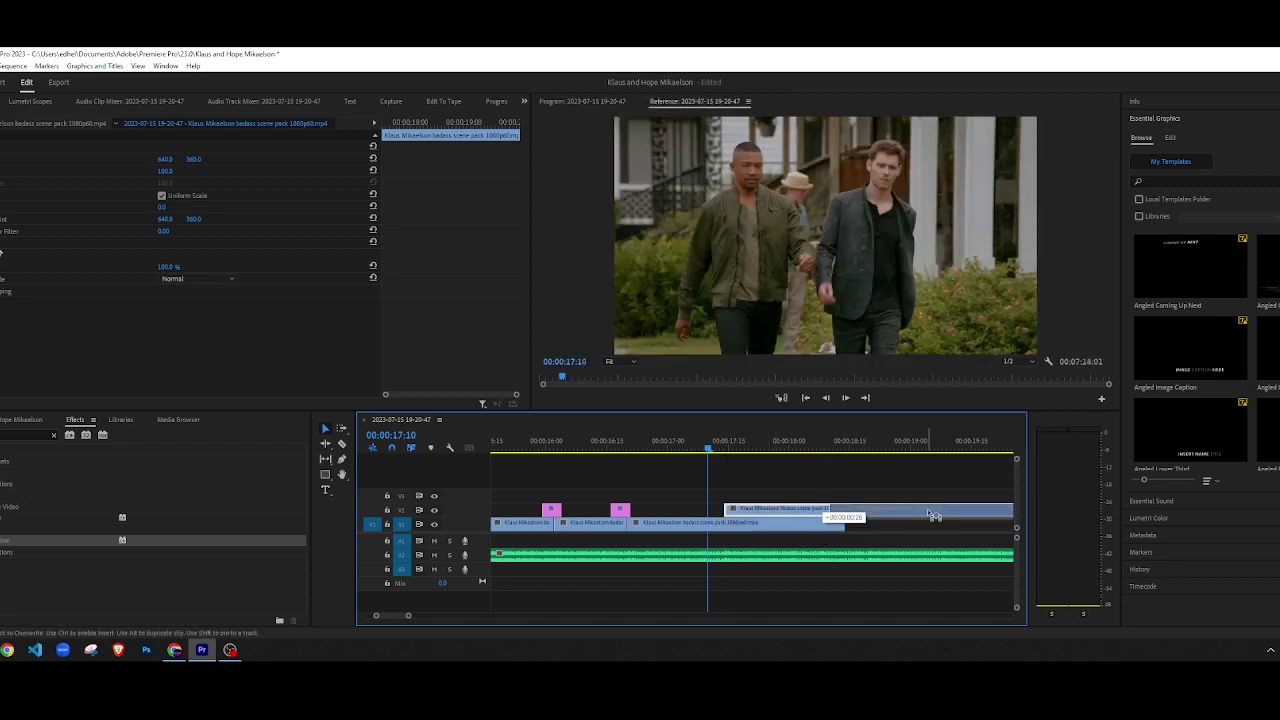
drag(945, 514, 946, 514)
drag(786, 451, 834, 451)
scroll(836, 497, down, 2)
scroll(745, 527, down, 3)
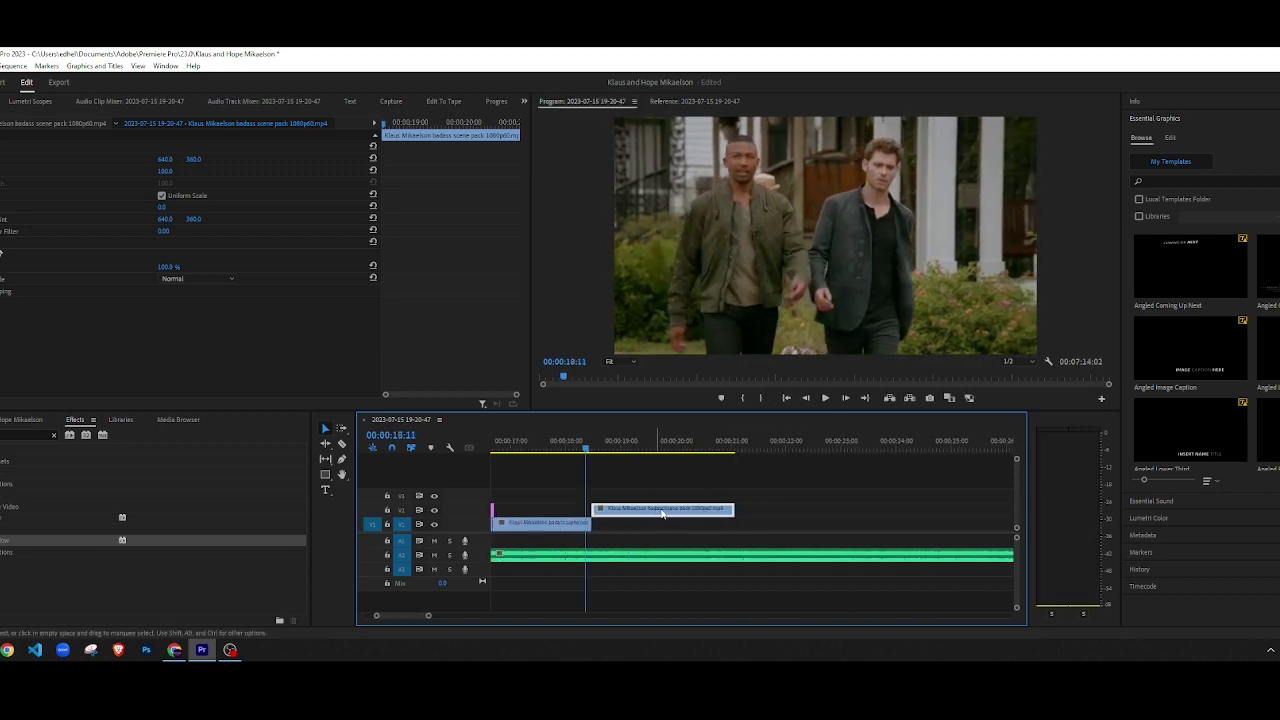
drag(656, 510, 718, 527)
drag(586, 451, 697, 451)
drag(714, 524, 975, 526)
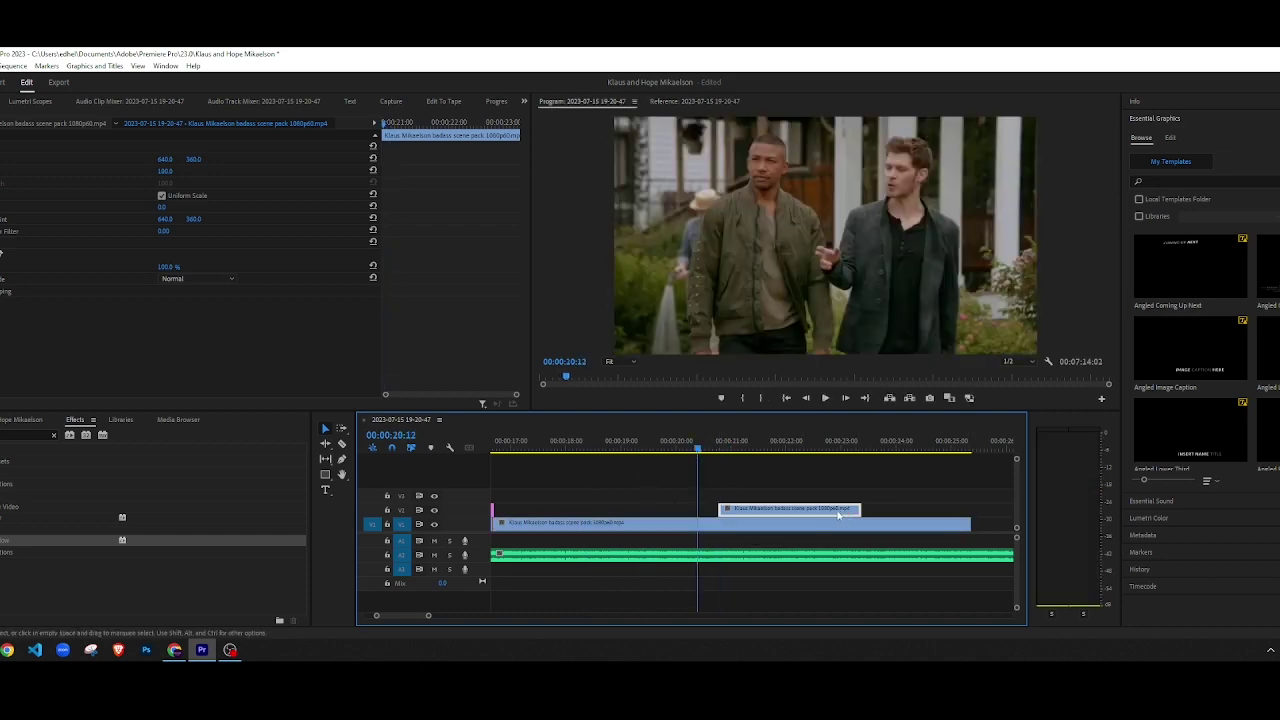
drag(842, 511, 944, 513)
scroll(737, 528, down, 6)
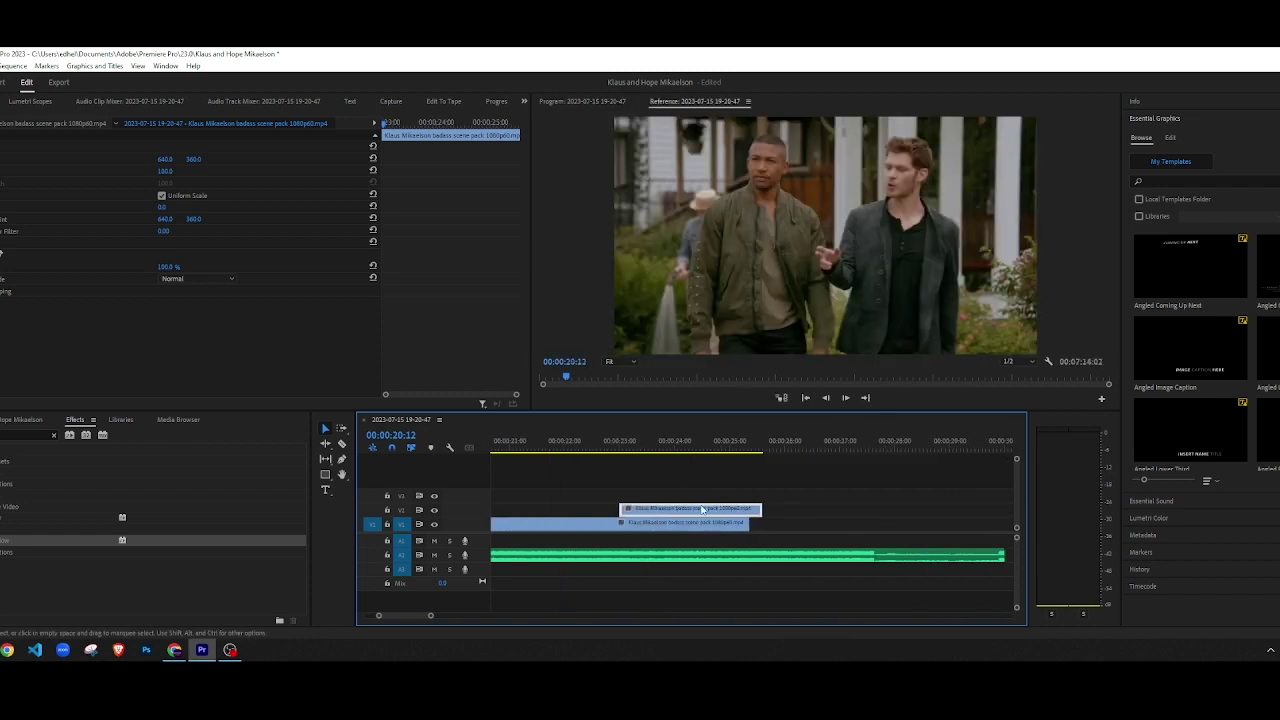
drag(702, 510, 862, 510)
Step: Split the extended walking clip at 00:00:17:29 and delete the part before the split
drag(687, 446, 484, 519)
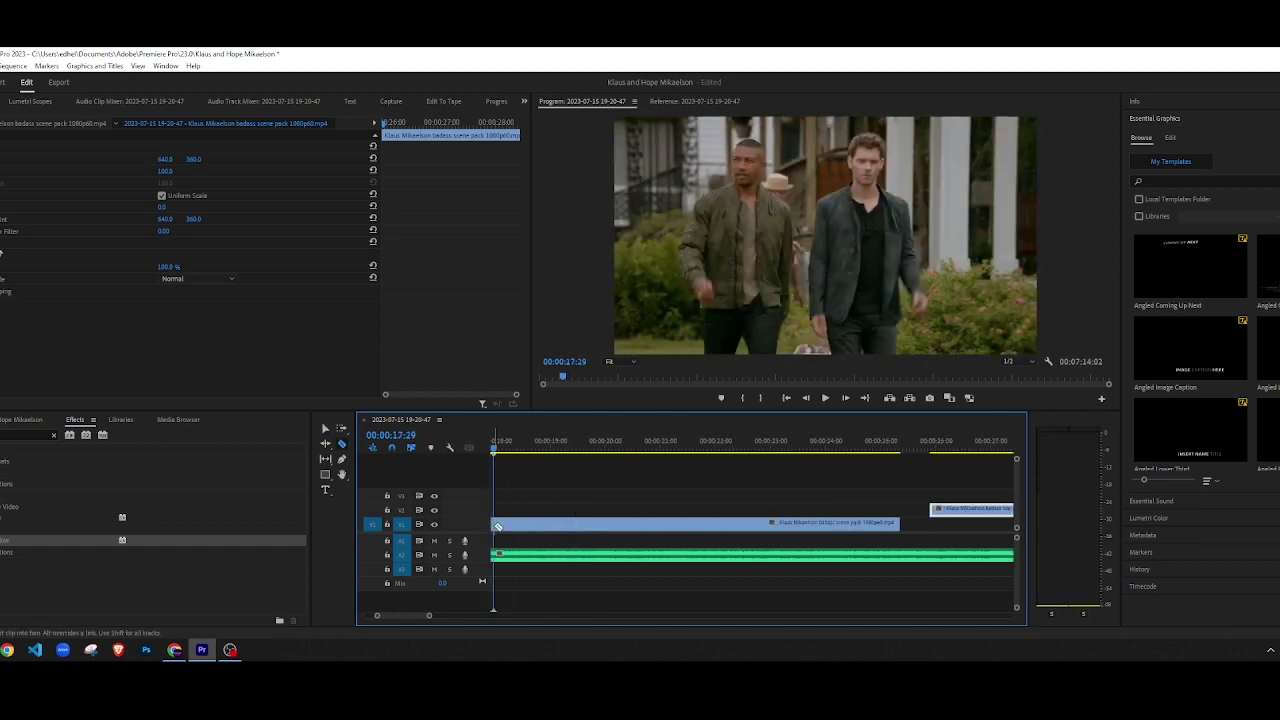
scroll(527, 537, down, 3)
scroll(527, 537, up, 5)
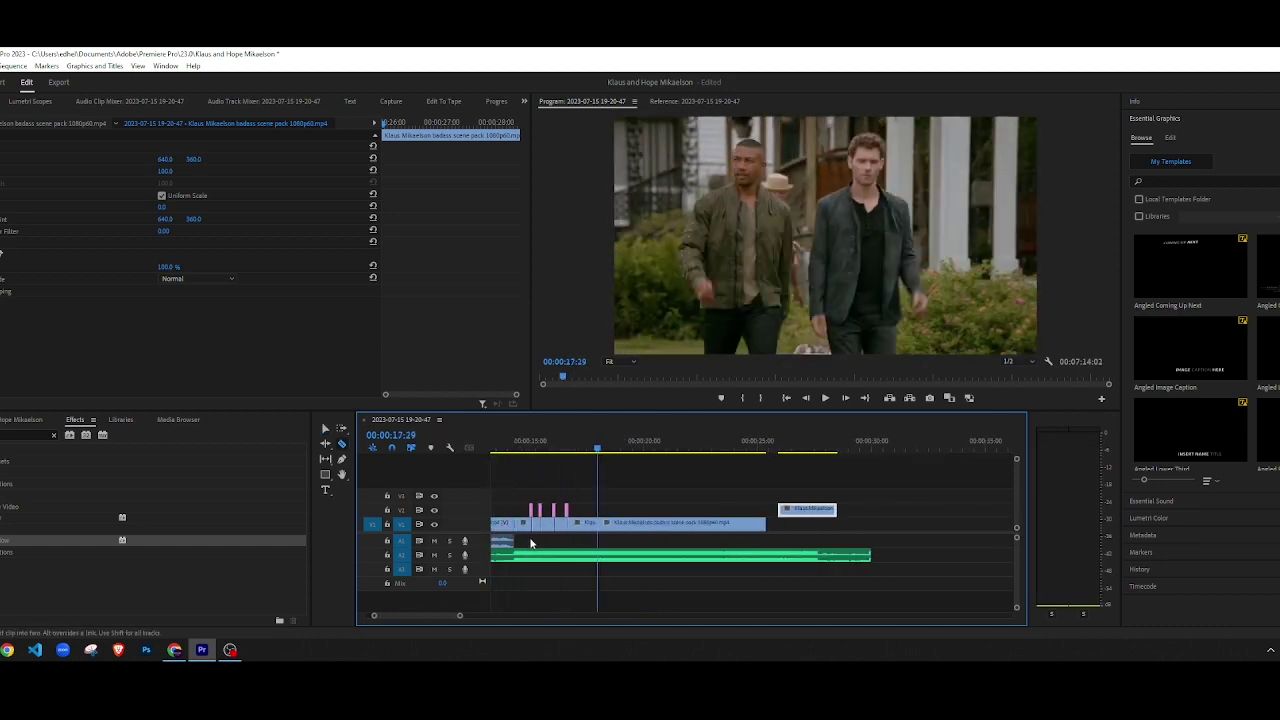
click(619, 531)
key(equal)
Step: Scrub through the walking clip, split it at 00:00:19:17 and delete everything after the split
drag(628, 452, 694, 450)
drag(940, 452, 651, 459)
key(c)
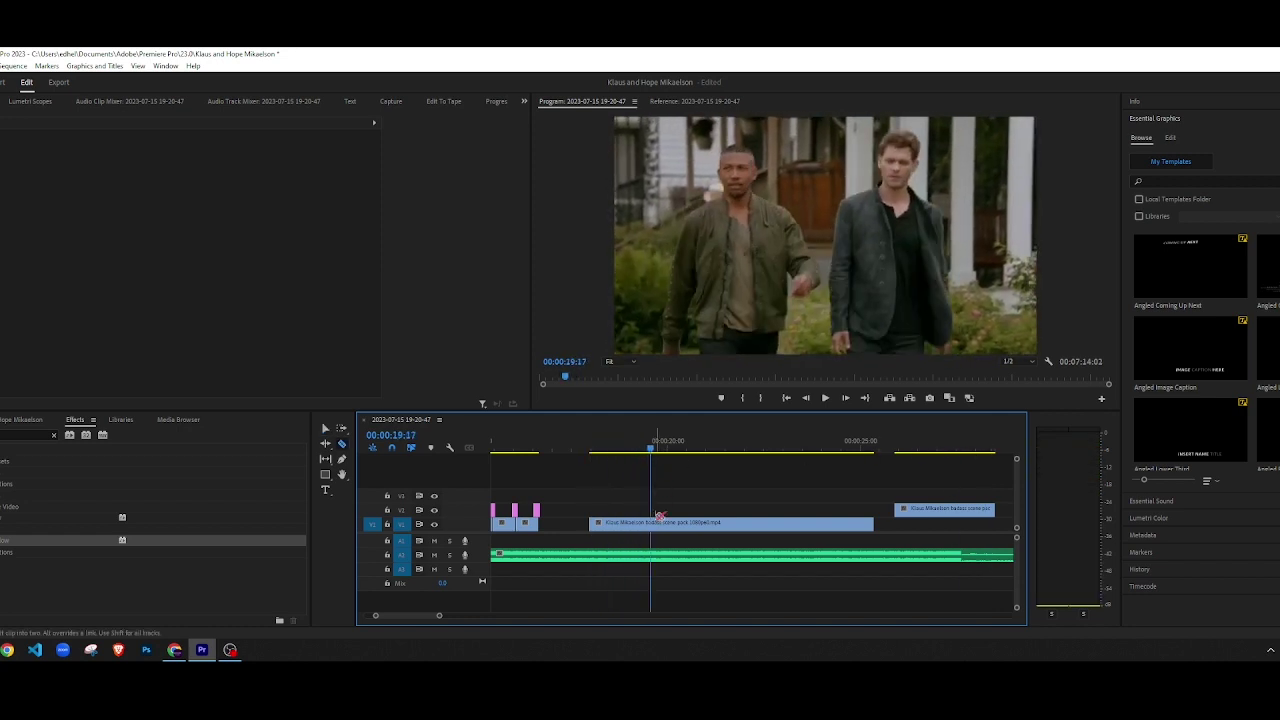
click(689, 523)
key(Delete)
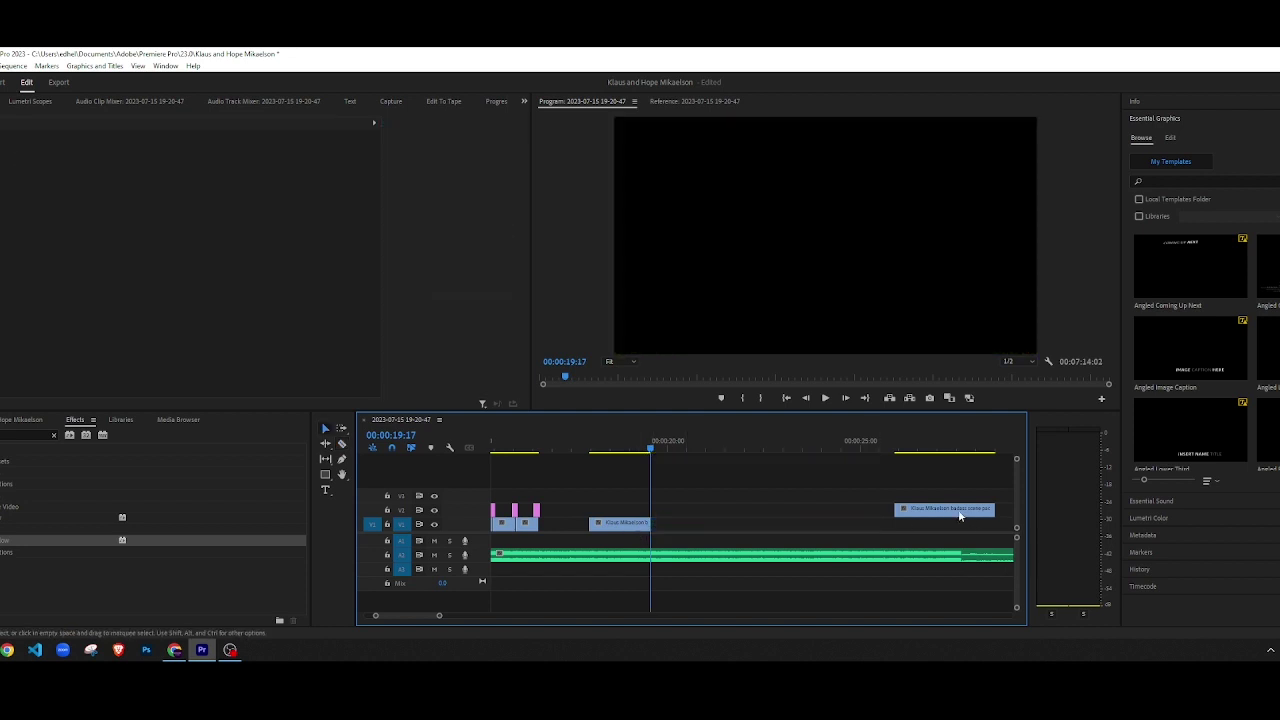
Step: Close the gap at 00:00:16:18 with the walking shot and bring the dark Klaus shot on V2 back over its end
drag(954, 509, 566, 527)
scroll(540, 523, up, 5)
scroll(567, 503, up, 2)
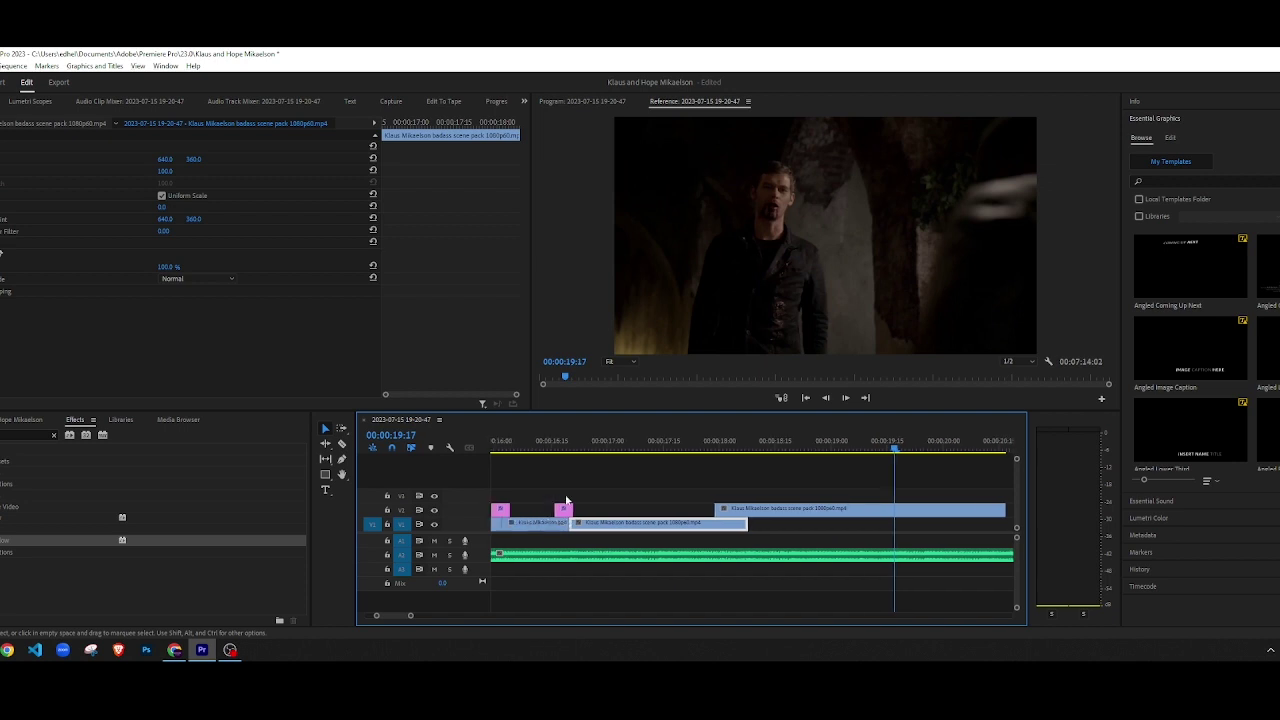
scroll(591, 478, up, 1)
Step: Find the beat in the new walking shot, split it at 00:00:17:14 and delete the remainder
click(534, 448)
key(space)
click(632, 469)
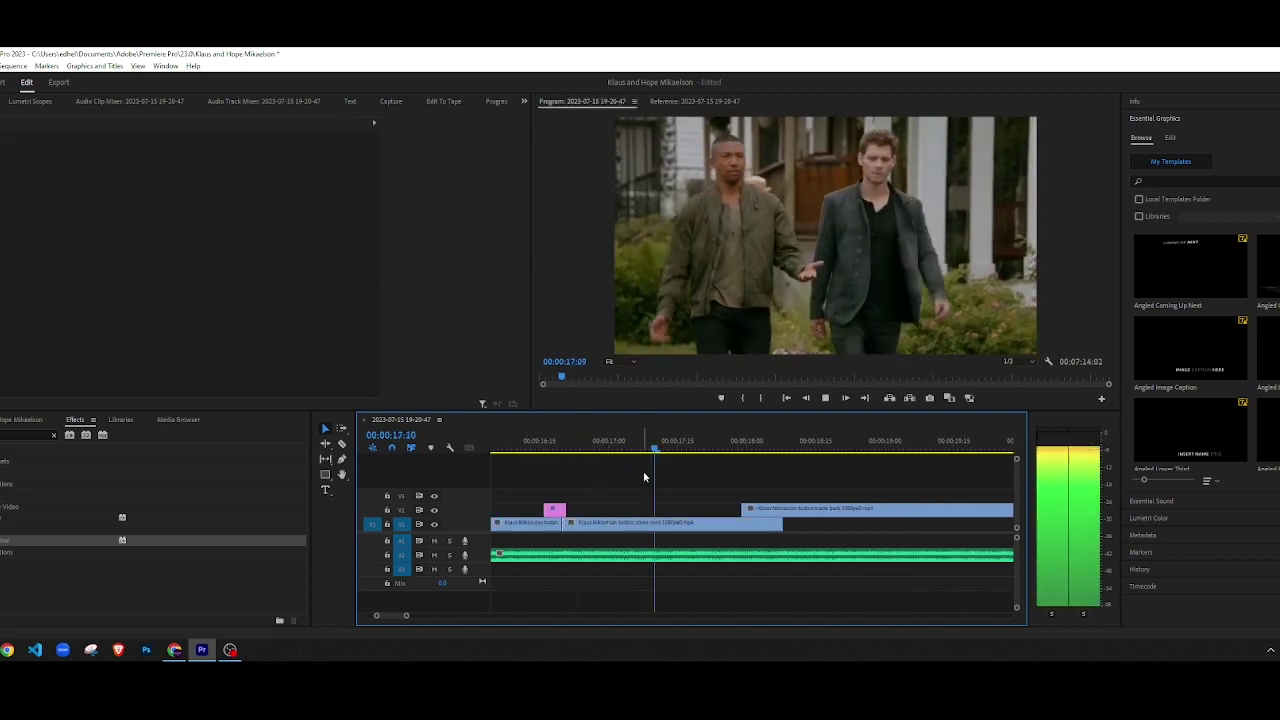
key(space)
key(space)
key(space)
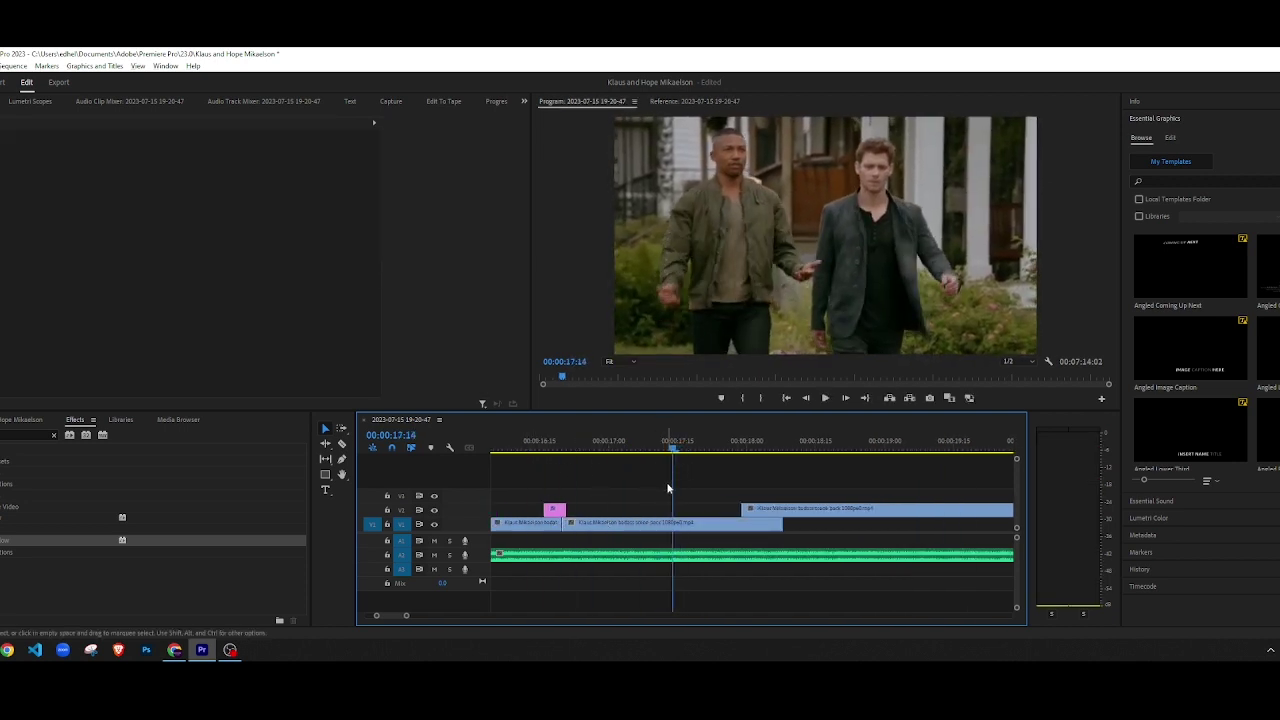
key(c)
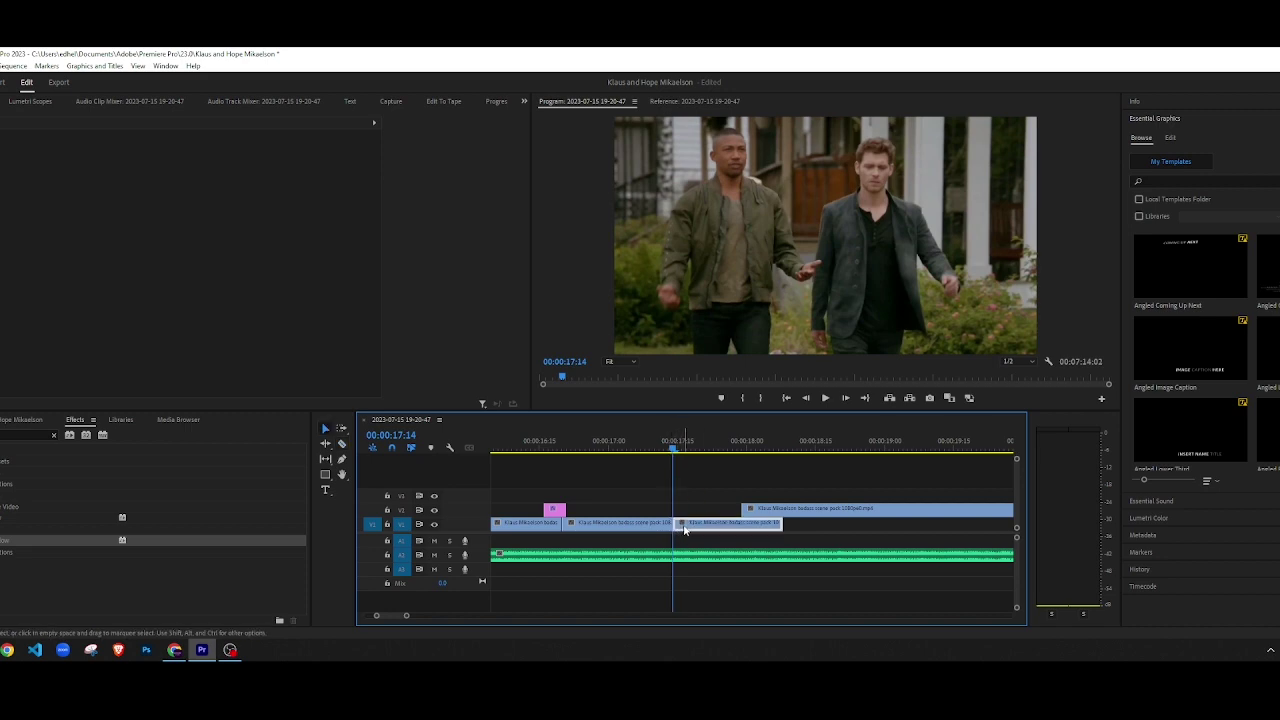
key(Delete)
Step: Place the dark Klaus shot on V1 at 00:00:17:14 and remove its opening up to 00:00:18:27, closing the gap
drag(780, 511, 711, 530)
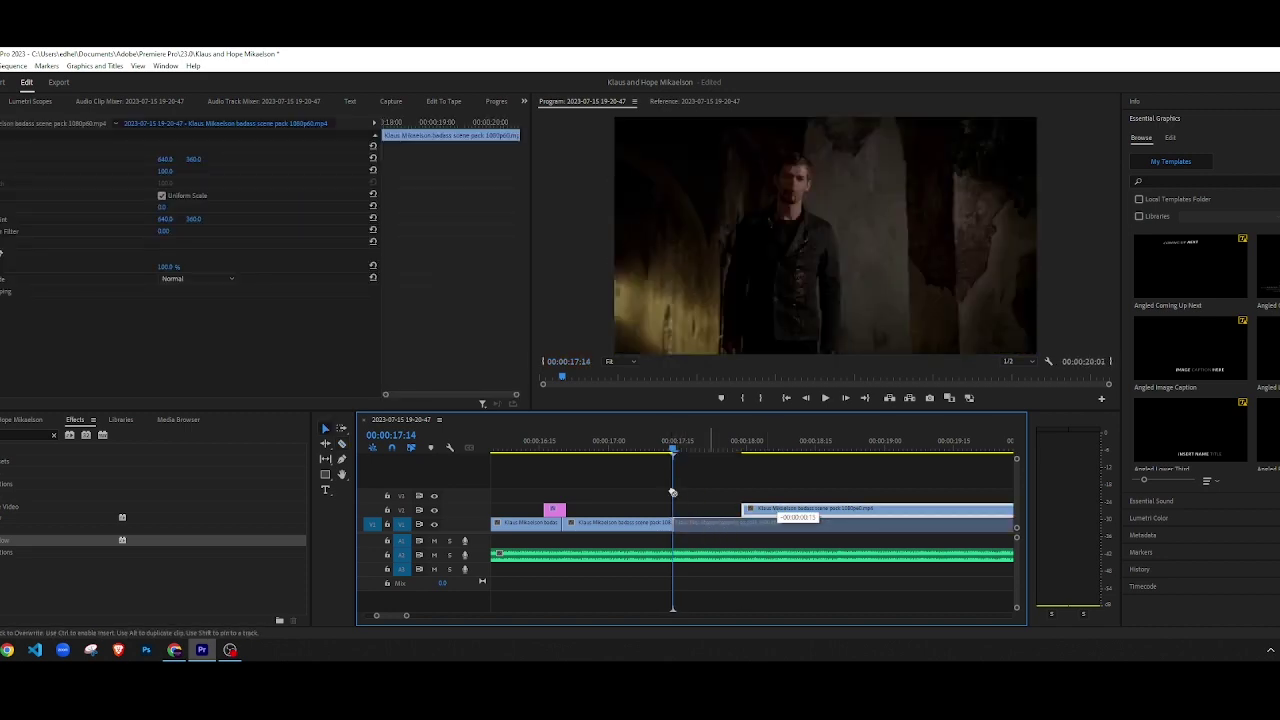
drag(672, 492, 672, 492)
key(space)
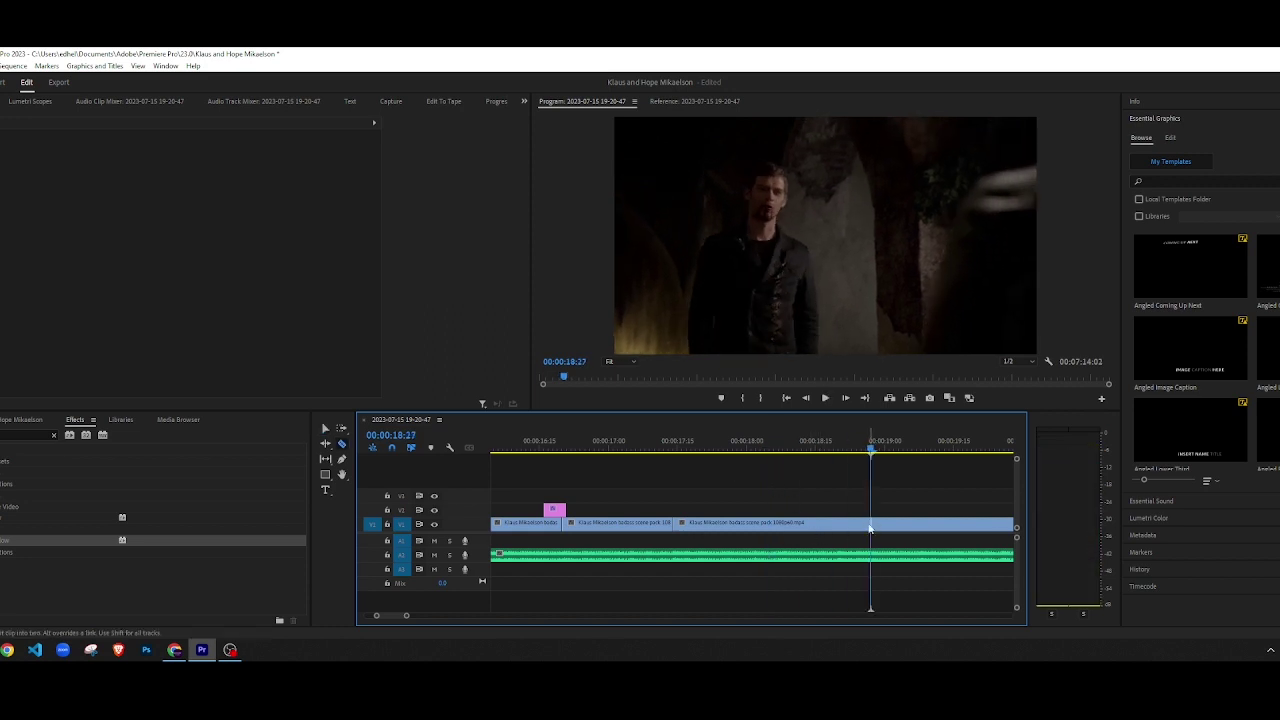
drag(889, 528, 706, 528)
Step: Find the next beat in the dark Klaus shot, split it at 00:00:18:07 and delete the remainder
click(606, 446)
key(space)
click(702, 475)
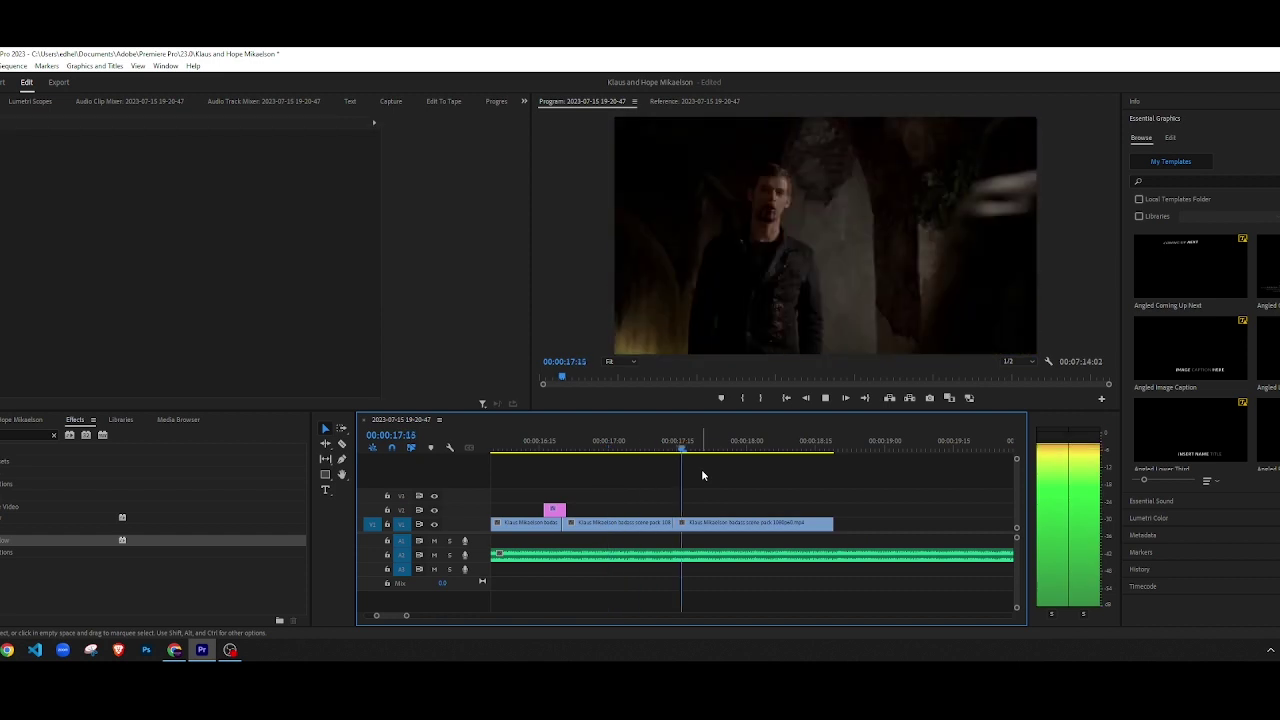
key(space)
key(Left)
key(Left)
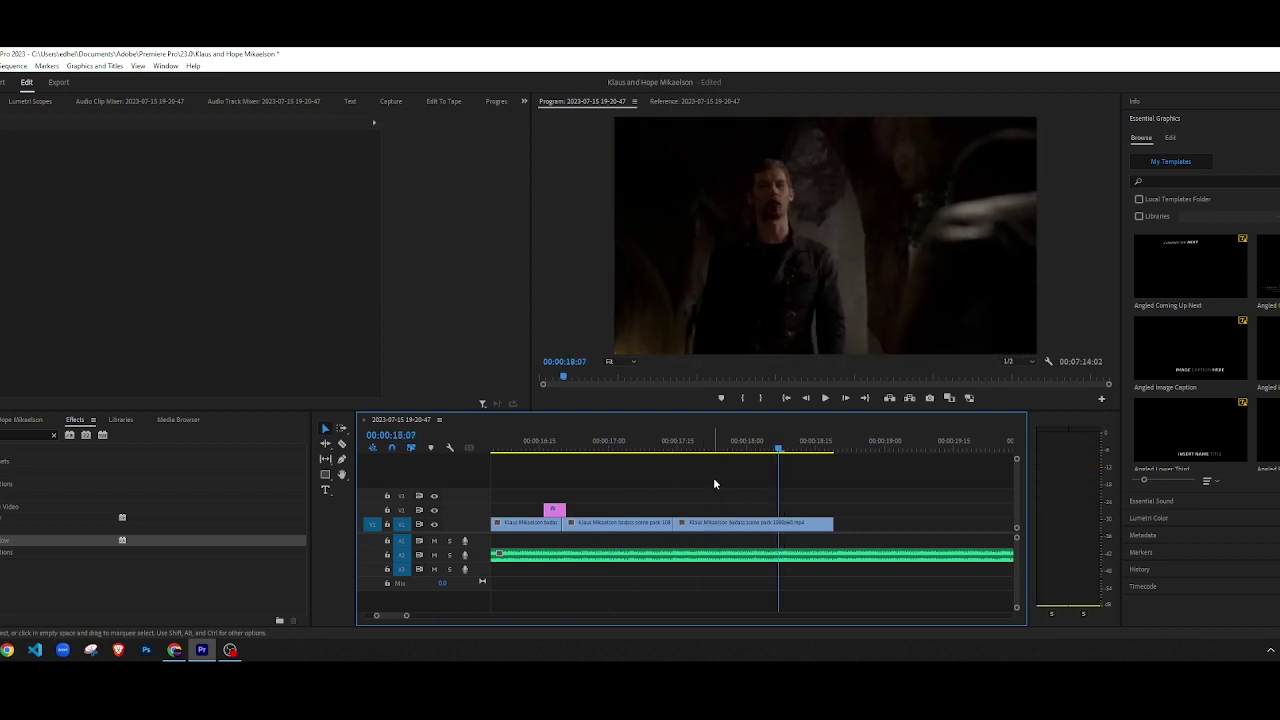
key(Right)
key(c)
click(781, 526)
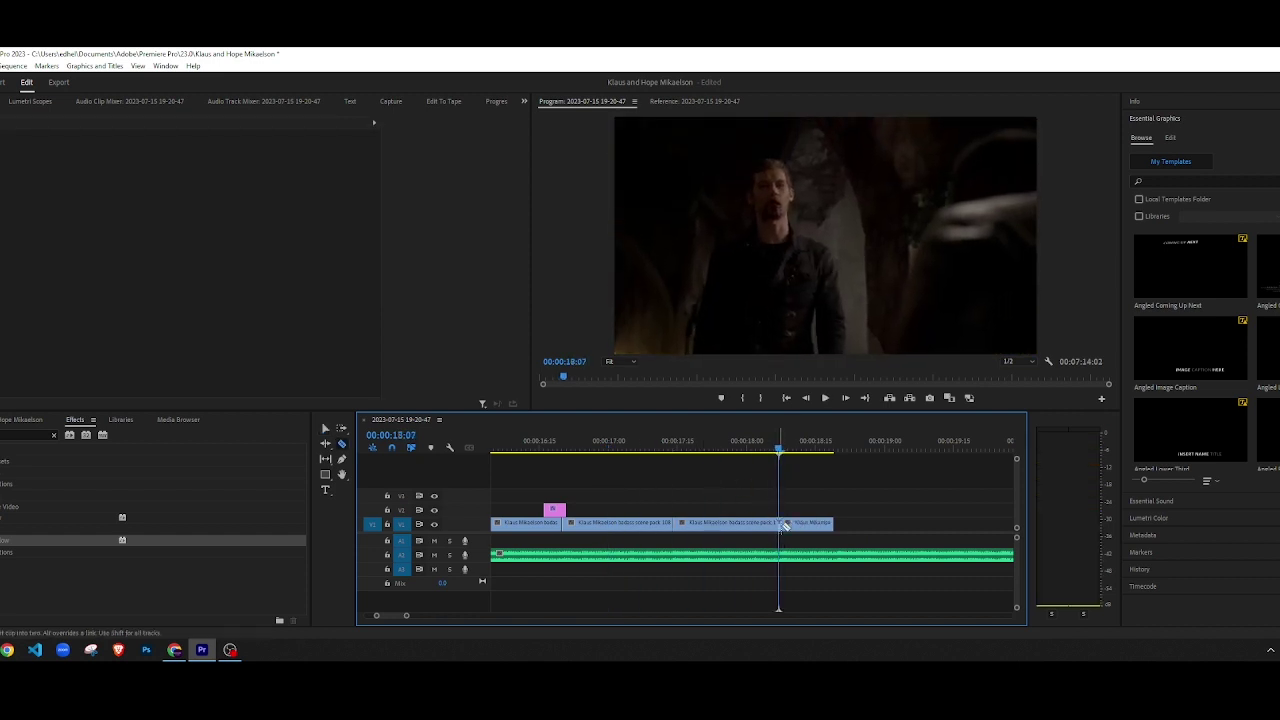
key(v)
click(792, 527)
key(Delete)
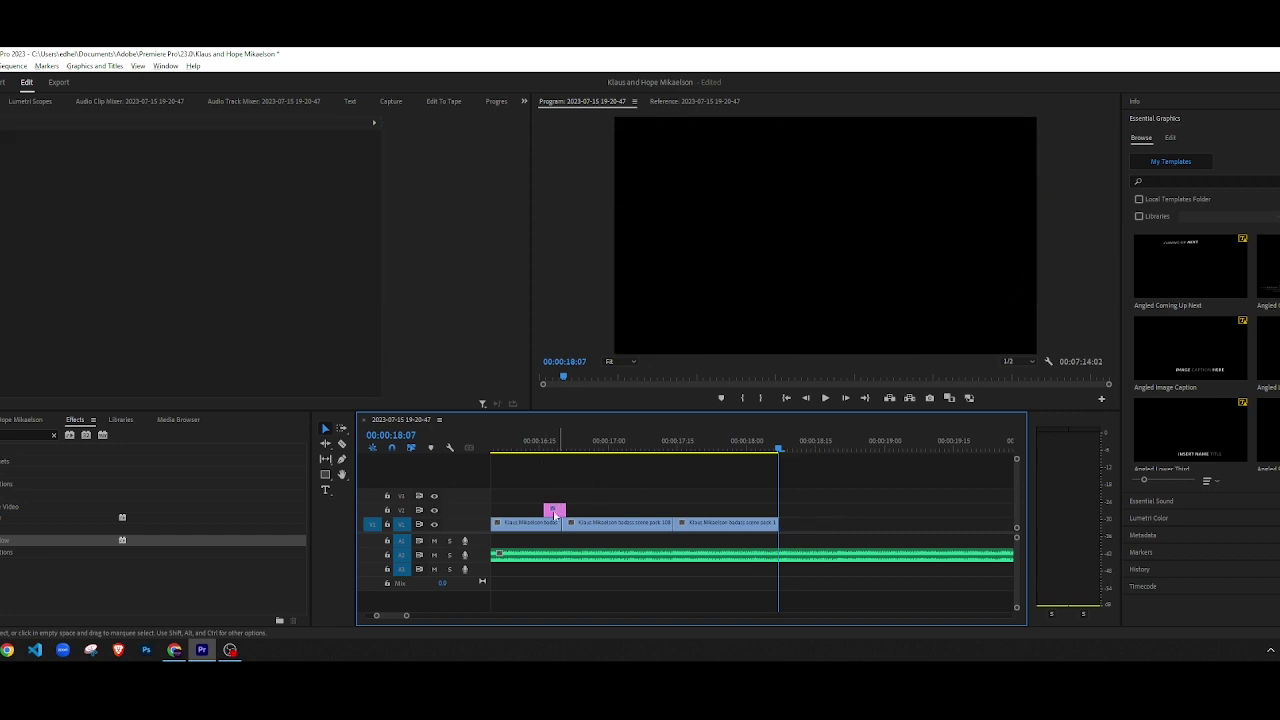
Step: Duplicate the blur adjustment layer over the 00:00:17:14 cut and set the copy's blur direction to 0°
scroll(555, 513, up, 1)
drag(566, 510, 737, 513)
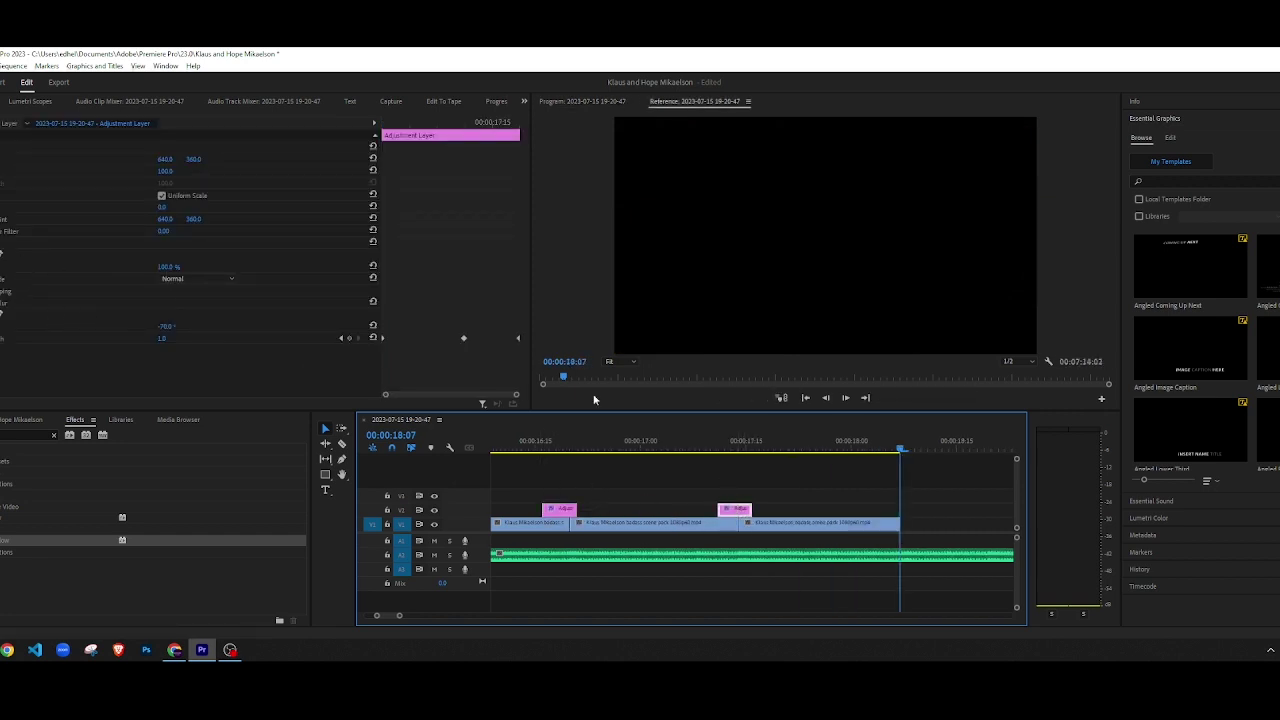
click(741, 444)
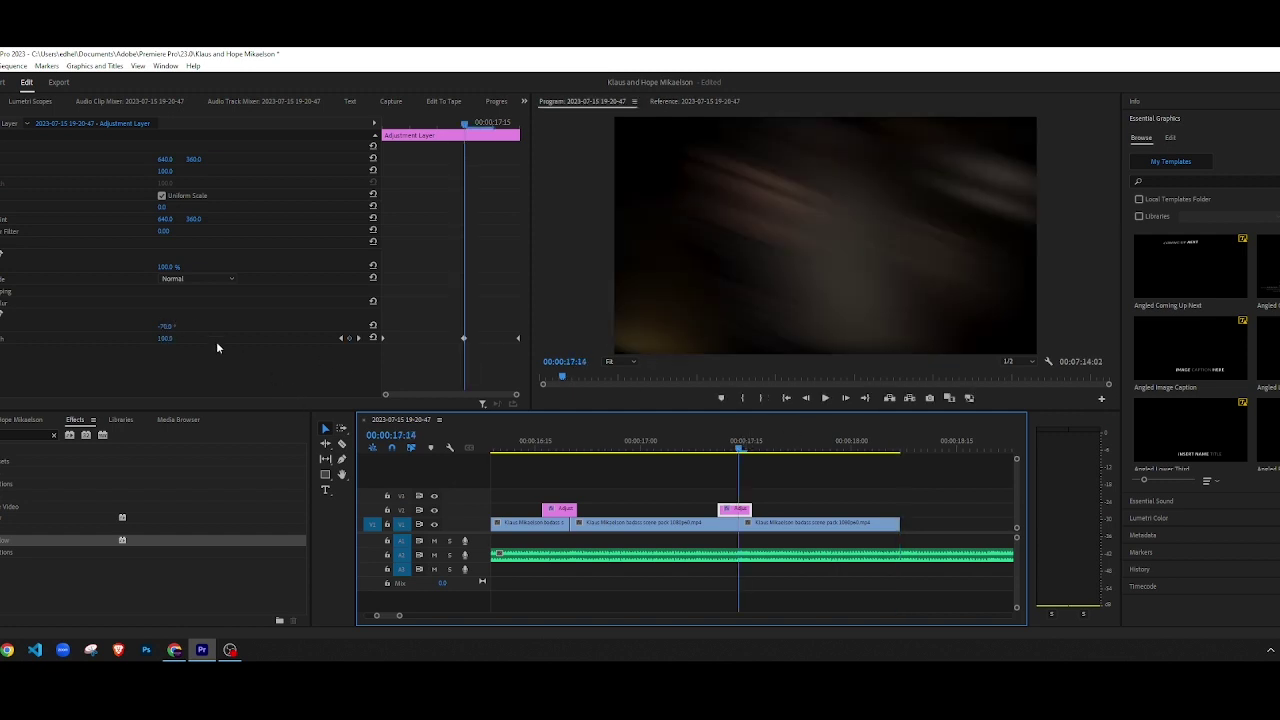
click(170, 326)
text(0)
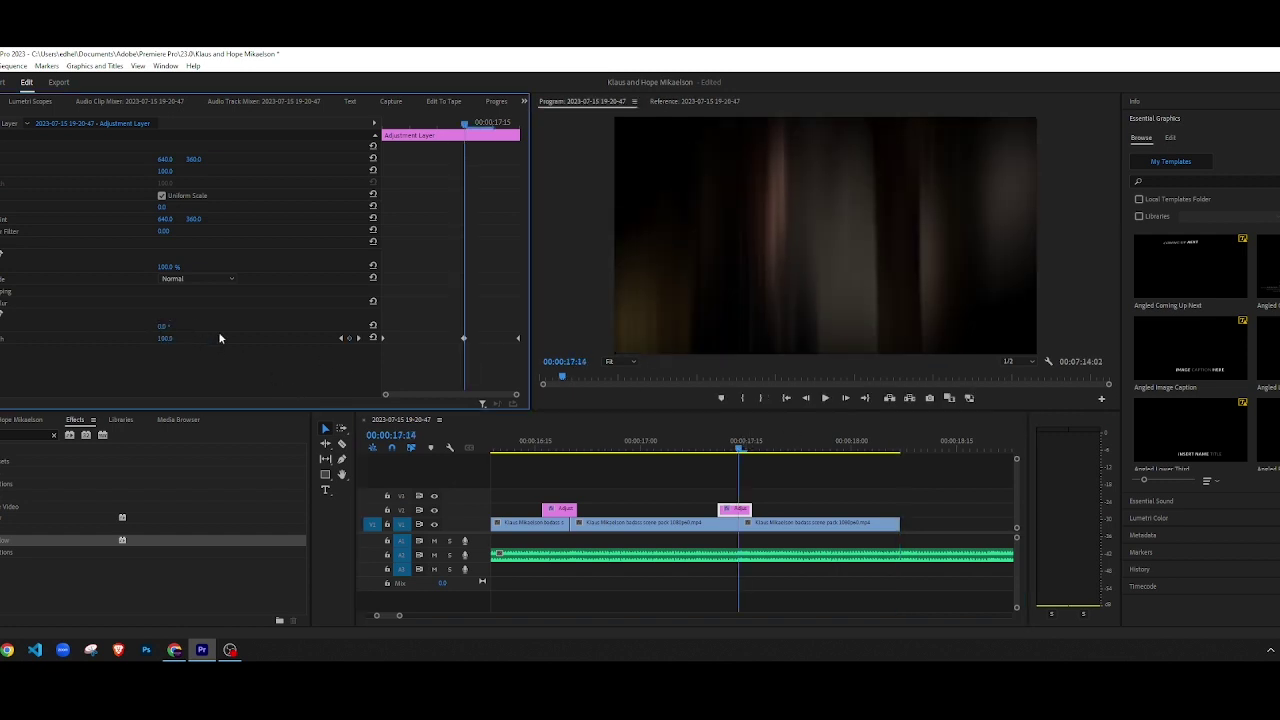
Step: Play the edit through the 00:00:17:14 transition to check the timing of the walking and dark Klaus shots
scroll(563, 470, down, 3)
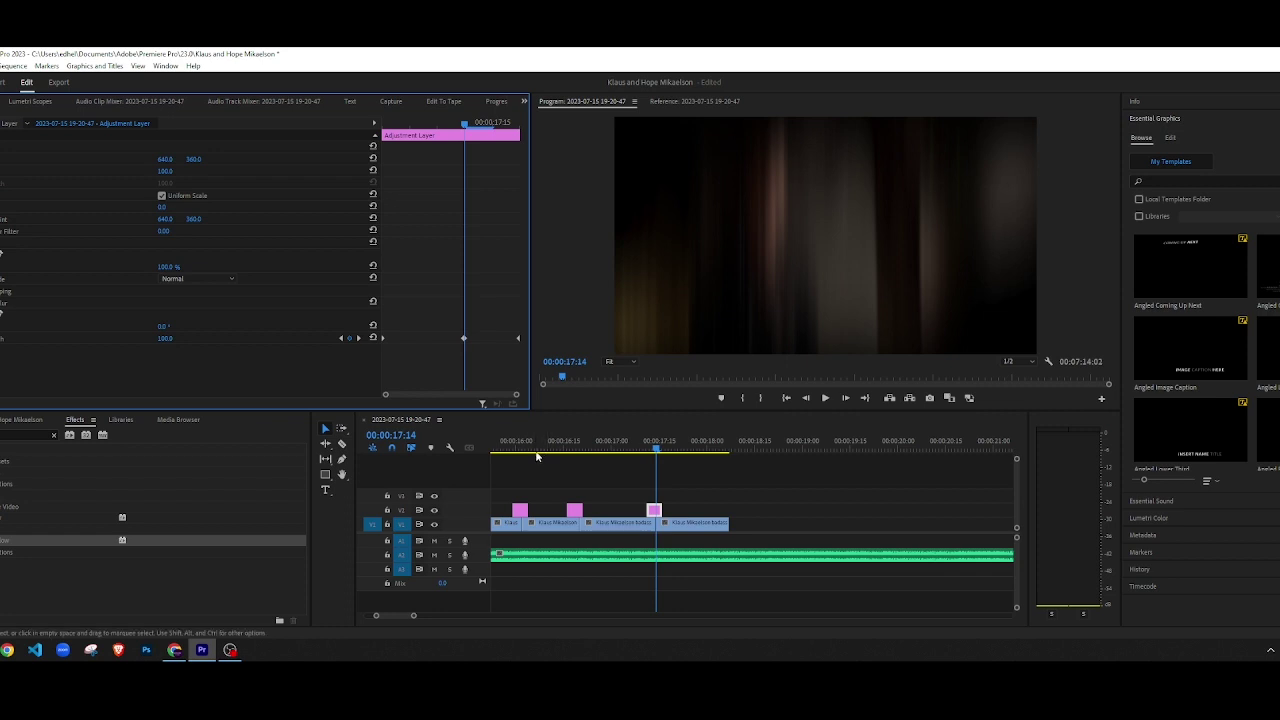
click(534, 447)
click(560, 466)
key(space)
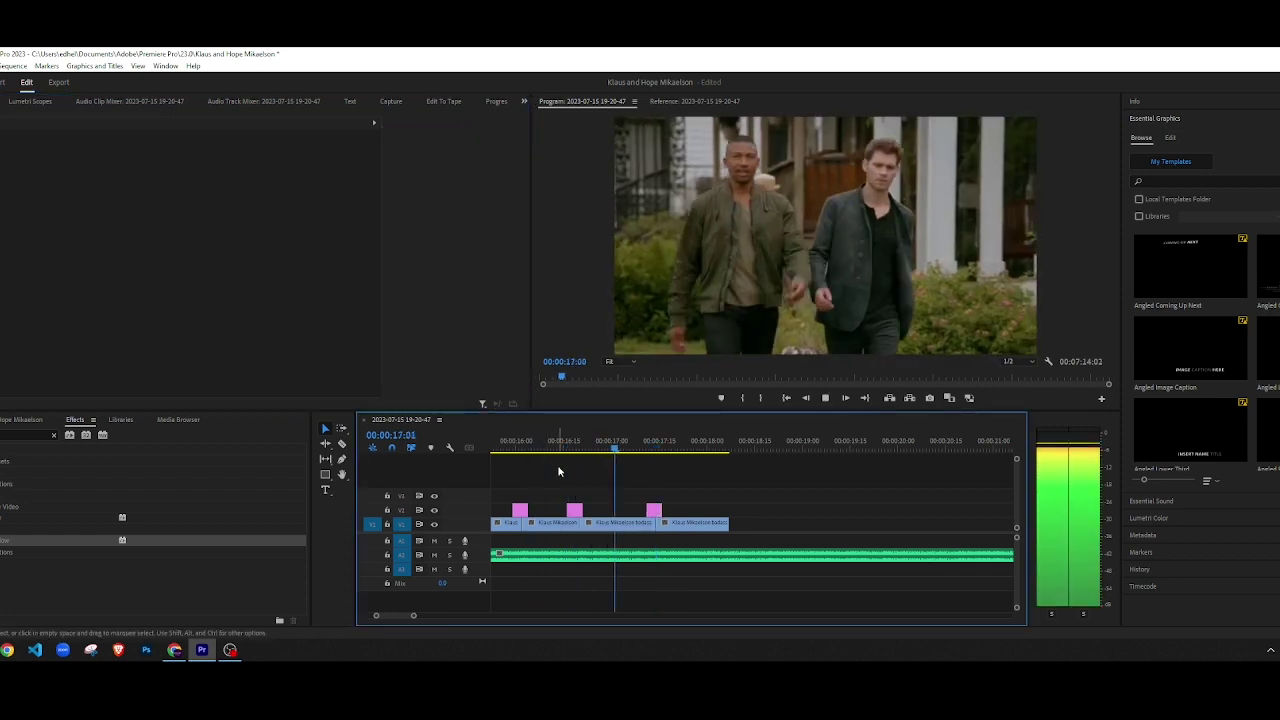
scroll(560, 472, down, 3)
key(space)
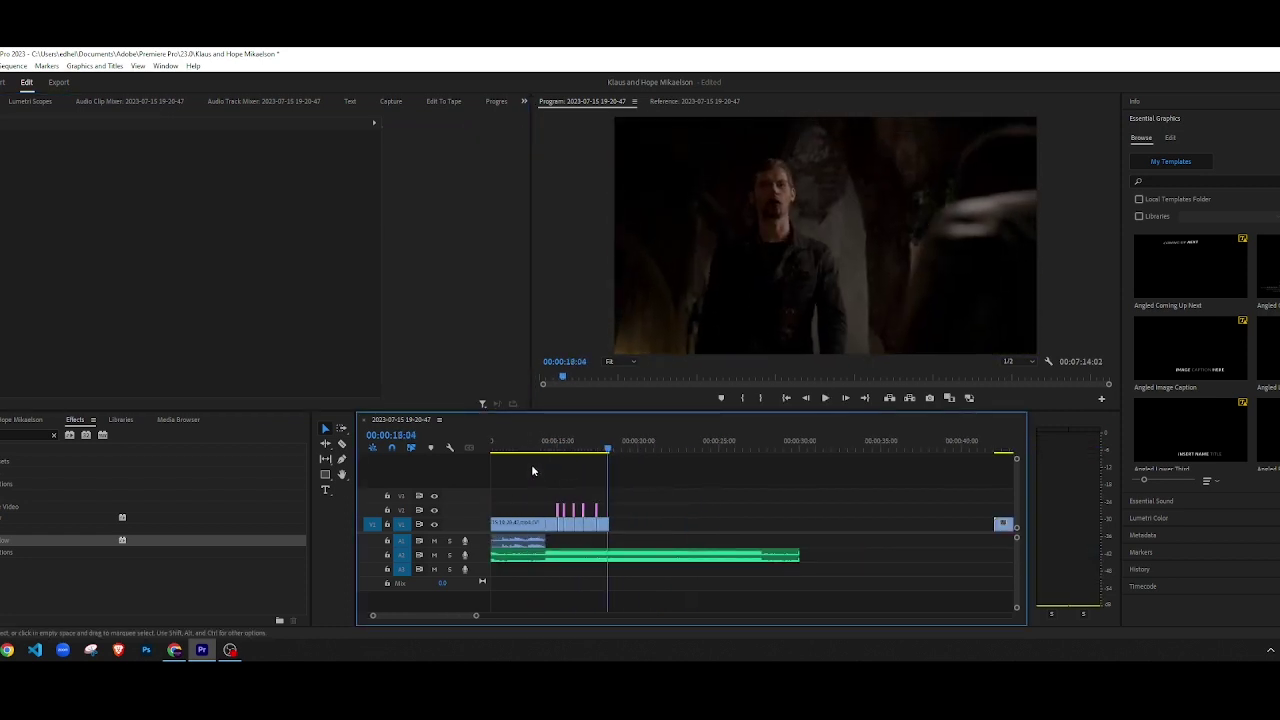
click(523, 452)
key(space)
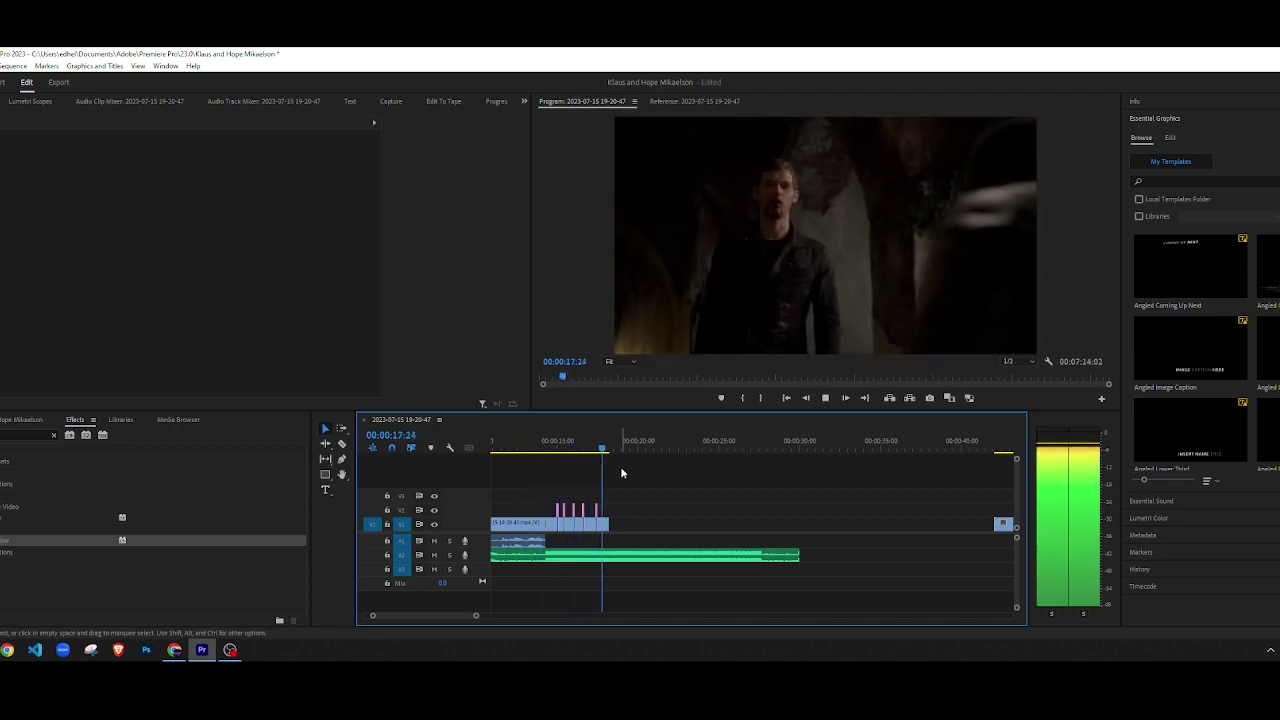
Step: Duplicate the blur adjustment layer from the cut near 00:00:15:00 over the 00:00:14:09 cut on V2
key(space)
scroll(539, 502, up, 8)
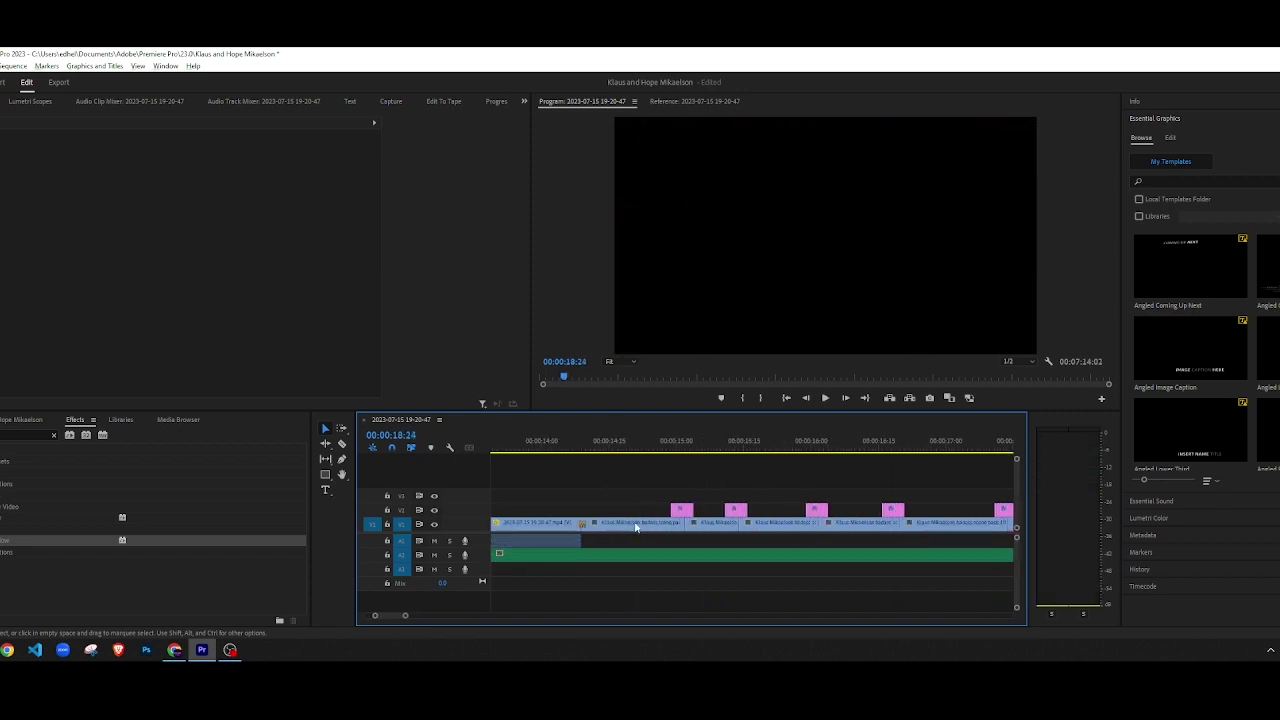
drag(744, 510, 594, 511)
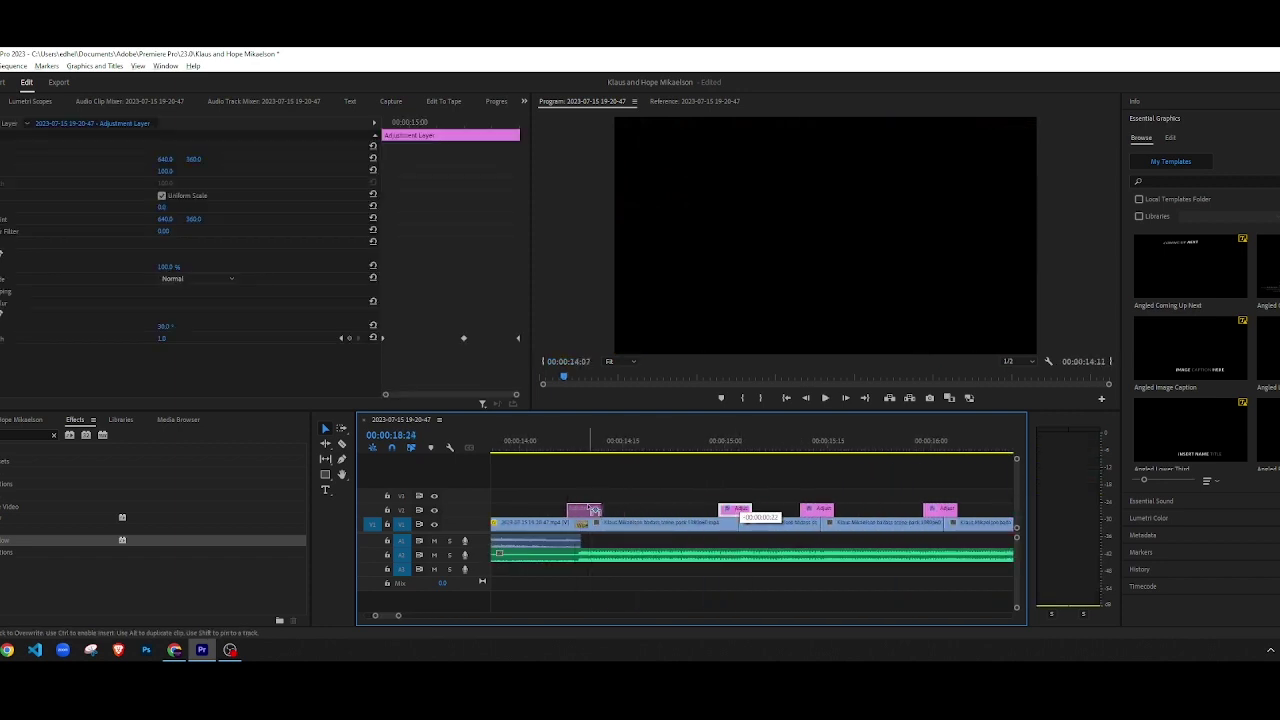
scroll(560, 500, up, 4)
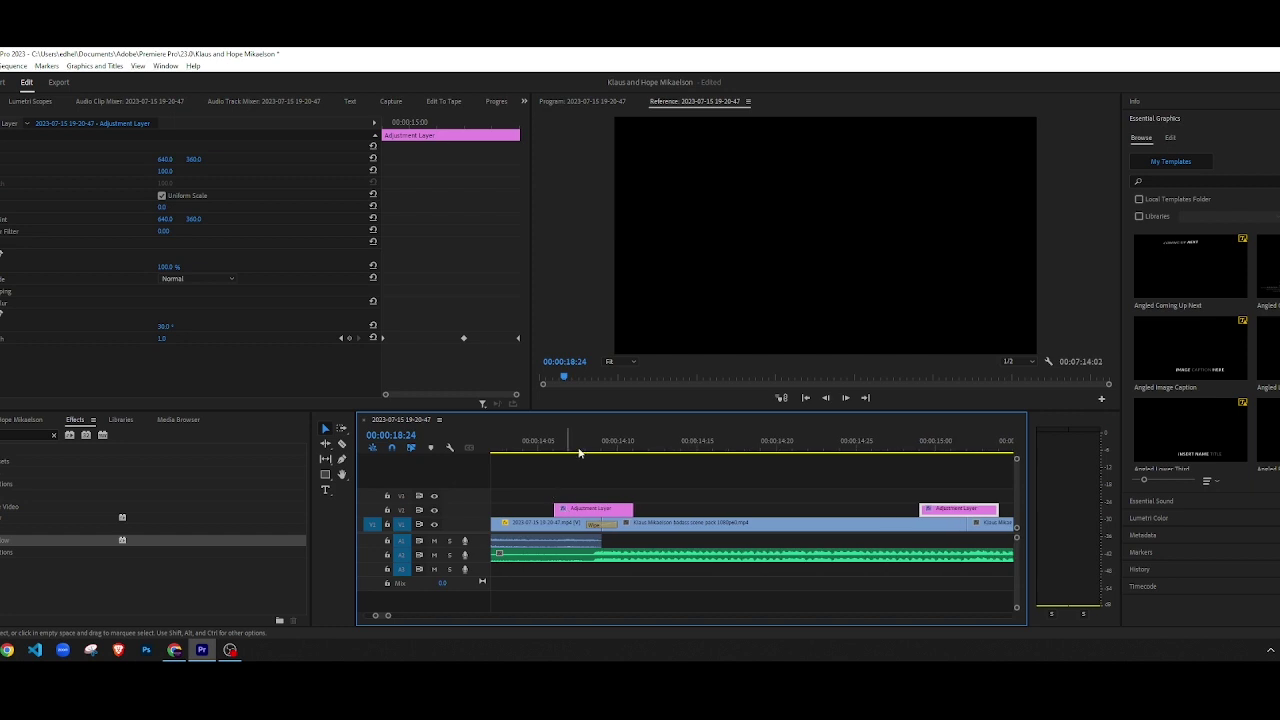
Step: For the new adjustment layer, set the blur length to 10 at 00:00:14:09 and the blur direction to 0°
click(525, 447)
drag(525, 447, 604, 450)
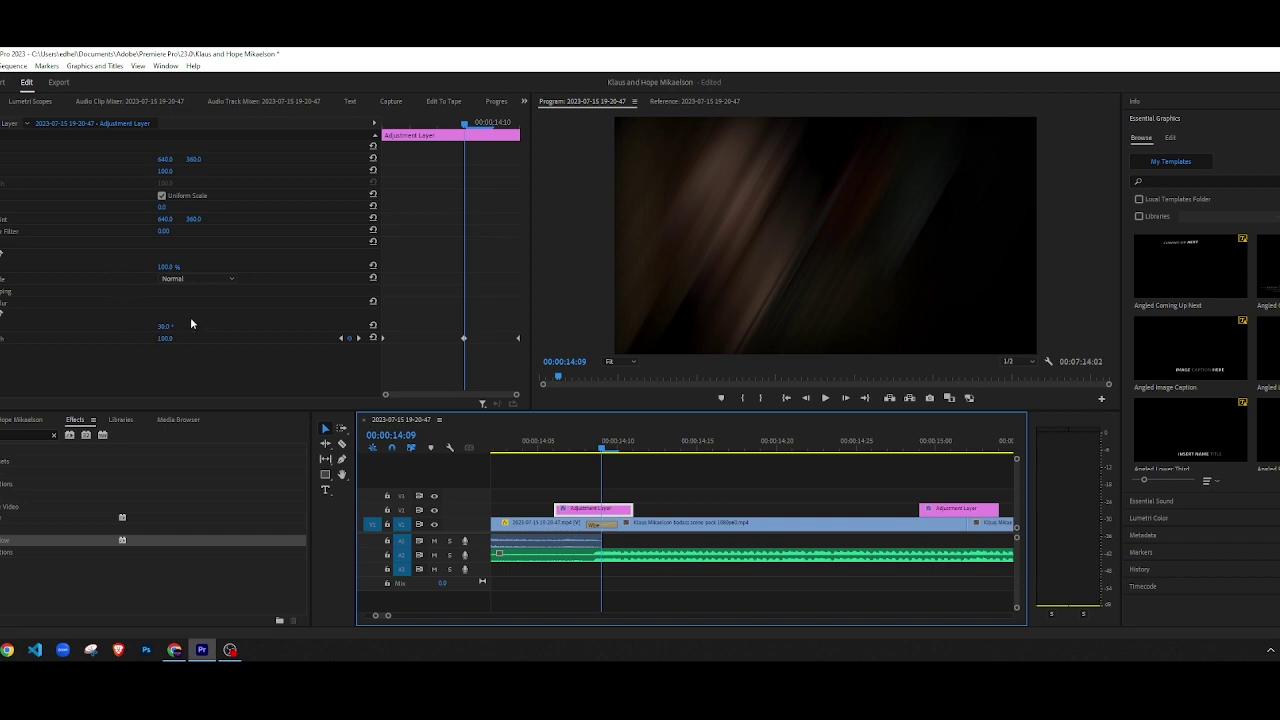
click(166, 338)
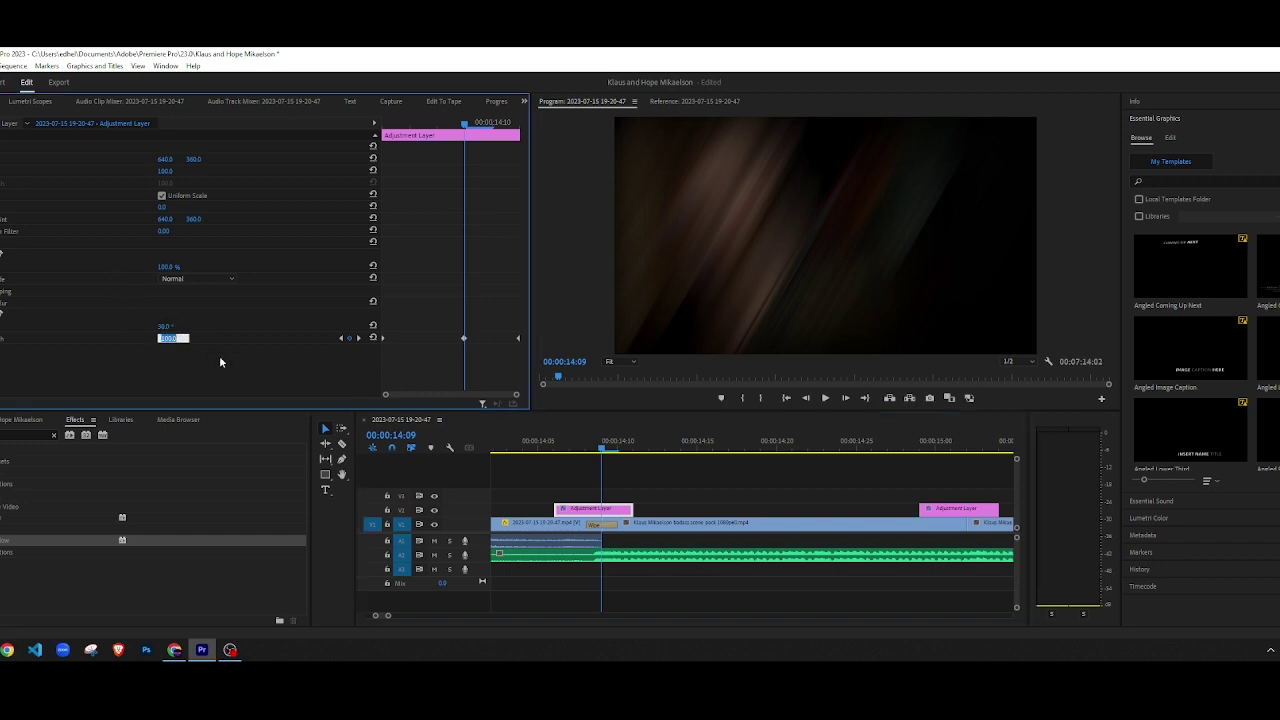
text(20)
key(Return)
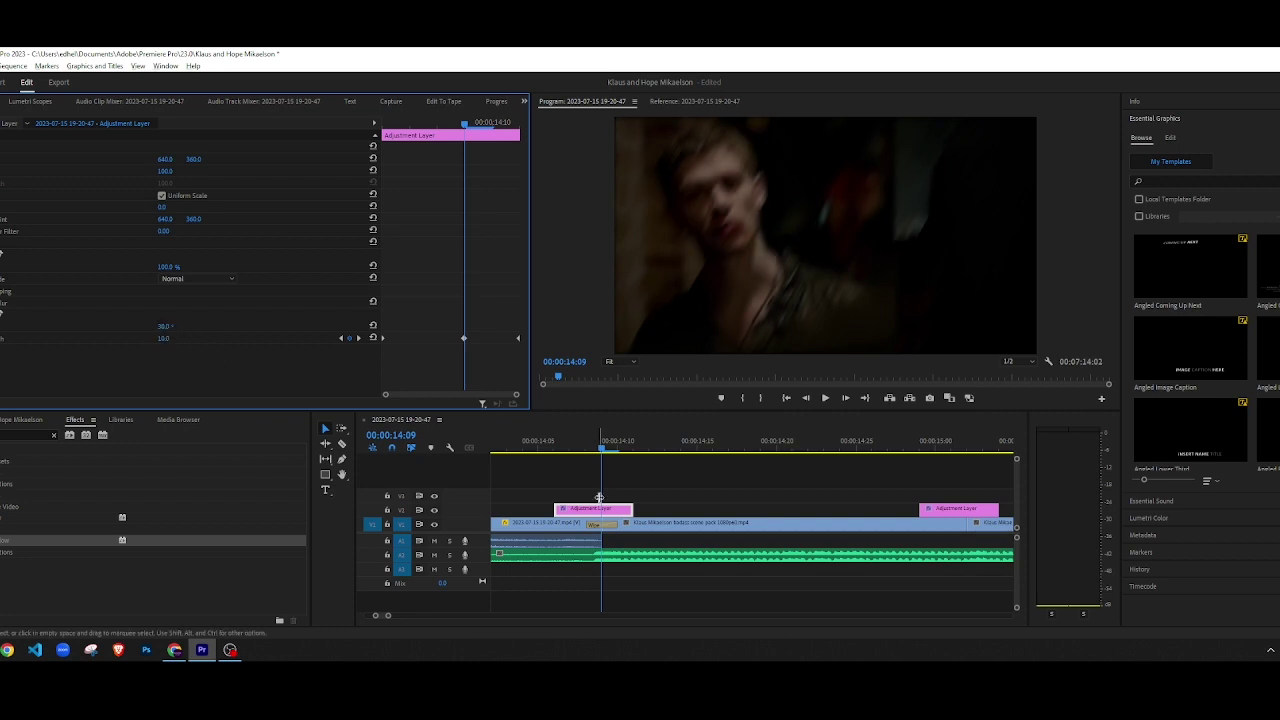
alt+scroll(598, 497, down, 2)
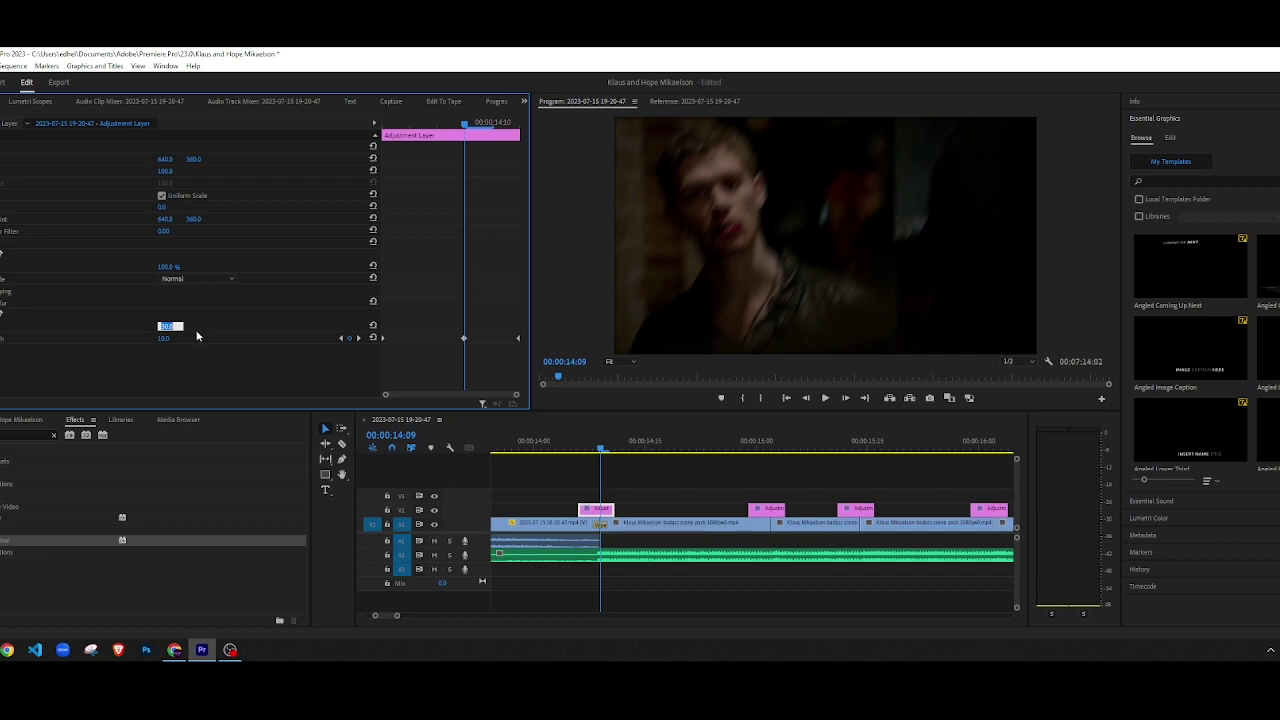
alt+scroll(568, 455, down, 1)
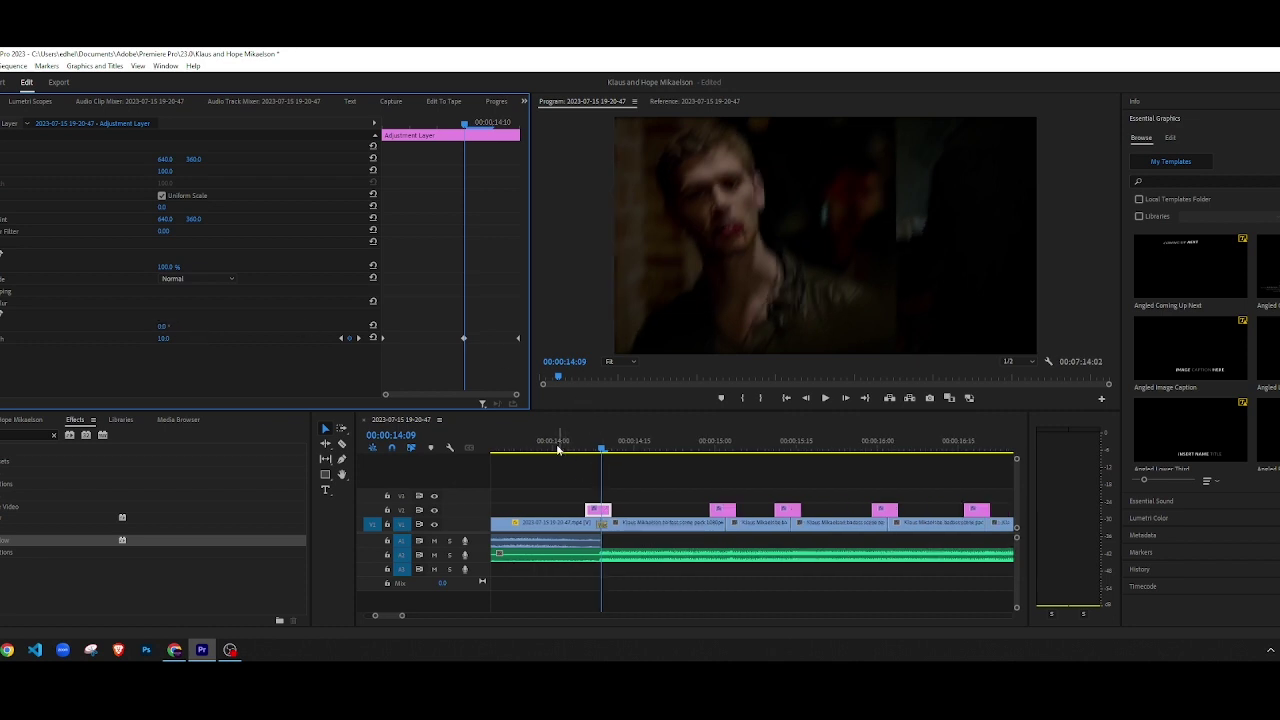
Step: Play through the 00:00:14:09 cut twice to check the softened blur transition
click(592, 459)
key(space)
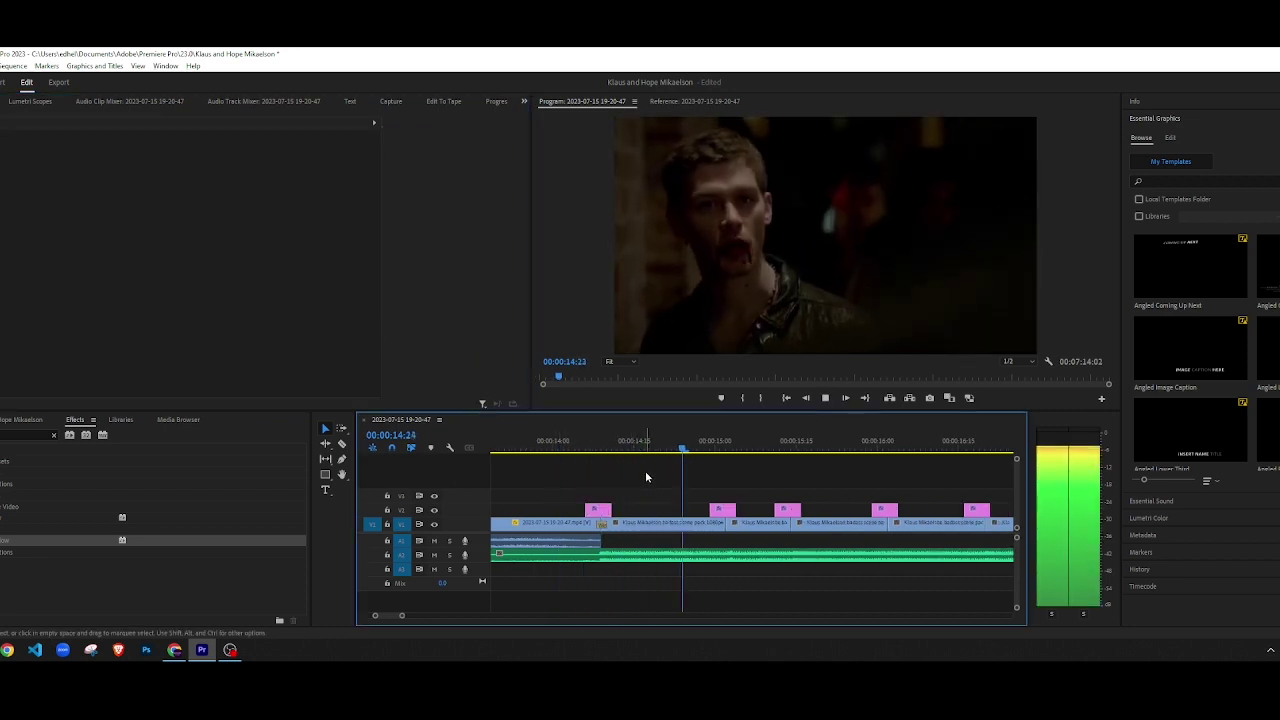
key(space)
click(558, 444)
key(space)
key(space)
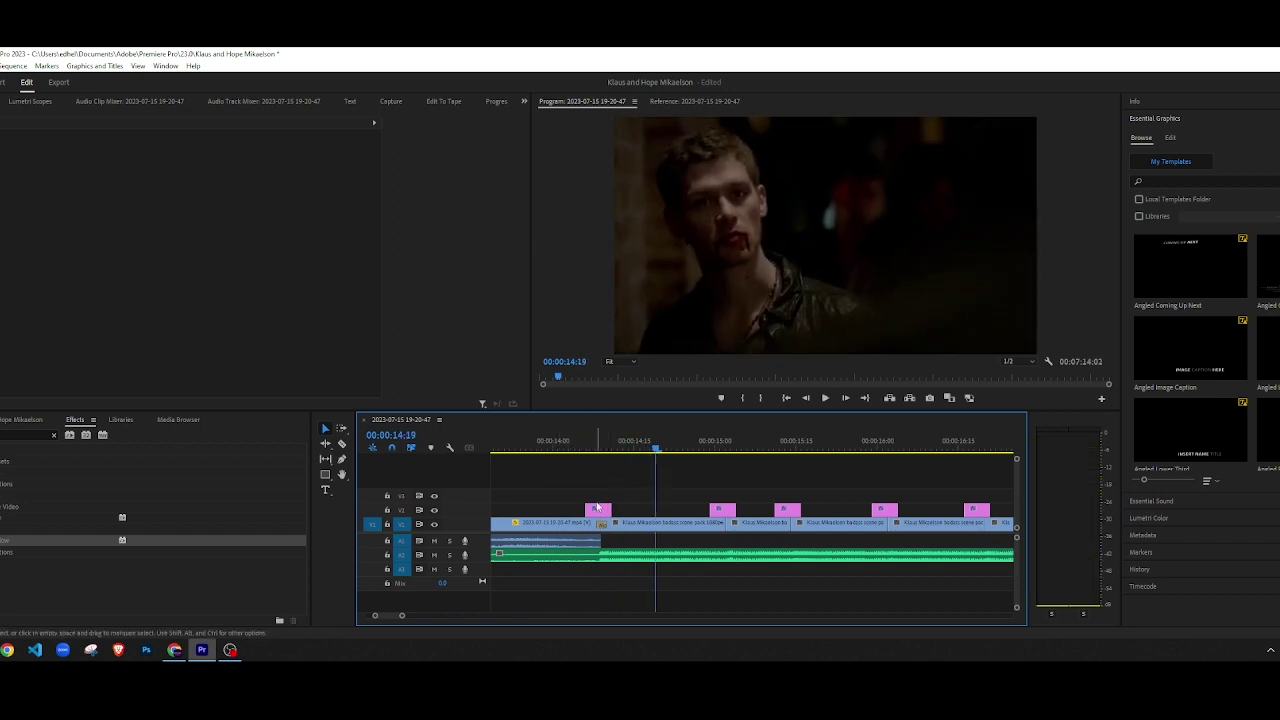
Step: Add a blur length keyframe of 20 at 00:00:14:07 on the adjustment layer over the 00:00:14:09 cut
click(591, 449)
click(600, 512)
click(182, 339)
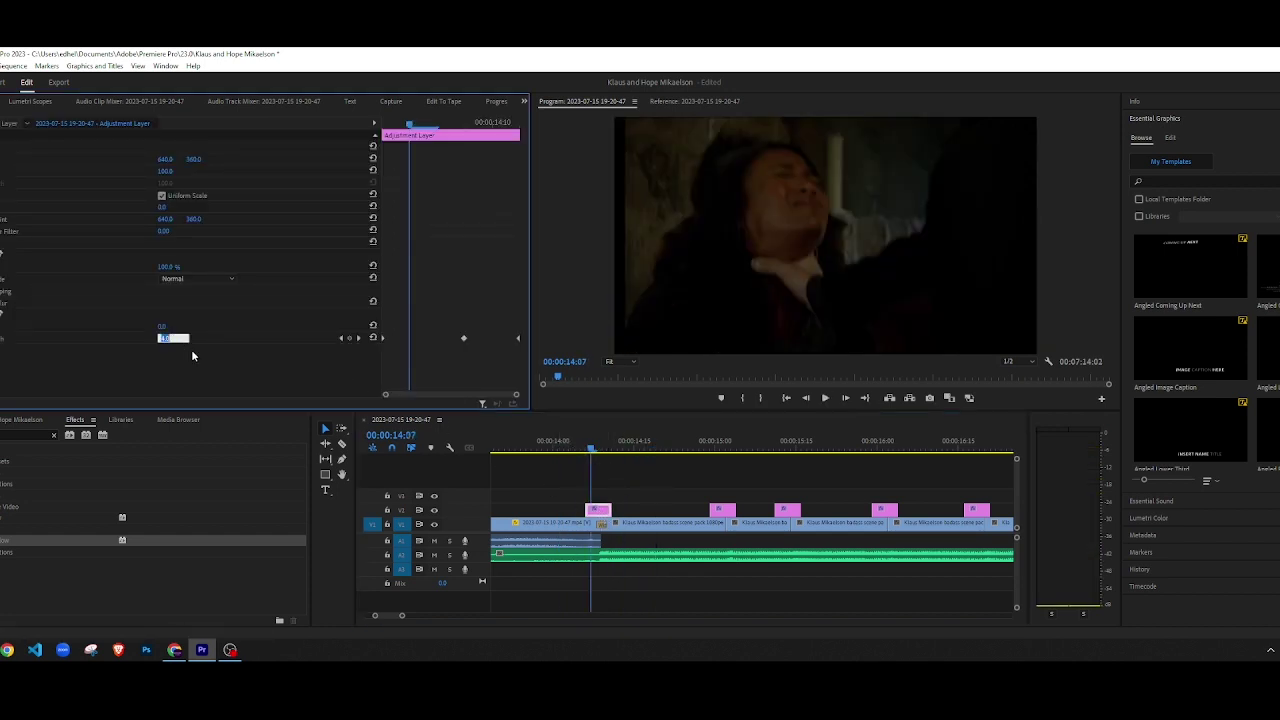
text(10)
key(Return)
click(170, 338)
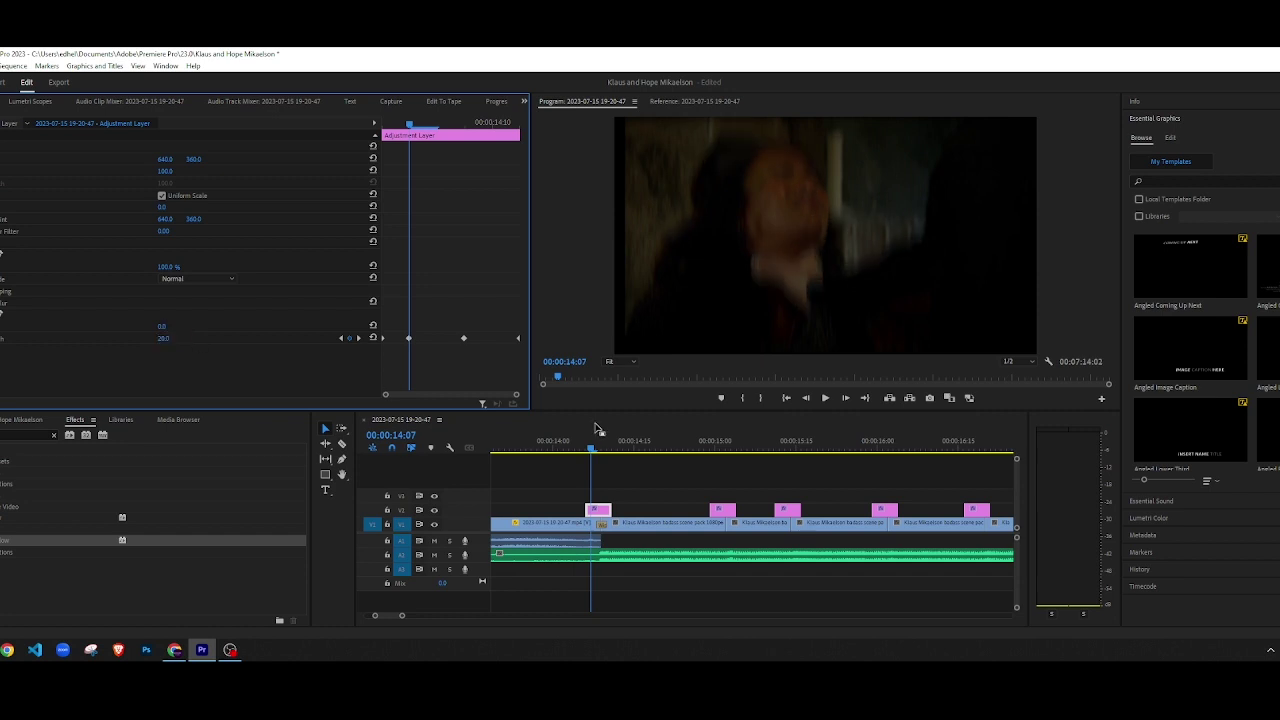
Step: Play the edit repeatedly from around 00:00:14:00 to the end of the dark Klaus shot to check all transitions and beat timing
click(556, 450)
key(space)
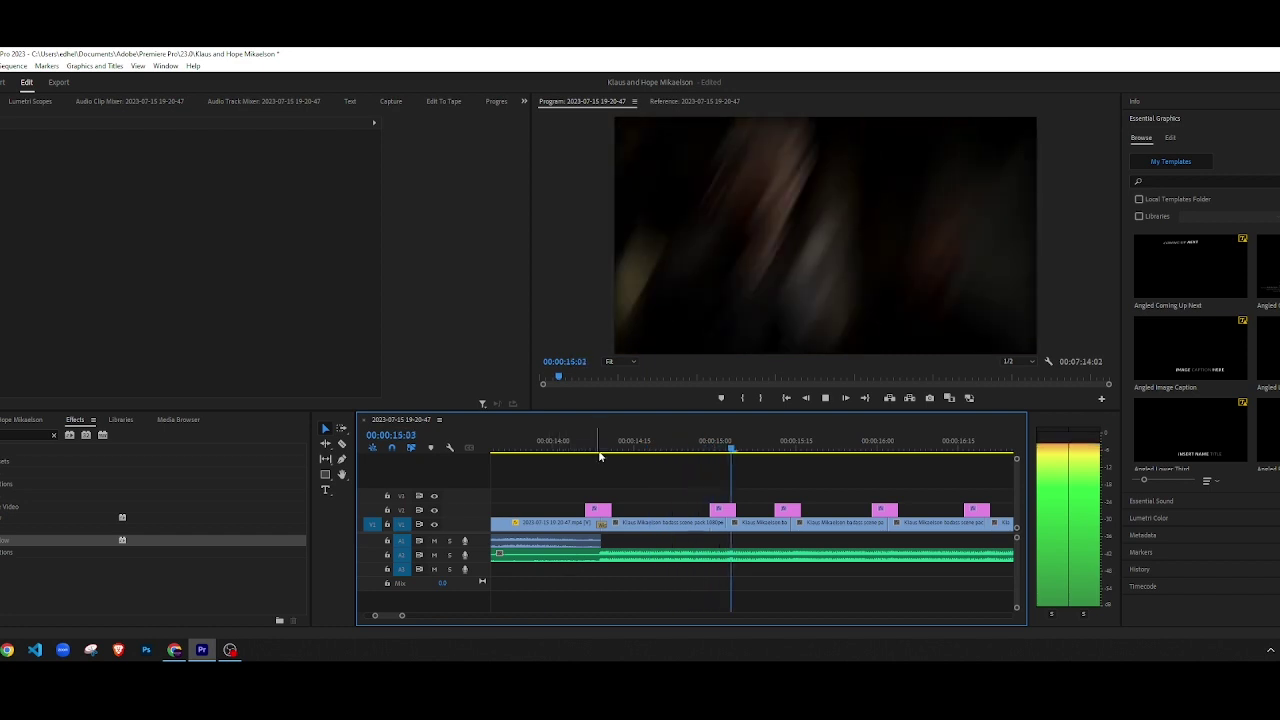
scroll(566, 489, down, 2)
key(space)
scroll(632, 464, up, 2)
scroll(632, 464, down, 2)
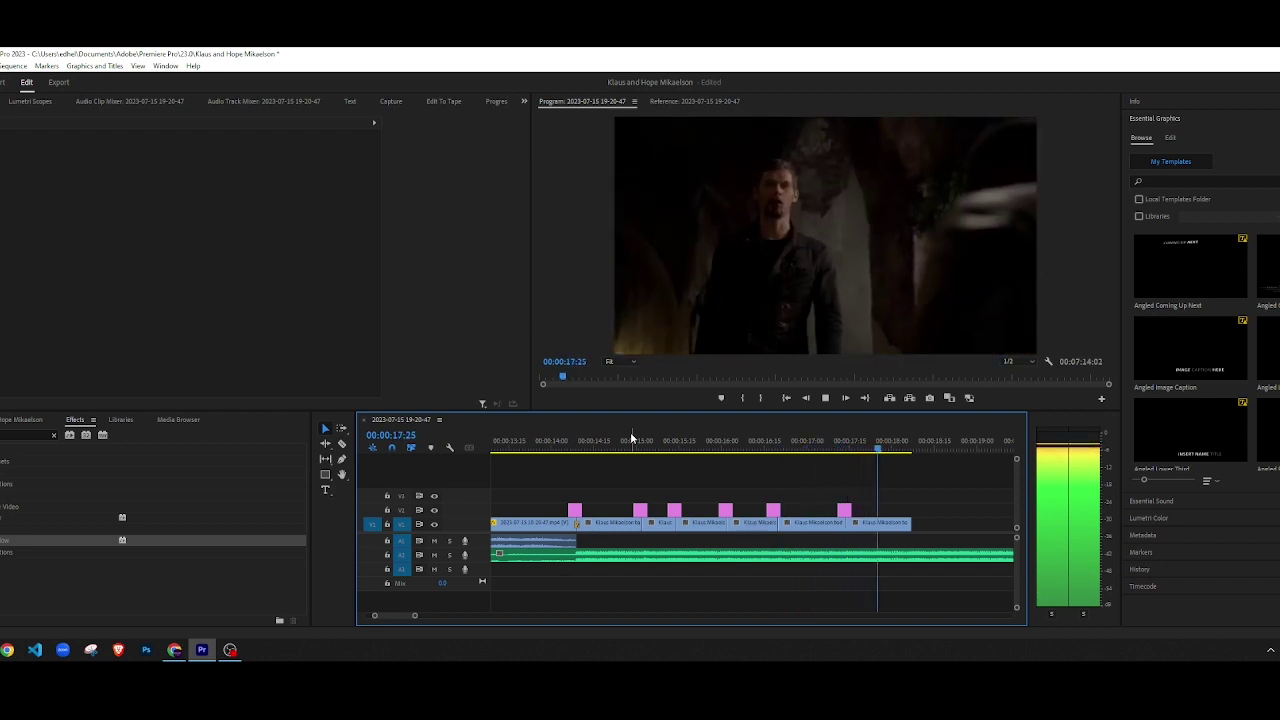
key(space)
click(543, 446)
key(space)
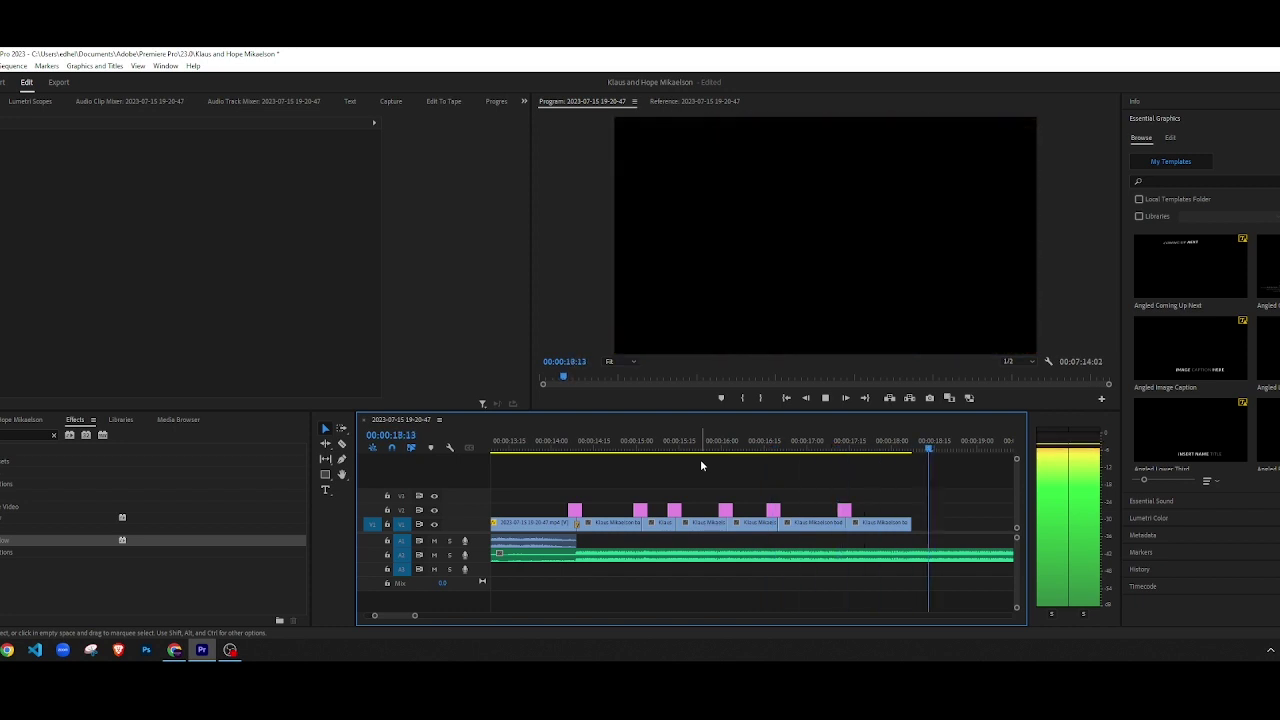
key(space)
click(604, 441)
key(space)
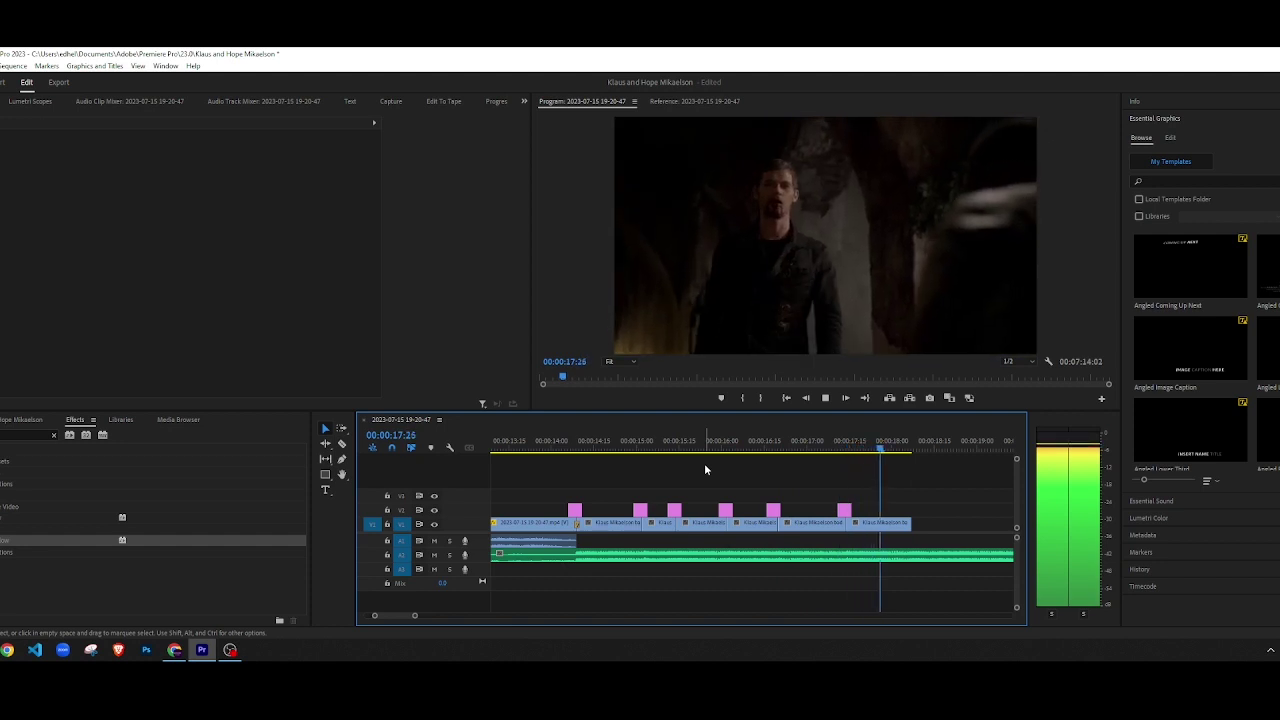
key(space)
Step: Find the shot of Klaus in a black sweater near 00:01:56:04, split it out and cut it from the source footage
key(minus)
key(minus)
key(minus)
key(minus)
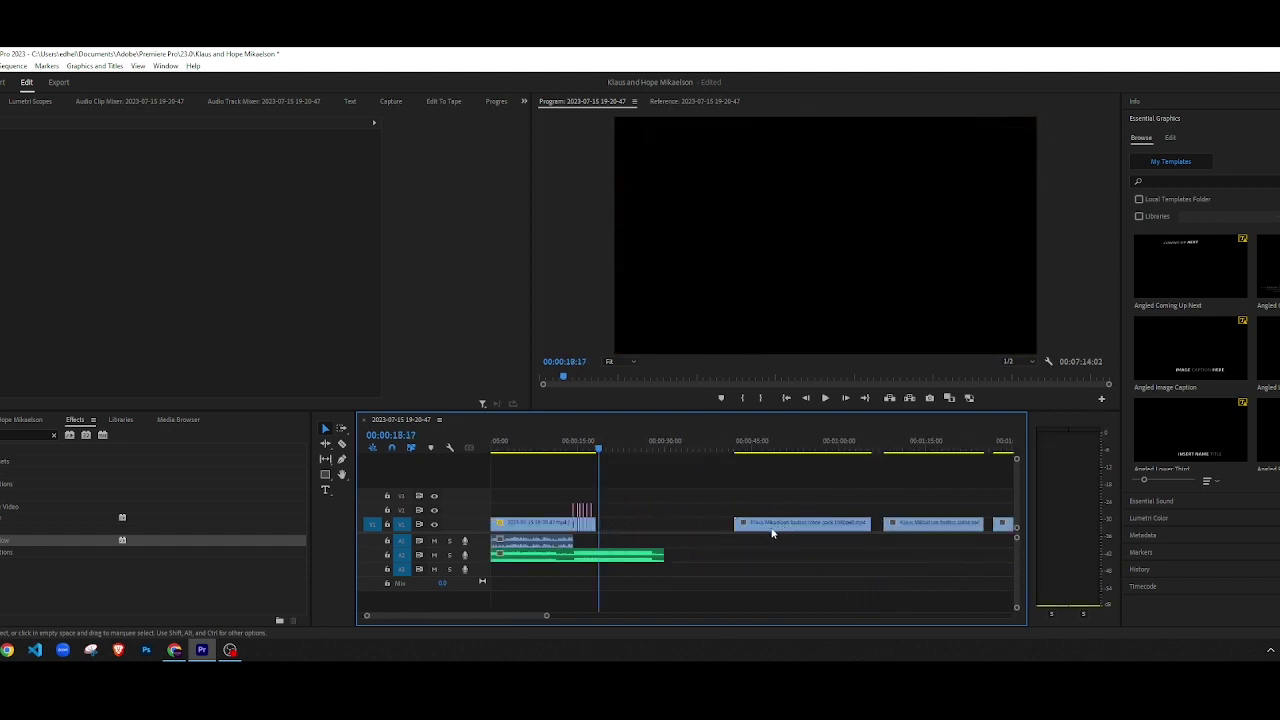
drag(828, 455, 836, 454)
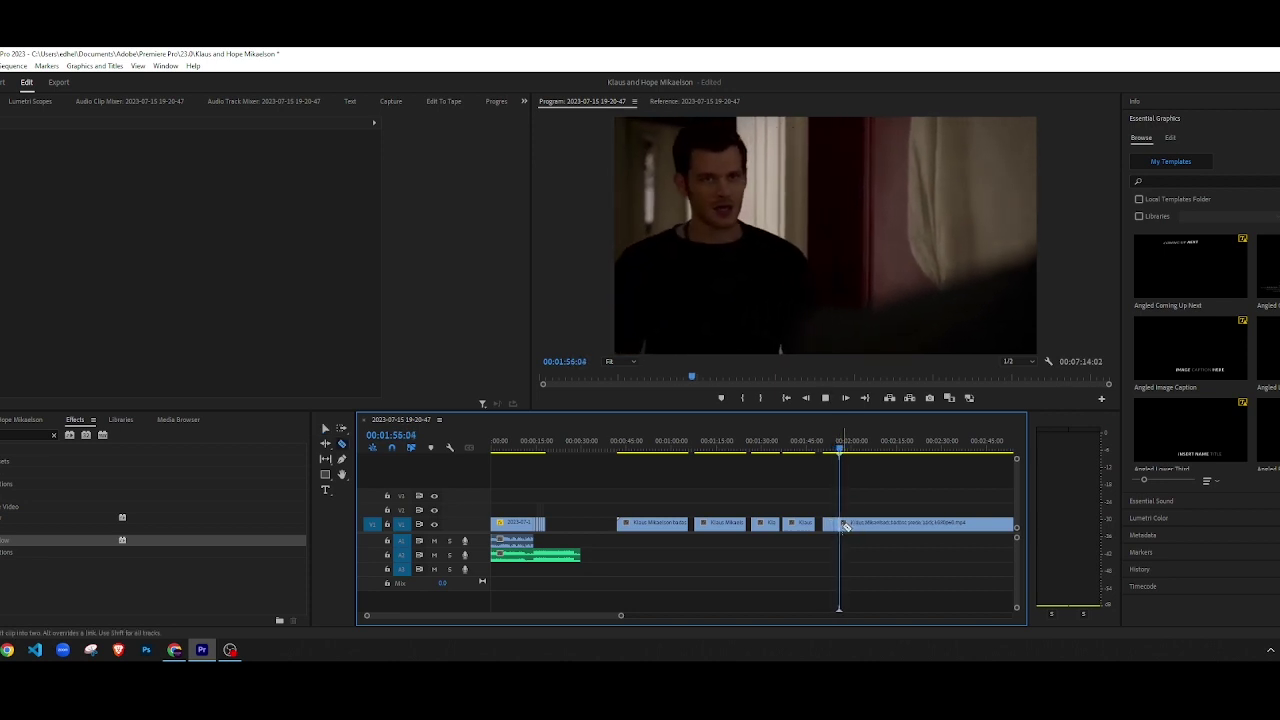
key(space)
click(837, 527)
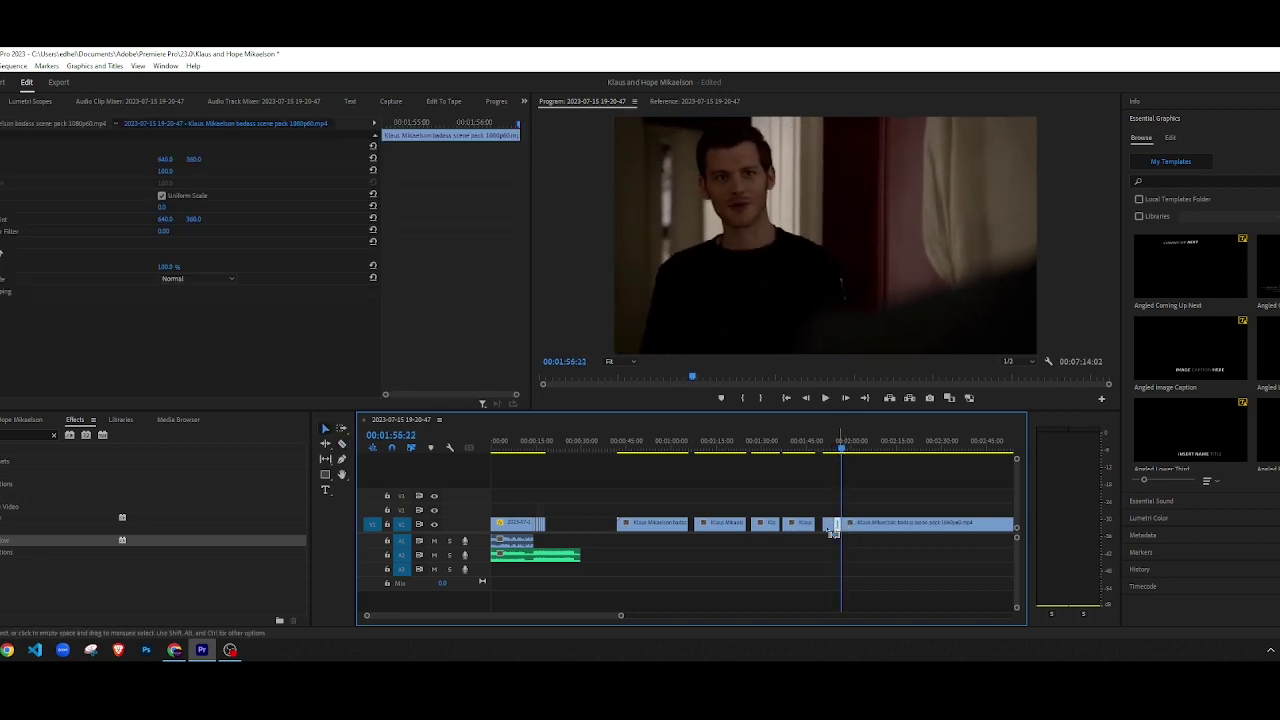
key(Delete)
Step: Paste the black-sweater Klaus shot on V1 at 00:00:18:07, directly after the dark Klaus shot
click(543, 447)
scroll(546, 480, up, 3)
key(Down)
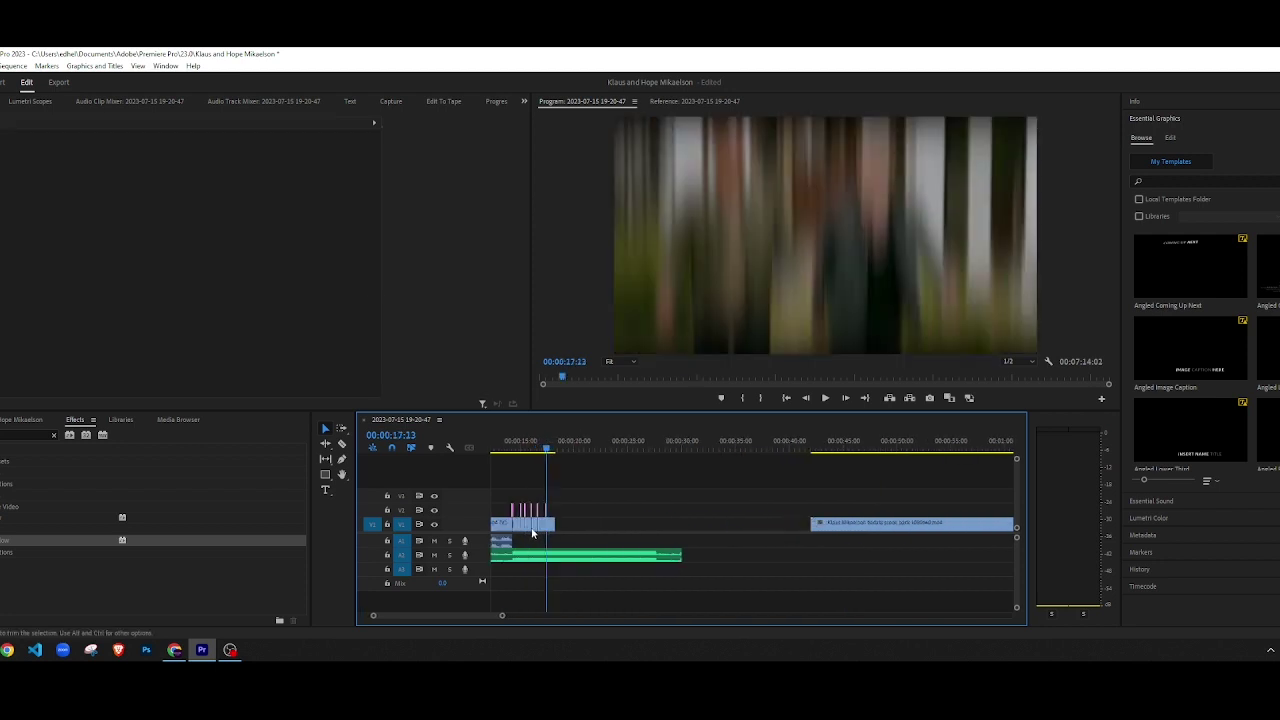
key(equal)
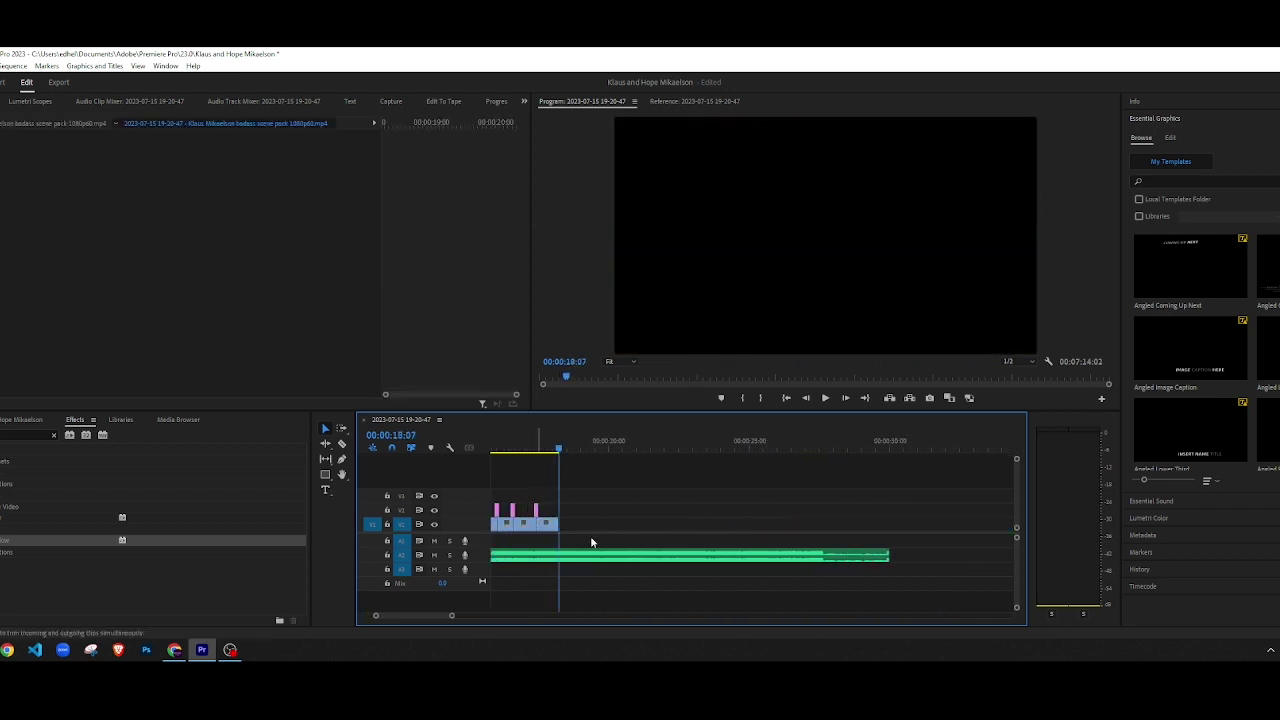
key(ctrl+v)
scroll(588, 540, up, 1)
scroll(526, 529, up, 5)
scroll(689, 522, up, 3)
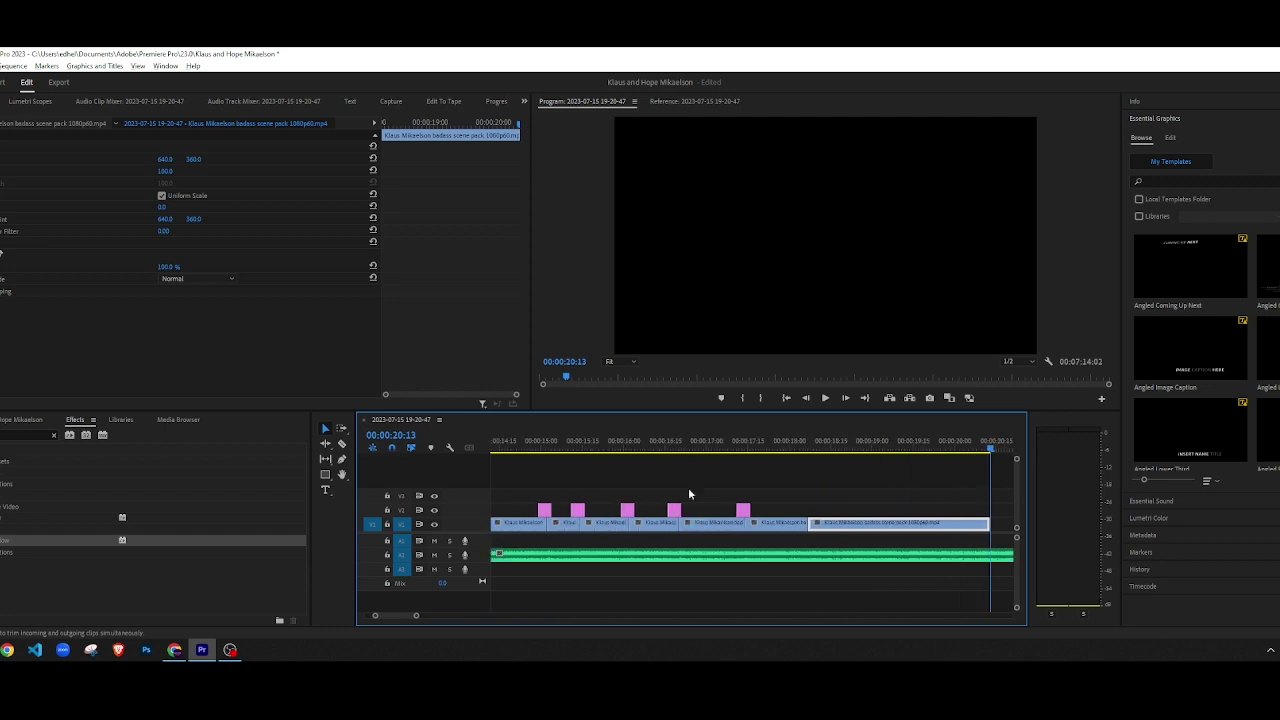
Step: Find the next beat in the black-sweater shot, split it at 00:00:18:19 and delete the remainder
key(minus)
click(648, 448)
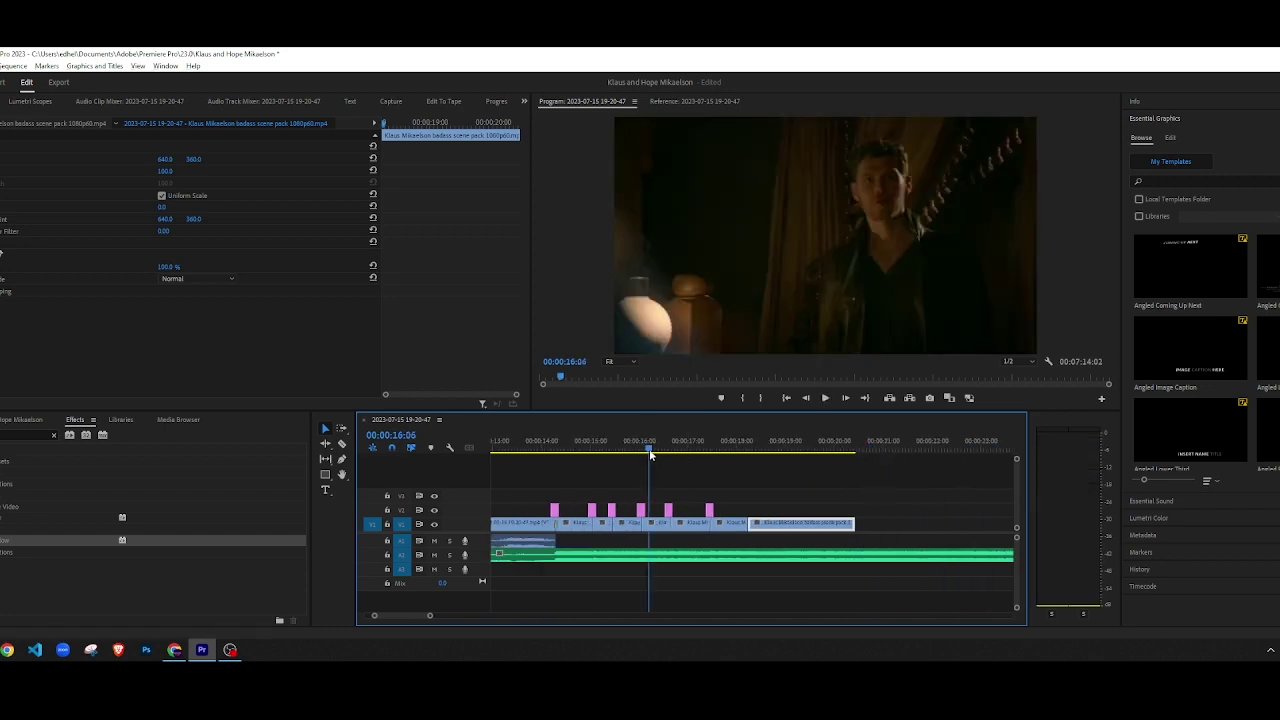
key(space)
click(690, 466)
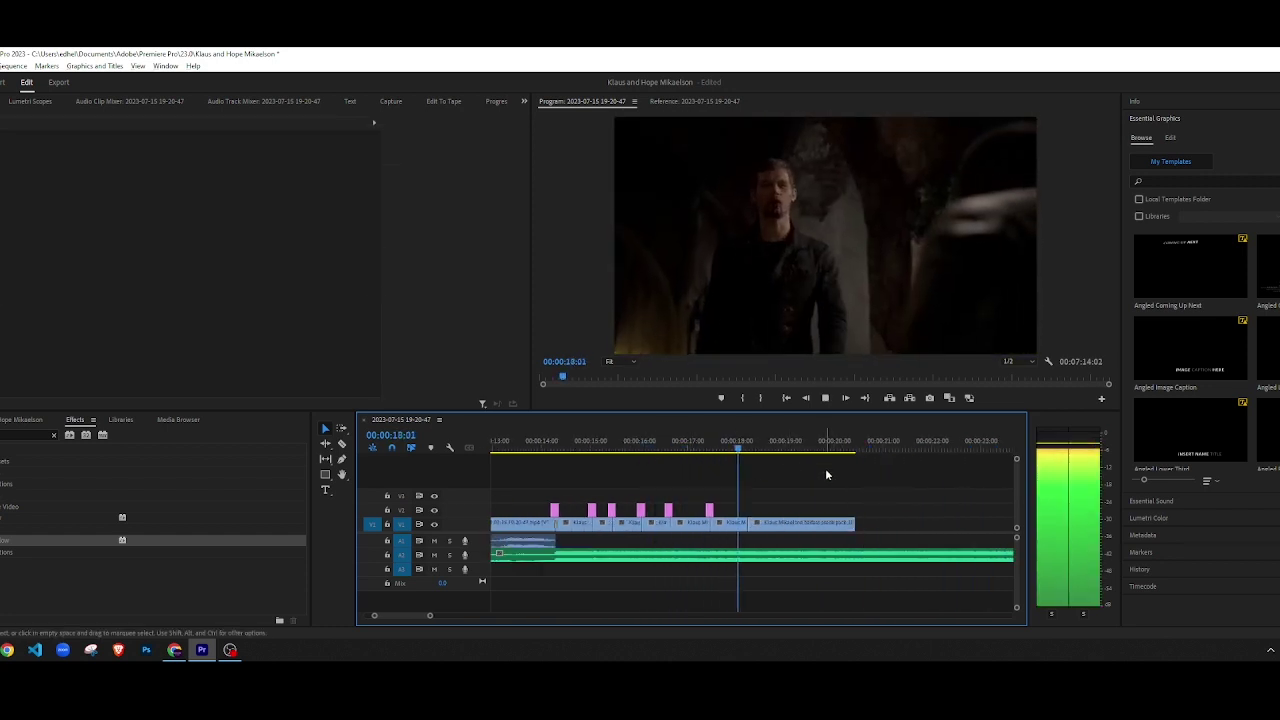
key(space)
key(equal)
click(712, 441)
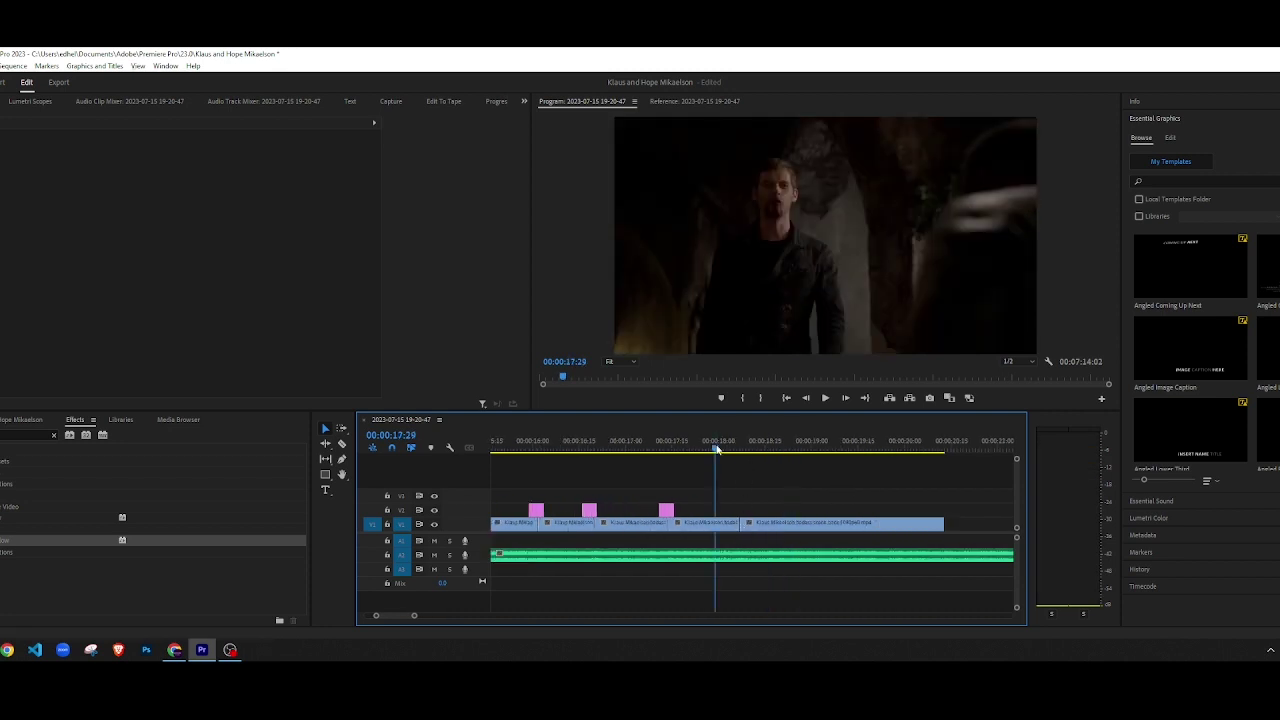
key(space)
key(space)
key(Right)
key(Right)
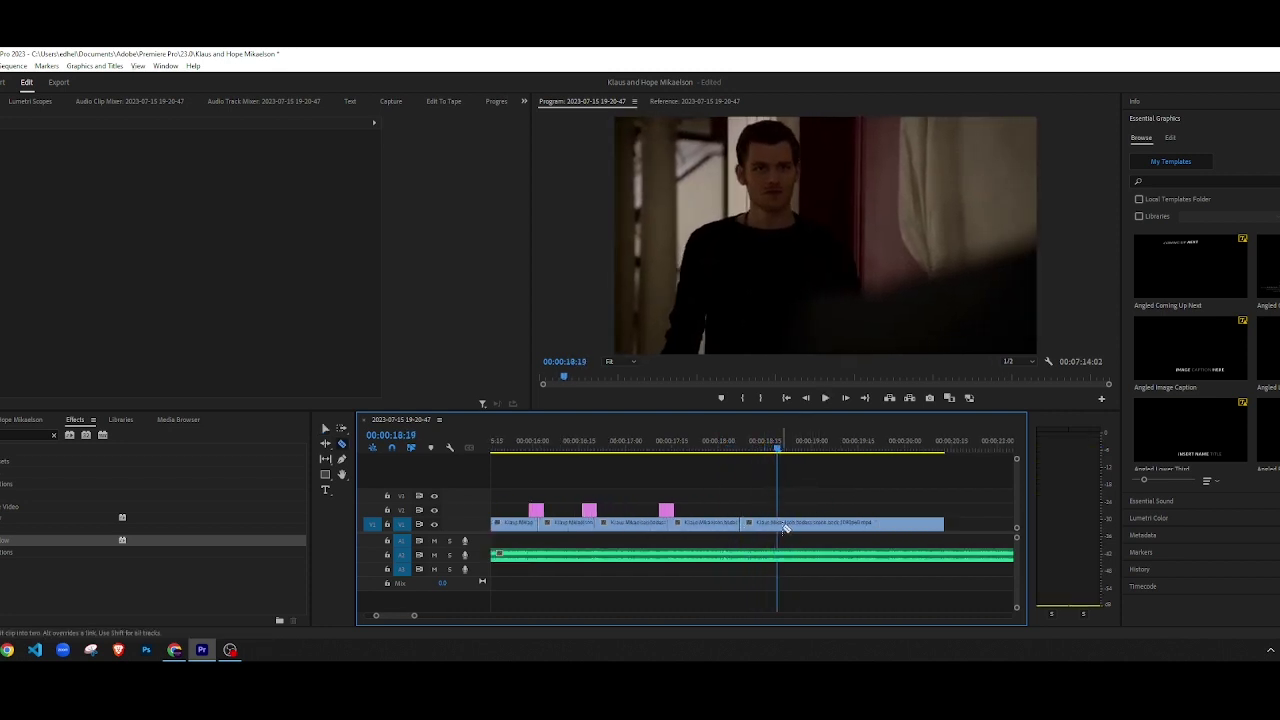
click(780, 524)
key(v)
click(797, 524)
key(Delete)
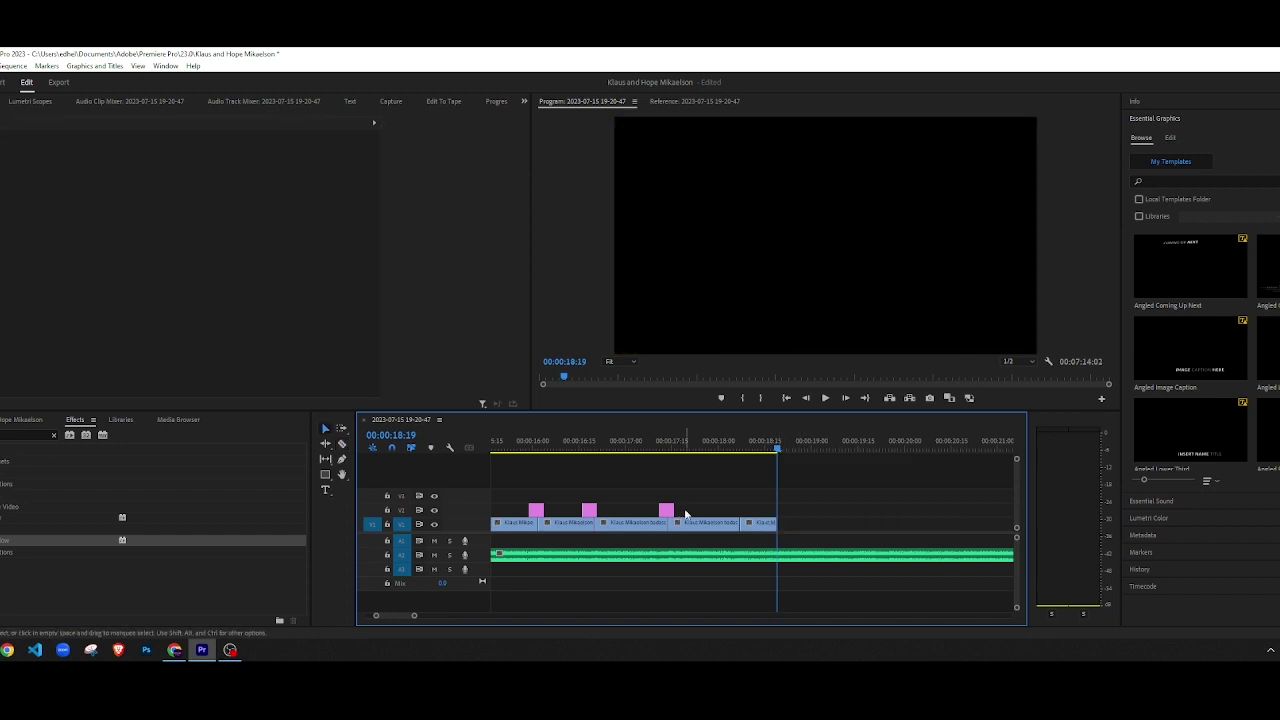
Step: Duplicate the blur adjustment layer from the 00:00:17:14 cut over the end of the black-sweater shot at 00:00:18:19
drag(667, 513, 780, 522)
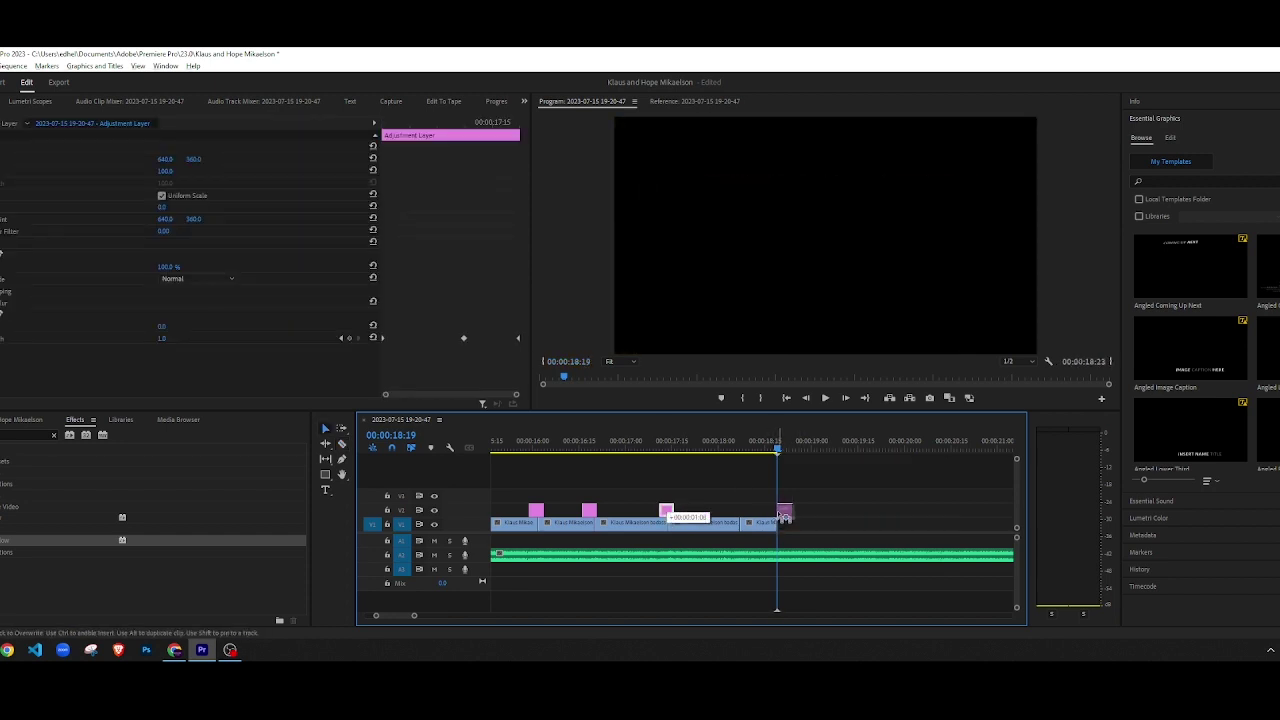
scroll(767, 504, up, 1)
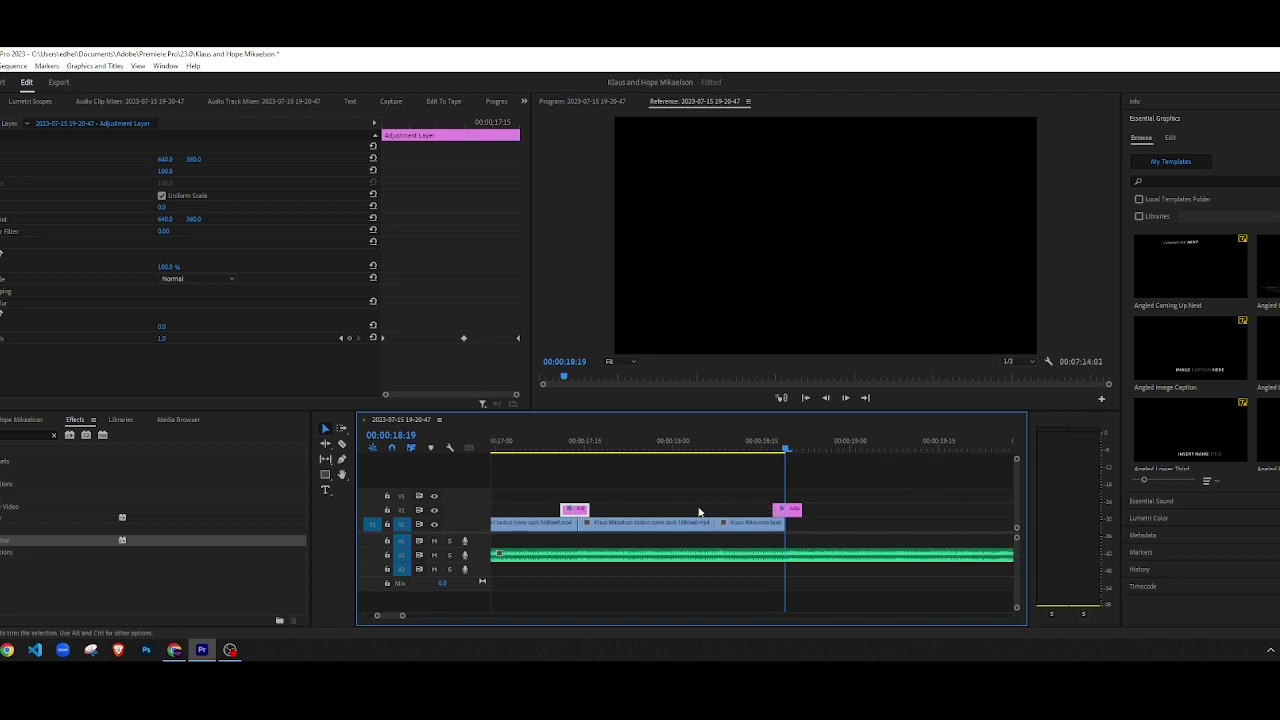
scroll(640, 513, down, 3)
click(715, 499)
scroll(722, 505, down, 3)
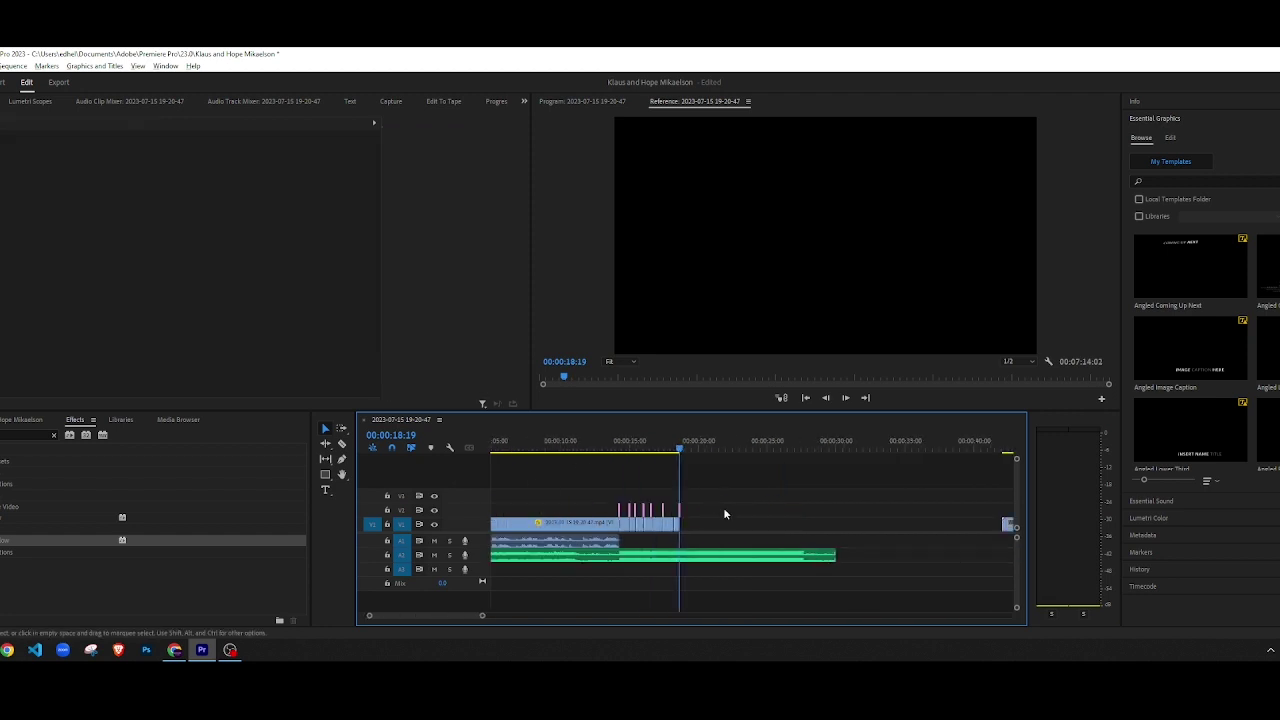
Step: Play back the end of the edit from just before the black-sweater Klaus shot
drag(749, 447, 820, 447)
click(599, 450)
key(space)
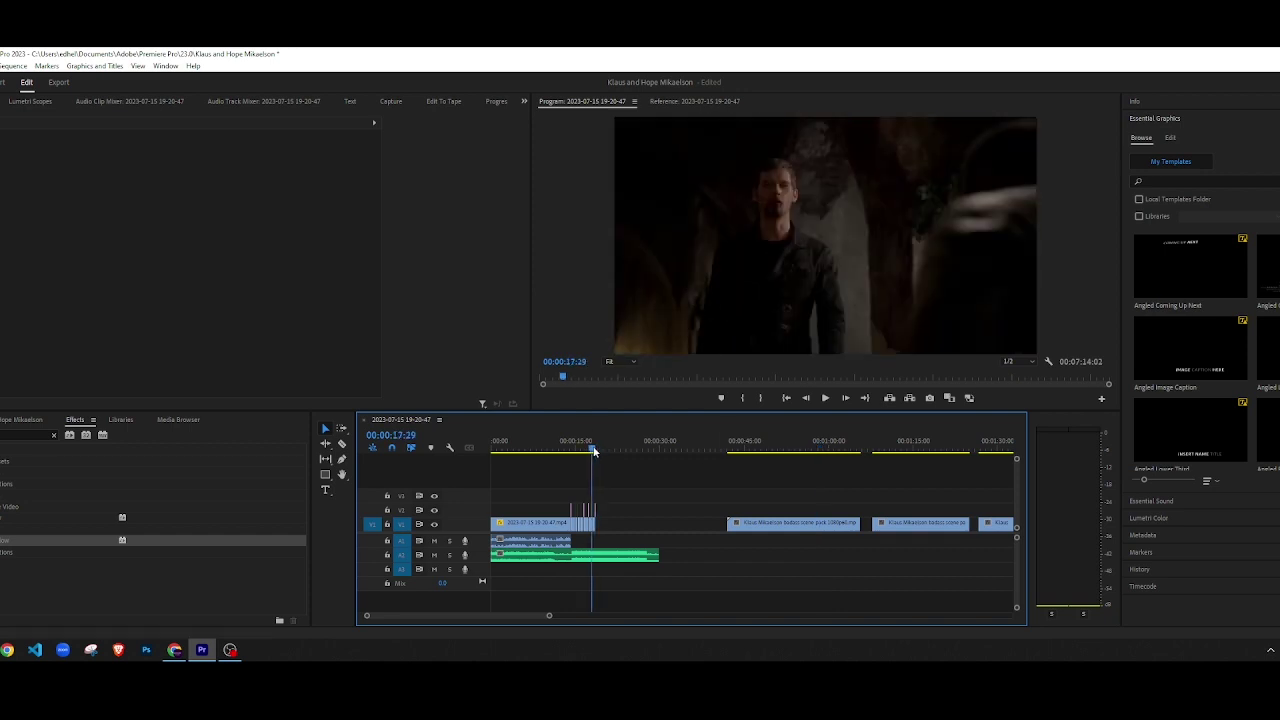
Step: Find the shot of Klaus in a dark suit and tie near 00:03:31, split it out up to 00:03:33:07 and cut it from the source footage
click(922, 458)
key(minus)
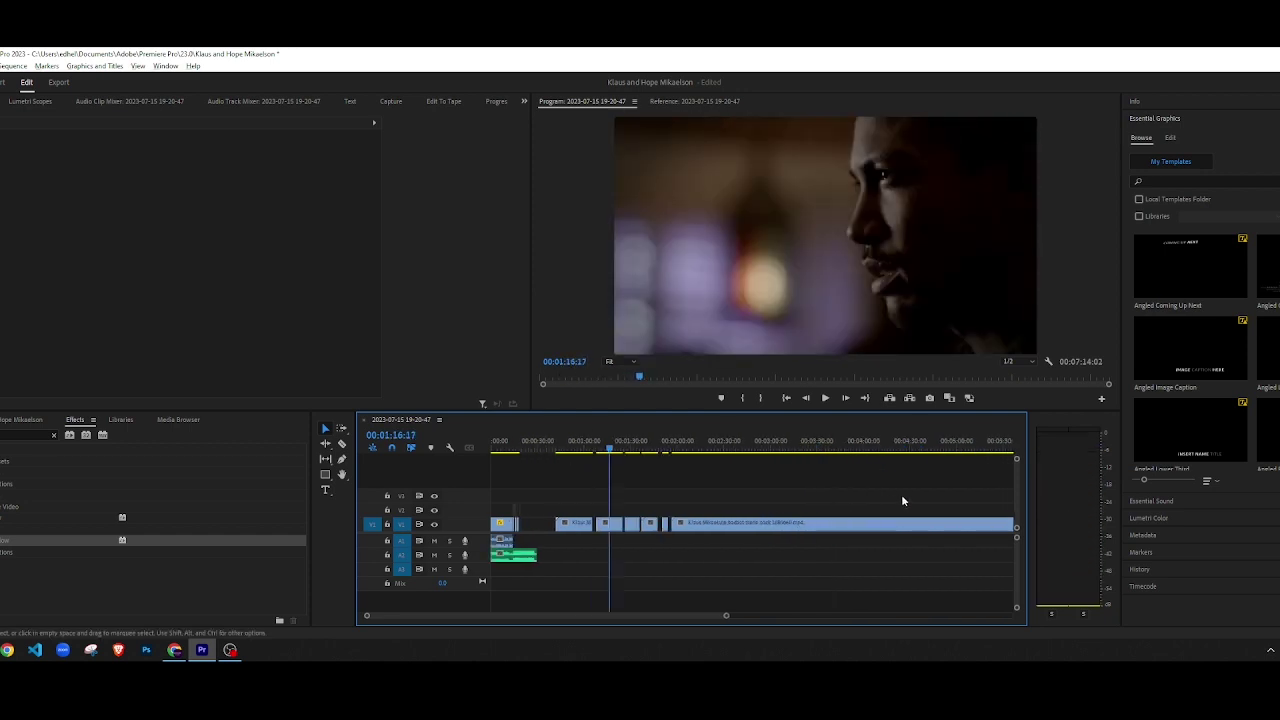
key(minus)
click(669, 447)
mouse_move(695, 451)
mouse_down()
mouse_move(720, 450)
mouse_move(704, 450)
mouse_up()
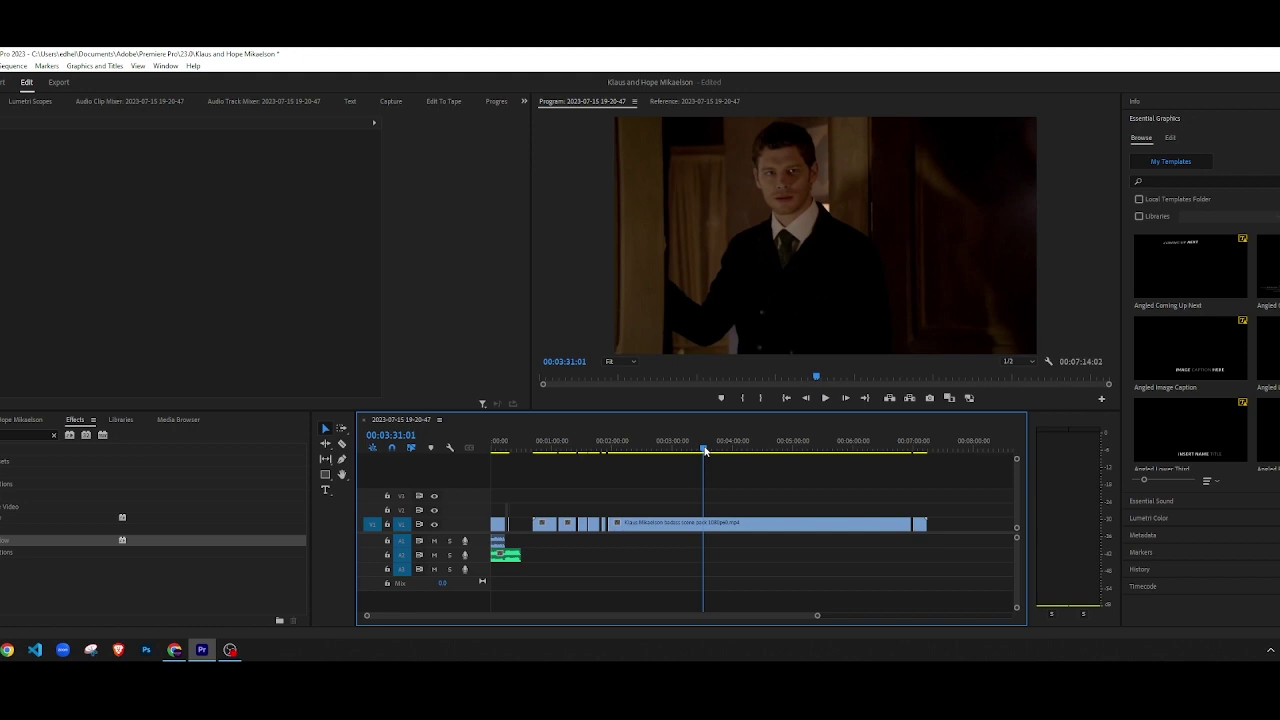
key(space)
click(713, 523)
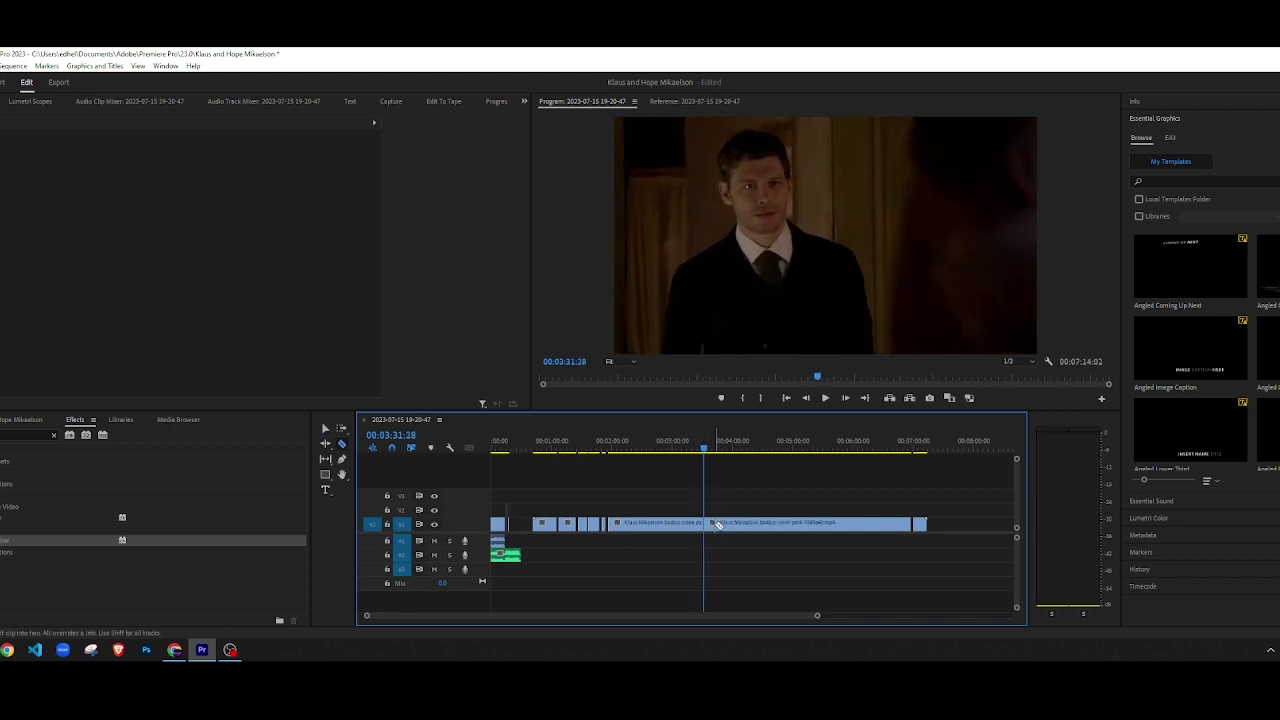
key(space)
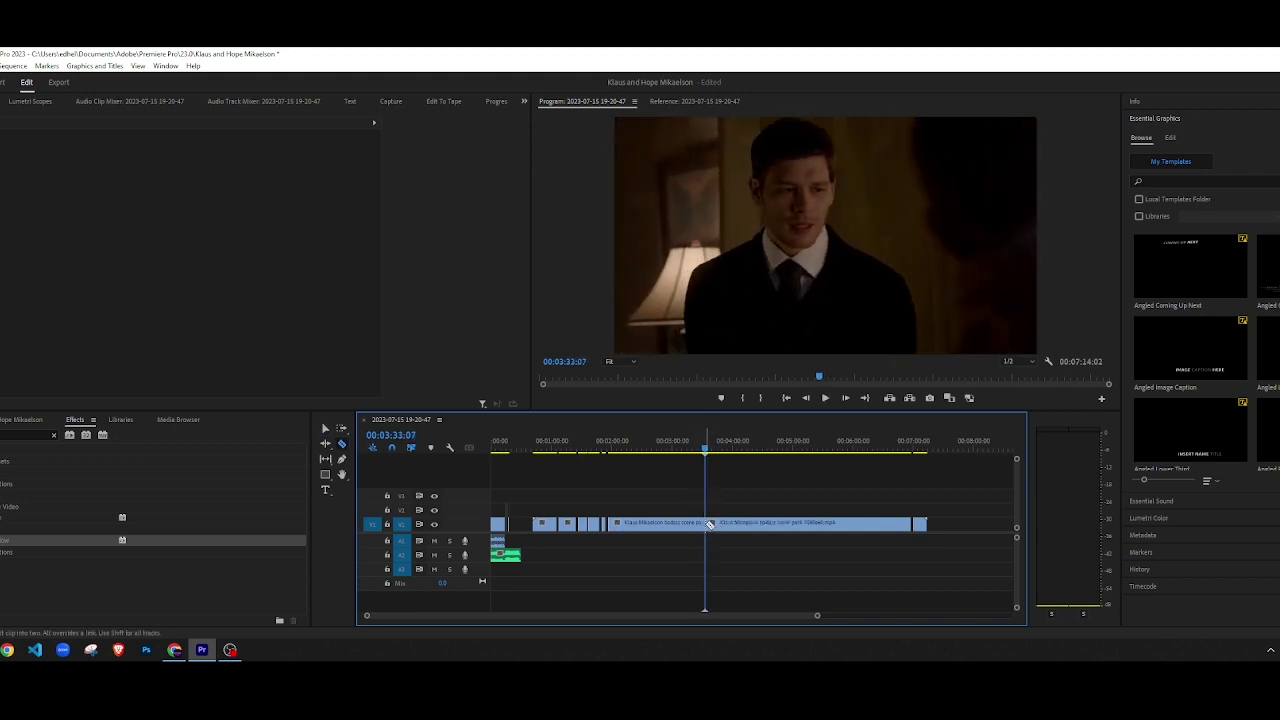
key(v)
key(equal)
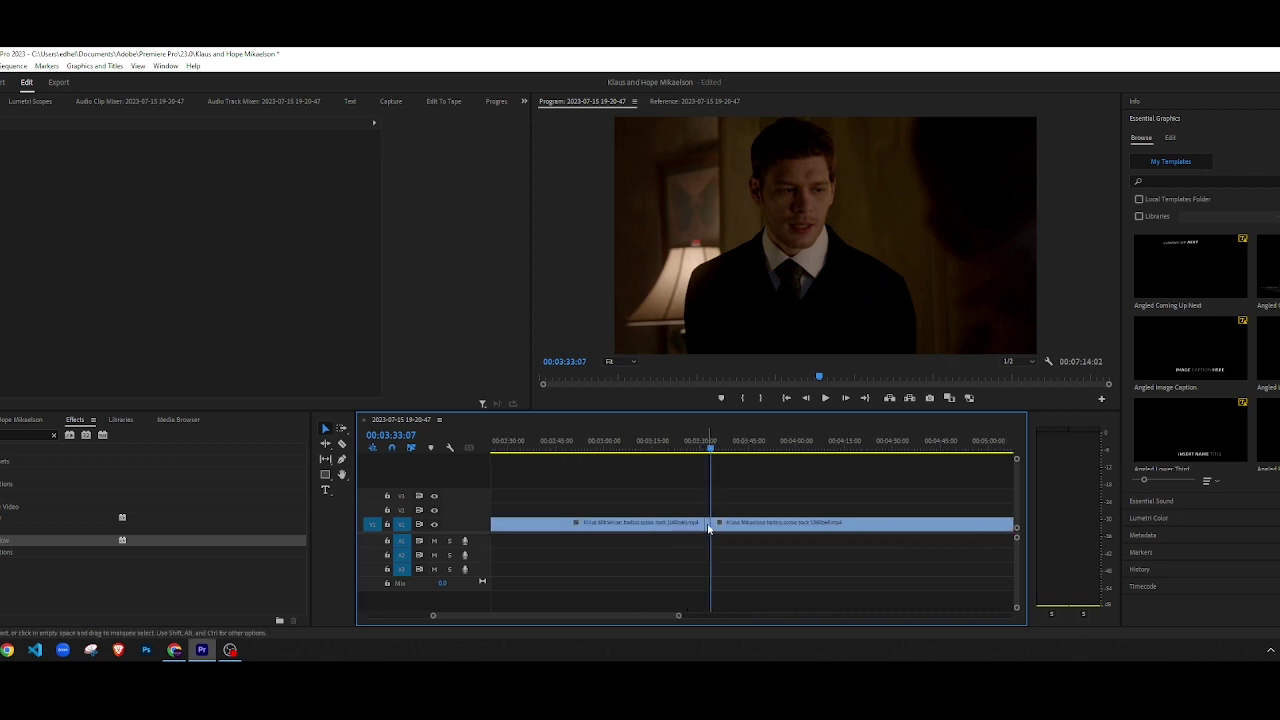
drag(640, 623, 578, 617)
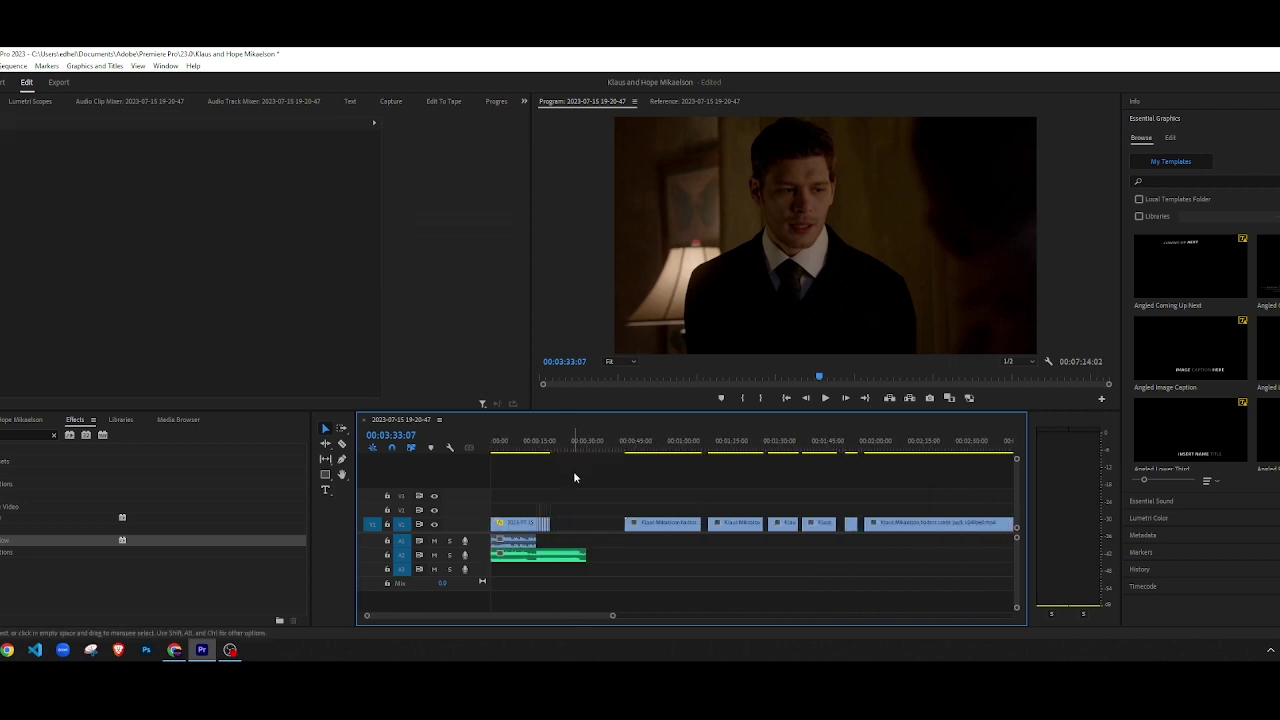
Step: Try to paste the suited Klaus shot on V1 at 00:00:18:07, over the black-sweater shot
click(576, 441)
key(Up)
drag(549, 524, 554, 526)
key(Down)
scroll(533, 526, up, 3)
key(equal)
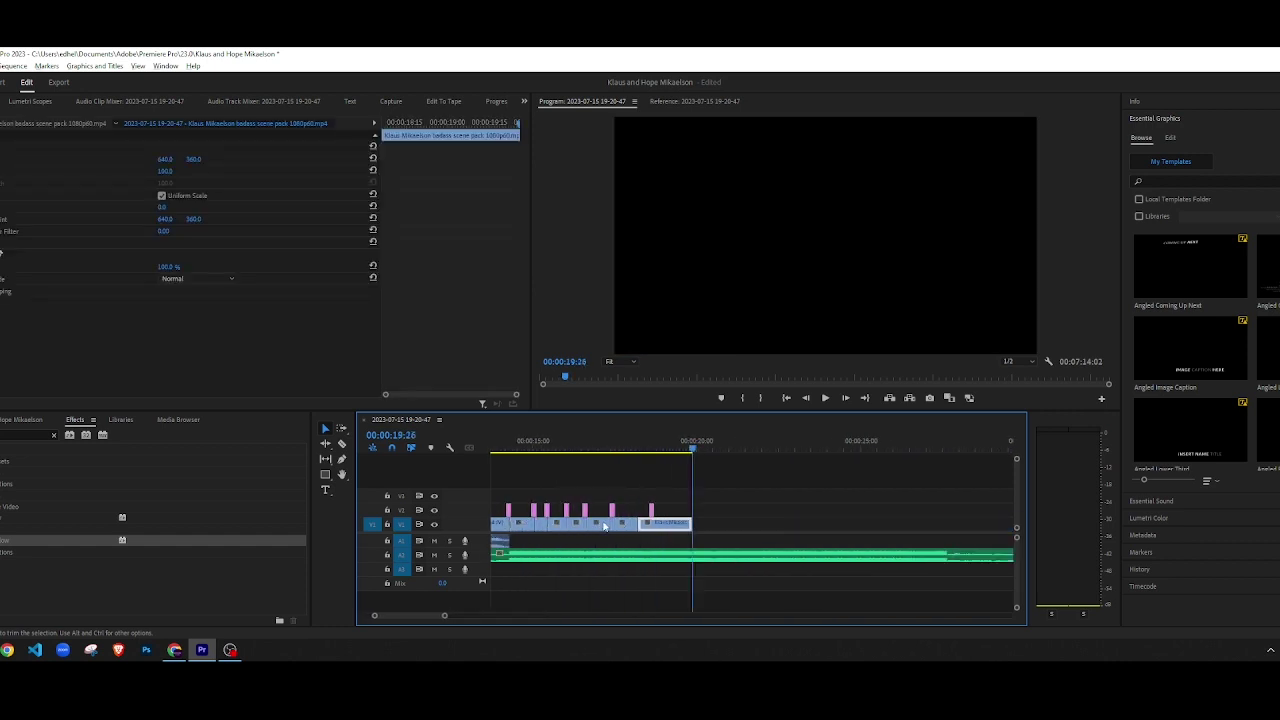
Step: Play back the cuts leading into the pasted suited shot and undo the paste over the black-sweater shot
click(539, 449)
scroll(630, 541, up, 4)
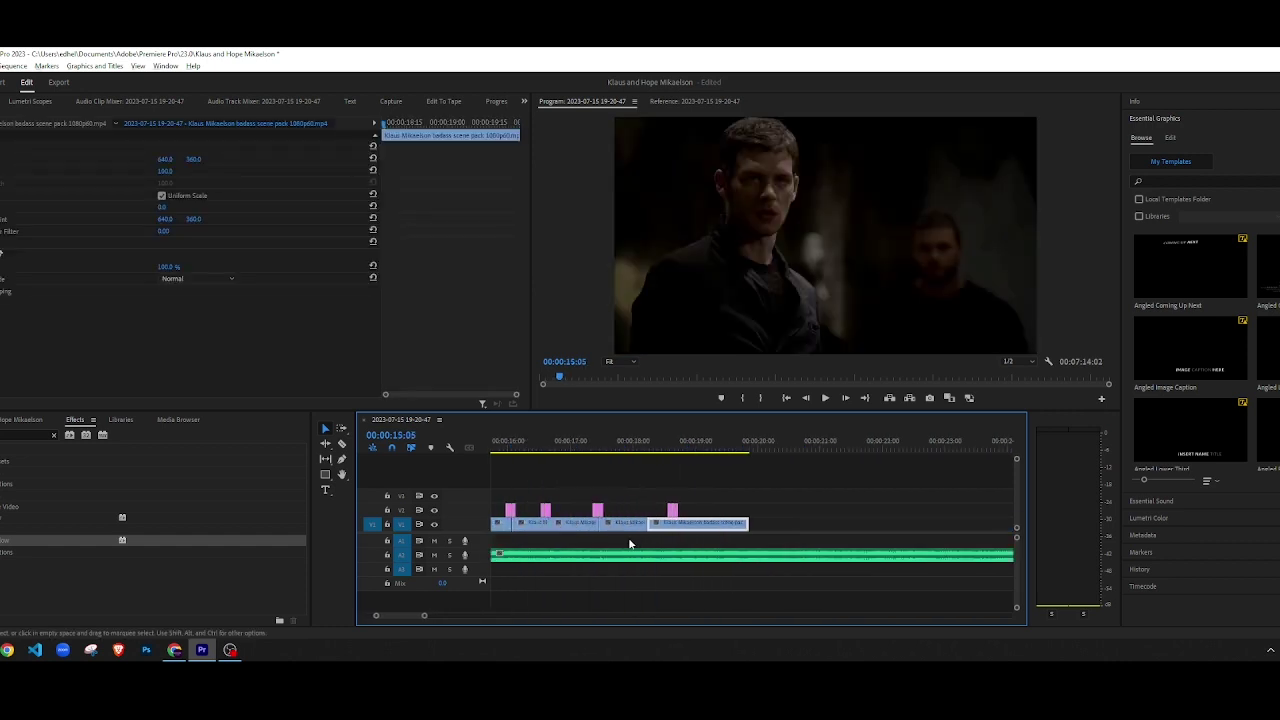
click(656, 495)
click(575, 445)
key(space)
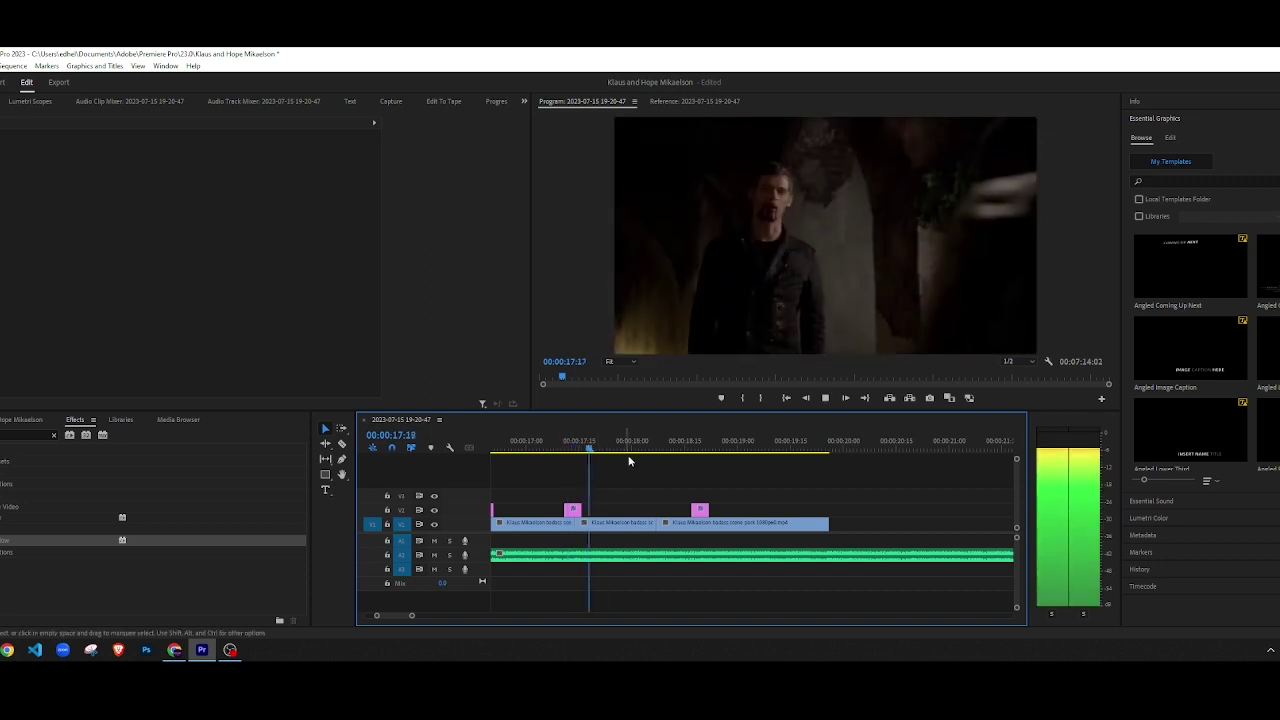
key(space)
click(787, 446)
key(q)
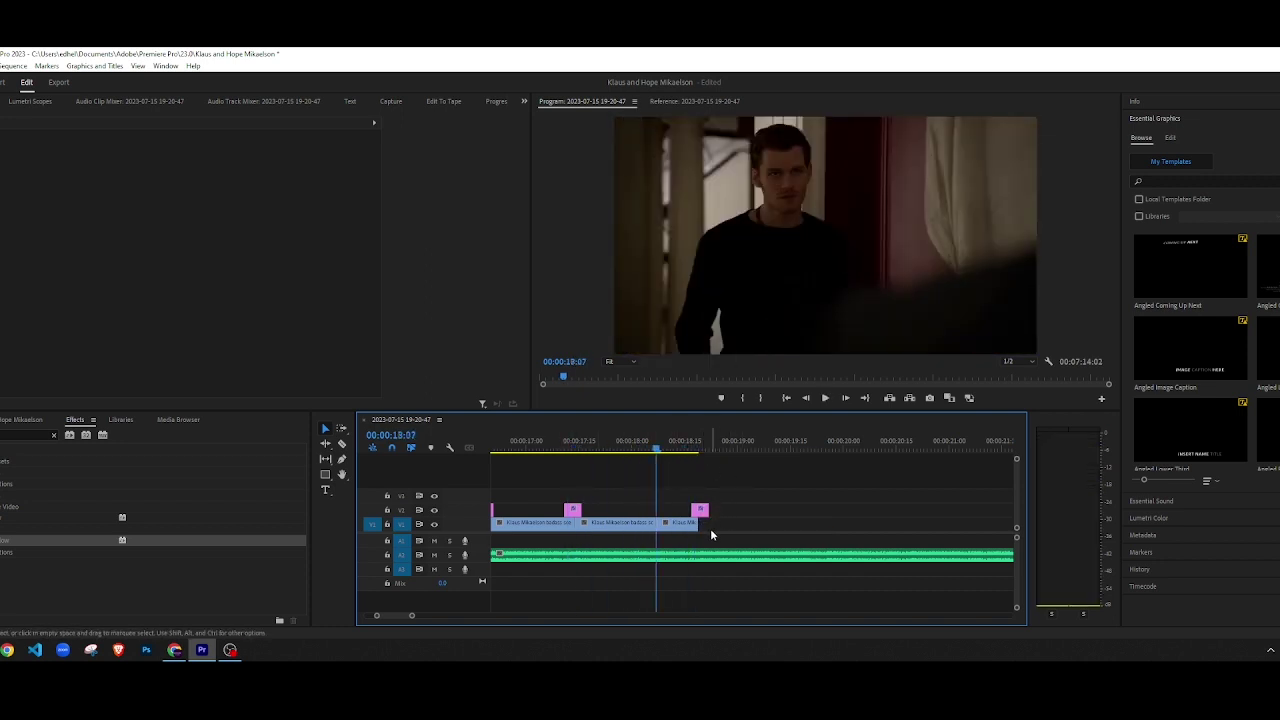
Step: Paste the suited Klaus shot on V1 at 00:00:18:19, directly after the black-sweater shot, and play back the cut
click(700, 441)
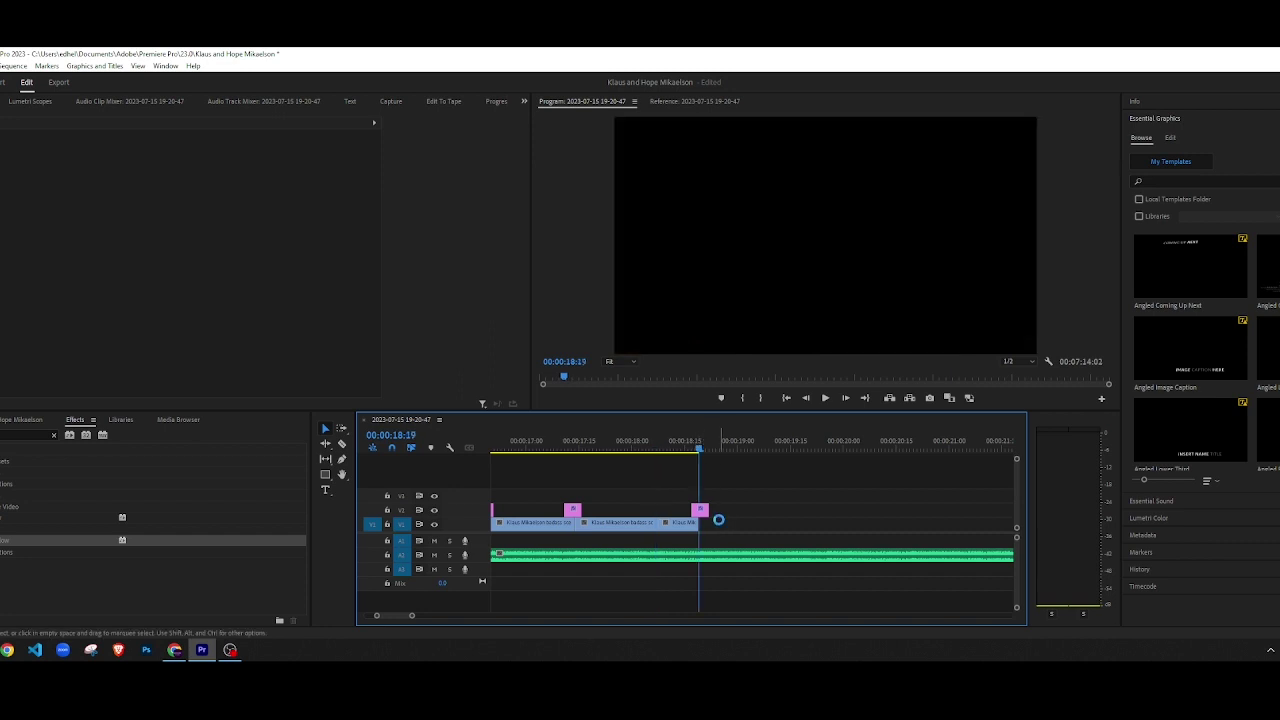
key(ctrl+v)
drag(662, 435, 533, 443)
key(space)
click(672, 463)
key(space)
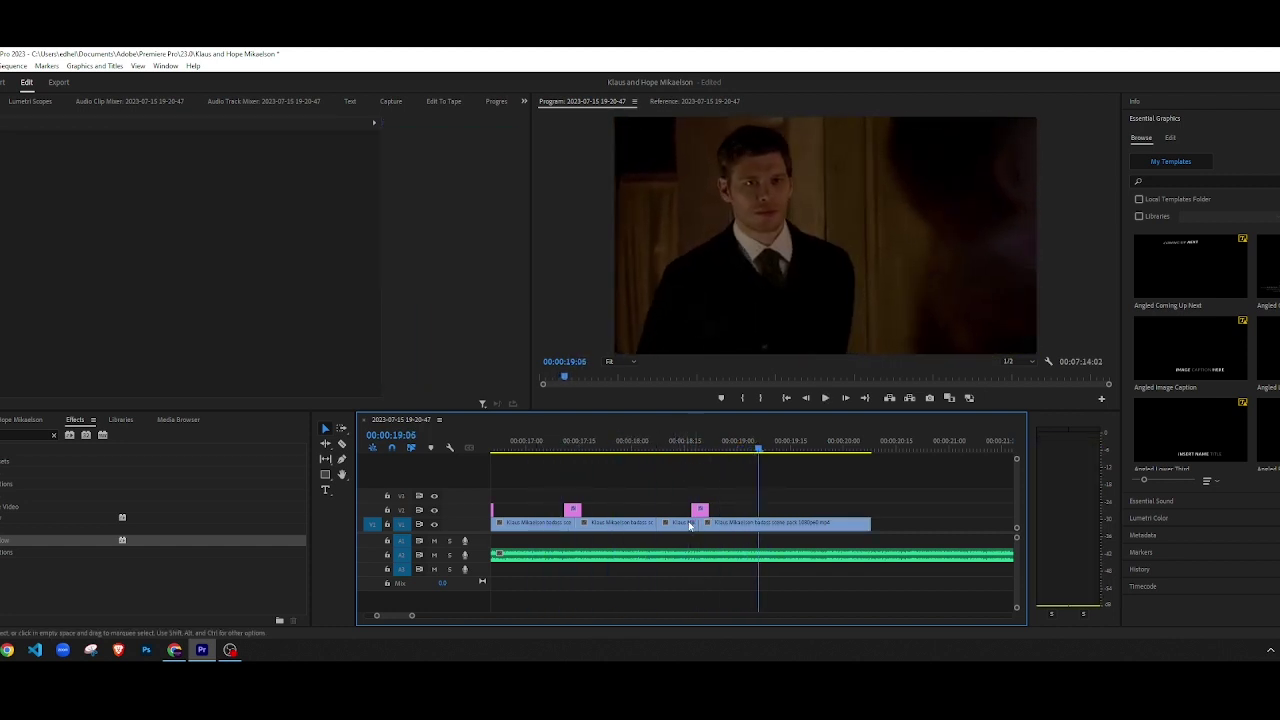
Step: Duplicate the blur adjustment layer from the 00:00:18:19 cut over the 00:00:18:07 cut and play back both transitions
drag(699, 512, 660, 511)
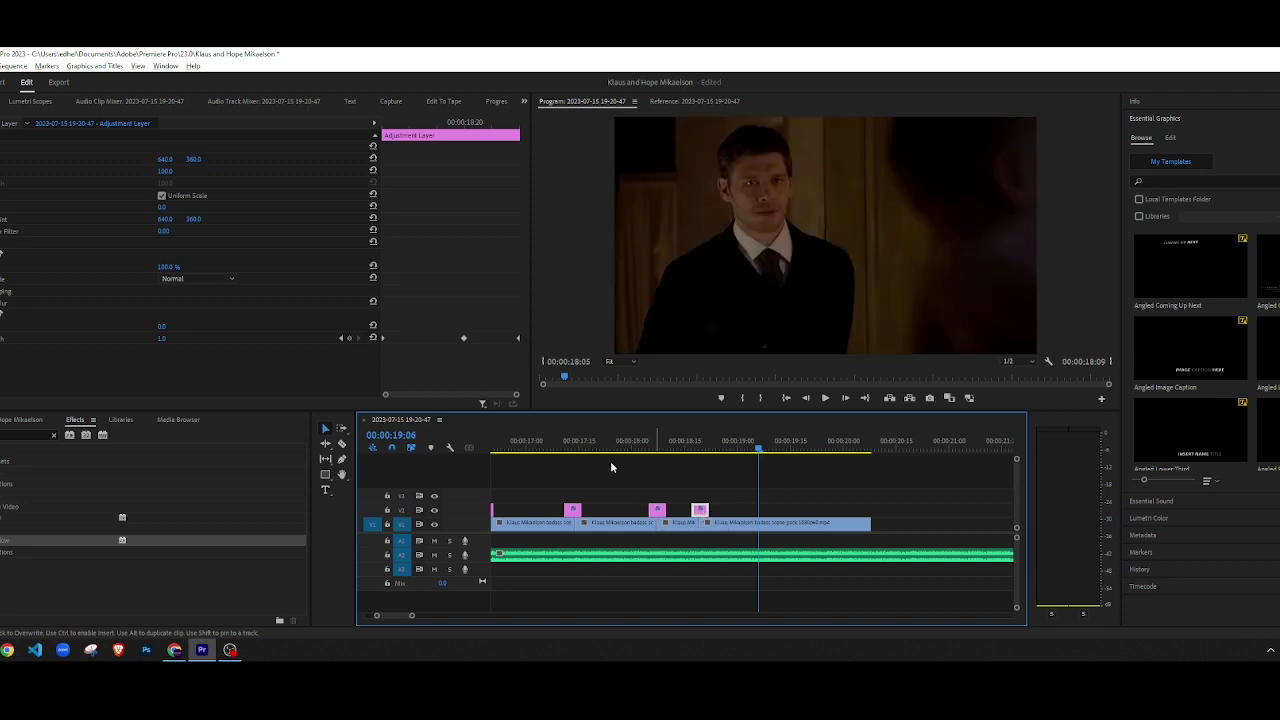
click(598, 447)
key(space)
click(686, 474)
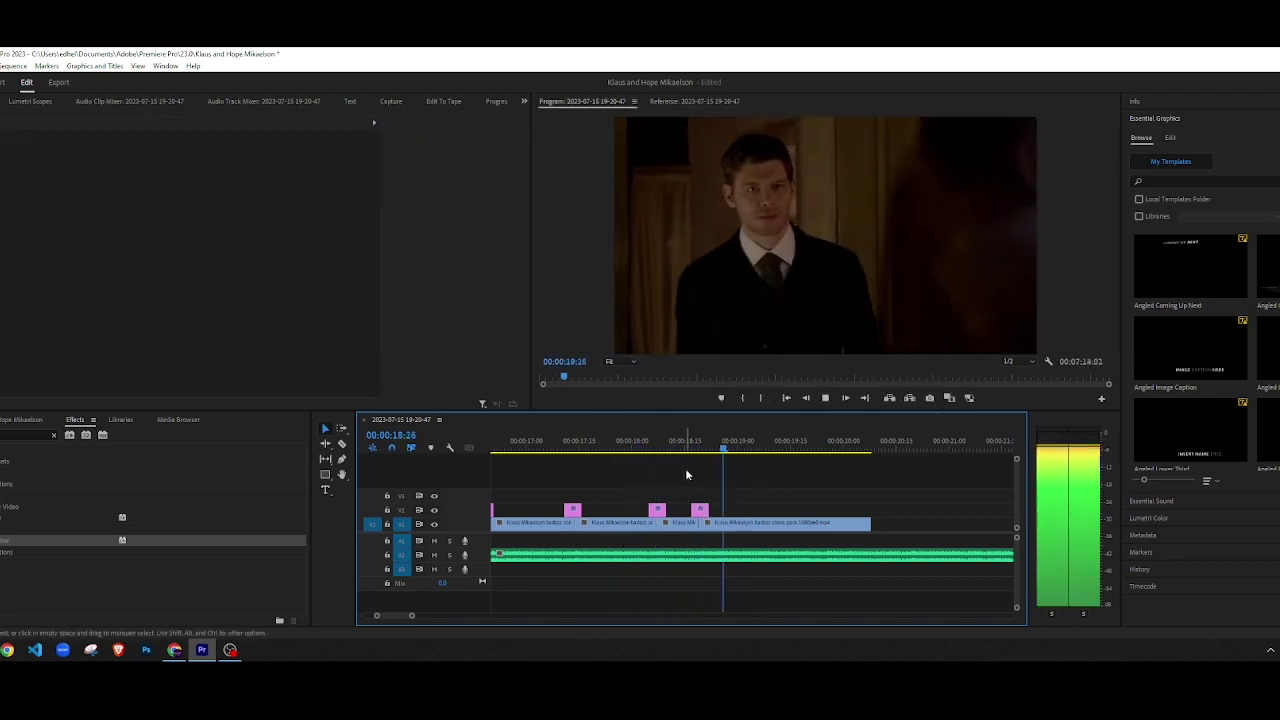
key(space)
key(space)
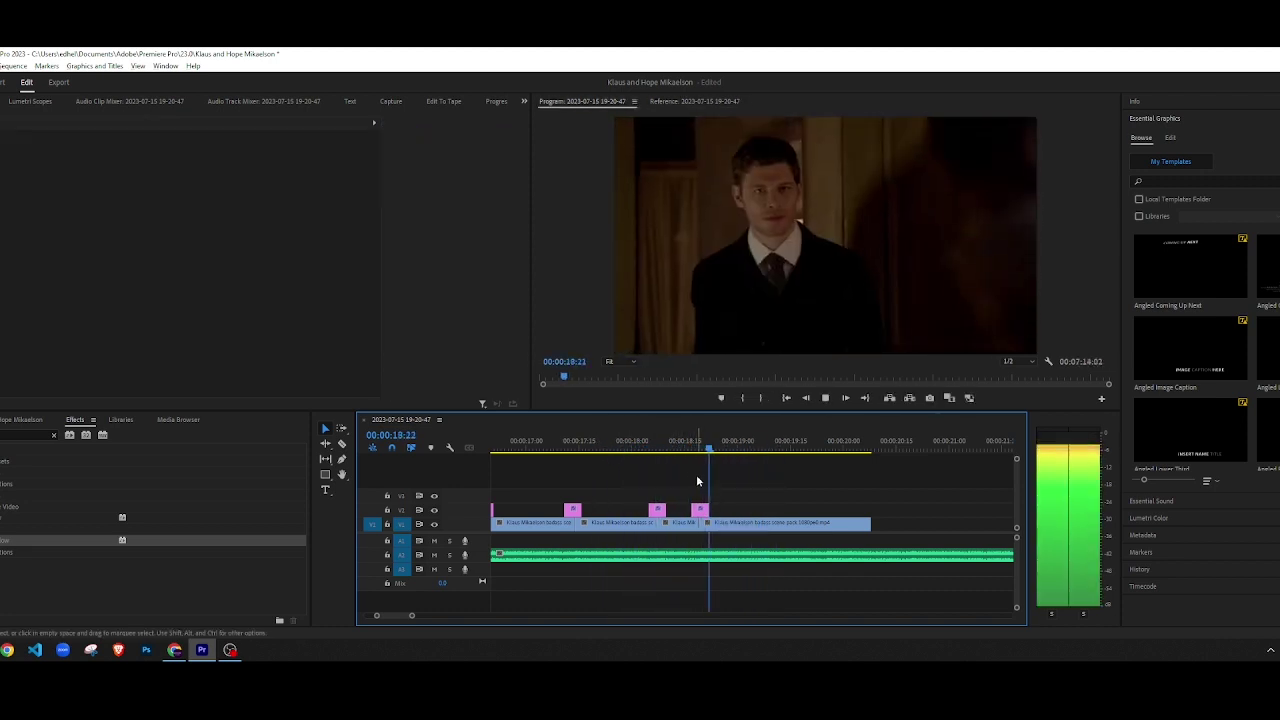
Step: Replay the edit from 00:00:17:09 to 00:00:19:20 to check the blur transitions and the suited Klaus shot
click(631, 447)
drag(631, 447, 557, 448)
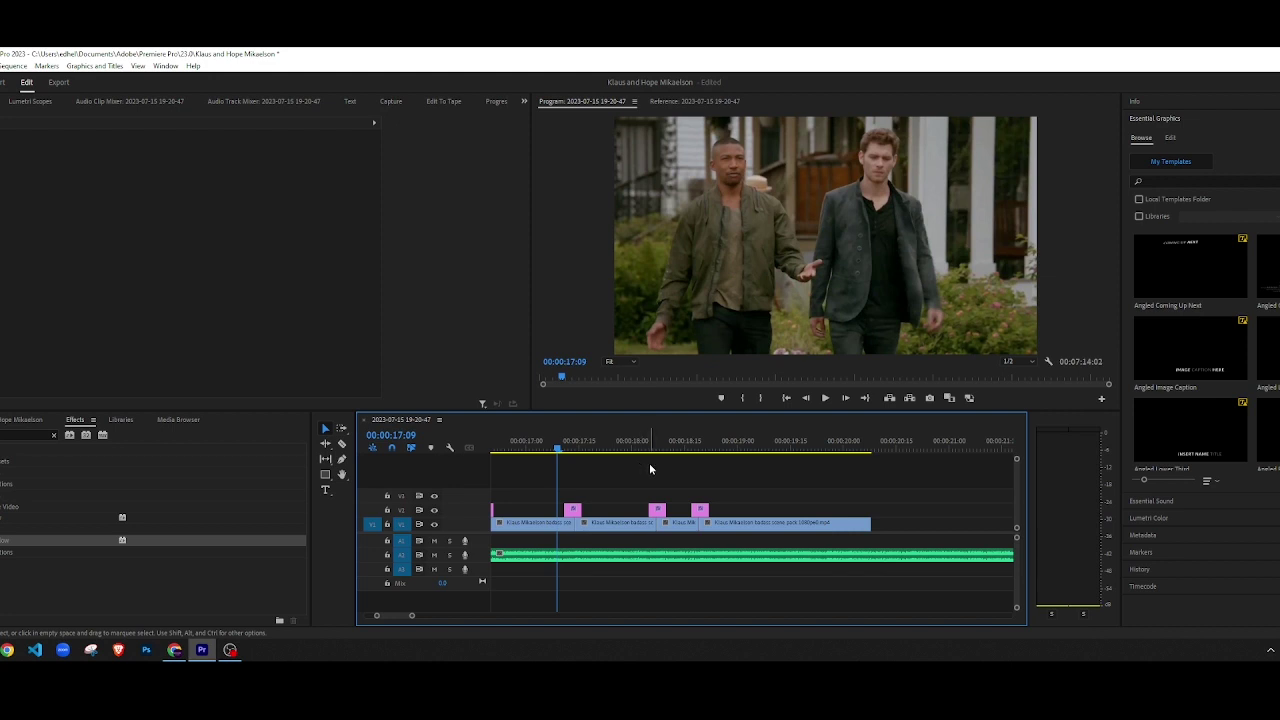
scroll(591, 468, down, 1)
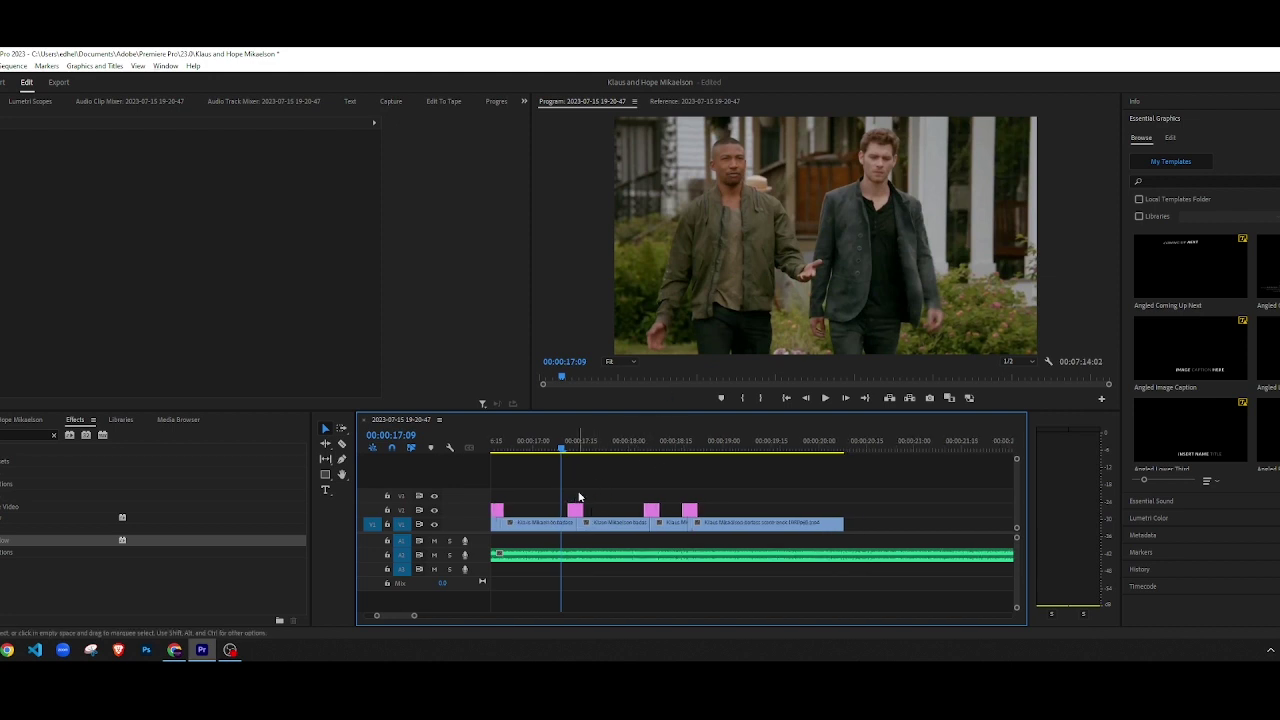
key(space)
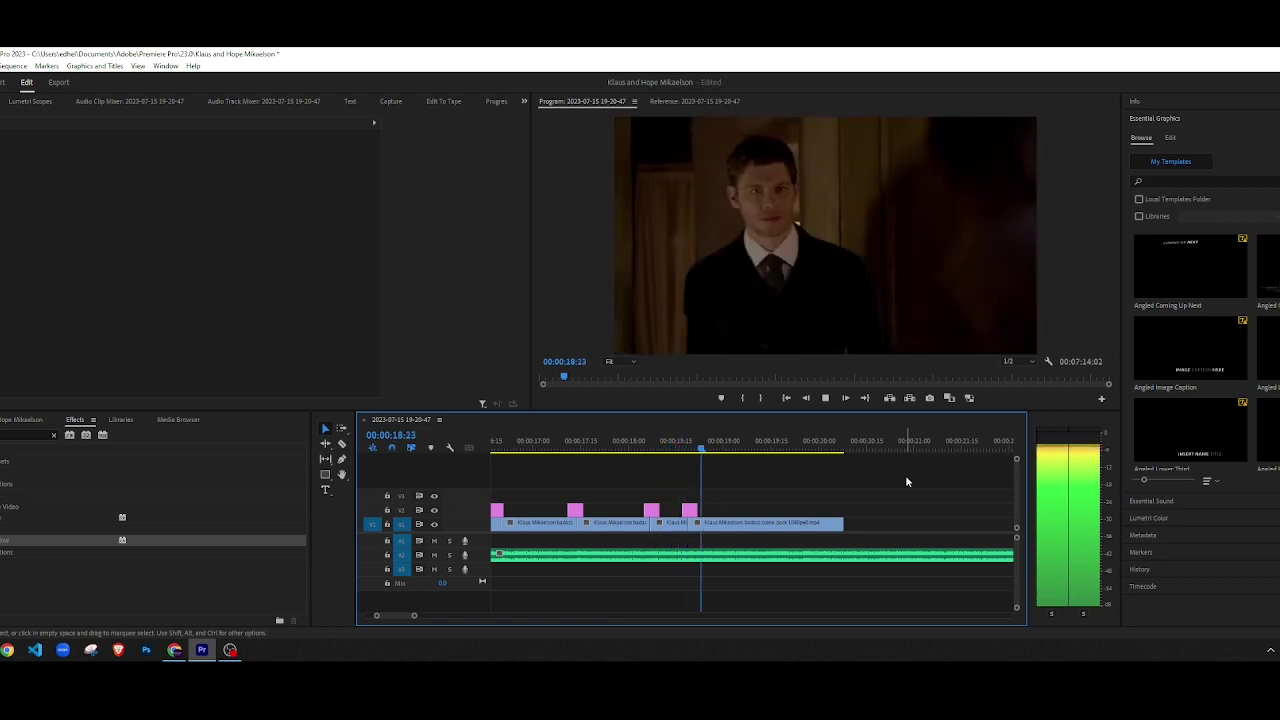
key(space)
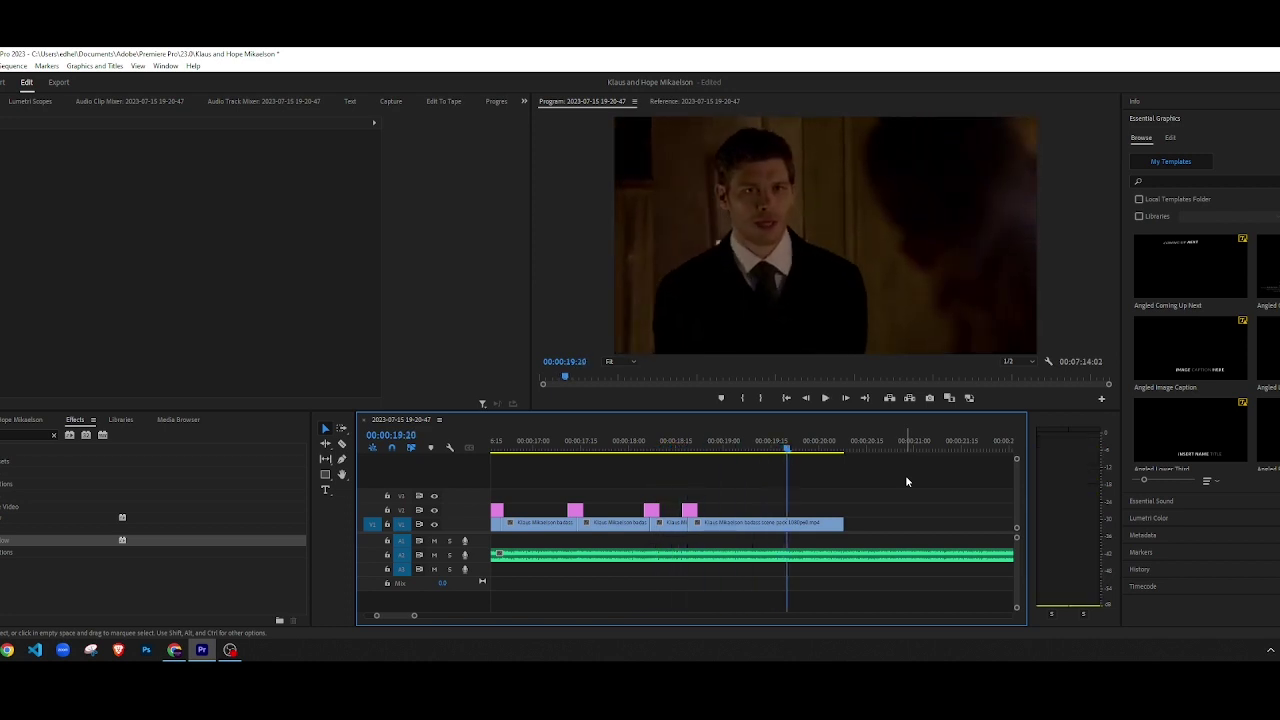
scroll(650, 530, down, 2)
scroll(600, 525, up, 1)
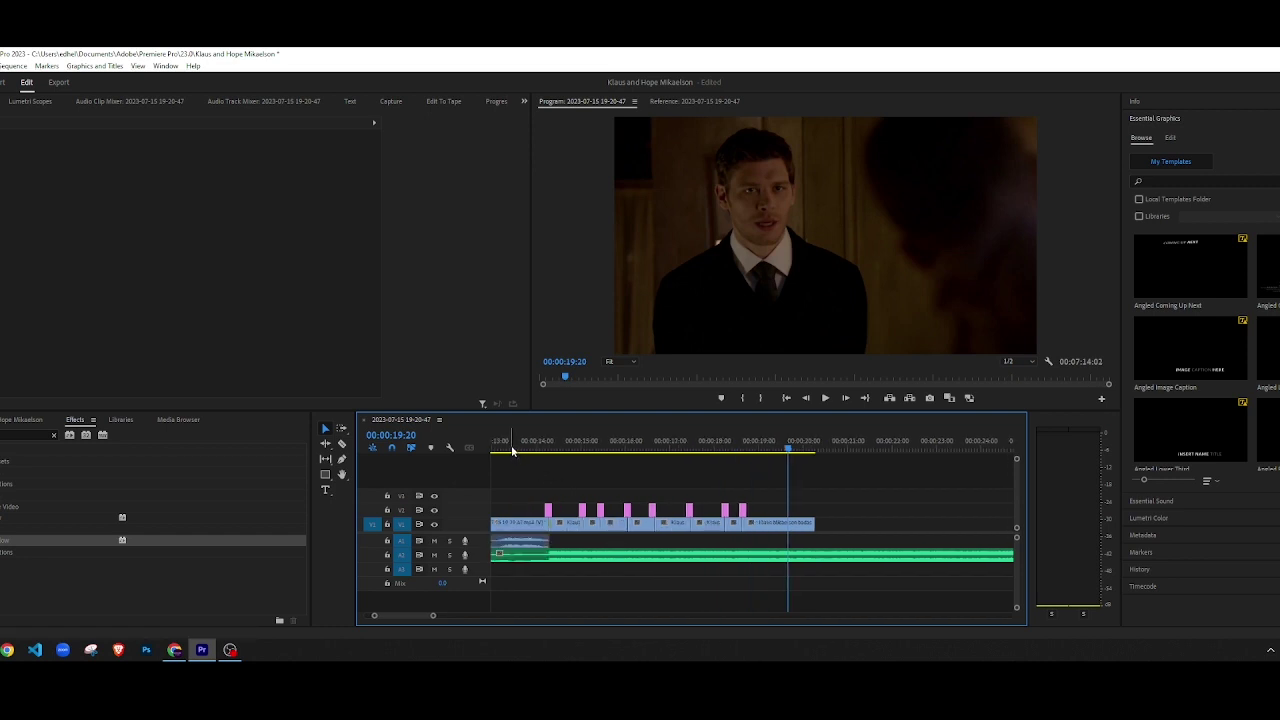
Step: Play the edit from its opening through to the start of the suited Klaus shot at 00:00:18:23 to review the cuts against the music
click(512, 450)
scroll(699, 495, up, 6)
key(space)
key(space)
scroll(694, 560, down, 2)
scroll(640, 560, down, 1)
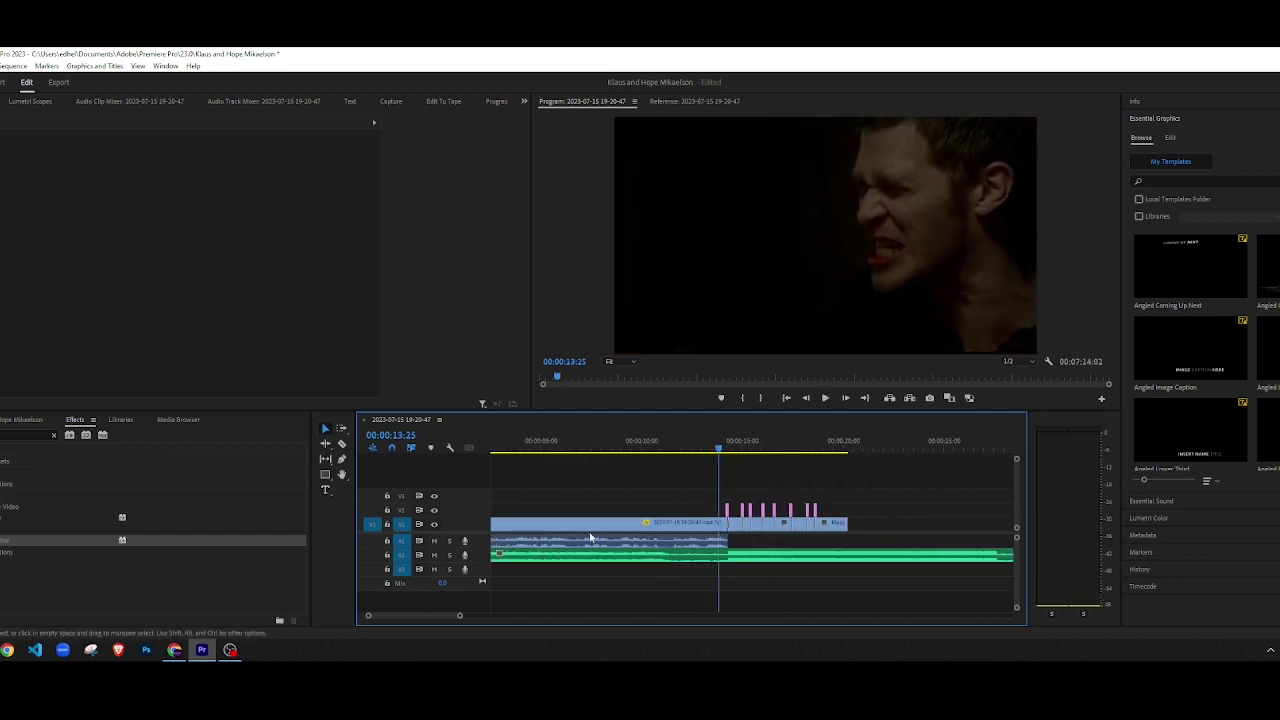
scroll(690, 558, down, 2)
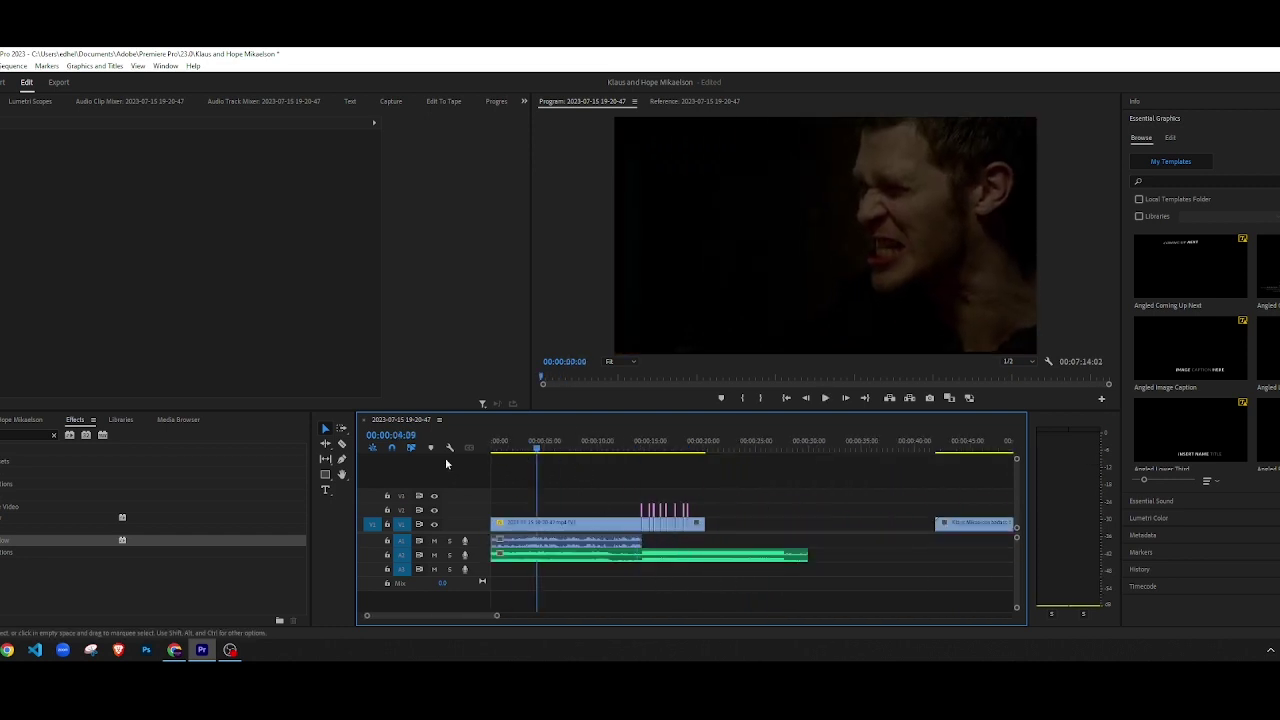
key(space)
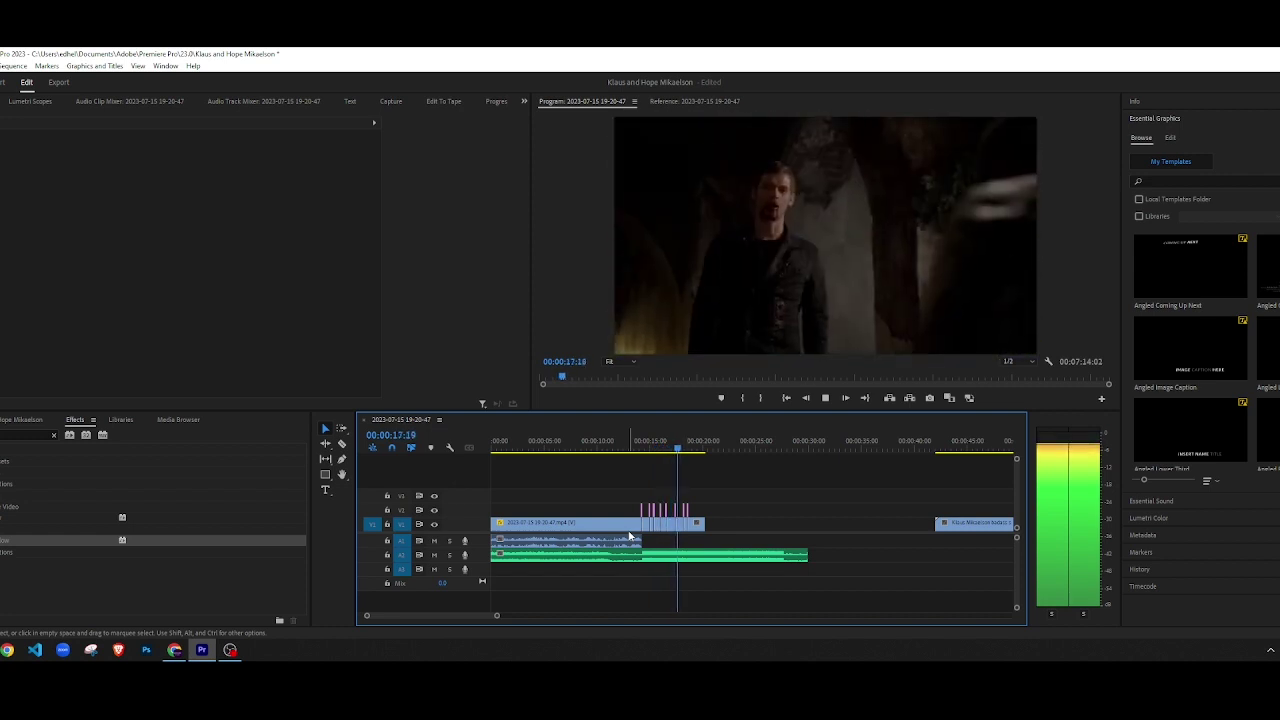
key(space)
scroll(738, 519, up, 6)
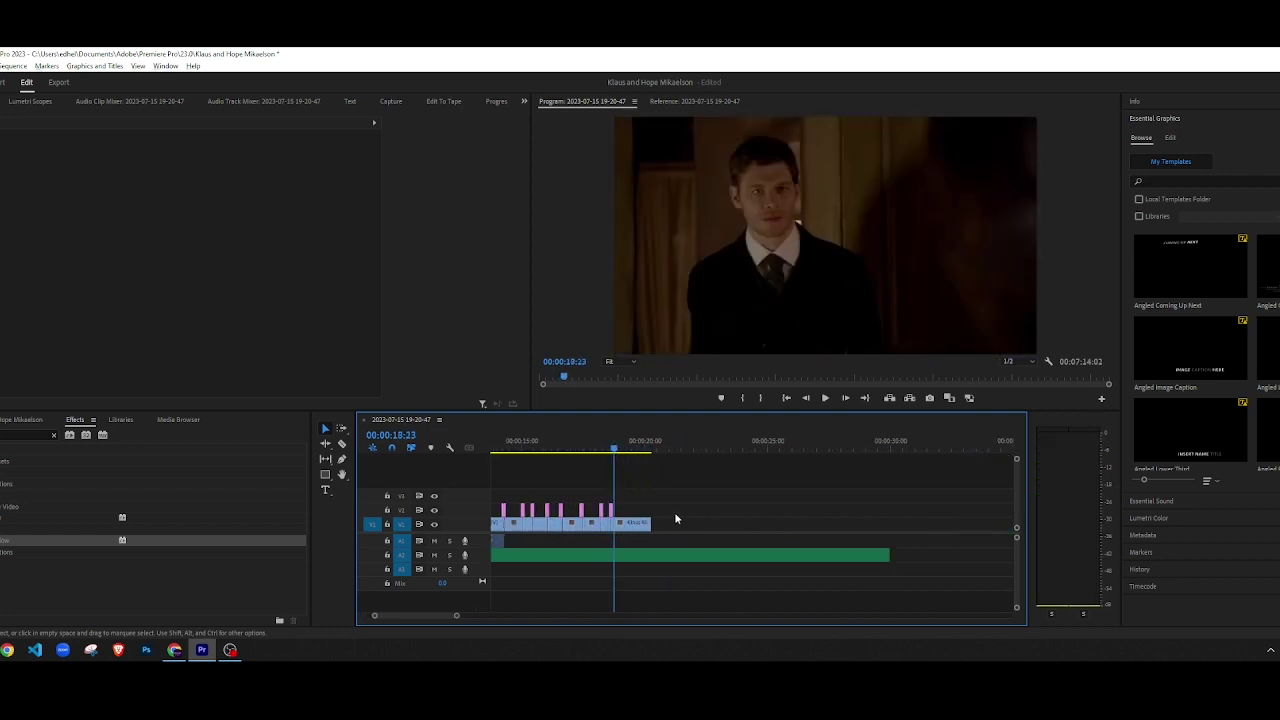
Step: Set the blur direction to -100° on the adjustment layer covering the cut at 00:00:18:07
scroll(535, 514, up, 1)
scroll(619, 516, up, 1)
scroll(567, 507, up, 1)
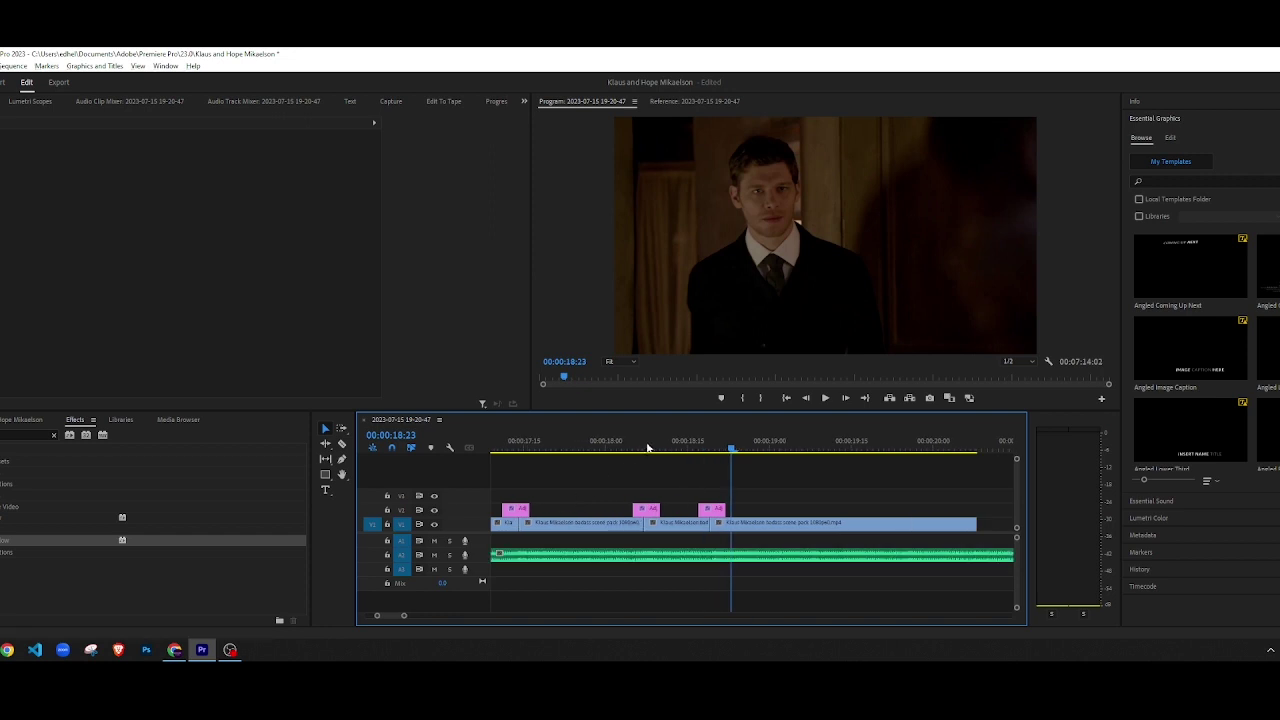
click(646, 448)
click(641, 511)
click(171, 325)
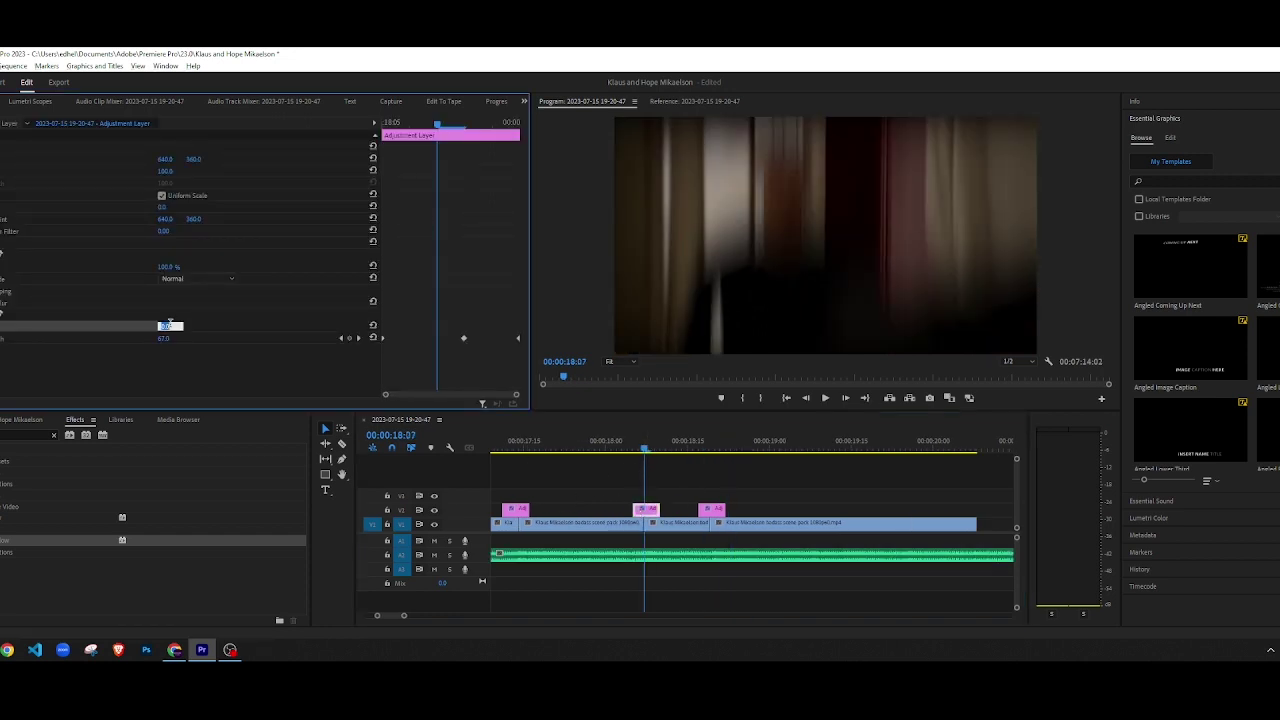
text(-100)
key(Return)
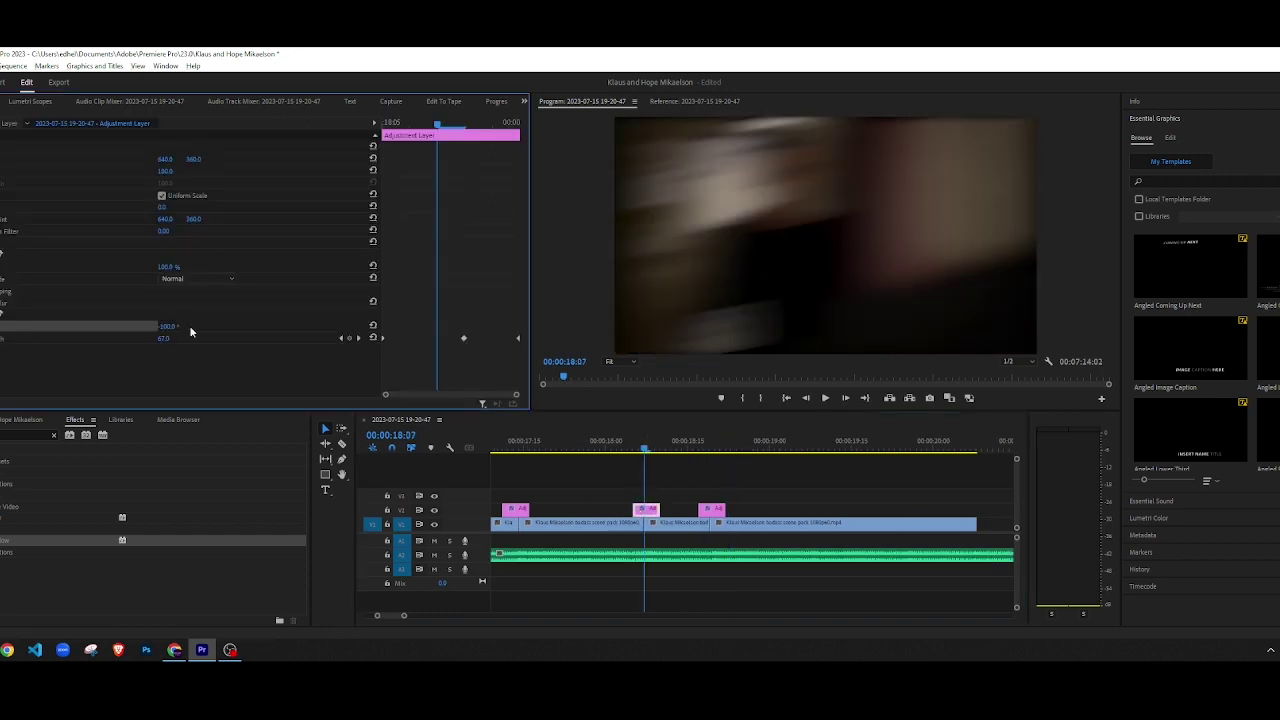
Step: Play back the sequence from before the adjustment-layer transitions to the end of the last clip, checking the blurred cuts
scroll(629, 504, down, 6)
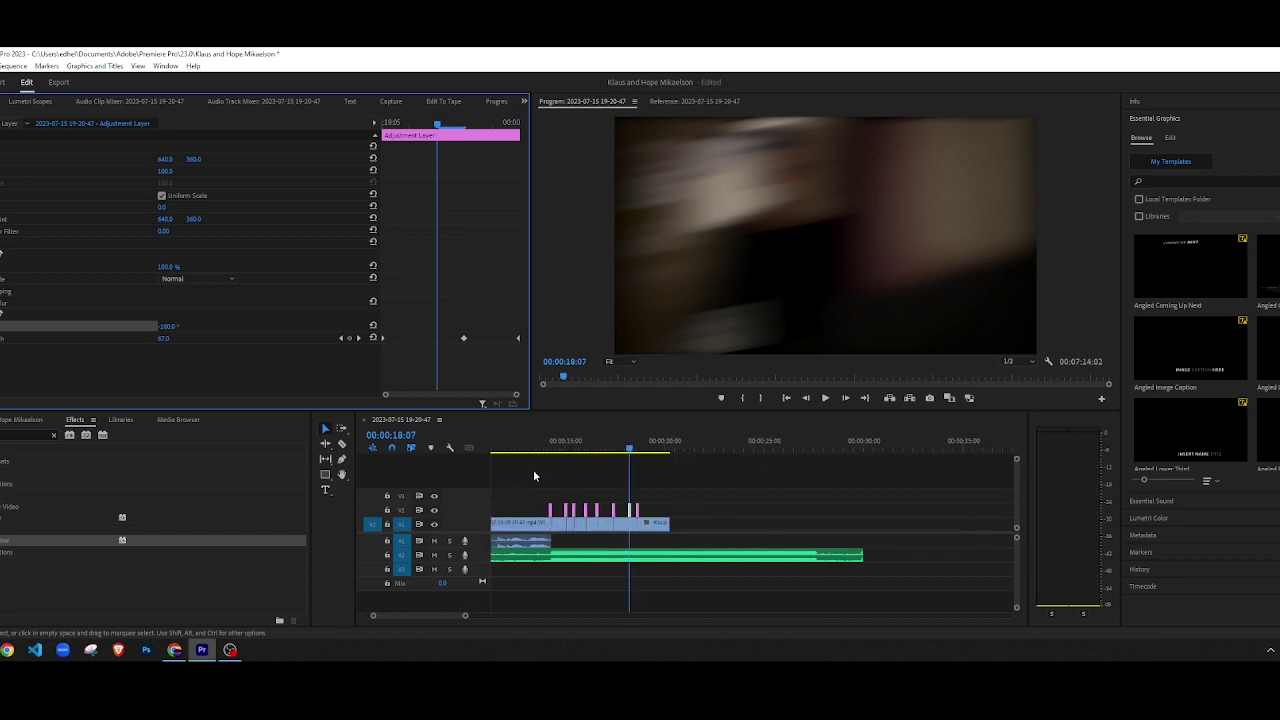
click(603, 478)
key(space)
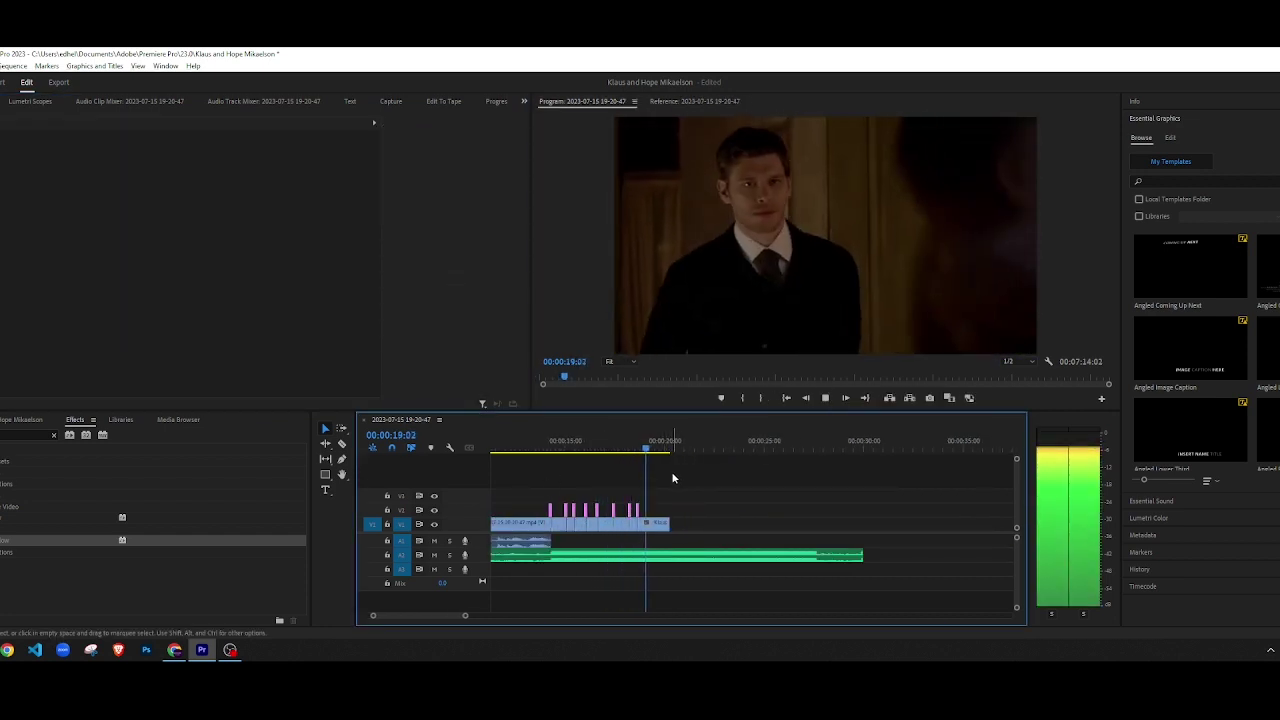
key(space)
click(504, 448)
key(space)
scroll(701, 462, up, 4)
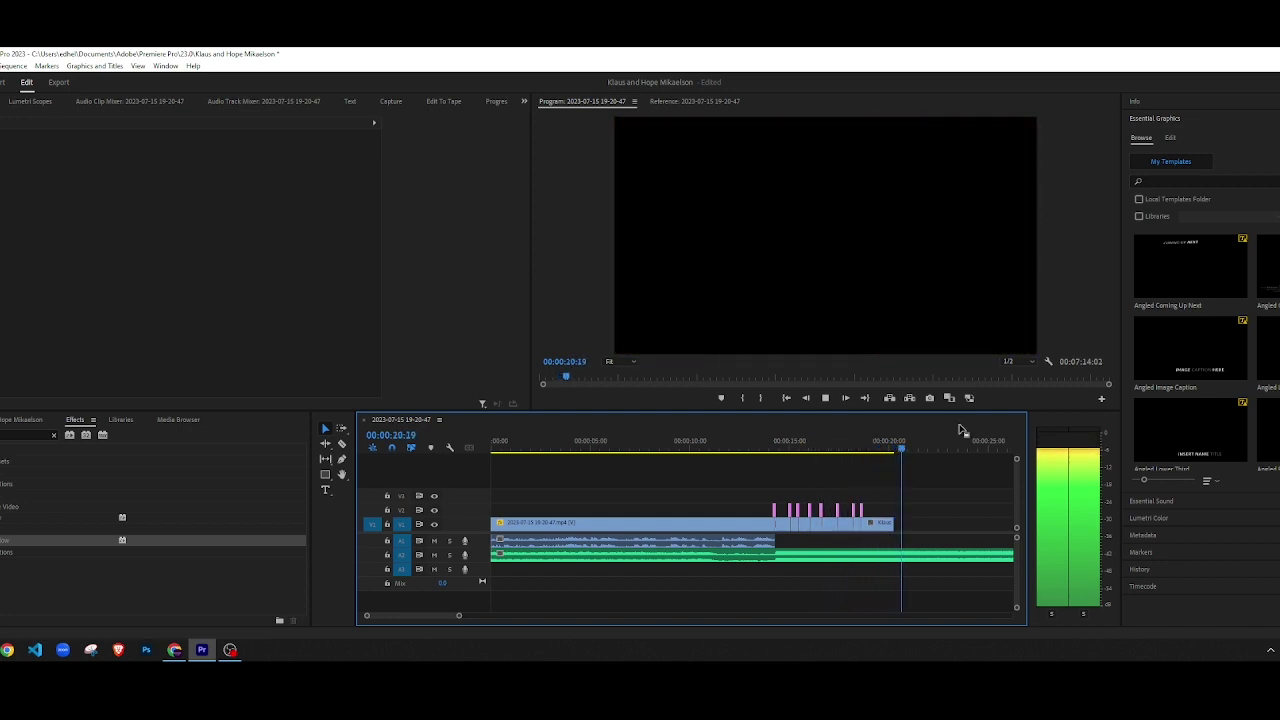
key(space)
Step: Look over the whole timeline and replay the last transitions from about 00:00:18:05 to the end of the edited clips
scroll(938, 511, down, 10)
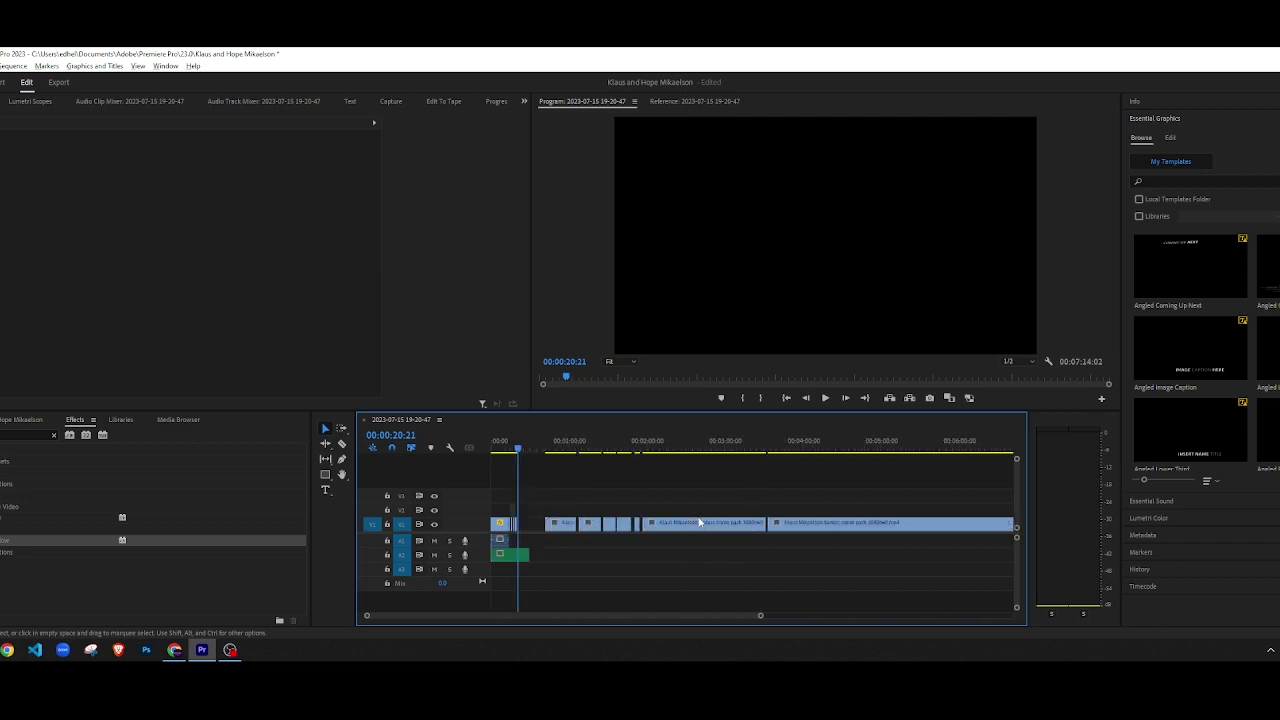
key(equal)
key(equal)
key(equal)
key(equal)
key(equal)
key(equal)
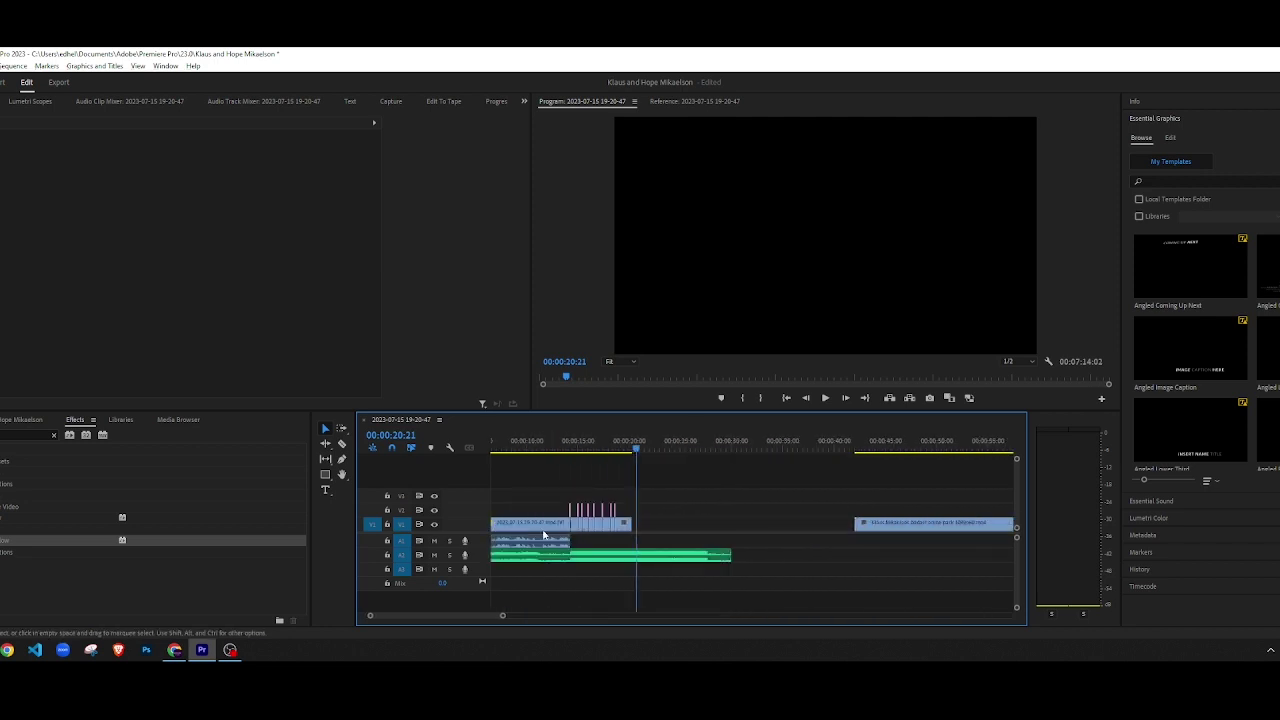
key(space)
key(space)
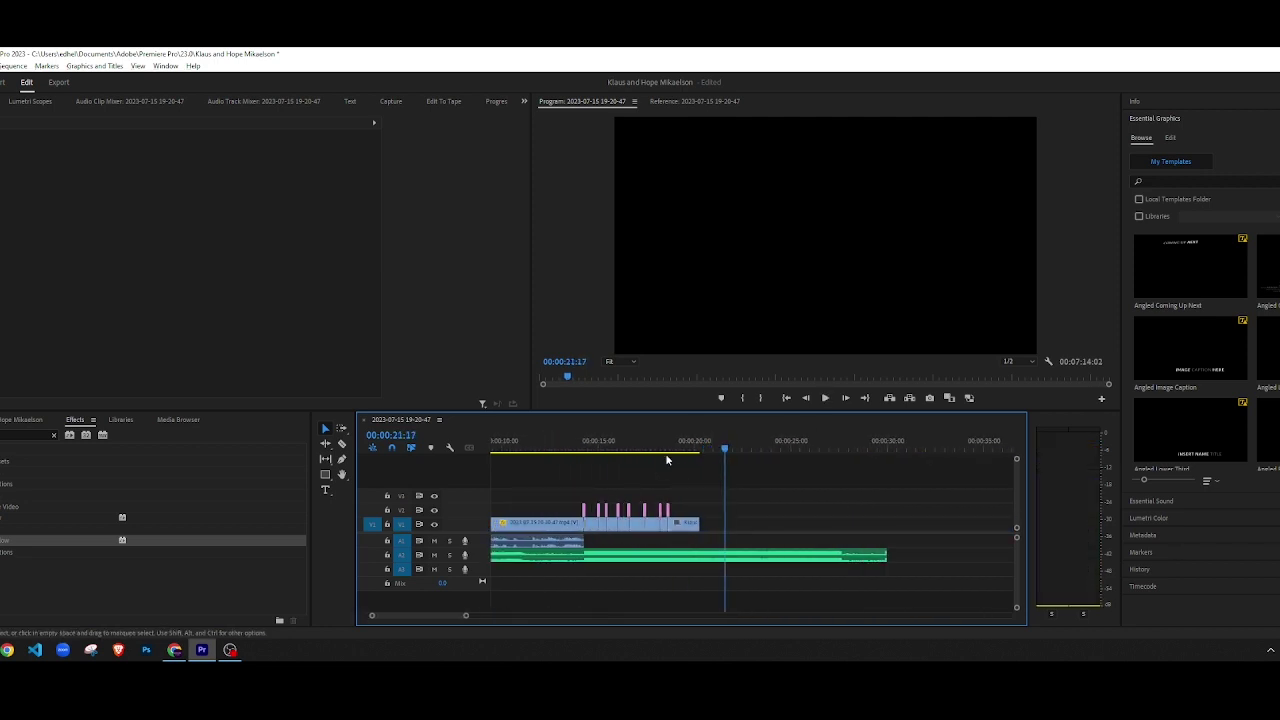
click(660, 445)
key(space)
scroll(738, 524, up, 3)
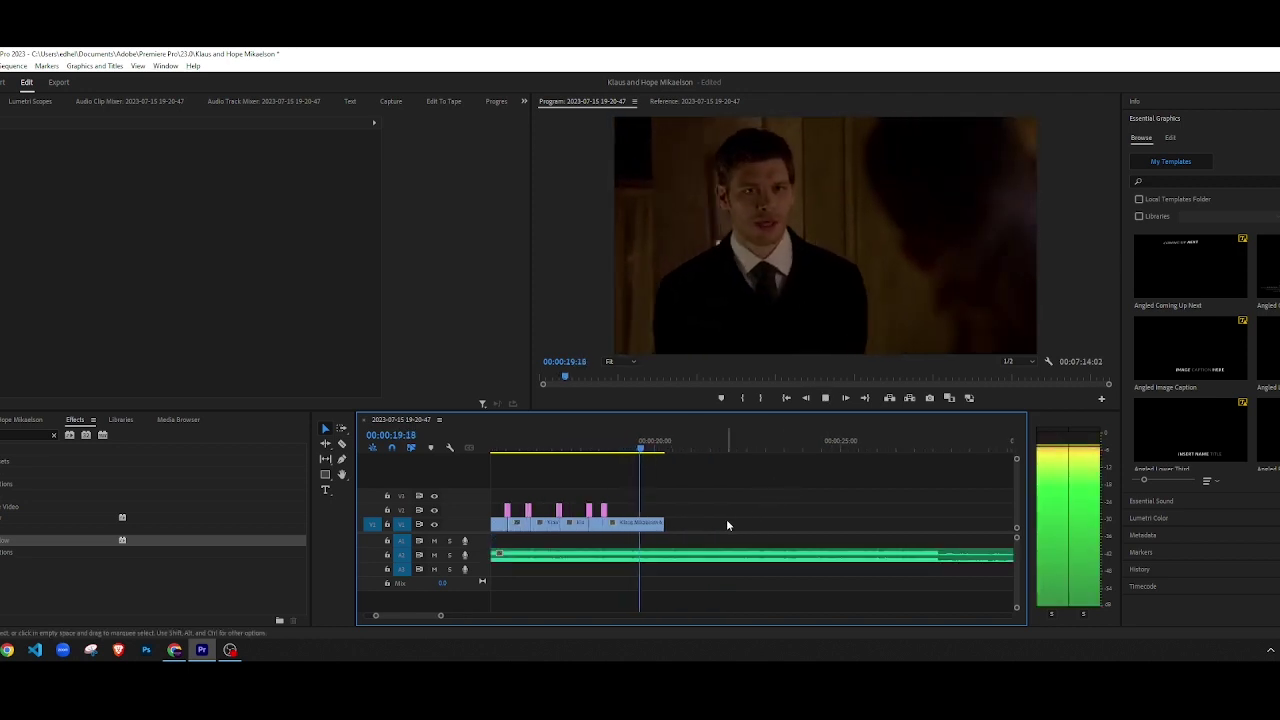
key(space)
Step: Replay and step through the last edited clip on V1 against the music to judge where it should end
scroll(620, 517, up, 3)
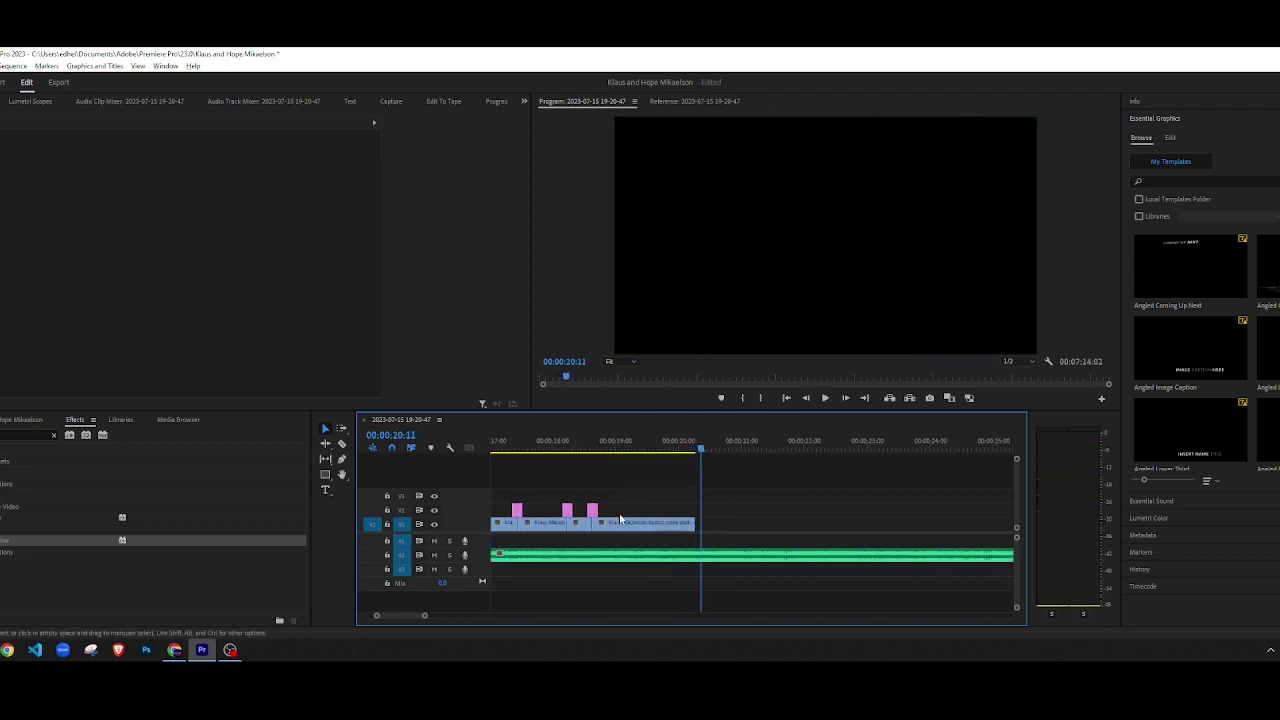
click(567, 447)
key(space)
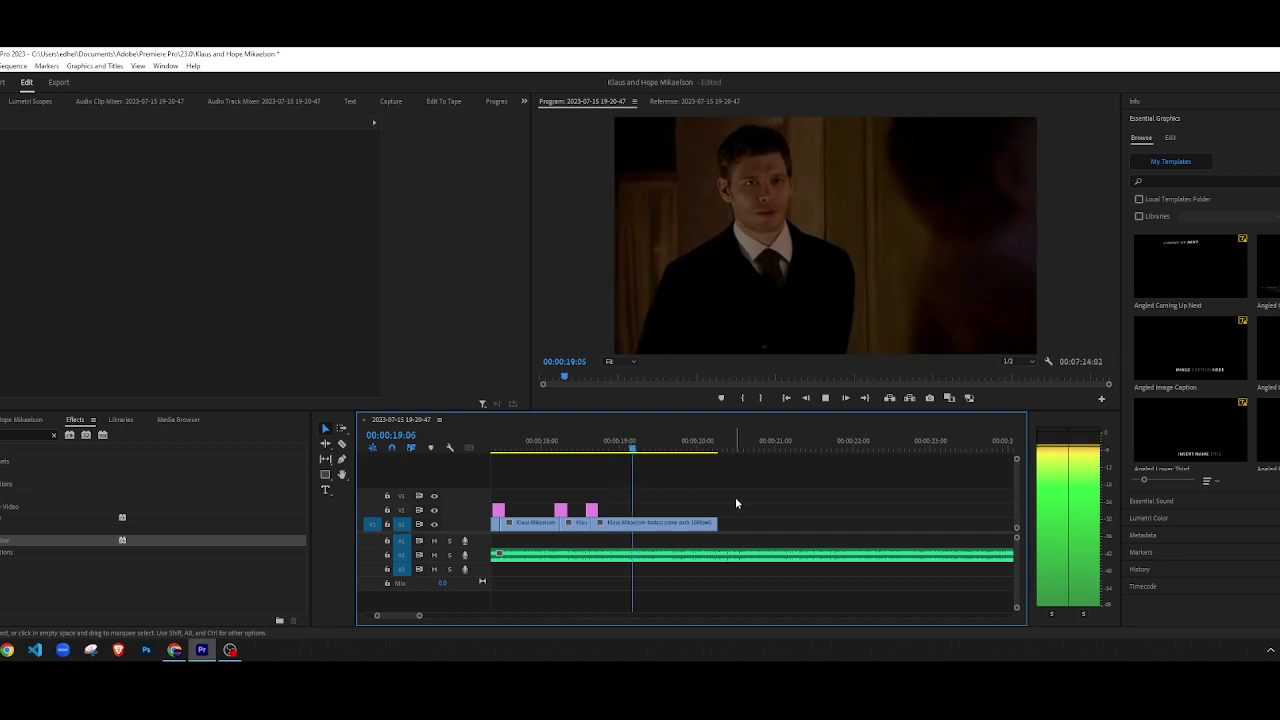
key(space)
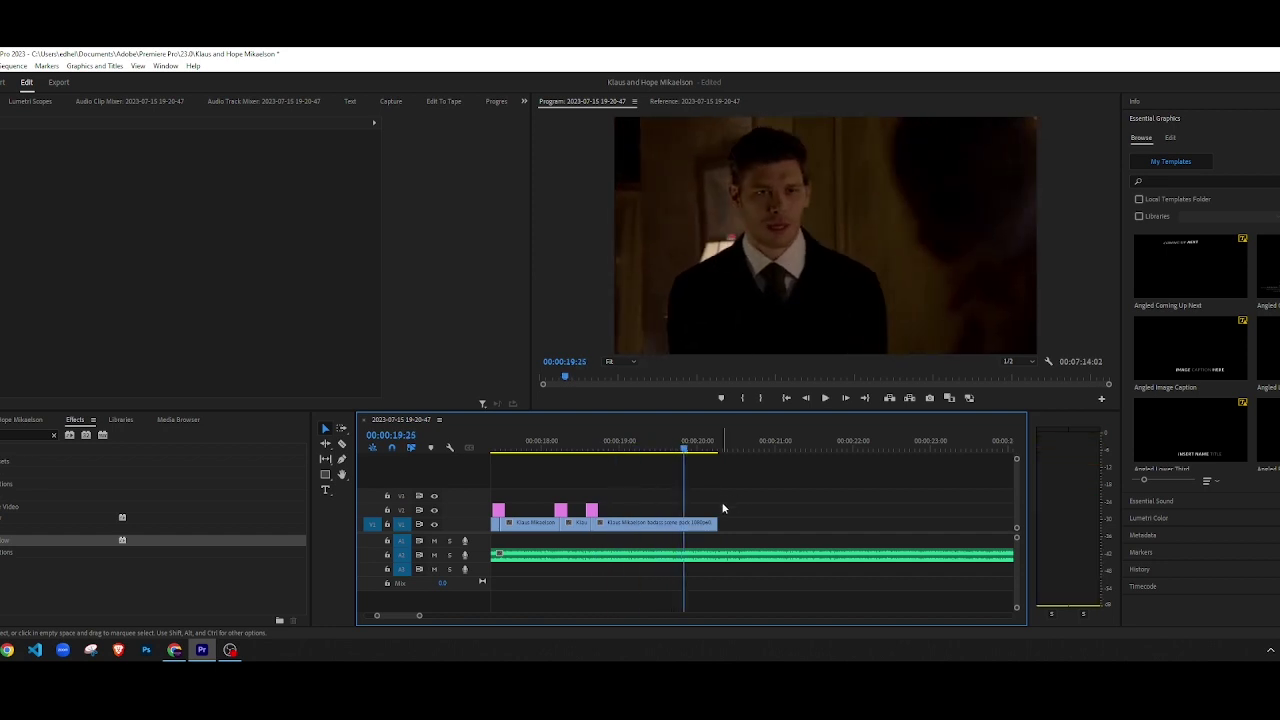
key(Right)
key(Right)
key(Right)
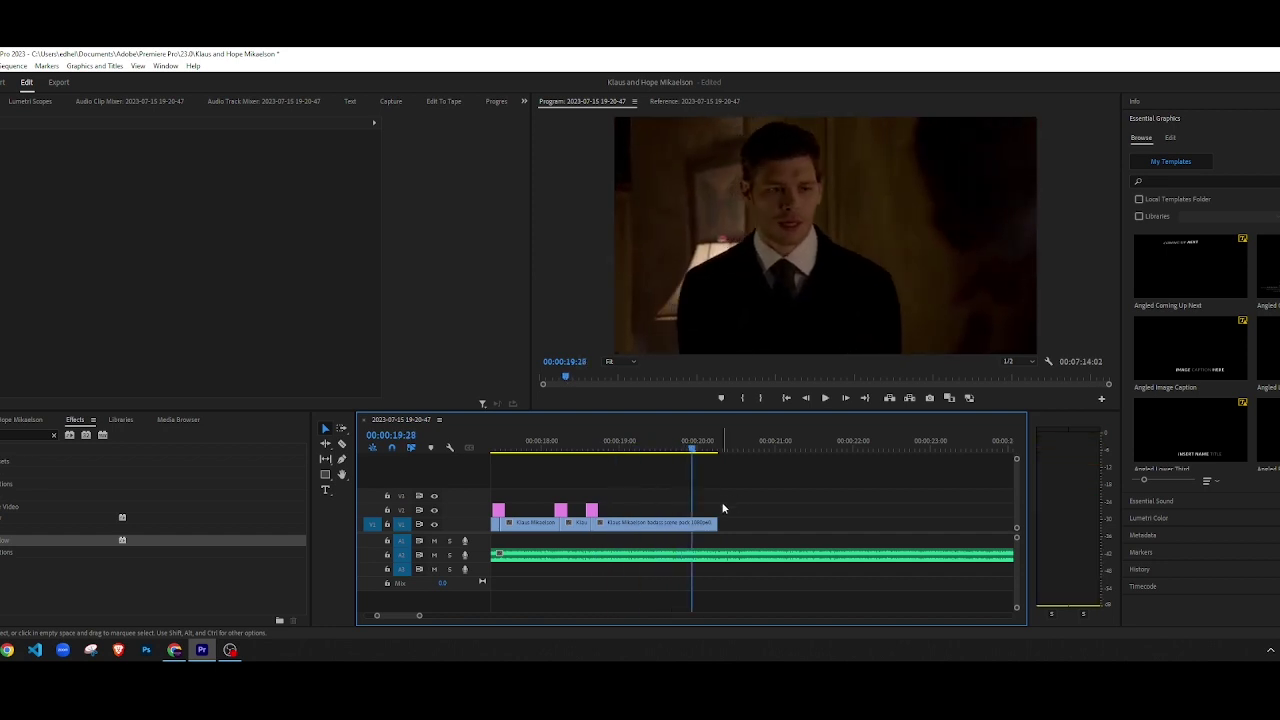
key(space)
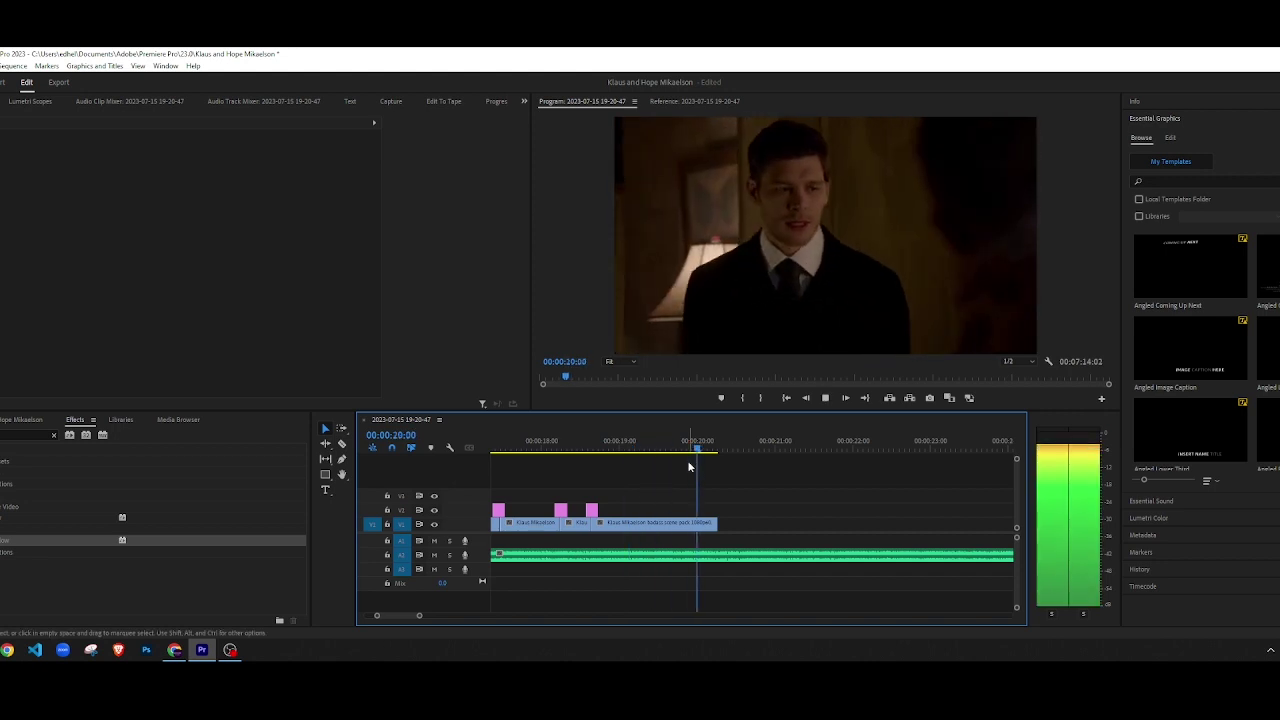
key(space)
key(space)
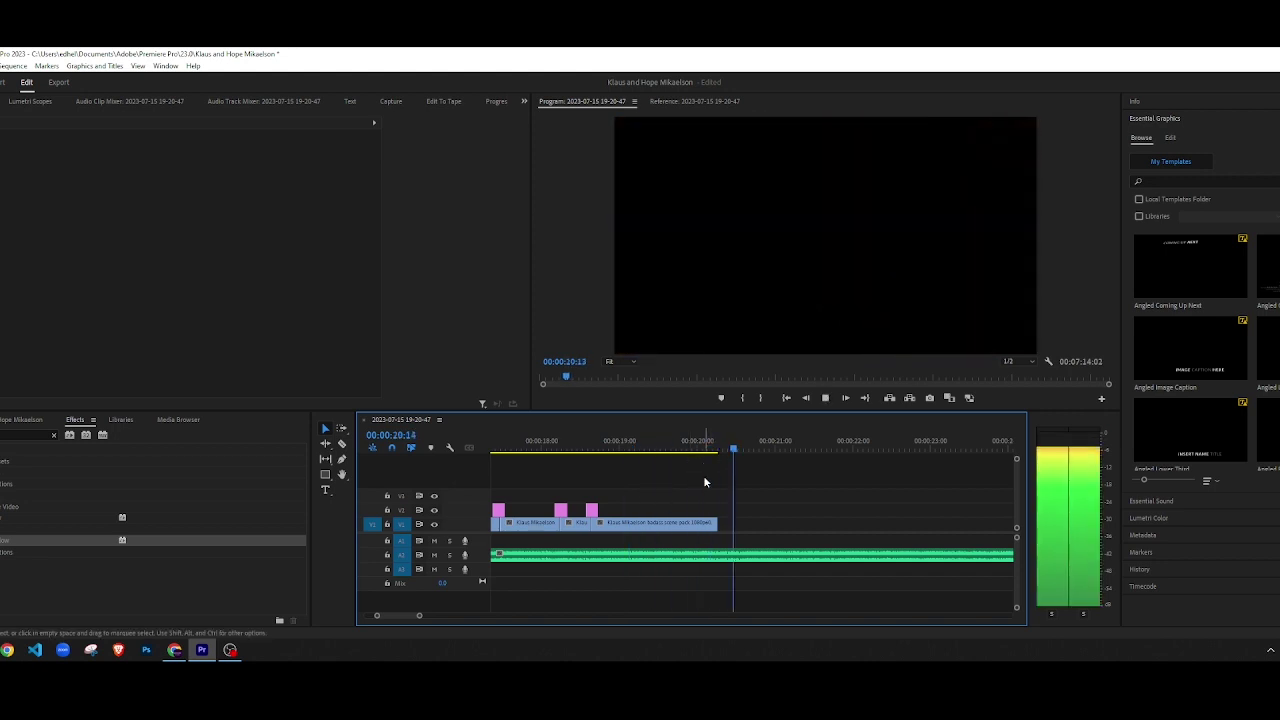
key(space)
click(695, 447)
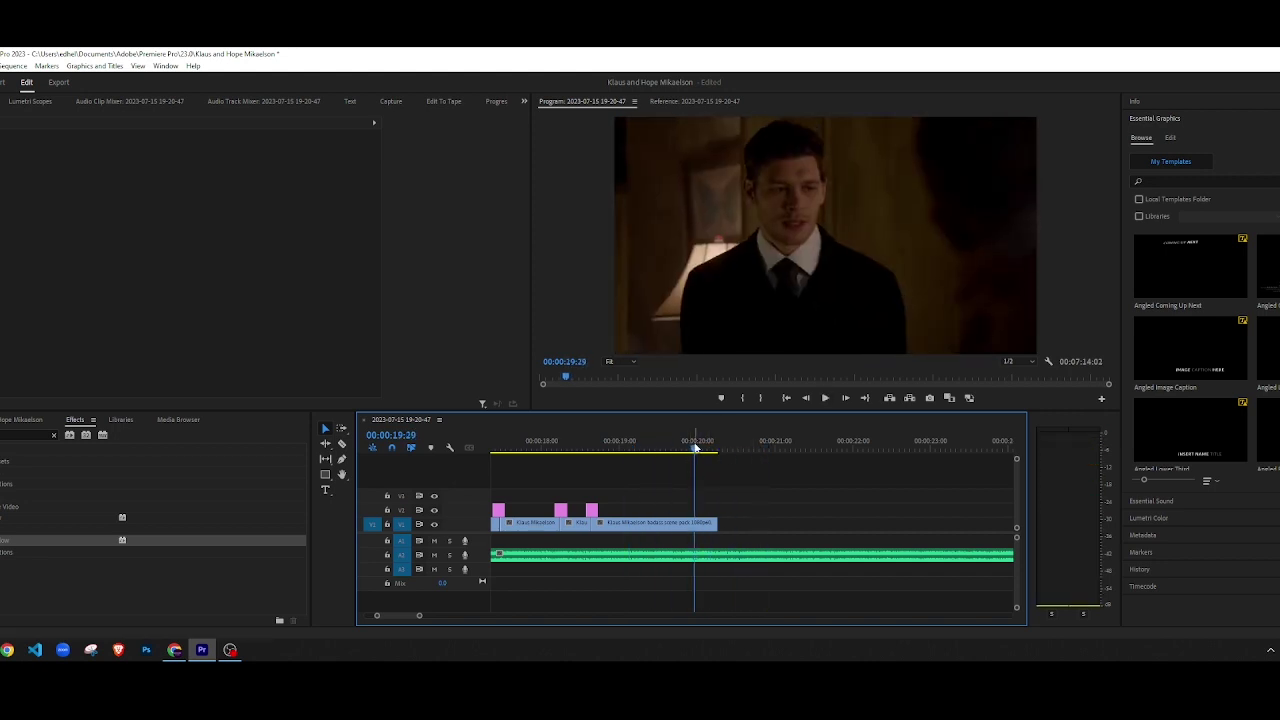
key(space)
key(space)
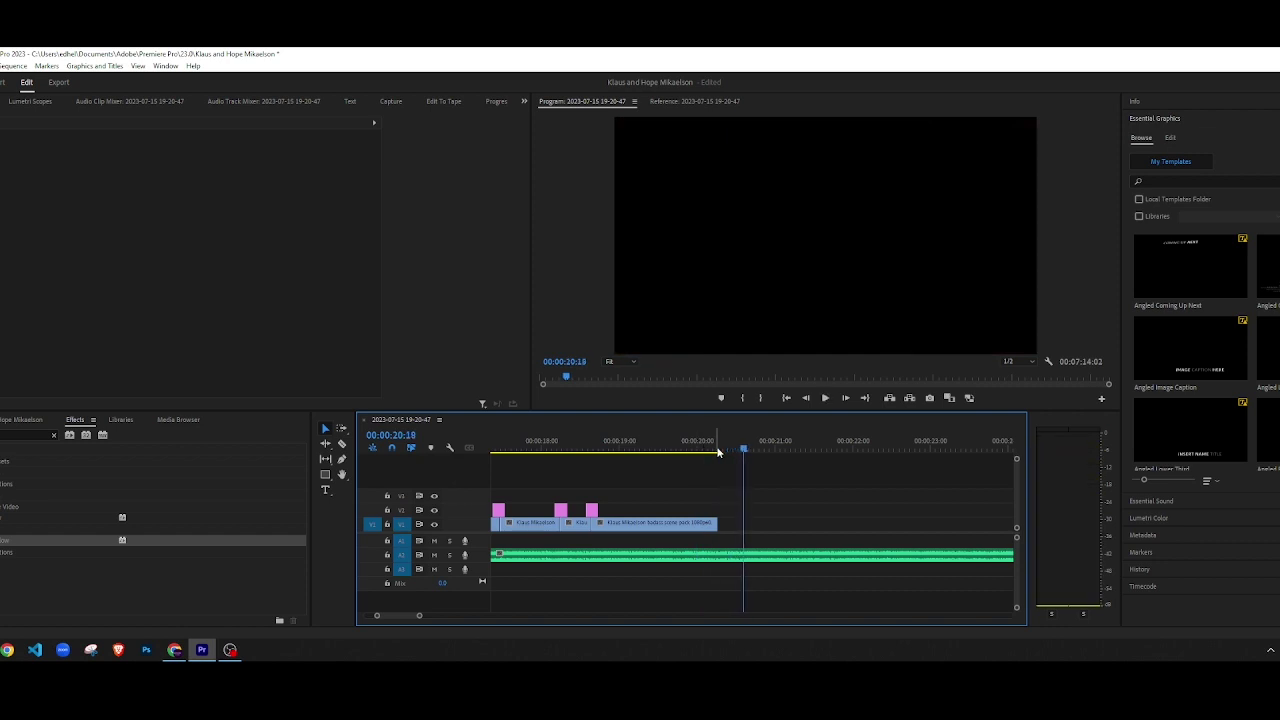
Step: Extend the end of the last edited clip on V1 to 00:00:20:19
key(Right)
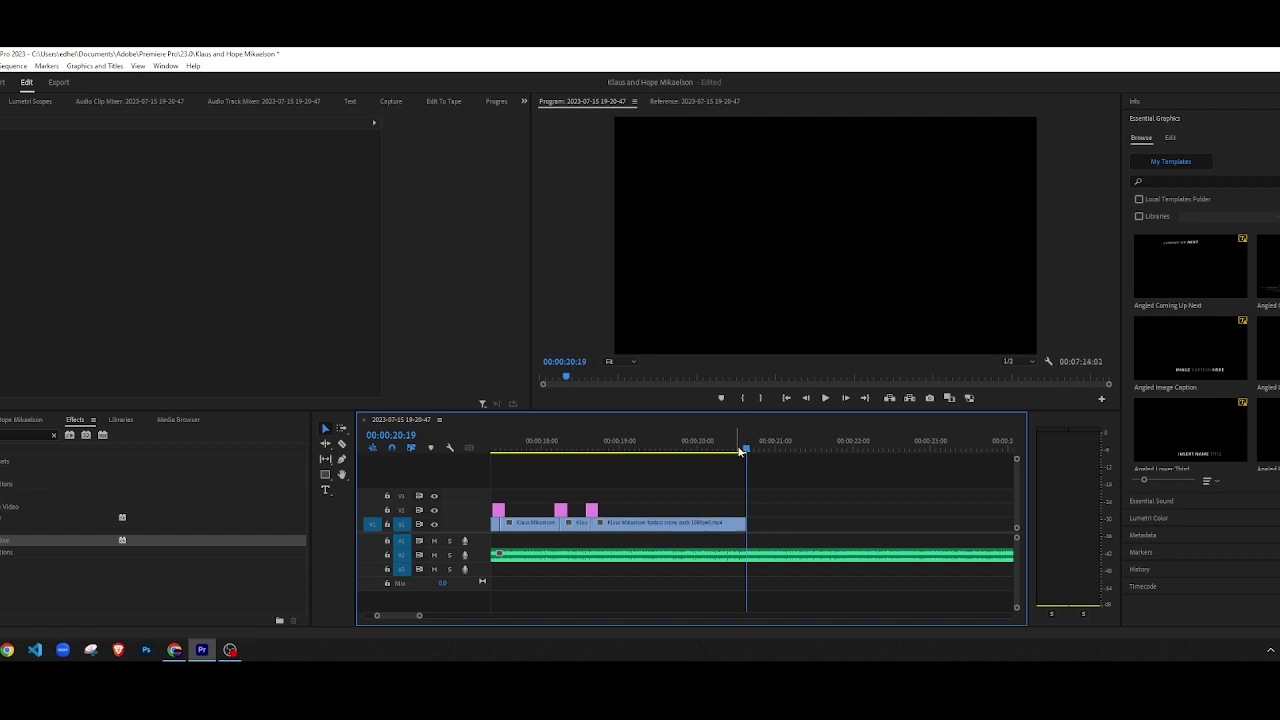
key(Left)
key(Left)
key(Left)
Step: Delete all leftover source clips that sit after the edited section on V1, including the isolated one near 00:07:00:00
scroll(850, 533, down, 8)
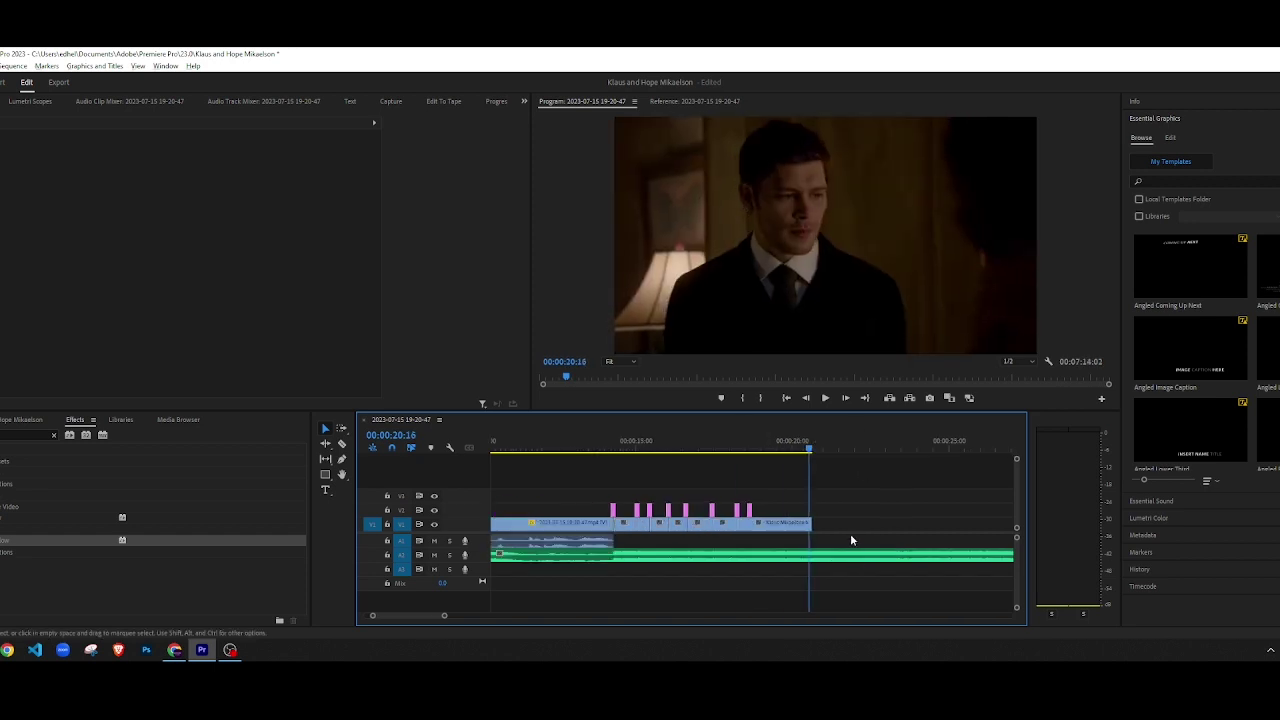
scroll(692, 533, down, 3)
scroll(591, 524, up, 4)
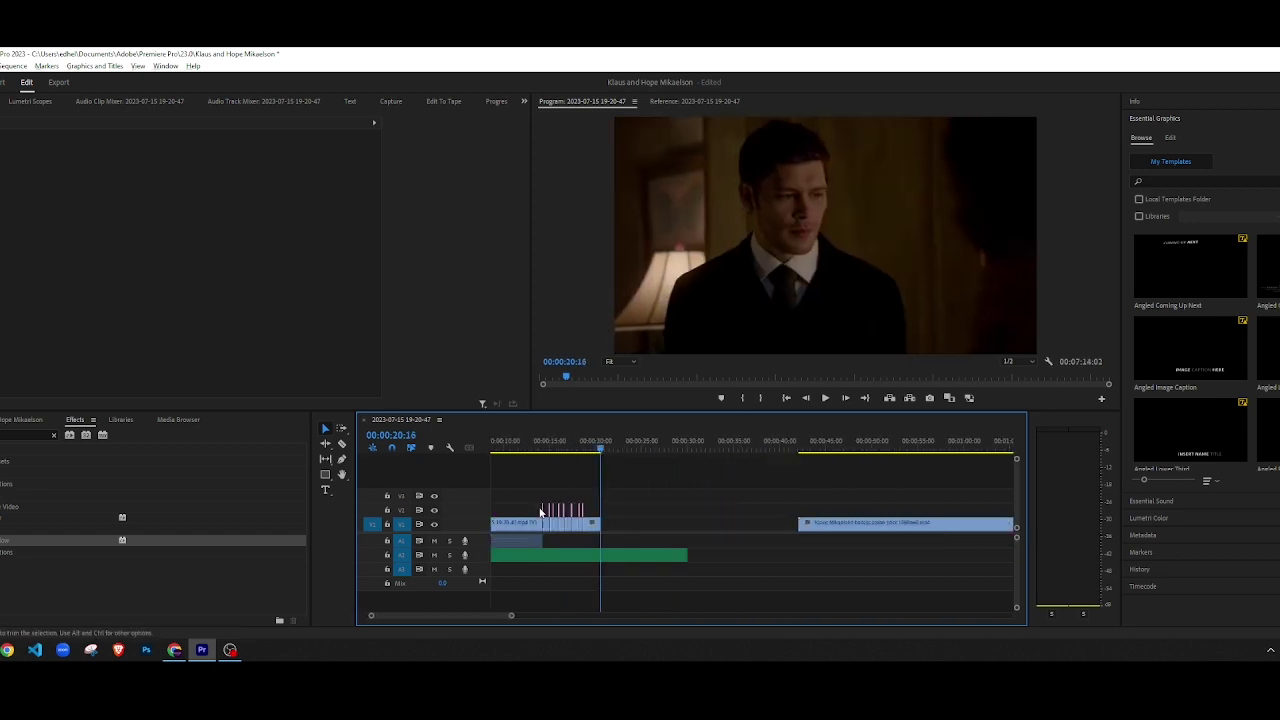
scroll(680, 537, down, 5)
scroll(550, 522, down, 2)
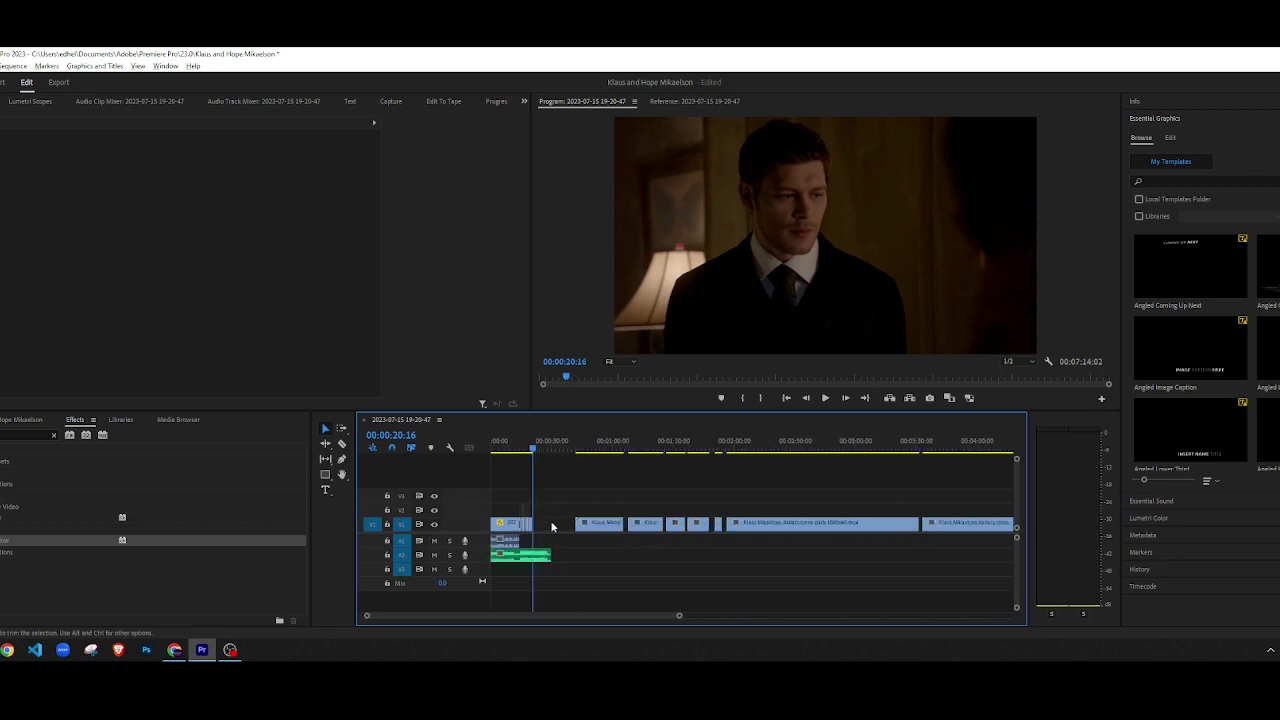
drag(532, 523, 861, 524)
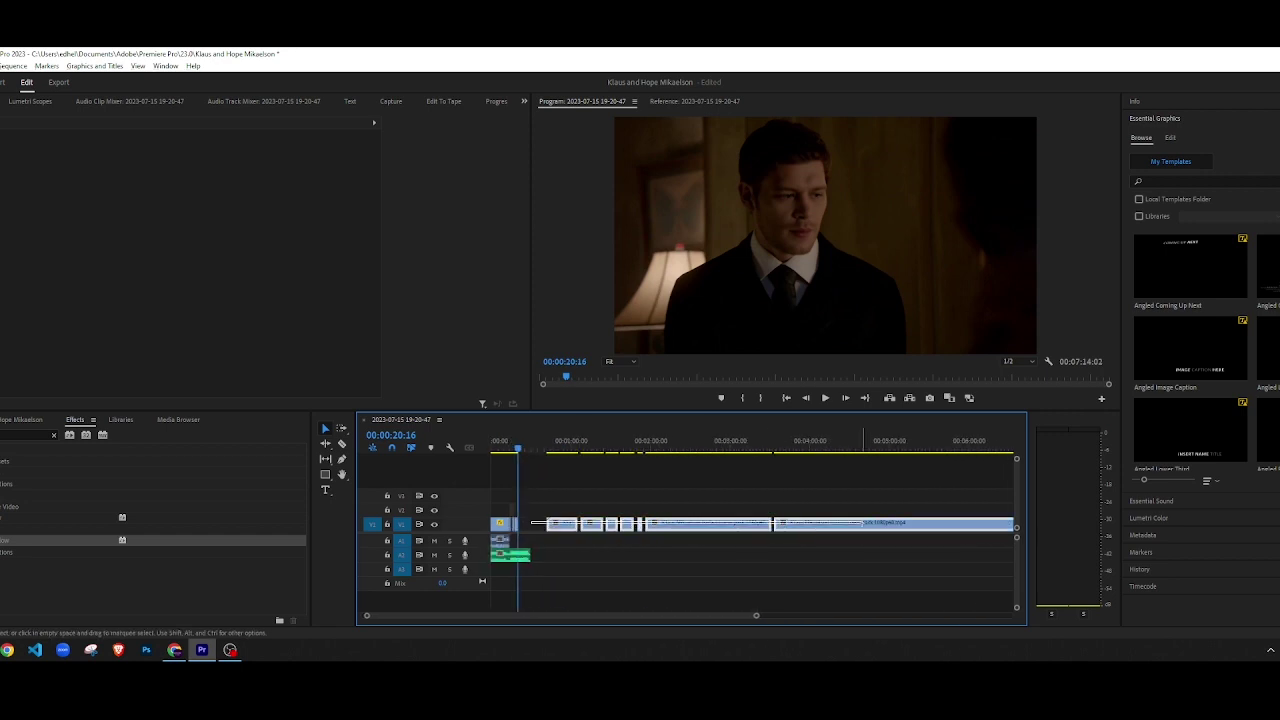
key(Delete)
scroll(781, 533, down, 3)
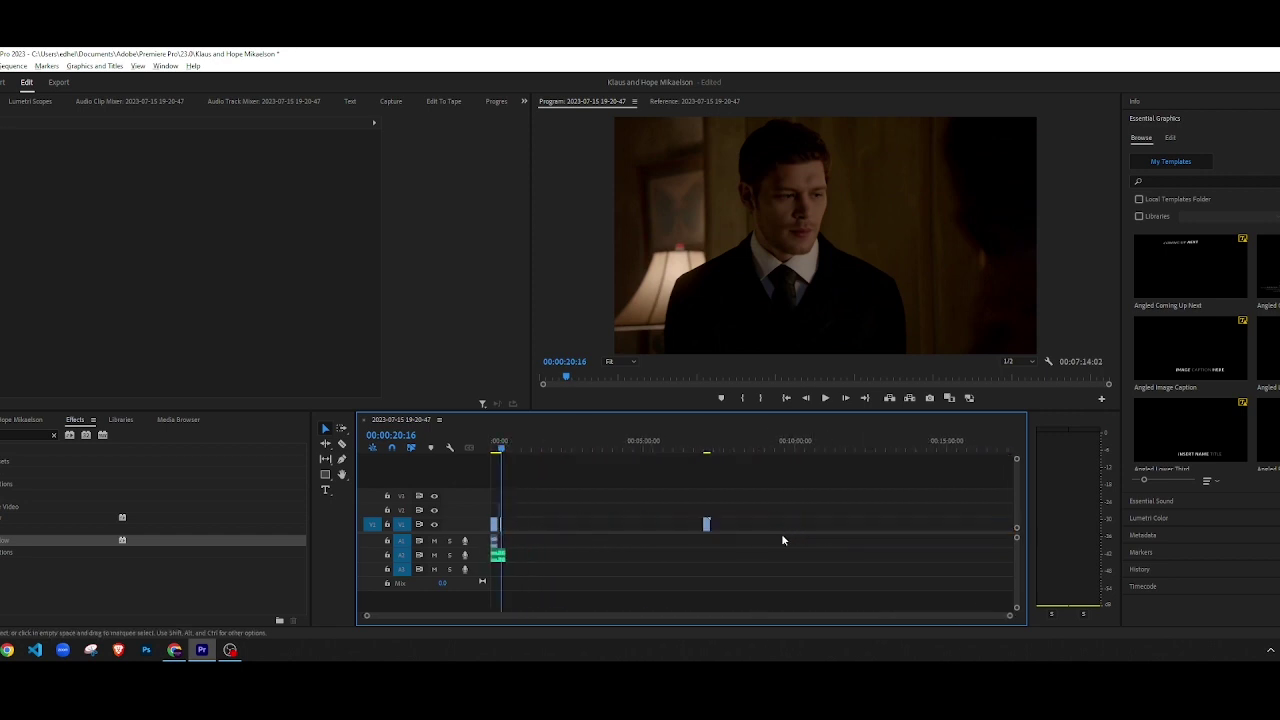
click(706, 525)
key(Delete)
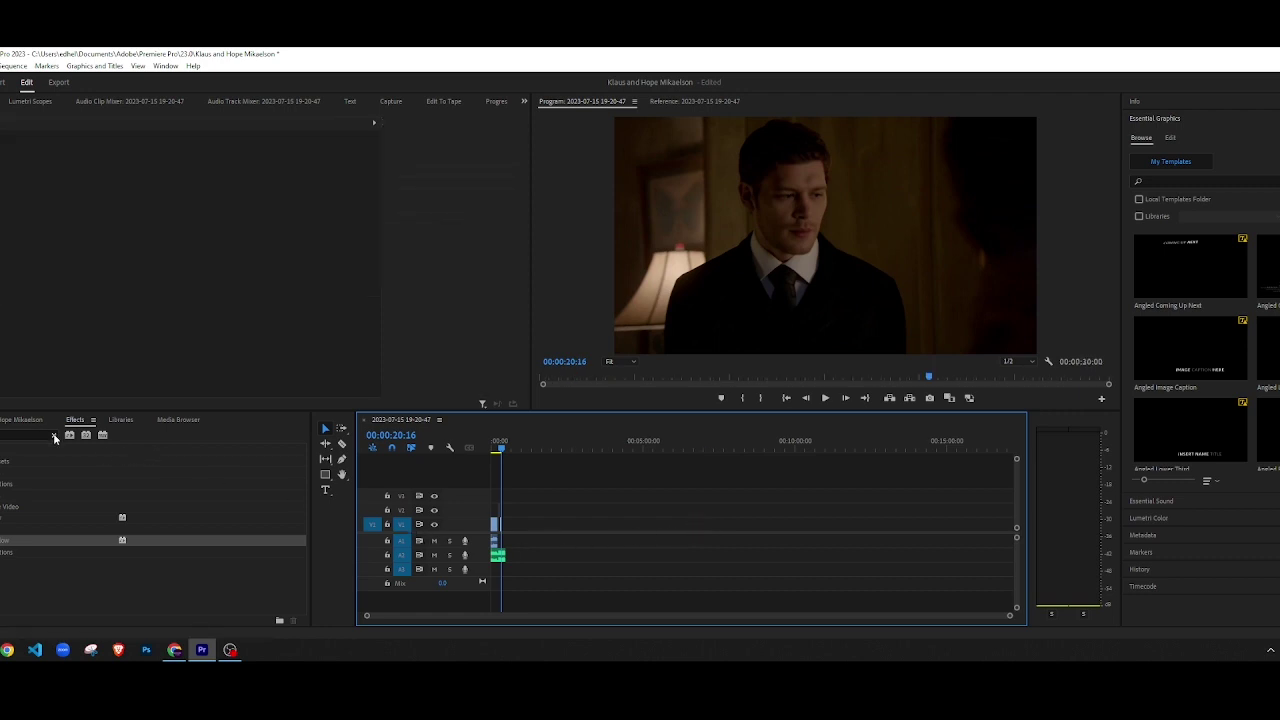
Step: Add Tribrid Hope Scene Pack.mp4 from the project to V1, well beyond the edited section, and restore the compact video track height
click(23, 421)
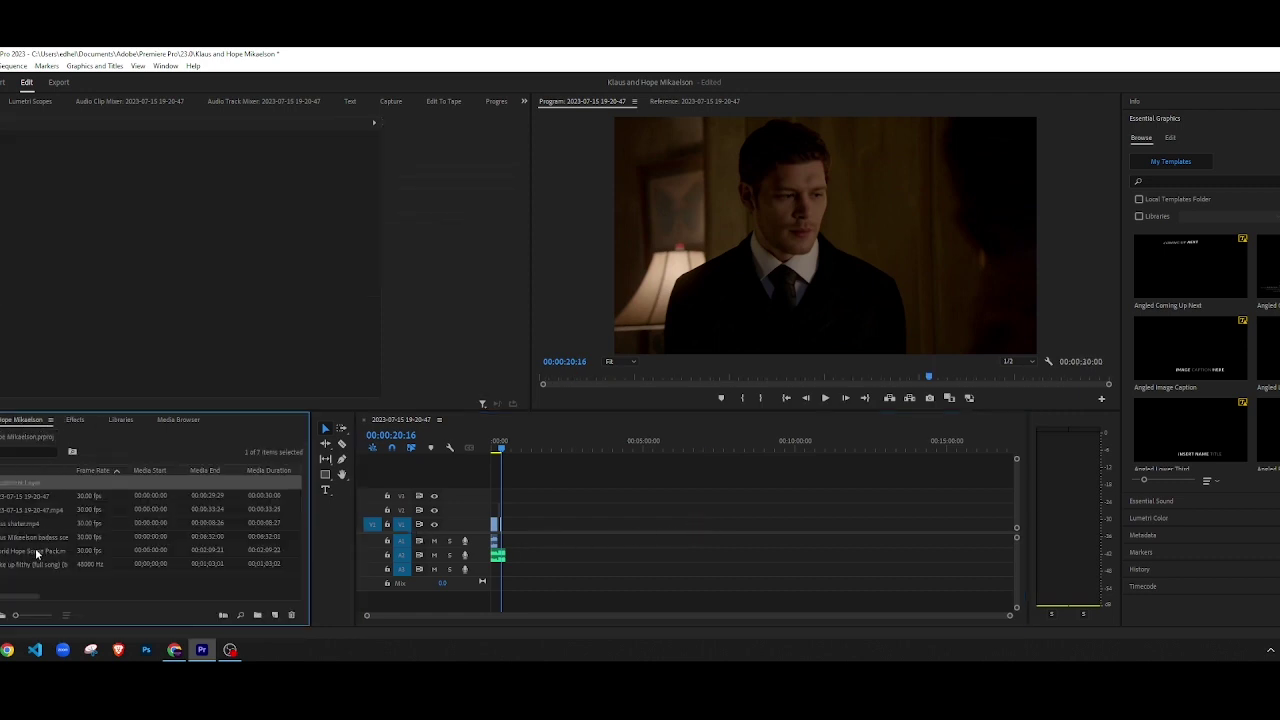
drag(36, 553, 606, 528)
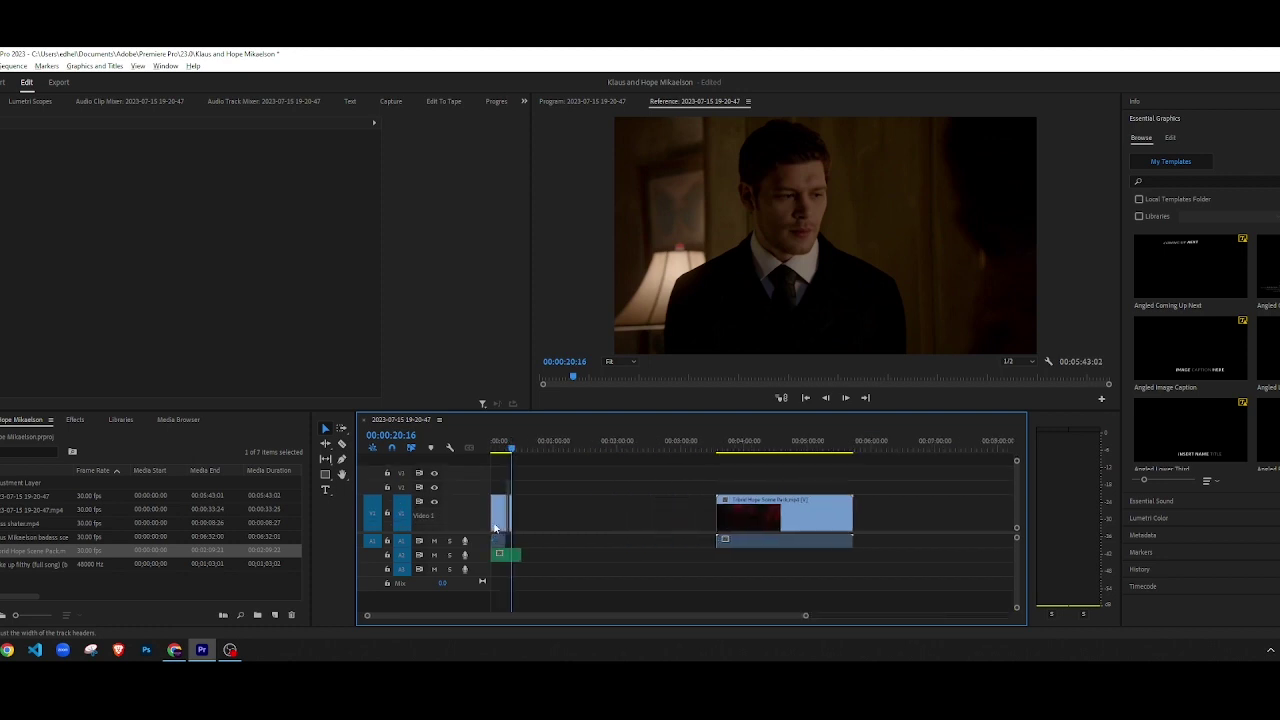
scroll(453, 520, down, 1)
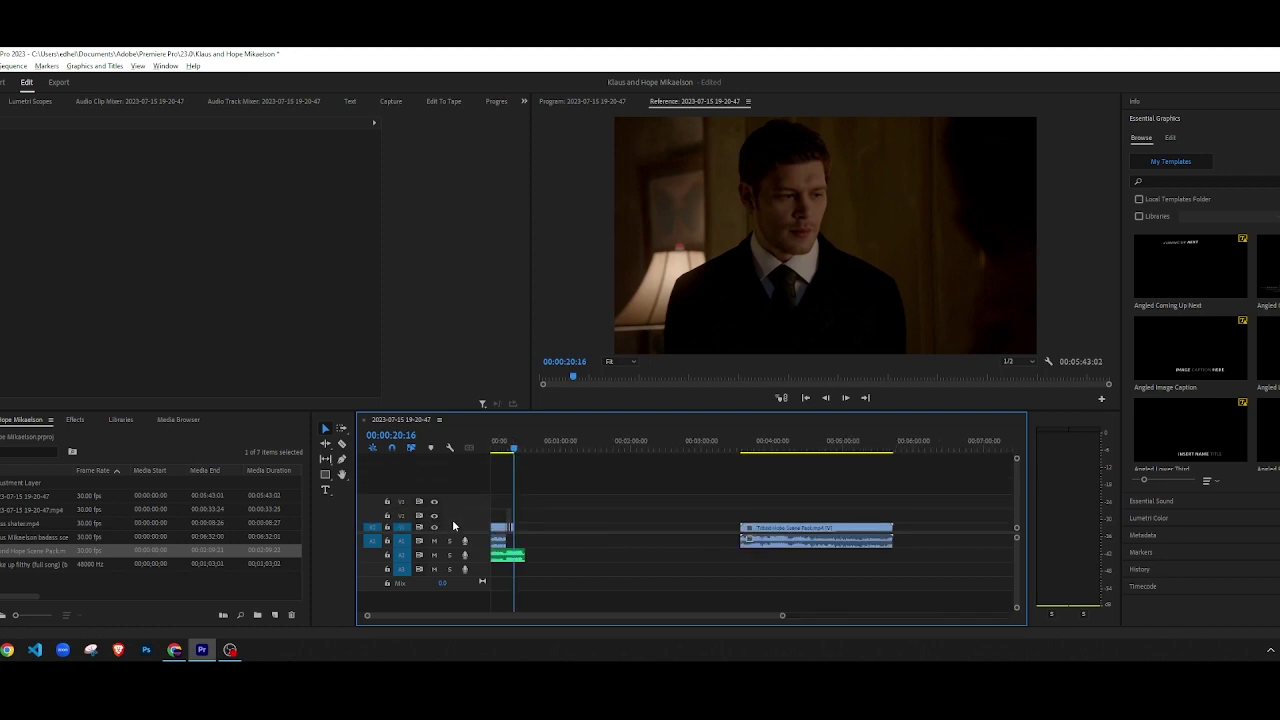
scroll(453, 521, up, 1)
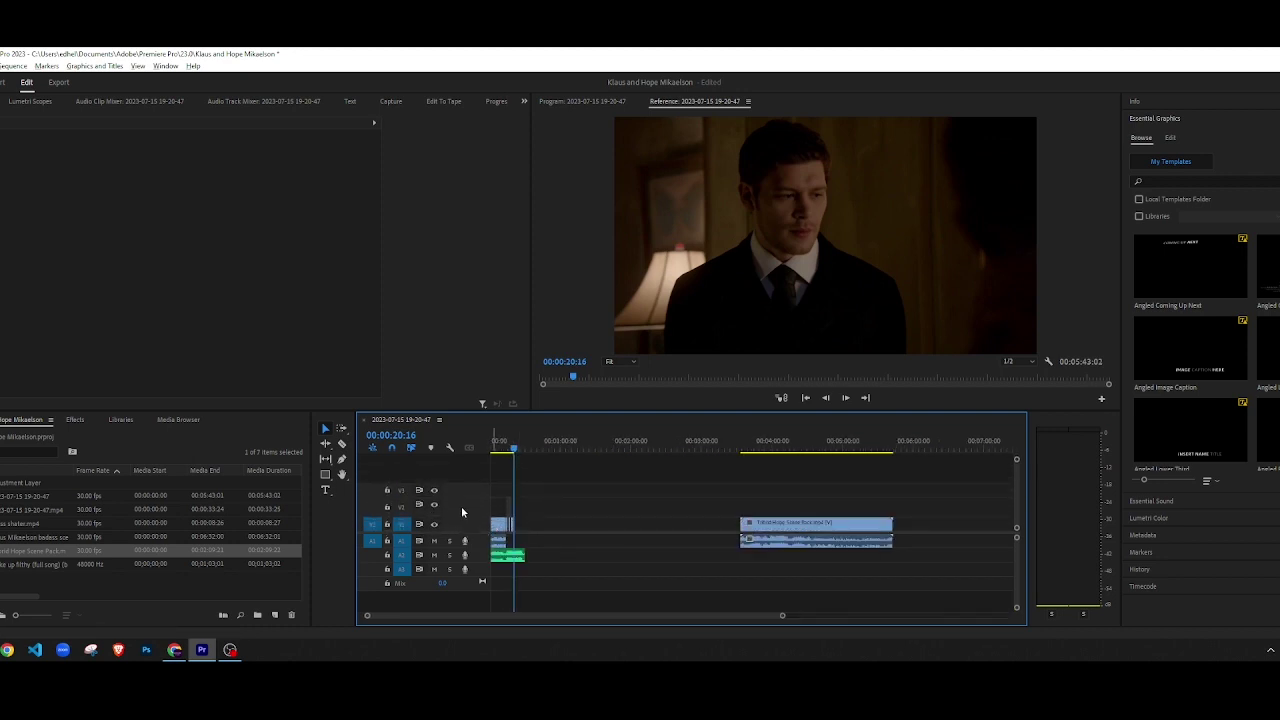
Step: Unlink the Tribrid Hope Scene Pack clip and delete its audio from the timeline
scroll(509, 532, up, 10)
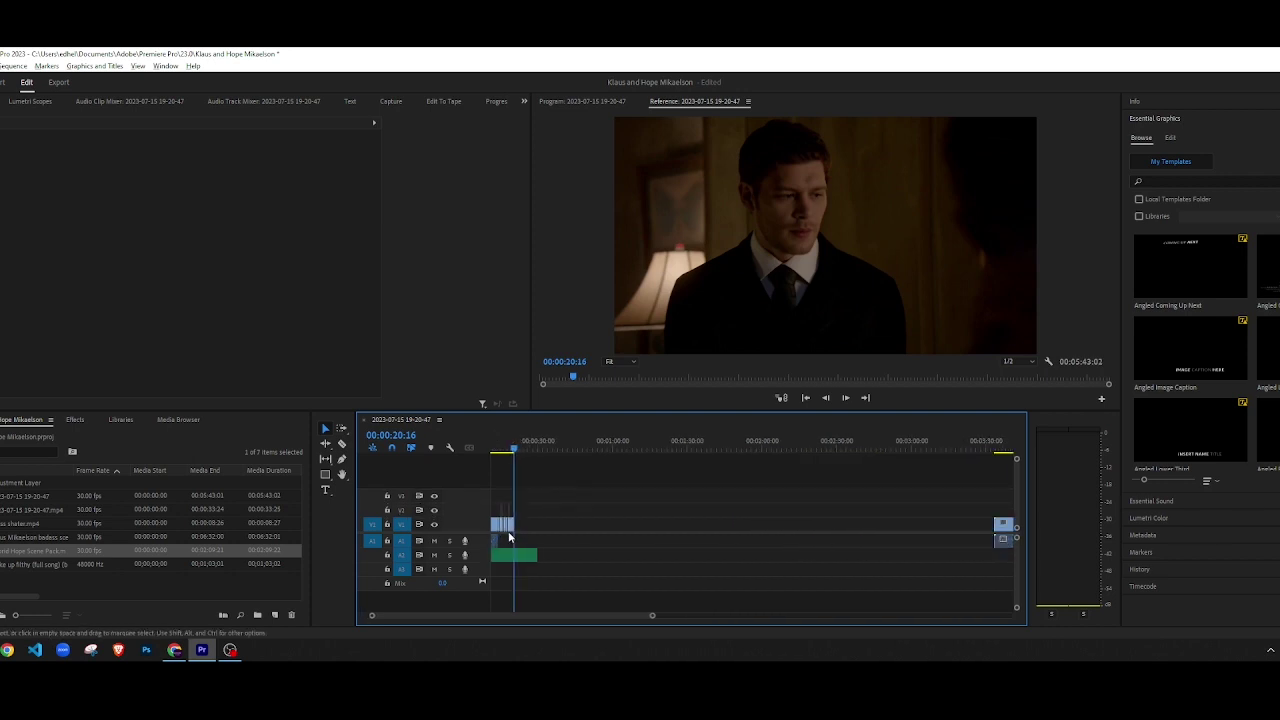
scroll(507, 522, up, 3)
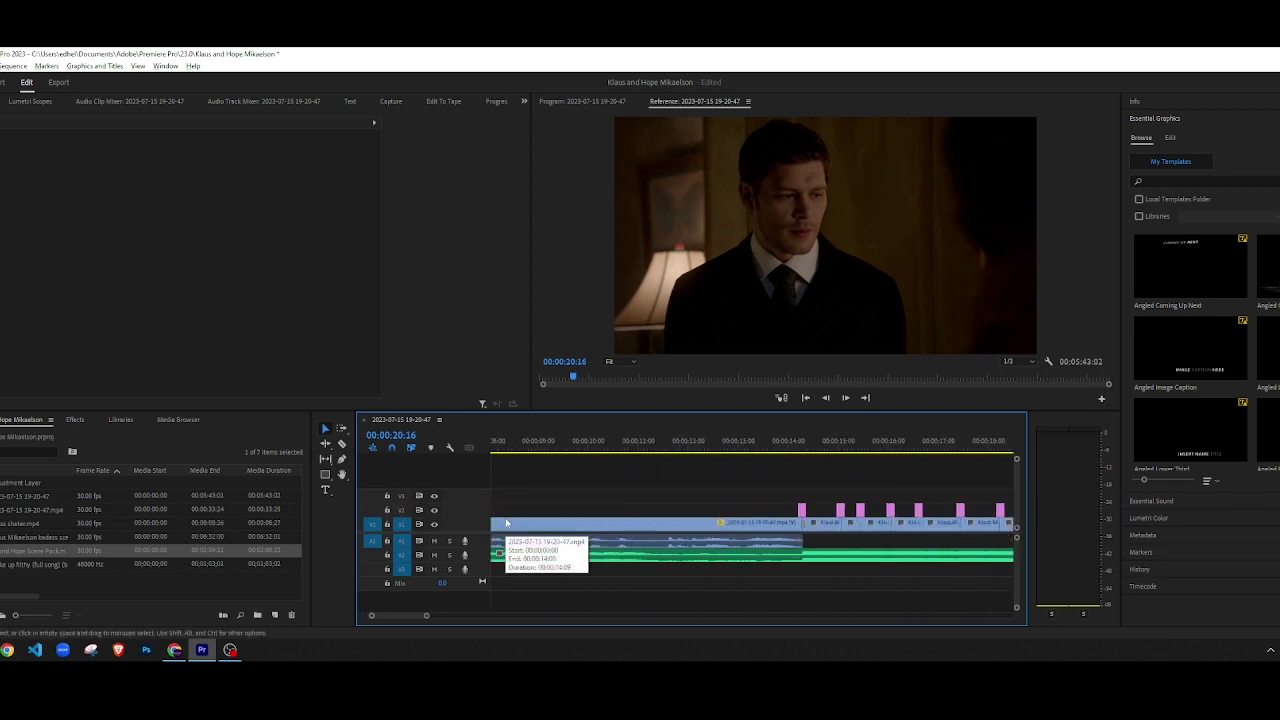
scroll(810, 535, down, 4)
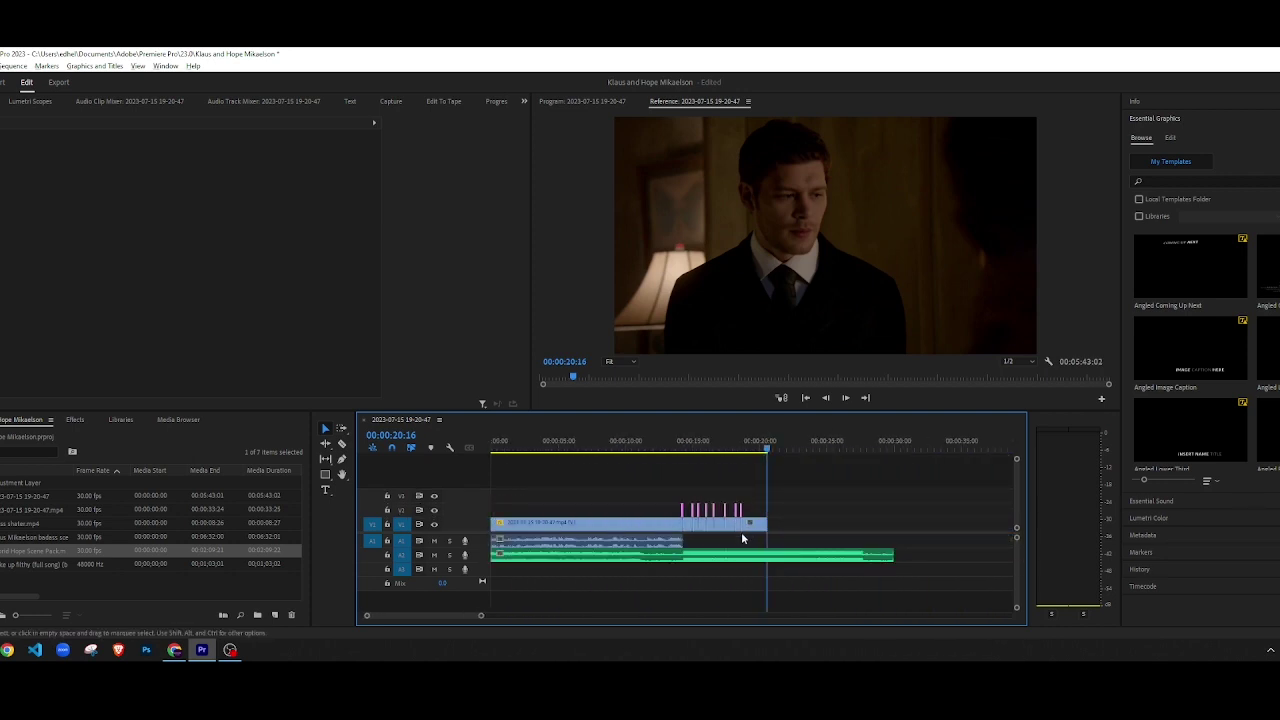
scroll(730, 525, down, 6)
click(696, 450)
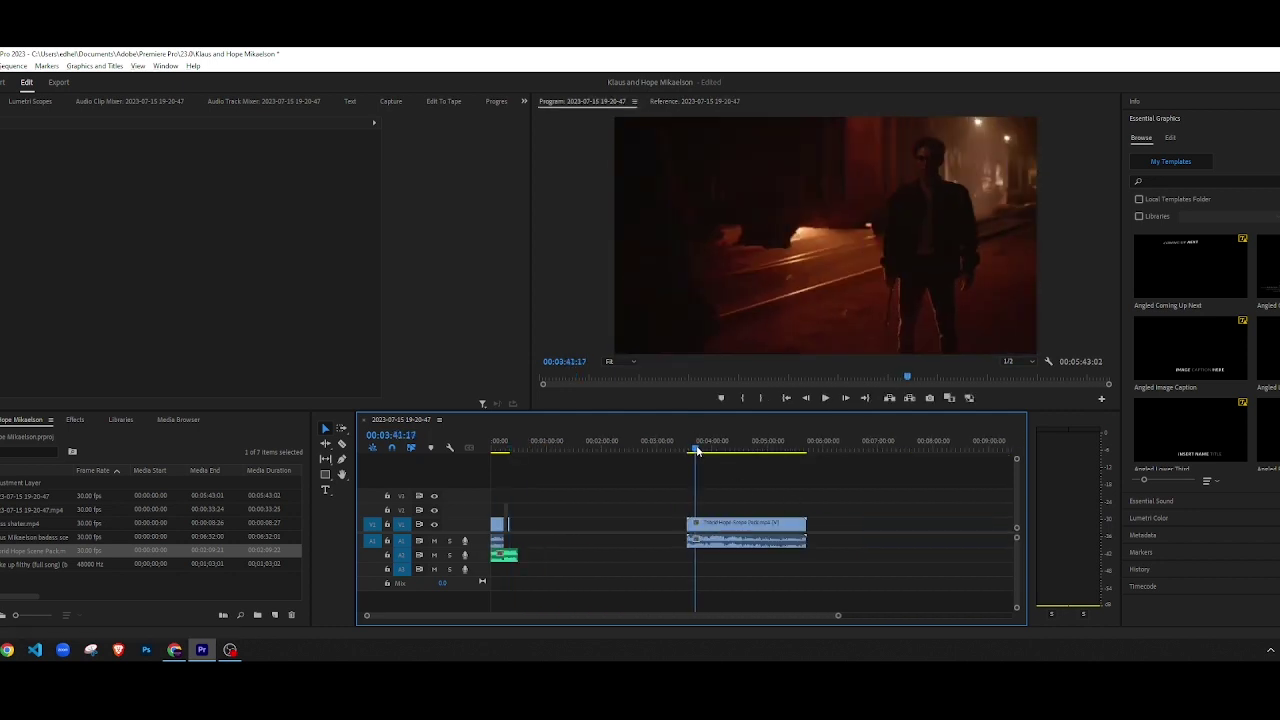
drag(696, 450, 703, 451)
right_click(715, 517)
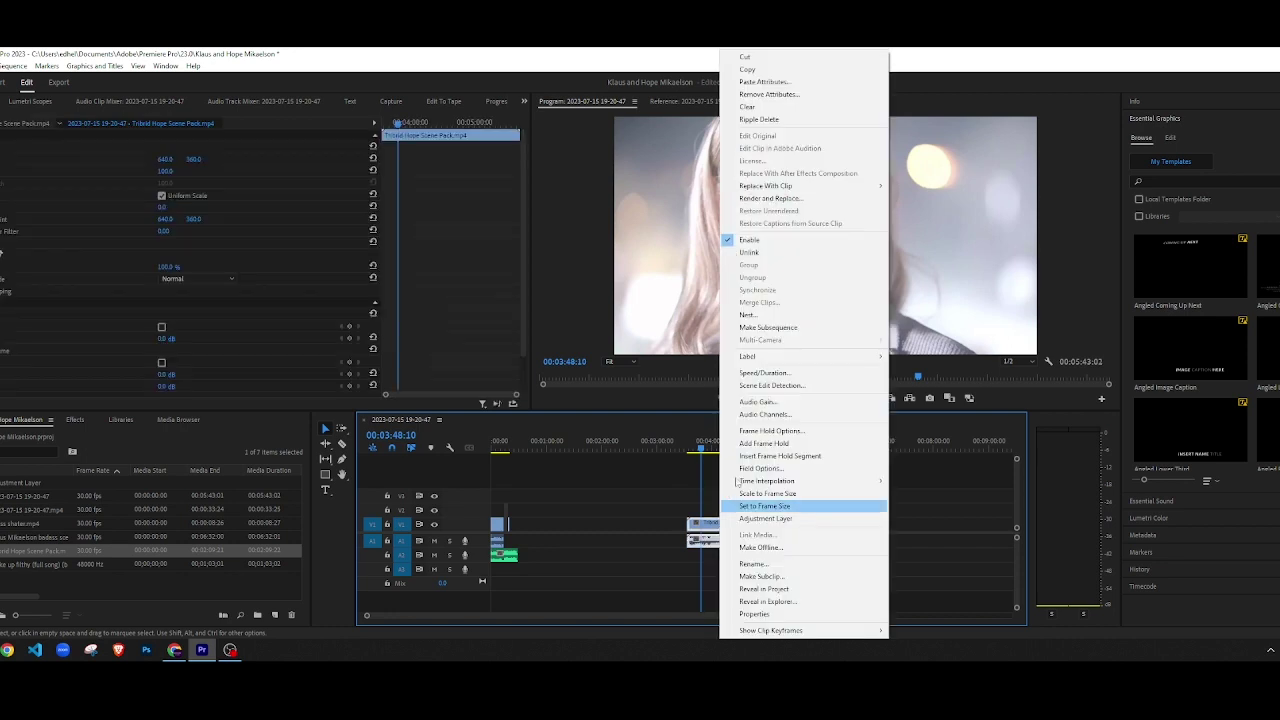
click(760, 290)
click(736, 545)
key(Delete)
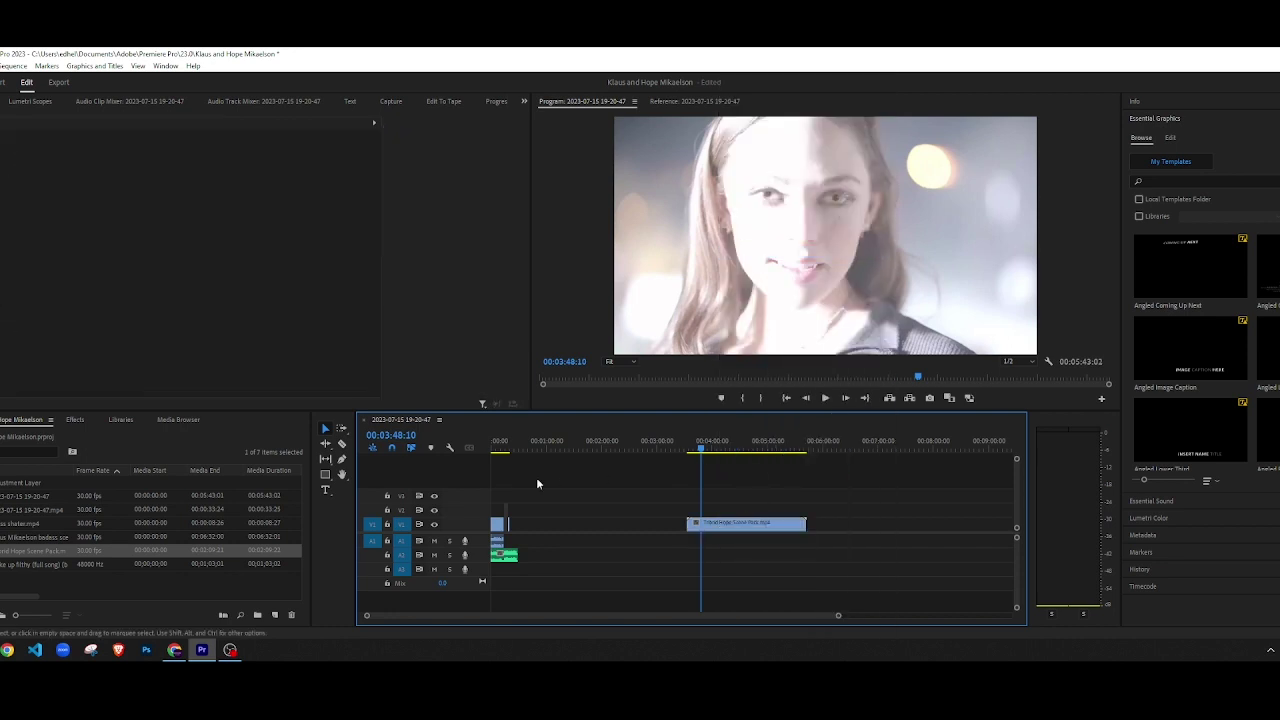
Step: Split the Tribrid Hope Scene Pack clip on V1 at 00:05:23:08, at the start of a Hope close-up
drag(700, 450, 787, 456)
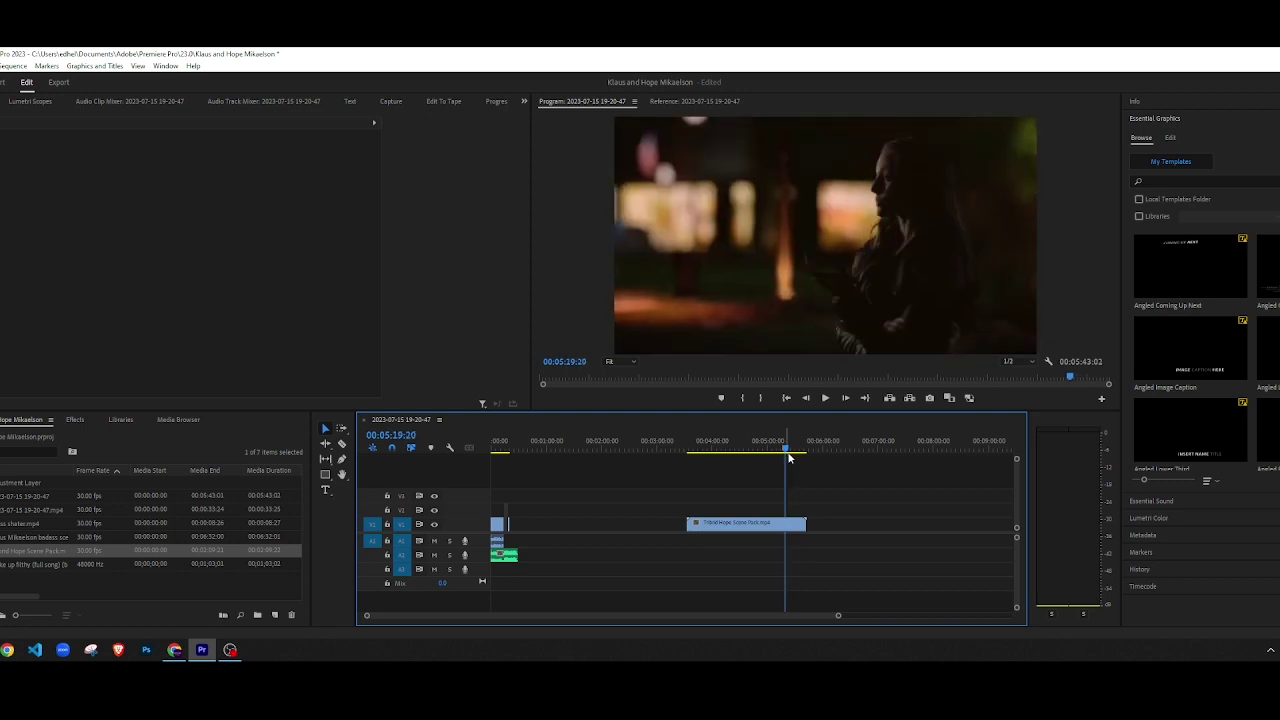
key(space)
scroll(784, 520, up, 4)
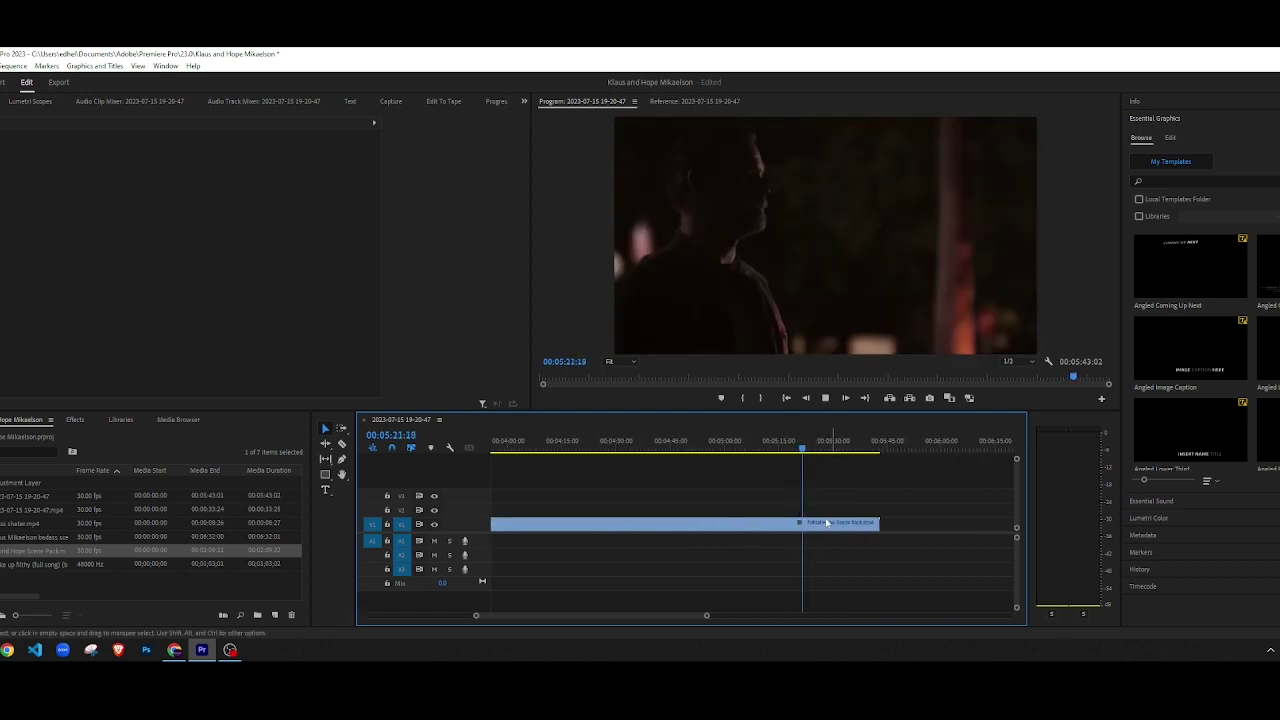
key(equal)
key(equal)
key(space)
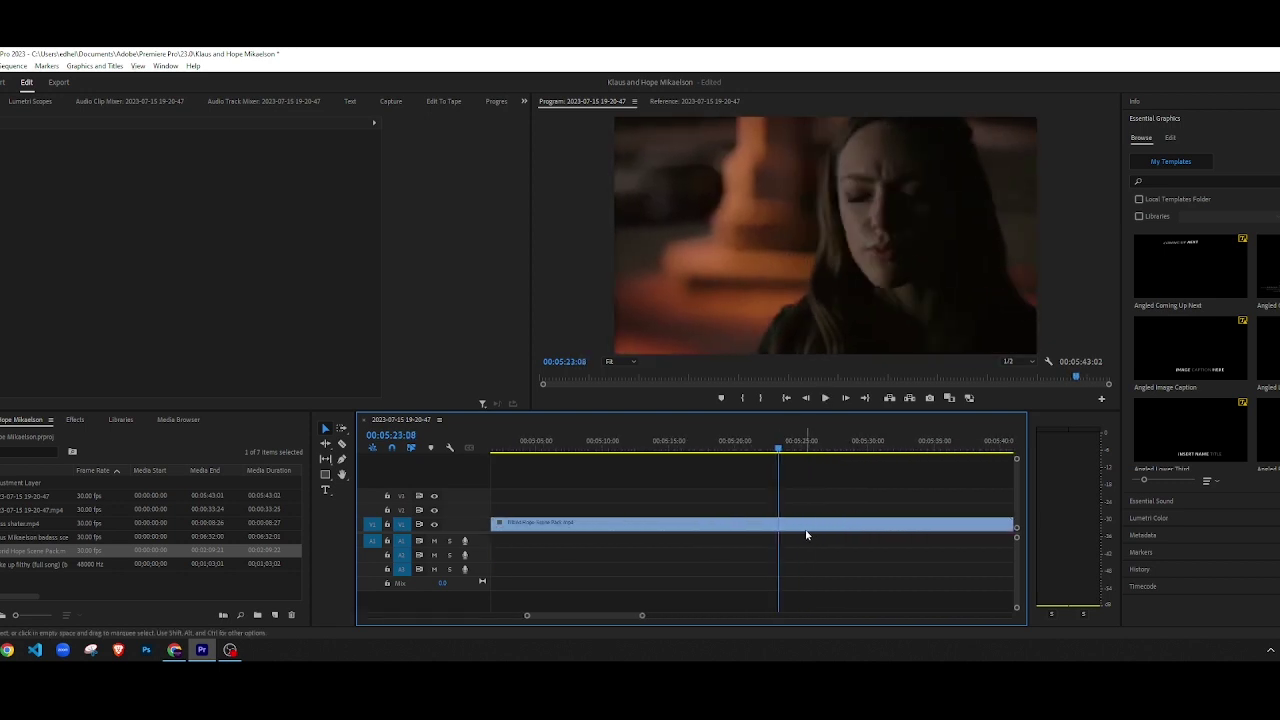
click(781, 525)
Step: Split the Tribrid Hope Scene Pack clip again at 00:05:25:04 to isolate the Hope close-up, and select that segment
key(space)
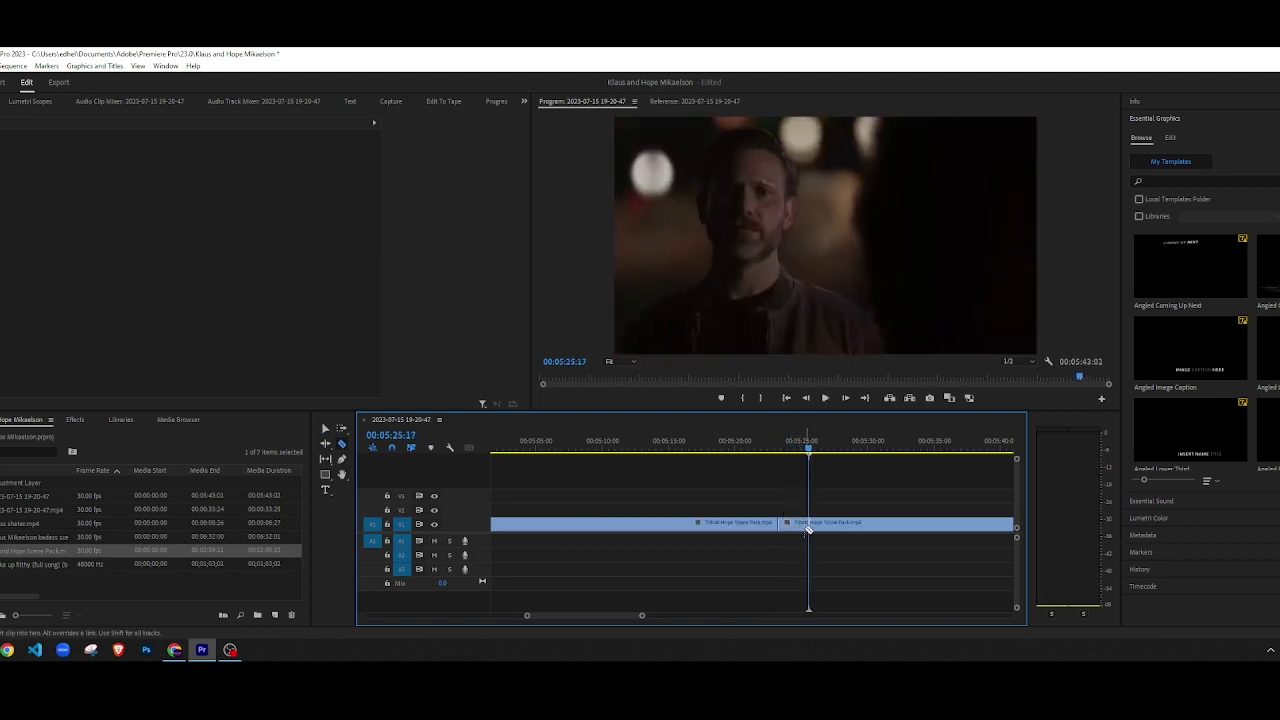
key(Left)
key(Left)
key(Left)
key(Left)
key(Left)
key(Left)
key(Left)
key(Left)
key(Left)
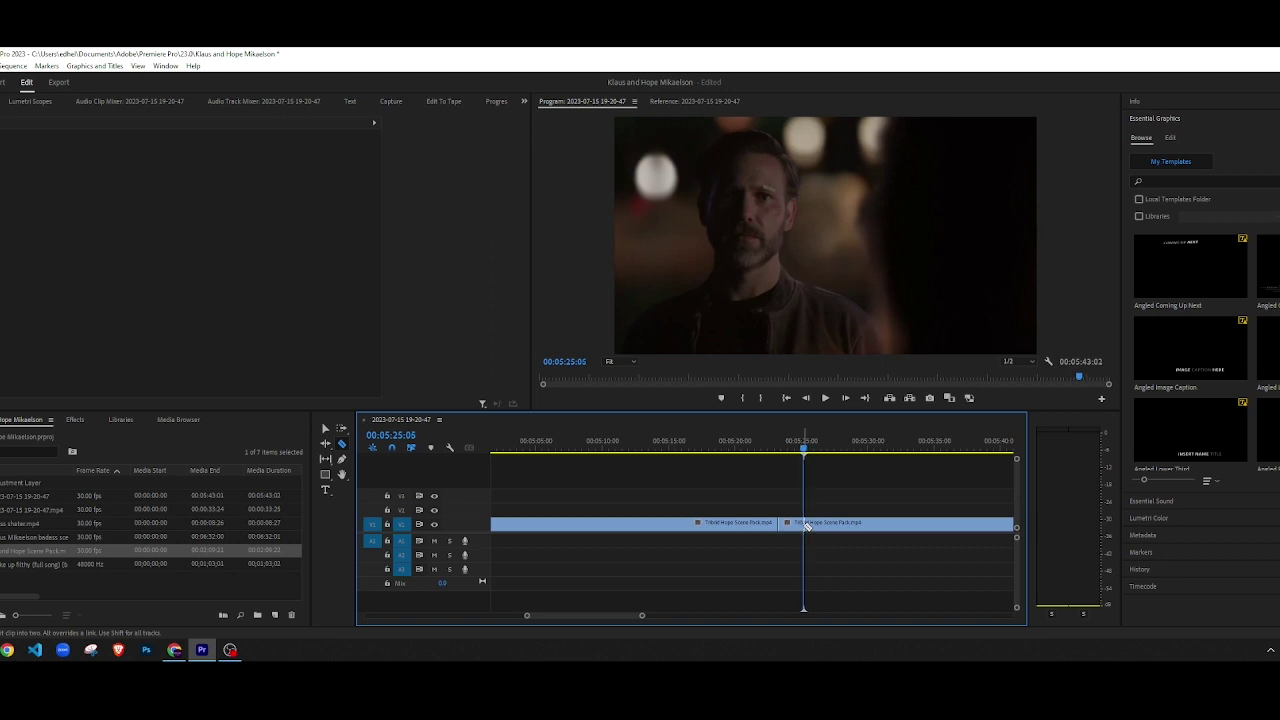
key(Left)
key(Right)
key(Left)
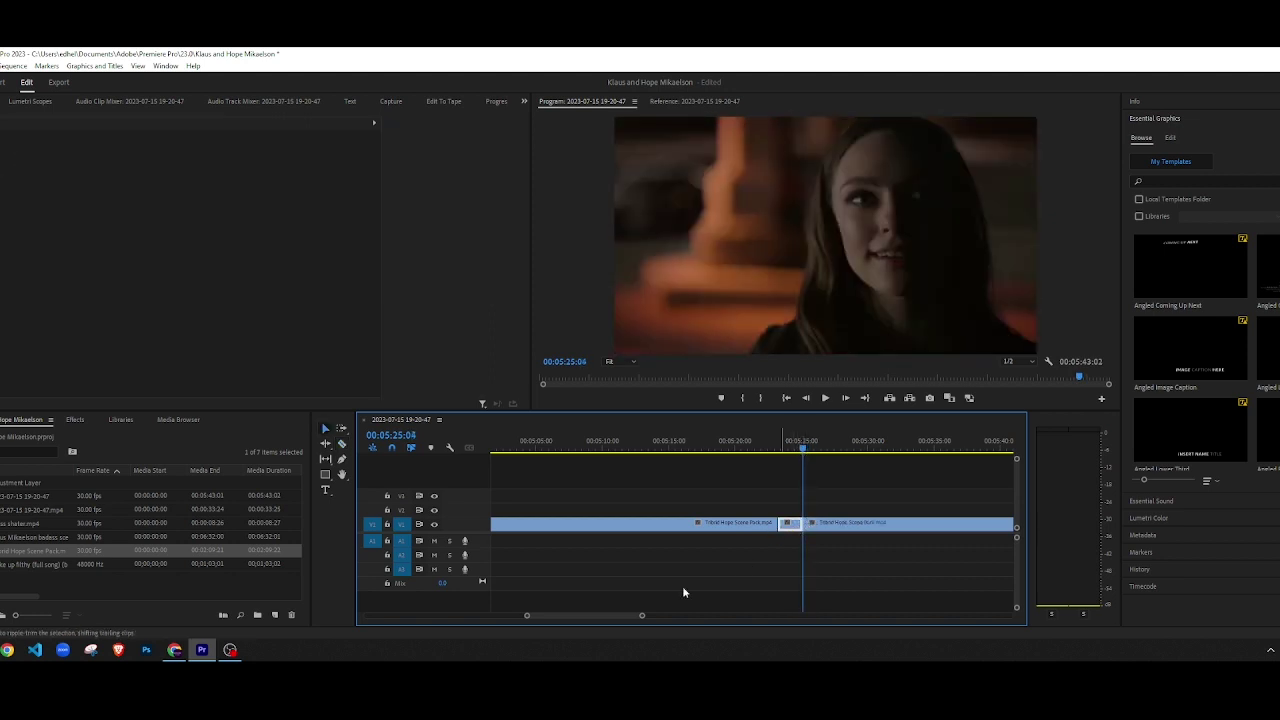
Step: Paste the isolated Hope segment onto V1 at 00:00:20:19, directly after the last Klaus clip
drag(614, 615, 466, 620)
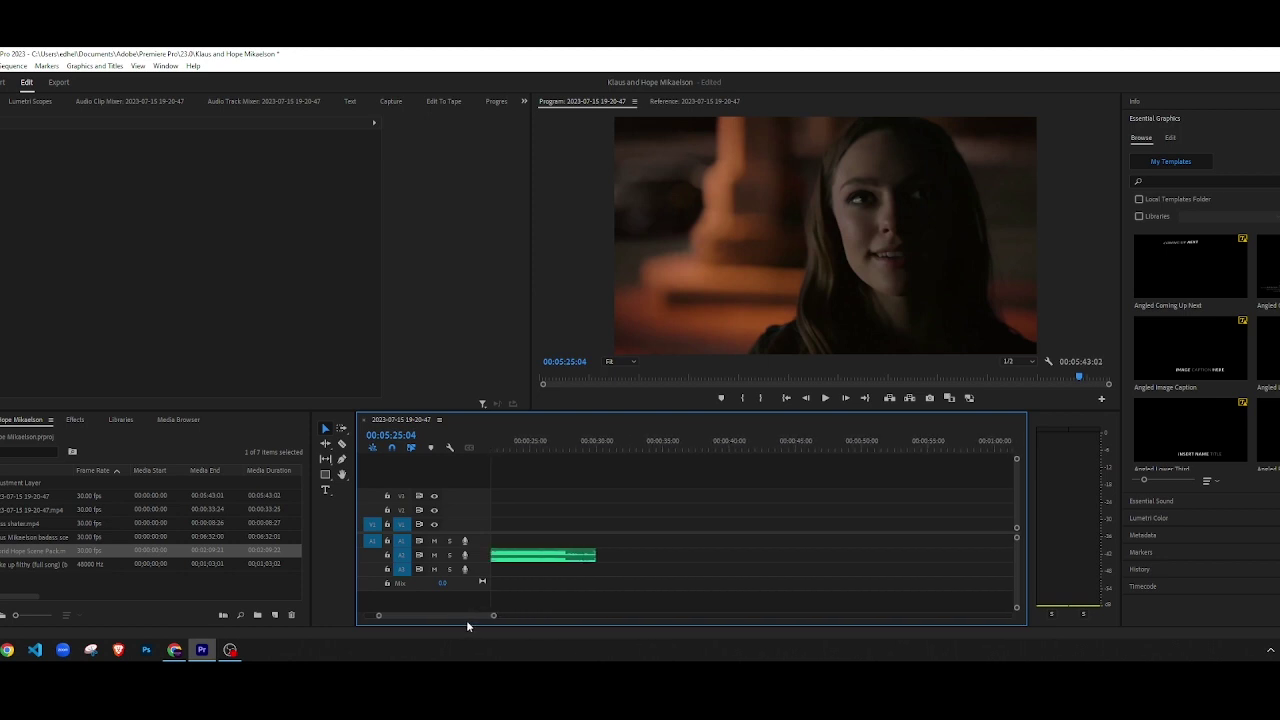
scroll(624, 530, up, 2)
click(669, 450)
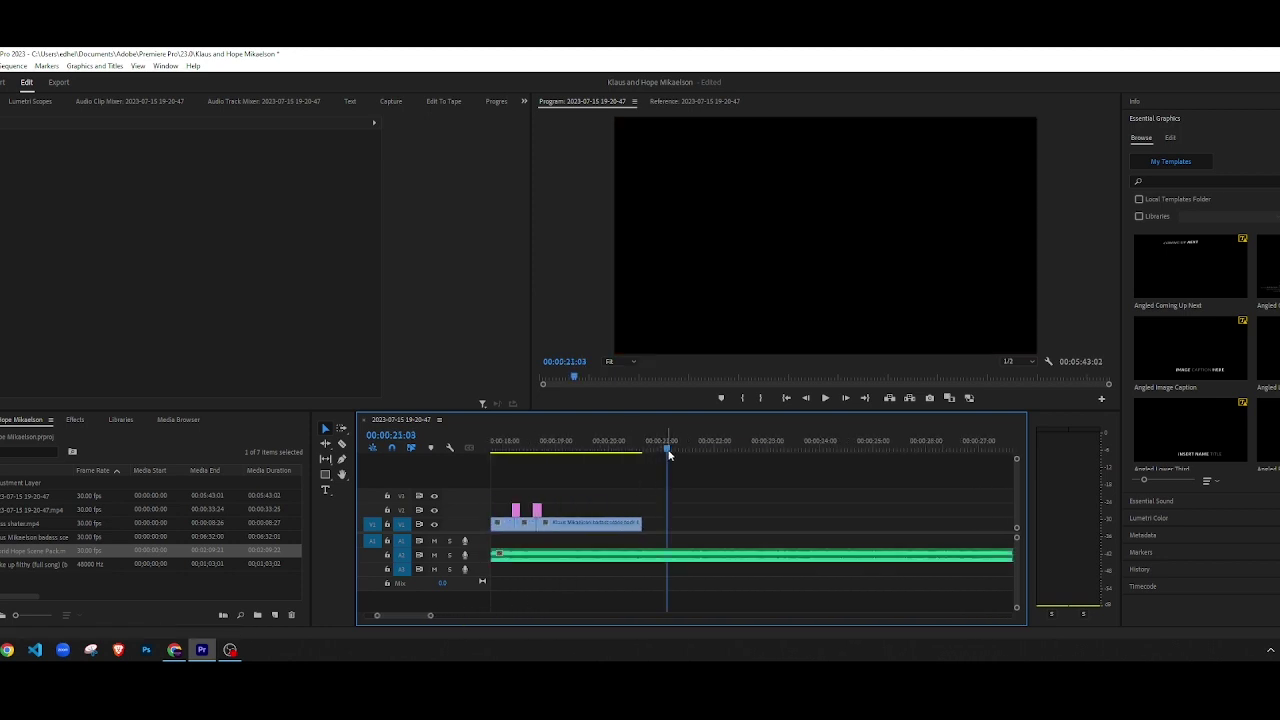
key(Up)
key(ctrl+v)
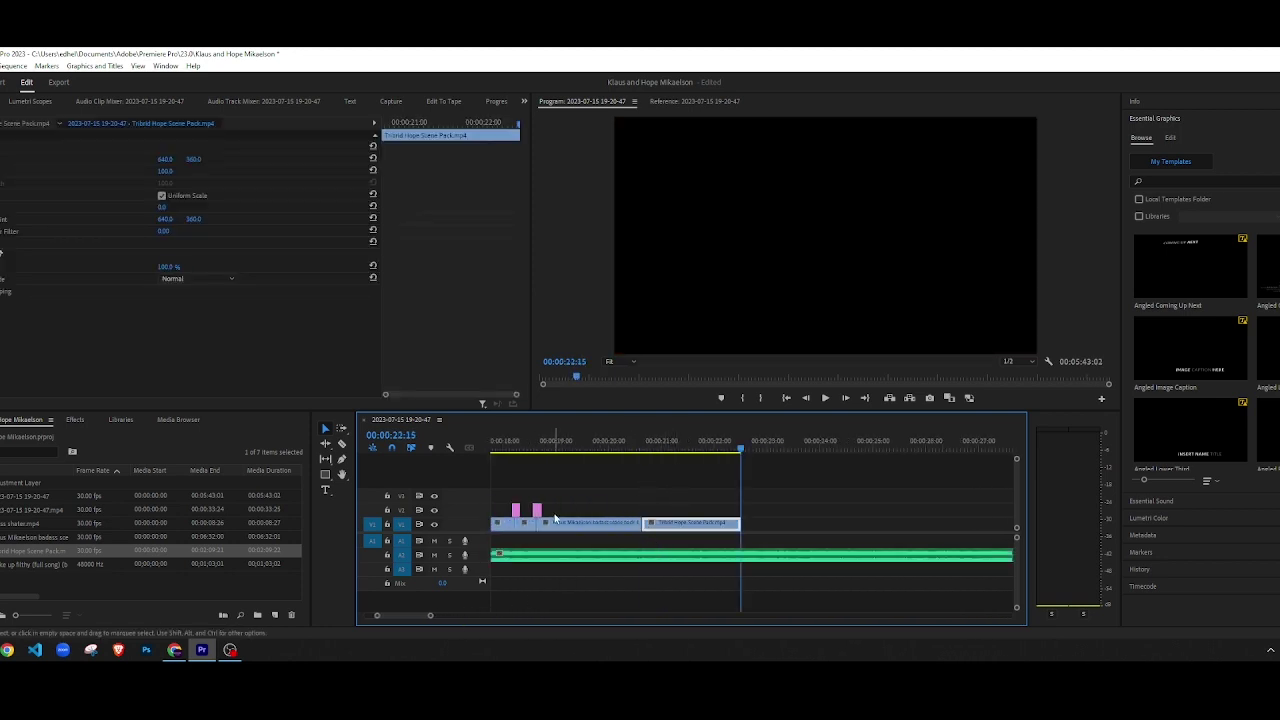
Step: Duplicate the last blur adjustment layer on V2 over the cut between the Klaus and Hope clips
drag(539, 511, 681, 510)
scroll(634, 513, up, 3)
scroll(668, 477, up, 2)
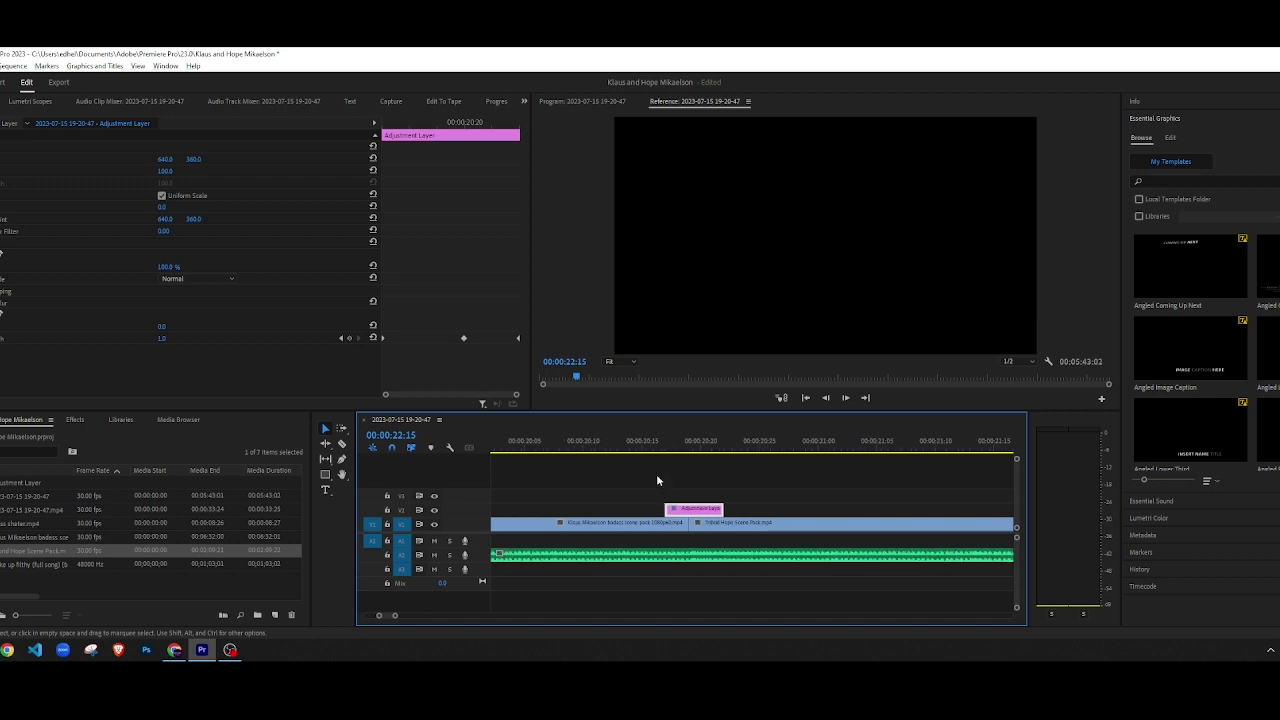
click(663, 469)
Step: Play back the blurred transition into the Hope clip, and undo the clip's placement together with its transition and cuts
click(682, 450)
key(space)
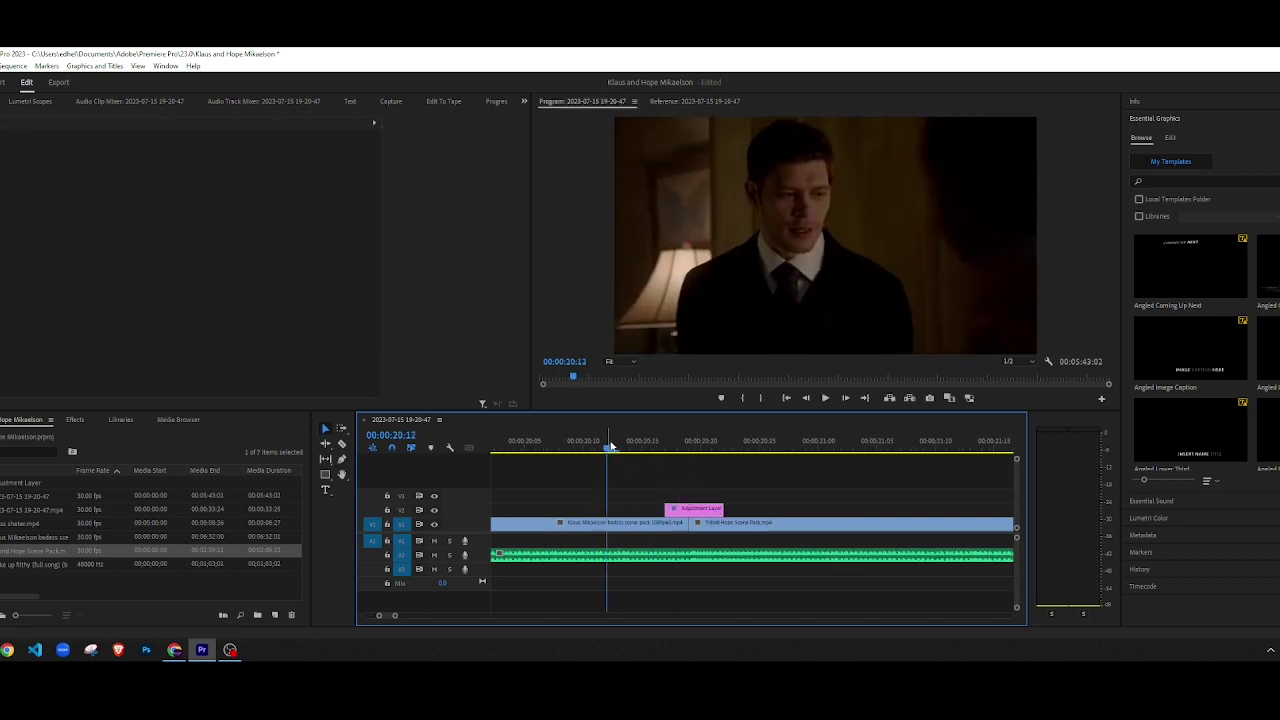
click(594, 445)
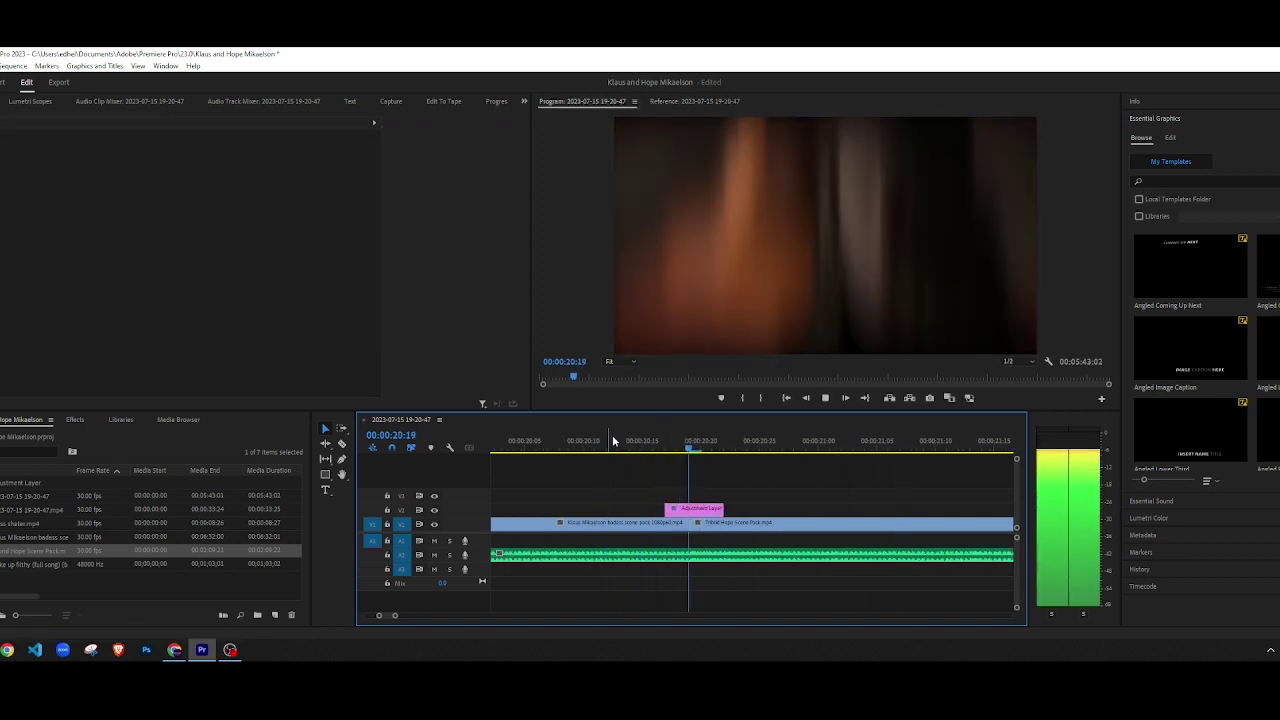
key(space)
scroll(728, 533, down, 6)
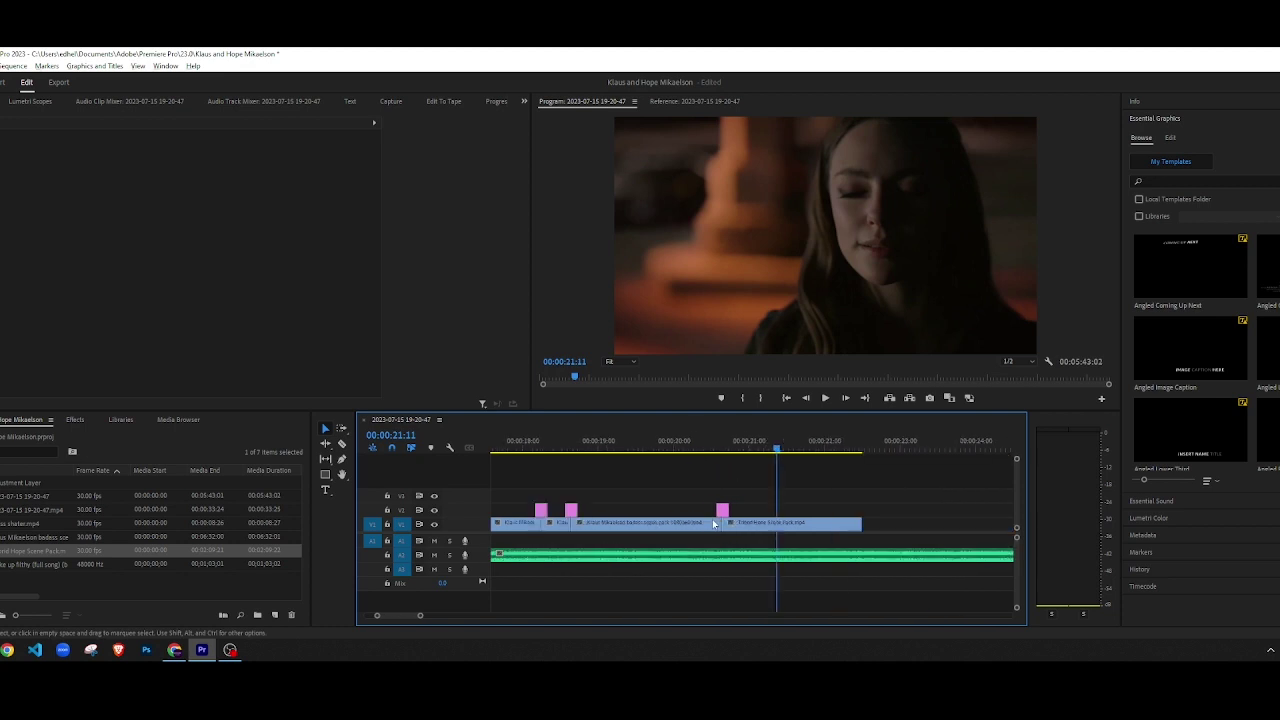
key(ctrl+z)
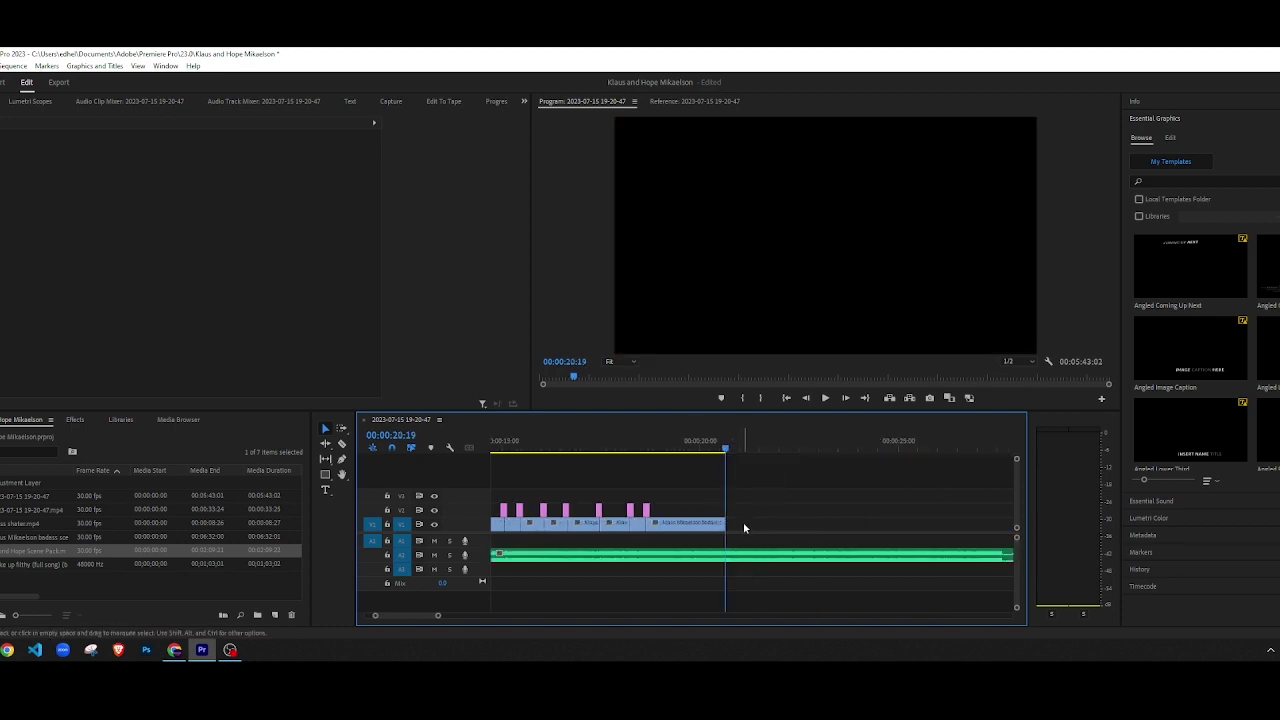
Step: Find another Hope close-up in the Tribrid Hope Scene Pack clip and split the clip at its start, 00:04:12:04
scroll(626, 556, down, 6)
scroll(788, 557, down, 6)
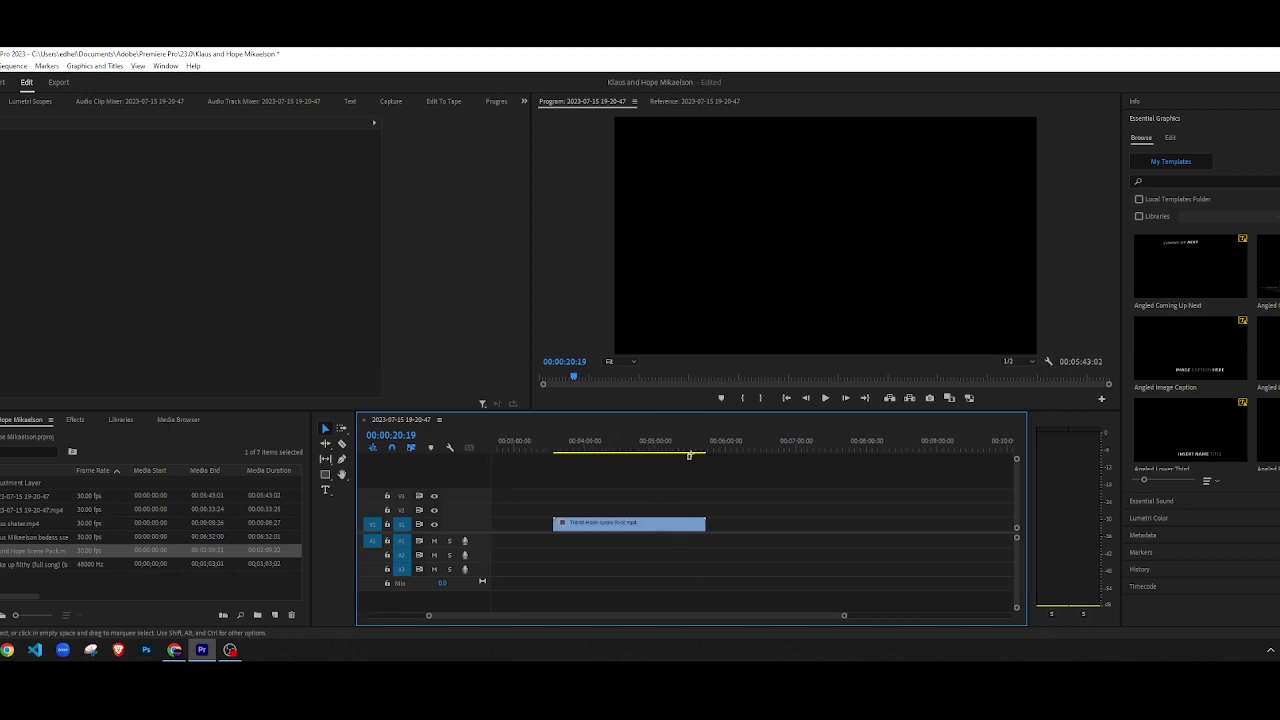
drag(689, 453, 588, 458)
key(space)
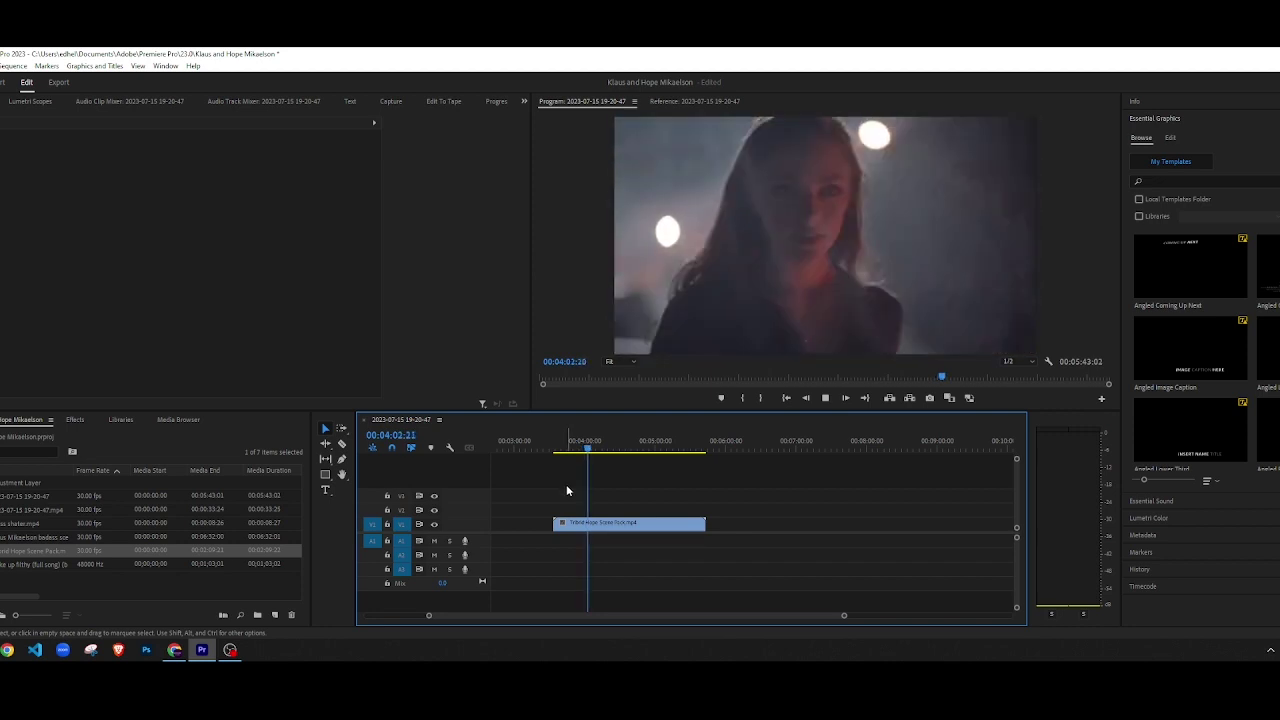
key(space)
scroll(566, 490, up, 4)
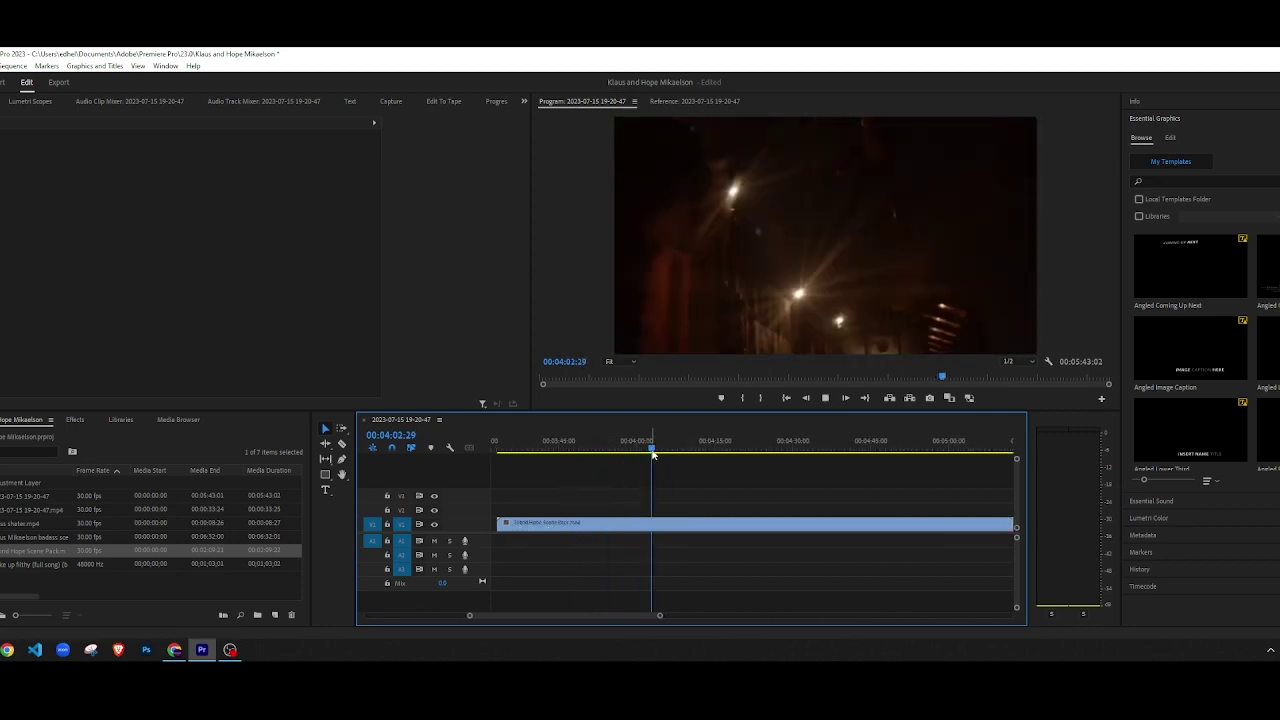
drag(653, 453, 701, 455)
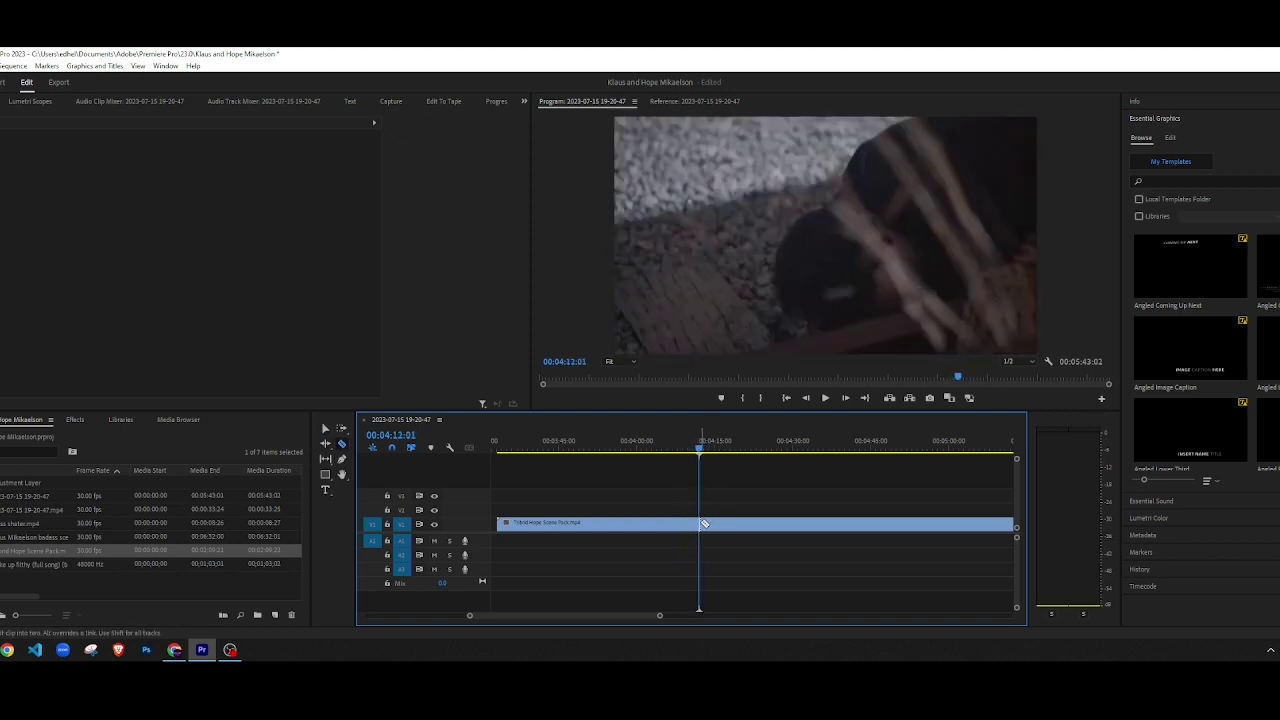
key(space)
key(Left)
key(Left)
key(Left)
key(Left)
key(Left)
key(Left)
key(Left)
key(Left)
key(Left)
key(Left)
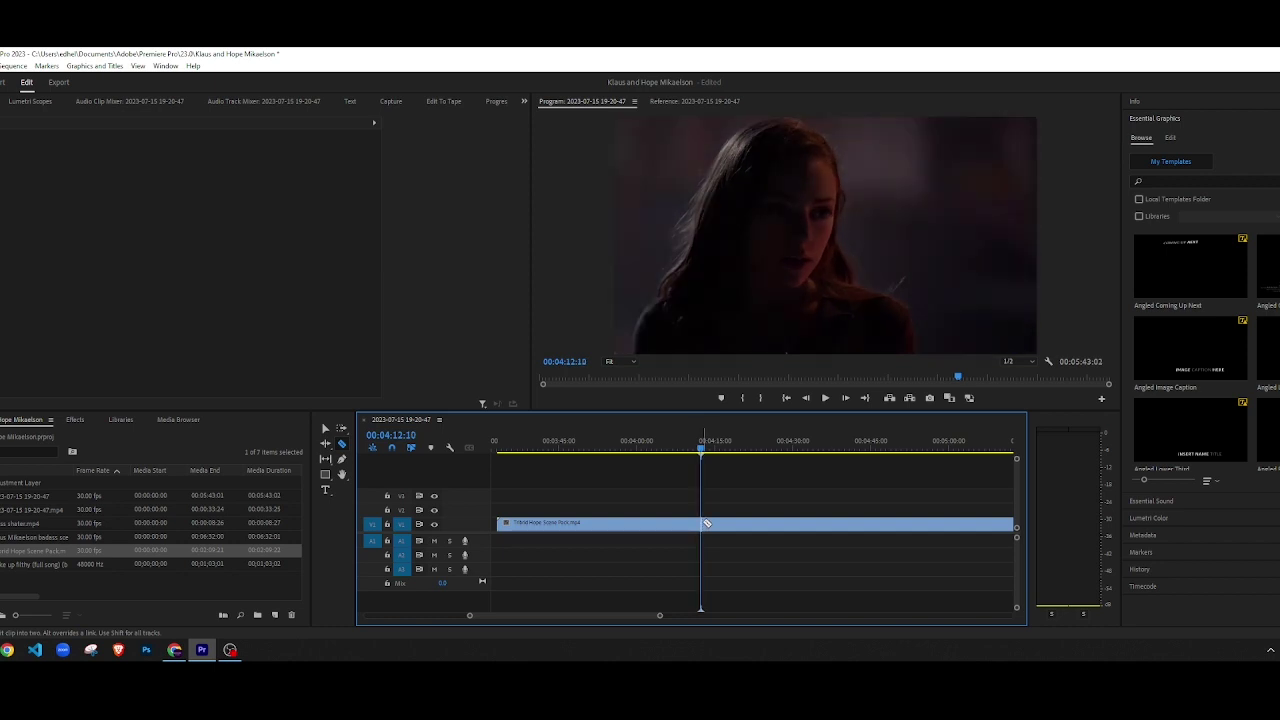
key(Right)
key(Right)
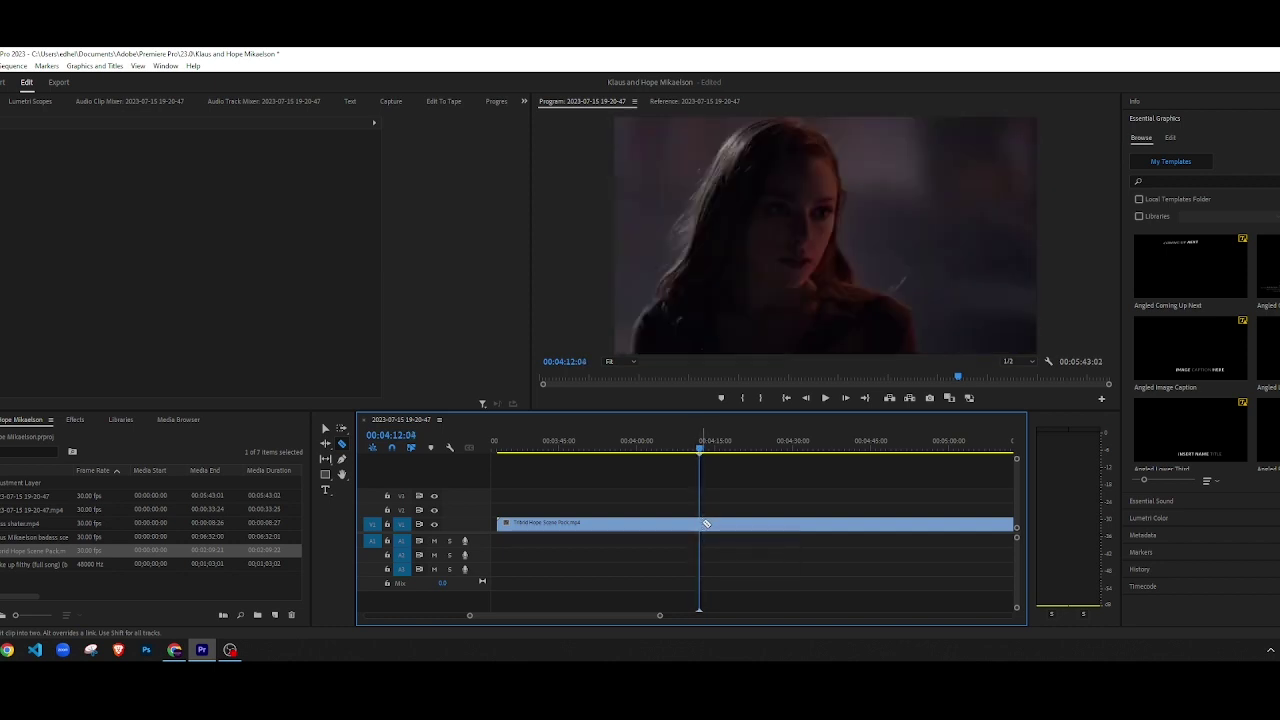
click(703, 524)
Step: Split the Tribrid Hope Scene Pack clip at 00:04:13:13 to isolate the close-up, and select that segment
key(space)
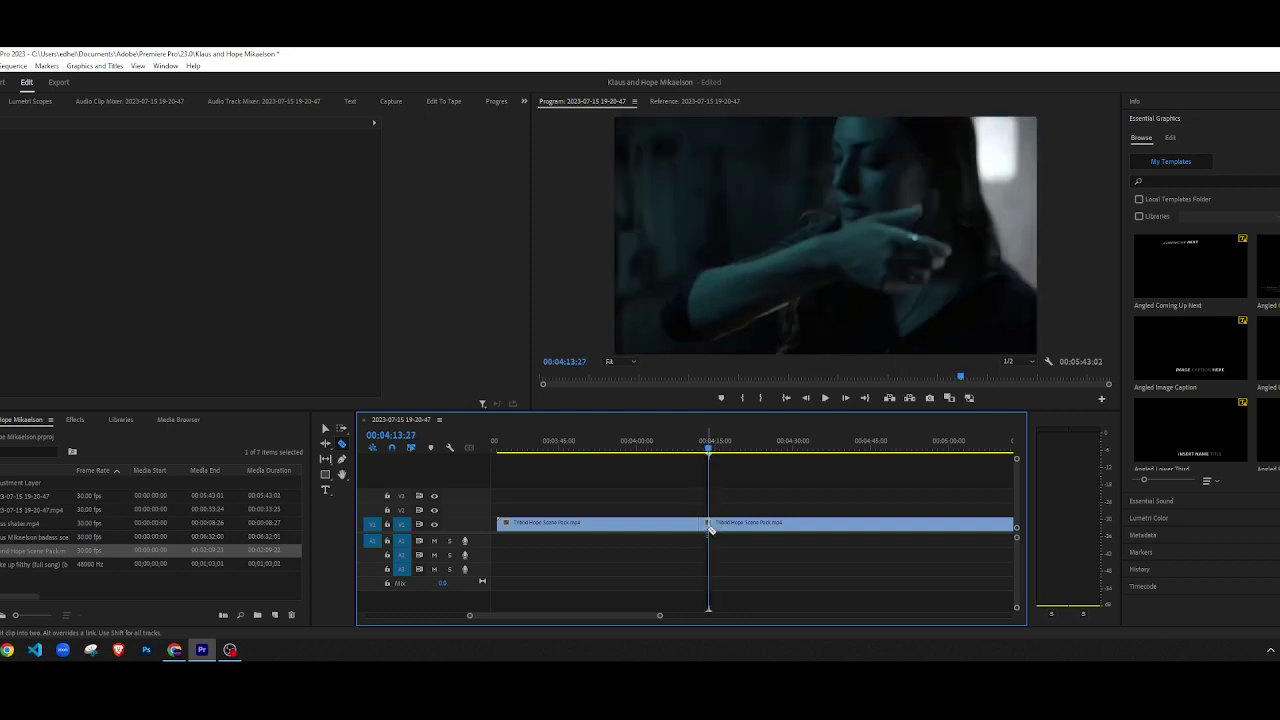
key(Left)
key(Left)
key(Left)
key(Left)
key(Left)
key(Left)
key(Left)
key(Left)
key(Left)
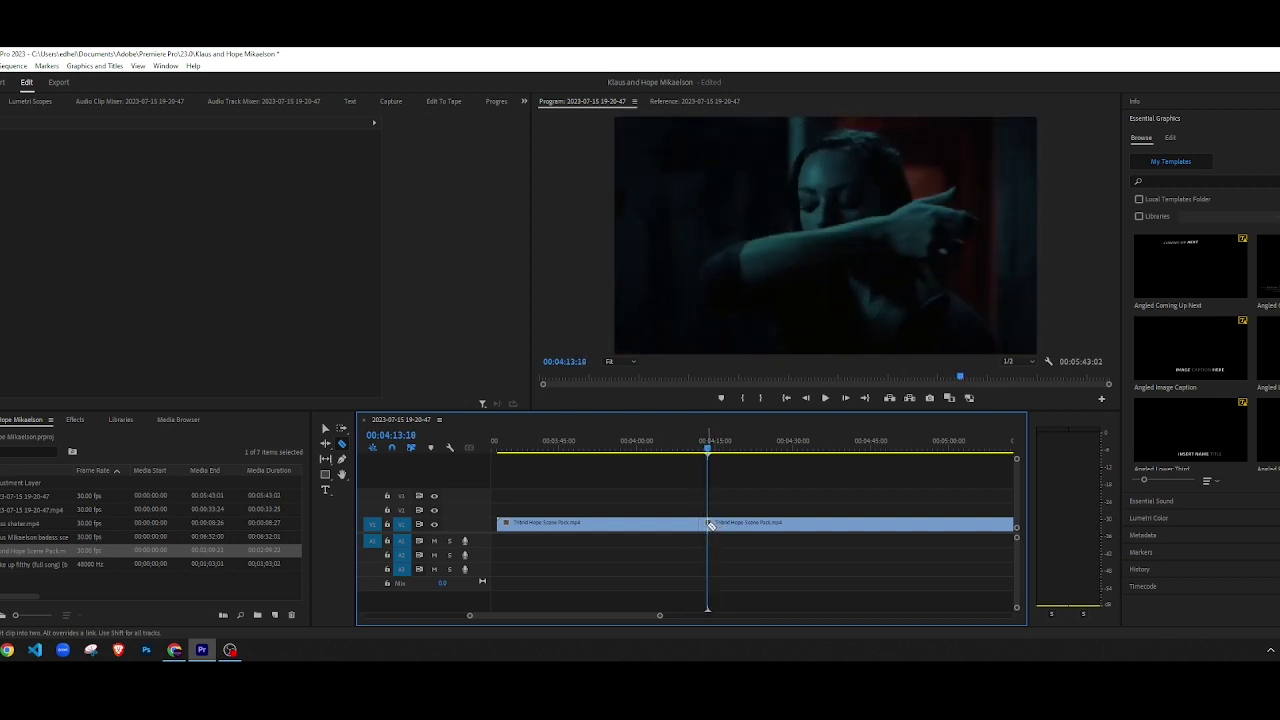
key(Left)
key(Left)
key(Left)
key(Left)
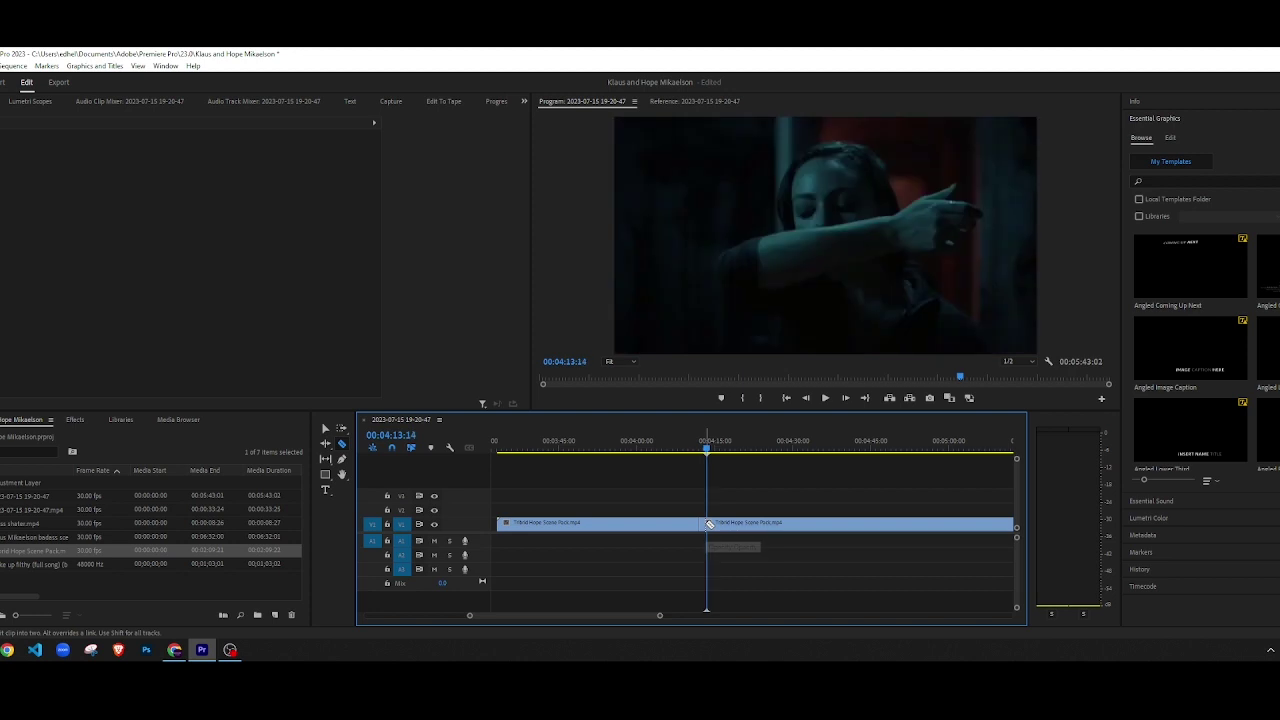
key(Left)
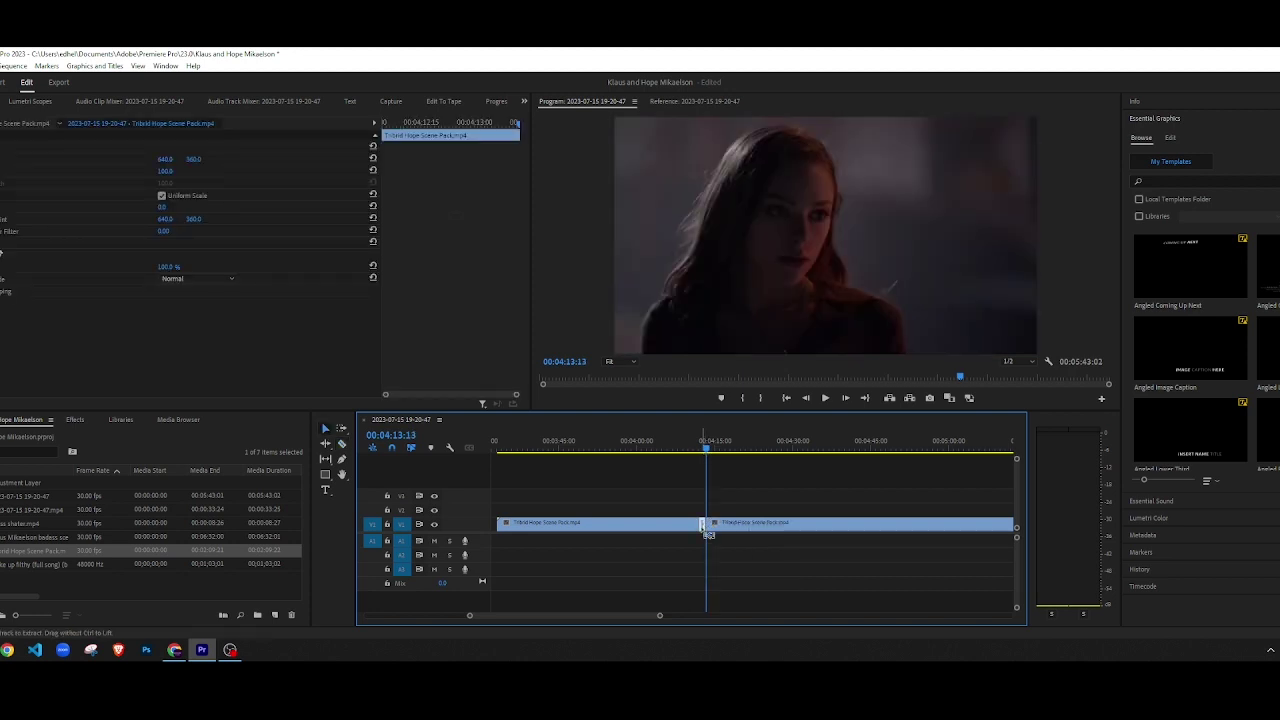
Step: Paste the new Hope segment onto V1 at the end of the edited section, directly after the last Klaus clip
key(Up)
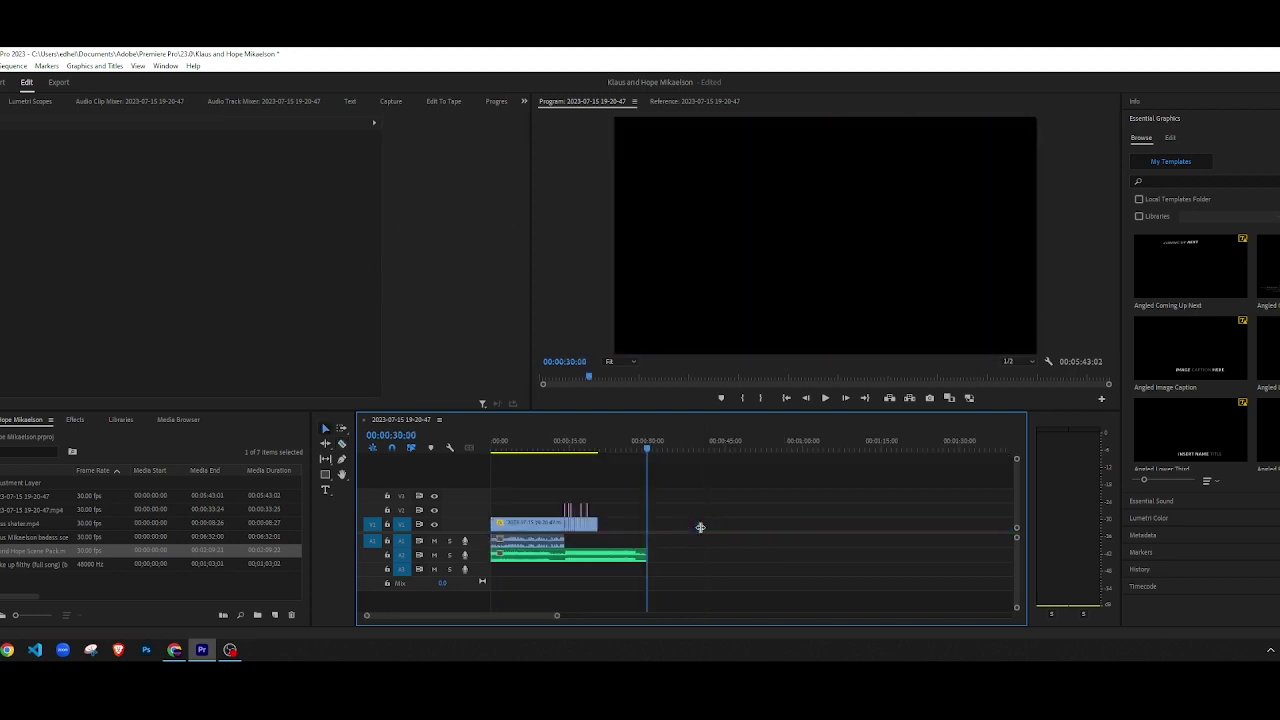
key(ctrl+v)
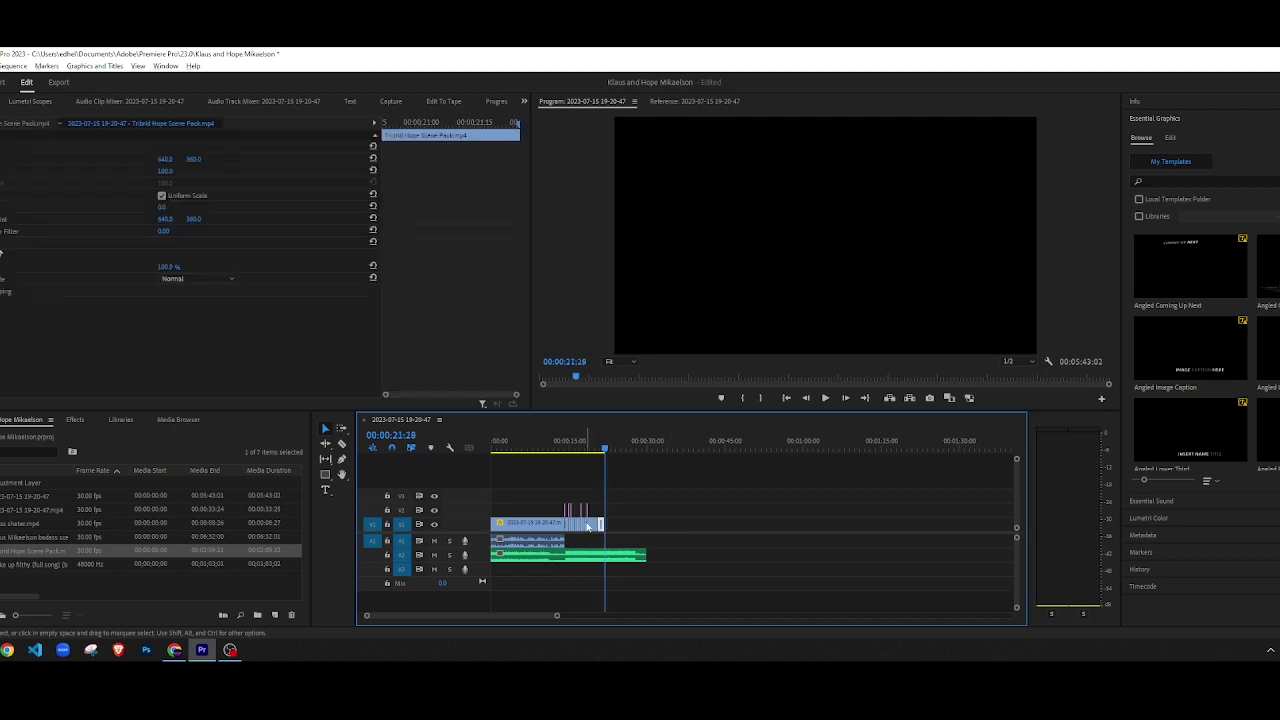
scroll(591, 512, up, 8)
click(645, 478)
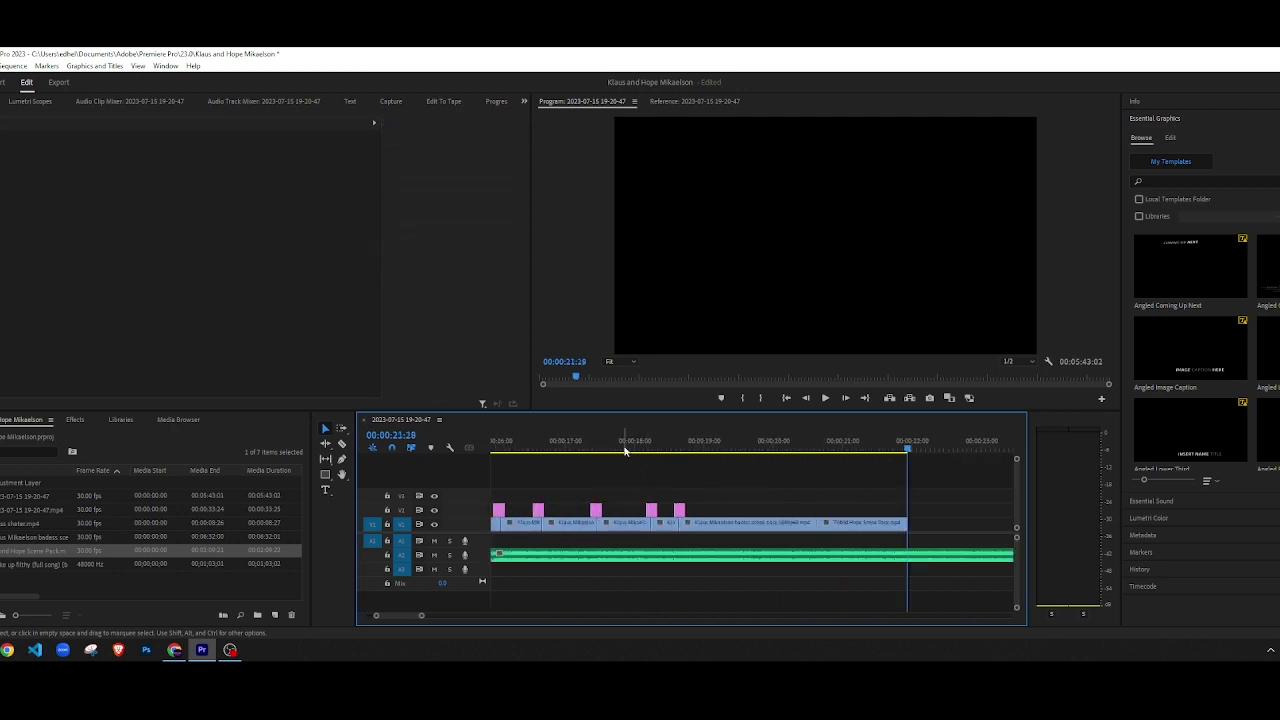
Step: Play back the cut from the last Klaus clip to the Hope clip several times to check its timing against the music
click(626, 447)
key(space)
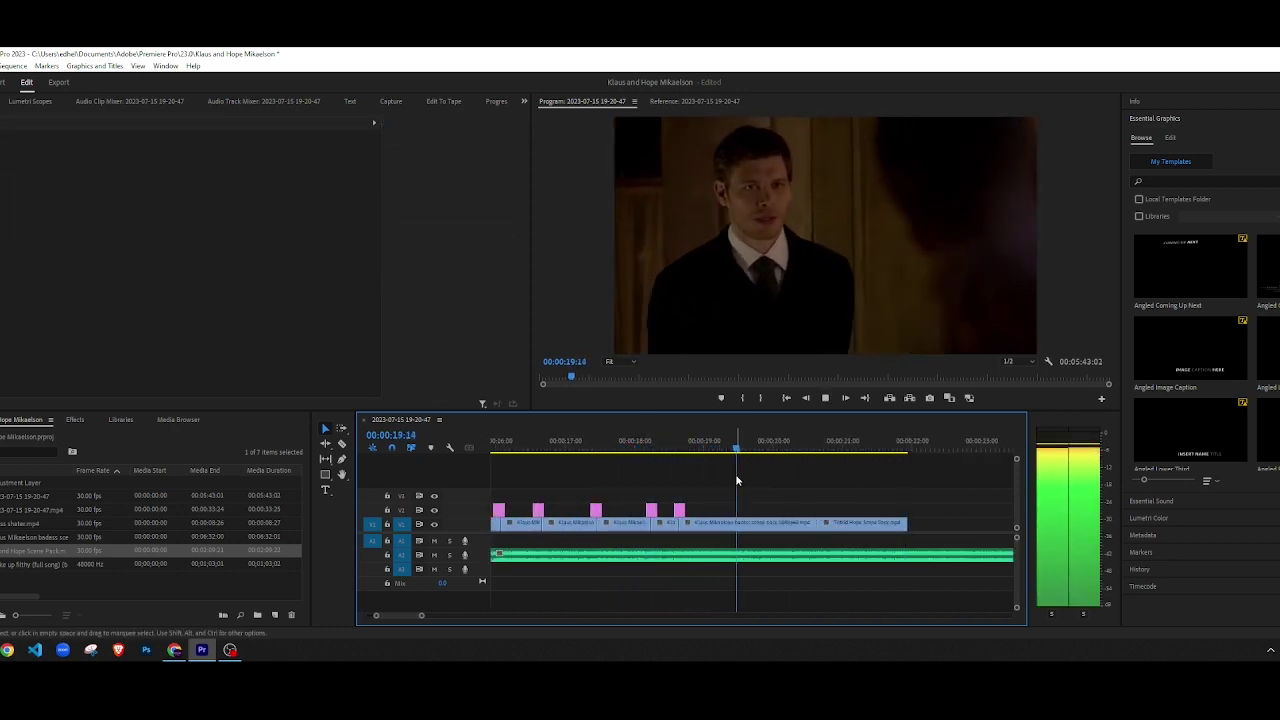
key(space)
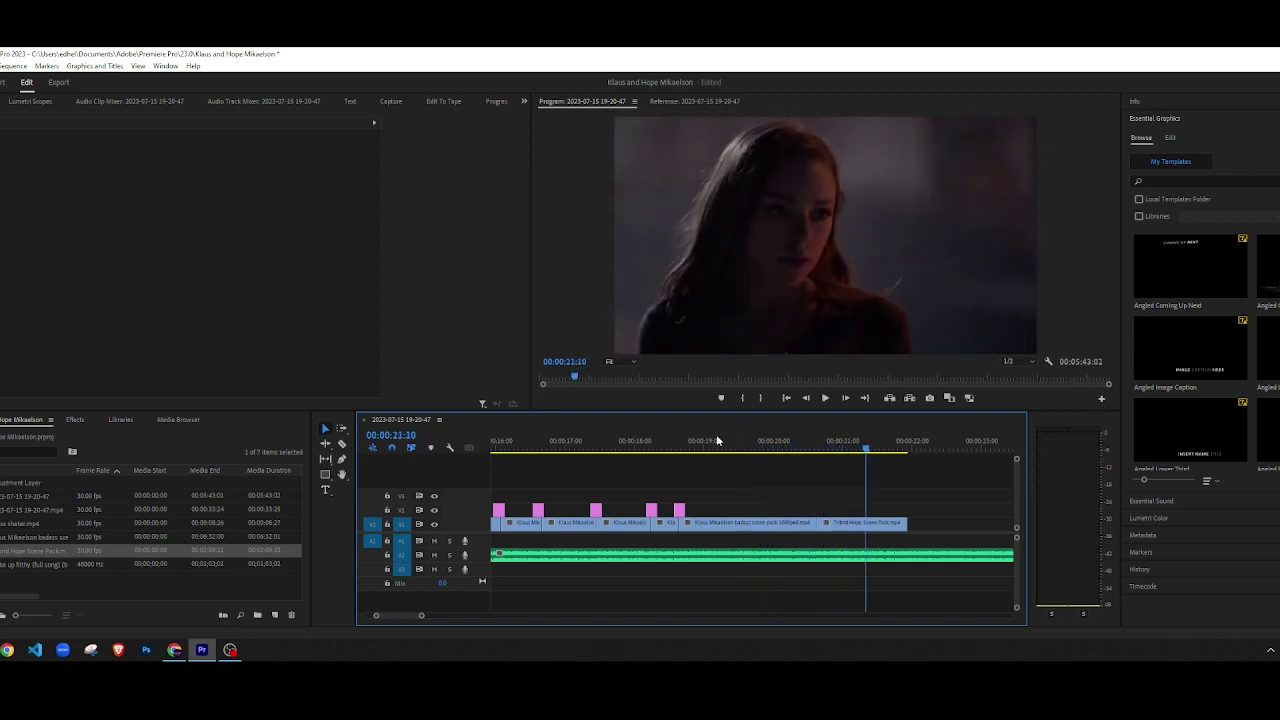
click(716, 440)
key(space)
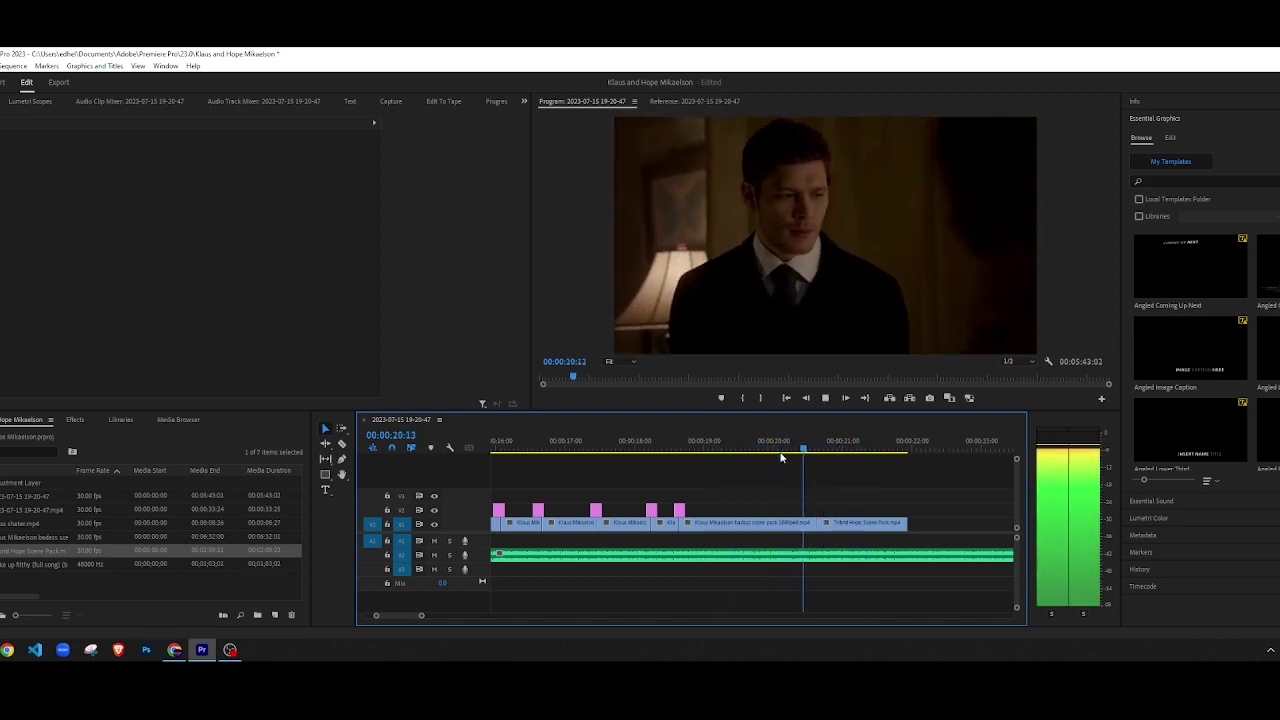
key(space)
key(equal)
scroll(825, 520, up, 2)
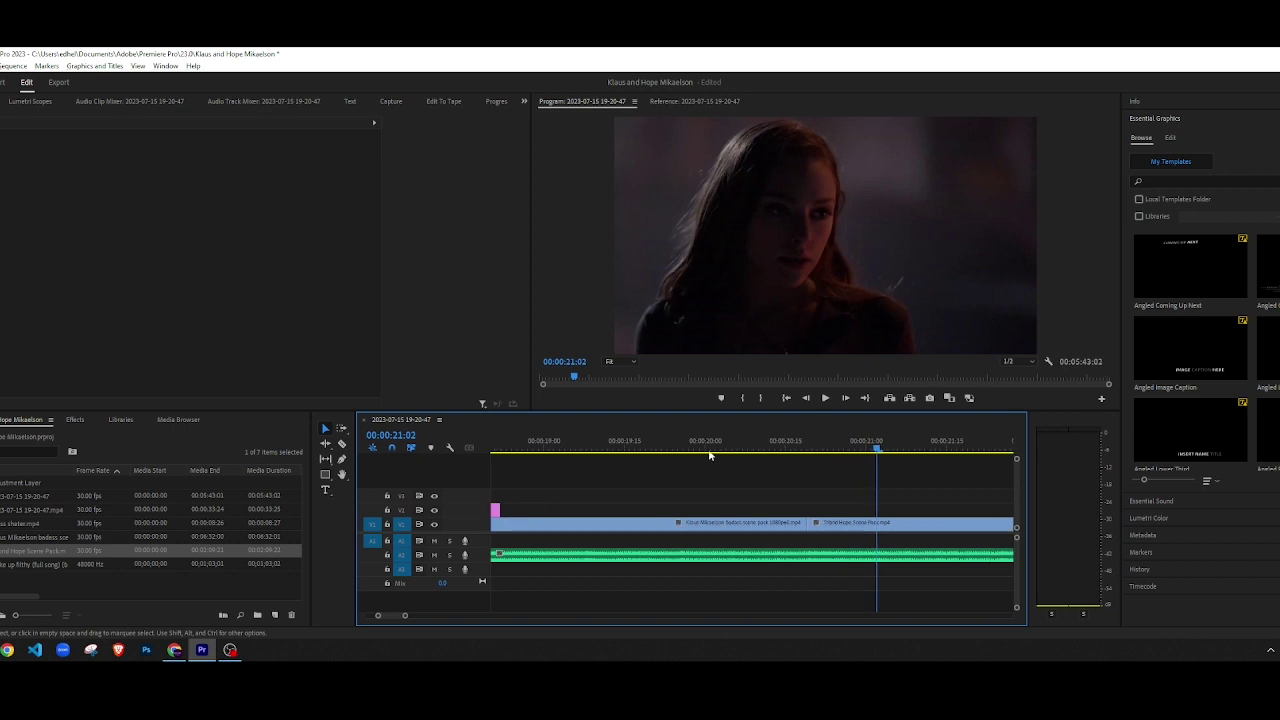
click(689, 450)
key(space)
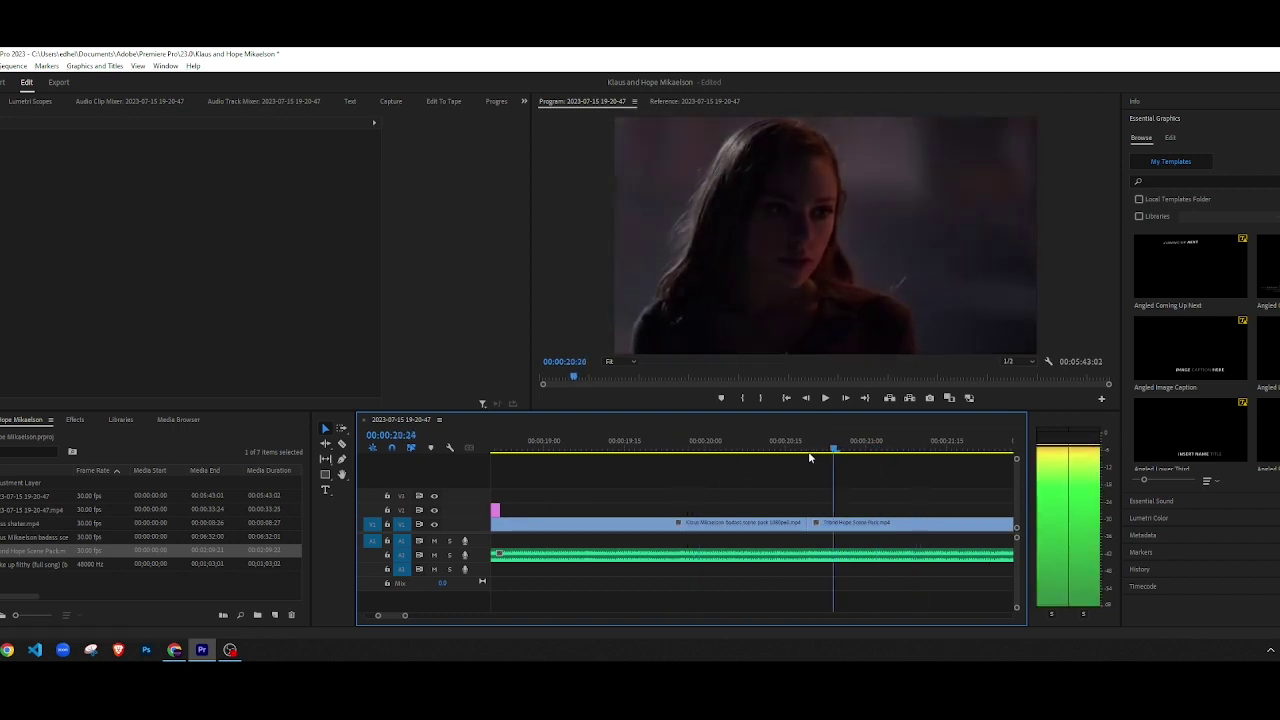
click(772, 451)
drag(774, 457, 745, 458)
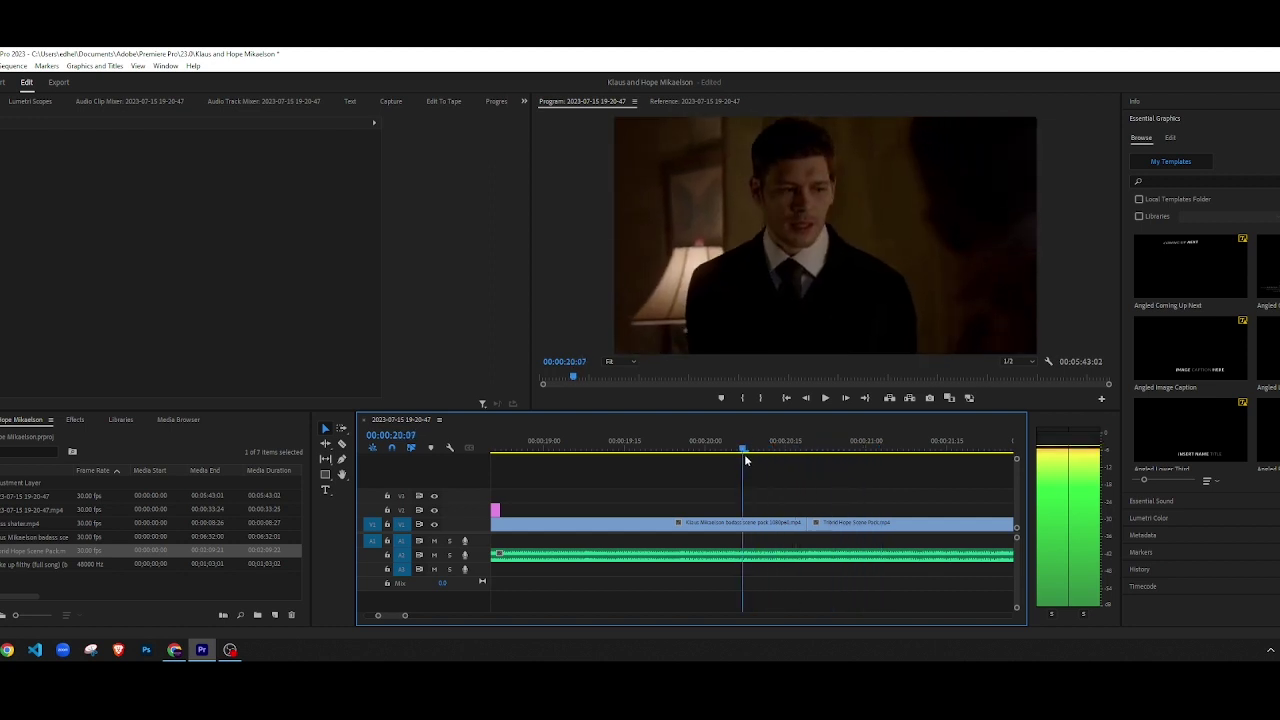
key(space)
key(space)
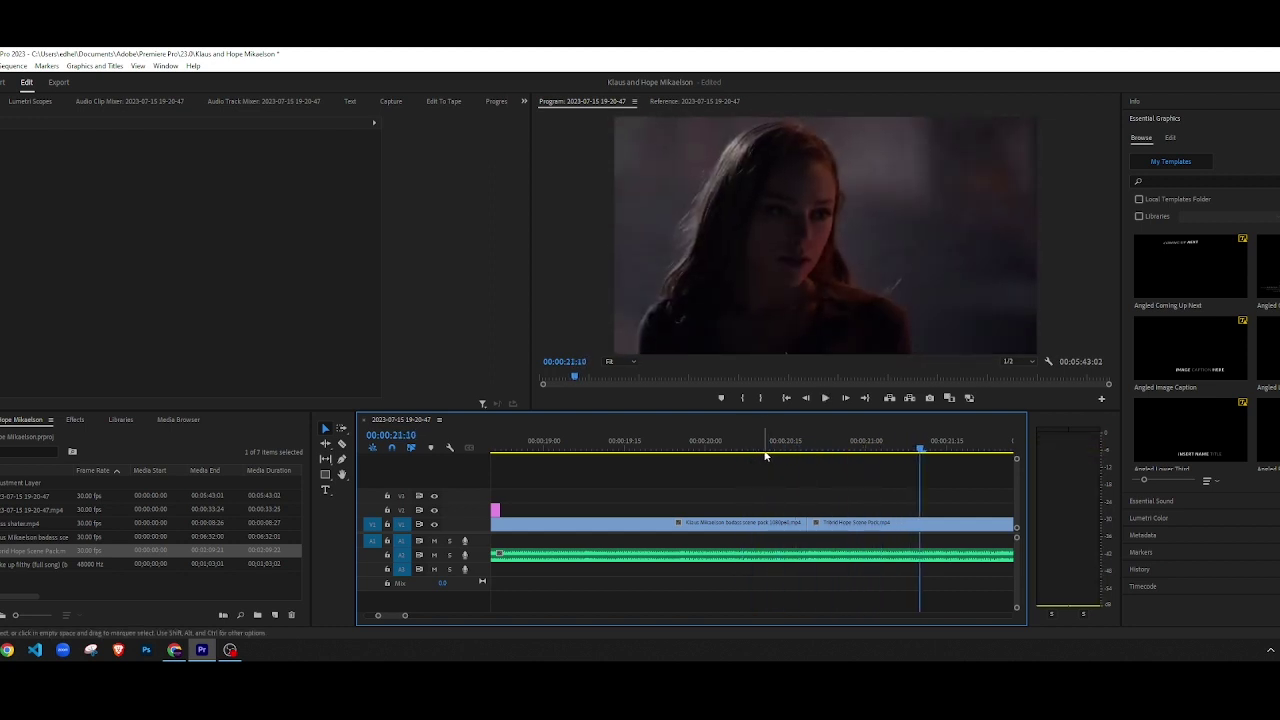
scroll(678, 532, down, 3)
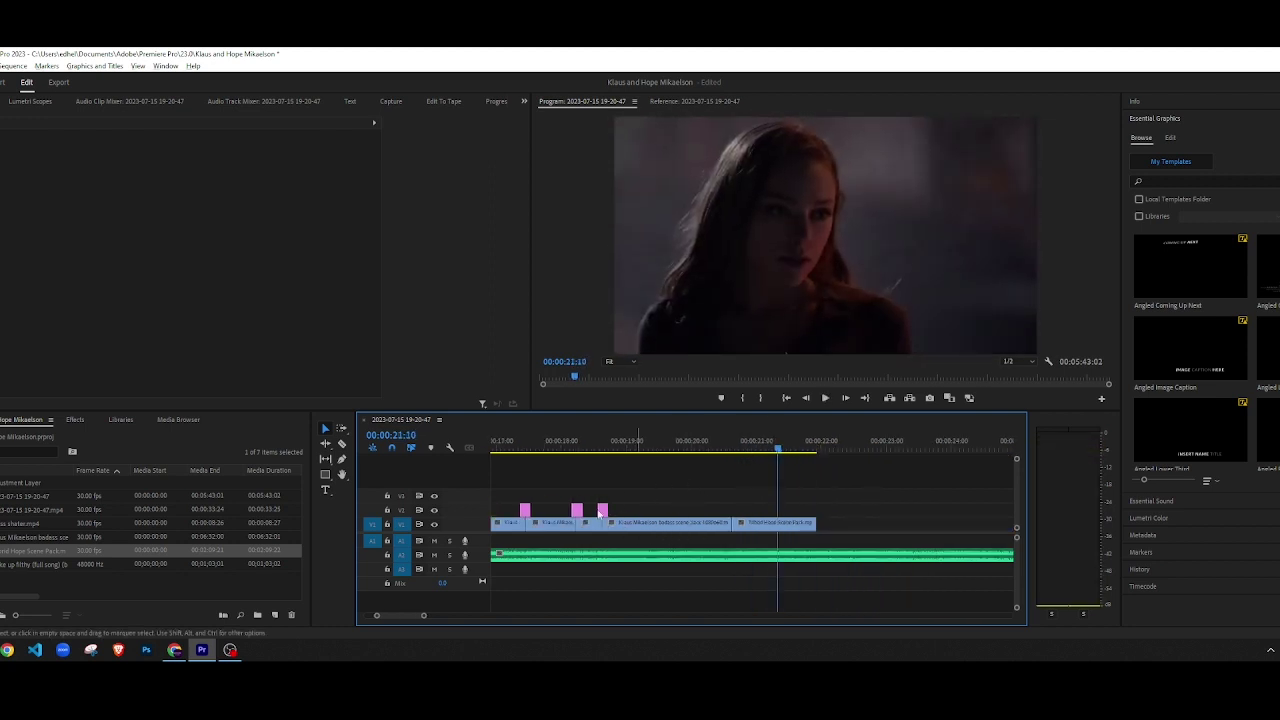
drag(603, 511, 706, 513)
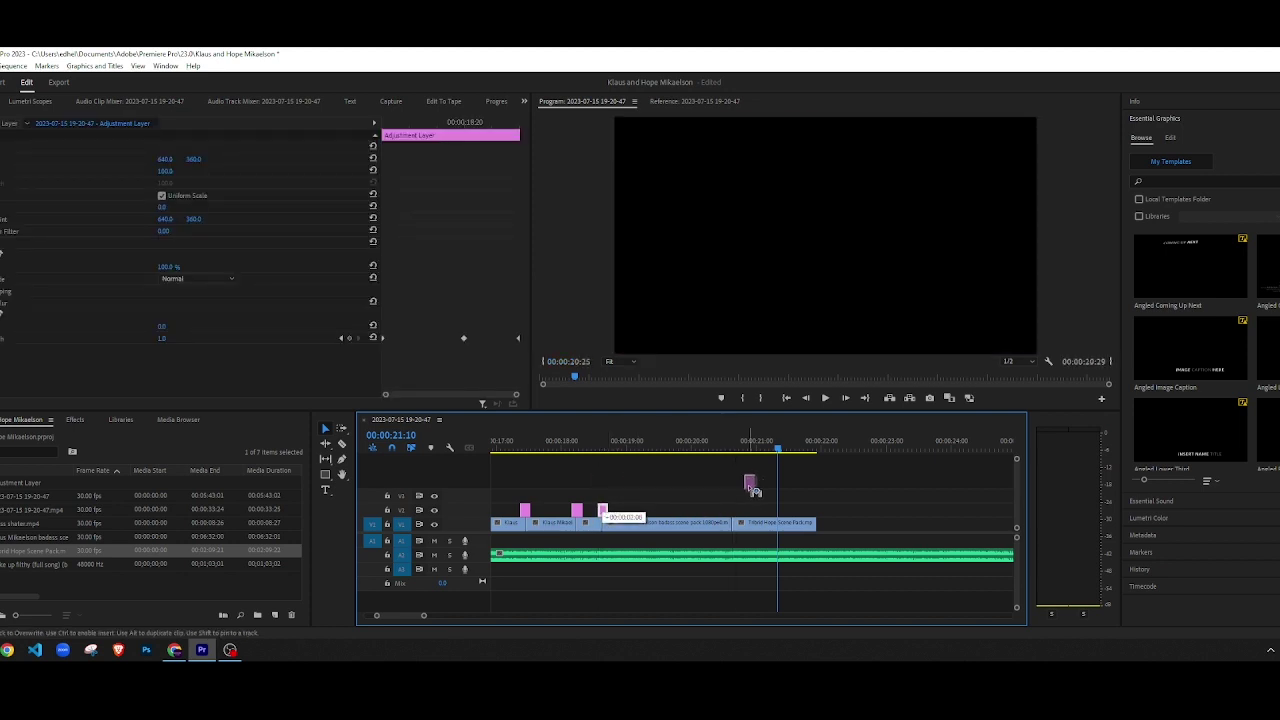
drag(749, 487, 771, 486)
scroll(733, 503, up, 2)
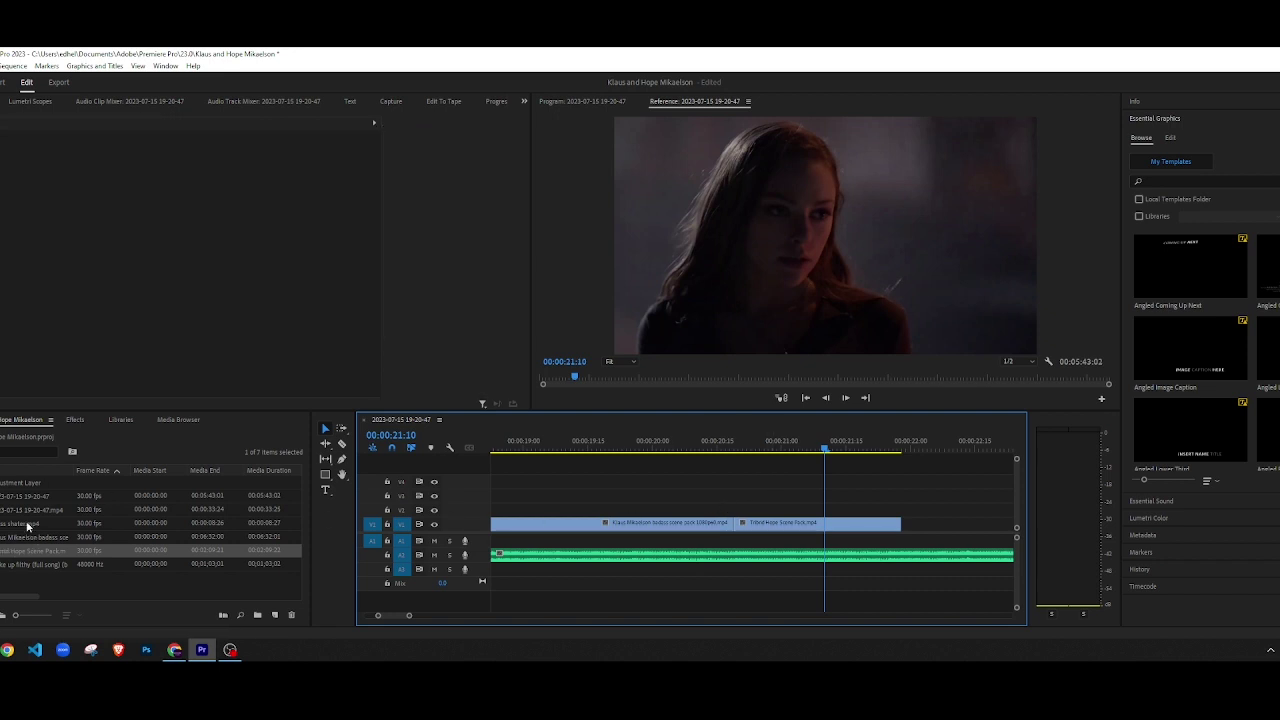
Step: Place Glass shater.mp4 on V3 over the Klaus-to-Hope cut and scale it up to fill the whole frame
drag(27, 525, 714, 497)
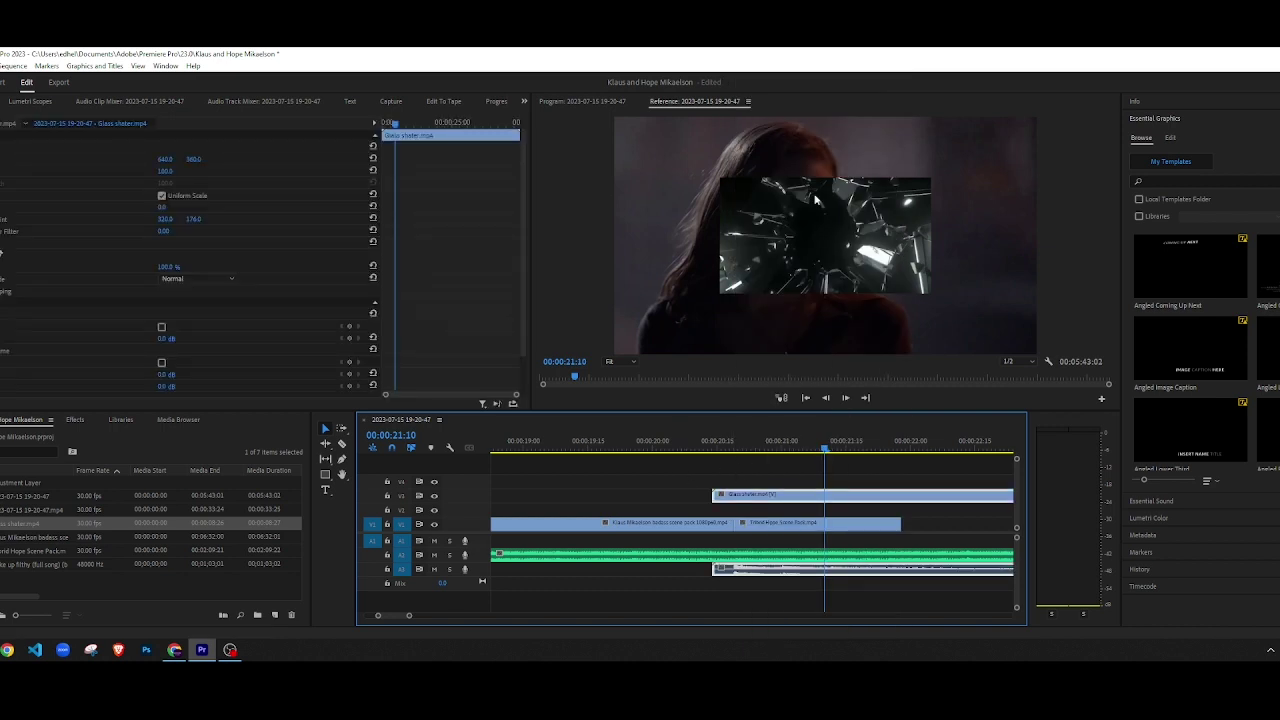
click(815, 200)
mouse_move(738, 438)
mouse_down()
mouse_move(709, 443)
mouse_move(760, 445)
mouse_up()
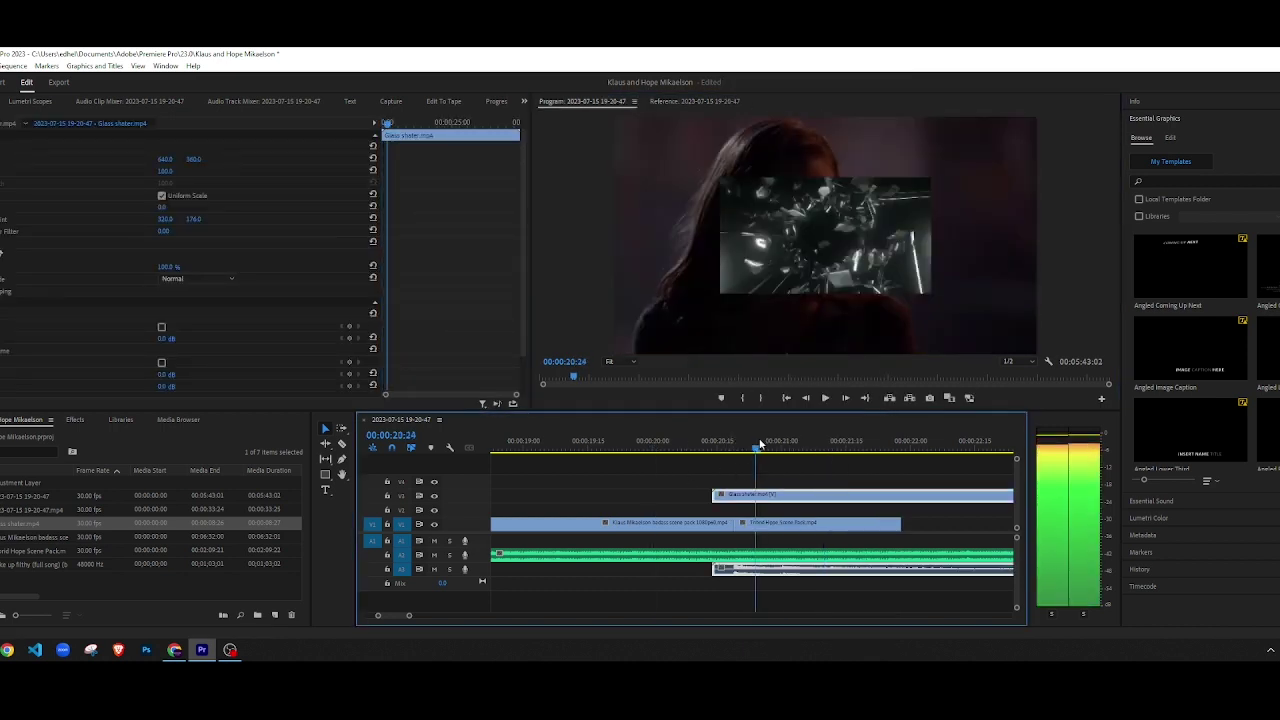
click(781, 258)
drag(680, 321, 627, 357)
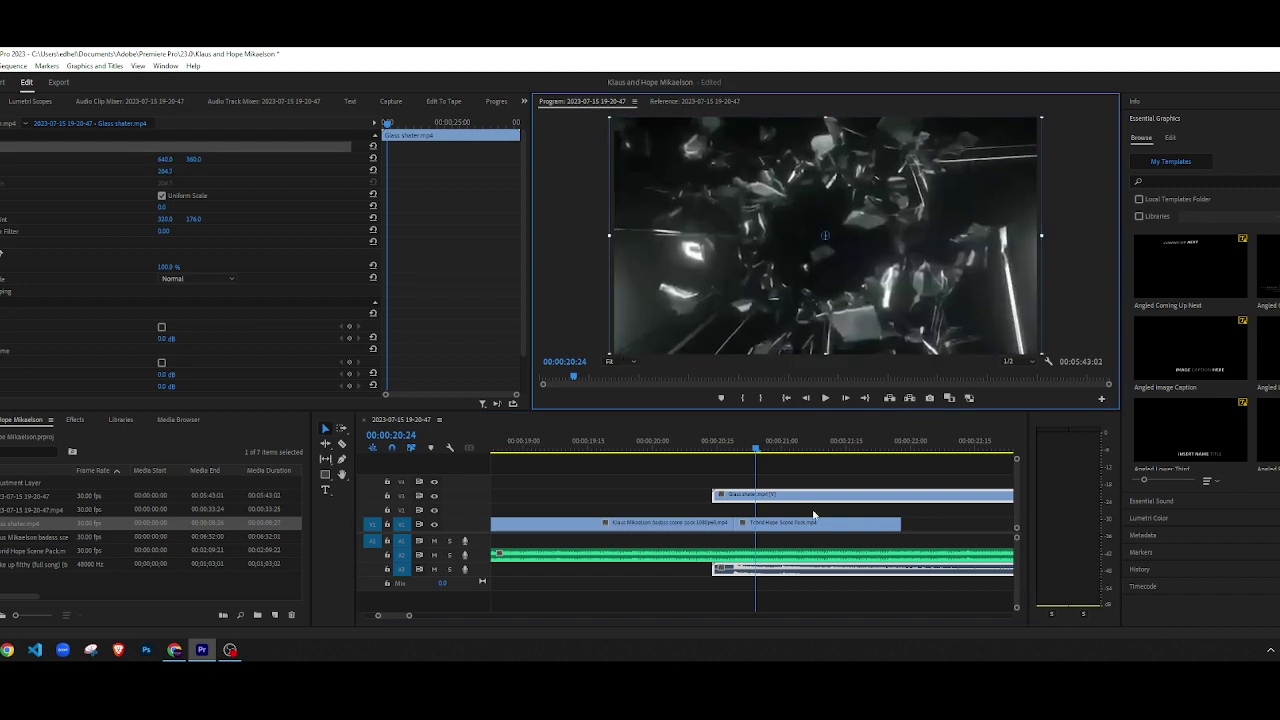
Step: Play back the glass overlay and trim the blank start of Glass shater.mp4 up to 00:00:20:17
click(627, 471)
key(space)
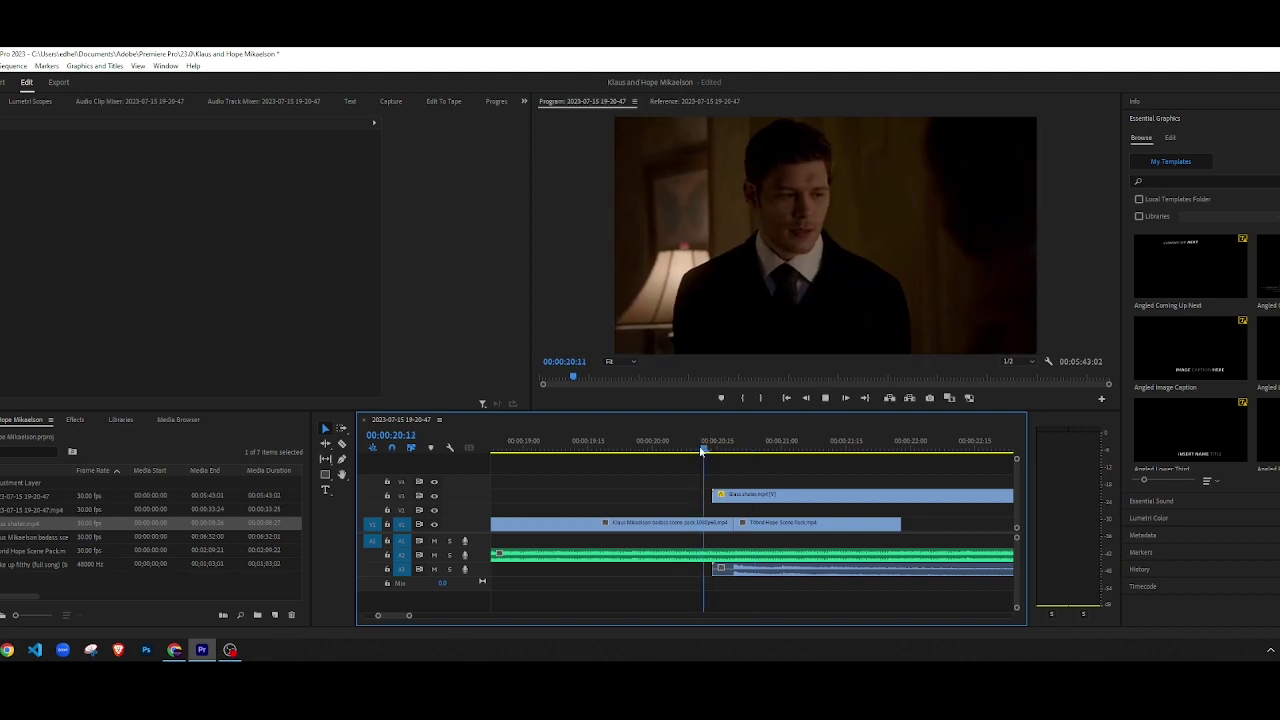
key(space)
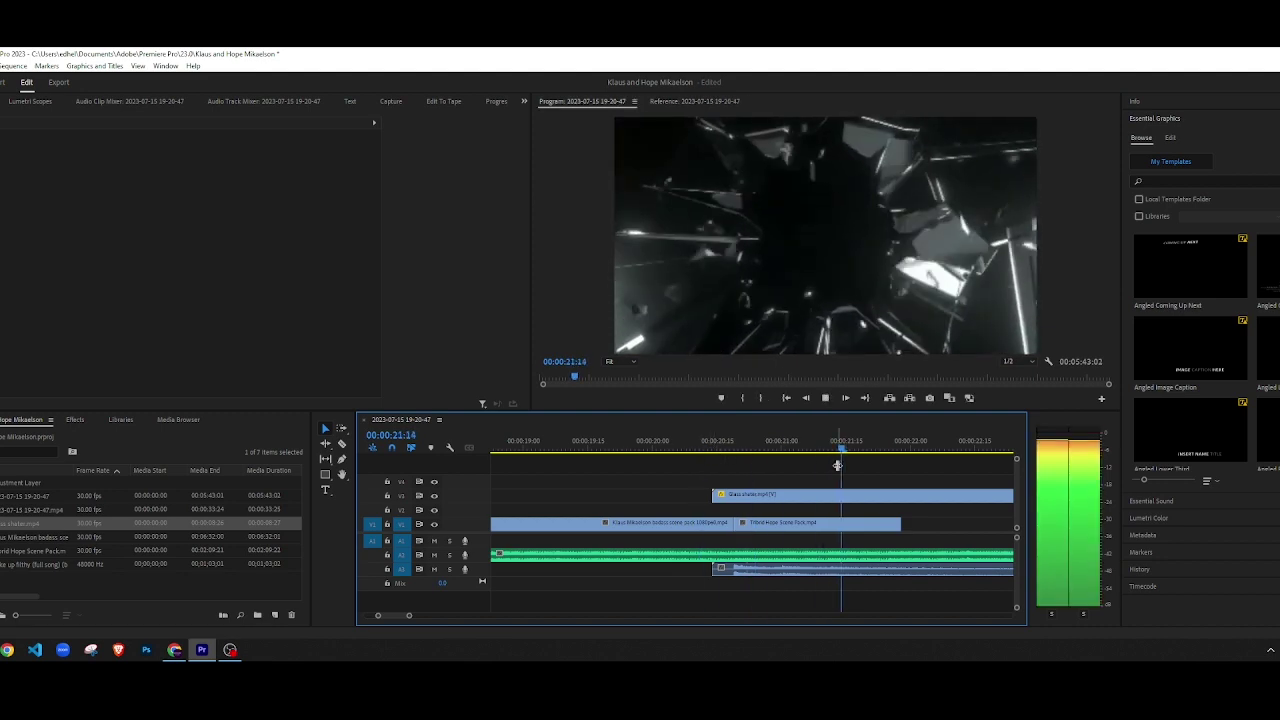
click(699, 446)
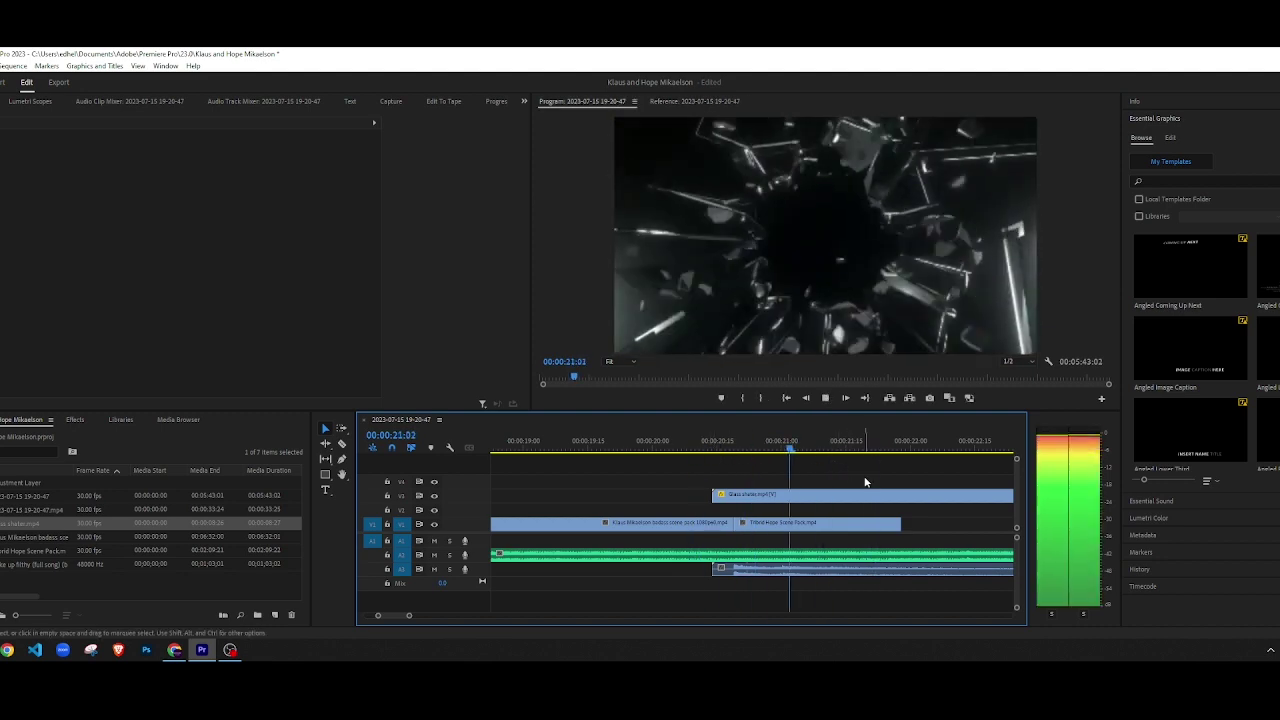
click(720, 449)
key(c)
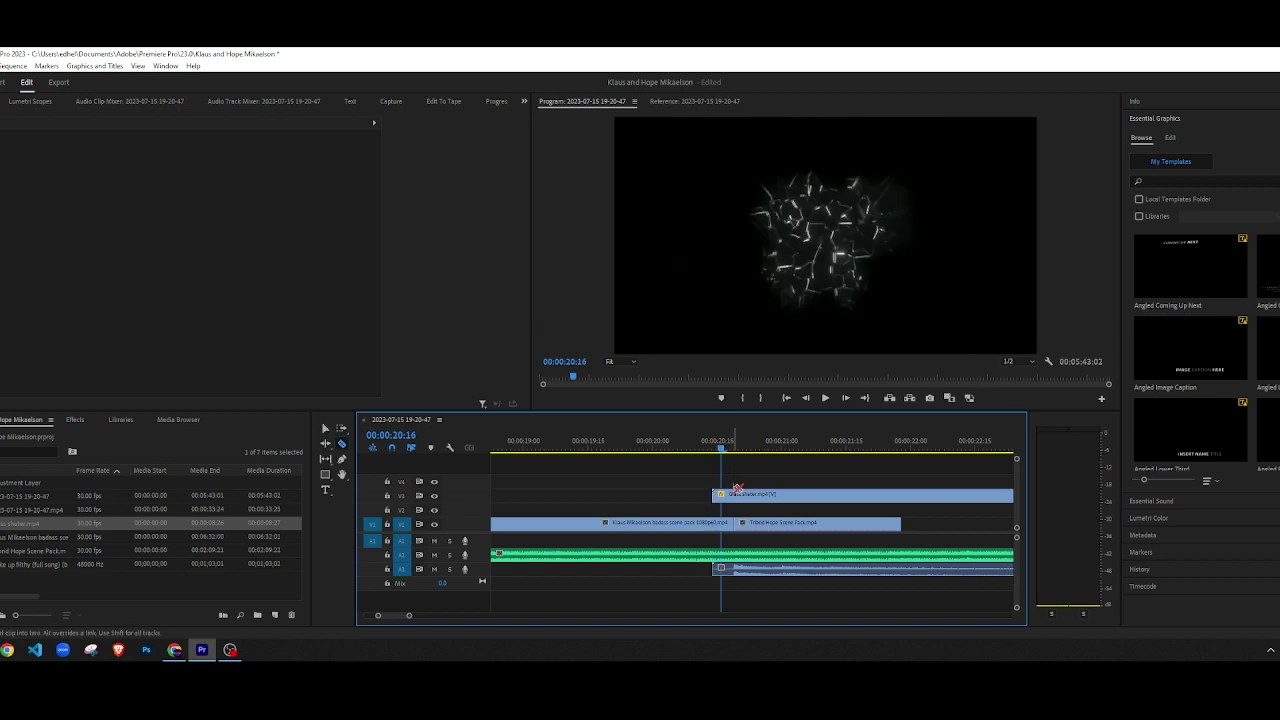
key(Right)
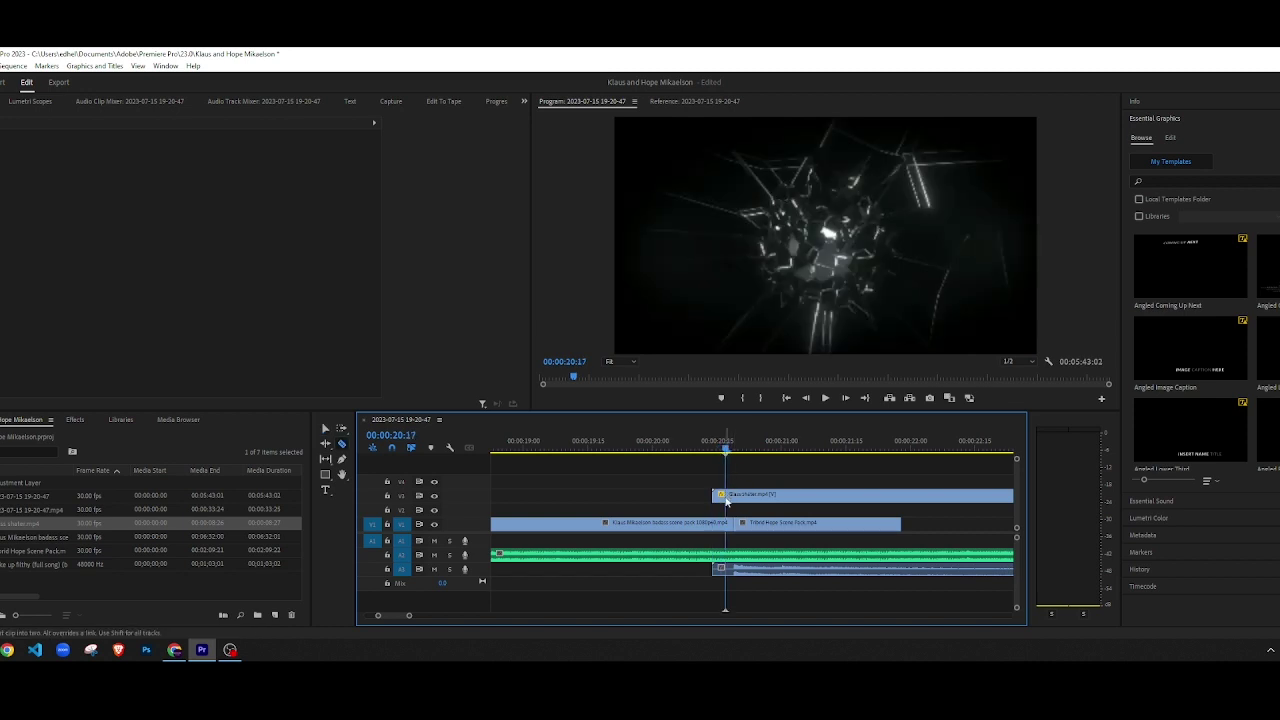
key(v)
click(718, 496)
drag(727, 494, 740, 494)
Step: Split the Glass shater.mp4 clip at 00:00:21:21, near the end of the Hope clip, and delete the remainder
key(space)
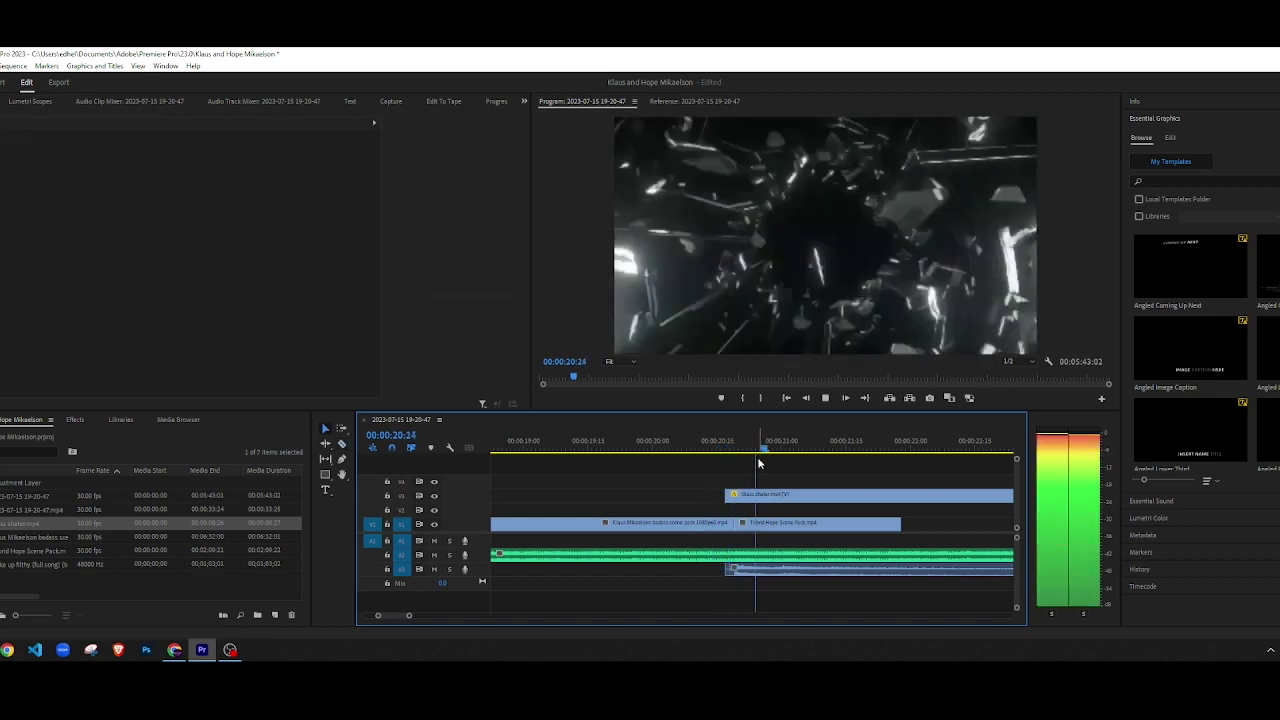
click(872, 496)
key(v)
click(880, 496)
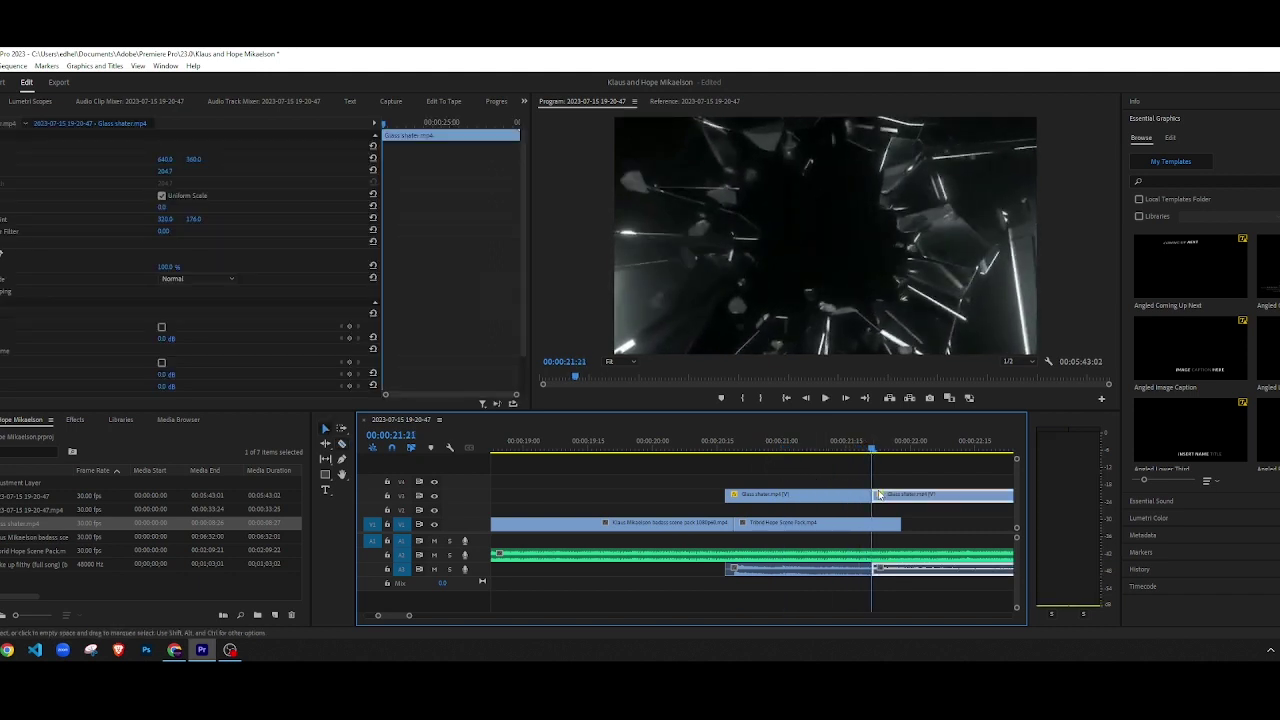
key(Delete)
Step: Apply the Ultra Key effect to the Glass shater.mp4 clip and sample the black centre of the glass as its key colour
click(765, 447)
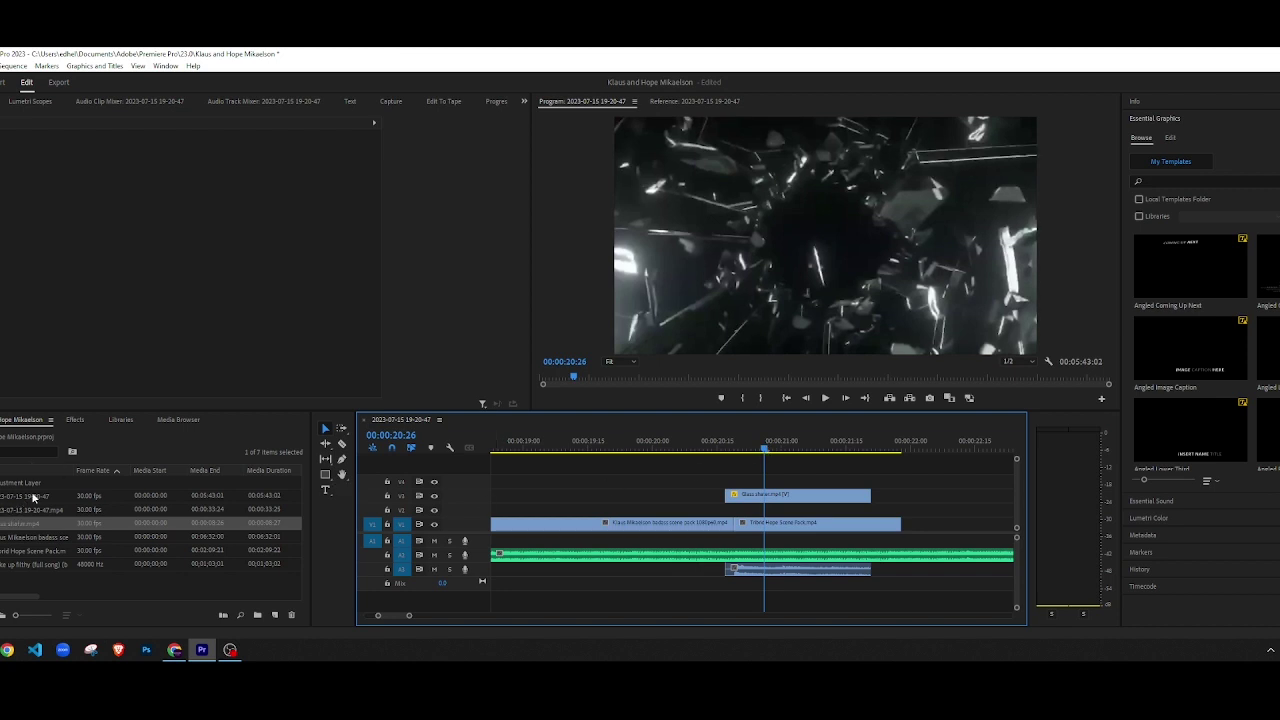
click(75, 419)
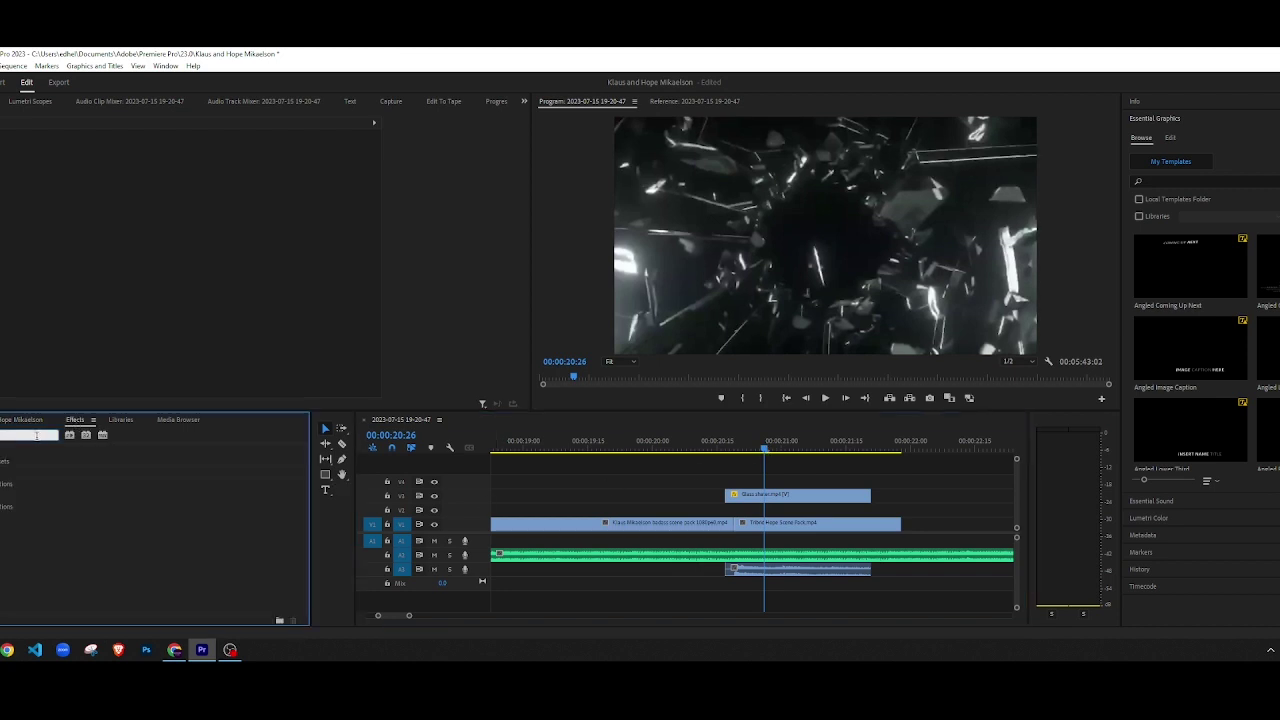
text(ultra)
drag(13, 516, 719, 520)
drag(580, 480, 790, 494)
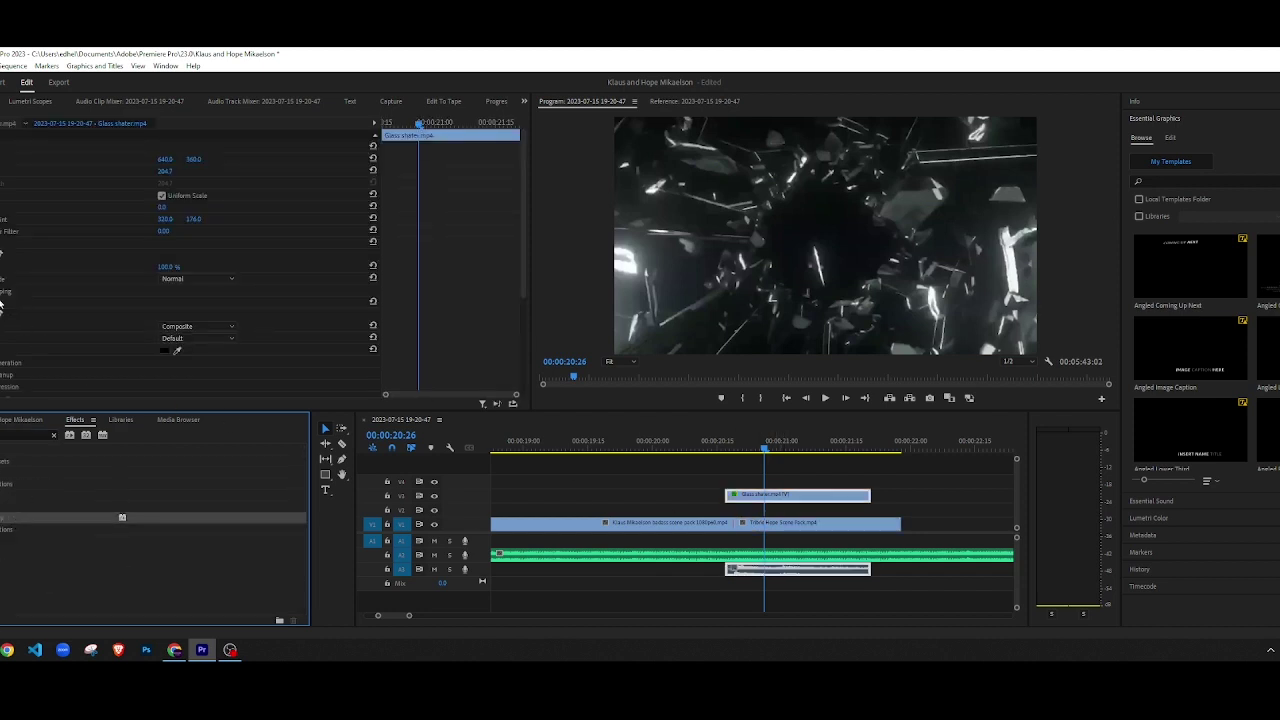
scroll(15, 328, down, 3)
click(177, 294)
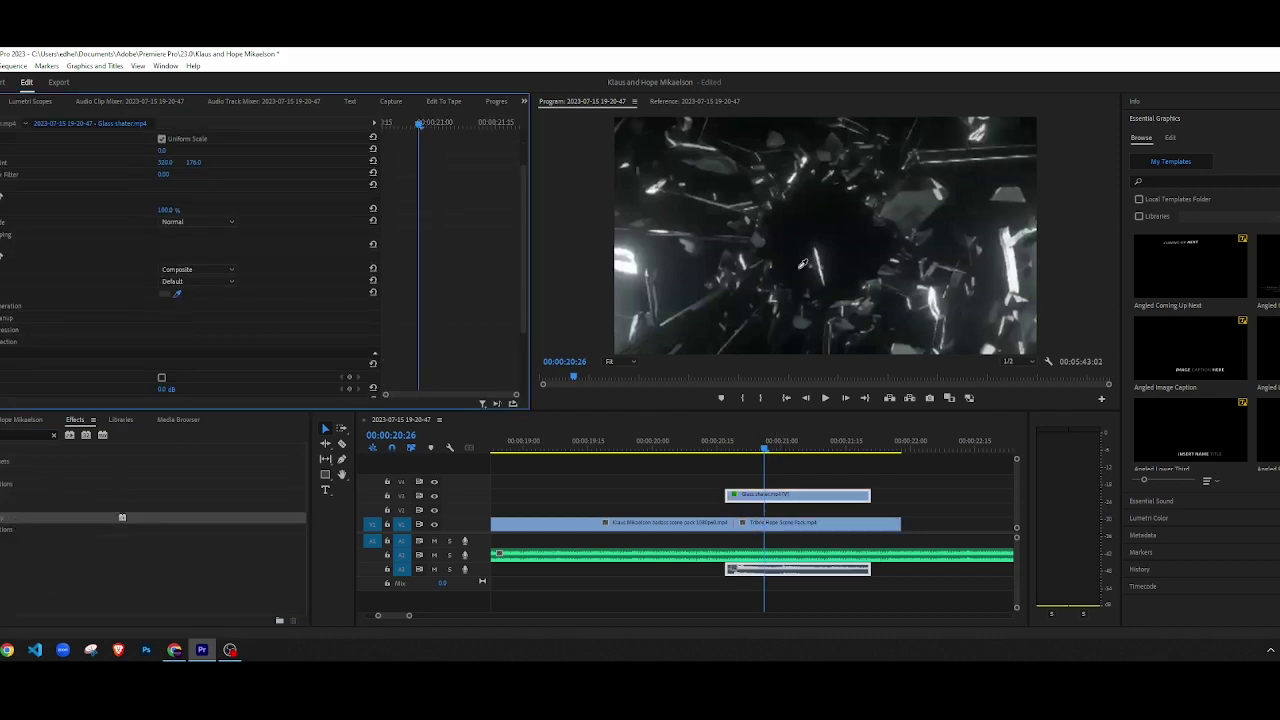
click(830, 227)
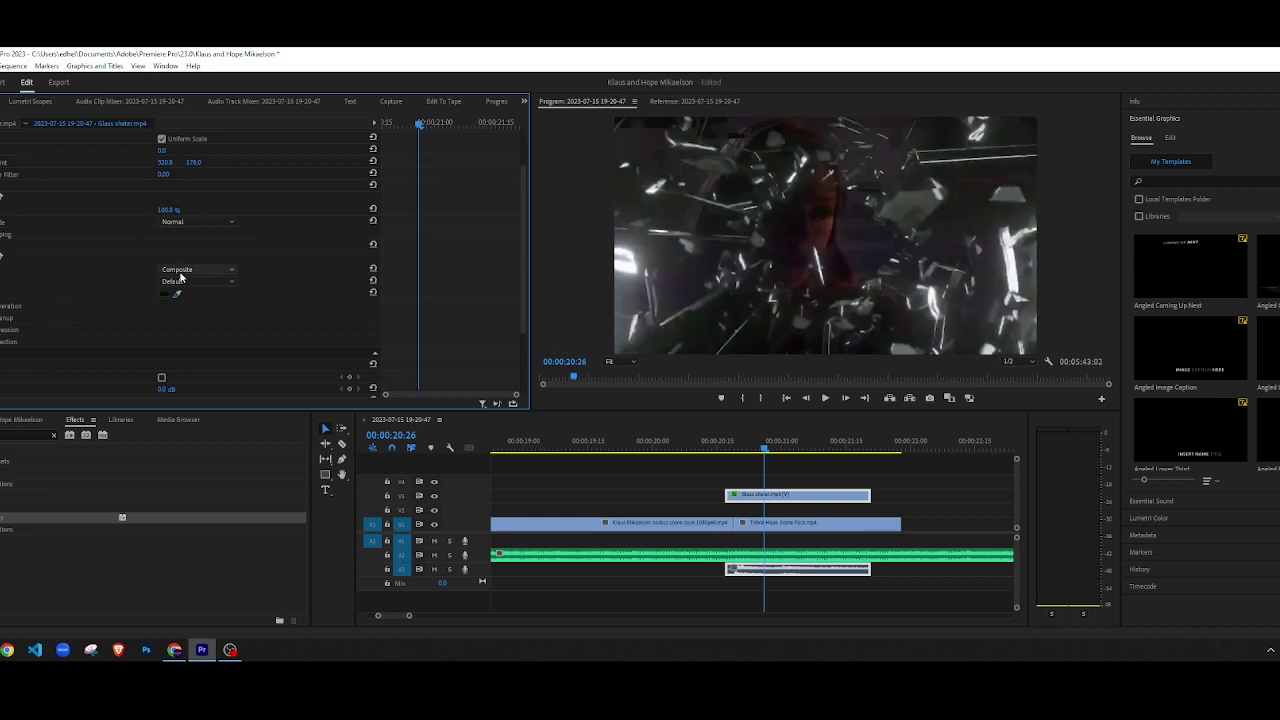
Step: Review the glass clip's Ultra Key settings and play back the keyed overlay across the cut to Hope
scroll(163, 343, up, 2)
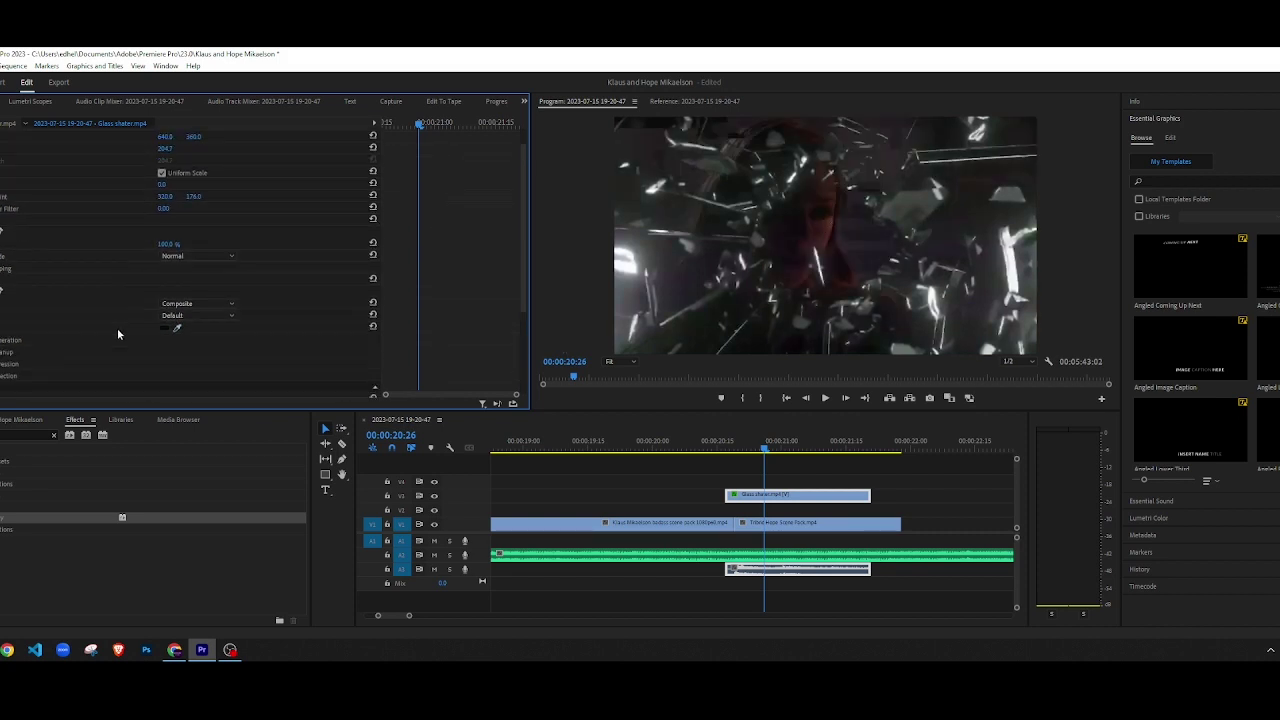
scroll(105, 335, up, 2)
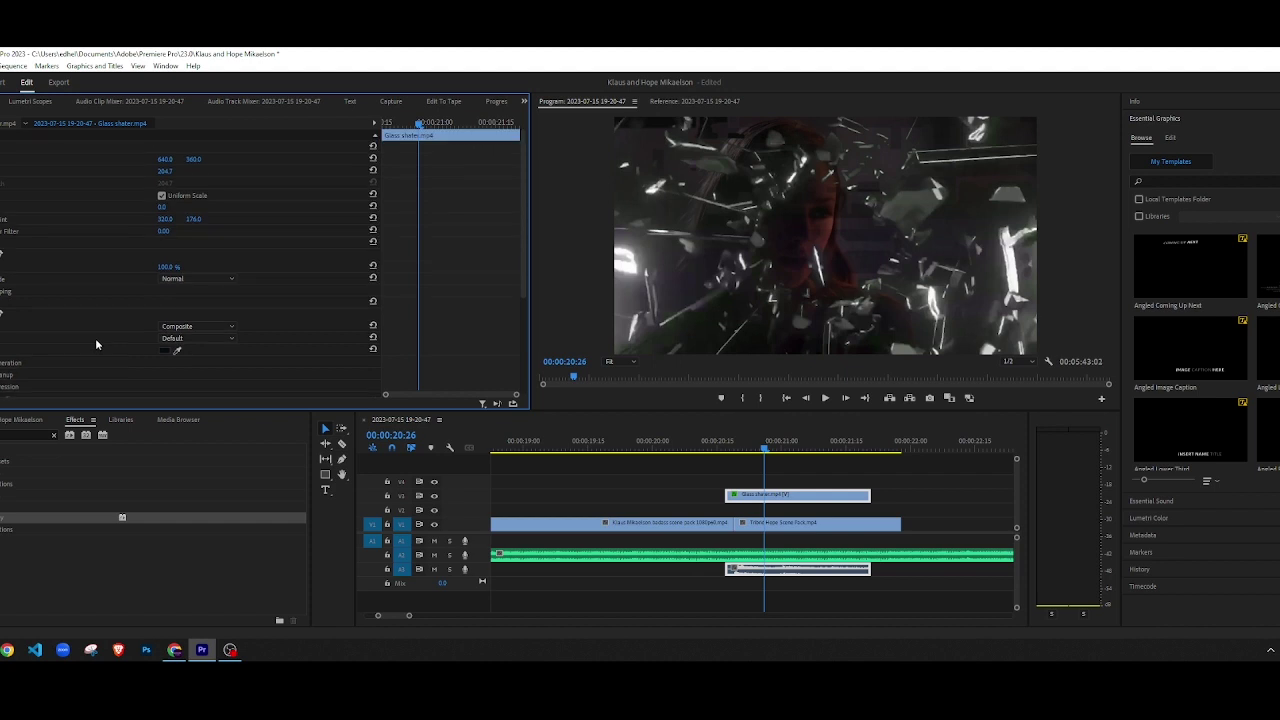
scroll(83, 355, down, 2)
scroll(89, 355, up, 2)
scroll(134, 292, down, 8)
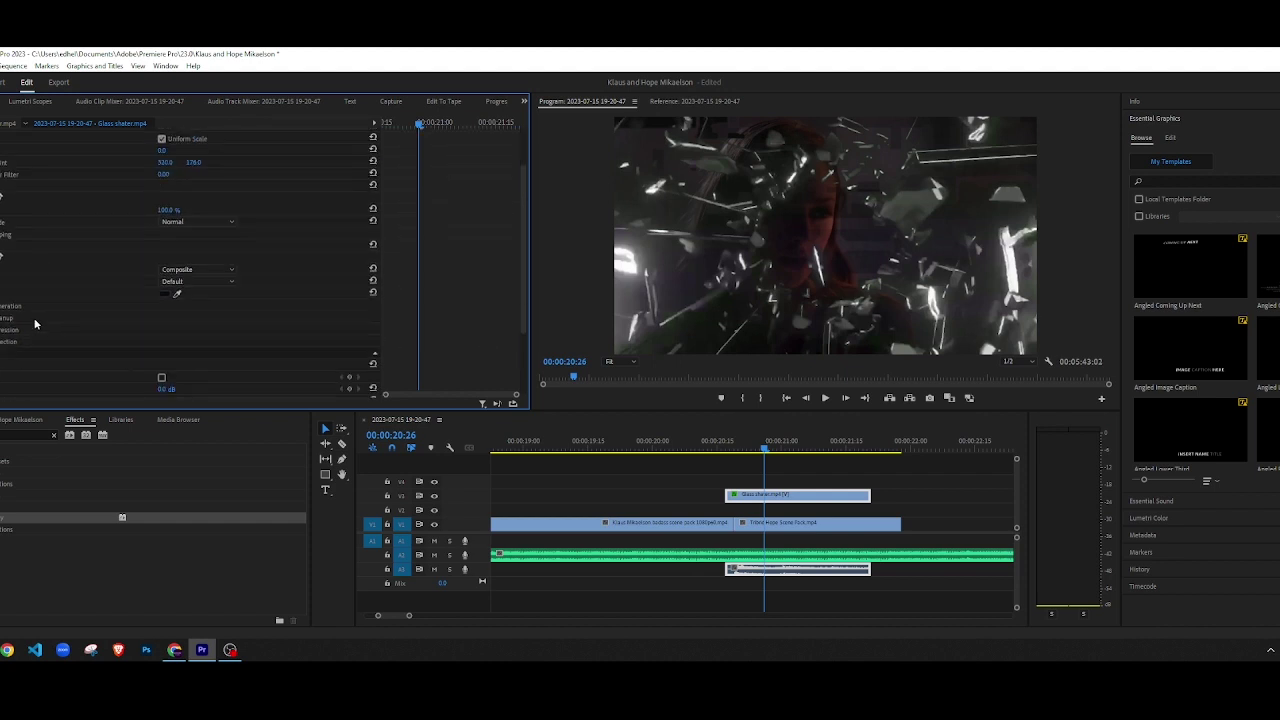
scroll(160, 350, up, 7)
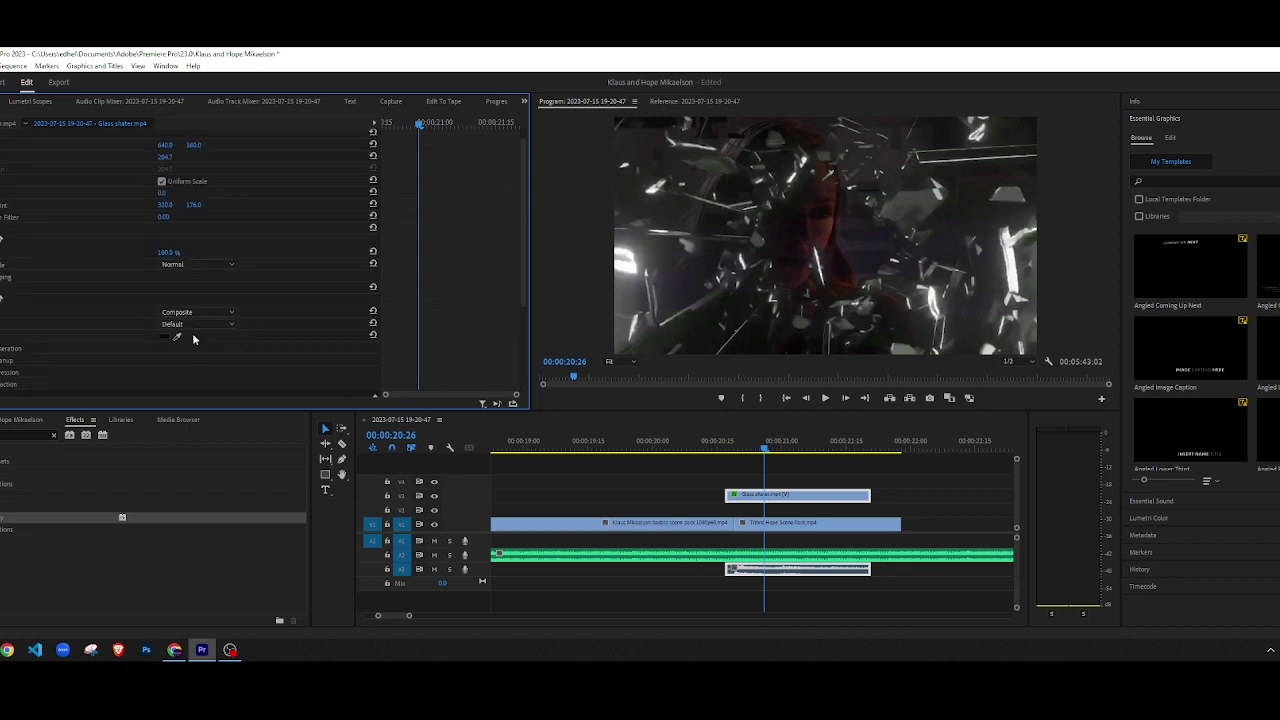
key(space)
click(714, 450)
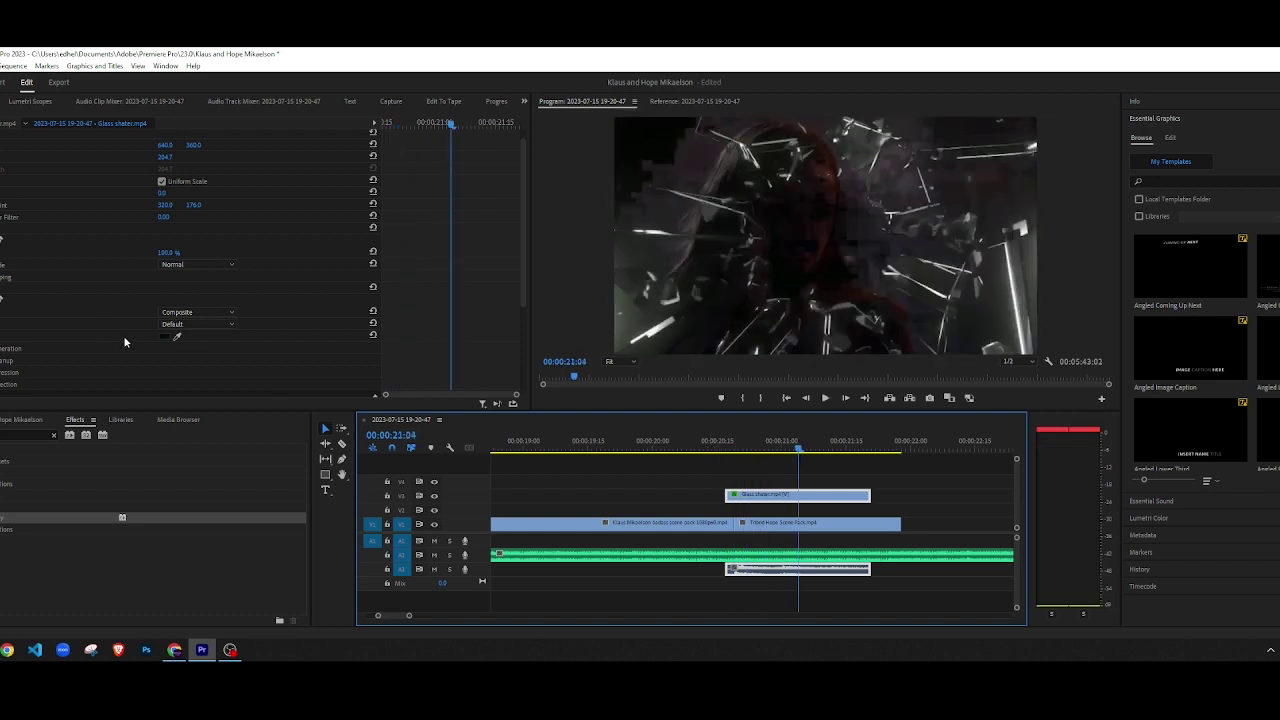
scroll(170, 340, down, 1)
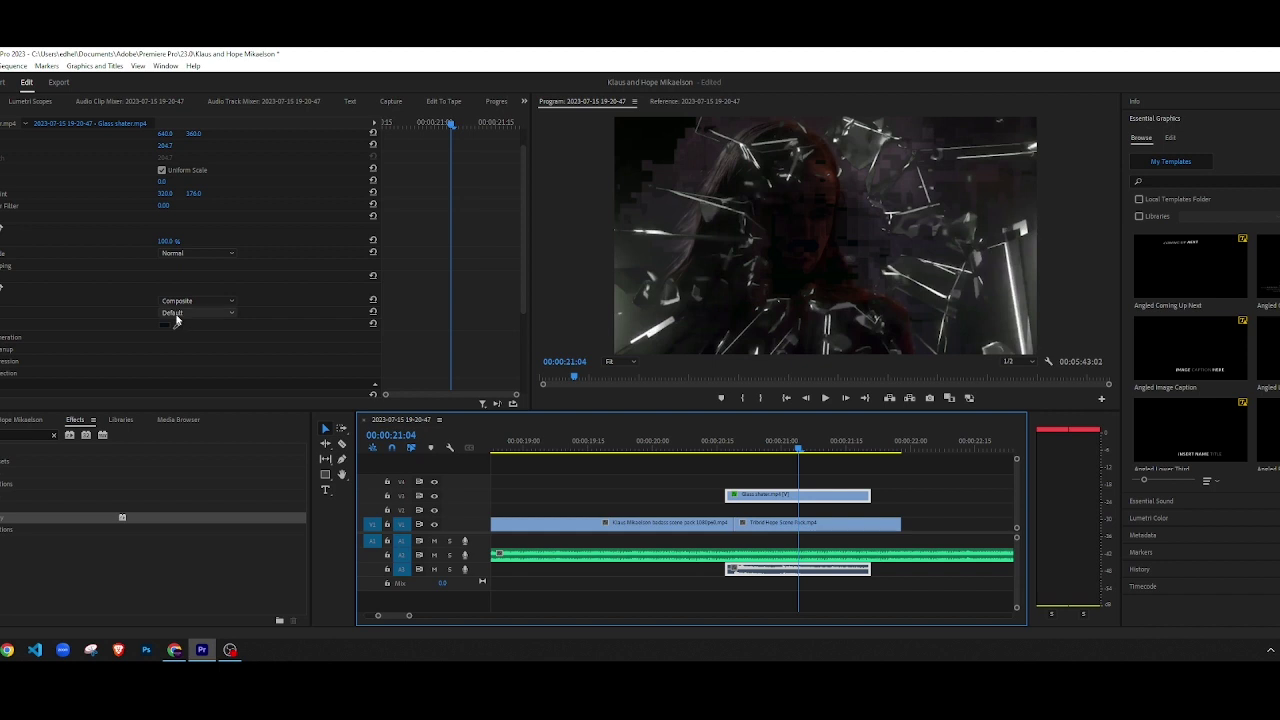
scroll(147, 326, down, 2)
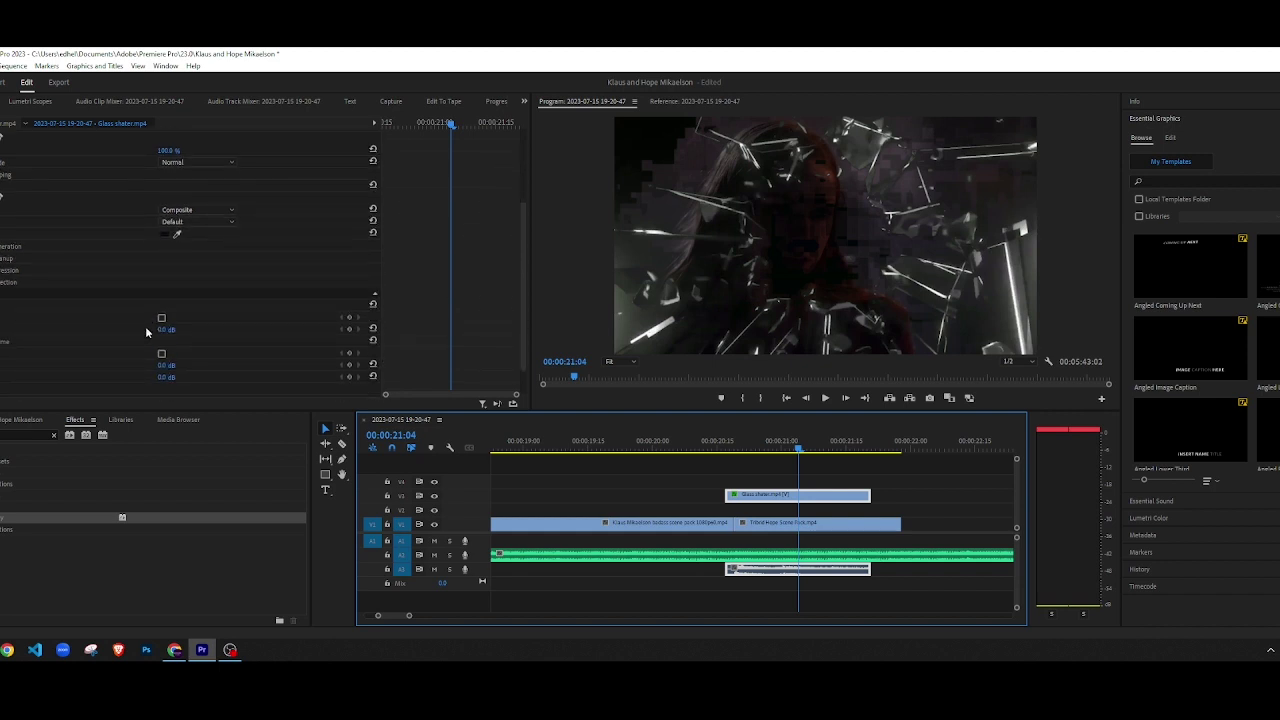
scroll(140, 320, up, 4)
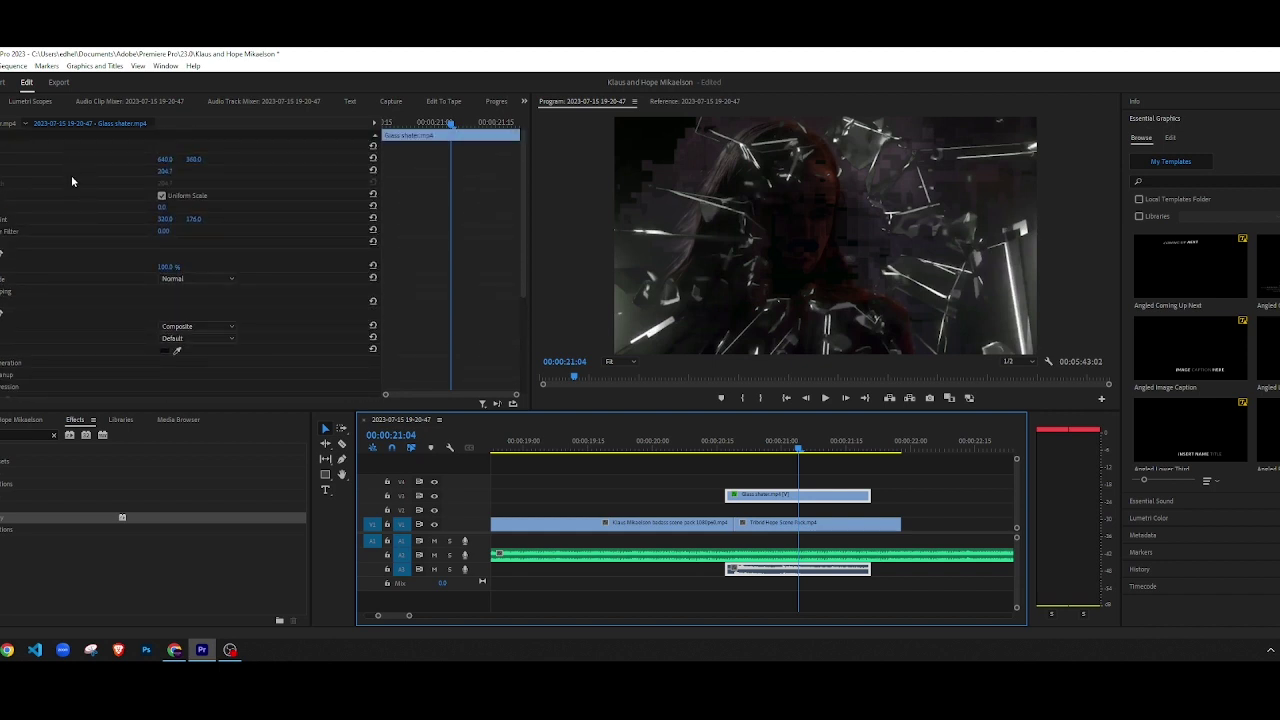
Step: Move the Glass shater.mp4 clip down to V2, directly above the Klaus and Hope clips, and play back the transition
click(755, 478)
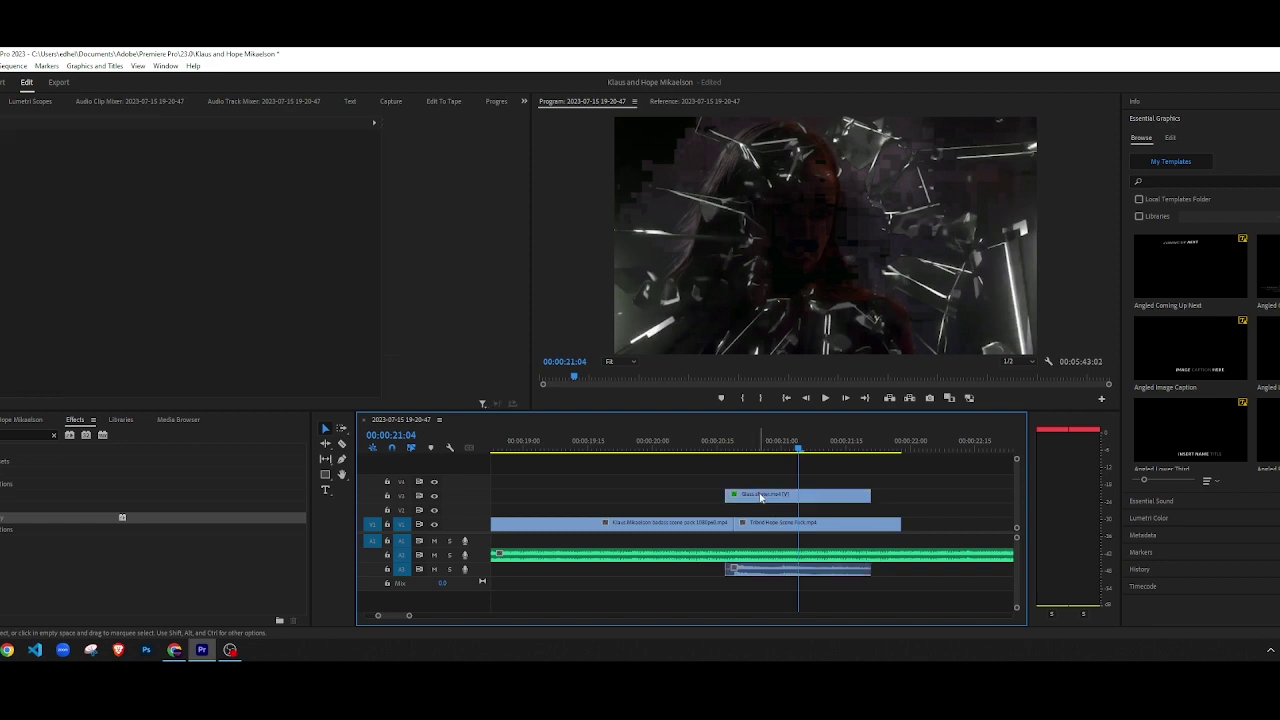
drag(760, 496, 766, 510)
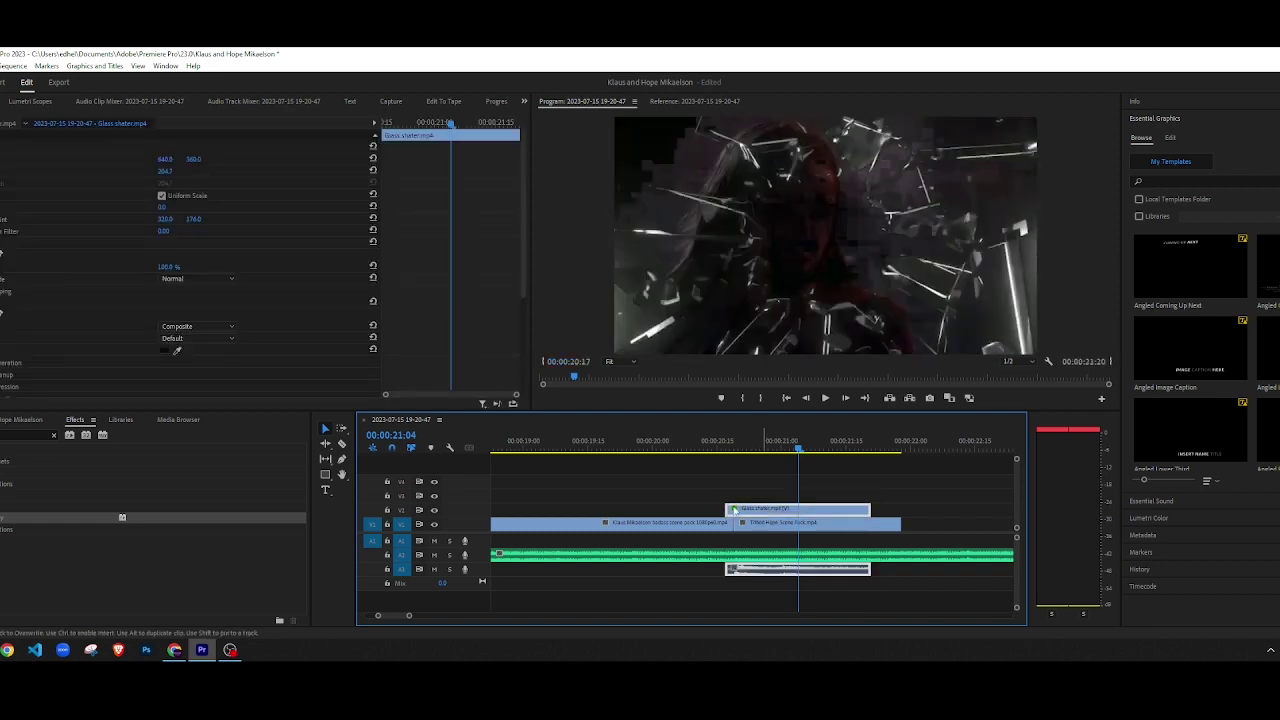
scroll(708, 522, up, 4)
click(703, 446)
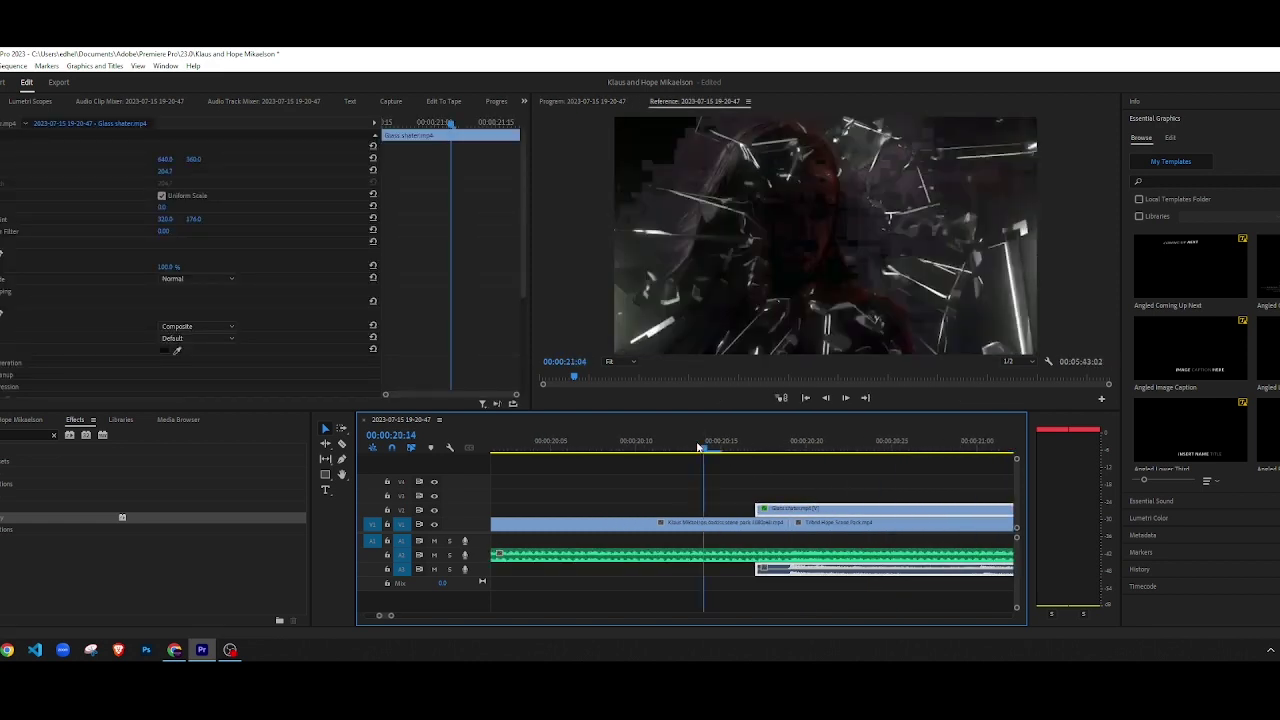
key(space)
key(space)
Step: Resample the Ultra Key colour from a dark area of the glass clip so Hope shows more clearly behind the shards
scroll(640, 499, down, 1)
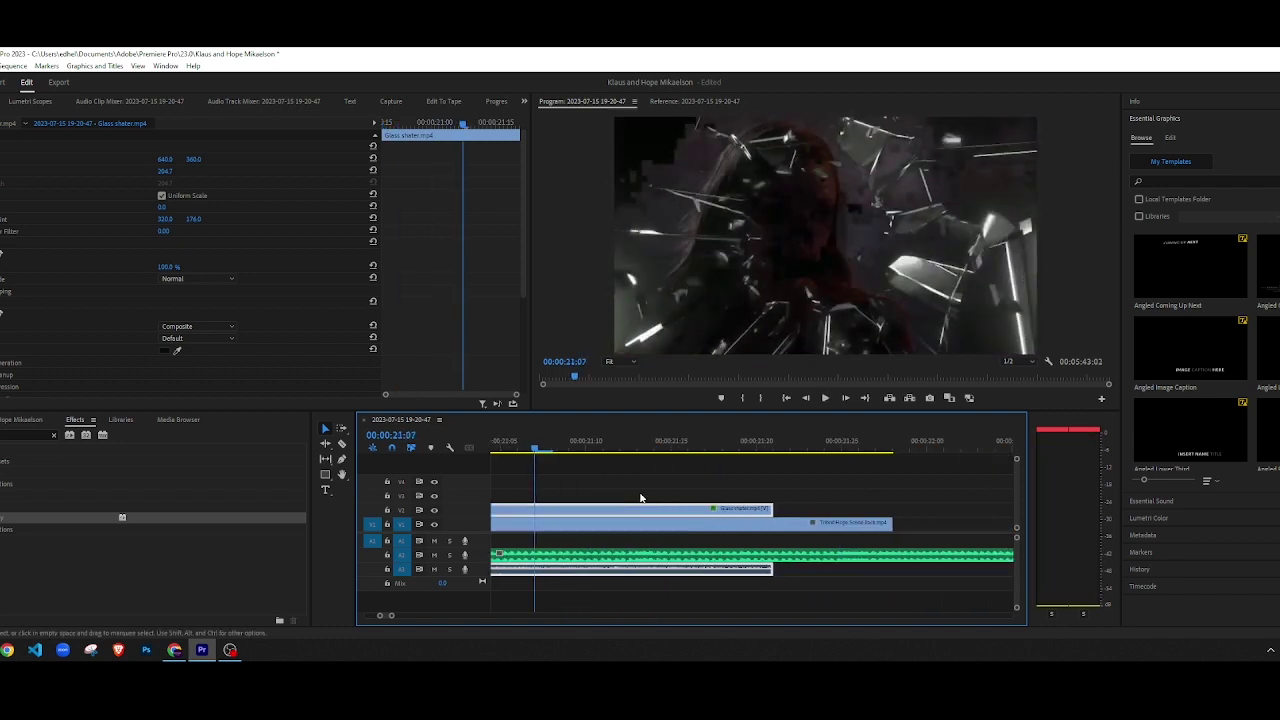
scroll(635, 510, up, 3)
scroll(635, 510, down, 3)
scroll(634, 510, up, 2)
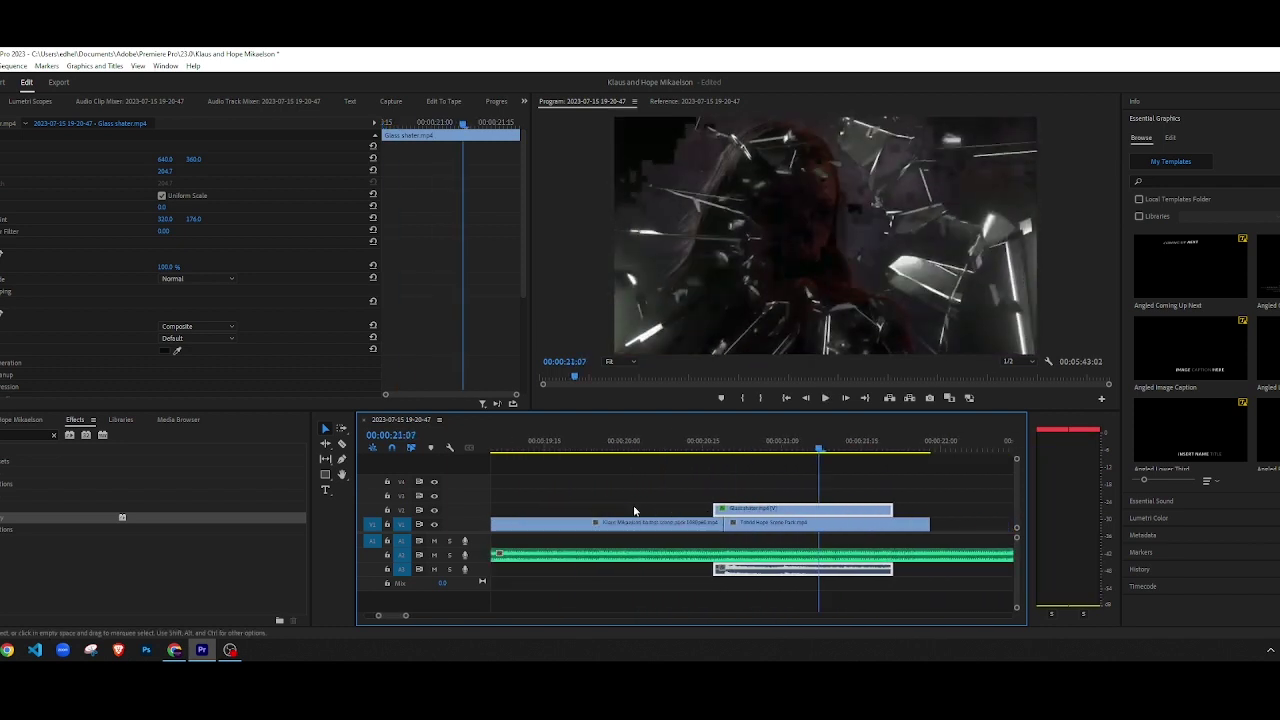
scroll(120, 300, down, 1)
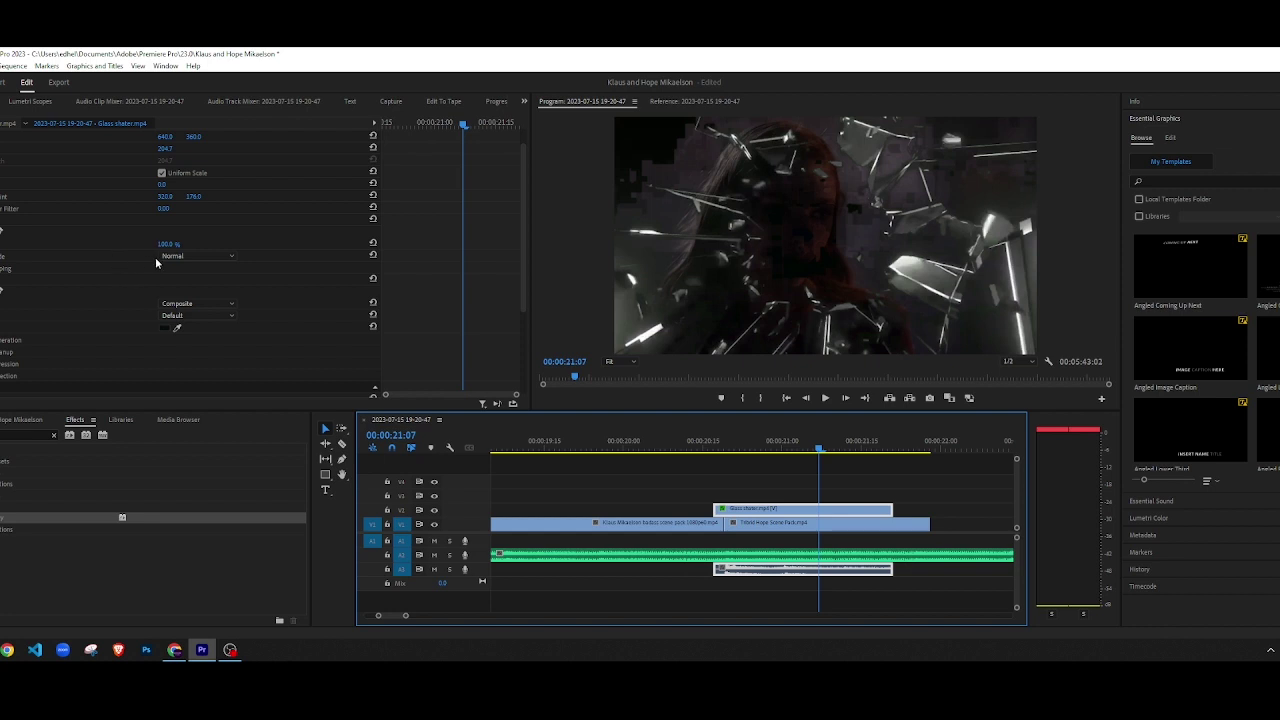
click(197, 256)
key(Escape)
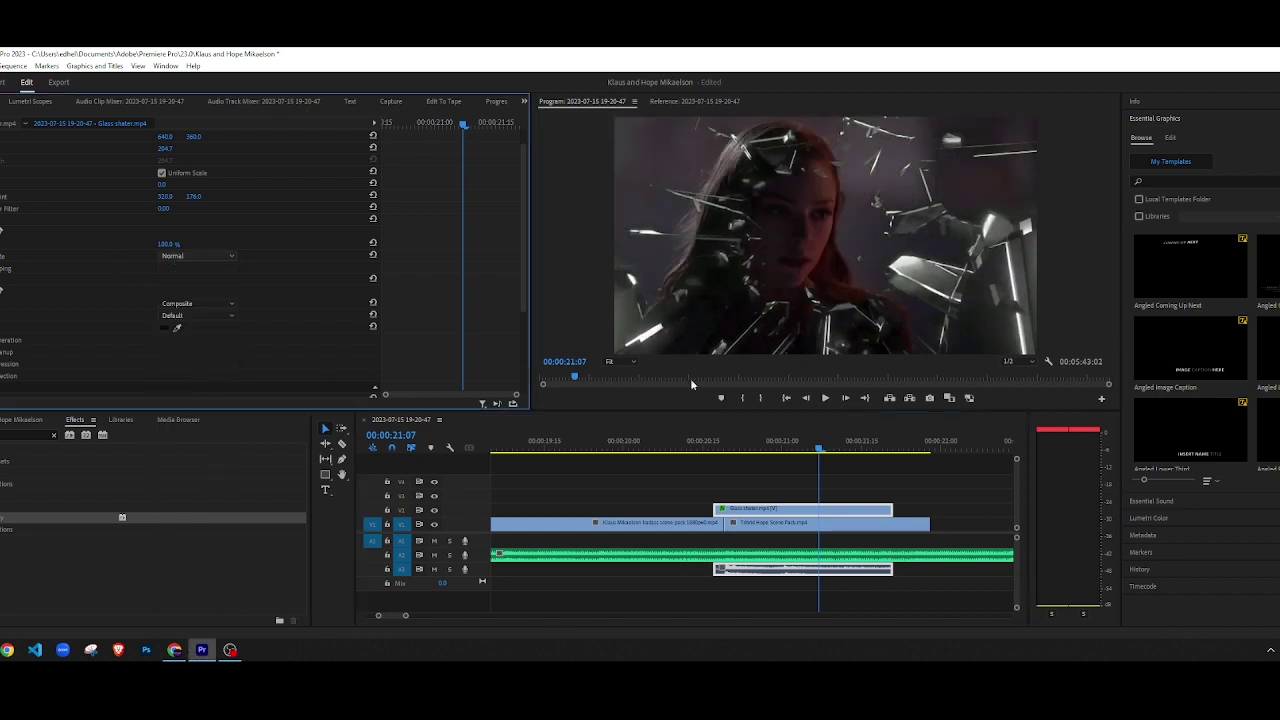
Step: Play back the keyed glass overlay across the cut from Klaus to Hope
click(664, 446)
click(711, 467)
key(space)
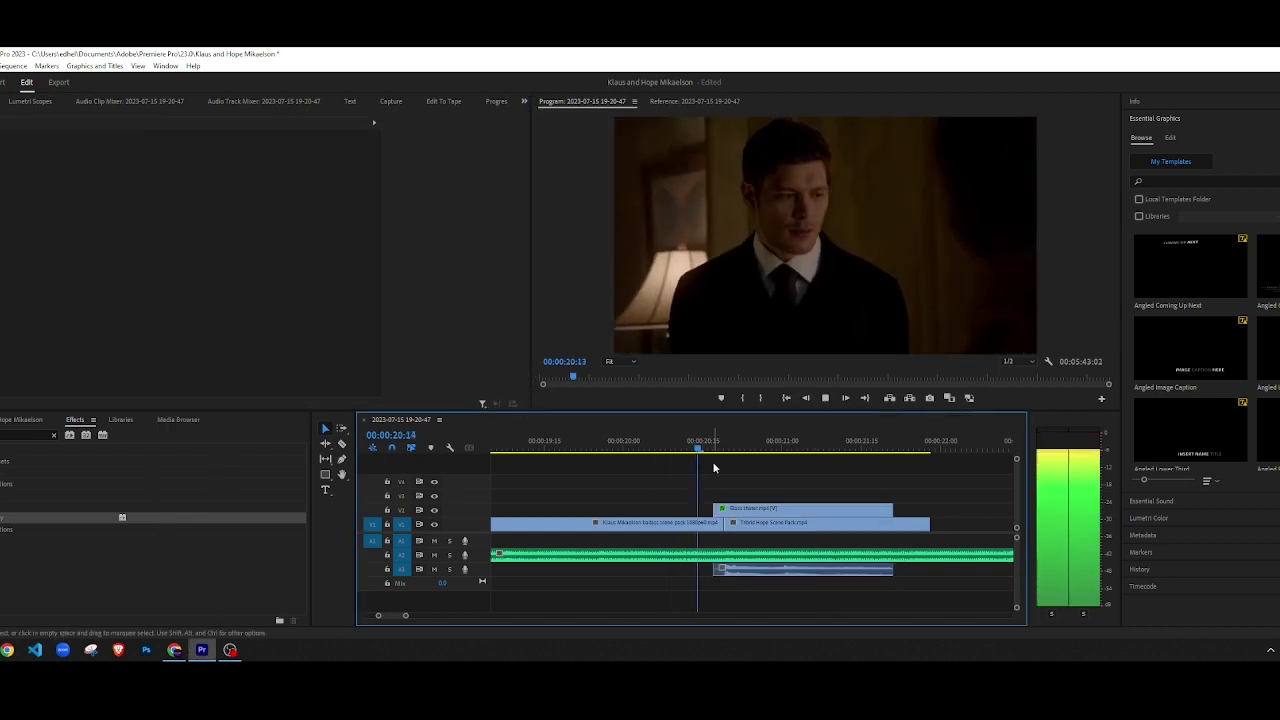
click(674, 454)
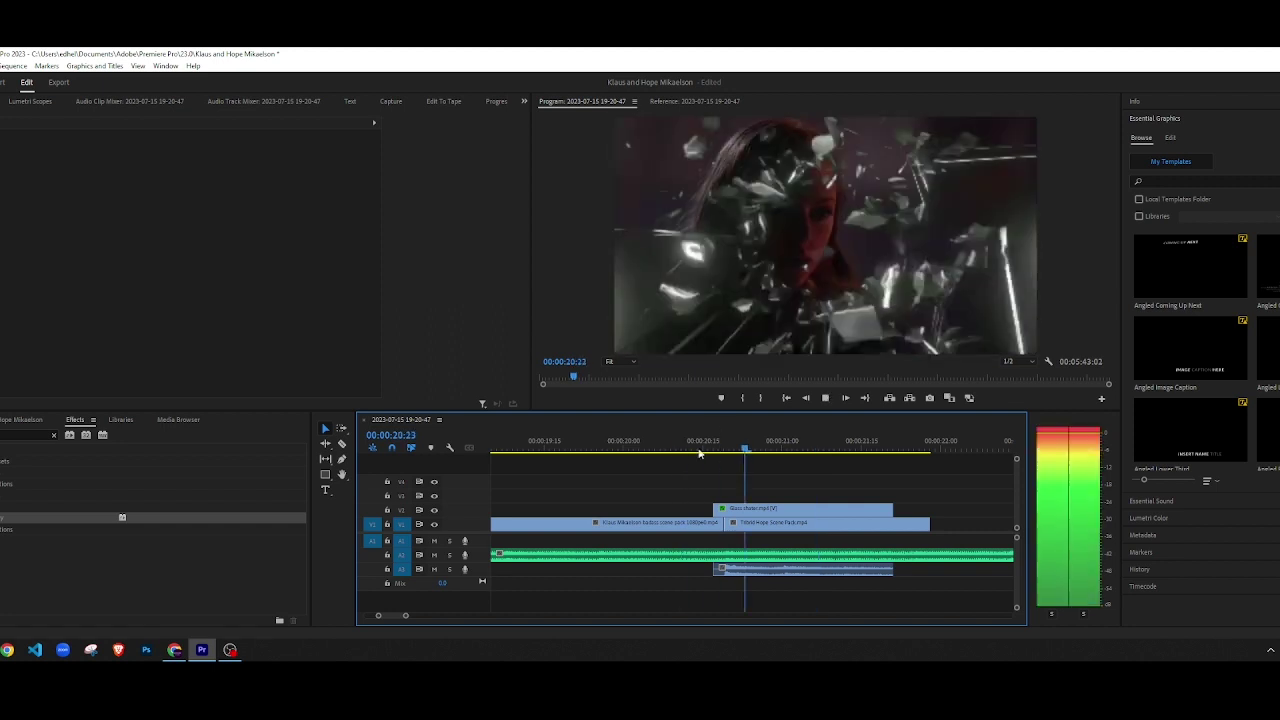
key(space)
Step: Set the Glass shater.mp4 clip's speed to 150% and play back the sped-up shatter over the cut
right_click(778, 511)
click(822, 373)
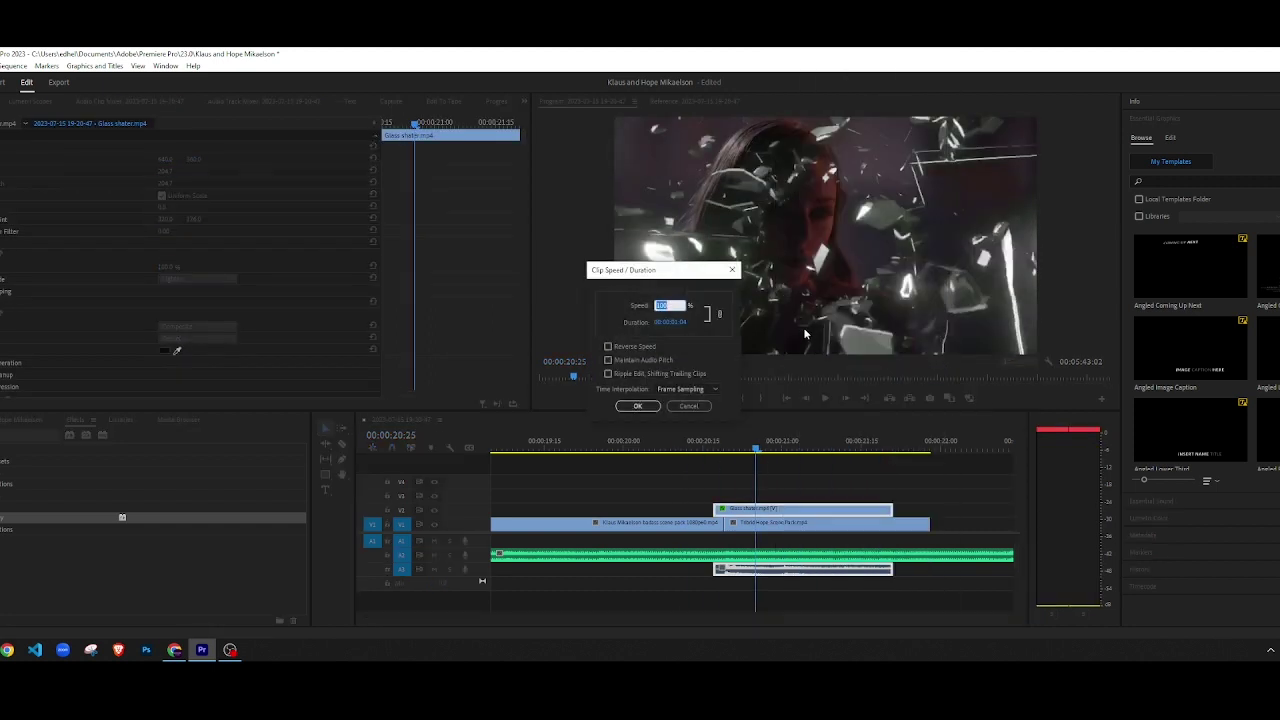
key(Return)
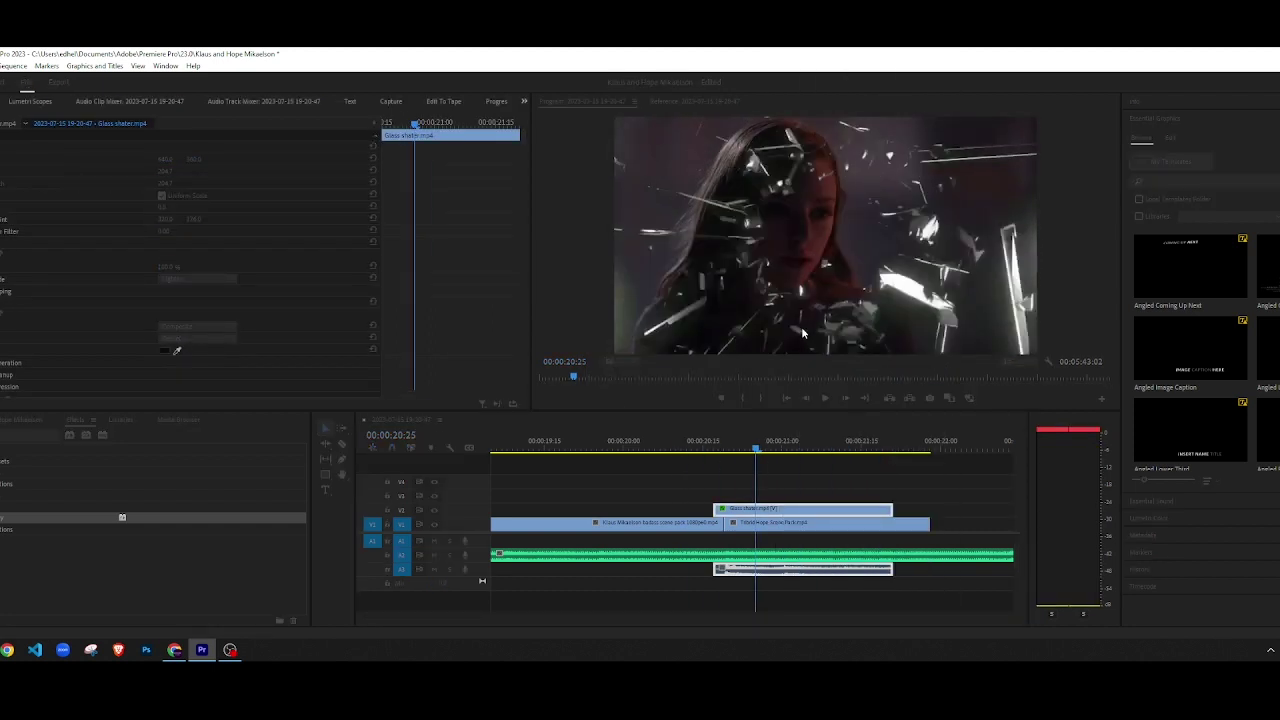
click(688, 449)
key(space)
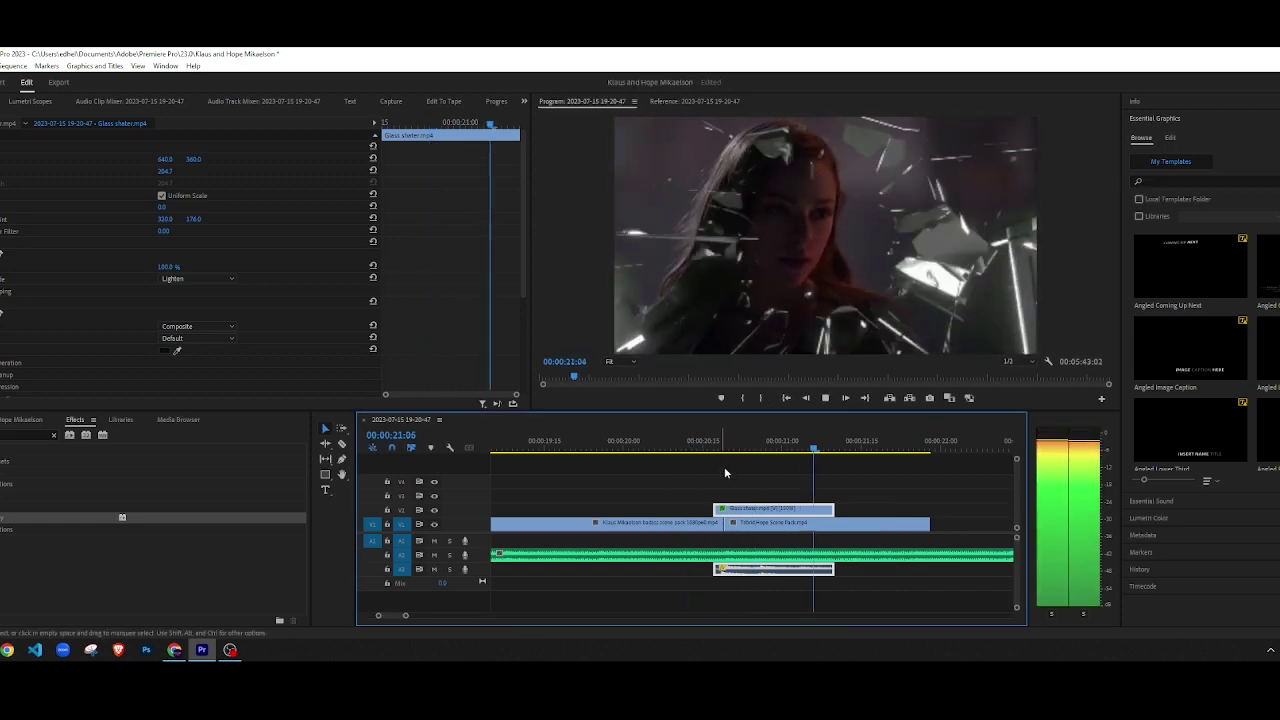
click(693, 453)
key(space)
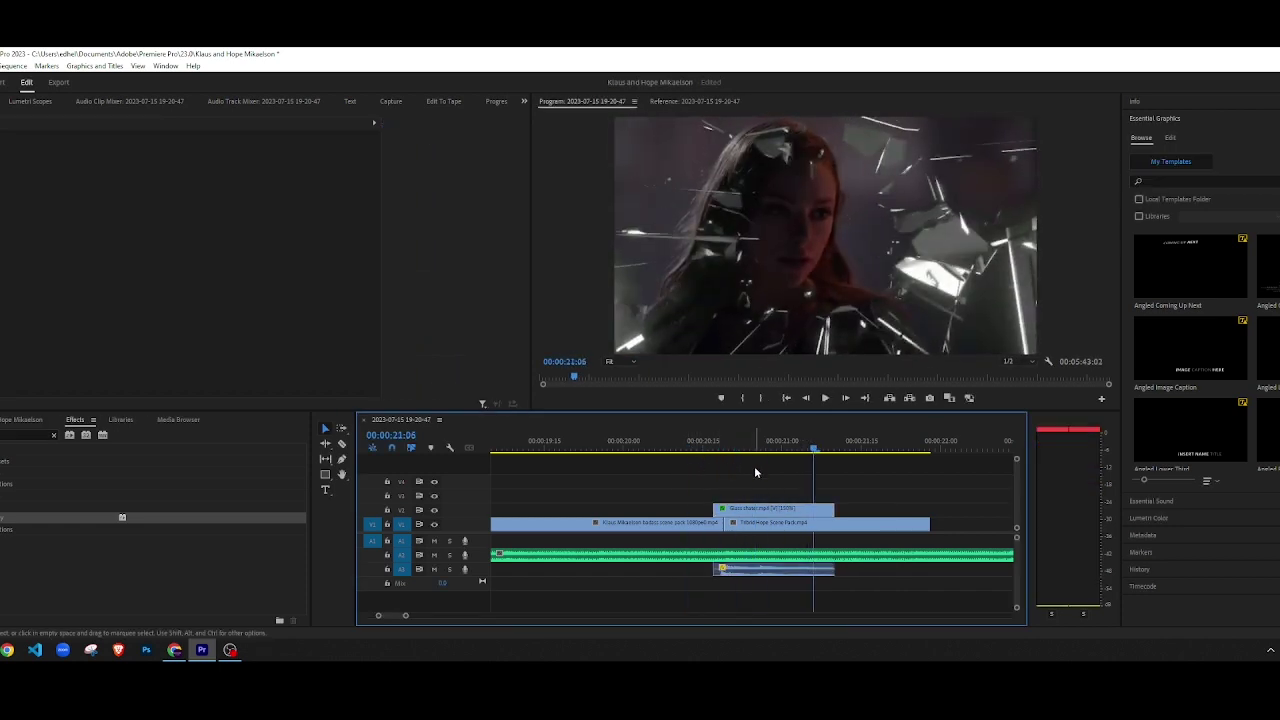
Step: Review the sped-up glass clip across the cut and check its frames around 00:00:21:03
key(equal)
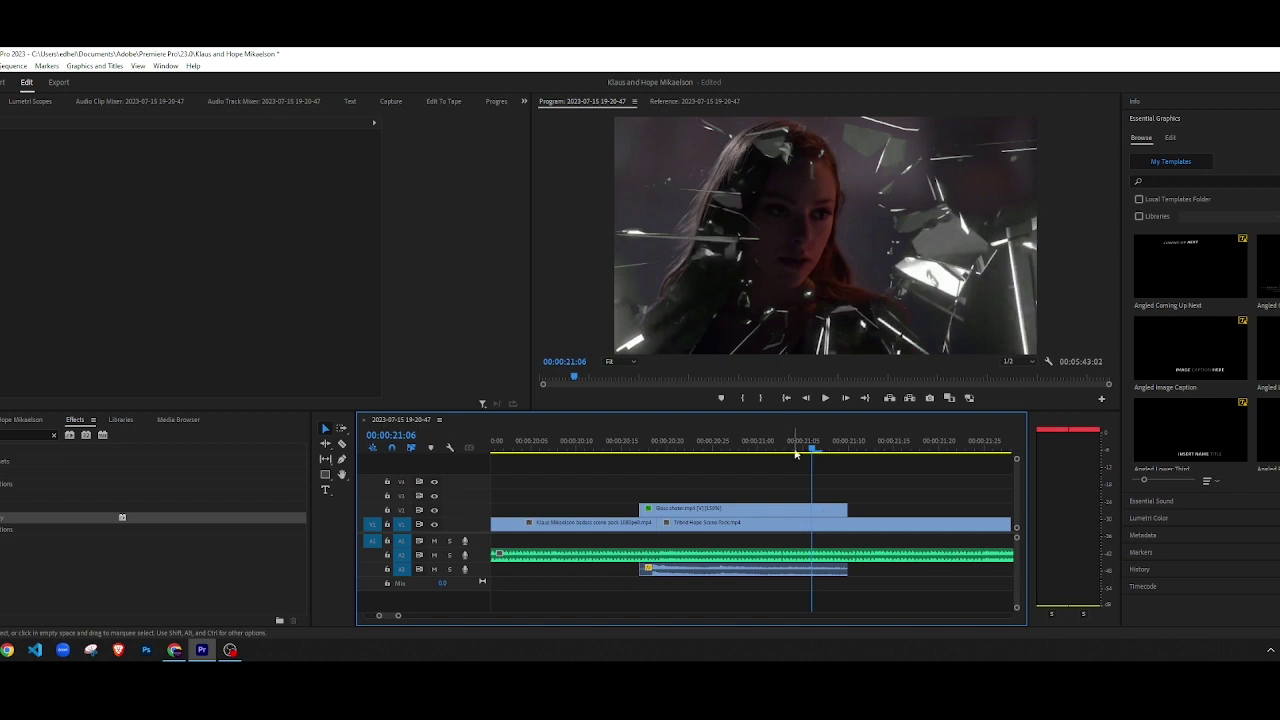
click(620, 447)
key(space)
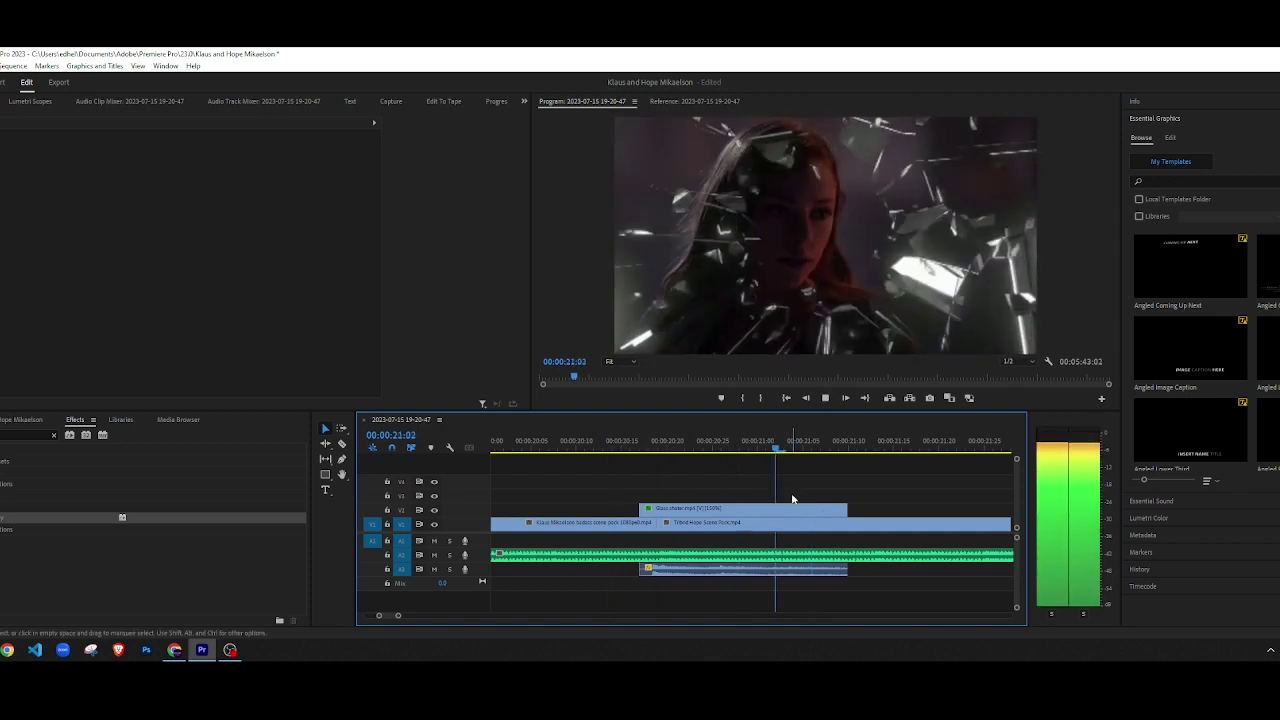
key(space)
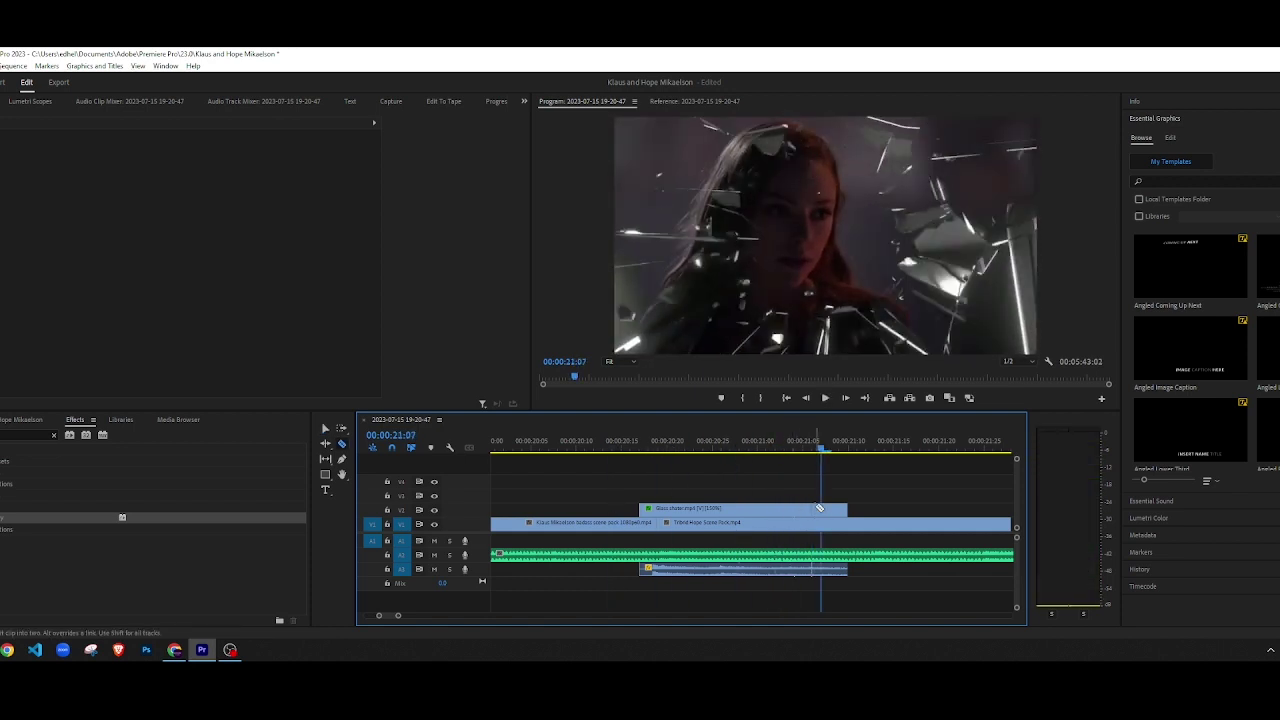
click(793, 448)
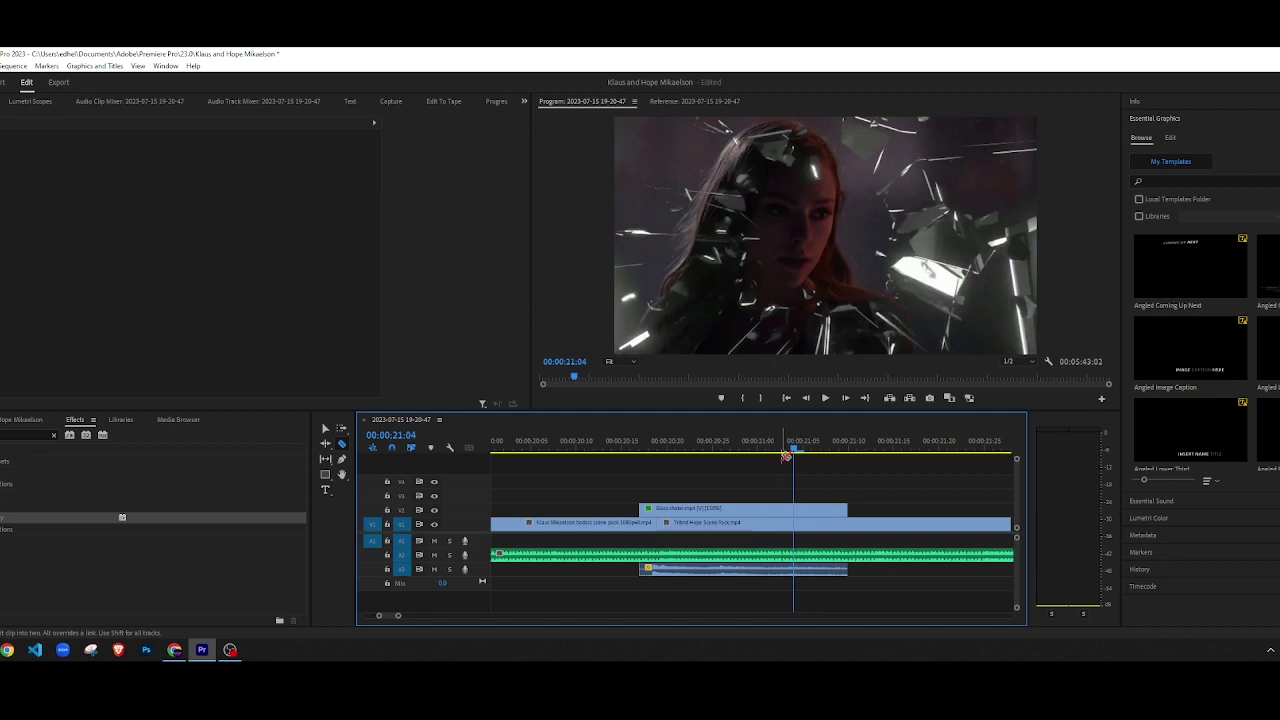
click(785, 452)
Step: Search the effects for "diss" and apply Dip to Black to the end of the Glass shater.mp4 clip
click(52, 442)
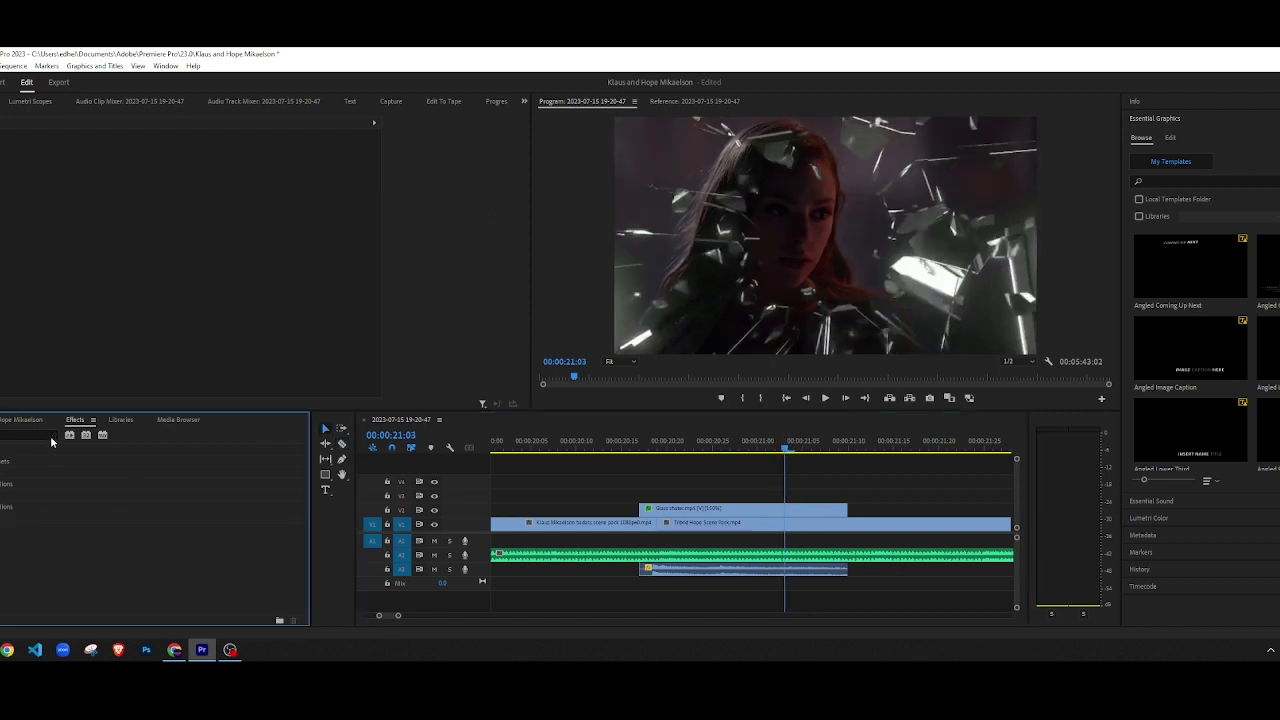
text(diss)
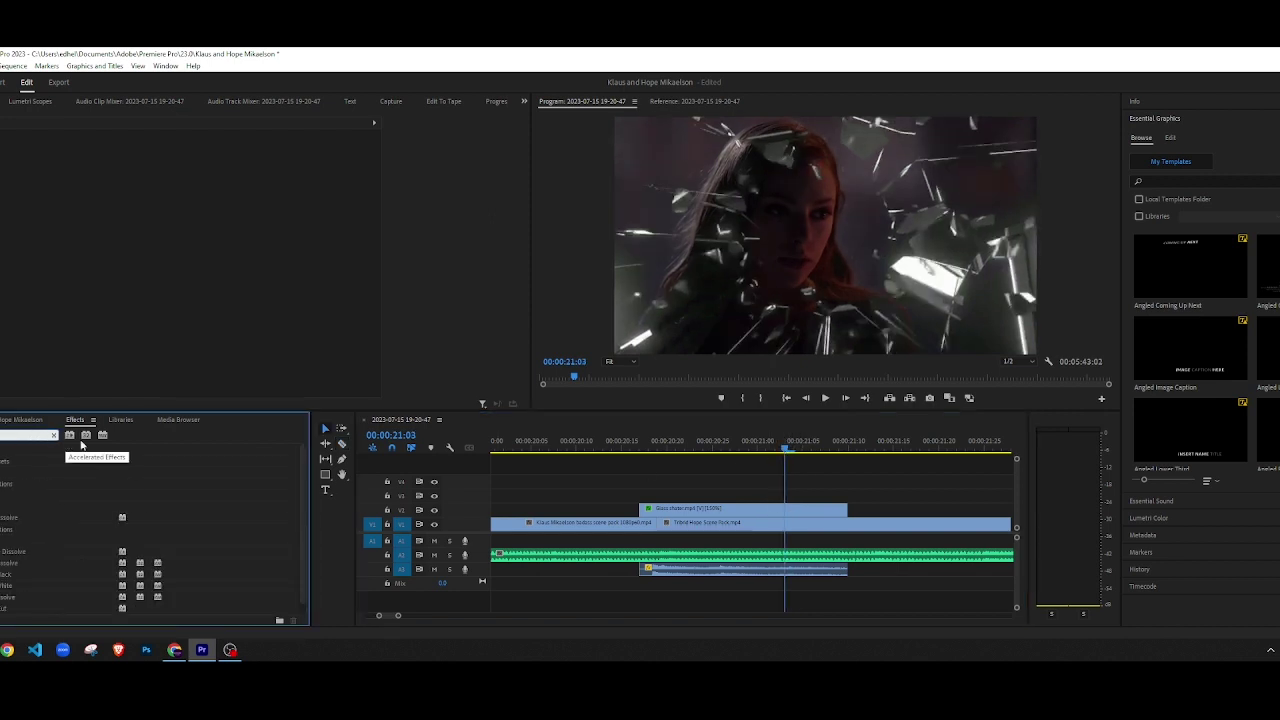
scroll(30, 552, down, 1)
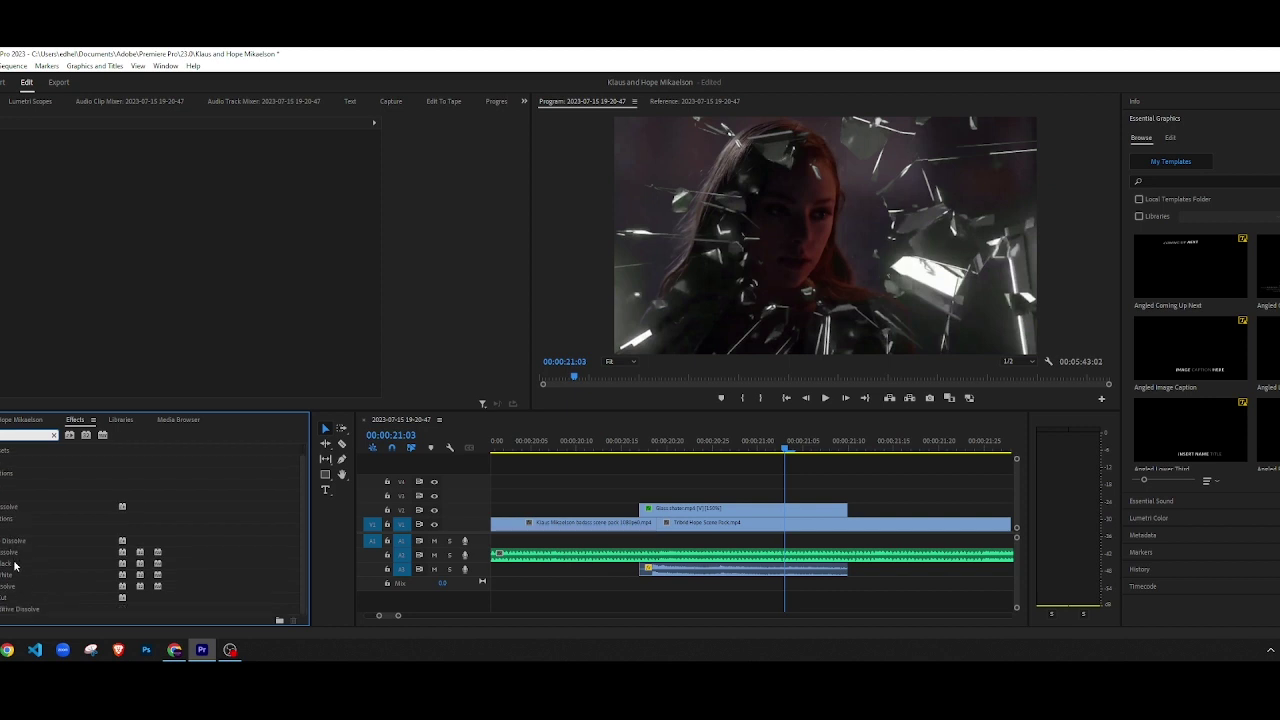
click(145, 565)
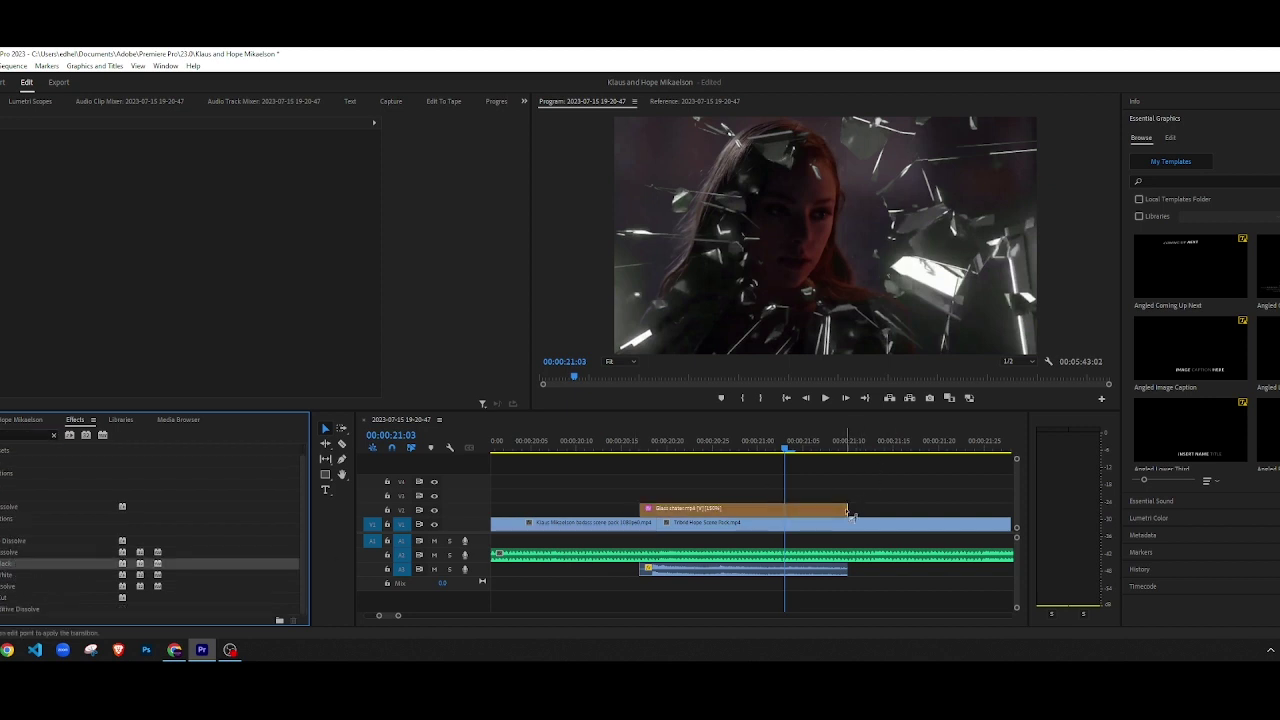
drag(848, 512, 848, 512)
Step: Shorten the Dip to Black on the glass clip to 16 frames and play back the fade-out
click(587, 445)
key(space)
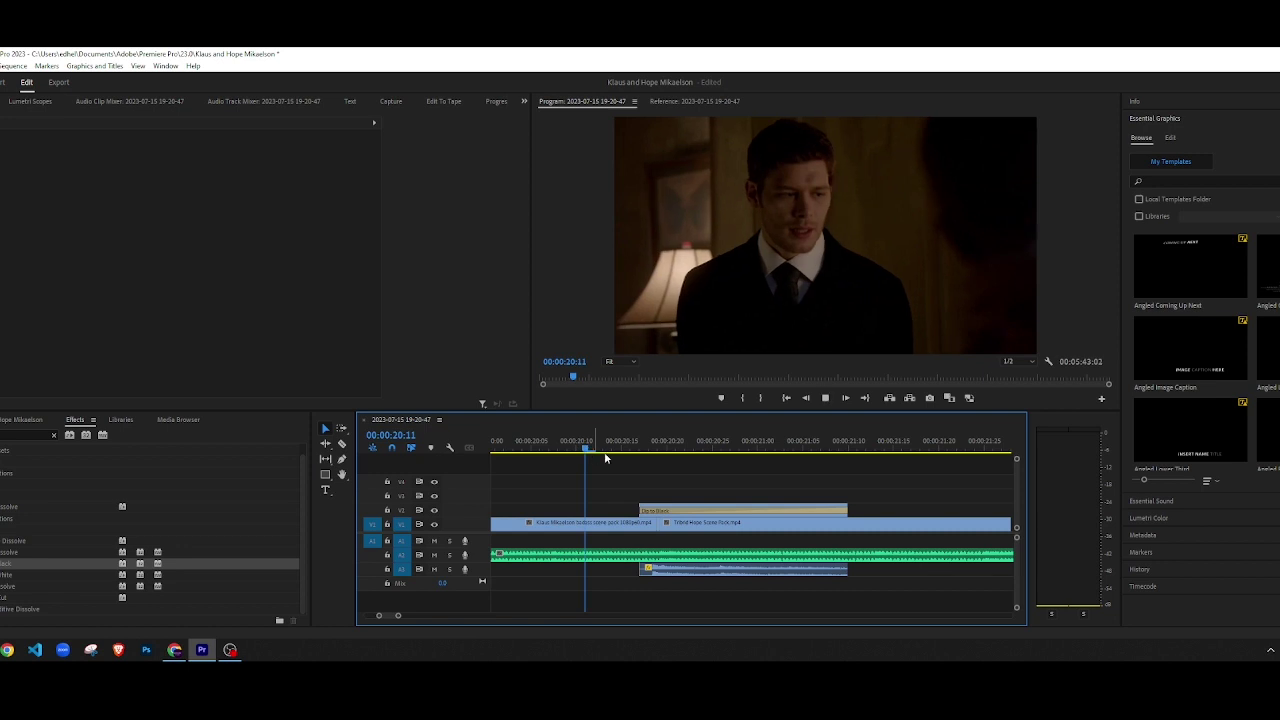
key(space)
drag(643, 511, 707, 511)
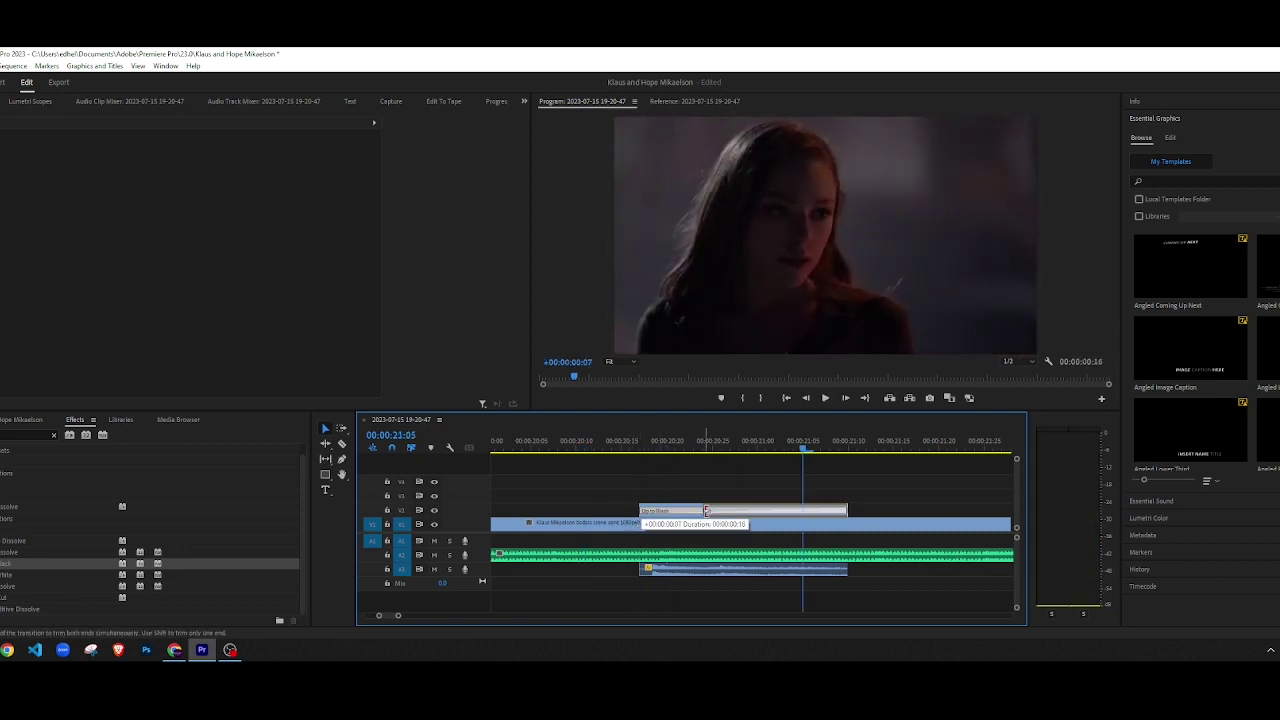
click(575, 433)
key(space)
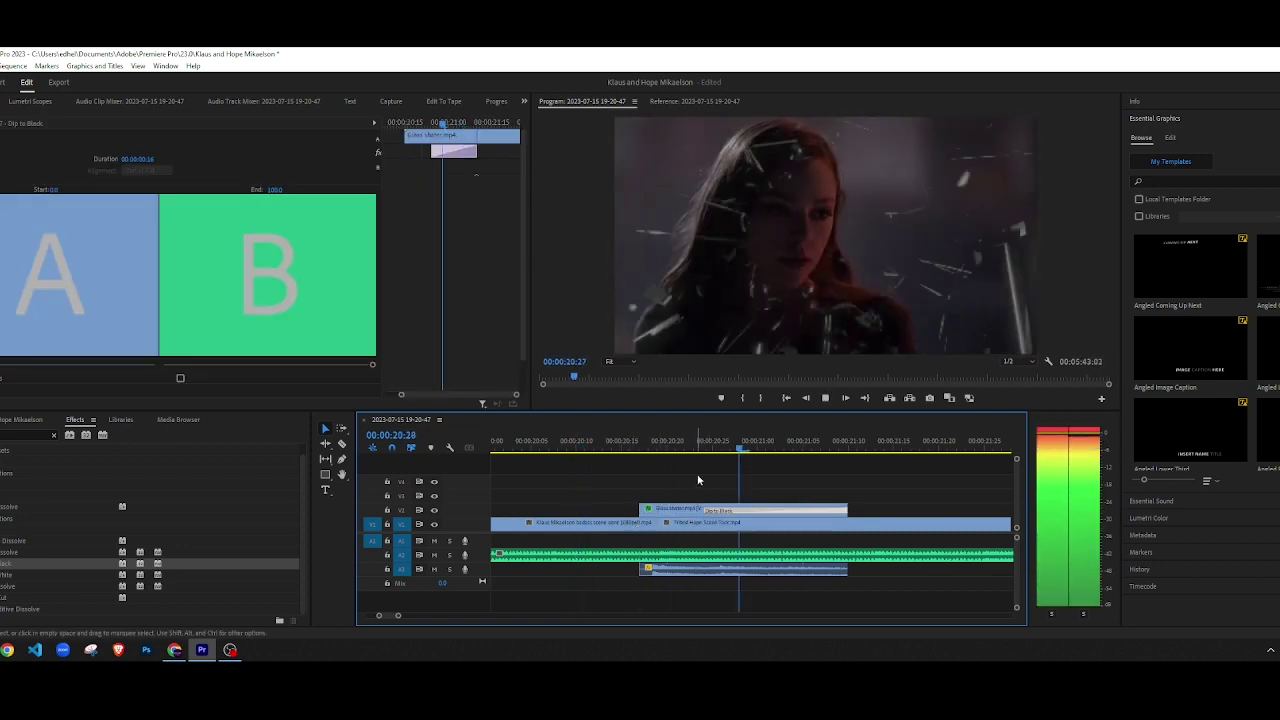
Step: Try moving the Glass shater.mp4 clip one frame earlier on V2 and play back the transition
click(561, 440)
key(space)
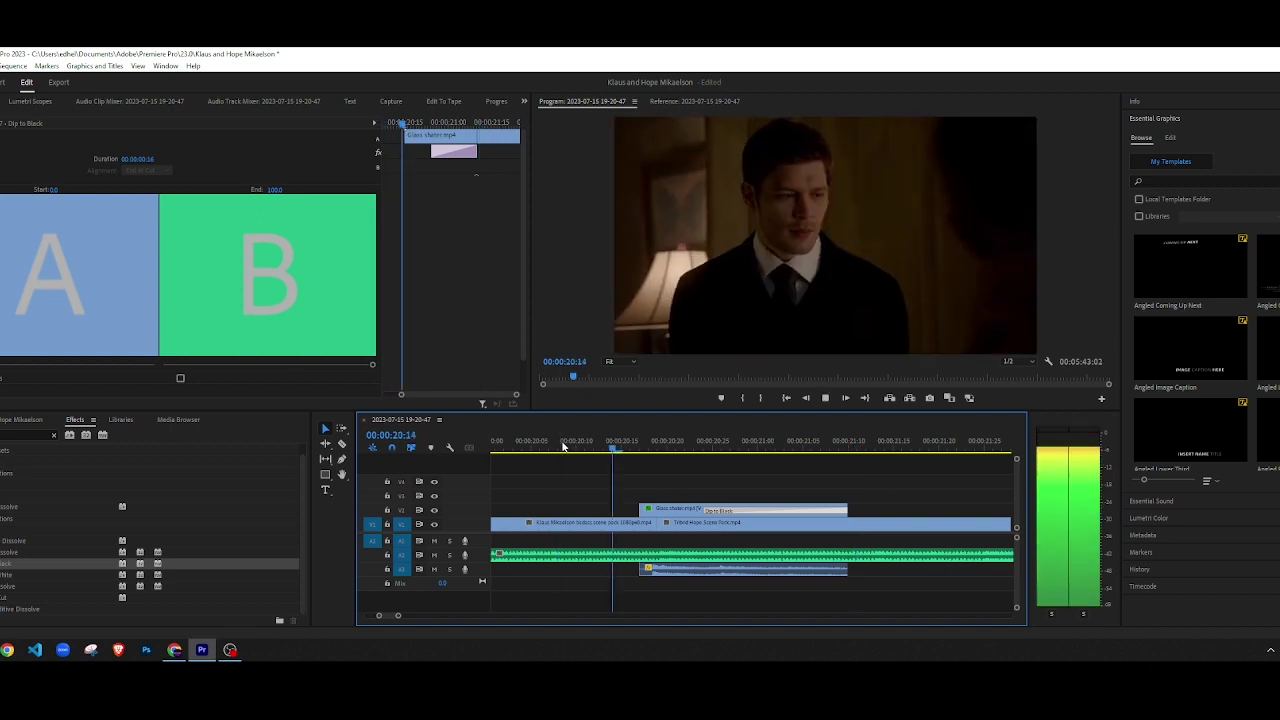
key(space)
drag(661, 510, 656, 512)
click(576, 447)
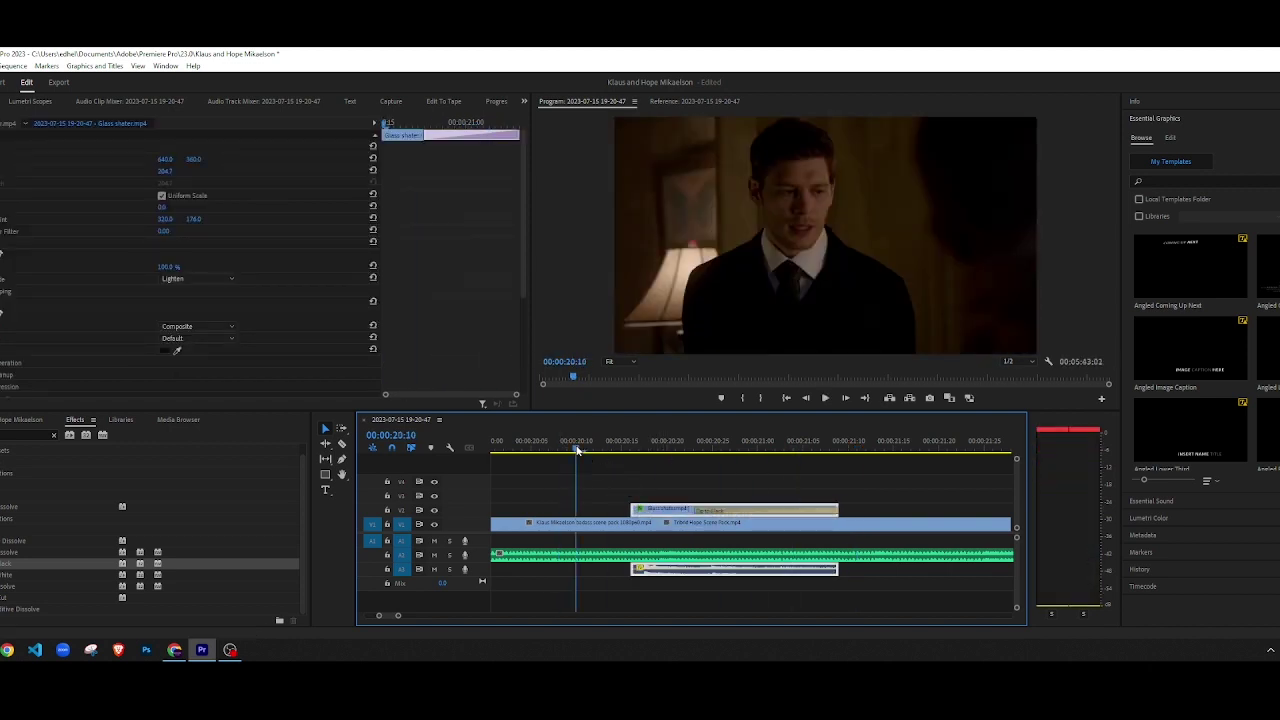
key(space)
key(space)
Step: Try starting the Glass shater.mp4 clip exactly at the cut between Klaus and Hope, and play it back
drag(658, 511, 676, 508)
click(597, 447)
click(630, 471)
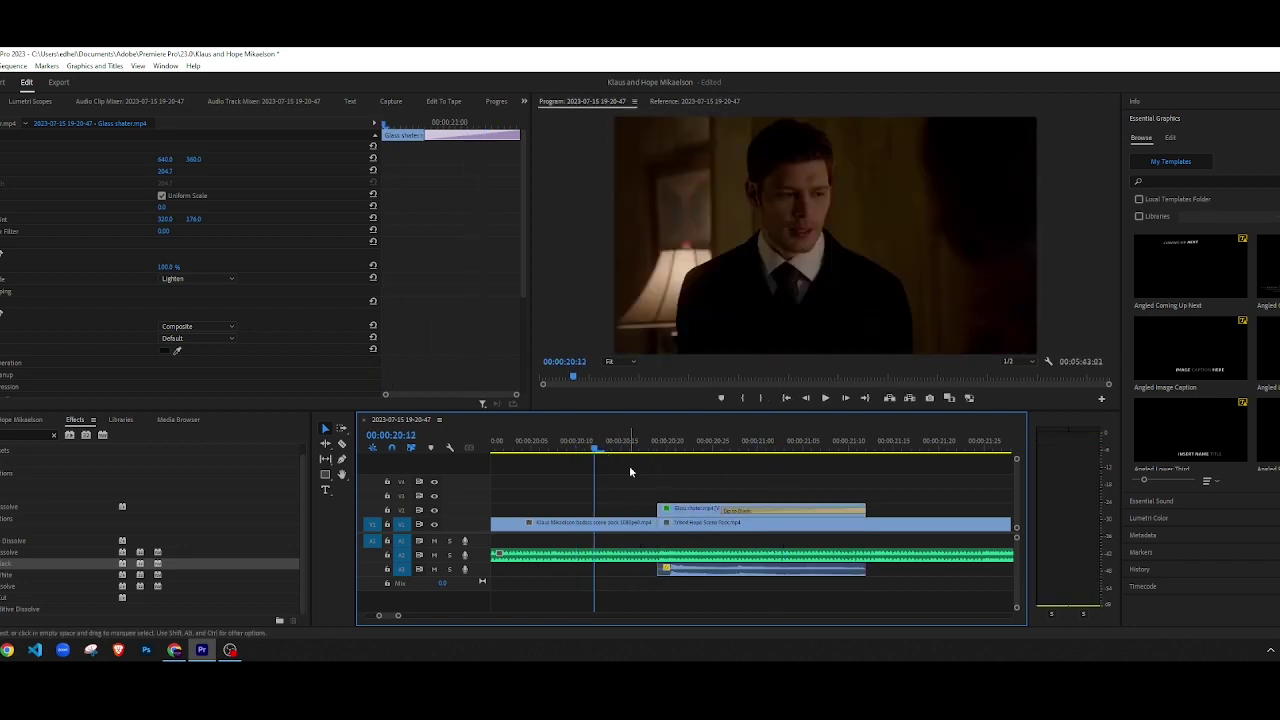
key(space)
key(space)
Step: Move the Glass shater.mp4 clip to start one frame before the cut to Hope and play back the result
key(=)
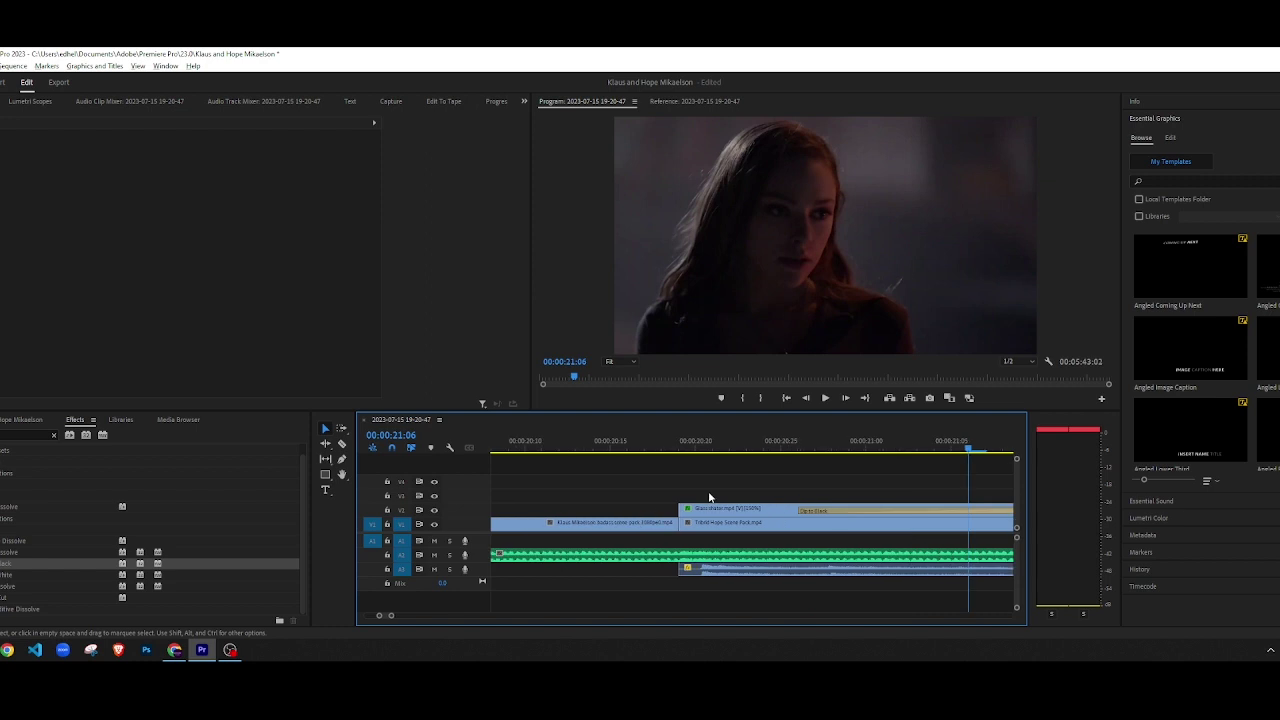
click(689, 513)
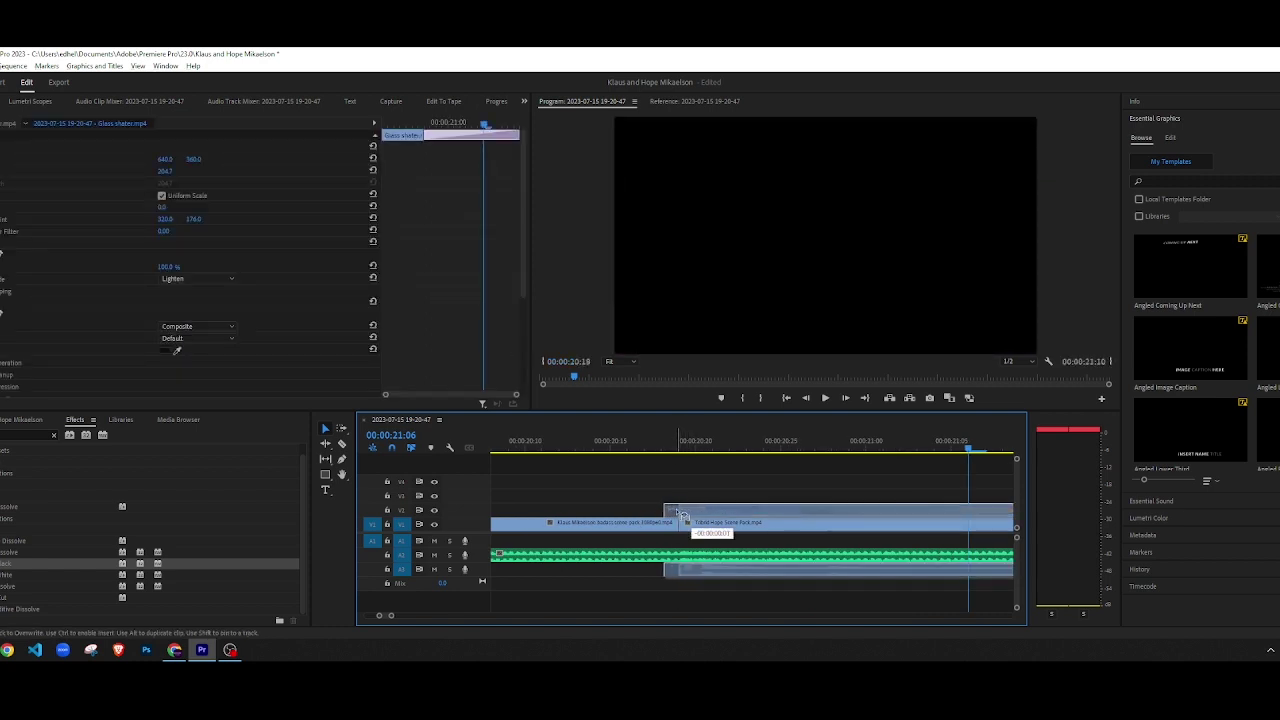
drag(680, 514, 677, 513)
click(598, 441)
key(space)
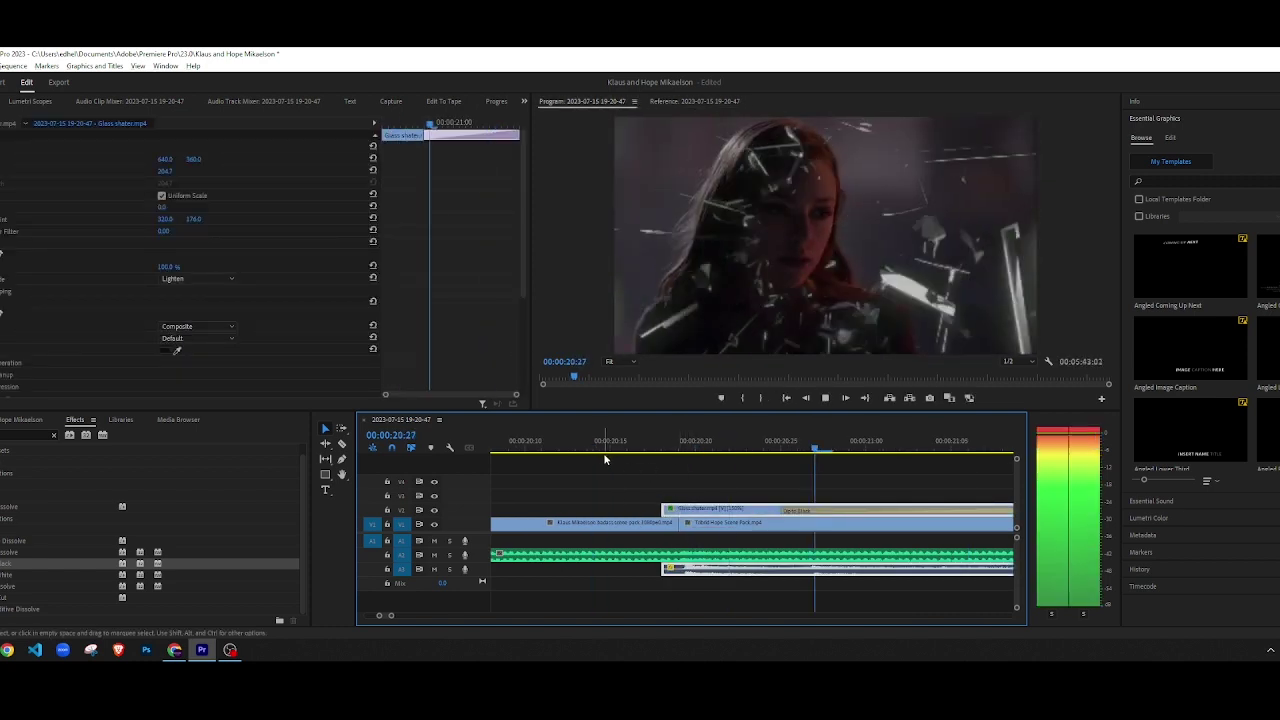
key(space)
Step: Replay the cut from Klaus to Hope several times to check the glass clip's timing and its fade-out
key(minus)
click(590, 445)
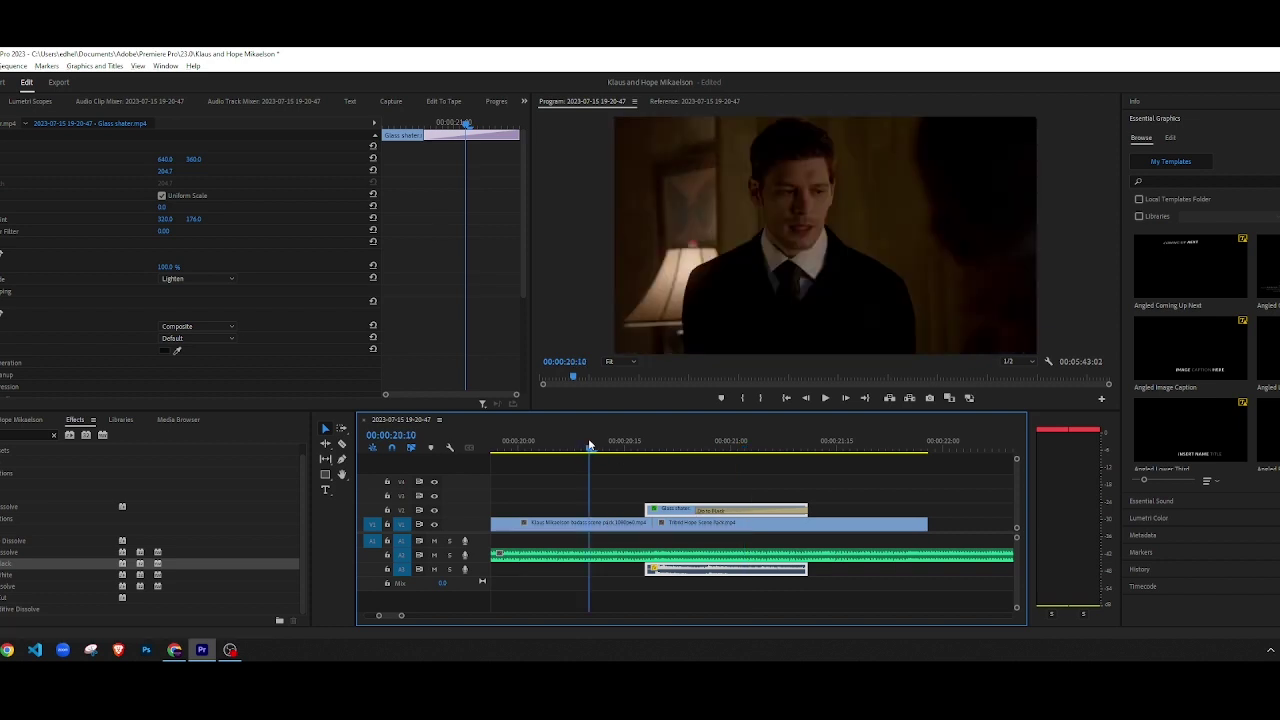
click(648, 473)
key(space)
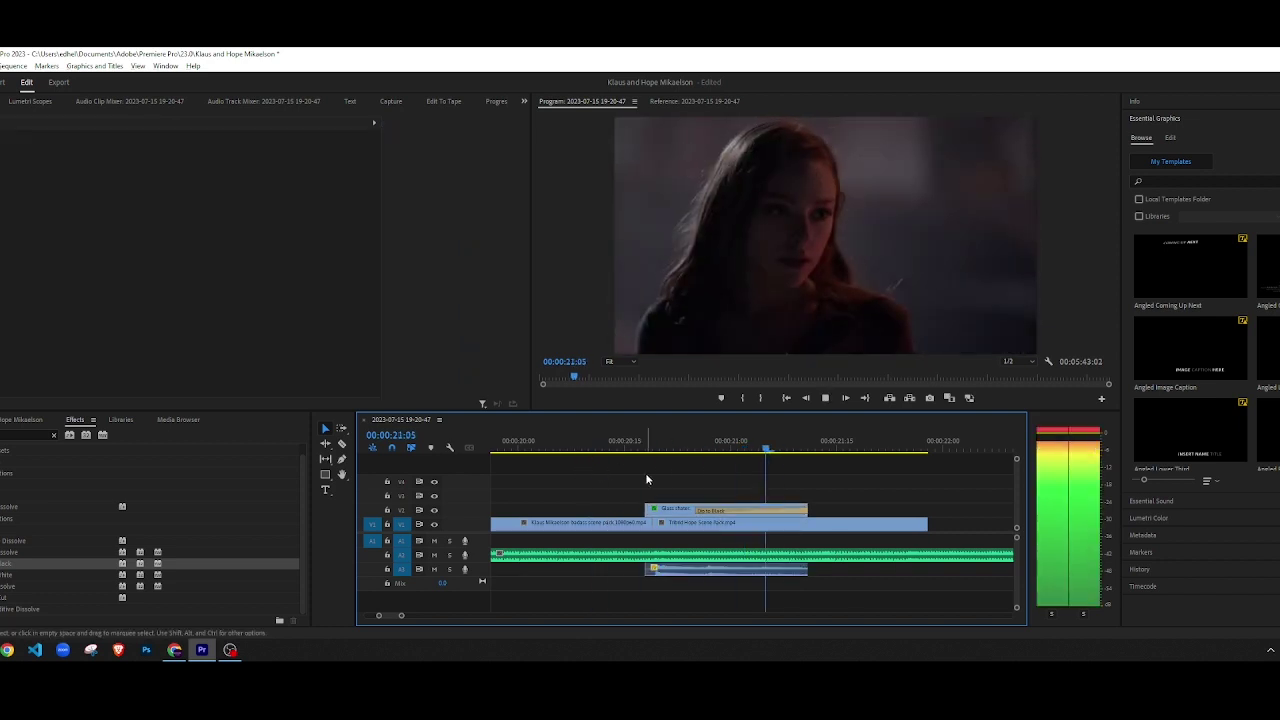
scroll(608, 456, down, 3)
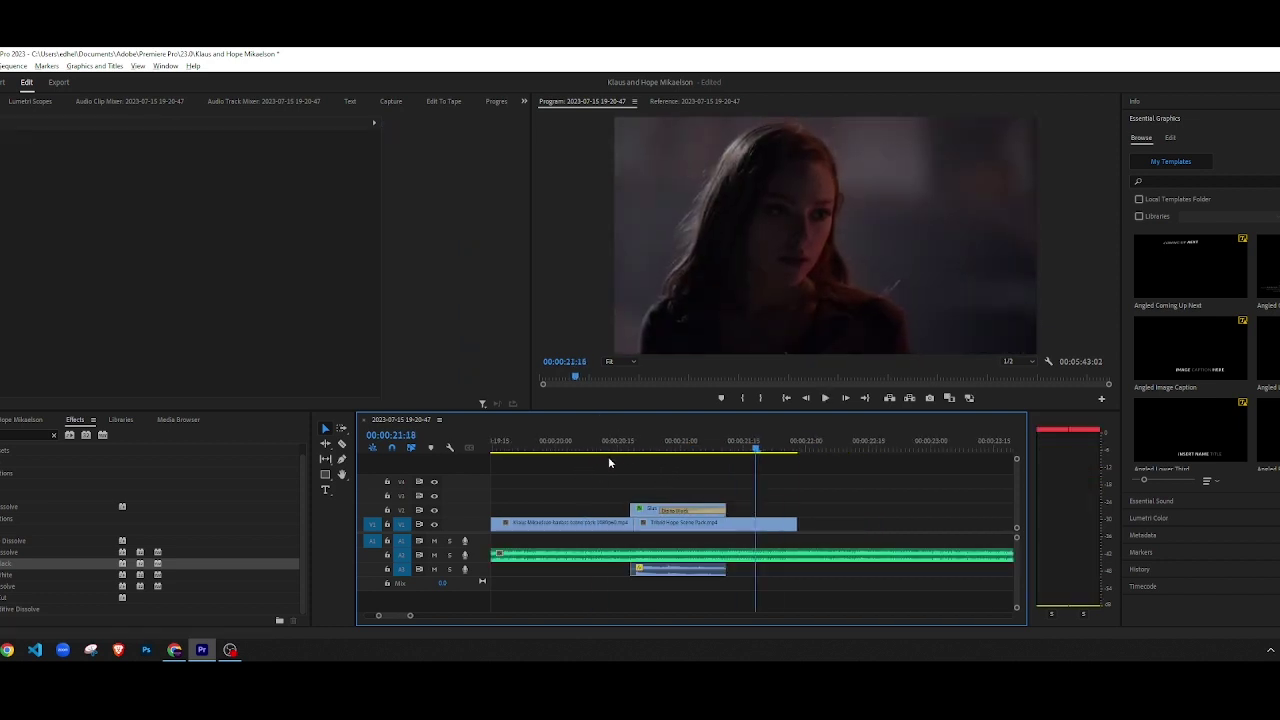
click(555, 453)
key(space)
key(space)
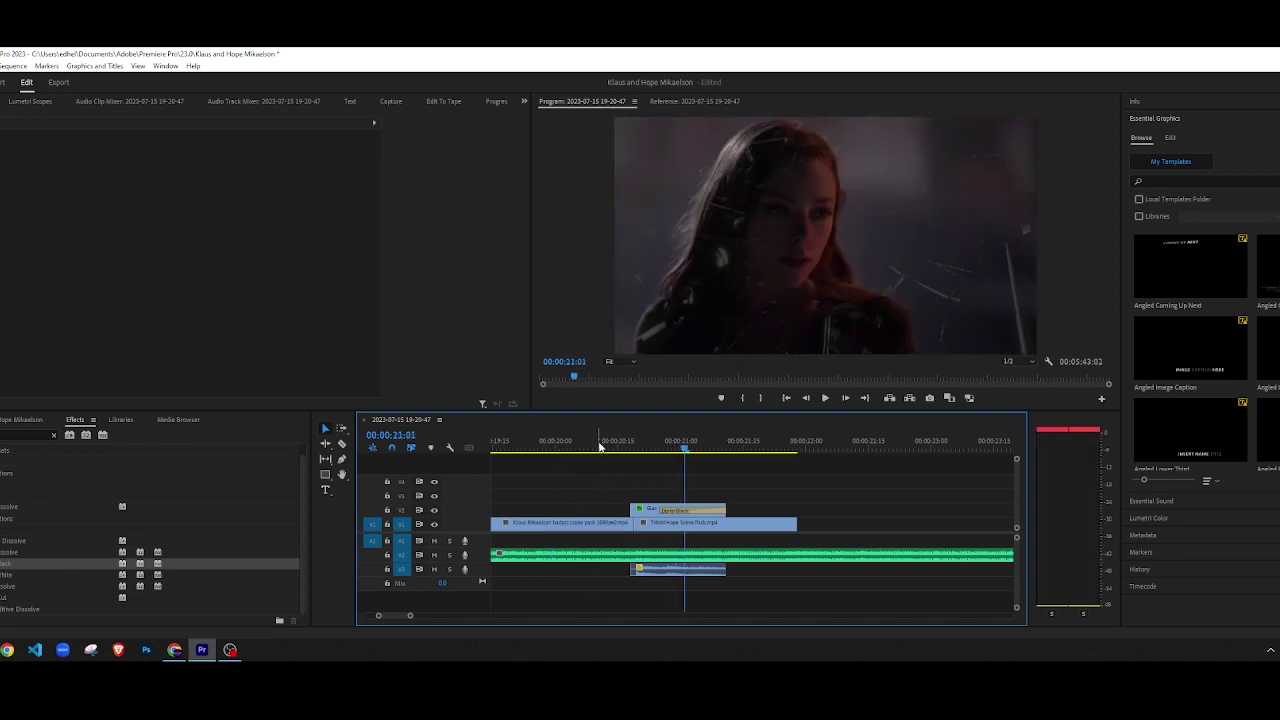
click(600, 447)
key(space)
key(space)
click(603, 445)
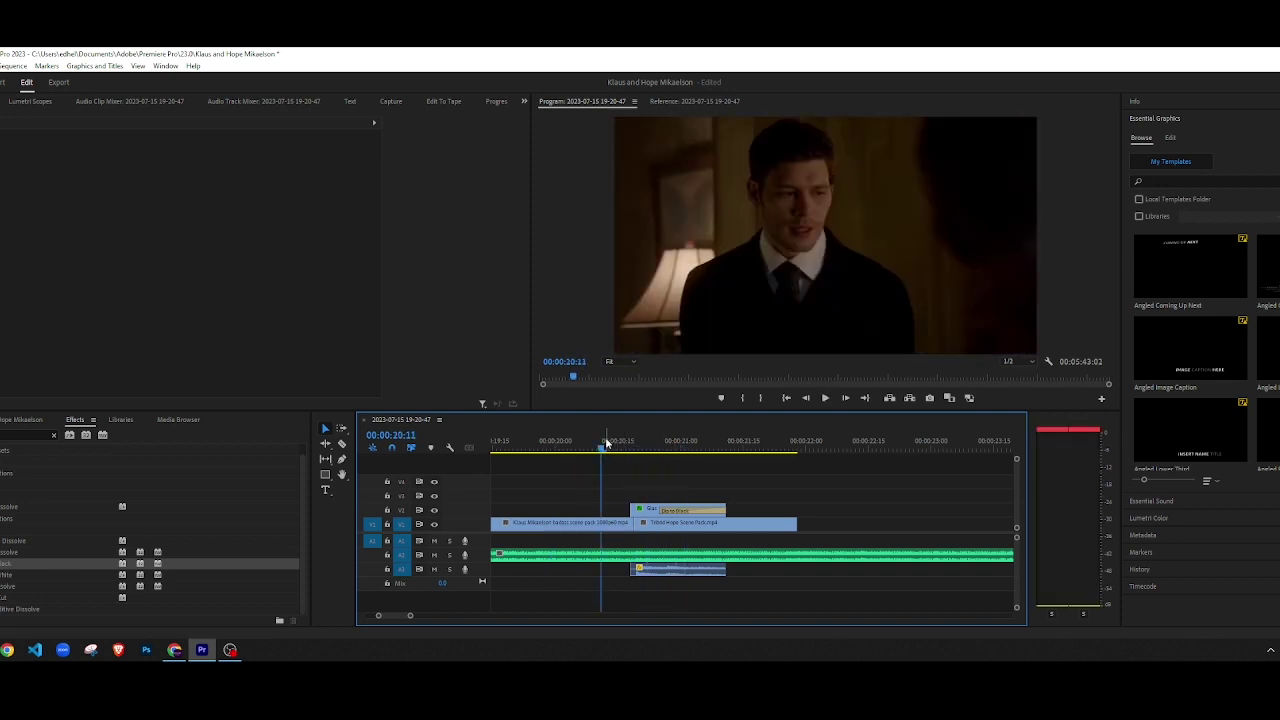
key(space)
key(space)
scroll(634, 456, up, 3)
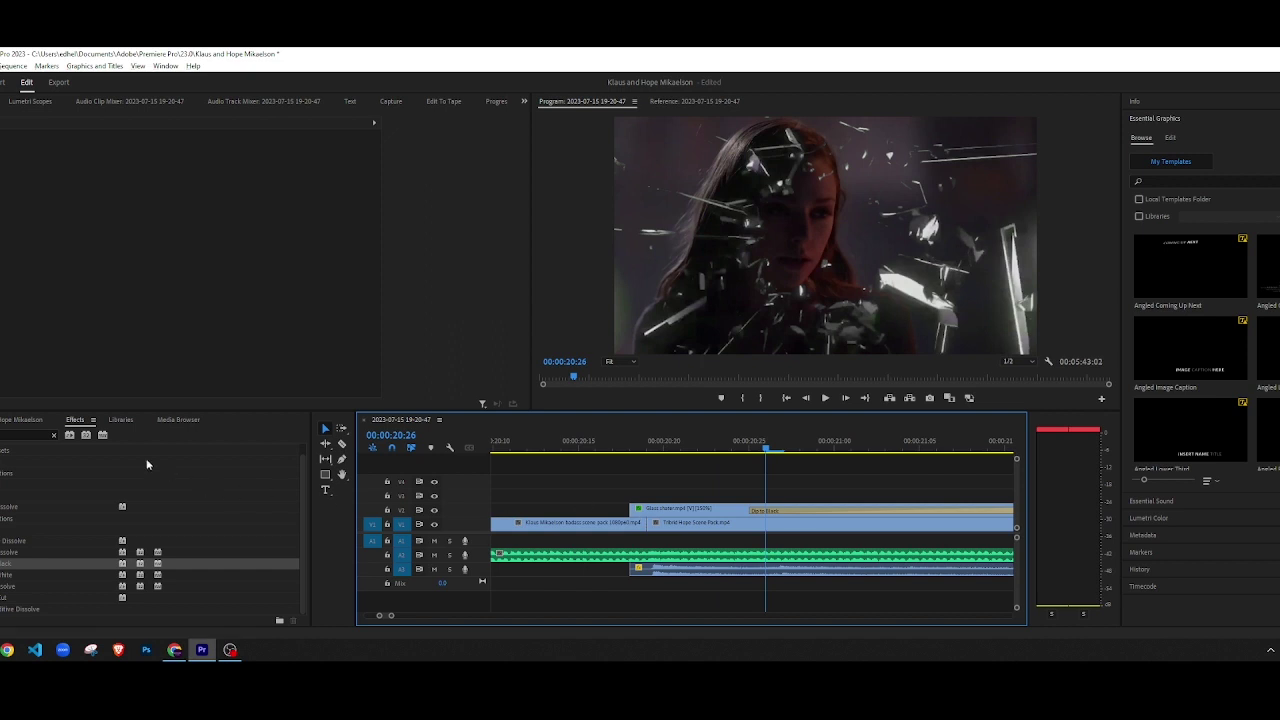
Step: Create a white 1280 × 720, 30 fps colour matte and place it on V3 from the start of Hope's clip
click(6, 420)
right_click(67, 582)
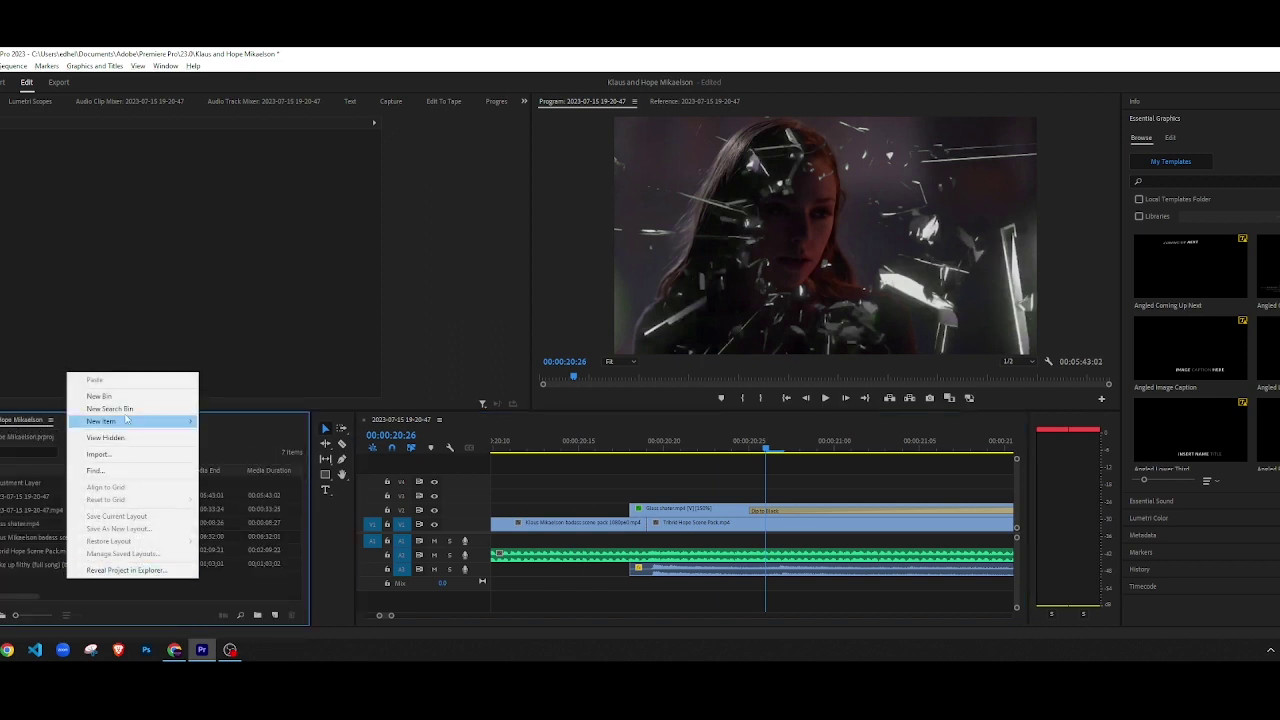
mouse_move(128, 421)
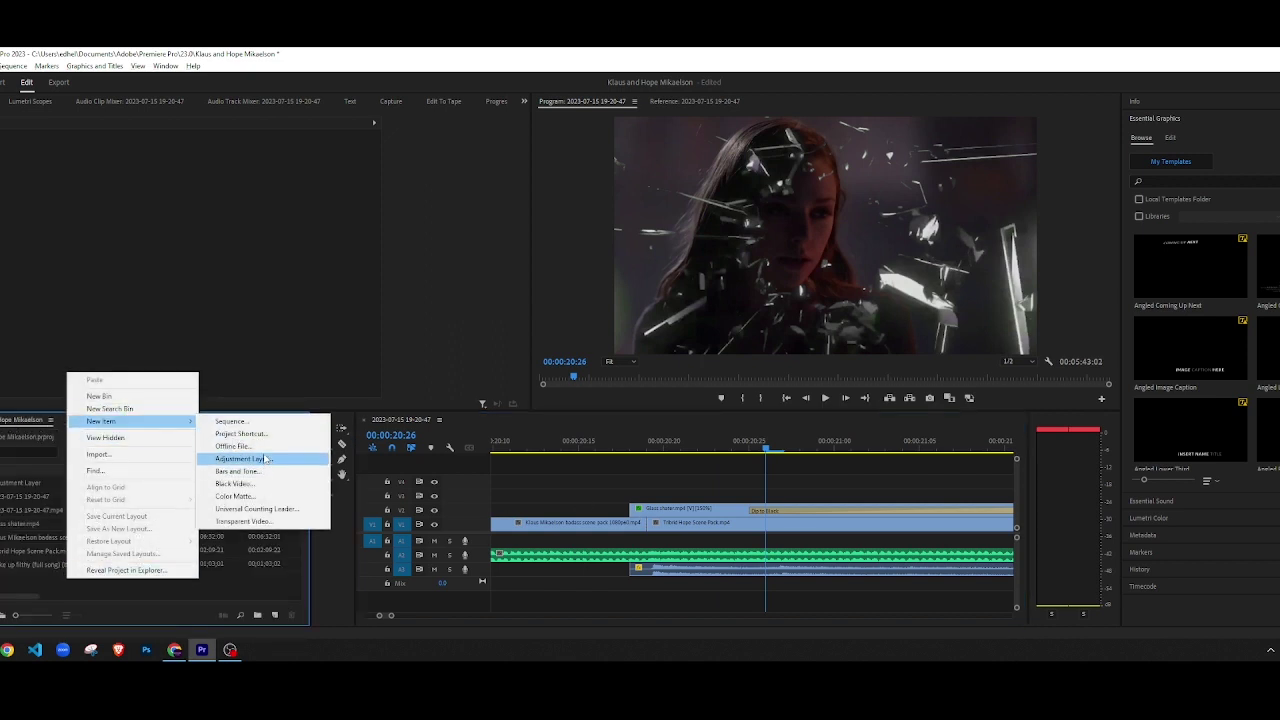
click(252, 496)
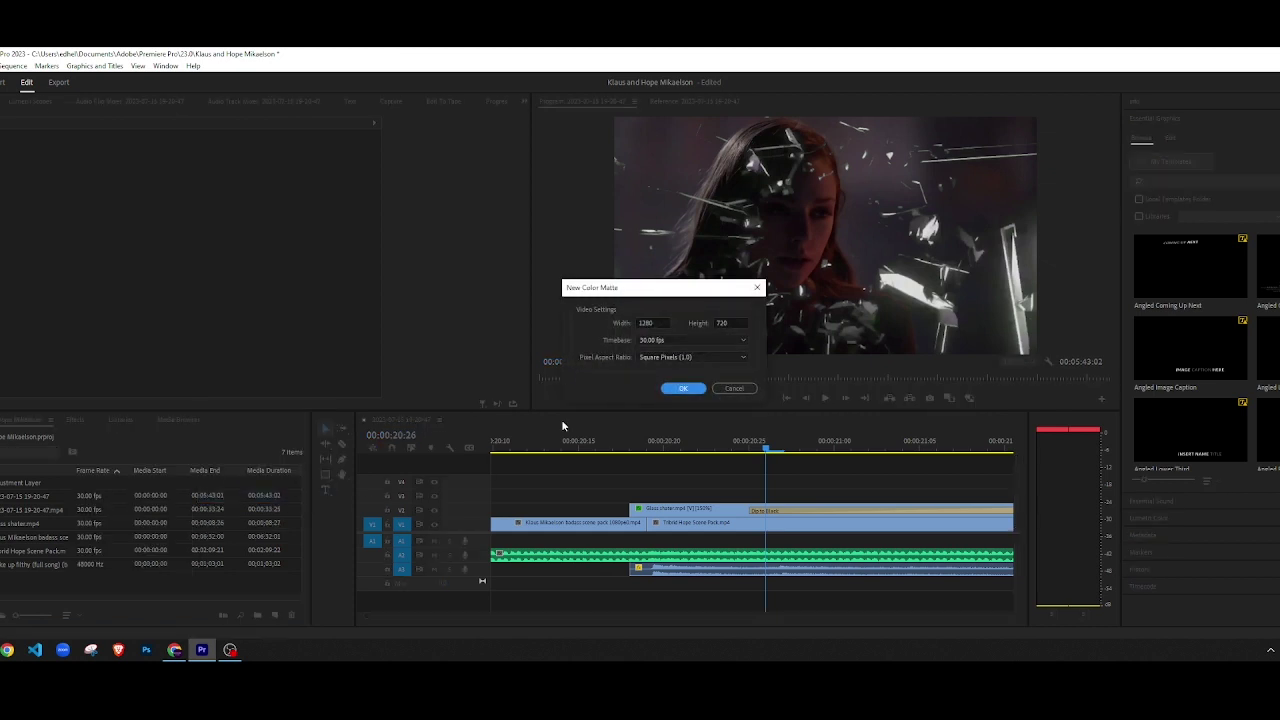
click(674, 390)
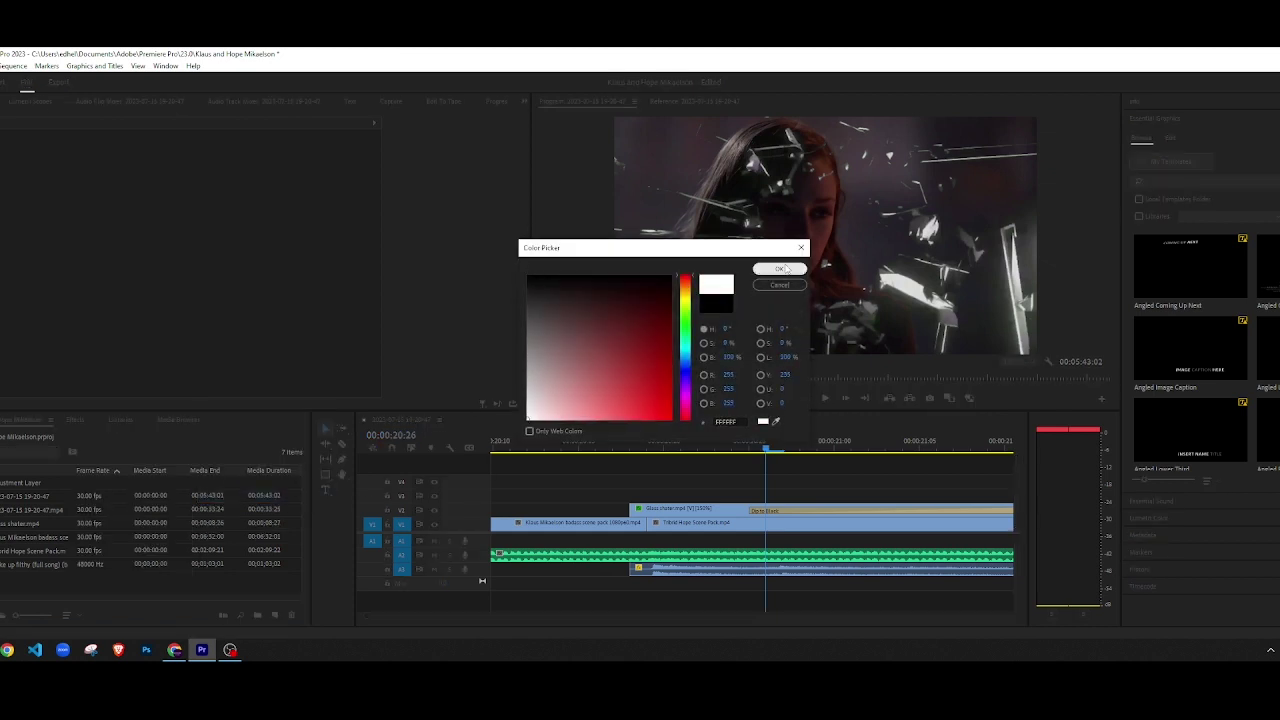
click(780, 269)
click(640, 367)
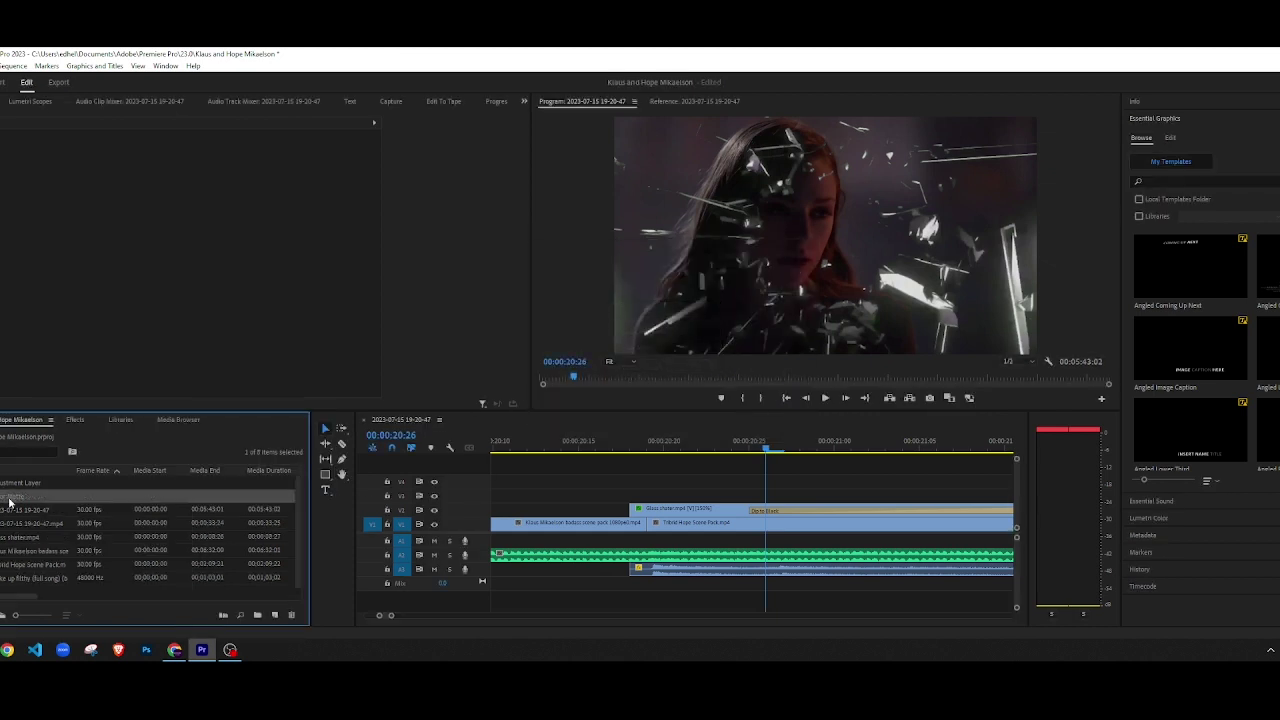
drag(10, 496, 654, 497)
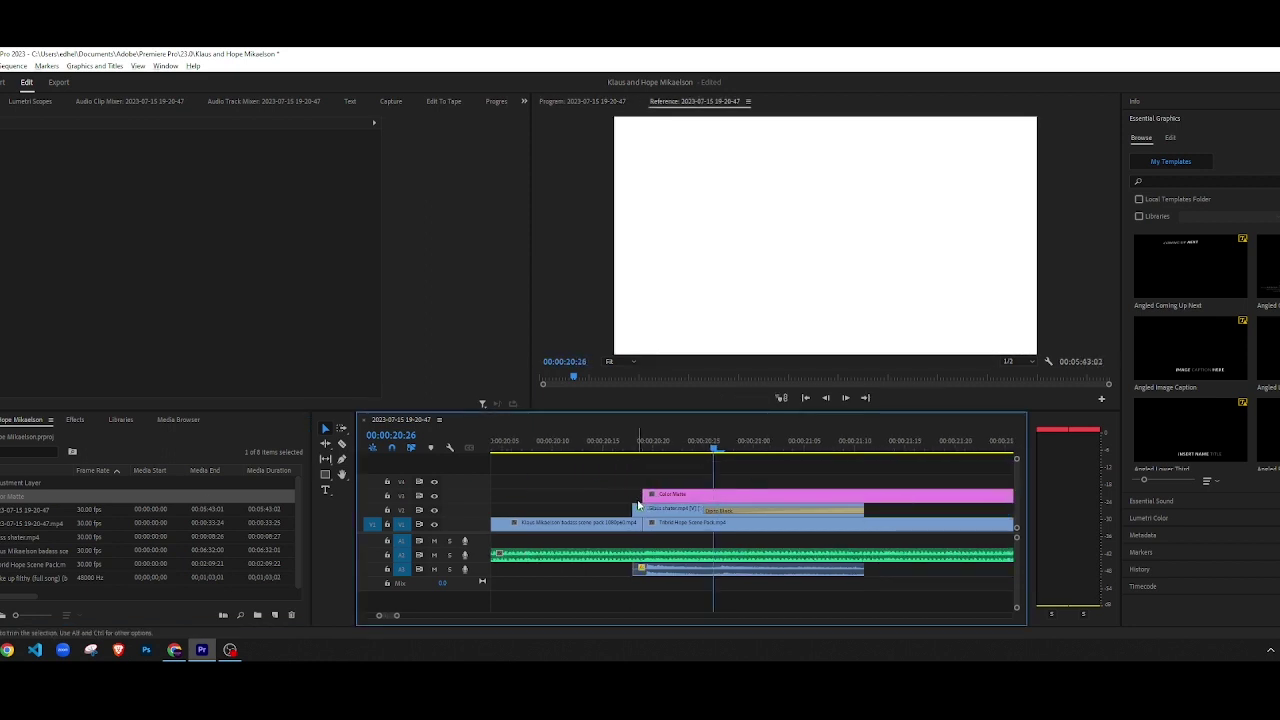
Step: Move the white matte on V3 to start with the glass shatter clip and trim it to end at 00:00:20:20
drag(642, 492, 630, 496)
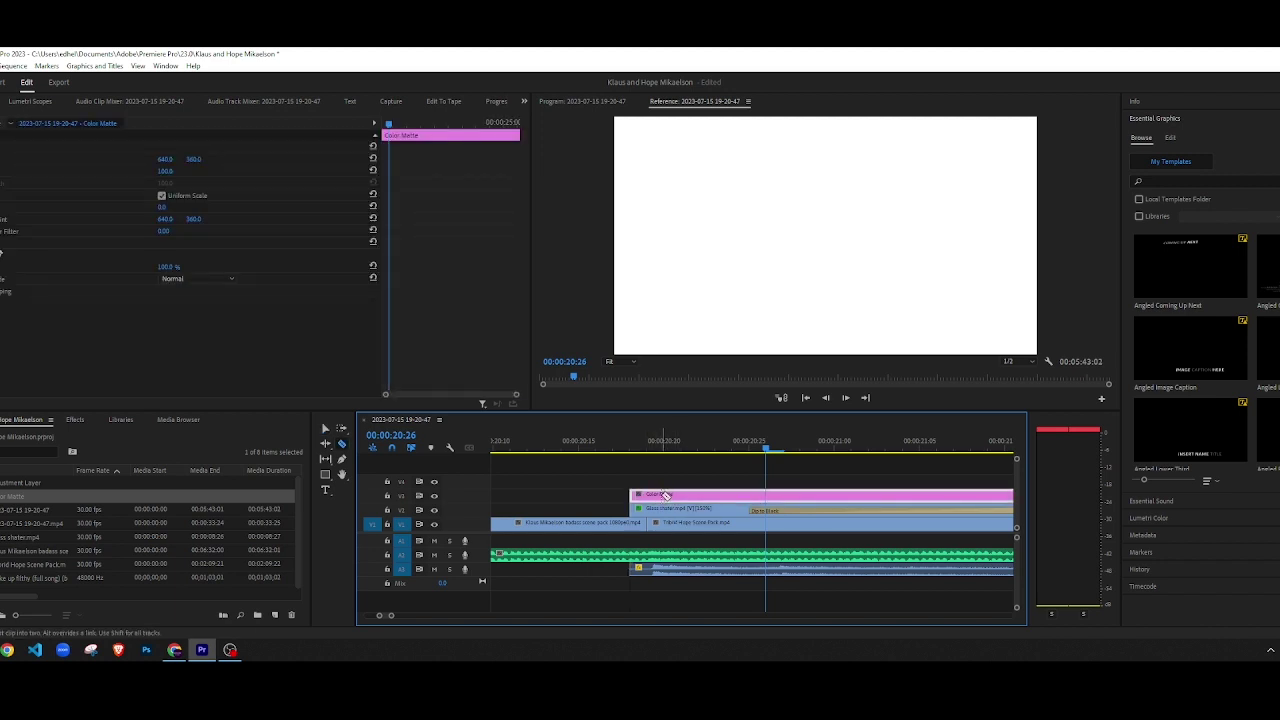
click(664, 496)
key(v)
click(684, 498)
key(Delete)
Step: Play back the cut from Klaus to Hope to check the shortened white flash
click(597, 447)
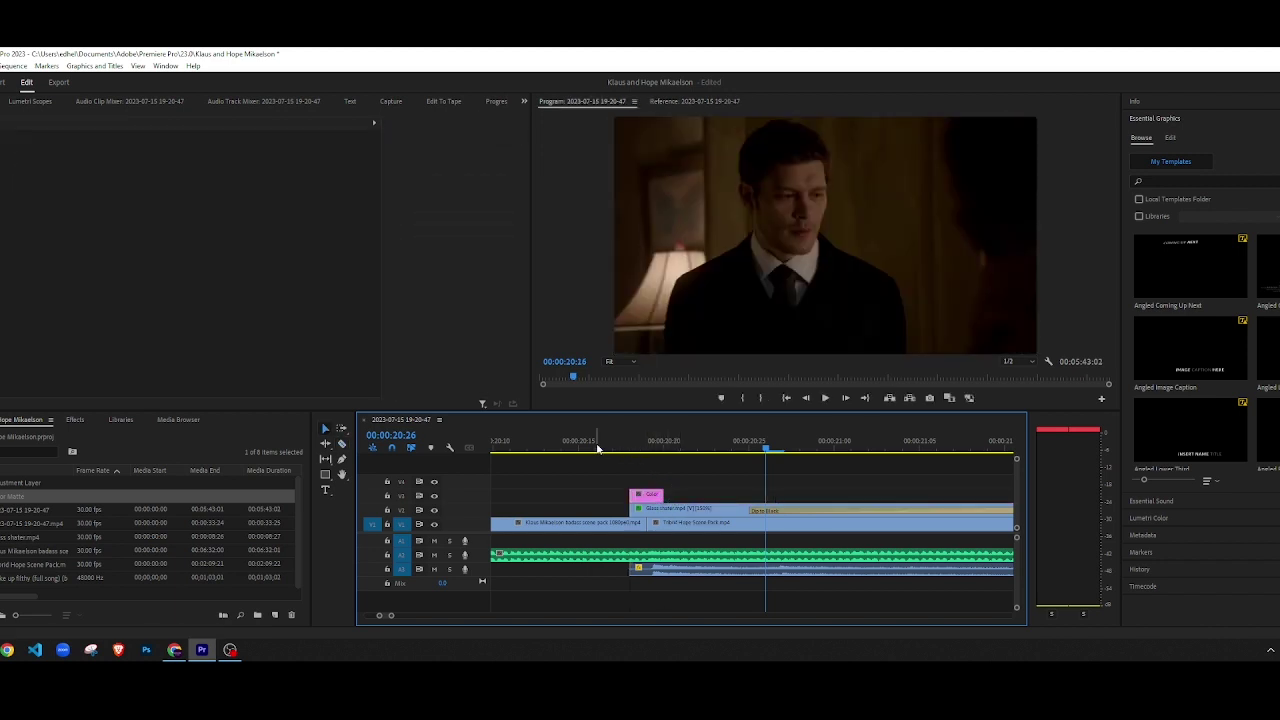
key(space)
key(space)
drag(590, 448, 556, 448)
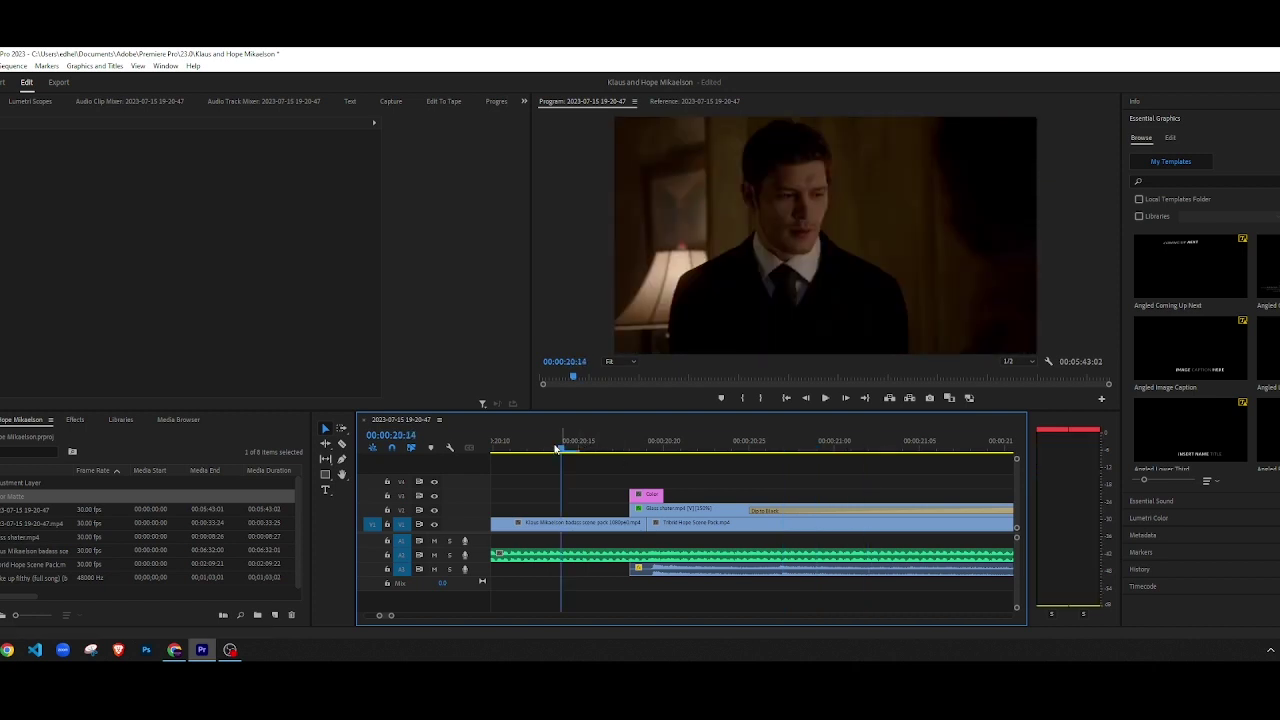
key(space)
key(space)
key(minus)
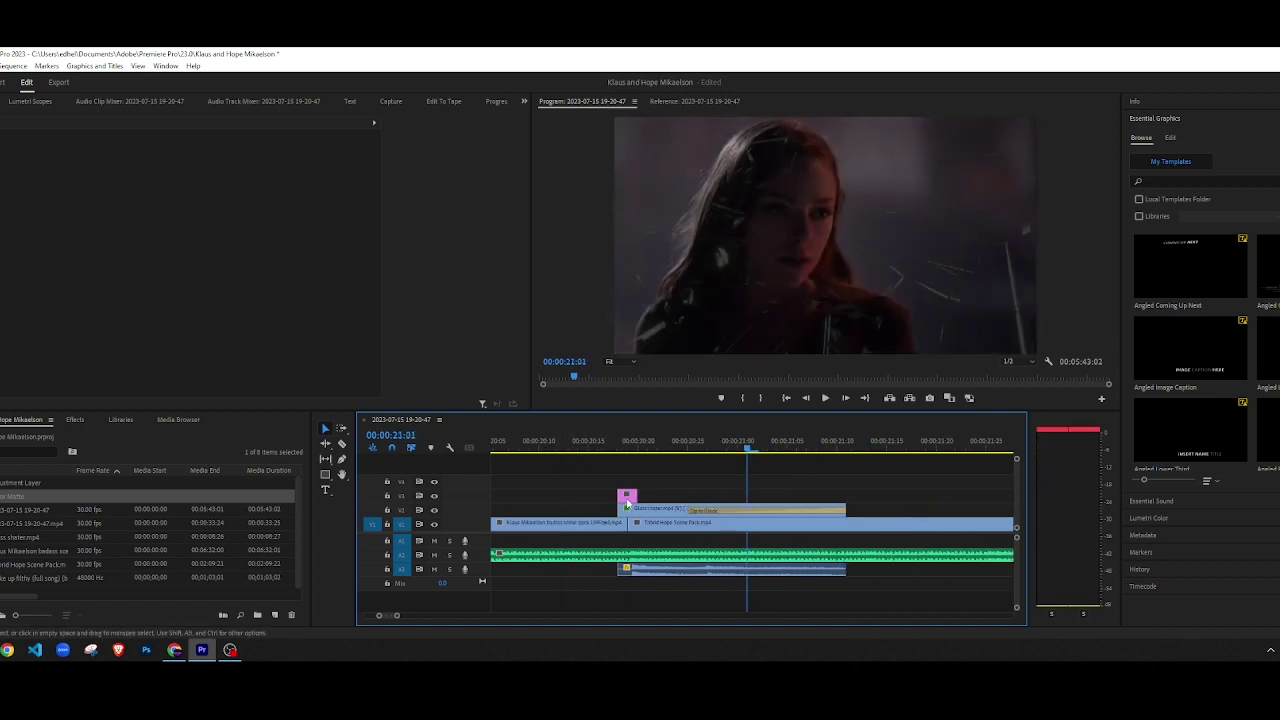
Step: Try the white matte at 50% opacity and play back the cut
scroll(585, 502, up, 2)
click(655, 447)
click(657, 495)
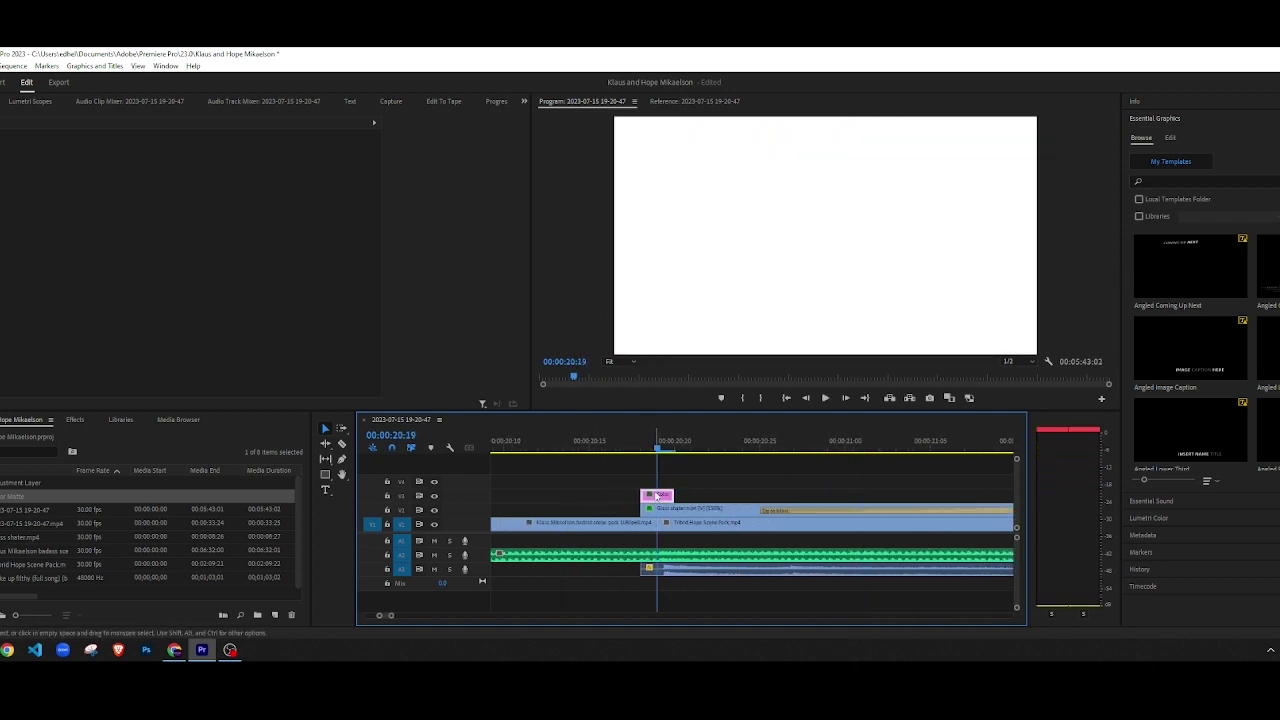
click(173, 267)
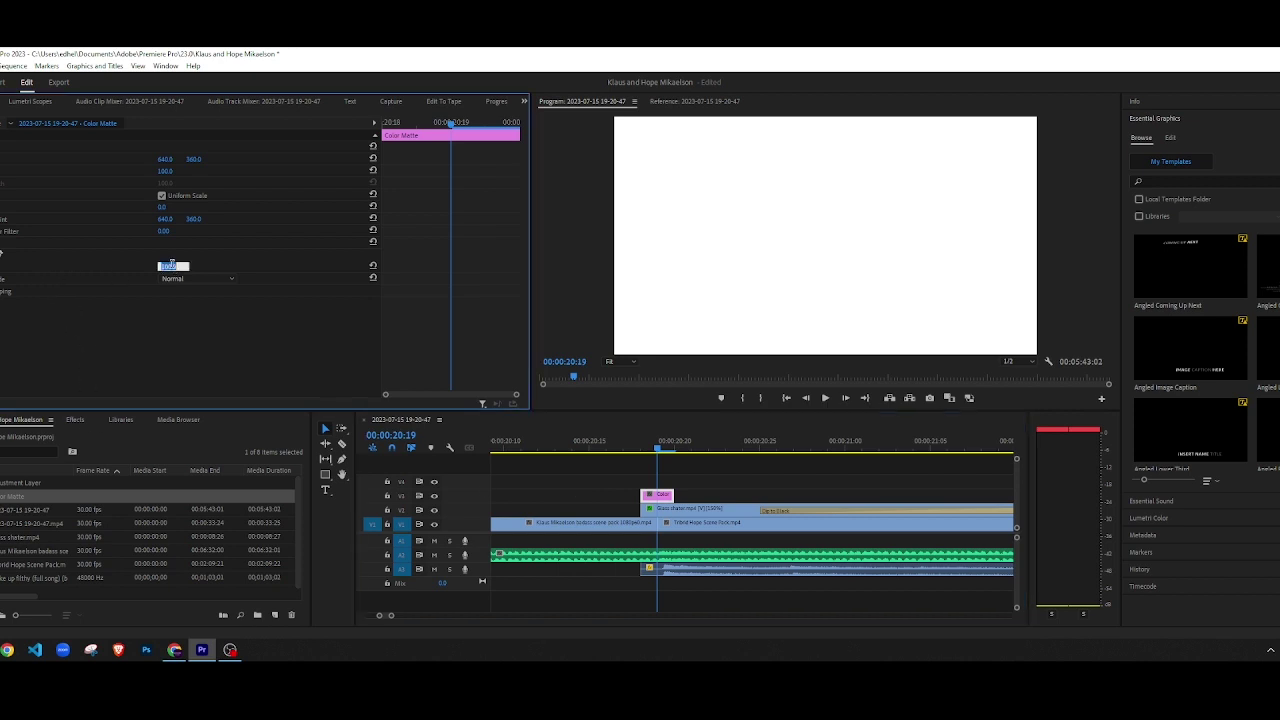
text(50)
key(Return)
click(573, 447)
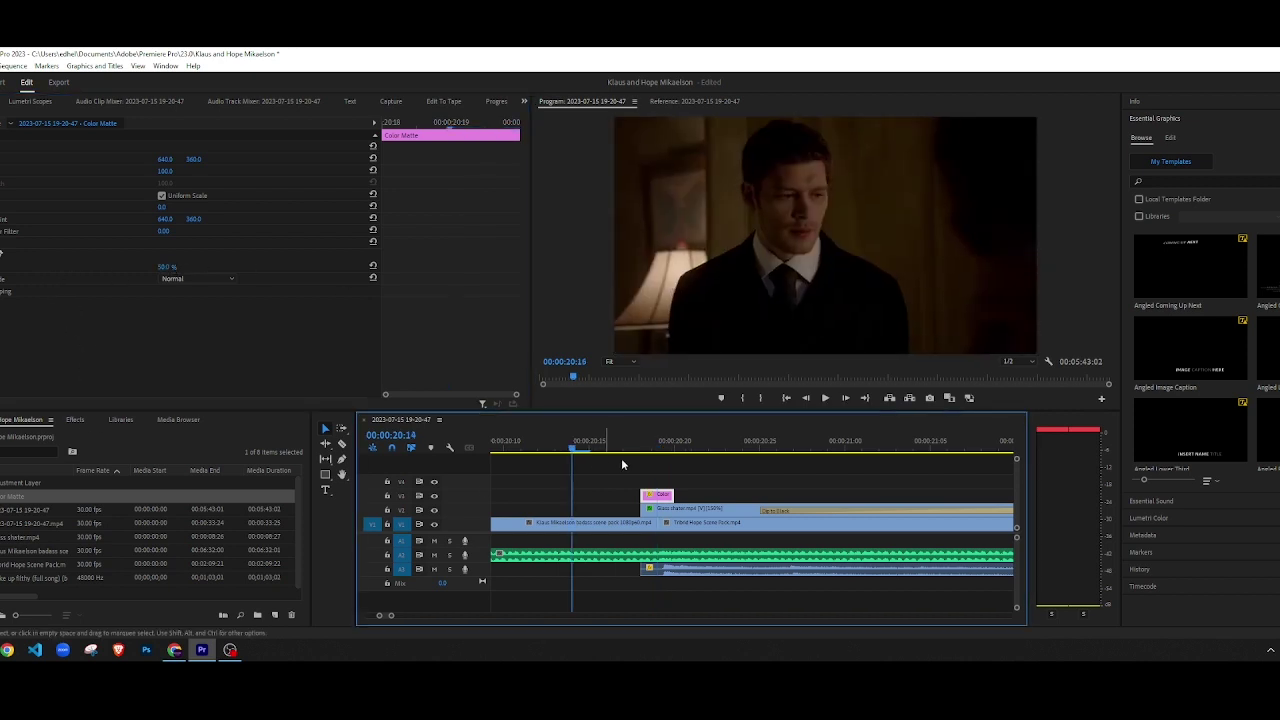
click(626, 469)
key(space)
key(space)
Step: Try lowering the white matte's opacity to 20% and play back the flash
click(657, 446)
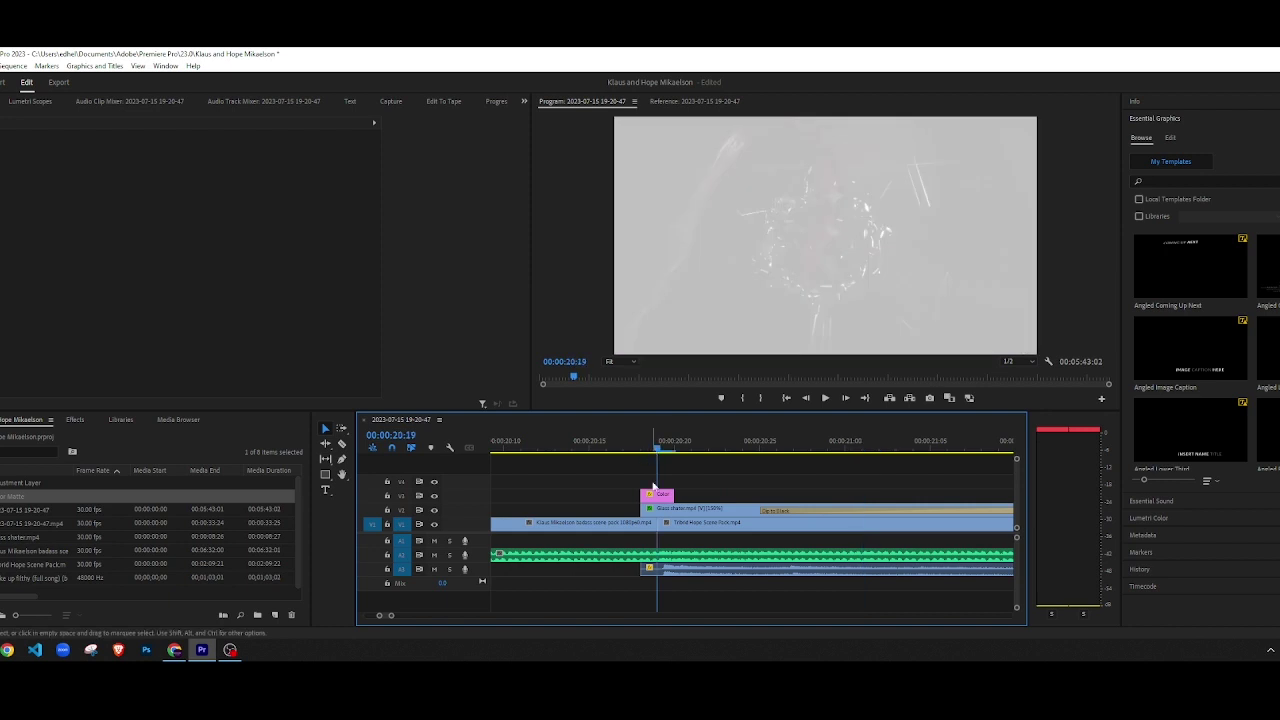
click(657, 494)
click(171, 266)
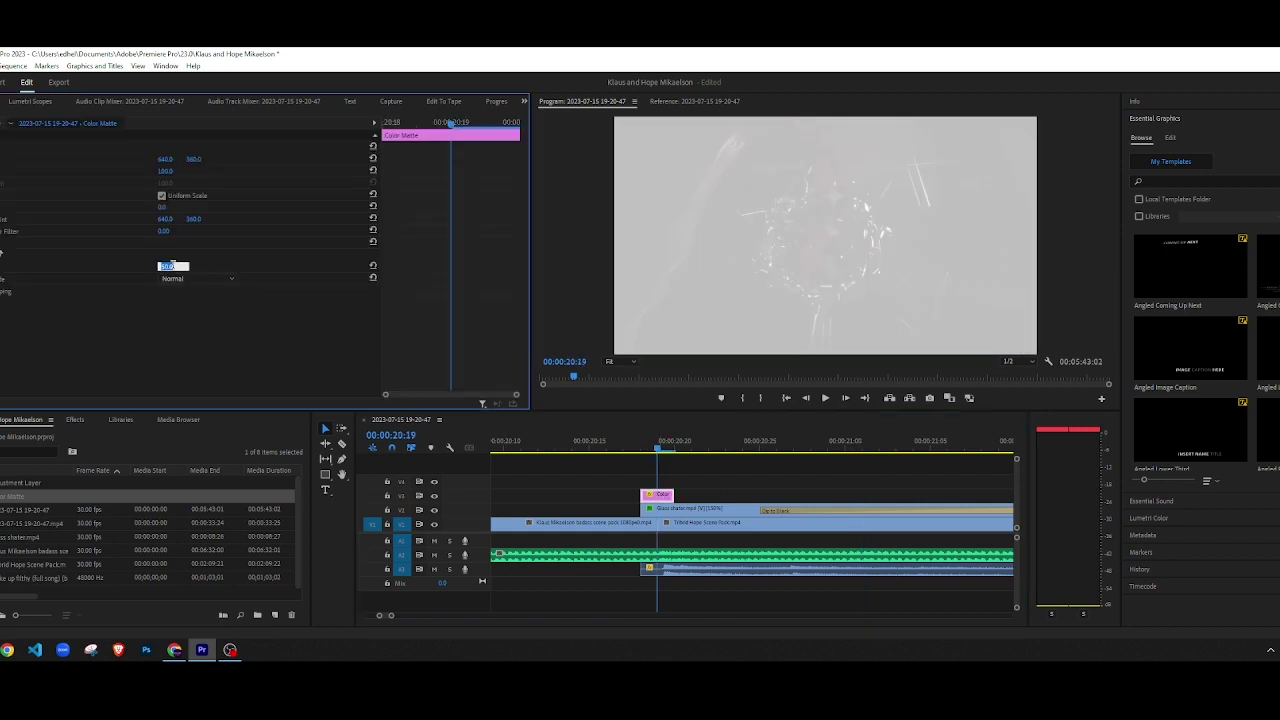
text(20)
key(Return)
click(602, 450)
click(614, 473)
key(space)
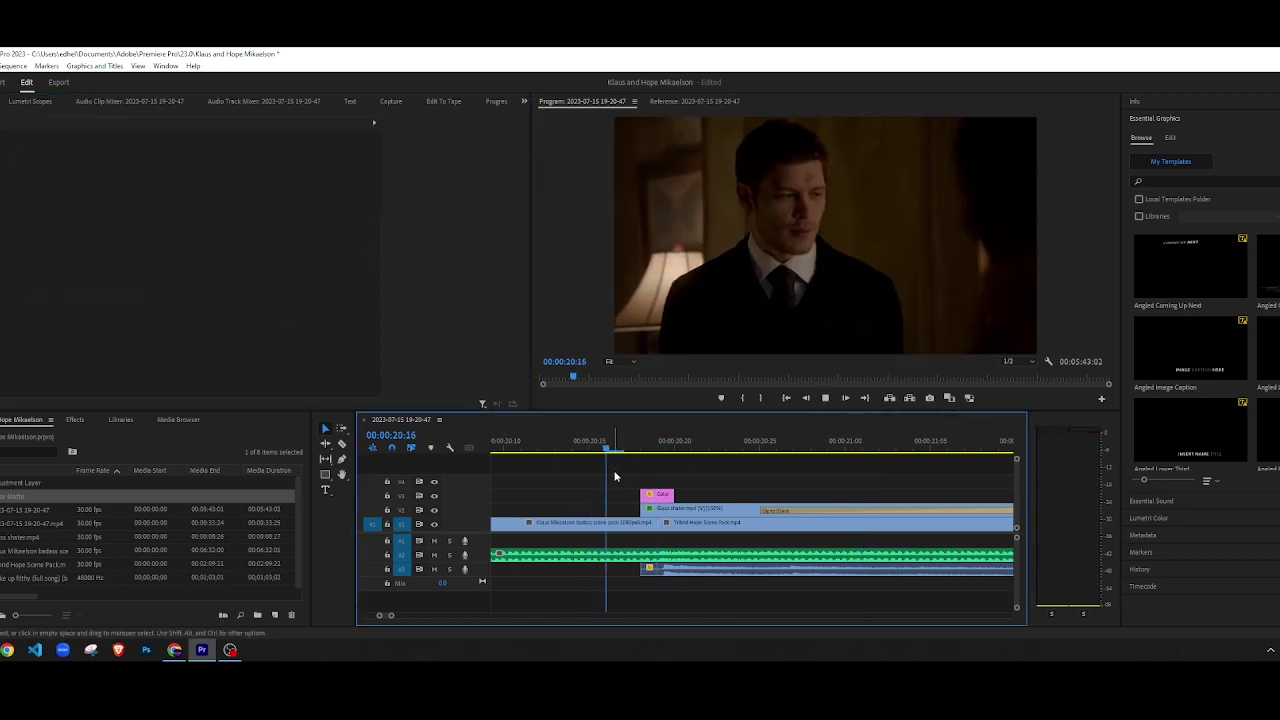
key(space)
Step: Replay the run-up to the cut several times to judge how strong the white flash looks over the glass shatter
click(631, 448)
drag(632, 449, 573, 449)
key(space)
key(space)
scroll(596, 464, down, 2)
click(532, 449)
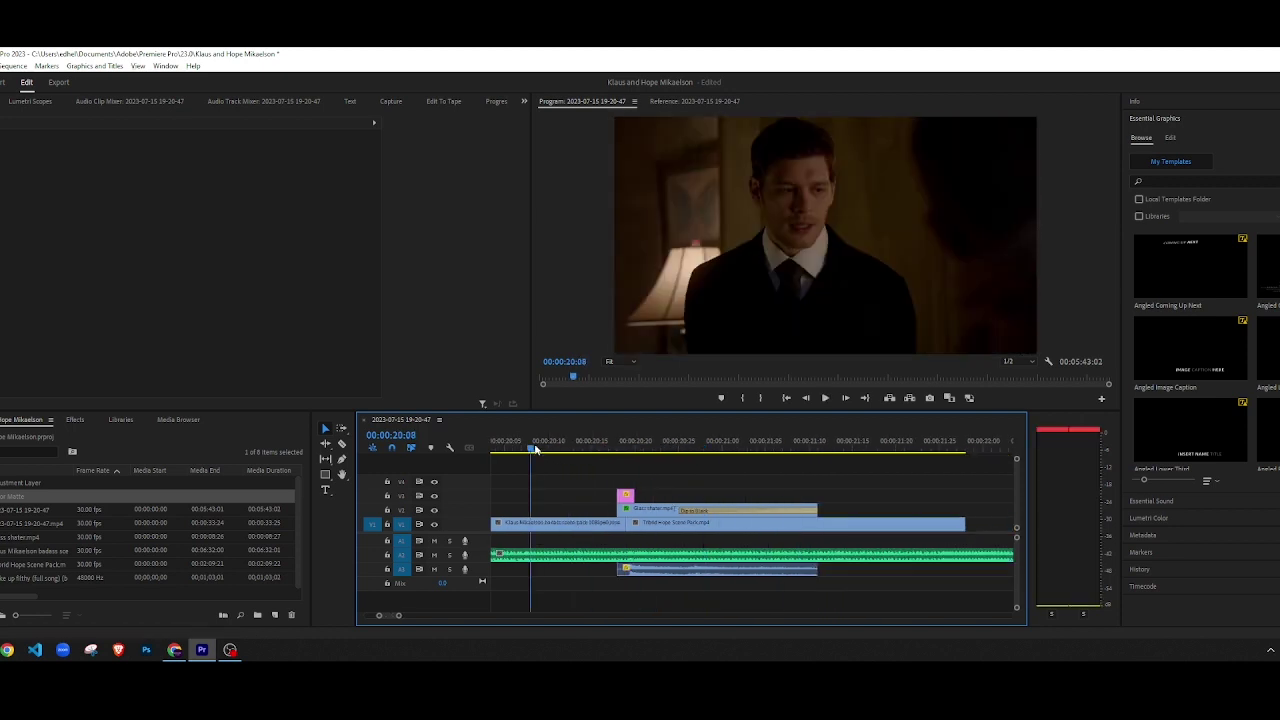
key(space)
key(space)
click(523, 449)
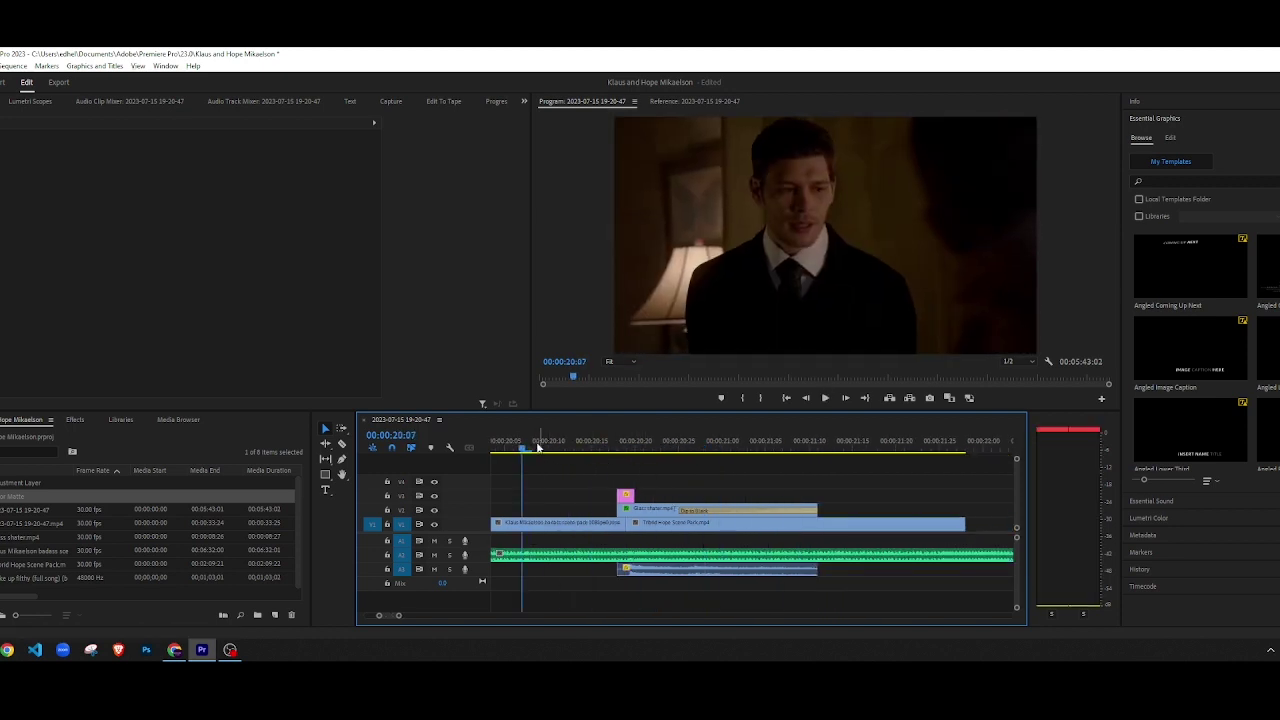
key(space)
key(space)
Step: Set the white matte's opacity to 10%
mouse_move(618, 449)
mouse_down()
mouse_move(578, 448)
mouse_move(616, 449)
mouse_up()
click(627, 449)
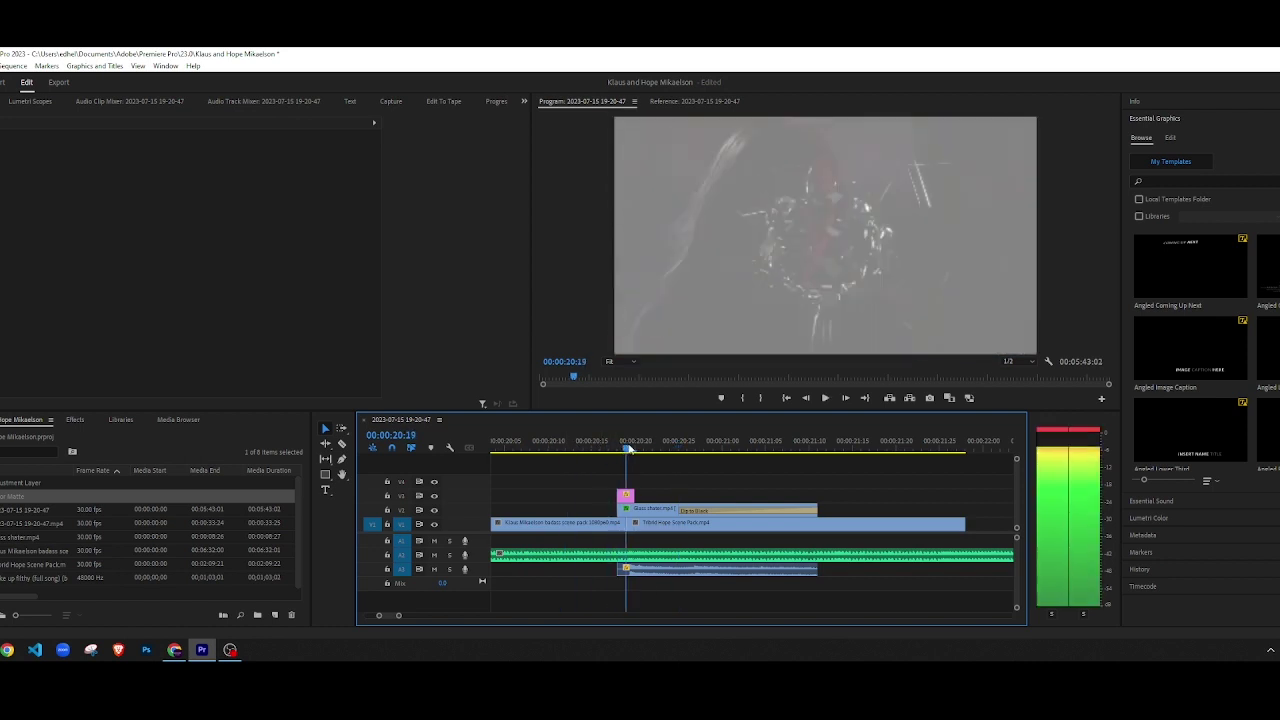
click(625, 496)
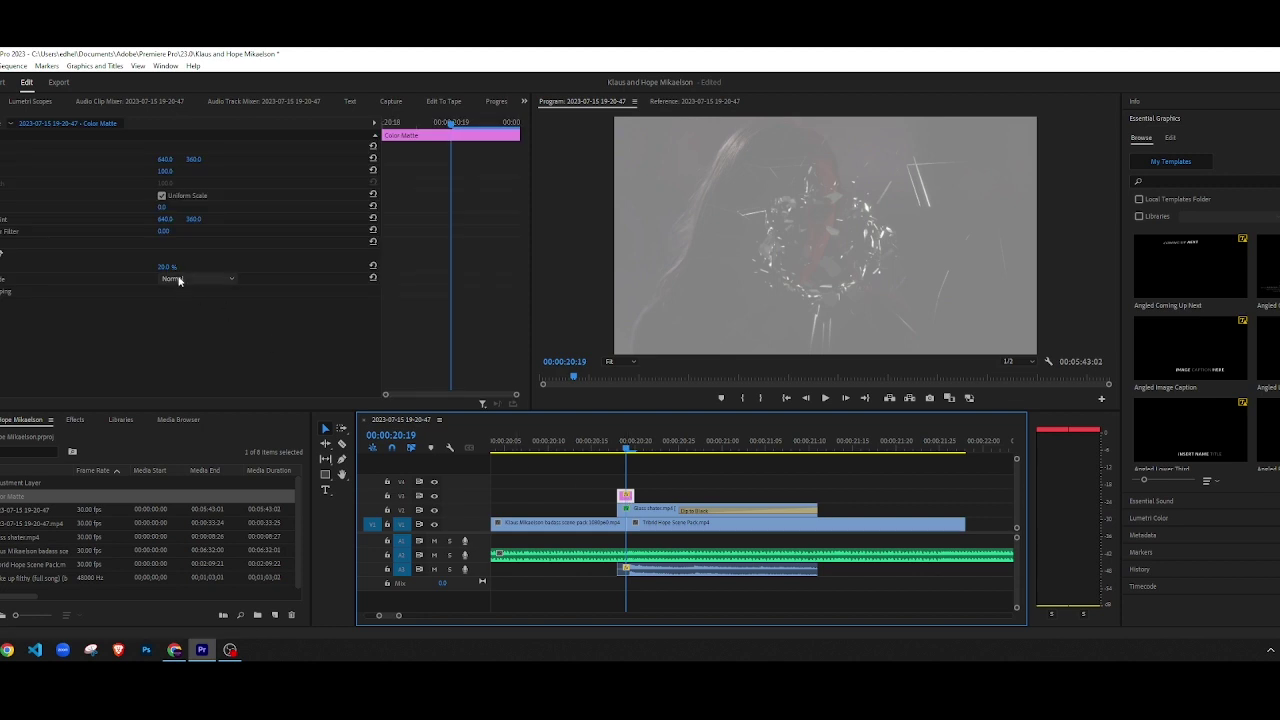
click(173, 266)
text(10)
key(Return)
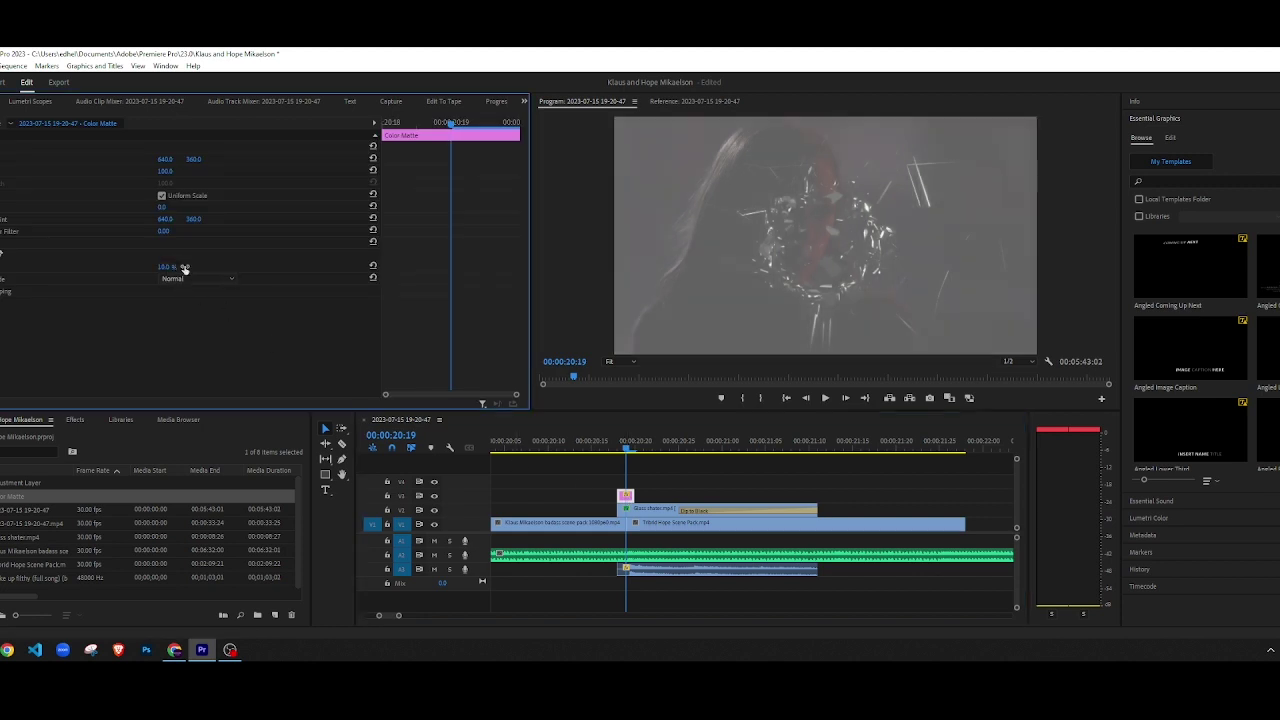
Step: Play back the cut with the fainter matte and examine the flash's first frame at 00:00:20:18
click(594, 475)
click(568, 441)
key(space)
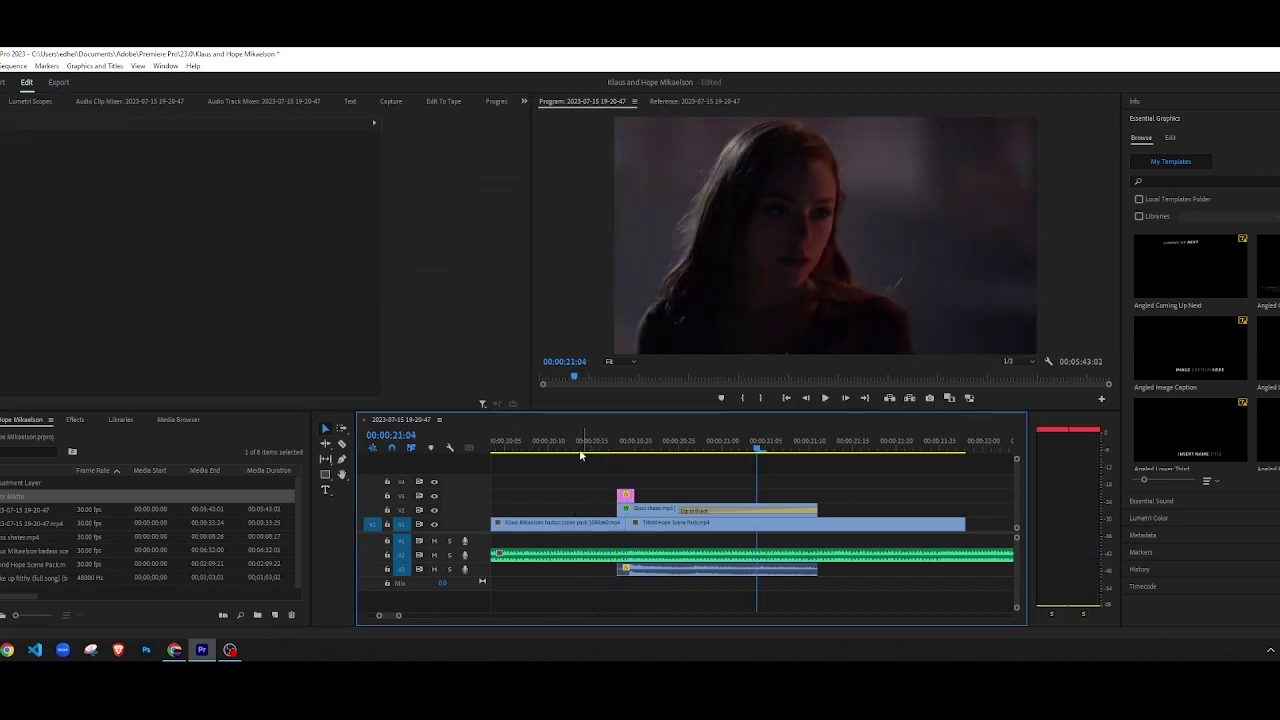
click(556, 446)
key(space)
key(space)
drag(600, 446, 620, 446)
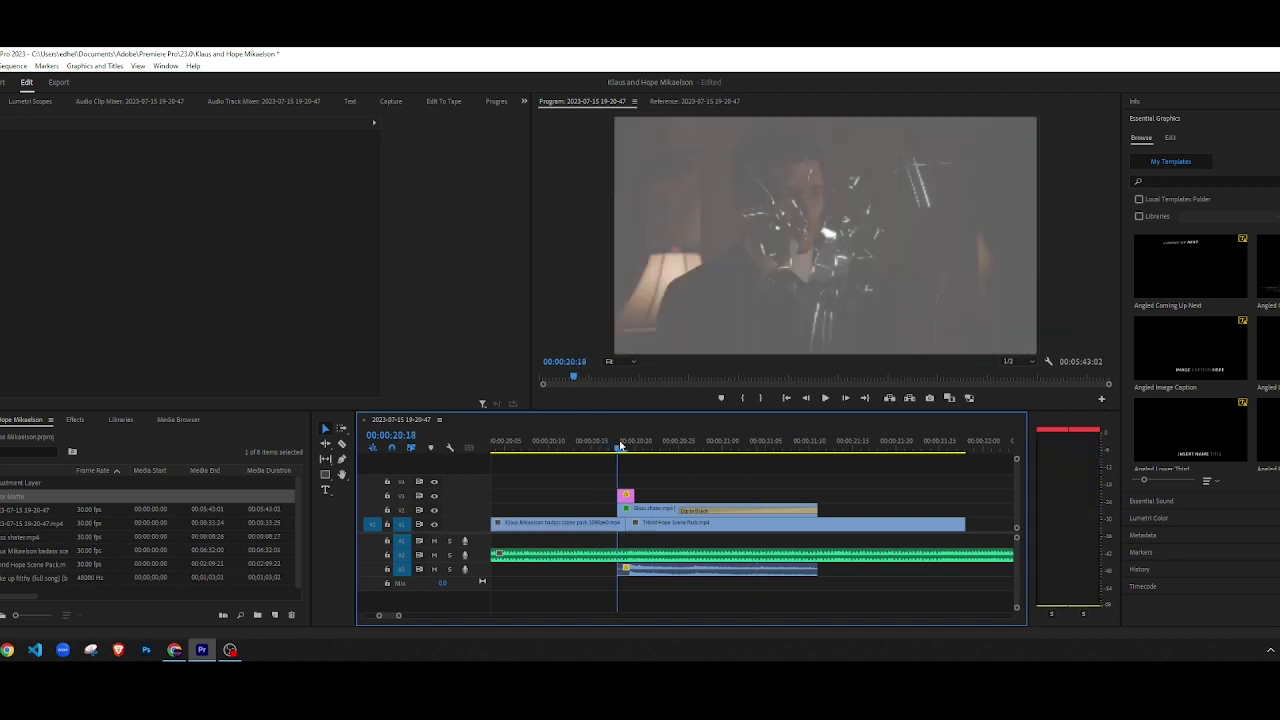
Step: Try shifting the Glass shater.mp4 footage one frame later while keeping its start at the matte, and play back the cut
scroll(616, 524, up, 3)
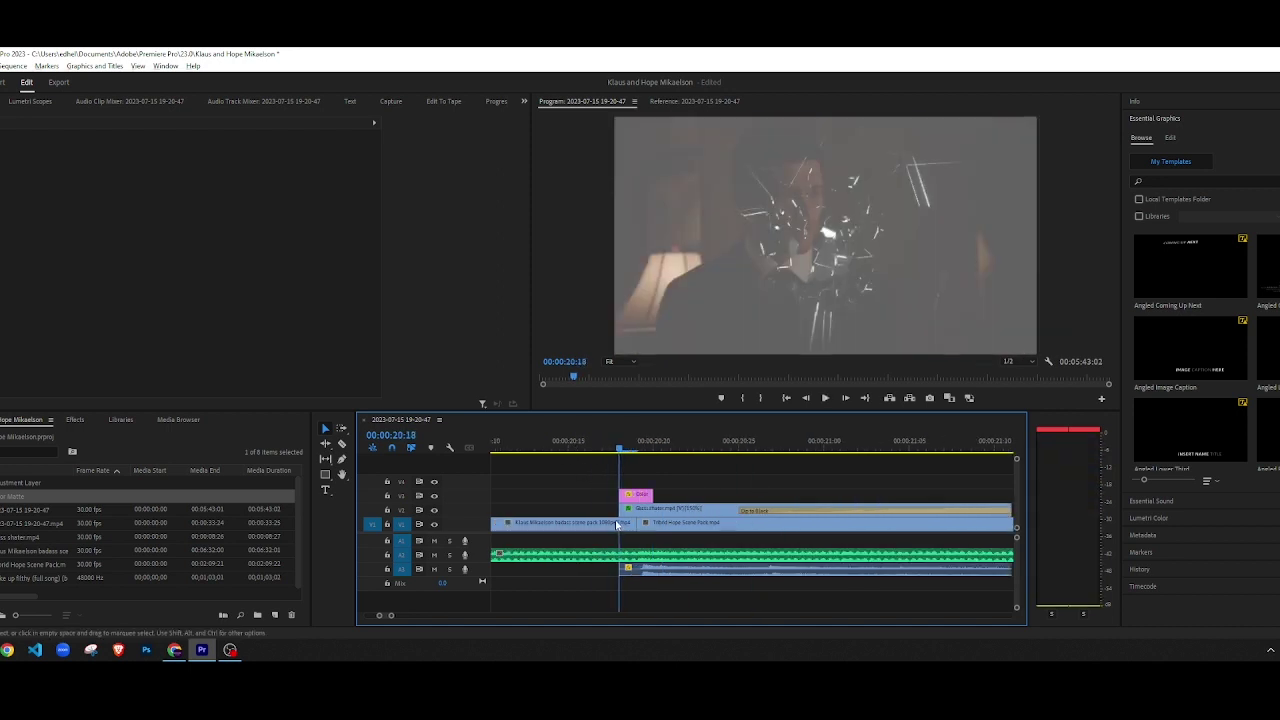
mouse_move(625, 510)
mouse_down()
mouse_move(606, 510)
mouse_move(648, 512)
mouse_up()
click(640, 512)
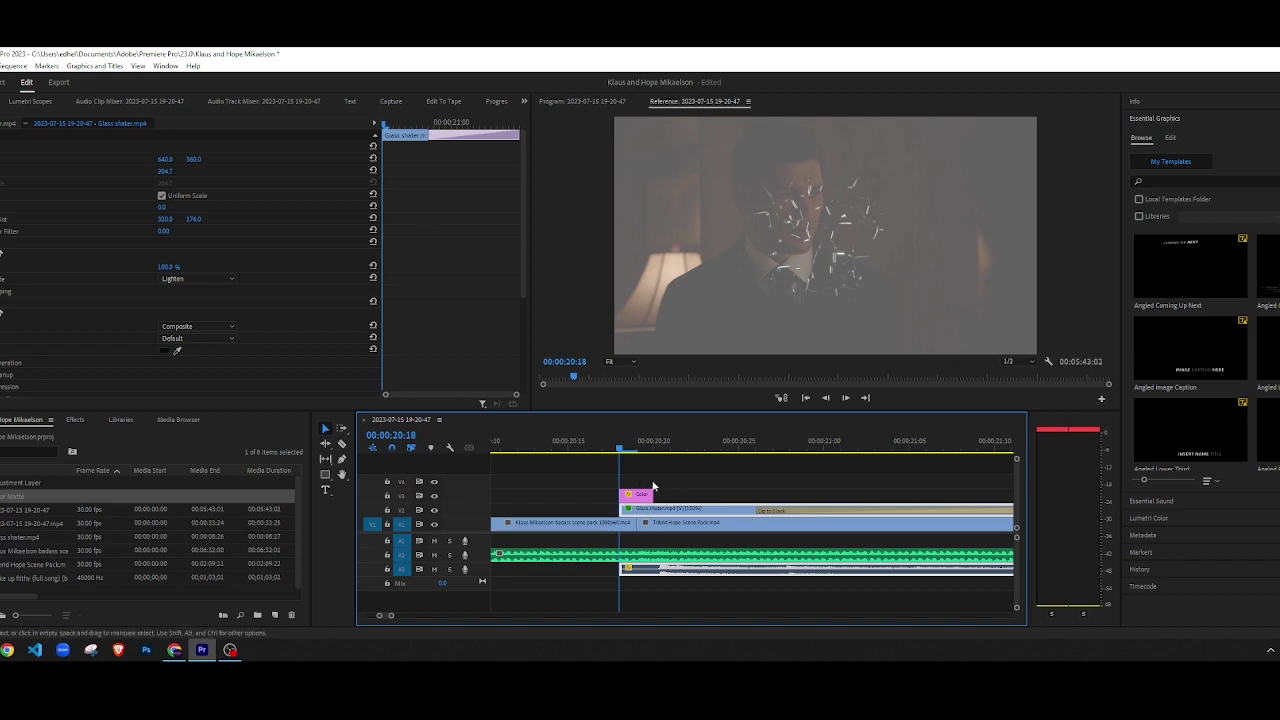
click(650, 480)
click(584, 442)
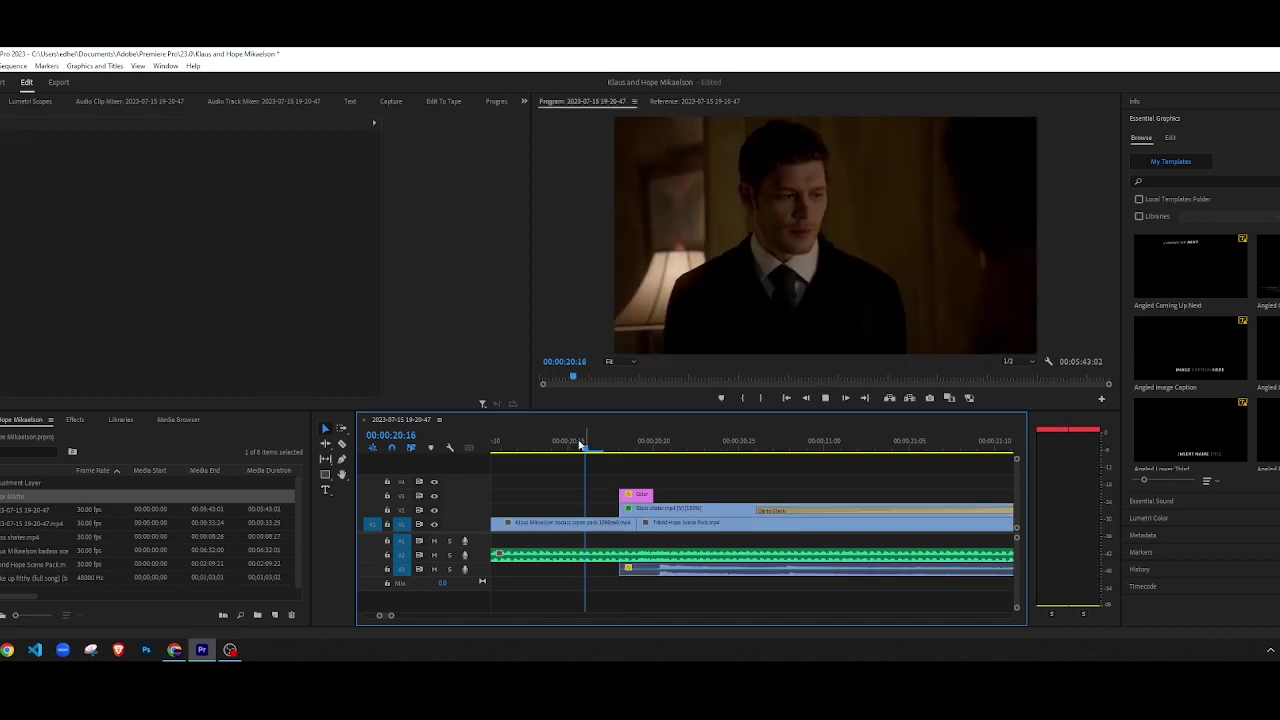
key(space)
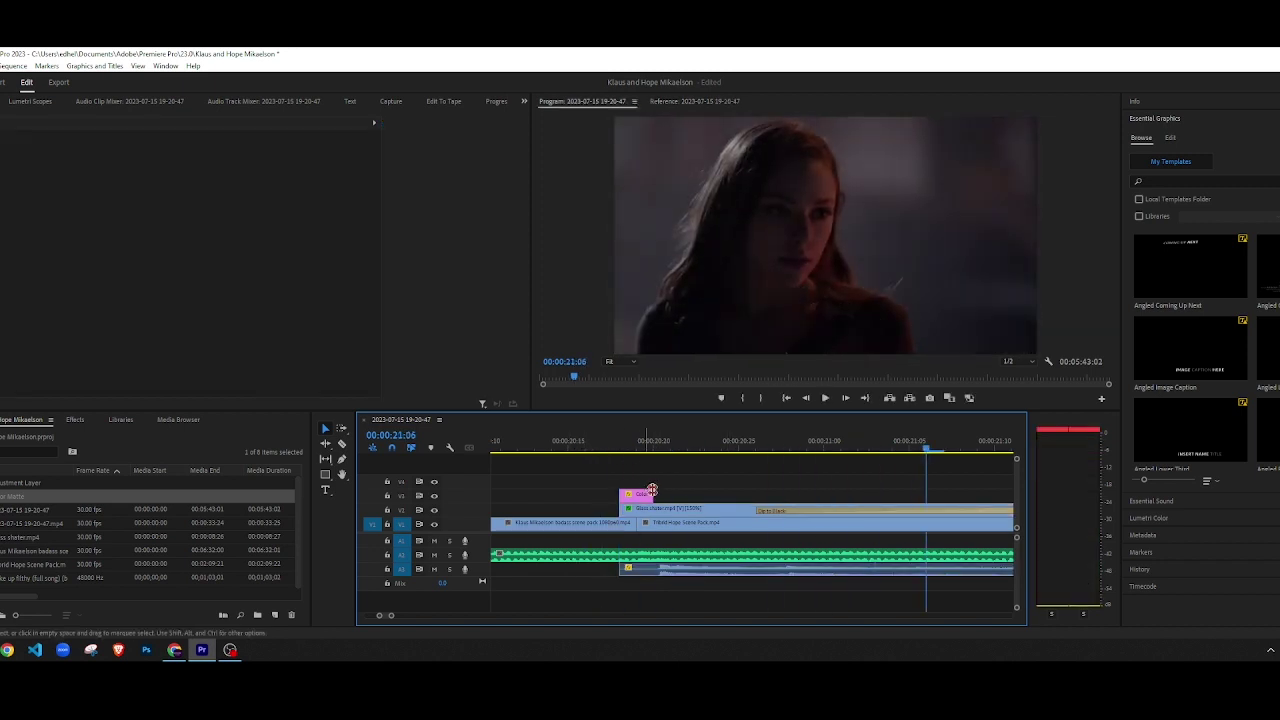
click(621, 448)
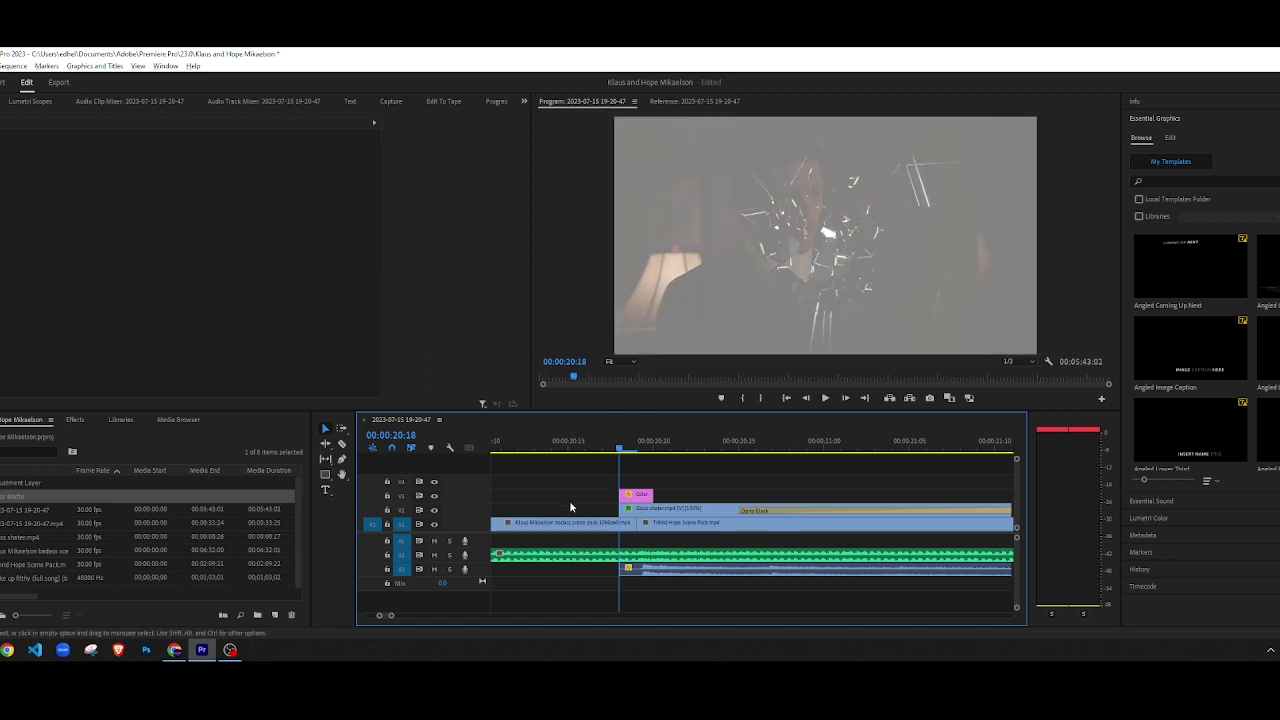
Step: Play back the whole edit from the beginning through Hope's shot
scroll(570, 507, down, 5)
drag(530, 451, 380, 454)
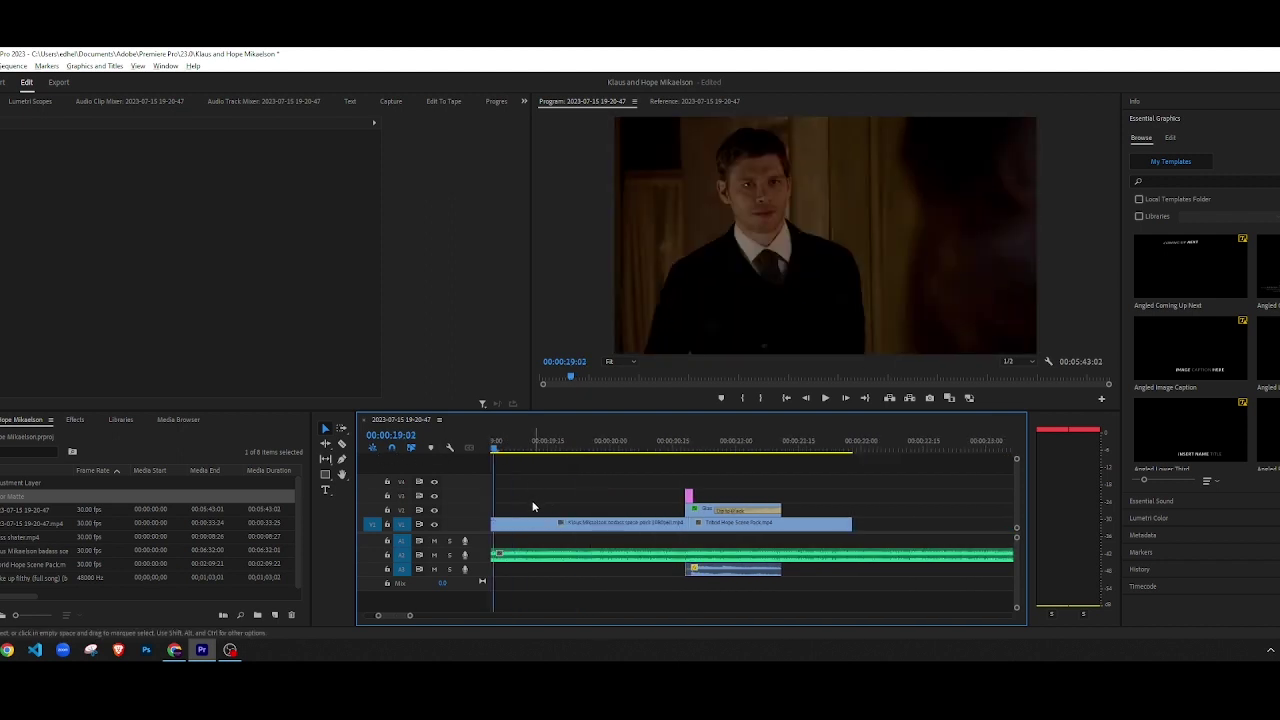
scroll(533, 507, down, 8)
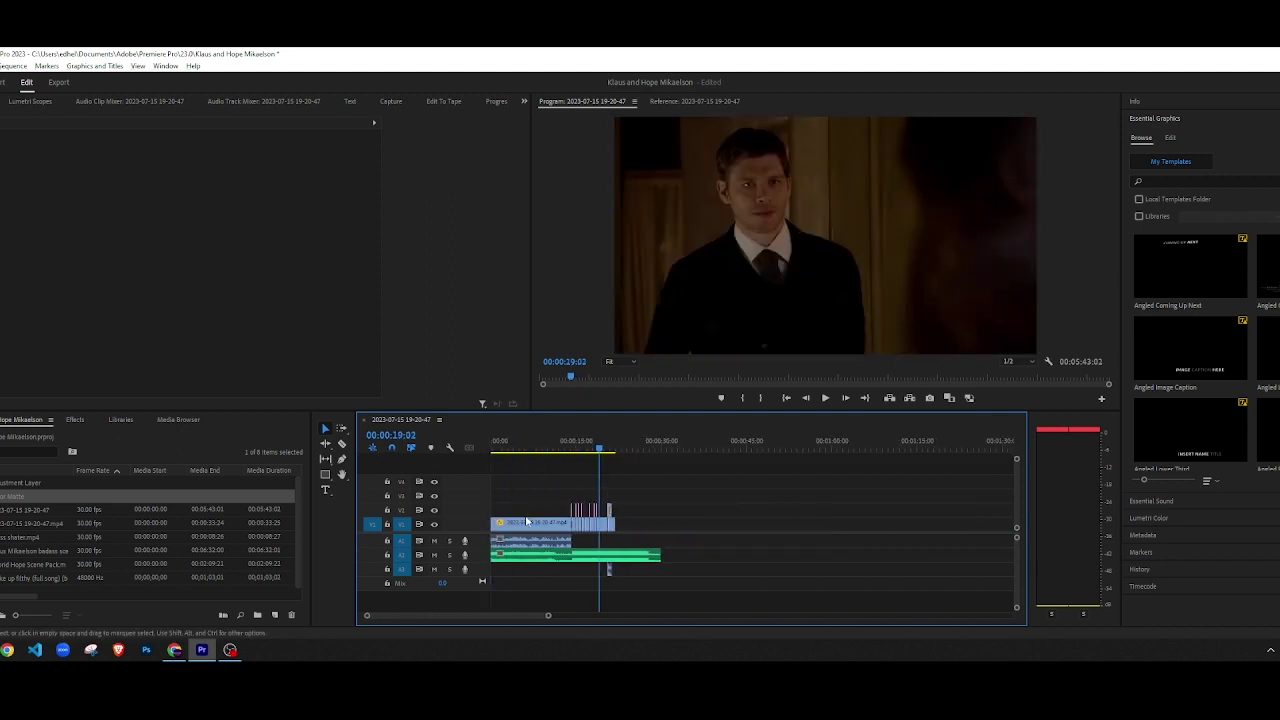
scroll(504, 510, up, 2)
key(Home)
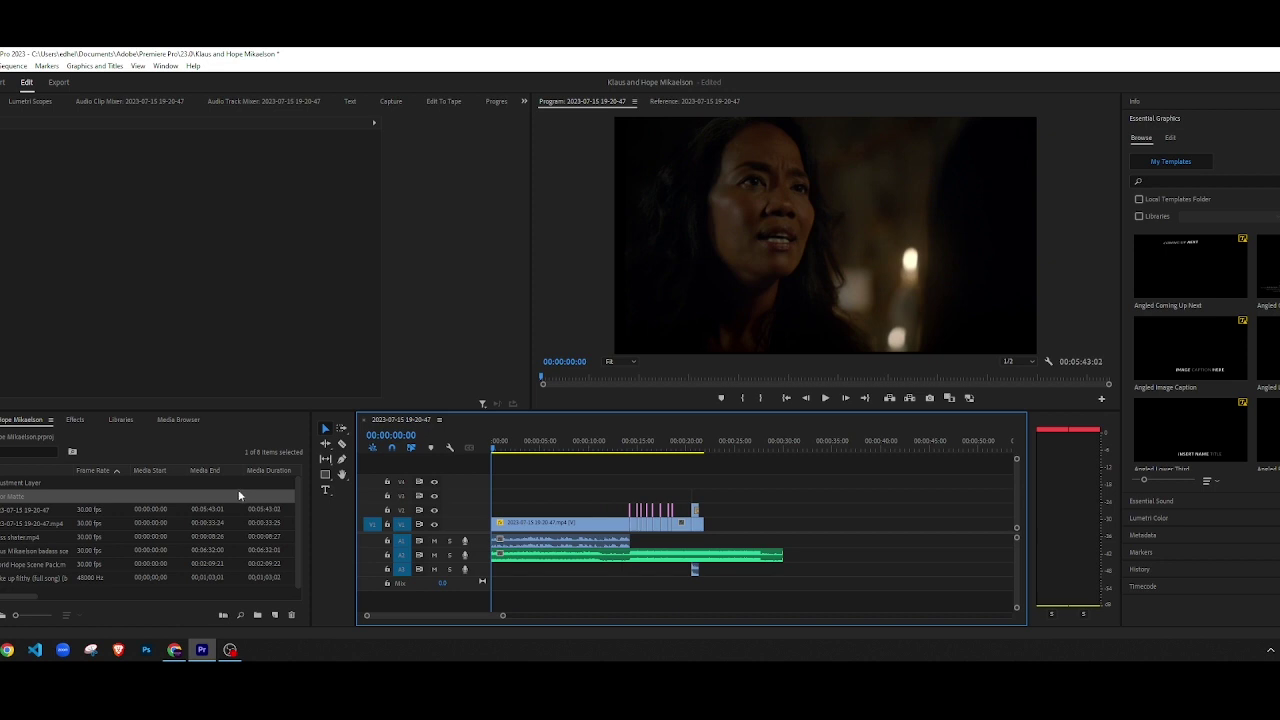
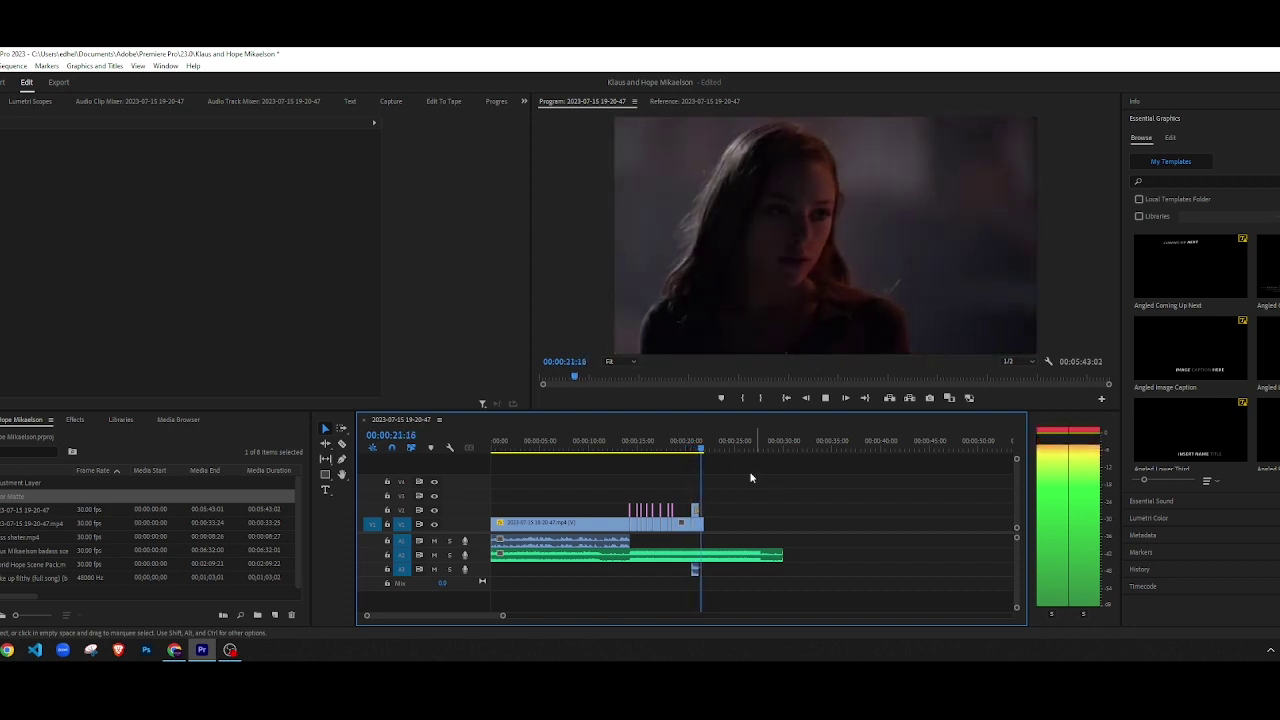
key(space)
Step: Replay the end of the edit from just before the cut to Hope to judge where her shot should end
scroll(694, 490, up, 5)
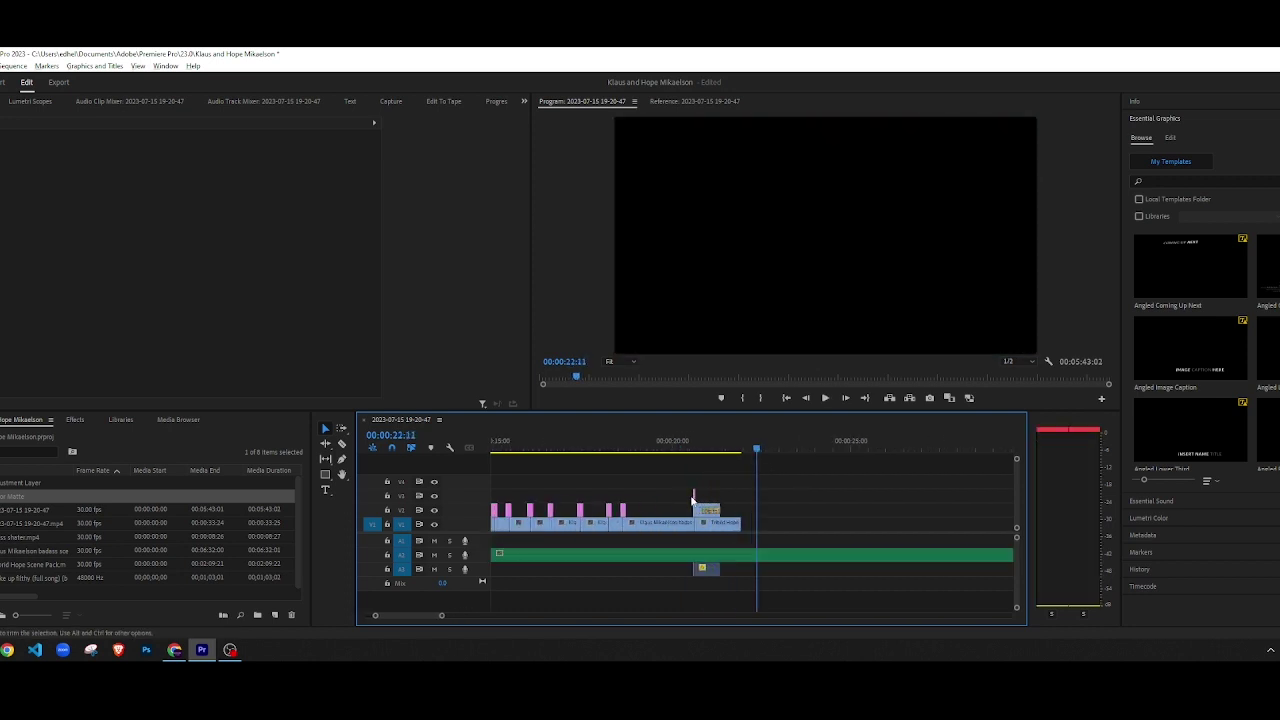
click(660, 448)
key(space)
key(space)
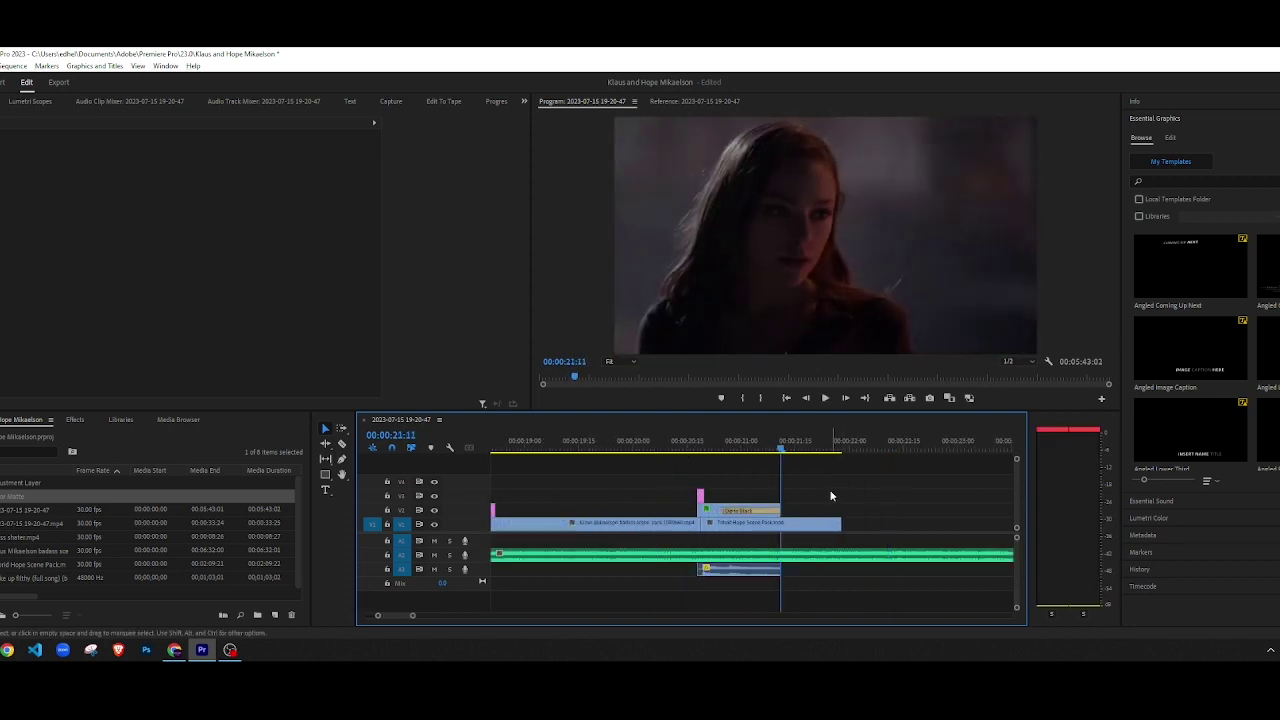
Step: Split Hope's clip on V1 at 00:00:21:13 and delete the remainder after it
key(Left)
key(Left)
key(Left)
key(Left)
key(Right)
key(Right)
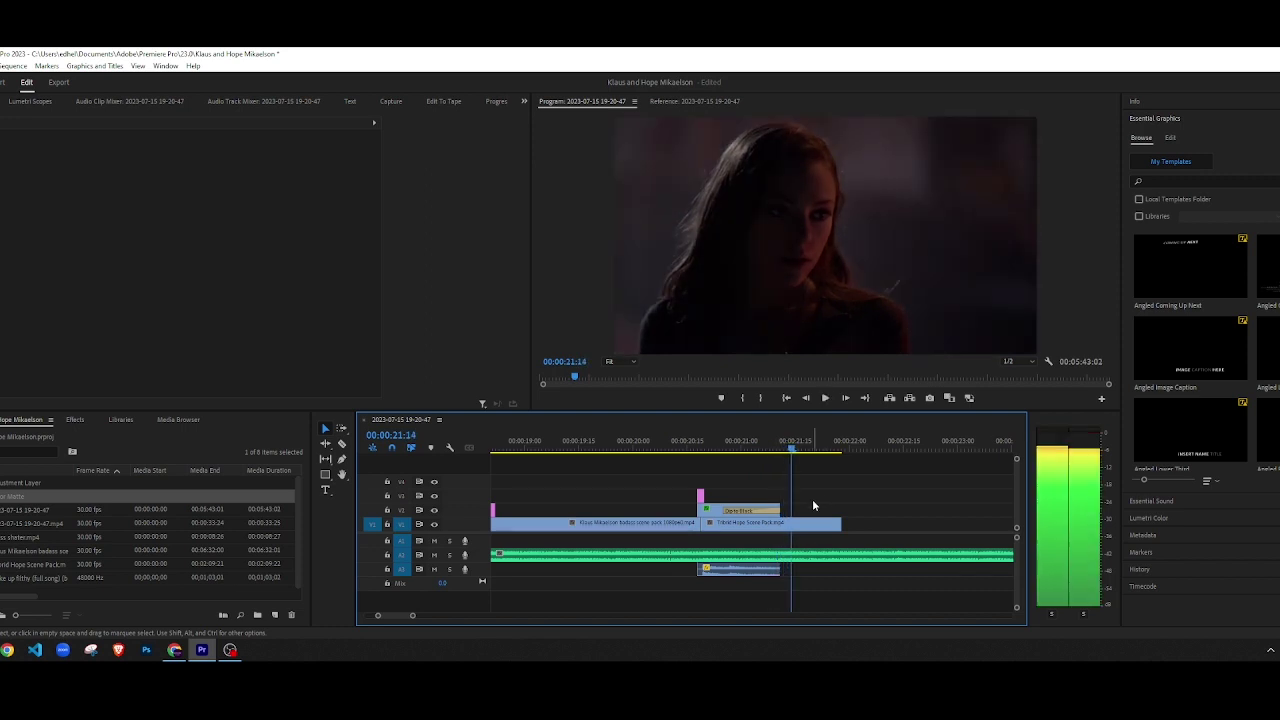
key(Right)
key(c)
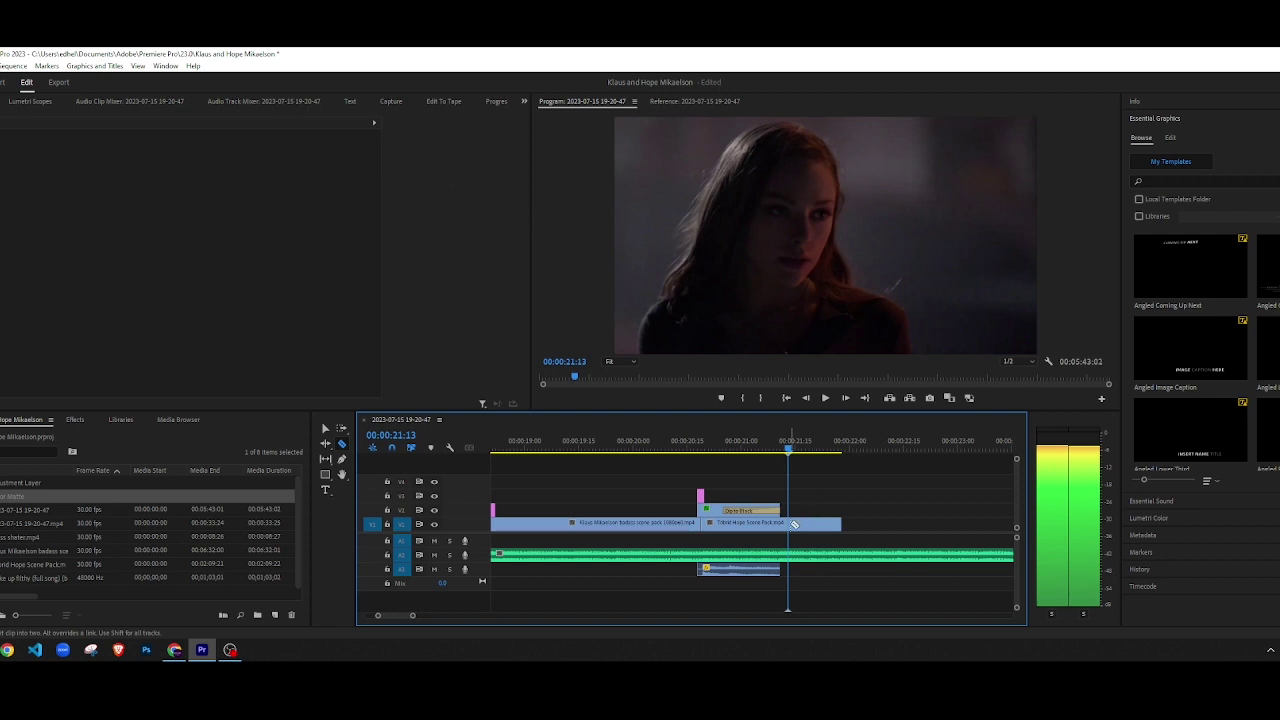
click(791, 524)
key(v)
click(805, 525)
key(Delete)
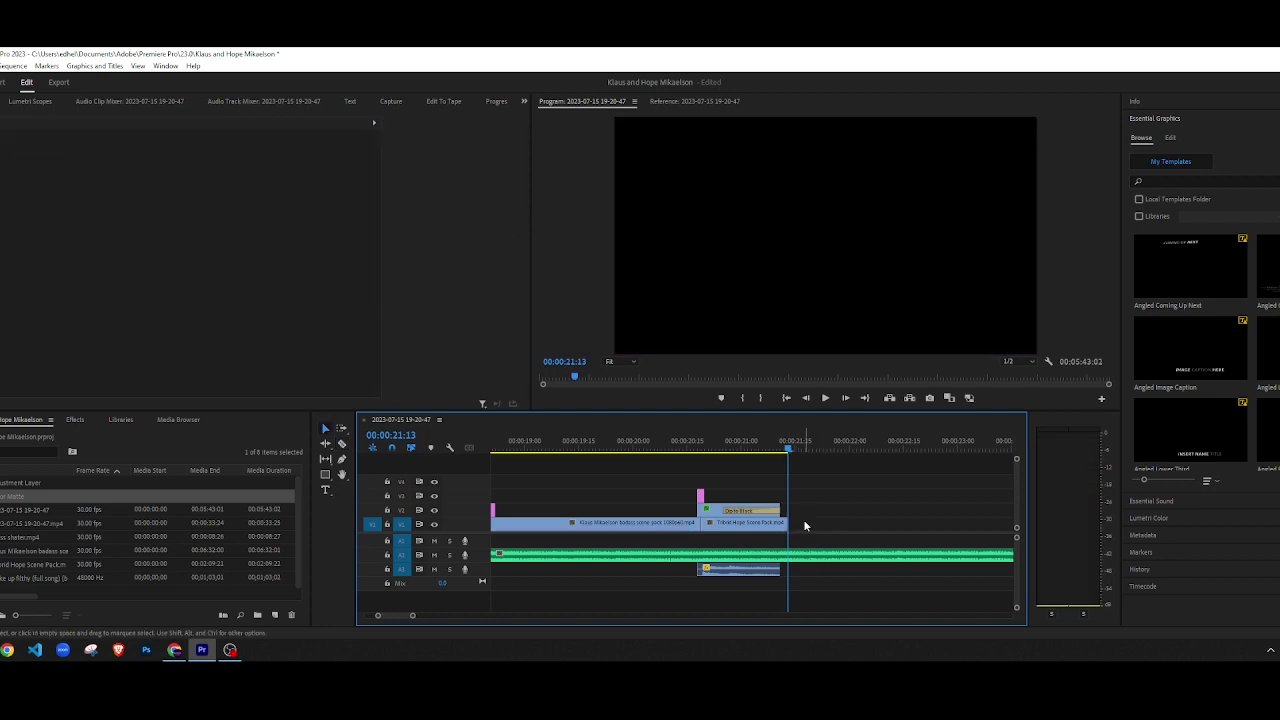
Step: Scrub through the leftover Tribrid Hope Scene Pack.mp4 footage and play Hope's close-up around 00:05:24
scroll(805, 525, down, 10)
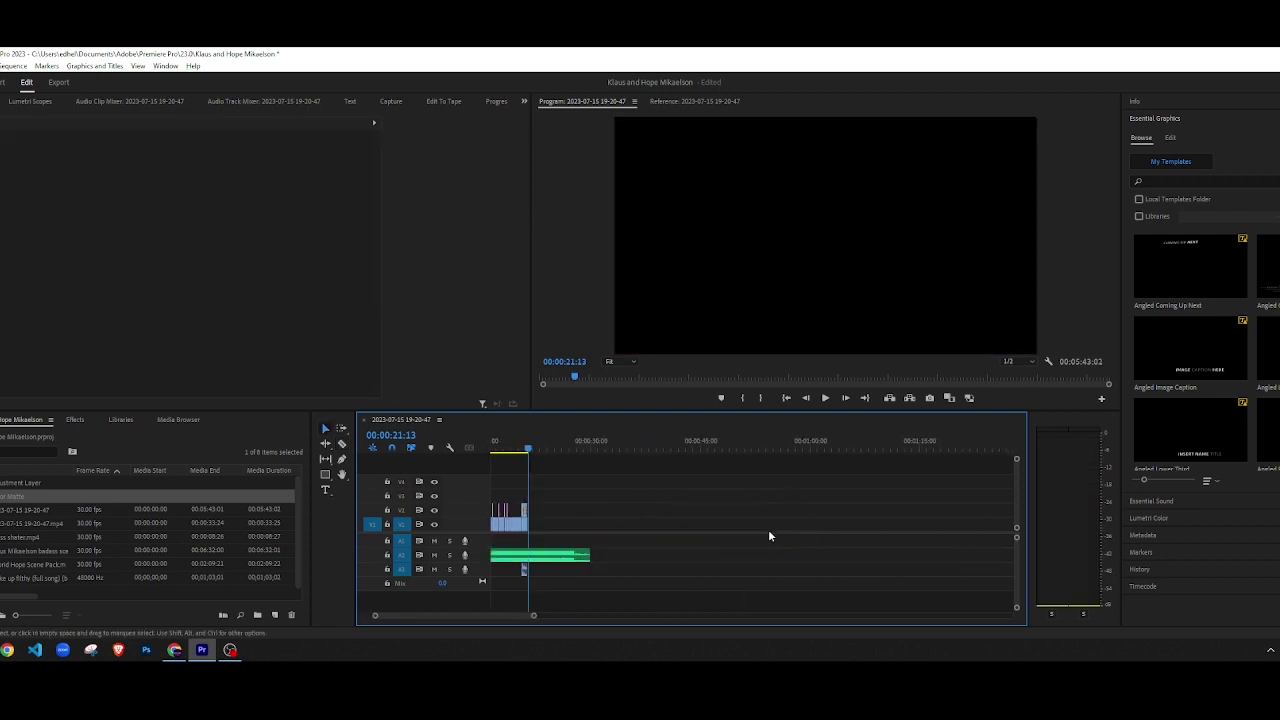
scroll(768, 529, up, 3)
scroll(768, 528, down, 4)
scroll(768, 527, down, 2)
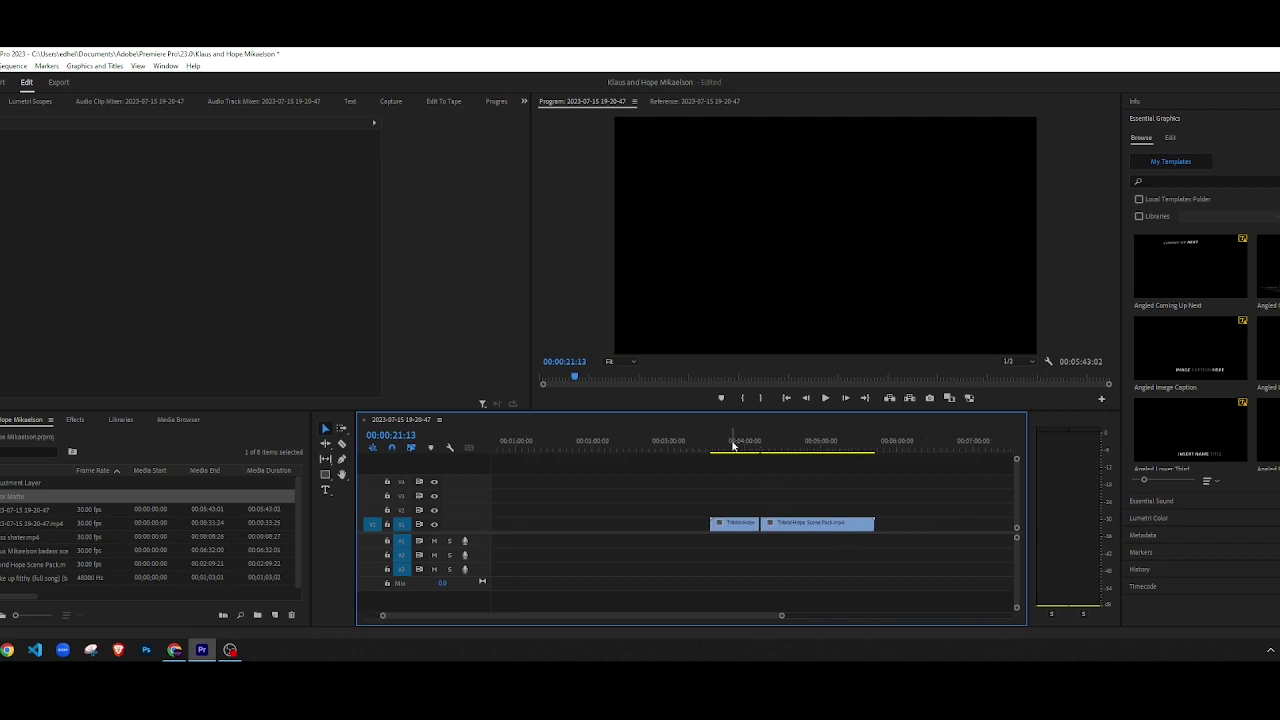
drag(733, 446, 853, 456)
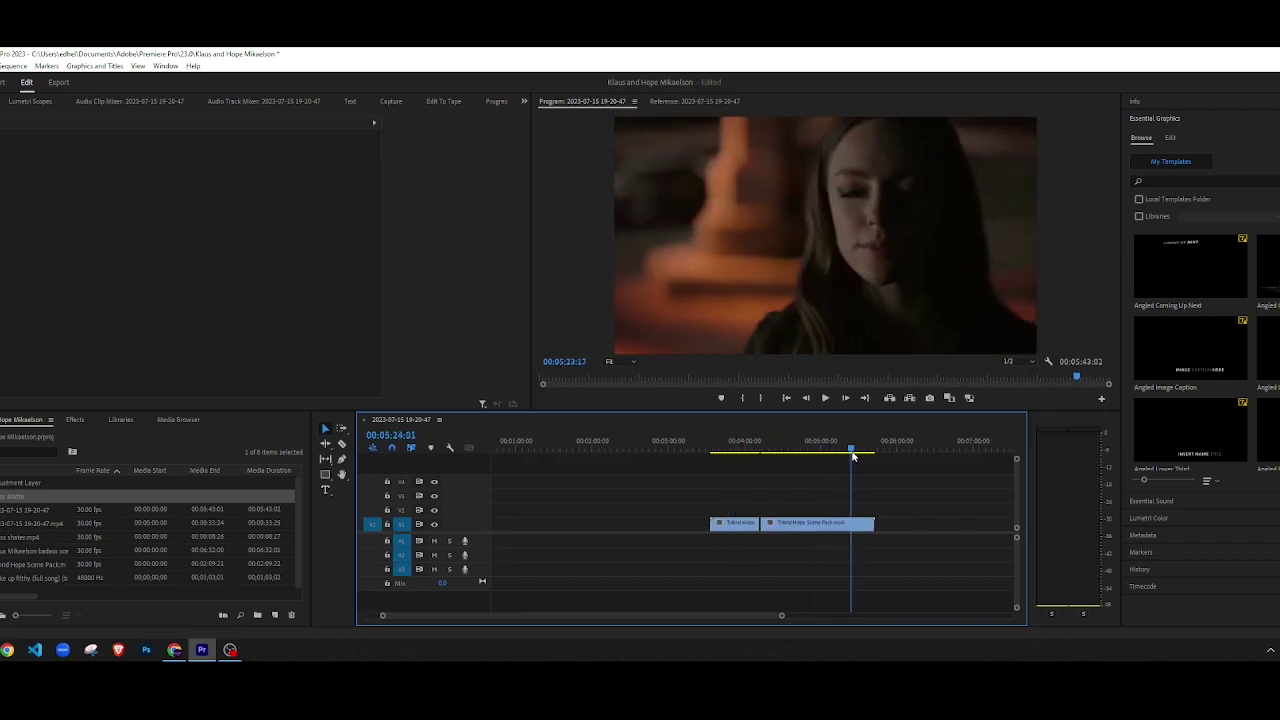
key(space)
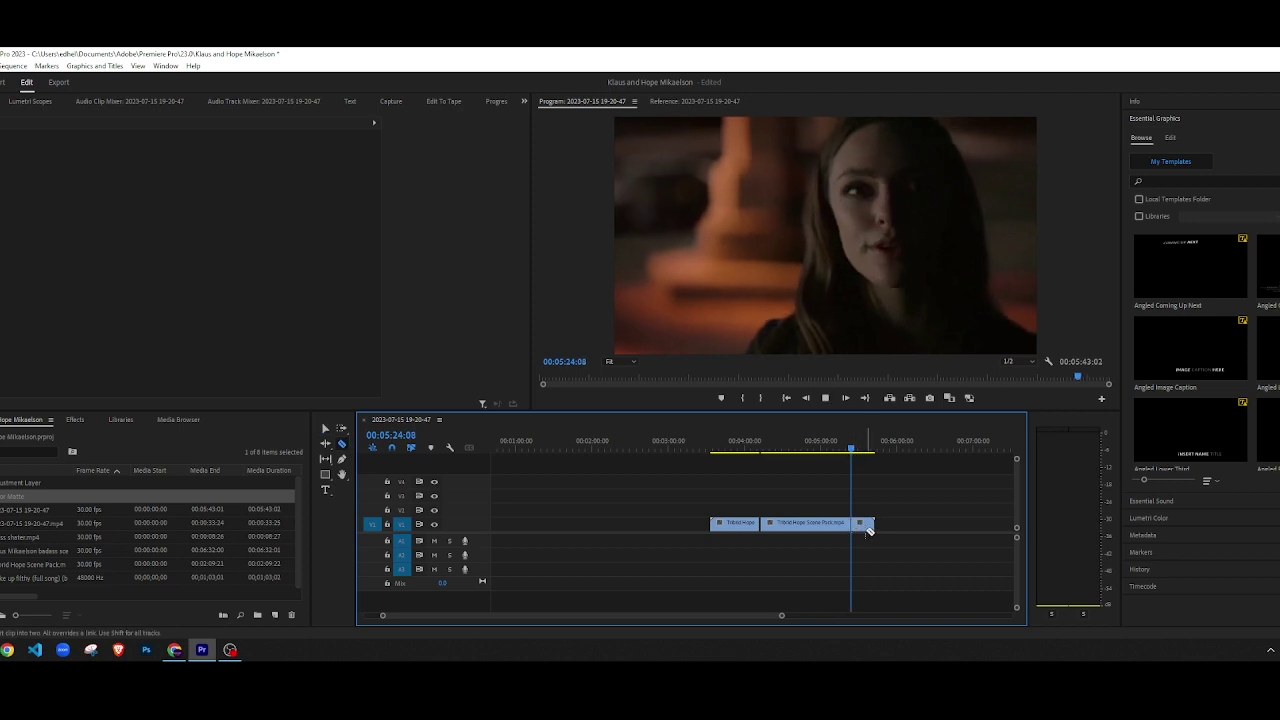
key(equal)
key(equal)
key(equal)
key(equal)
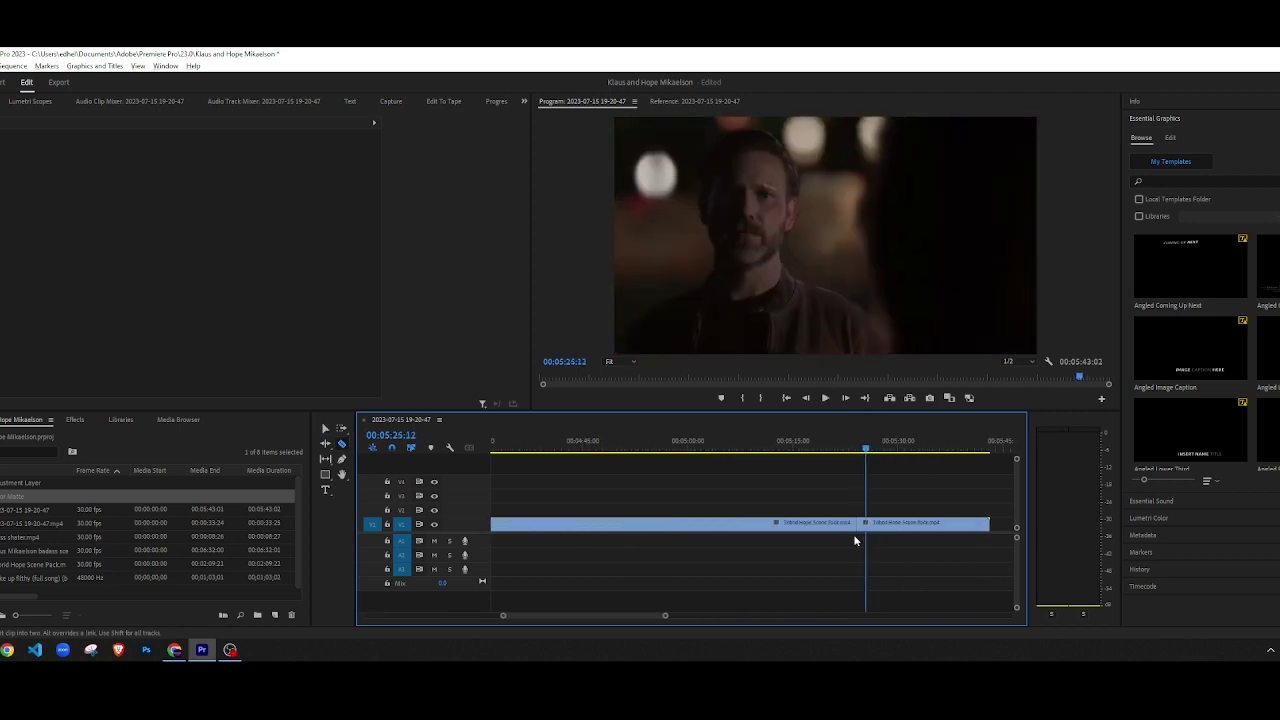
Step: Split the leftover Hope footage at 00:05:23:02 and 00:05:24:24 and cut out the shot between those points
drag(770, 452, 812, 458)
click(815, 526)
key(space)
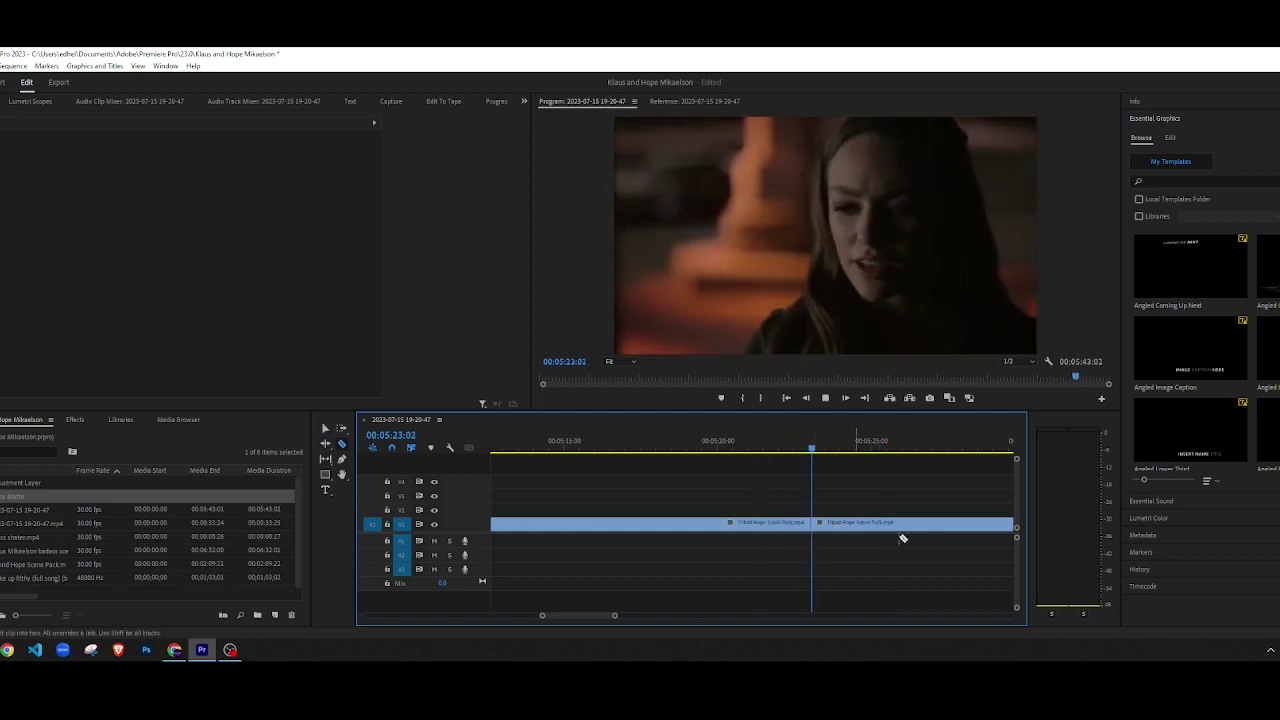
click(846, 532)
key(Delete)
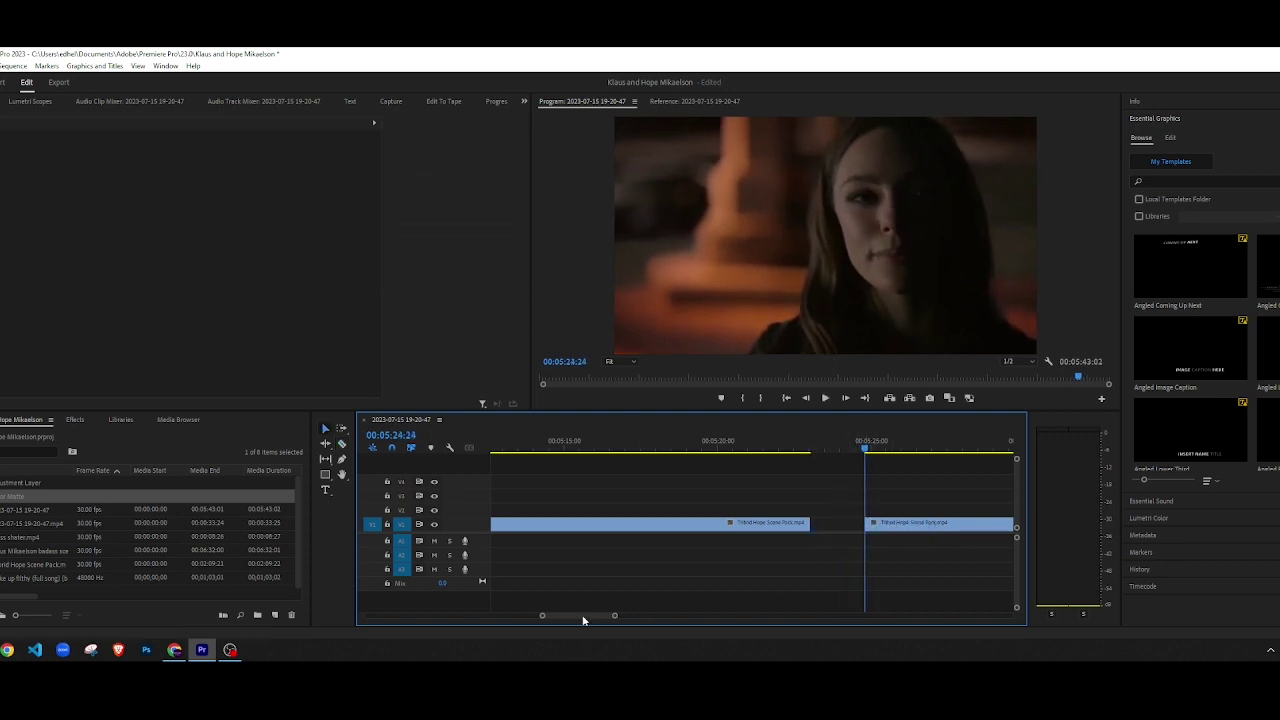
Step: Paste the cut-out Hope close-up on V1 at 00:00:21:13, directly after her first shot
drag(563, 622, 396, 624)
click(774, 451)
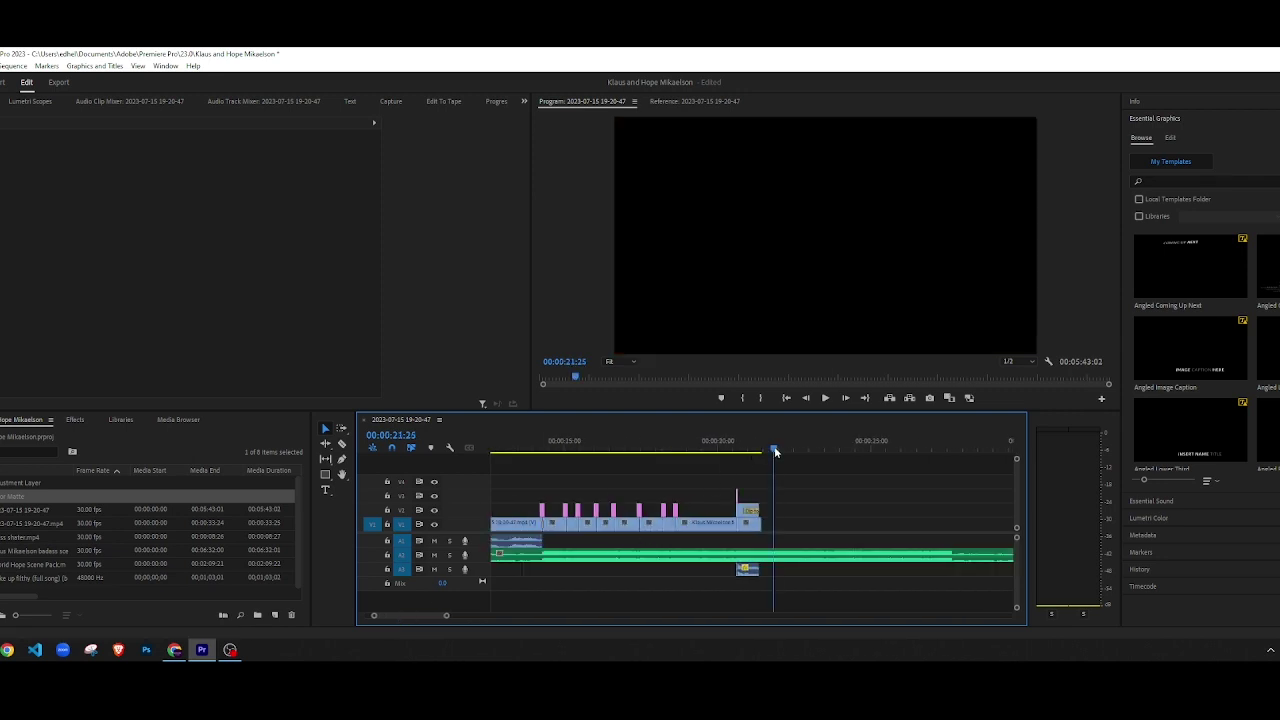
key(=)
key(=)
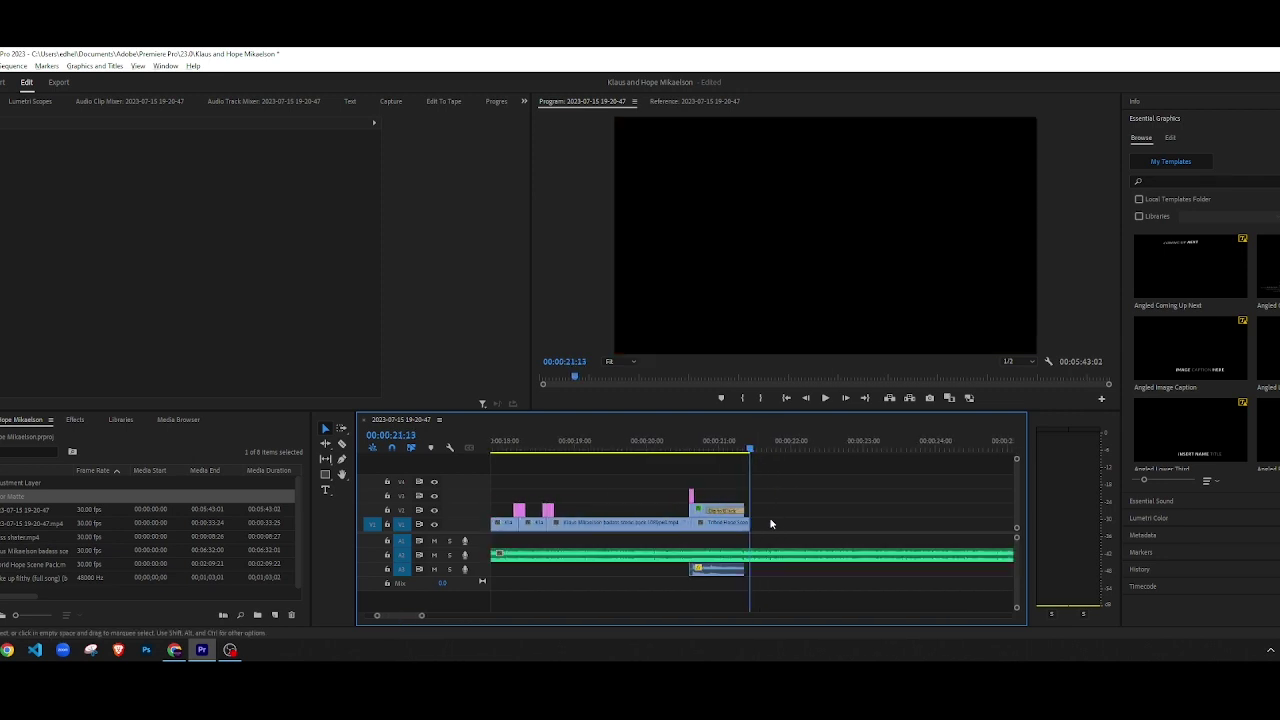
key(ctrl+v)
Step: Play back the cut from Klaus into Hope's two shots to judge where the second one should end
click(618, 450)
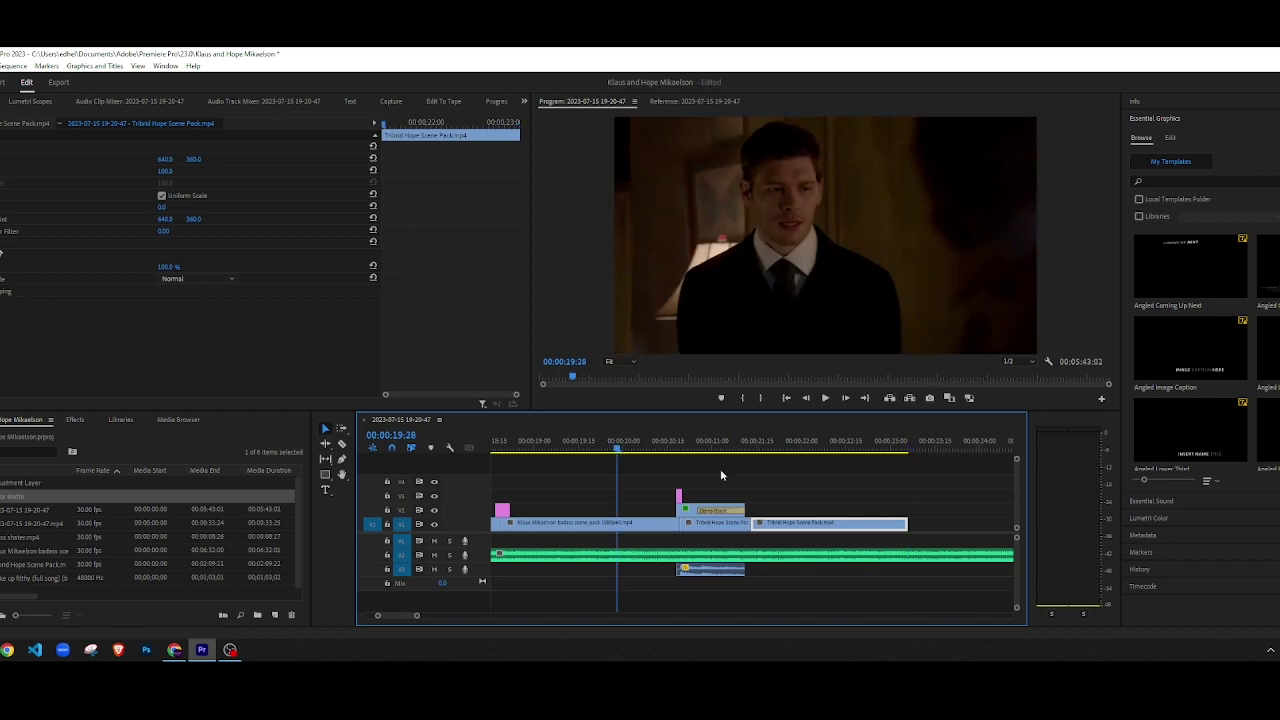
click(720, 472)
key(space)
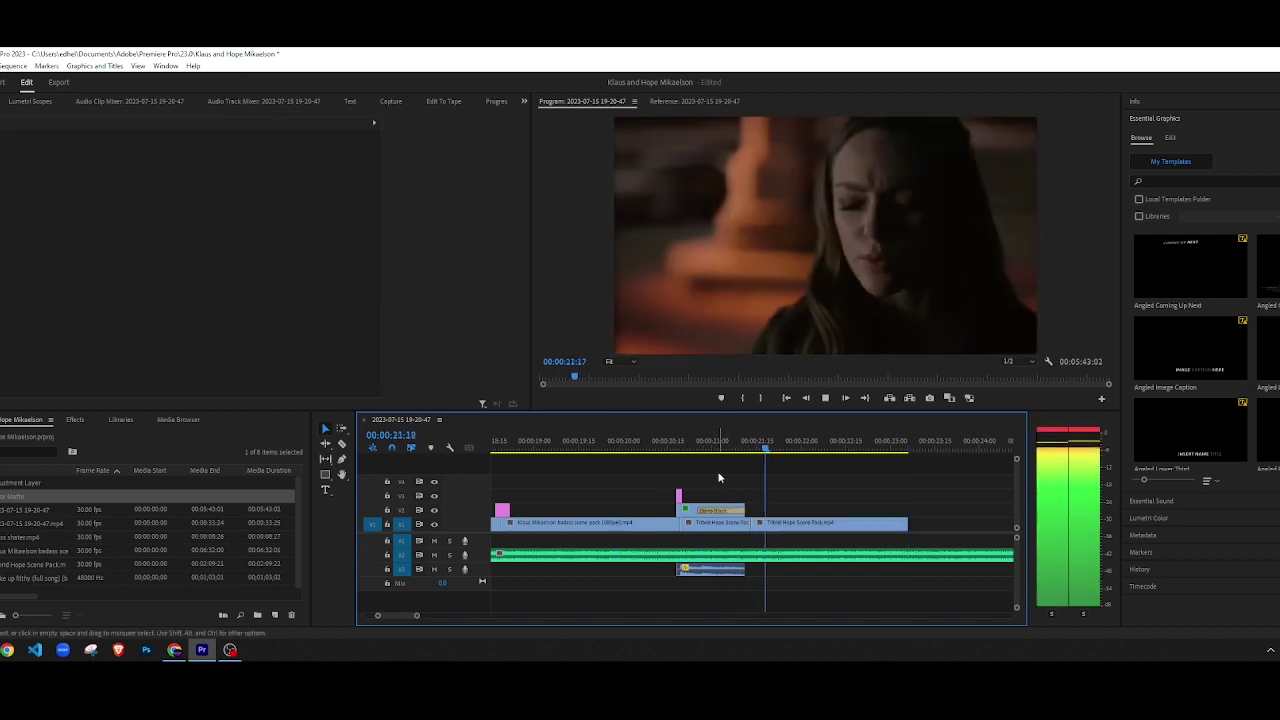
key(space)
click(710, 449)
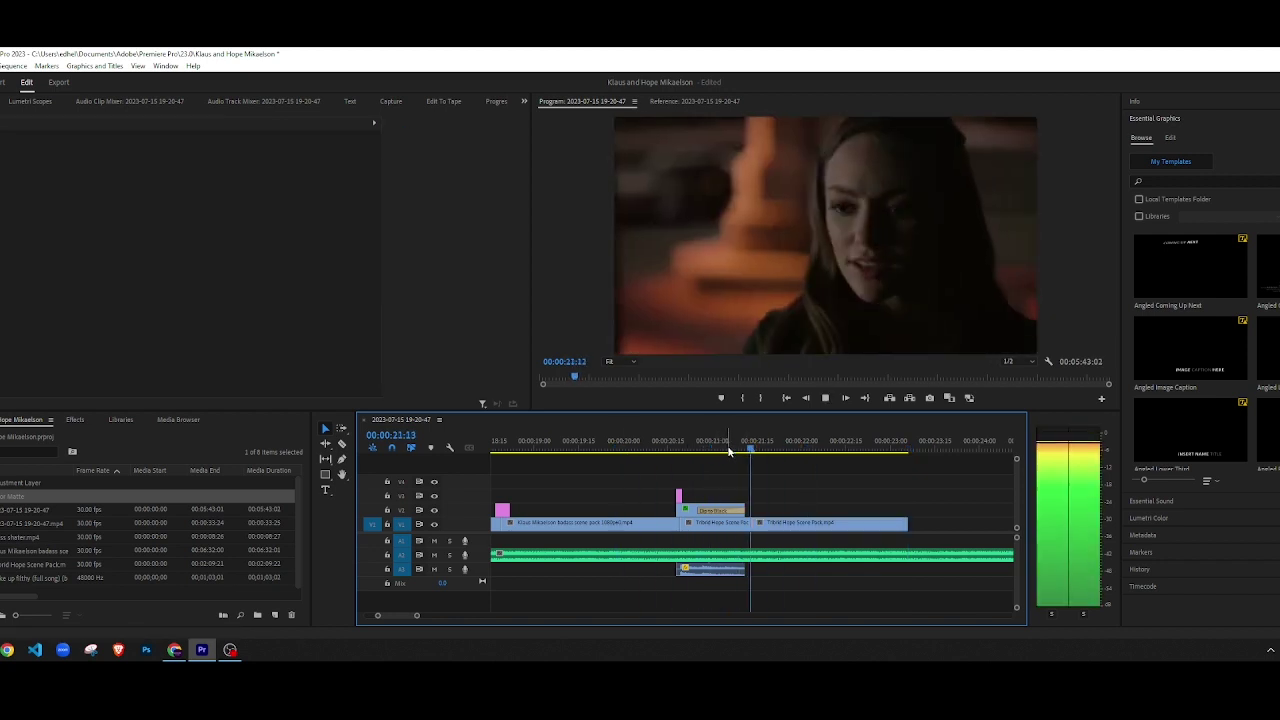
key(space)
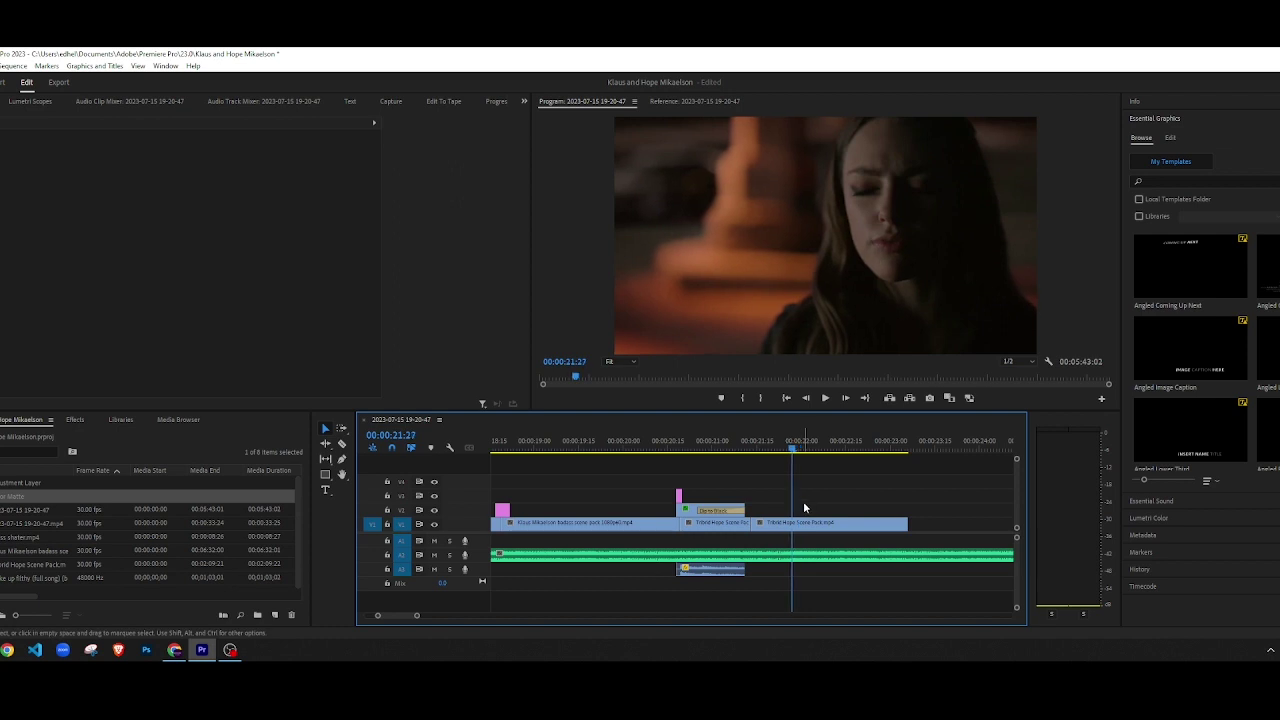
Step: Split Hope's second shot on V1 at 00:00:21:25 and delete the remainder after it
key(Left)
key(c)
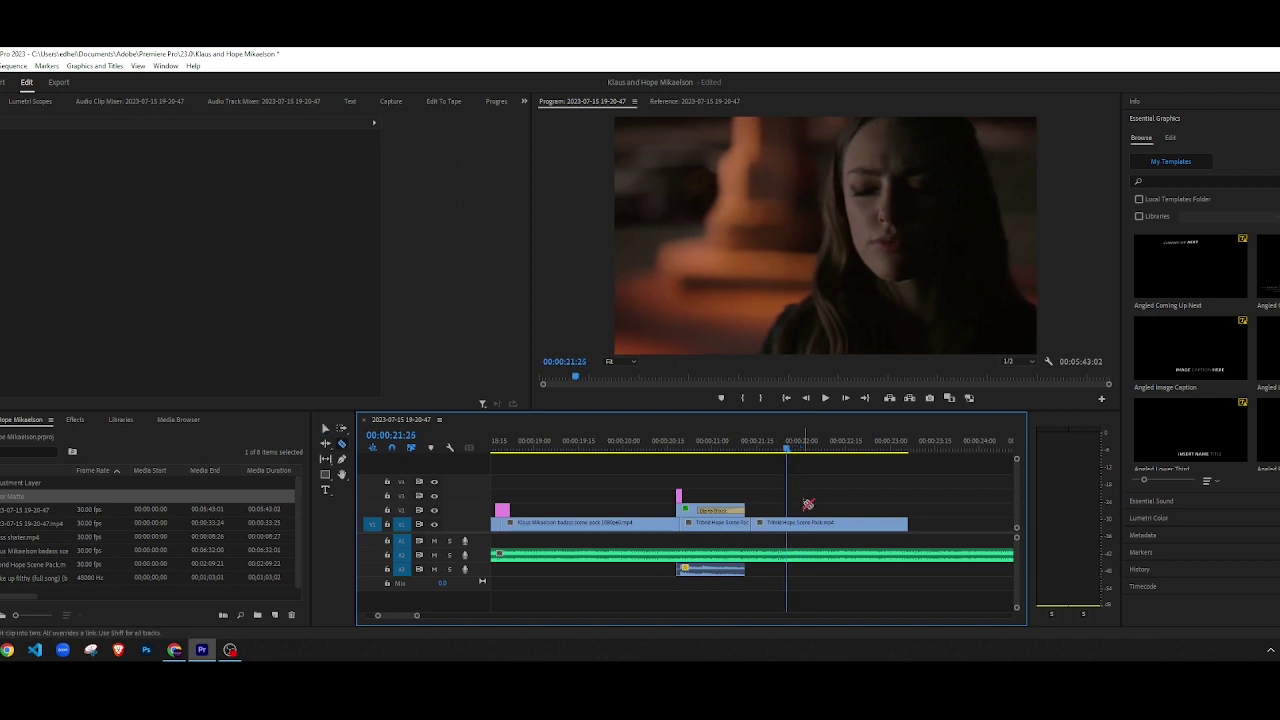
key(Left)
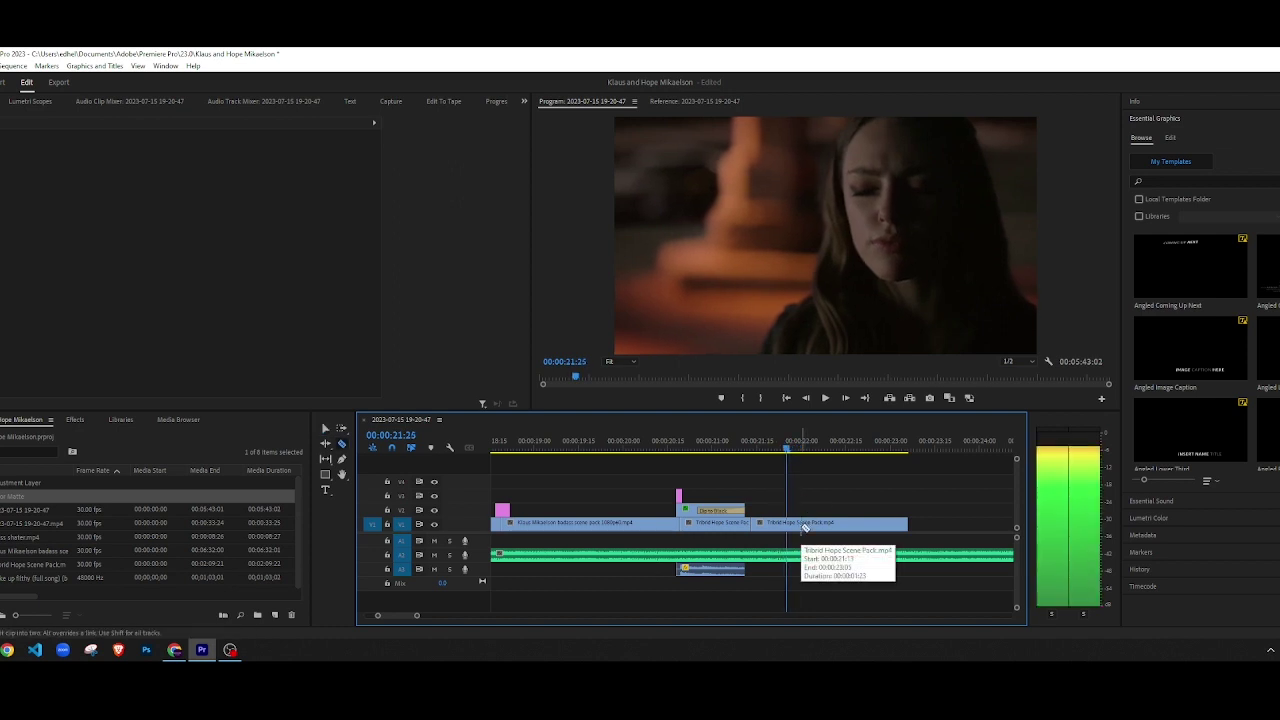
click(791, 523)
key(v)
click(797, 525)
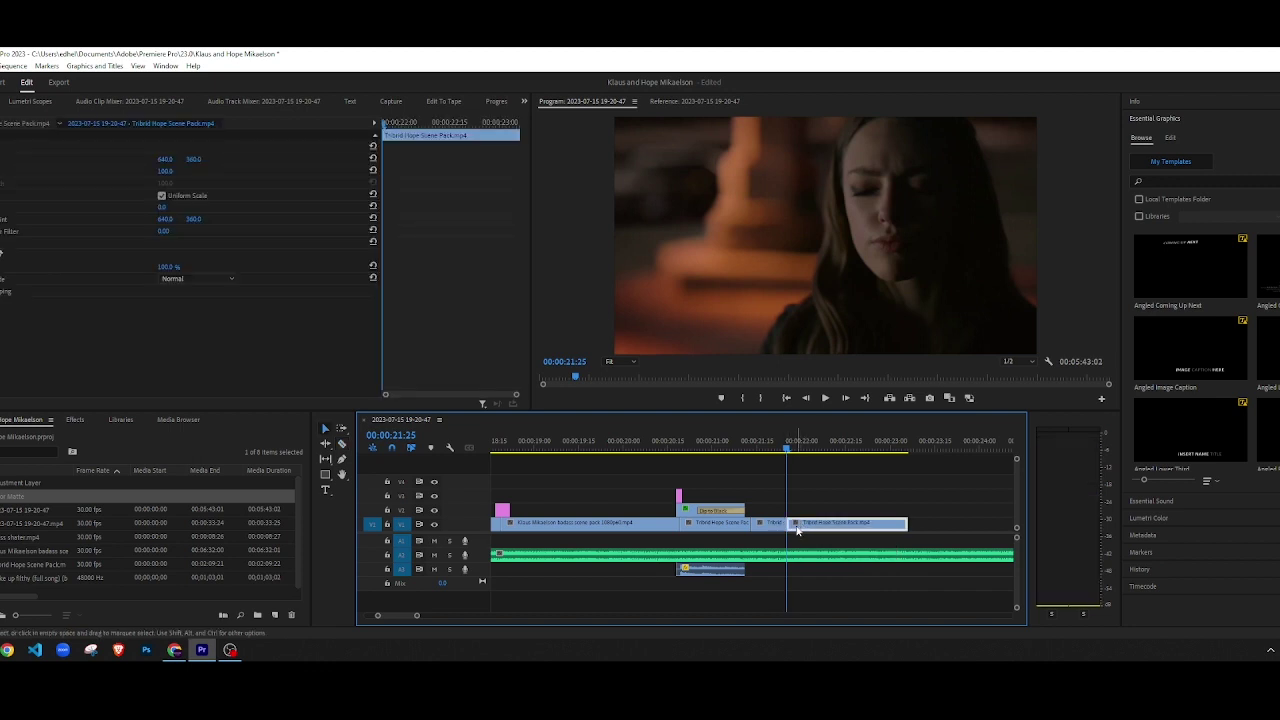
key(Delete)
Step: Duplicate the blur adjustment layer from the last Klaus cut onto V2, straddling the end of Hope's second shot at 00:00:21:25
scroll(797, 517, up, 3)
scroll(602, 533, down, 3)
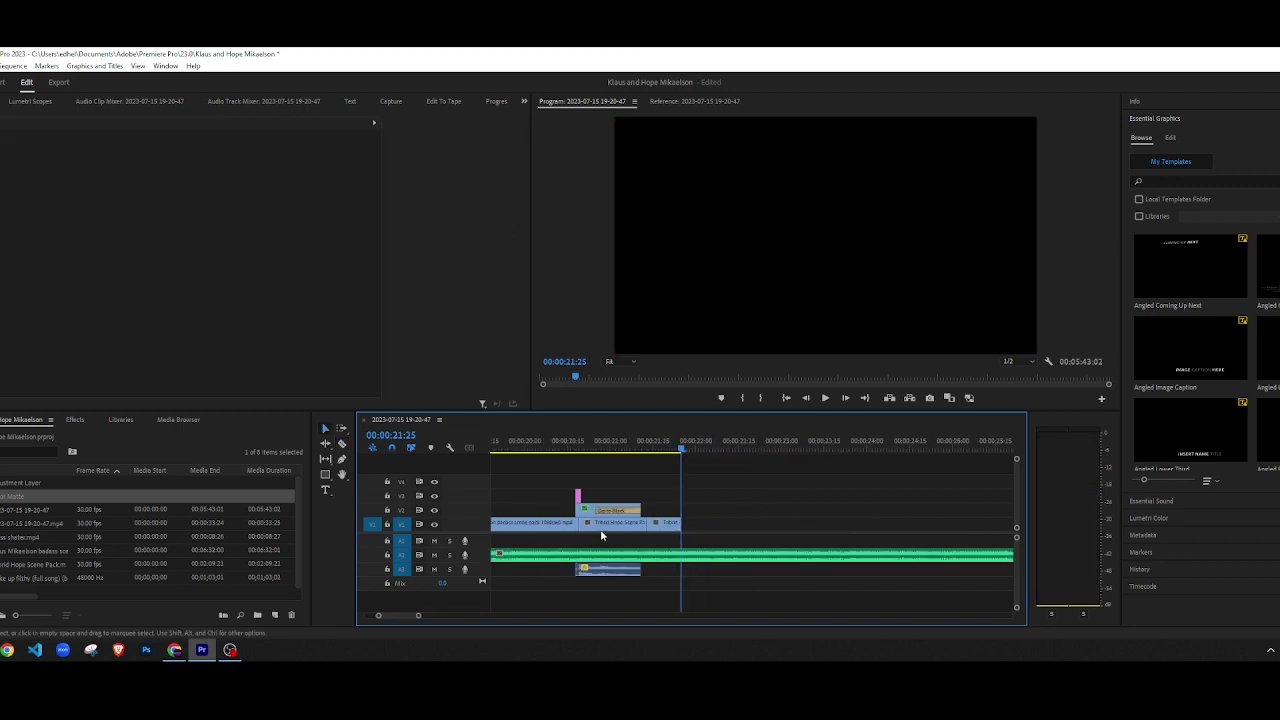
scroll(560, 523, up, 4)
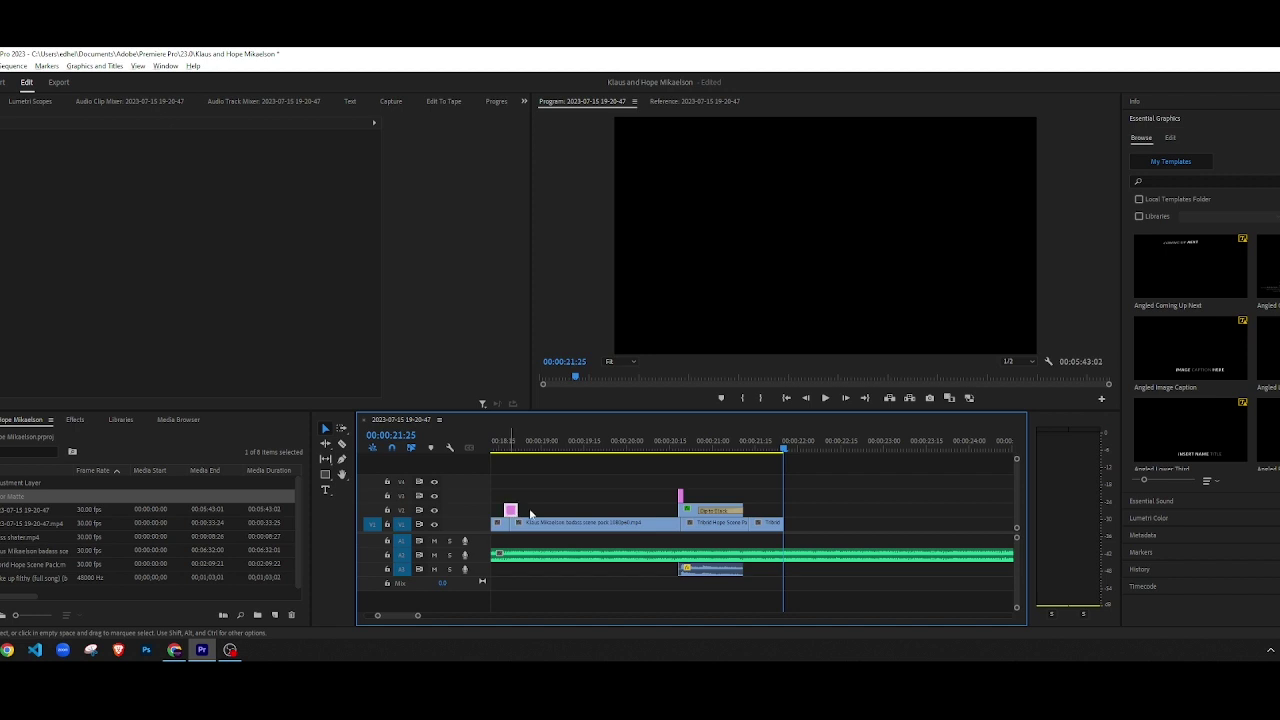
drag(531, 513, 795, 511)
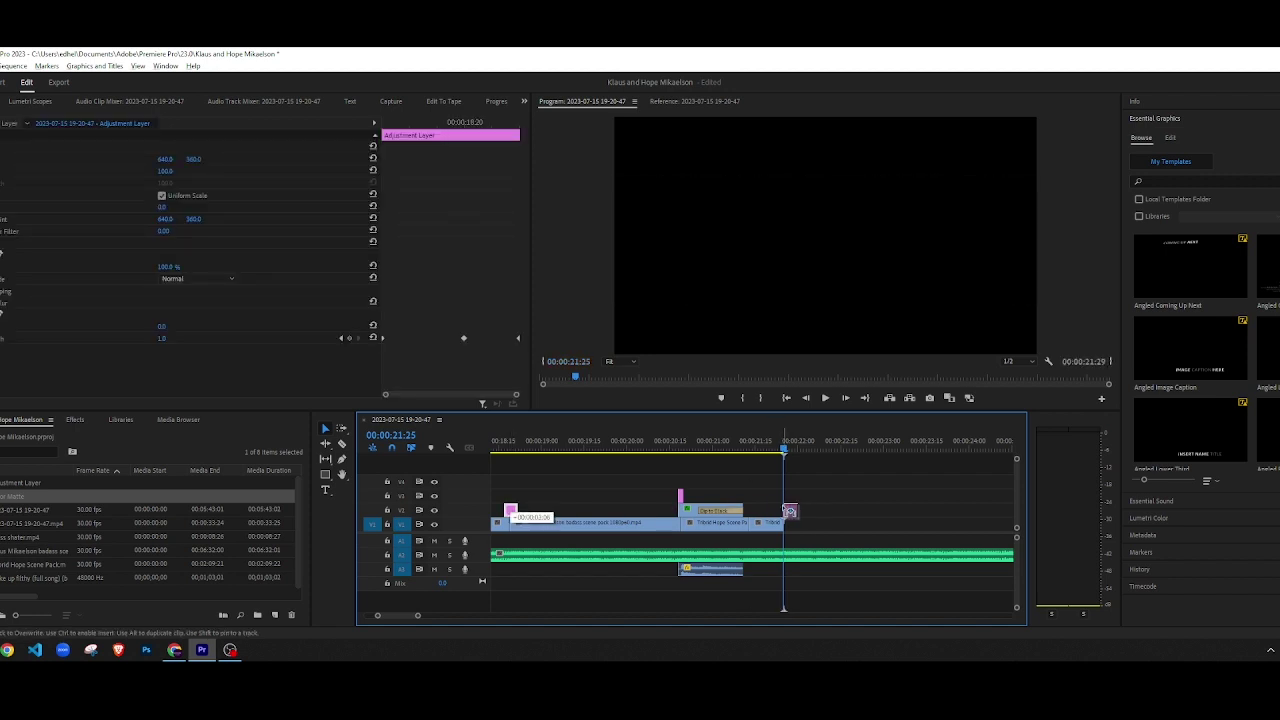
drag(787, 511, 751, 511)
key(equal)
key(equal)
key(equal)
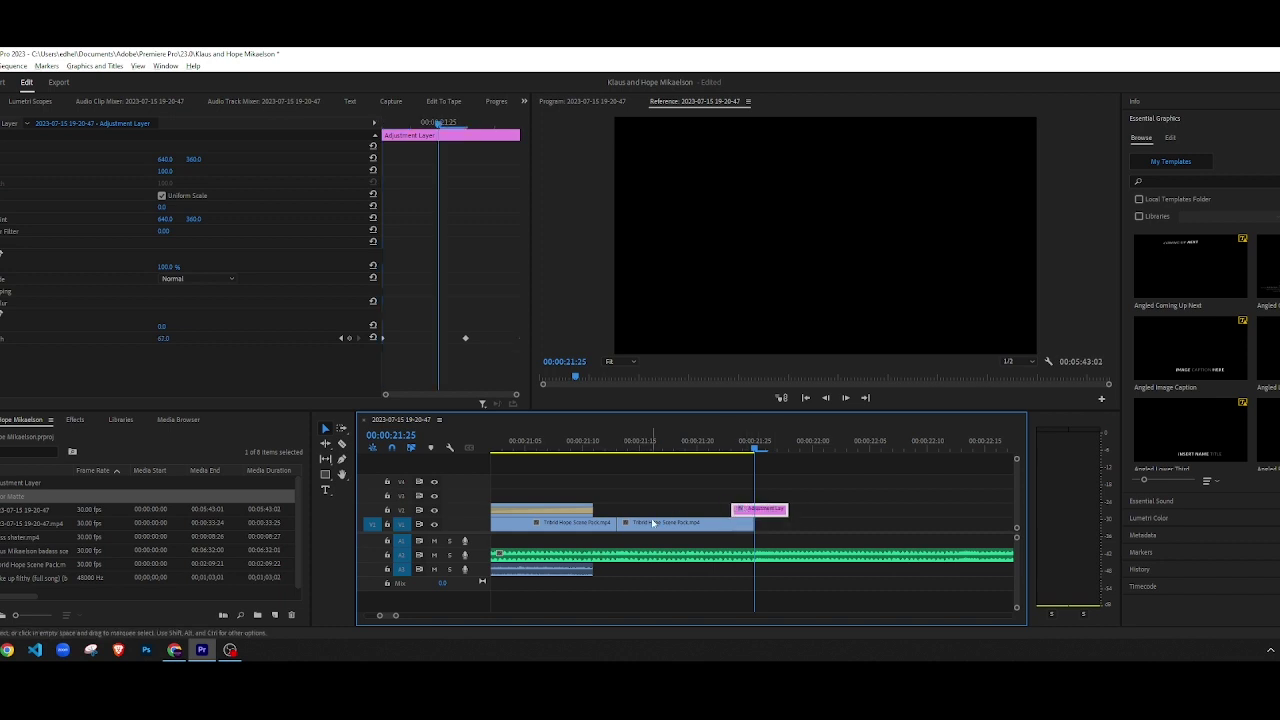
Step: Play back the edit from just before the glass shatter through the end of Hope's second shot
scroll(650, 522, down, 3)
click(535, 451)
click(616, 471)
key(space)
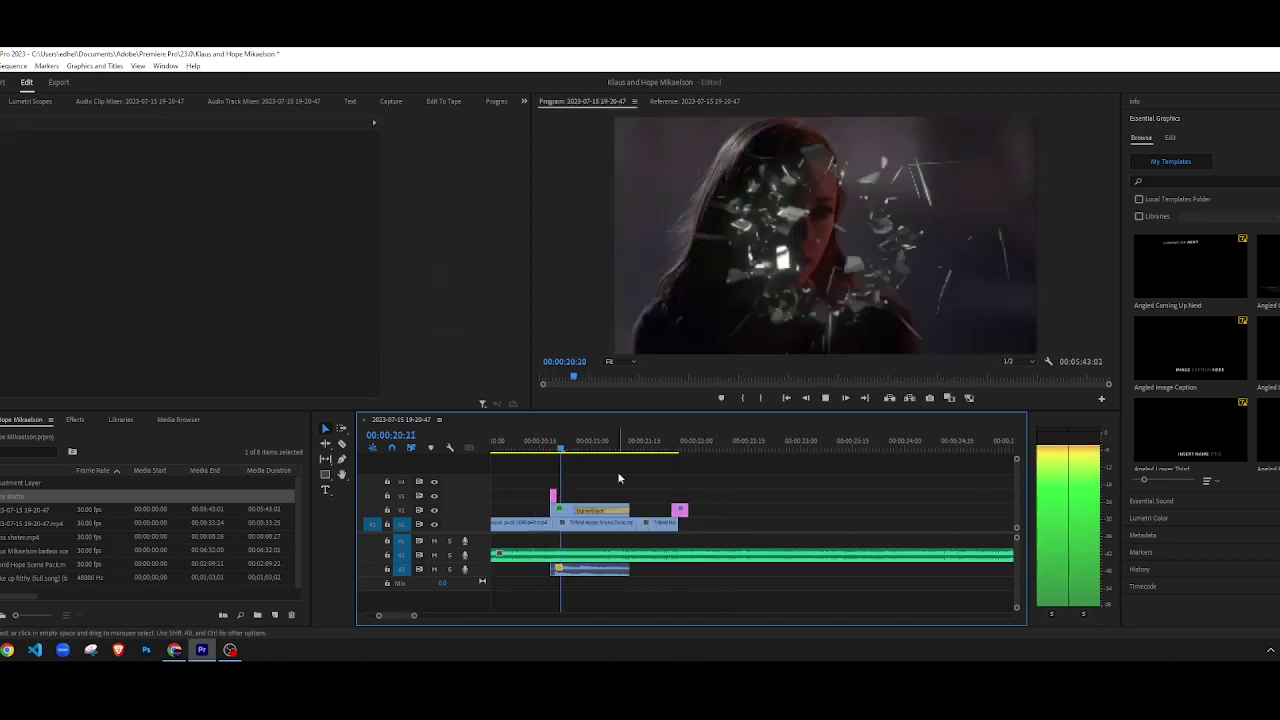
key(space)
key(minus)
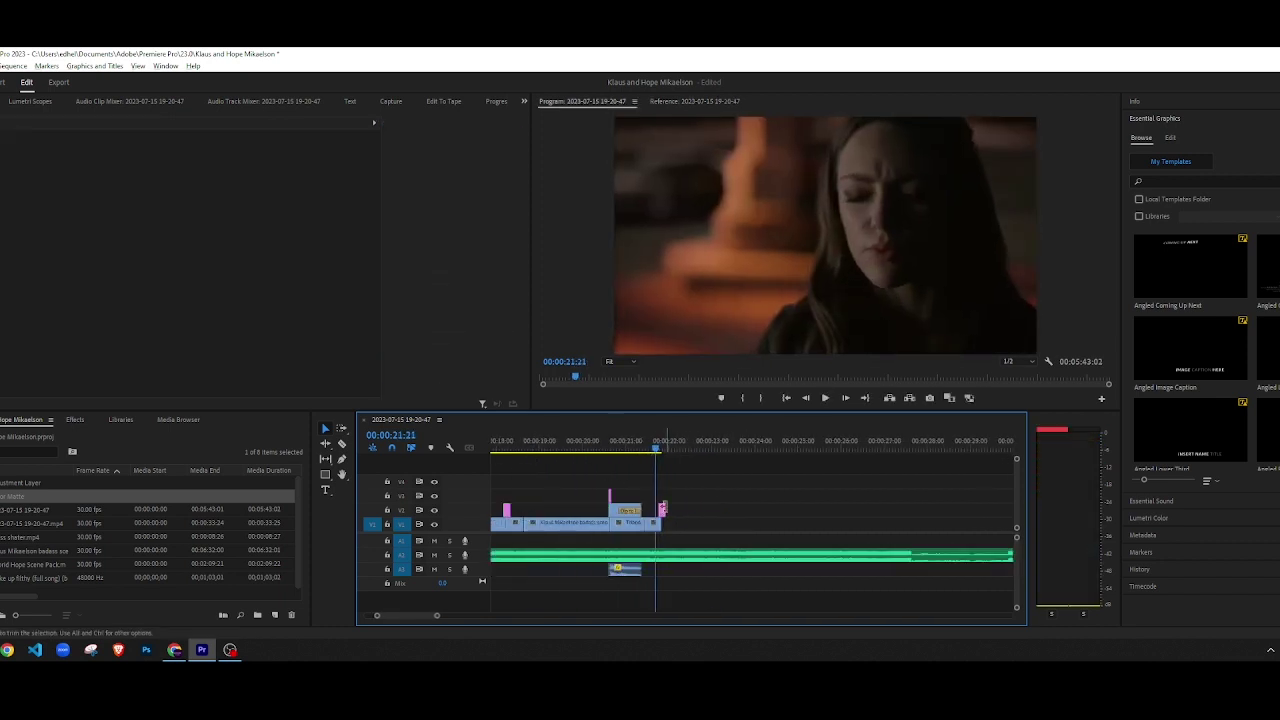
key(space)
key(space)
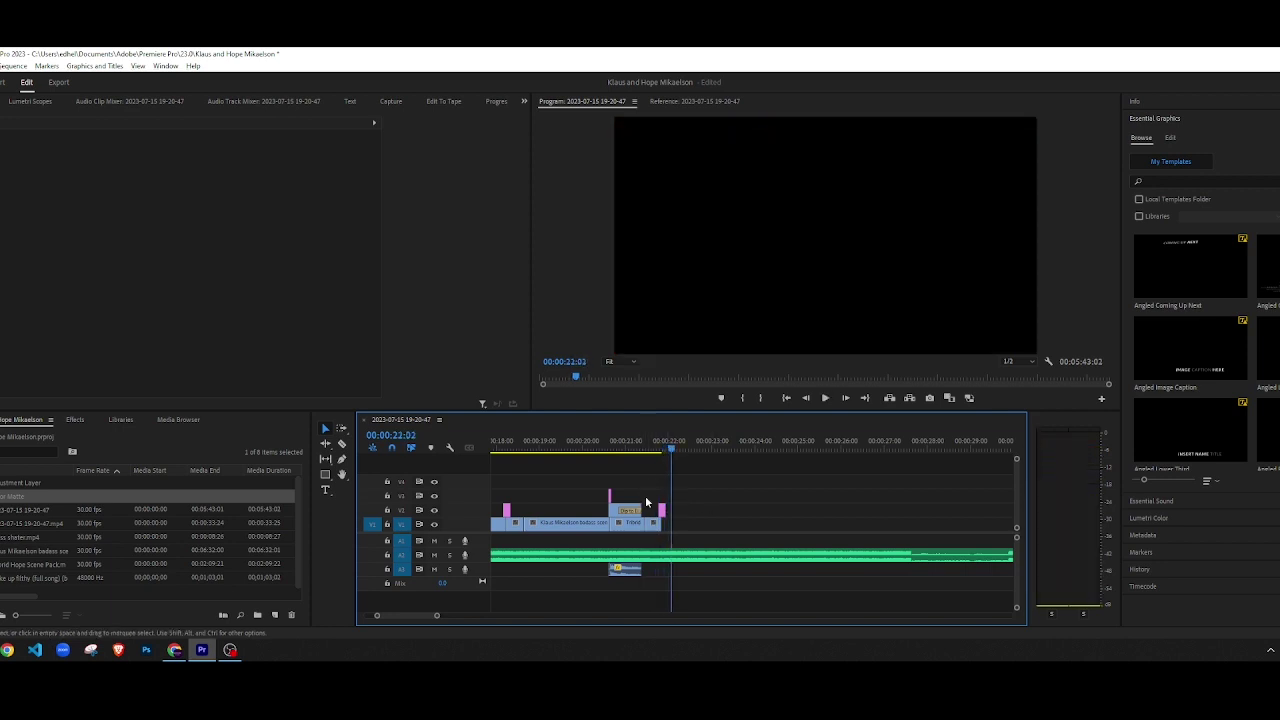
Step: Move the duplicated blur adjustment layer on V2 back over the cut between Hope's two shots at 00:00:21:13
key(equal)
scroll(652, 511, up, 3)
drag(854, 513, 688, 511)
scroll(600, 499, down, 4)
Step: Play back from 00:00:20:07 to check the blur transition between Hope's two shots
click(510, 449)
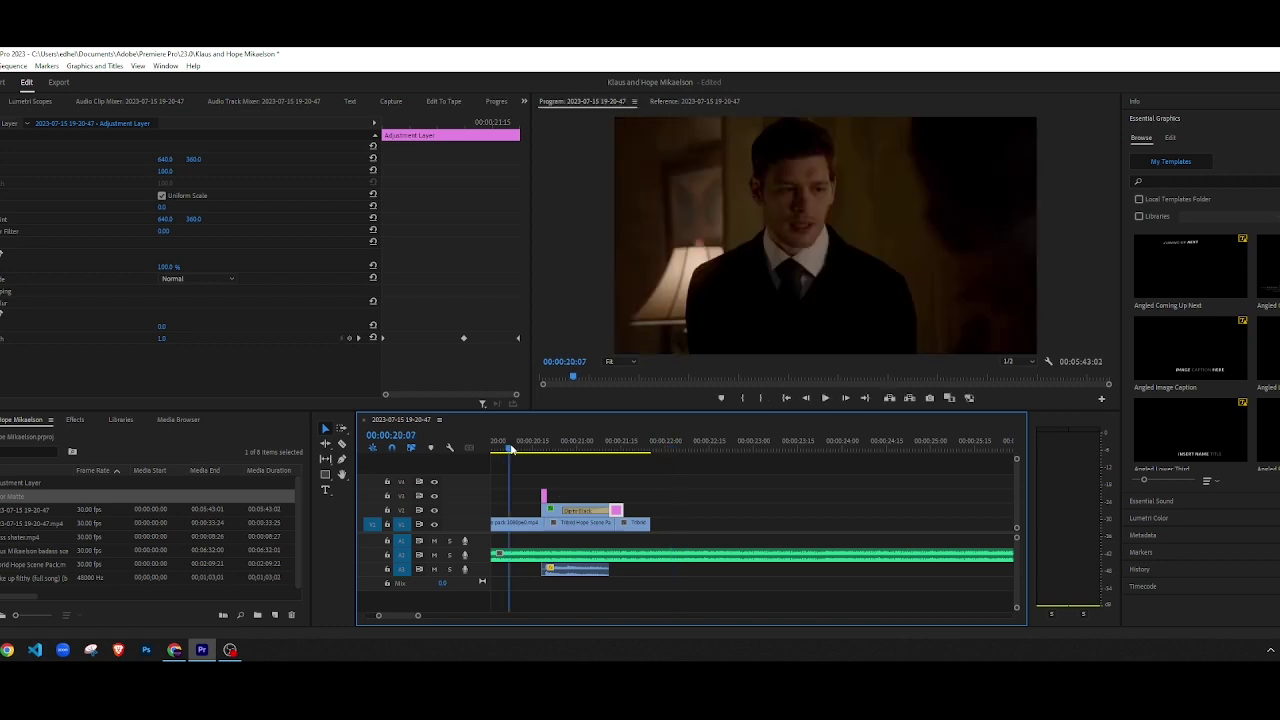
scroll(620, 487, up, 3)
click(622, 487)
key(space)
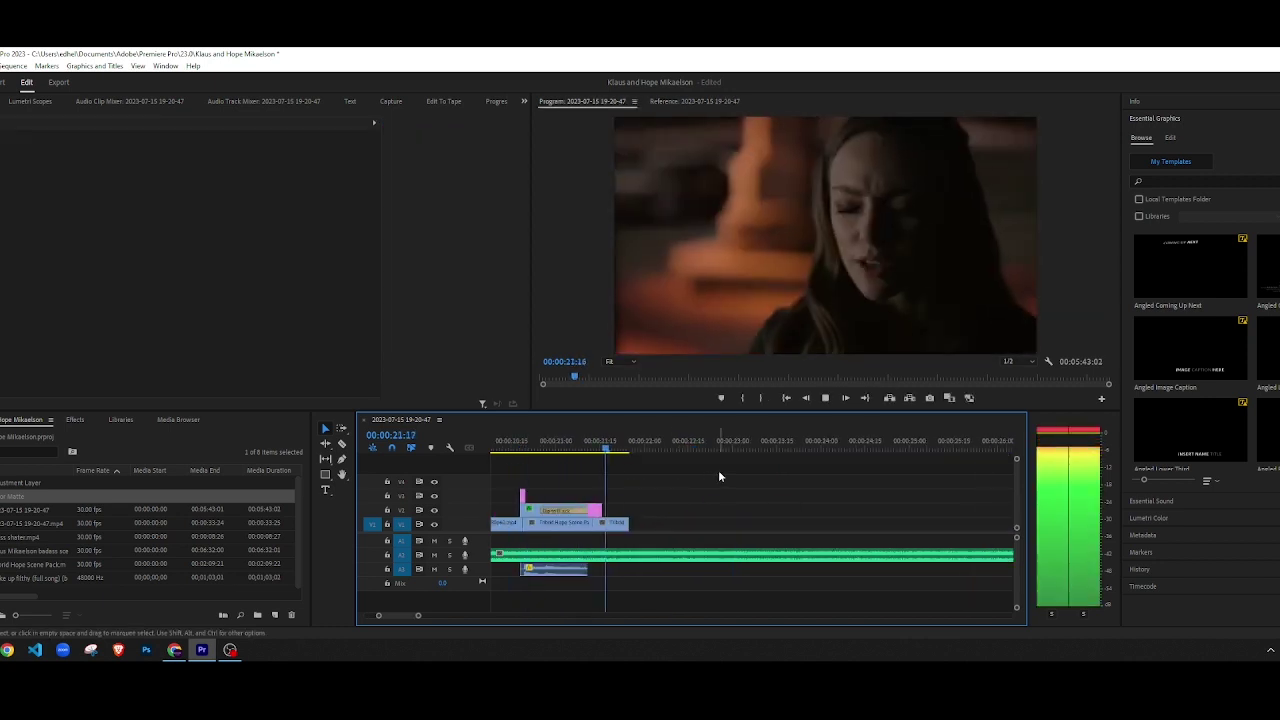
key(space)
Step: Set the blur direction to 30° on the adjustment layer over the cut between Hope's two shots
click(596, 450)
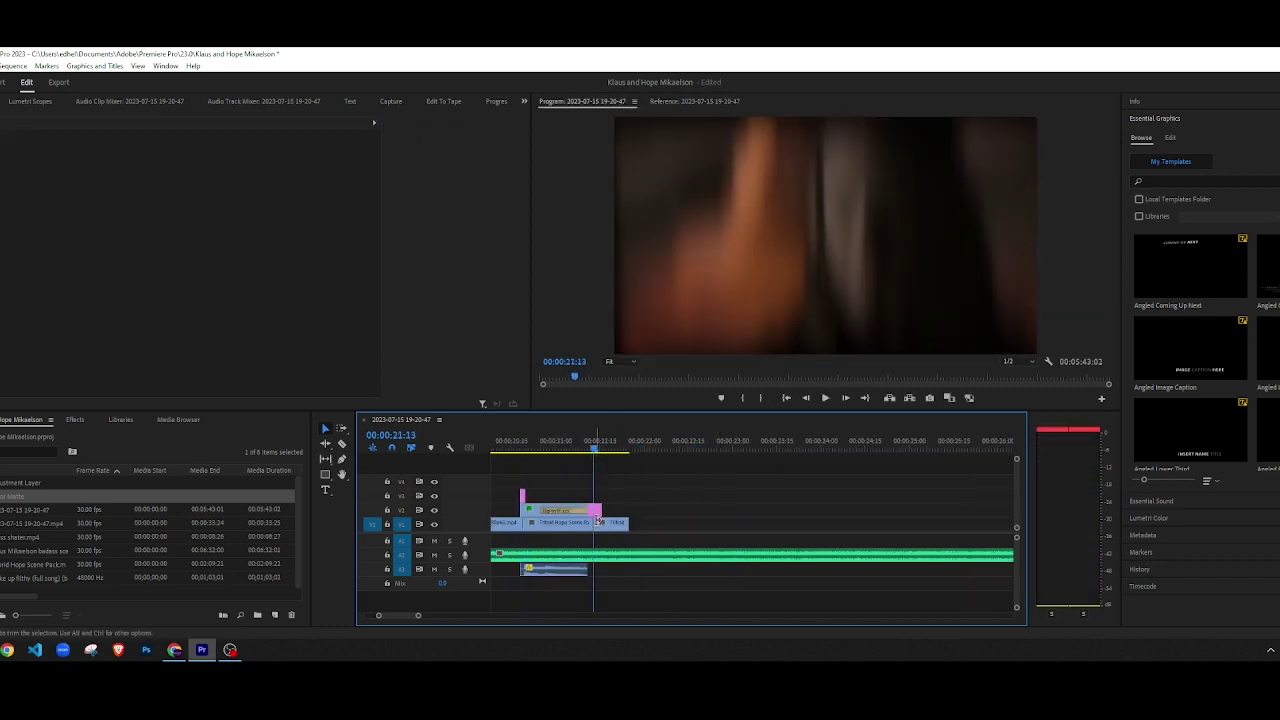
click(597, 516)
click(165, 324)
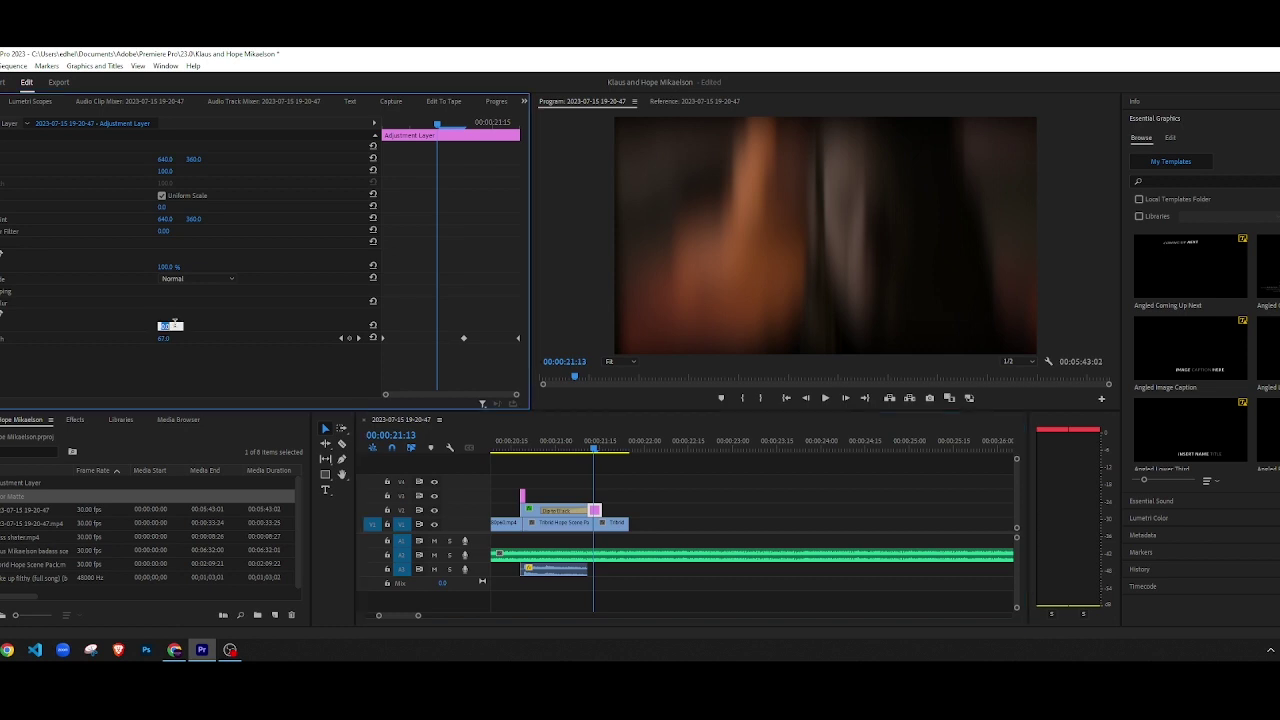
text(36)
key(Return)
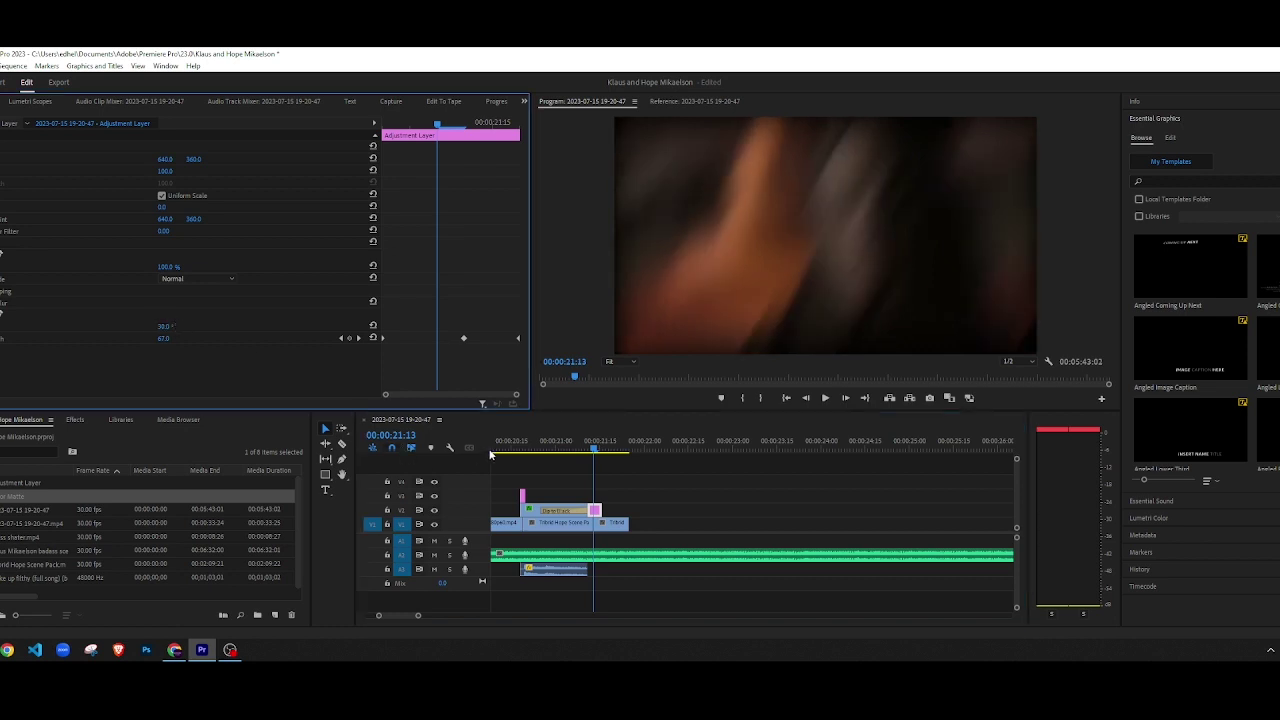
Step: Replay the angled blur transition between Hope's shots, starting again from the last Klaus shot
click(596, 471)
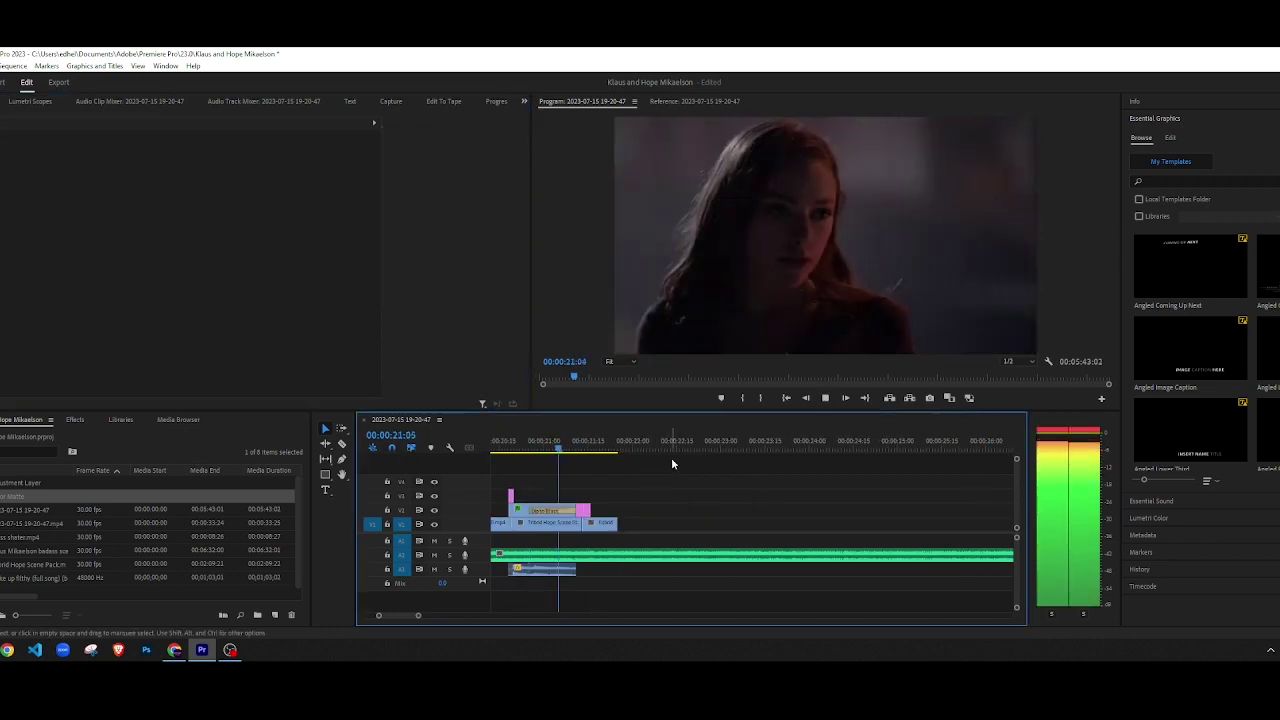
key(space)
key(space)
scroll(691, 524, down, 7)
click(639, 446)
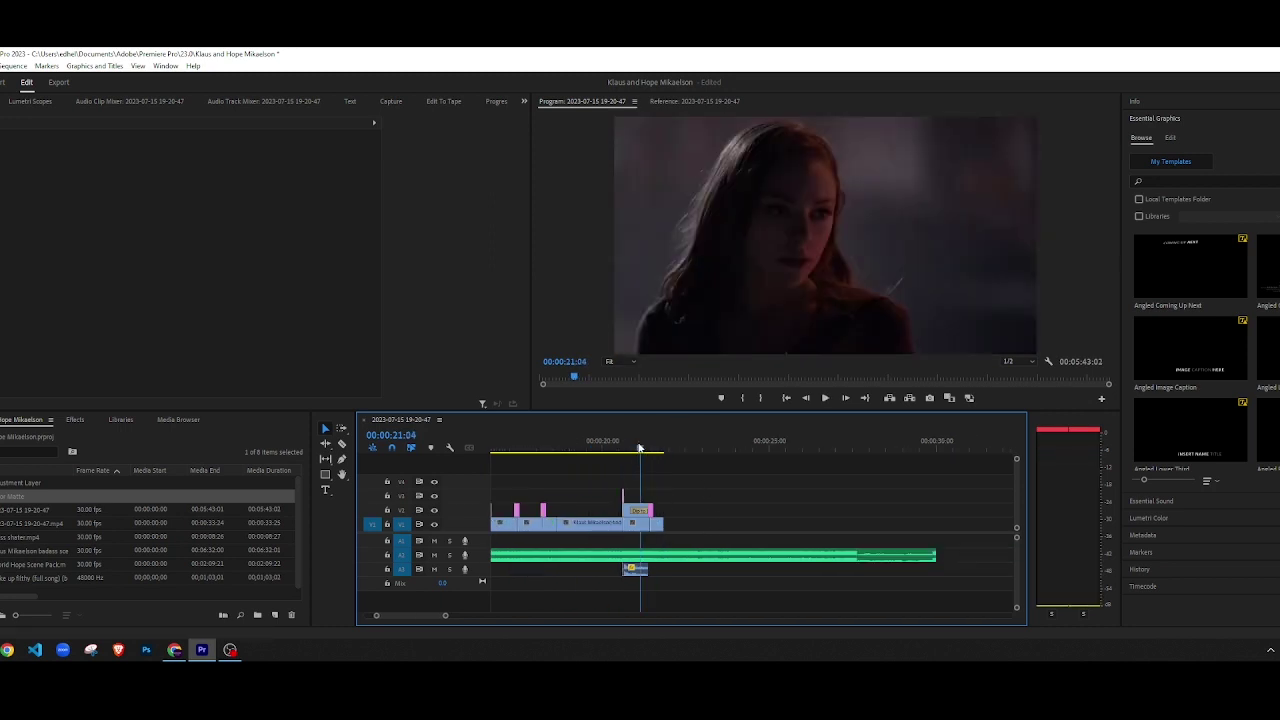
key(space)
drag(649, 450, 650, 452)
click(598, 446)
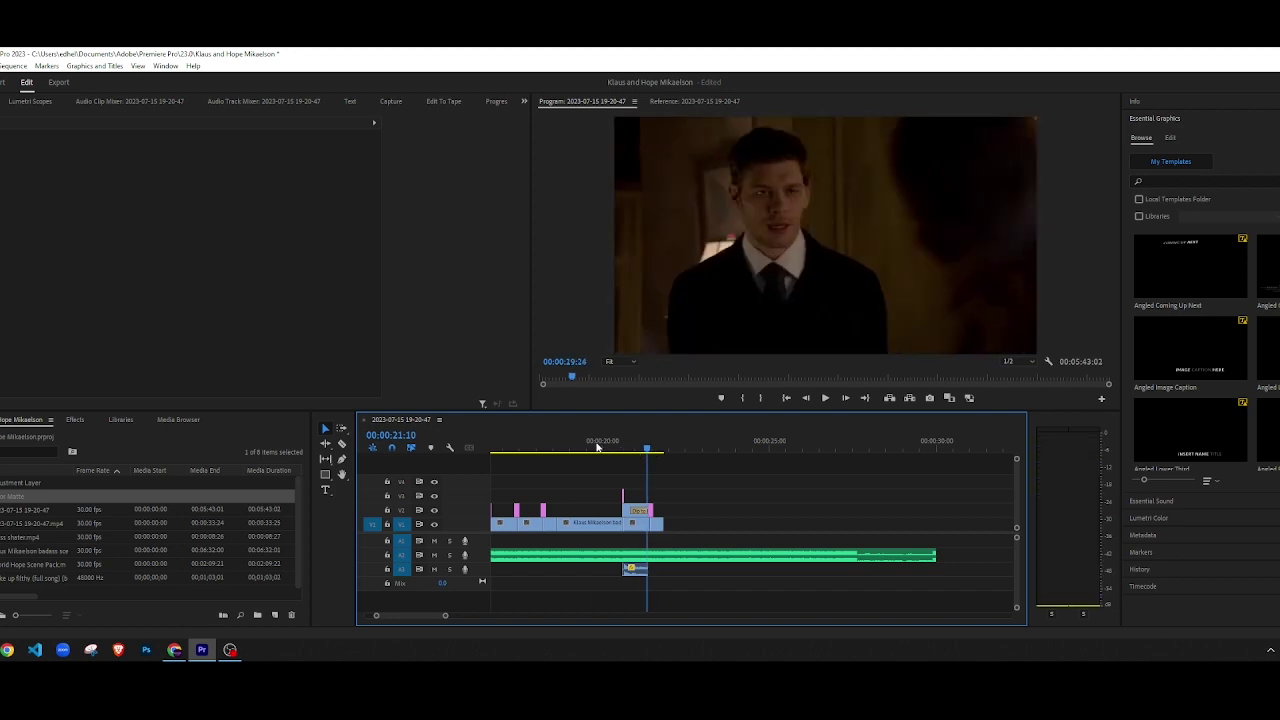
key(space)
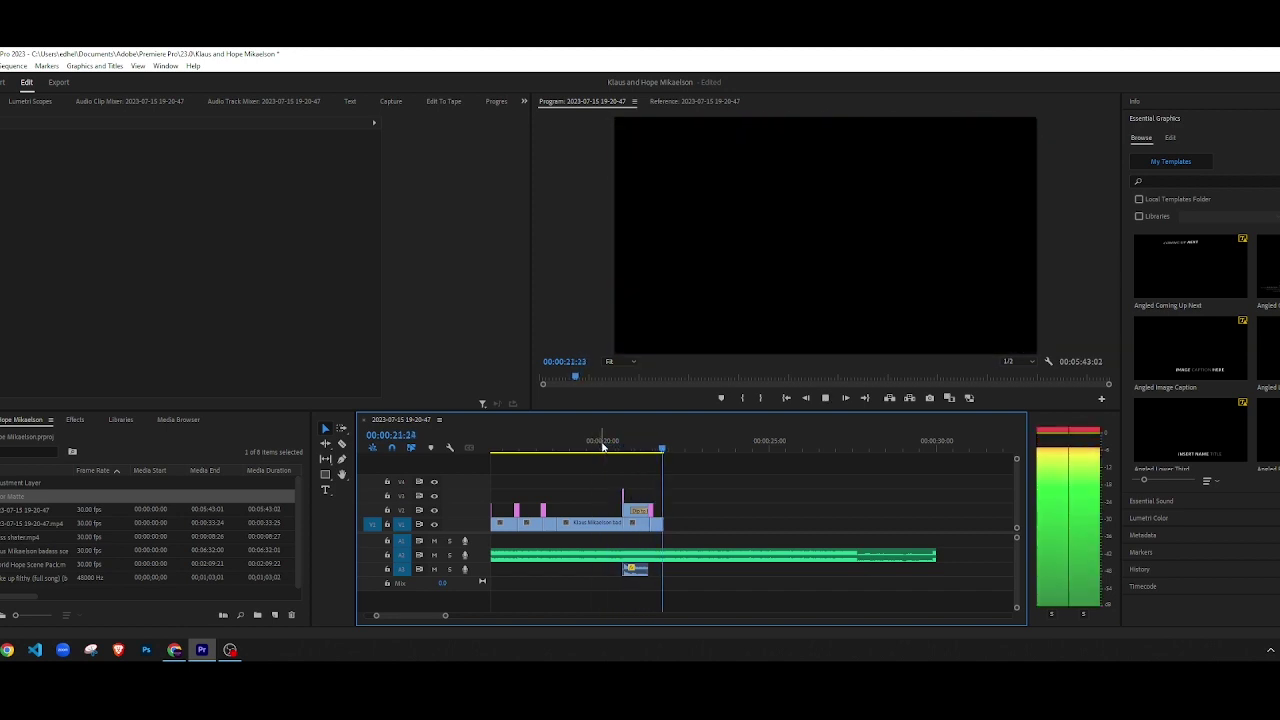
key(space)
Step: Delete the blur adjustment layer on V2 over the cut between Hope's two shots
key(minus)
scroll(690, 532, down, 3)
scroll(625, 525, up, 10)
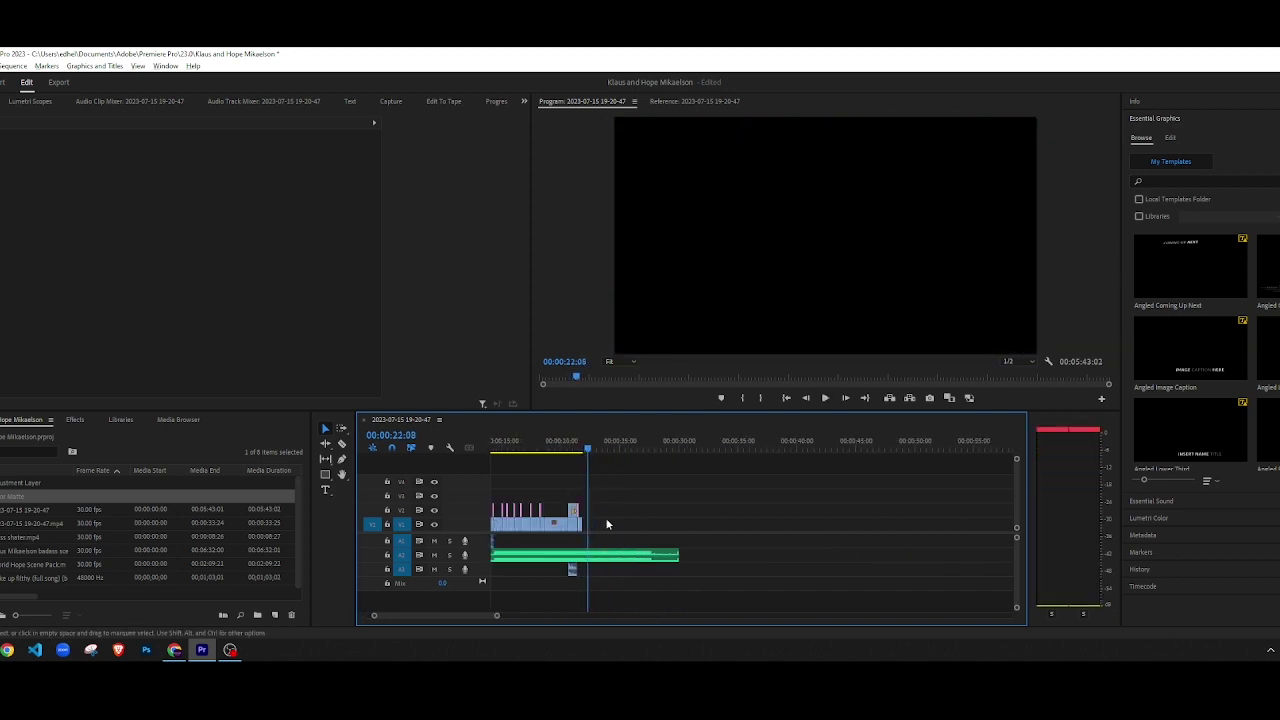
scroll(535, 515, up, 1)
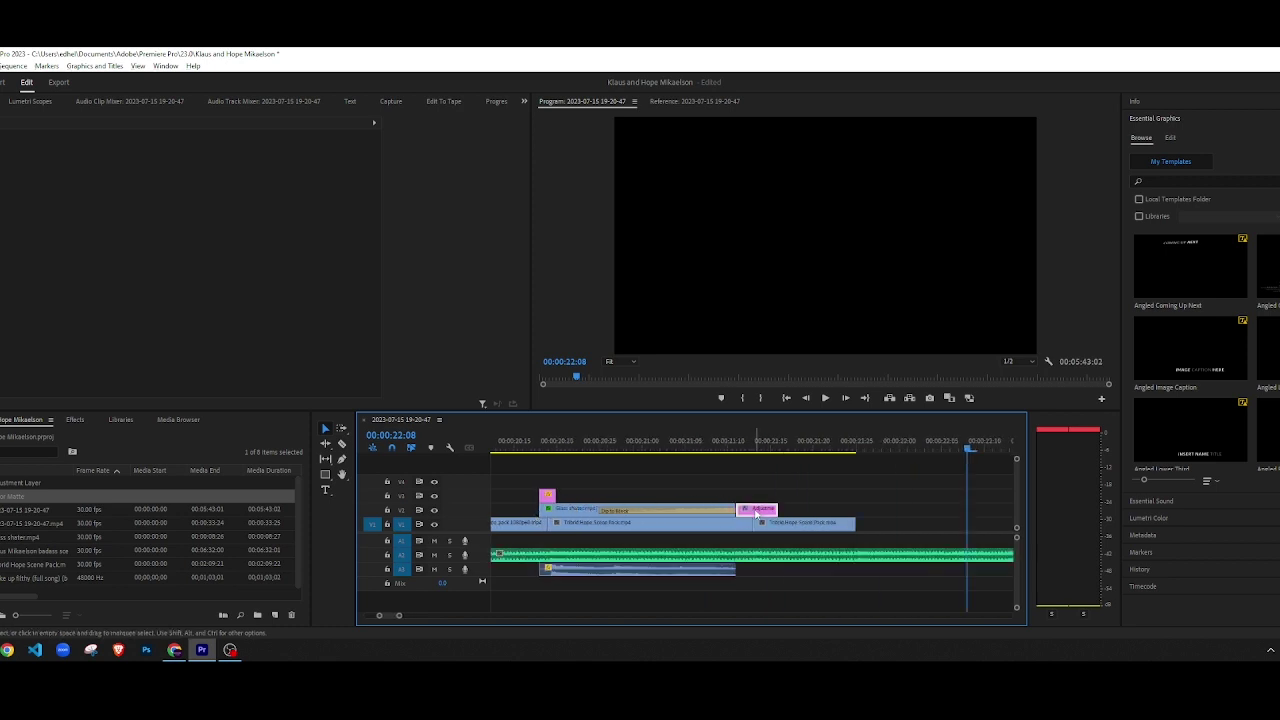
click(757, 511)
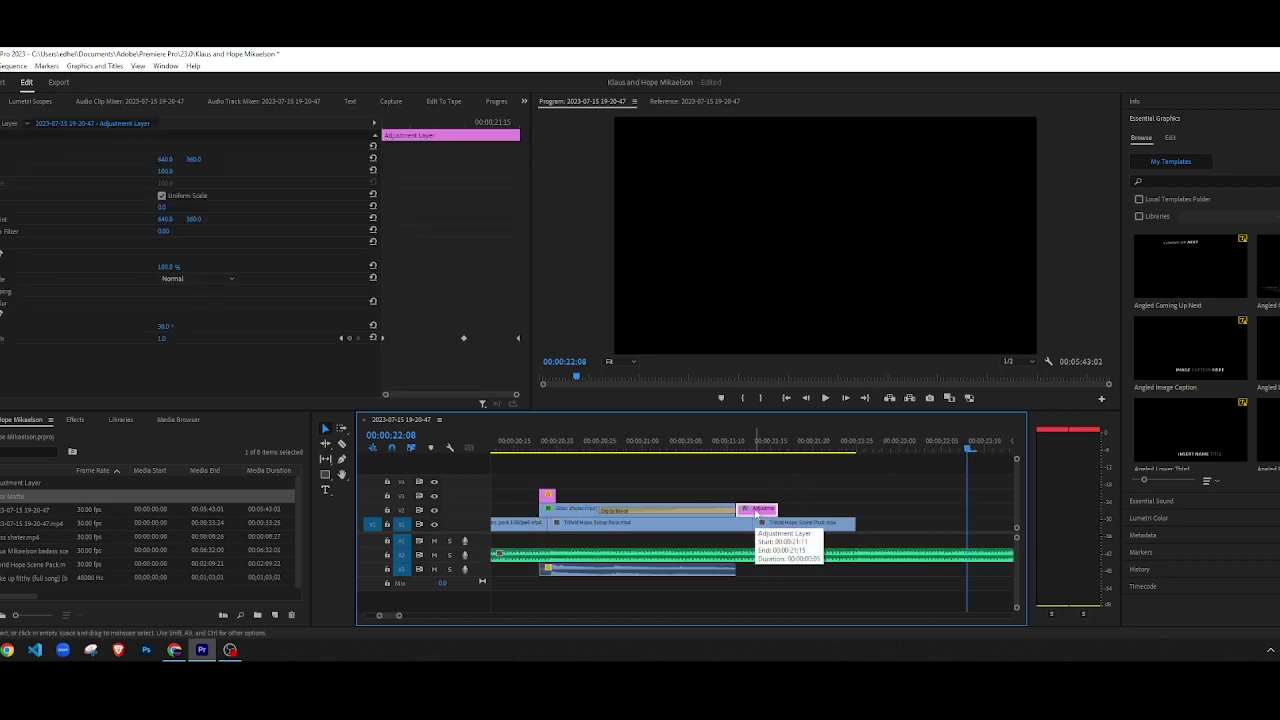
key(Delete)
scroll(630, 545, down, 5)
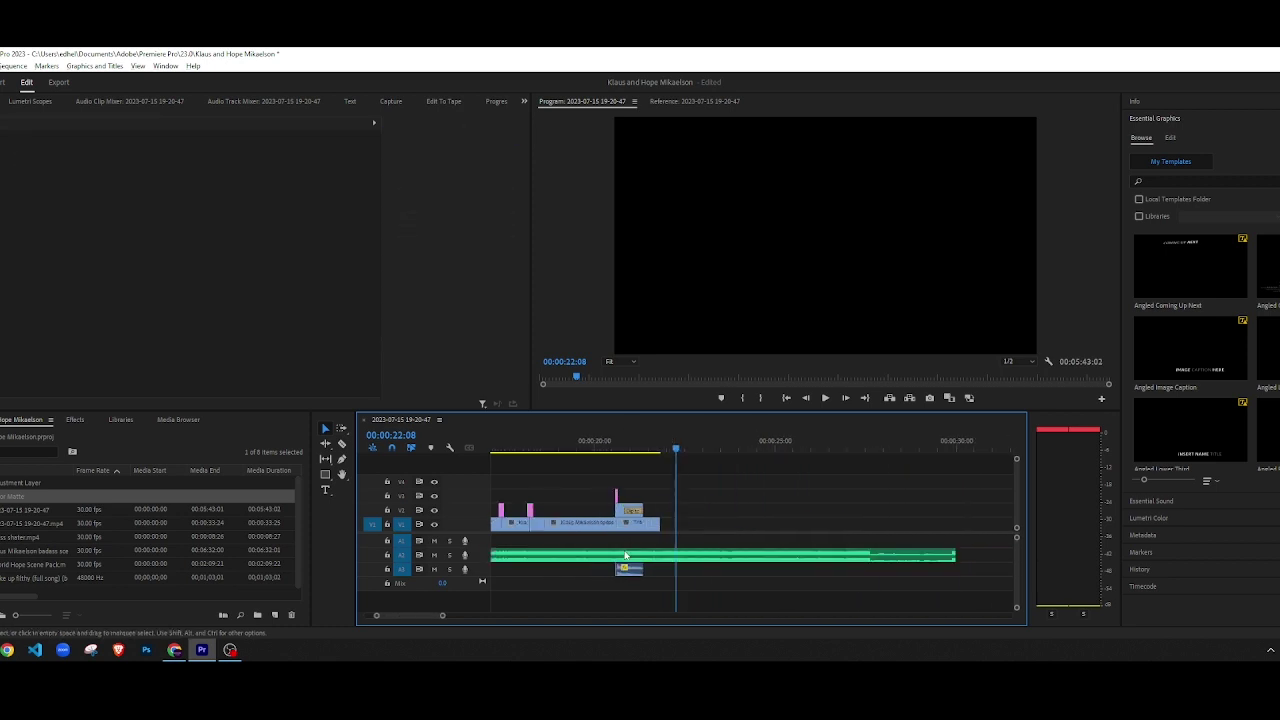
Step: Look up the Wipe transition used on the cut into the first Klaus shot and apply it between Hope's two shots
scroll(567, 531, up, 2)
scroll(567, 531, up, 3)
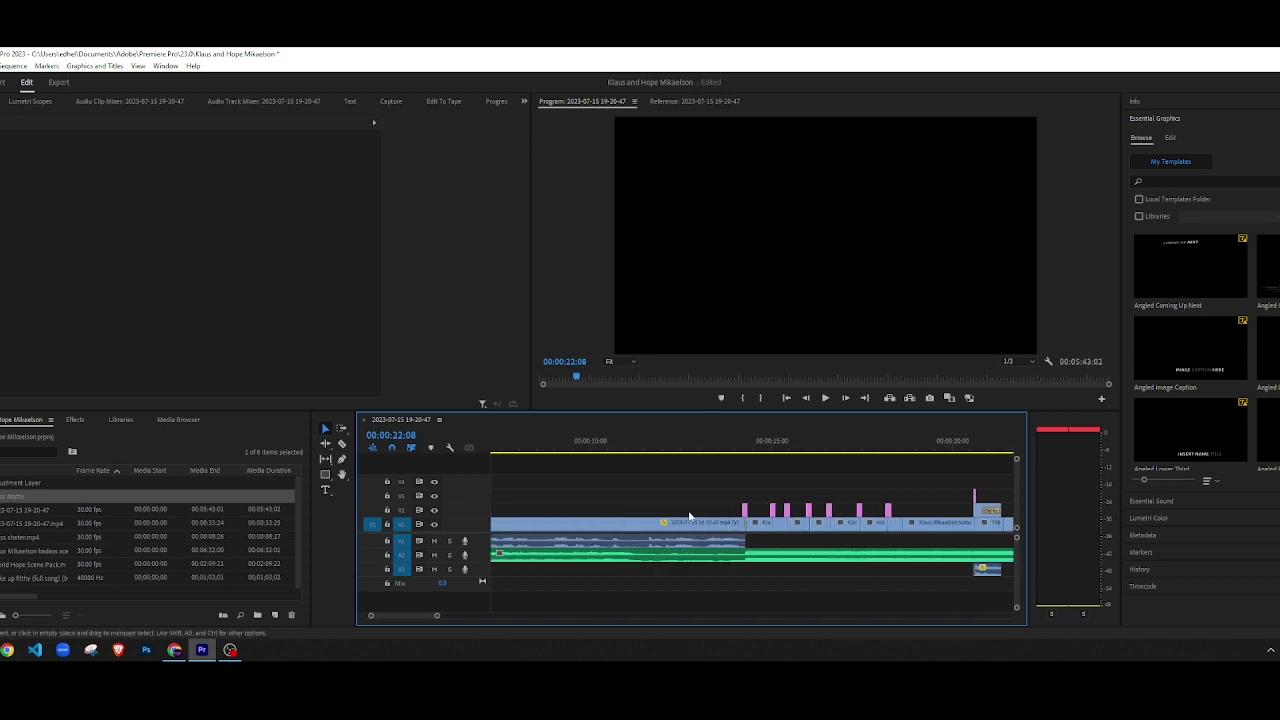
scroll(717, 519, down, 1)
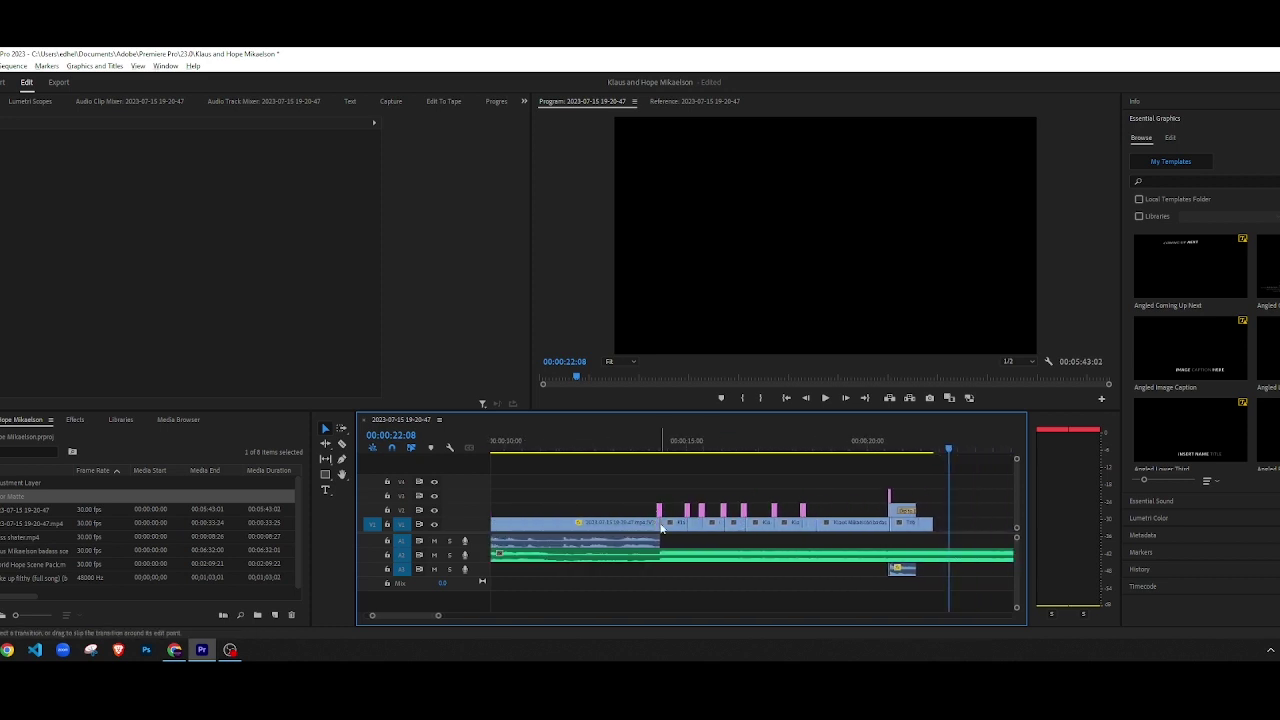
drag(662, 530, 733, 530)
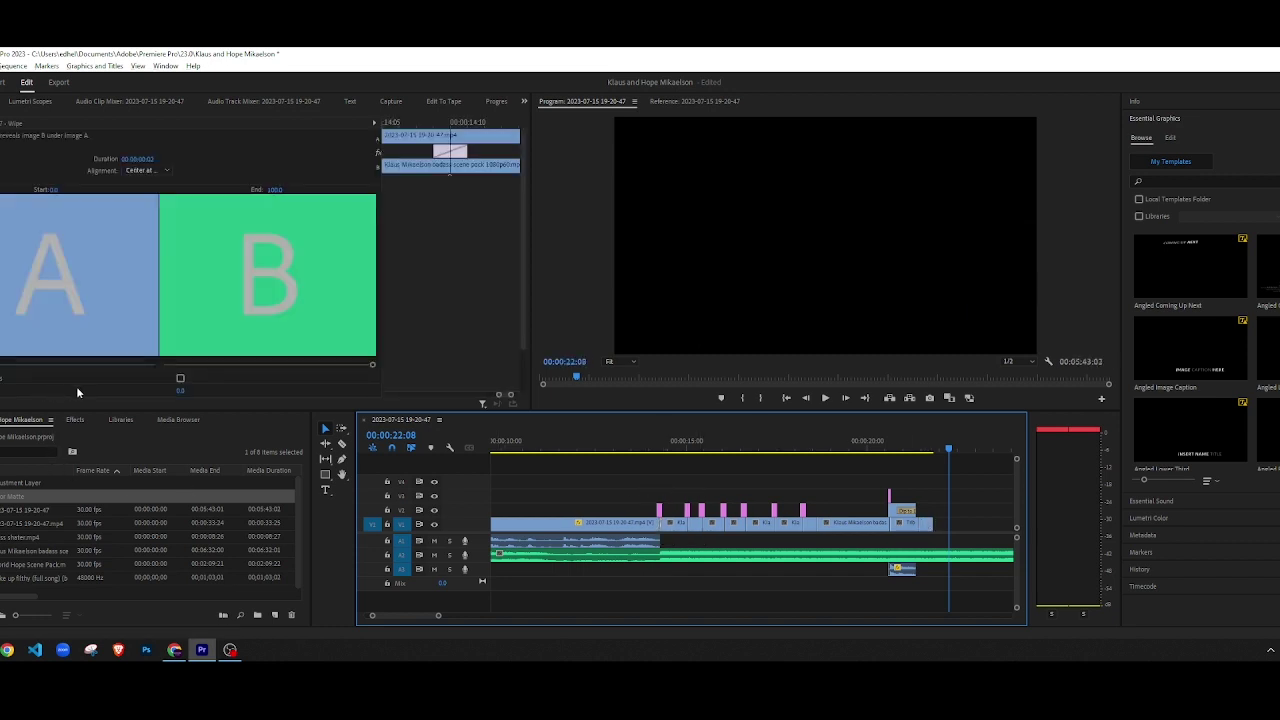
click(66, 421)
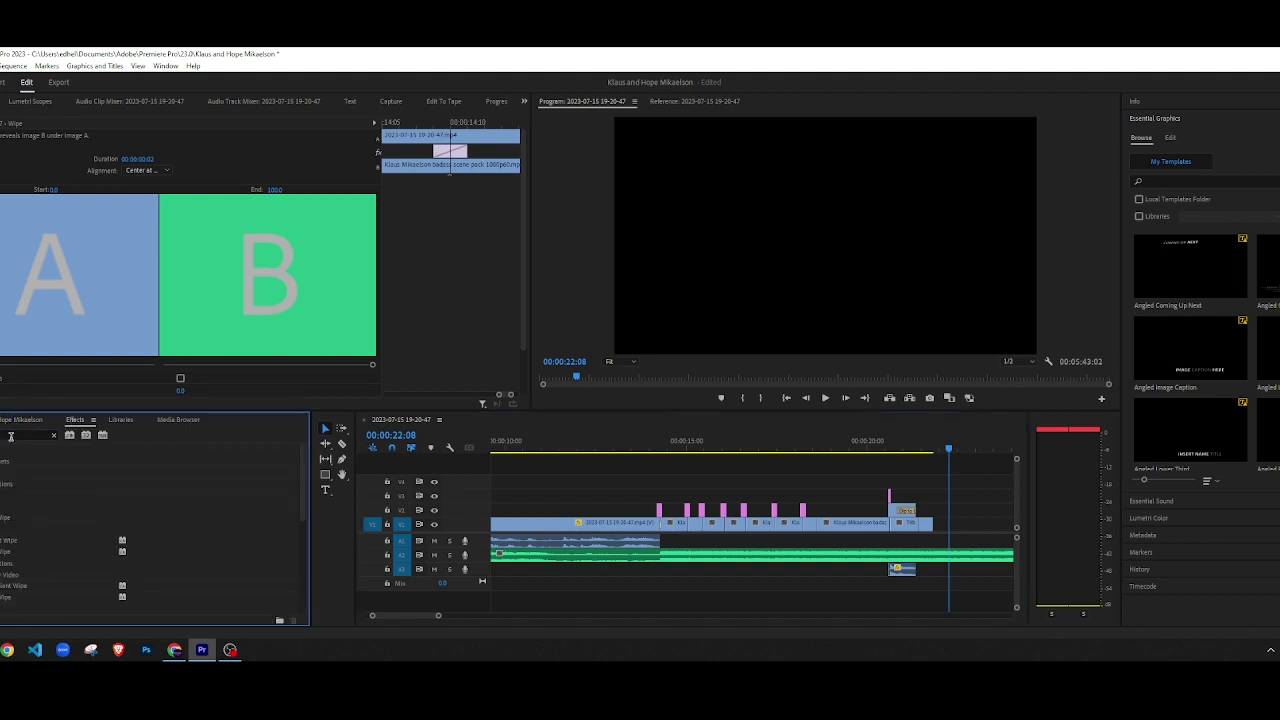
scroll(16, 524, down, 3)
scroll(30, 530, down, 3)
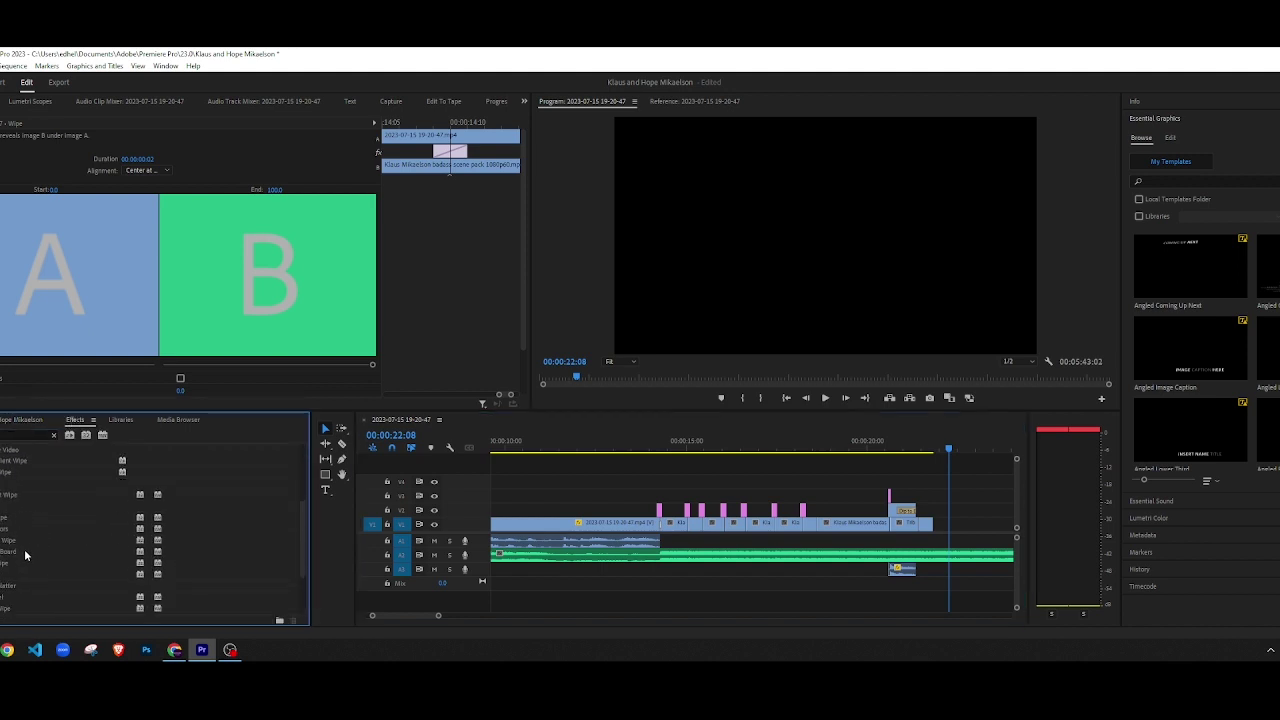
scroll(6, 541, down, 4)
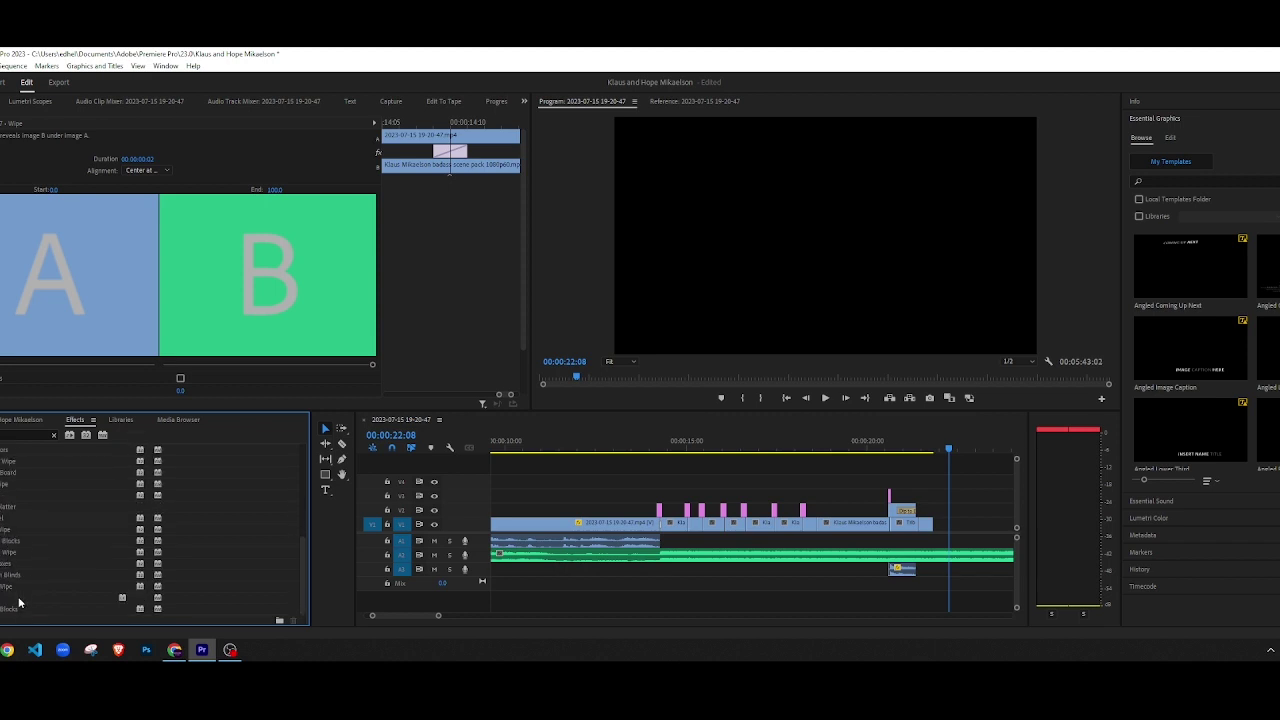
drag(18, 603, 466, 589)
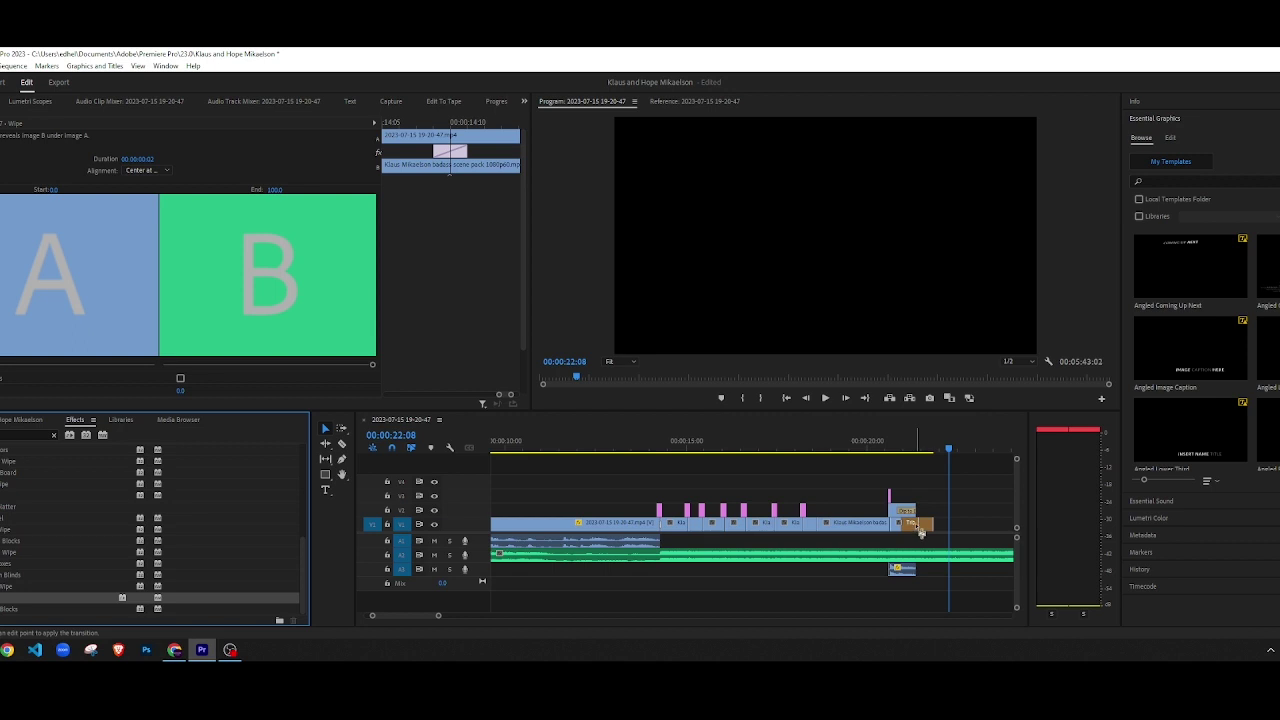
drag(905, 524, 922, 525)
Step: Try to lengthen the Wipe between Hope's two shots to 27 frames, and undo the changes
scroll(916, 529, up, 6)
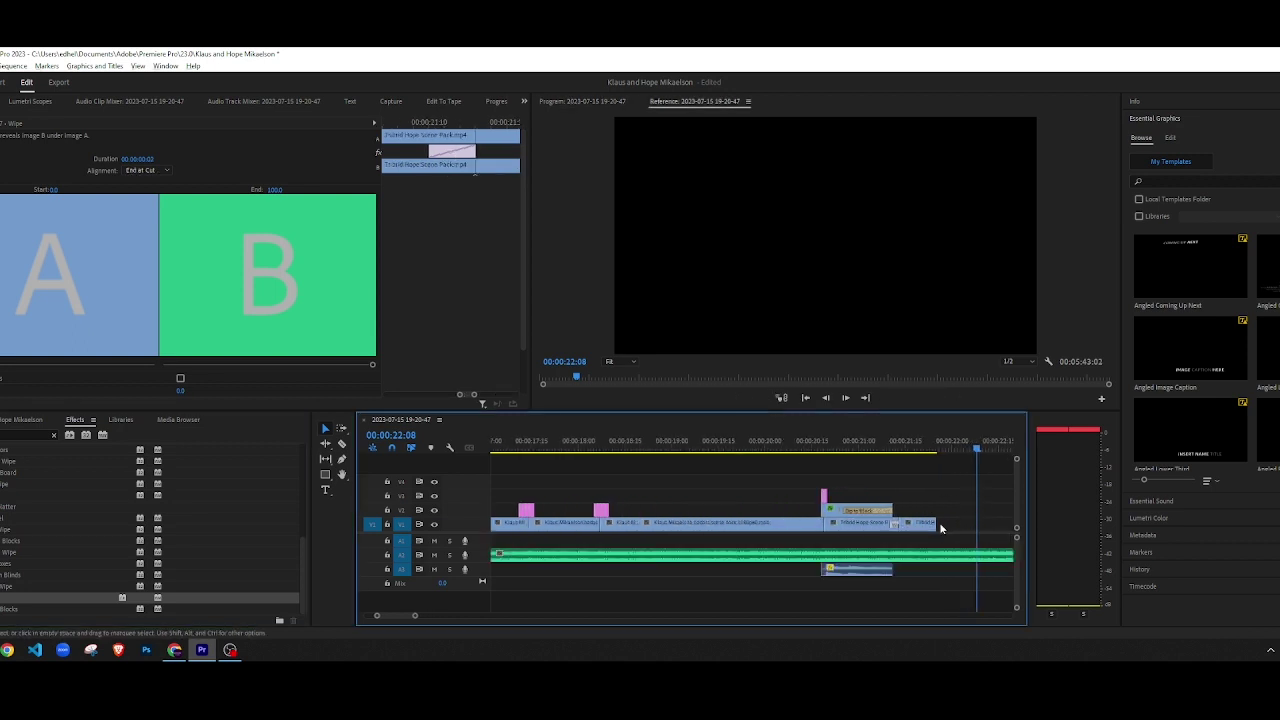
scroll(877, 521, up, 1)
key(ctrl+z)
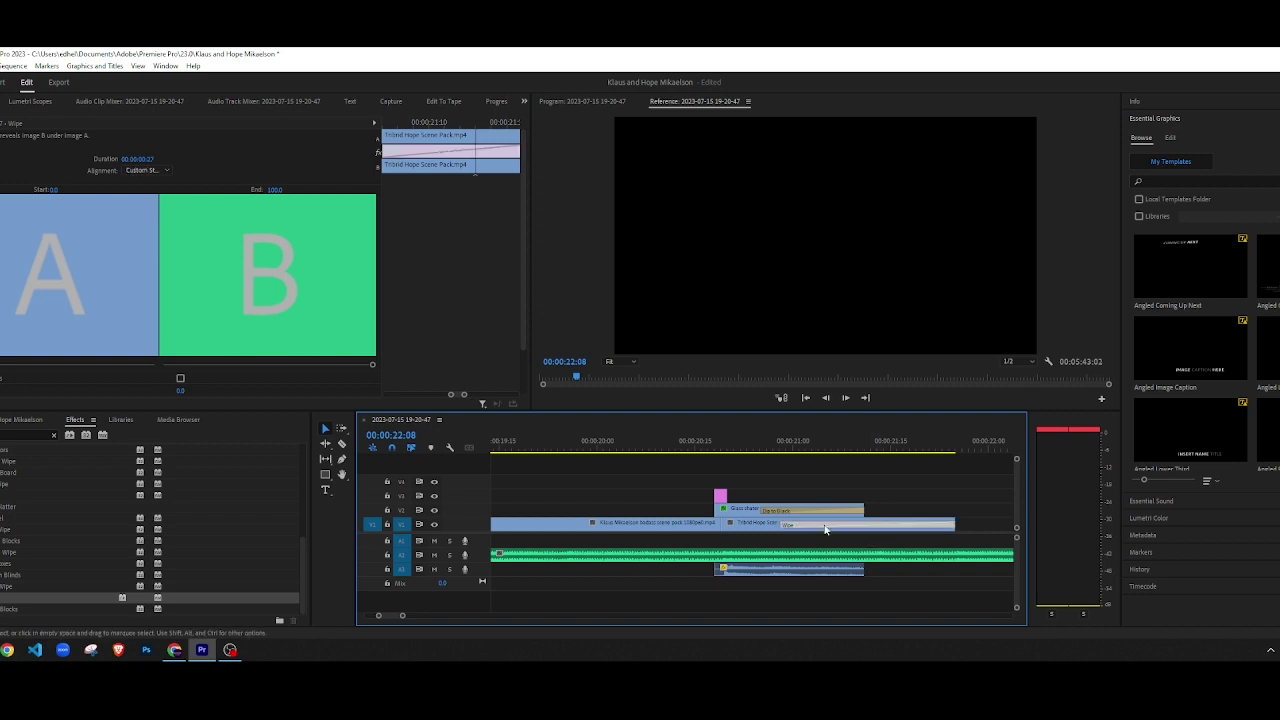
click(779, 527)
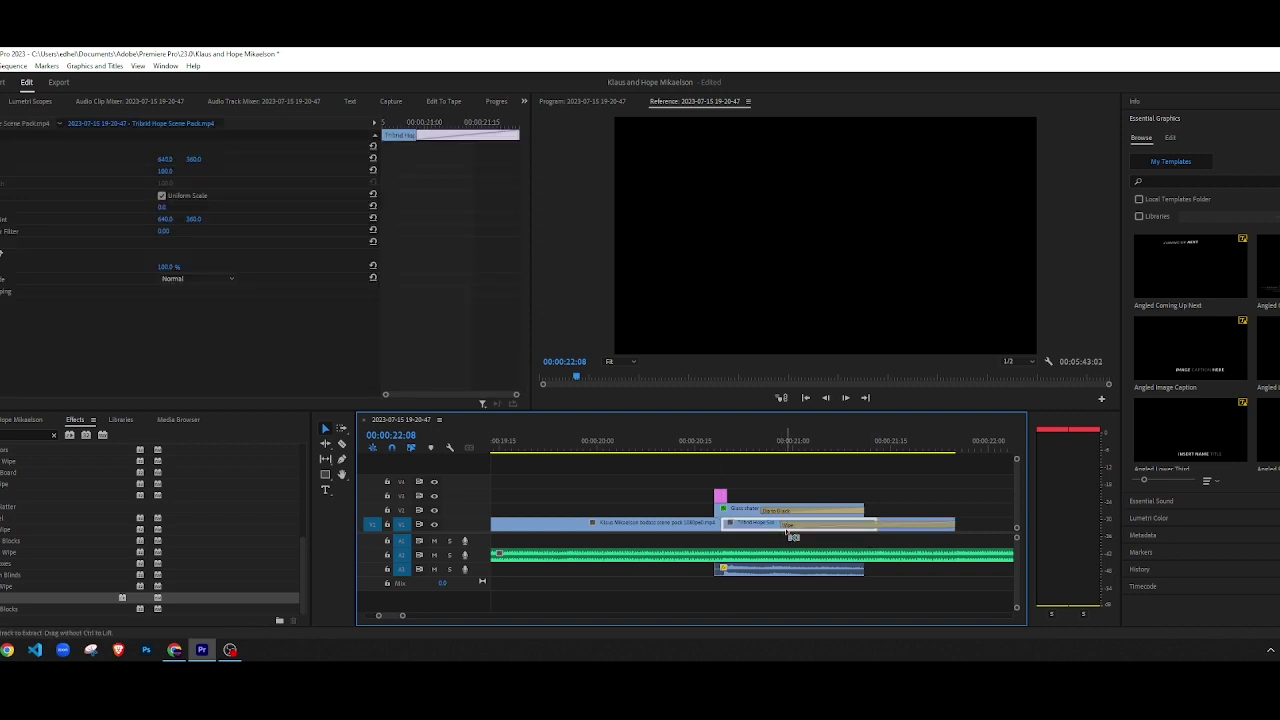
key(ctrl+z)
Step: Place the Wipe again so it ends at the cut between Hope's two shots, and play it back from 00:00:20:14
drag(36, 603, 856, 525)
click(689, 449)
click(802, 472)
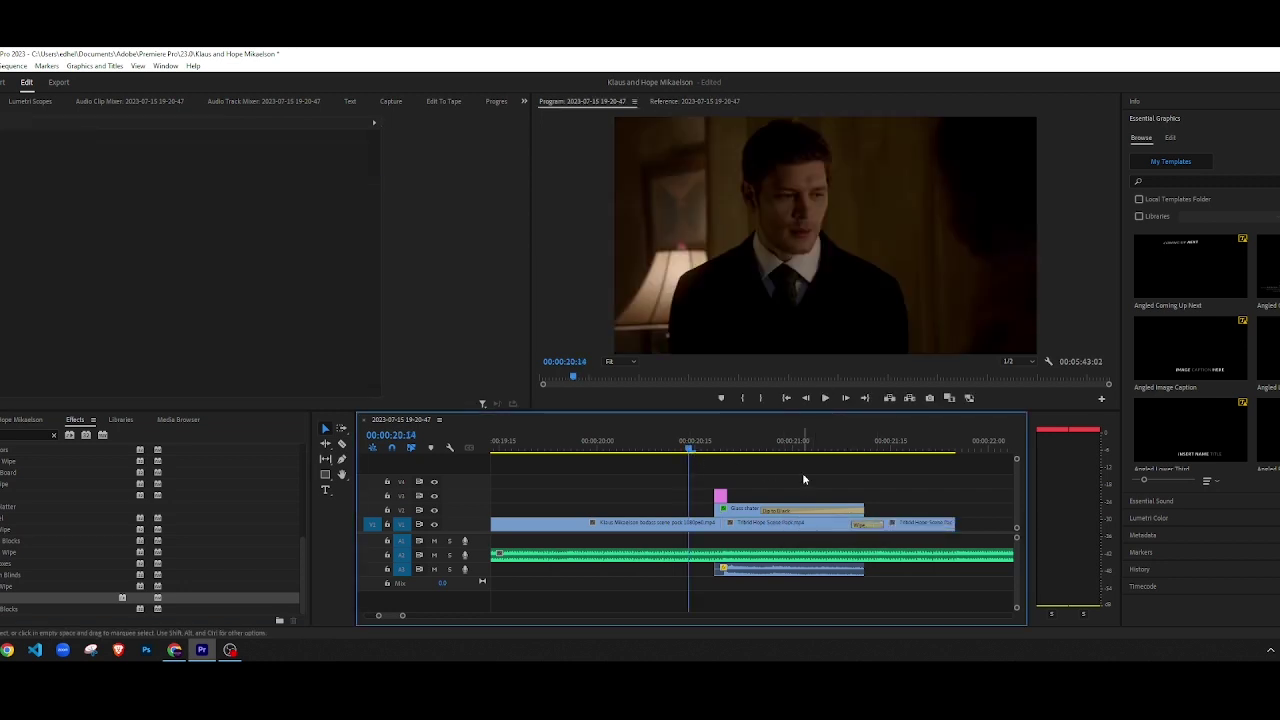
key(space)
key(space)
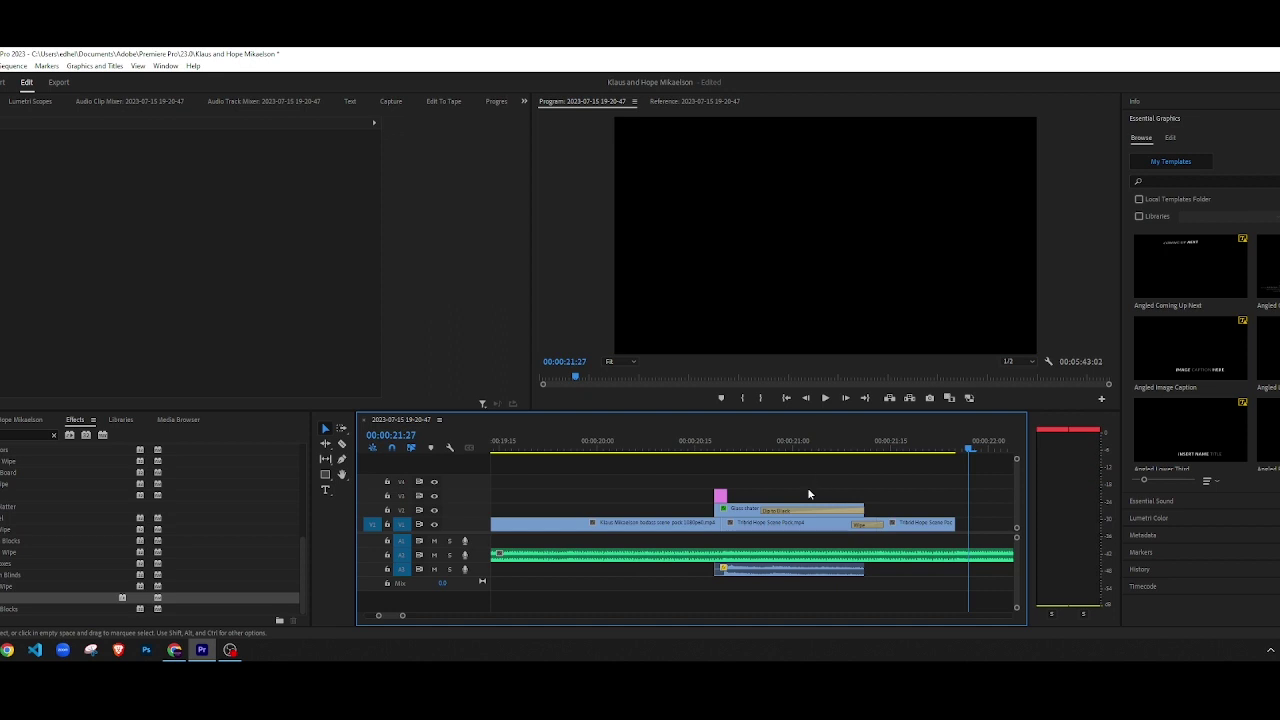
Step: Find another Hope shot in the leftover Hope footage around 00:05:28:02 and split the clip at the shot's start
scroll(782, 522, down, 4)
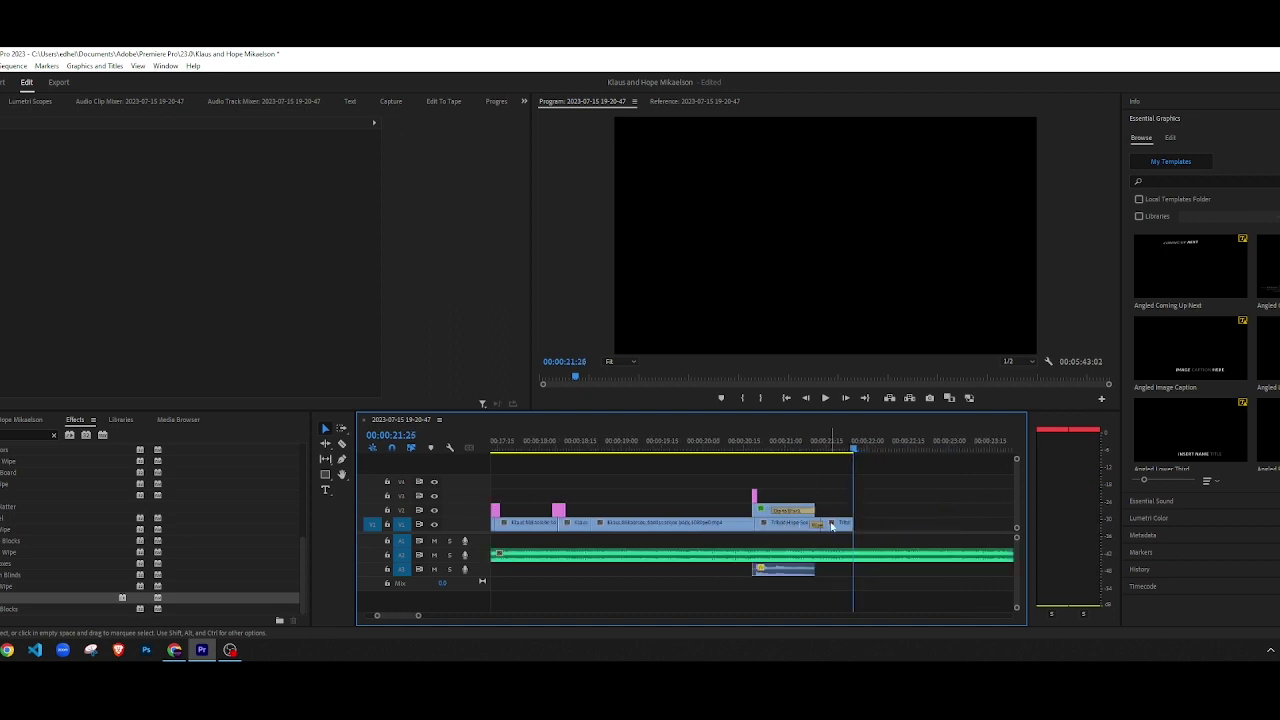
key(minus)
key(minus)
key(minus)
key(minus)
key(minus)
key(minus)
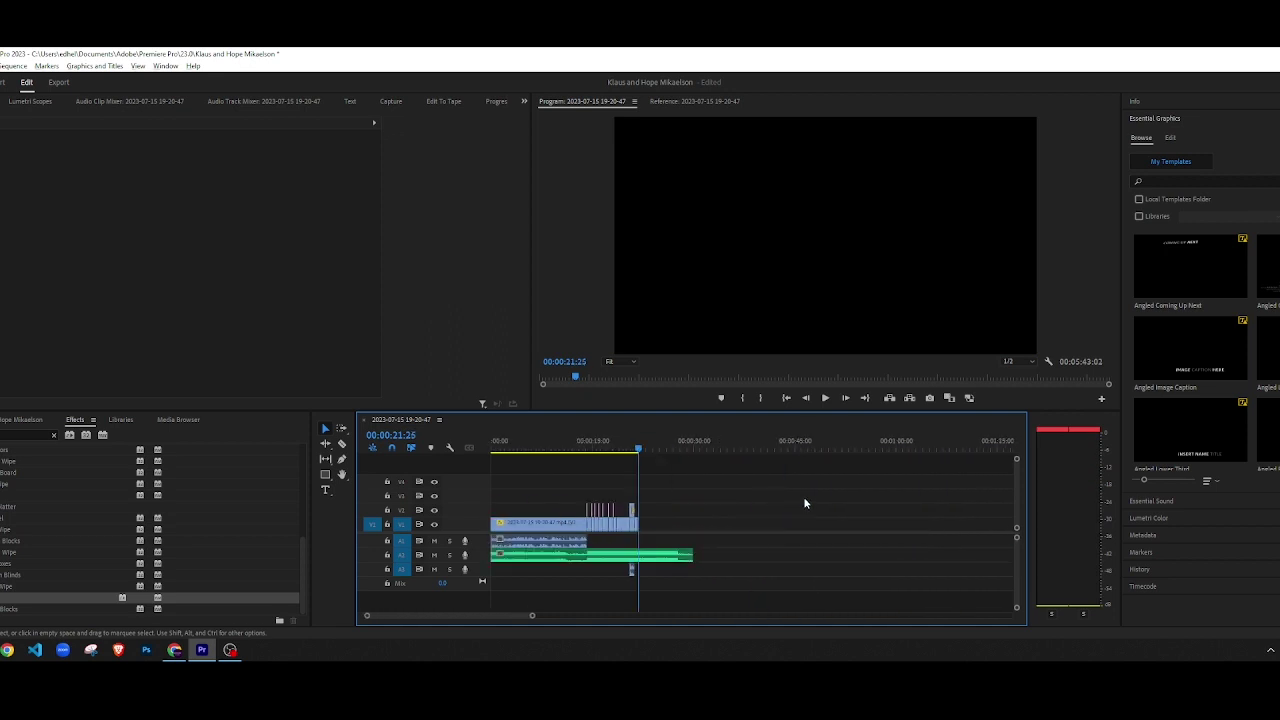
drag(718, 450, 873, 452)
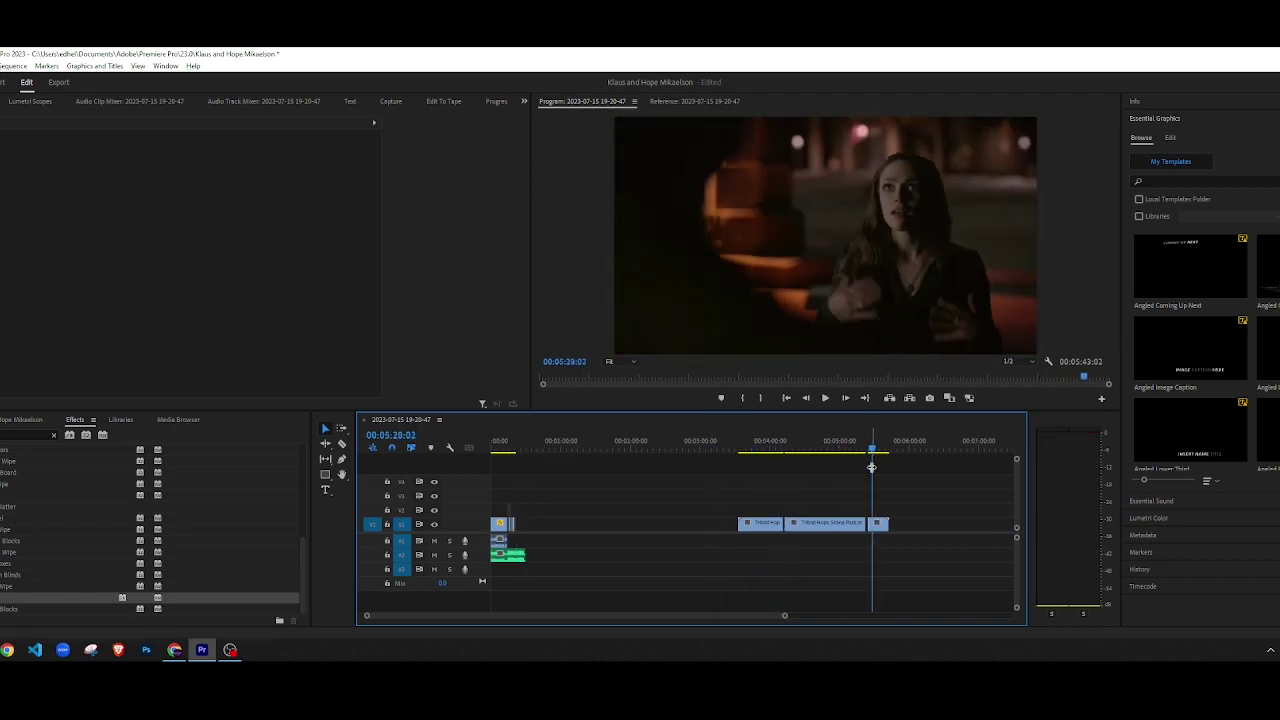
key(space)
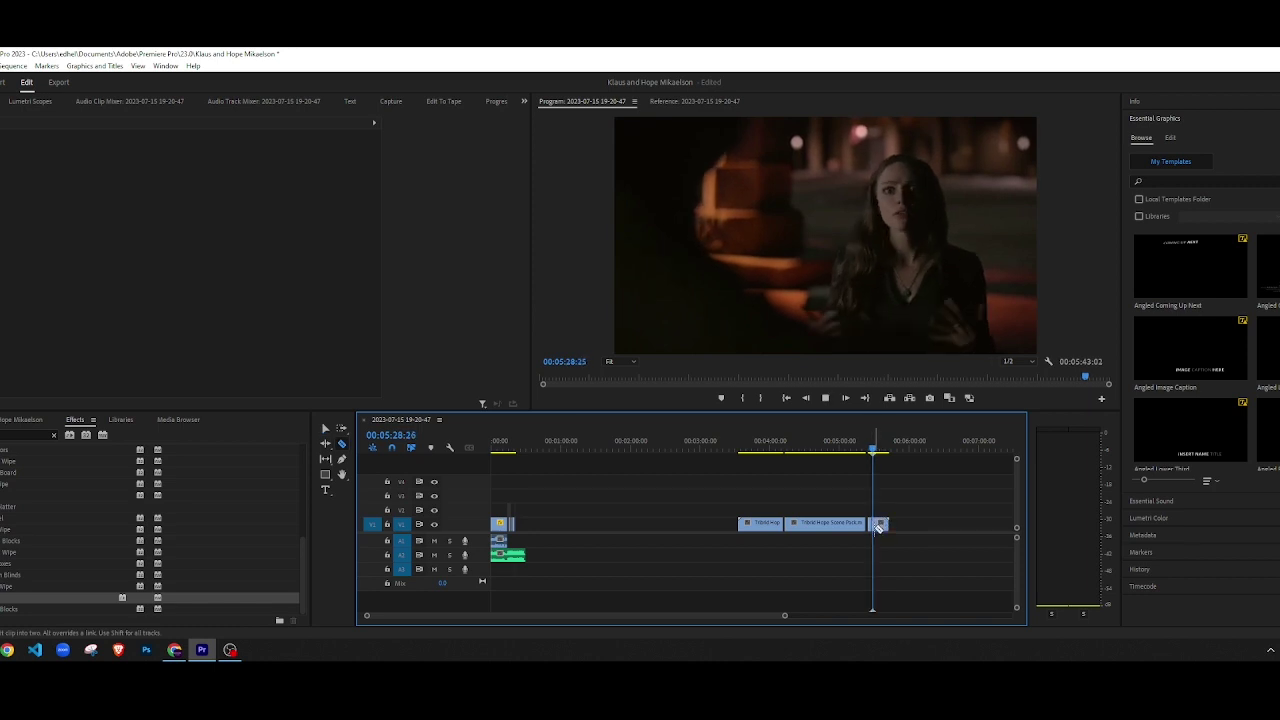
key(space)
click(876, 525)
scroll(878, 524, up, 6)
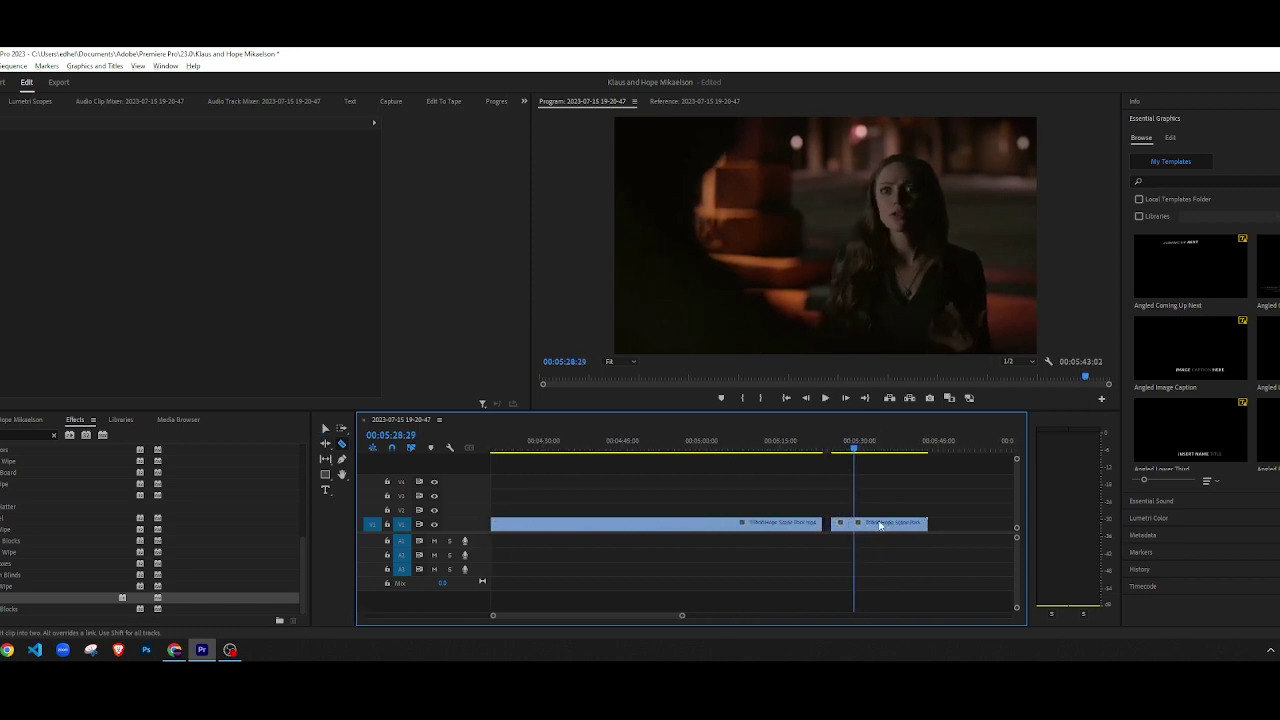
Step: Cut the Hope shot ending at 00:05:29:17 out of the leftover footage and paste it at 00:00:21:25, directly after Hope's second shot
key(space)
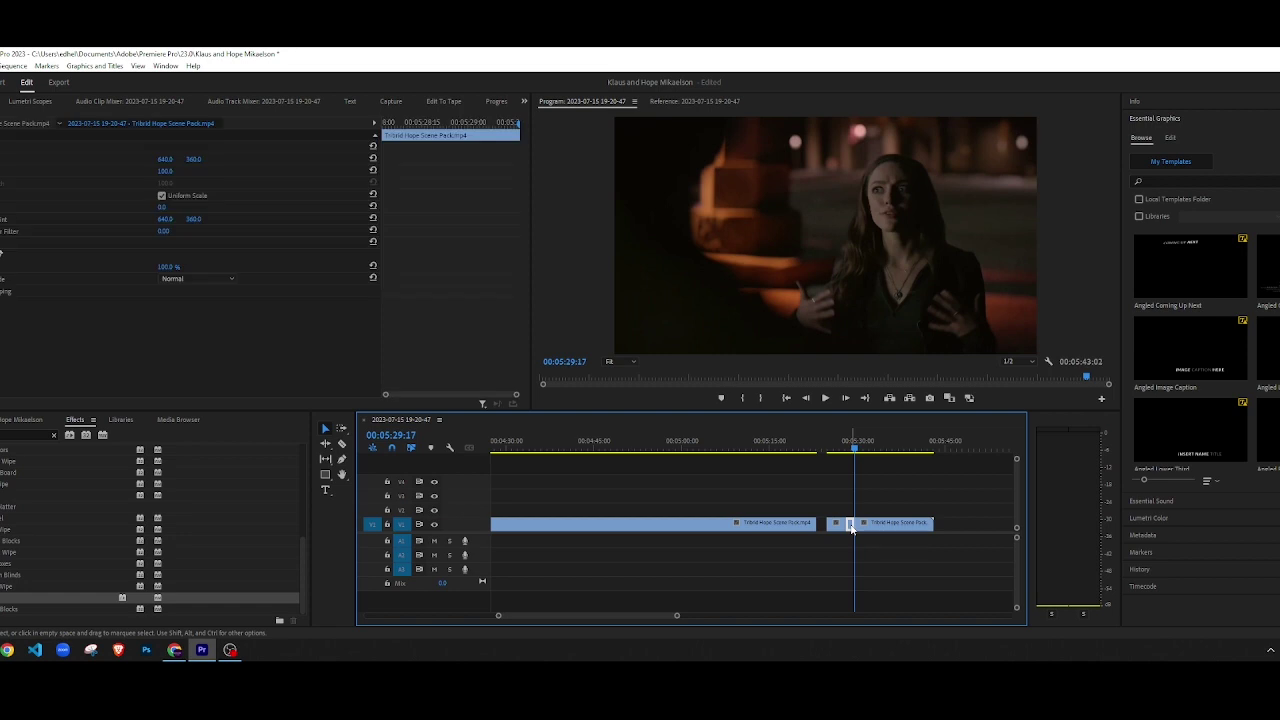
key(Delete)
drag(659, 616, 524, 612)
scroll(599, 514, up, 10)
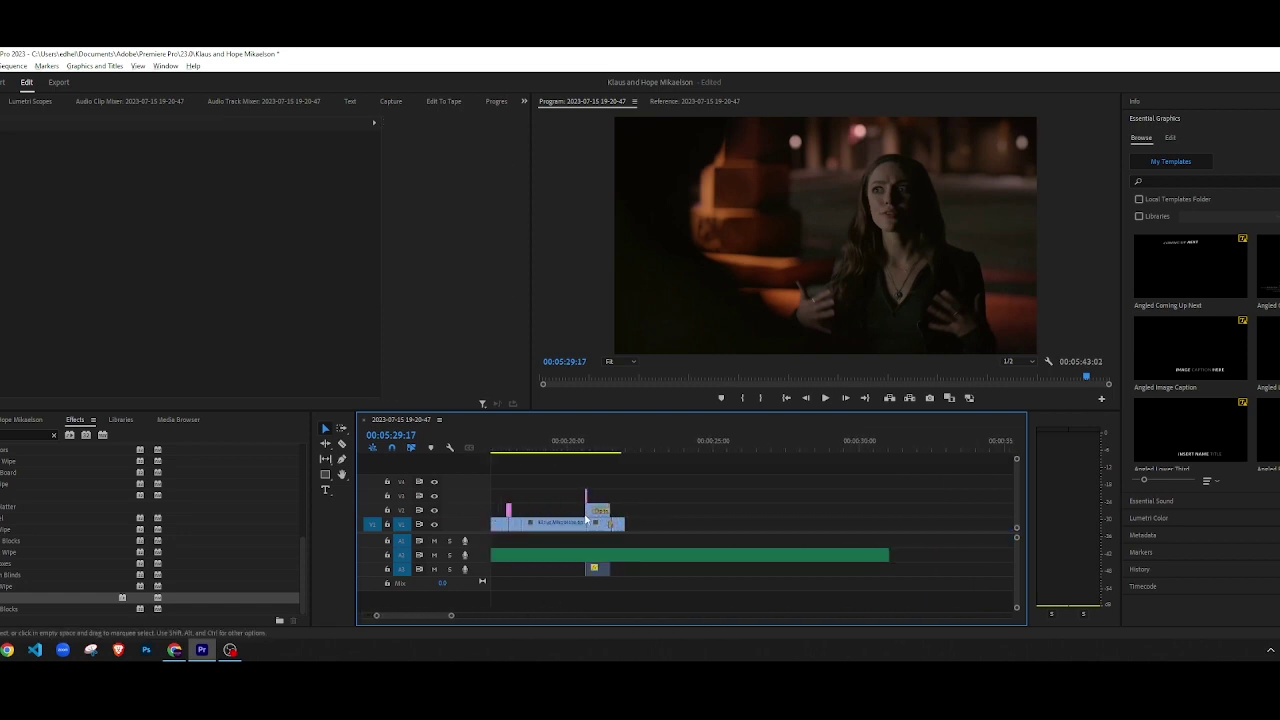
click(785, 448)
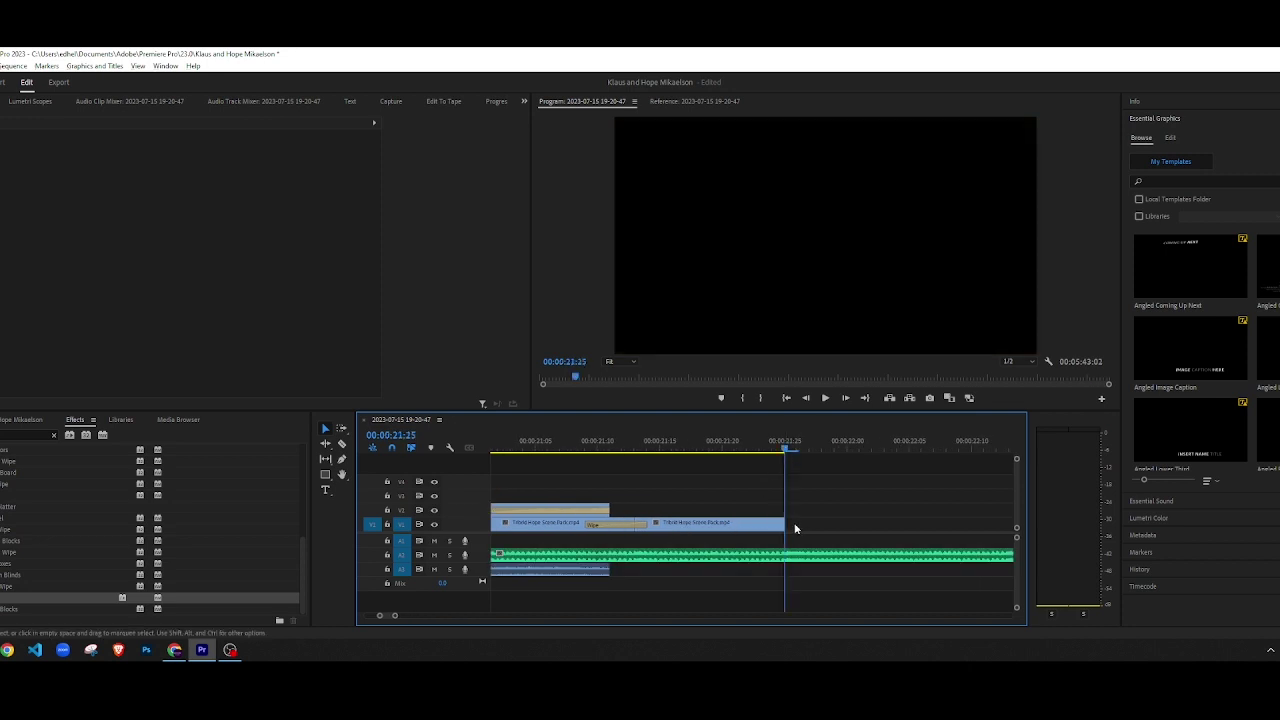
key(ctrl+v)
scroll(650, 518, down, 4)
scroll(609, 516, down, 2)
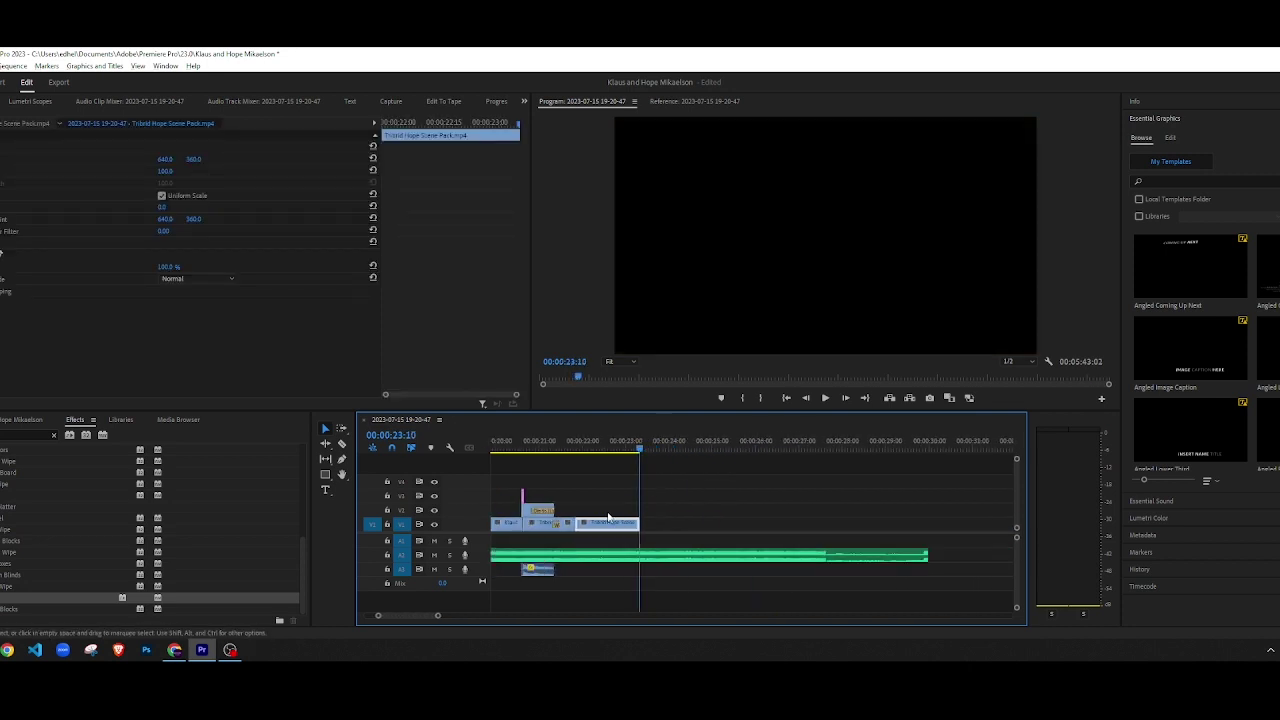
Step: Play back the section with the wipe and the newly added third Hope shot, ending with a replay from 00:00:20:11
scroll(632, 520, up, 2)
scroll(636, 518, up, 1)
click(609, 449)
key(space)
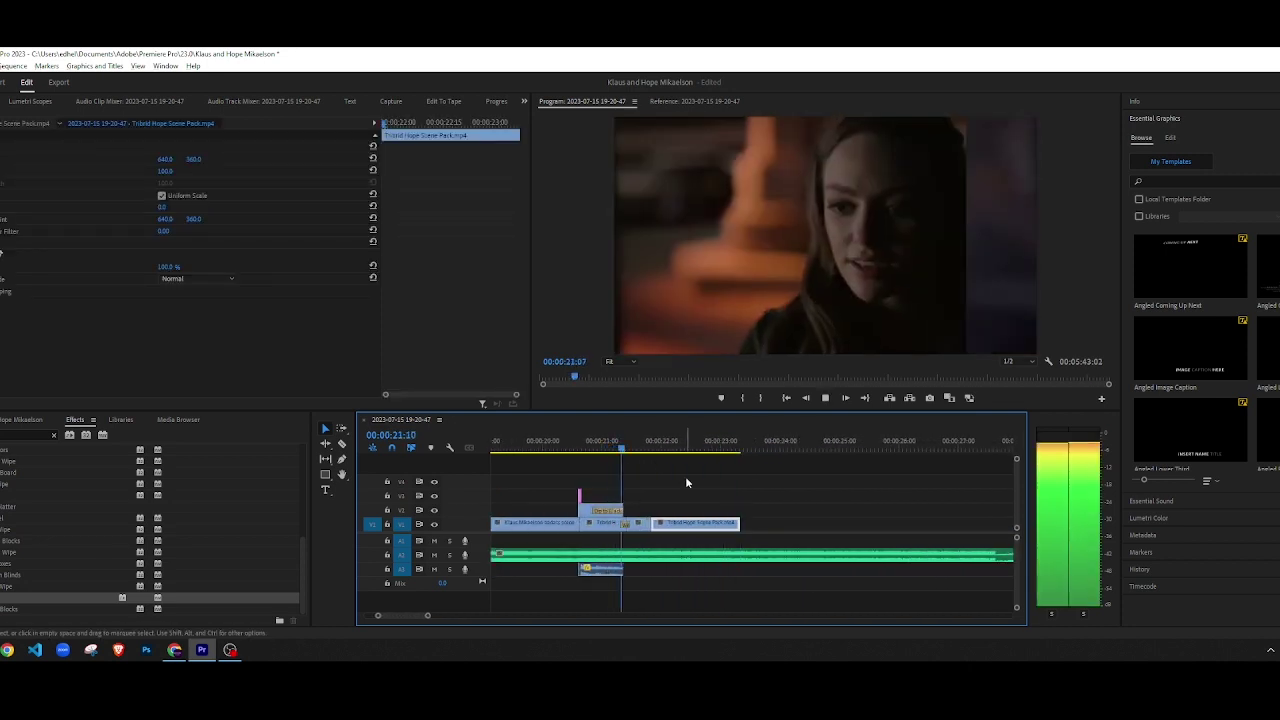
click(685, 476)
key(equal)
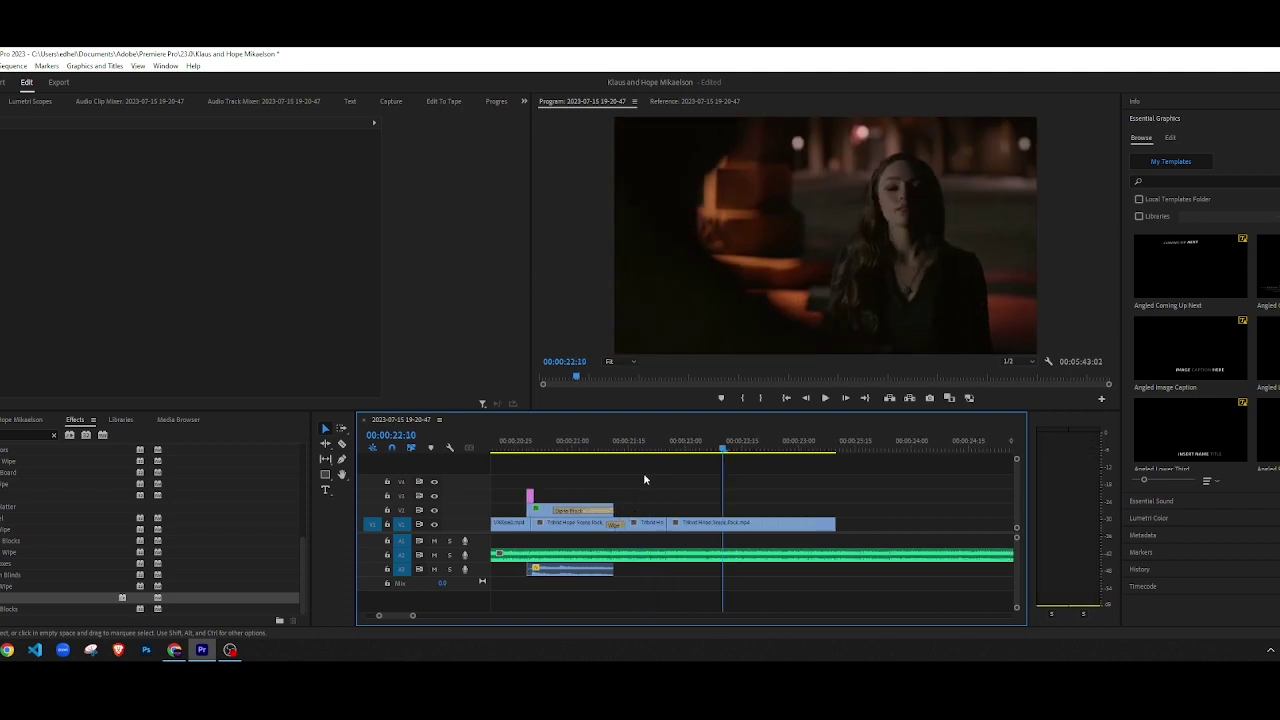
click(578, 449)
key(space)
key(space)
click(503, 445)
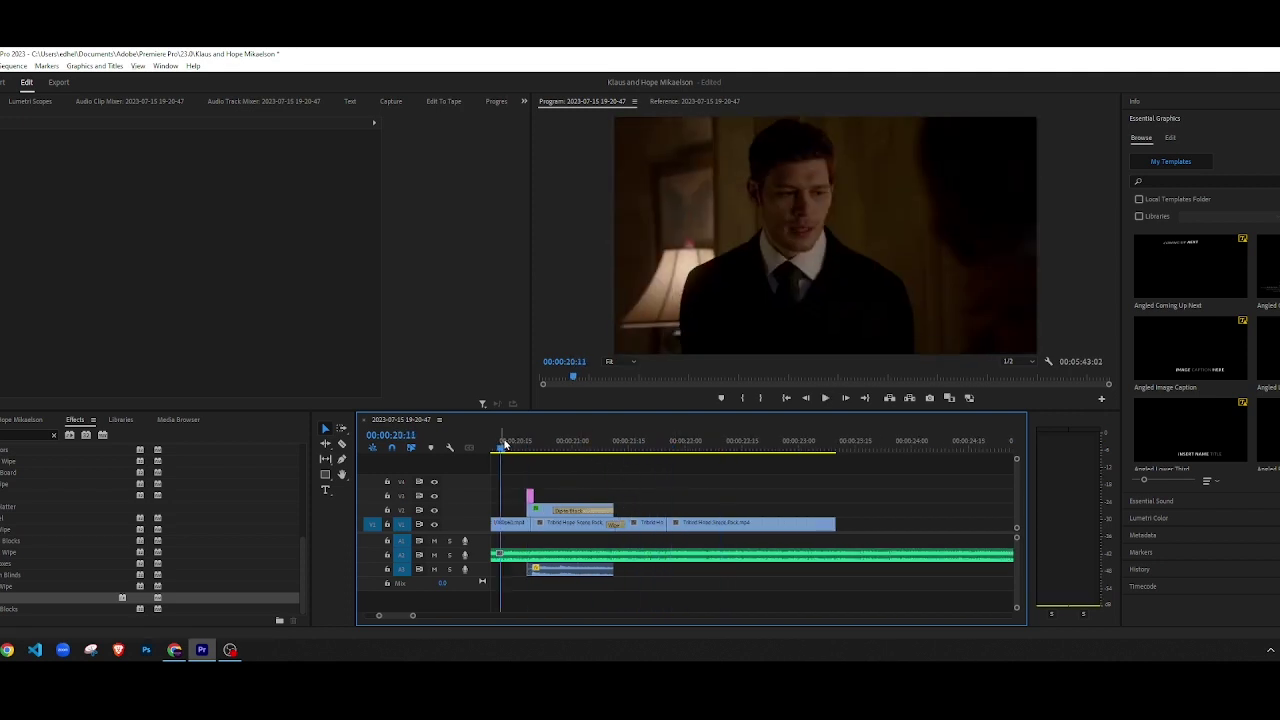
key(space)
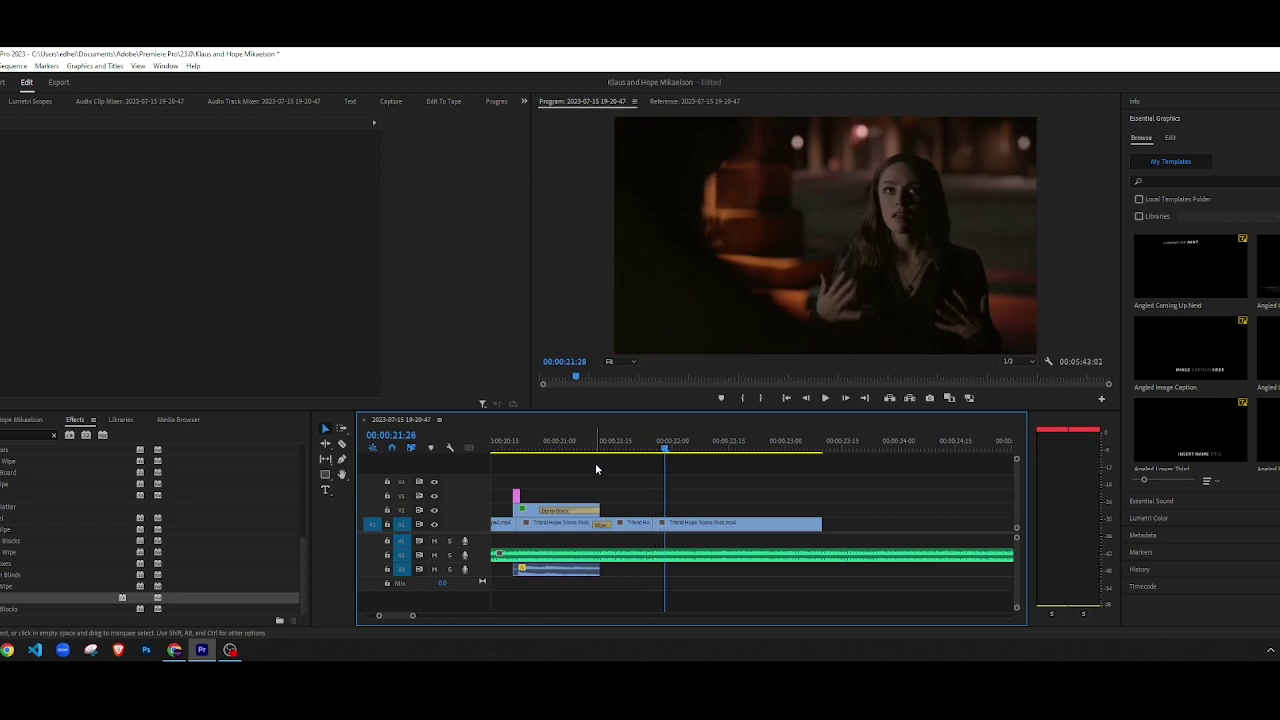
Step: Apply an Exponential Fade to the end of the glass-shatter audio on A3 and play it back
click(58, 438)
text(fade)
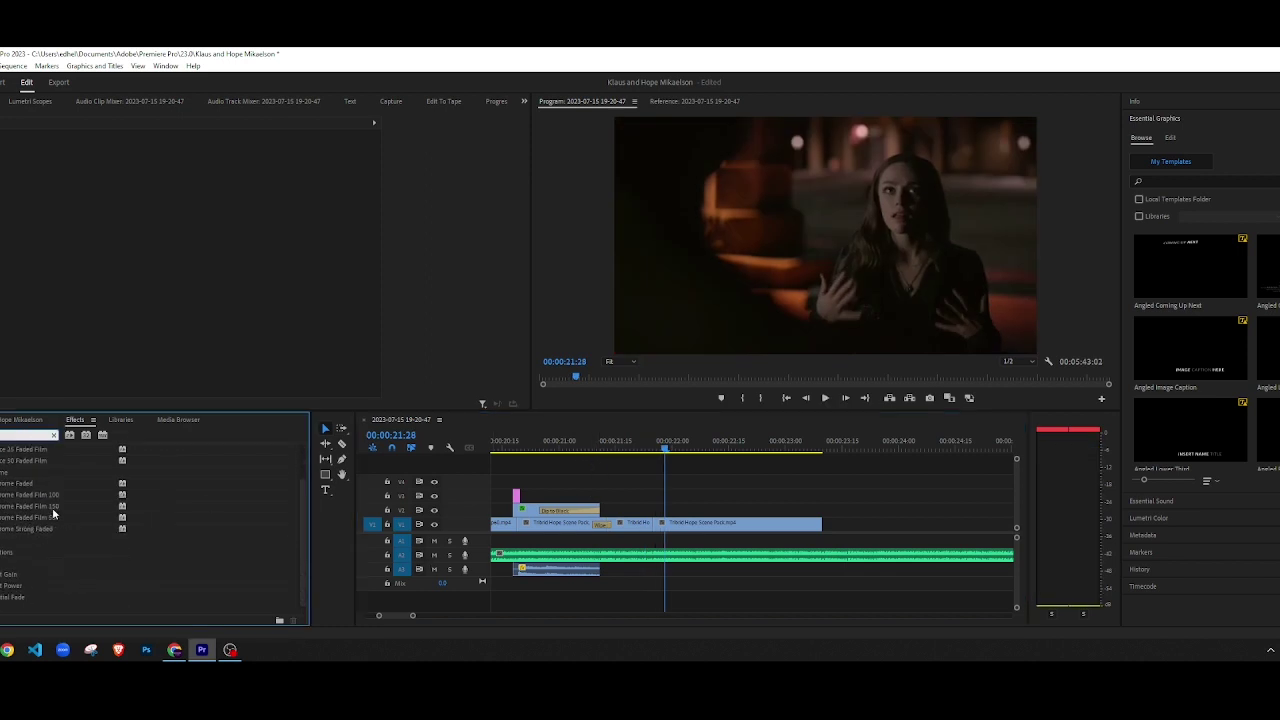
scroll(52, 515, down, 1)
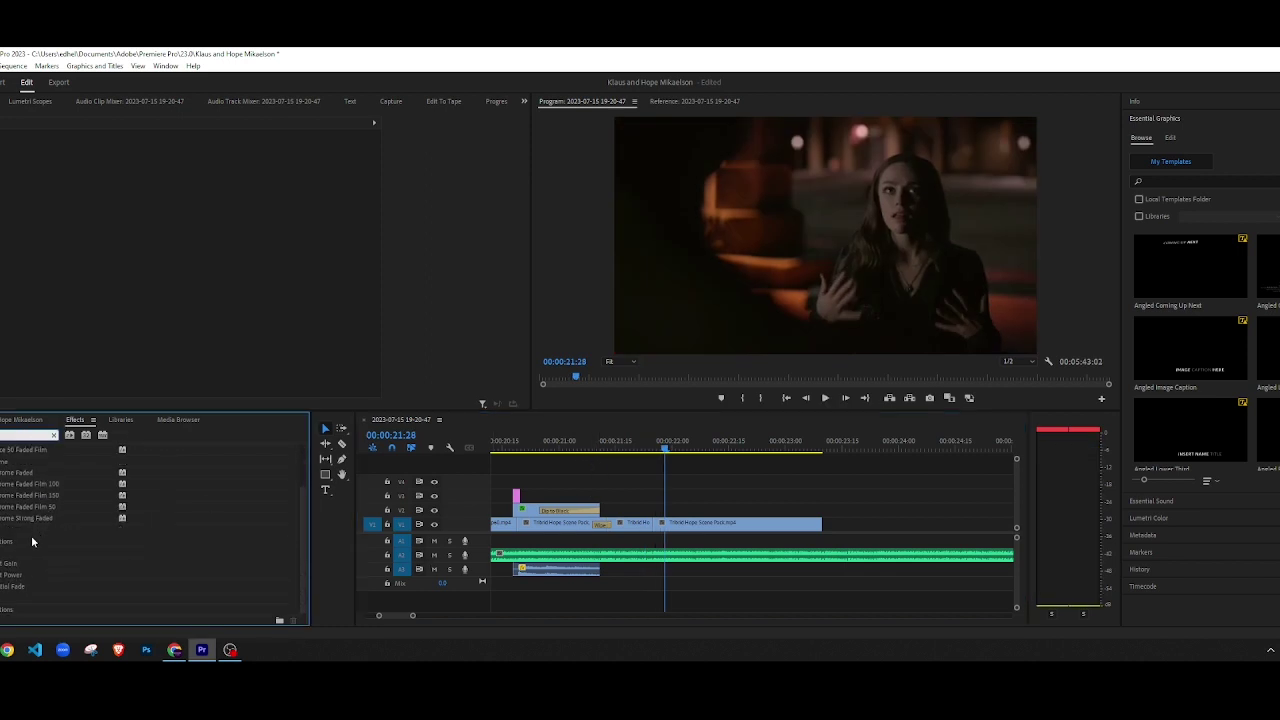
drag(25, 591, 555, 541)
click(493, 449)
key(space)
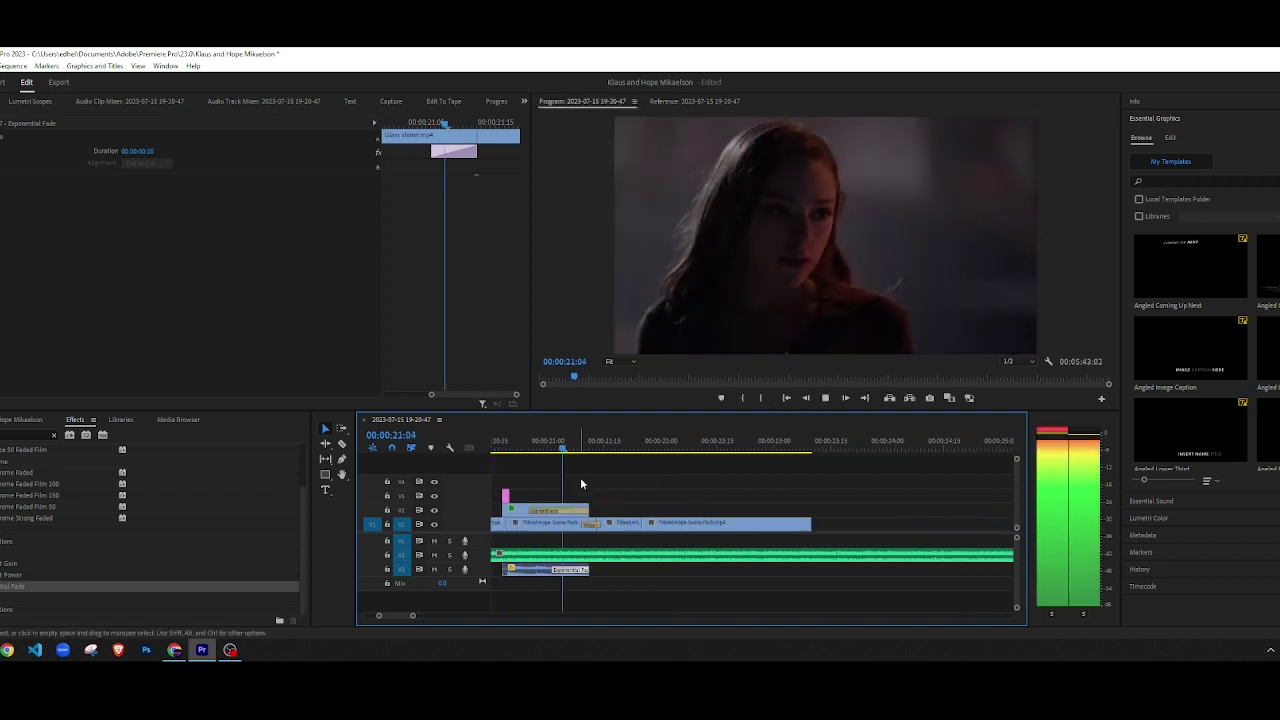
key(space)
Step: Lengthen the Exponential Fade on the glass-shatter audio to 15 frames and replay the section
drag(555, 572, 540, 571)
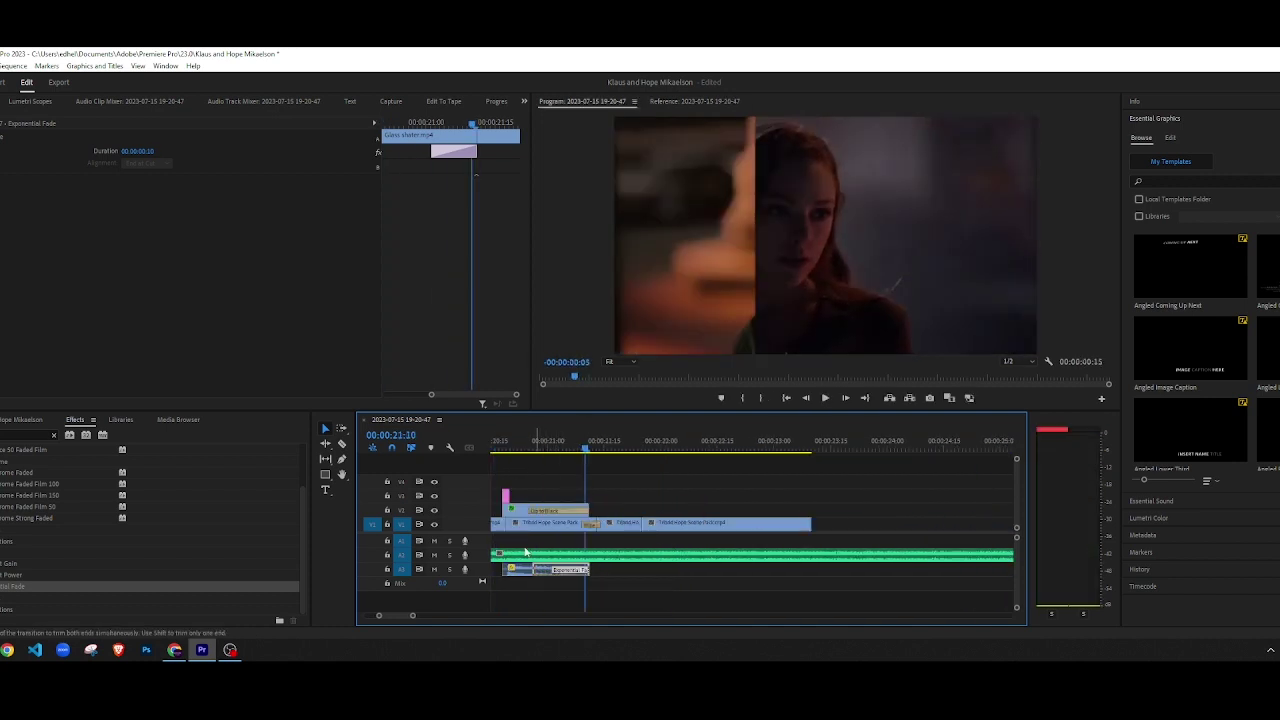
click(496, 453)
key(space)
key(space)
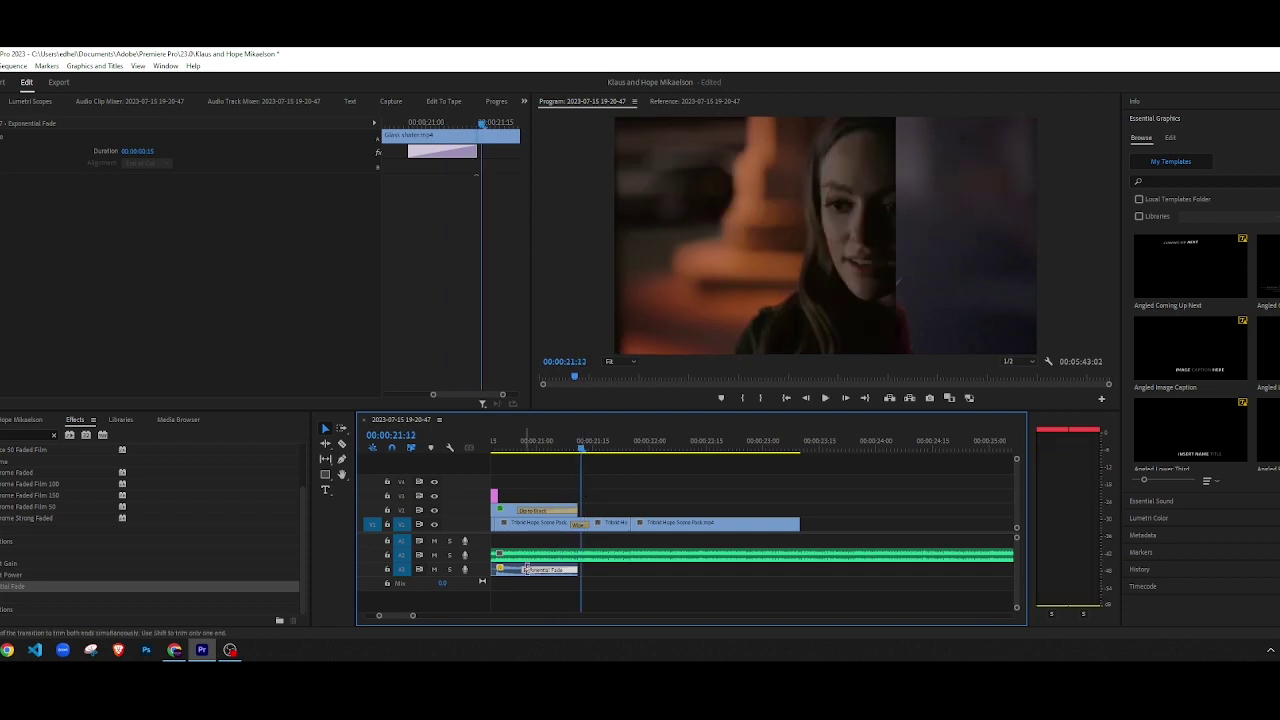
Step: Shorten the Exponential Fade at the end of the glass-shatter audio and play the section again
drag(523, 567, 529, 551)
key(space)
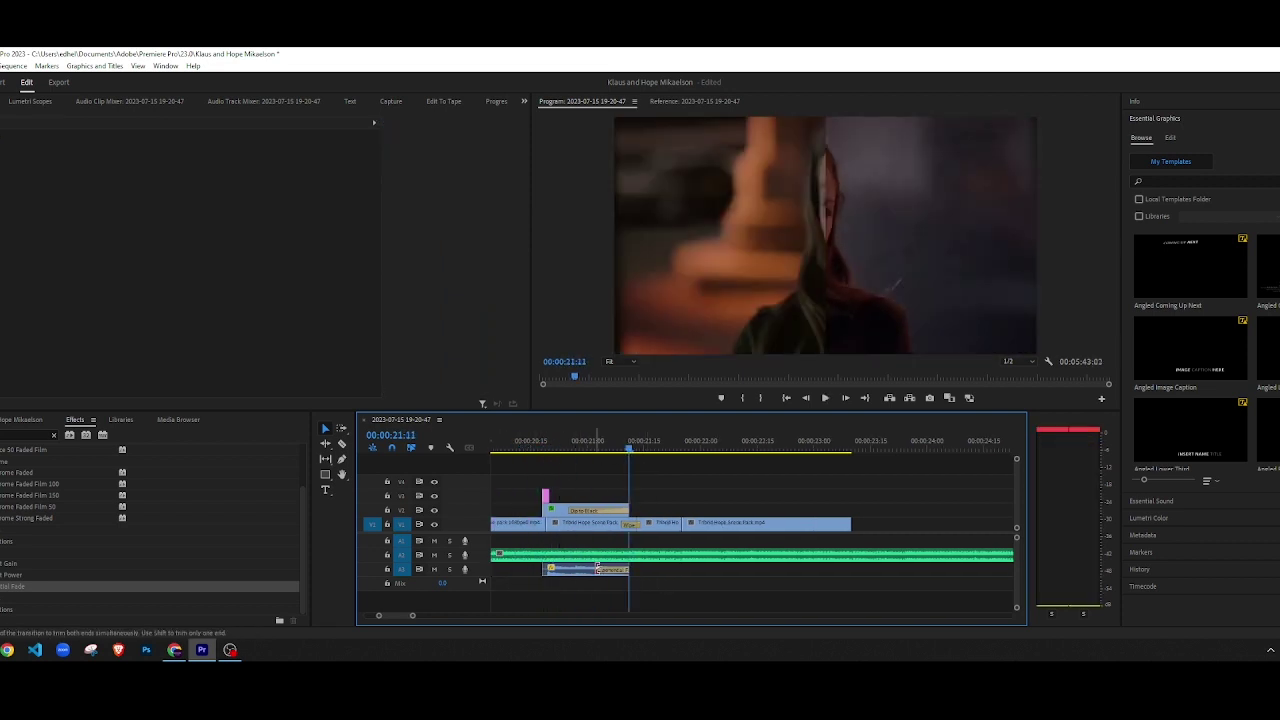
Step: Shorten the Exponential Fade on the glass-shatter audio on A3 to 13 frames and replay the shatter section
click(580, 569)
click(533, 450)
key(space)
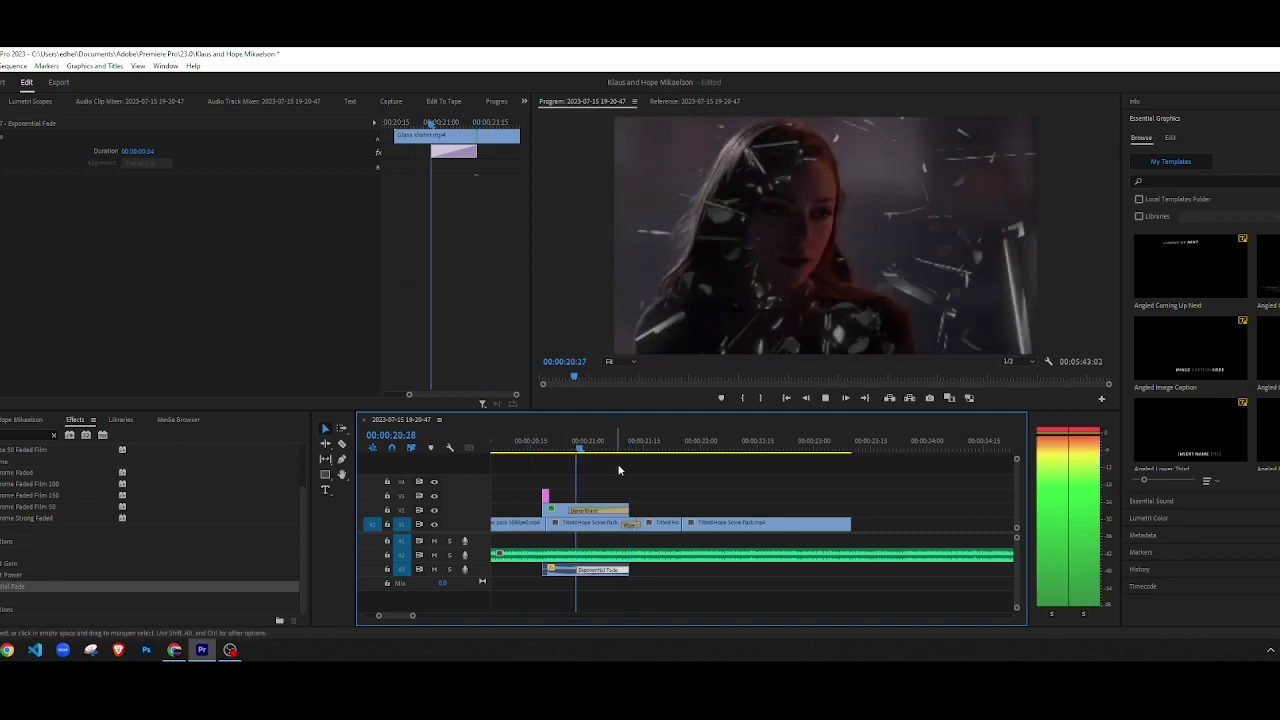
key(space)
drag(579, 570, 587, 570)
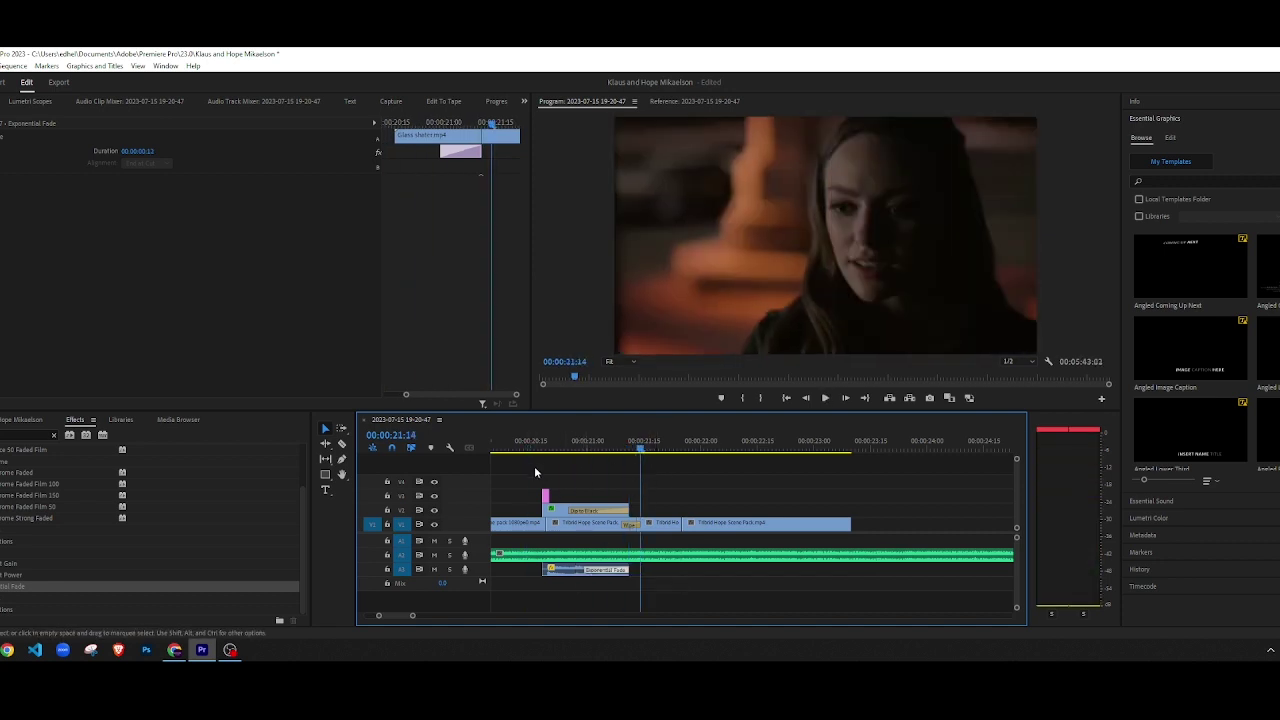
click(531, 465)
key(space)
click(521, 450)
key(space)
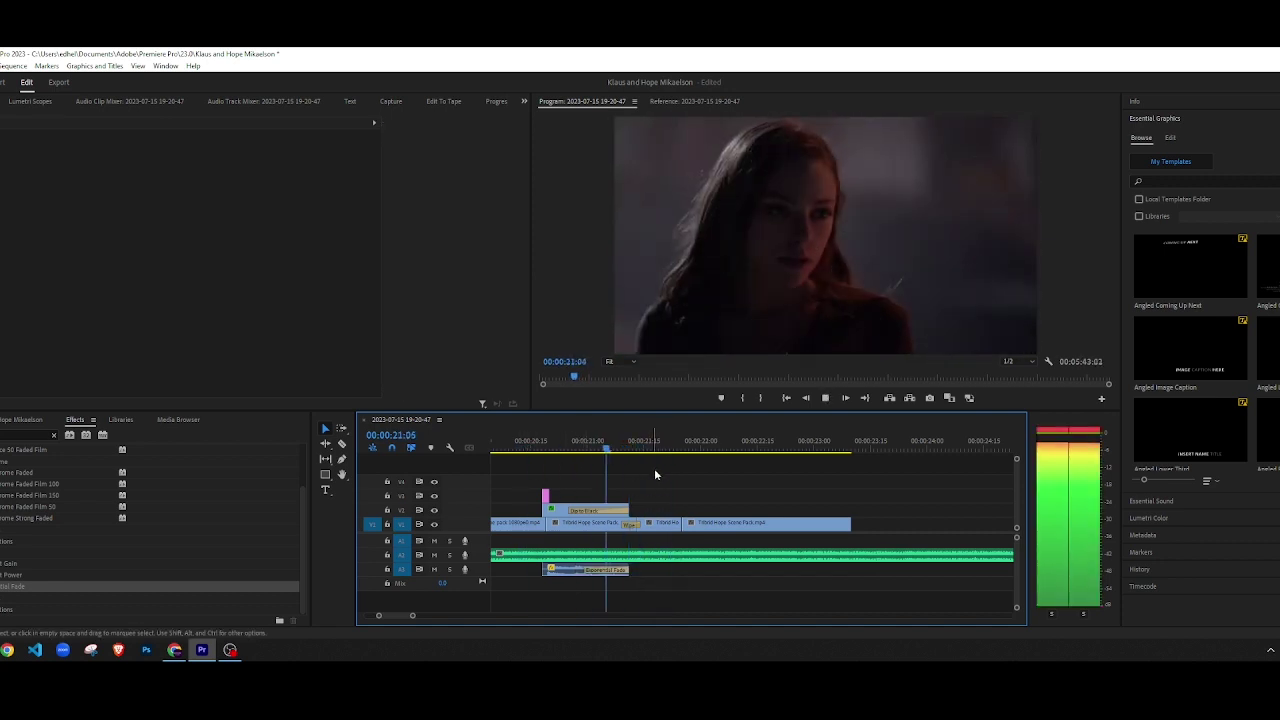
key(space)
click(509, 444)
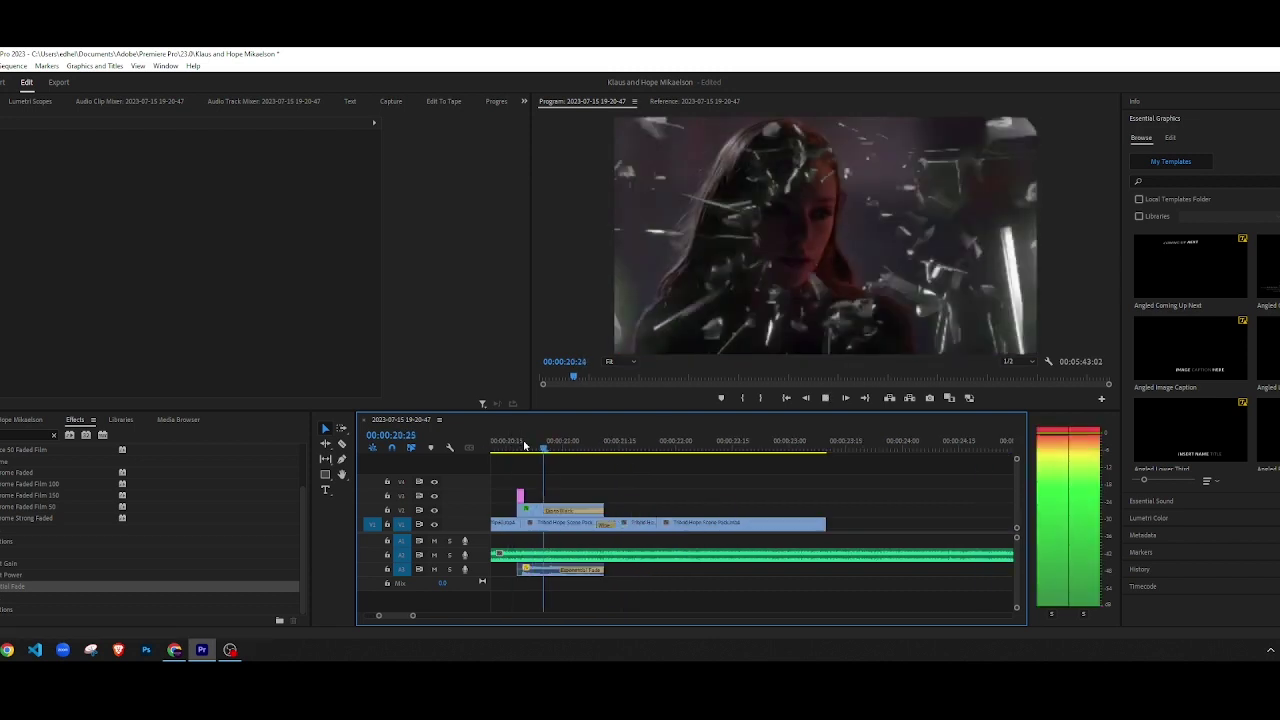
key(space)
Step: Play back the run of Klaus shots leading up to the glass-shatter cut, replaying parts between about 00:00:14 and 00:00:20
scroll(575, 528, down, 4)
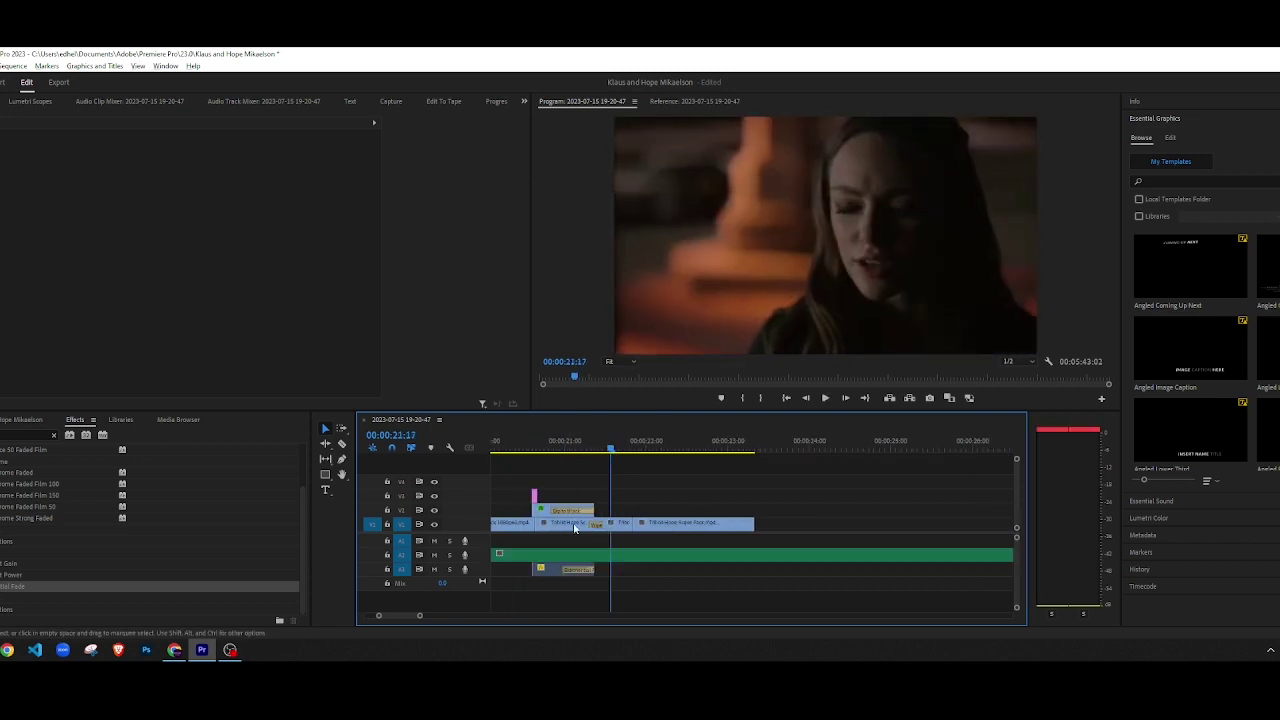
scroll(582, 527, up, 6)
click(509, 448)
key(space)
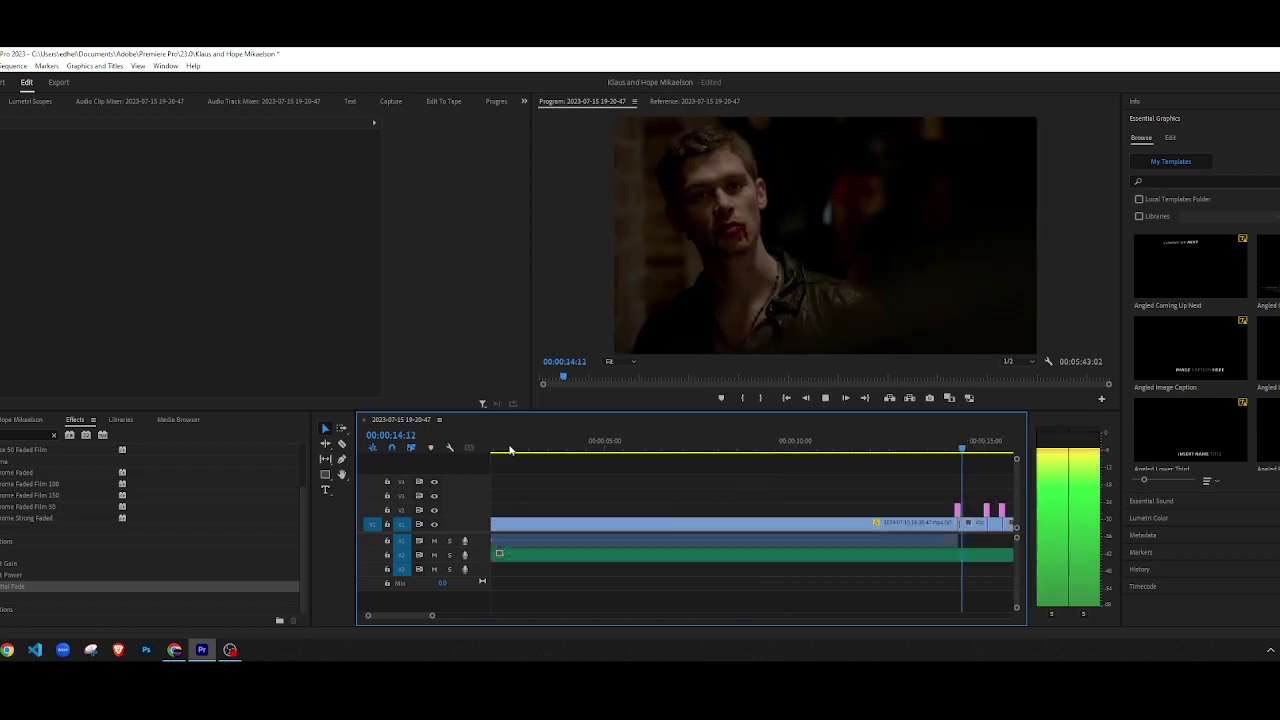
key(space)
scroll(684, 497, up, 3)
scroll(755, 501, down, 3)
scroll(764, 500, down, 5)
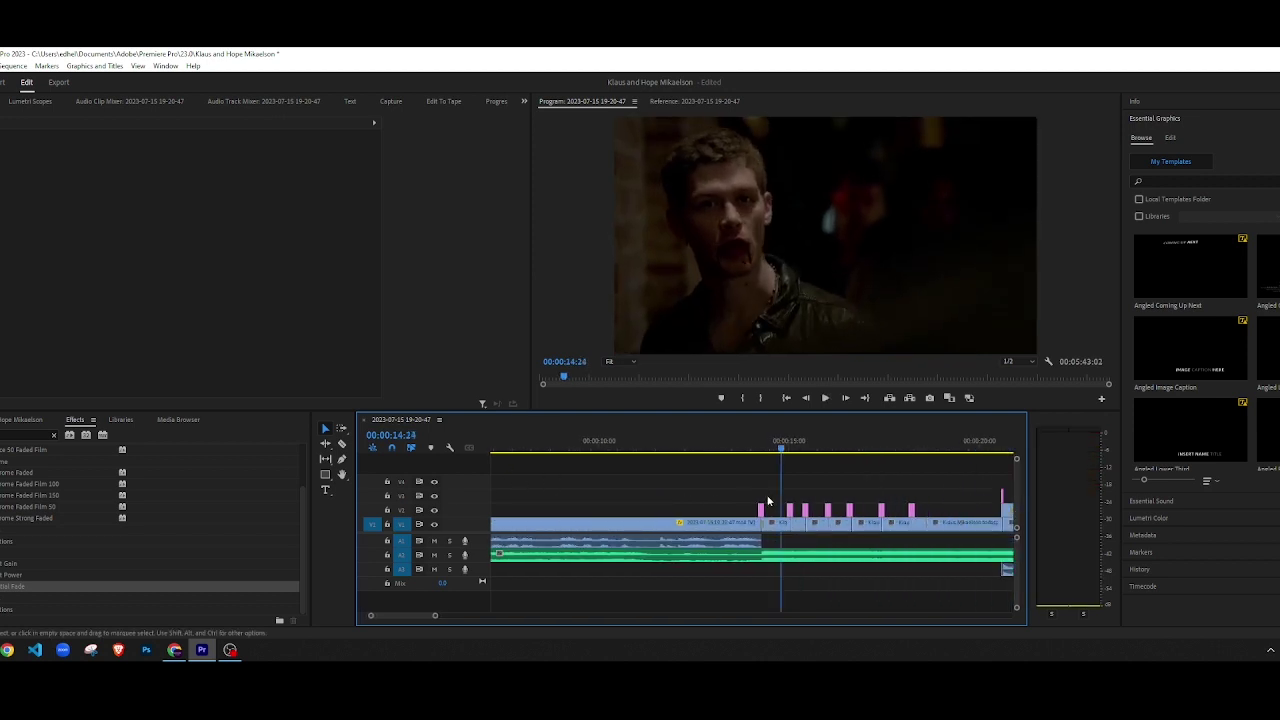
key(space)
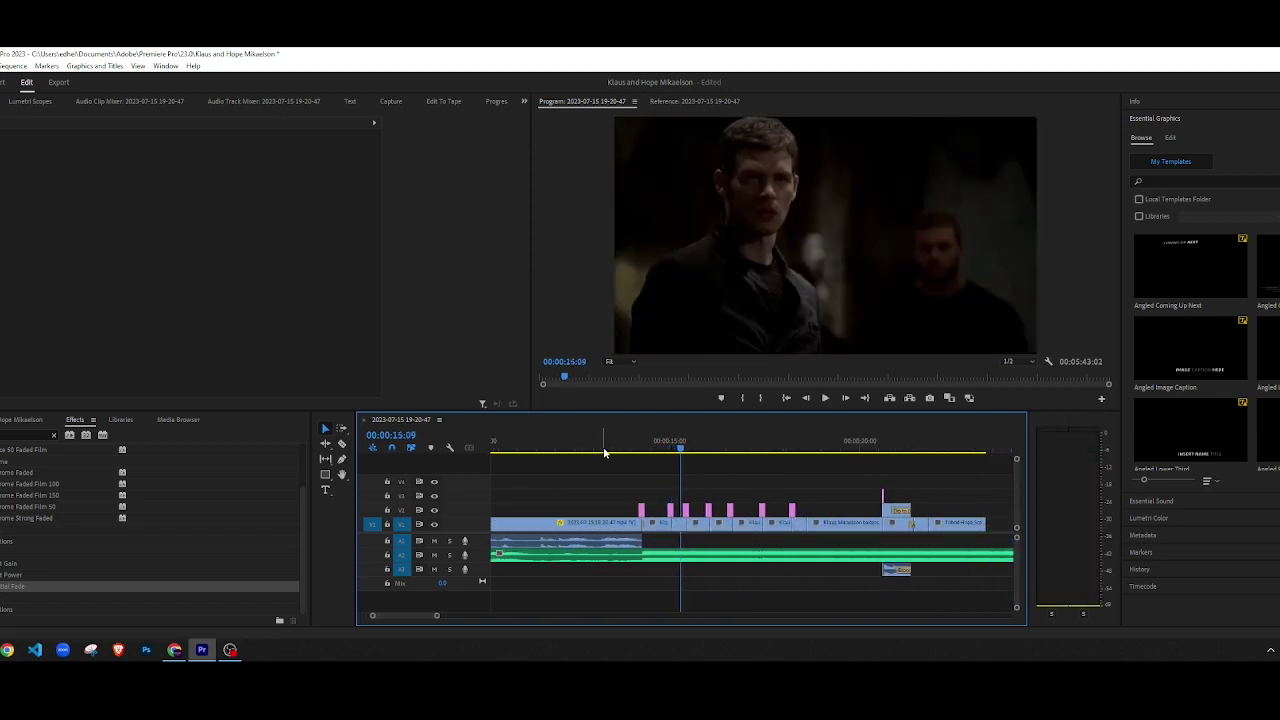
click(600, 449)
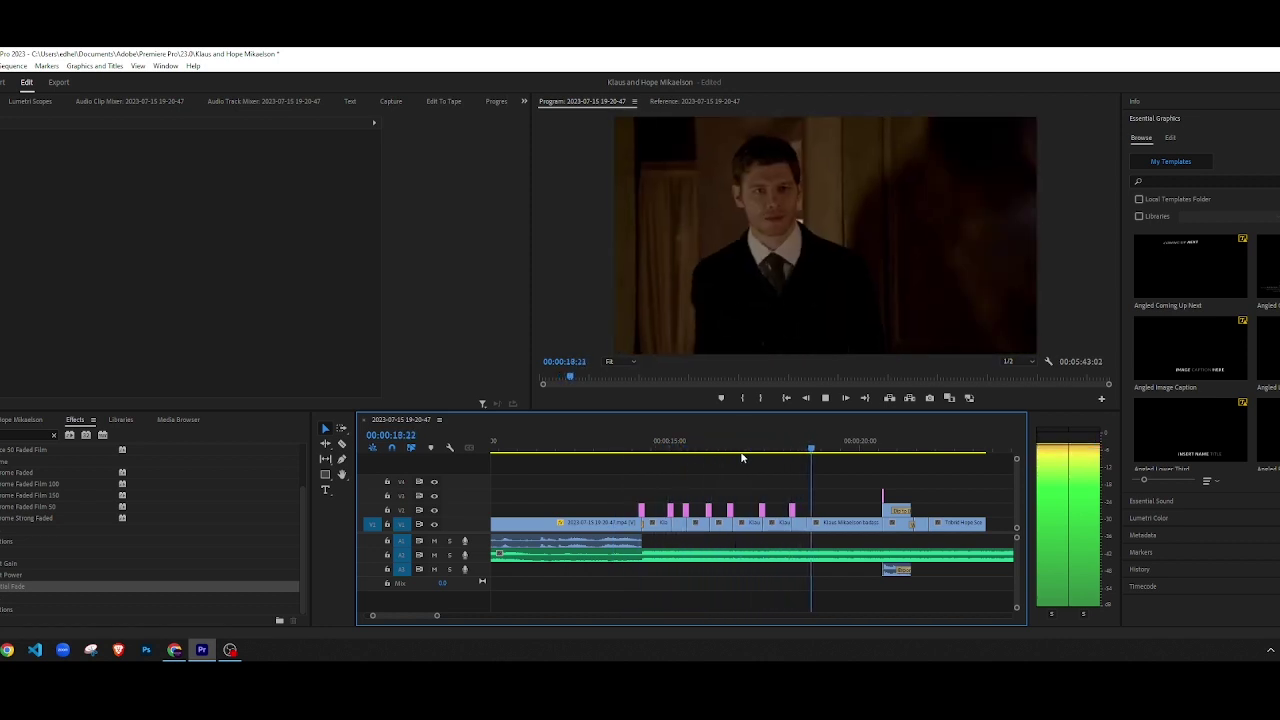
click(694, 441)
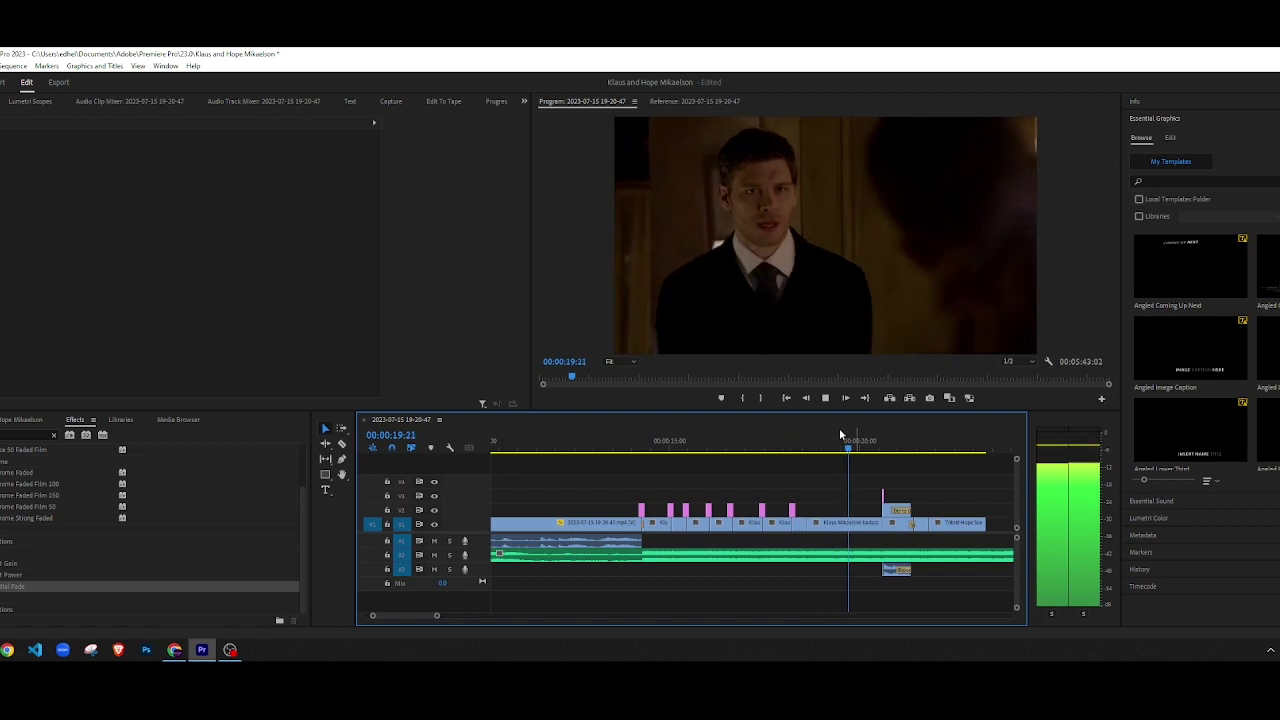
click(746, 442)
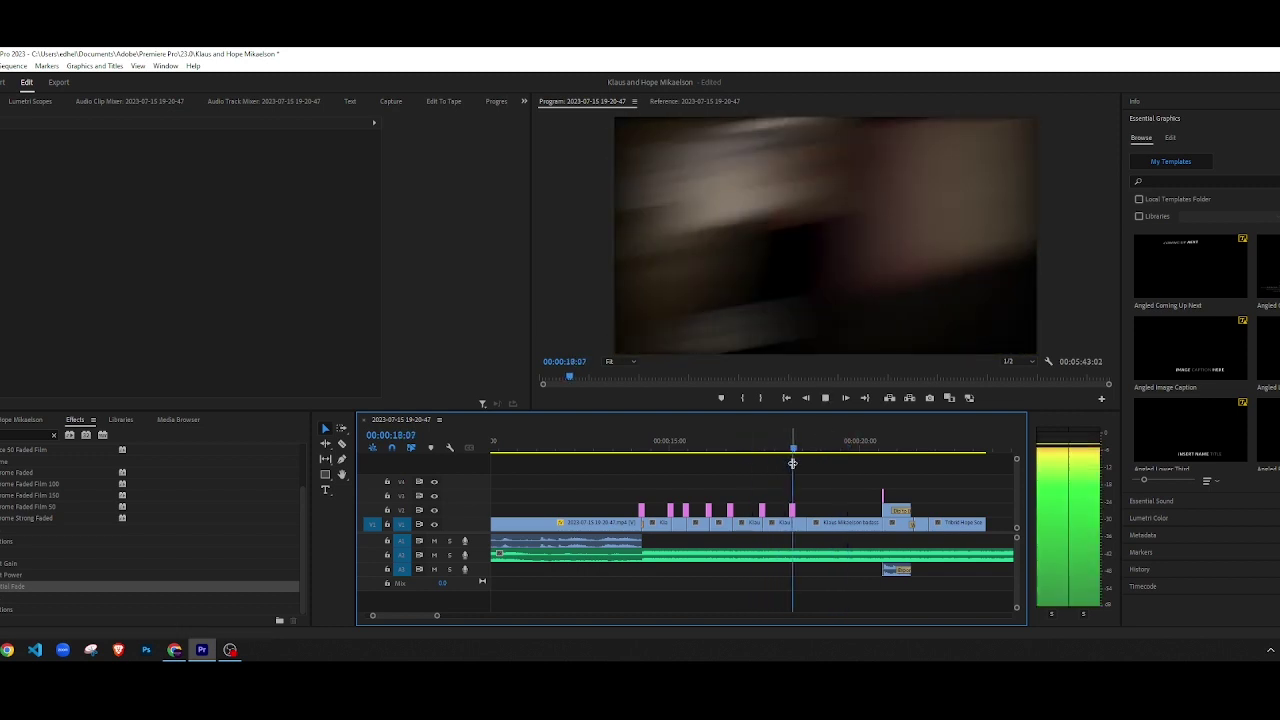
Step: Step frame by frame across the cut between the two Klaus shots at about 00:00:18:19 to compare their framing
click(808, 449)
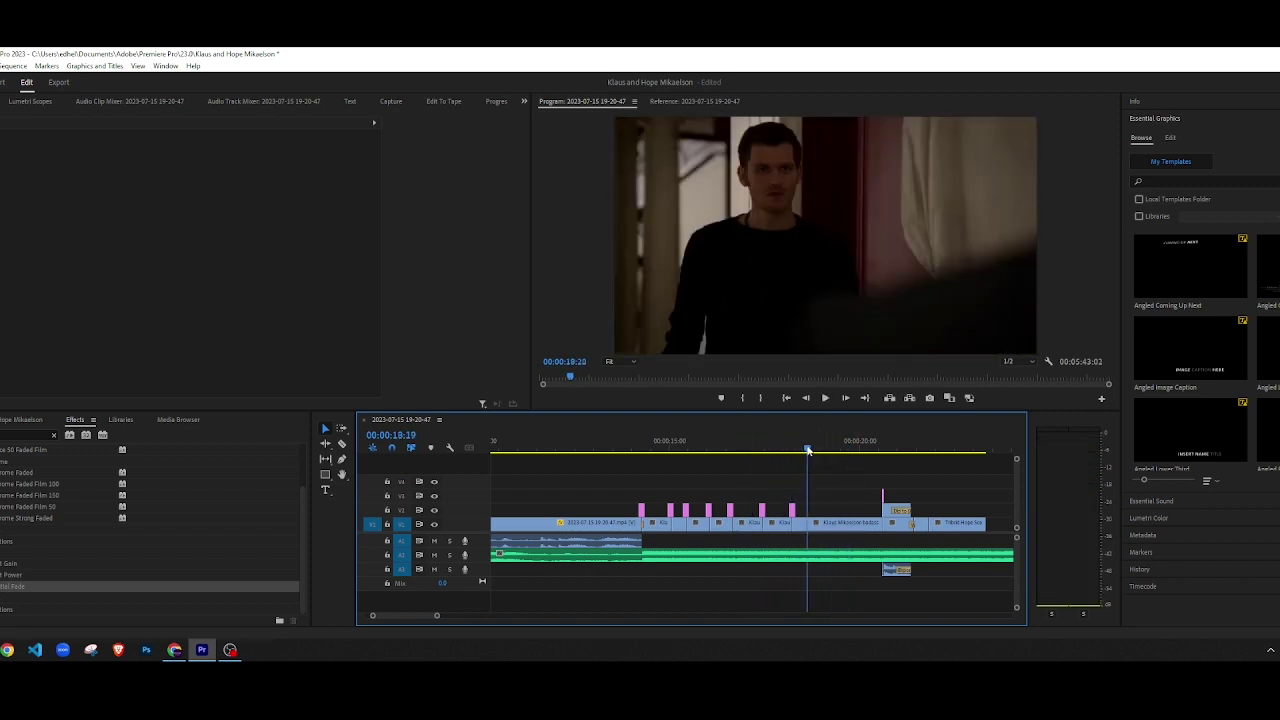
click(799, 449)
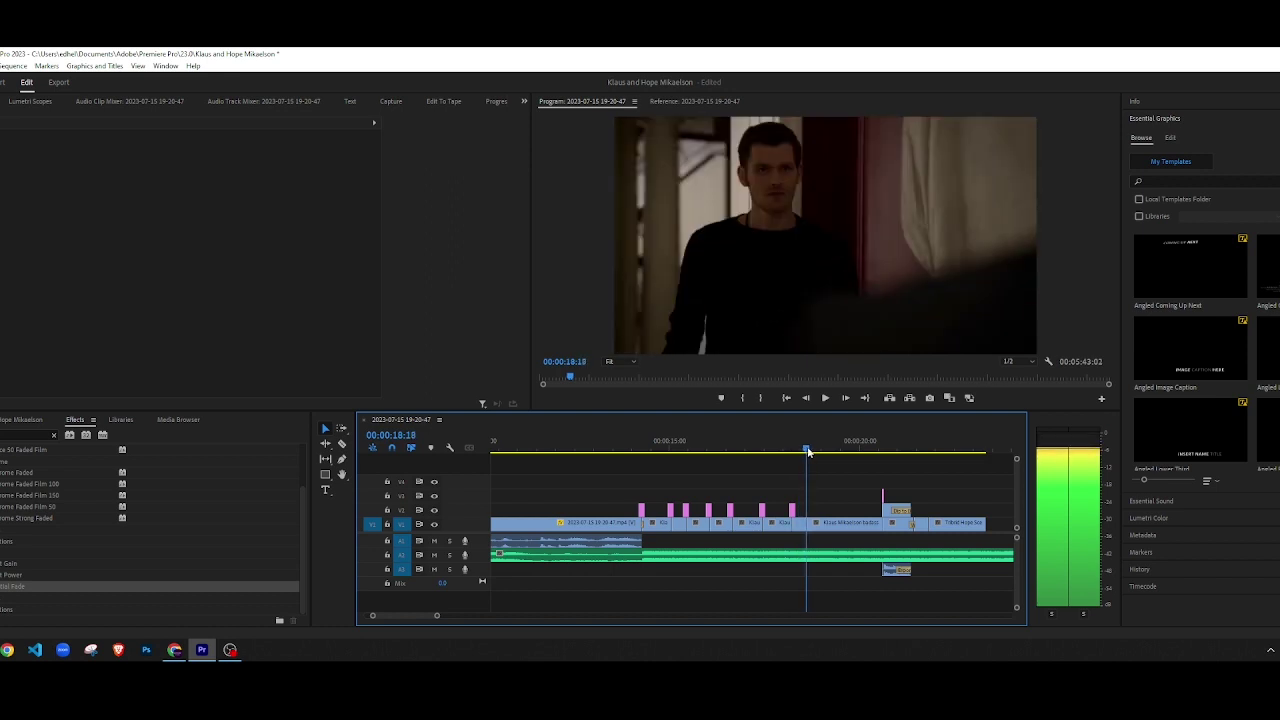
click(808, 450)
key(Right)
key(Right)
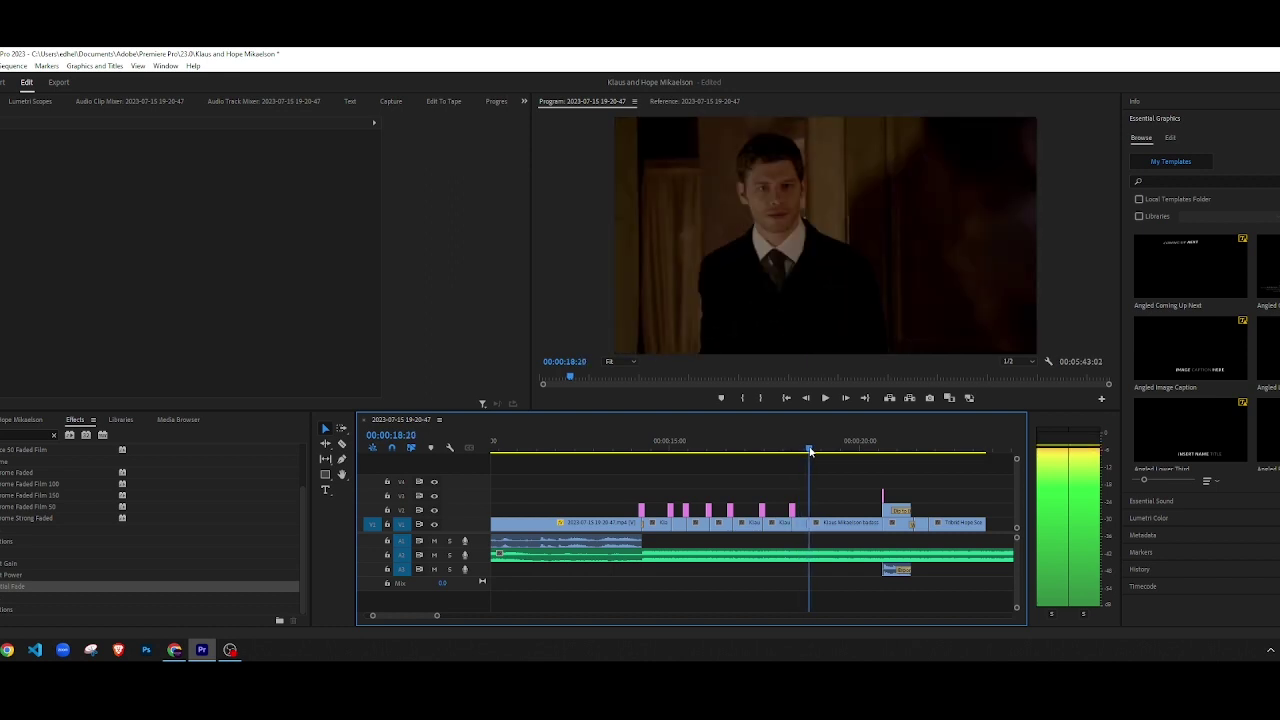
key(Left)
key(Right)
key(Right)
key(Left)
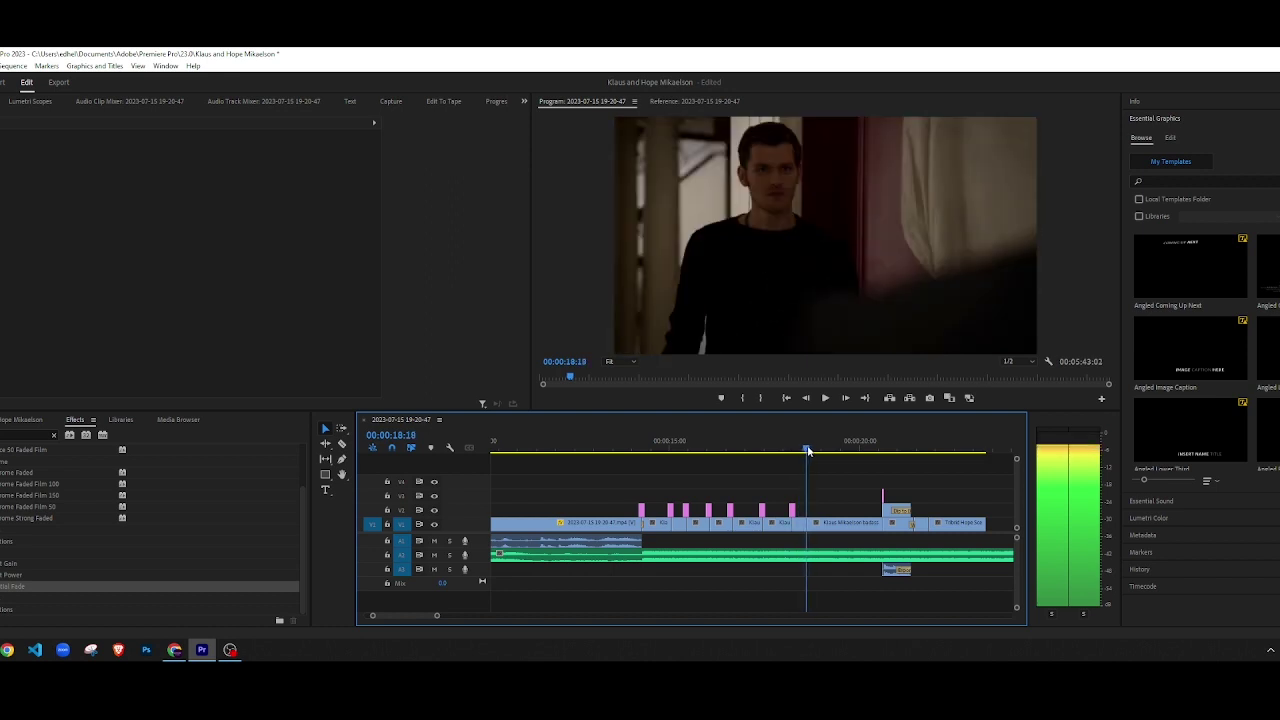
Step: Replay the cut into the suited Klaus shot several times, starting from about 00:00:18:00
key(space)
key(space)
scroll(850, 523, up, 4)
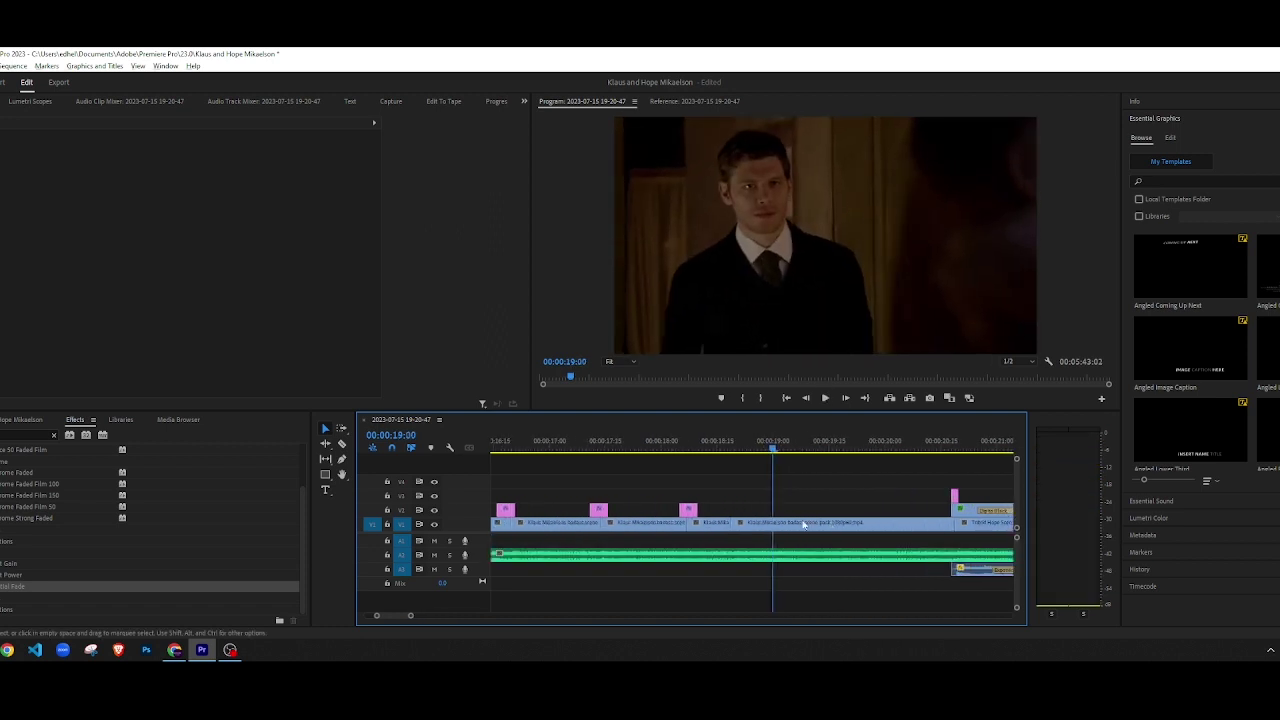
click(668, 450)
key(space)
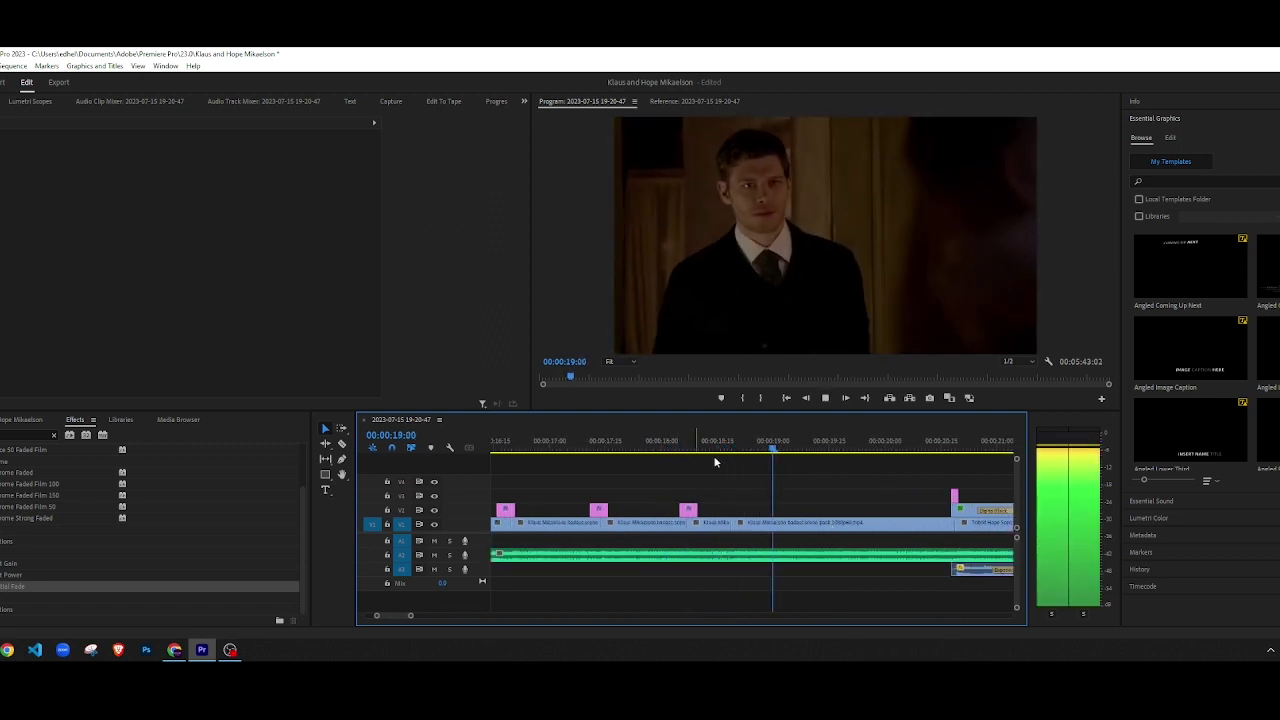
key(space)
click(676, 450)
key(space)
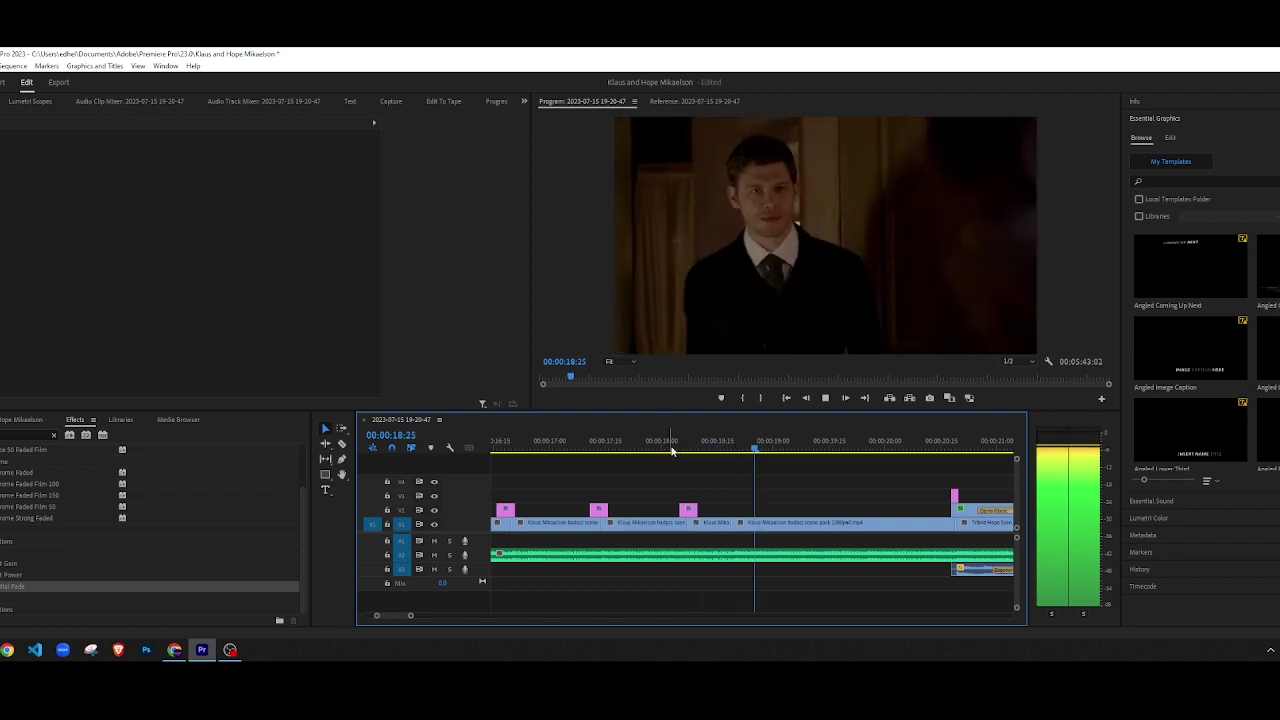
click(695, 447)
key(space)
key(space)
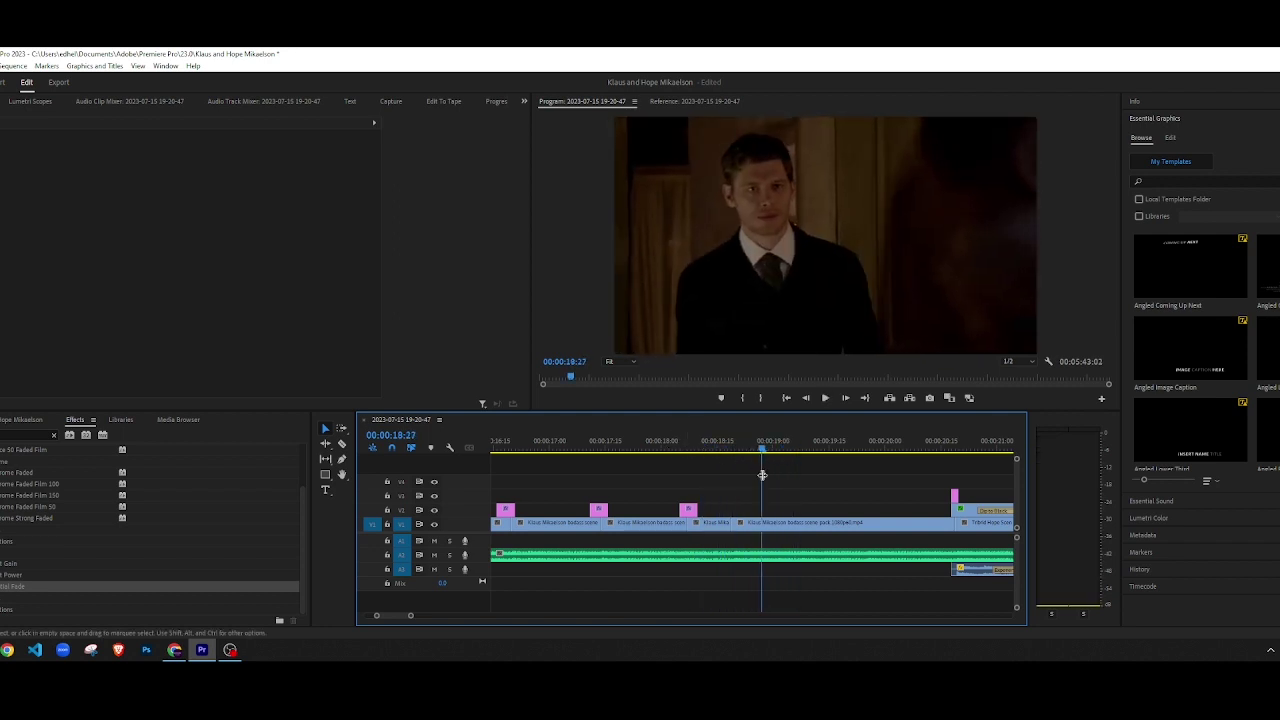
Step: Enlarge the suited Klaus clip to a scale of 103.3 in the program frame and save the project
click(782, 532)
click(765, 289)
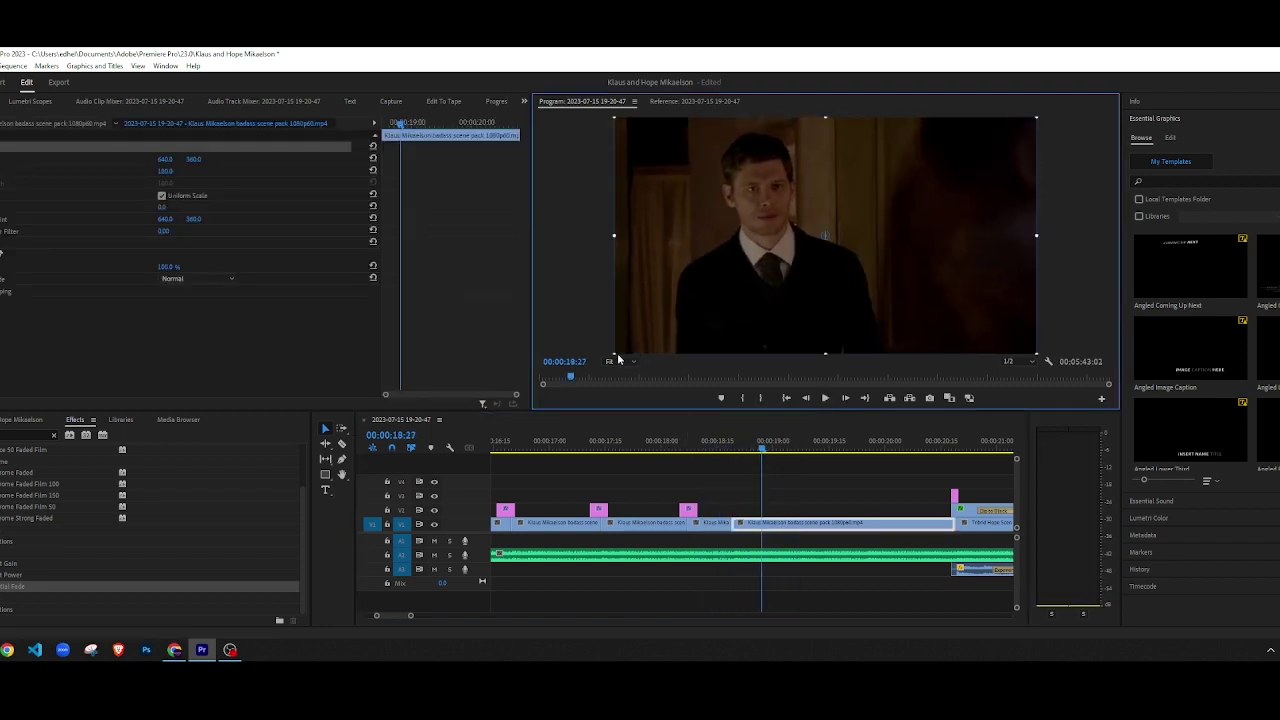
drag(613, 354, 610, 357)
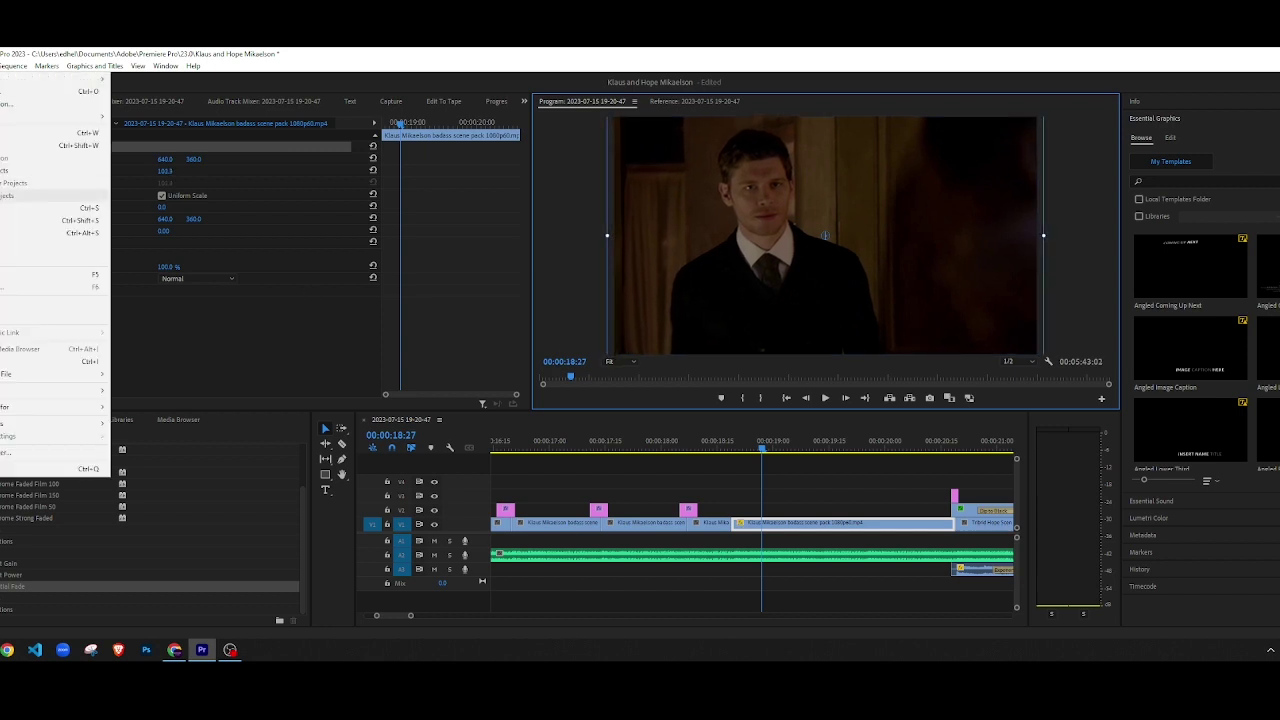
click(8, 209)
Step: Scrub and play back the section around the enlarged Klaus clip, from about 00:00:17:28 to 00:00:19:00
click(721, 453)
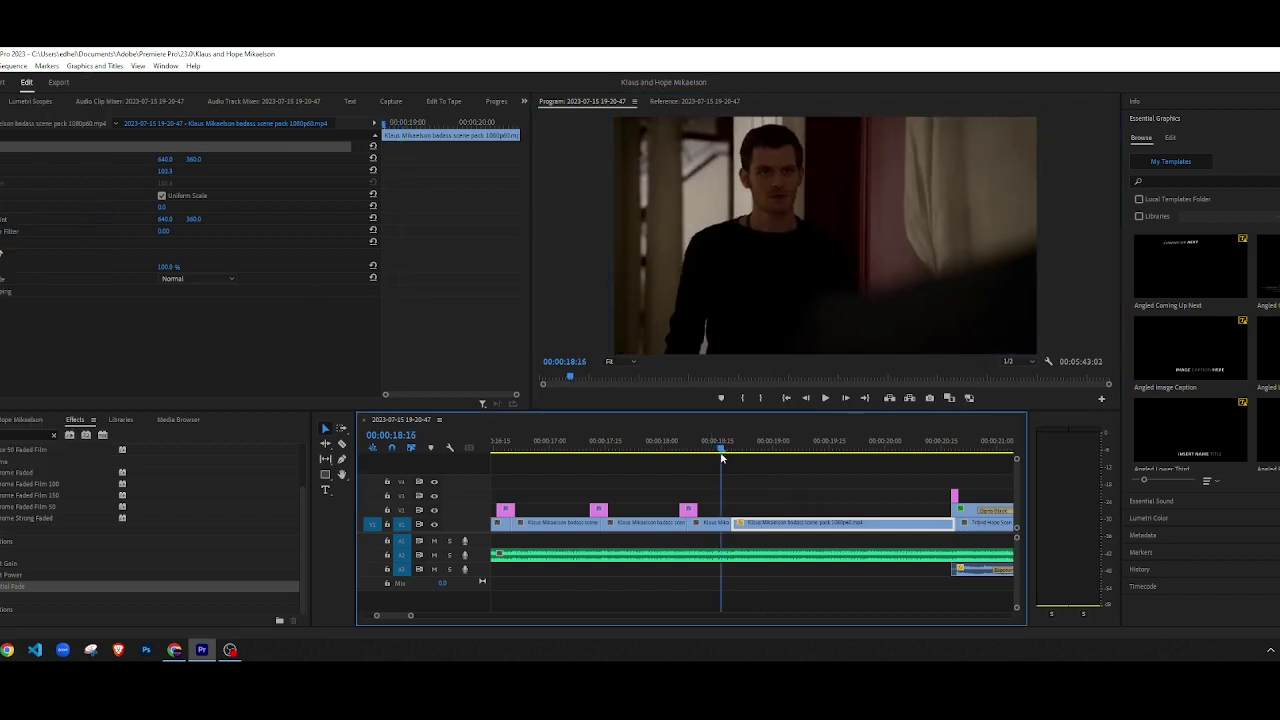
drag(729, 458, 654, 455)
click(719, 479)
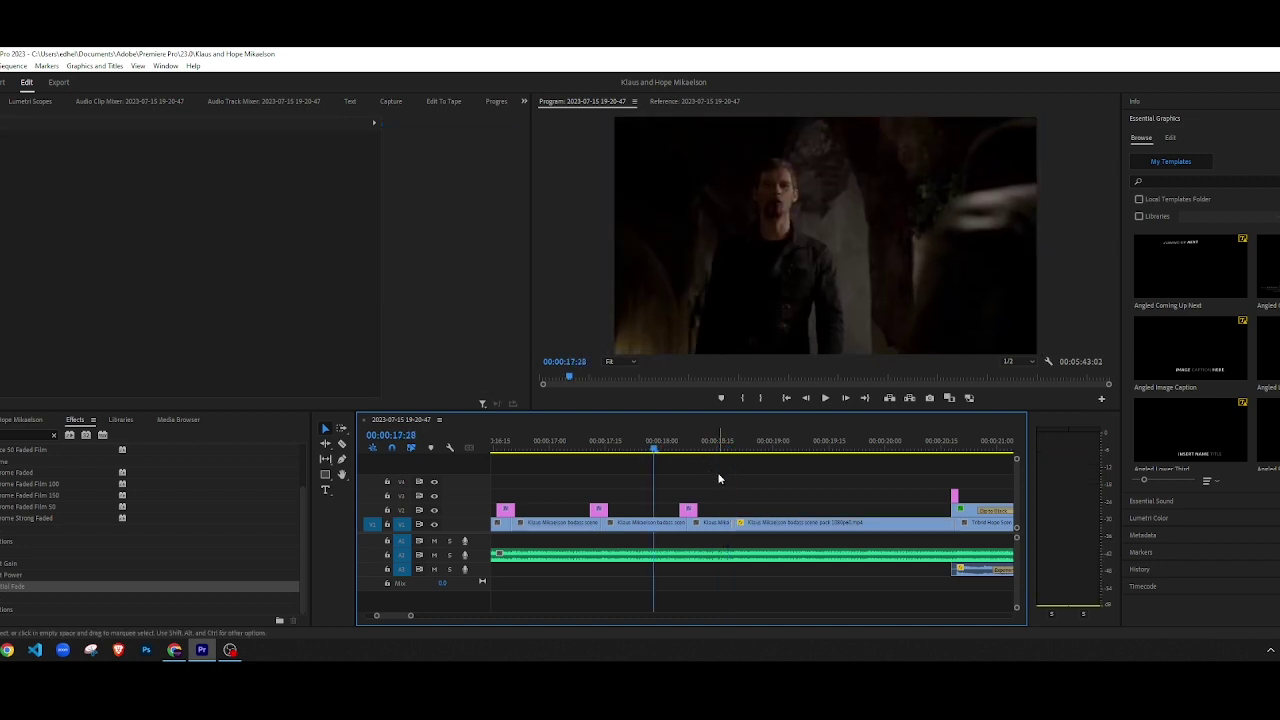
key(space)
click(663, 450)
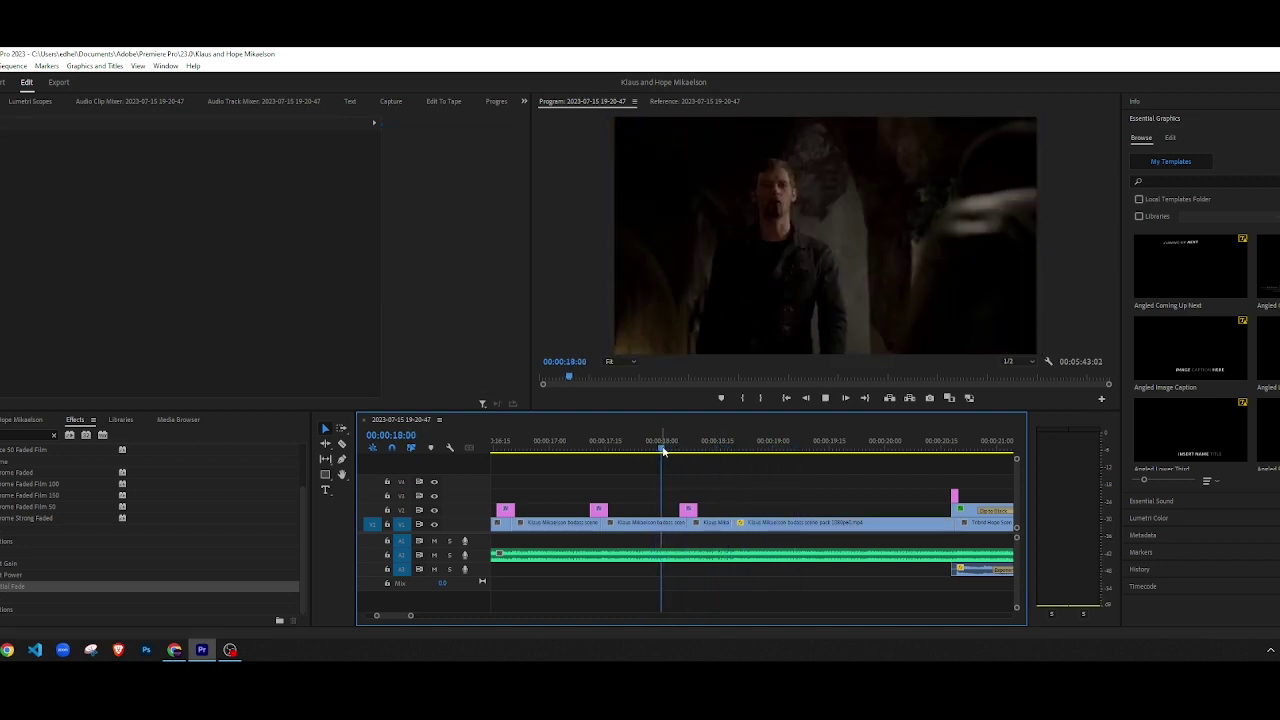
click(716, 444)
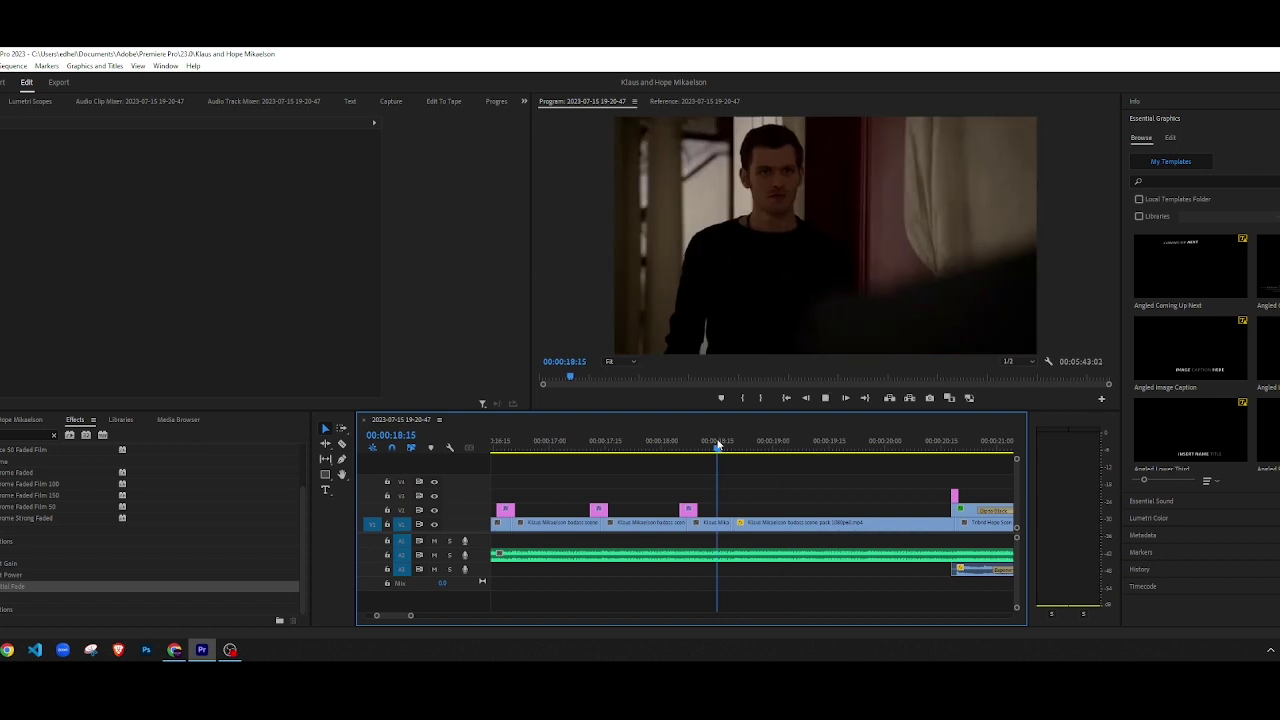
click(716, 444)
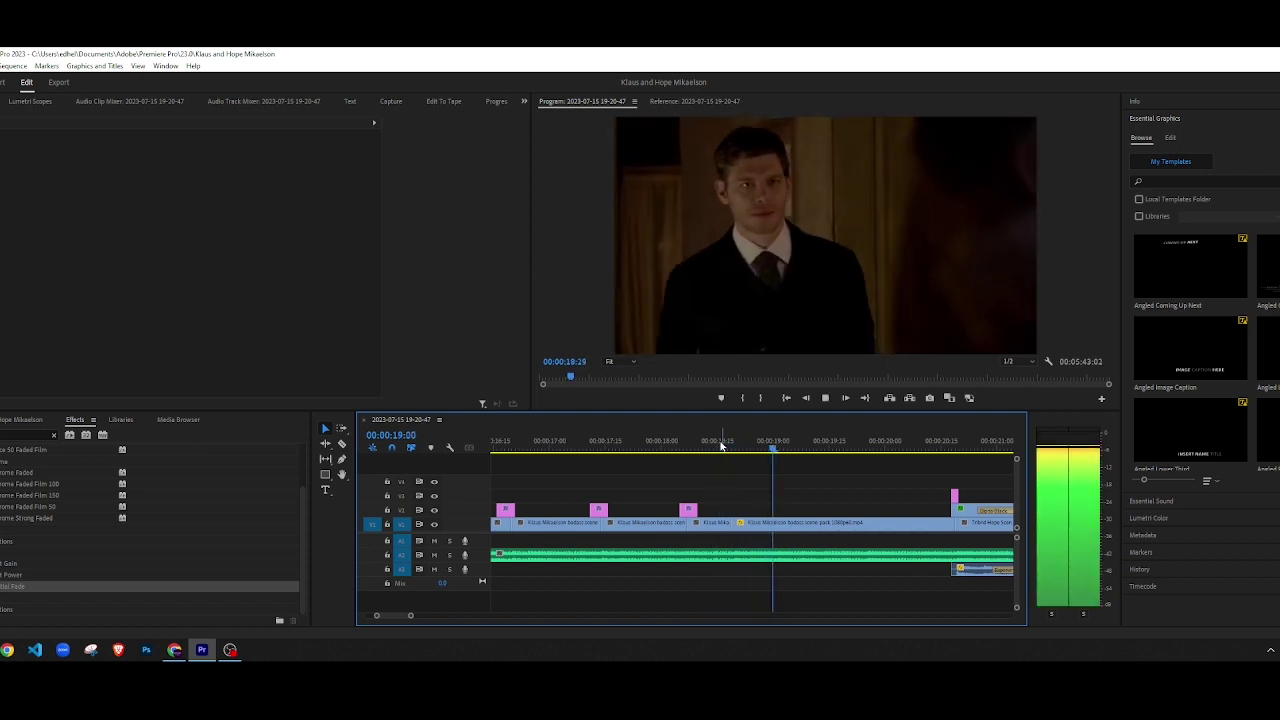
key(space)
Step: Slightly enlarge the short Klaus clip just before the suited shot and check the cut between them
click(716, 456)
click(712, 522)
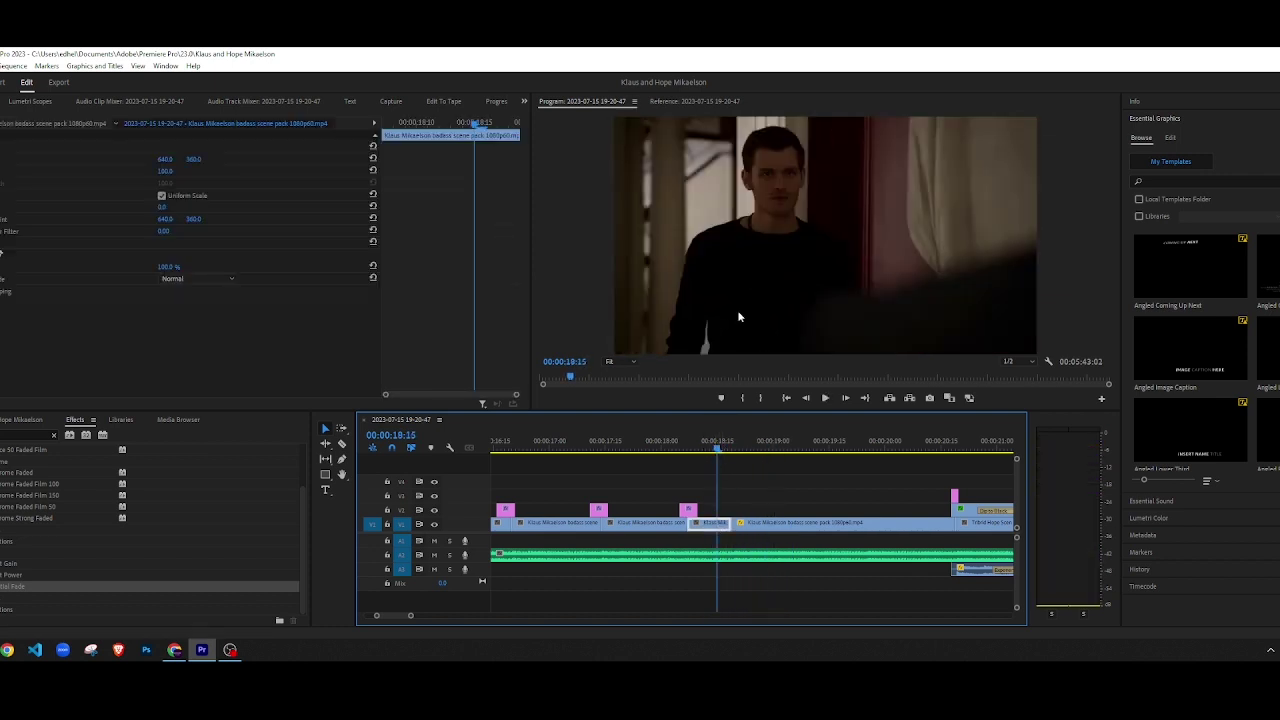
click(702, 313)
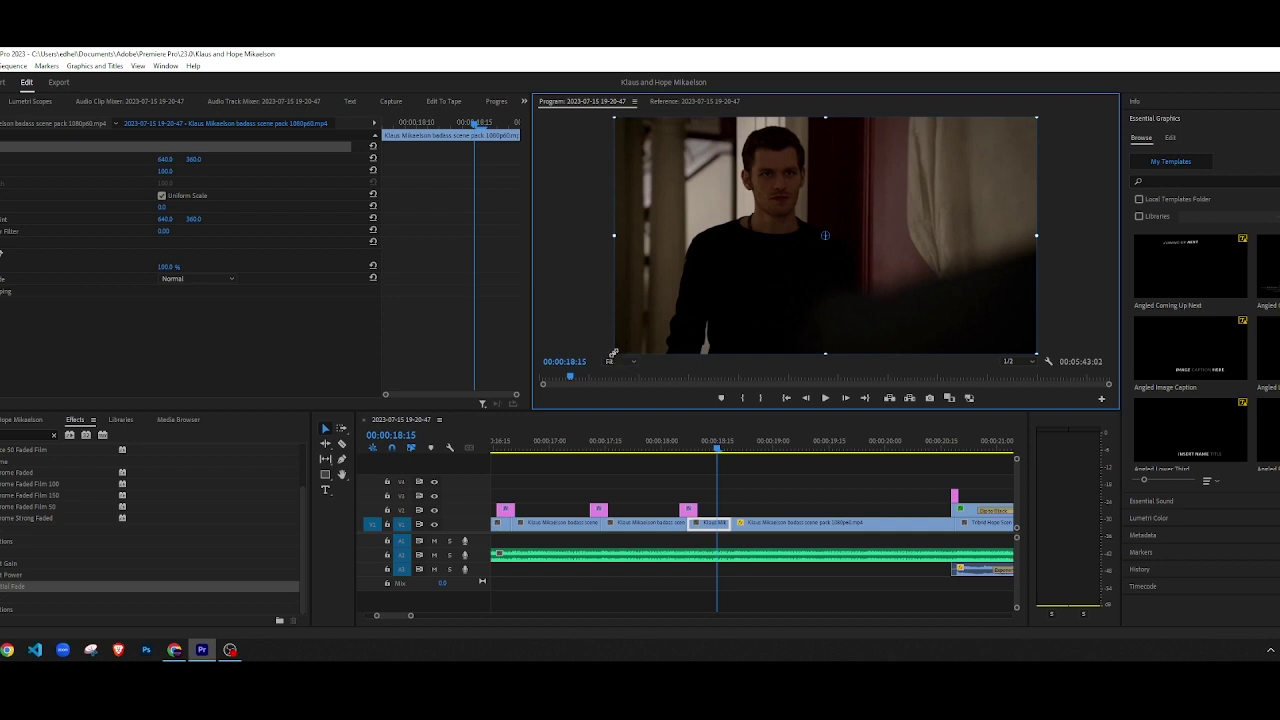
drag(613, 354, 611, 359)
click(756, 465)
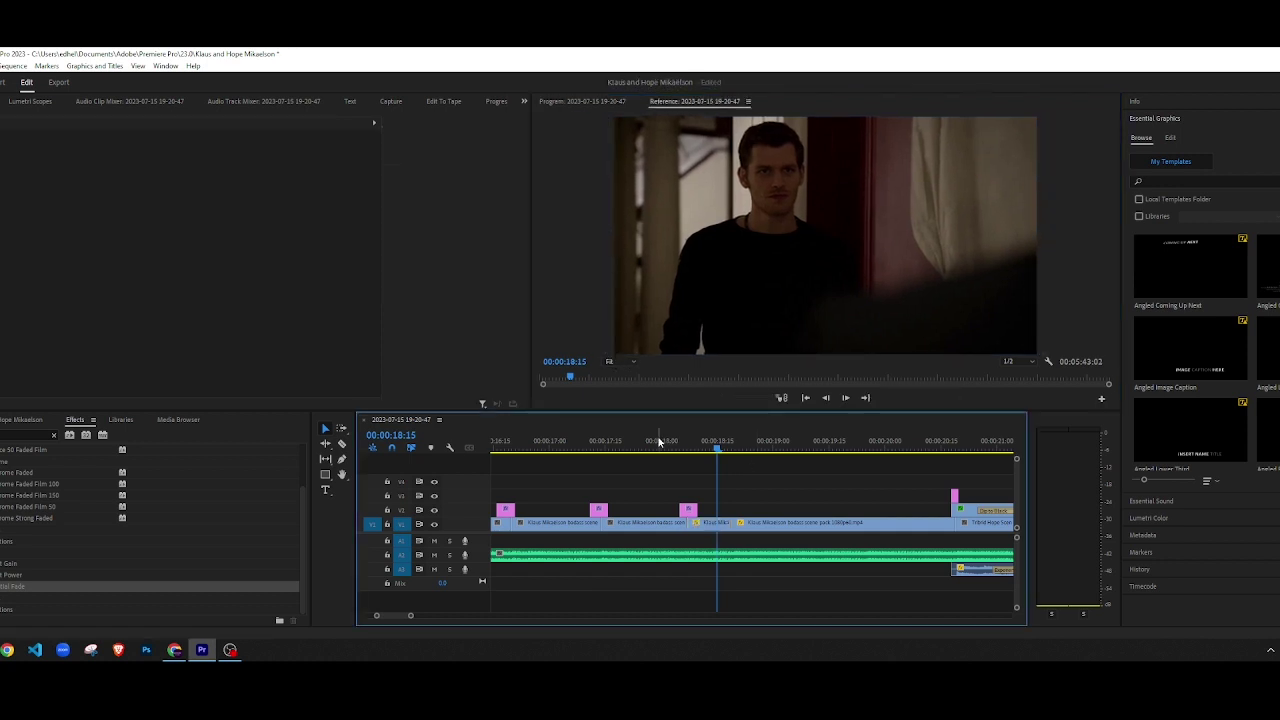
key(space)
drag(704, 446, 731, 445)
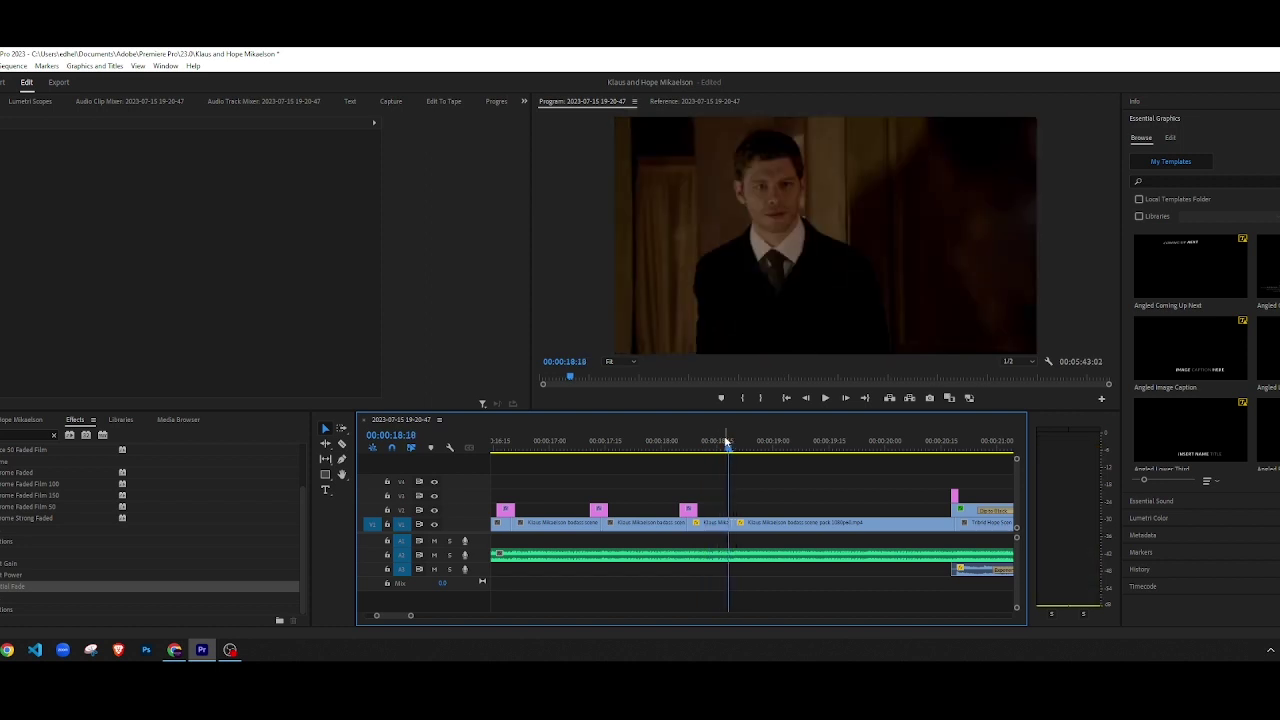
click(727, 443)
Step: Further enlarge and reposition the short Klaus clip in the frame, and replay the cut to the suited shot
click(796, 232)
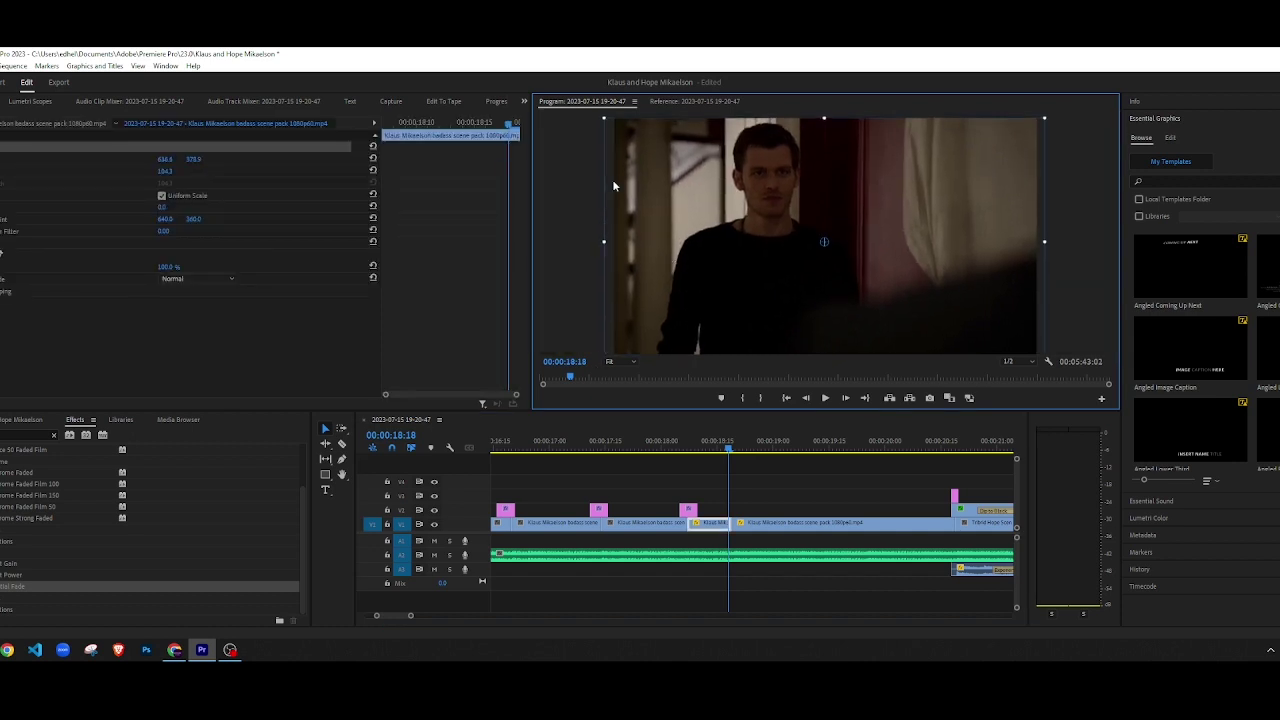
drag(603, 119, 599, 116)
drag(683, 178, 686, 180)
click(711, 458)
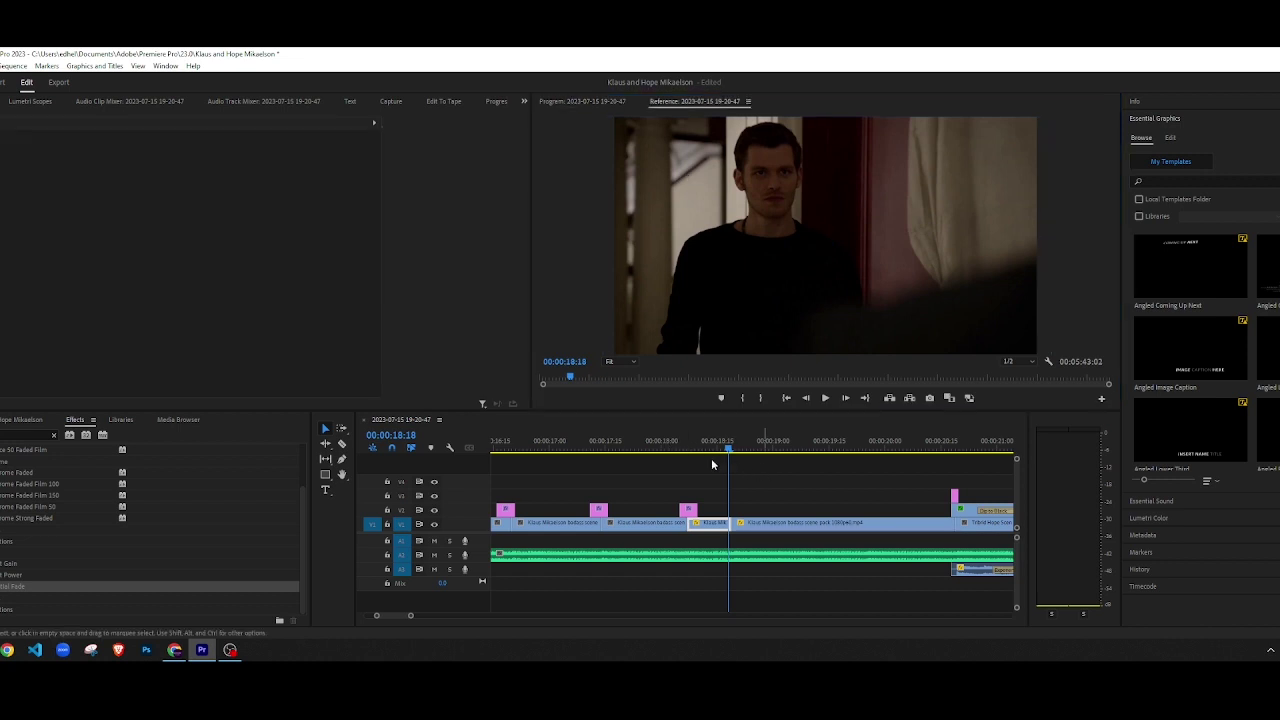
click(657, 448)
key(space)
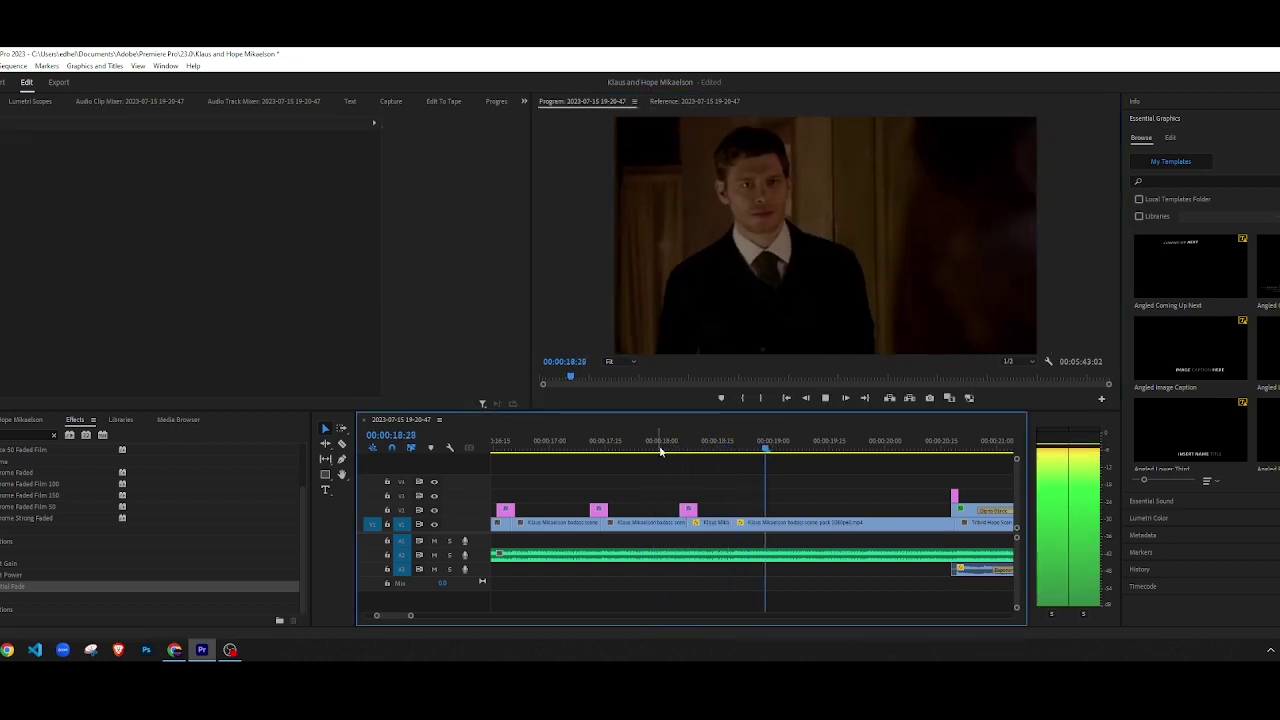
click(673, 449)
key(space)
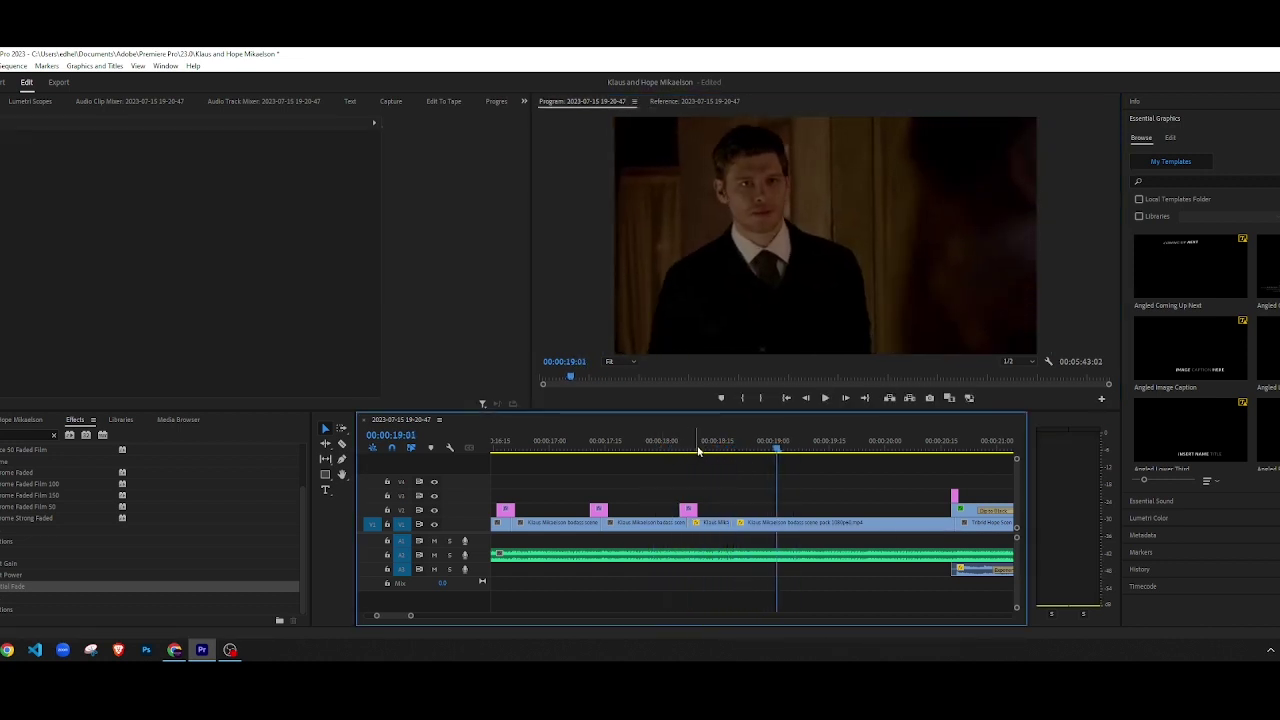
drag(700, 449, 726, 450)
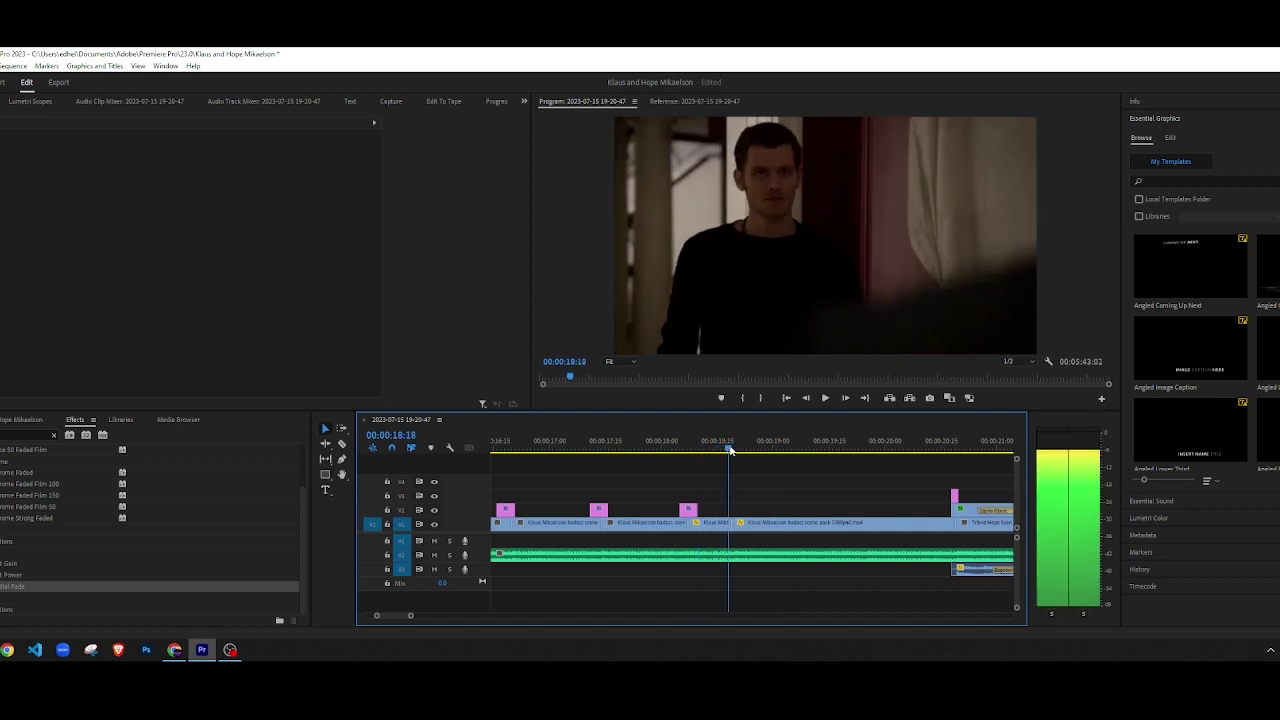
Step: Compare the frames across the 00:00:18:19 cut, move the suited Klaus clip slightly upward in the frame, and replay the cut
key(Right)
key(Left)
key(Right)
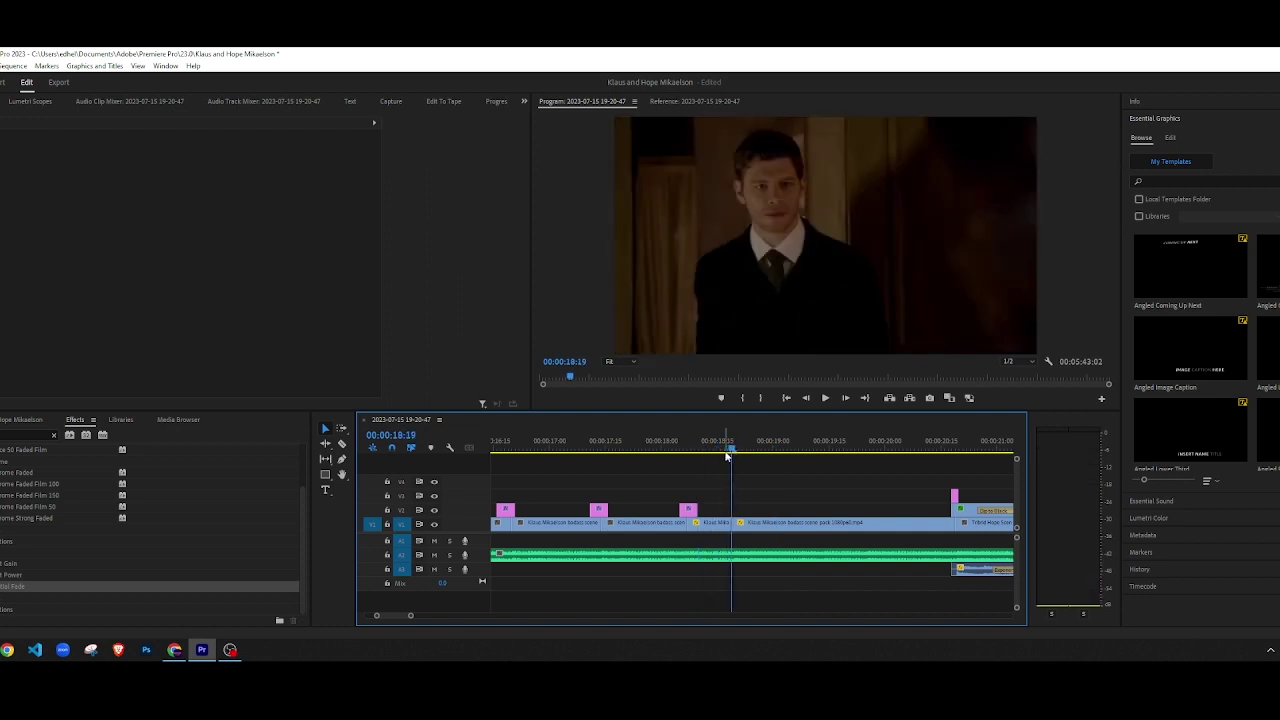
key(Left)
key(Right)
click(705, 229)
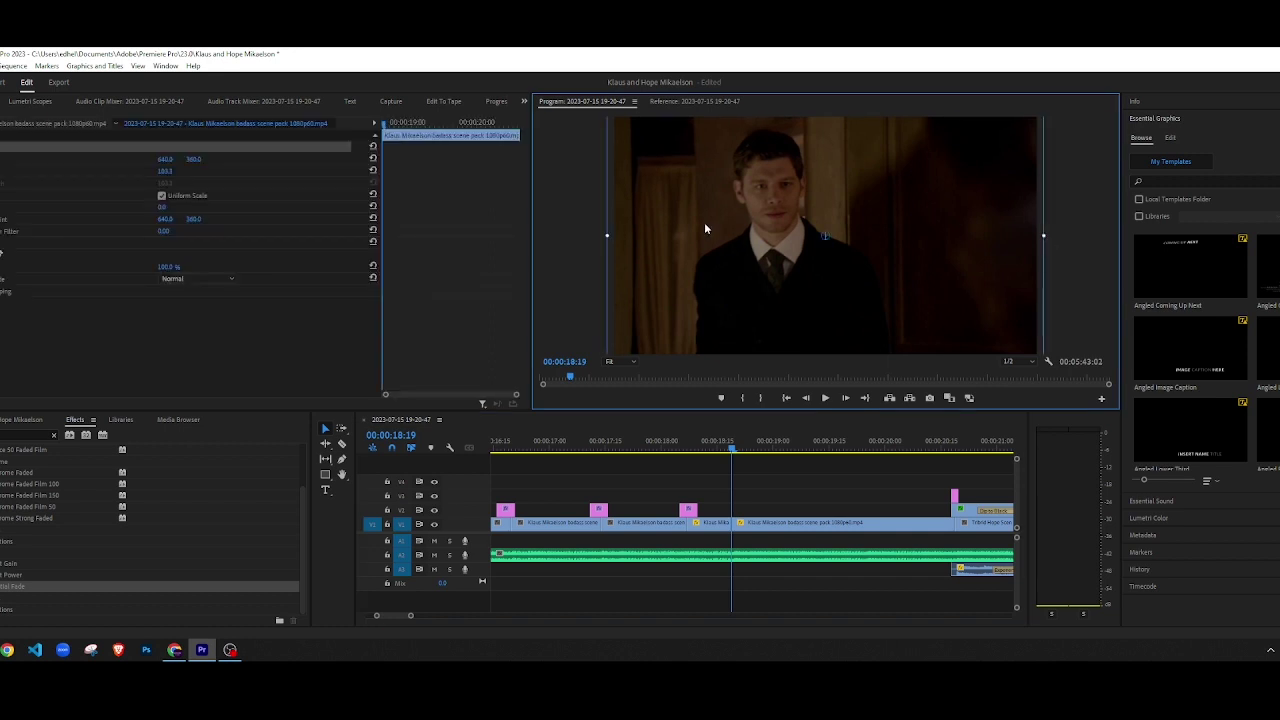
drag(727, 223, 727, 222)
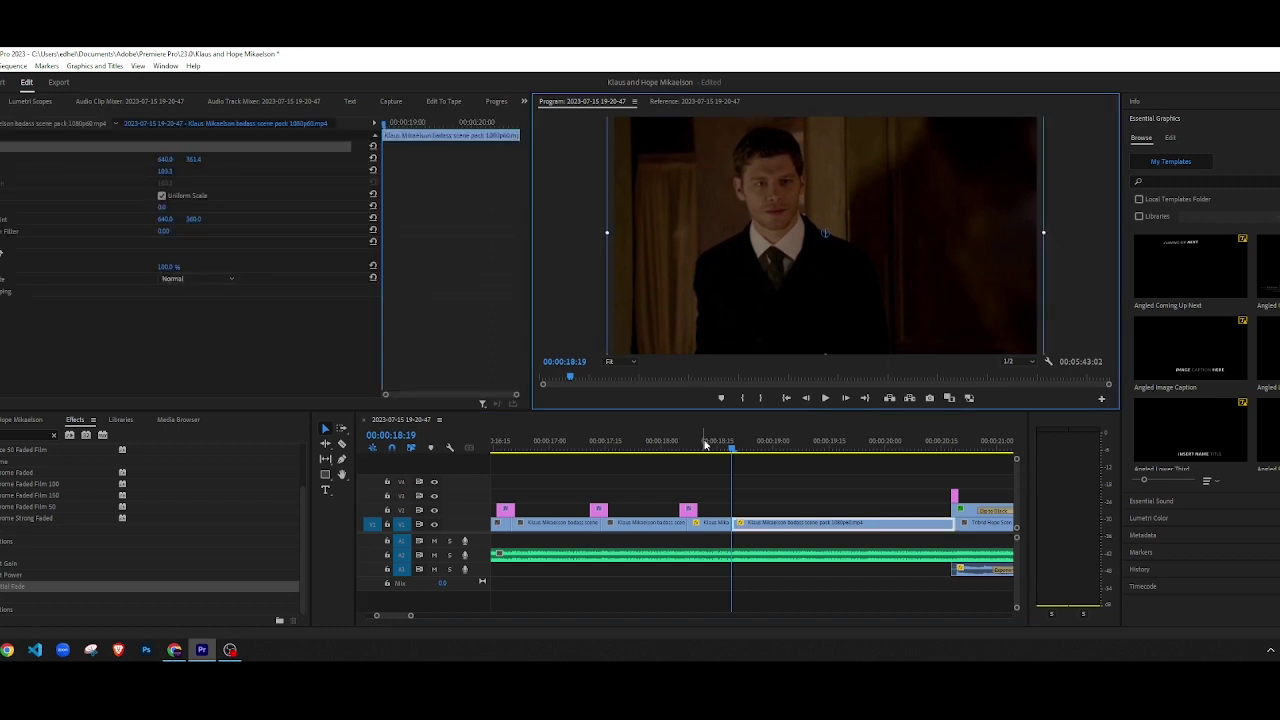
click(723, 463)
key(space)
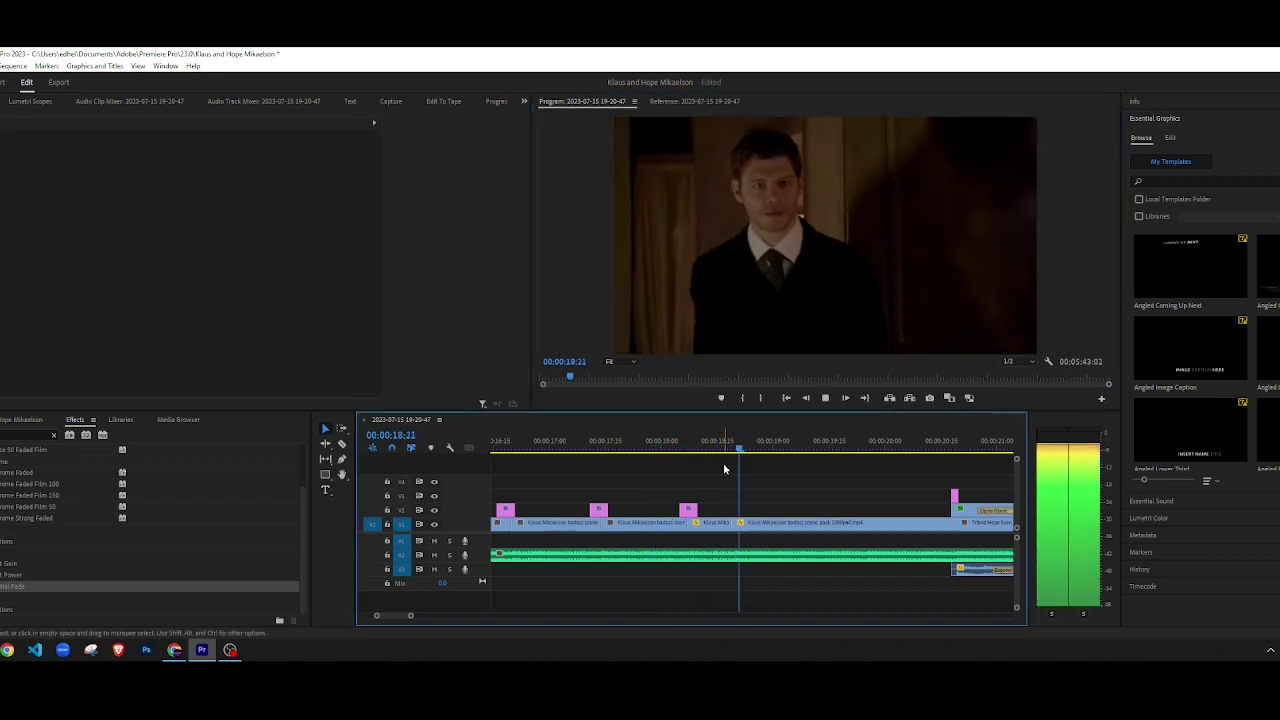
key(space)
Step: Enlarge the suited Klaus clip to a scale of 104.2 and compare the frames on both sides of its opening cut
drag(727, 448, 731, 450)
click(738, 199)
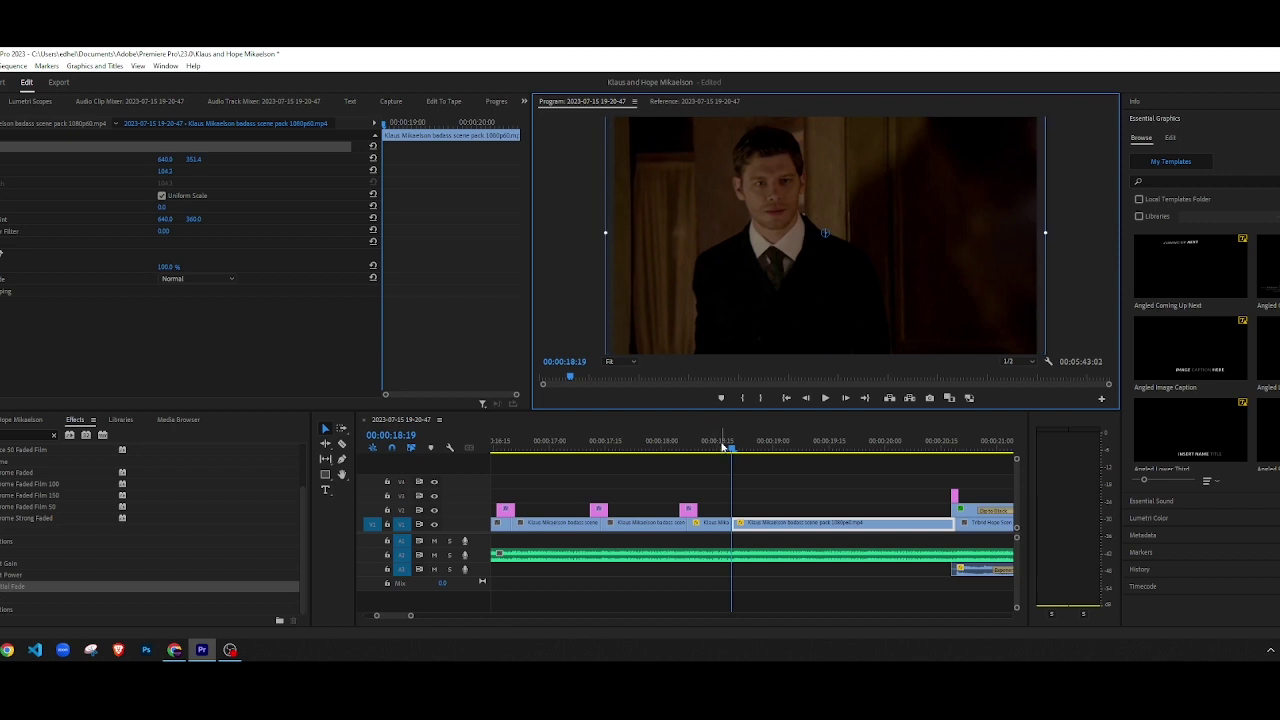
click(747, 478)
key(Left)
key(Right)
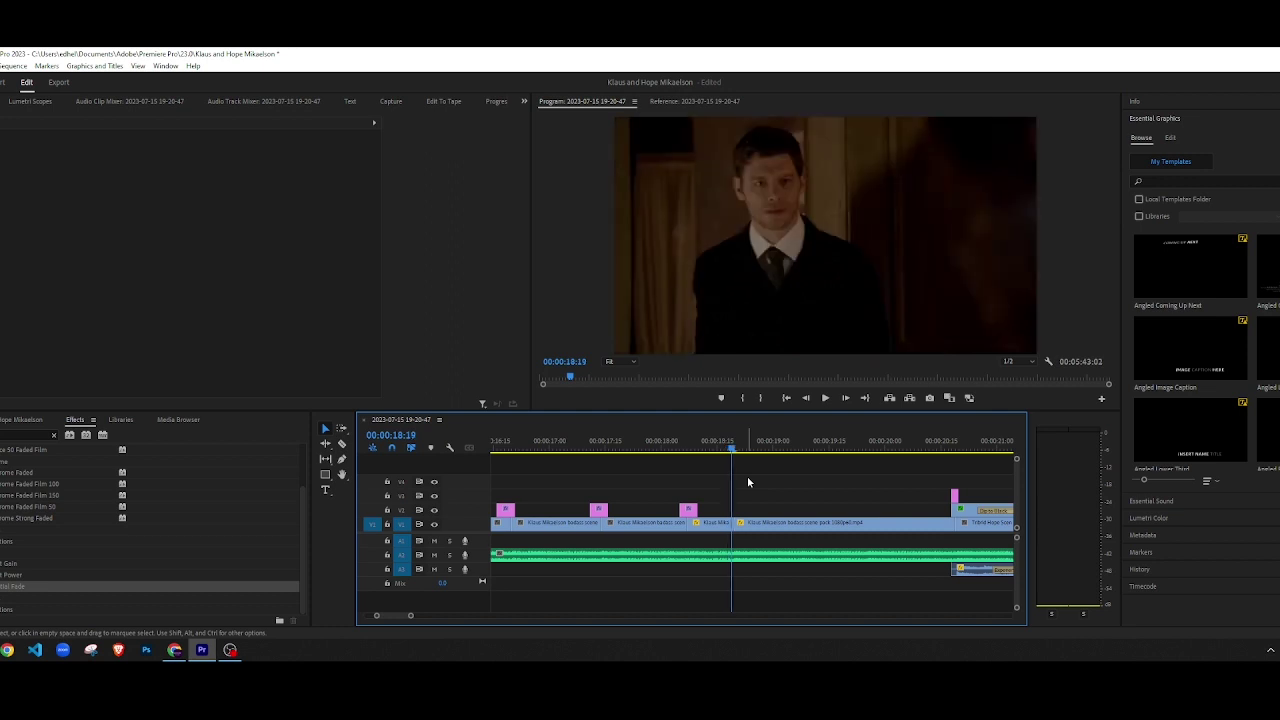
key(Left)
key(Right)
key(Left)
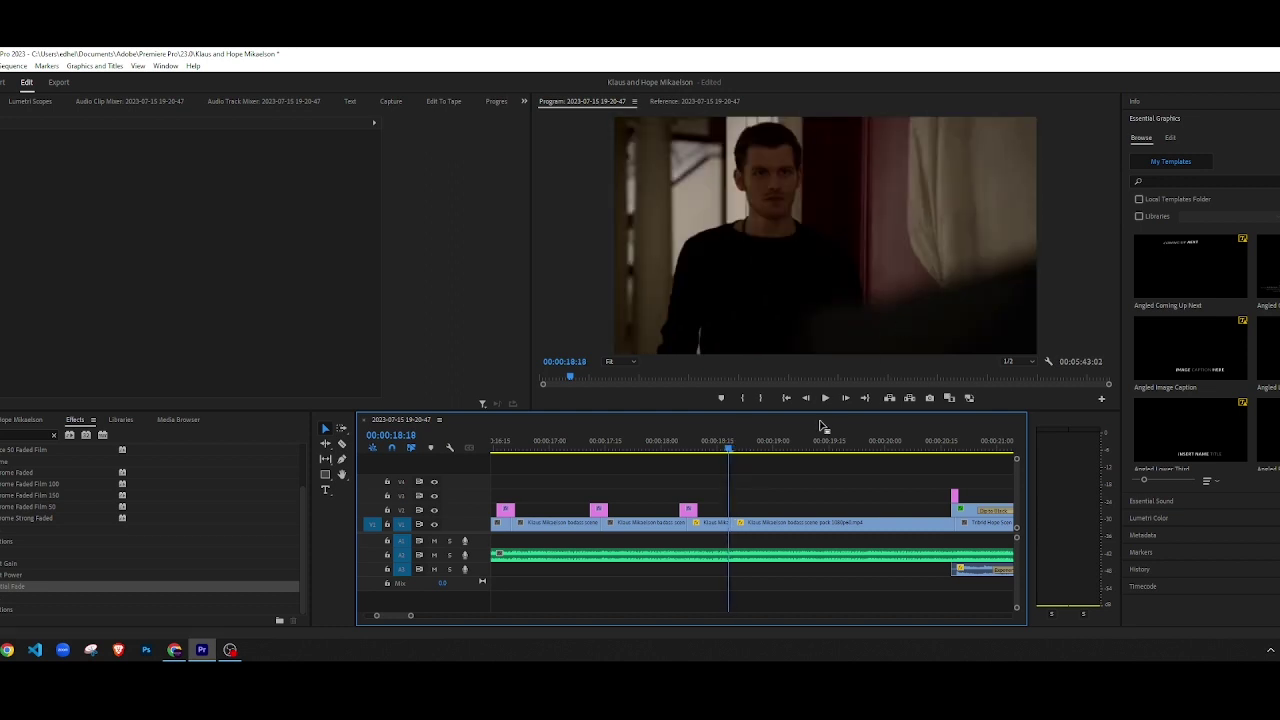
Step: Enlarge the suited Klaus clip to a scale of 106.0 and recheck its alignment with the preceding shot frame by frame
key(Right)
click(740, 215)
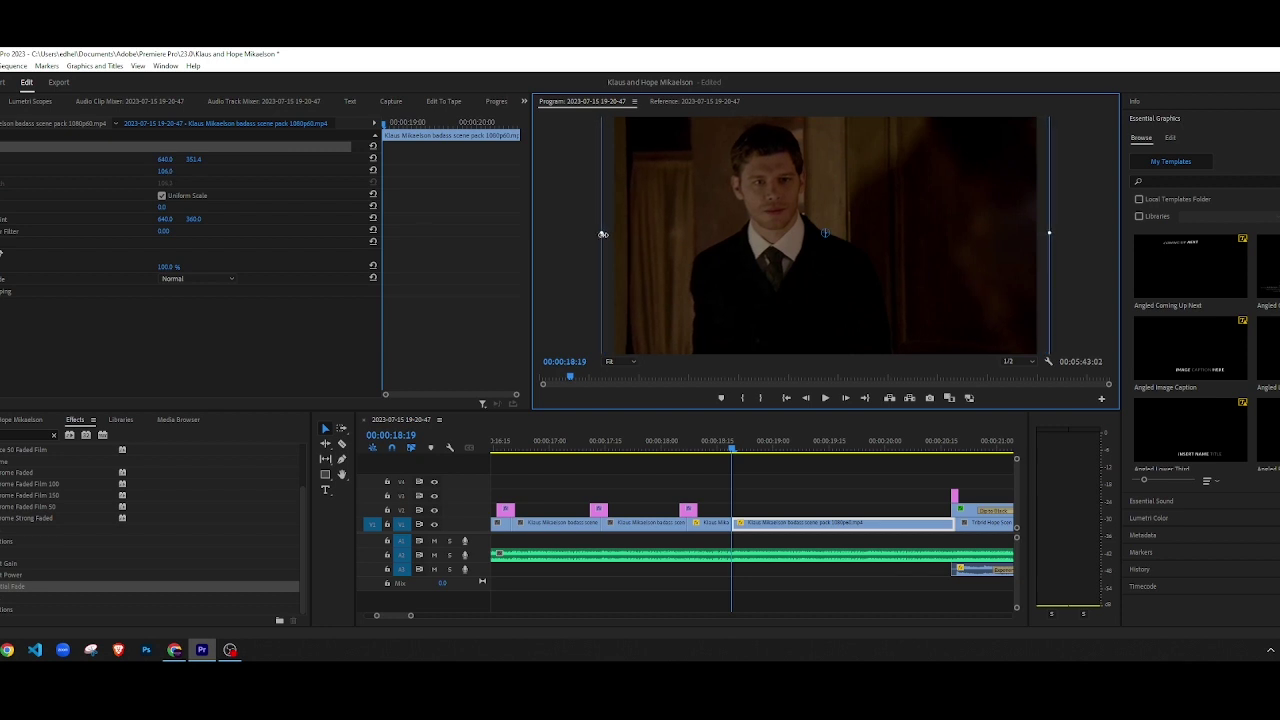
click(765, 488)
key(Left)
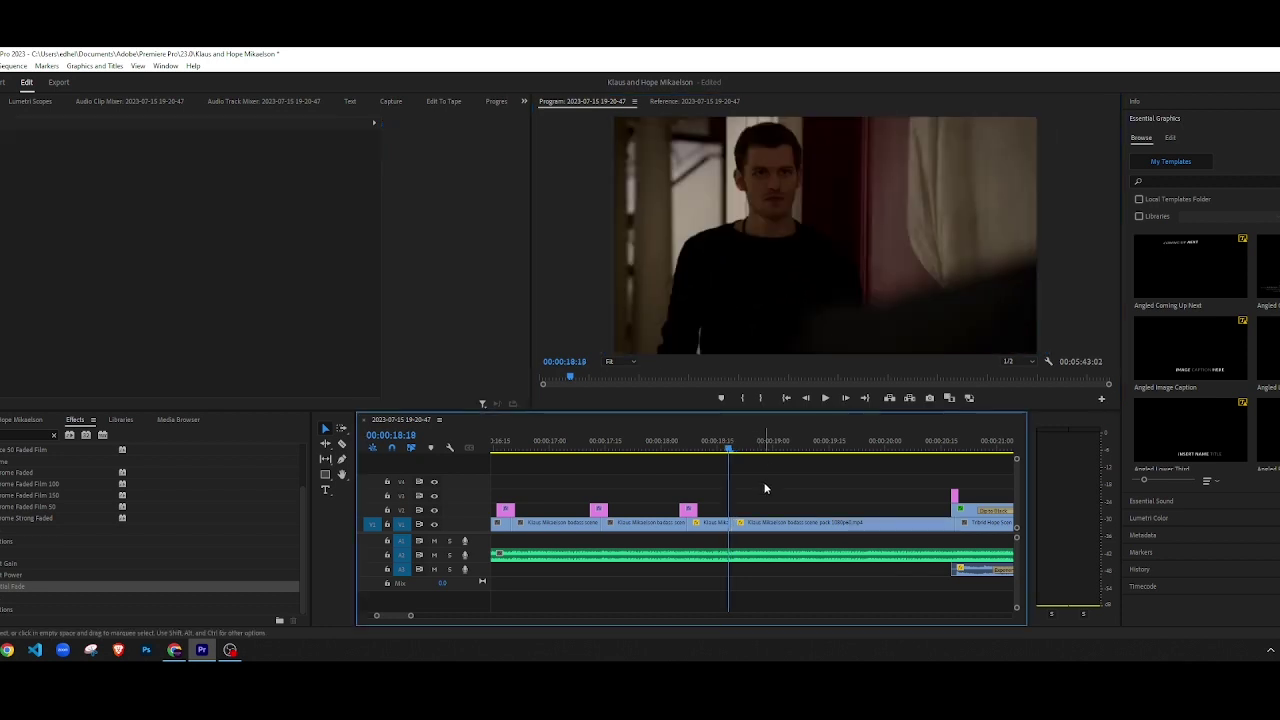
key(Right)
key(Left)
key(Right)
key(Left)
key(Right)
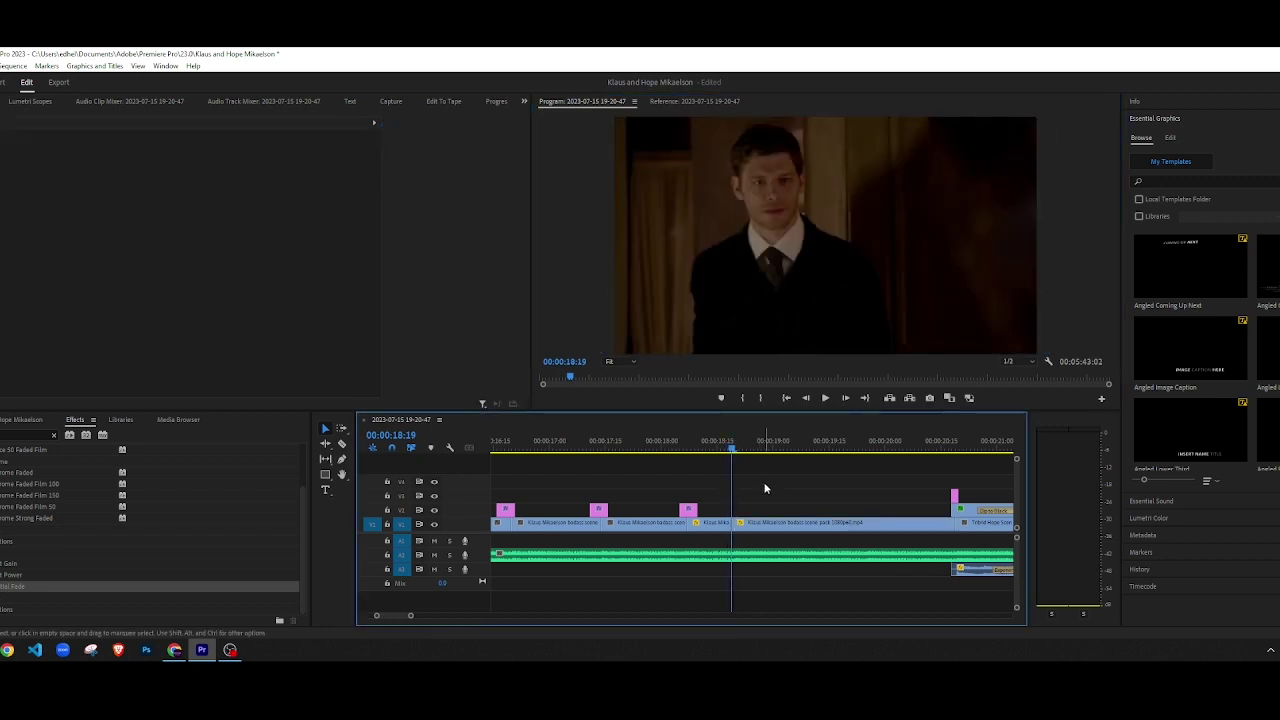
key(Left)
key(Right)
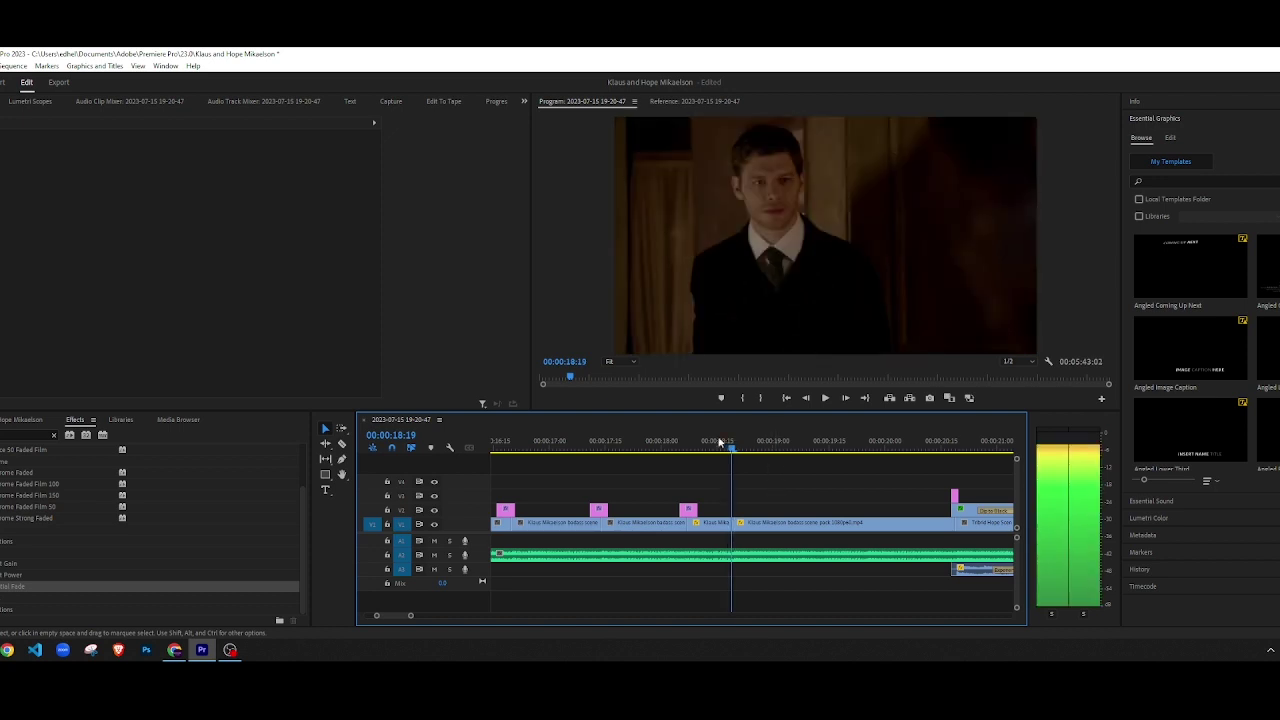
Step: Replay the cut from the short Klaus clip to the suited shot several times, starting between about 00:00:18:00 and 00:00:18:12
click(662, 443)
key(space)
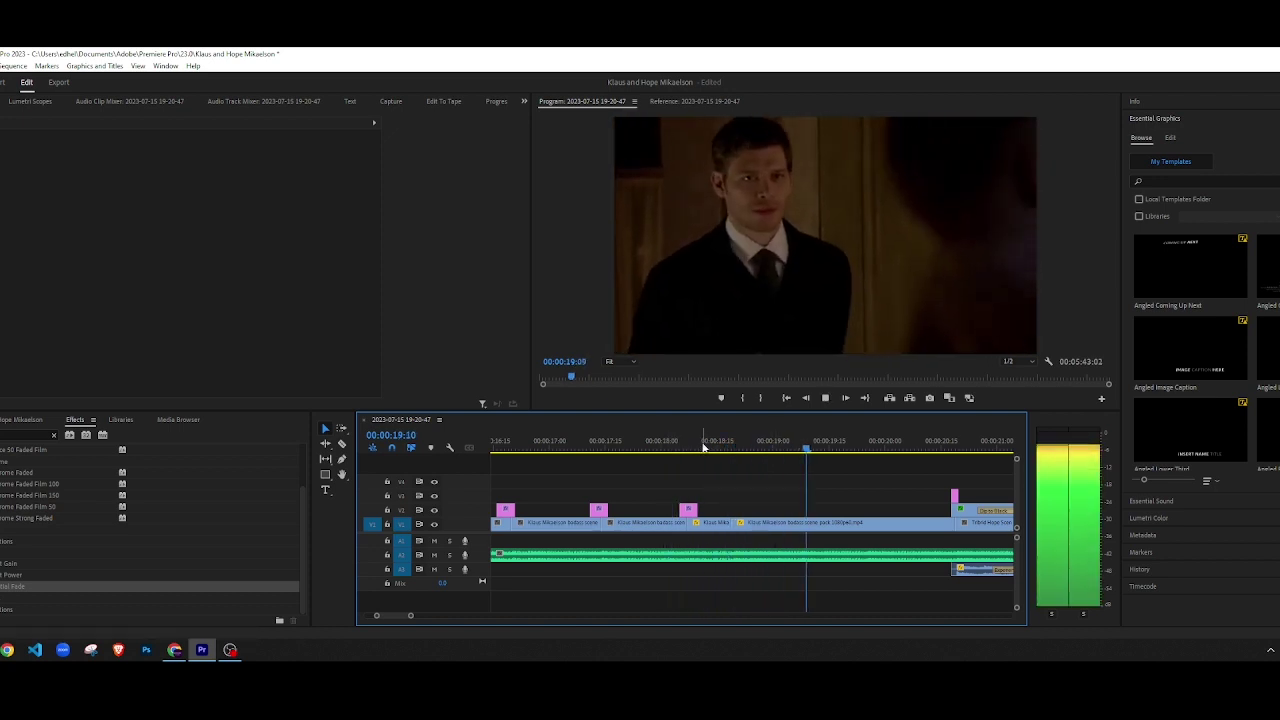
key(space)
click(662, 443)
key(space)
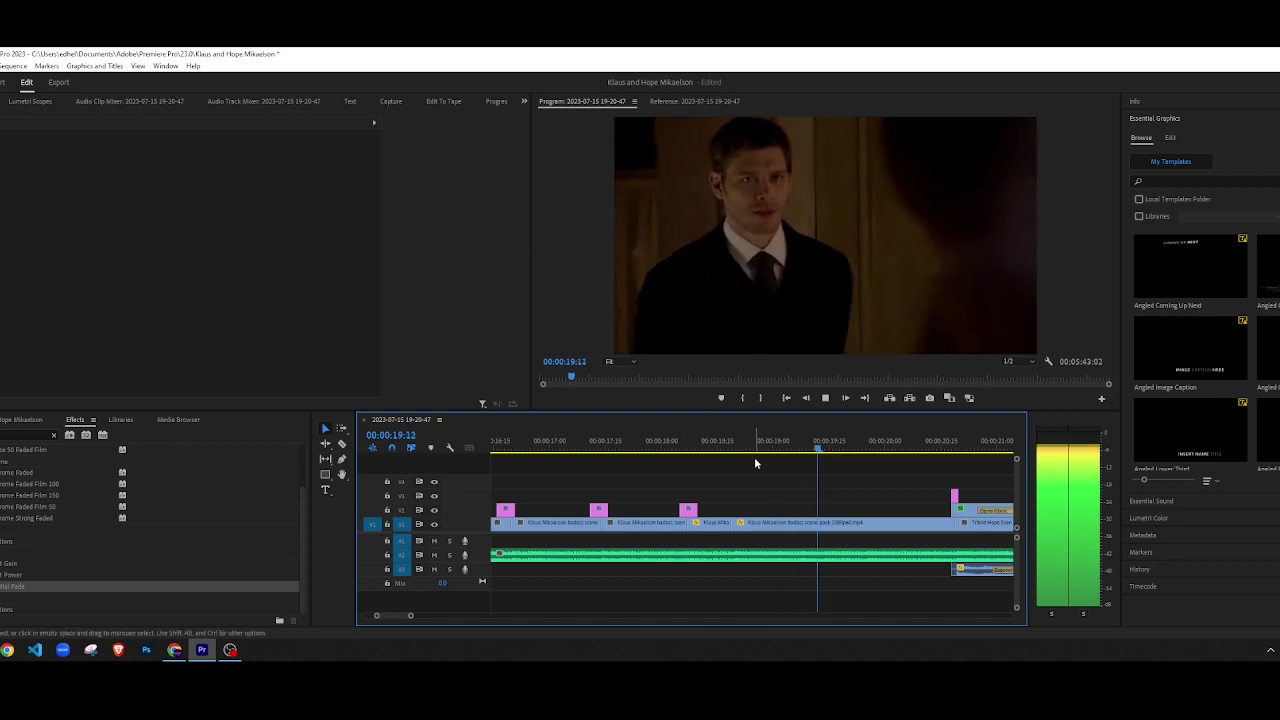
key(space)
click(672, 443)
key(space)
key(space)
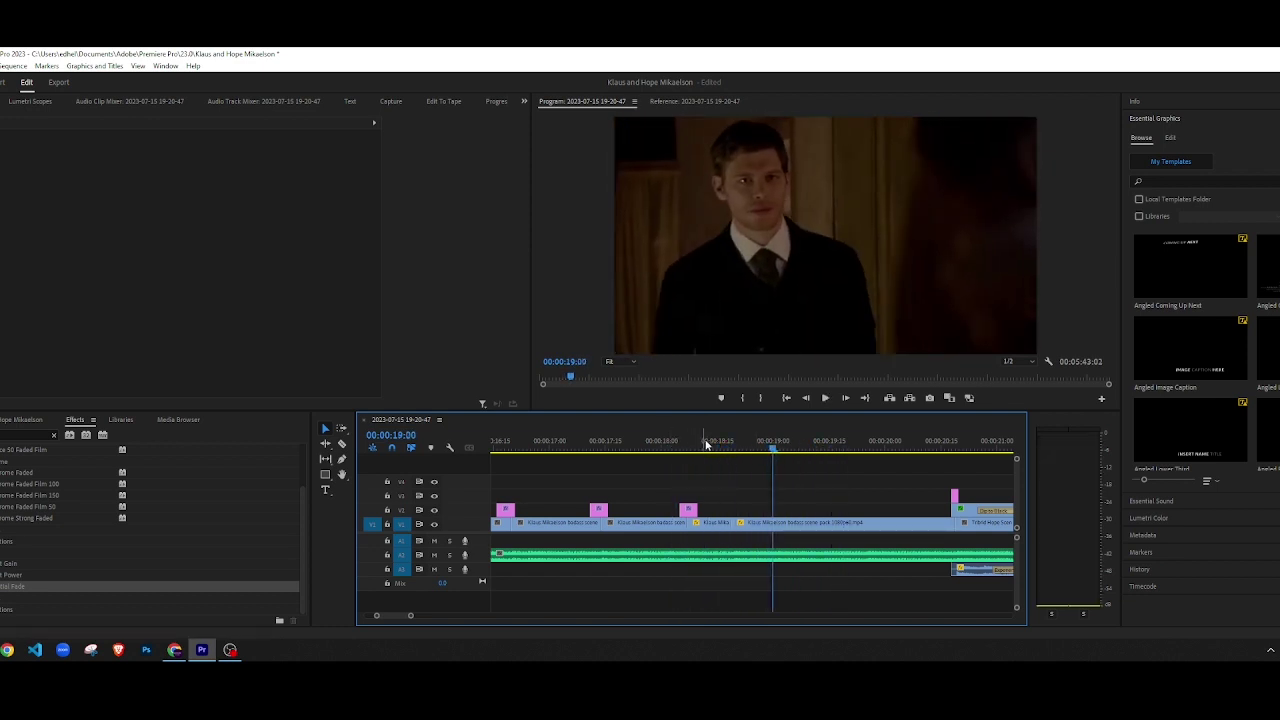
click(705, 443)
key(space)
key(space)
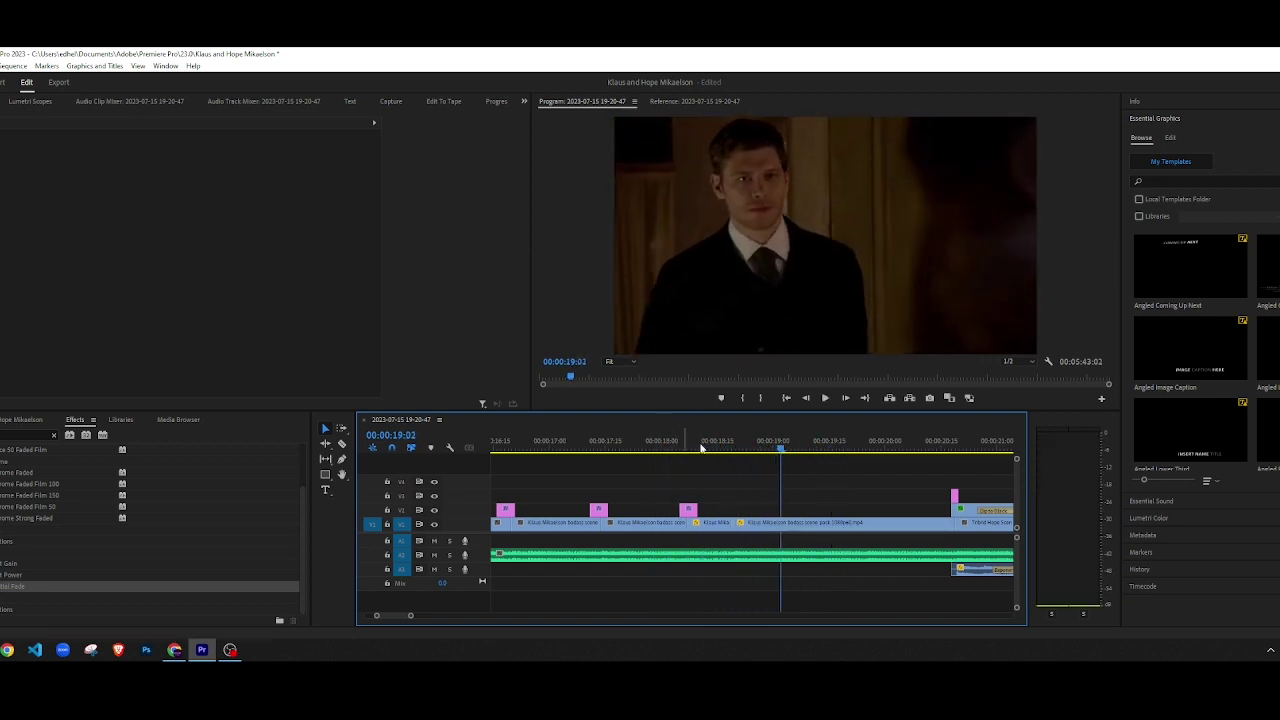
Step: Fine-tune the short Klaus clip's framing at 00:00:18:14 and play back the cut to the suited shot
click(714, 444)
click(722, 524)
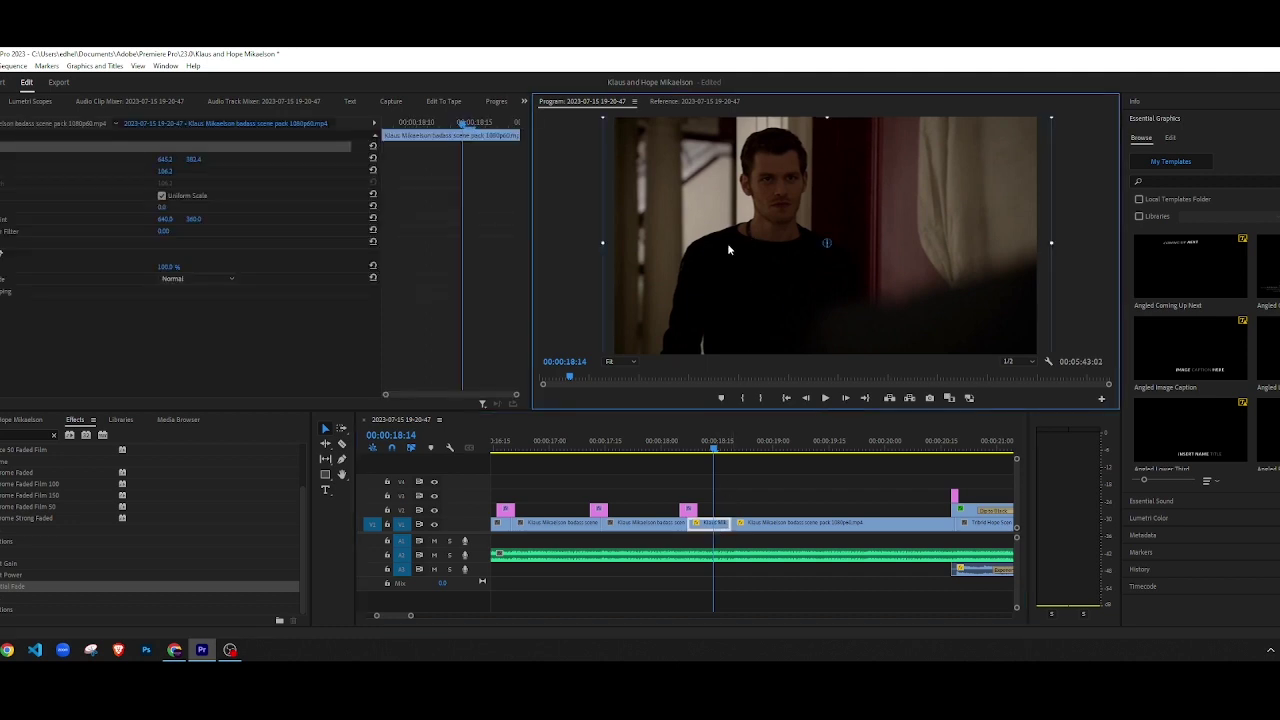
click(723, 463)
key(space)
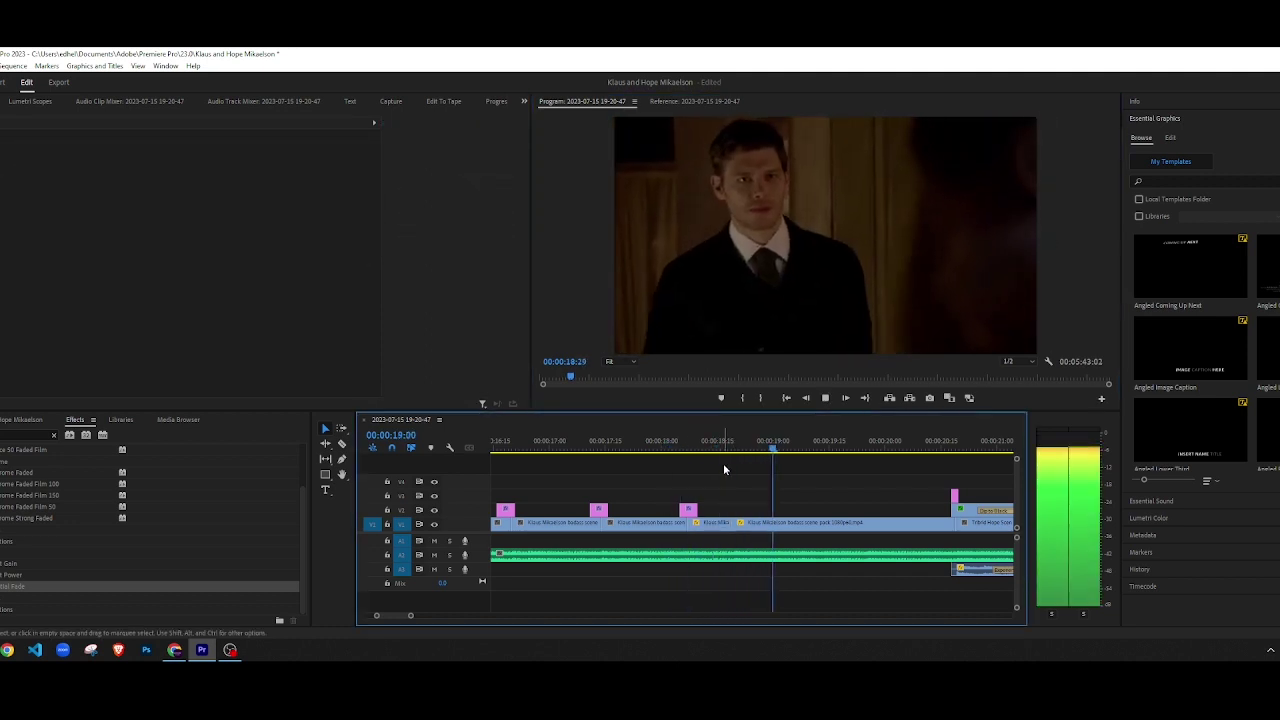
click(672, 444)
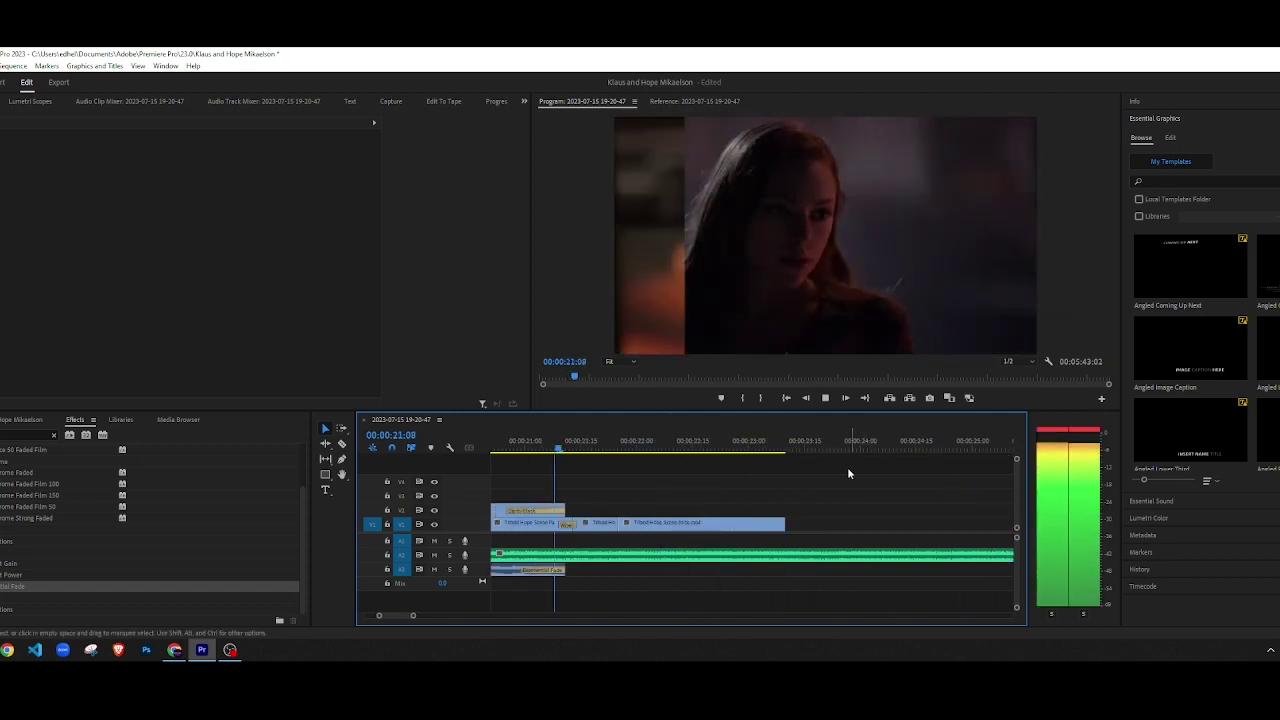
Step: Play back the sequence from about 00:00:18:00 to its end and replay the closing Hope clips around 00:00:21:15
key(space)
scroll(620, 516, down, 10)
scroll(575, 500, up, 3)
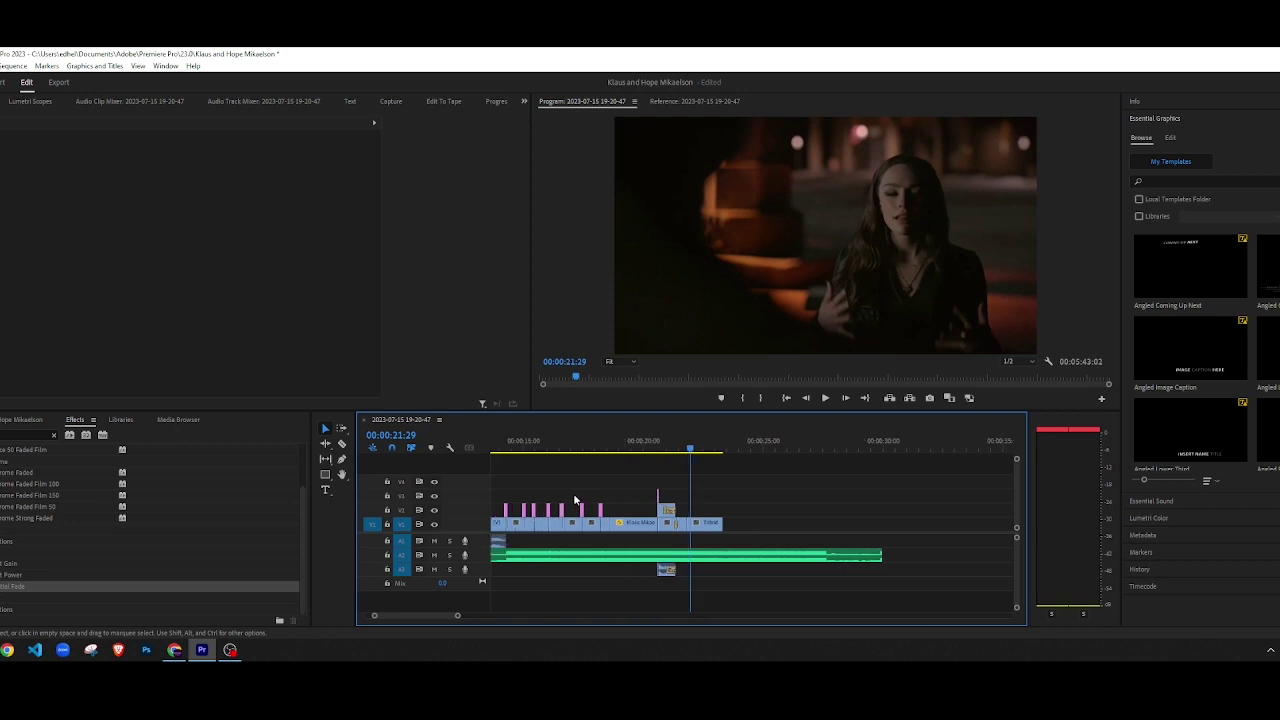
click(595, 441)
key(space)
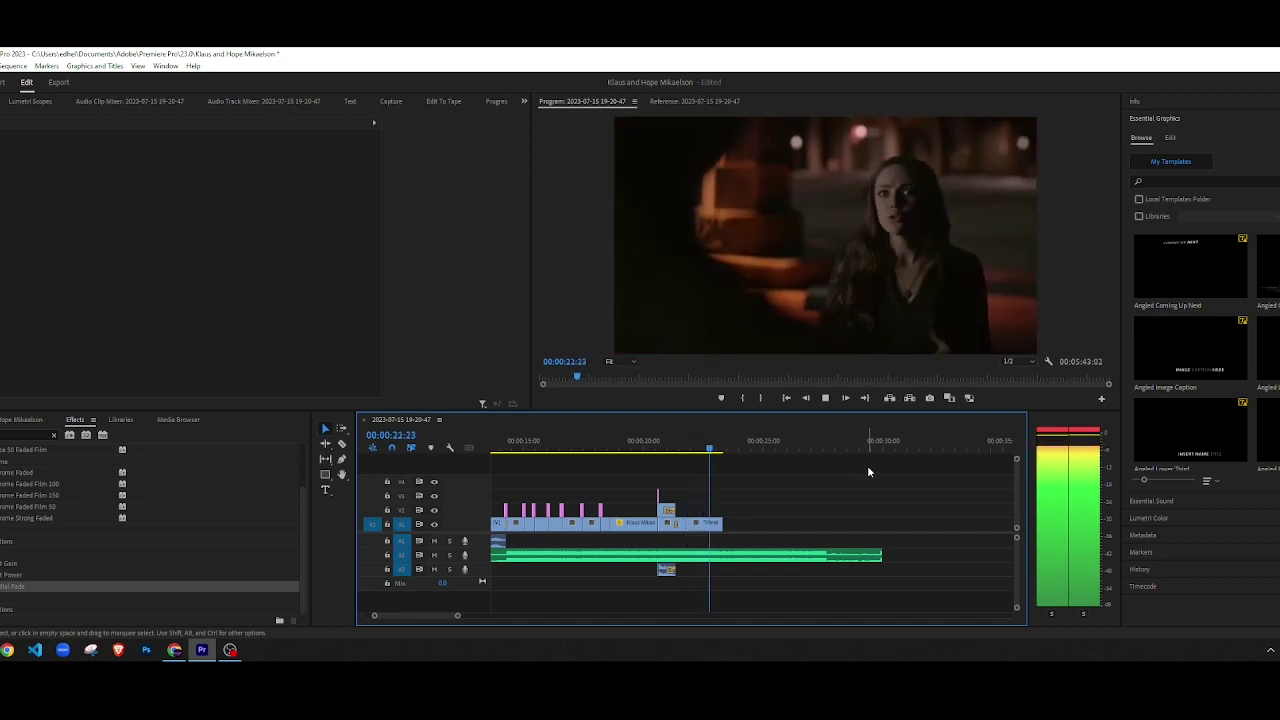
key(space)
scroll(678, 498, up, 4)
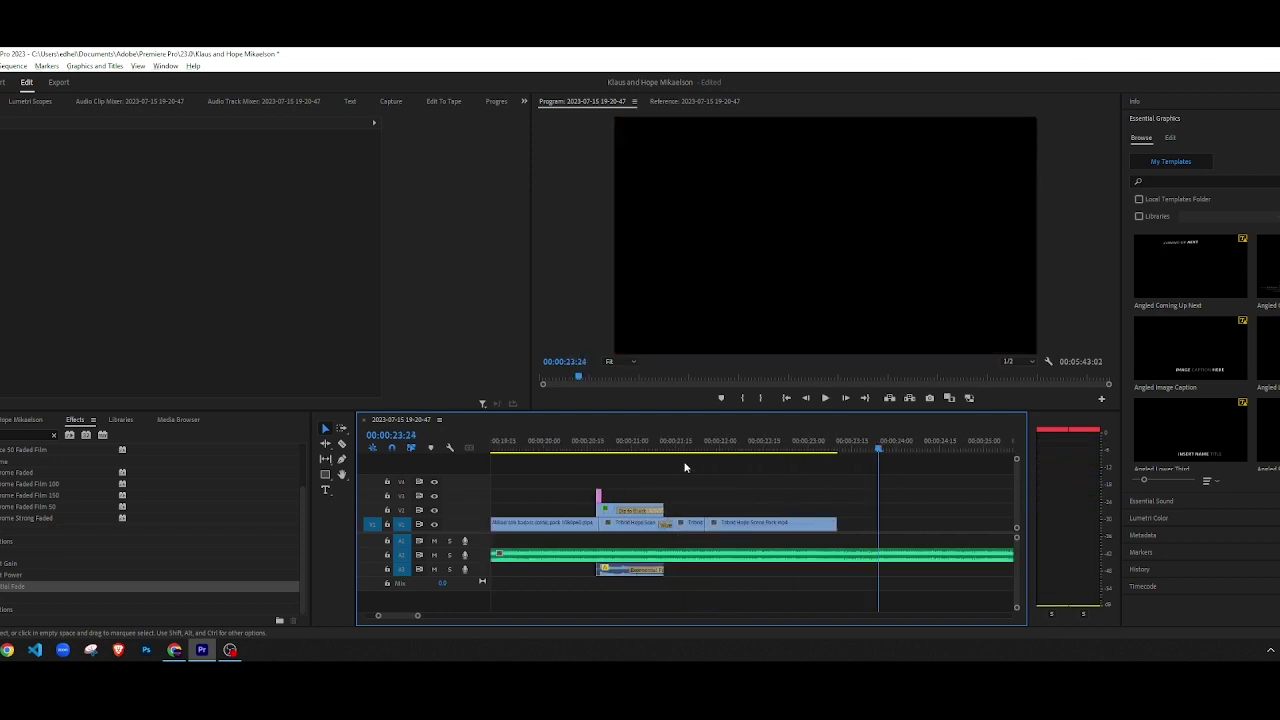
drag(672, 449, 649, 449)
key(space)
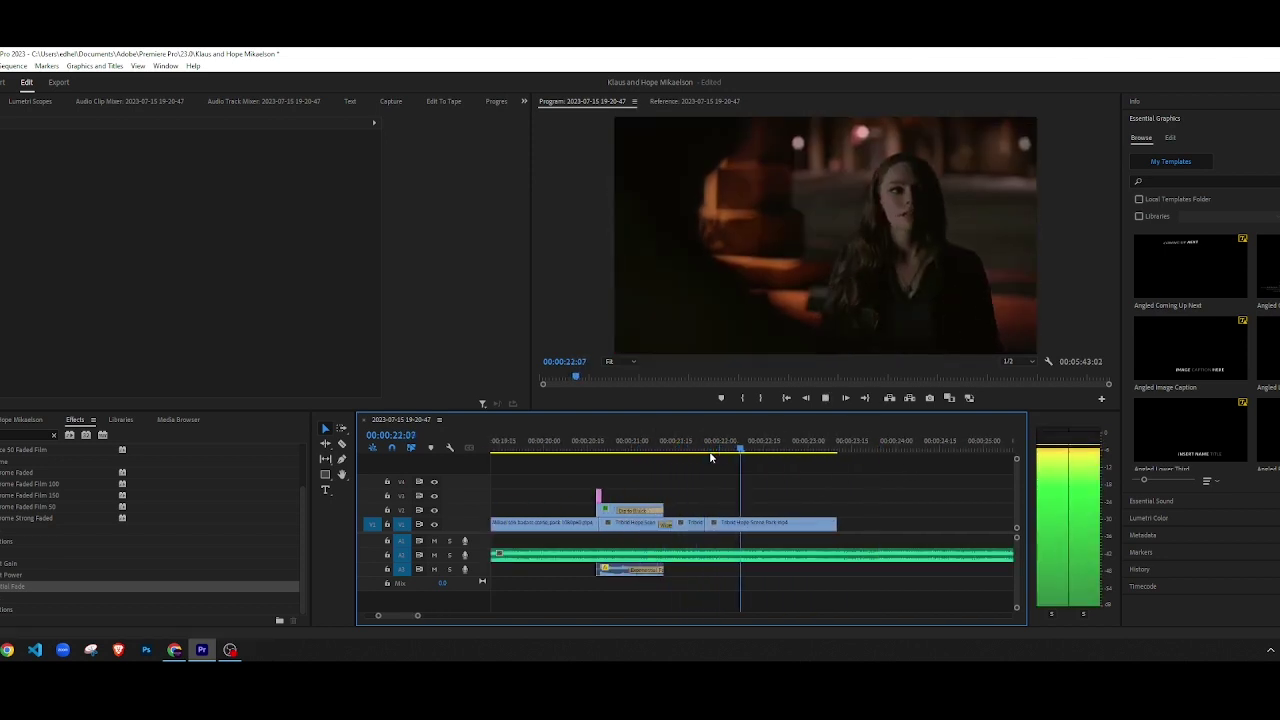
key(space)
click(681, 448)
key(space)
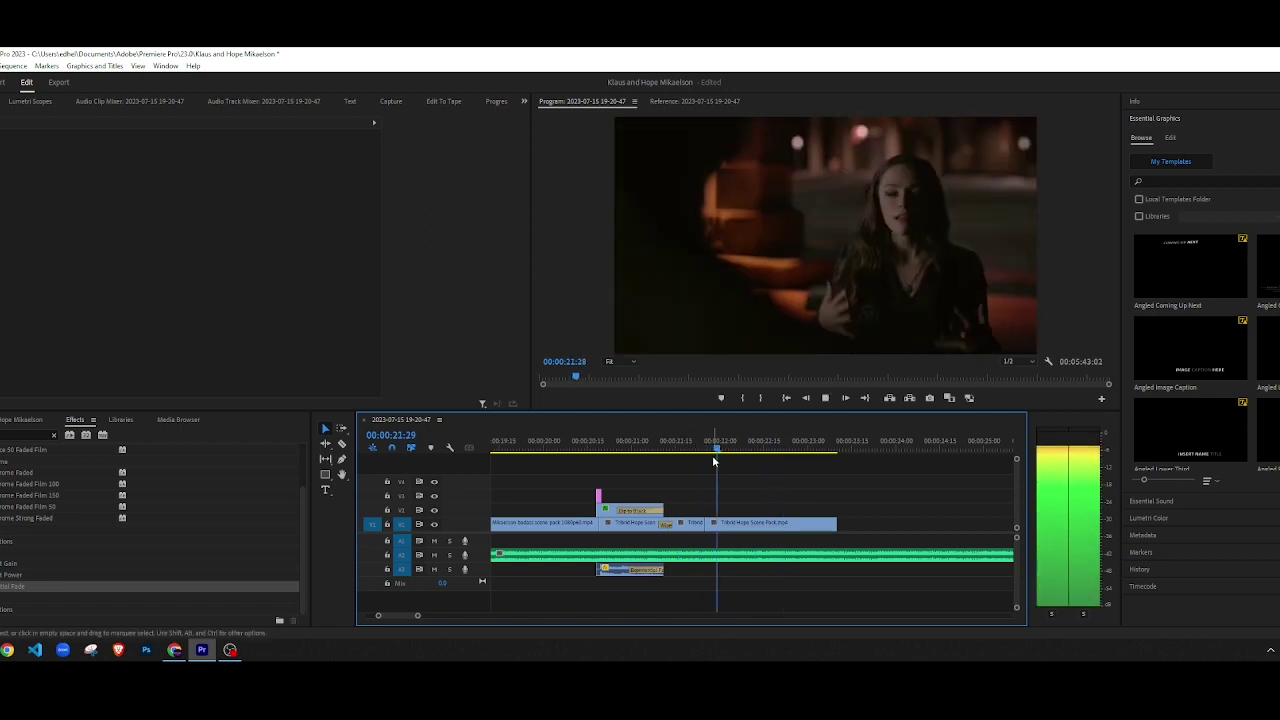
key(space)
Step: Split the last Hope clip at 00:00:22:13 and delete the part after the cut
key(Right)
key(Right)
key(Right)
key(Right)
key(Right)
key(Right)
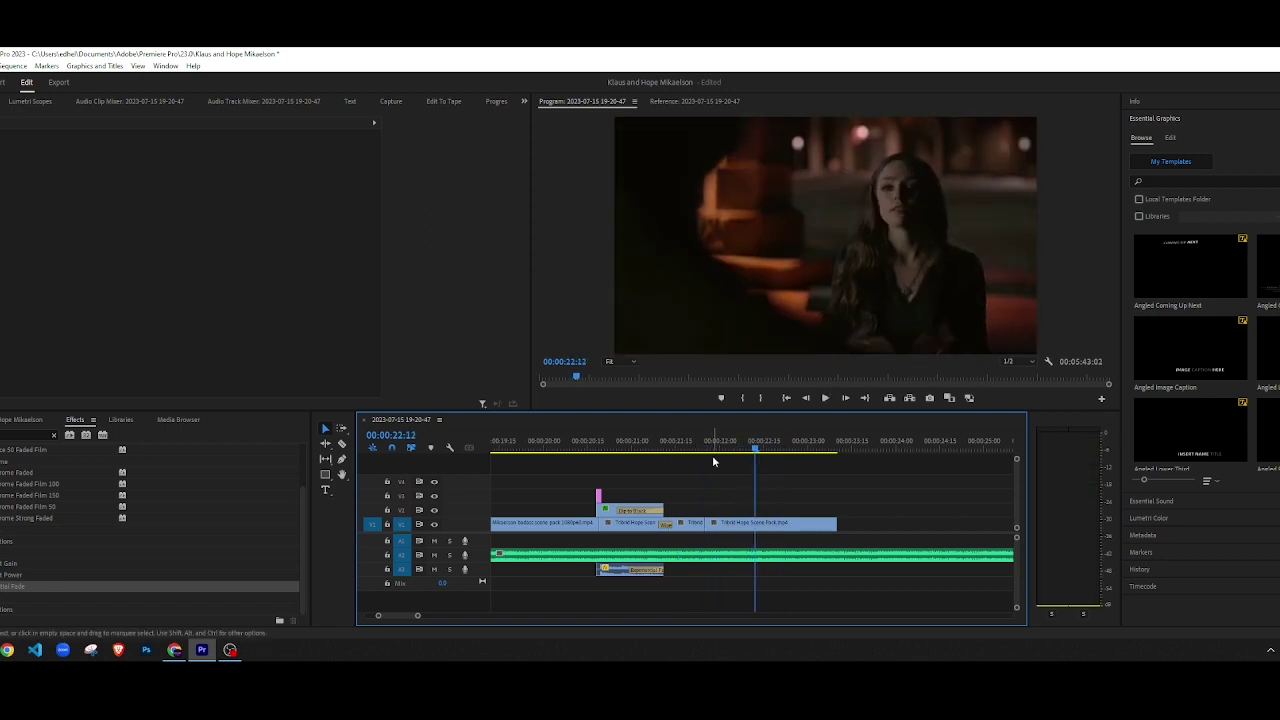
key(c)
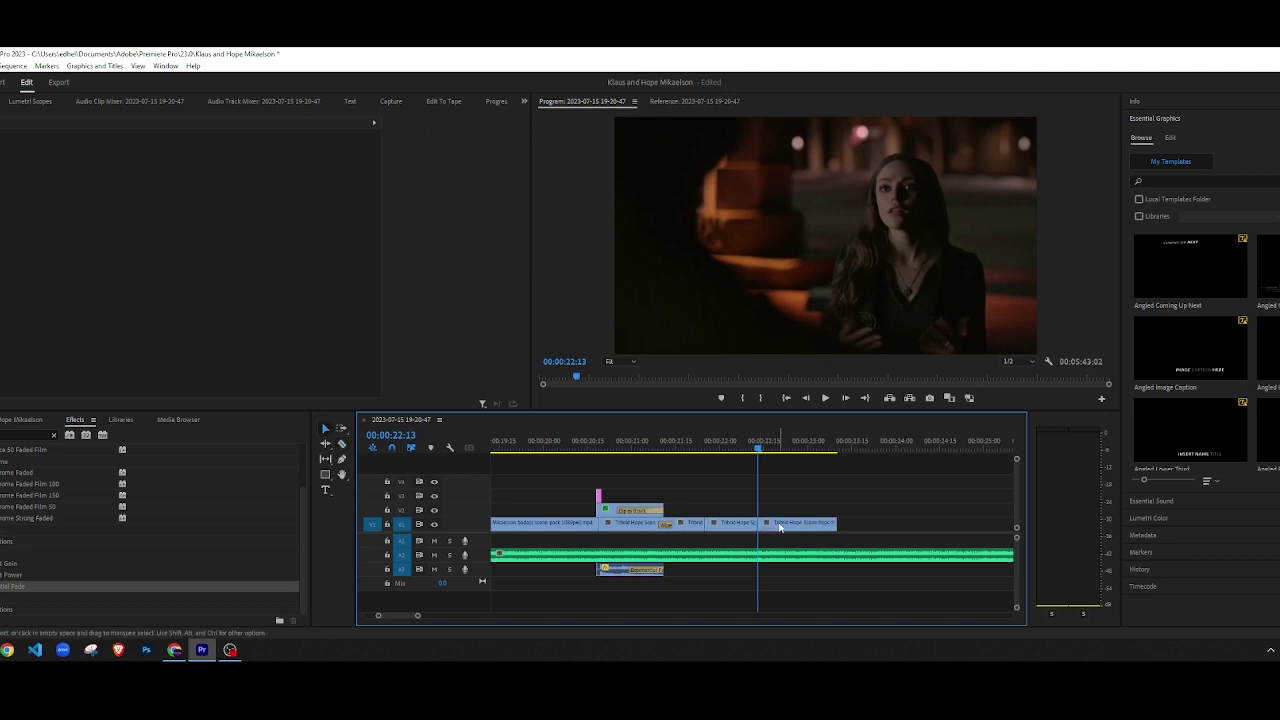
click(780, 524)
key(Delete)
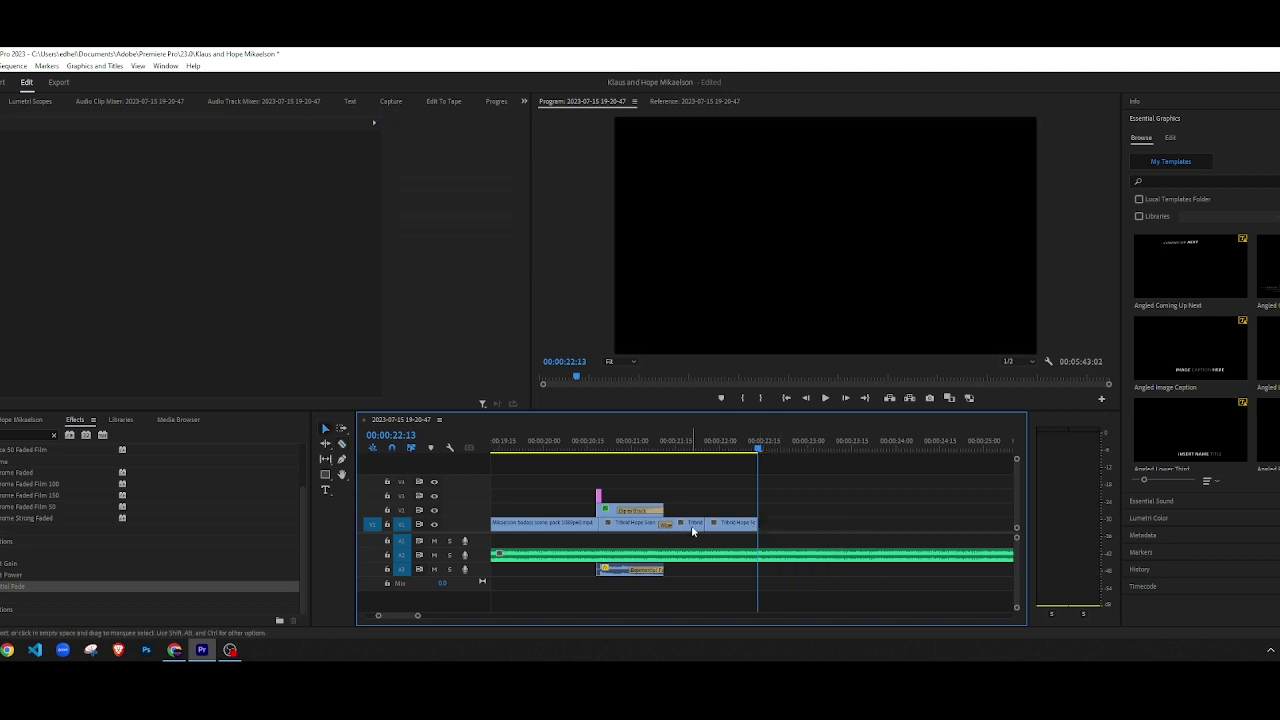
Step: Try to duplicate the adjustment layer near 00:00:17:15 onto a higher track above the Klaus clips
scroll(610, 510, up, 5)
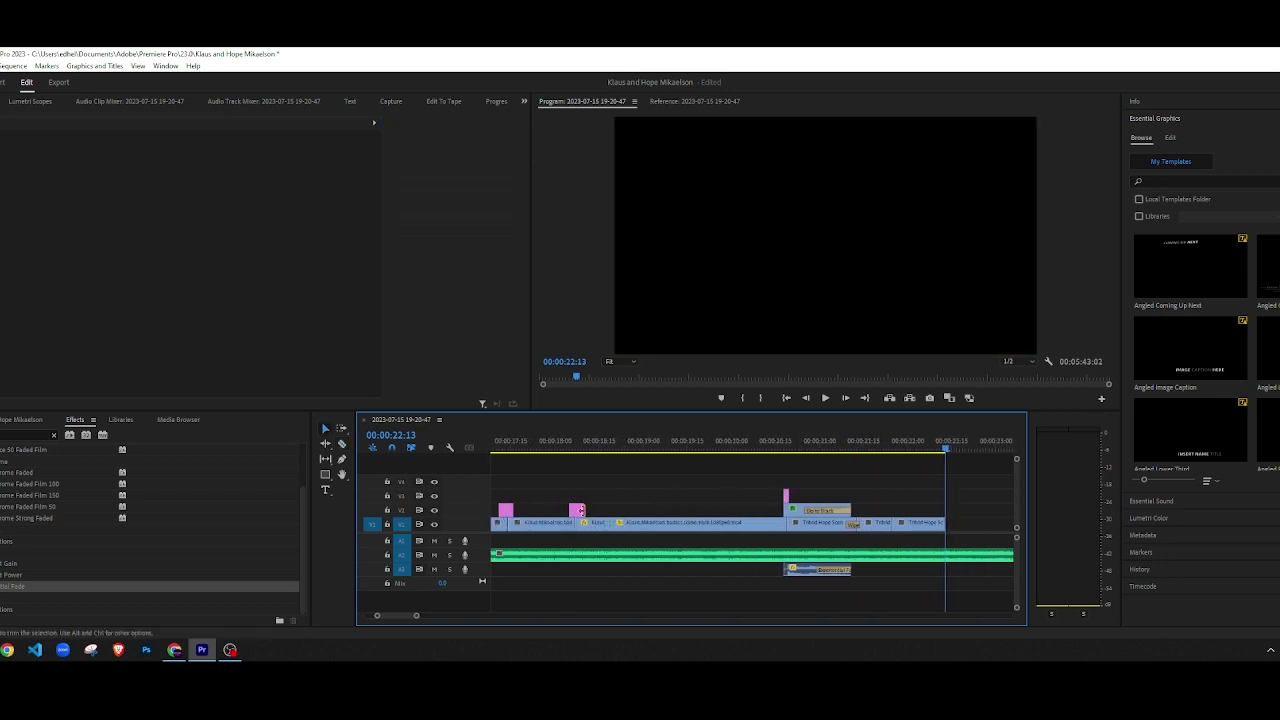
drag(508, 513, 625, 512)
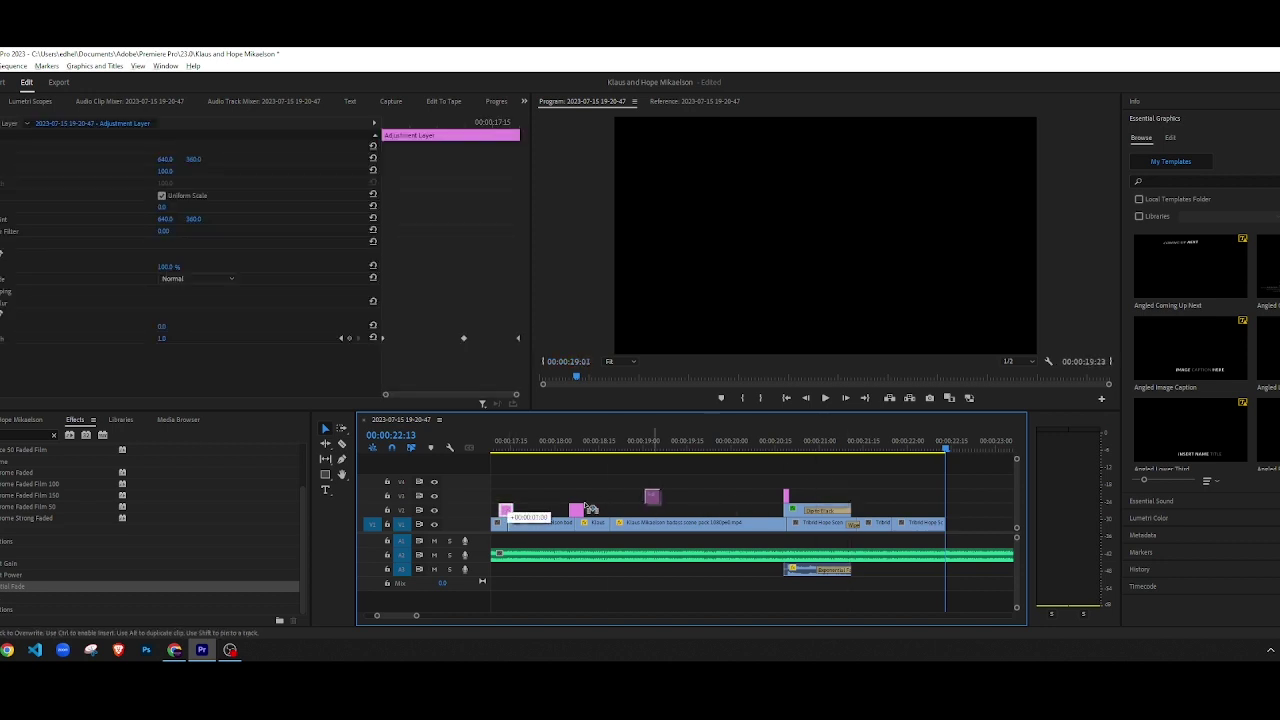
drag(518, 509, 602, 481)
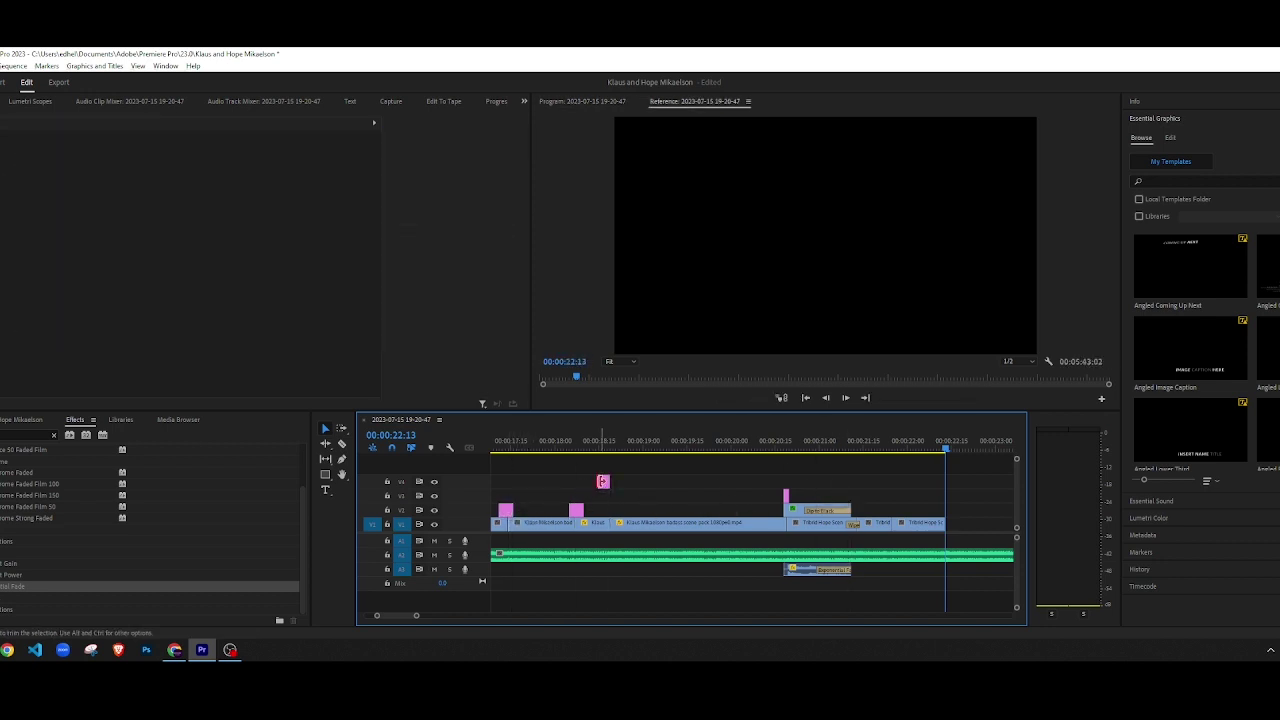
scroll(660, 534, down, 6)
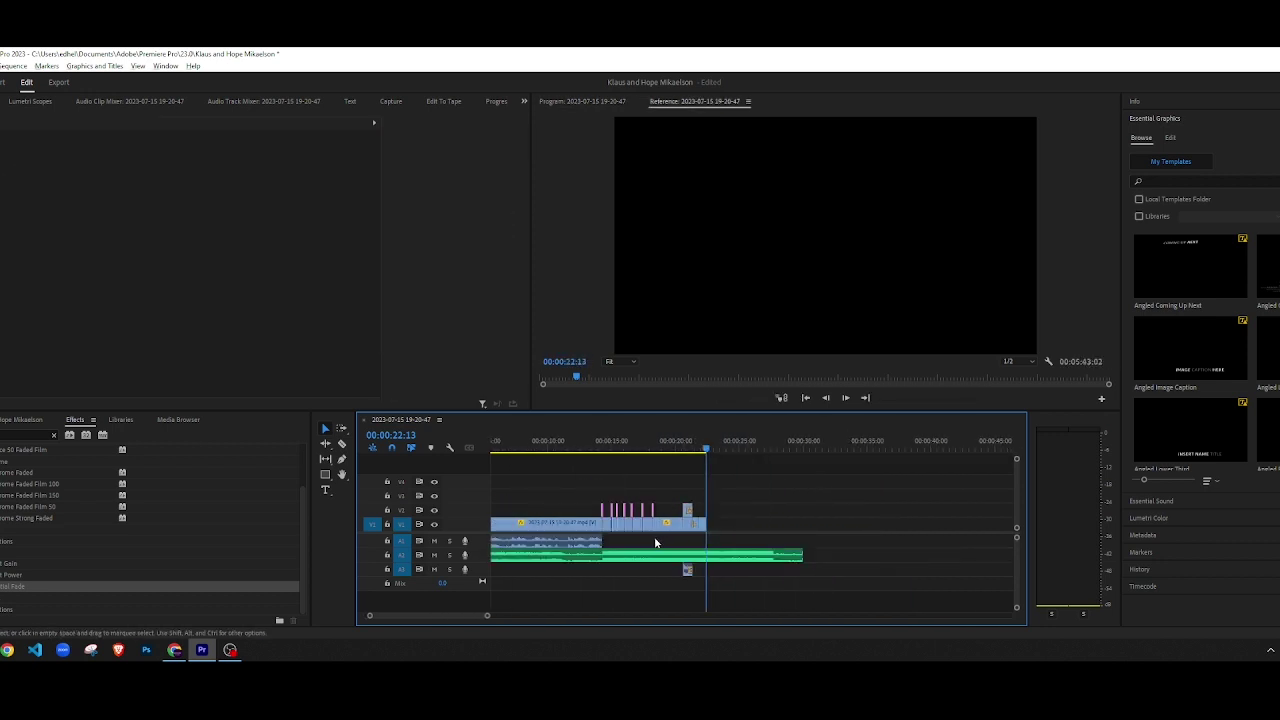
Step: Play back the Klaus shots from about 00:00:14:00 to 00:00:15:20
scroll(606, 510, up, 3)
scroll(604, 510, up, 2)
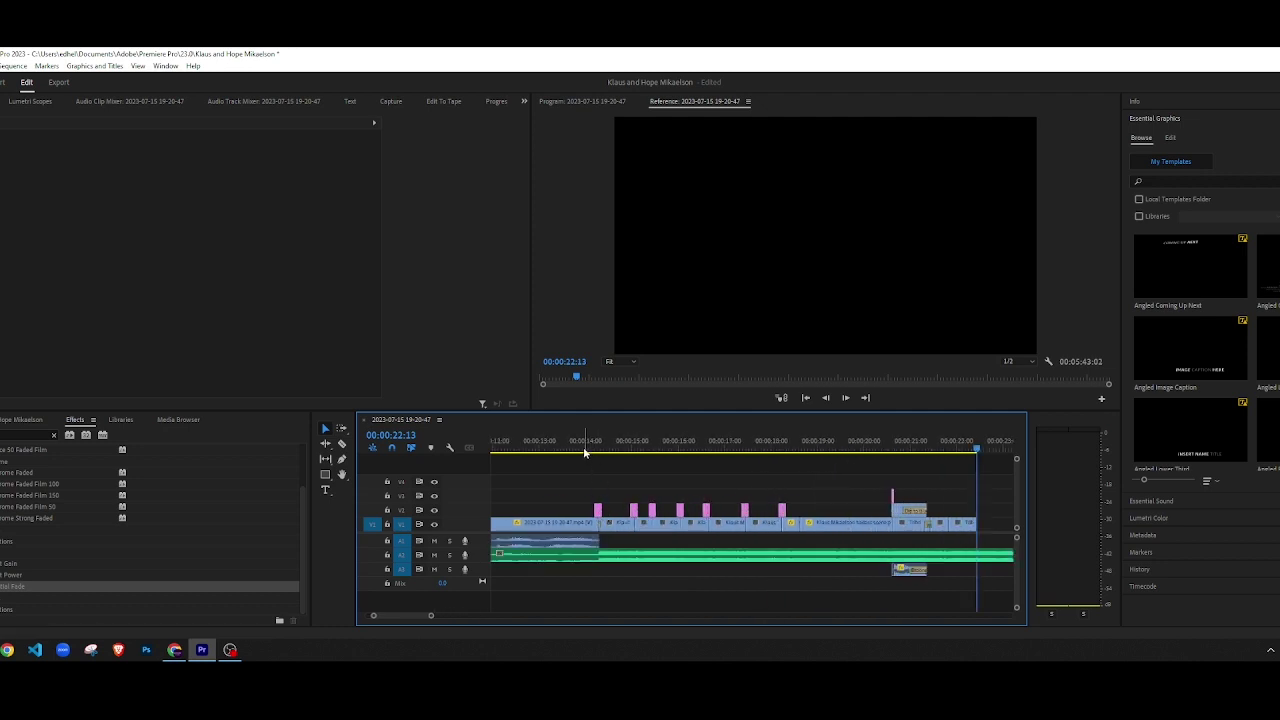
click(582, 447)
key(space)
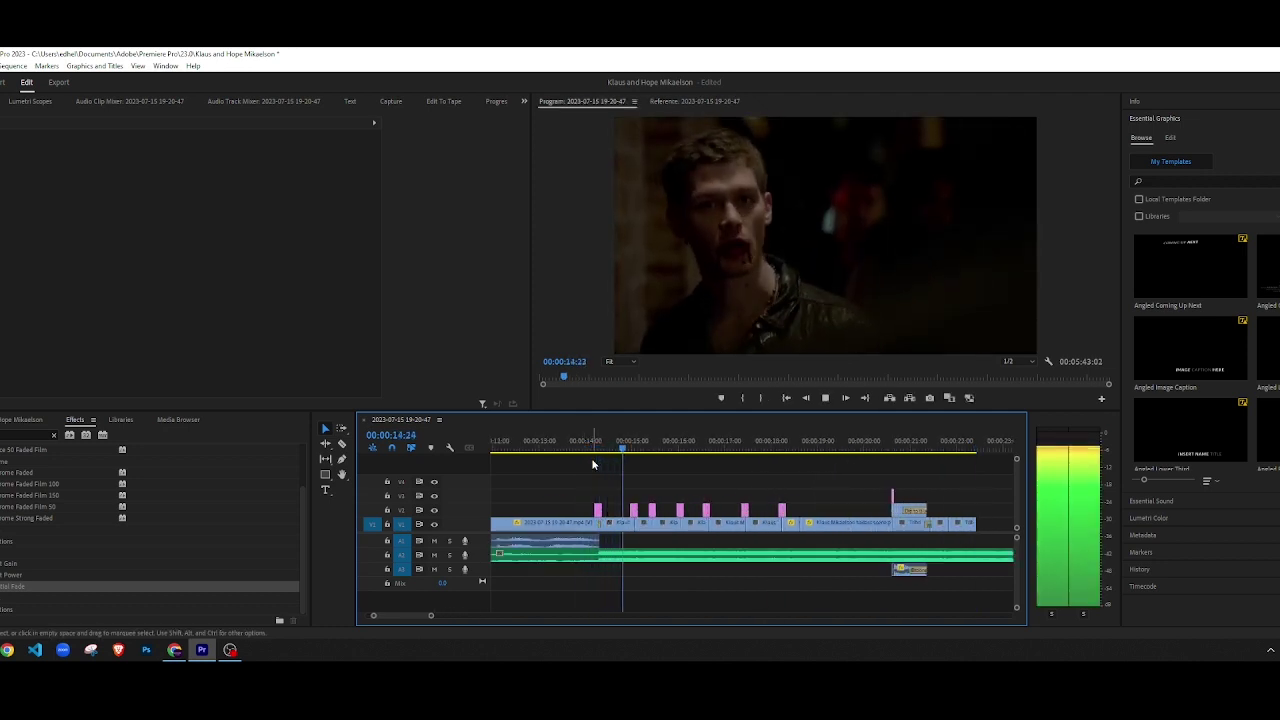
key(space)
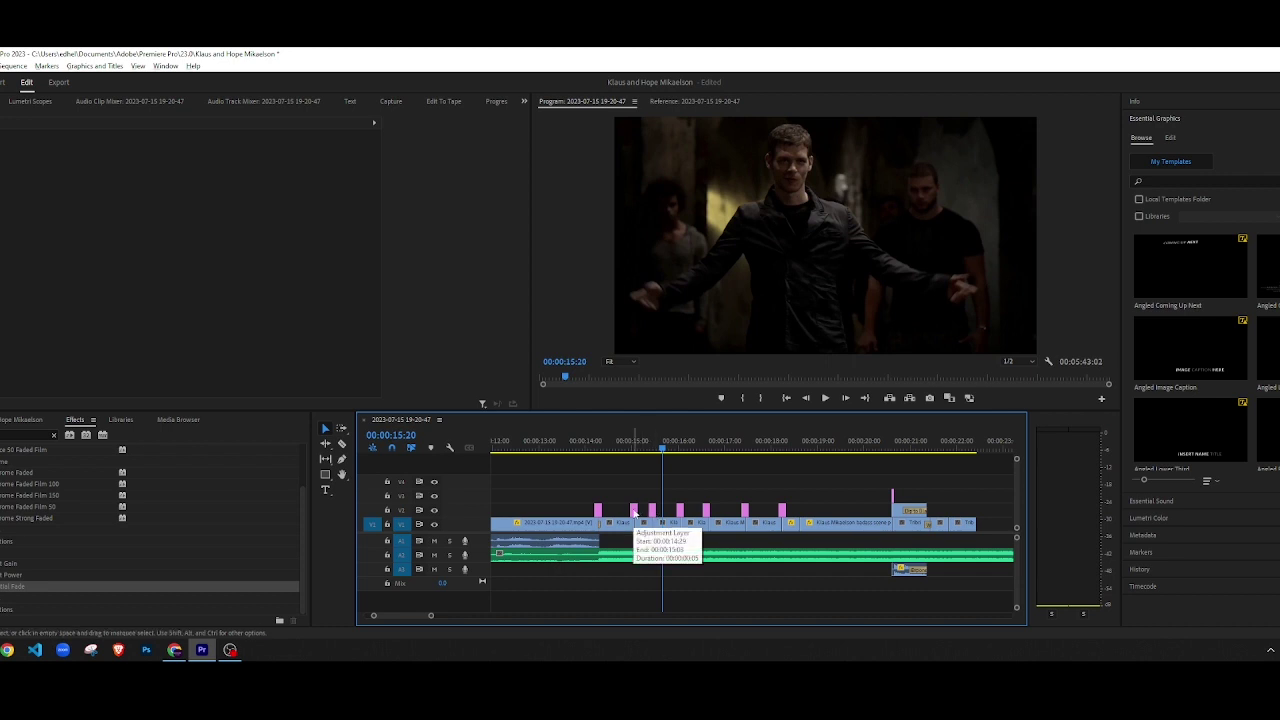
Step: Duplicate the adjustment layer at about 00:00:15:00 onto the Hope cut near 00:00:21:25 and play back the closing Hope clips
drag(633, 511, 930, 511)
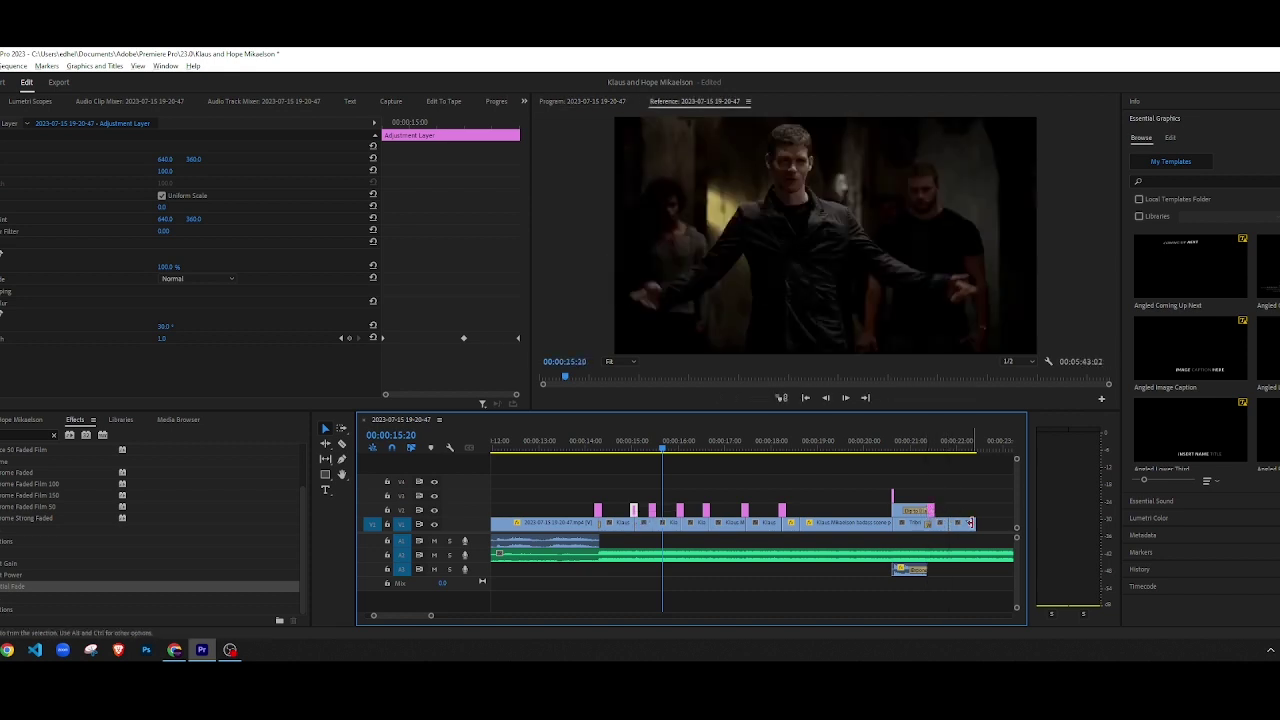
scroll(969, 522, up, 5)
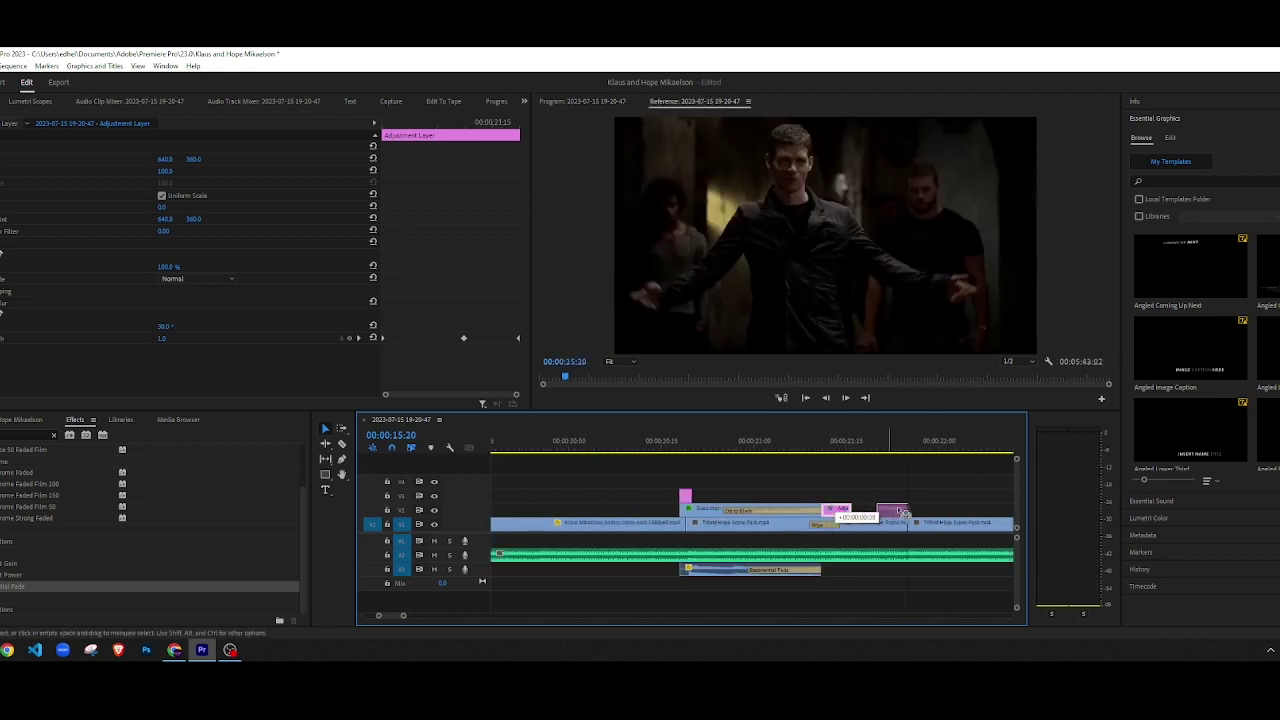
scroll(838, 518, down, 5)
click(721, 447)
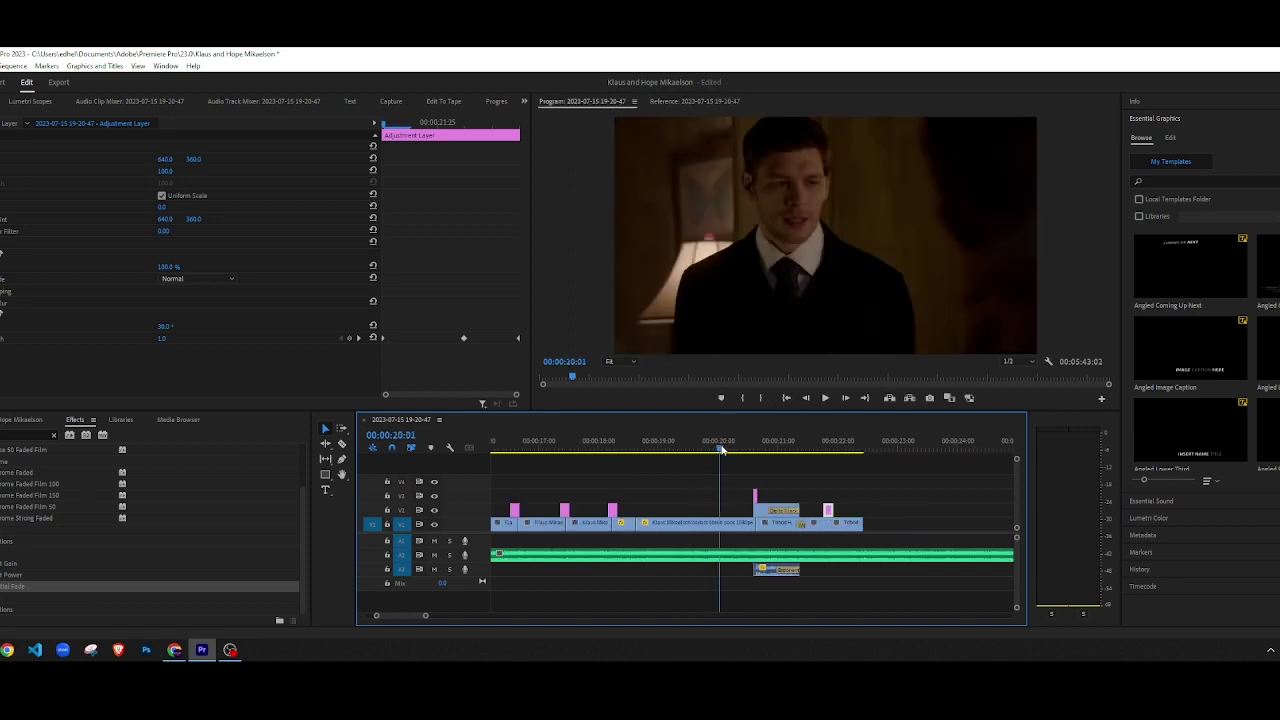
click(797, 465)
key(space)
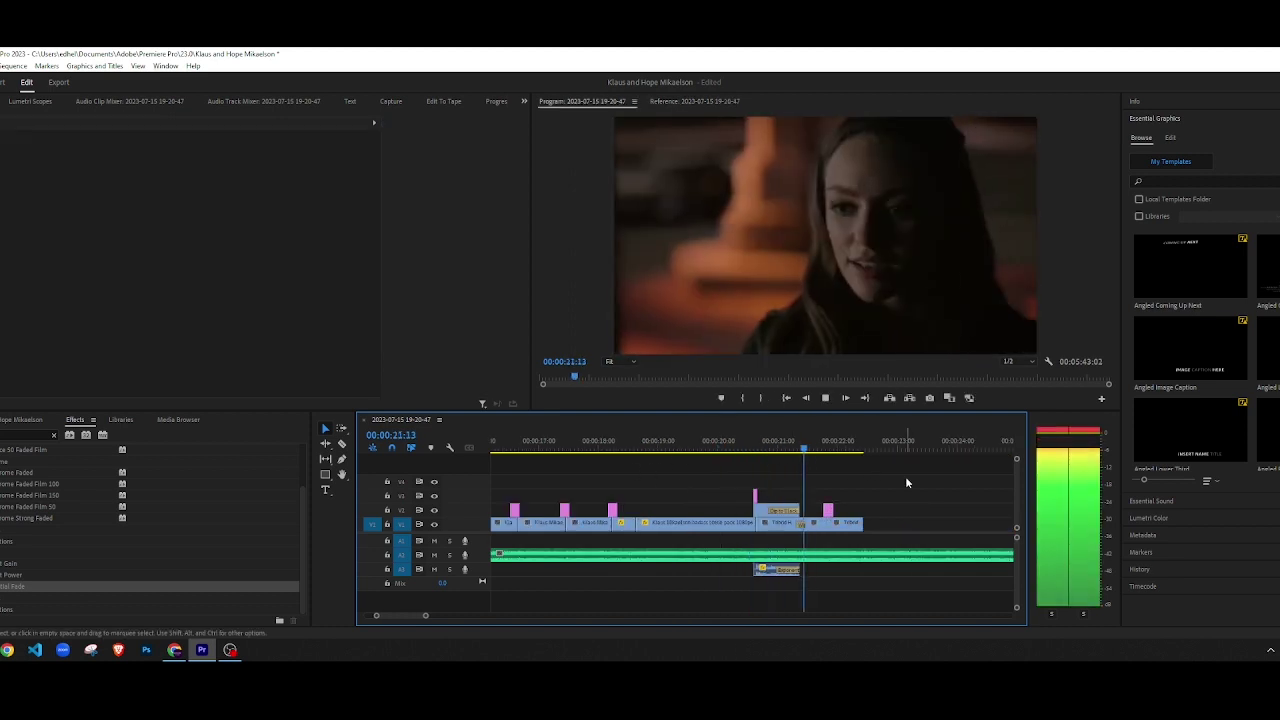
key(space)
scroll(866, 535, down, 10)
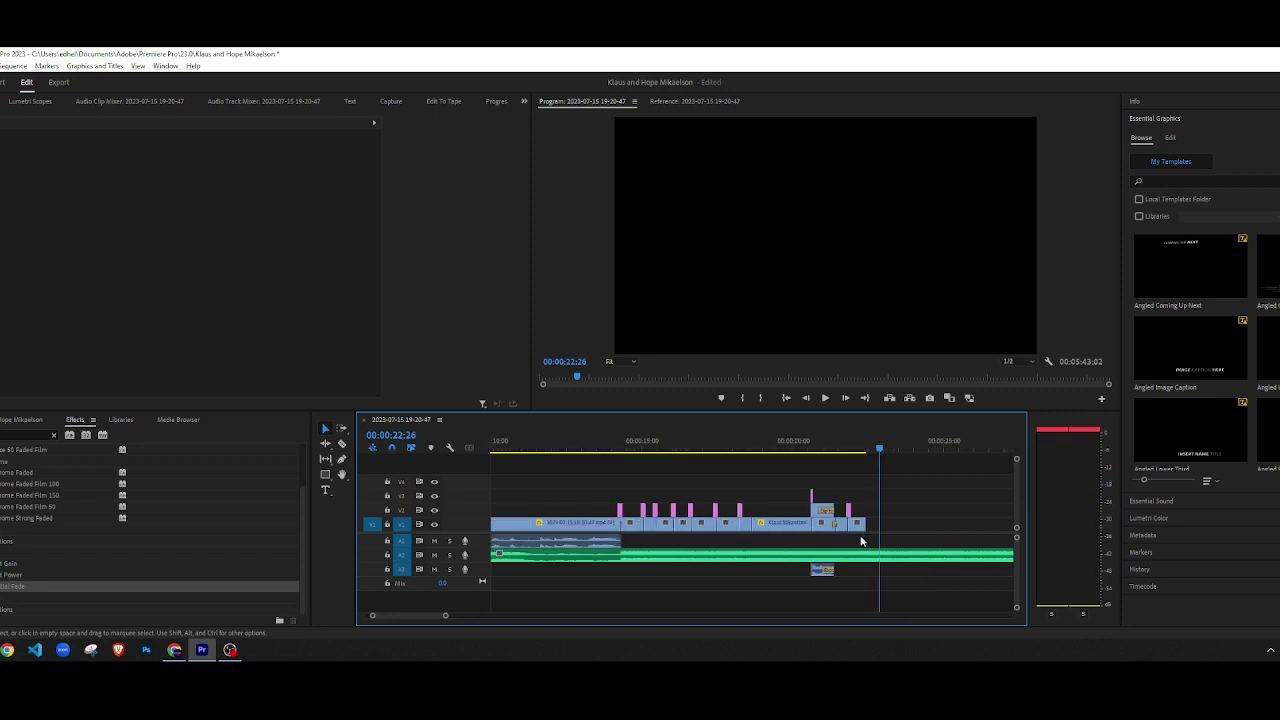
Step: Go to the Hope shot near 00:04:56:10 in the spare scene-pack footage and step back to about 00:04:53:04
scroll(857, 531, down, 2)
drag(740, 447, 758, 452)
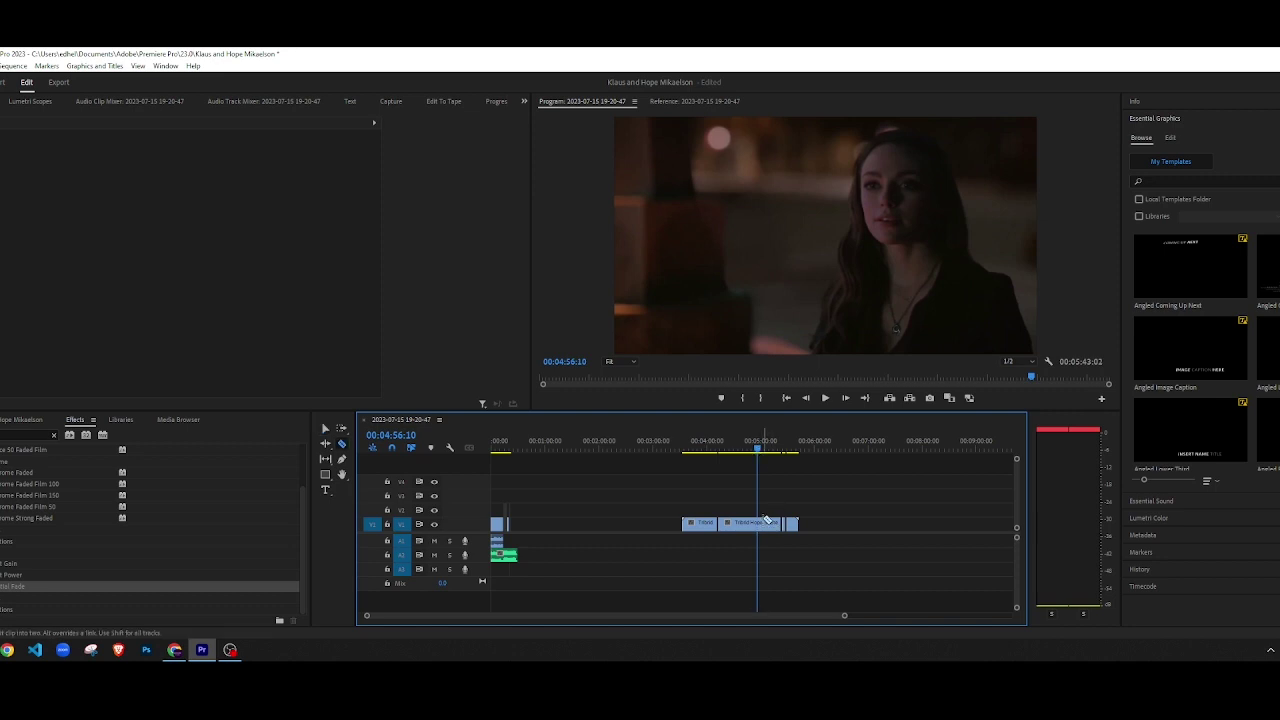
key(Left)
key(Left)
key(Left)
key(Left)
key(Left)
key(Left)
key(Left)
key(Left)
key(Left)
key(Left)
key(Left)
key(Left)
key(Left)
key(Left)
key(Left)
key(Left)
key(Left)
key(Left)
key(Left)
key(Left)
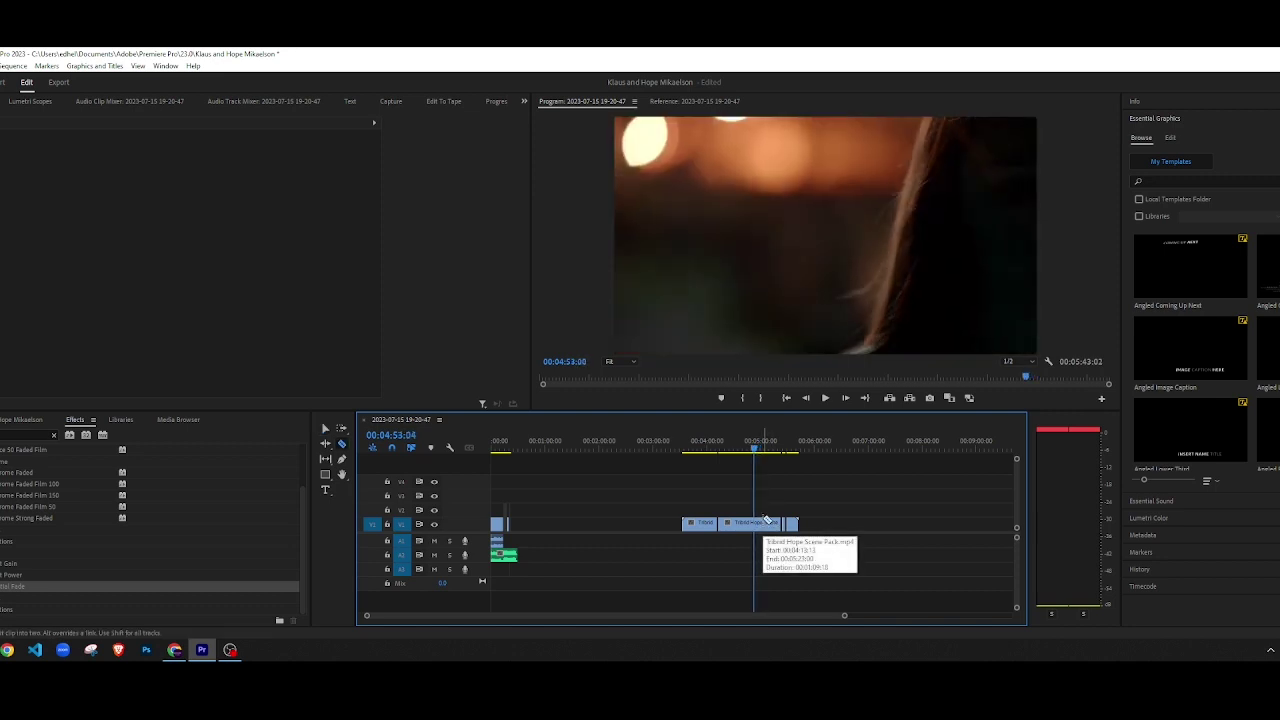
Step: Split the Hope scene-pack footage at the shot's start and at 00:04:56:02, and cut out the piece between
key(space)
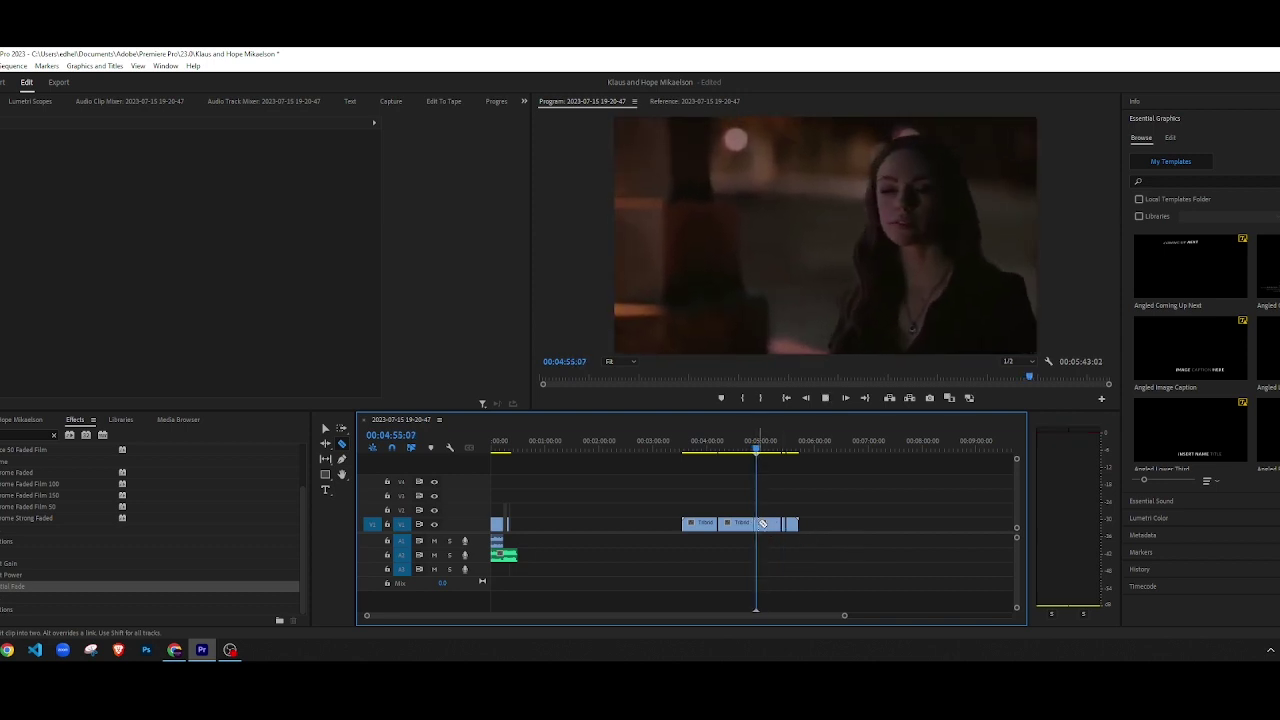
key(space)
scroll(762, 526, up, 7)
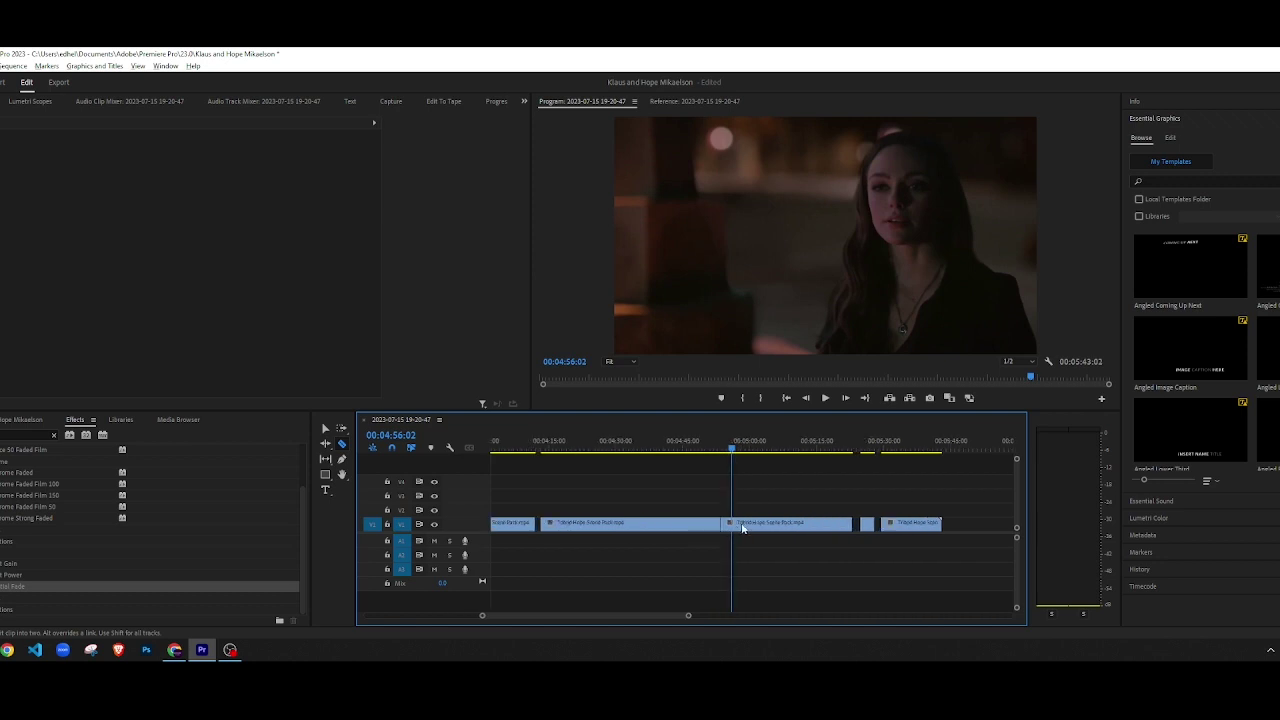
key(v)
click(725, 525)
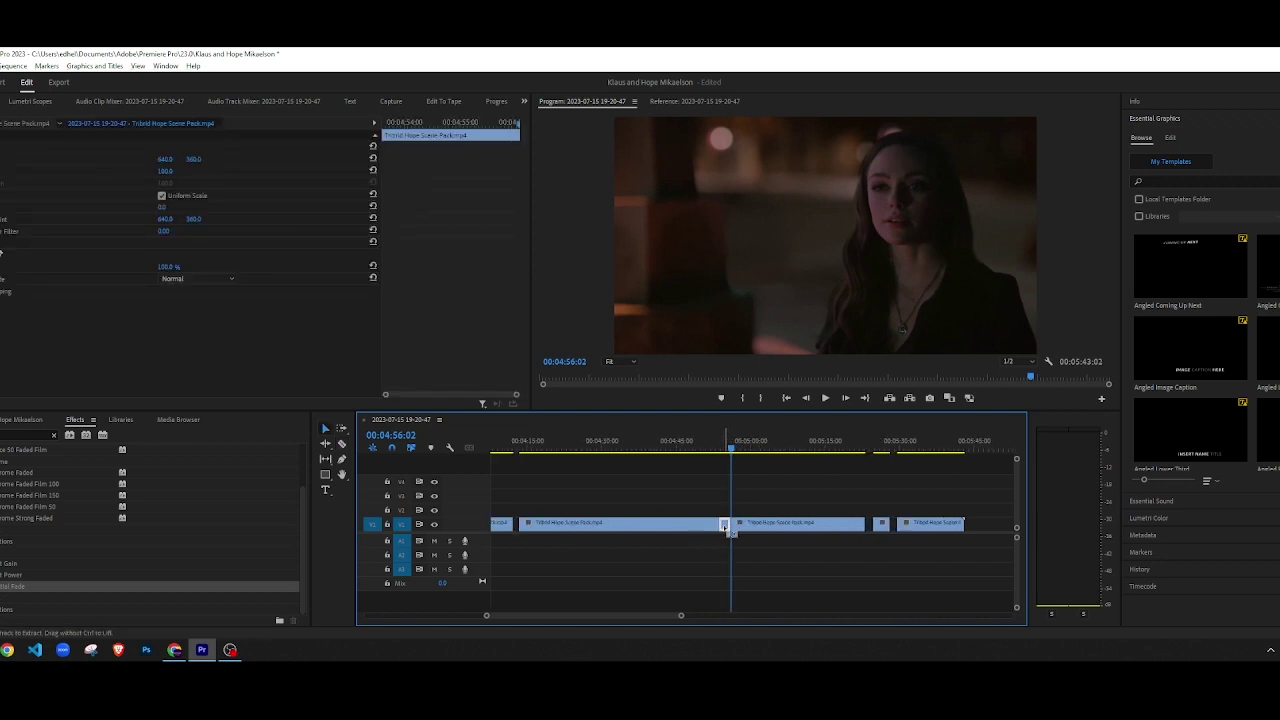
key(Delete)
Step: Paste the cut Hope clip at the end of the edit, starting at 00:00:22:13
drag(659, 615, 530, 618)
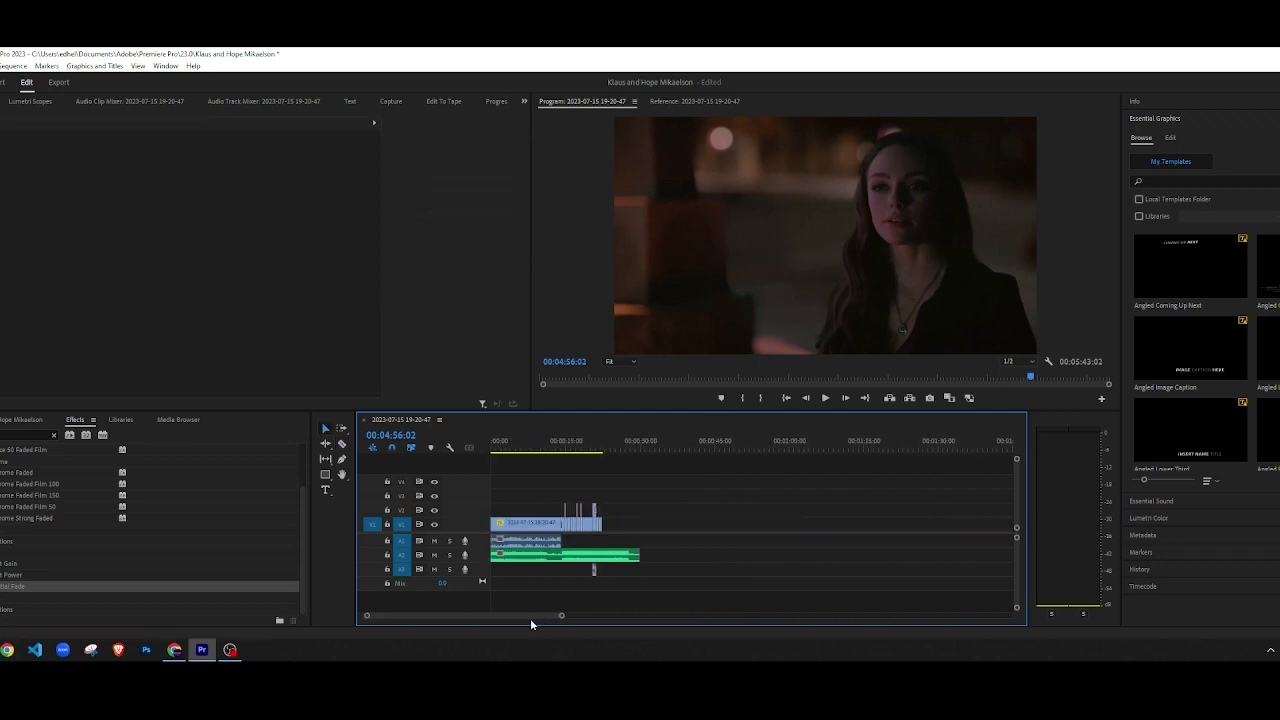
click(631, 441)
key(Up)
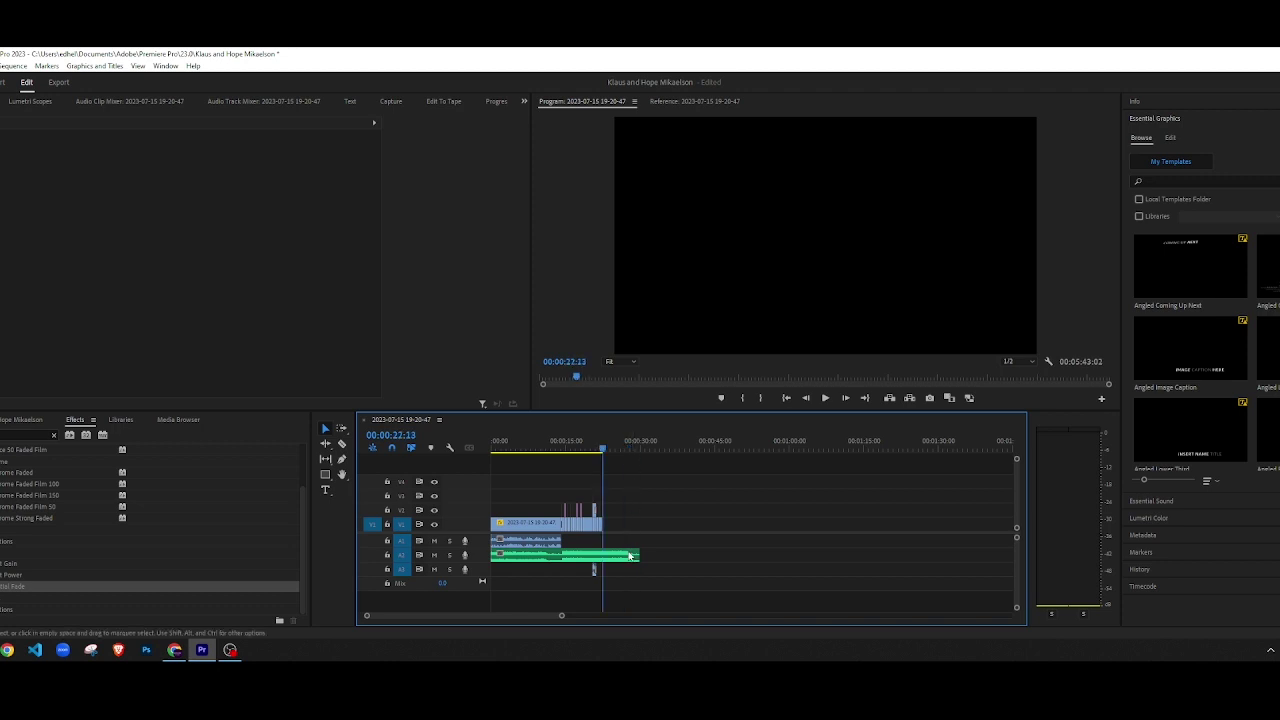
key(ctrl+v)
scroll(608, 526, up, 9)
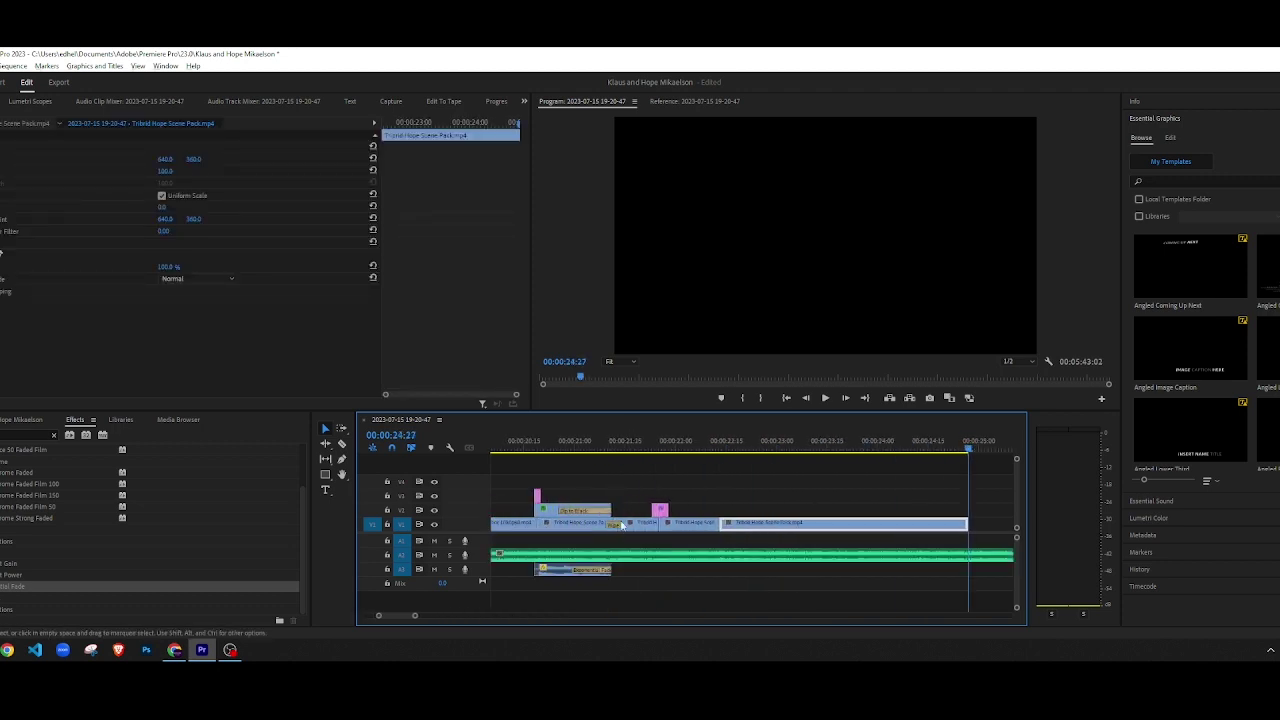
Step: Duplicate the adjustment layer from the previous Hope cut onto the cut at 00:00:22:13 and play back both transitions
drag(662, 511, 722, 516)
click(662, 480)
key(ctrl+z)
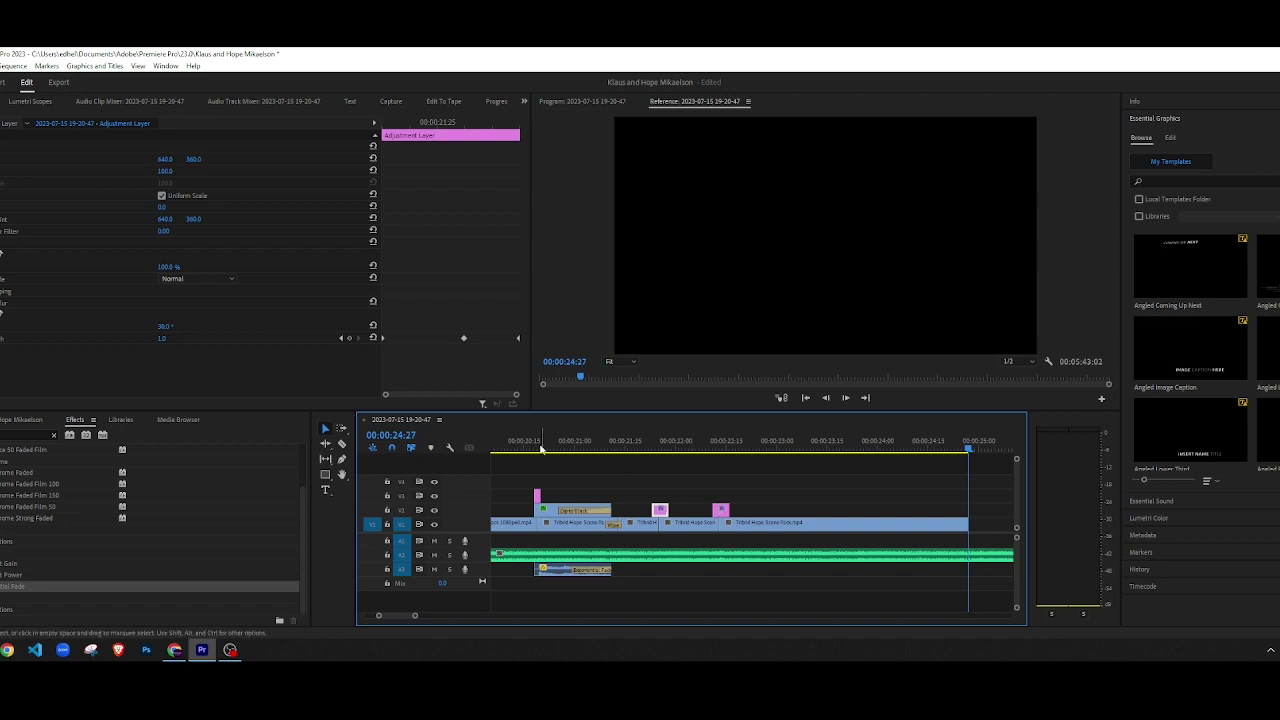
click(540, 450)
key(space)
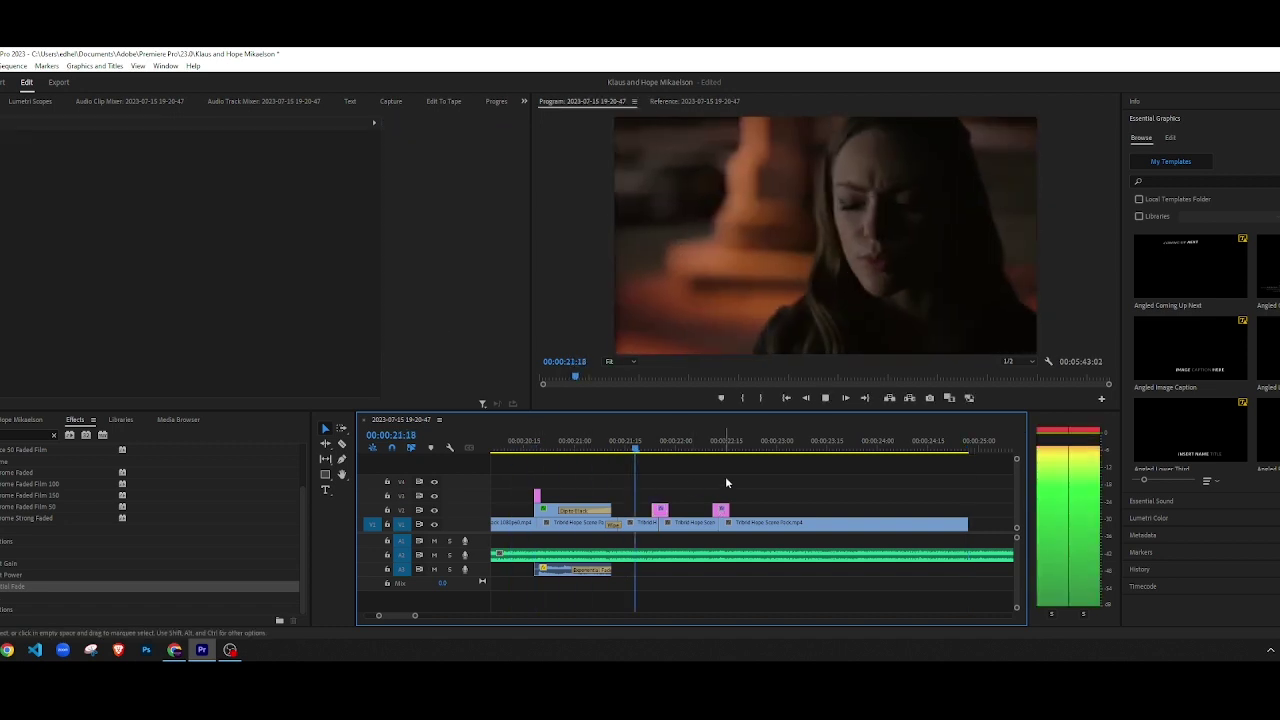
key(space)
Step: Set the blur direction of the adjustment layer at 00:00:22:13 to -30°
click(722, 512)
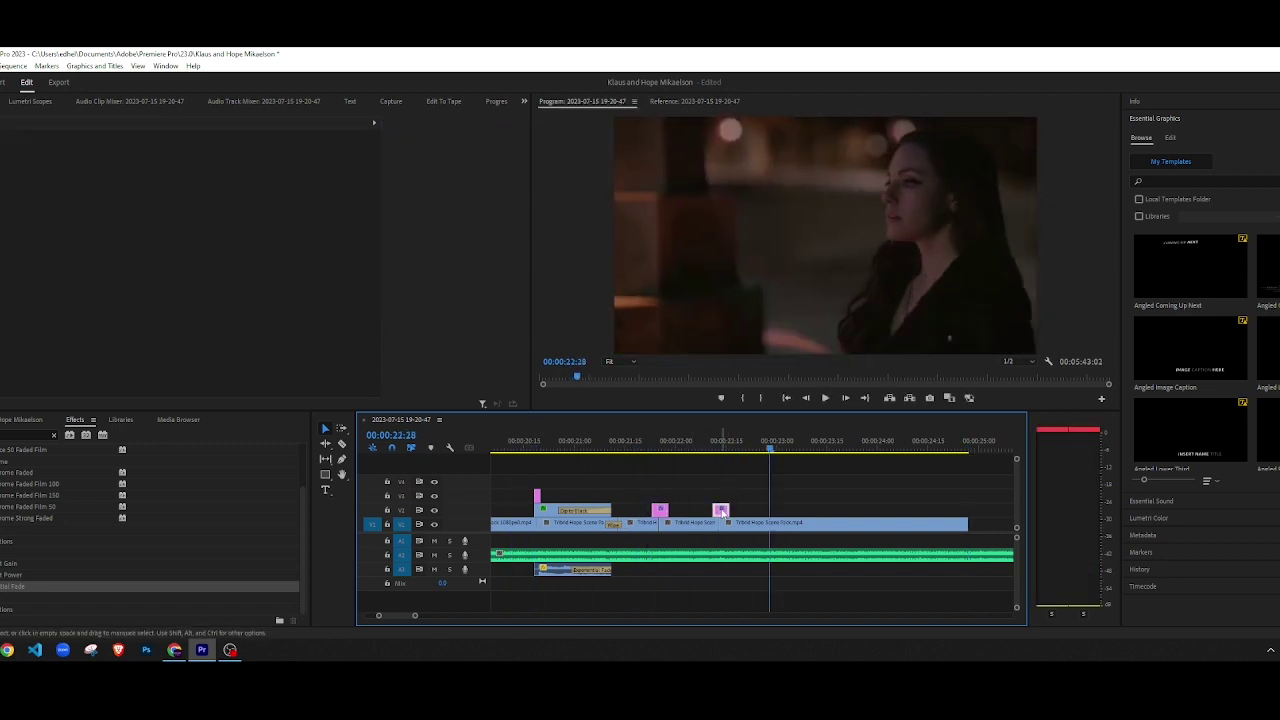
key(Up)
click(165, 326)
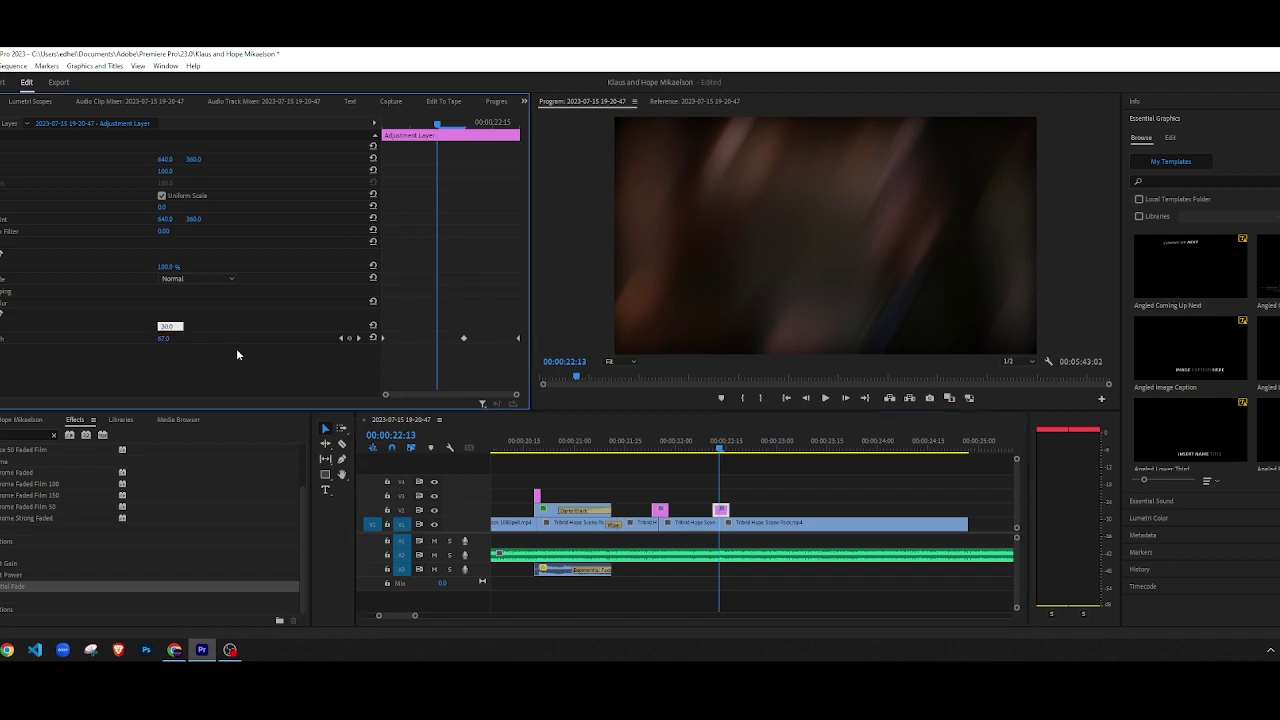
text(-)
key(Return)
Step: Replay the closing Hope clips from about 00:00:21:15 to check both adjustment-layer transitions
click(628, 447)
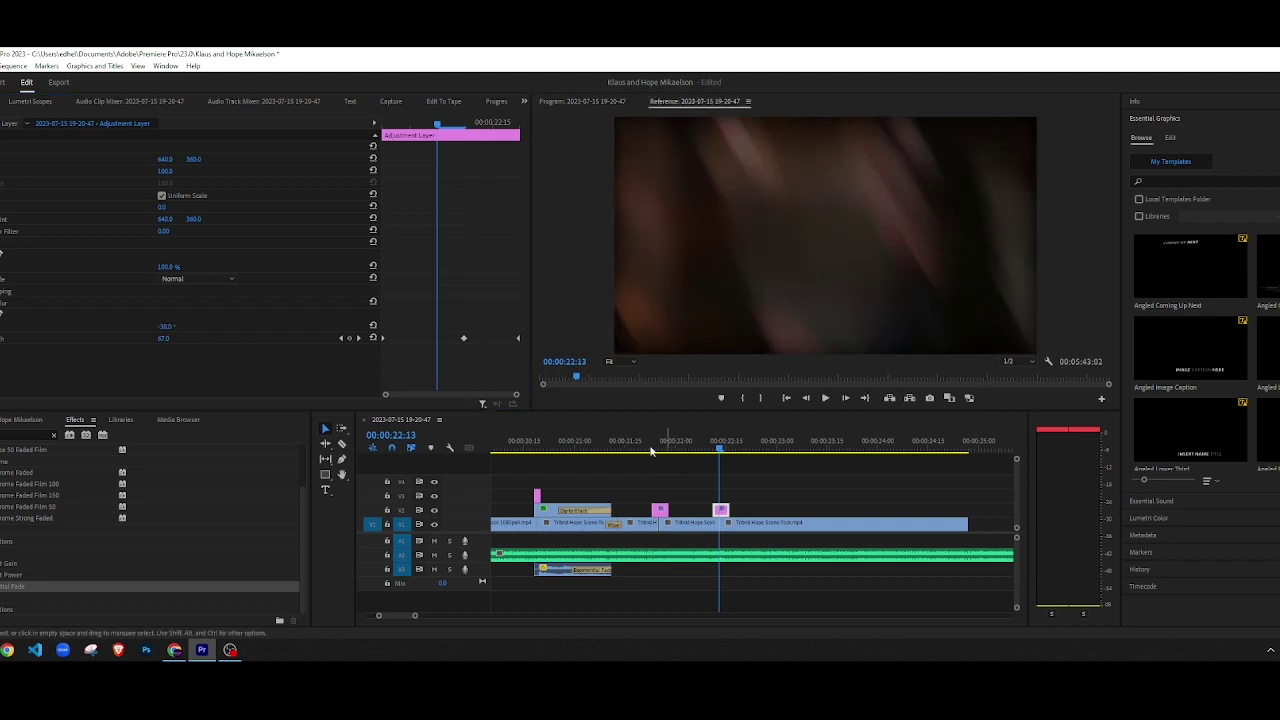
click(685, 474)
key(space)
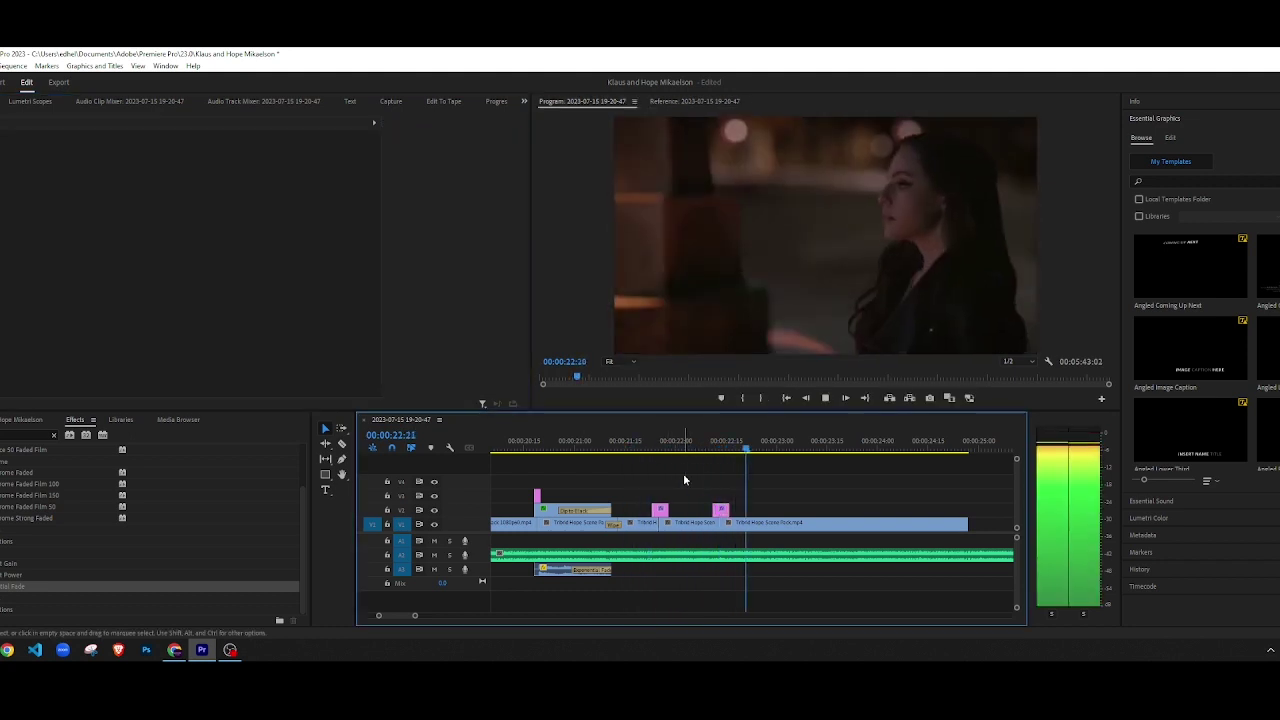
key(space)
click(632, 448)
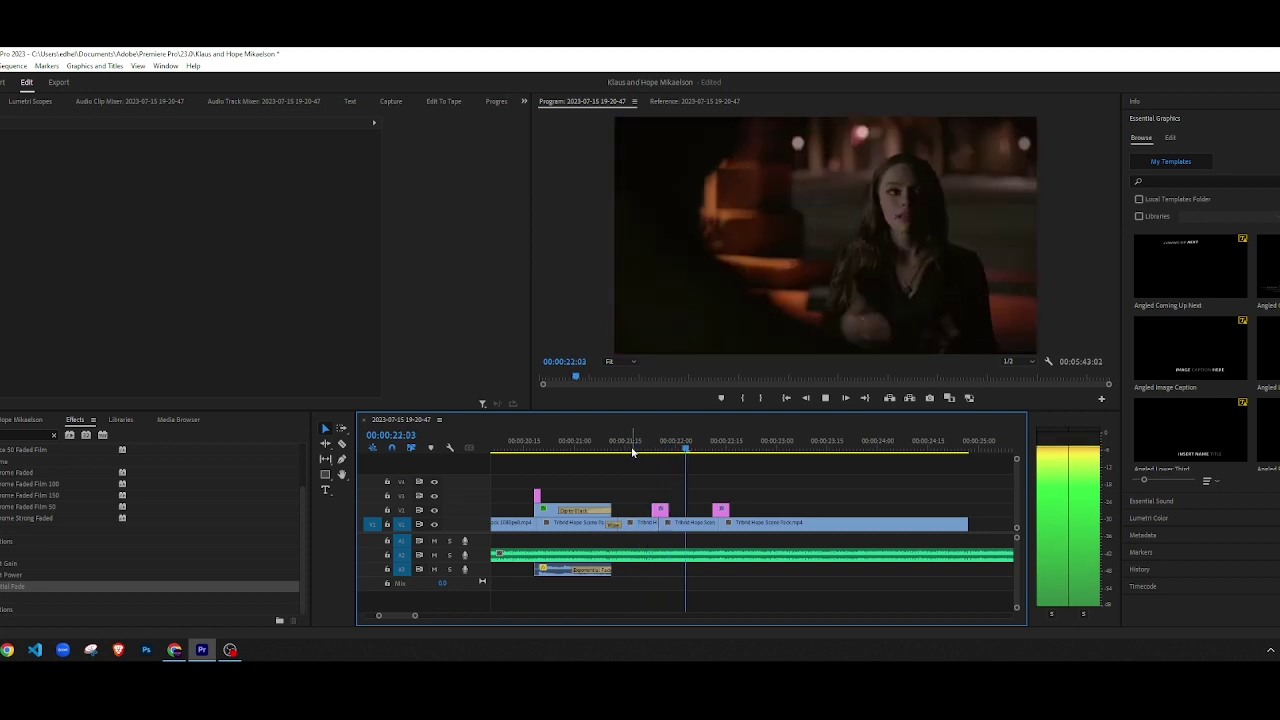
key(space)
click(650, 447)
key(space)
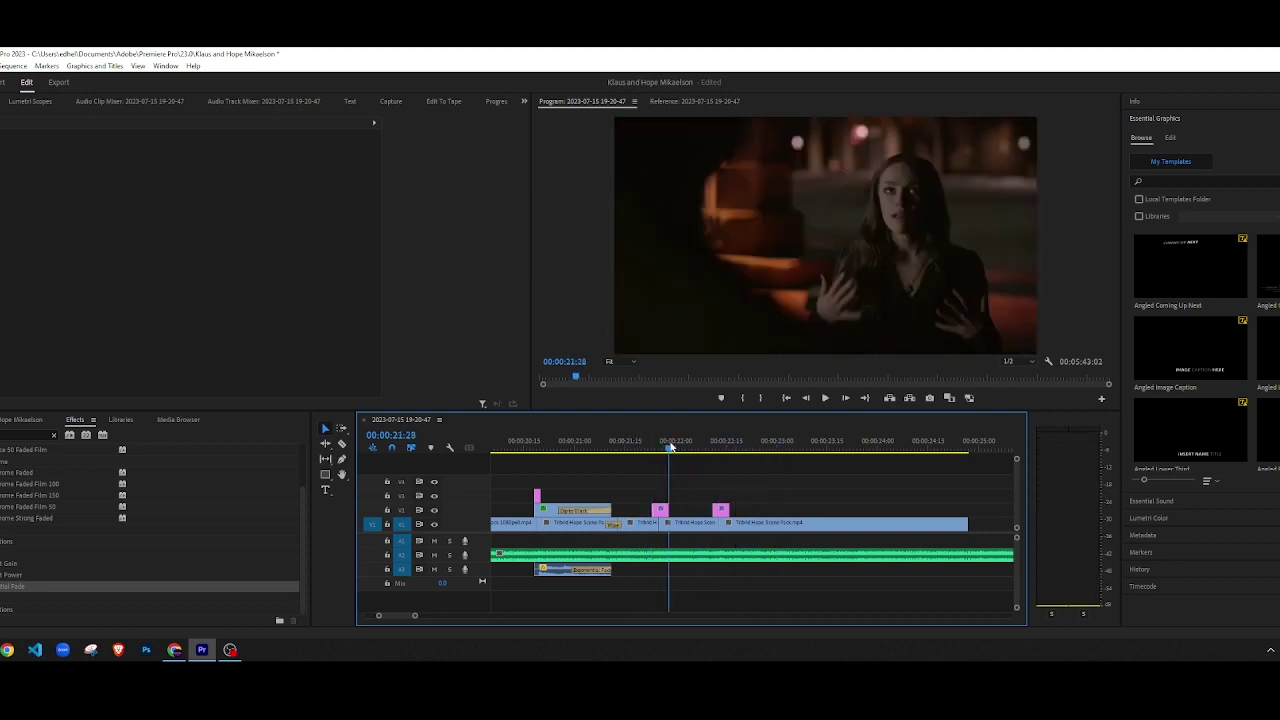
drag(881, 457, 676, 455)
key(space)
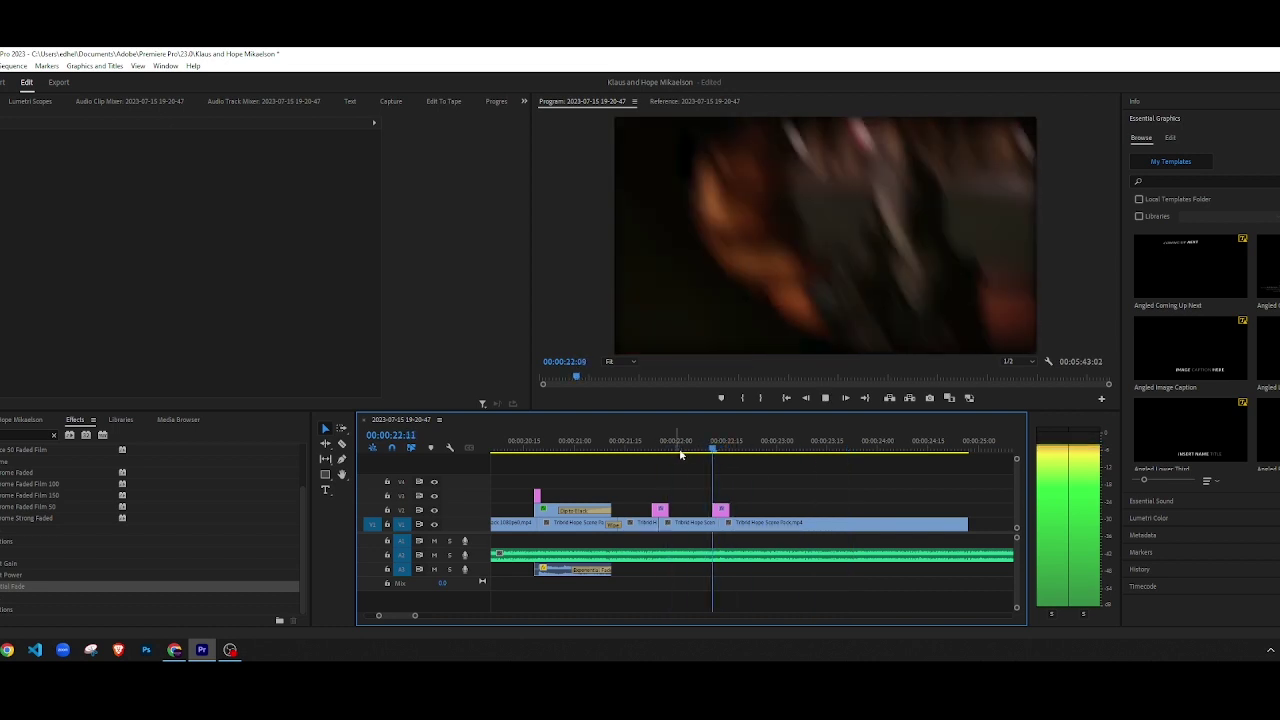
Step: Reverse the last Hope clip at 100% speed and play it back from about 00:00:22:05
right_click(851, 522)
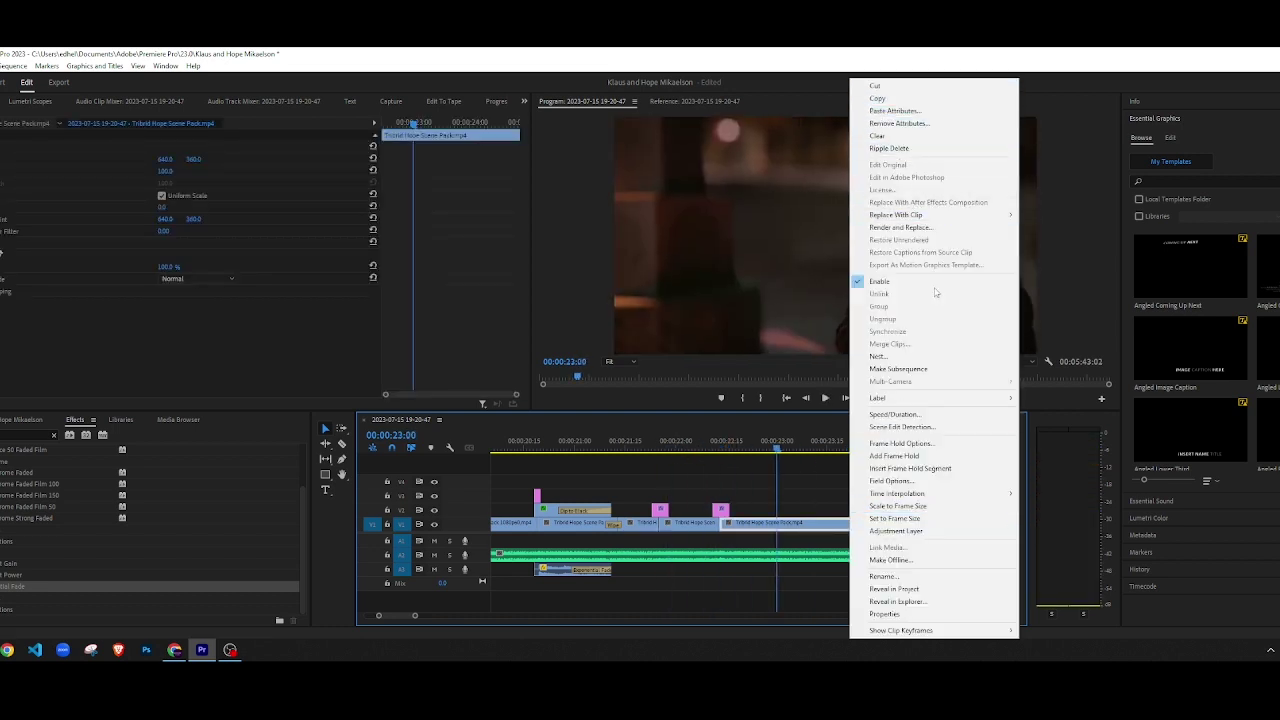
click(917, 420)
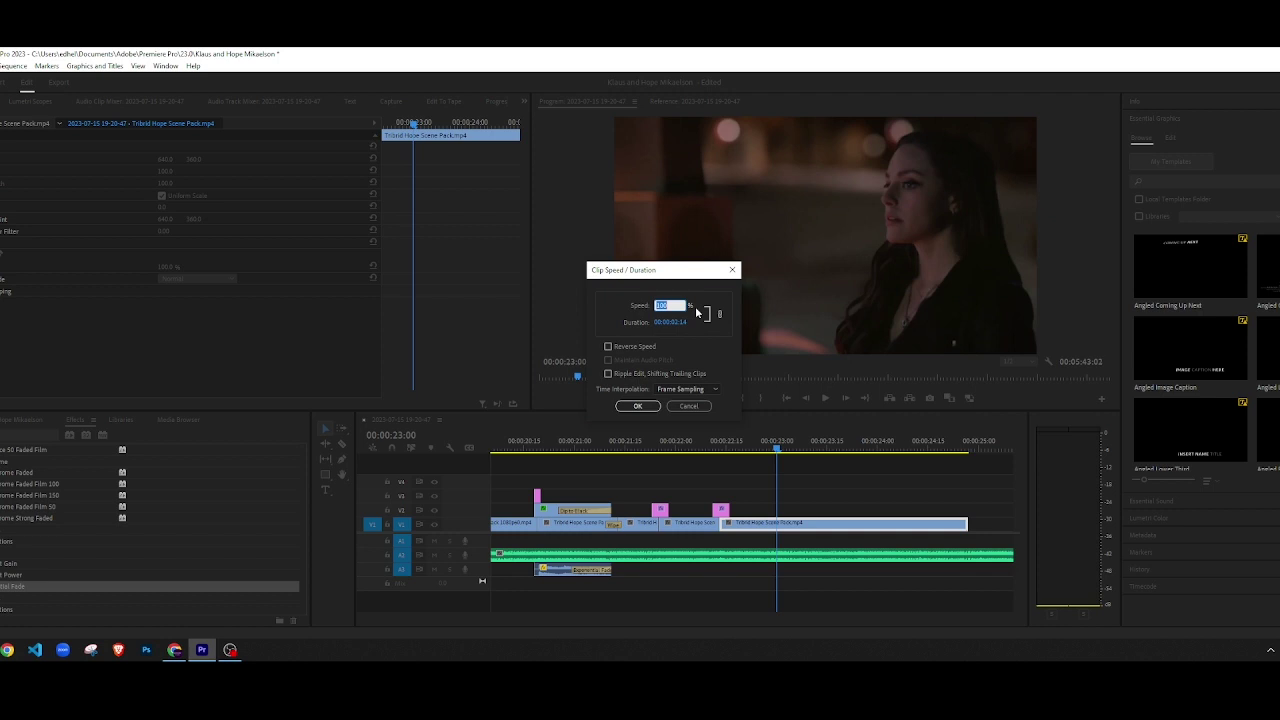
text(0)
key(Return)
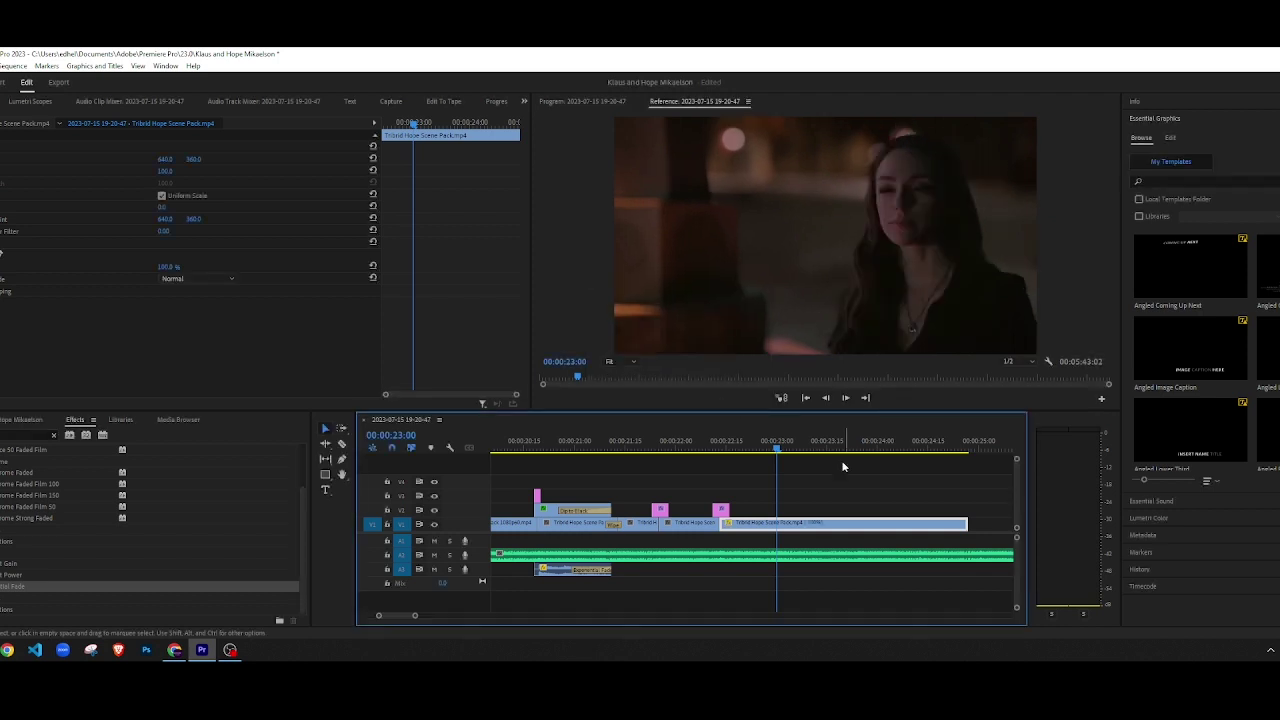
drag(776, 448, 692, 447)
key(space)
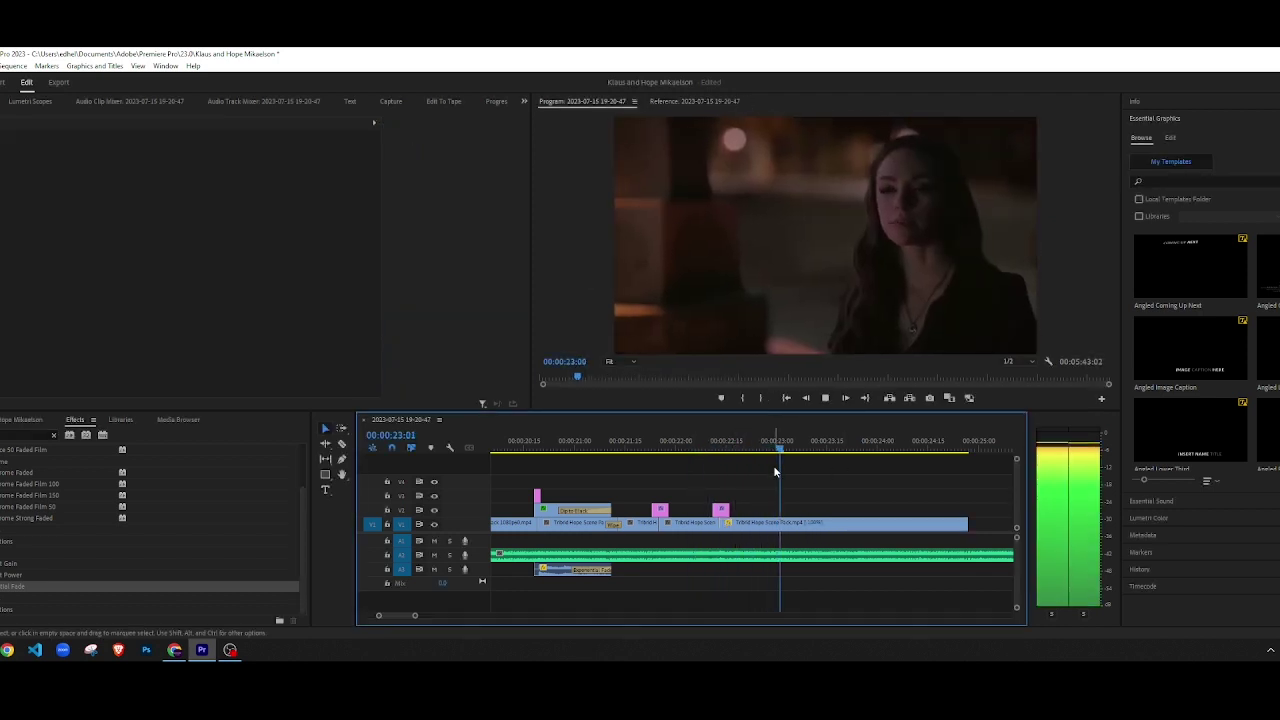
key(space)
Step: Remove the opening part of the reversed Hope clip and move the remainder against the cut at 00:00:22:13
key(c)
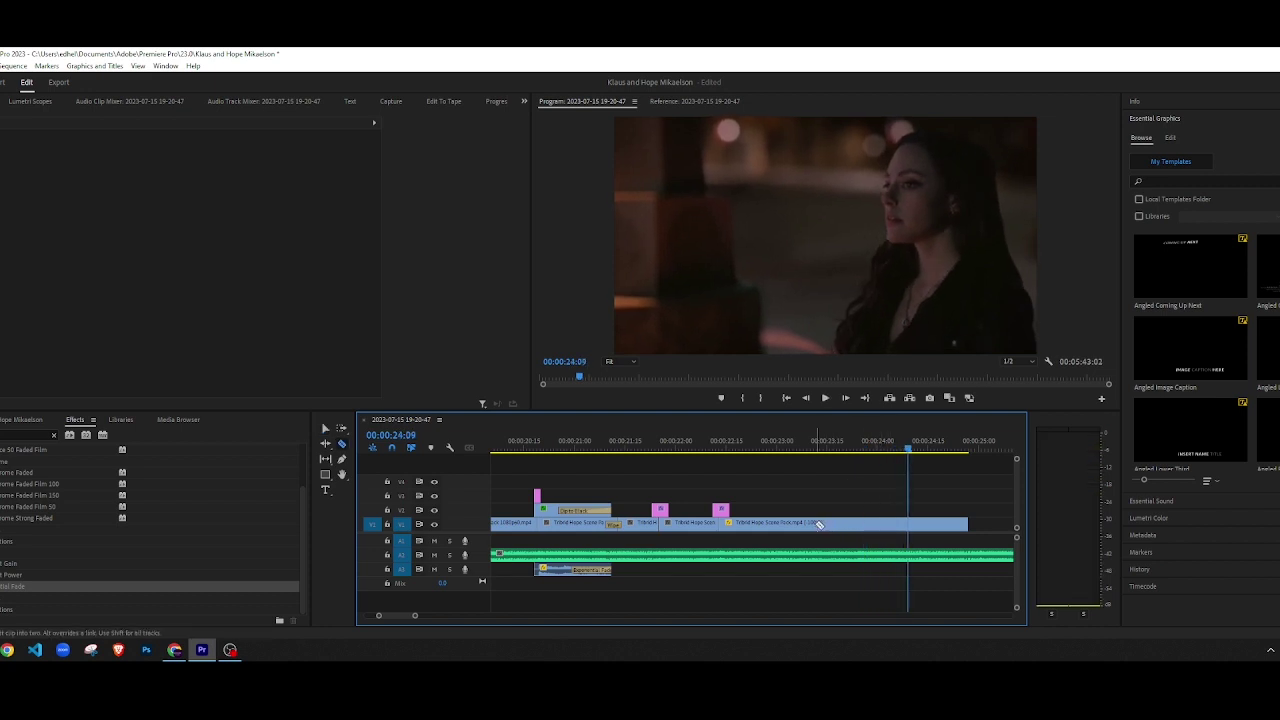
key(Delete)
drag(840, 527, 752, 533)
Step: Replay the transition into the trimmed, reversed Hope clip from about 00:00:22:00
click(677, 446)
key(space)
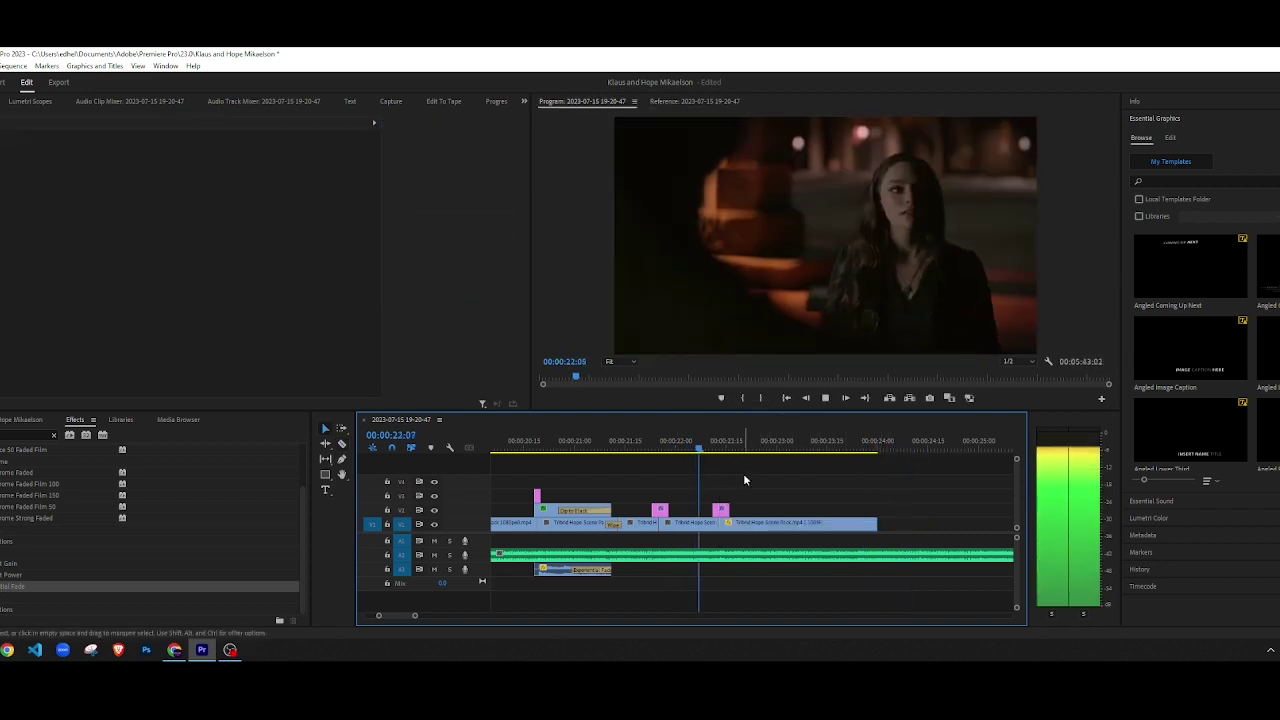
click(672, 447)
key(space)
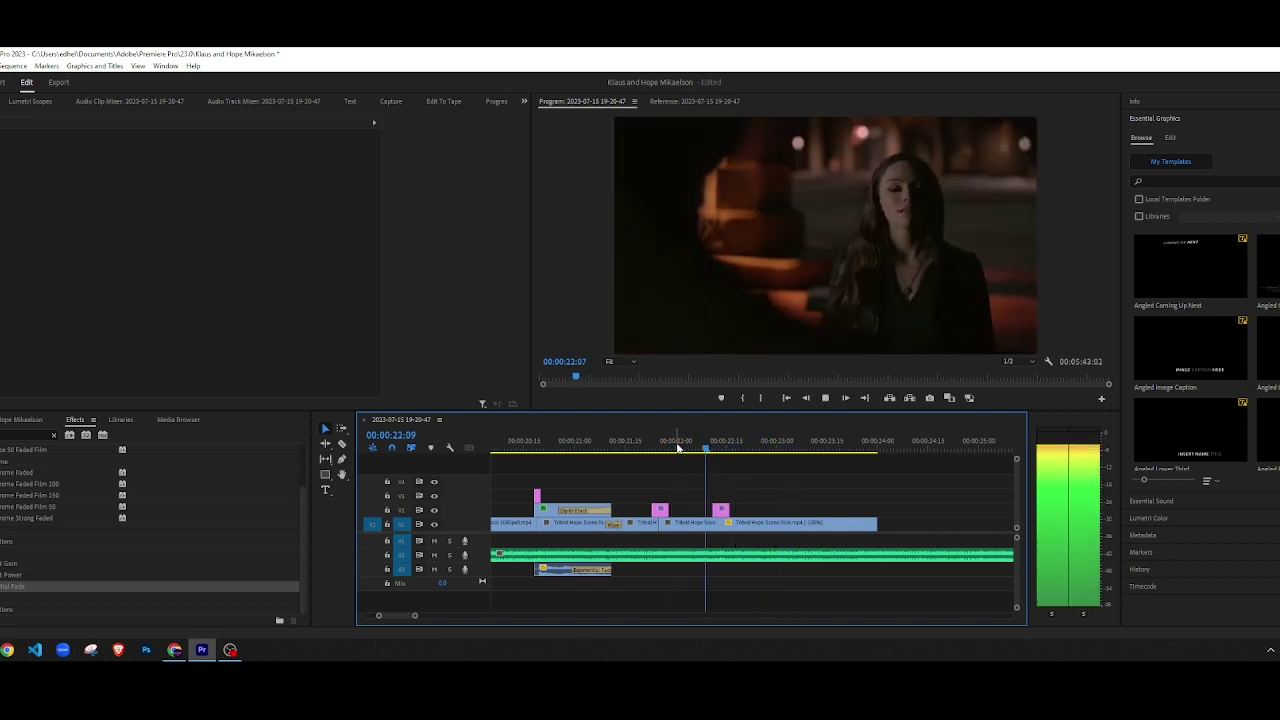
key(space)
click(773, 532)
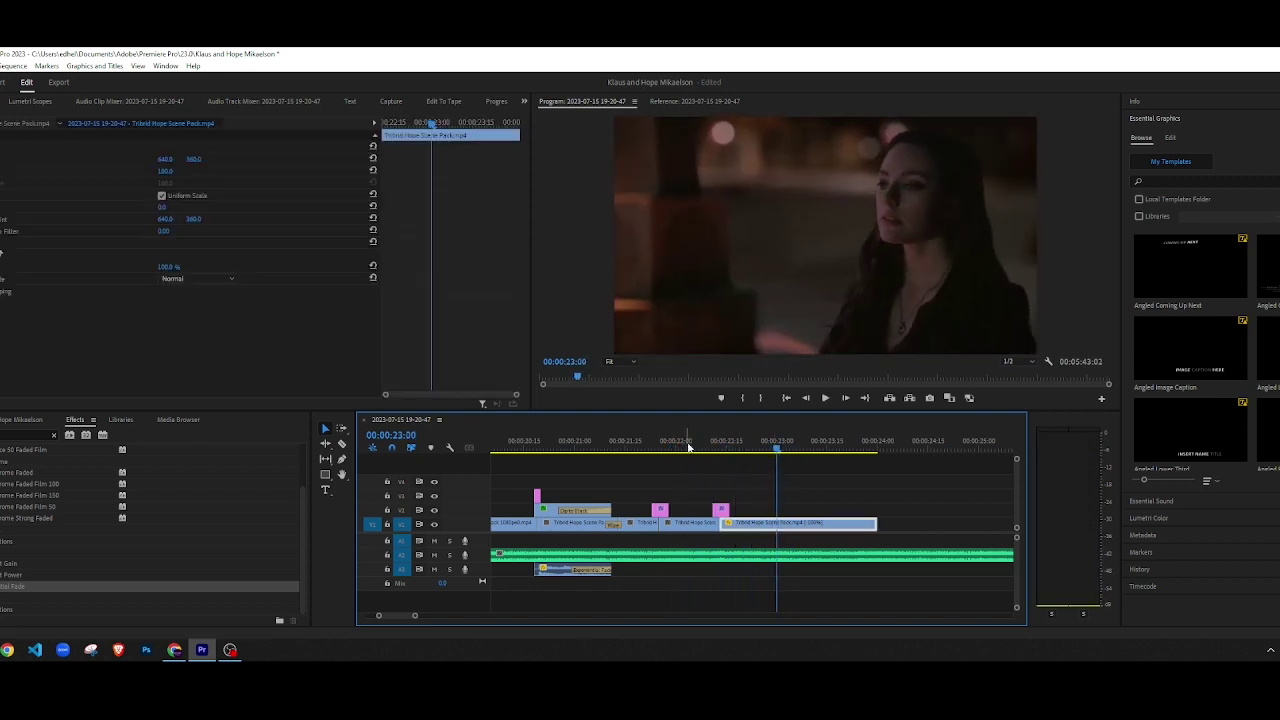
drag(777, 447, 687, 450)
key(space)
key(l)
Step: Scale up the Hope clip at 00:00:22:03 slightly in the frame and play back the following cut
click(695, 449)
double_click(786, 265)
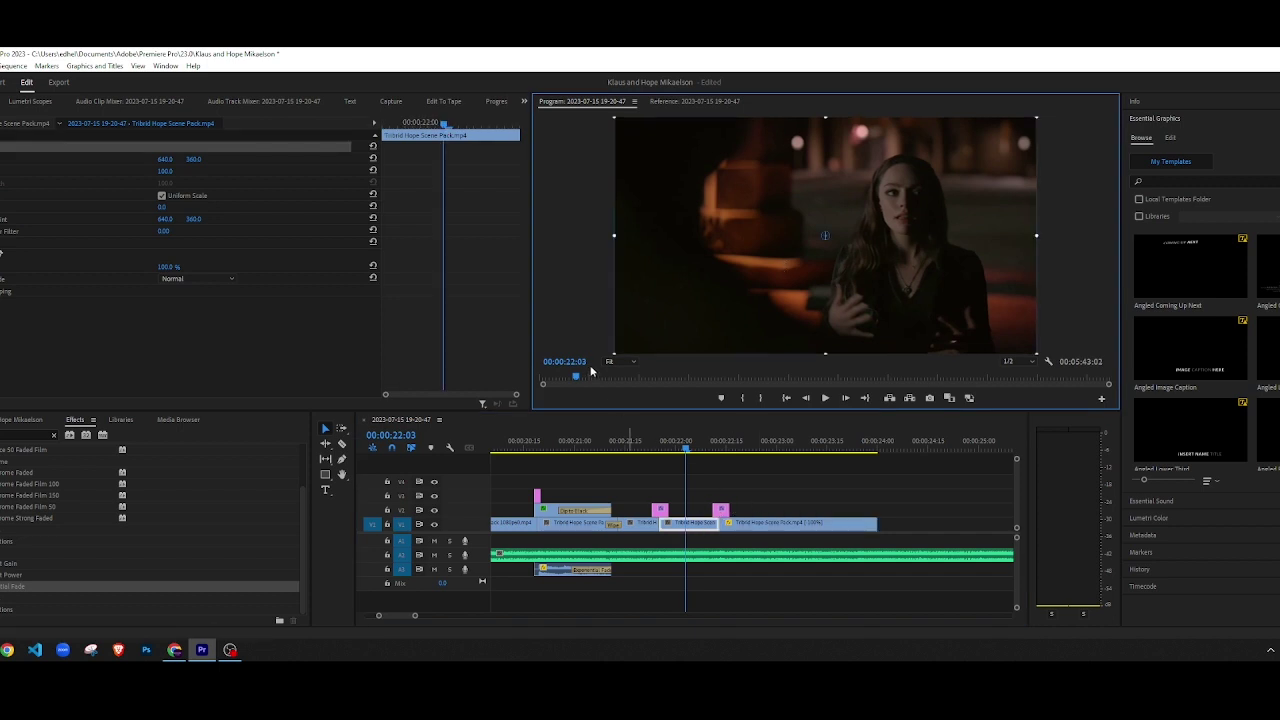
drag(613, 353, 593, 363)
click(749, 486)
key(space)
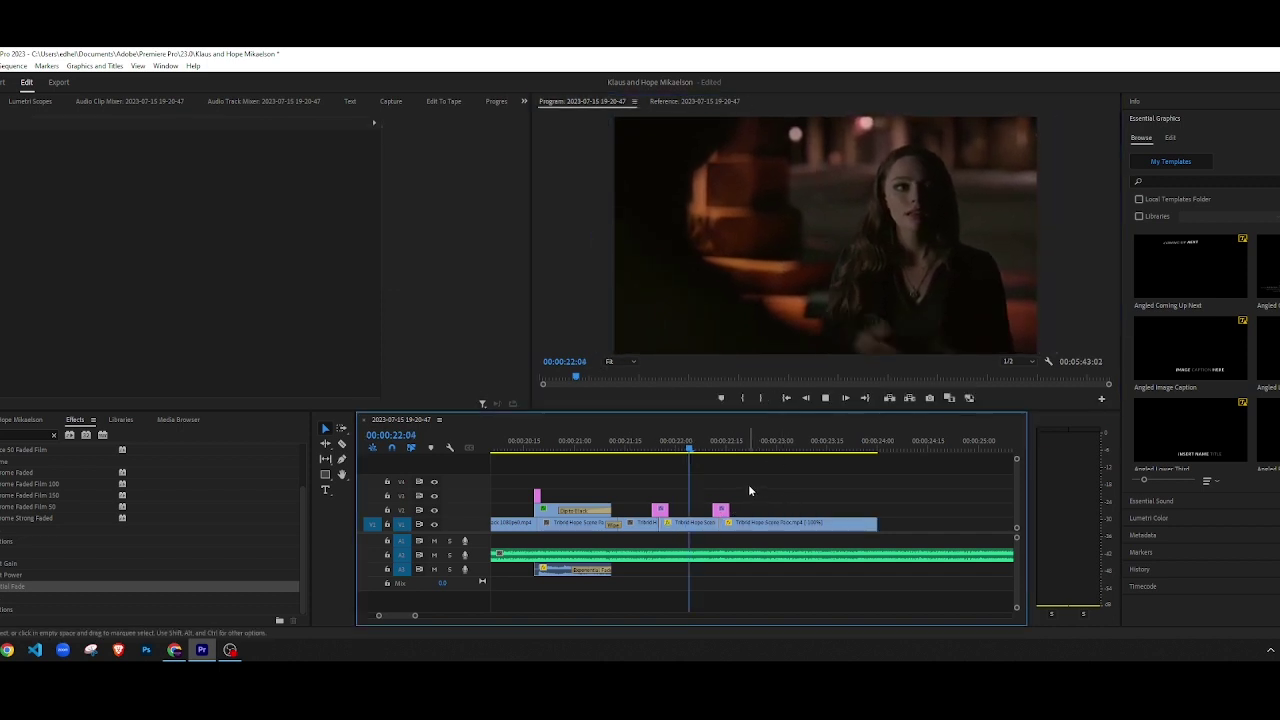
Step: Play back the reversed Hope clip from about 00:00:22:05 through its end
click(691, 449)
key(space)
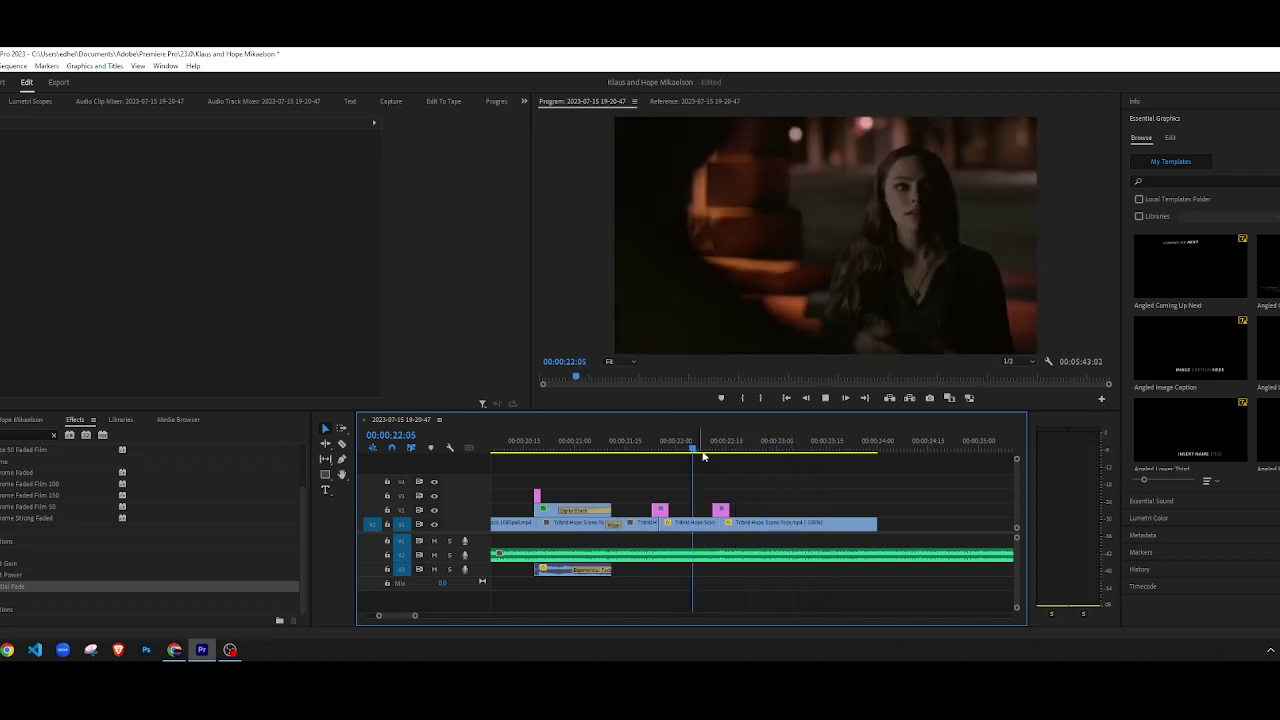
key(space)
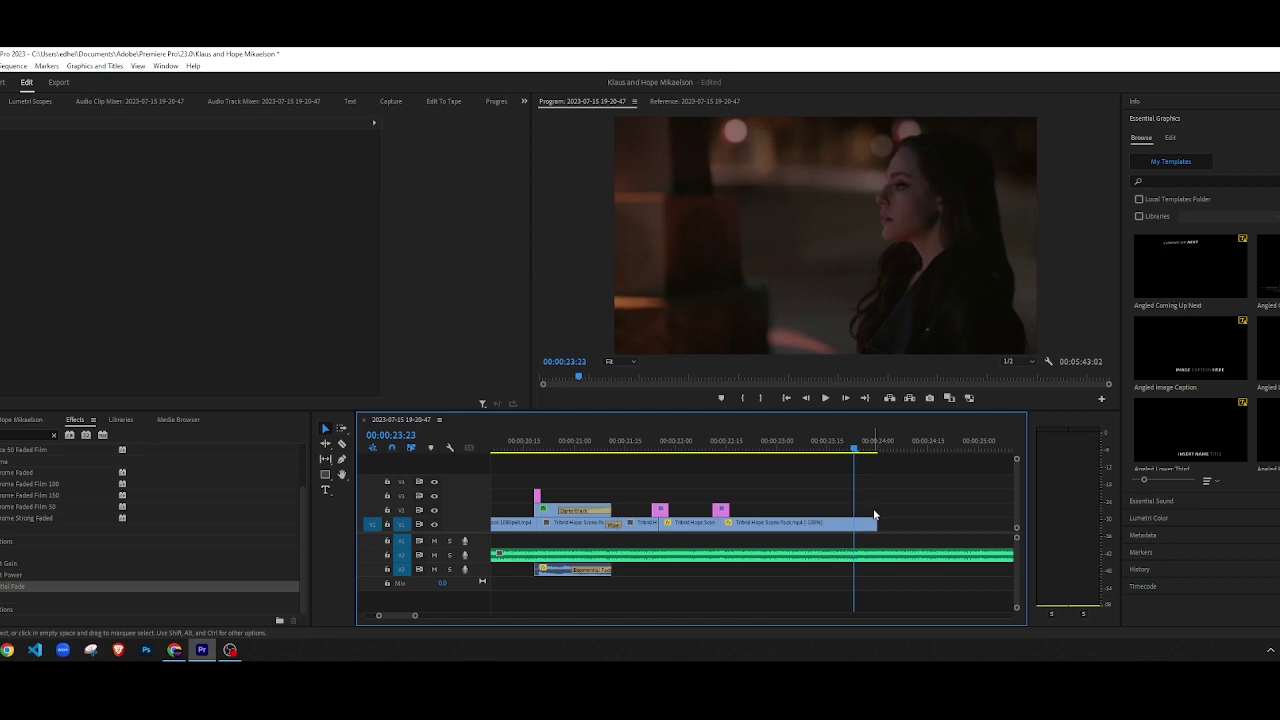
key(space)
scroll(882, 562, down, 5)
key(minus)
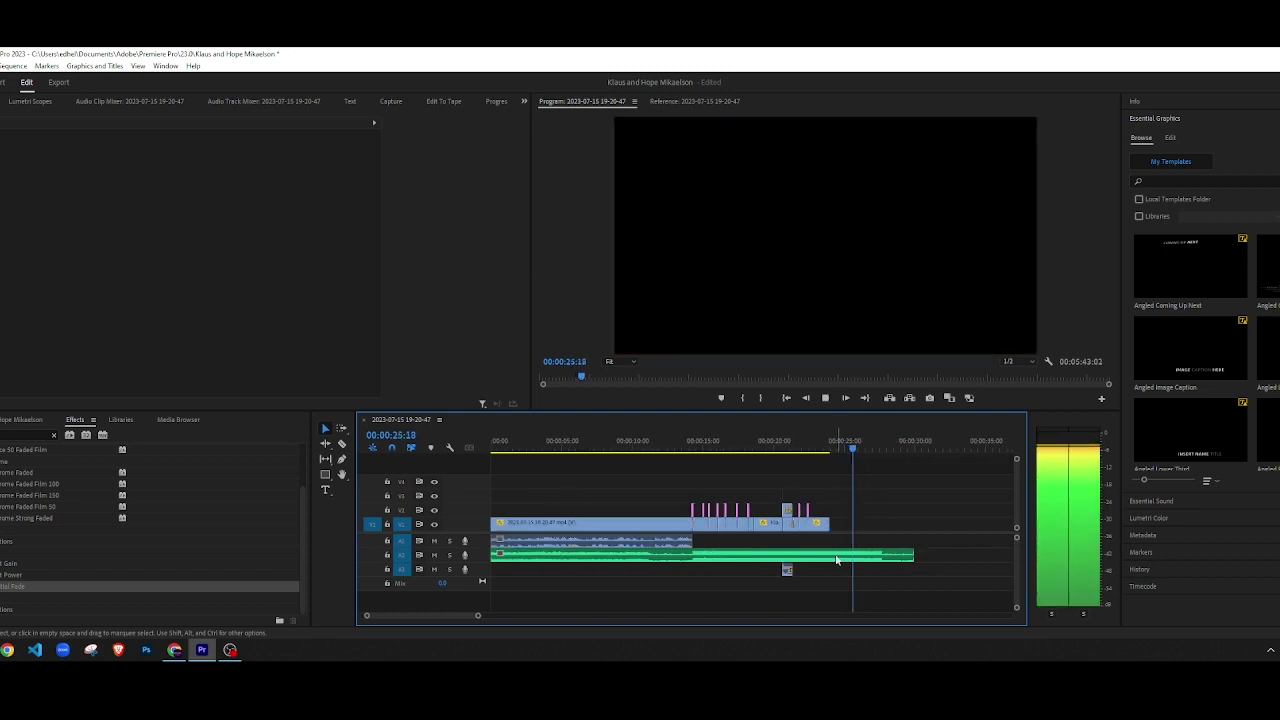
scroll(846, 548, up, 4)
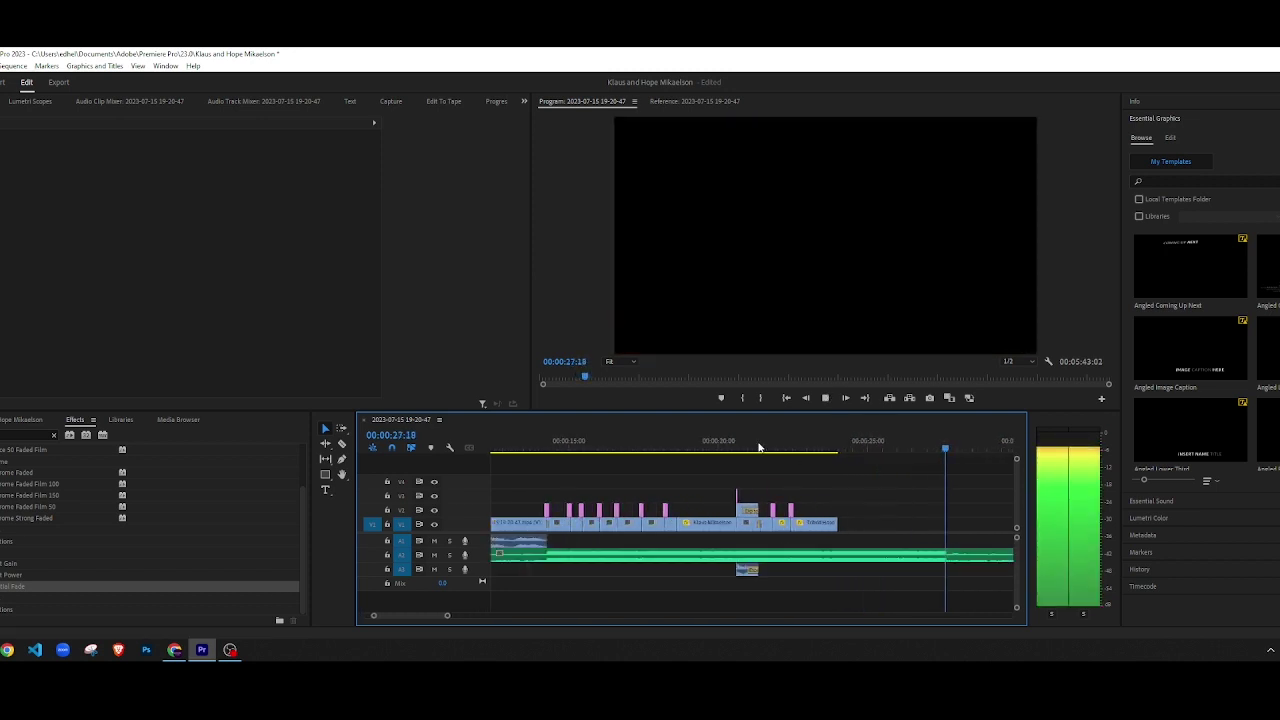
Step: Split the last Hope clip of the edit at 00:00:23:00 and delete its remainder
click(742, 448)
key(space)
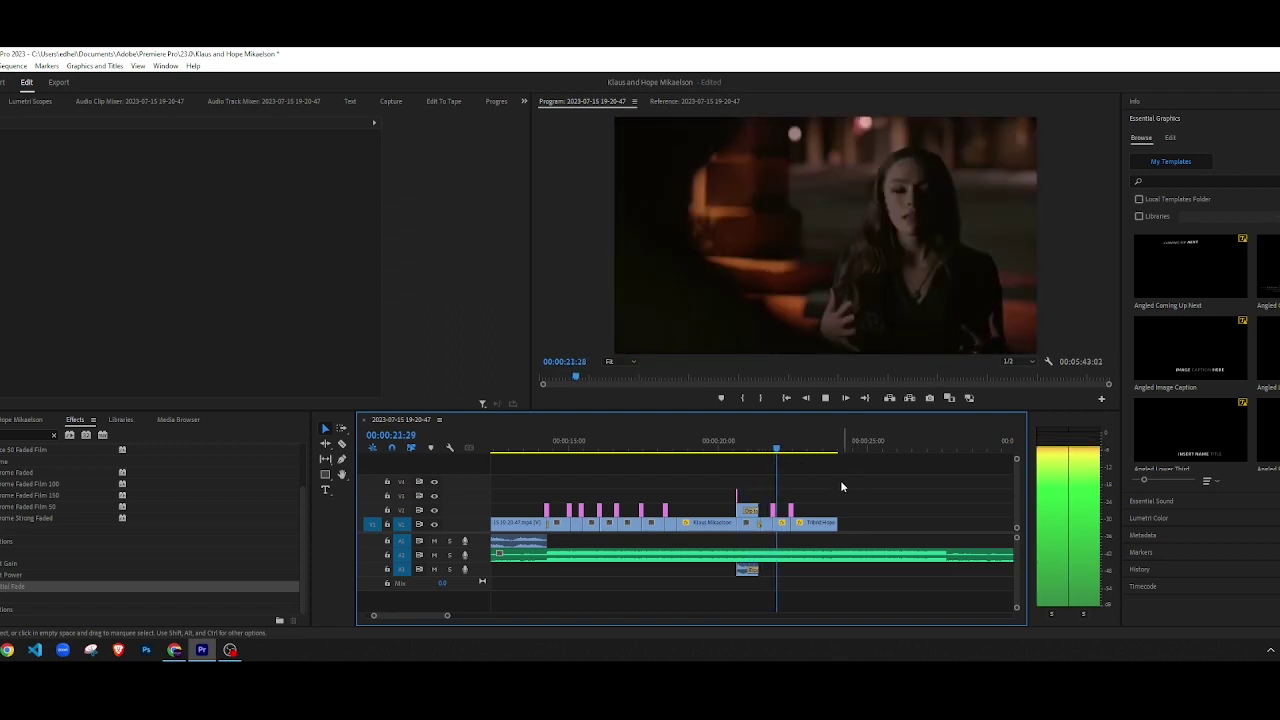
key(space)
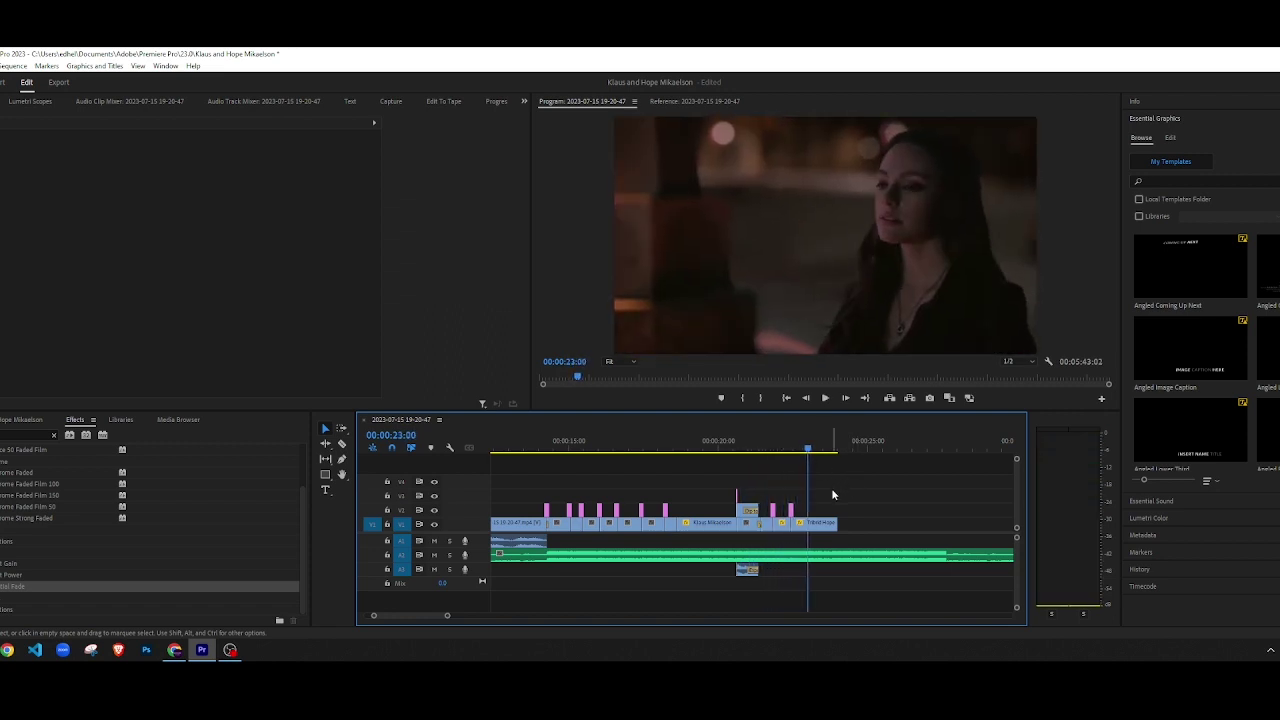
key(c)
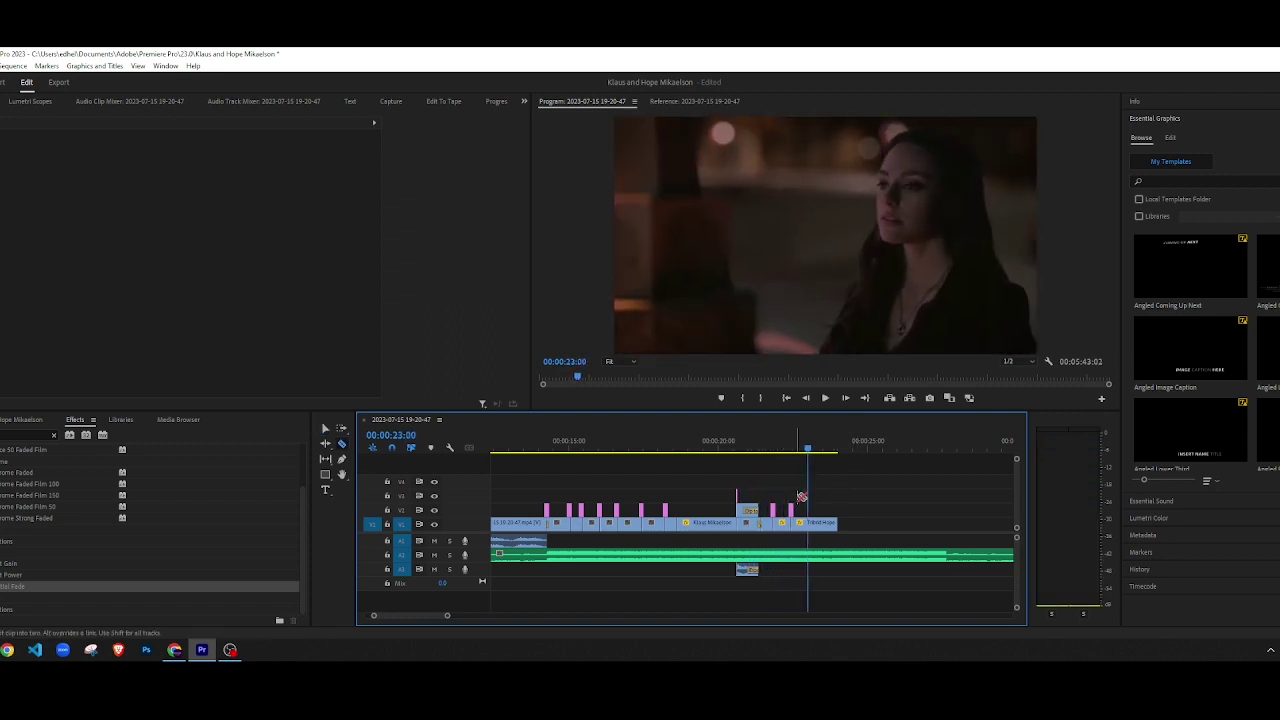
key(Right)
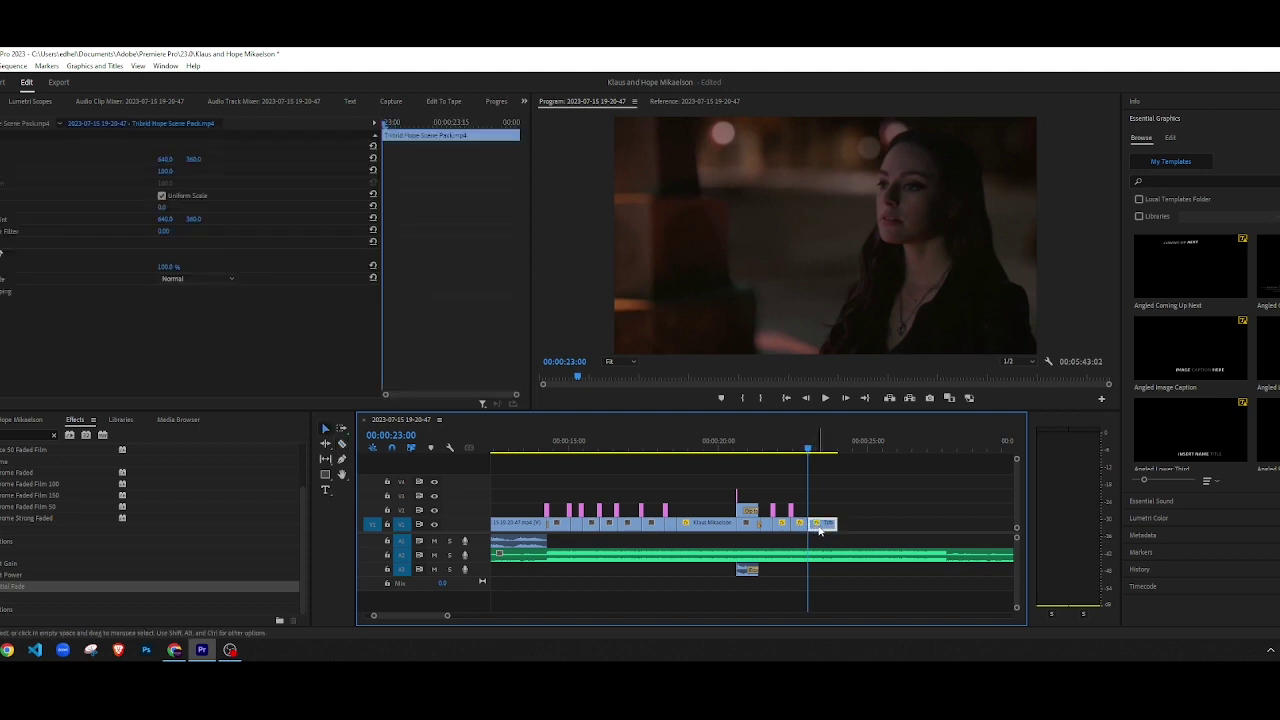
key(Delete)
Step: Split the Hope source footage at 00:05:39:11 and play back the piece after the cut
key(minus)
key(minus)
key(minus)
key(minus)
key(minus)
scroll(893, 541, down, 1)
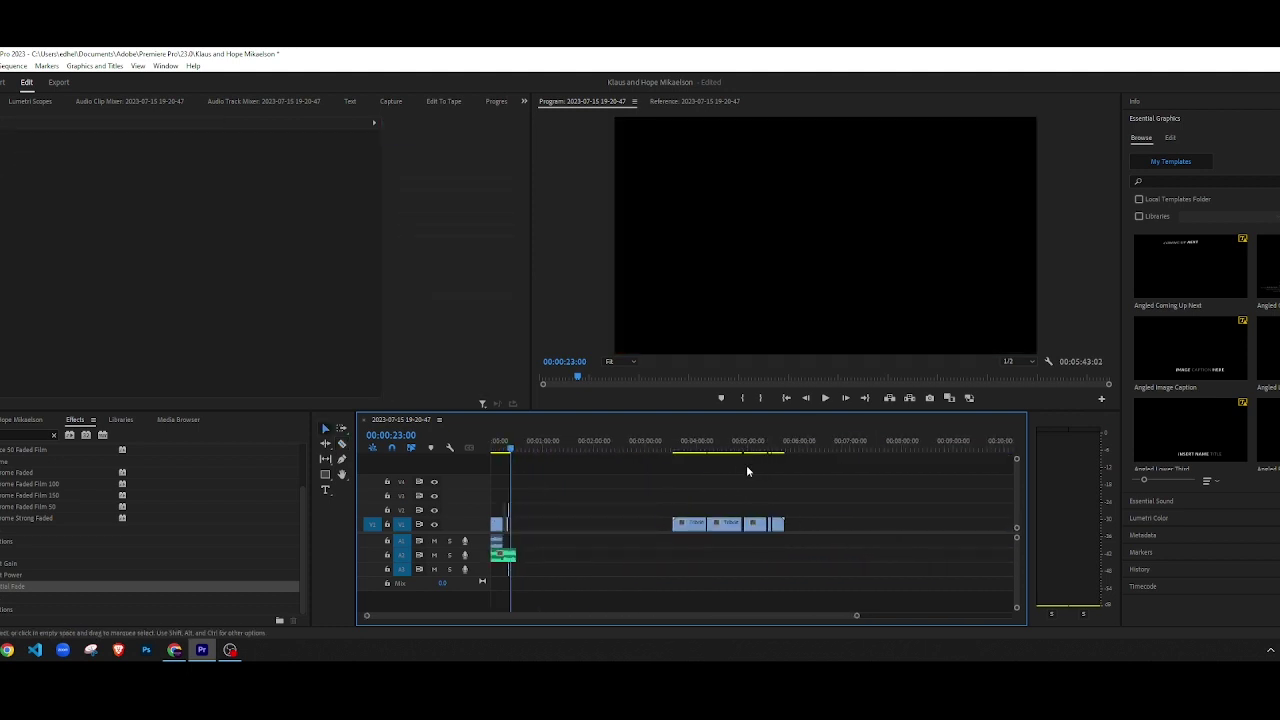
drag(748, 447, 699, 449)
scroll(824, 532, up, 5)
scroll(826, 532, up, 3)
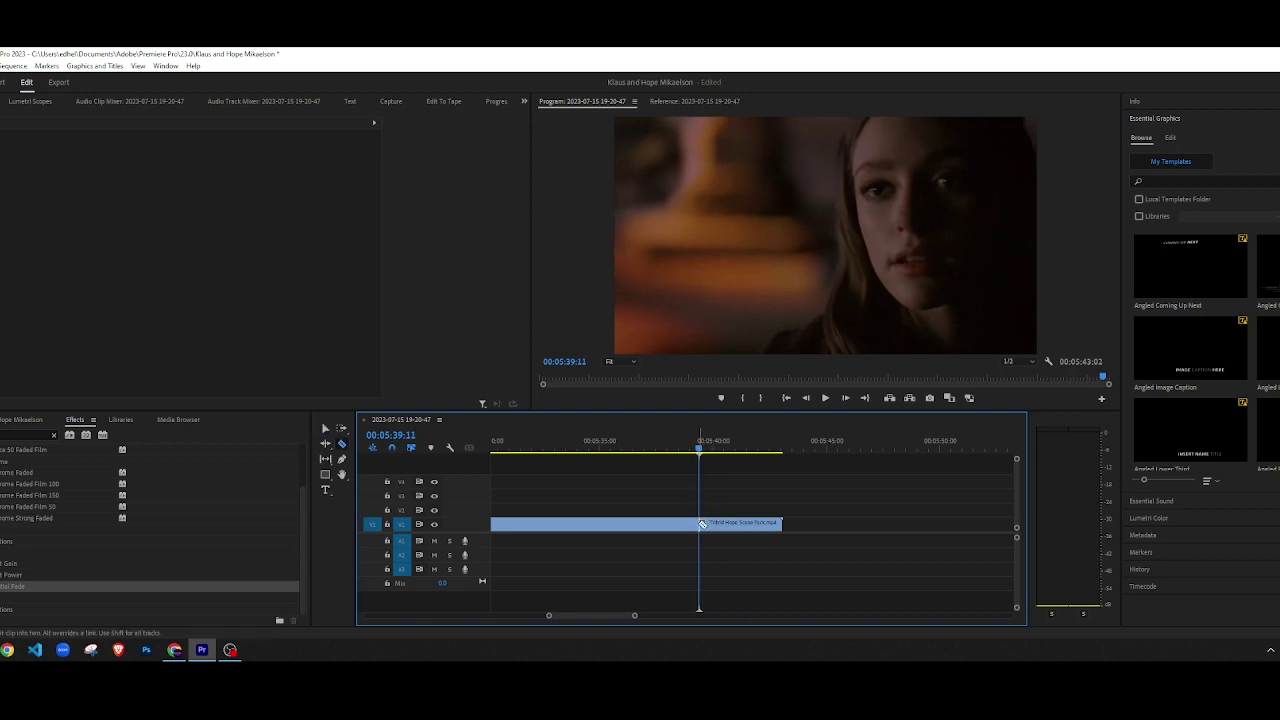
click(703, 523)
key(space)
key(v)
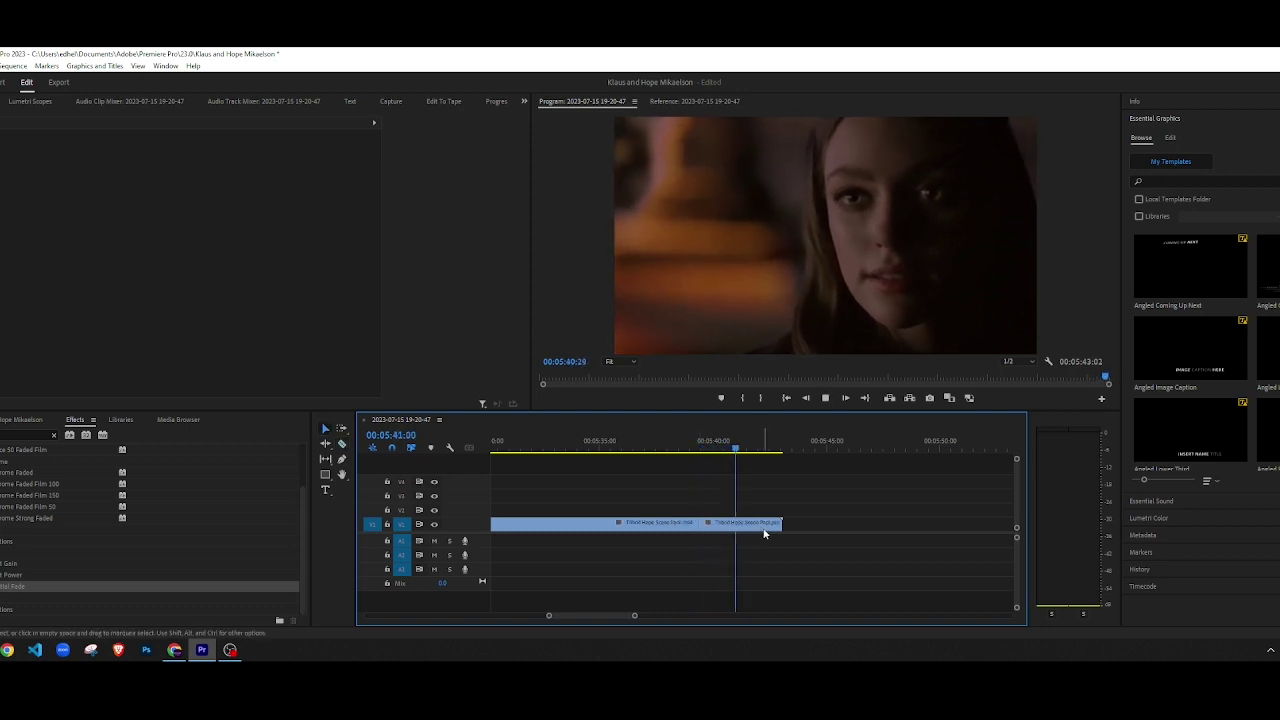
key(space)
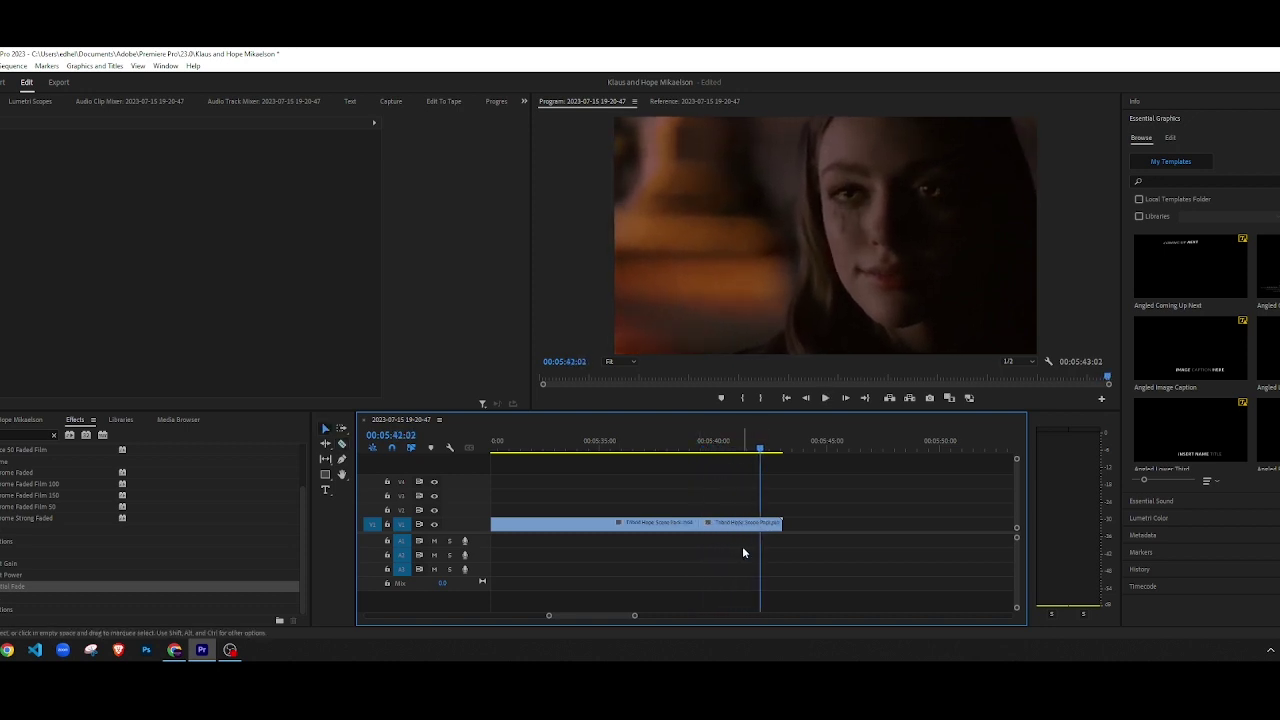
Step: Cut the final close-up piece from the source footage and paste it at the end of the edit at 00:00:23:00
scroll(742, 552, down, 5)
click(740, 527)
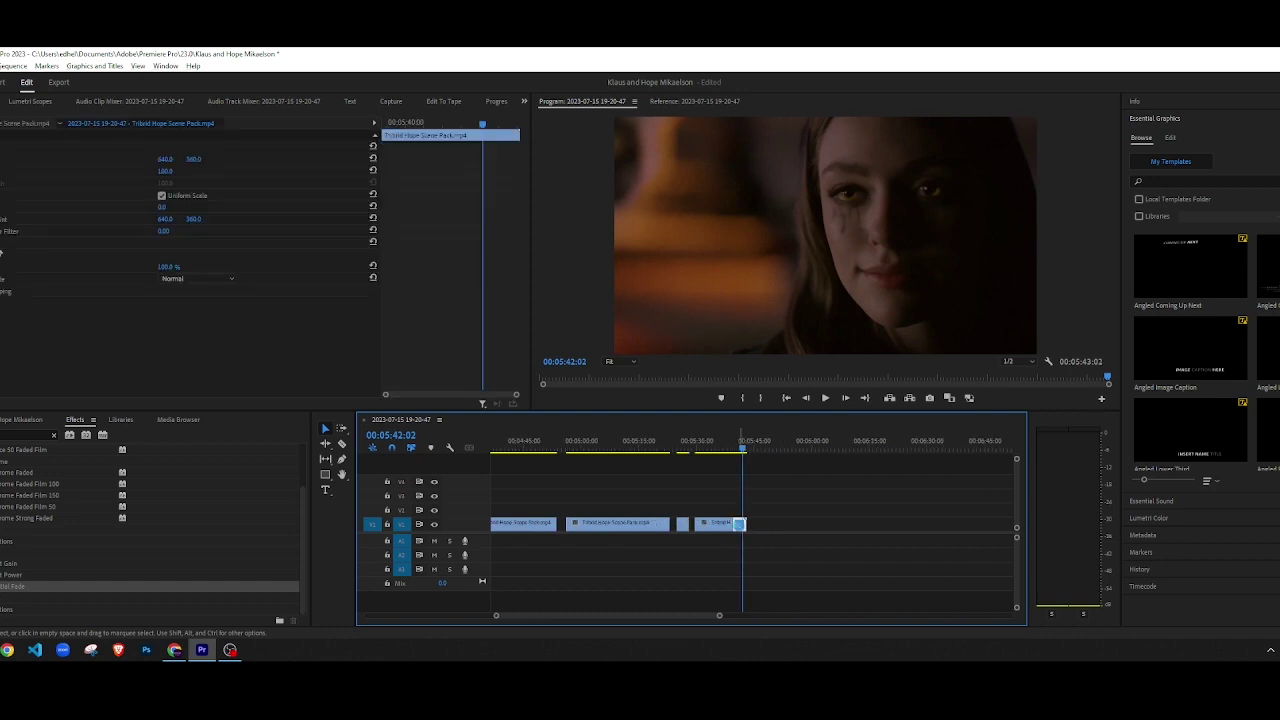
key(Delete)
scroll(678, 567, down, 3)
scroll(668, 572, up, 8)
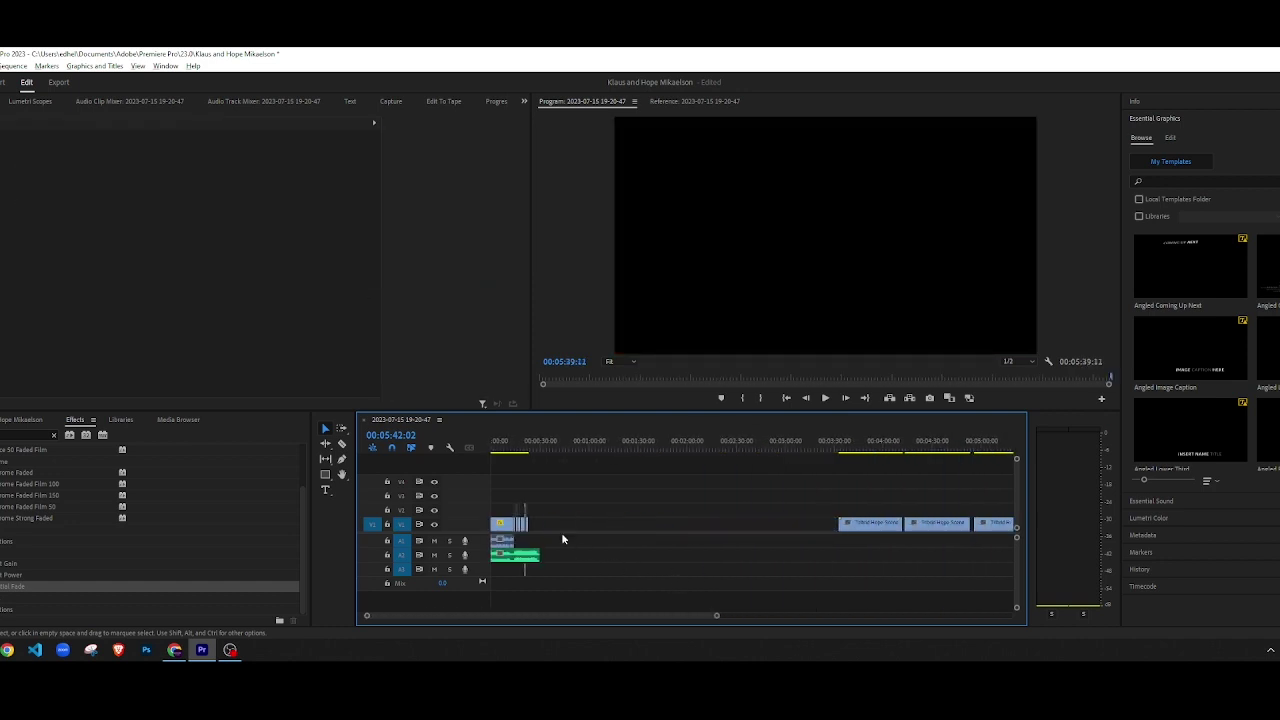
scroll(524, 527, up, 10)
scroll(655, 536, up, 3)
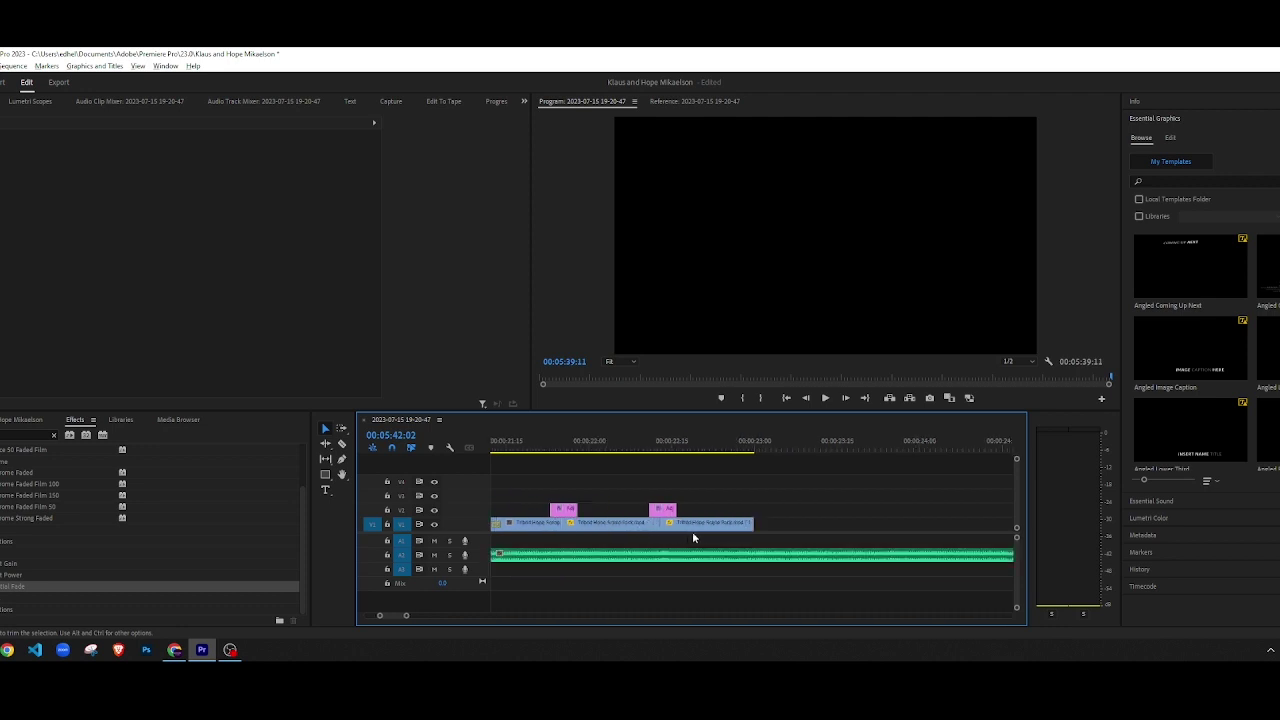
key(equal)
key(ctrl+v)
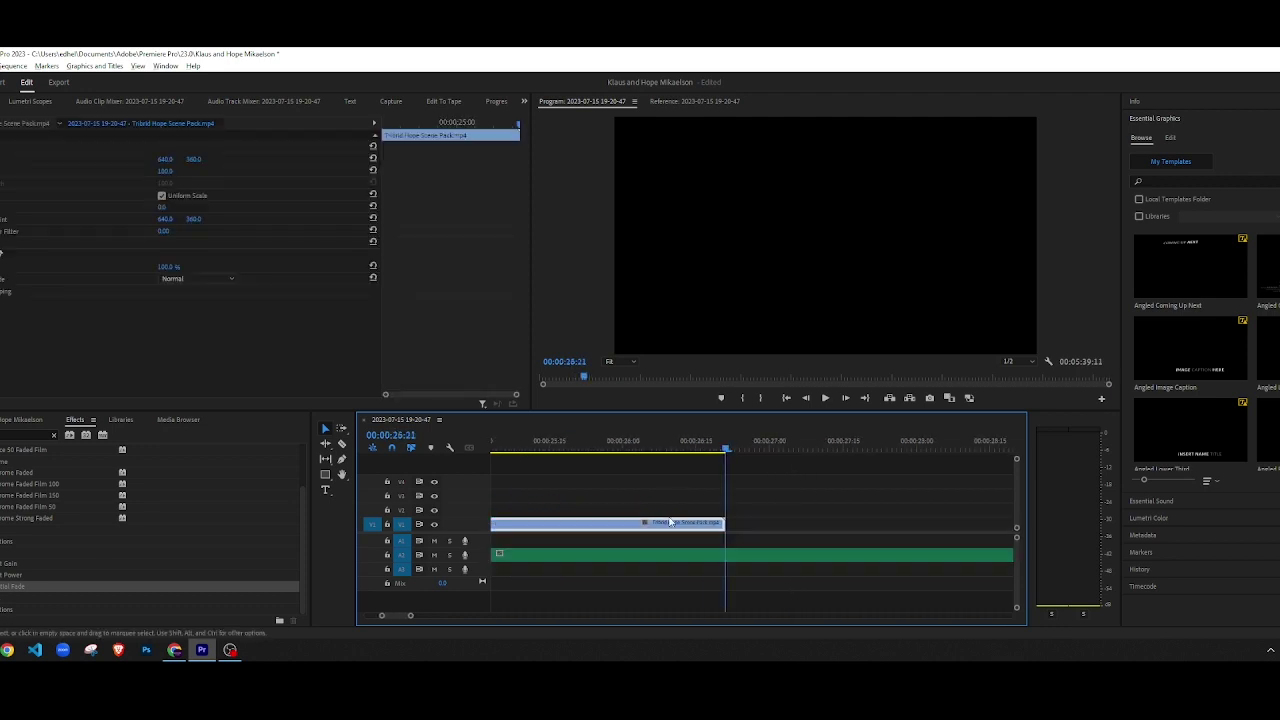
Step: Play back the edit from about 00:00:20:00 through the pasted Hope close-up and delete that clip
scroll(608, 515, down, 9)
scroll(597, 521, up, 2)
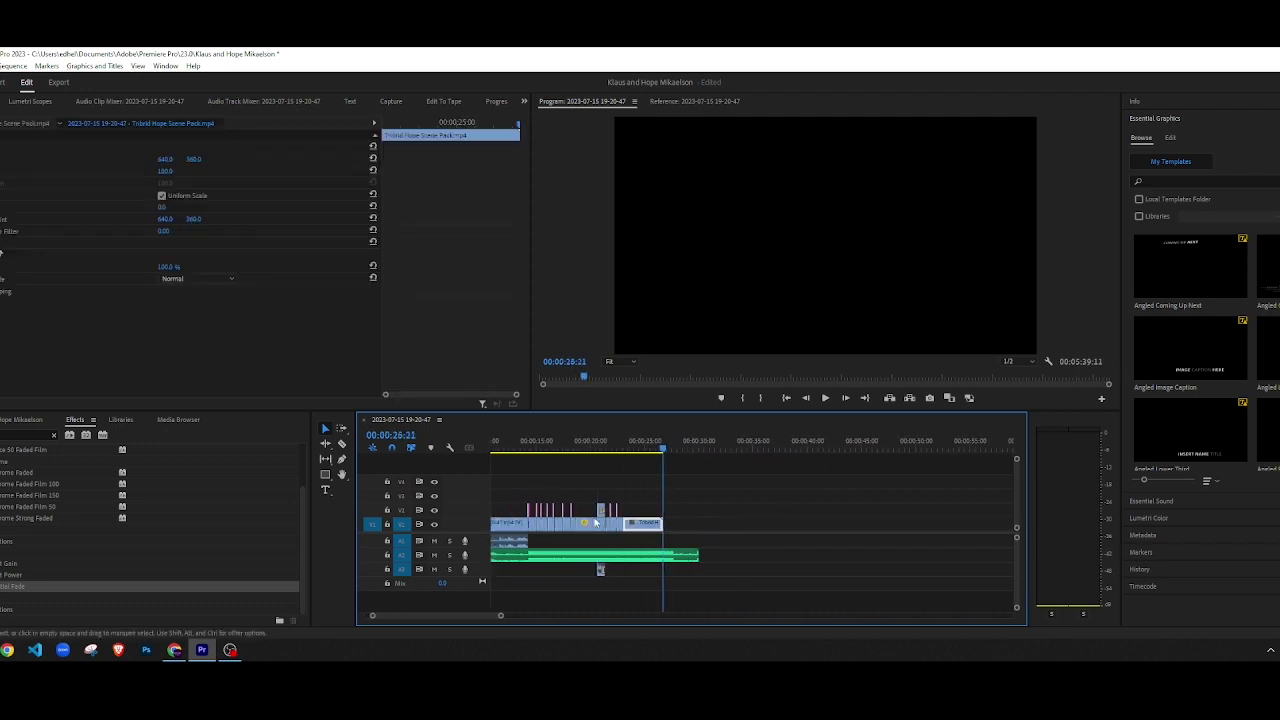
click(591, 444)
click(645, 478)
key(space)
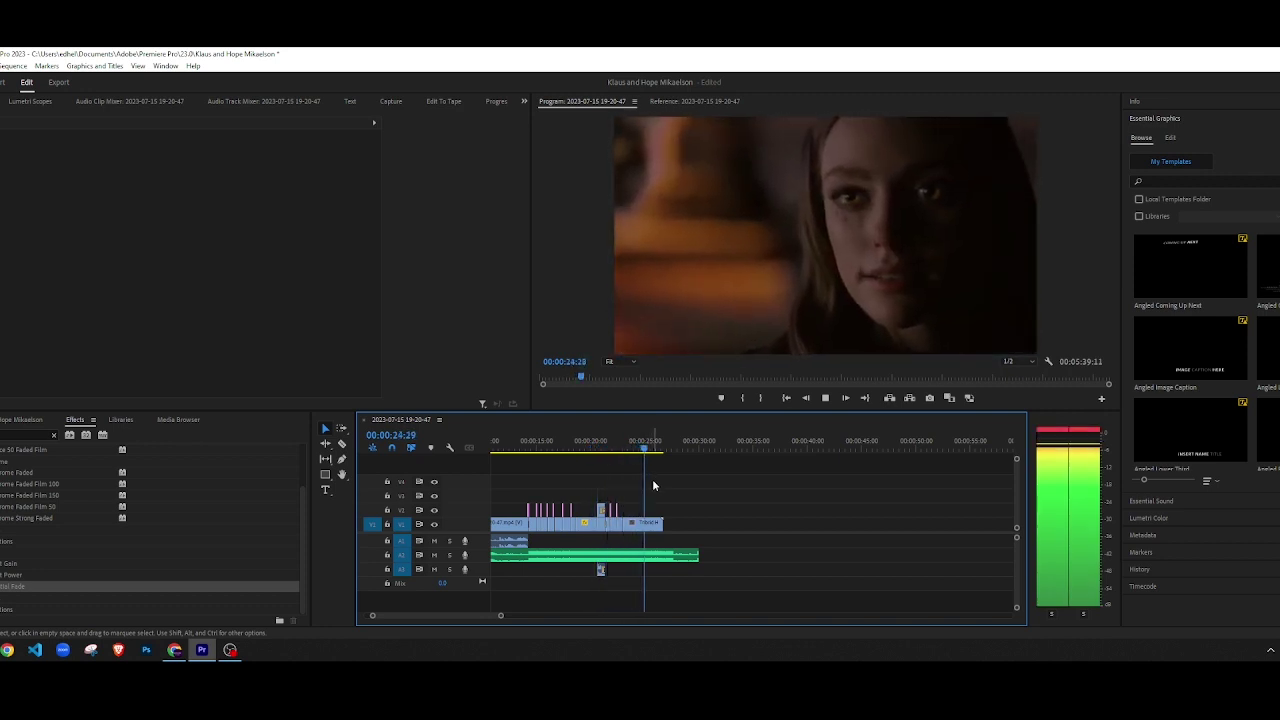
key(space)
click(652, 523)
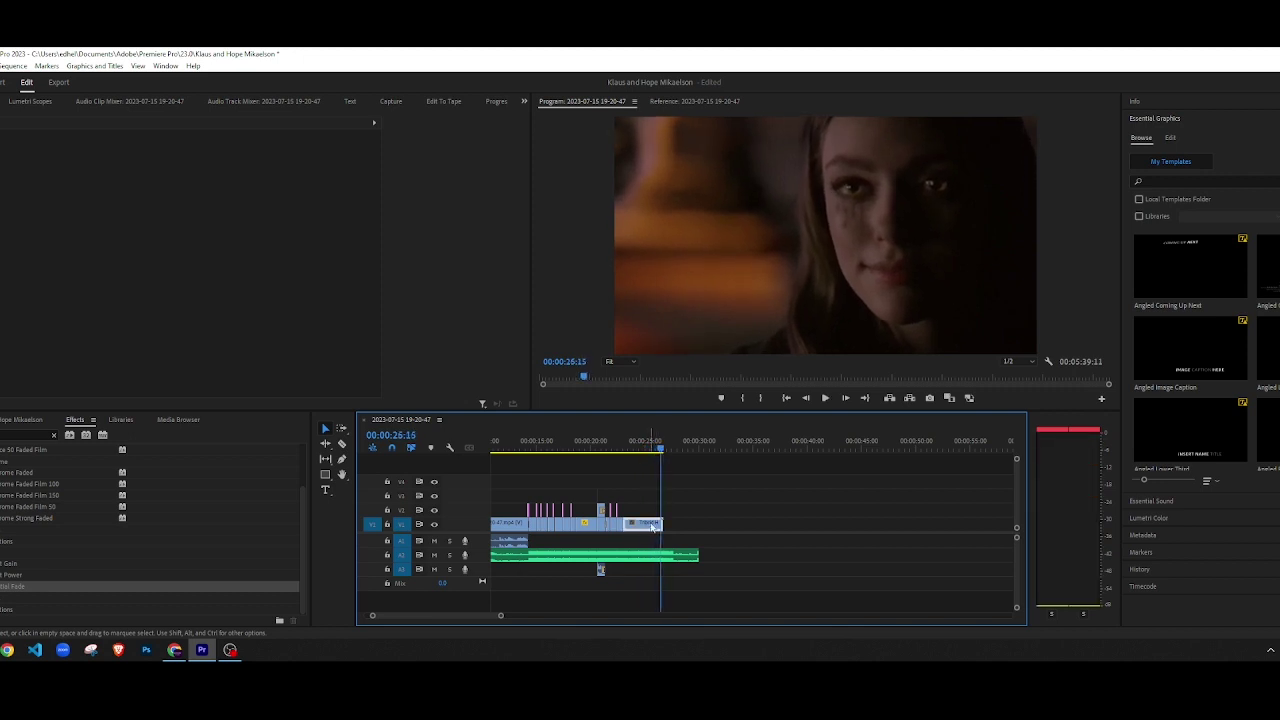
key(Delete)
Step: Clear the leftover Hope source clips from the timeline and import the video "tribrid Hope Mikaelson [Logoless + 4K]" from the recent files
scroll(756, 498, down, 8)
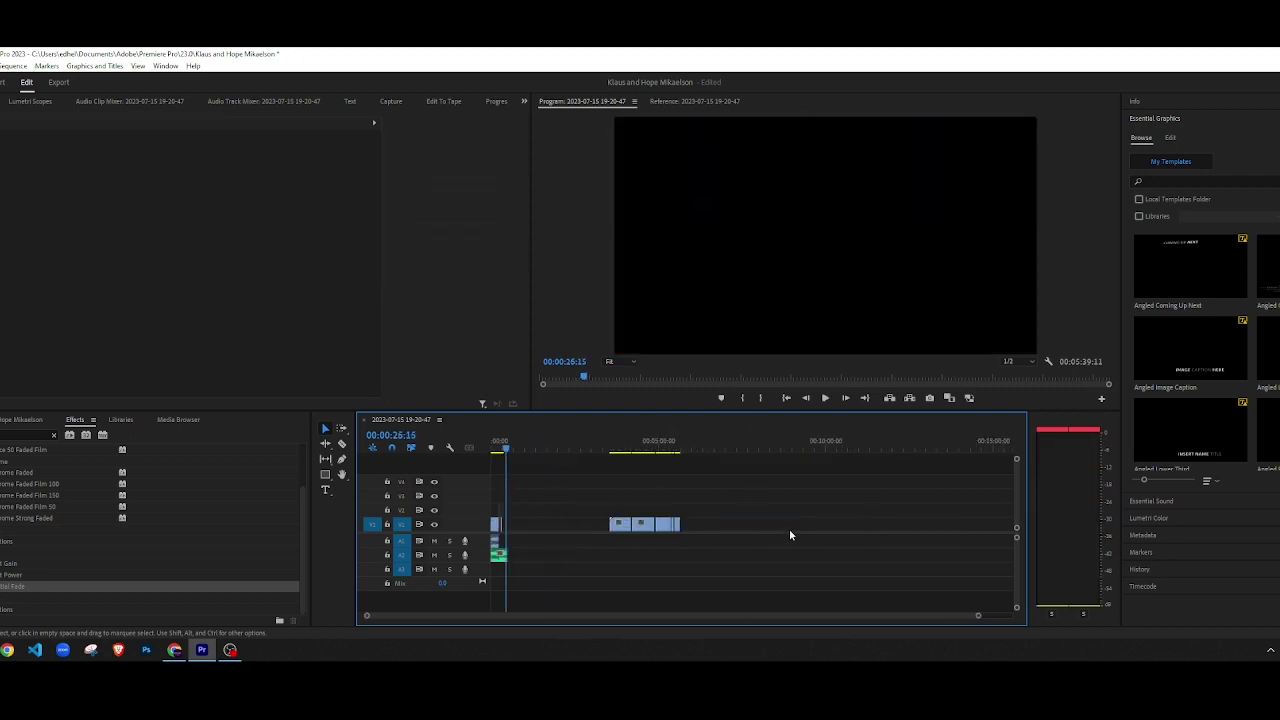
click(40, 420)
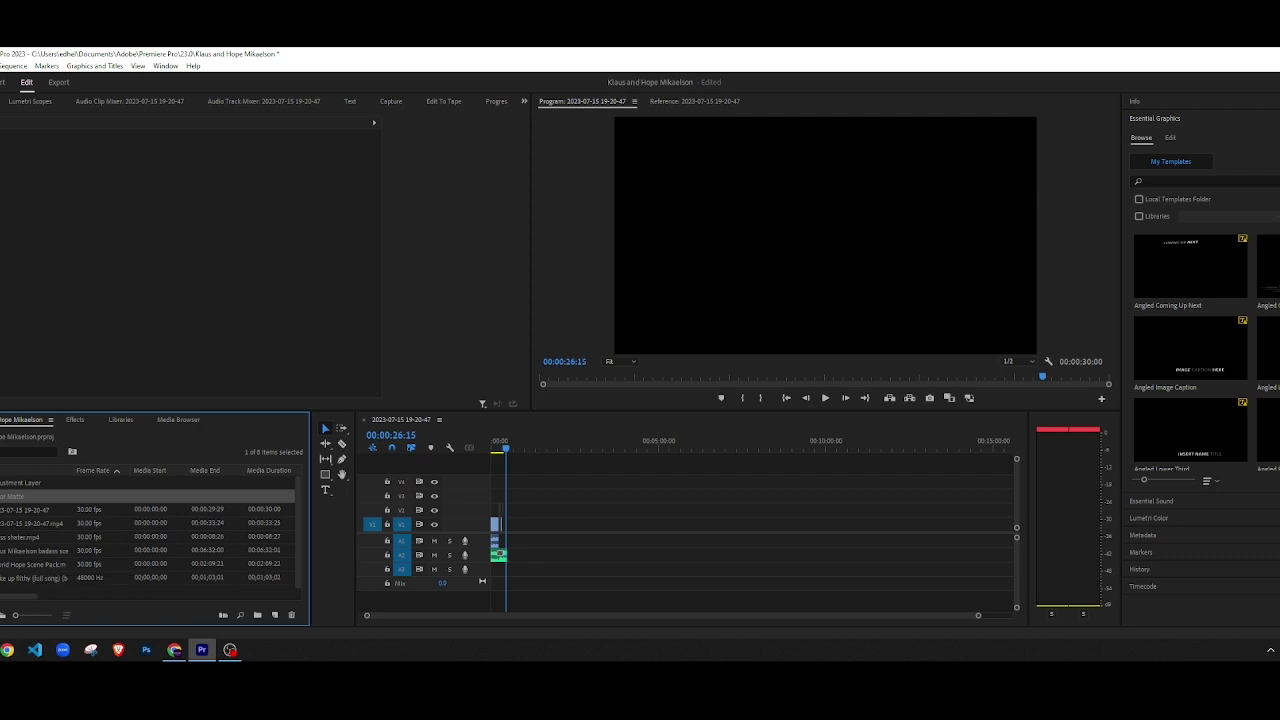
click(1, 650)
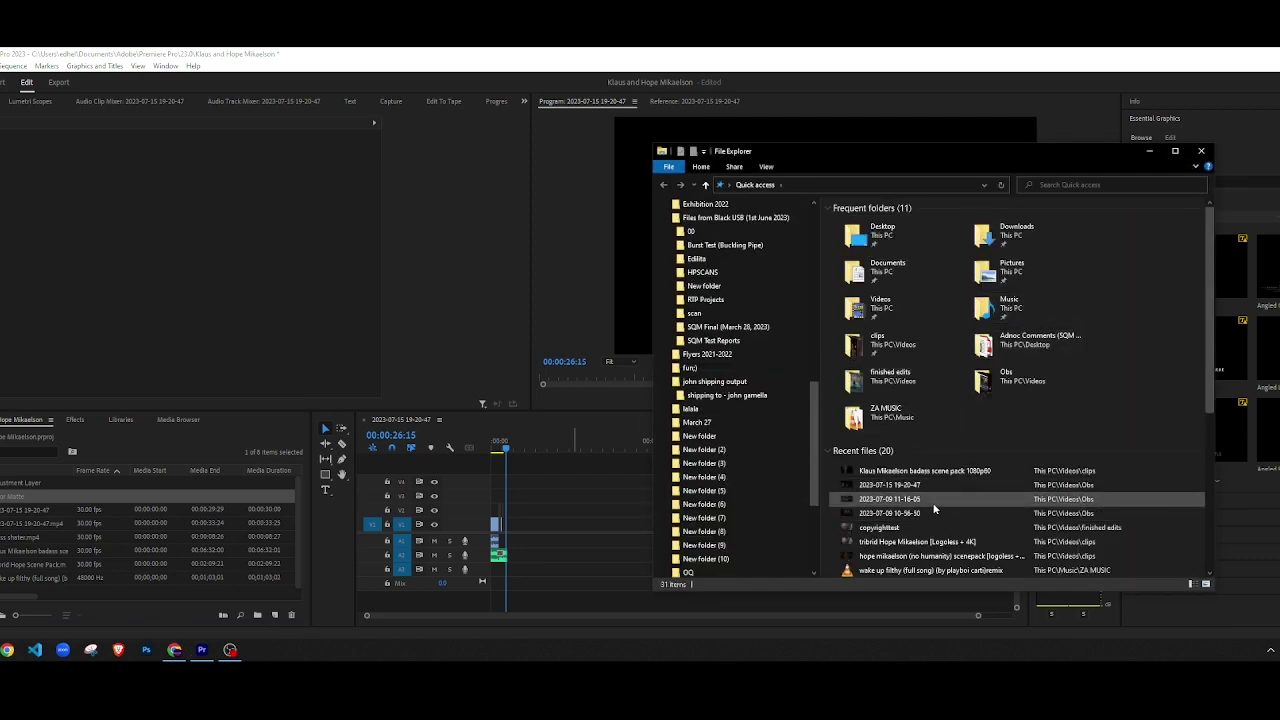
drag(915, 541, 45, 563)
click(1201, 151)
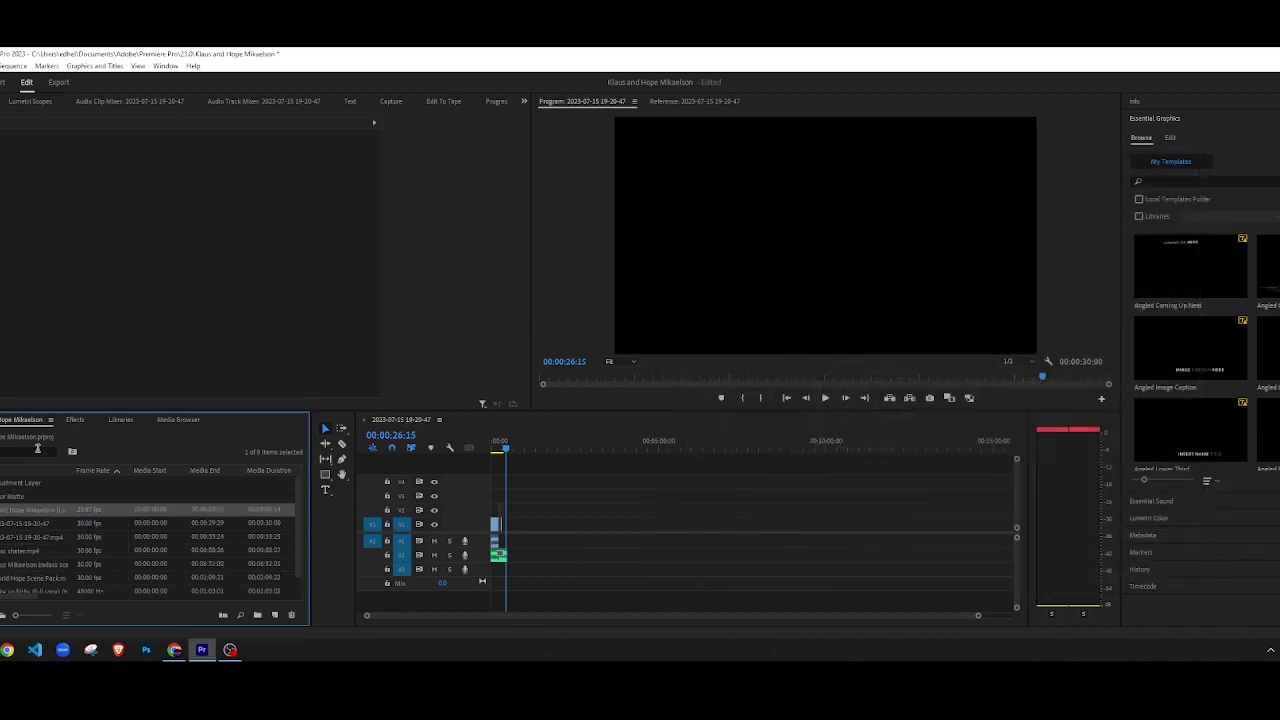
Step: Place the imported Hope video on track V1 after the end of the music and collapse the enlarged Video 3 track
drag(287, 531, 510, 527)
scroll(467, 497, up, 3)
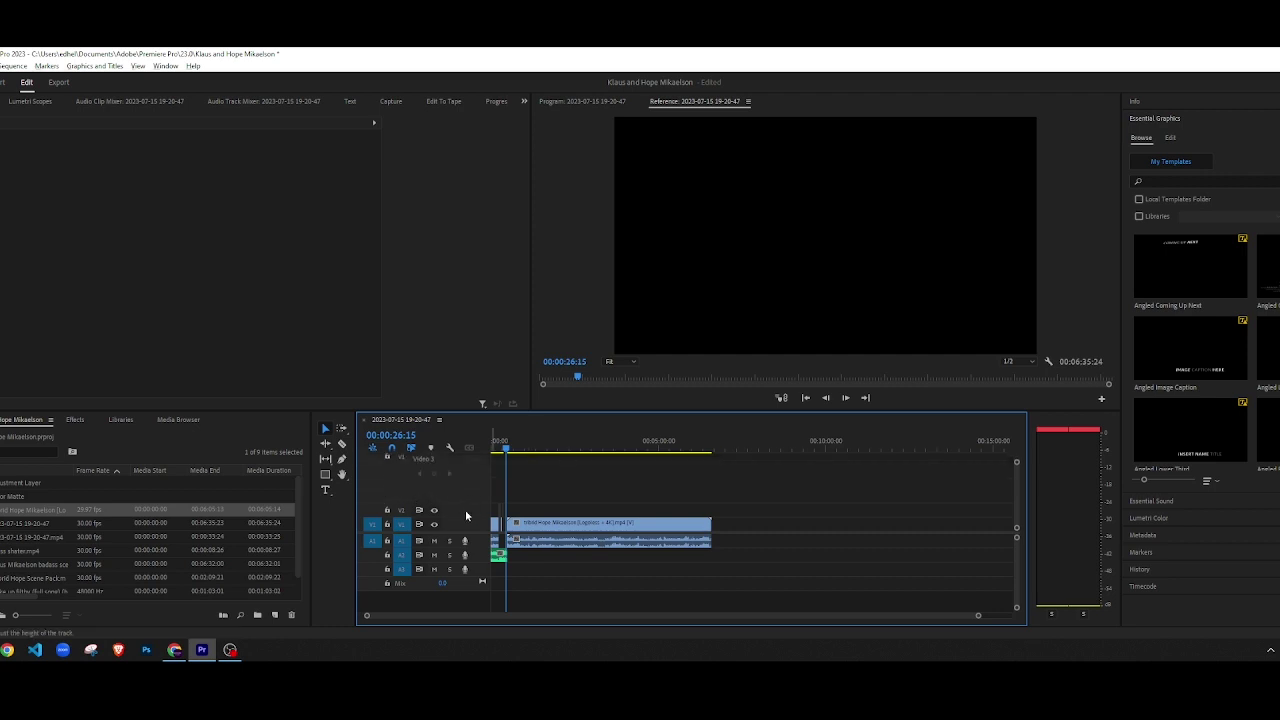
key(backslash)
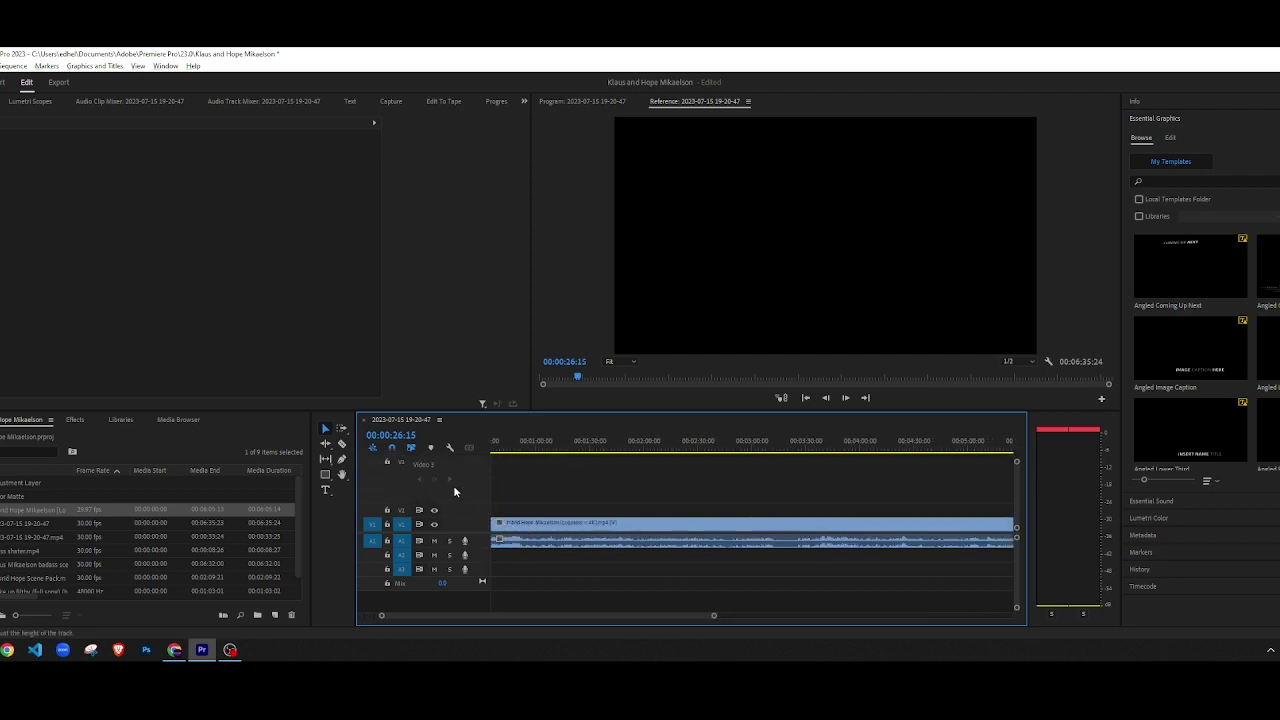
double_click(454, 486)
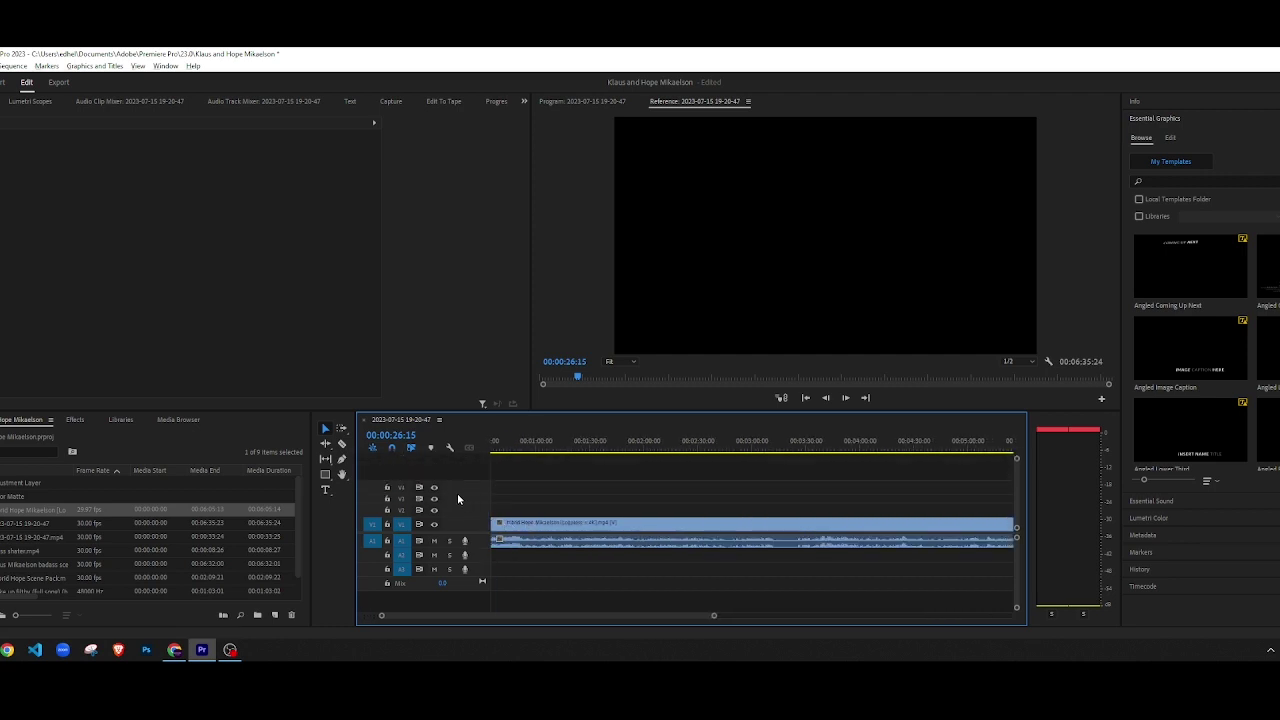
scroll(586, 517, up, 3)
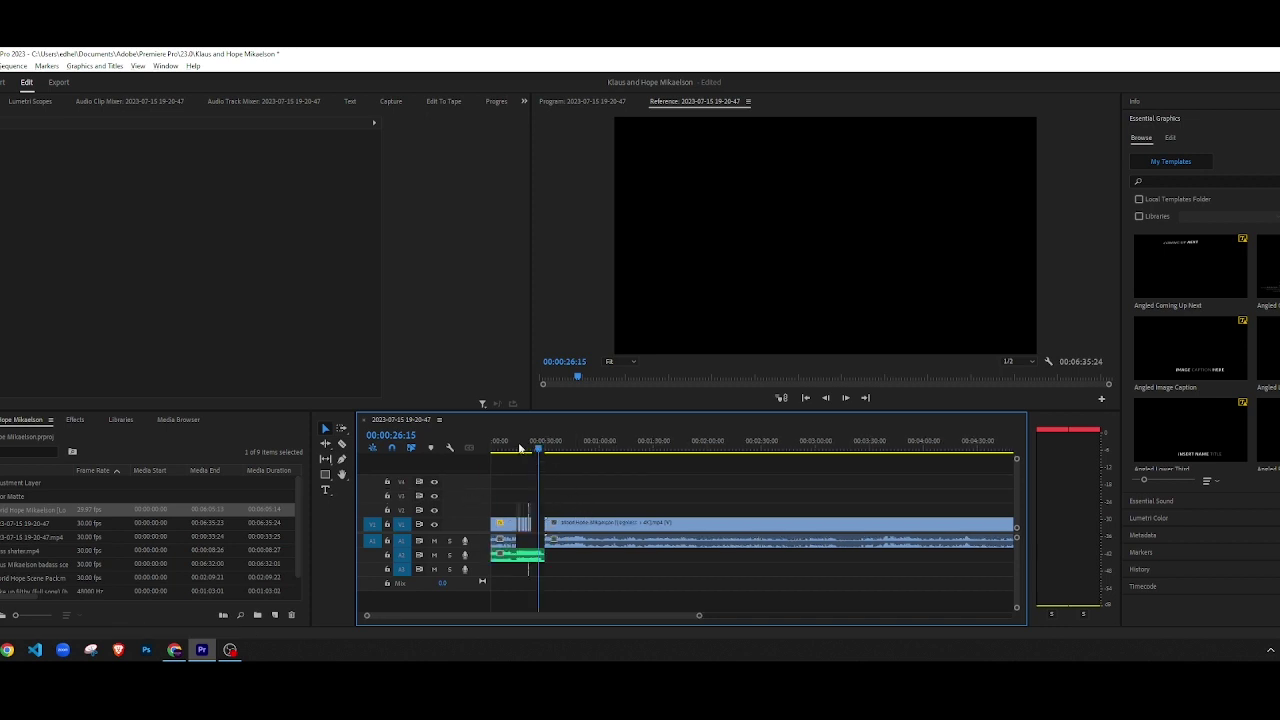
Step: Play back the whole edit from the beginning past its last clip
key(Home)
key(space)
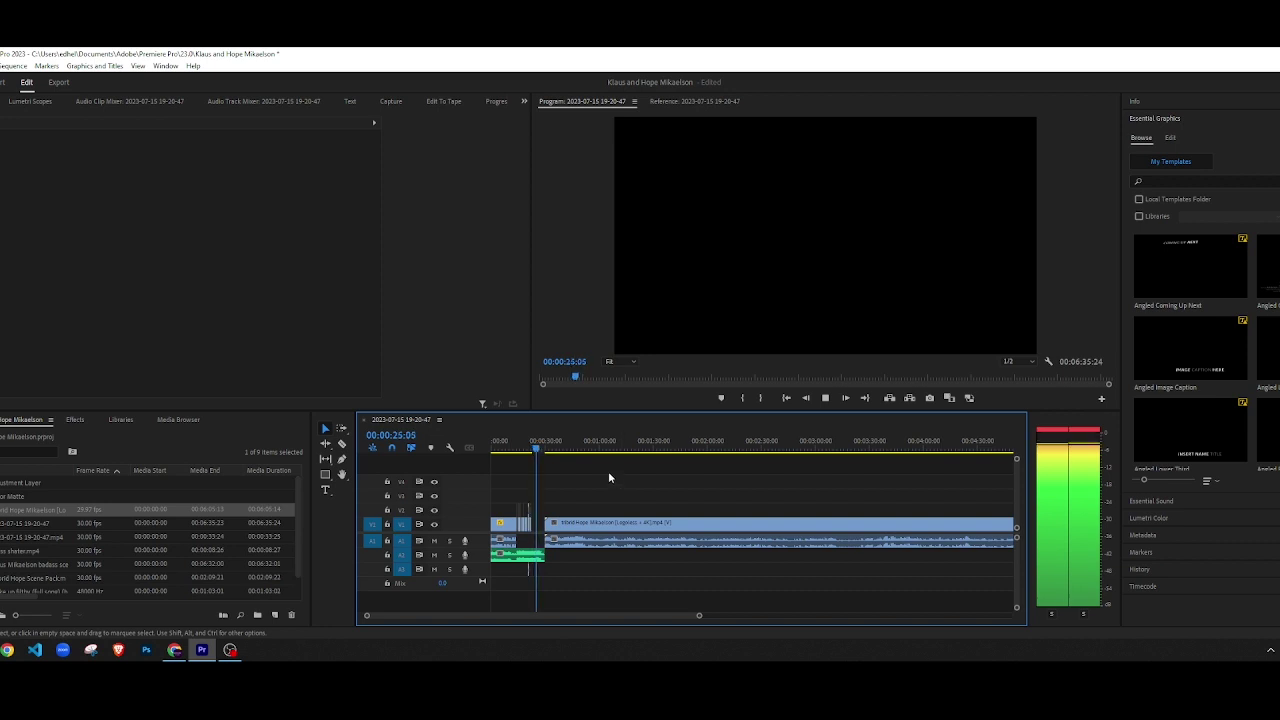
key(space)
Step: Scrub back through the newly placed Hope footage to 00:05:56:18
scroll(526, 506, up, 2)
scroll(600, 532, down, 6)
click(793, 443)
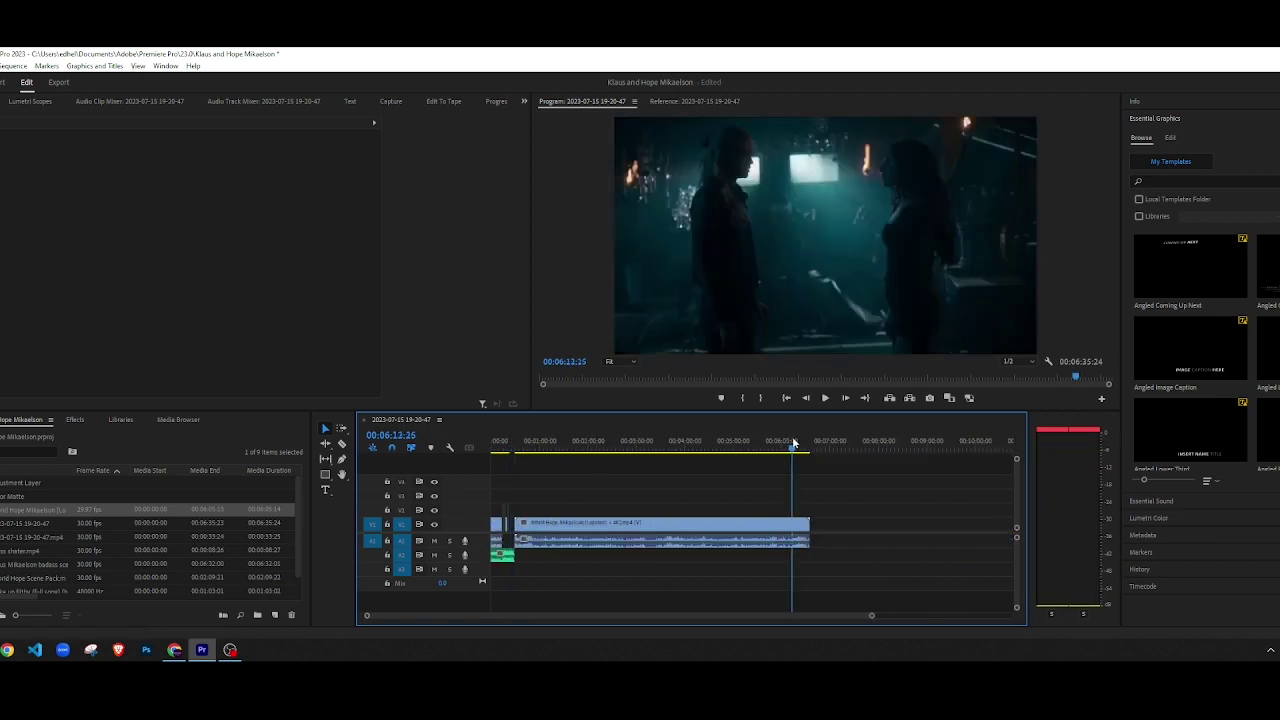
mouse_move(793, 443)
mouse_down()
mouse_move(695, 456)
mouse_move(778, 457)
mouse_up()
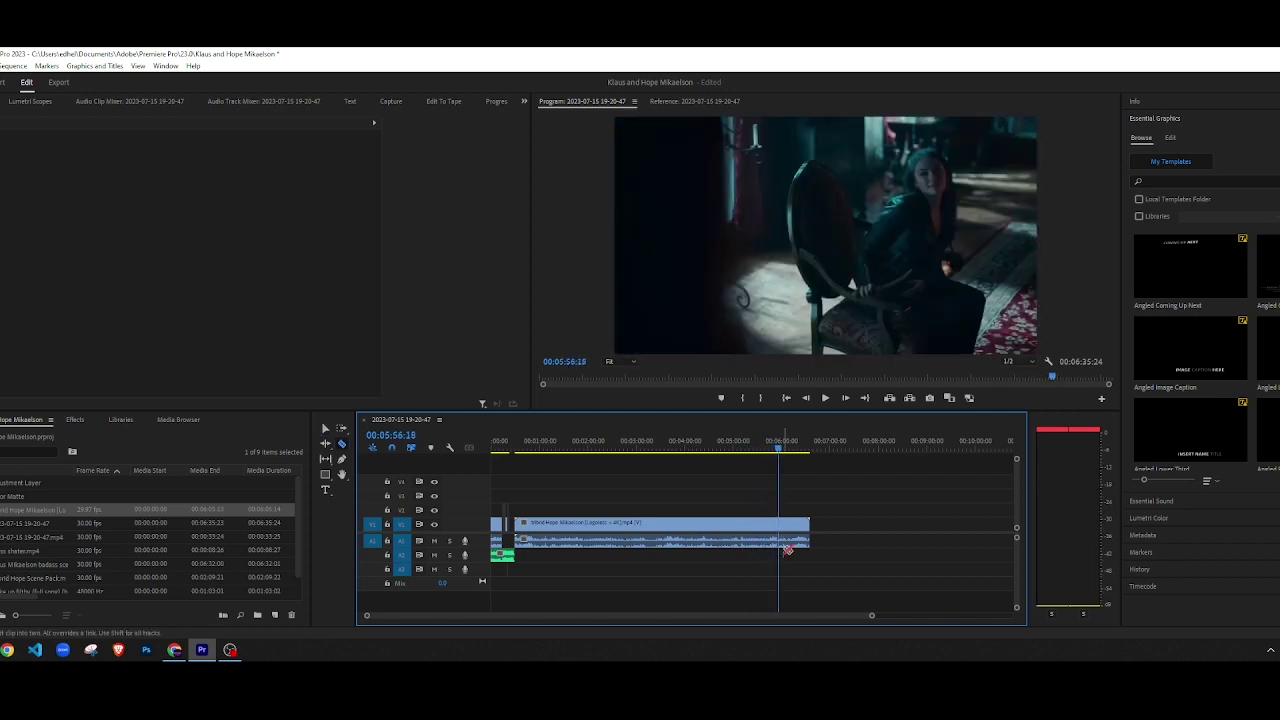
Step: Unlink the long Hope Mikaelson source clip's audio from its video and delete the audio from the timeline
right_click(781, 528)
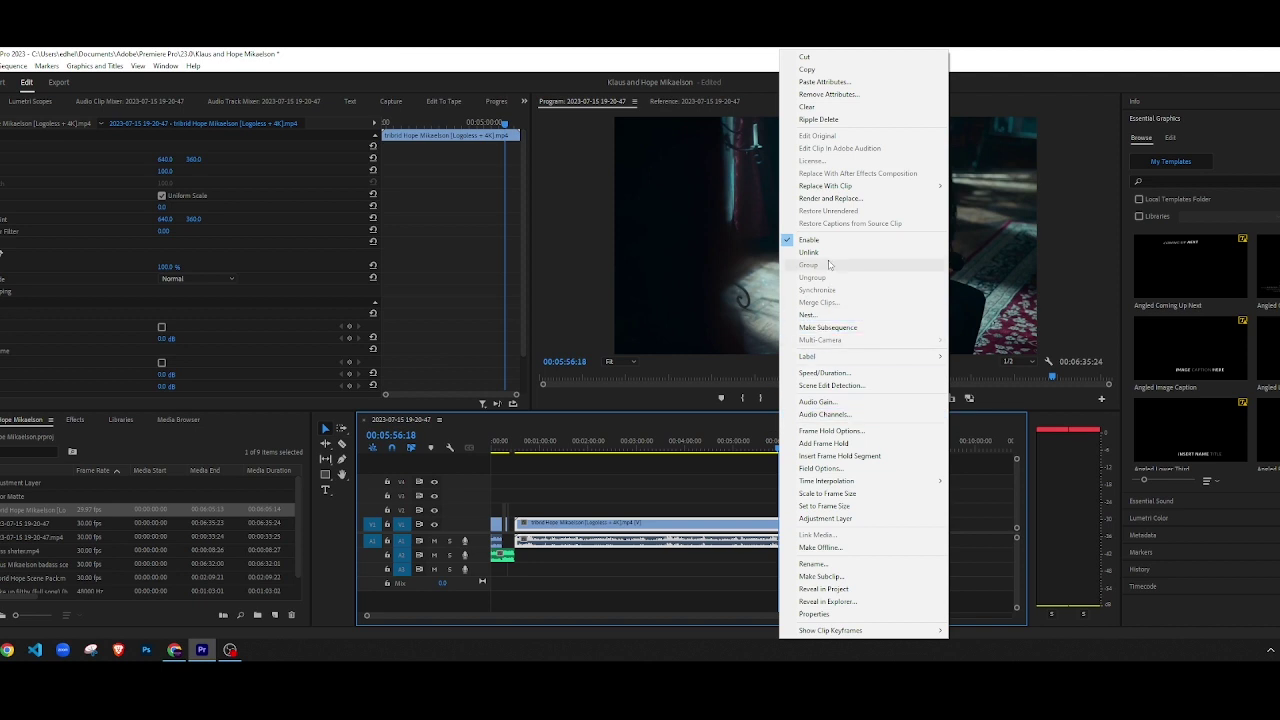
click(805, 259)
click(766, 537)
key(Delete)
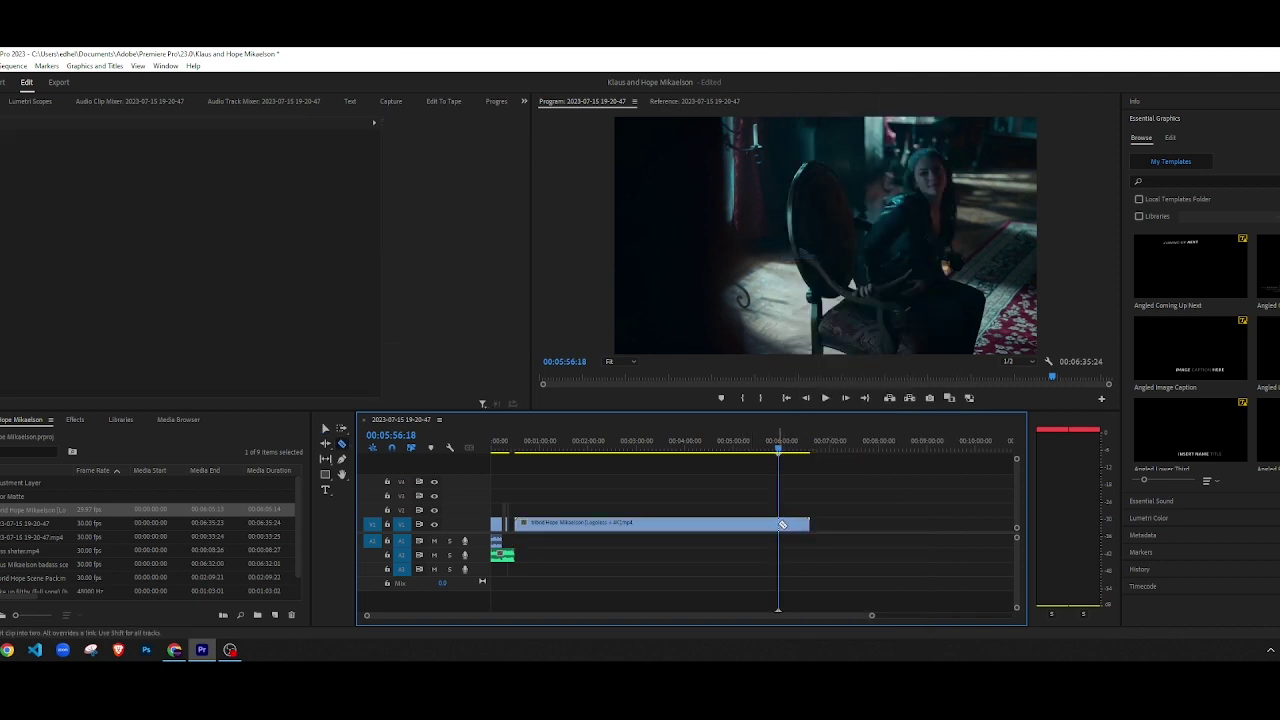
Step: Split the source clip at 00:05:58:01 and cut out the segment that starts at 00:05:56:18
key(=)
key(=)
key(=)
key(space)
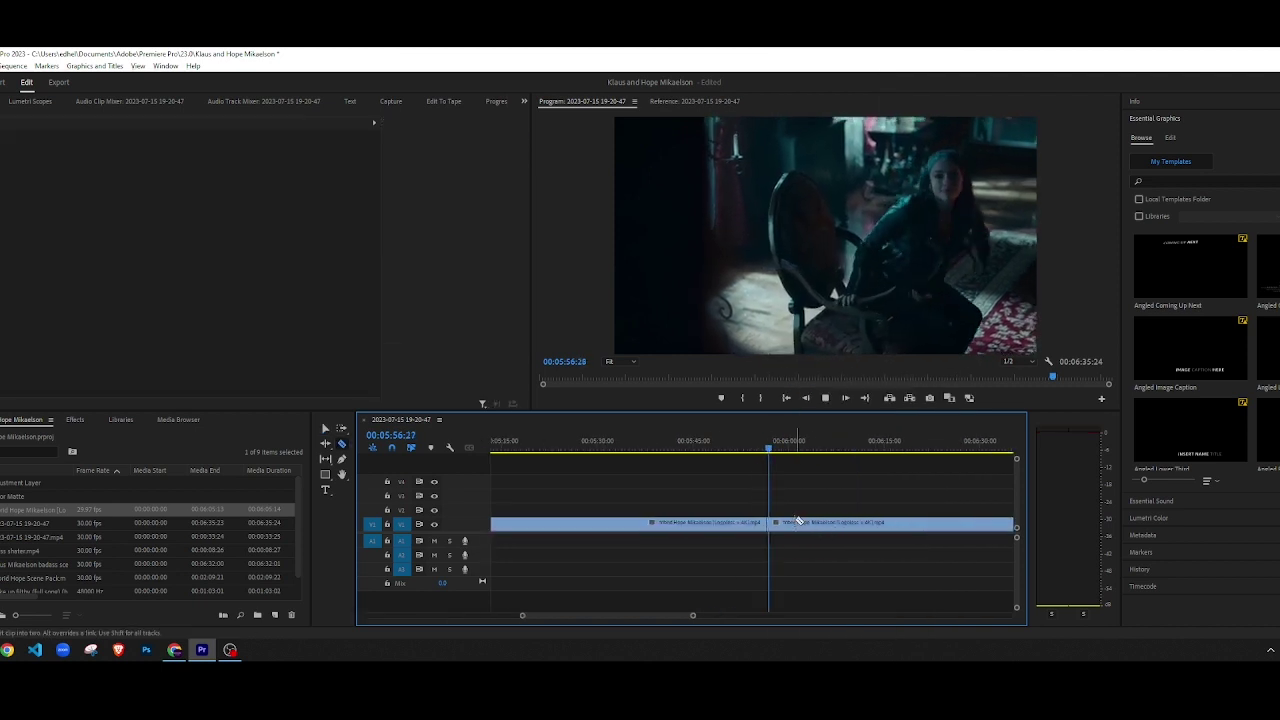
key(space)
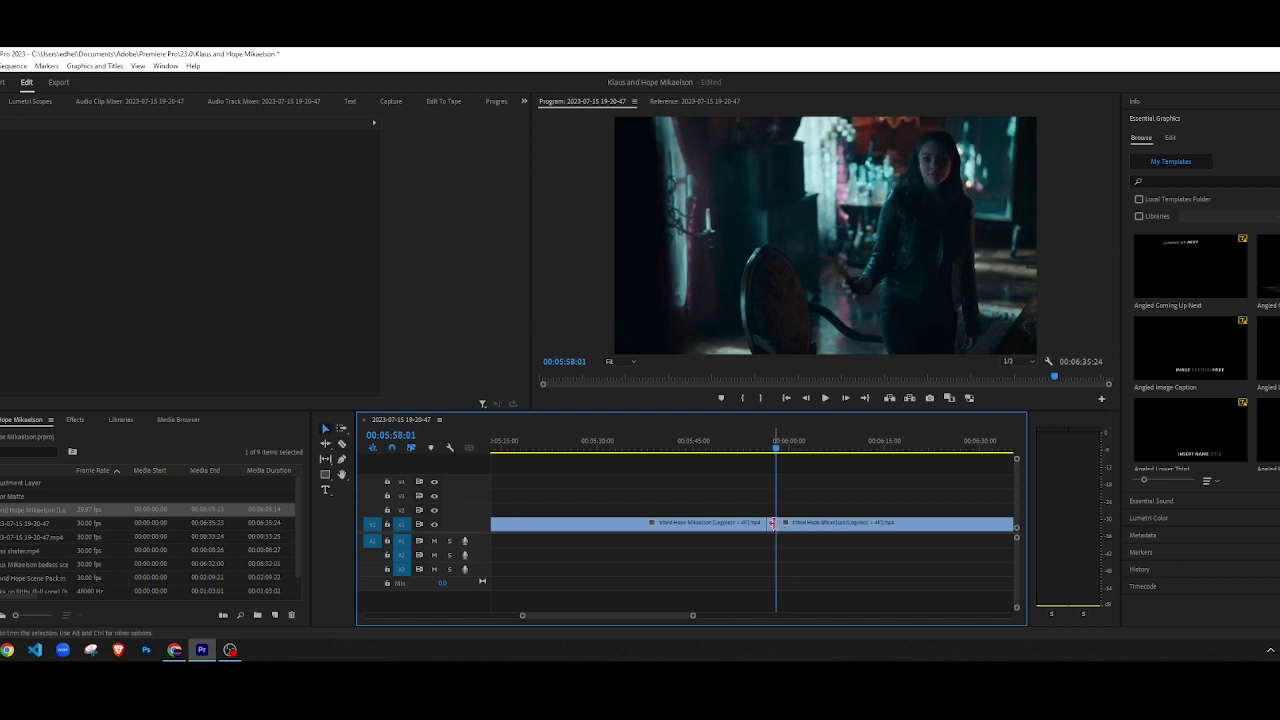
click(772, 530)
Step: Paste the cut segment on V1 at 00:00:23:00, directly behind the last edited clip
click(663, 608)
drag(629, 614, 454, 627)
scroll(635, 480, up, 2)
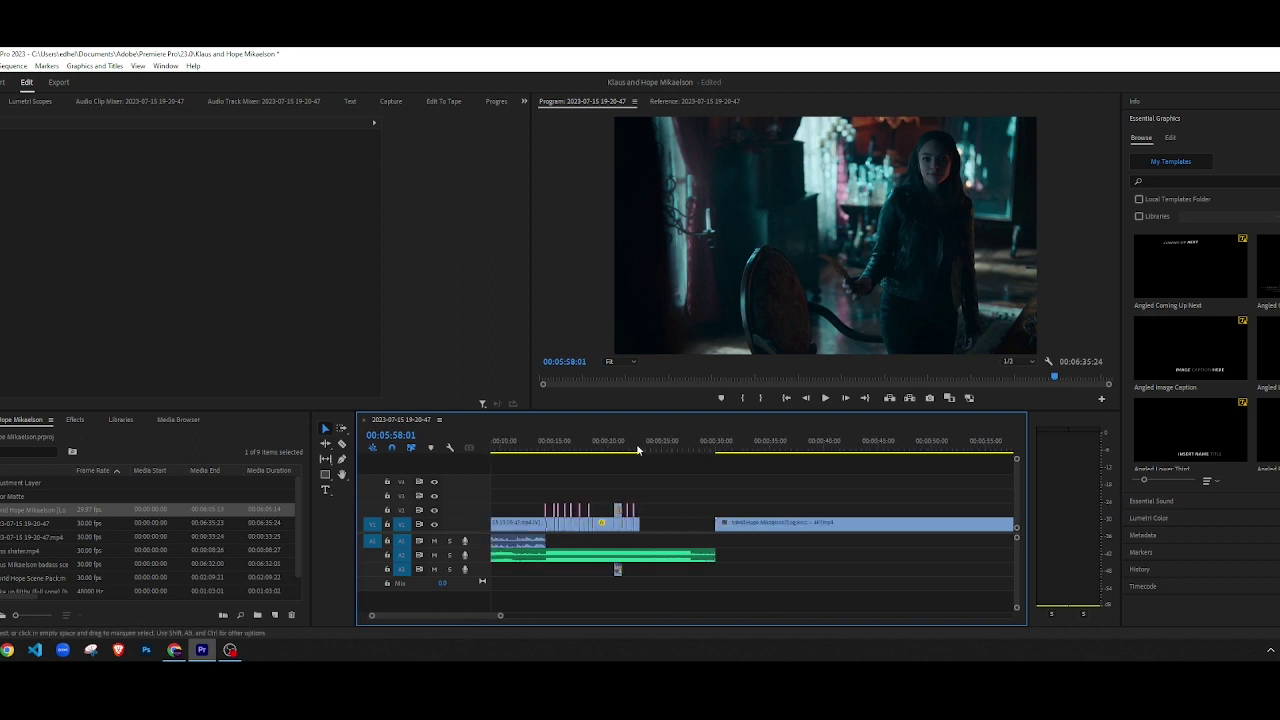
drag(636, 446, 639, 453)
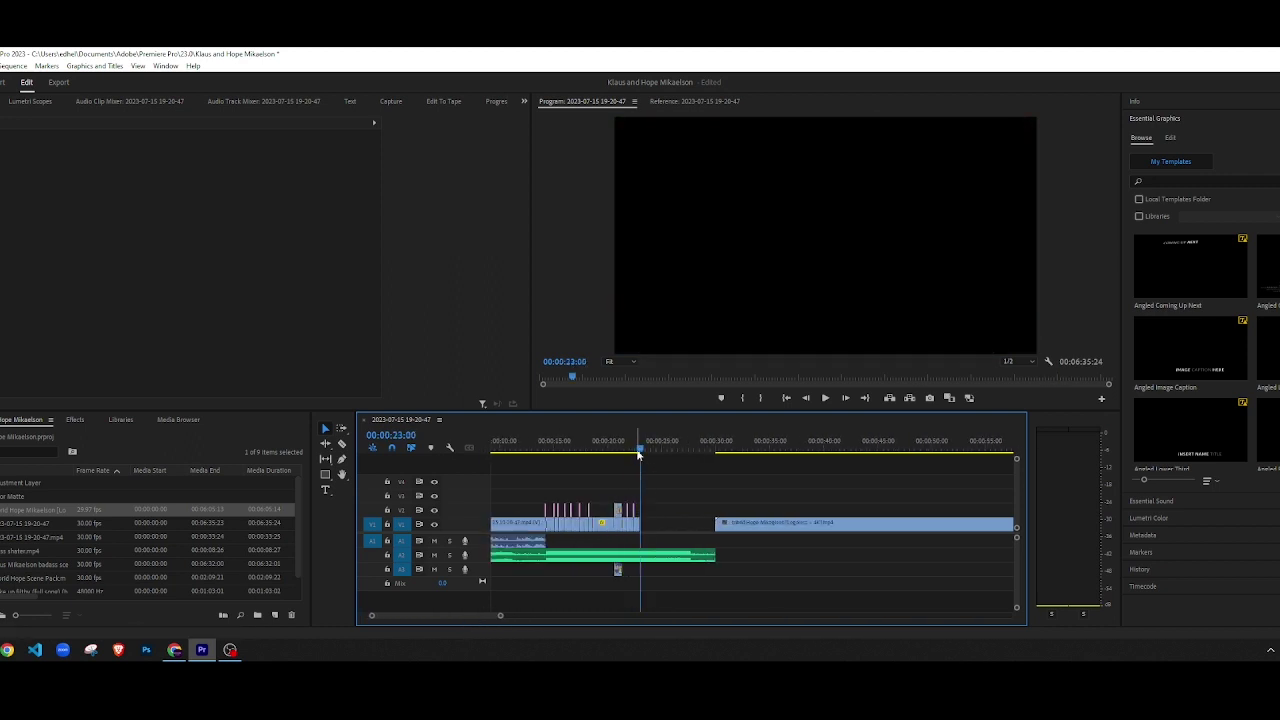
key(ctrl+v)
Step: Play back the edit from 00:00:21:12 into the pasted segment to check the cut at 00:00:23:00
scroll(637, 456, up, 4)
click(547, 453)
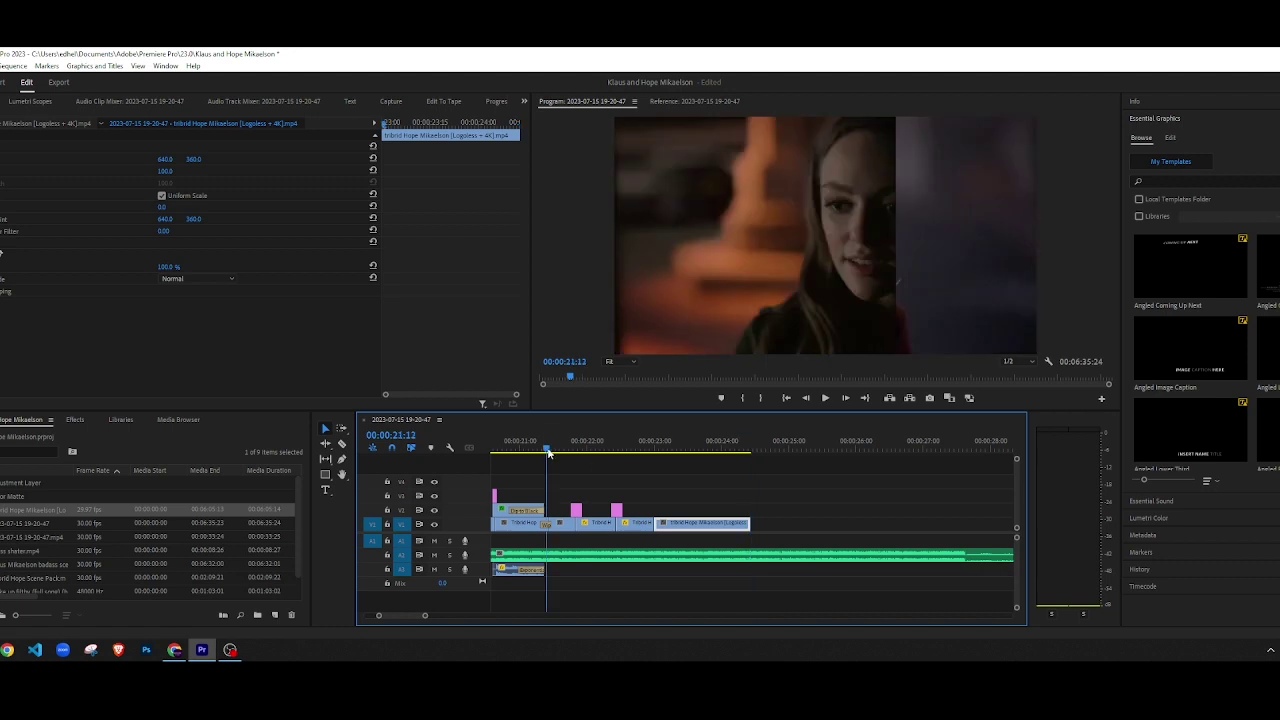
key(space)
click(635, 469)
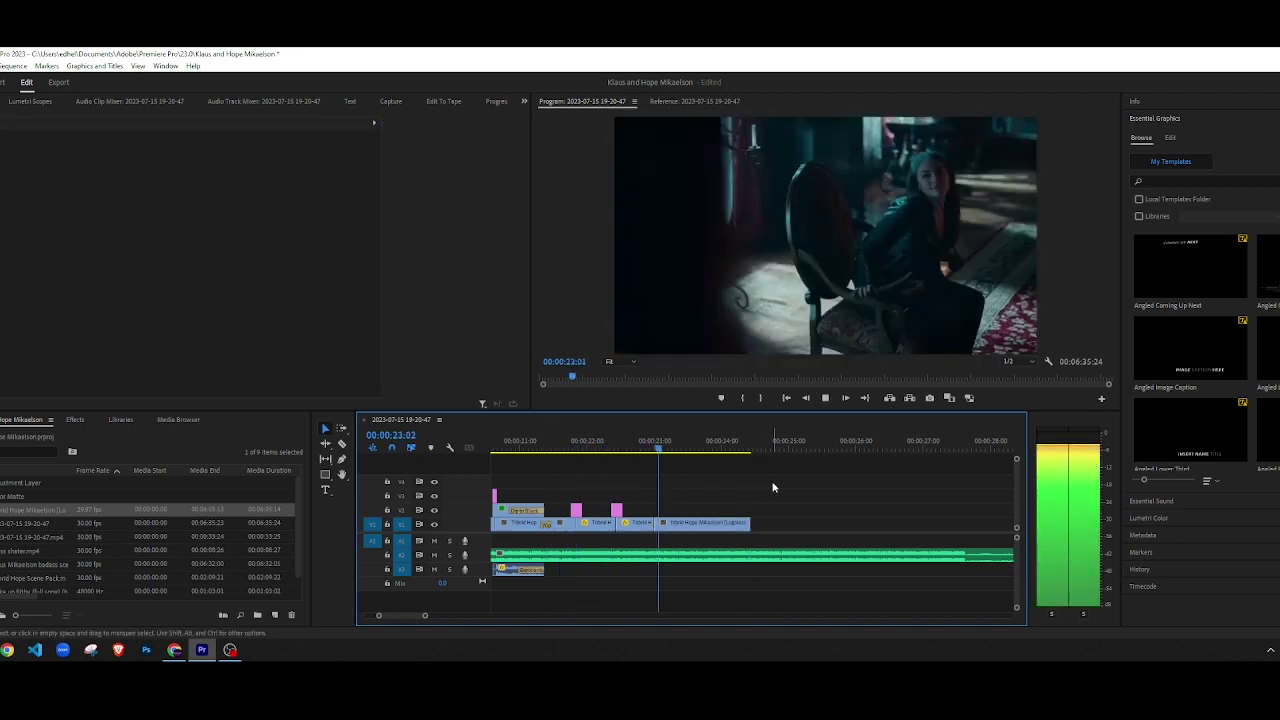
click(643, 450)
key(space)
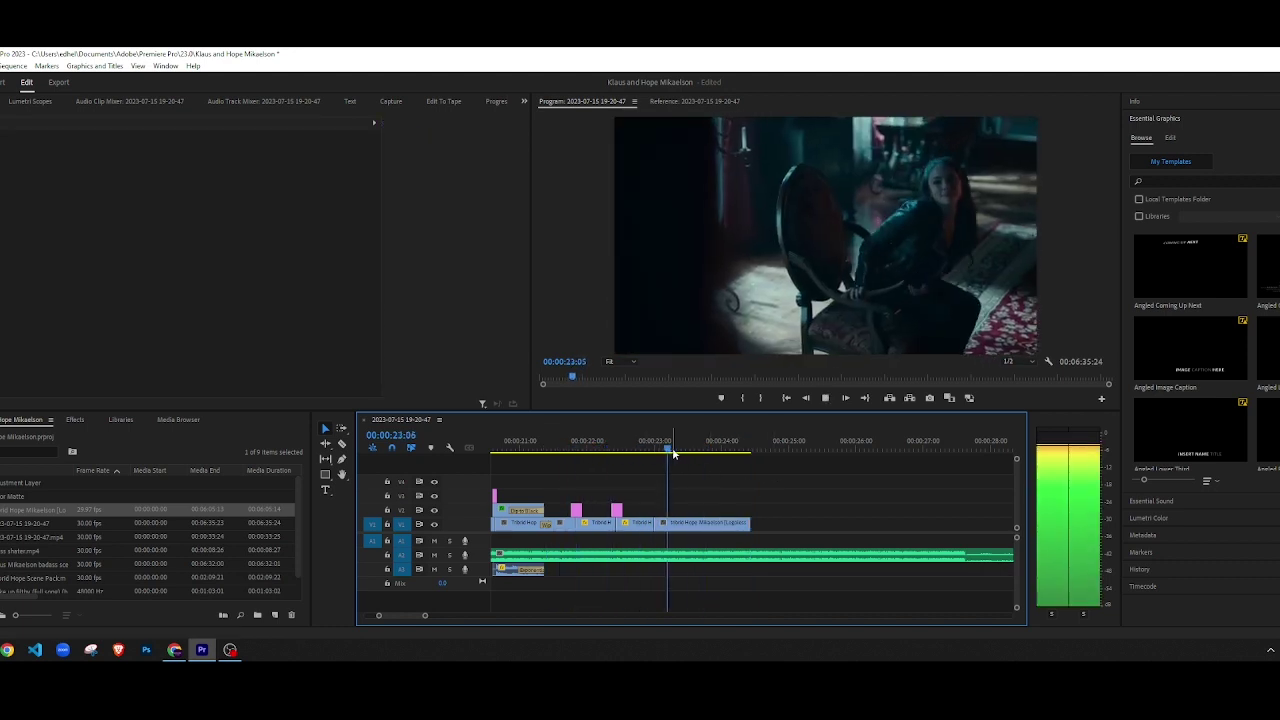
key(space)
drag(645, 452, 670, 467)
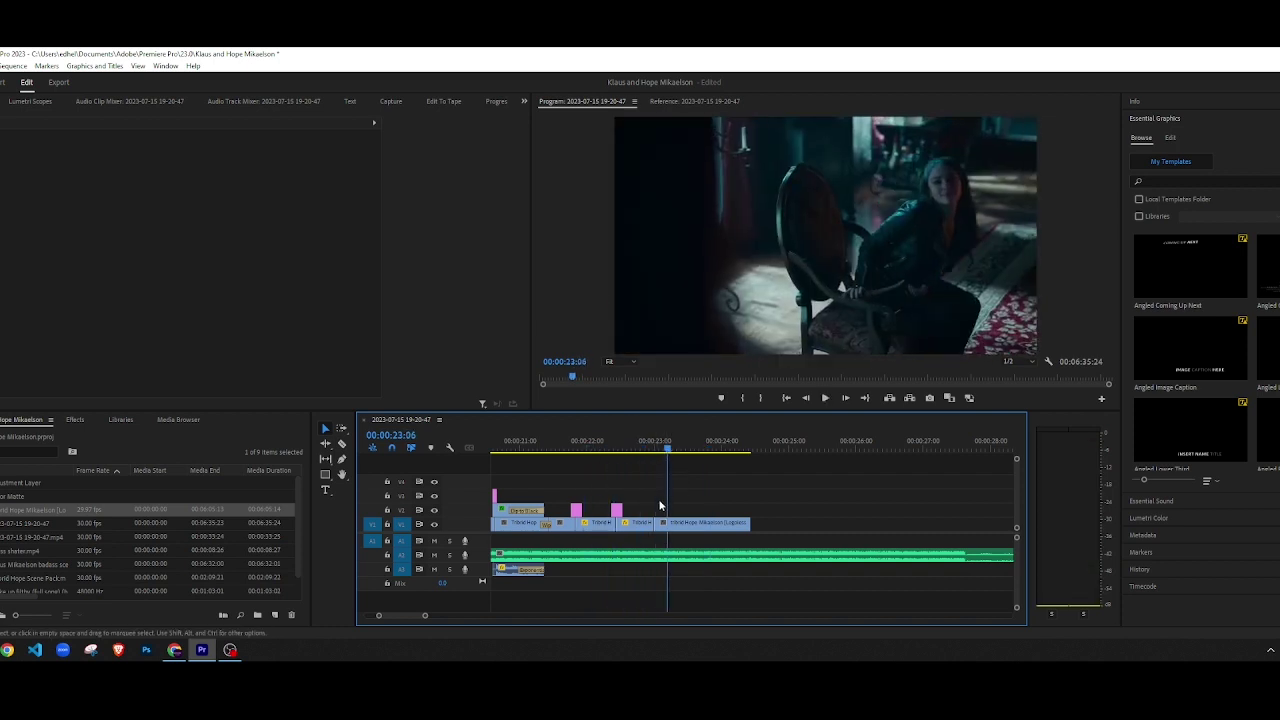
click(617, 510)
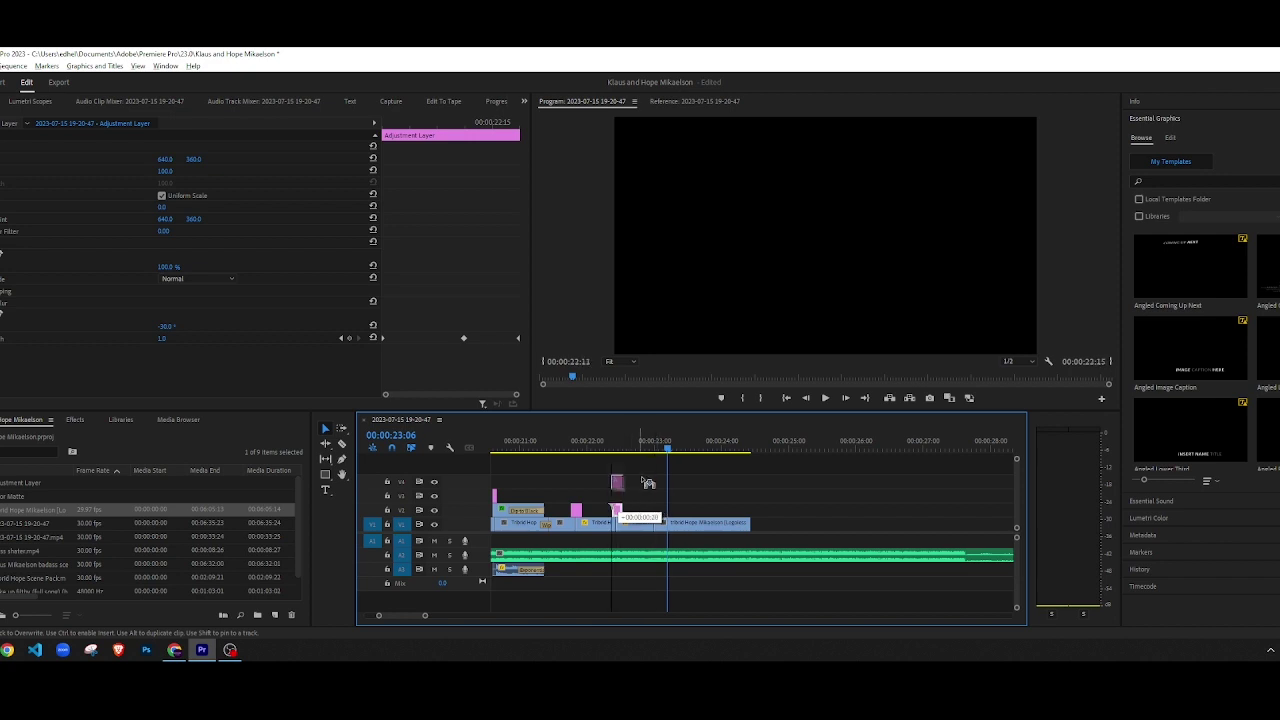
drag(648, 483, 664, 487)
key(Delete)
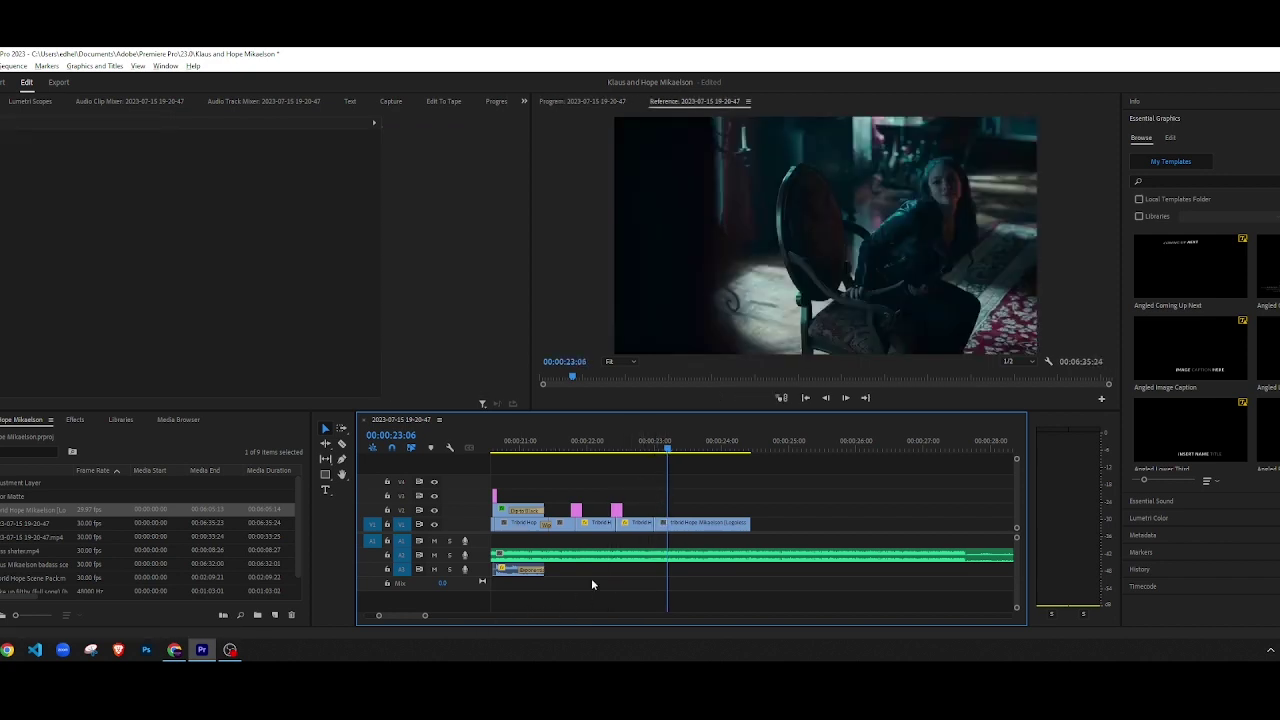
Step: Duplicate the transition adjustment layer near 00:00:16:00 on V2 and place the copy so it ends at the 00:00:23:00 cut
scroll(588, 578, down, 7)
key(equal)
key(equal)
key(equal)
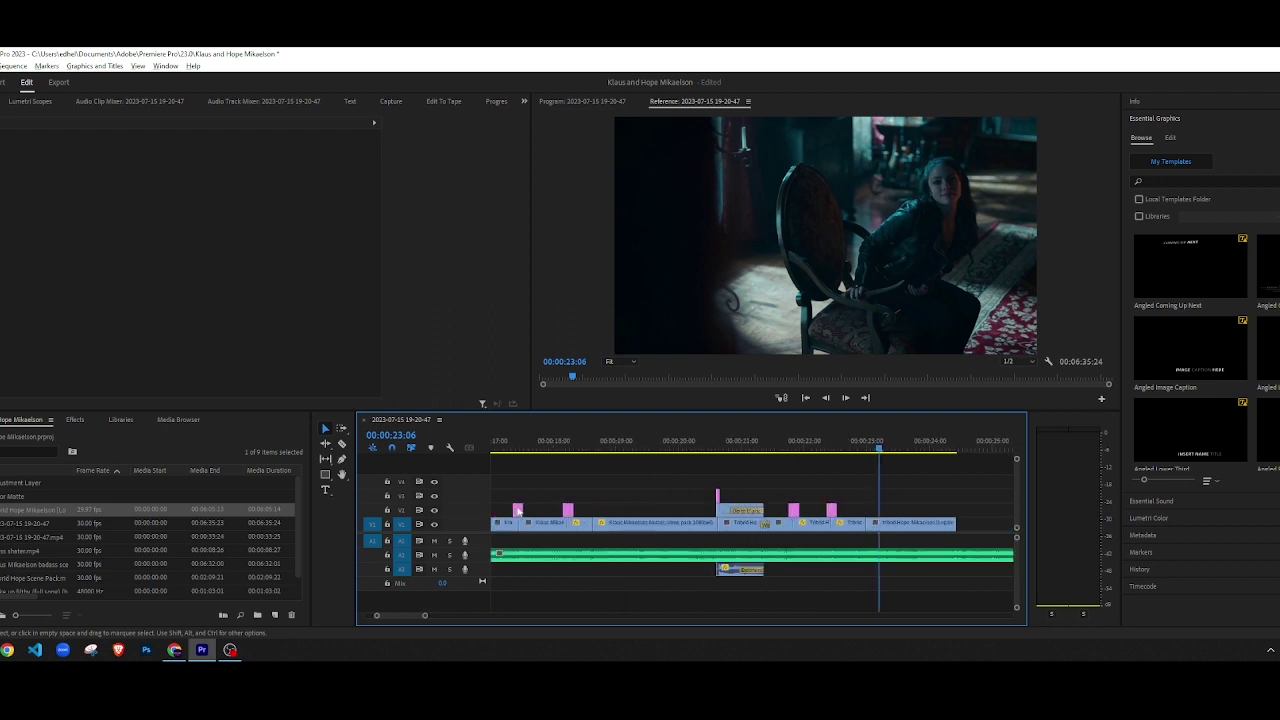
scroll(608, 560, up, 5)
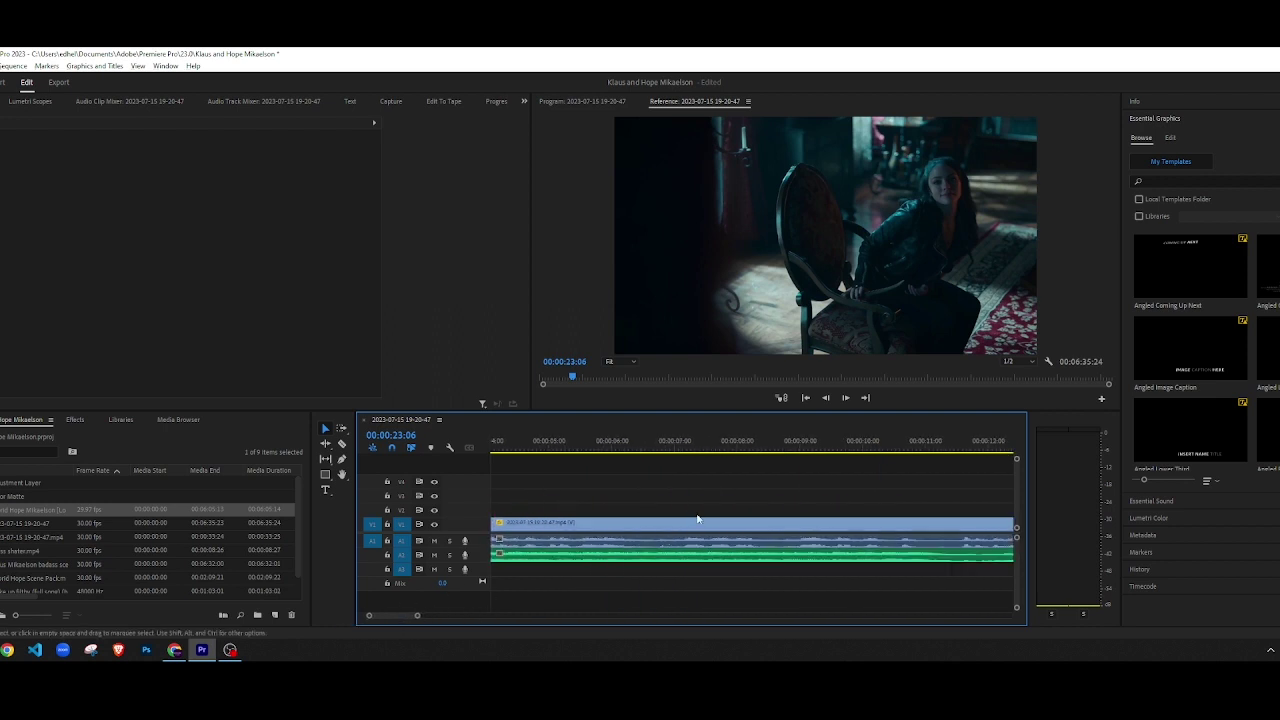
scroll(698, 523, down, 2)
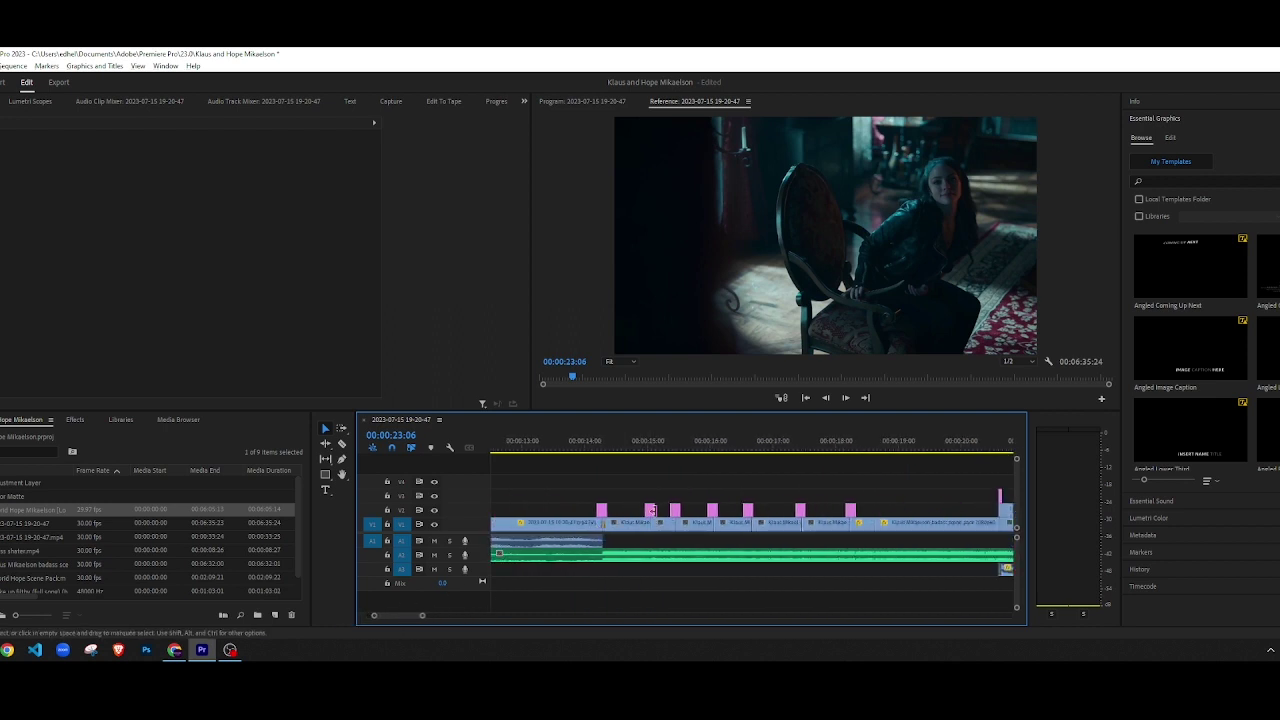
scroll(652, 511, down, 2)
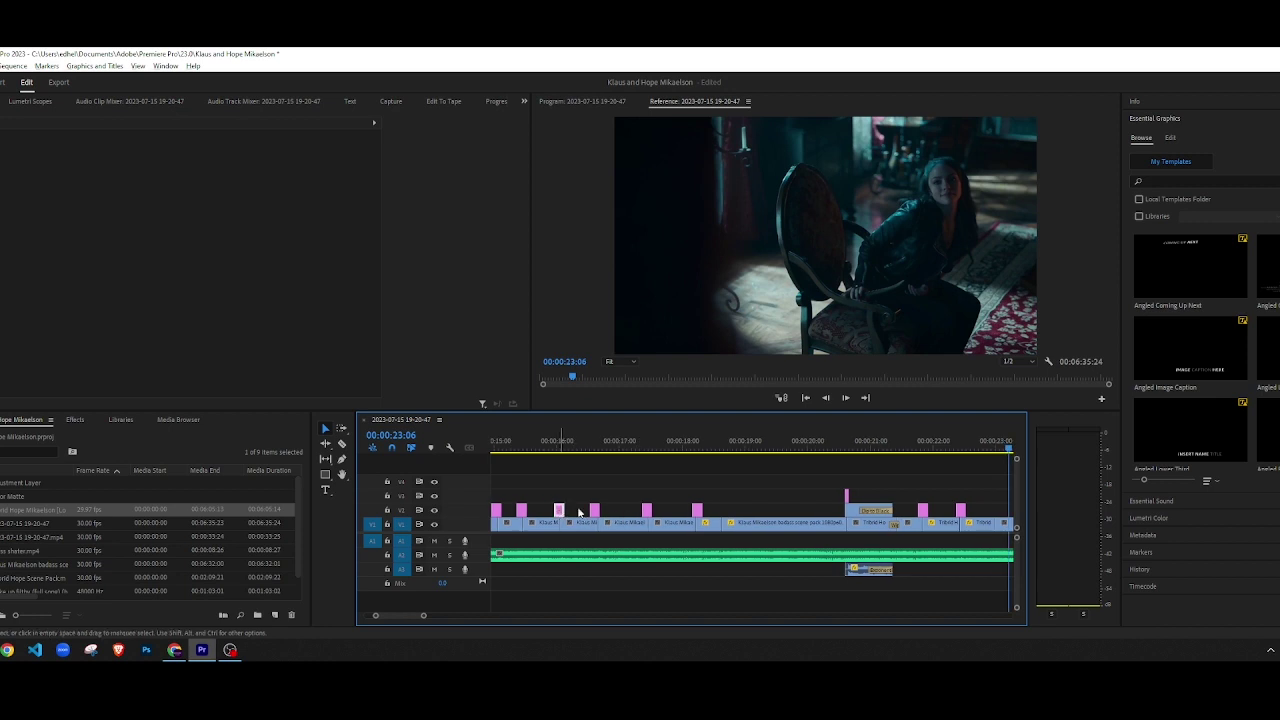
drag(579, 512, 928, 474)
scroll(706, 510, down, 3)
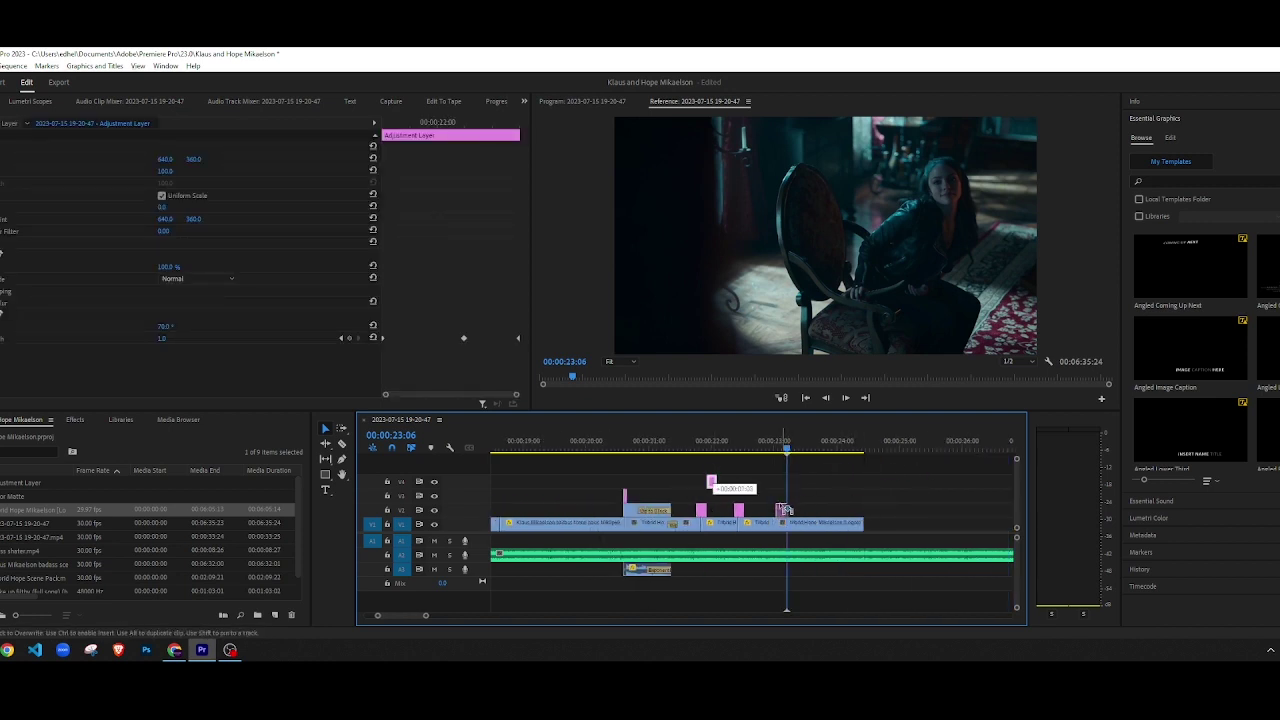
drag(779, 510, 770, 510)
alt+scroll(766, 510, up, 4)
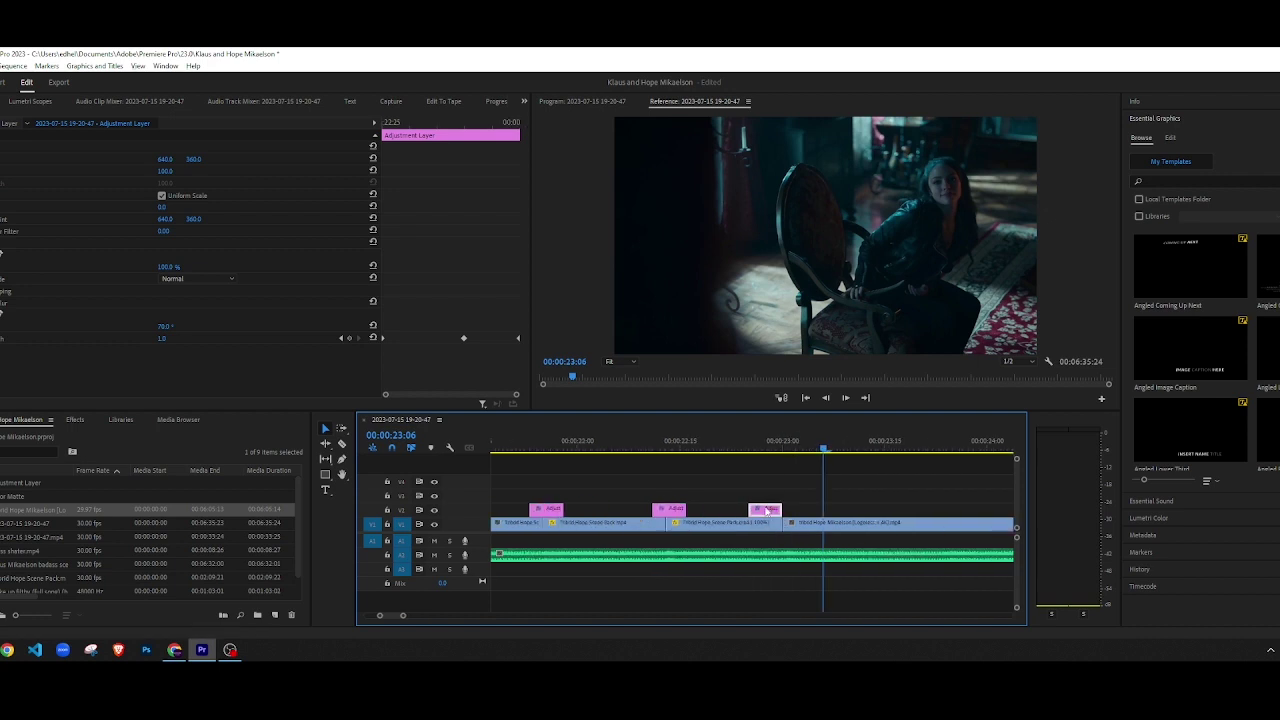
alt+scroll(703, 489, down, 4)
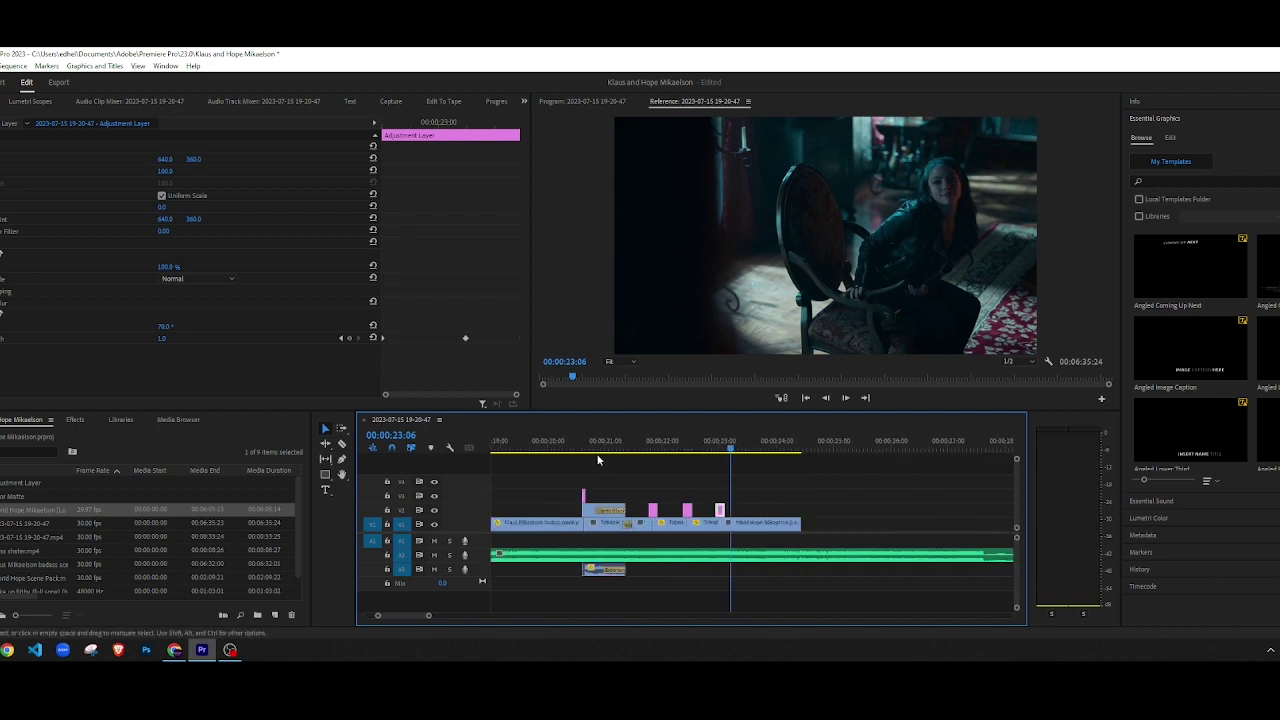
Step: Play back the sequence from about 00:00:20:00 through the pasted segment to review the added transition
click(566, 450)
click(620, 468)
key(space)
key(space)
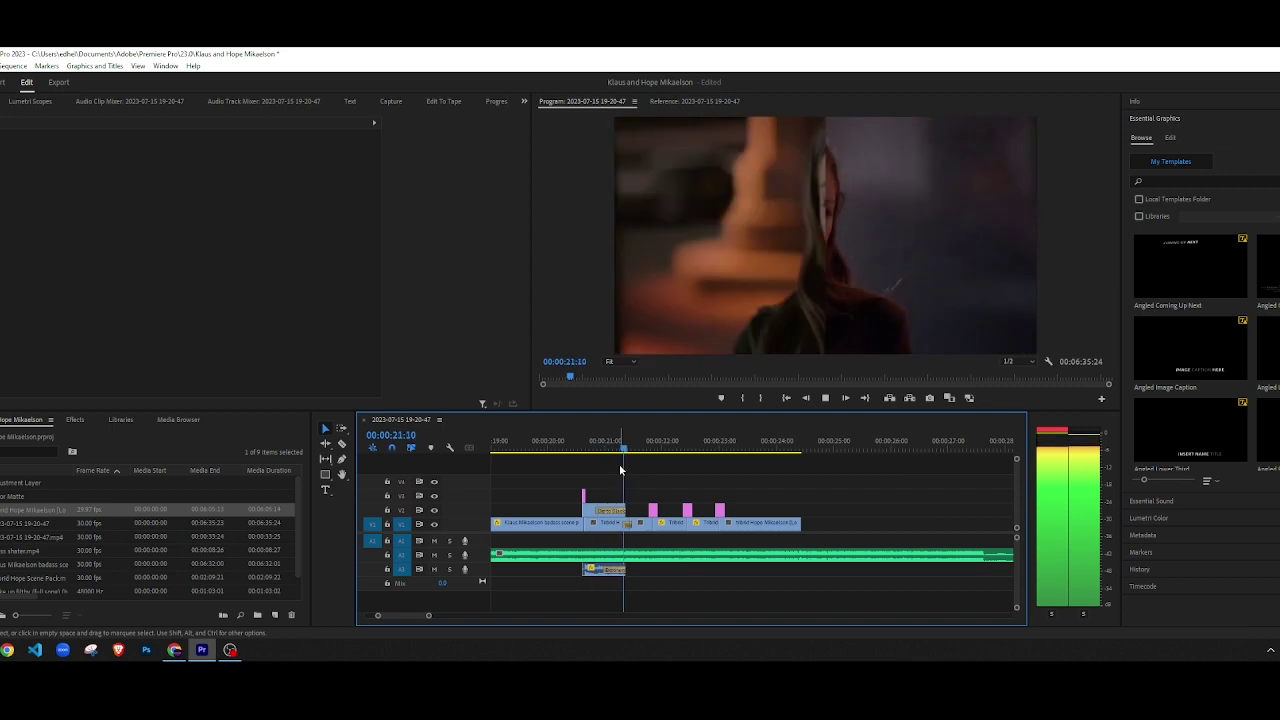
key(space)
click(547, 447)
key(space)
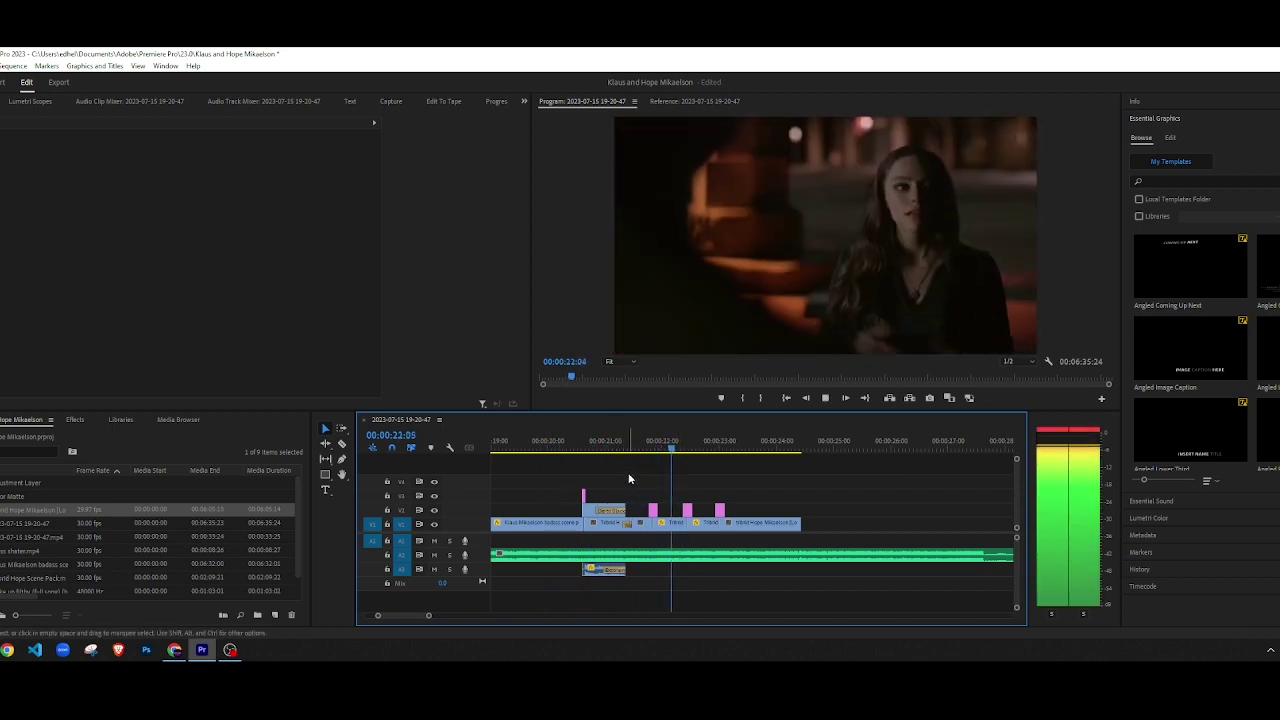
click(566, 451)
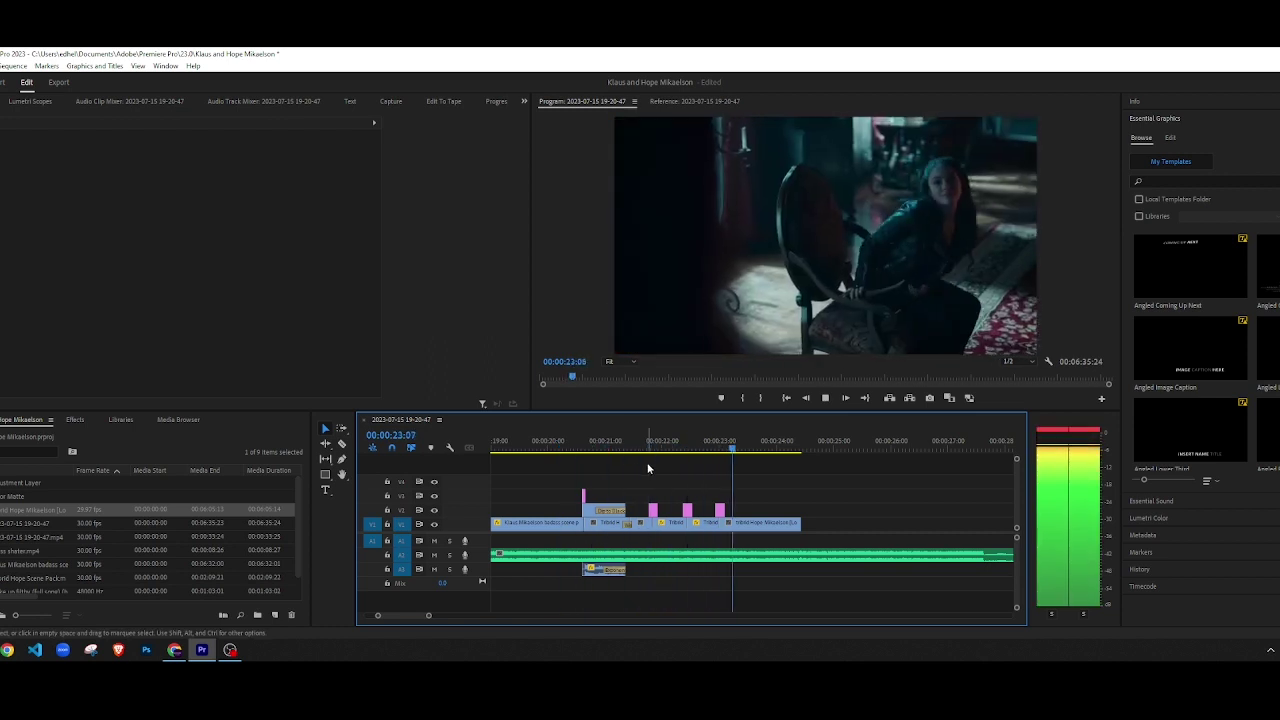
key(space)
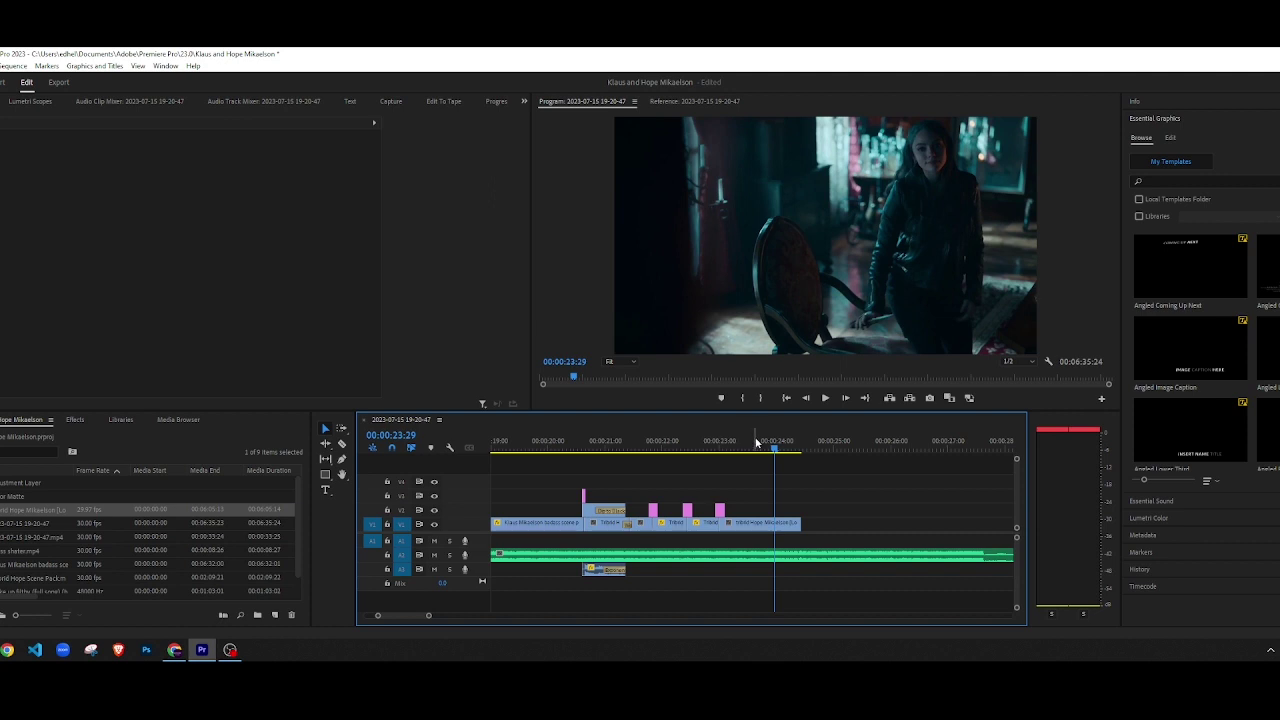
Step: Split the pasted segment at 00:00:23:24 and delete the part after the split
key(equal)
key(equal)
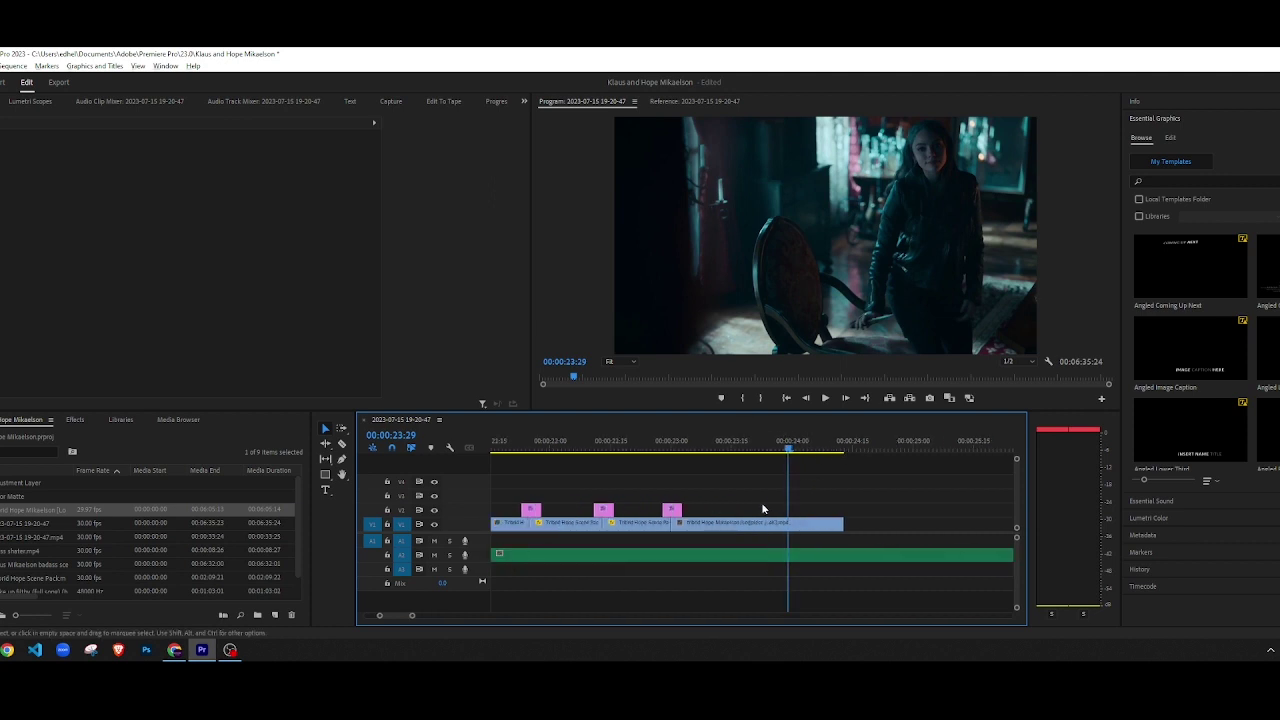
drag(692, 448, 588, 446)
key(space)
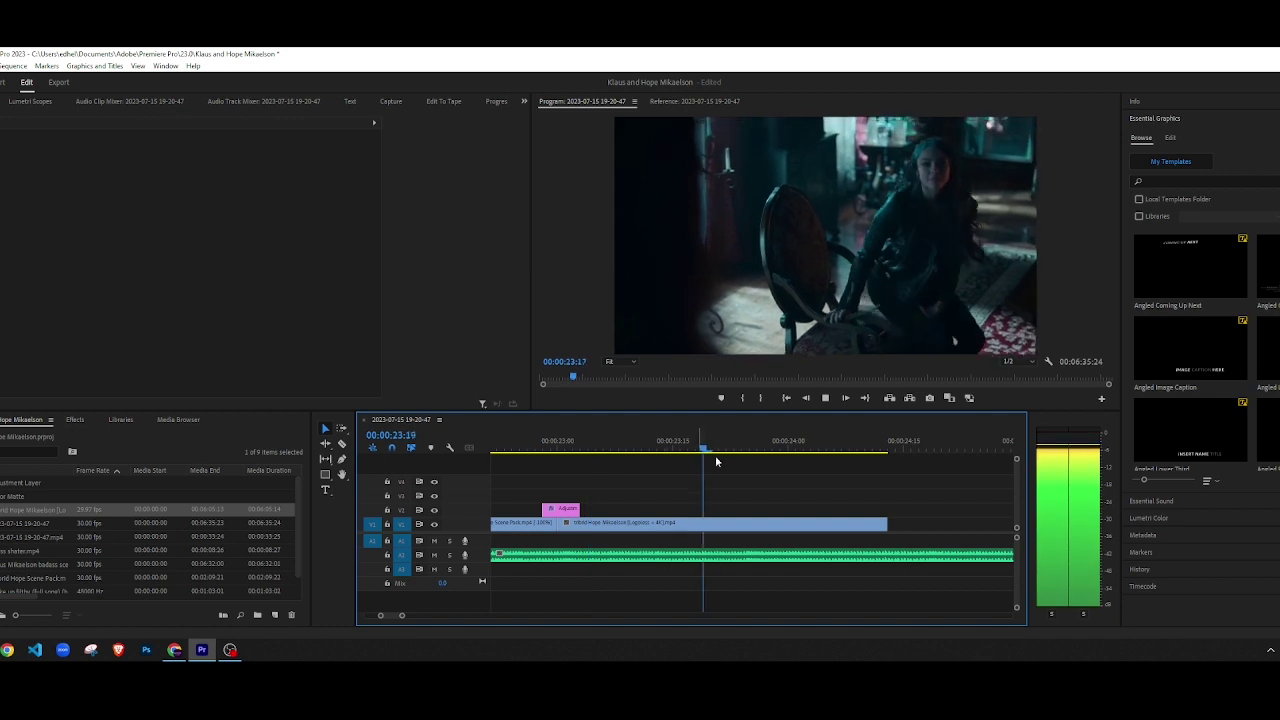
key(space)
key(Left)
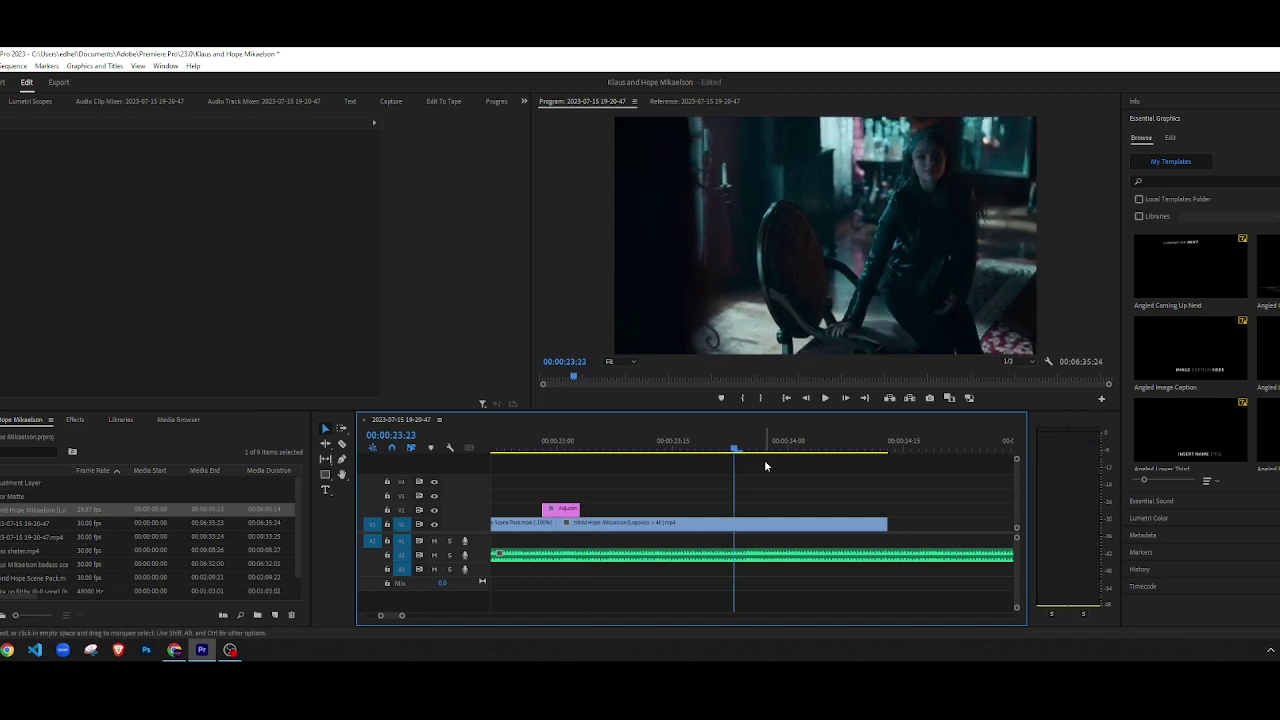
key(Right)
key(c)
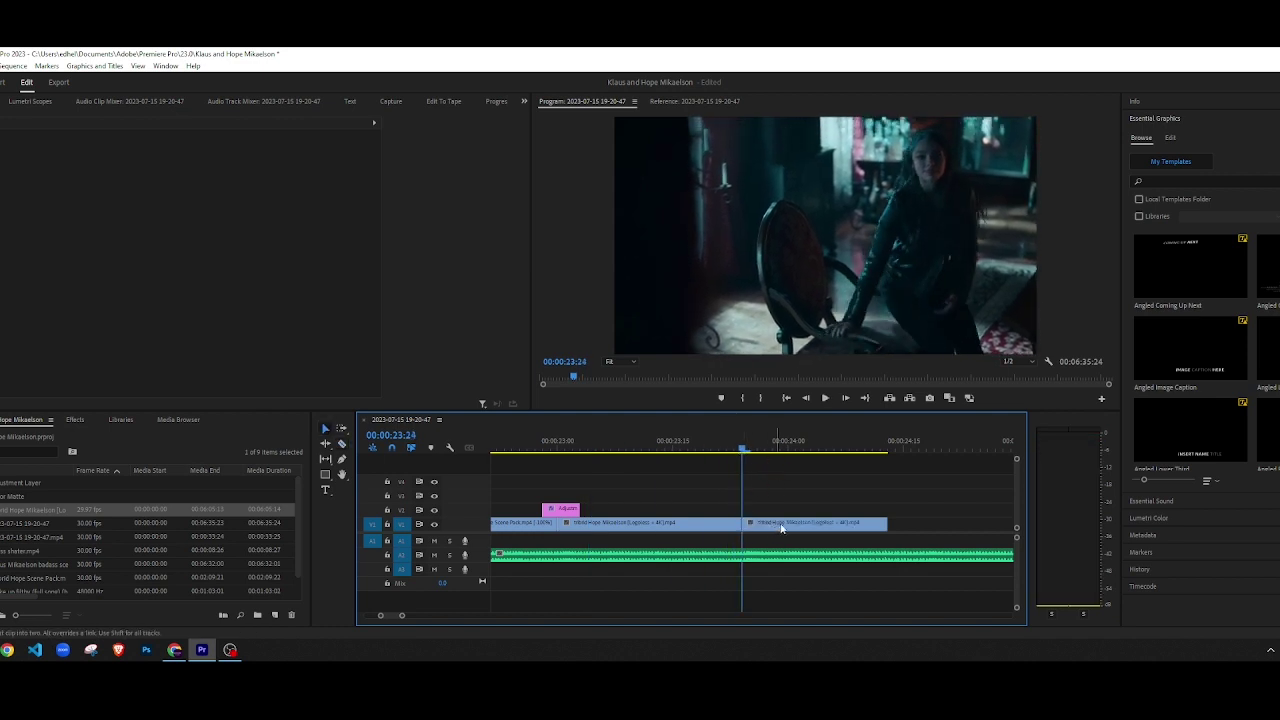
click(782, 529)
key(Delete)
Step: Scan the remaining source footage after the edited clips for the next shot
scroll(735, 500, down, 2)
scroll(722, 528, down, 5)
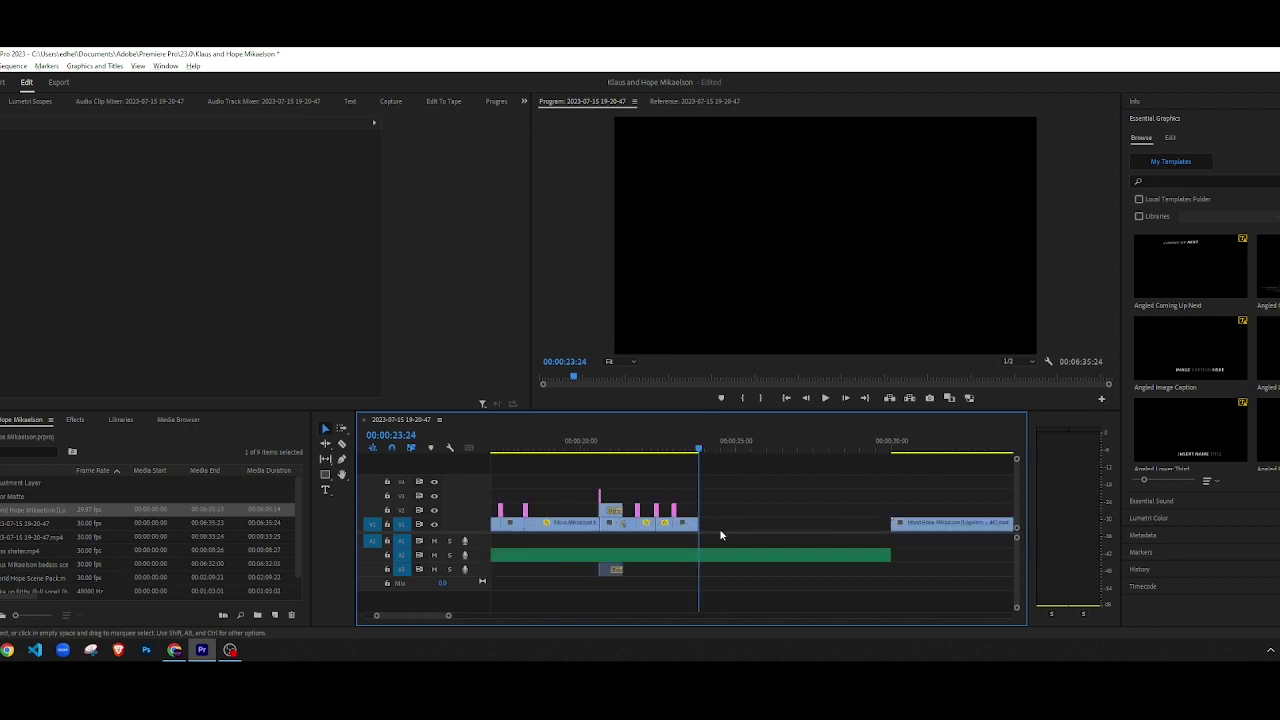
key(minus)
click(856, 445)
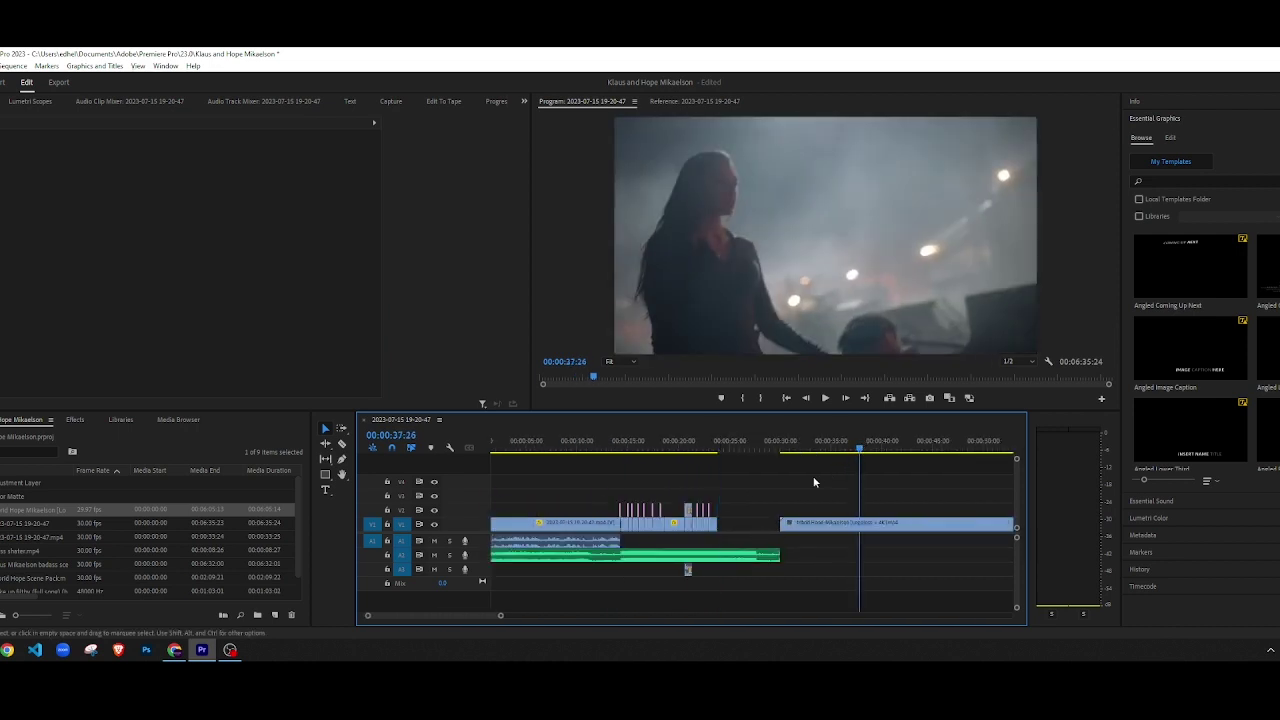
drag(727, 448, 715, 450)
click(818, 447)
key(minus)
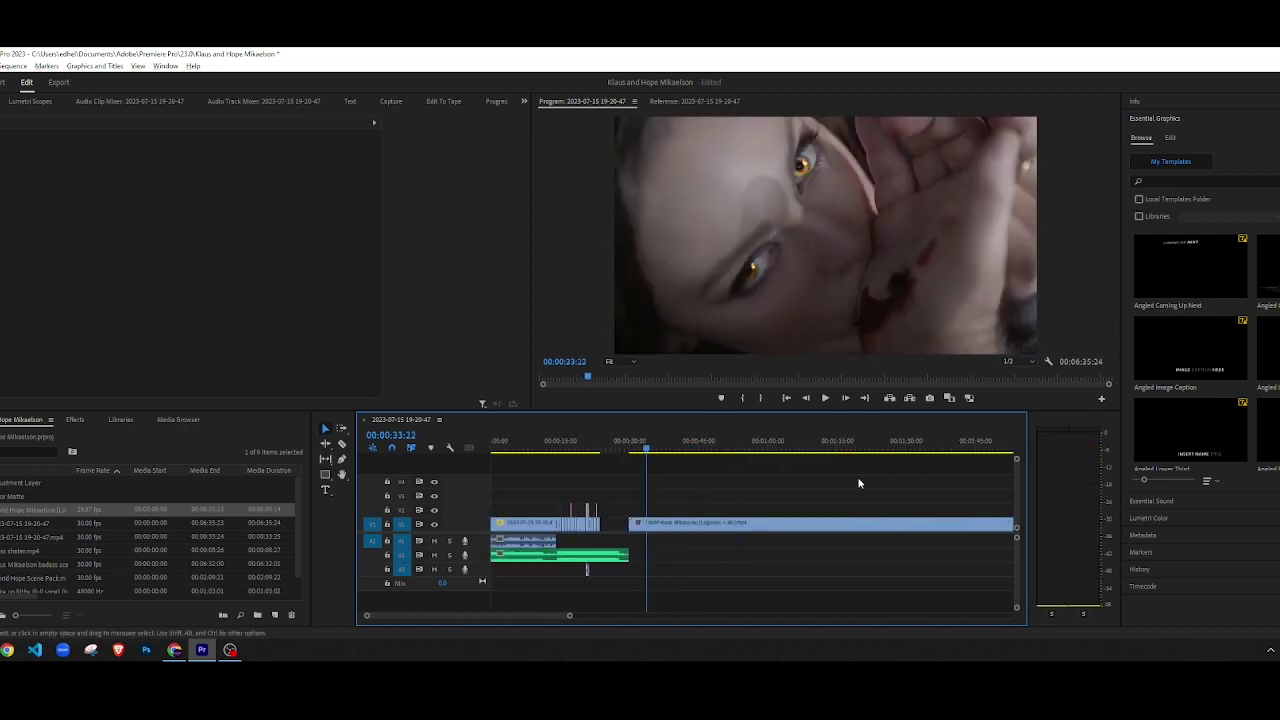
key(minus)
click(784, 445)
key(minus)
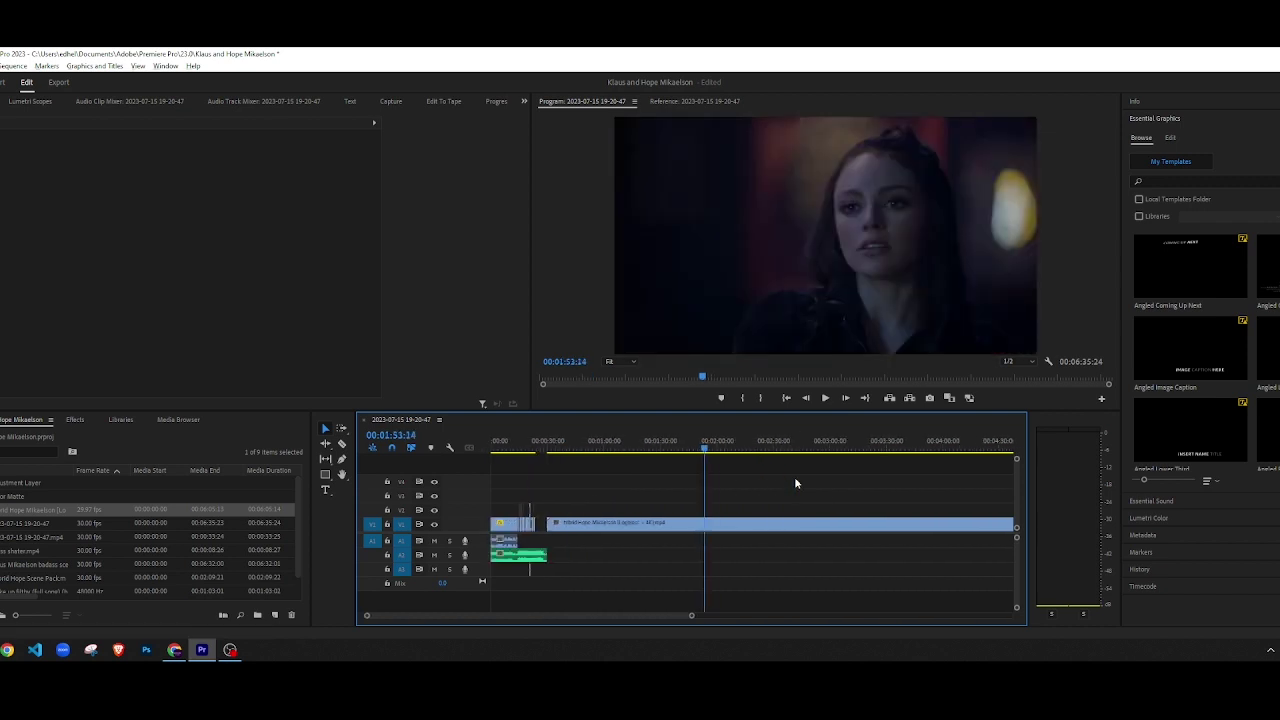
key(minus)
Step: Split the remaining source clip on V1 at 00:05:58:15, after the gap left by the removed segment
drag(615, 450, 875, 457)
key(equal)
key(equal)
key(equal)
key(equal)
key(equal)
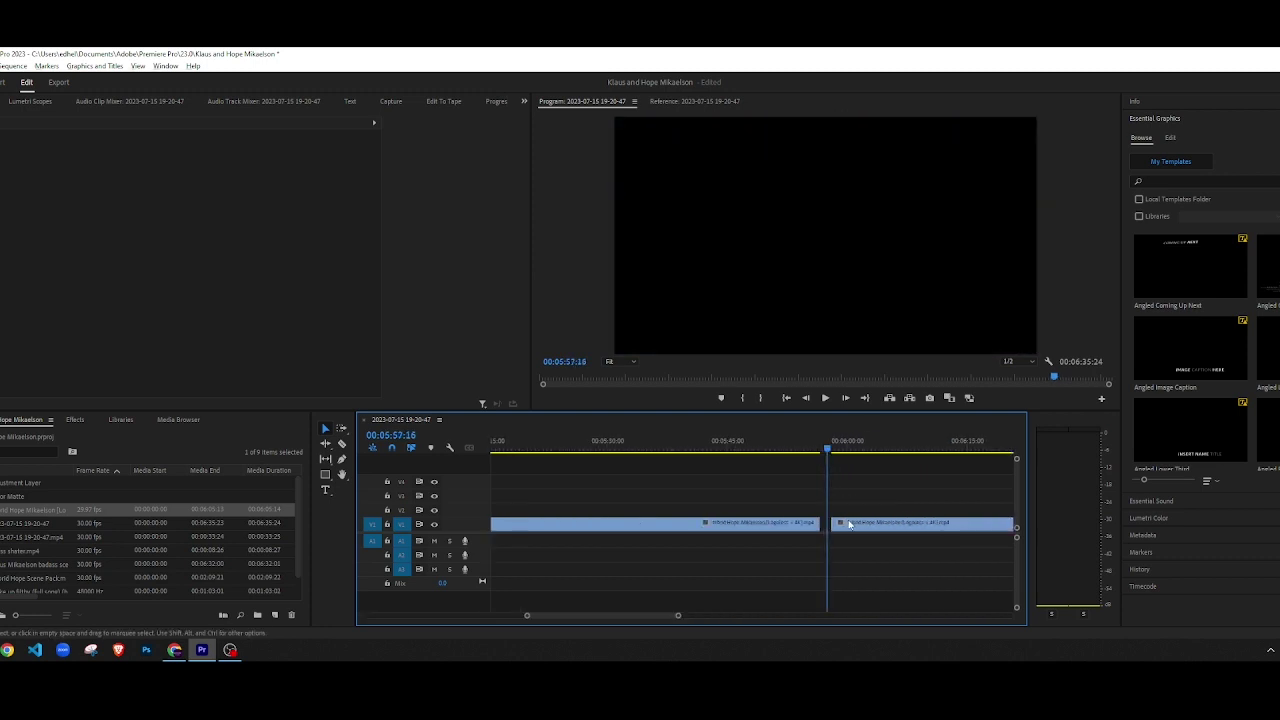
drag(848, 454, 843, 454)
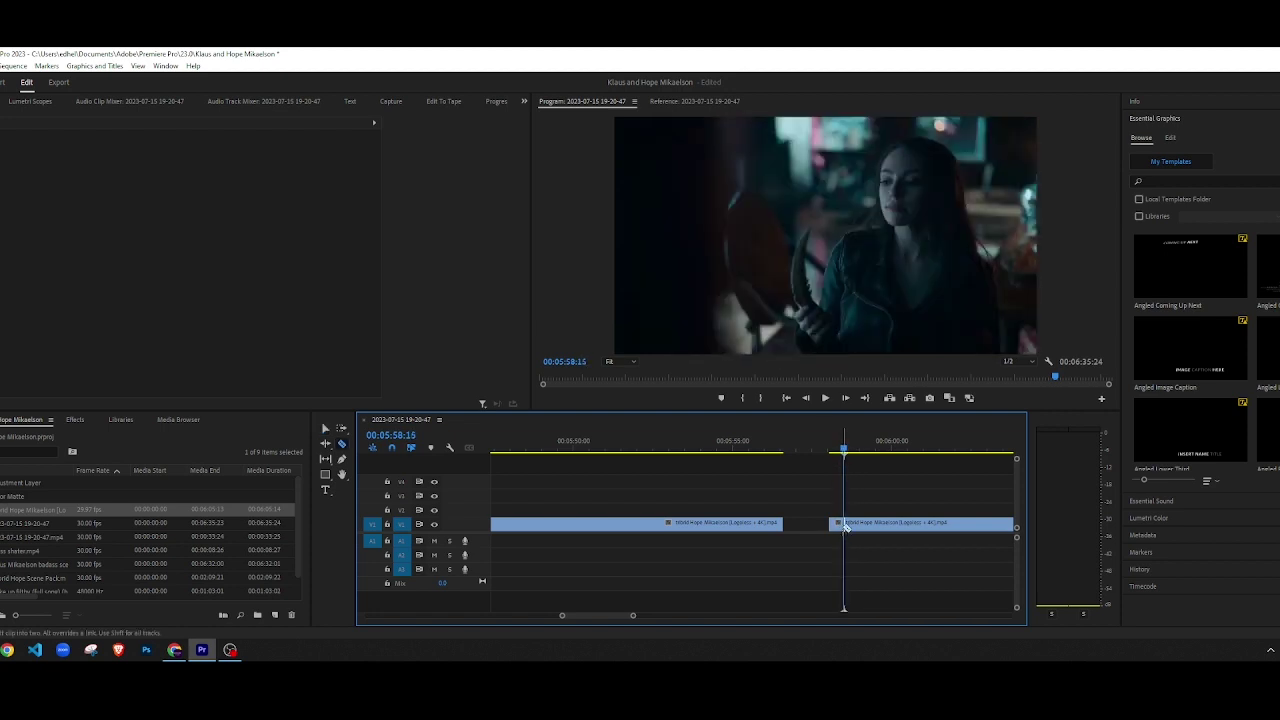
Step: Split the remaining source clip on V1 at 00:05:59:11 and cut out the short segment before the split
key(space)
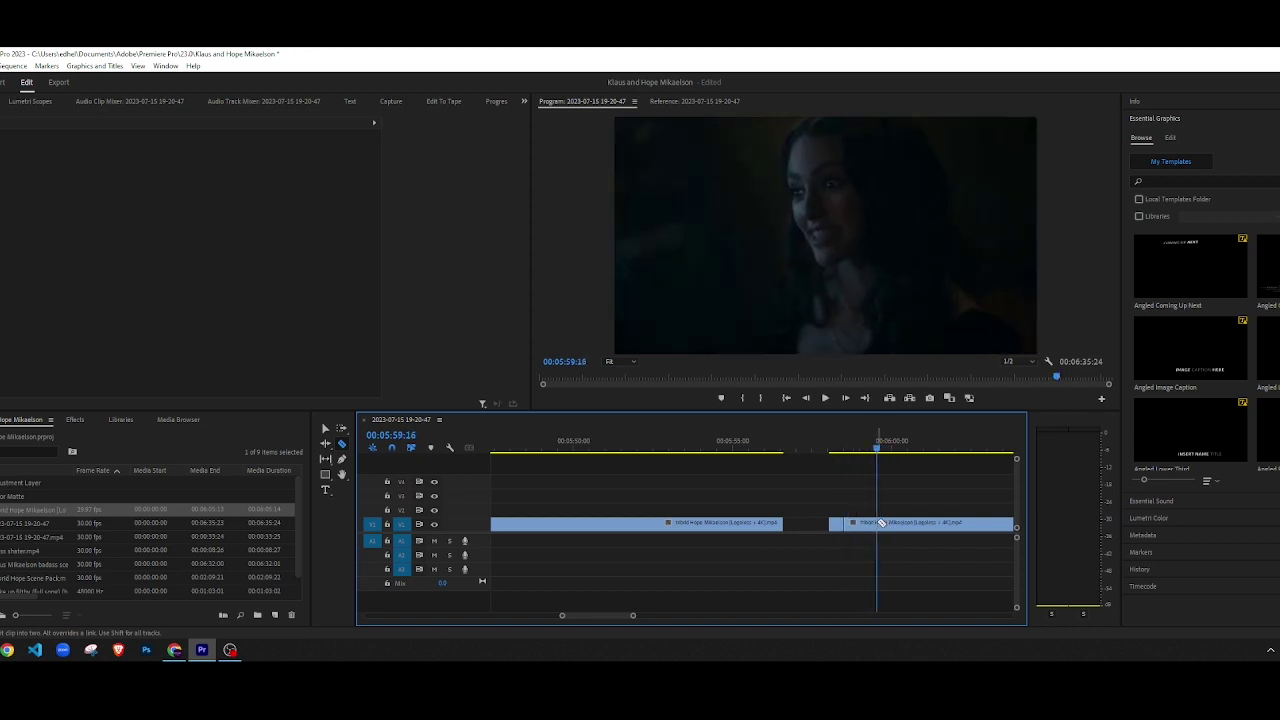
key(Left)
key(Right)
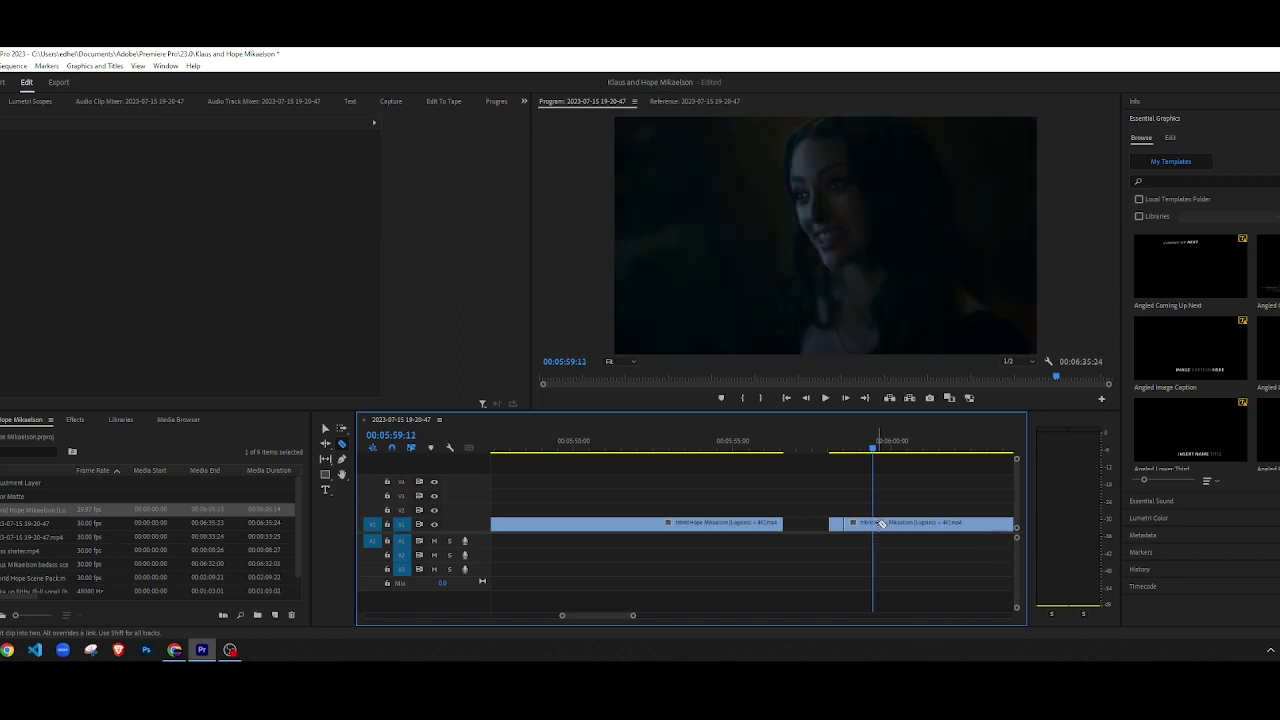
key(Left)
click(862, 524)
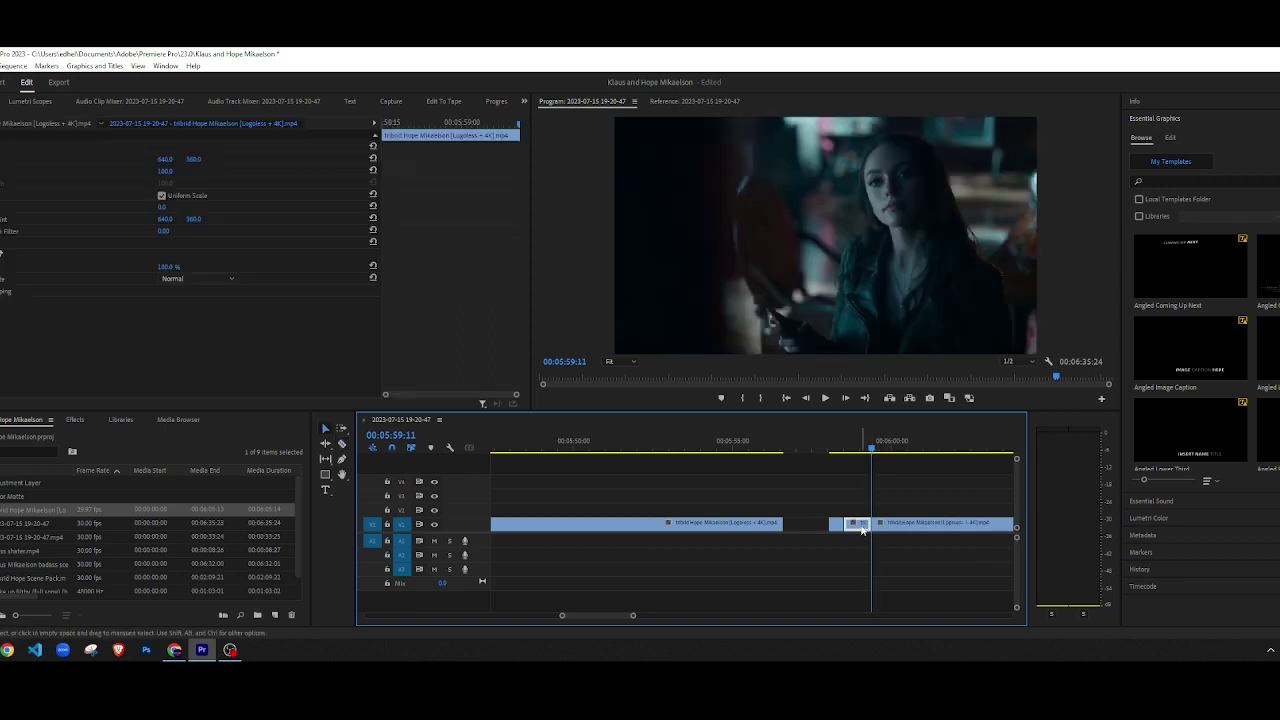
key(Delete)
Step: Paste the cut segment on V1 at 00:00:23:24, directly after the last edited clip
key(Up)
key(Up)
key(Up)
key(Up)
key(Up)
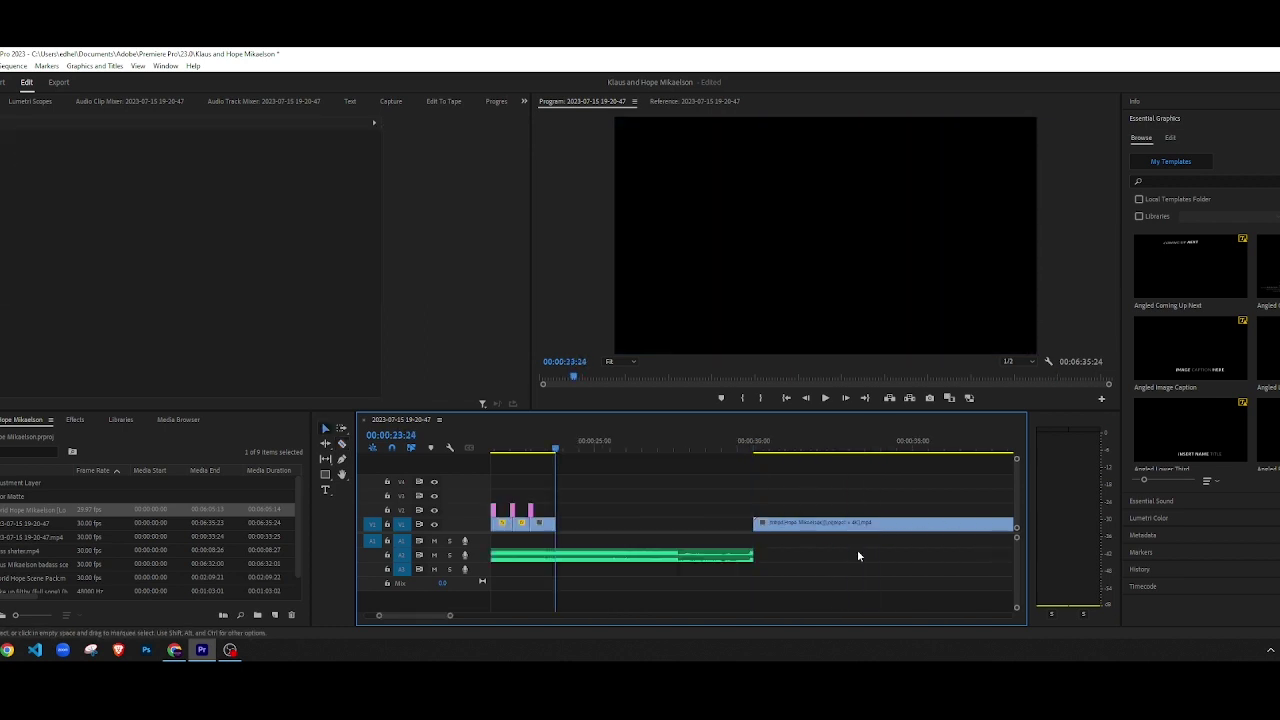
key(ctrl+v)
Step: Duplicate the previous transition's adjustment layer on V2 over the cut at 00:00:23:24
scroll(523, 534, up, 5)
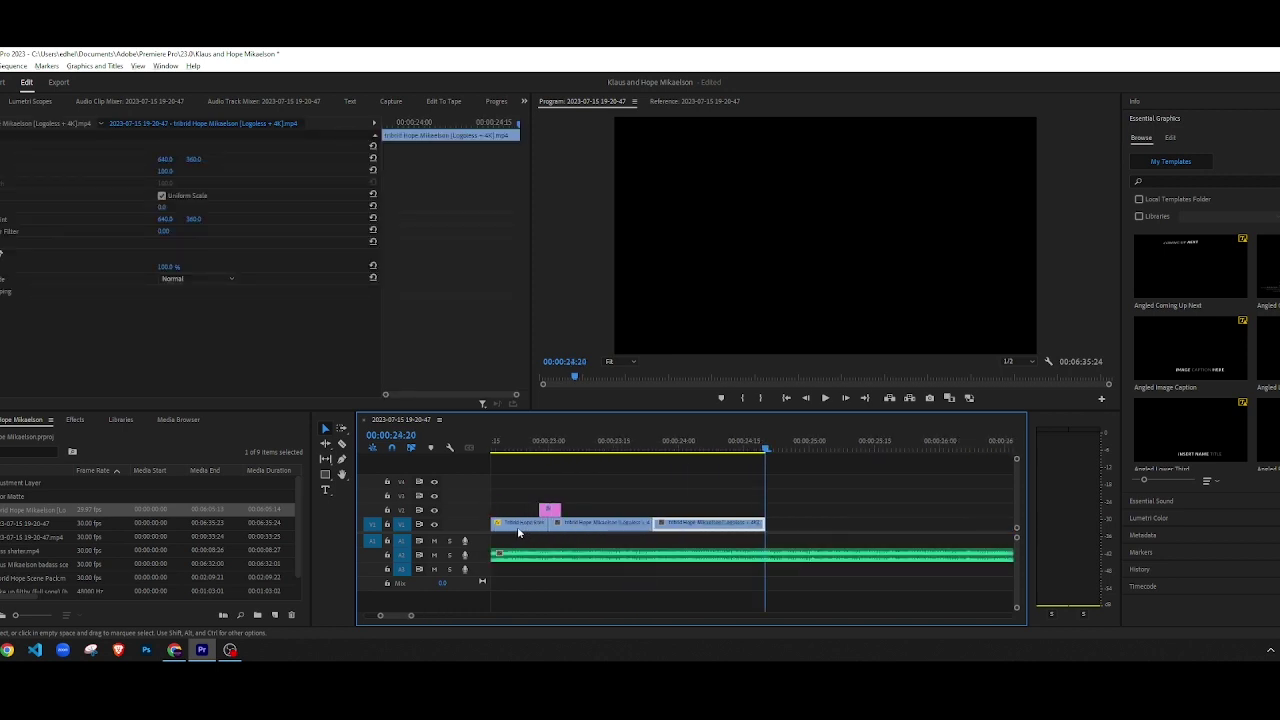
click(553, 502)
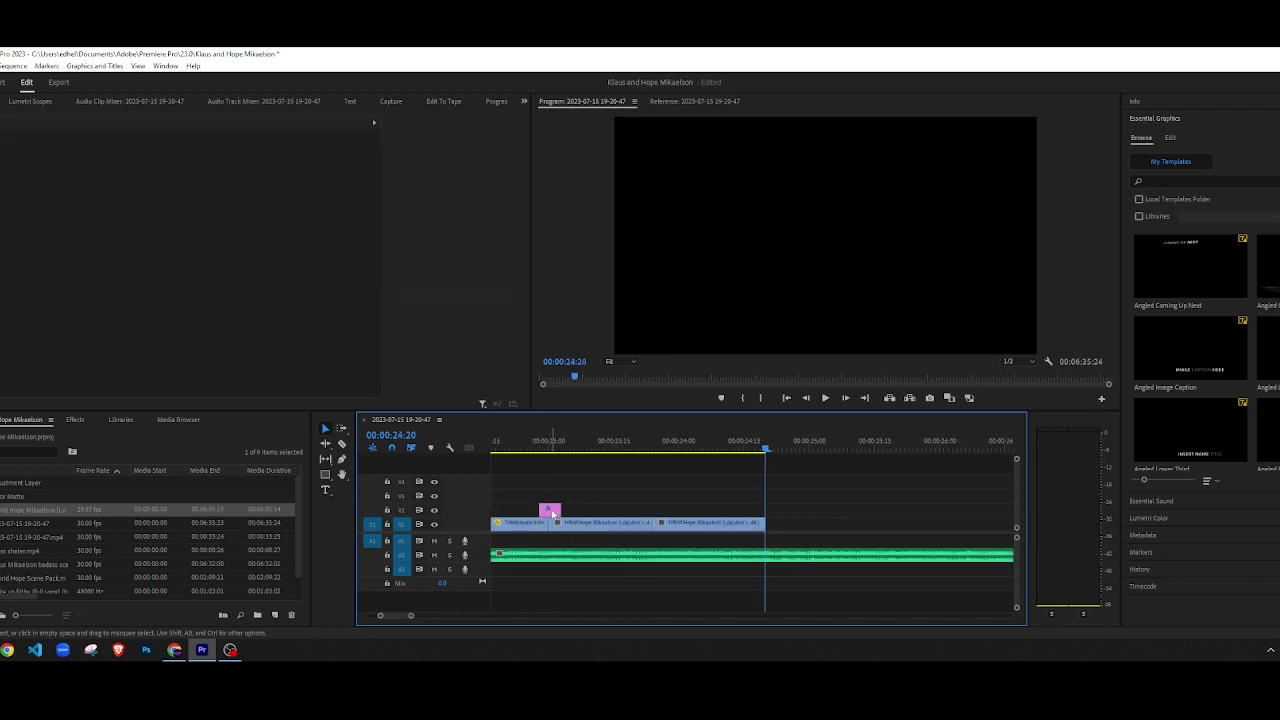
drag(550, 512, 656, 512)
scroll(594, 513, down, 2)
scroll(590, 512, up, 3)
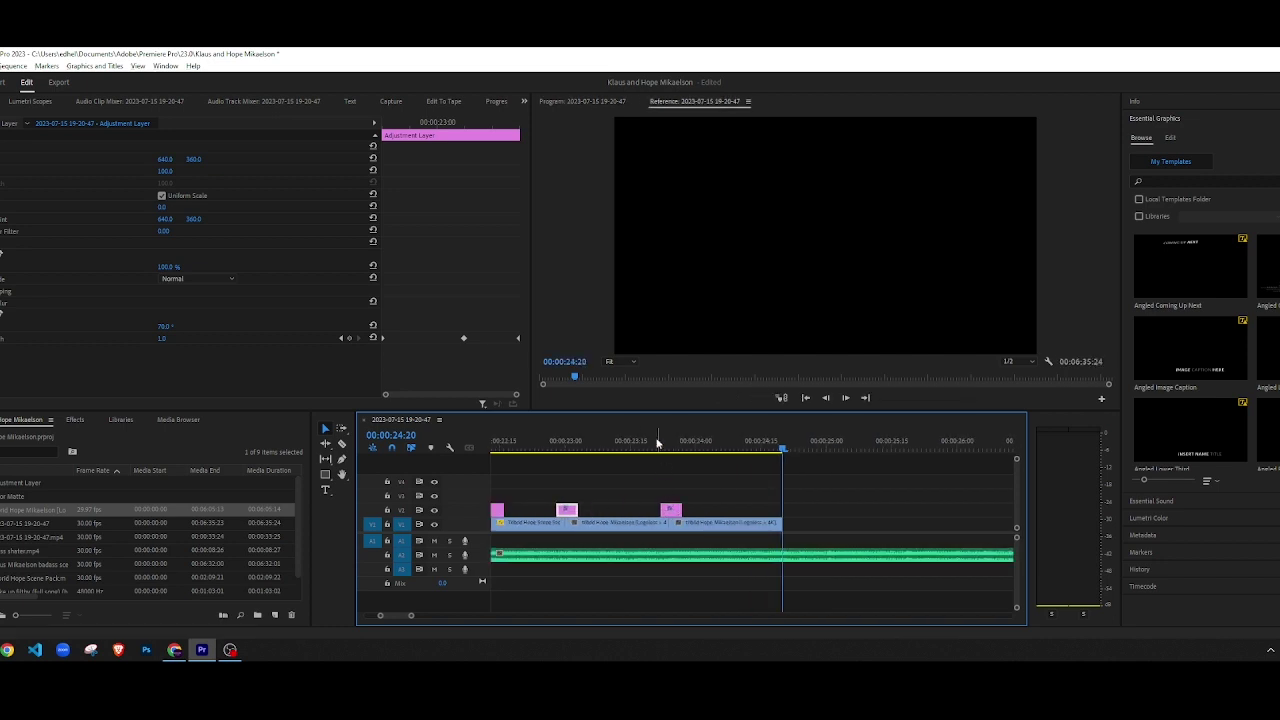
Step: Set the blur direction of the duplicated adjustment layer at 00:00:23:25 to -70°
drag(657, 443, 673, 510)
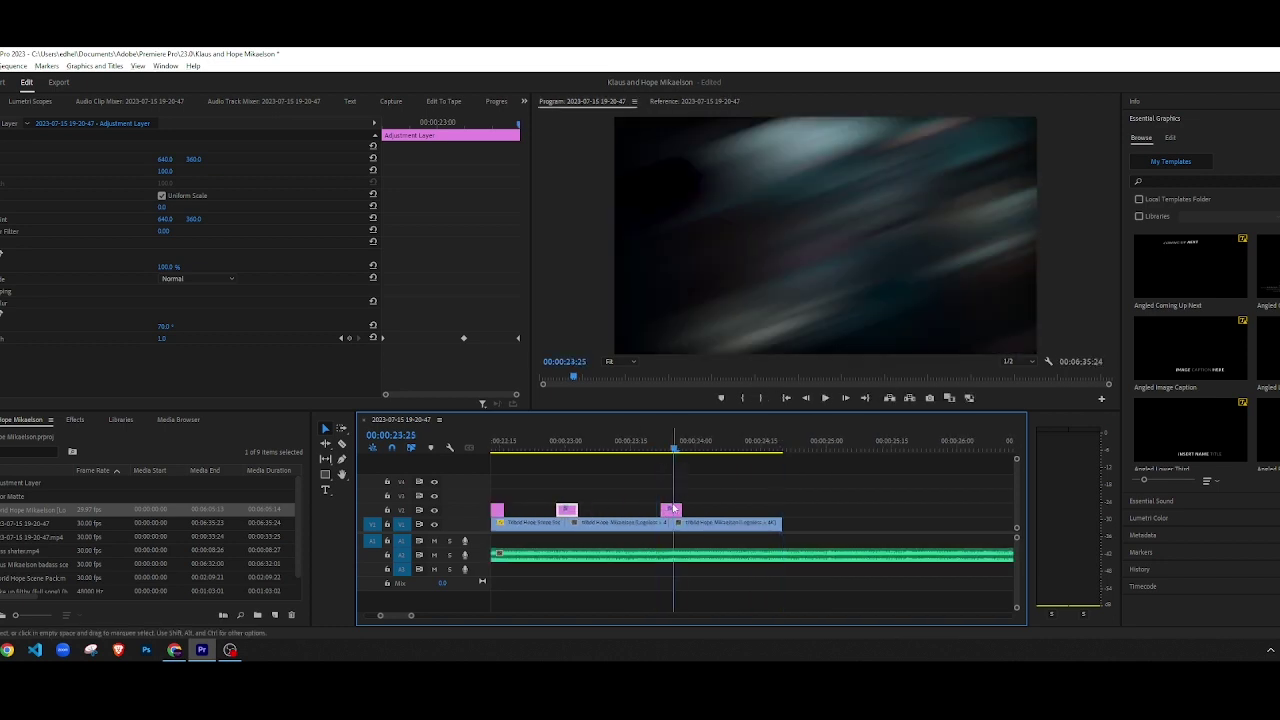
click(176, 327)
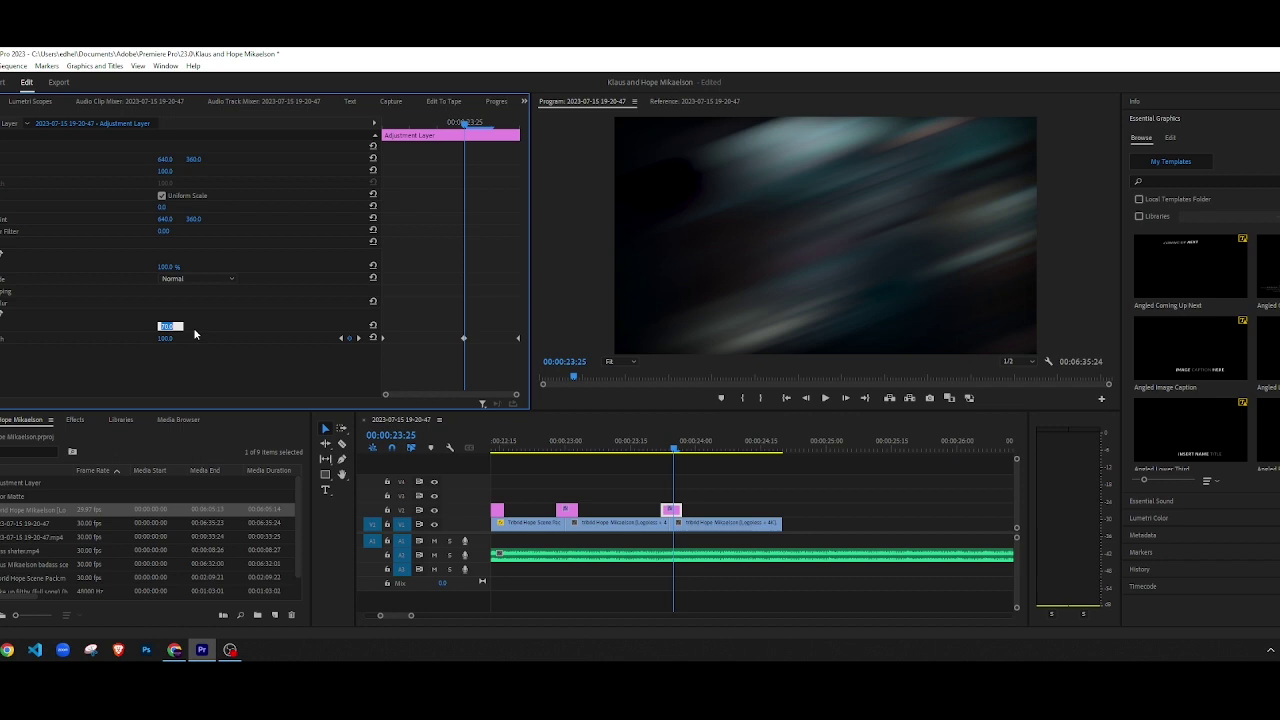
key(Return)
Step: Play back the sequence from shortly before 00:00:20:00 through the newly pasted segment to review the transition
scroll(660, 547, down, 4)
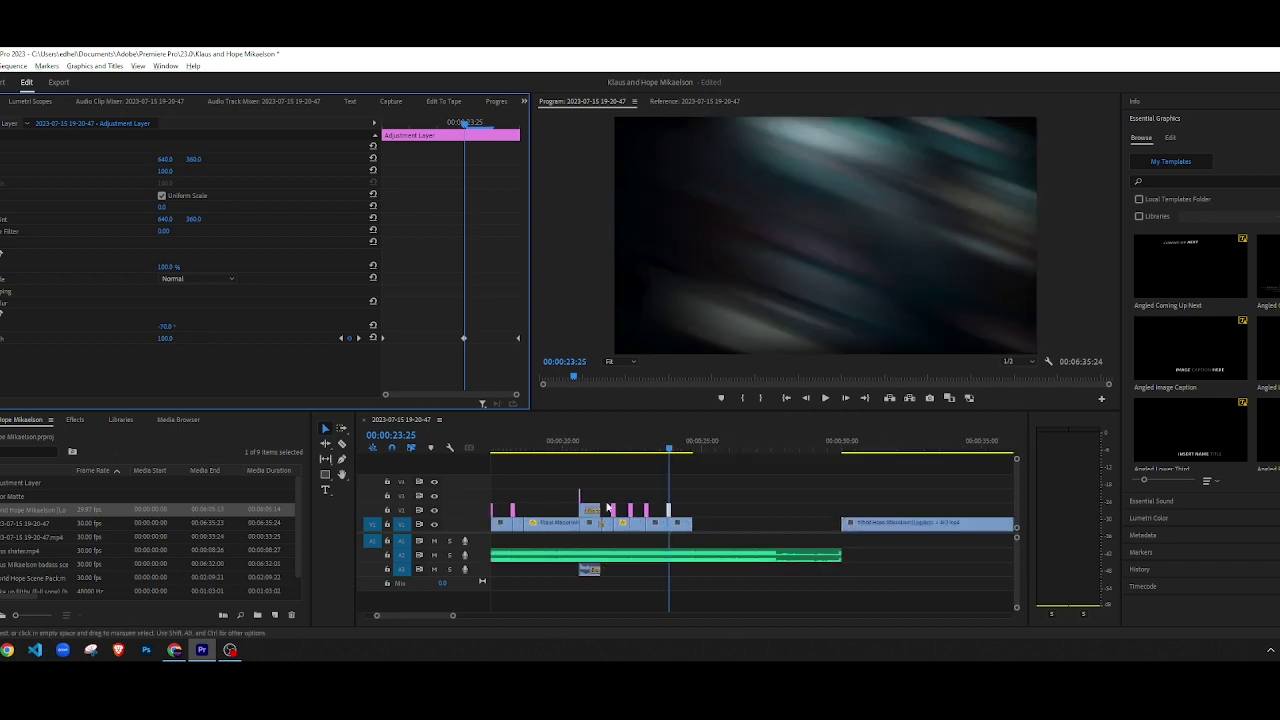
click(563, 451)
click(599, 472)
key(space)
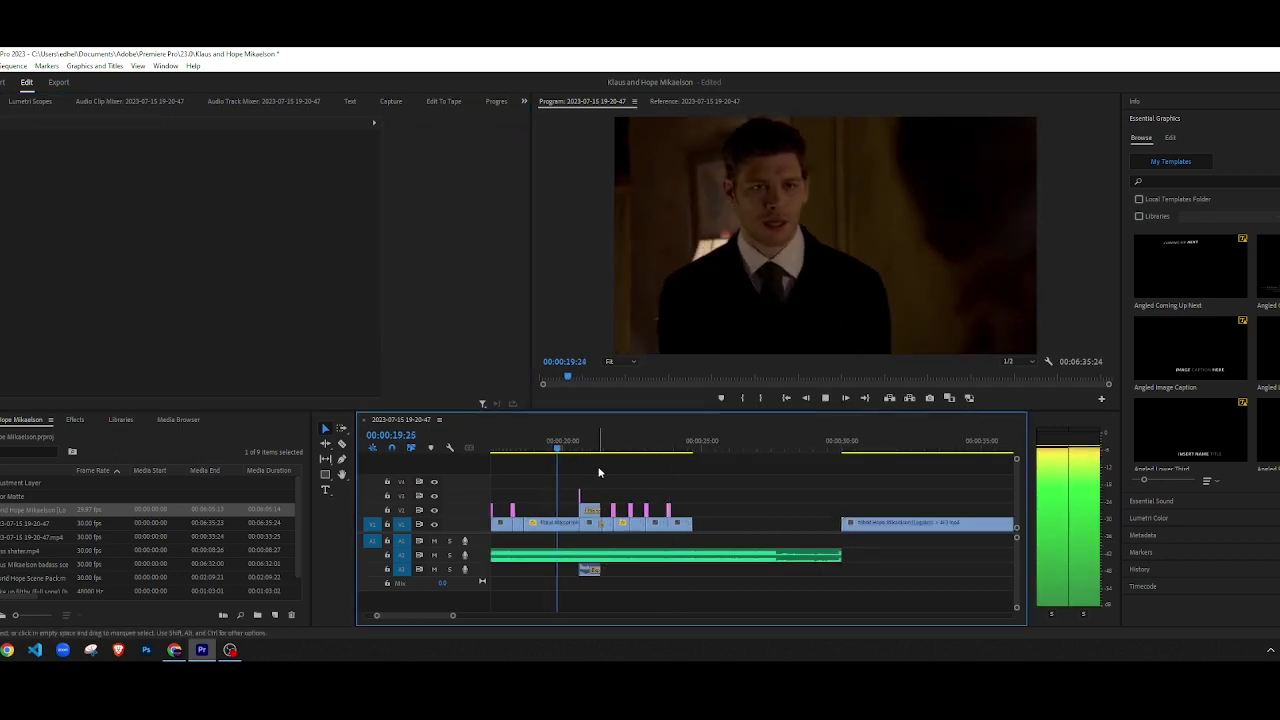
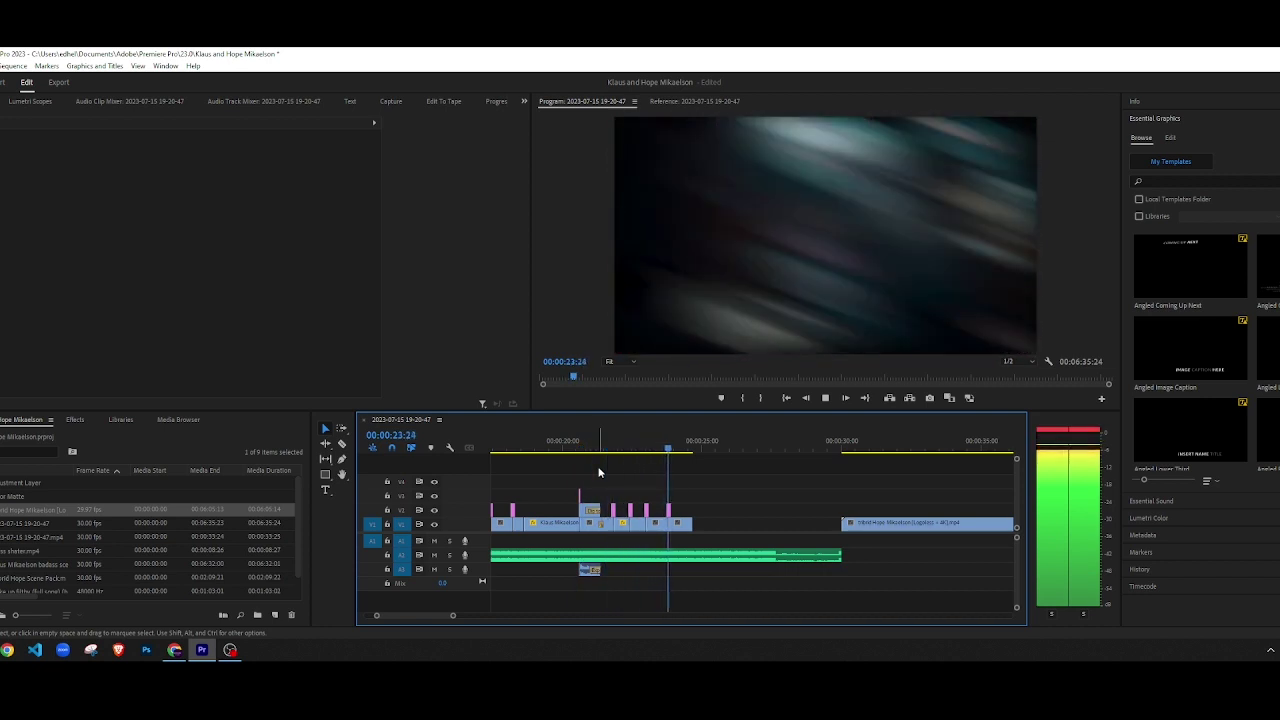
key(space)
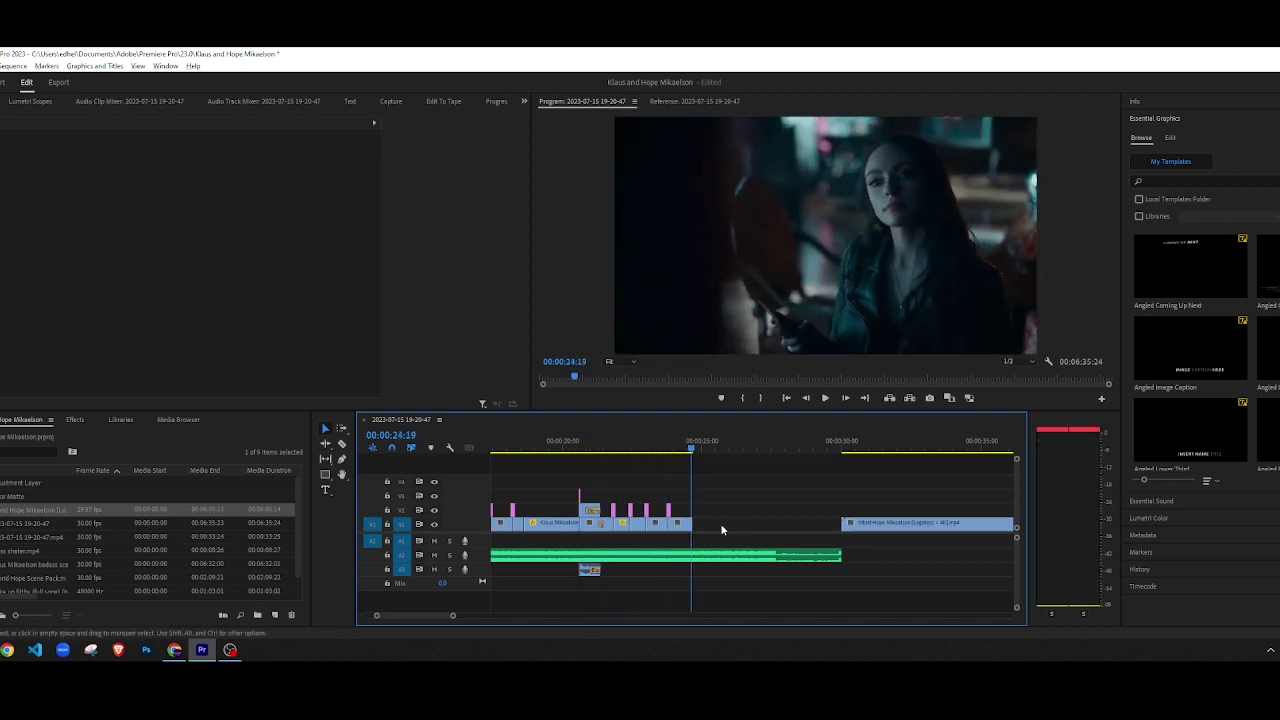
Step: Split the pasted segment at 00:00:24:18 and delete the part after the split
scroll(720, 526, up, 6)
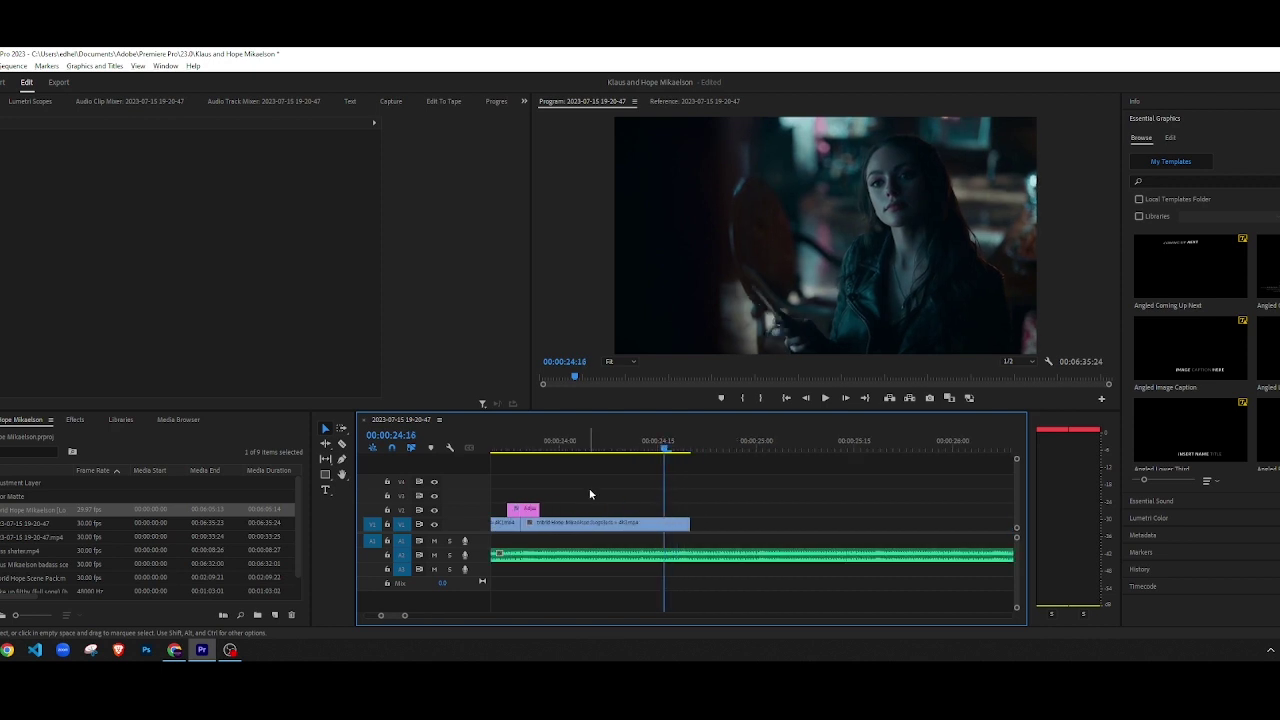
click(686, 527)
key(Delete)
scroll(771, 550, down, 10)
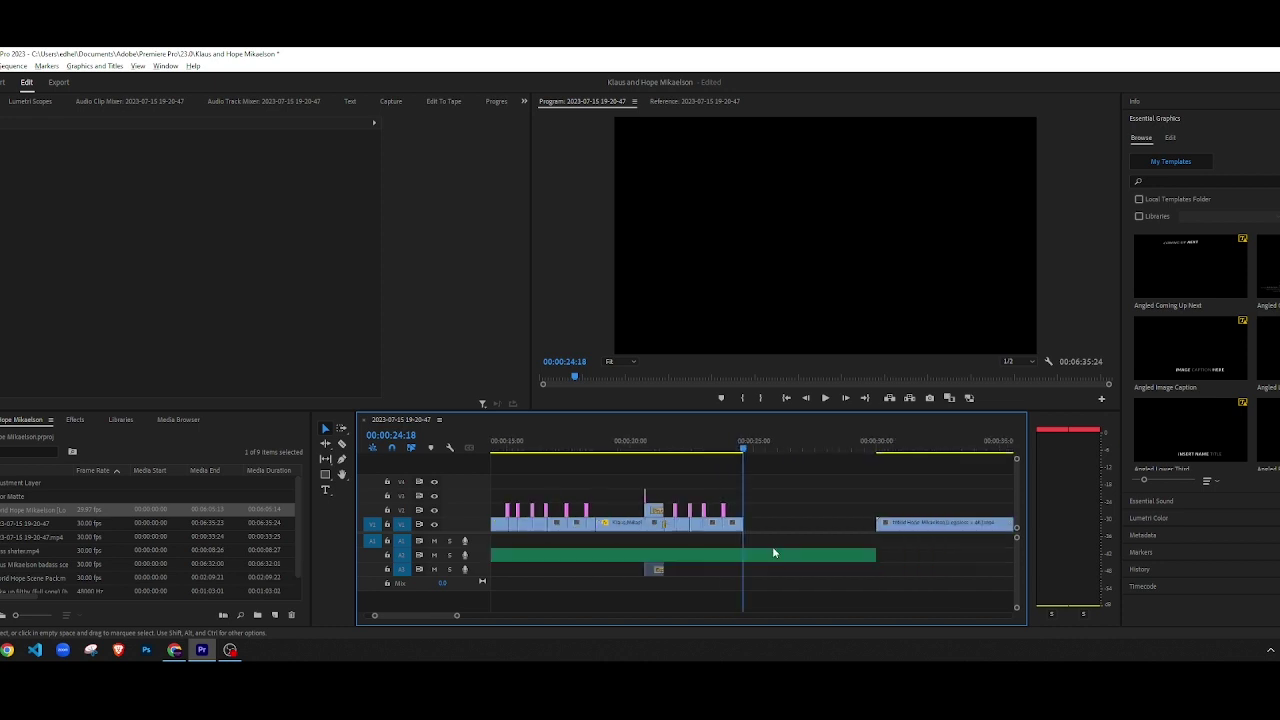
Step: Find the next shot of Hope in the remaining source footage and split the V1 clip at about 00:06:05:23
key(-)
key(-)
key(-)
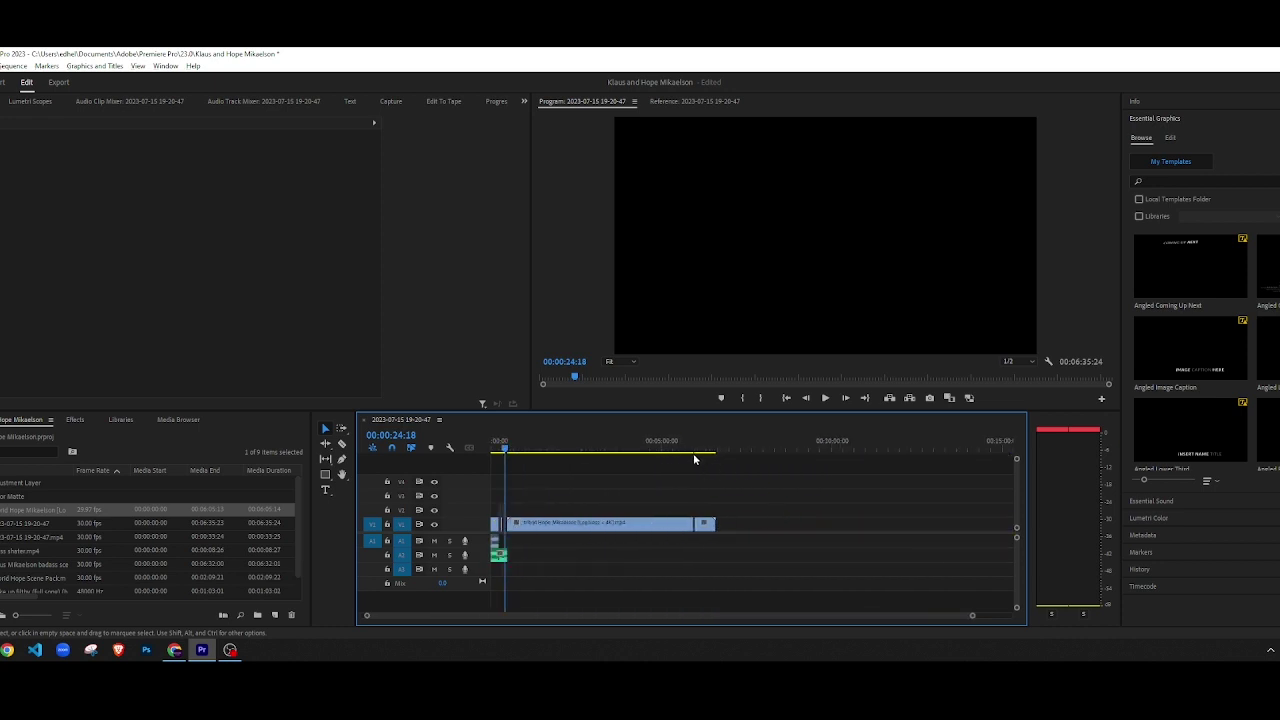
click(697, 450)
key(=)
key(=)
key(=)
key(=)
key(=)
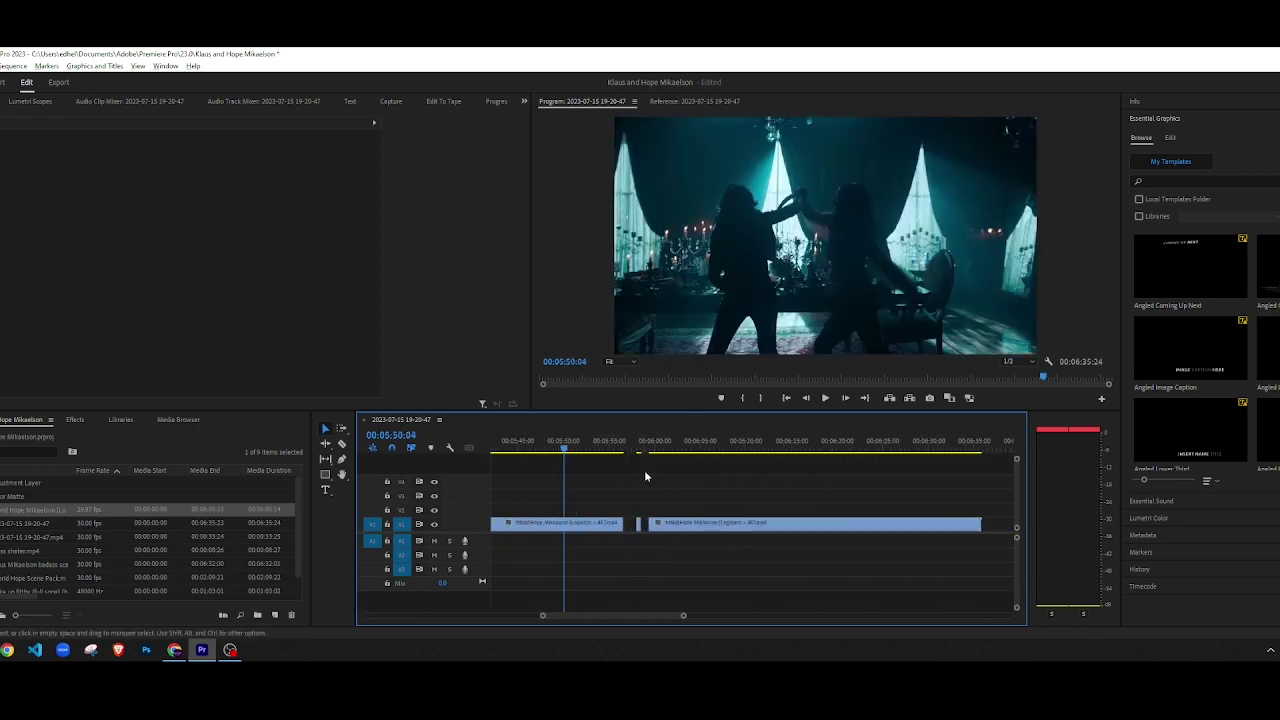
drag(661, 450, 767, 452)
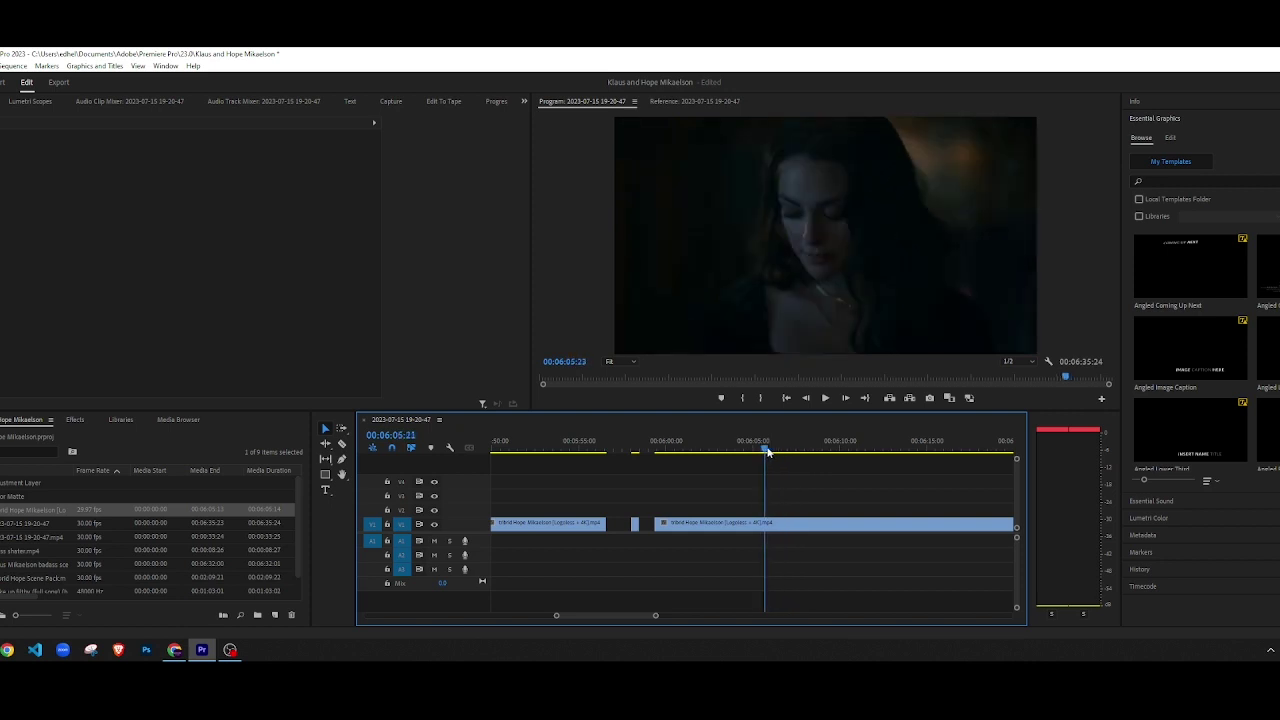
click(769, 527)
Step: Split the source clip at 00:06:07:20, where the shot should end, and cut out the segment between the splits
key(space)
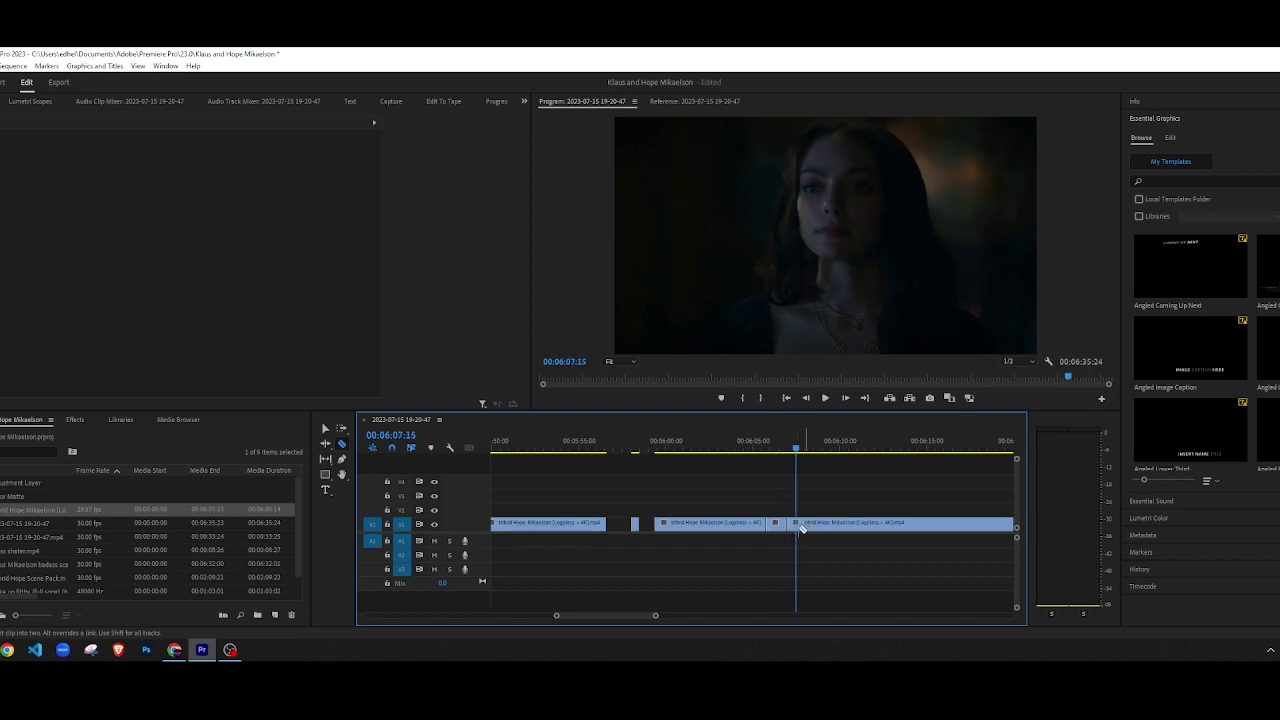
key(space)
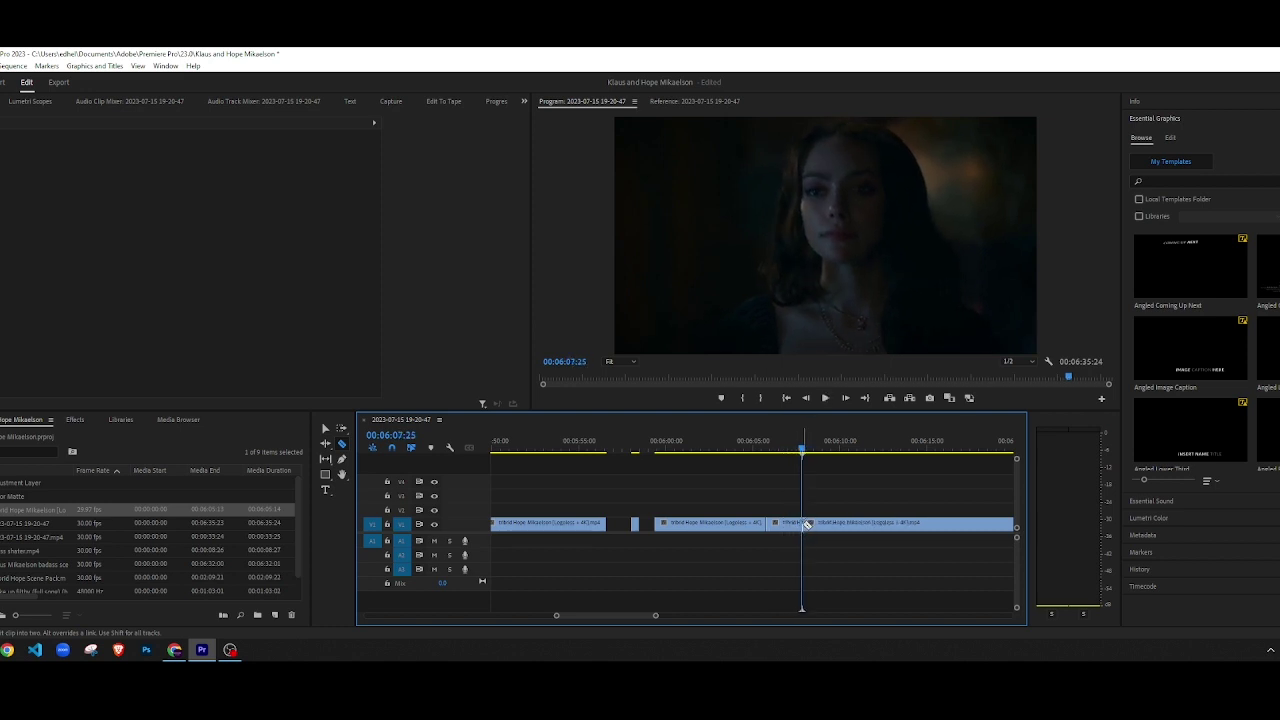
key(Left)
key(Left)
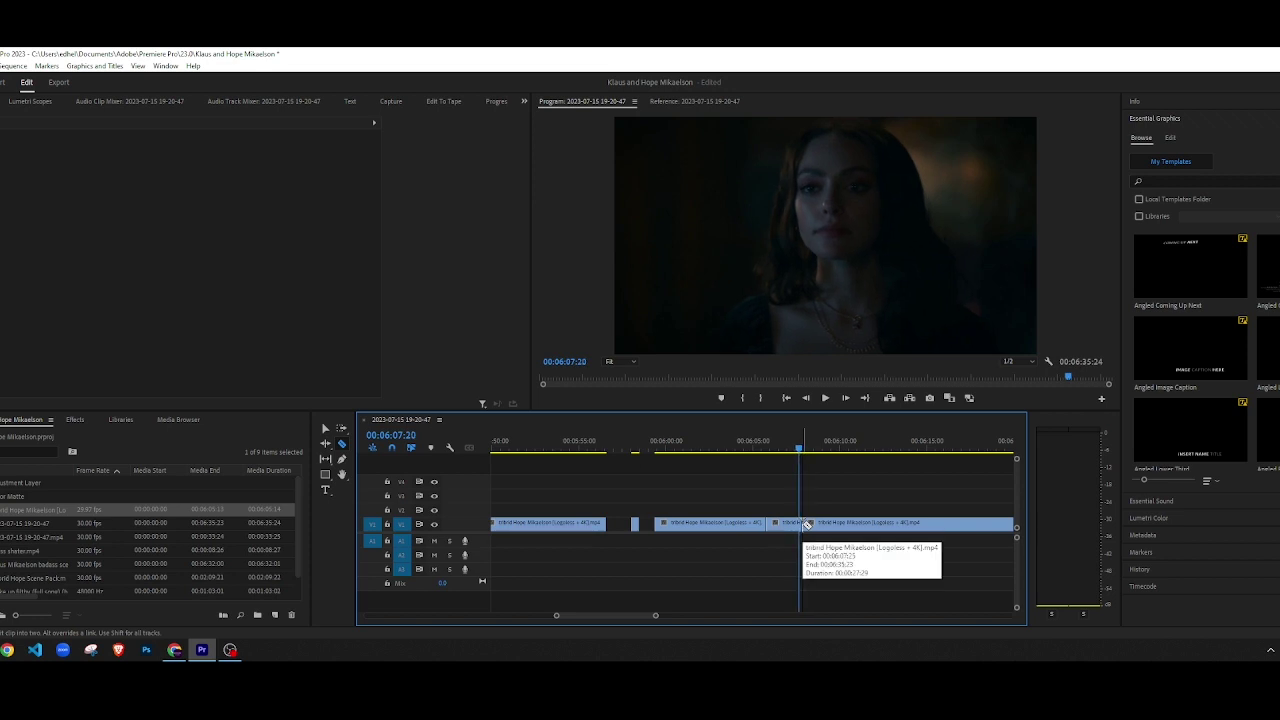
key(Left)
key(space)
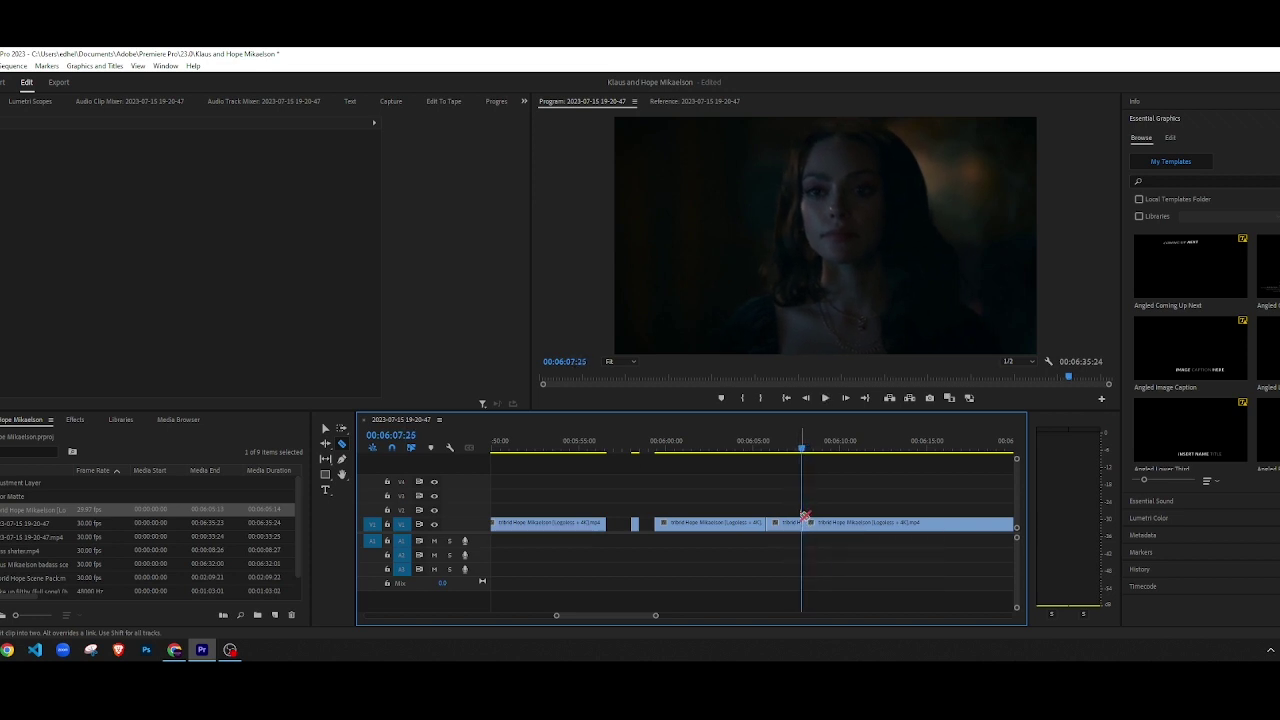
key(Left)
key(Left)
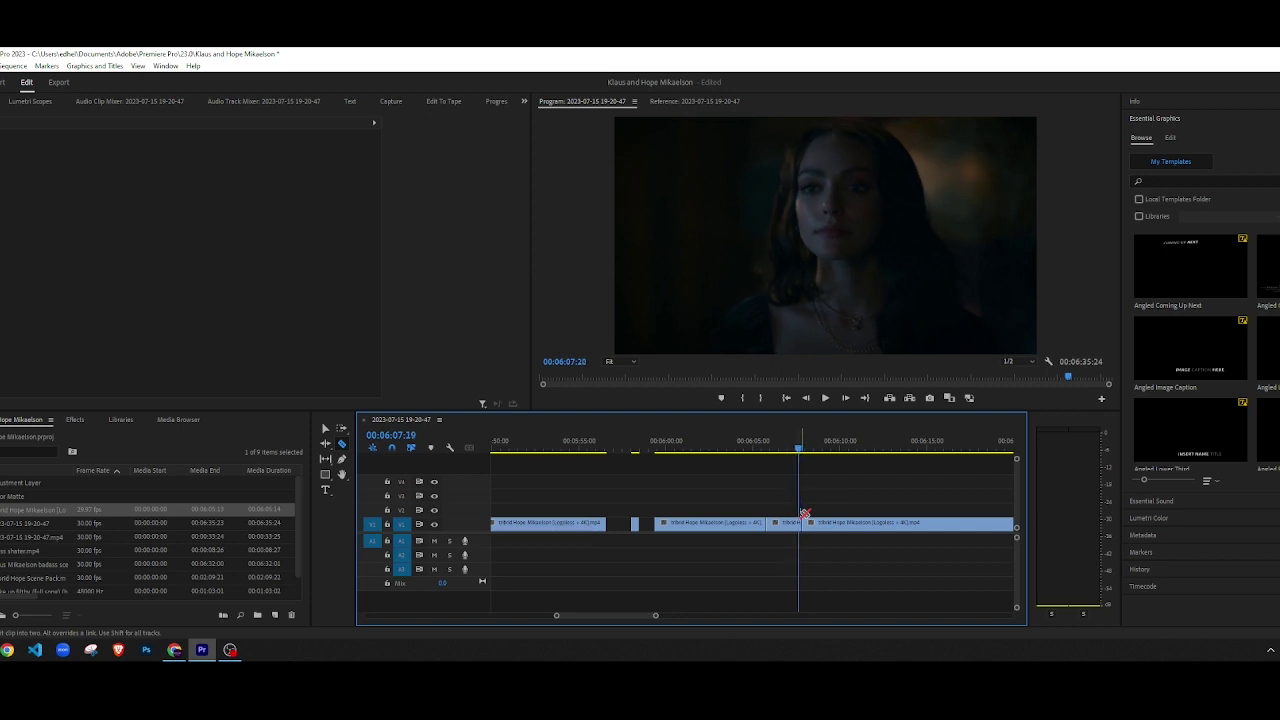
key(Right)
click(785, 525)
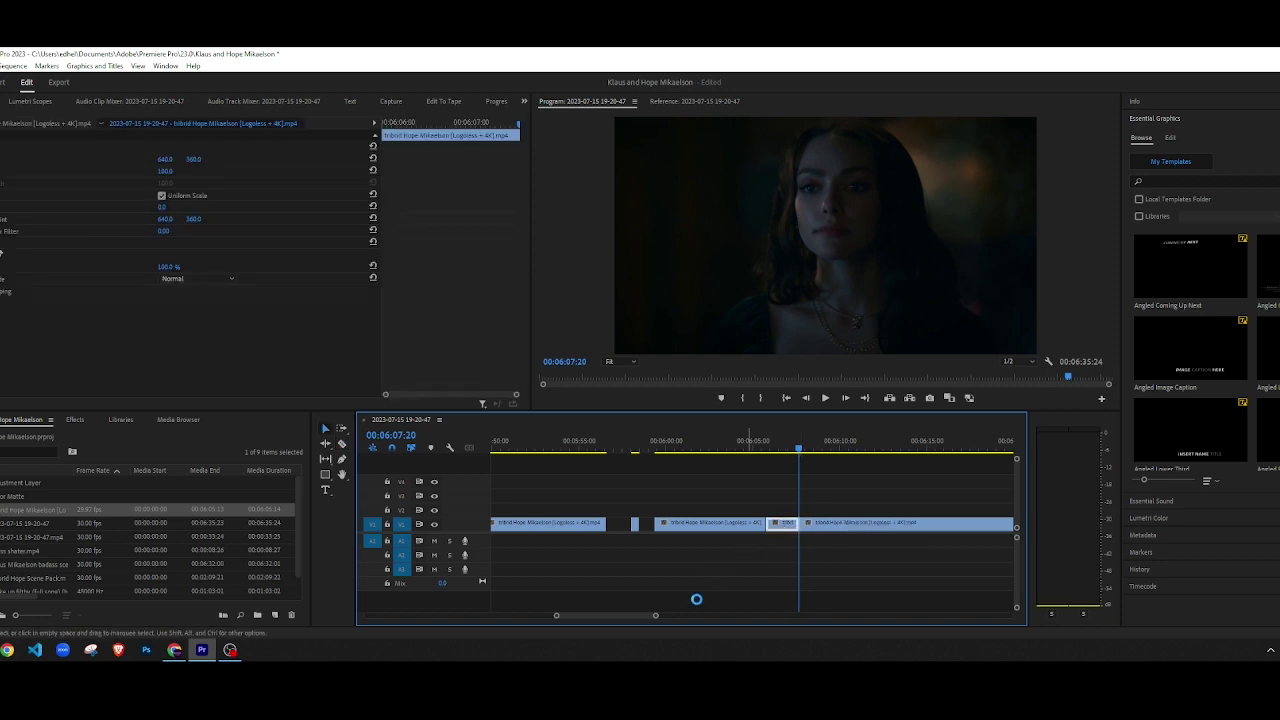
key(Delete)
Step: Paste the cut shot on V1 at 00:00:24:18, directly after the last edited clip
scroll(671, 600, down, 3)
drag(639, 615, 460, 616)
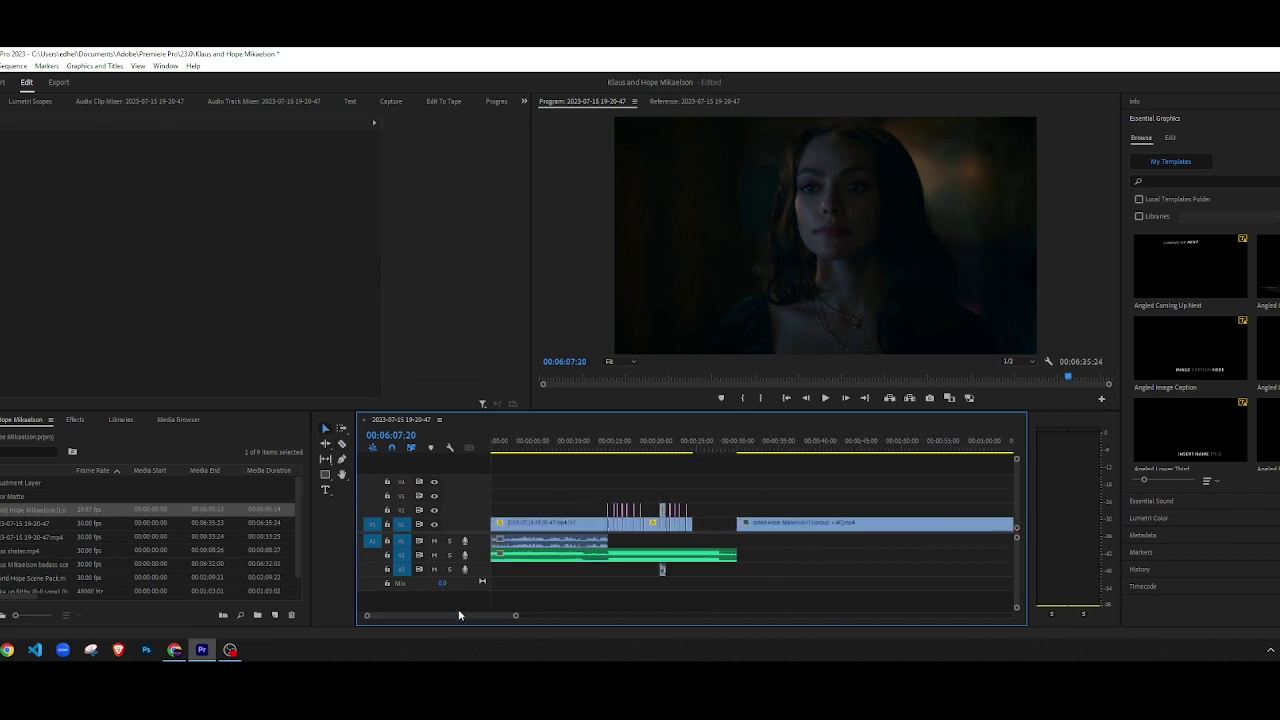
click(708, 447)
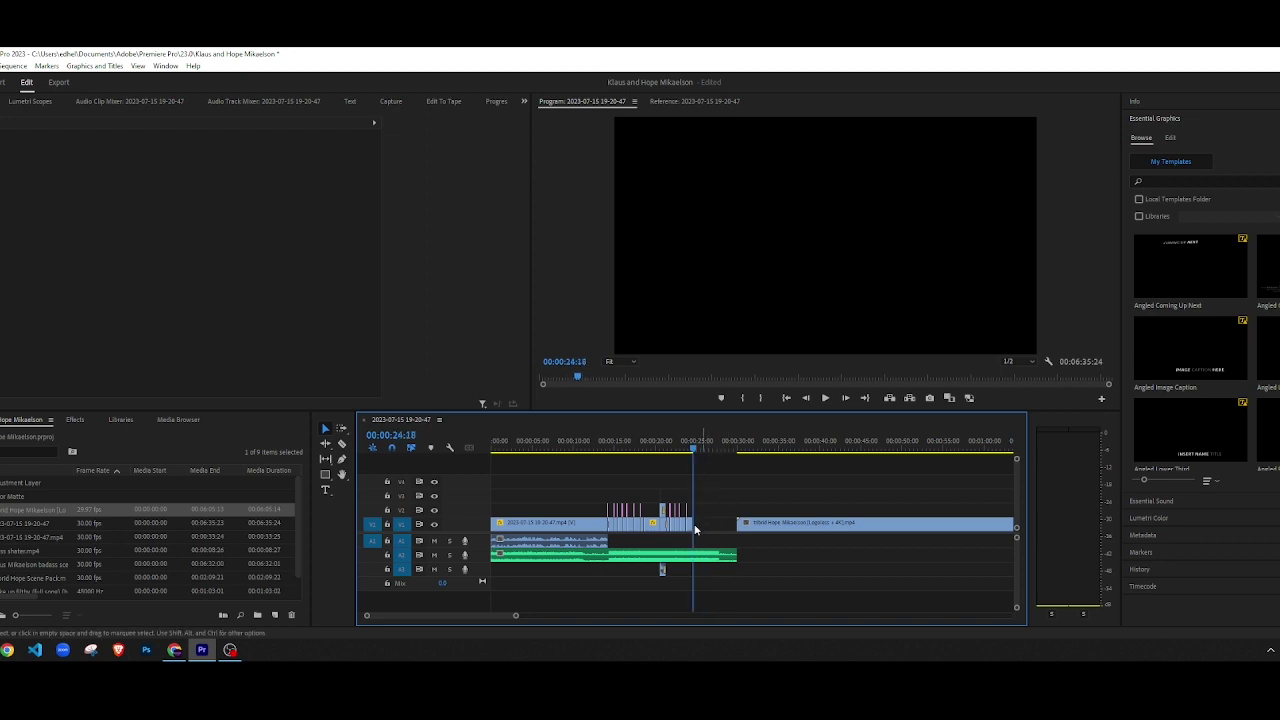
key(ctrl+v)
Step: Play back the sequence from shortly before 00:00:20:00 into the newly pasted shot to check the cut
scroll(684, 526, up, 6)
scroll(822, 527, down, 2)
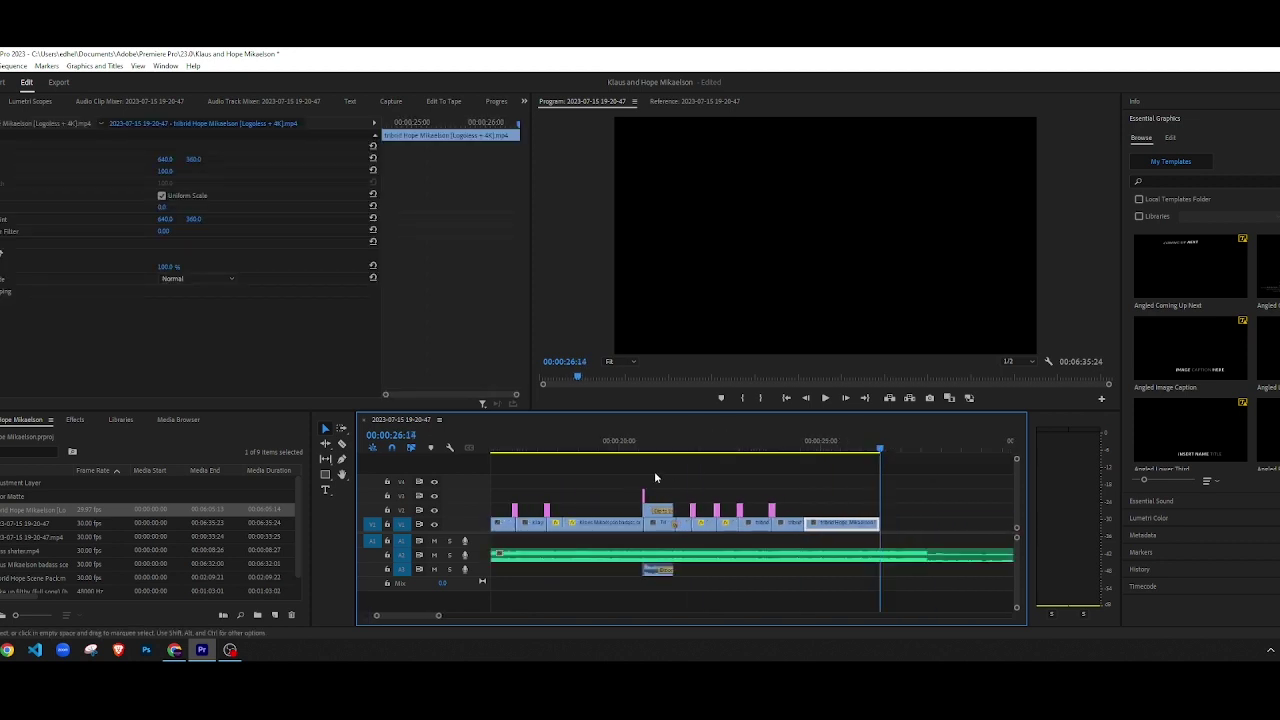
click(592, 449)
click(659, 464)
key(space)
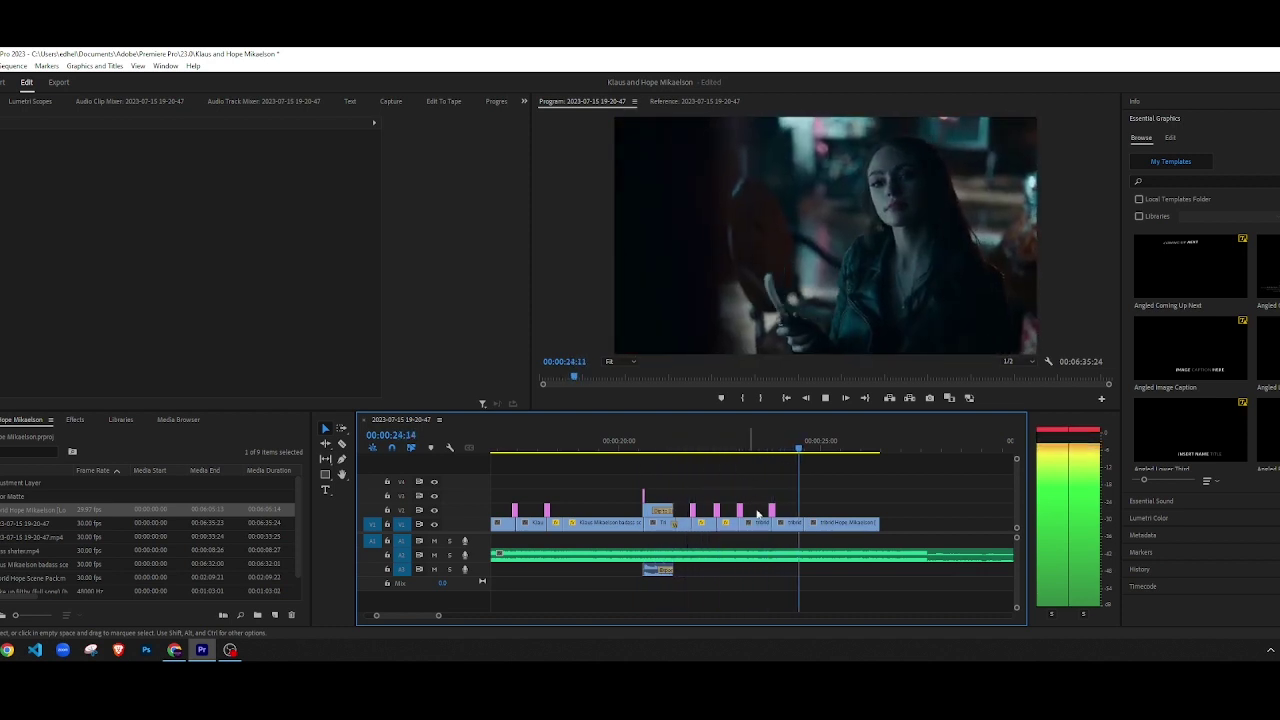
key(space)
key(space)
key(space)
Step: Duplicate an earlier transition's adjustment layer on V2 over the cut at 00:00:24:18
scroll(705, 536, down, 4)
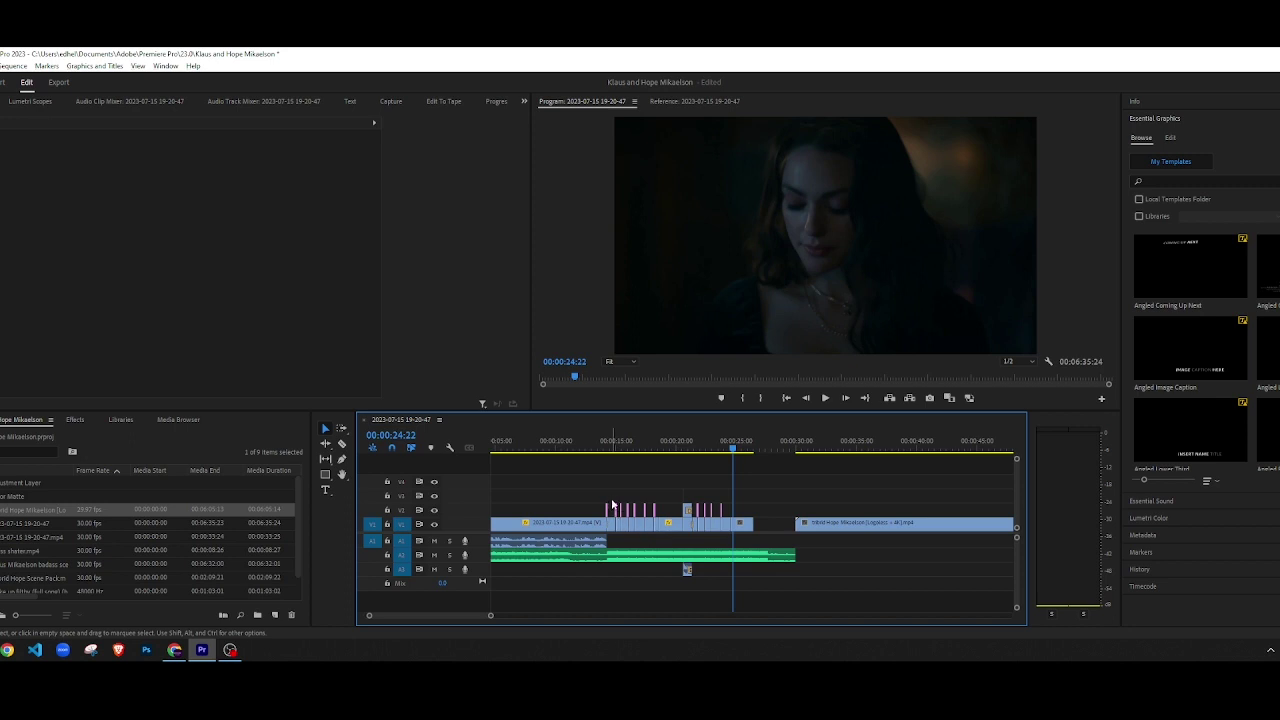
scroll(613, 505, up, 4)
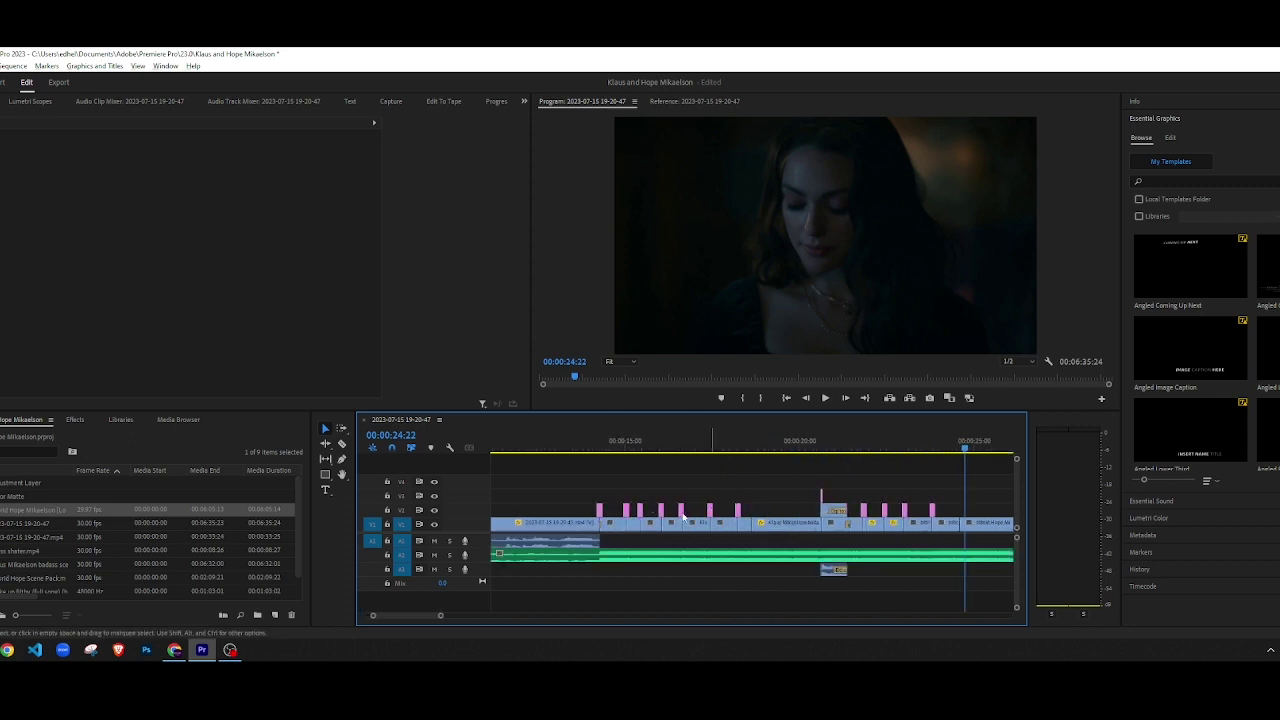
click(766, 496)
scroll(745, 514, down, 1)
click(734, 514)
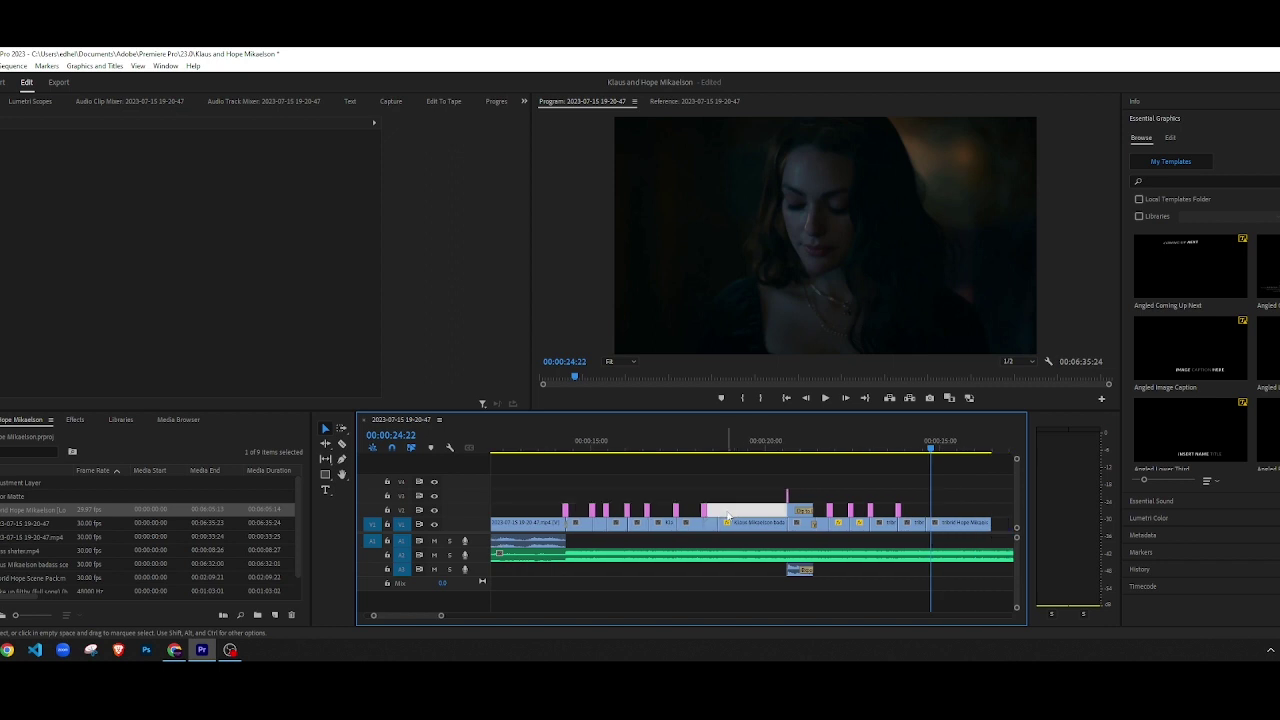
scroll(720, 513, down, 3)
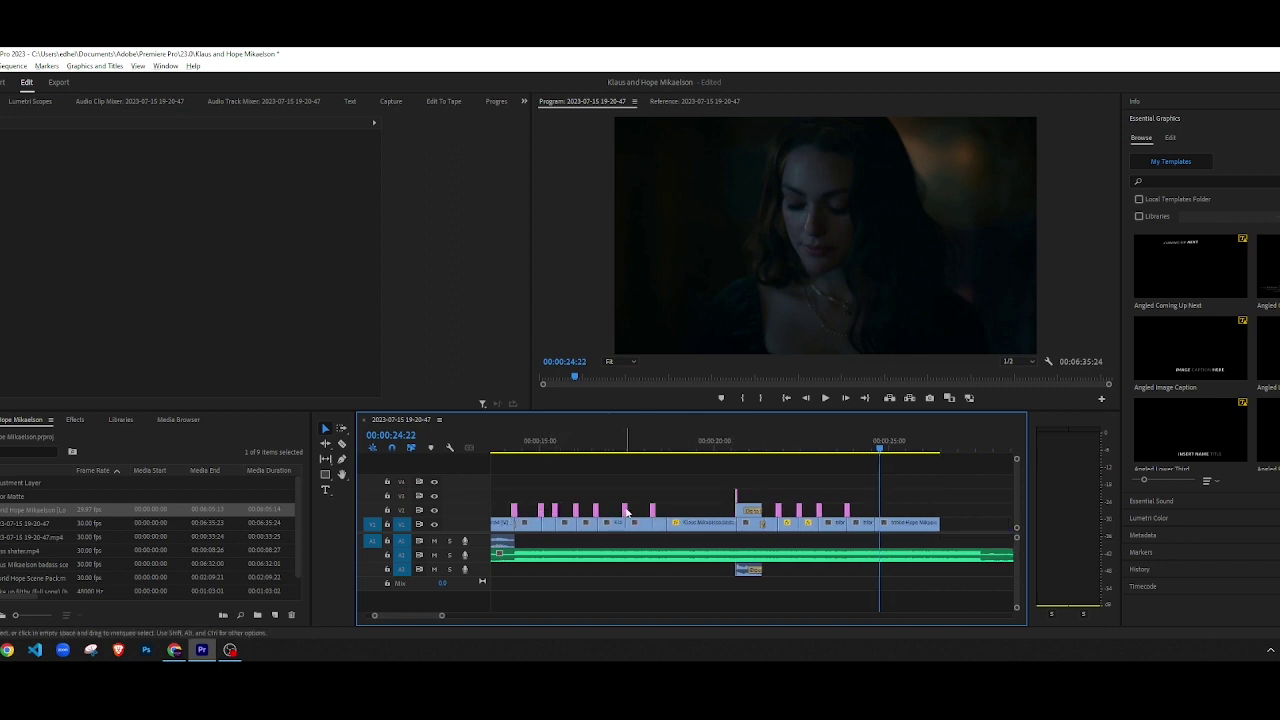
drag(627, 512, 826, 520)
scroll(880, 509, up, 9)
Step: Play back the sequence from about 00:00:19:14 into the last pasted shot to check the new transition
key(minus)
key(minus)
key(minus)
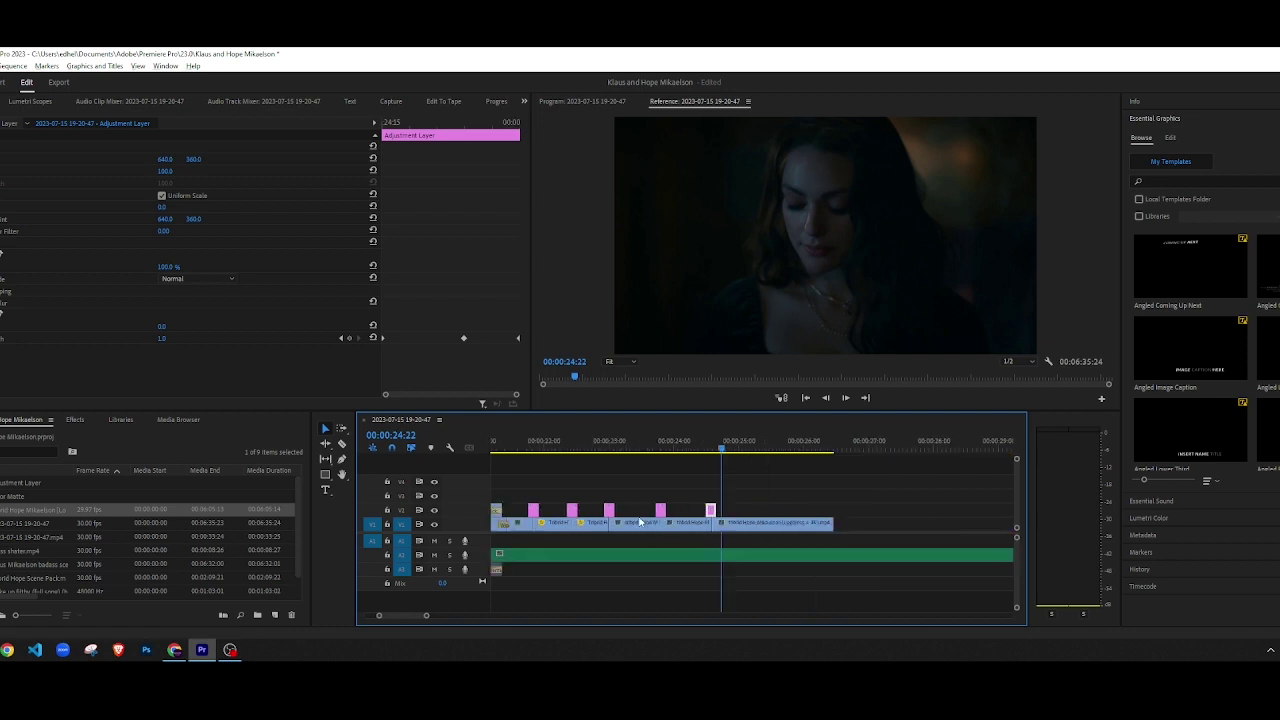
click(542, 479)
click(513, 447)
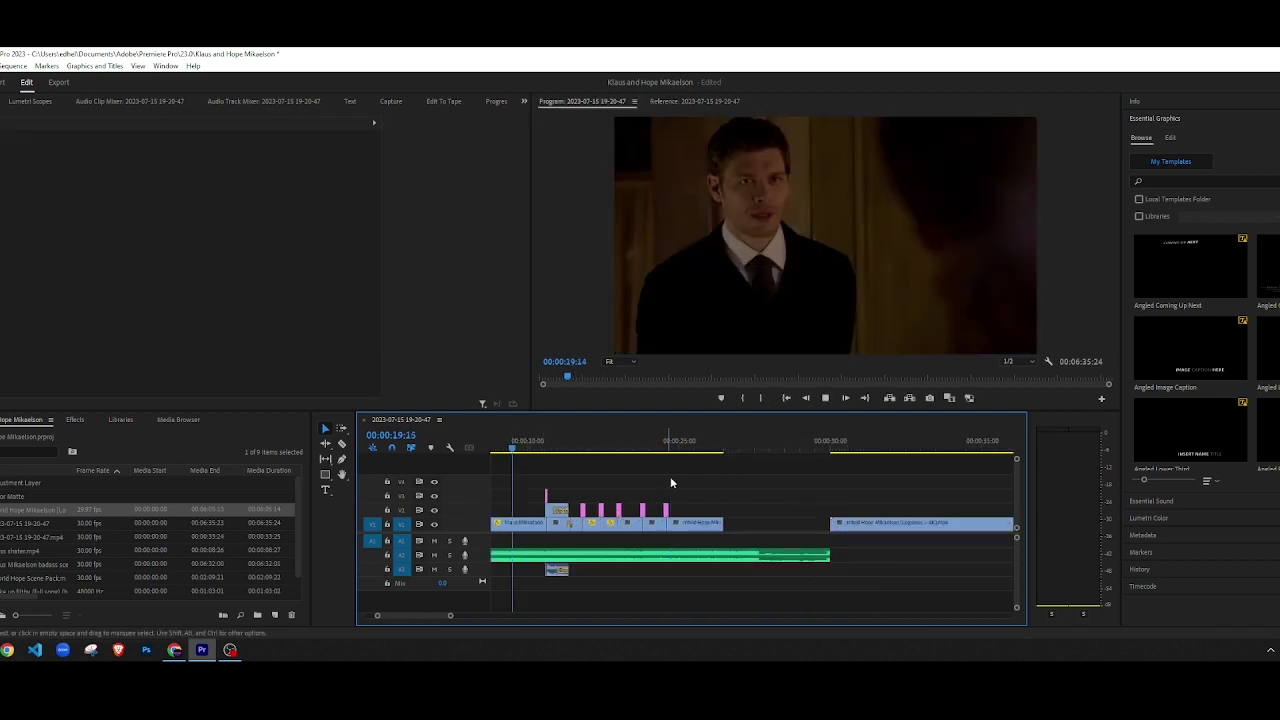
key(space)
scroll(671, 479, up, 5)
key(minus)
key(minus)
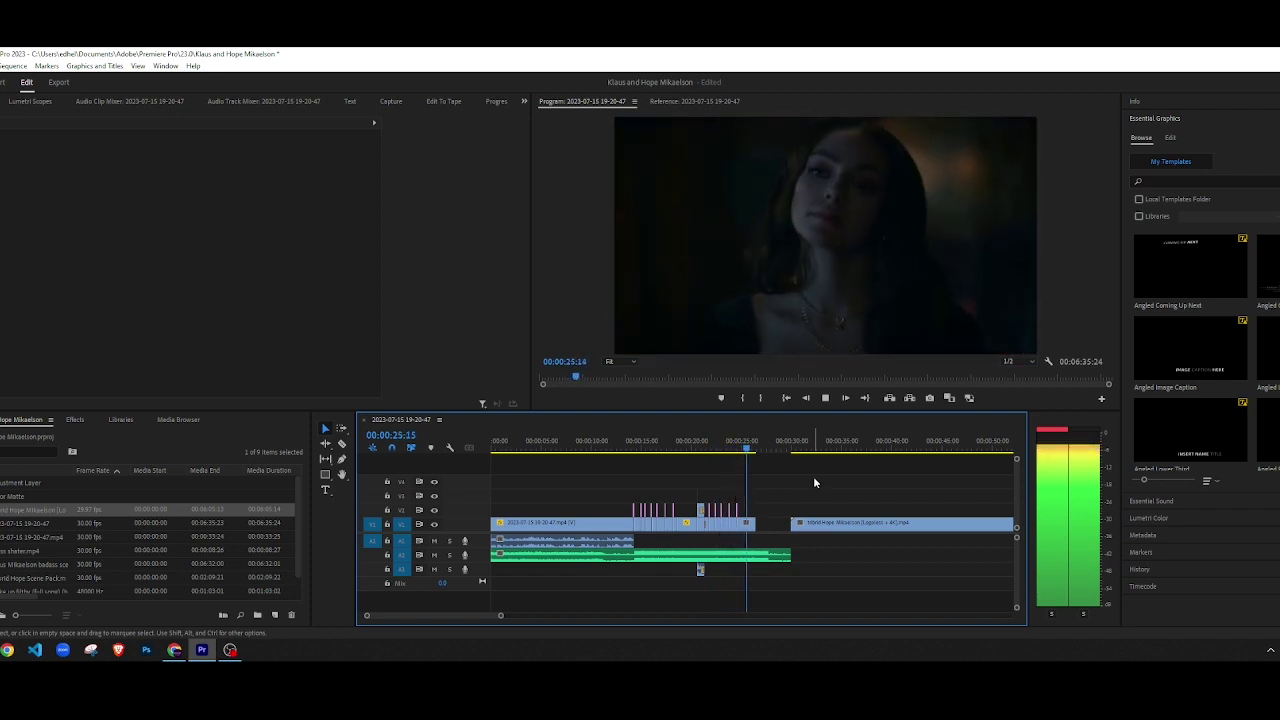
key(space)
Step: Split the last edited shot on V1 at 00:00:25:00, where playback from 00:00:21:14 stops, and delete the part after it
key(equal)
key(equal)
key(equal)
click(515, 445)
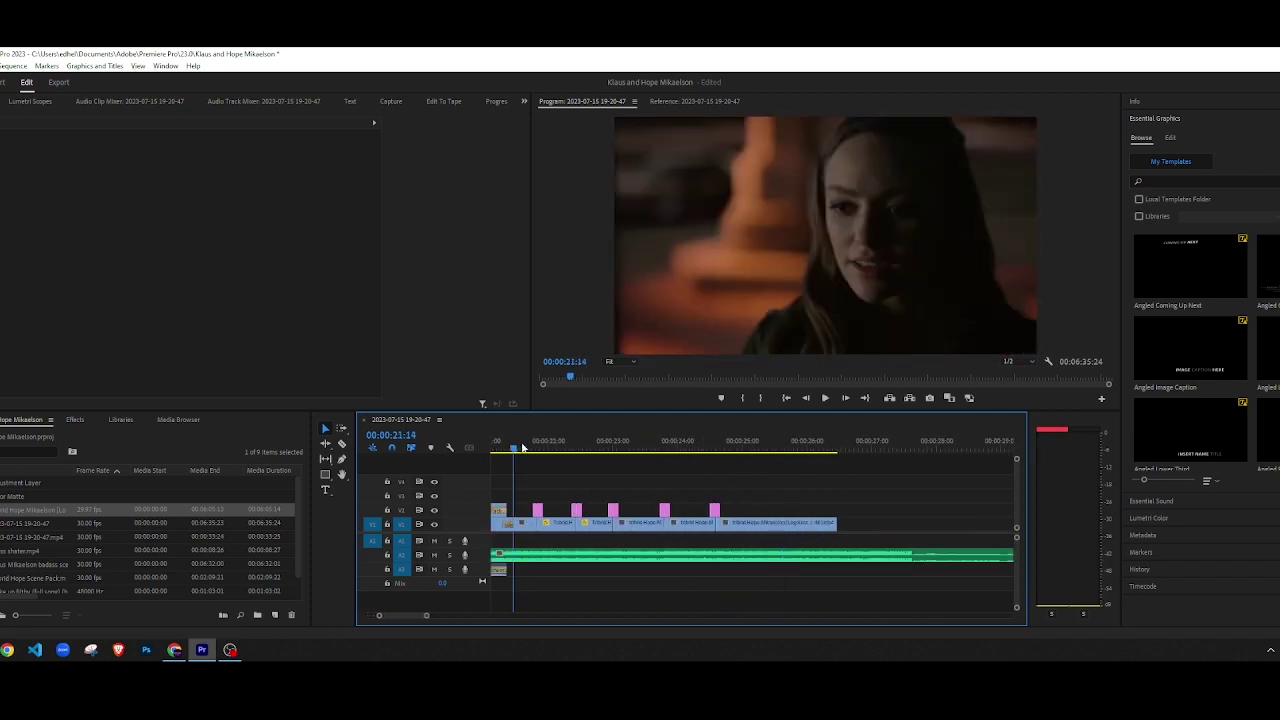
key(space)
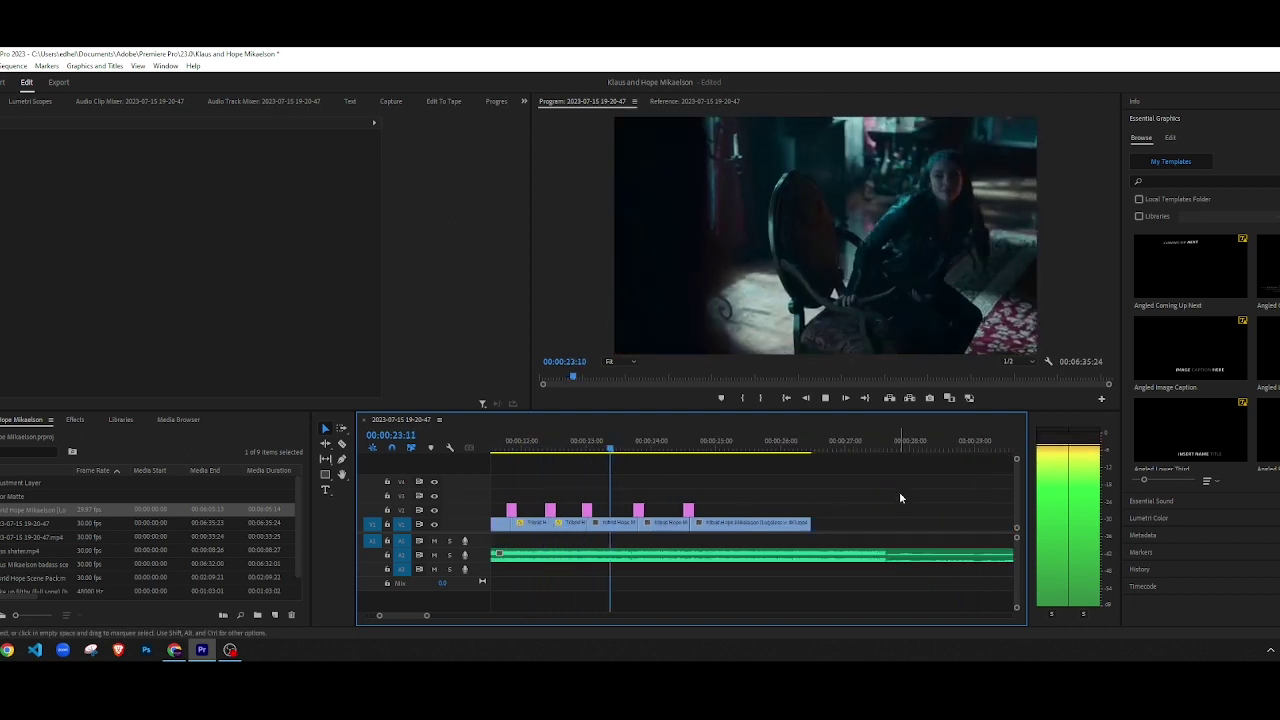
key(space)
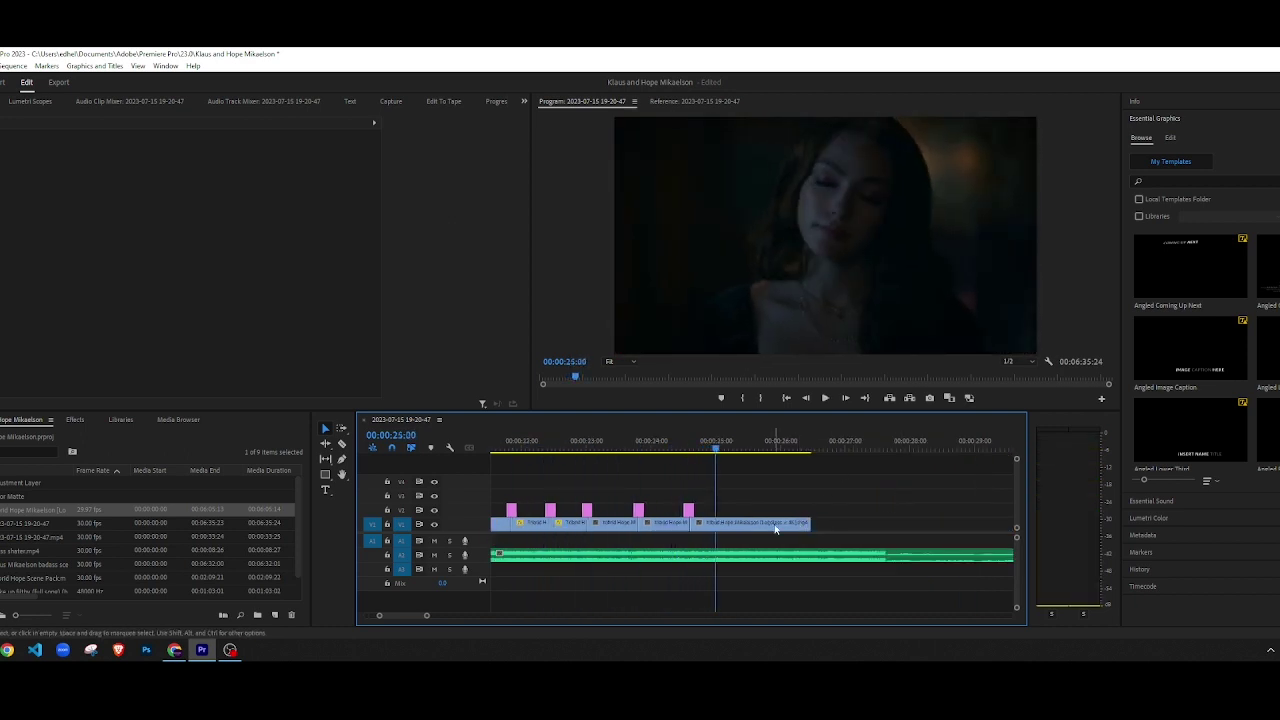
key(c)
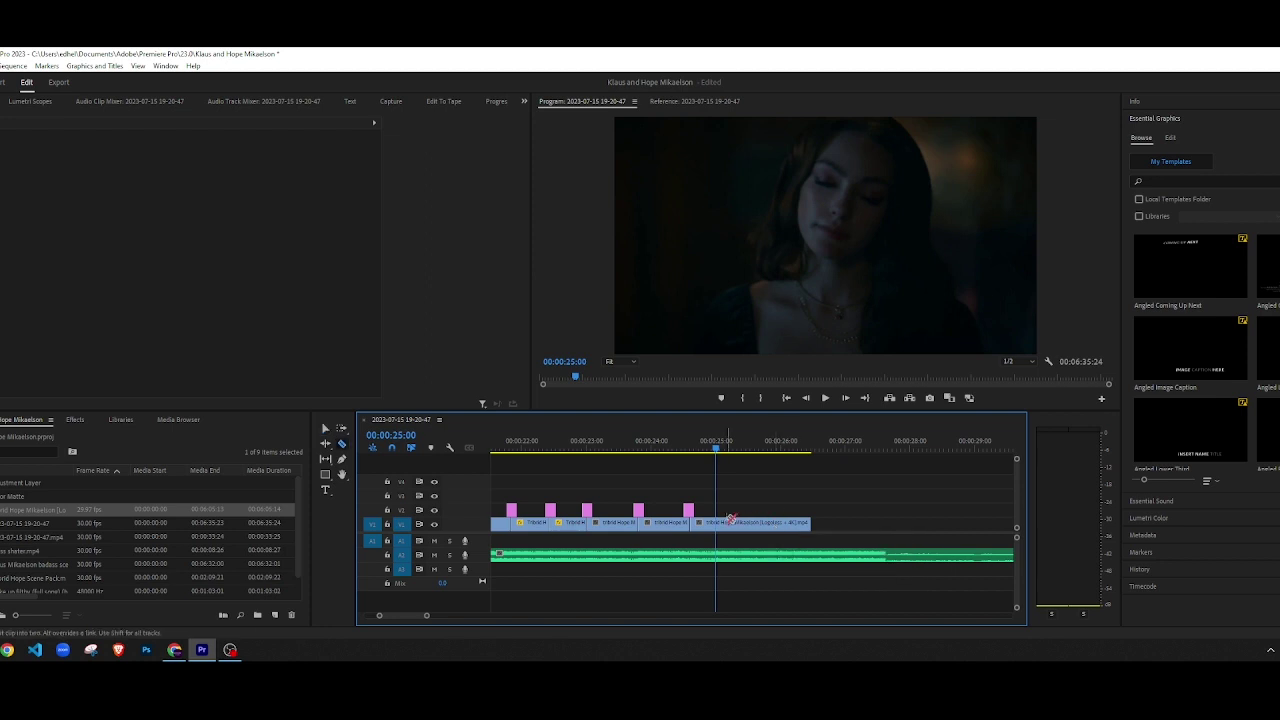
key(v)
click(733, 523)
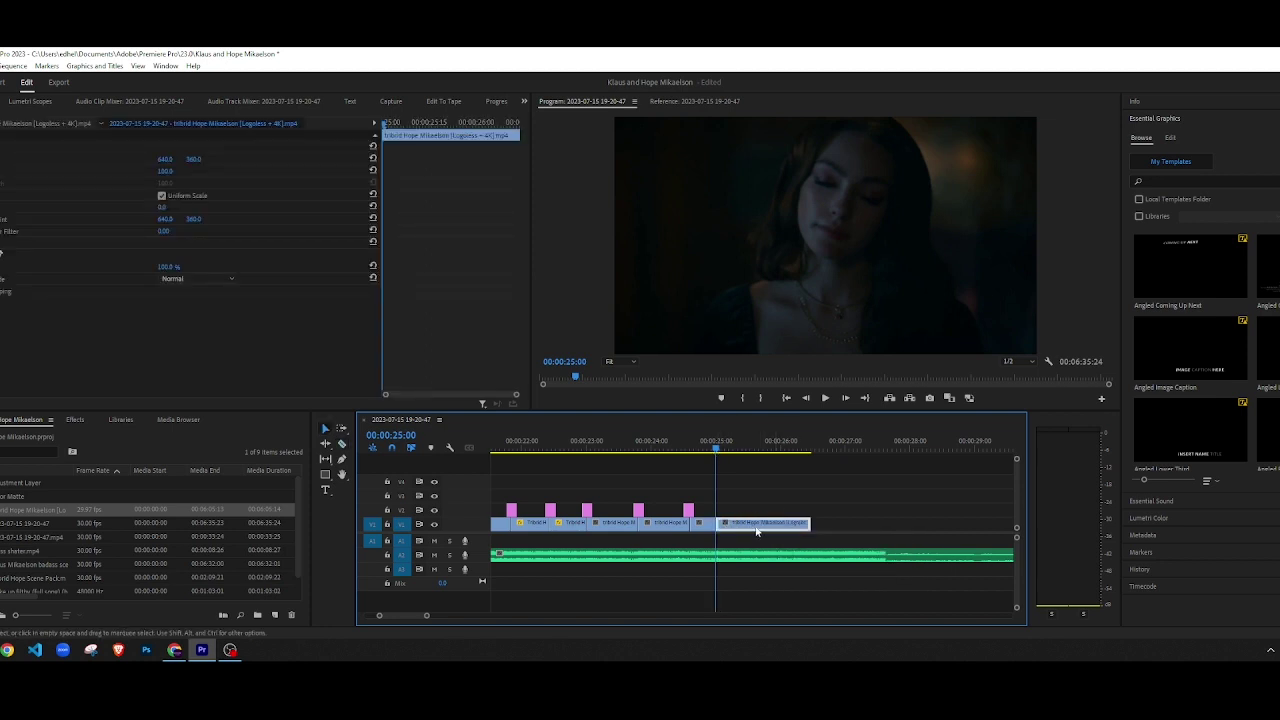
key(Delete)
Step: Split the source clip at 00:03:32:23, where the street shot should end, and cut out the segment between the splits
scroll(766, 526, down, 10)
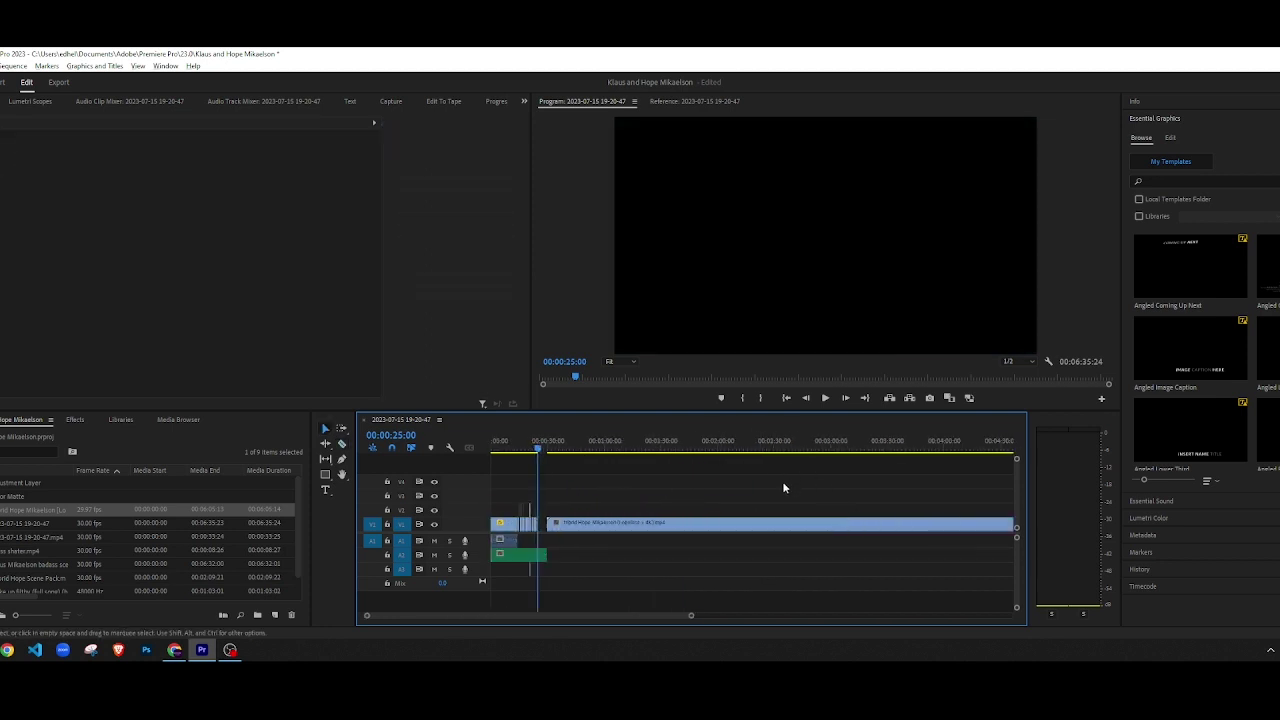
key(minus)
drag(708, 447, 747, 450)
key(space)
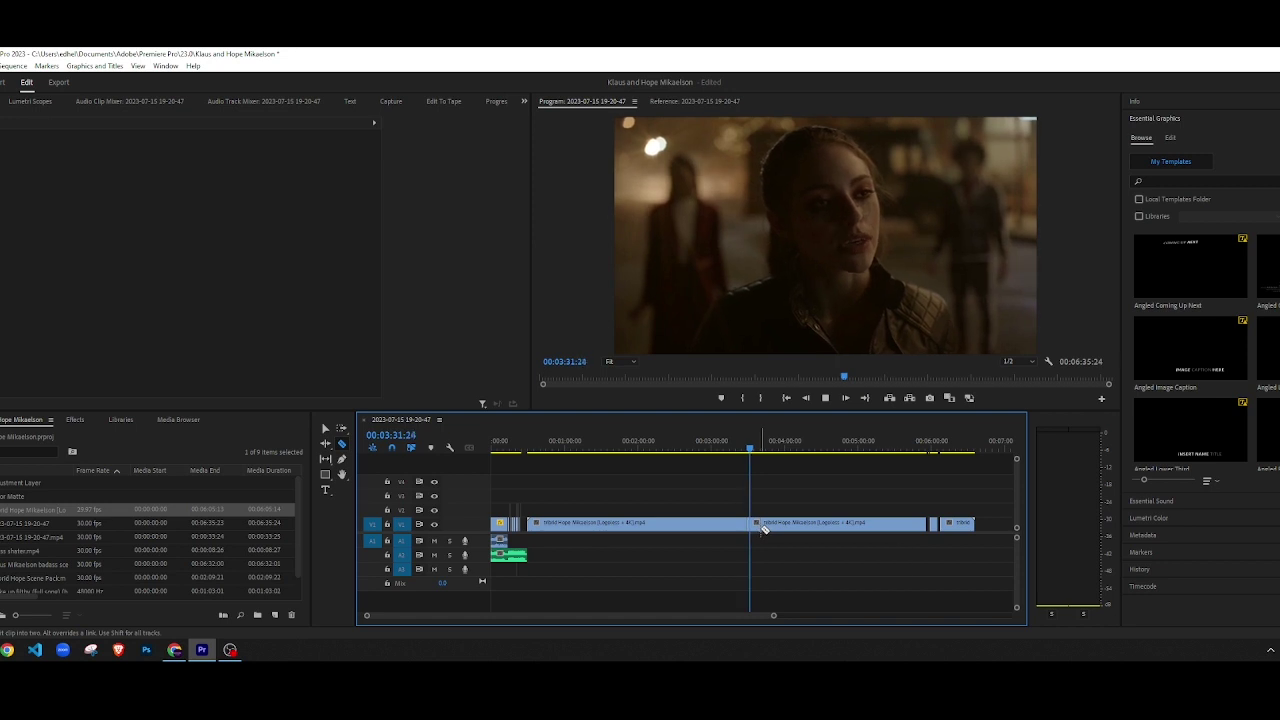
key(space)
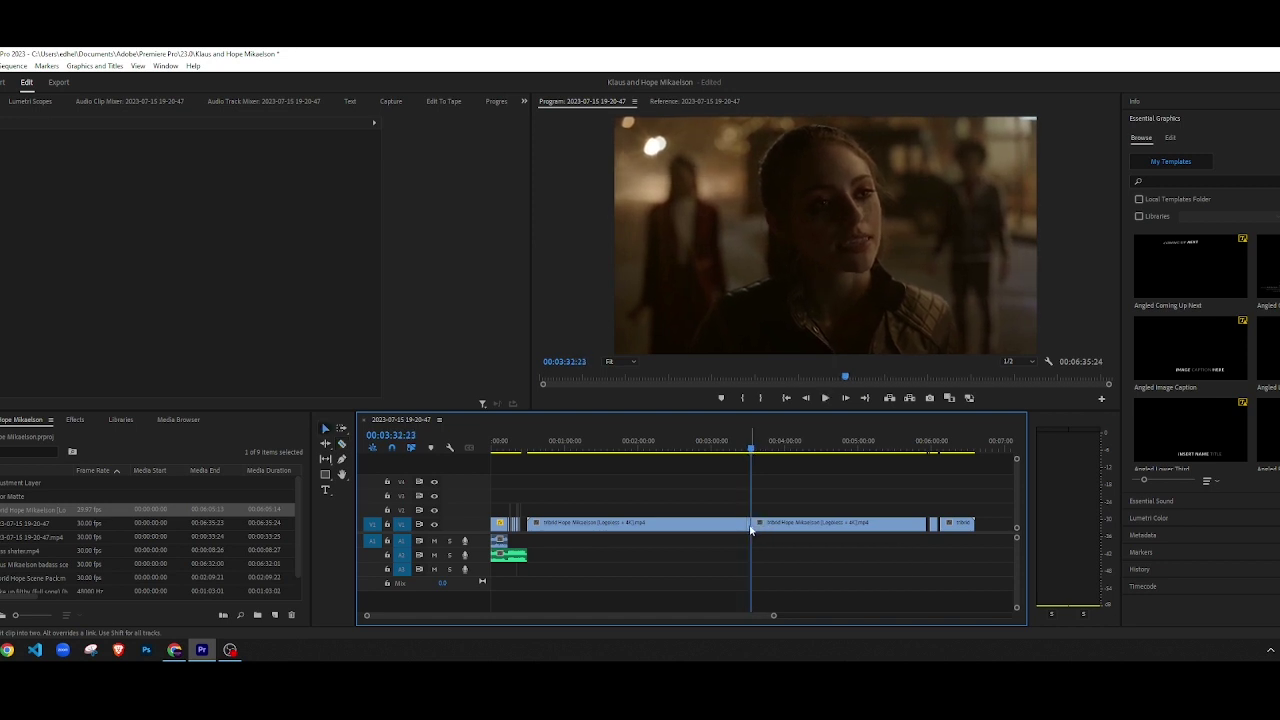
click(750, 527)
key(ctrl+x)
scroll(509, 523, up, 4)
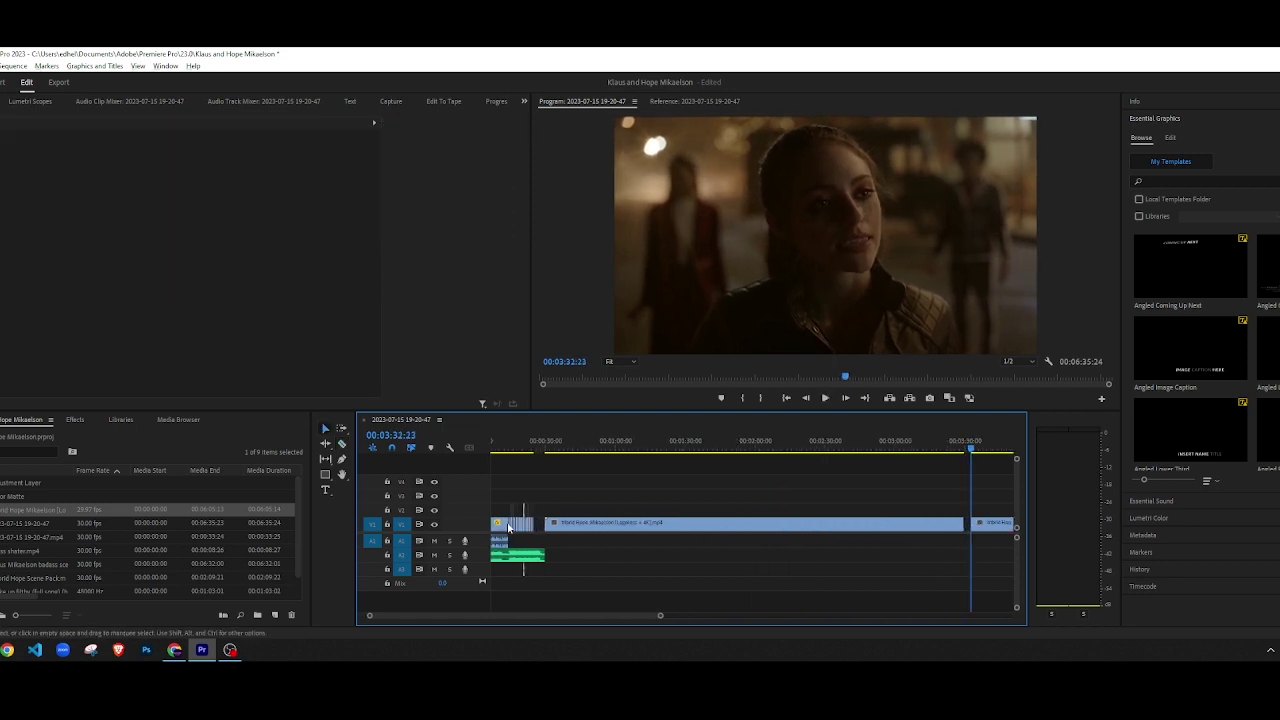
Step: Paste the cut street shot on V1 at 00:00:25:00, directly after the last edited clip
drag(569, 453, 565, 455)
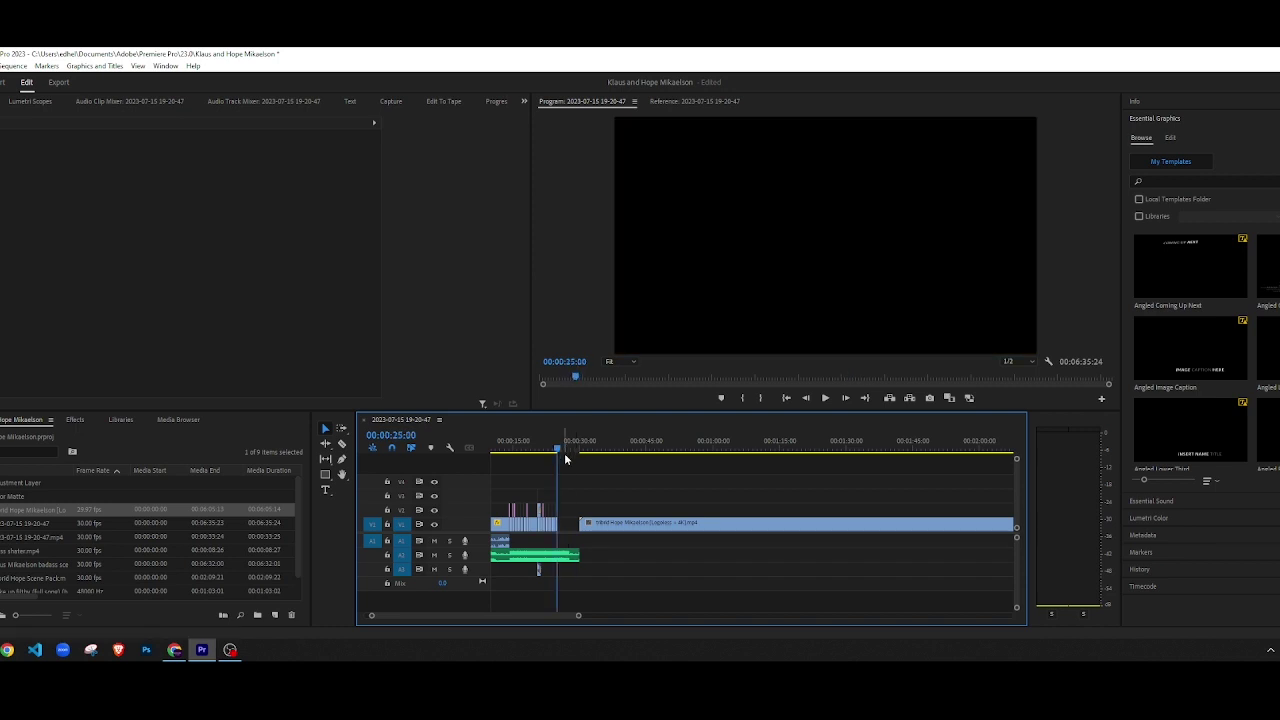
scroll(546, 523, up, 4)
key(ctrl+v)
scroll(600, 533, up, 2)
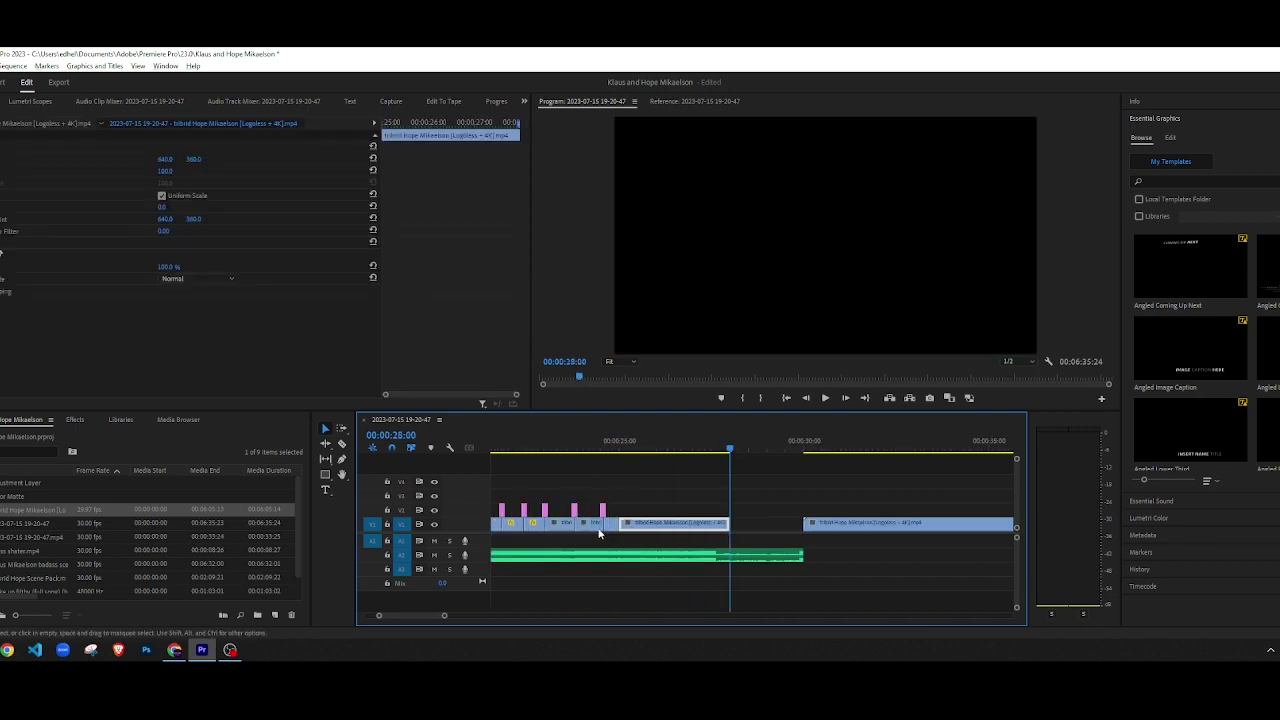
Step: Play back the last few shots repeatedly to check the cut into the street shot at 00:00:25:00
click(513, 449)
click(595, 480)
key(space)
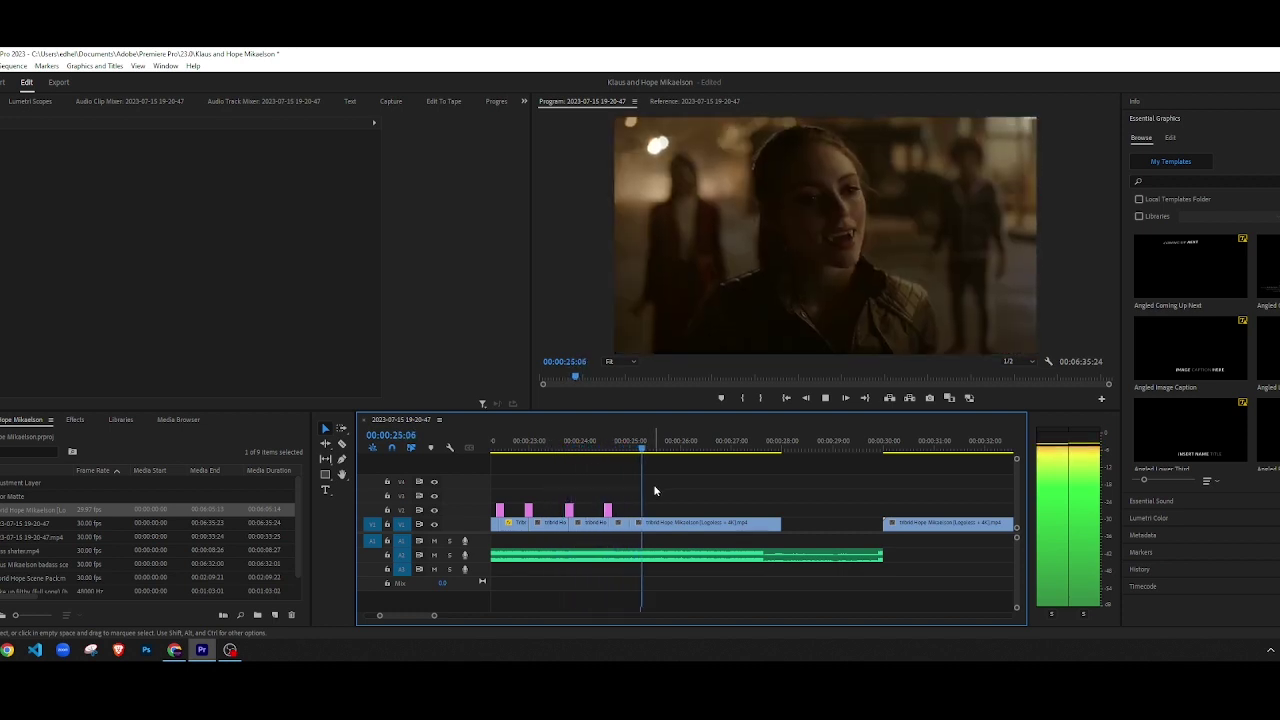
key(space)
click(586, 441)
key(space)
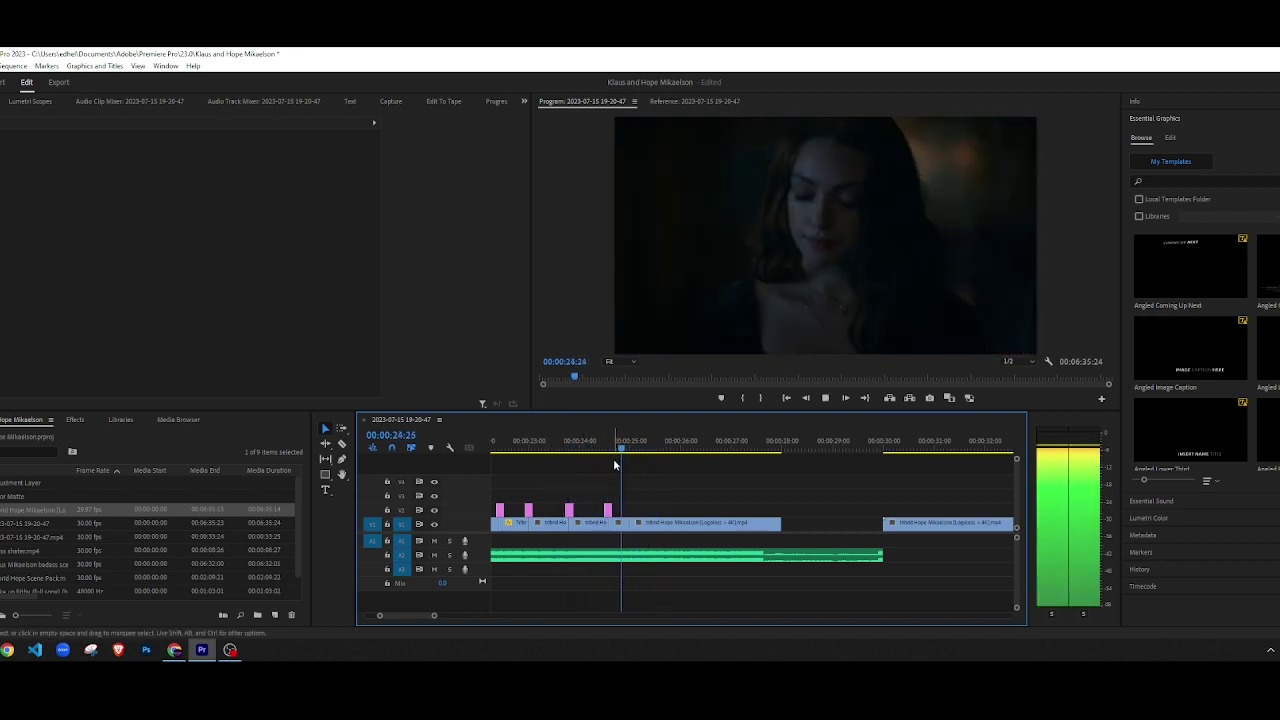
scroll(640, 507, up, 4)
drag(641, 447, 563, 440)
key(space)
Step: Try to remove the opening frames of the dark shot before 00:00:25:00, close the gap, extend its end and replay it
key(c)
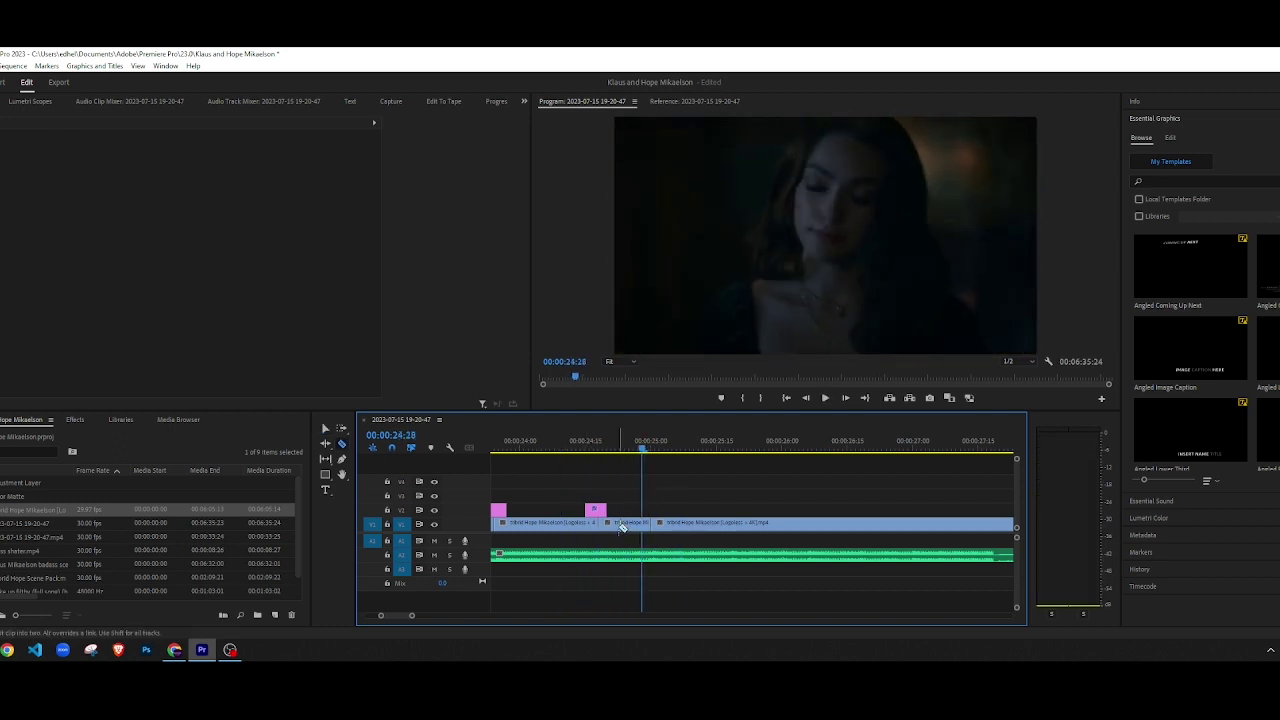
click(610, 527)
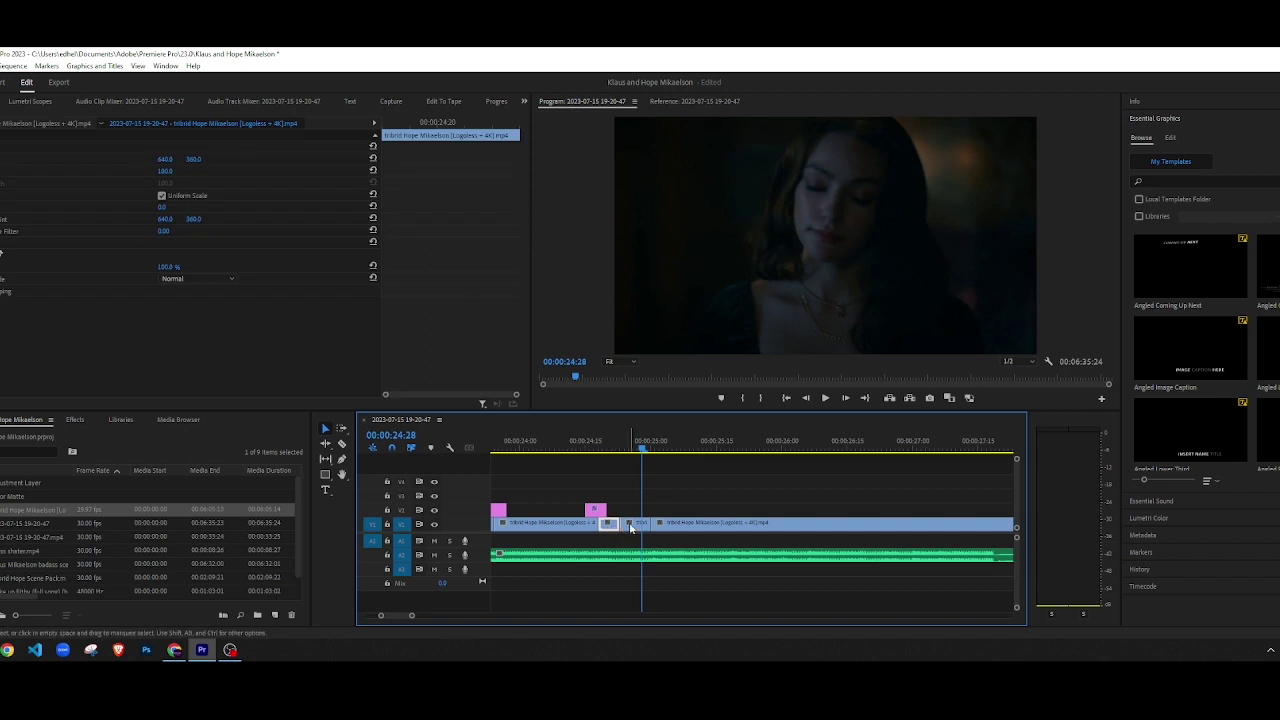
drag(631, 527, 641, 523)
click(570, 450)
key(space)
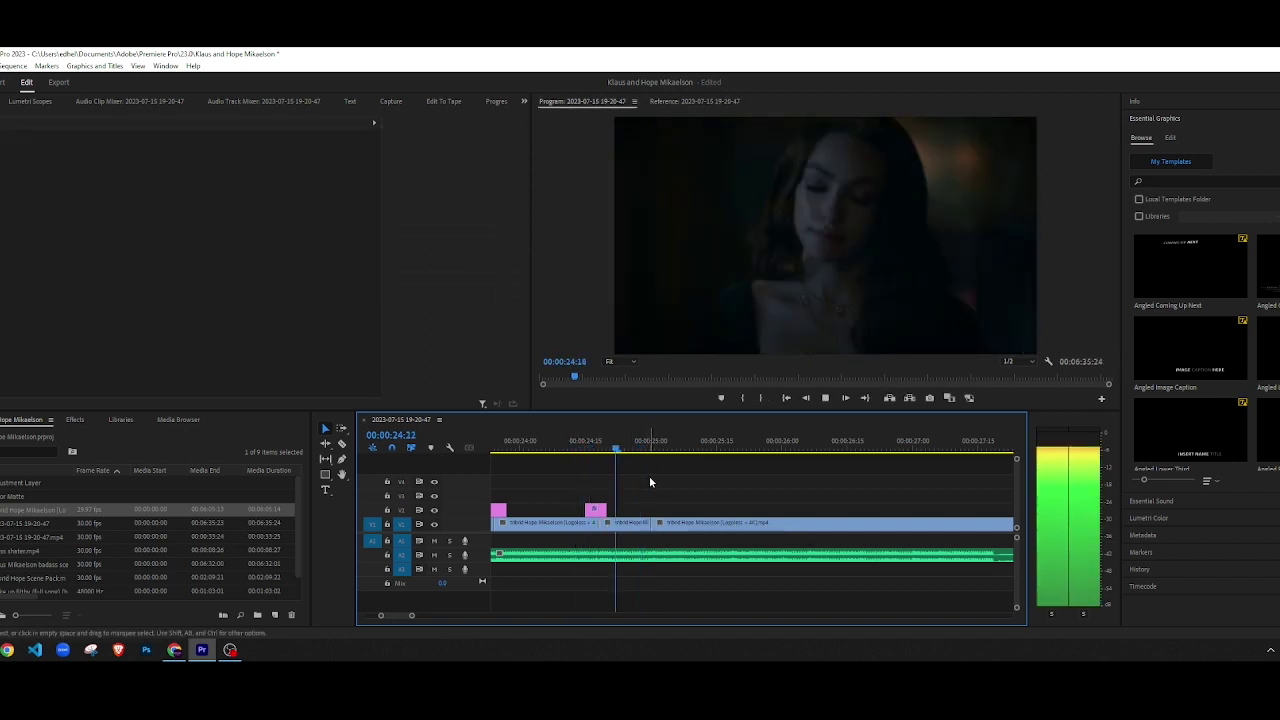
click(564, 452)
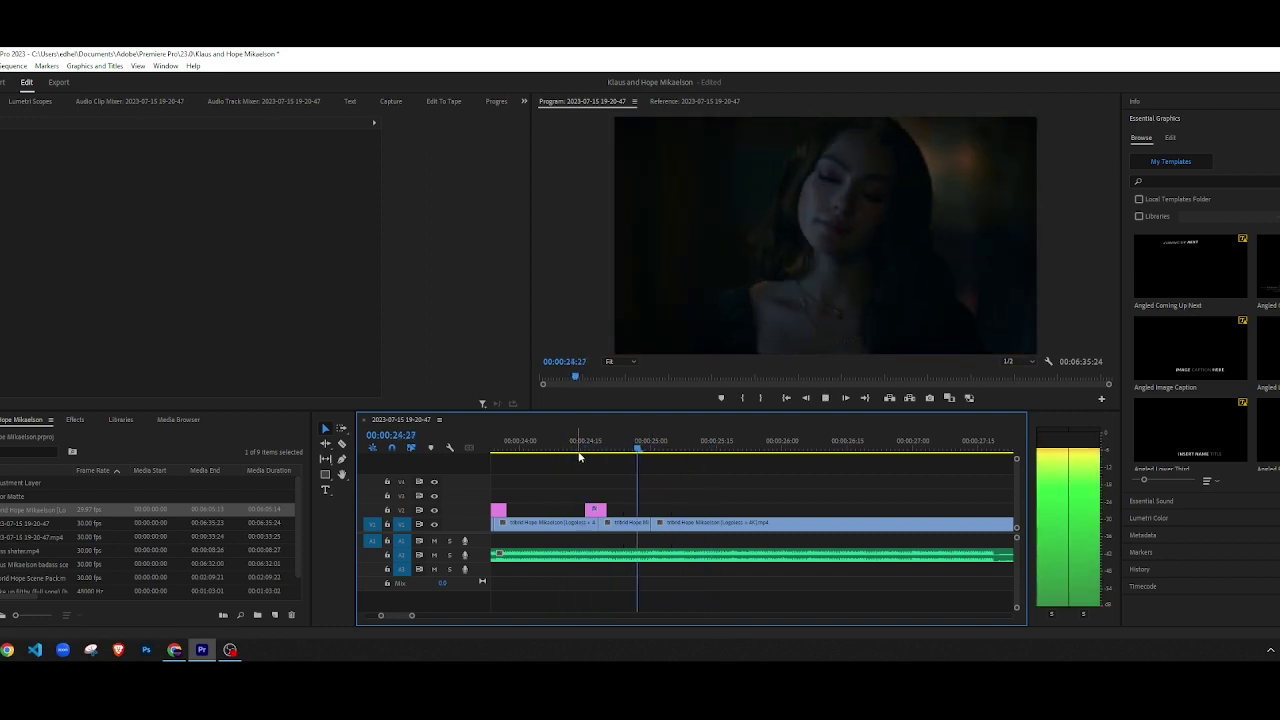
Step: Try to enlarge the street shot at 00:00:25:00 slightly and reposition it within the frame
drag(592, 447, 655, 453)
click(697, 527)
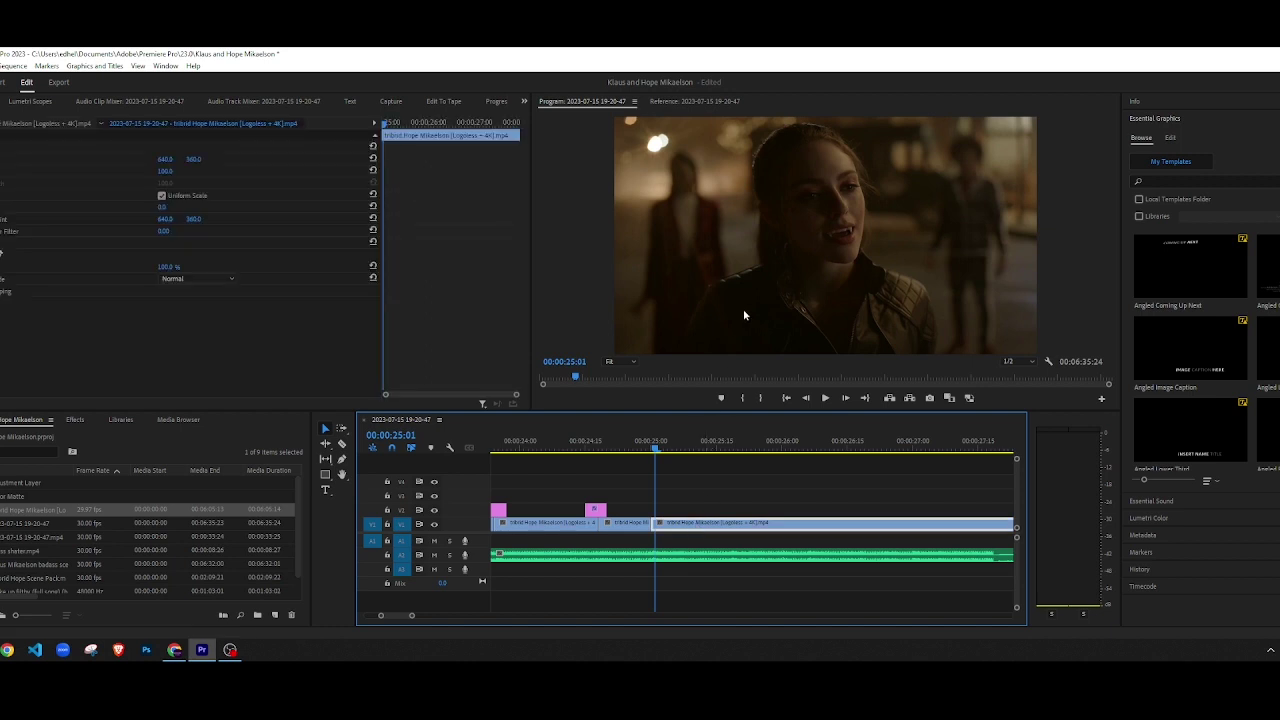
click(743, 309)
drag(616, 353, 607, 358)
drag(808, 306, 801, 311)
click(719, 471)
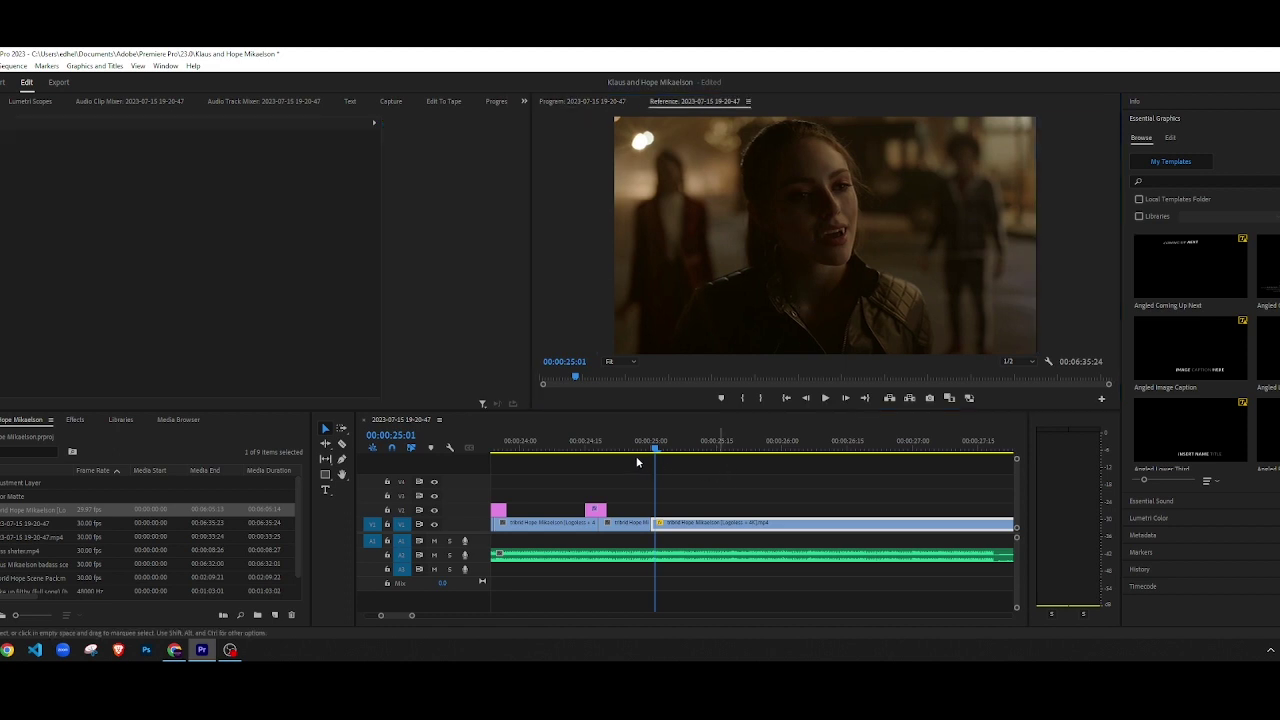
Step: Undo the street shot's resizing and the trim of the dark shot before it
mouse_move(628, 449)
mouse_down()
mouse_move(571, 447)
mouse_move(654, 447)
mouse_move(632, 455)
mouse_up()
key(space)
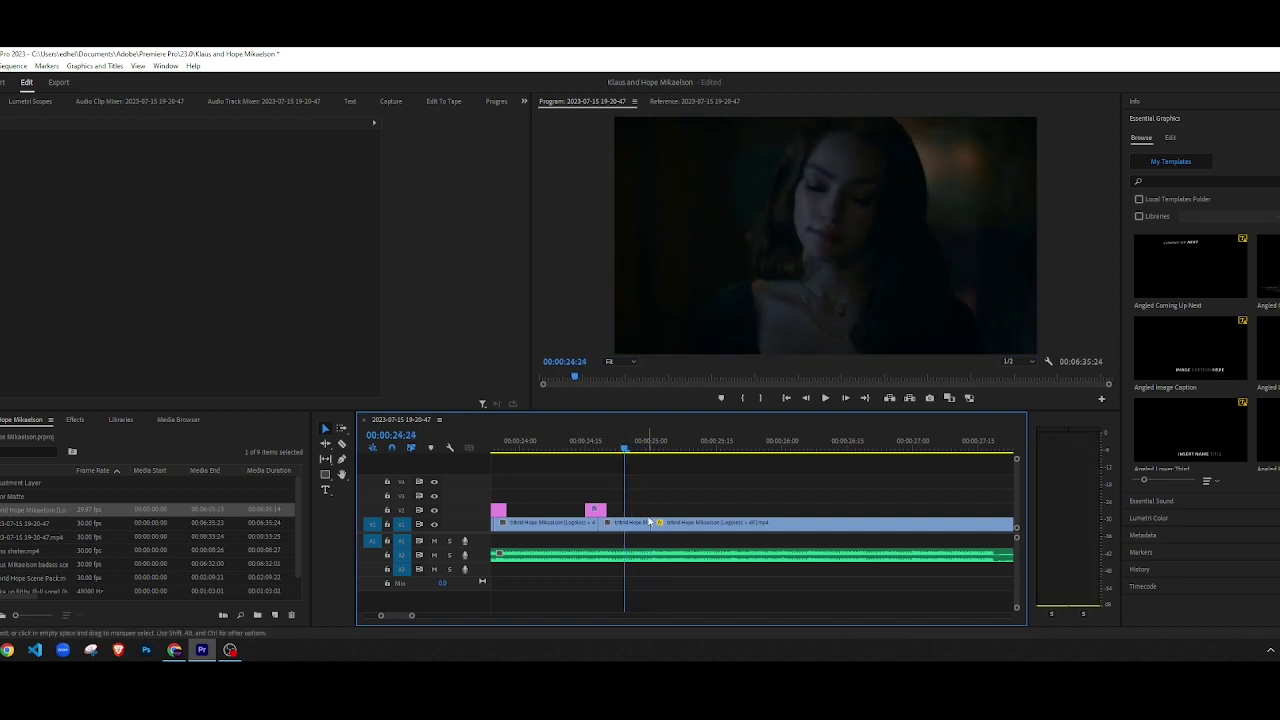
key(ctrl+z)
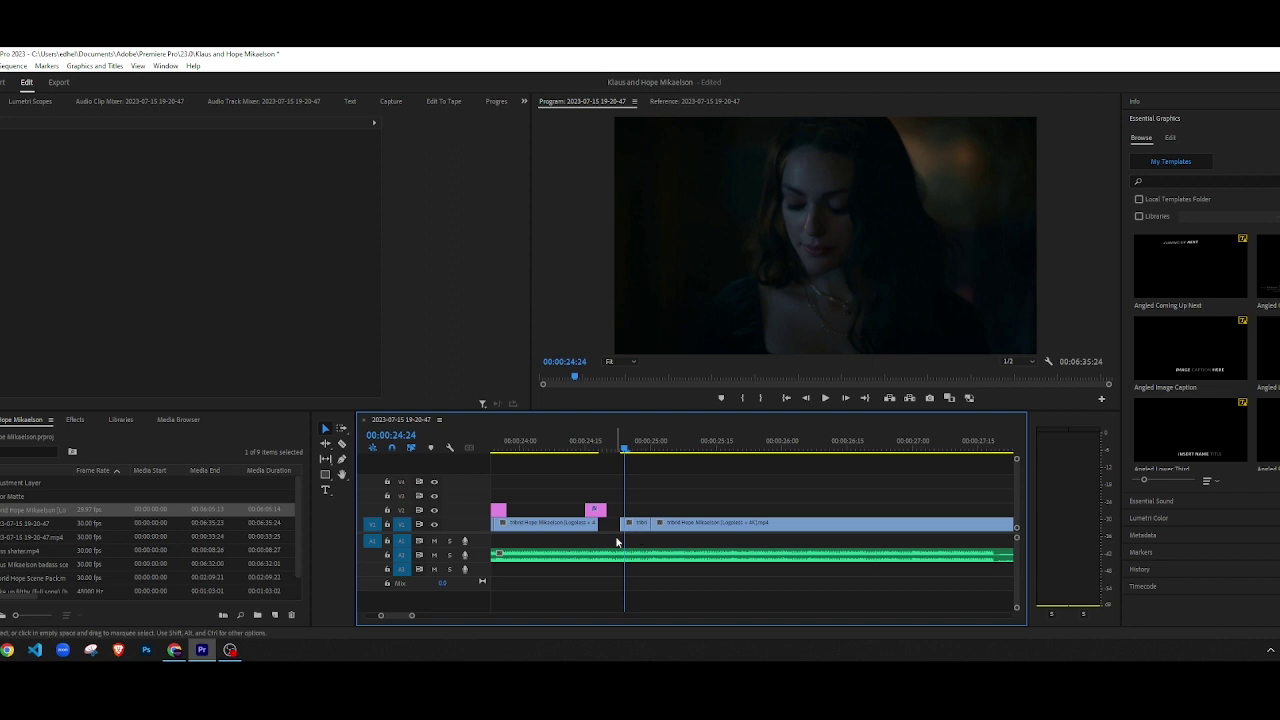
key(ctrl+z)
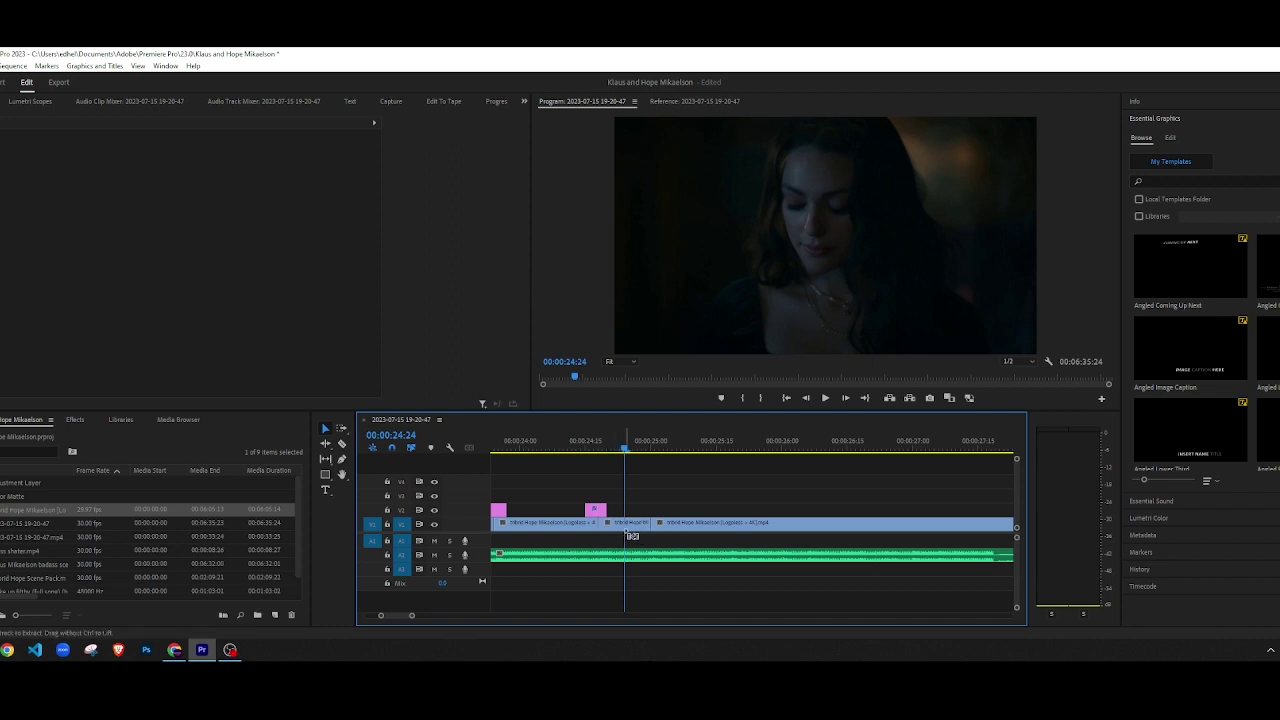
right_click(624, 517)
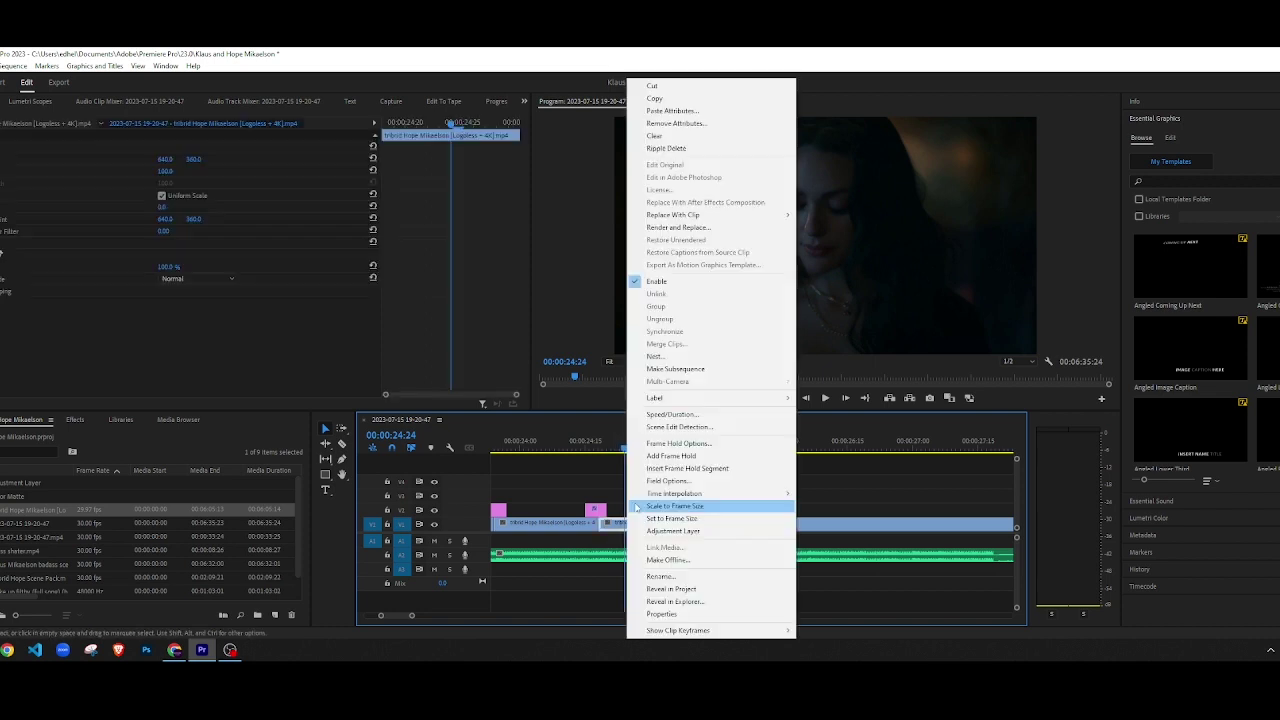
click(839, 468)
Step: Replay the transition into the dark shot and the cut at 00:00:25:00 several times to judge the timing
drag(616, 446, 580, 447)
key(space)
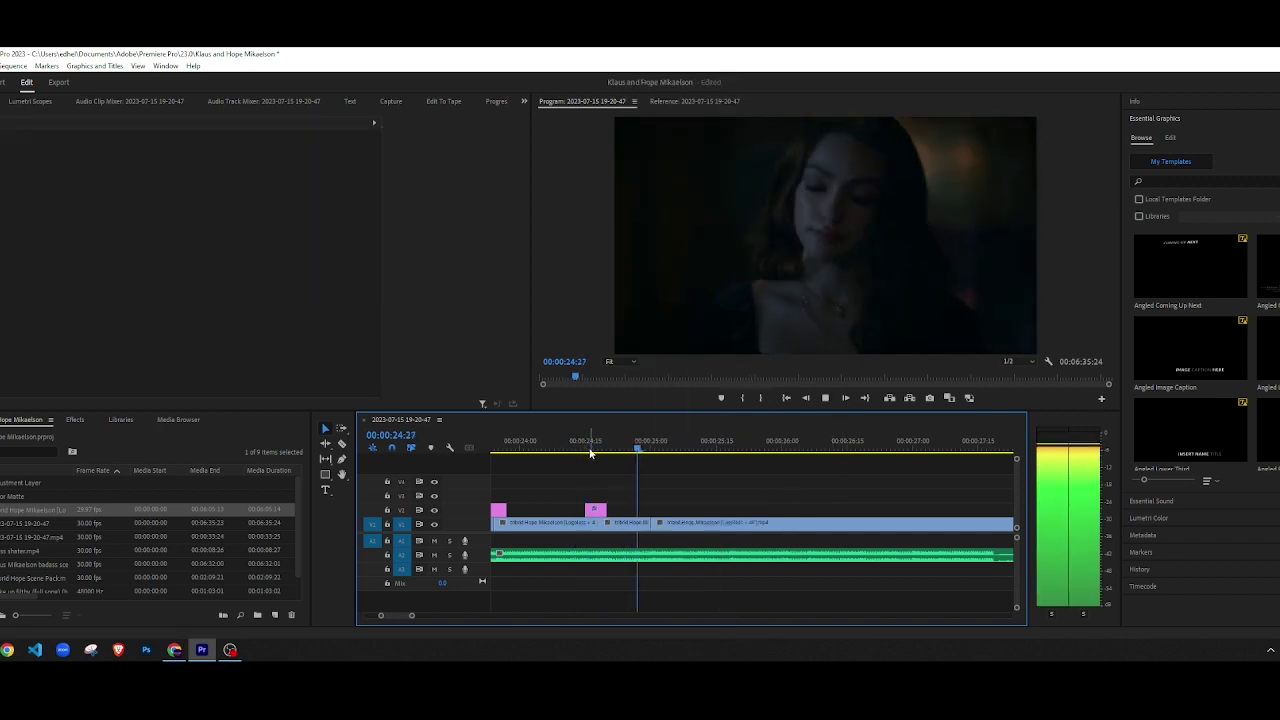
key(space)
click(580, 447)
key(space)
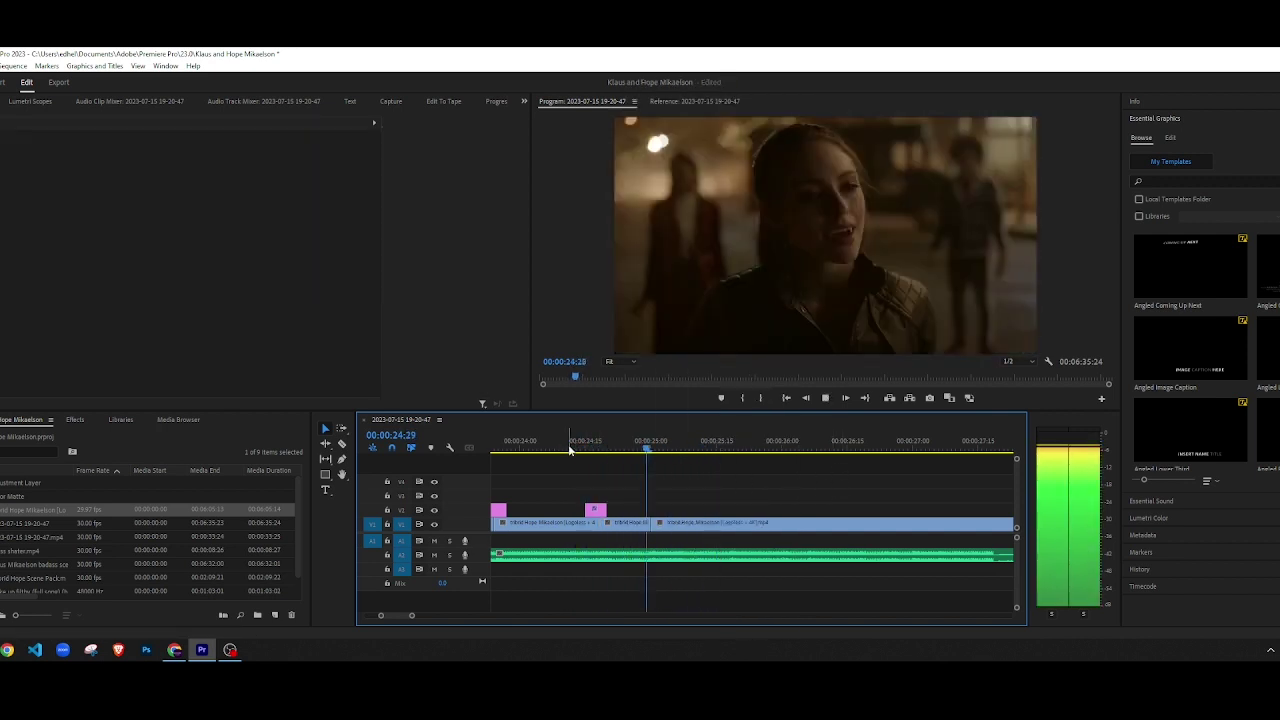
key(space)
click(564, 448)
key(space)
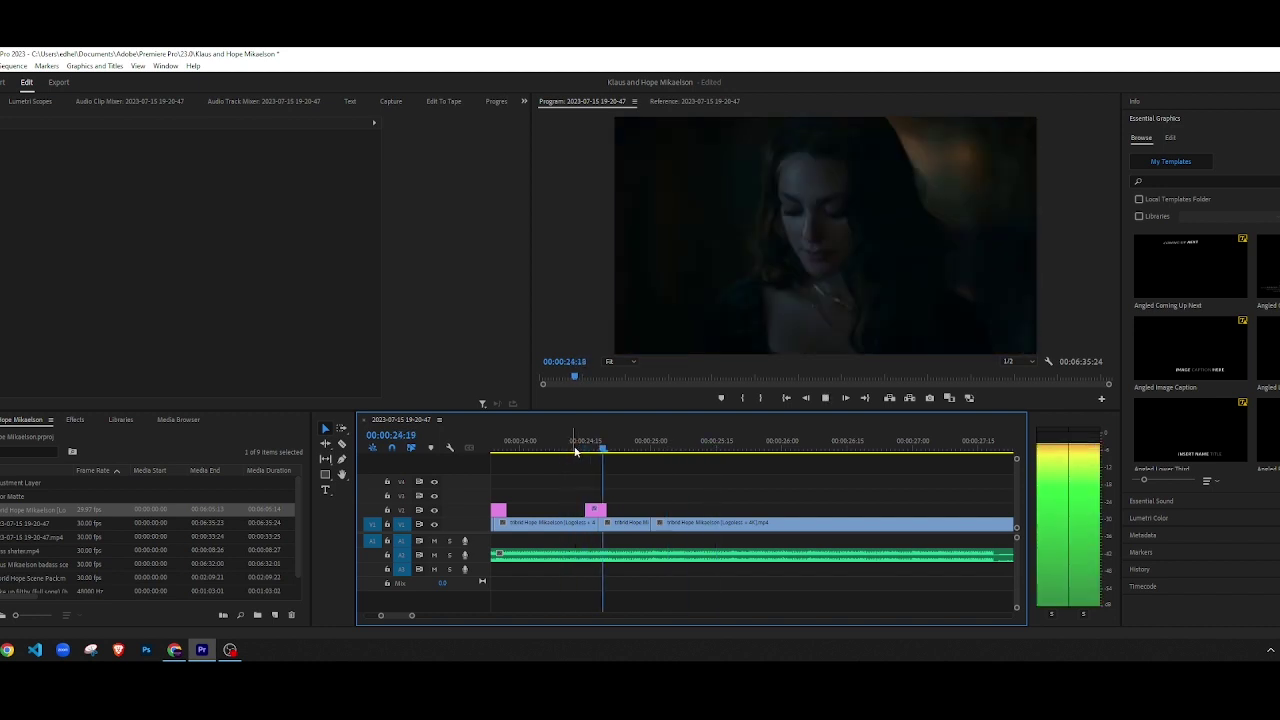
Step: Cut off the dark shot's opening frames at the adjustment layer's end, shift the rest back and extend it to 00:00:25:00
key(c)
key(space)
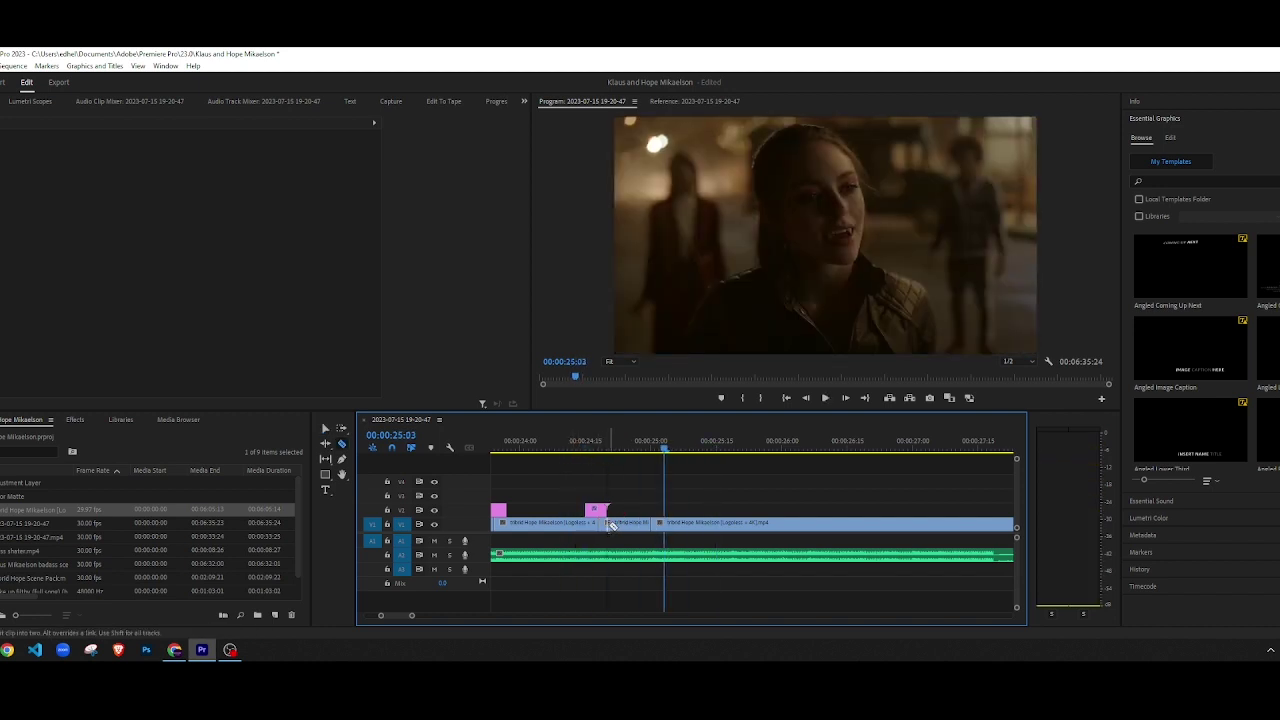
click(609, 524)
key(v)
click(603, 526)
key(Delete)
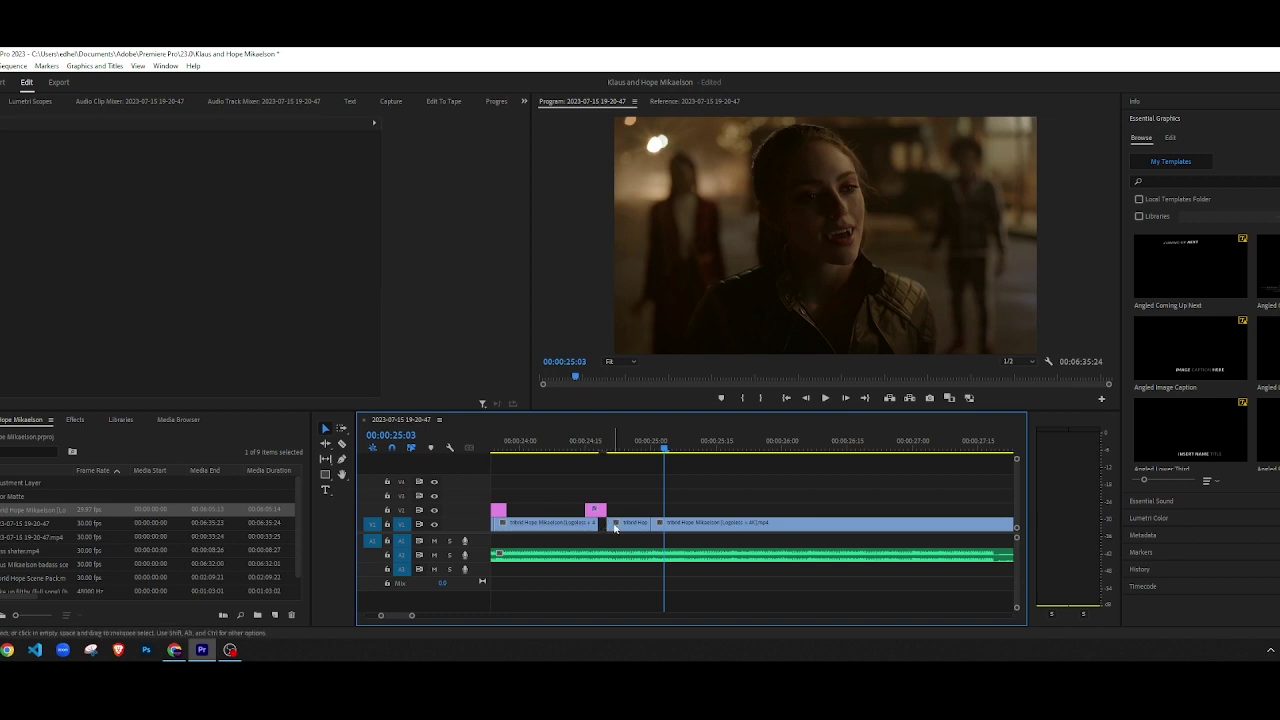
drag(616, 525, 646, 526)
click(622, 486)
Step: Play back the retrimmed dark shot and the cut into the street shot several times to check the timing
click(560, 446)
key(space)
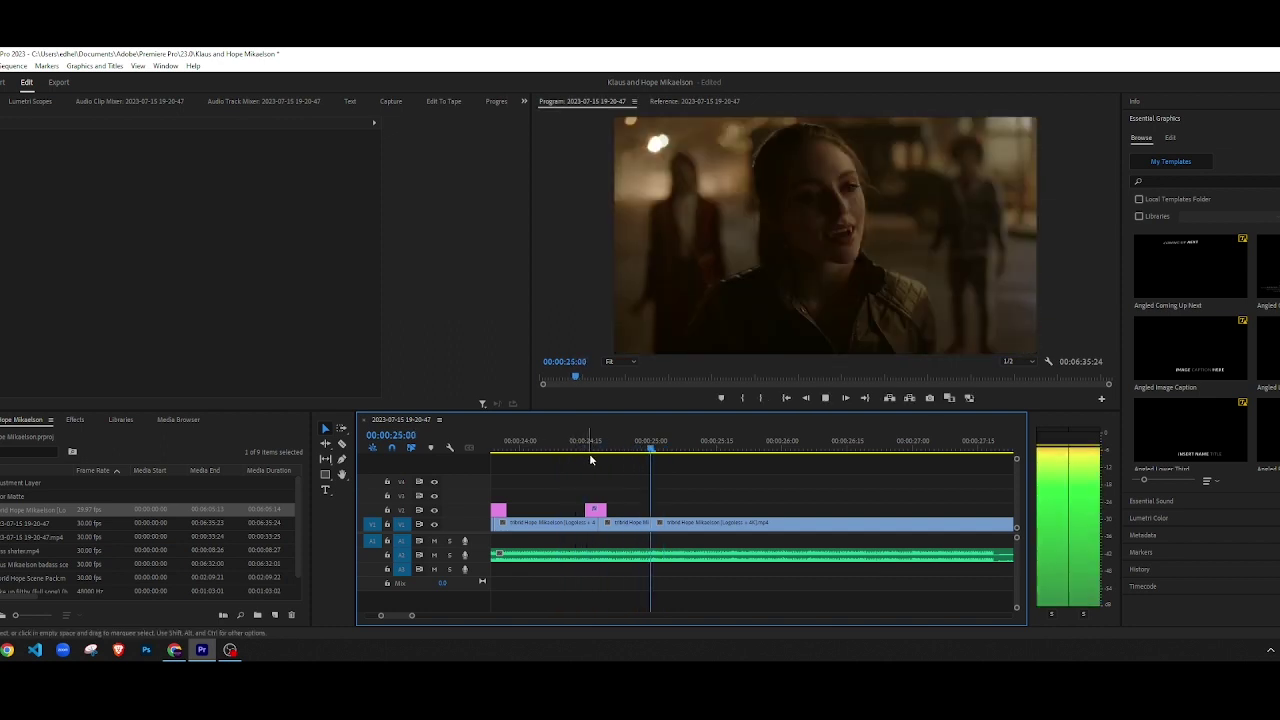
key(space)
drag(620, 449, 565, 443)
key(space)
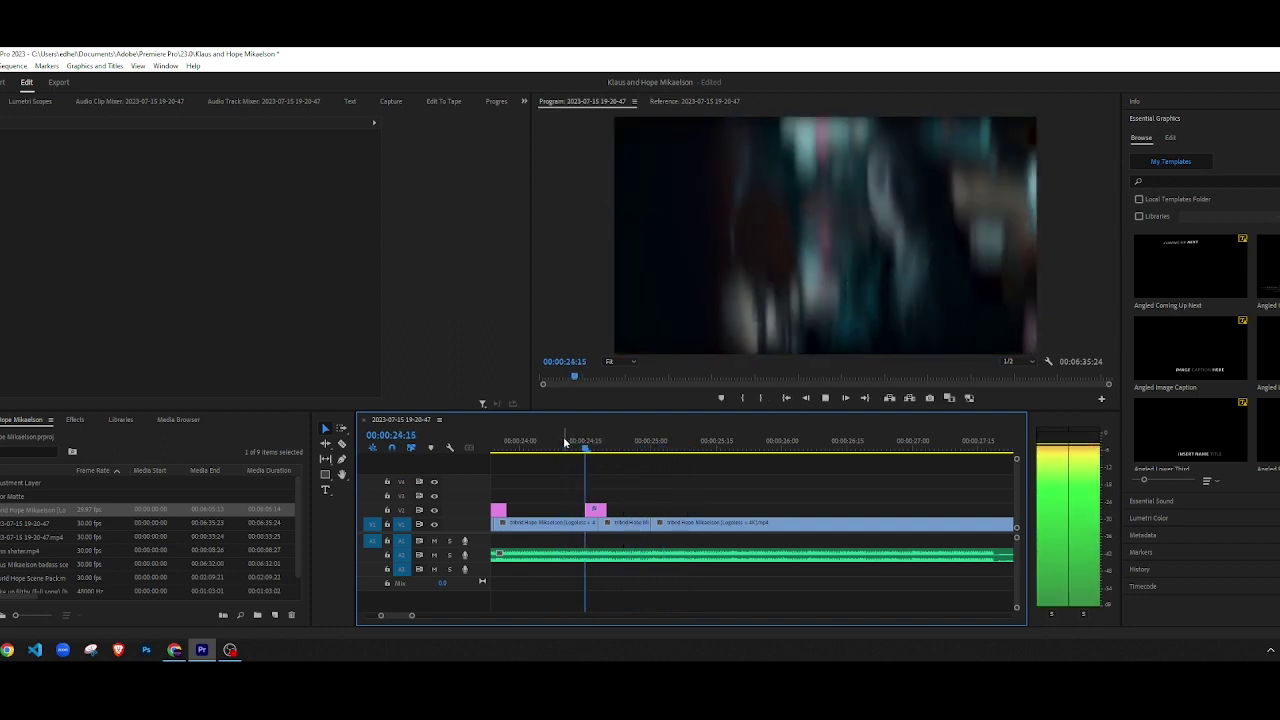
key(space)
click(533, 440)
key(space)
key(space)
scroll(643, 552, down, 2)
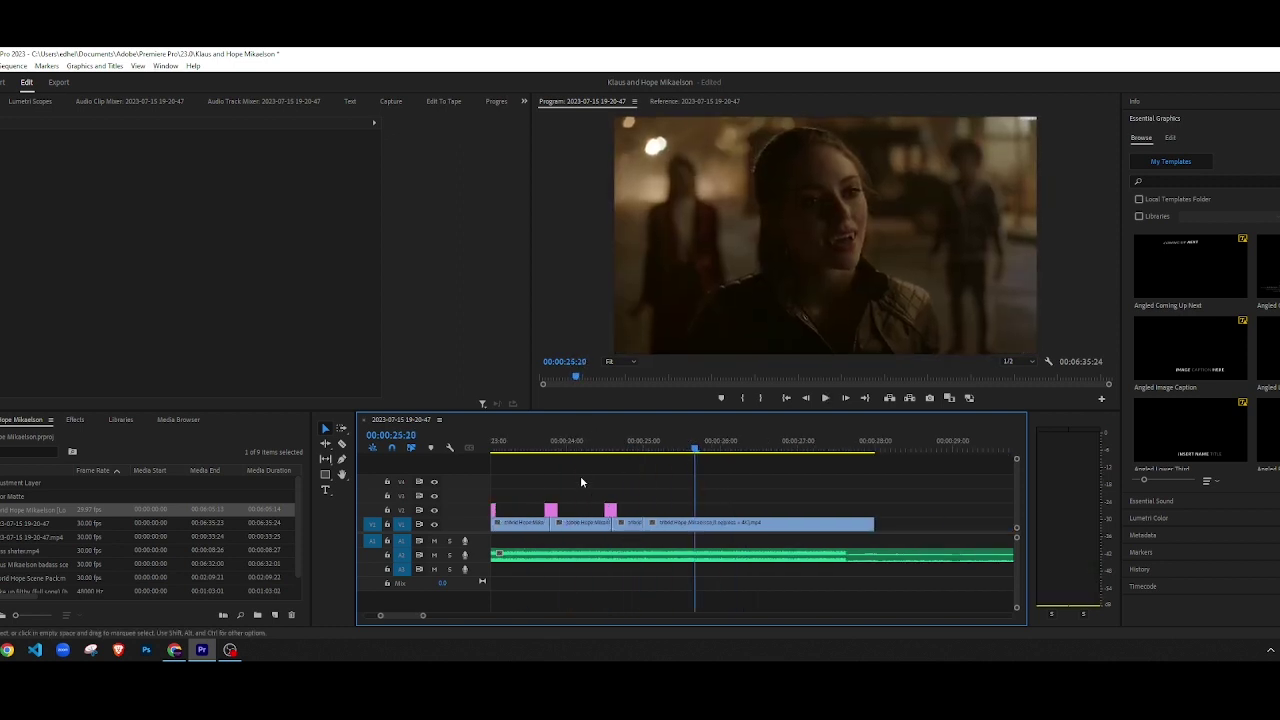
drag(551, 447, 528, 446)
key(space)
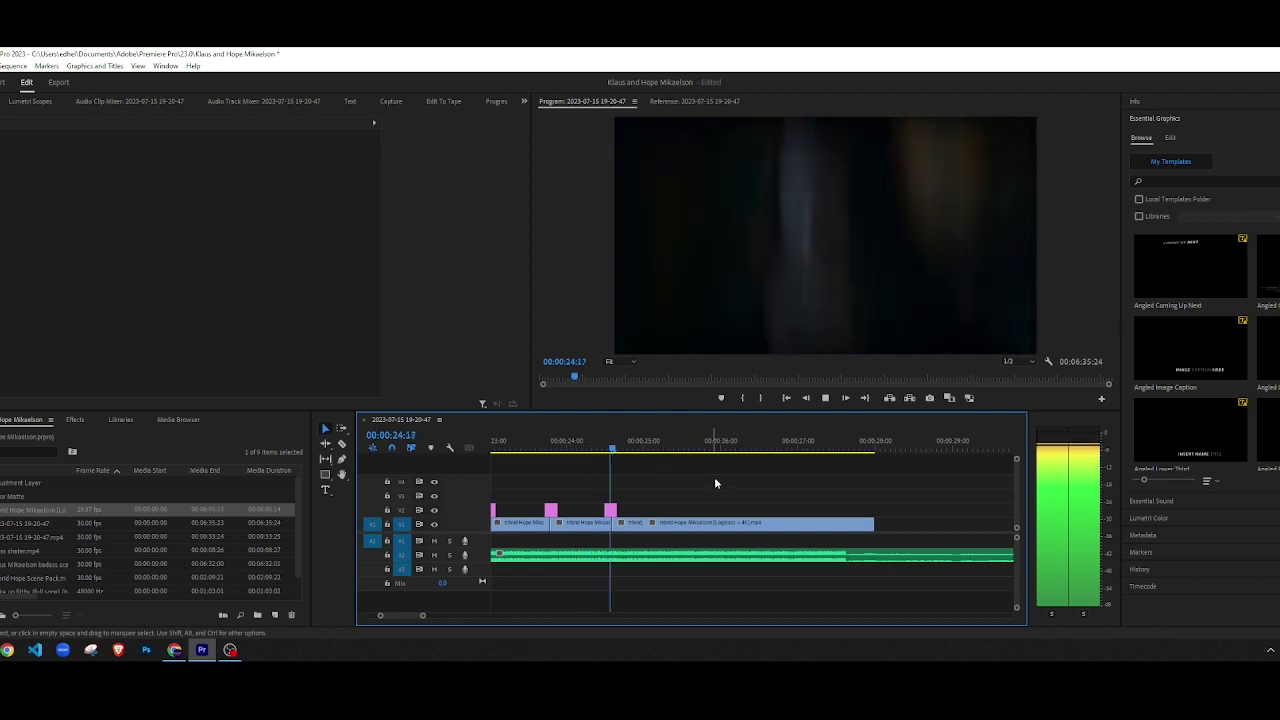
Step: Replay the cut from the dark shot into the street shot at 00:00:25:00 to check its timing
key(space)
key(equal)
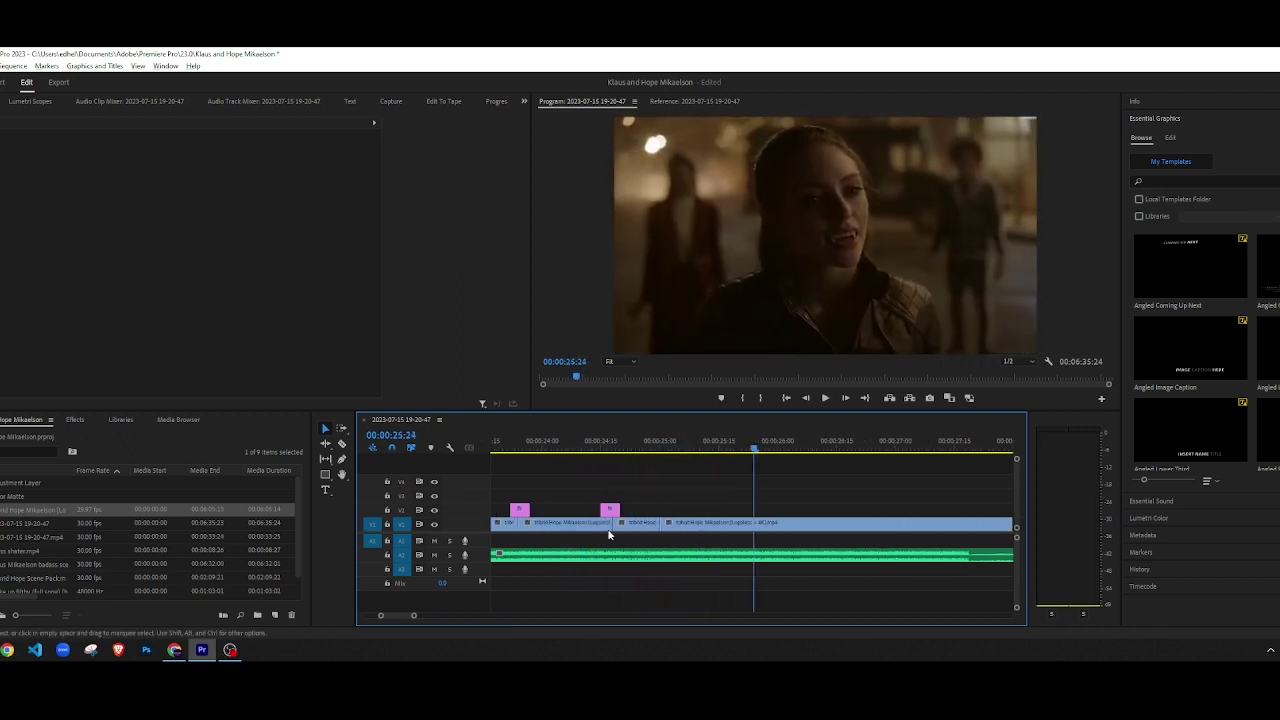
click(537, 447)
key(space)
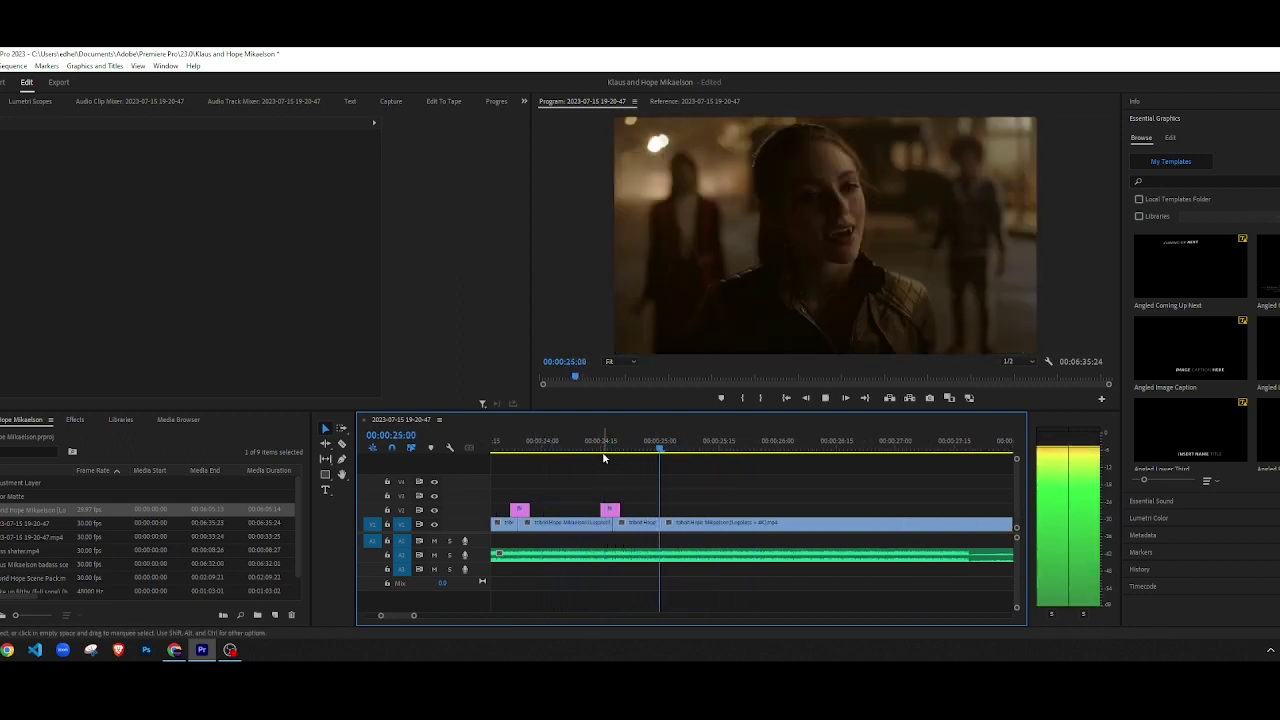
key(space)
Step: Scale the street shot starting at 00:00:25:00 up to about 106.5% and shift it slightly to the right
click(651, 447)
drag(655, 447, 660, 447)
click(693, 521)
double_click(766, 243)
click(766, 243)
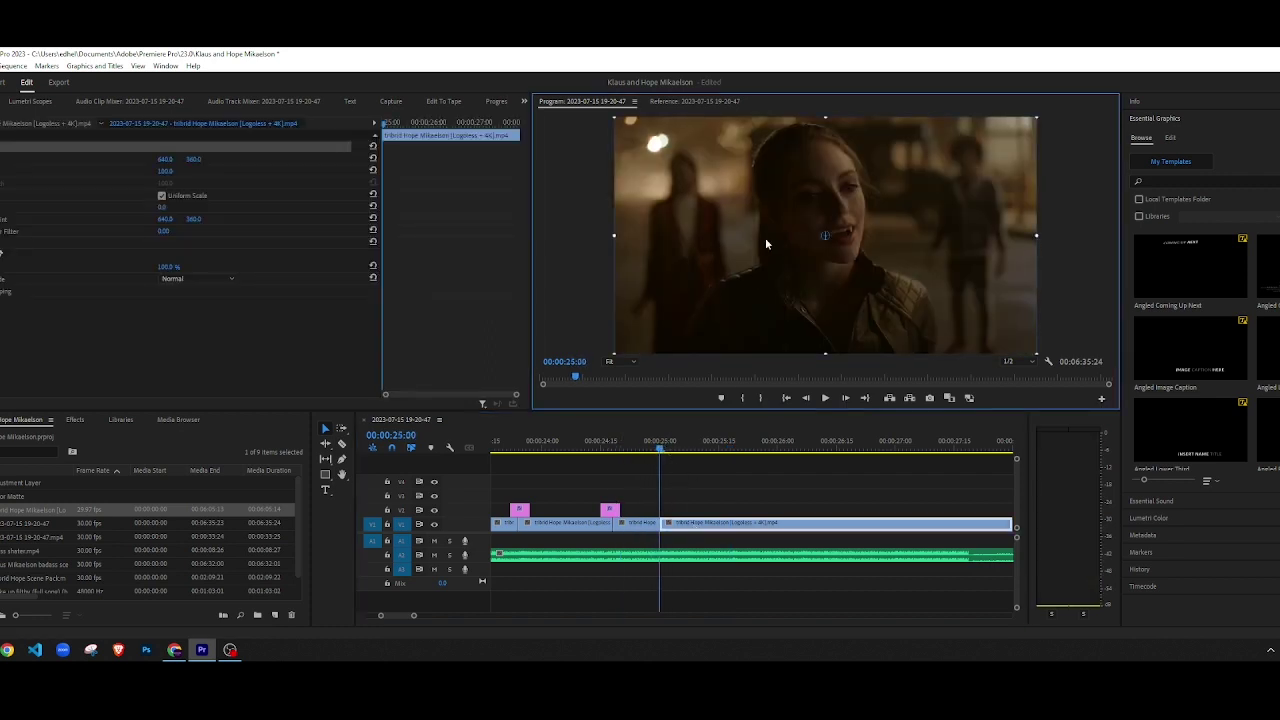
drag(772, 242, 779, 242)
drag(620, 236, 609, 235)
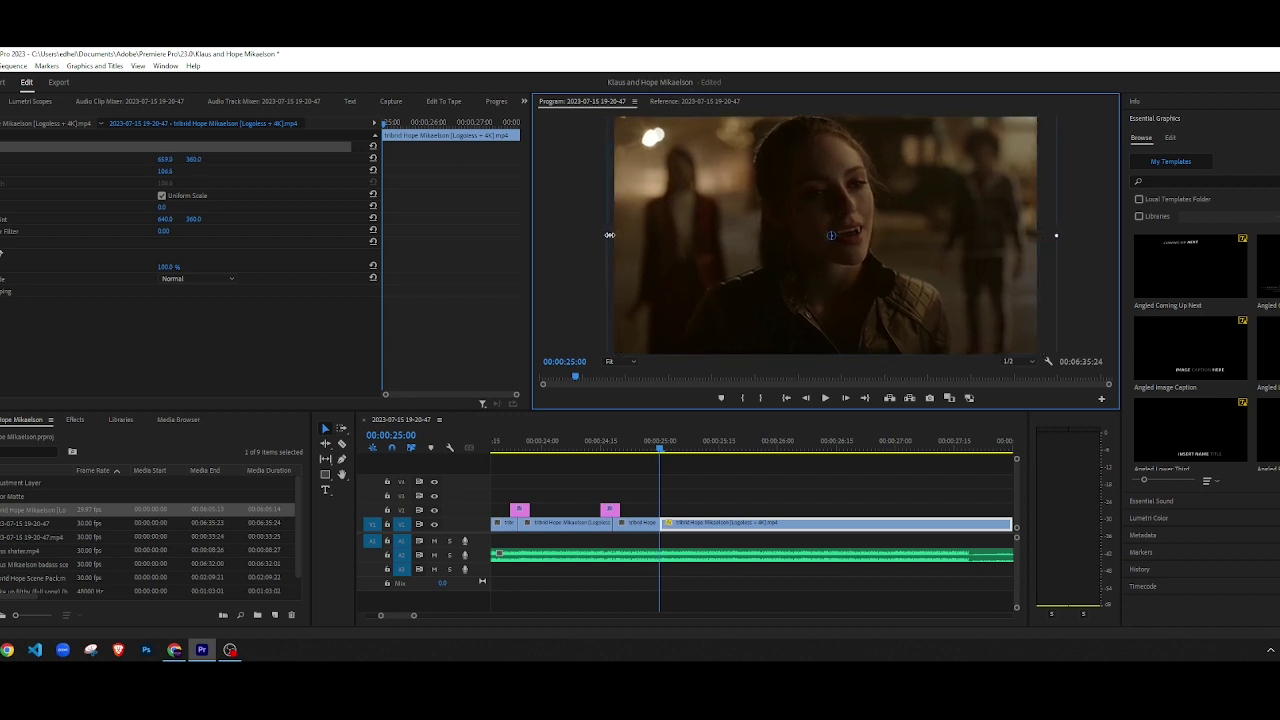
drag(717, 275, 721, 276)
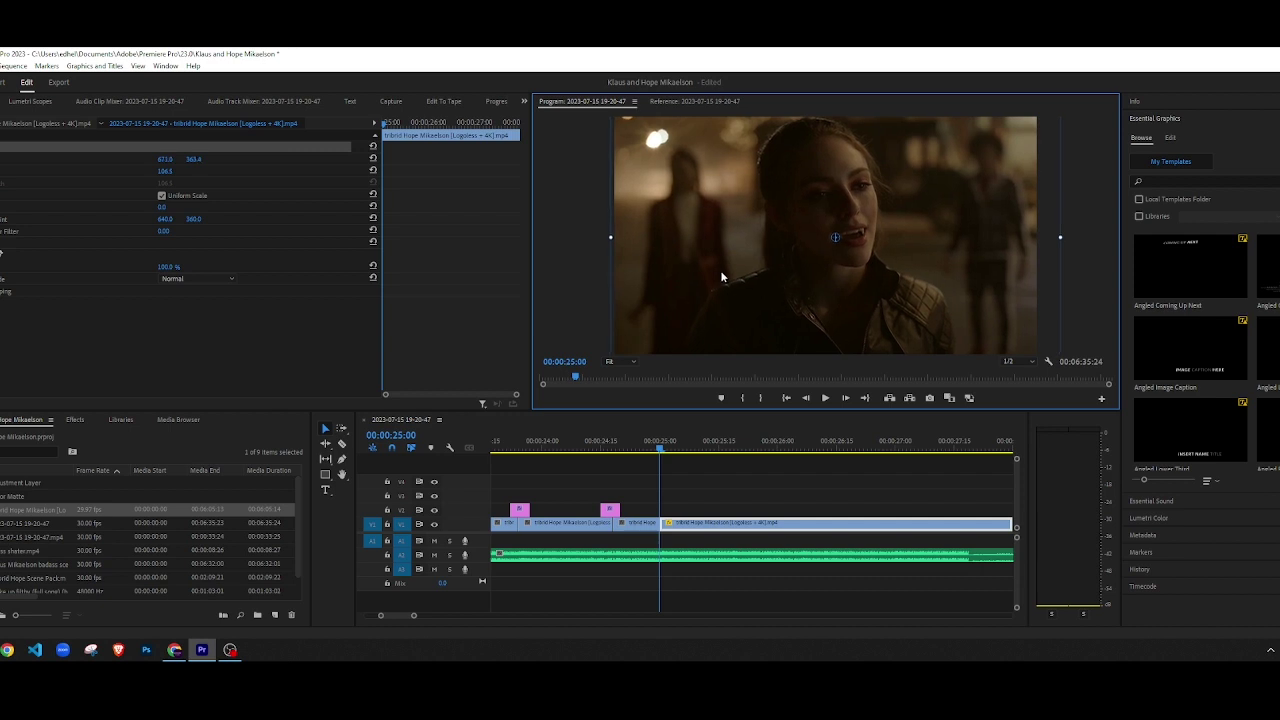
Step: Scale the dark shot ending at 00:00:25:00 up to about 103.5%
click(711, 498)
click(619, 442)
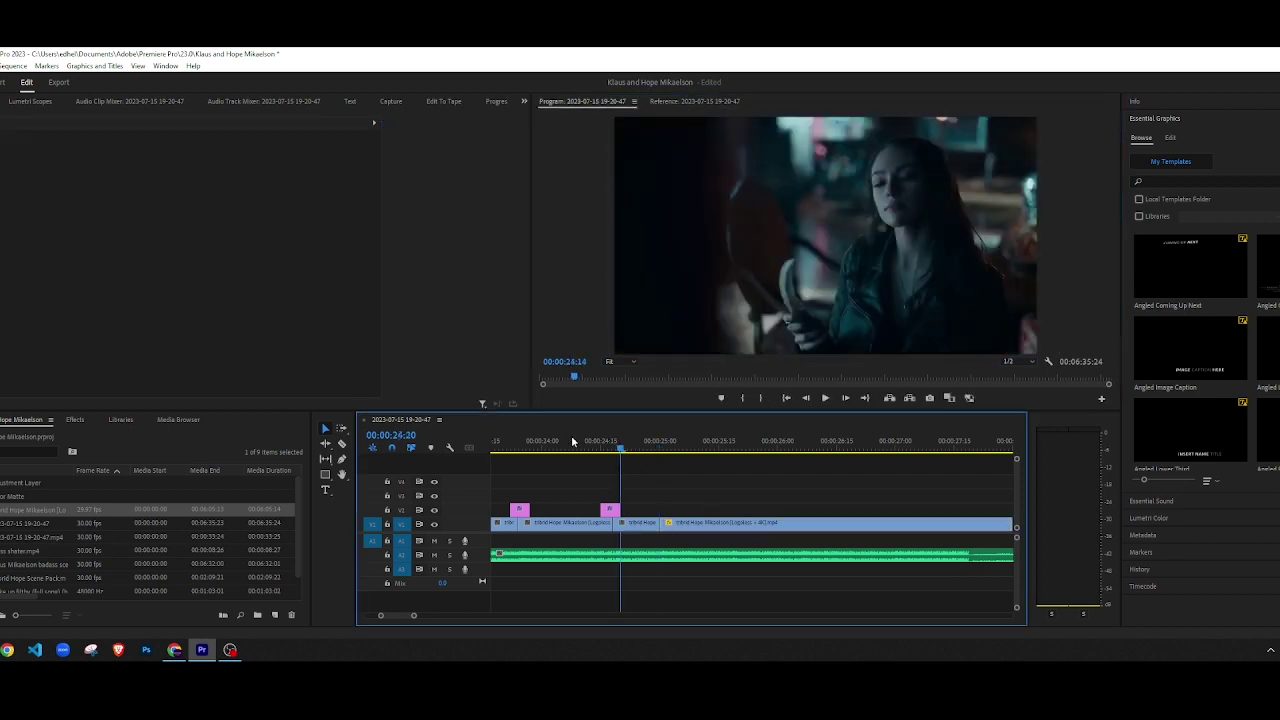
key(space)
drag(648, 446, 659, 452)
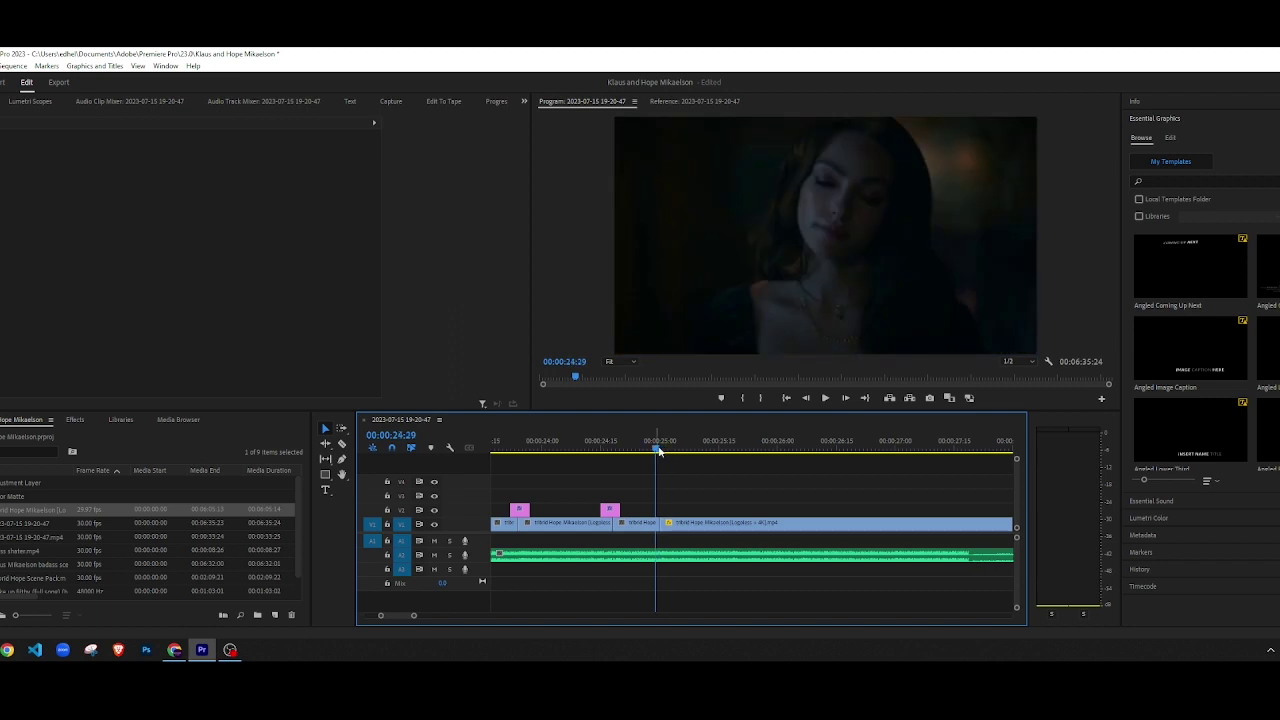
drag(659, 452, 659, 452)
click(849, 249)
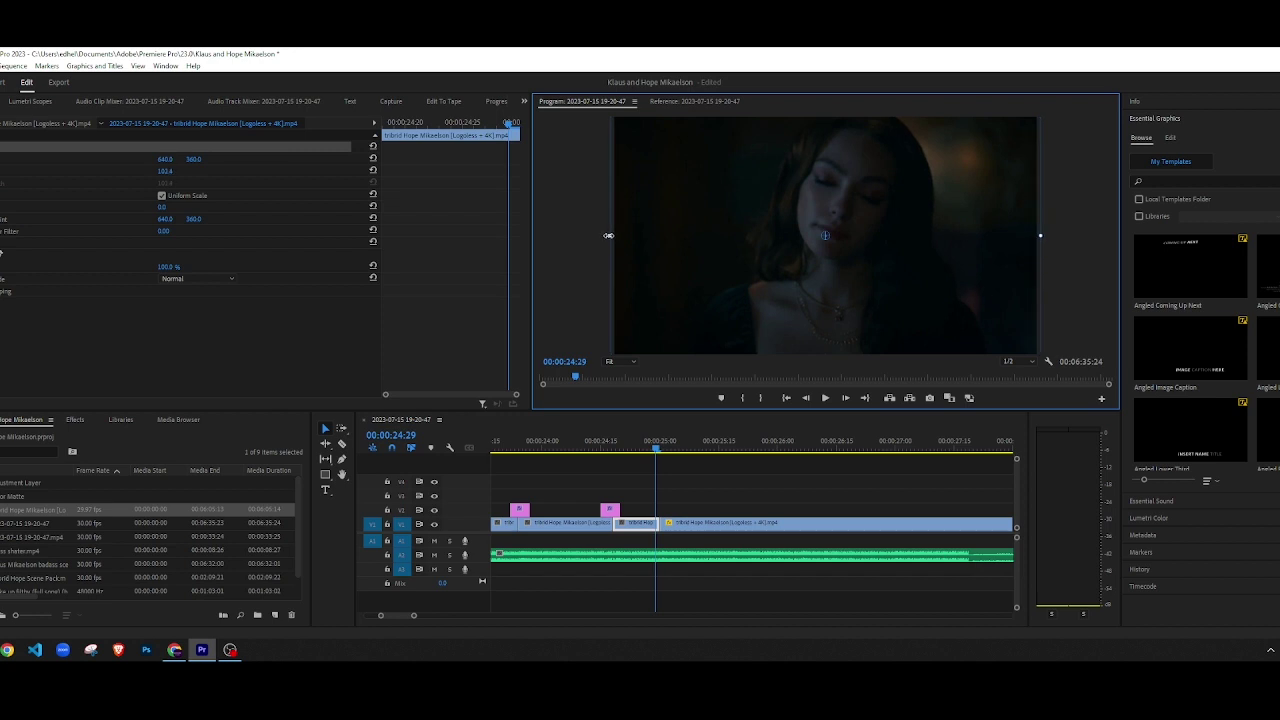
drag(608, 235, 605, 235)
Step: Play back the rescaled dark and street shots from about 00:00:24:06 to check the cut between them
key(space)
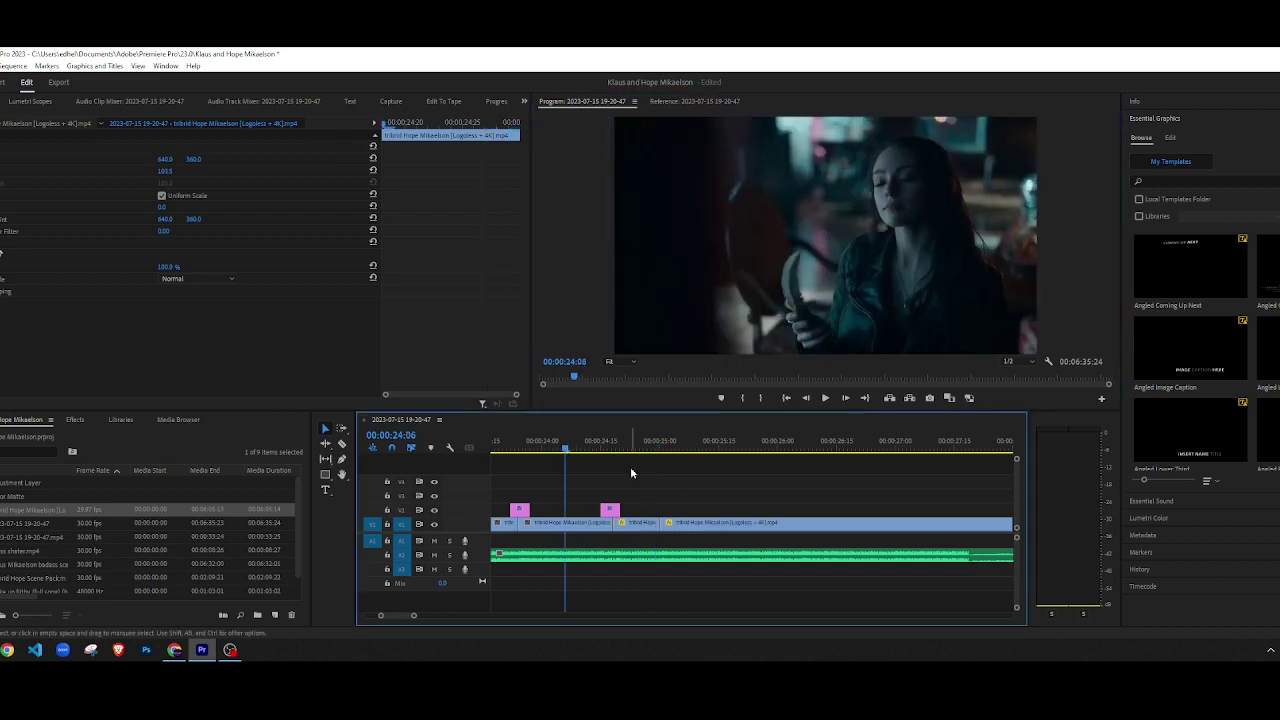
click(630, 466)
key(space)
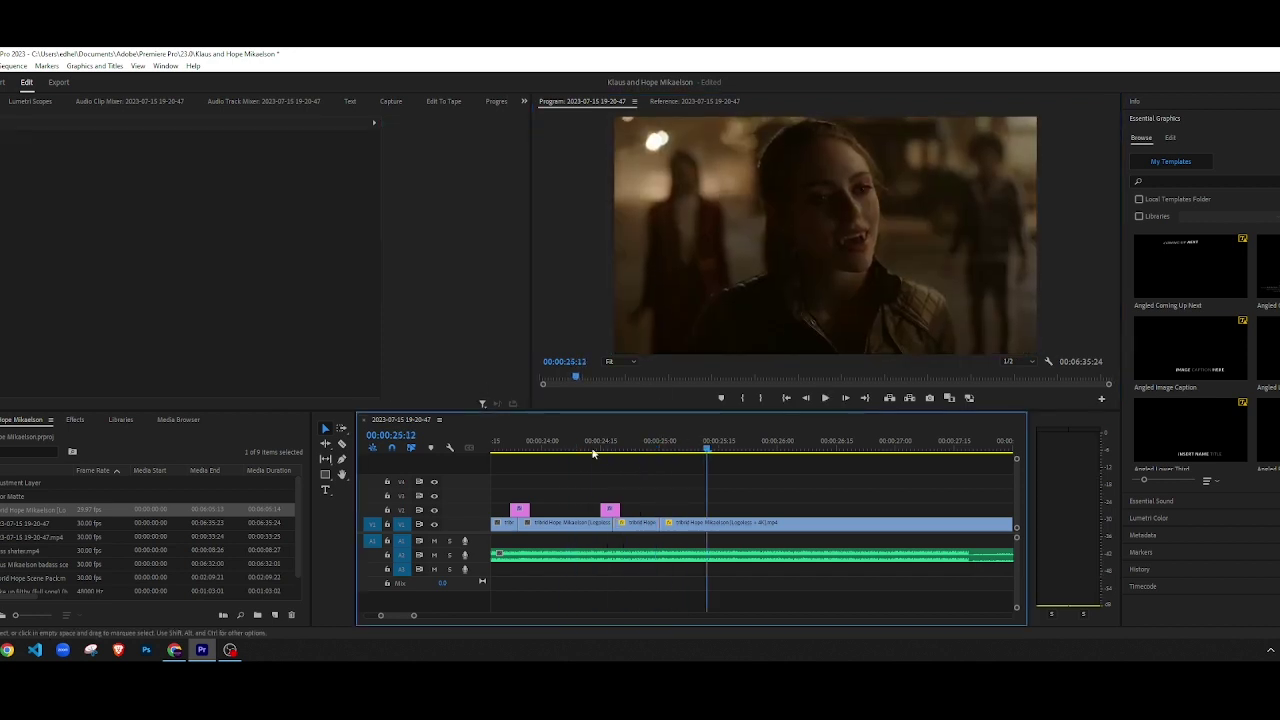
click(562, 447)
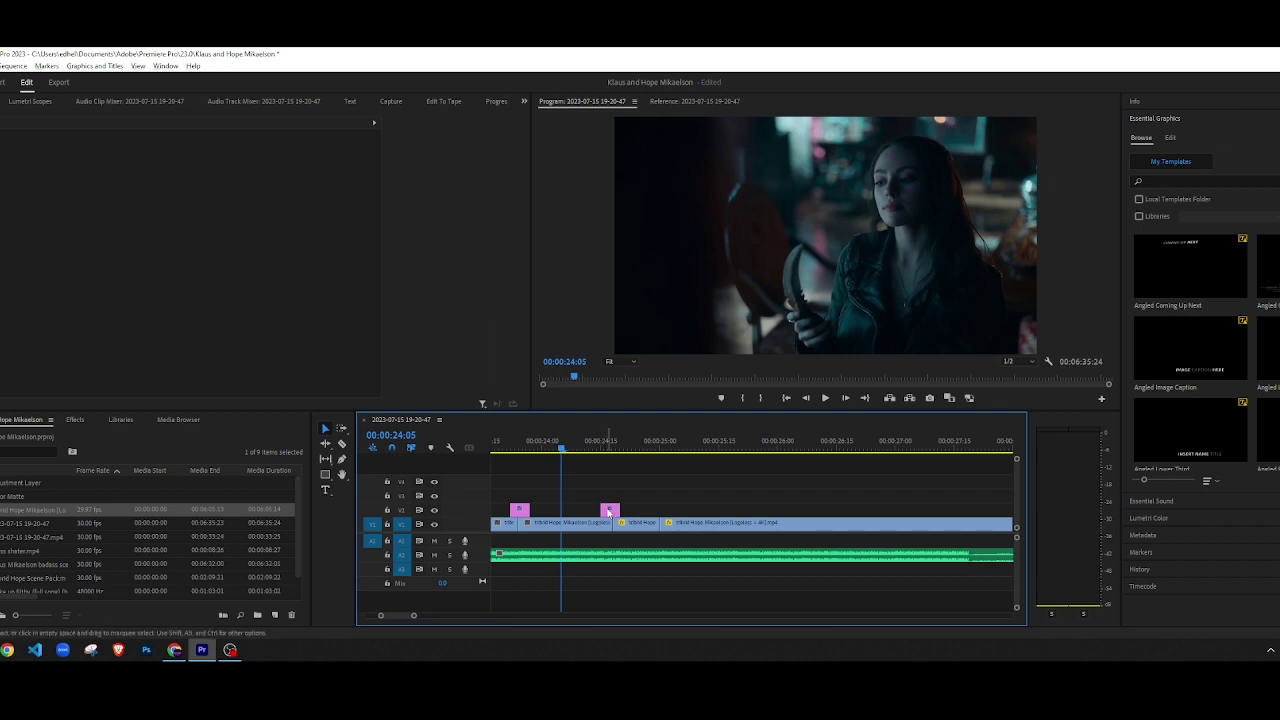
Step: Duplicate the adjustment layer above the cut into the dark shot onto the street shot's cut at 00:00:25:00
scroll(677, 521, up, 2)
drag(554, 509, 654, 510)
click(645, 436)
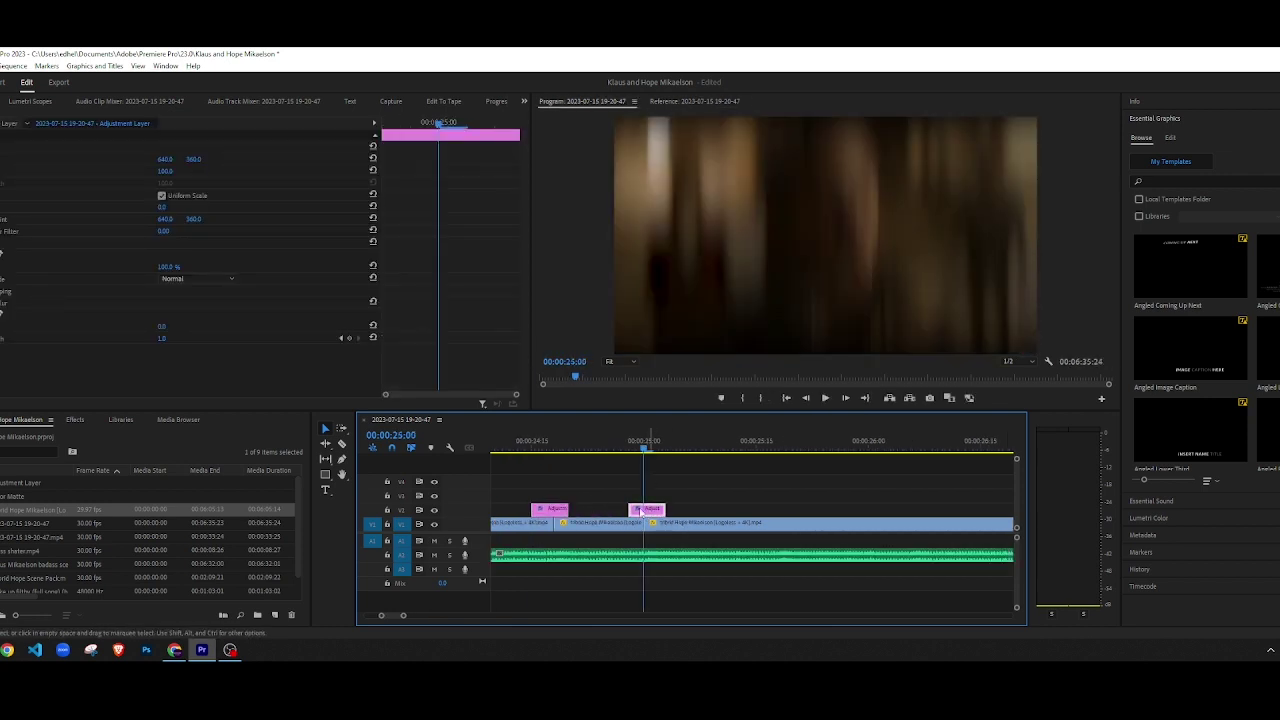
Step: Align the copied adjustment layer like the previous one, moving it one frame earlier so its middle keyframe sits at 00:00:25:00
click(173, 326)
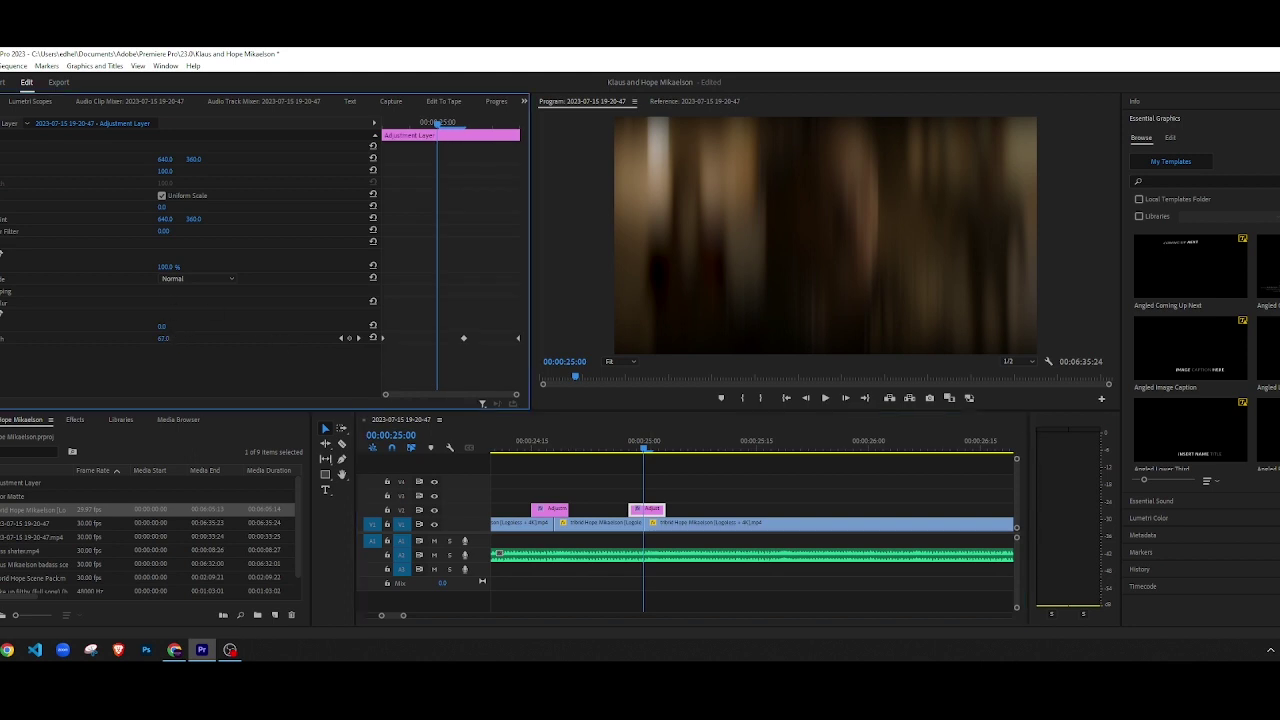
click(541, 442)
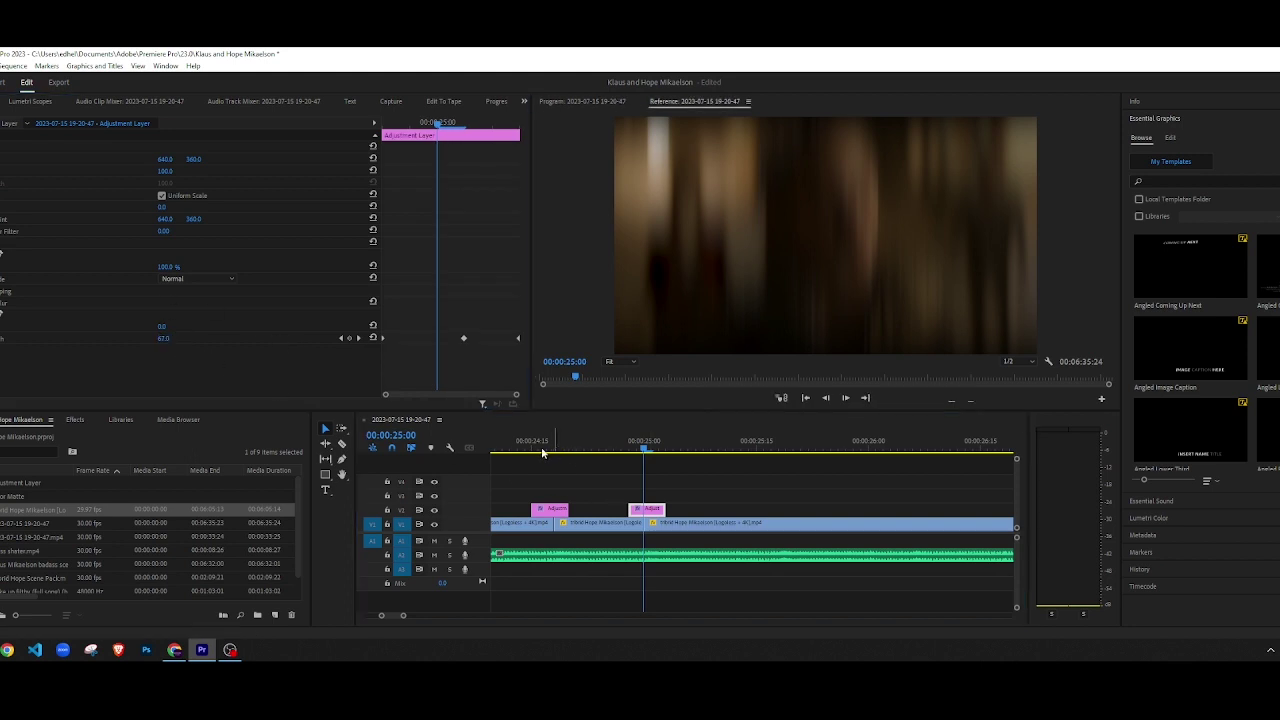
click(565, 470)
key(Right)
key(Right)
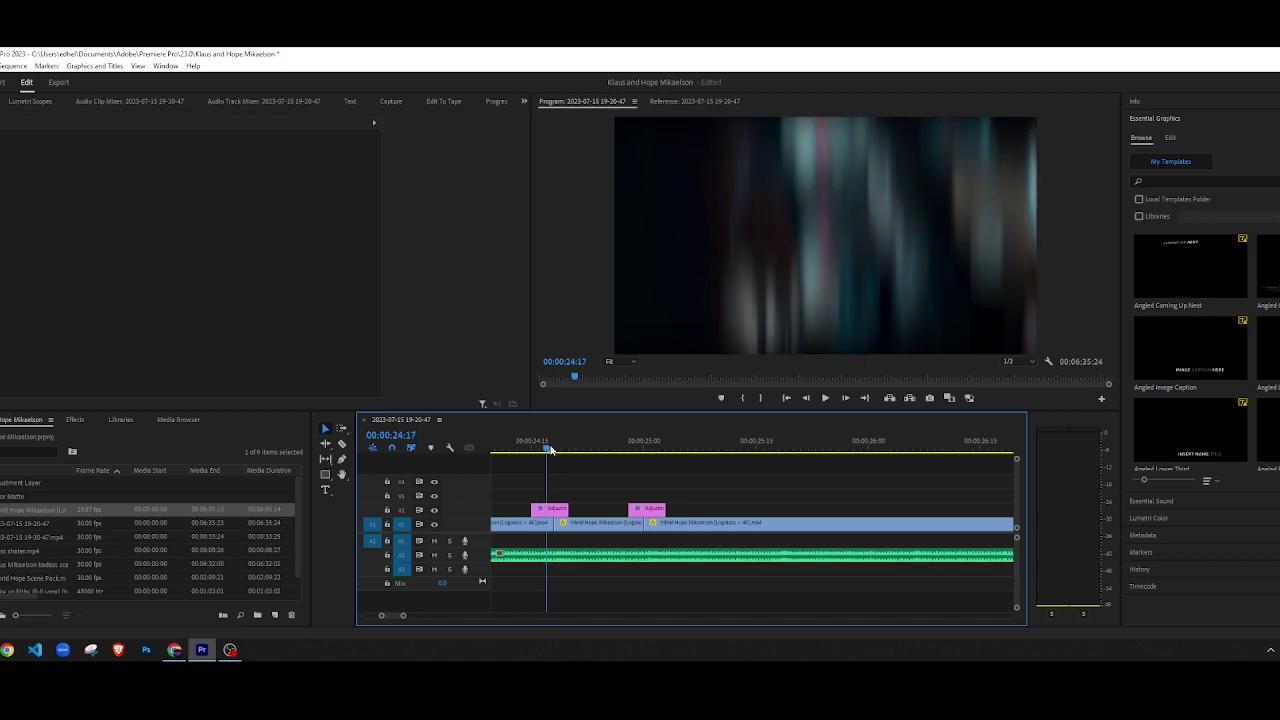
click(549, 512)
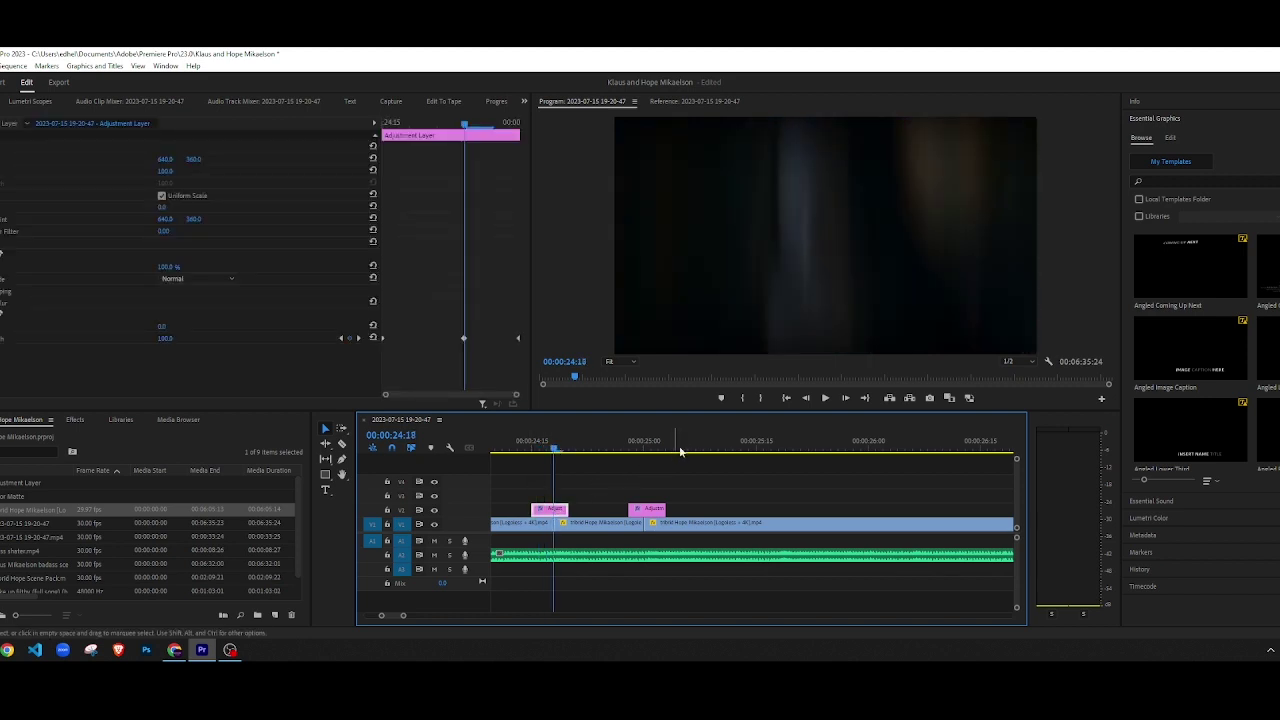
drag(679, 452, 646, 452)
click(651, 486)
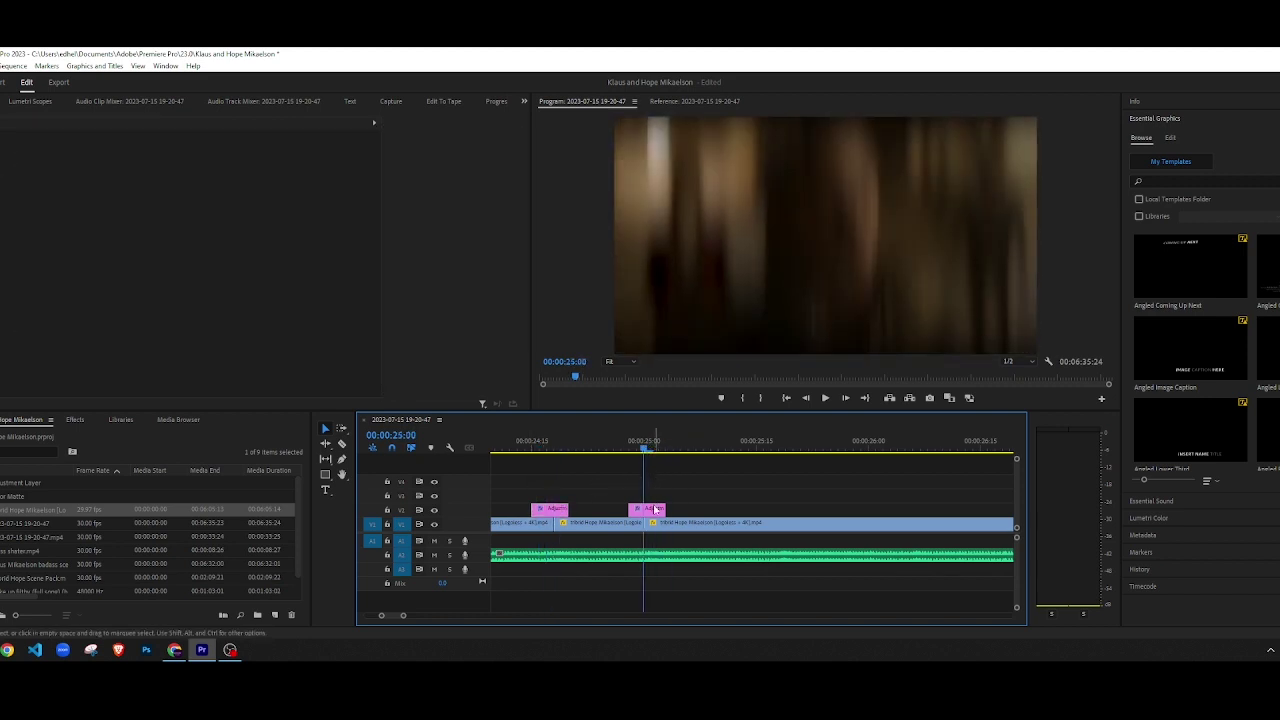
drag(655, 510, 651, 510)
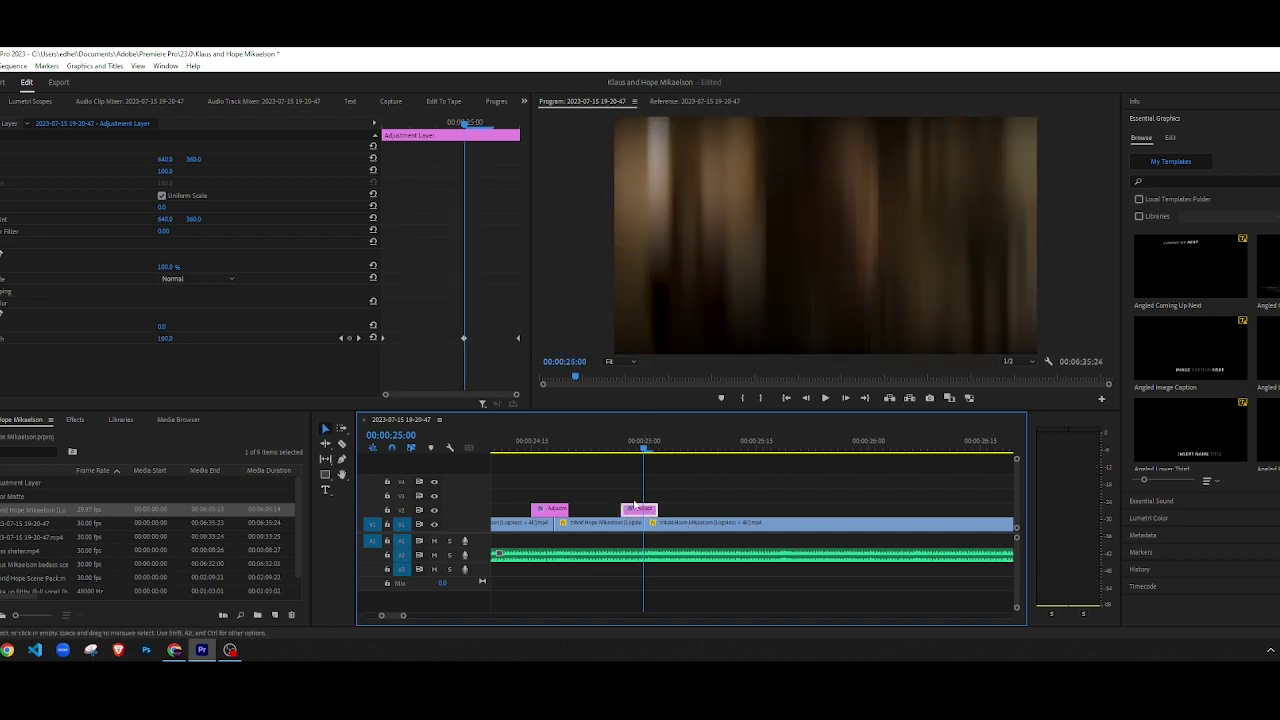
Step: Try blur lengths of 0 and -100 at the copied adjustment layer's middle keyframe, and return the value to 100
click(197, 344)
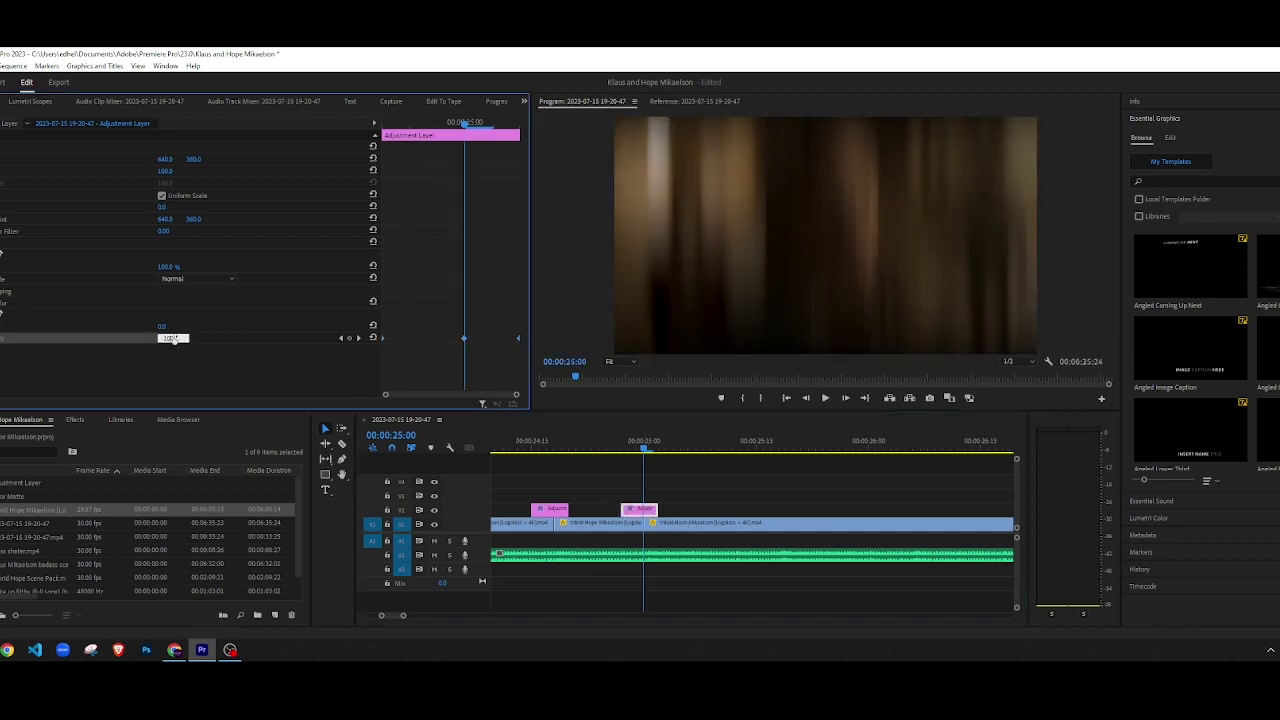
text(0)
key(Return)
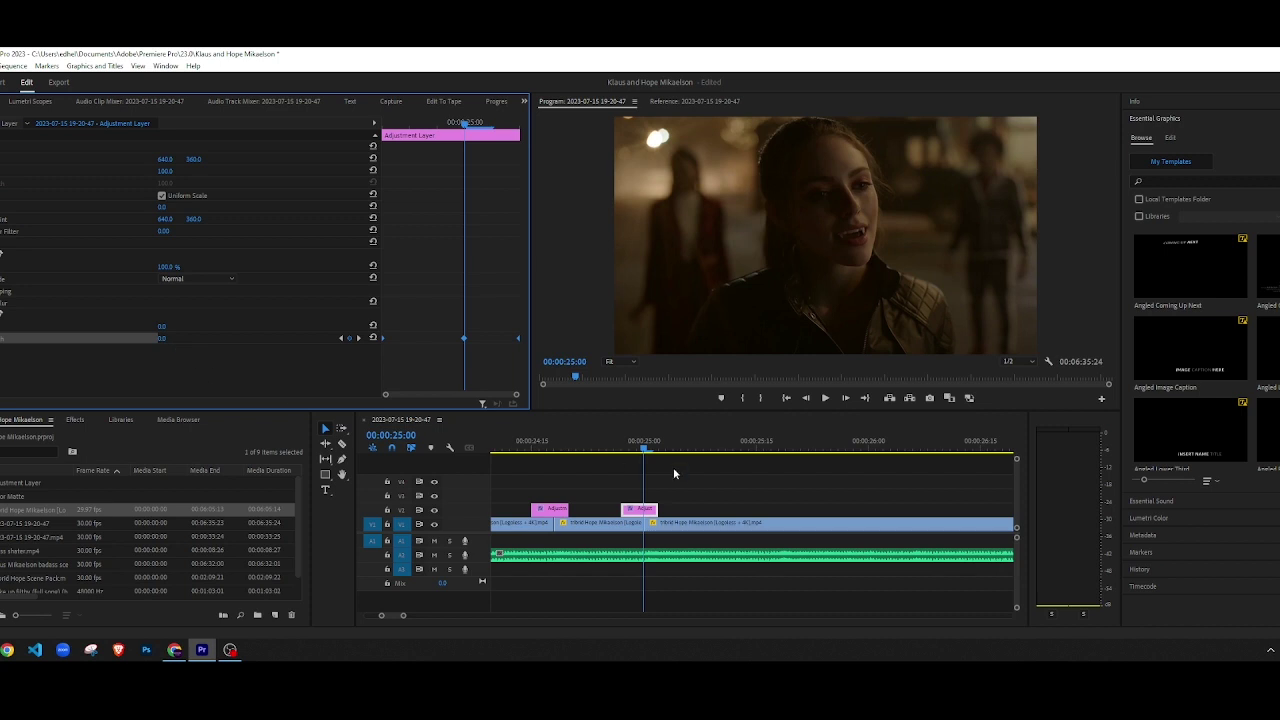
click(660, 507)
click(645, 513)
click(165, 338)
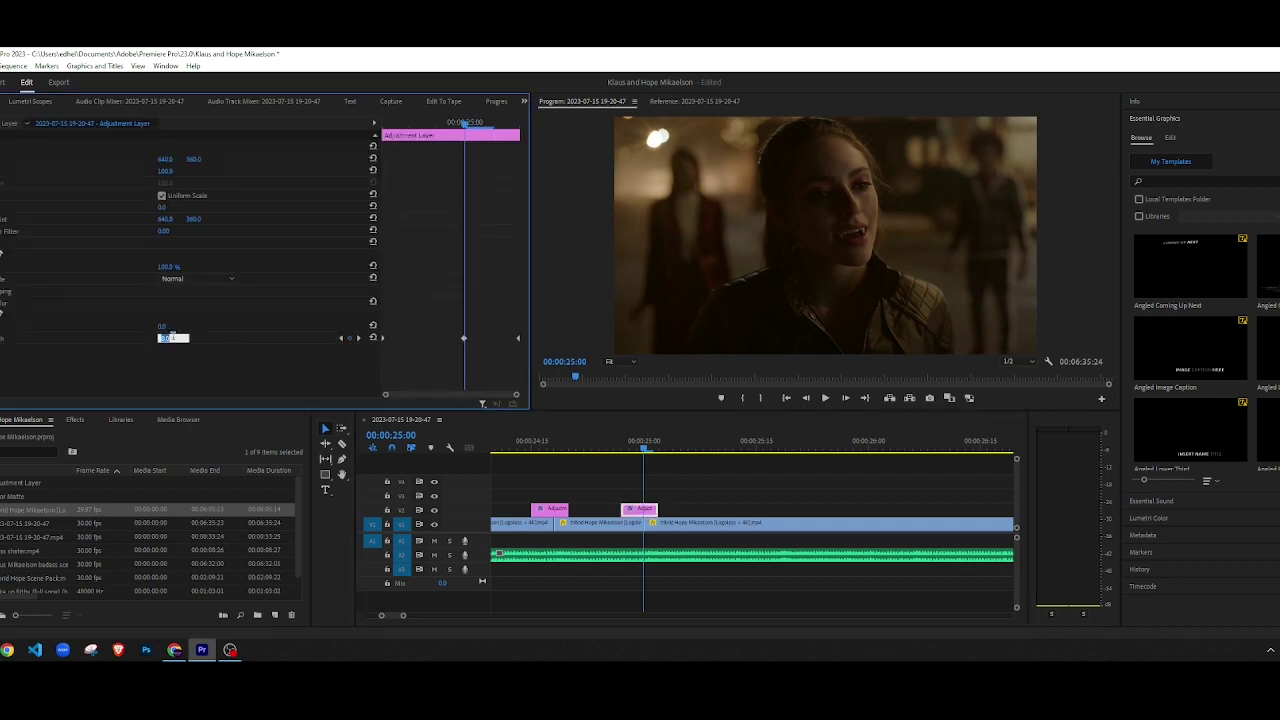
text(-100)
click(209, 349)
click(168, 339)
text(100)
click(191, 346)
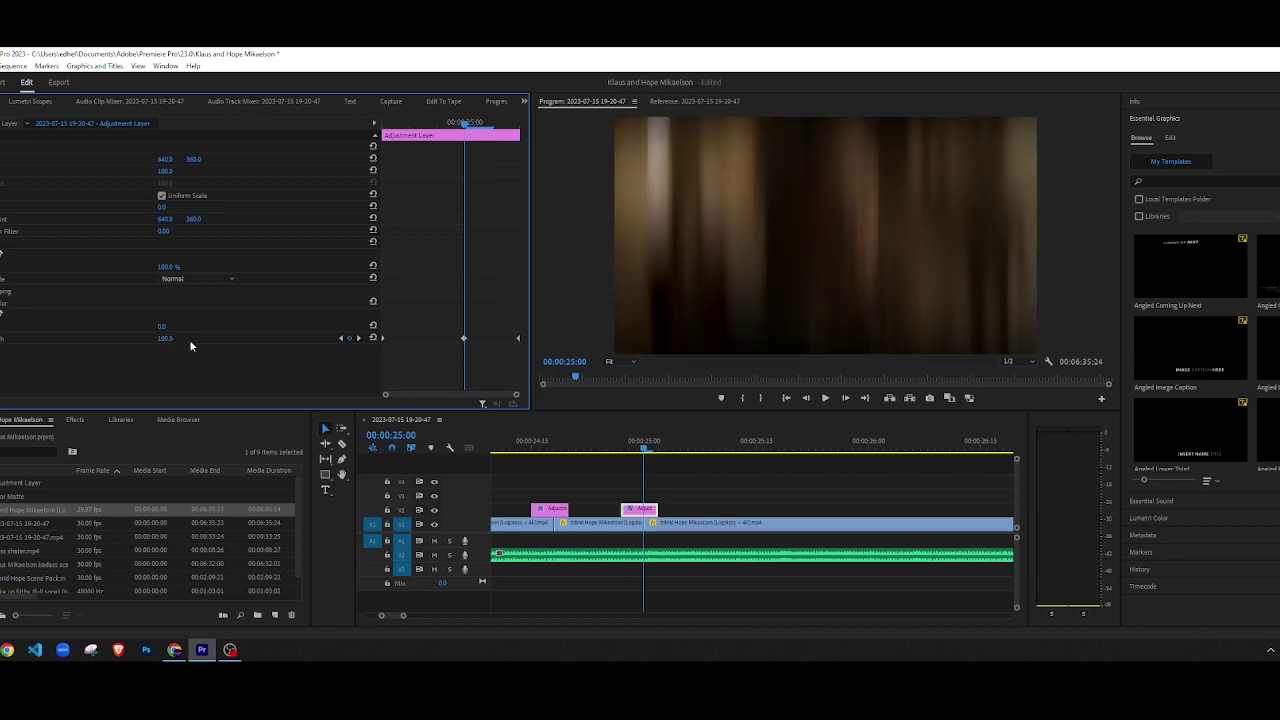
Step: Play back the new blur transition into the street shot from 00:00:24:07
scroll(635, 486, down, 2)
click(547, 446)
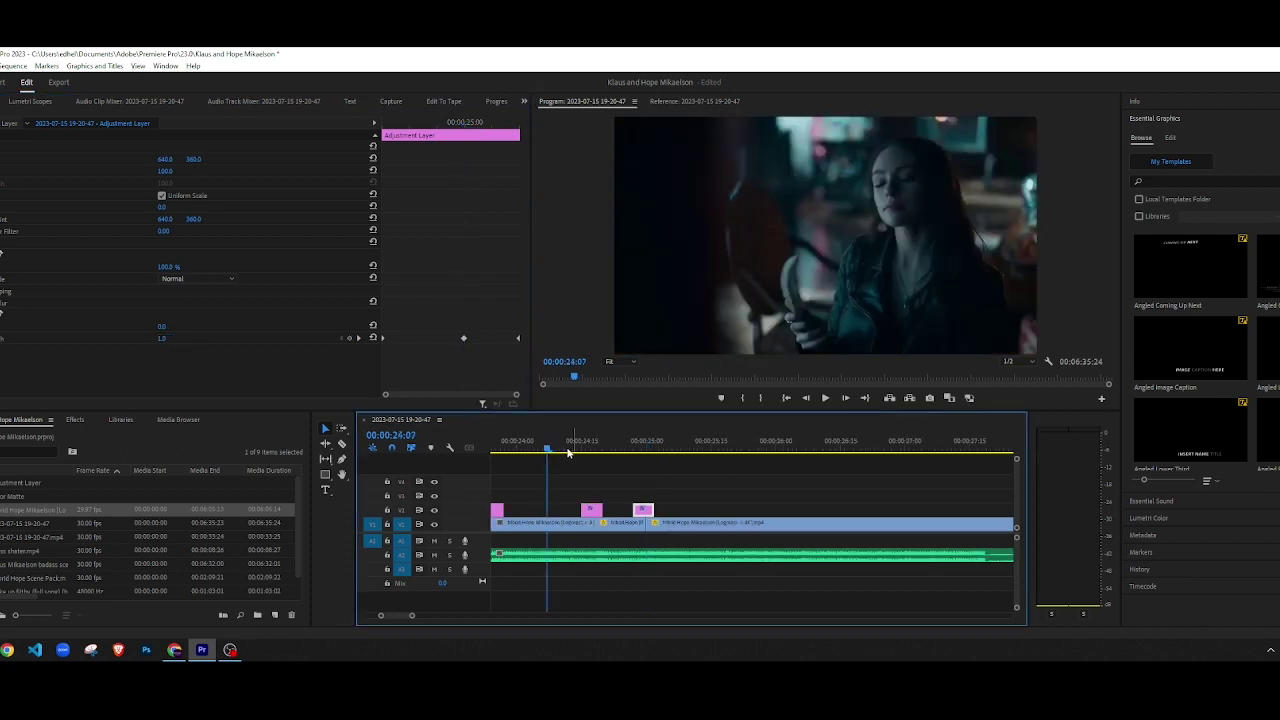
click(635, 466)
key(space)
key(space)
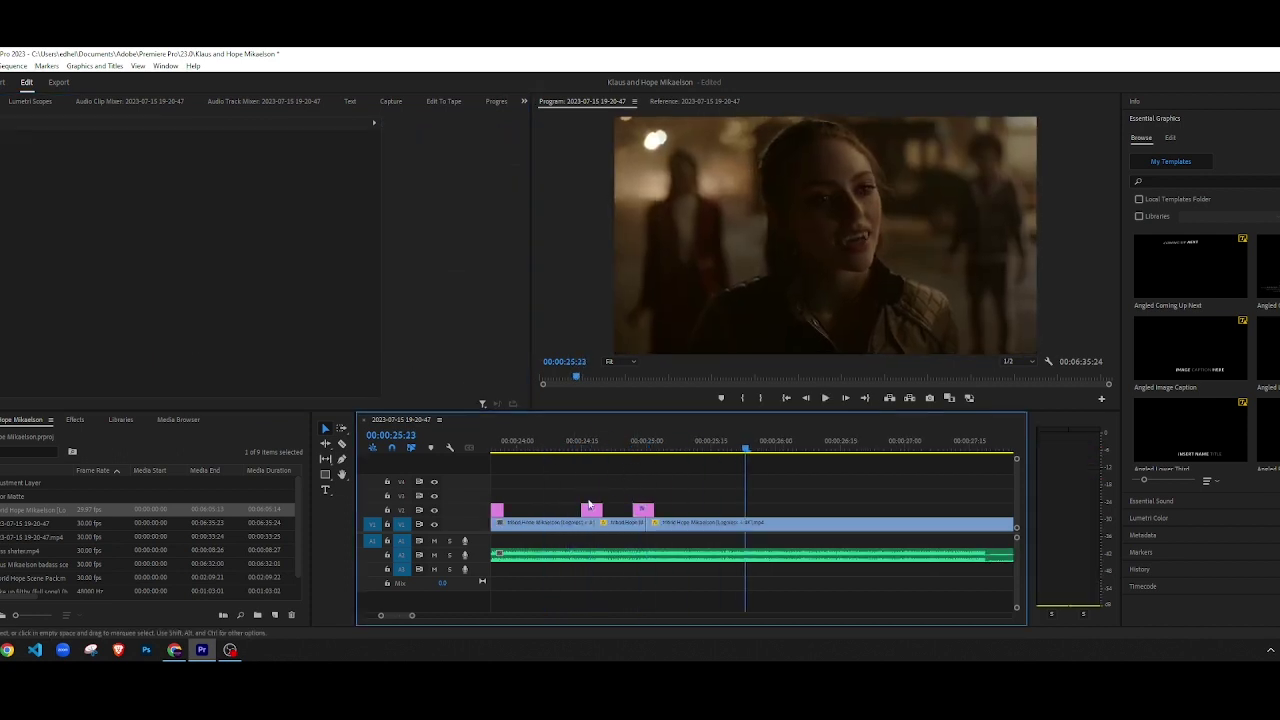
Step: Review the whole fast-cut section from 00:00:13:28 through the street shot to judge the transitions against the music
scroll(551, 536, down, 4)
scroll(556, 533, down, 3)
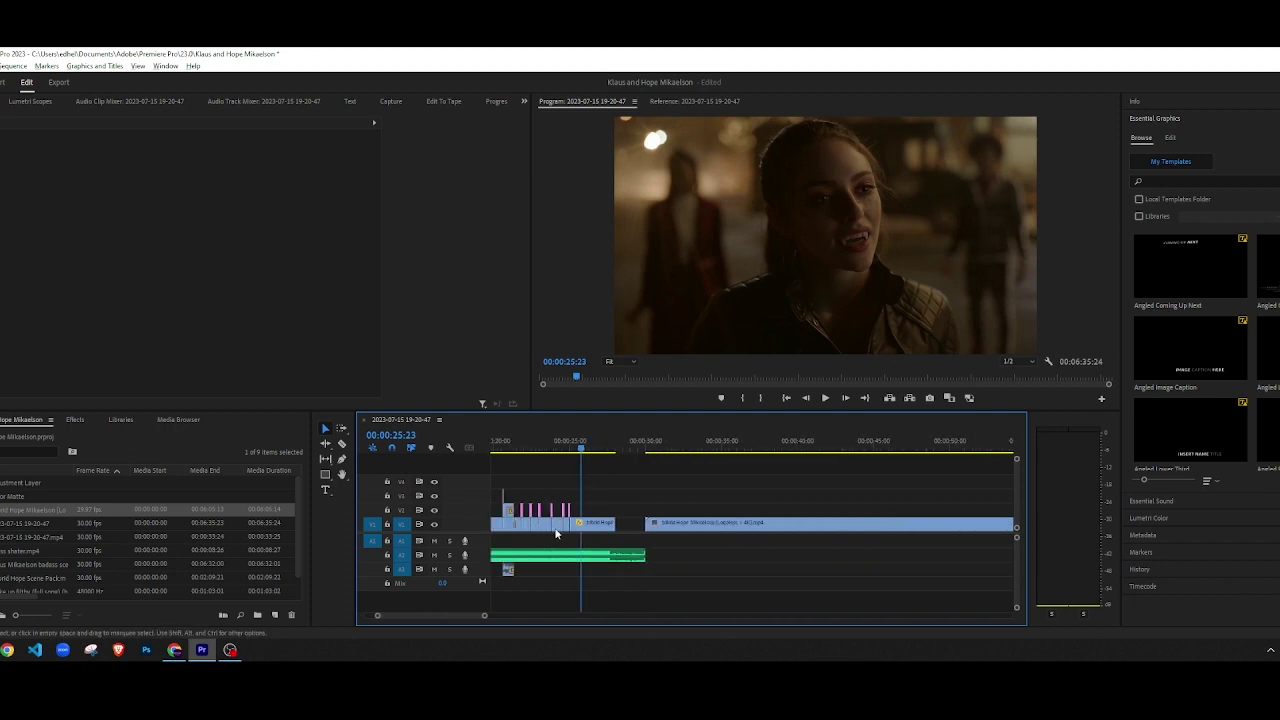
click(519, 452)
key(space)
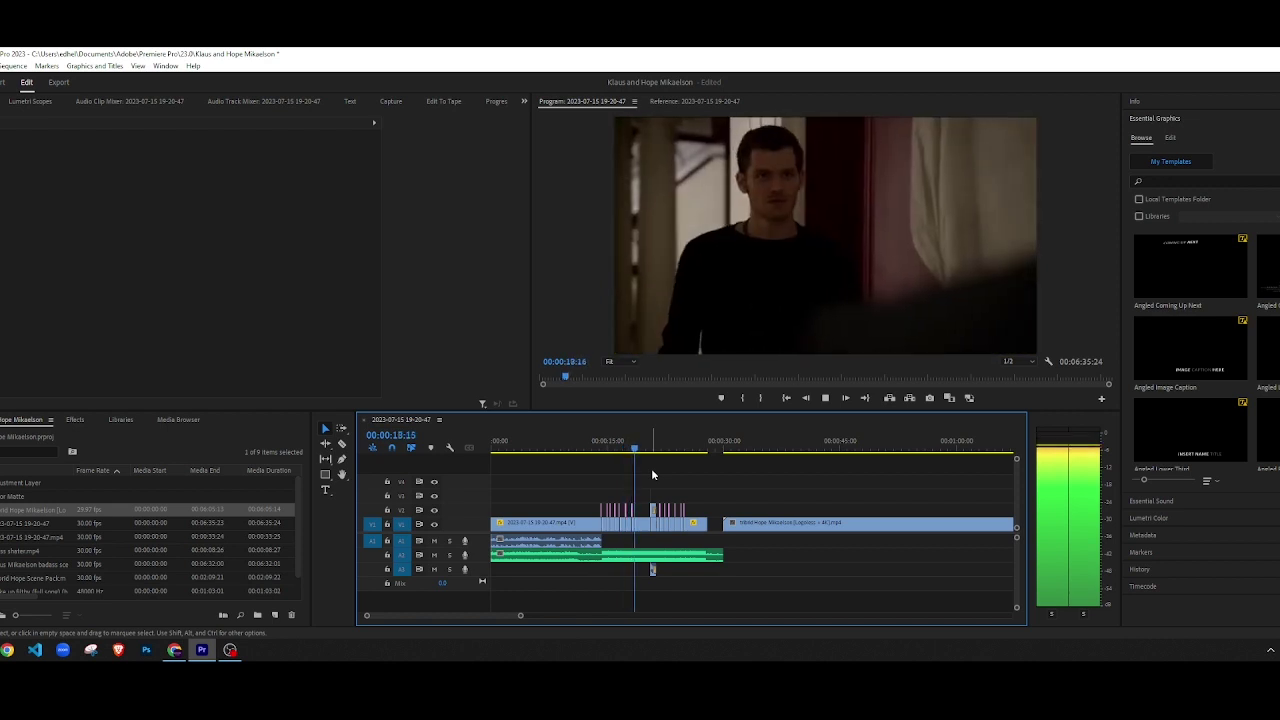
click(599, 443)
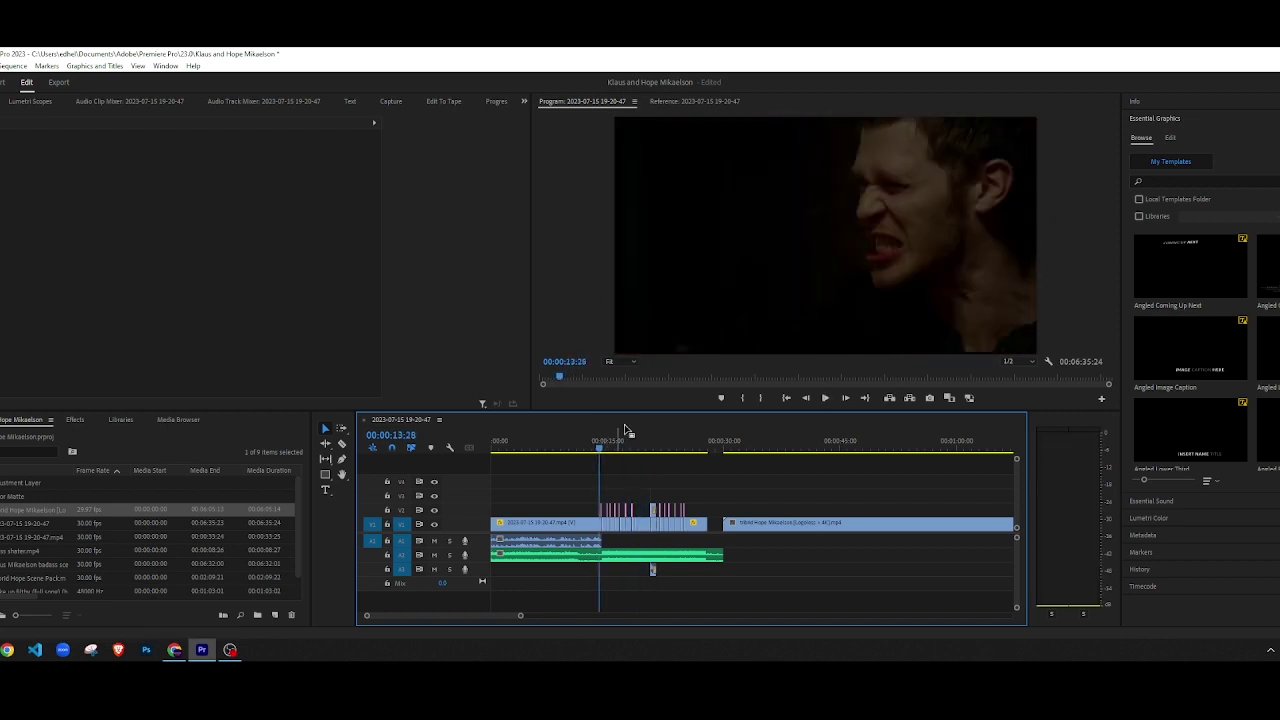
key(space)
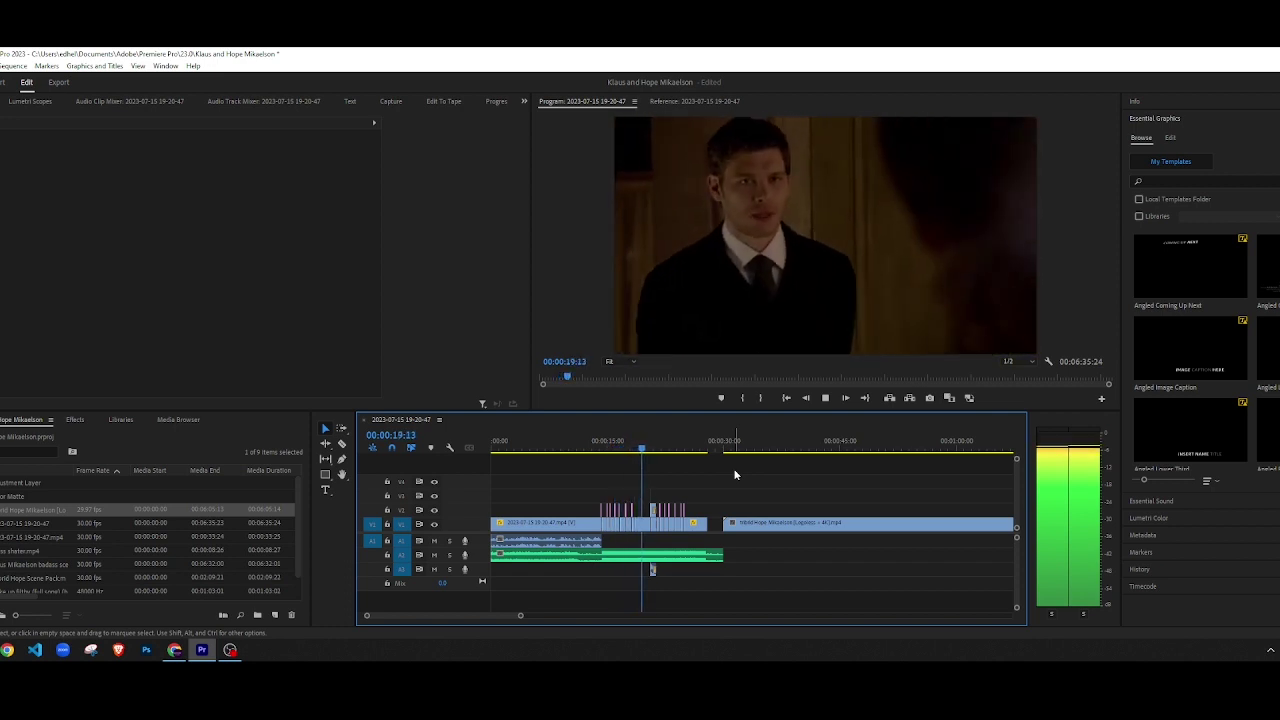
scroll(662, 478, up, 3)
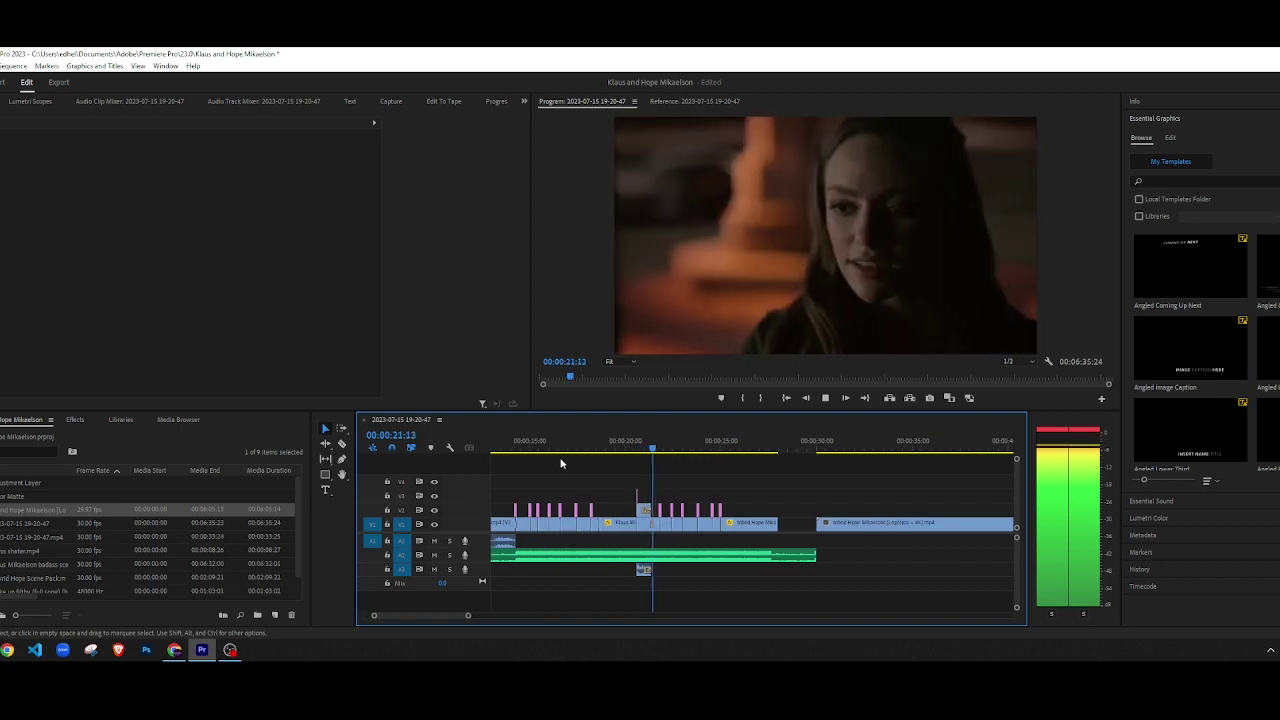
key(space)
click(561, 457)
key(space)
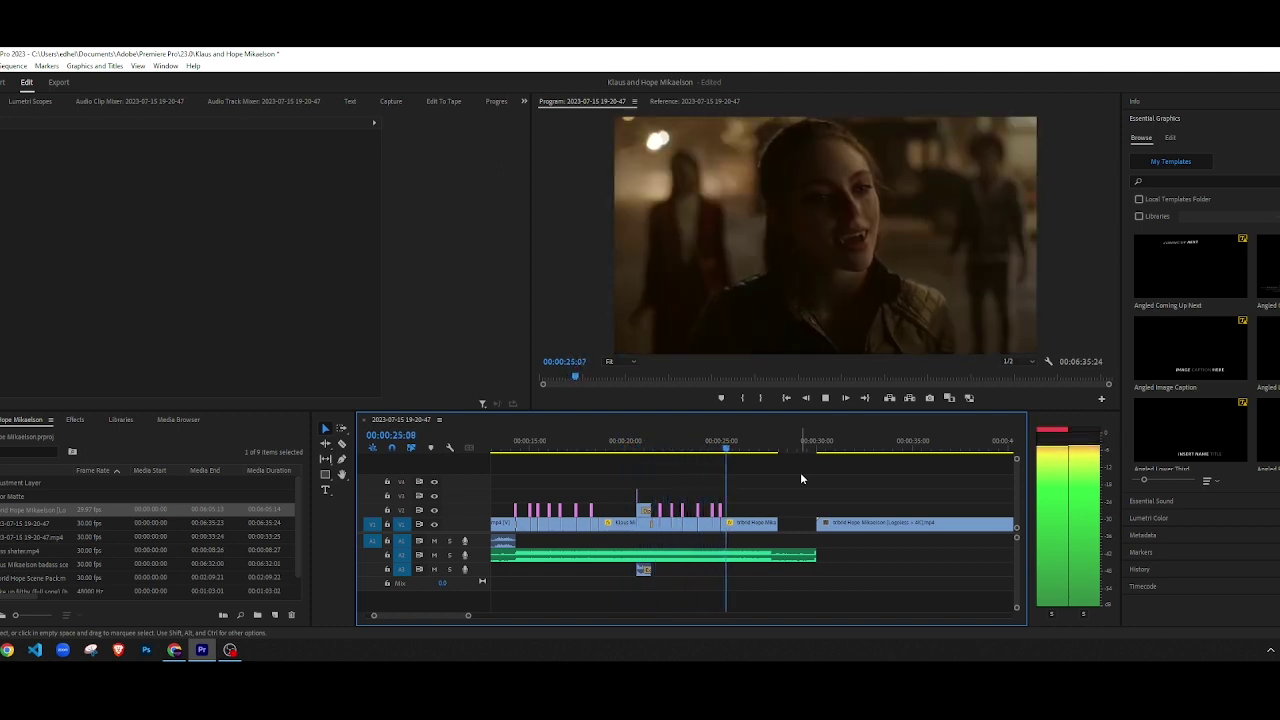
drag(710, 448, 728, 450)
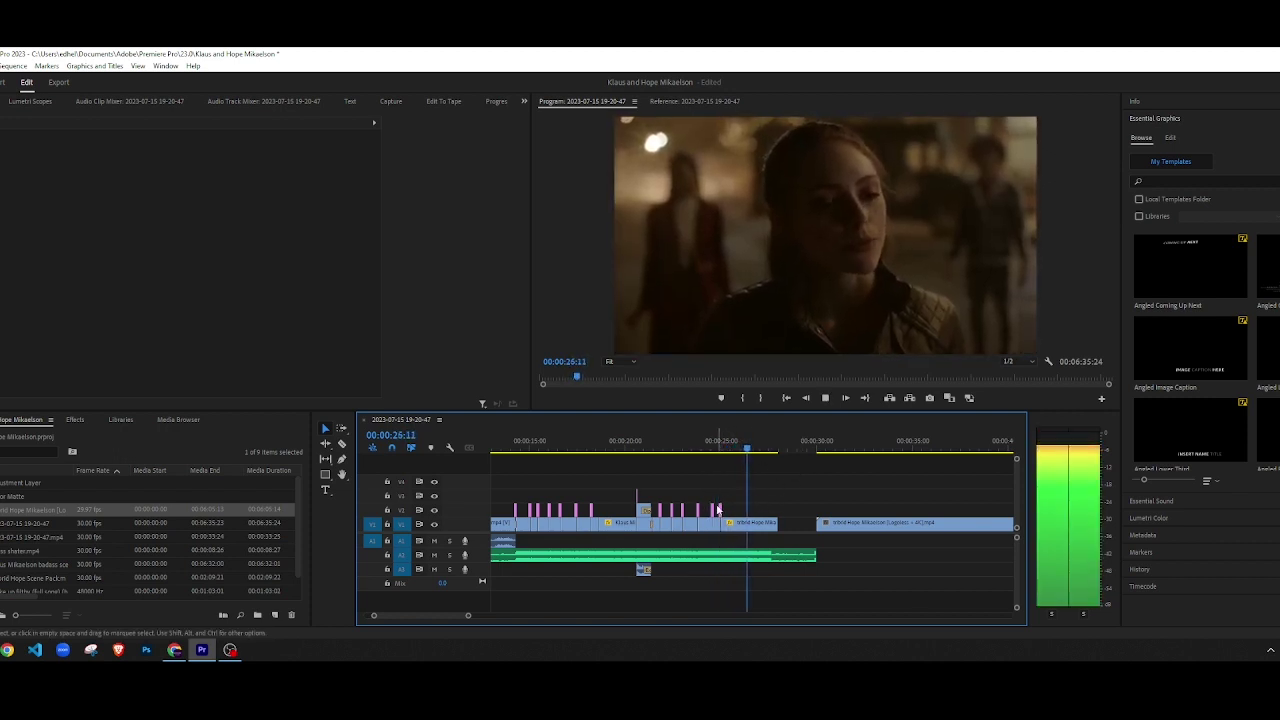
key(space)
Step: Replay the closing street shot to find its end point, cut it at 00:00:27:00 and delete the remainder
scroll(791, 538, up, 2)
scroll(791, 538, up, 3)
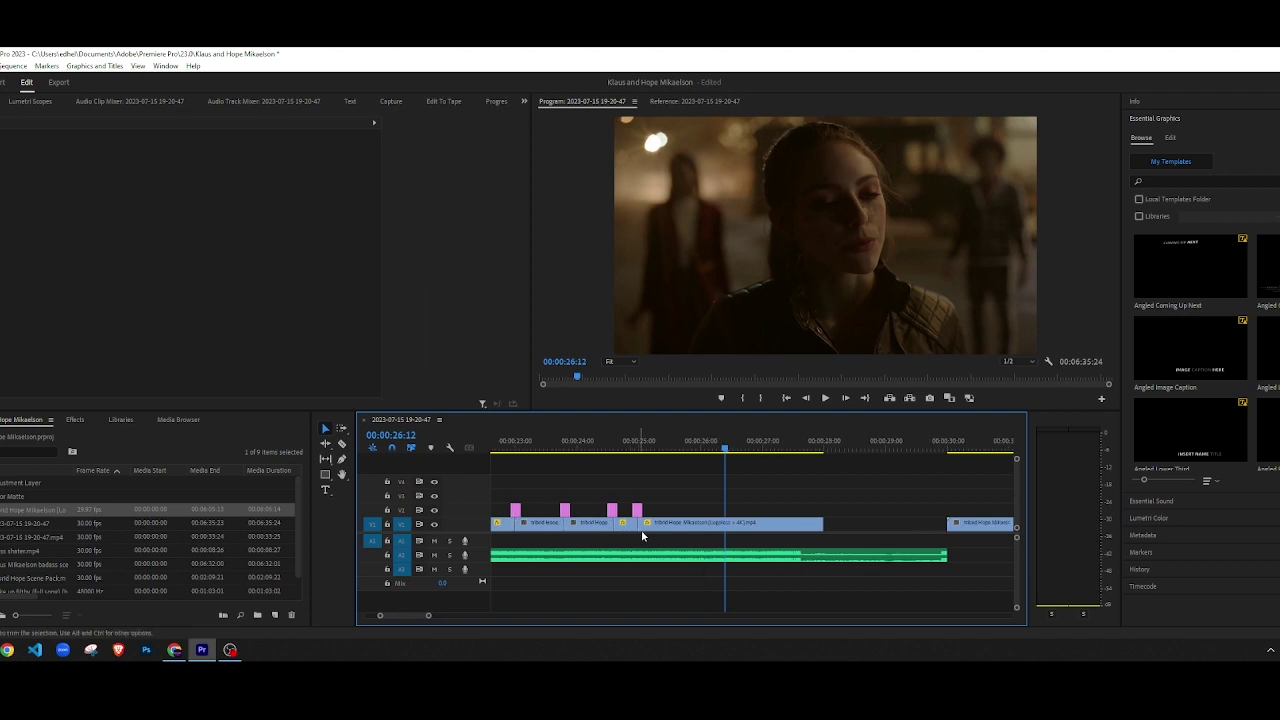
key(space)
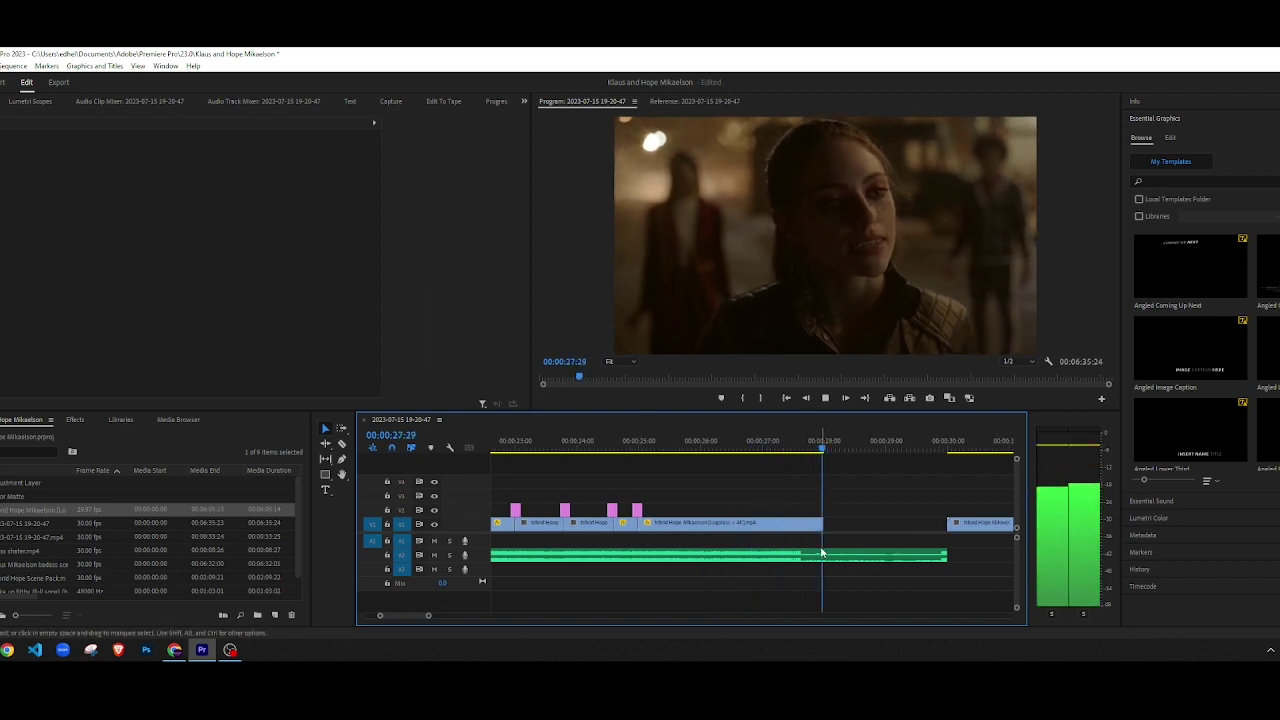
key(space)
click(702, 441)
key(space)
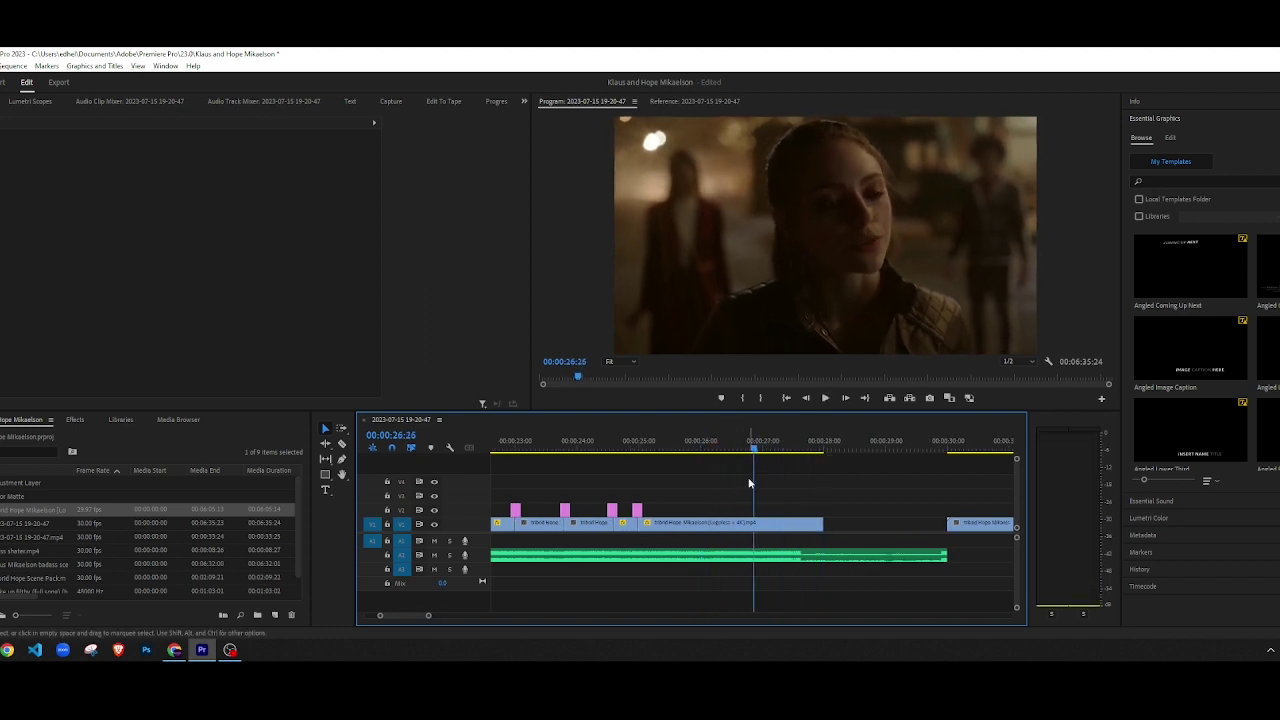
key(space)
key(c)
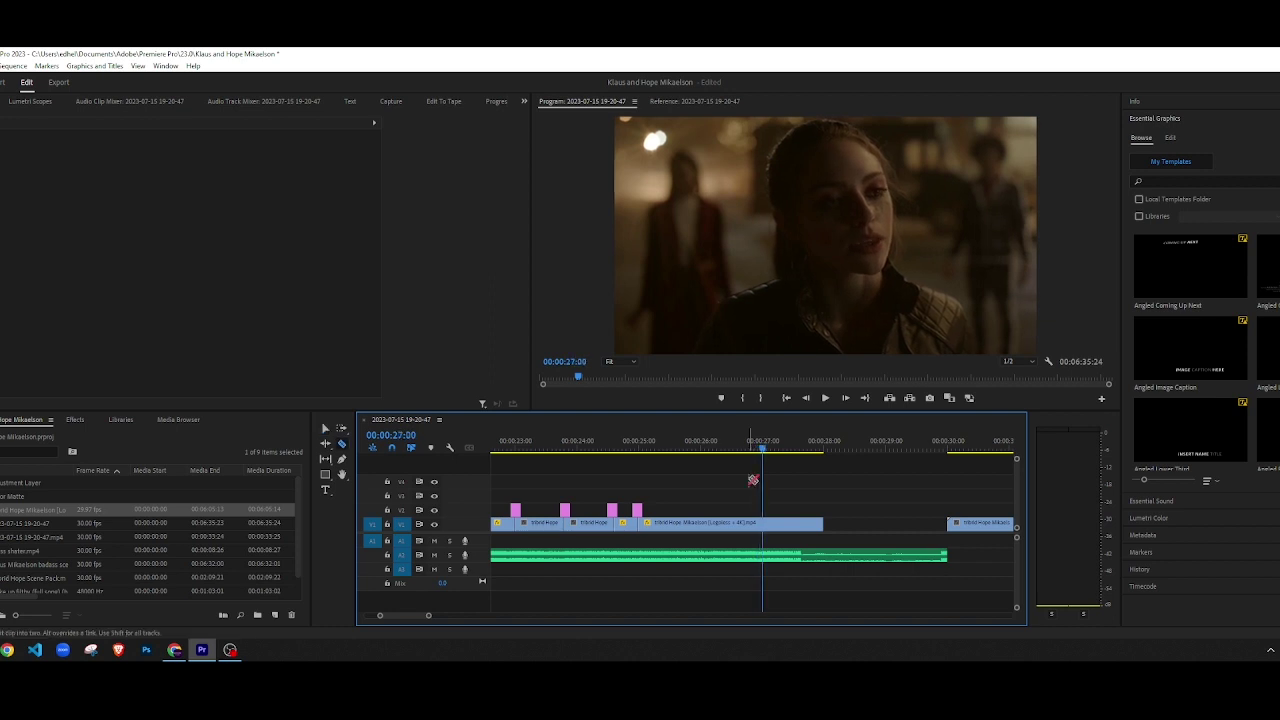
key(v)
click(779, 523)
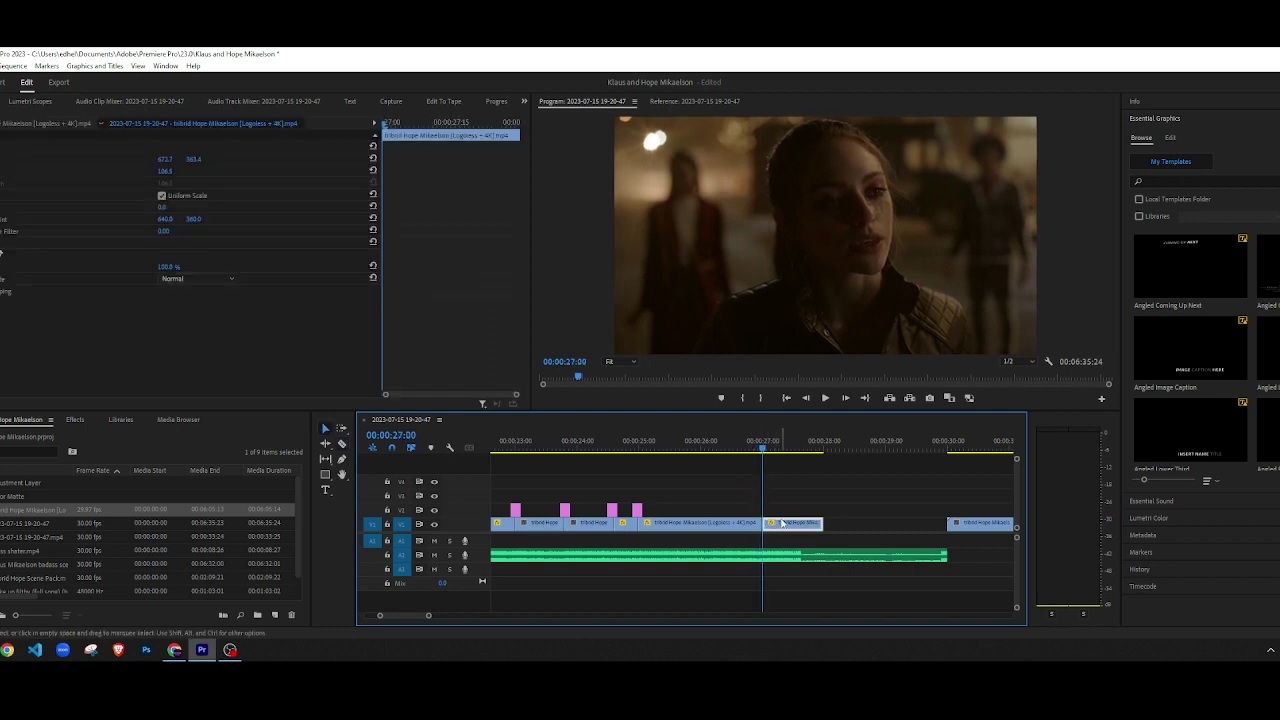
key(Delete)
Step: Delete all the leftover source footage on V1 beyond the trimmed street shot
scroll(842, 538, down, 8)
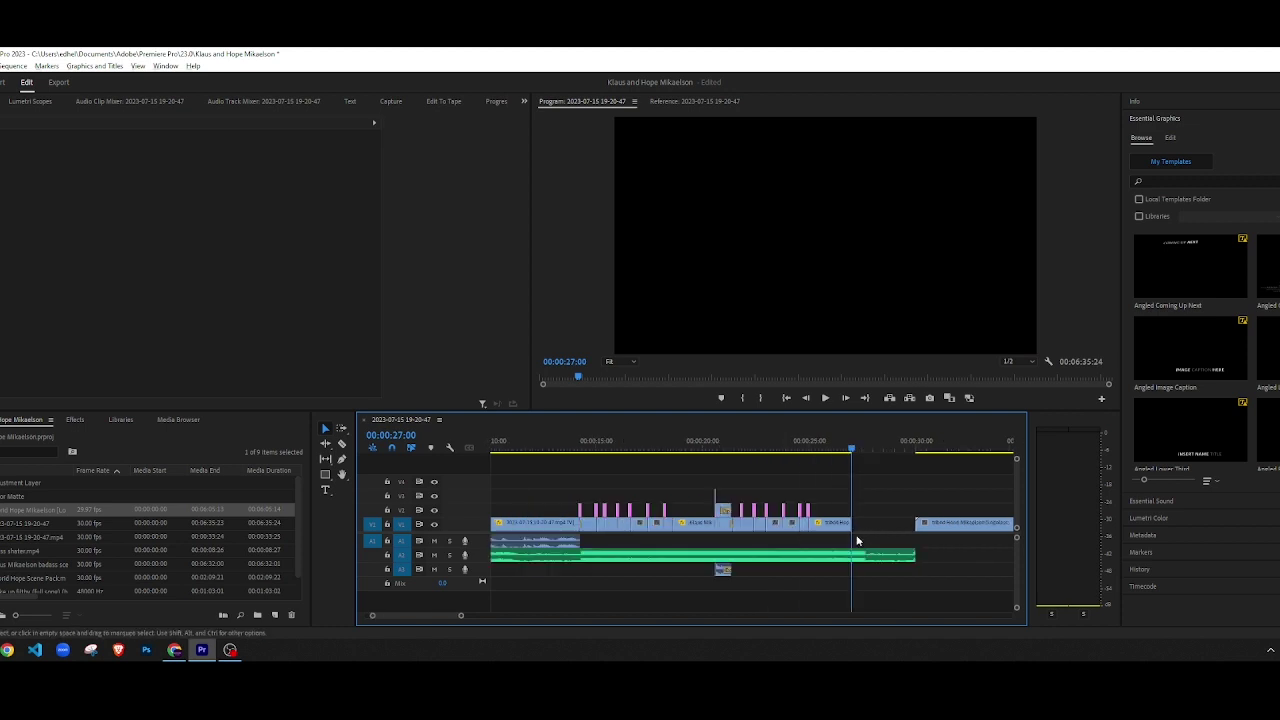
click(701, 530)
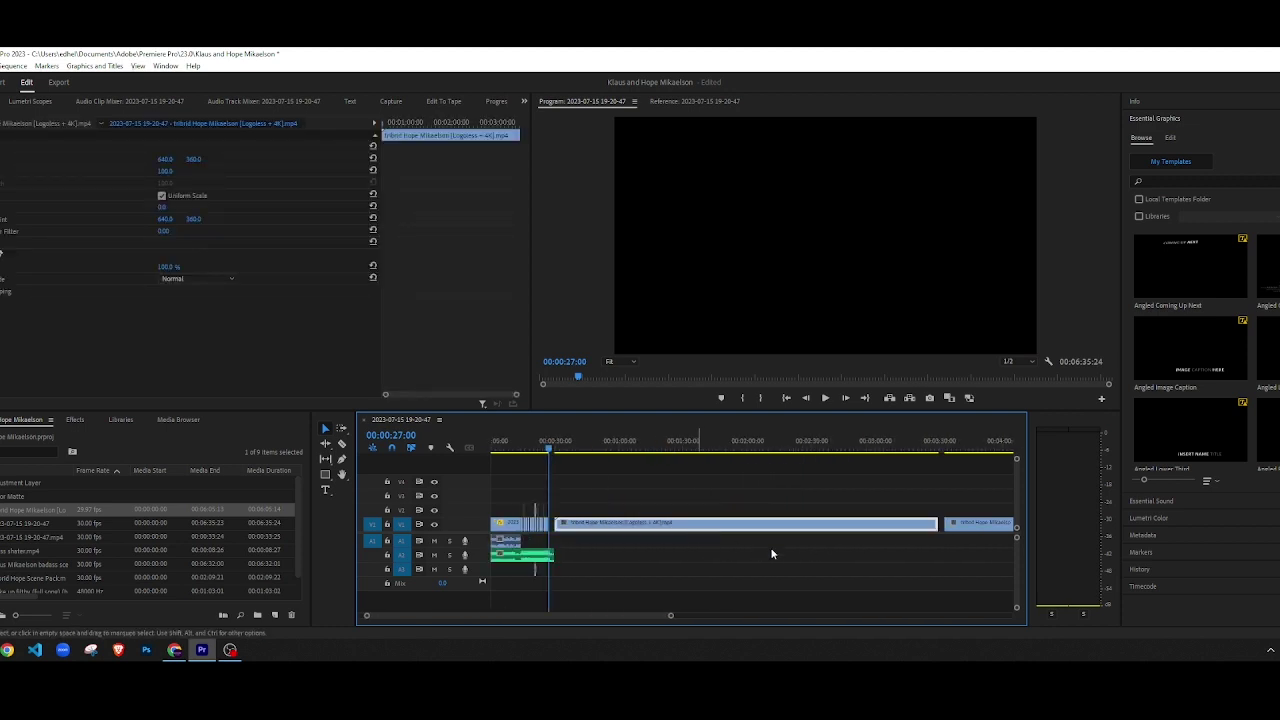
key(Delete)
scroll(789, 535, down, 6)
drag(569, 516, 810, 522)
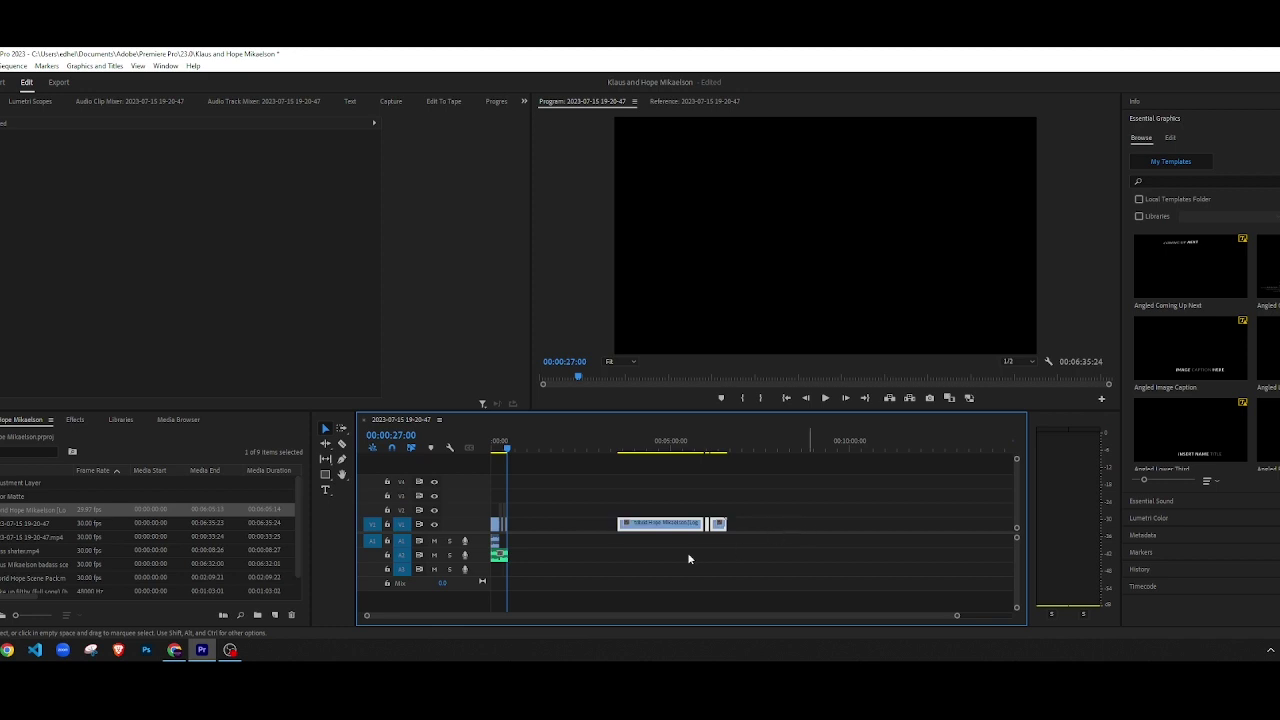
key(Delete)
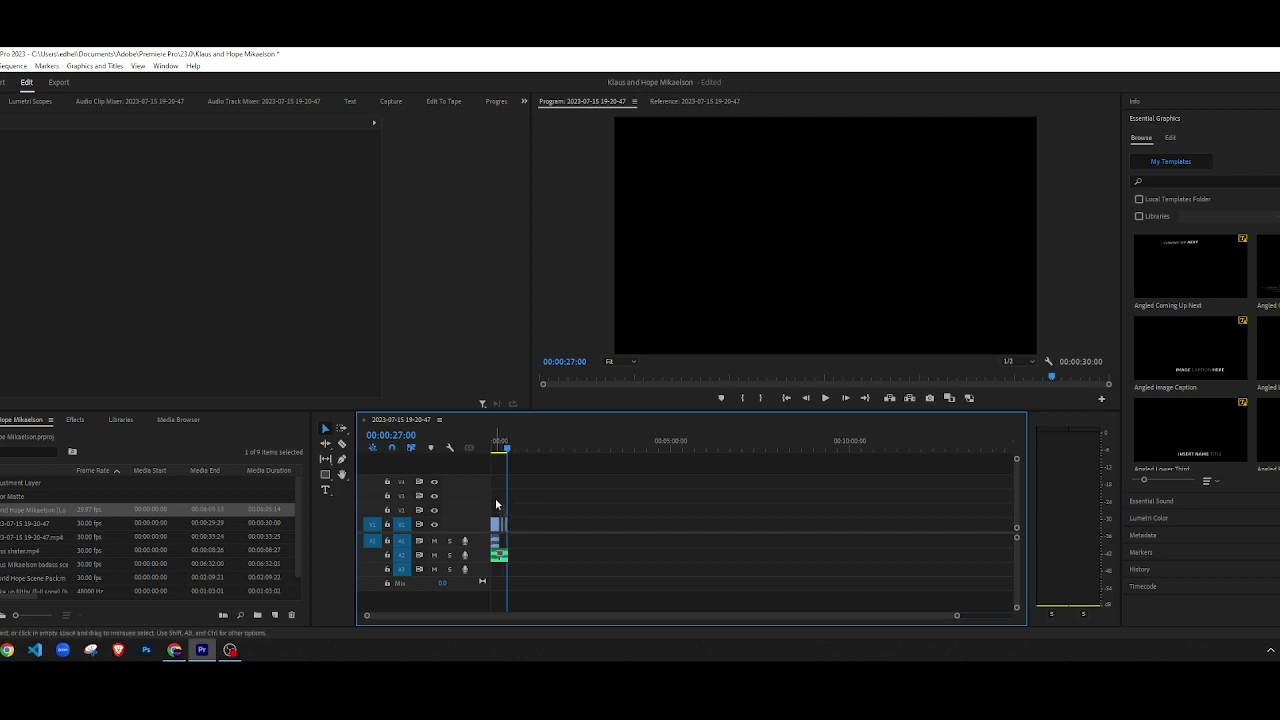
Step: Create a new Black Video item in the project at 1280 by 720 with square pixels
scroll(493, 515, up, 3)
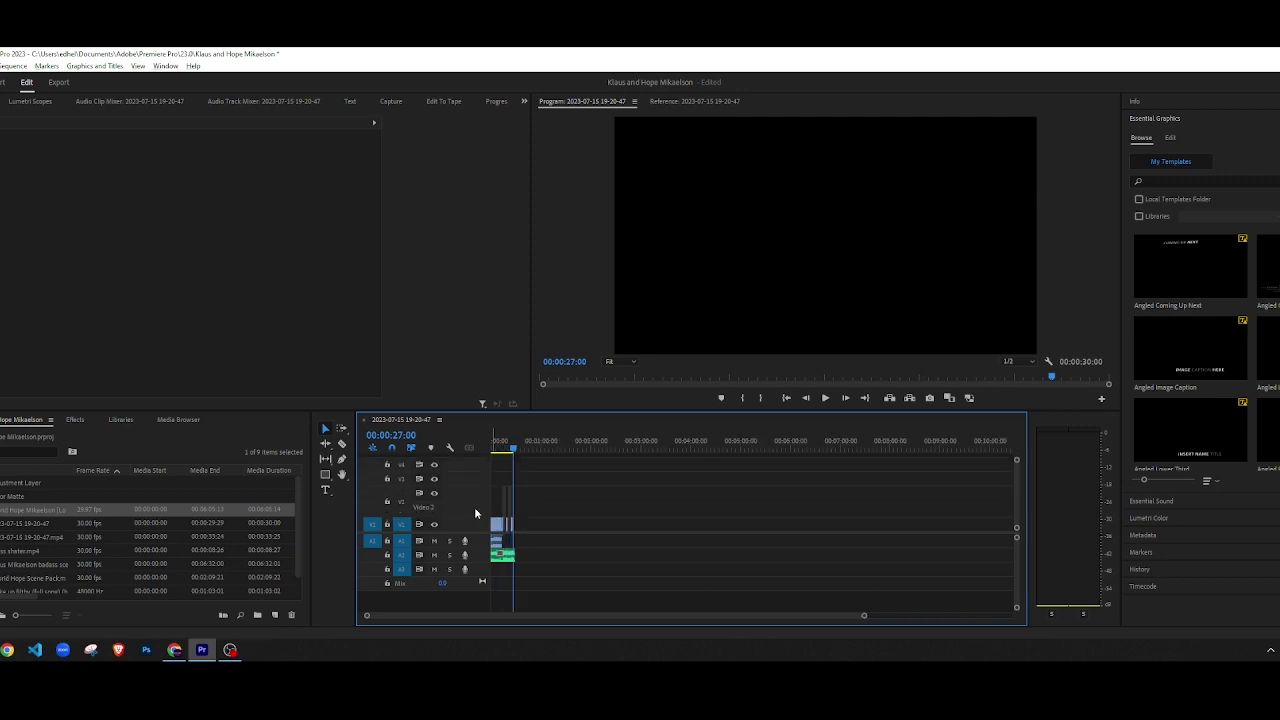
scroll(475, 507, down, 2)
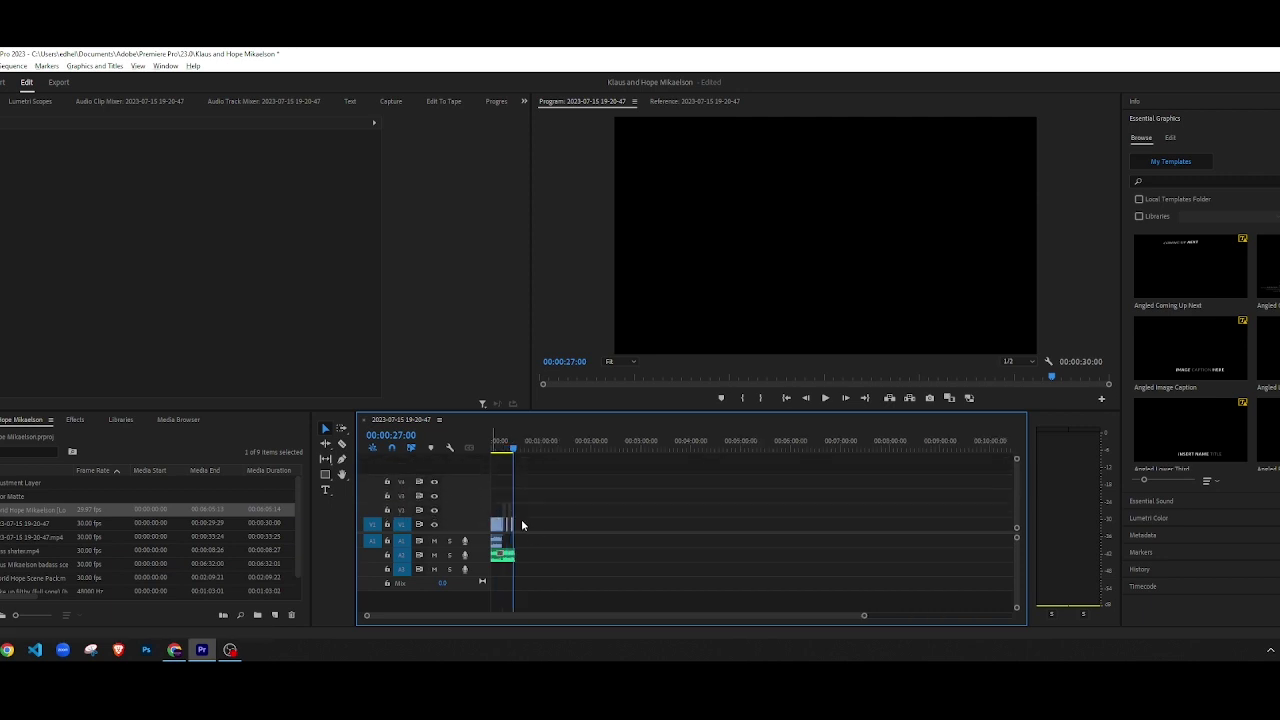
key(equal)
key(equal)
key(equal)
key(equal)
key(equal)
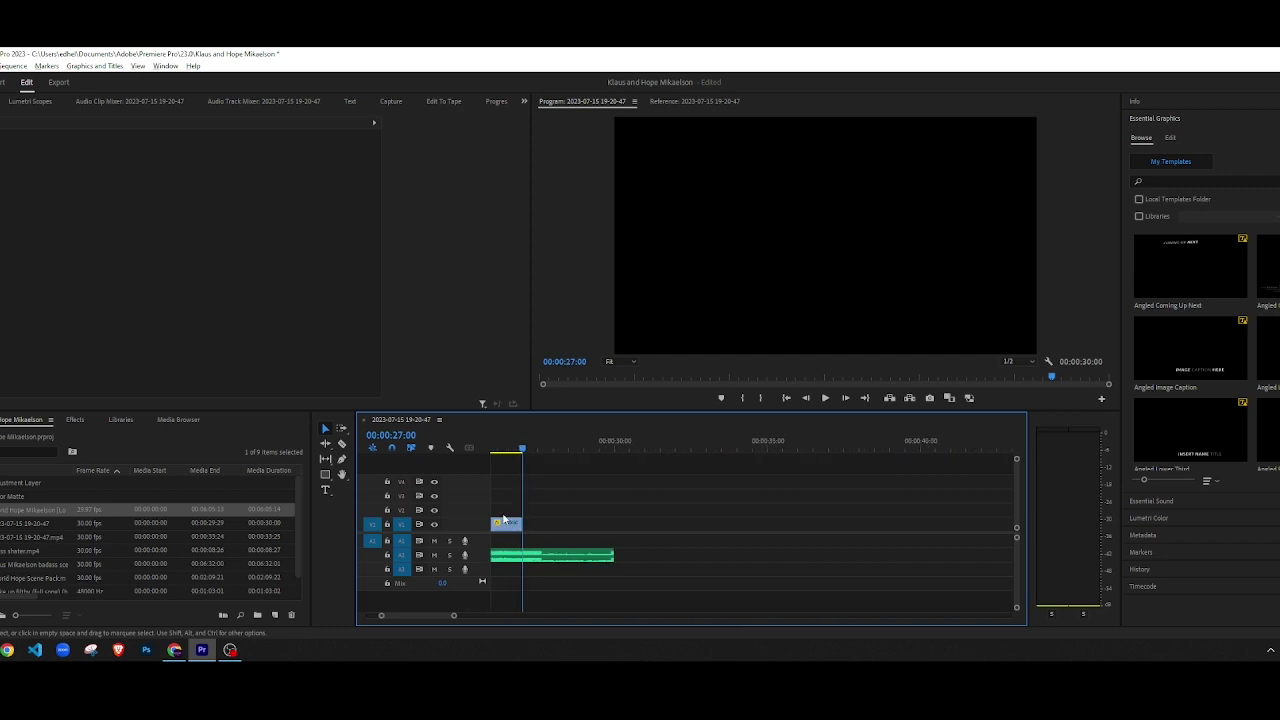
scroll(68, 564, down, 1)
click(66, 597)
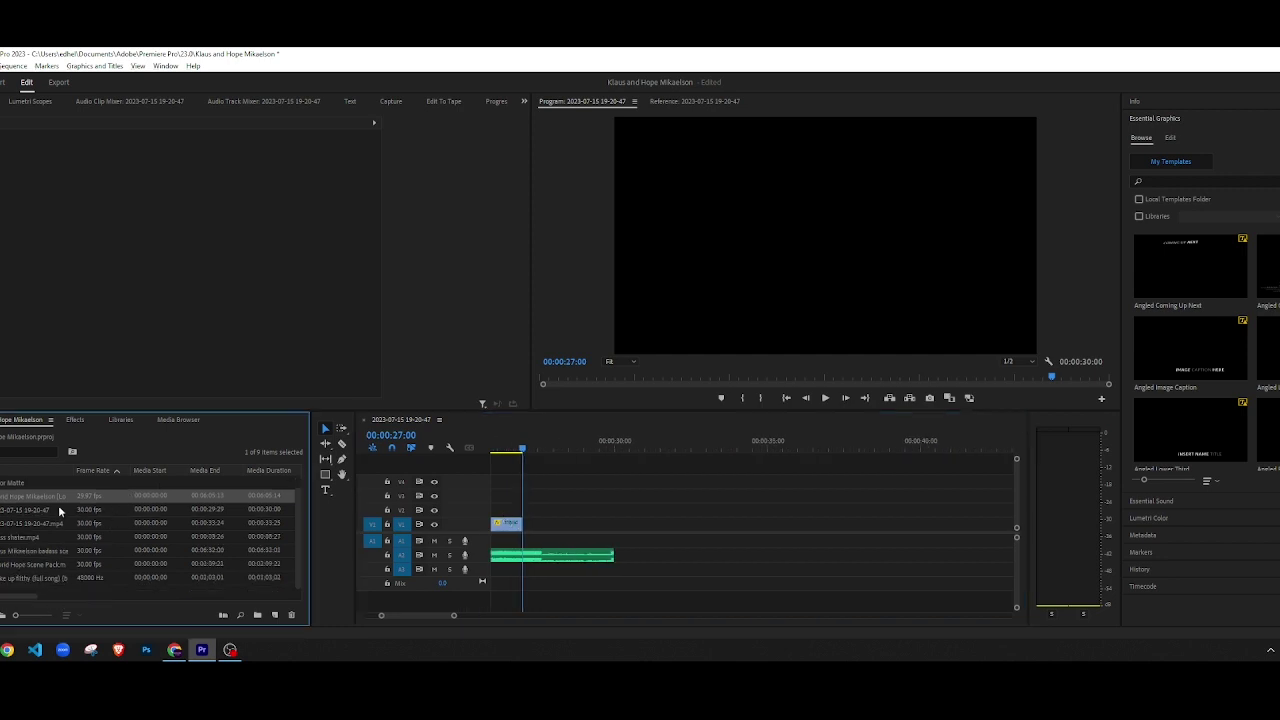
right_click(71, 593)
mouse_move(140, 433)
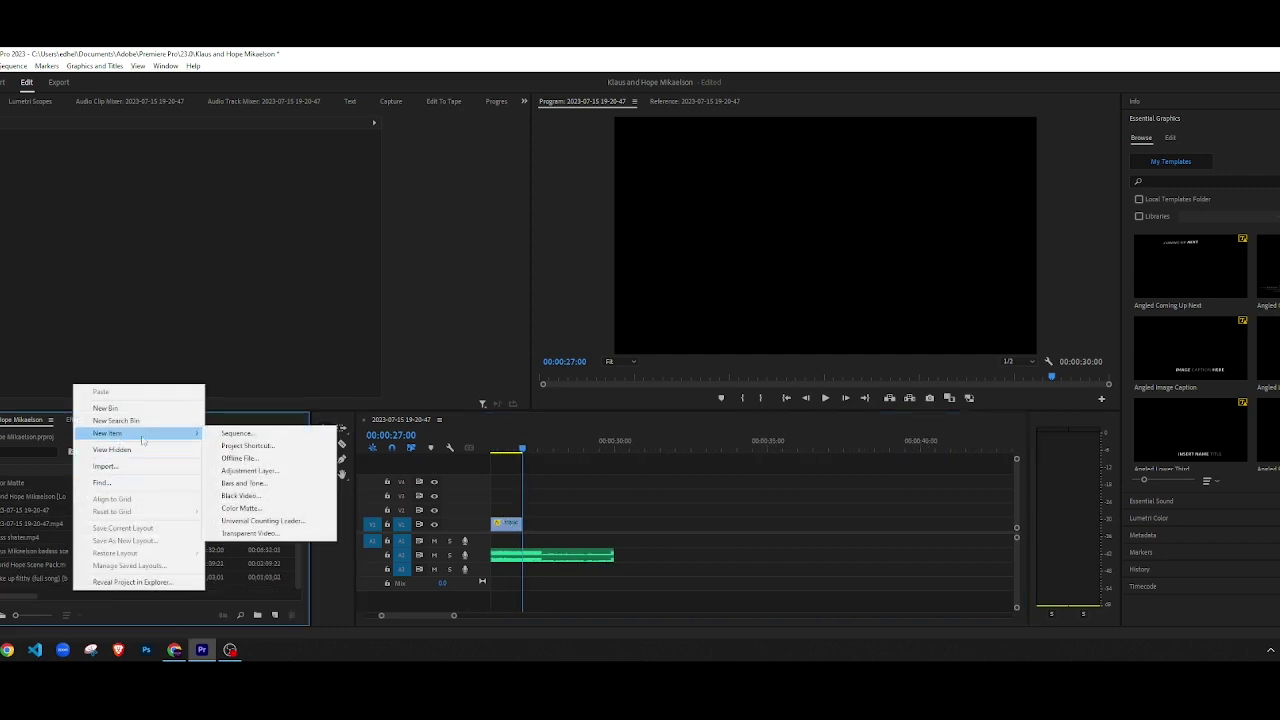
click(268, 495)
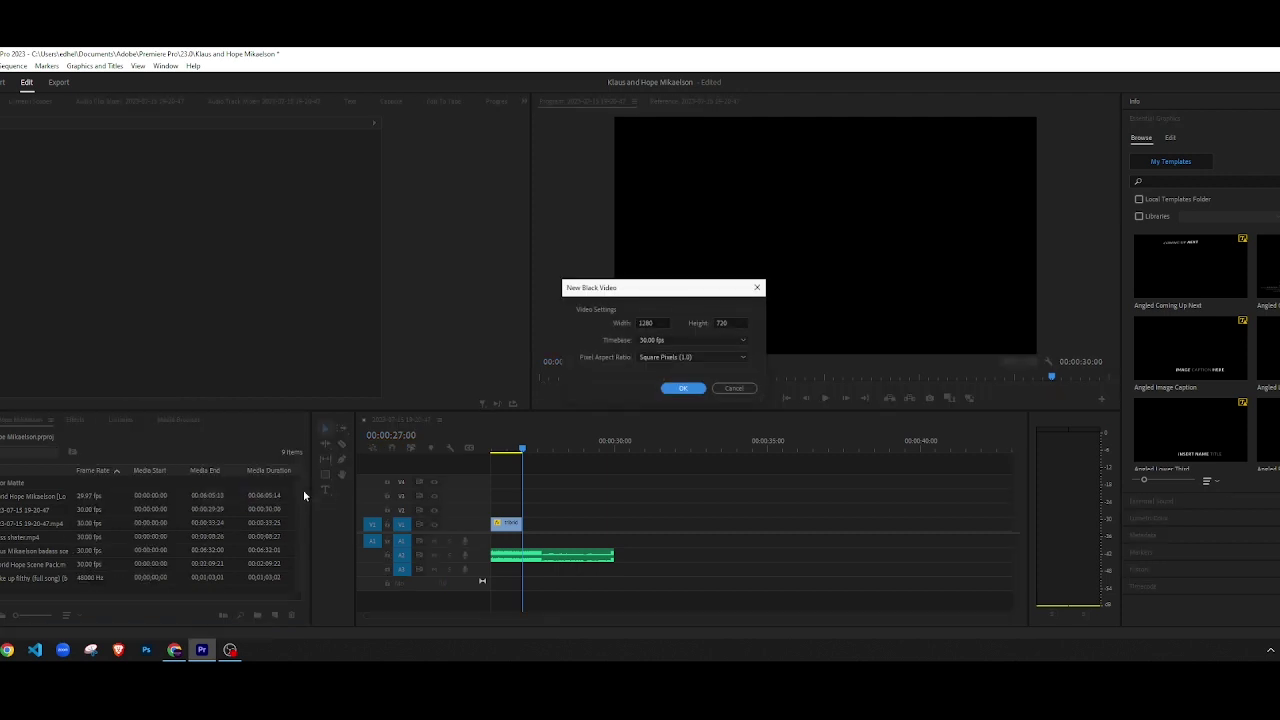
click(683, 389)
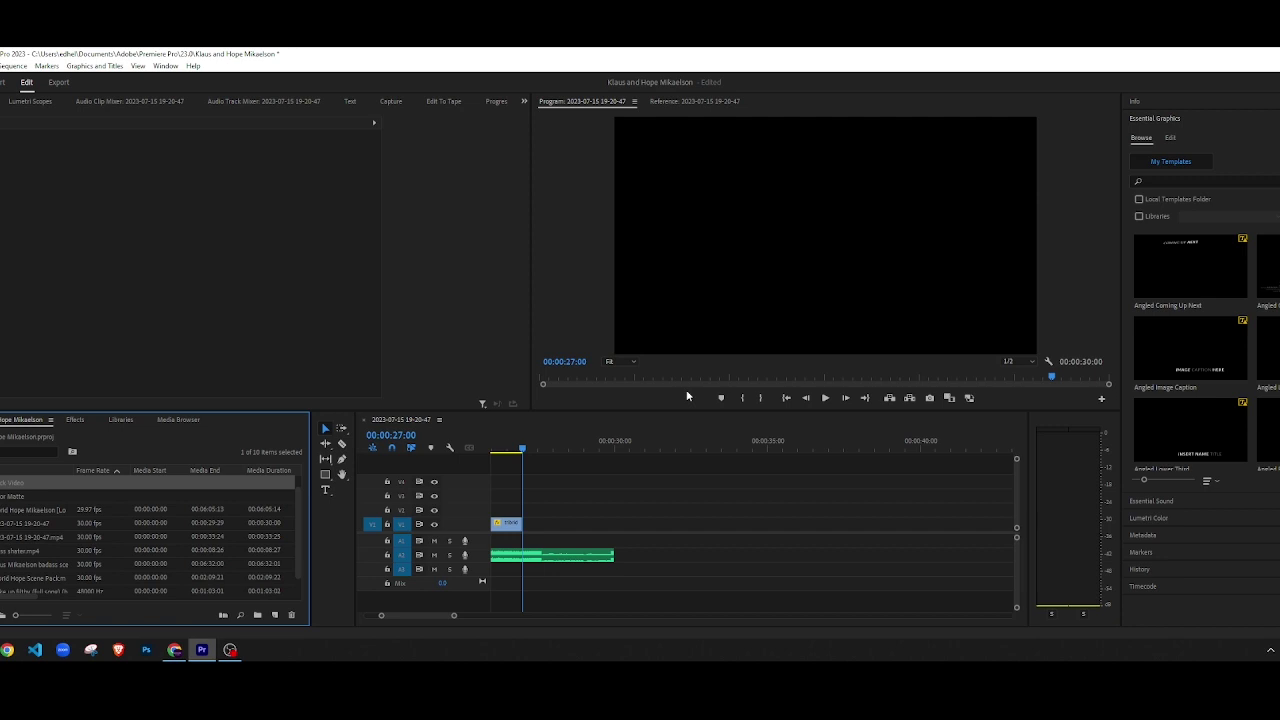
Step: Place the Black Video on V1 directly after the street shot, starting at 00:00:27:00
drag(97, 474, 196, 496)
drag(540, 527, 538, 527)
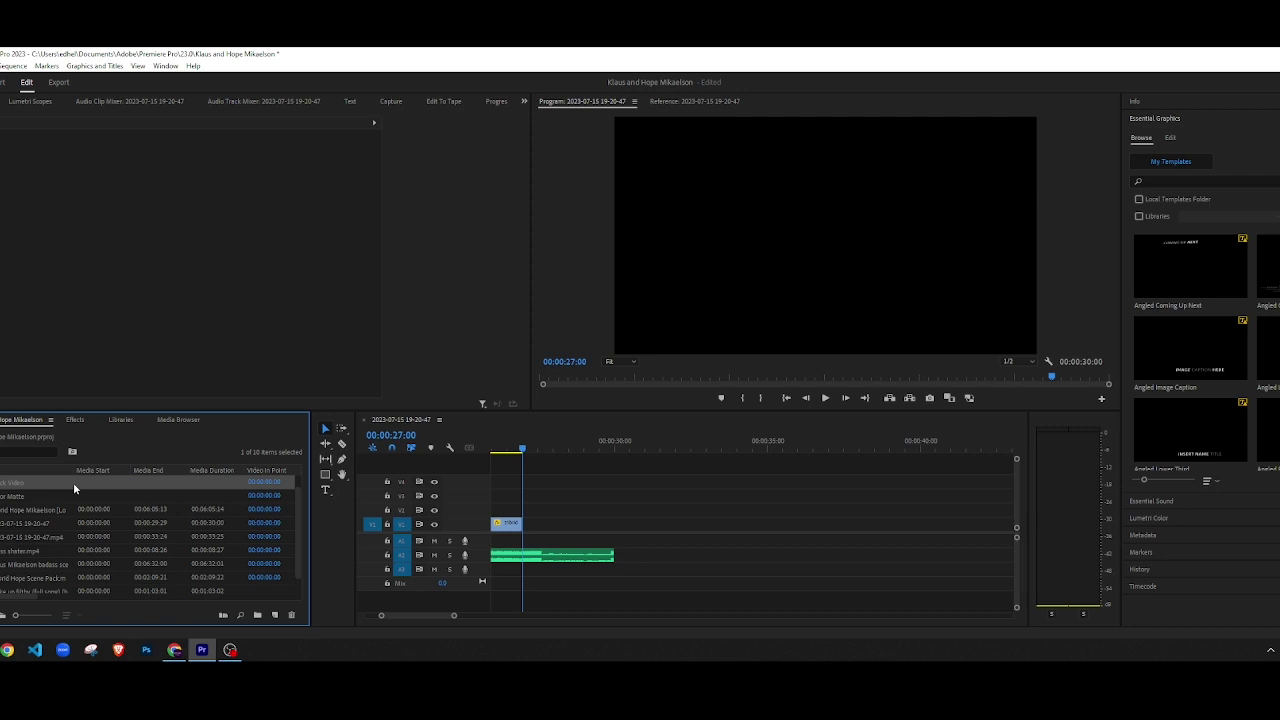
drag(361, 502, 519, 521)
Step: Play back the whole edit from the beginning into the street shot to review its pacing
drag(519, 449, 279, 480)
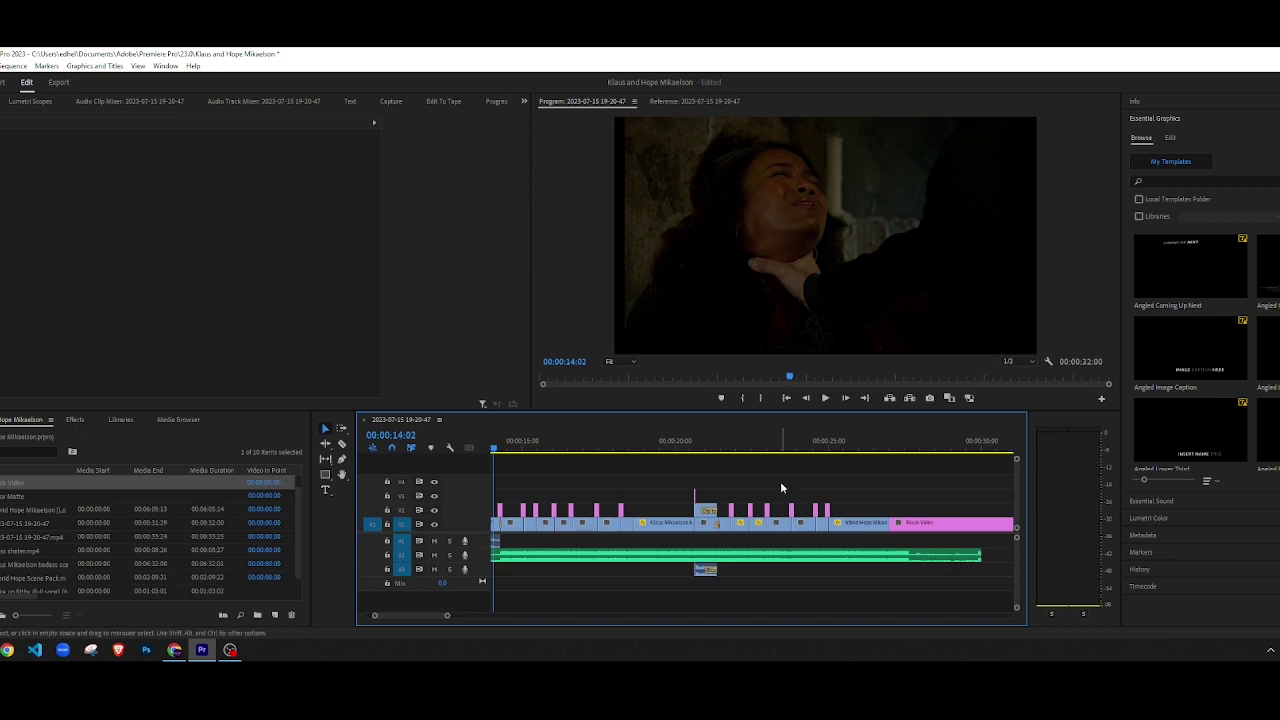
key(space)
scroll(780, 481, up, 5)
scroll(752, 508, down, 5)
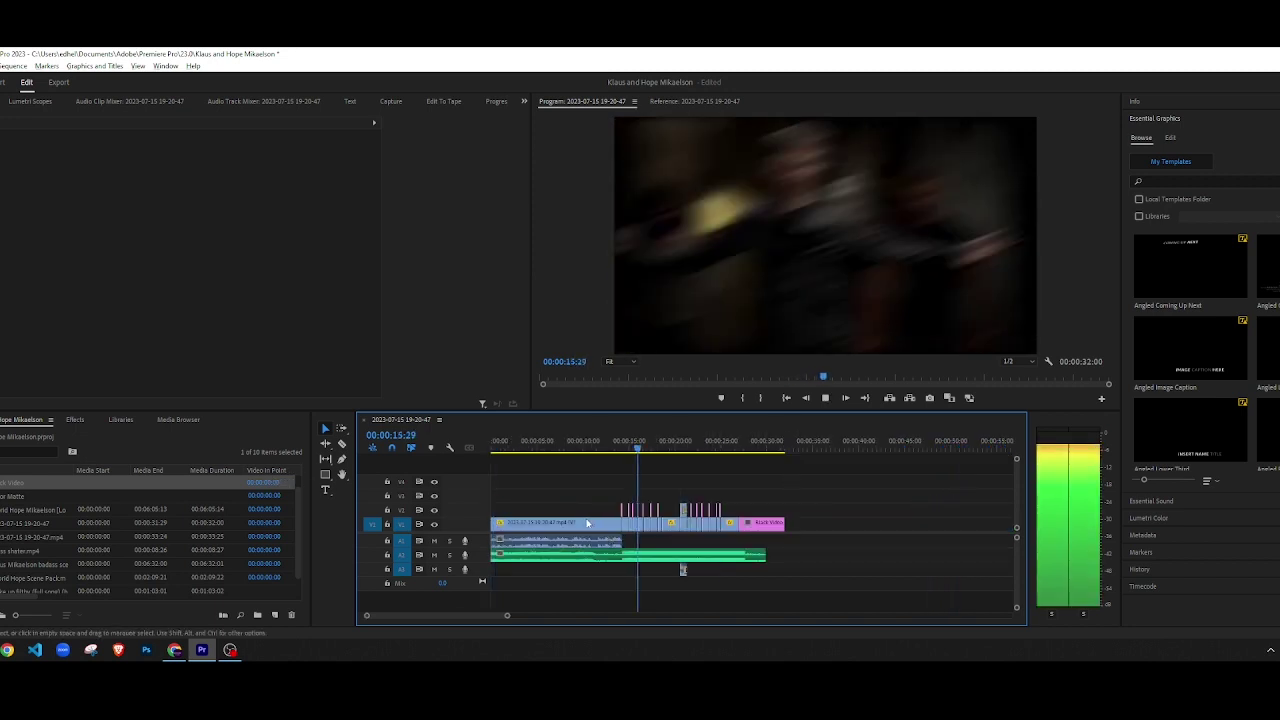
drag(551, 448, 468, 449)
key(space)
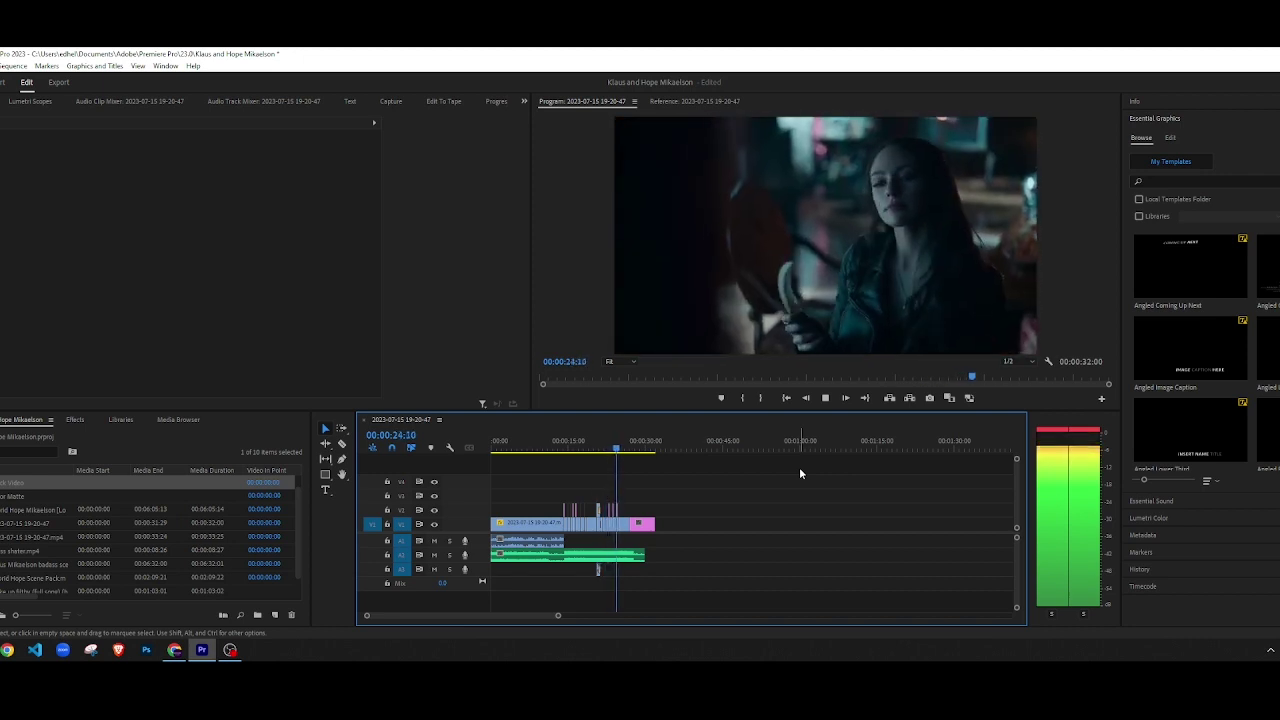
key(space)
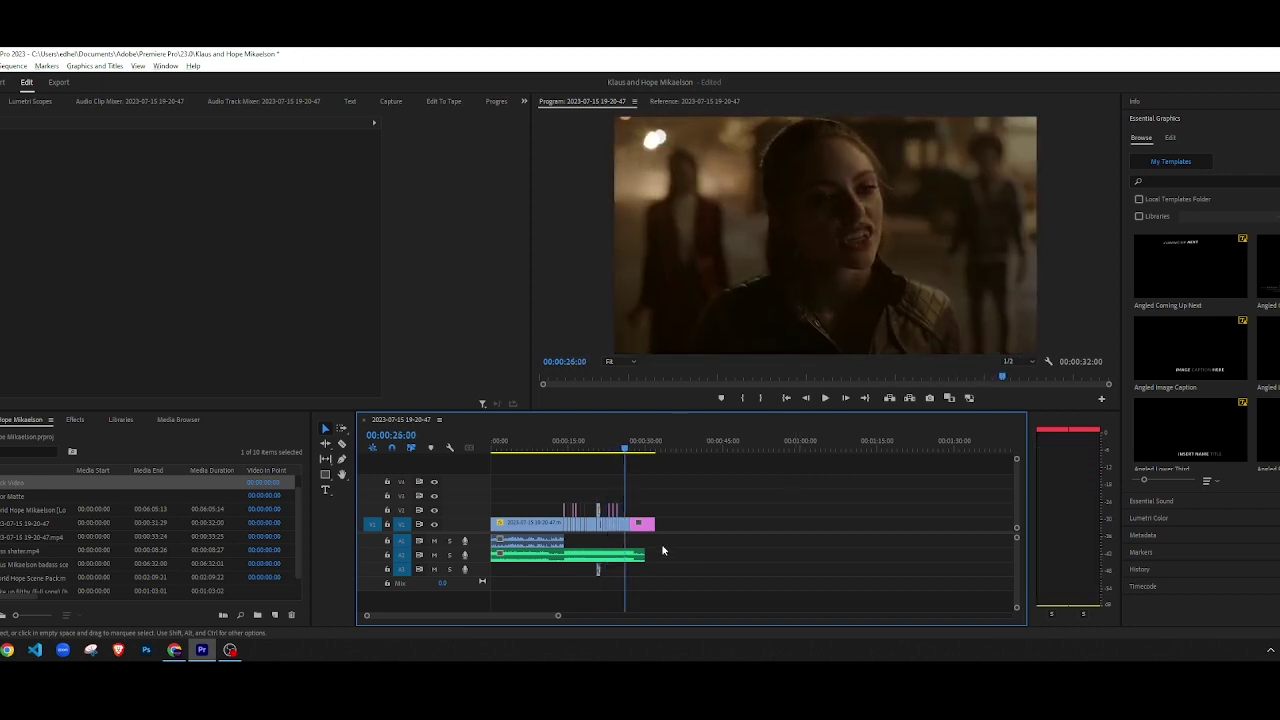
Step: Set the Wipe transition between the two Scene Pack clips near 00:00:21:10 to a duration of 5 frames
scroll(602, 535, up, 6)
scroll(602, 535, up, 4)
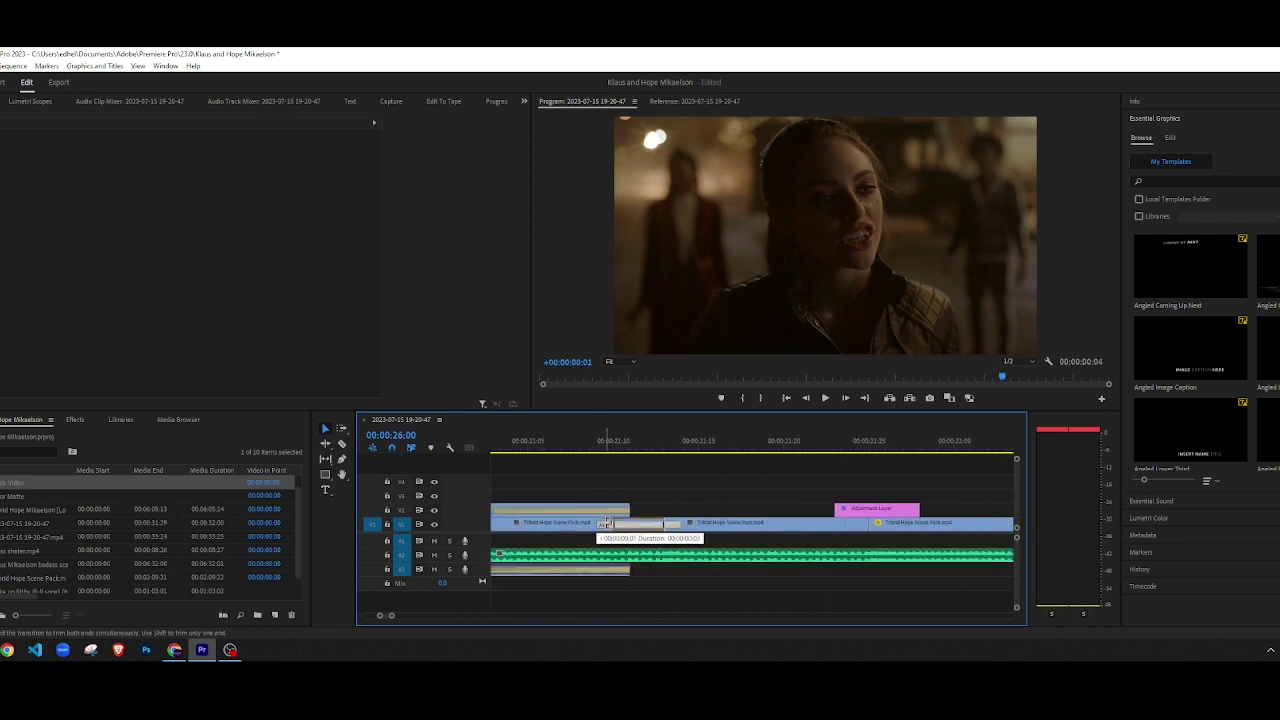
drag(607, 523, 601, 523)
click(602, 524)
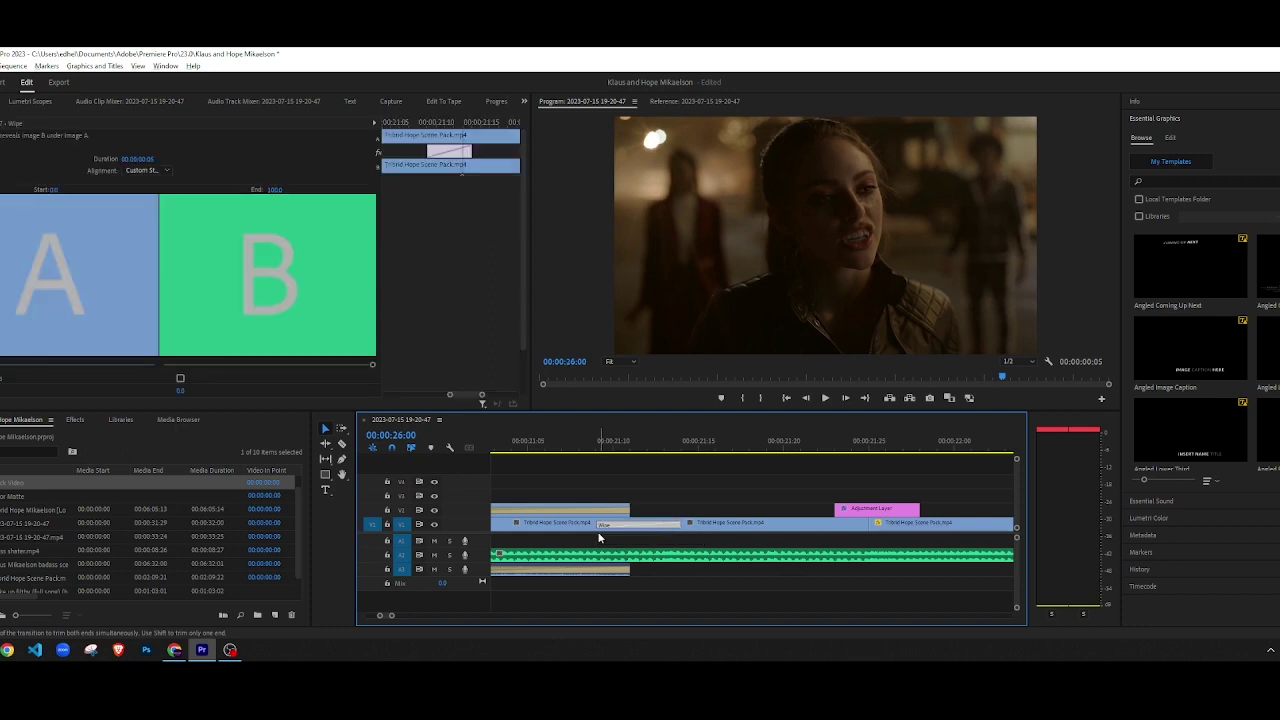
Step: Play back the edit from about 00:00:20:15 through the Wipe and into the closing black video
scroll(580, 535, down, 5)
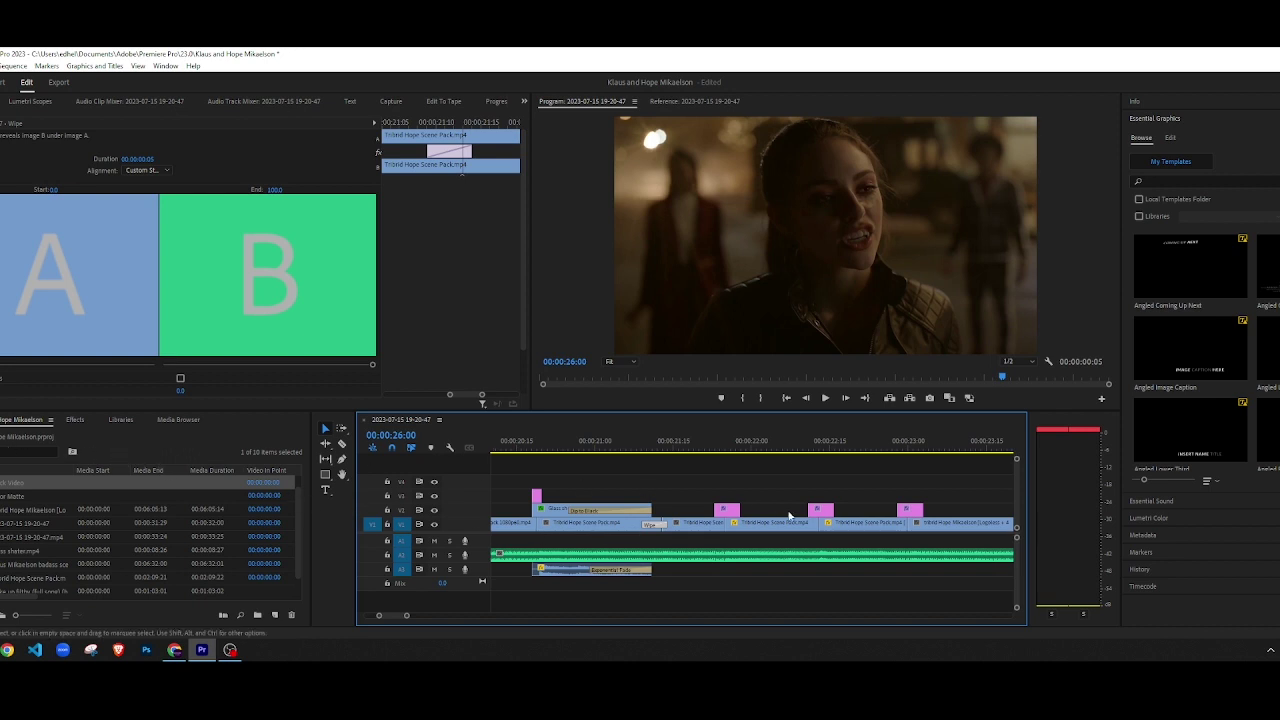
click(643, 478)
click(518, 445)
key(space)
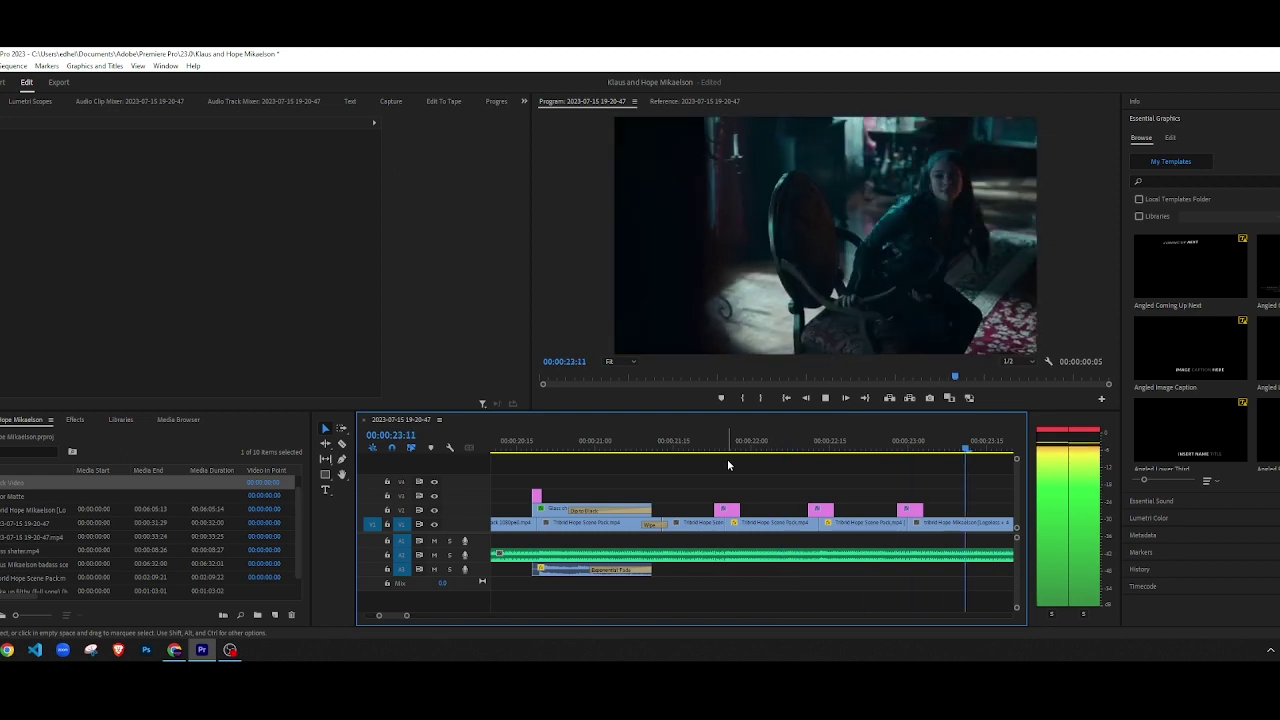
scroll(715, 477, down, 6)
scroll(703, 482, down, 2)
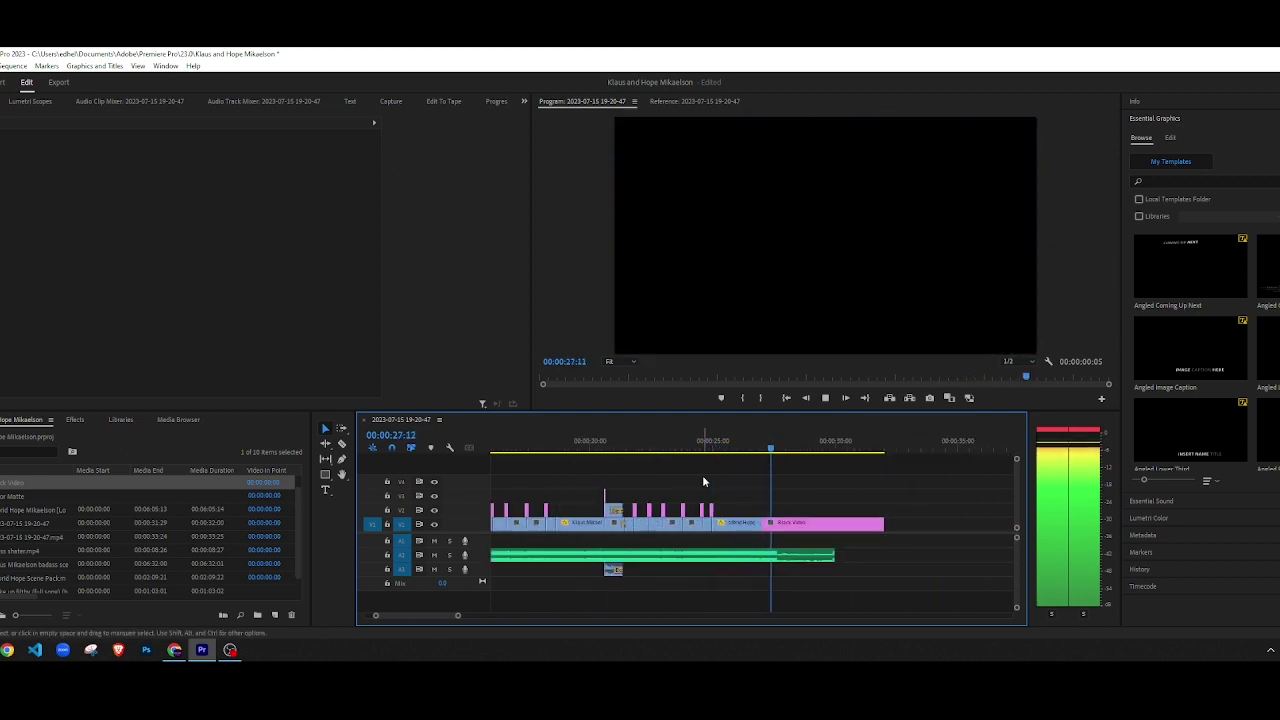
key(space)
Step: Split the music clip at 00:00:27:00, where the black video begins
scroll(776, 557, up, 4)
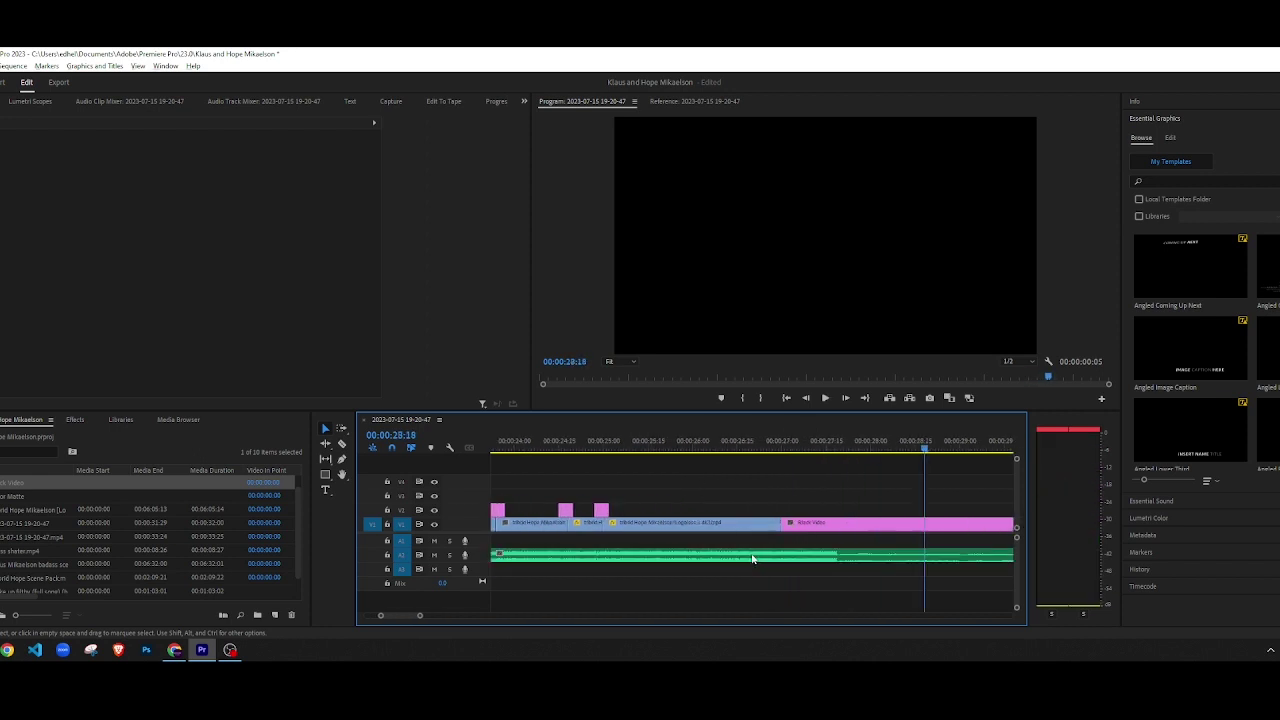
key(c)
key(v)
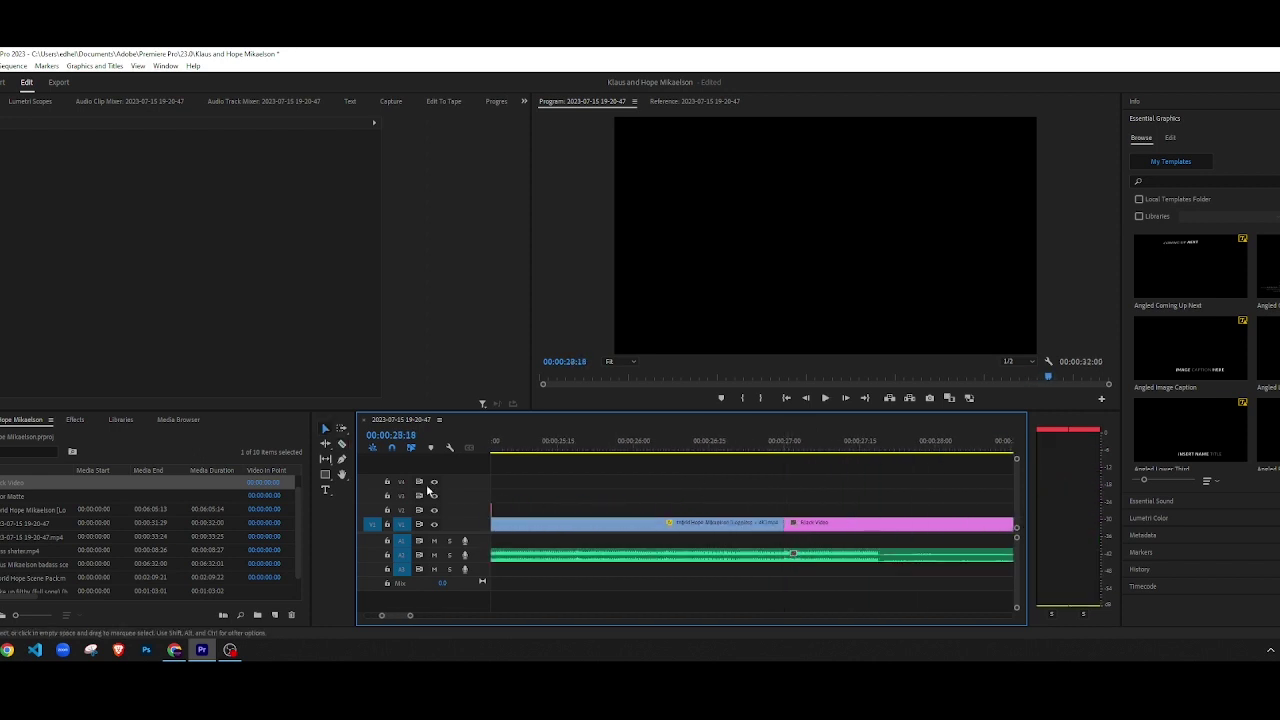
Step: Search the effects for "fade" and bring the audio crossfades into view
click(75, 419)
click(27, 435)
text(fade)
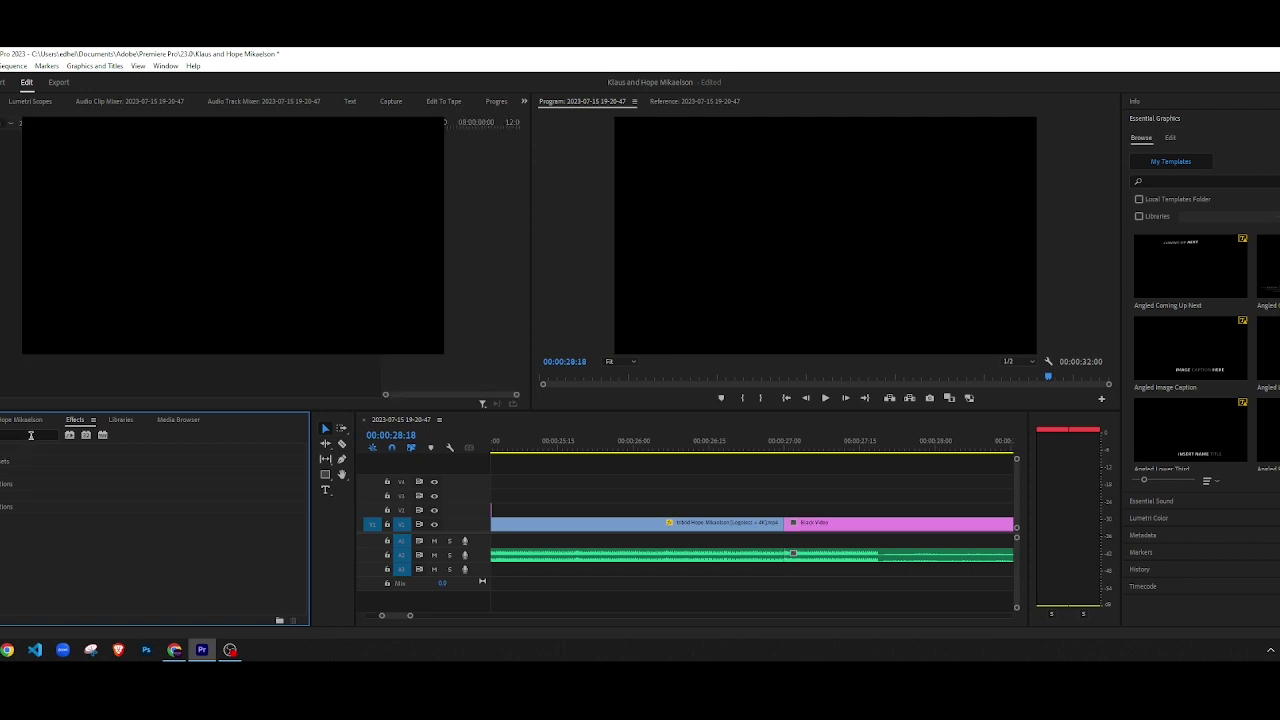
scroll(52, 526, down, 3)
Step: Try an Exponential Fade at the start of the split-off music section and try to lengthen its end
drag(26, 591, 796, 551)
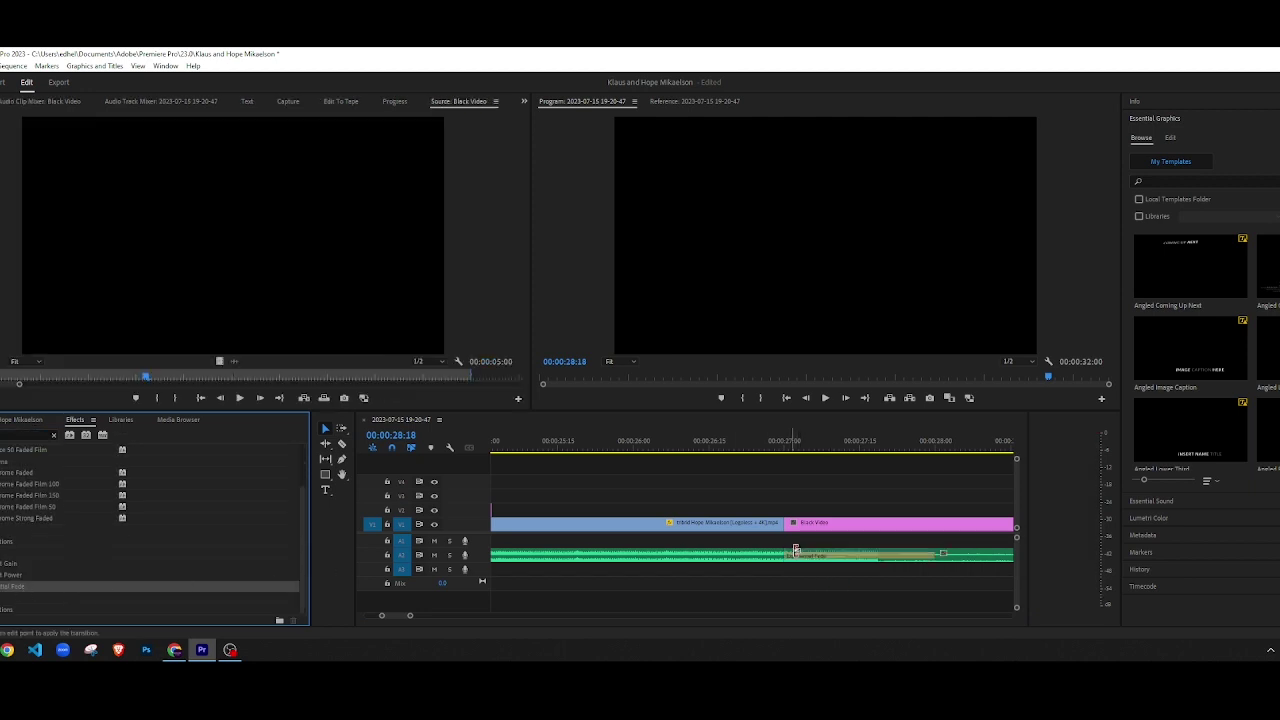
key(minus)
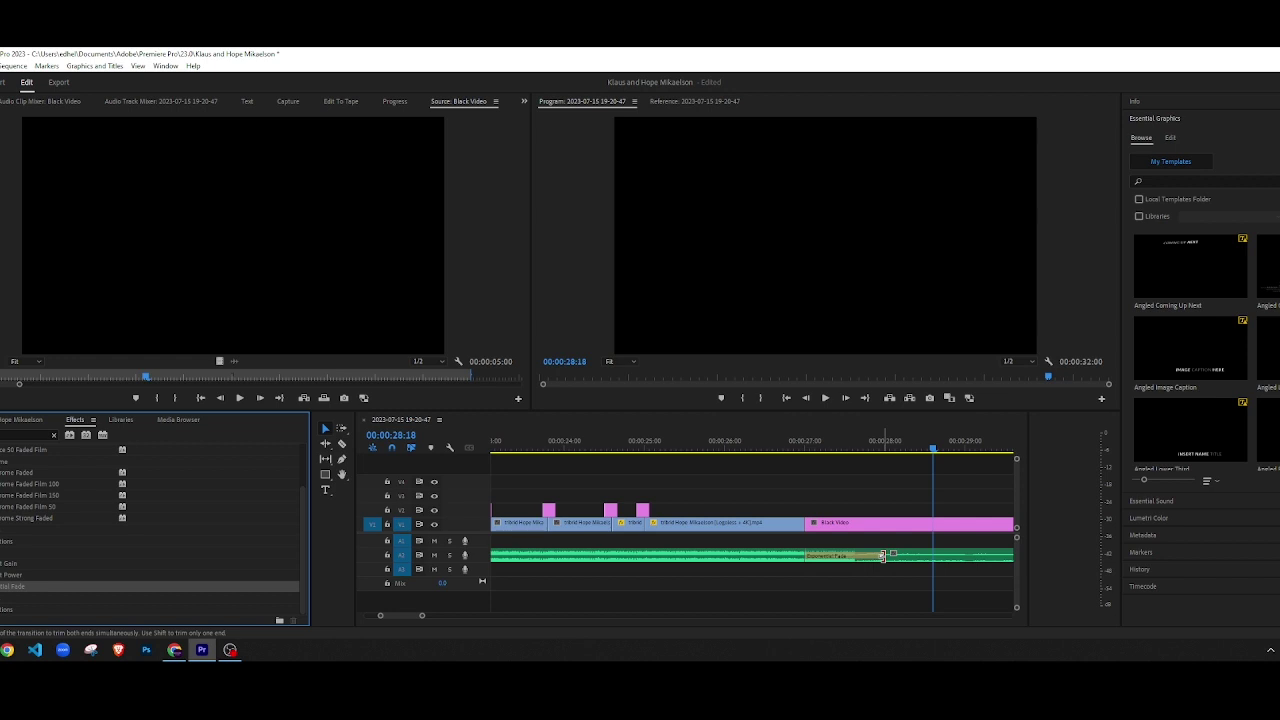
scroll(883, 556, down, 1)
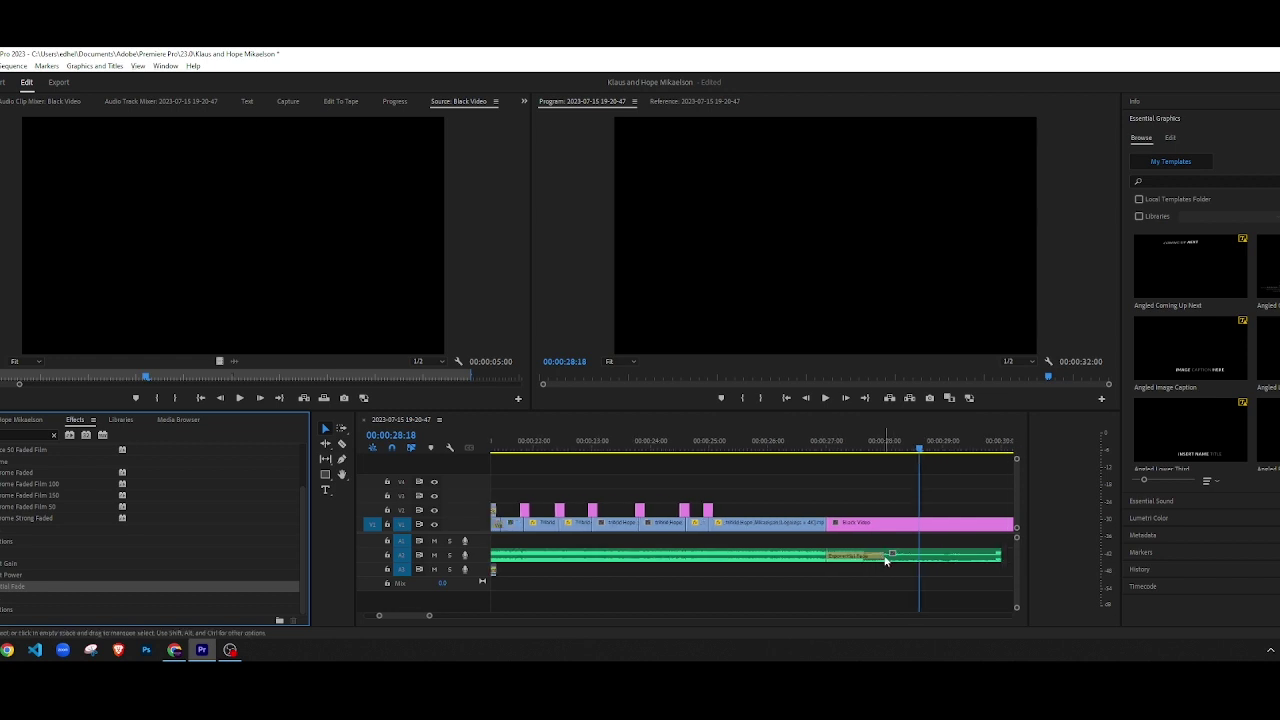
mouse_move(885, 557)
mouse_down()
mouse_move(1004, 558)
mouse_move(872, 560)
mouse_move(892, 558)
mouse_up()
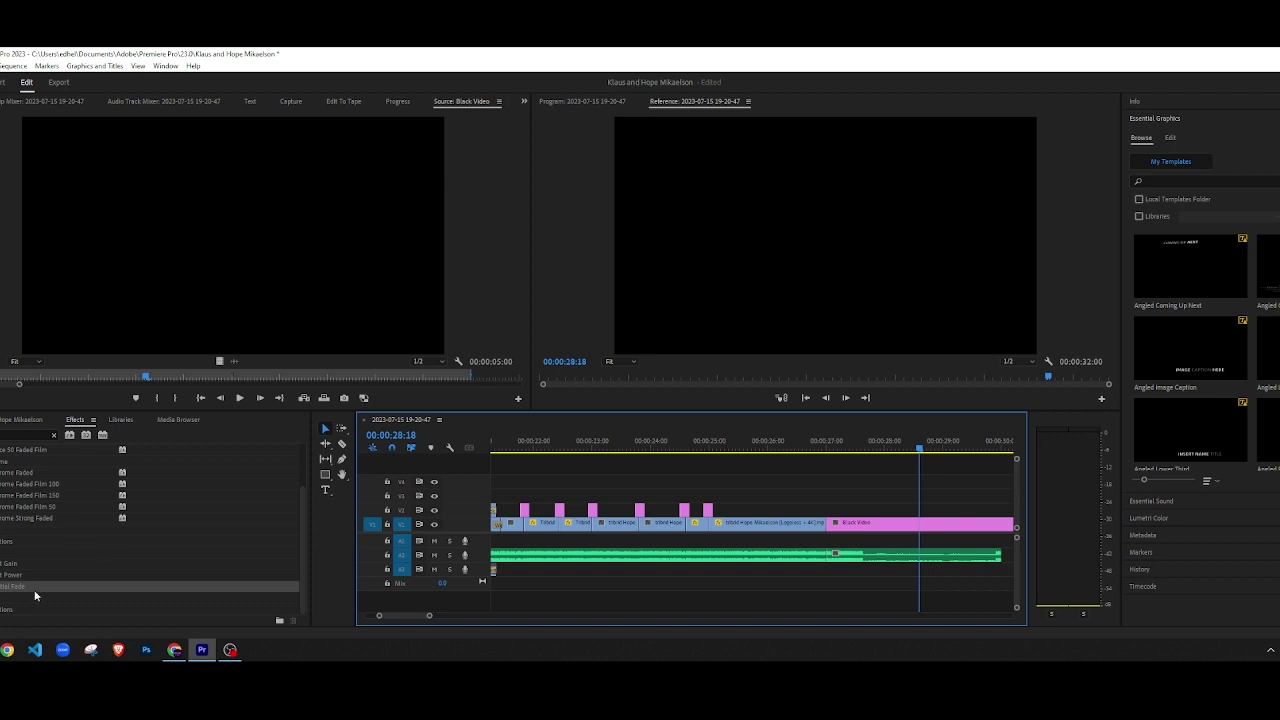
Step: Apply an Exponential Fade across the entire split-off music section under the black video and play back the ending
drag(35, 596, 830, 556)
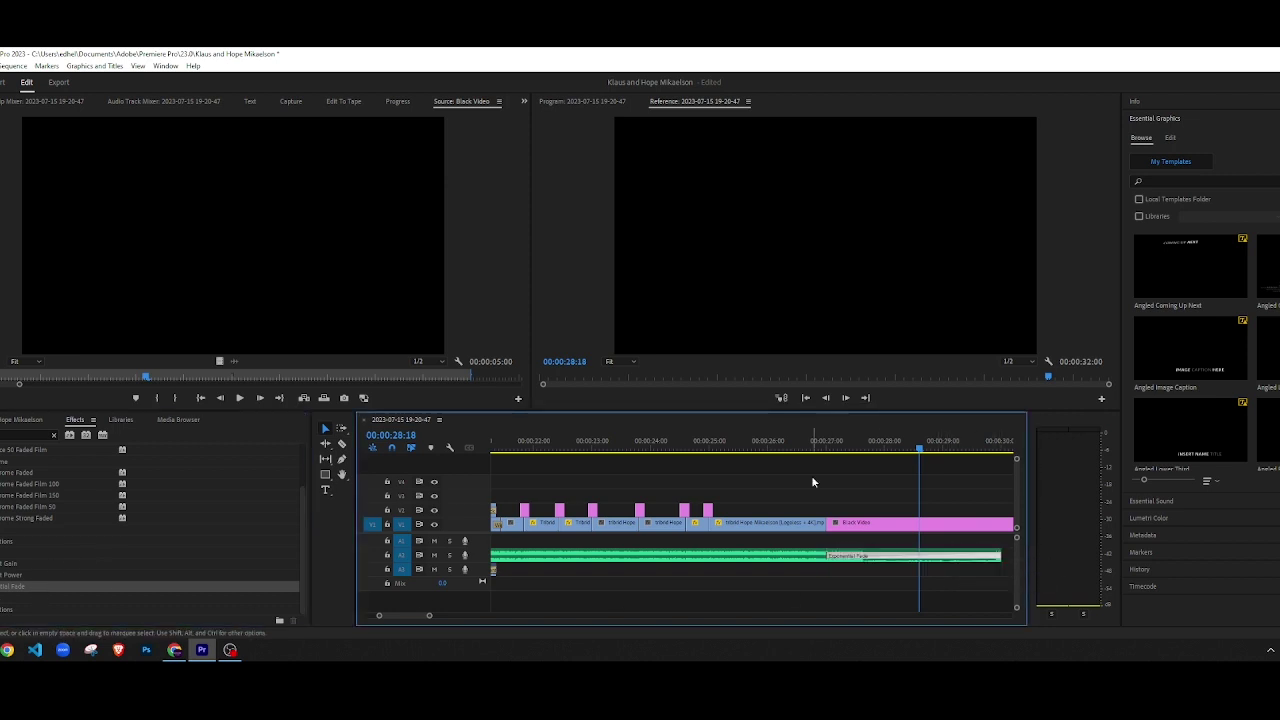
click(792, 441)
key(space)
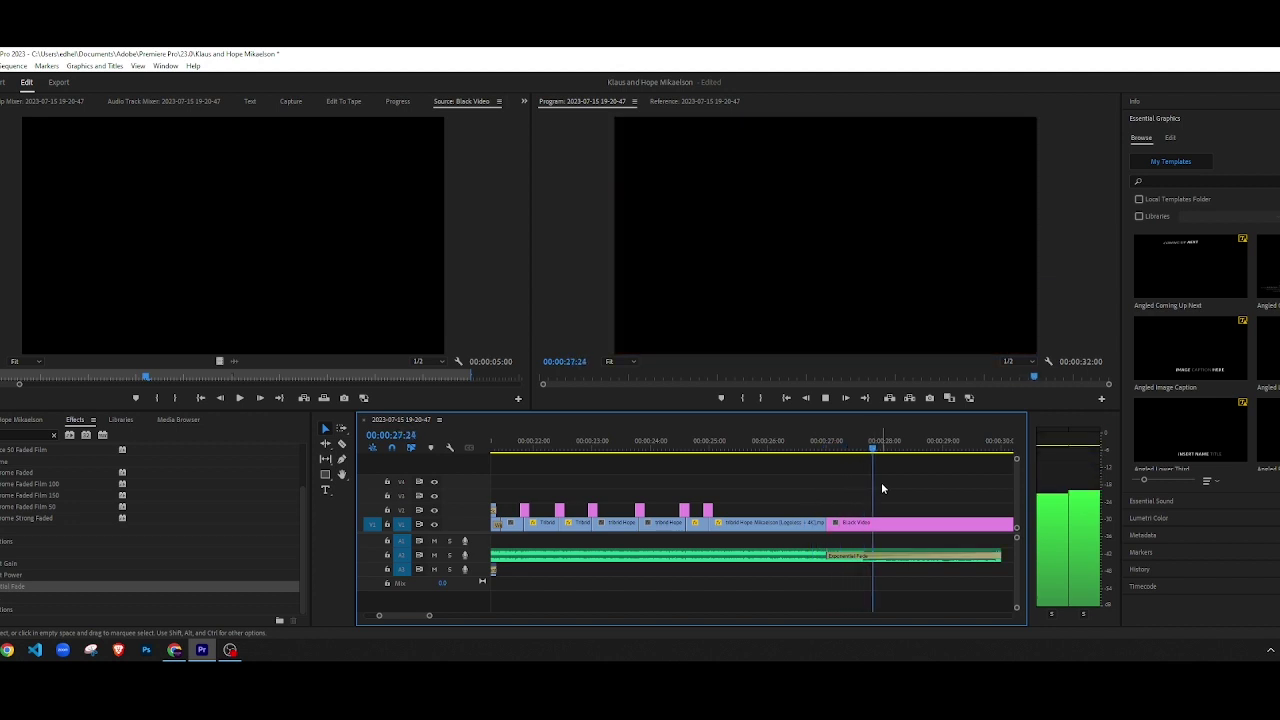
Step: Stop playback and place the playhead at 00:00:27:00, where the black video begins
scroll(893, 579, down, 2)
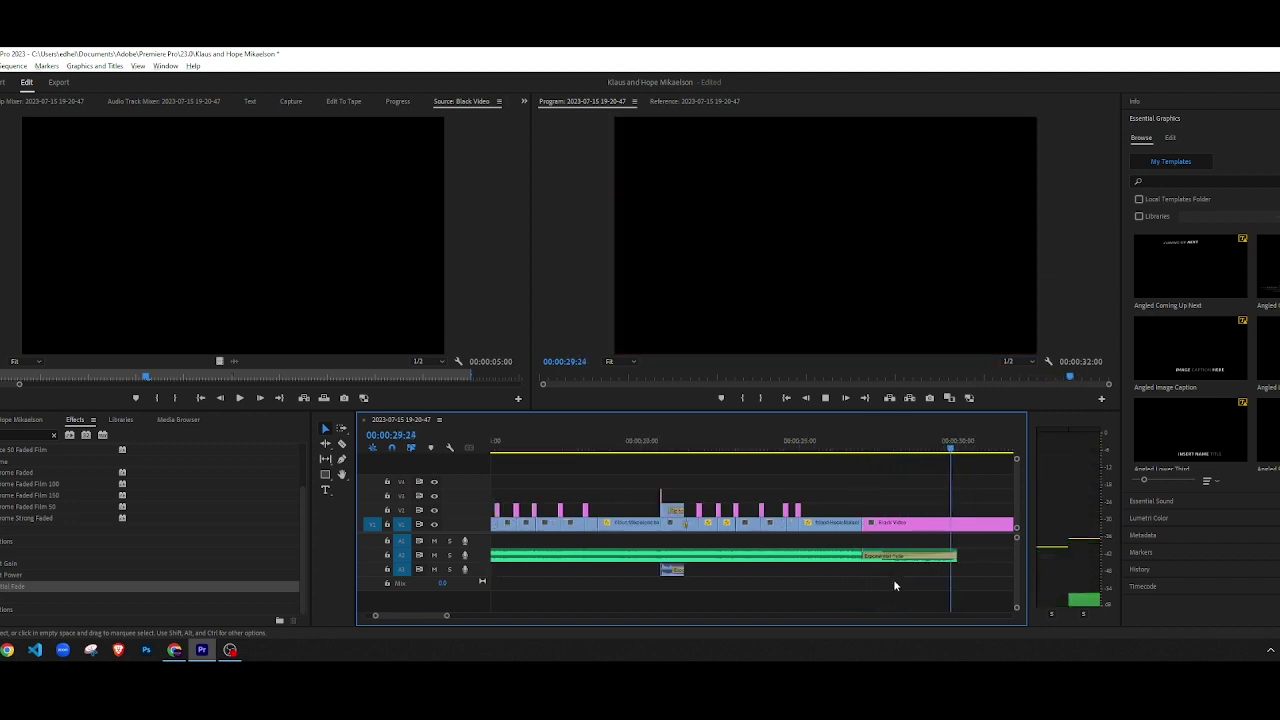
key(space)
scroll(936, 562, down, 2)
scroll(938, 558, down, 1)
scroll(920, 555, right, 2)
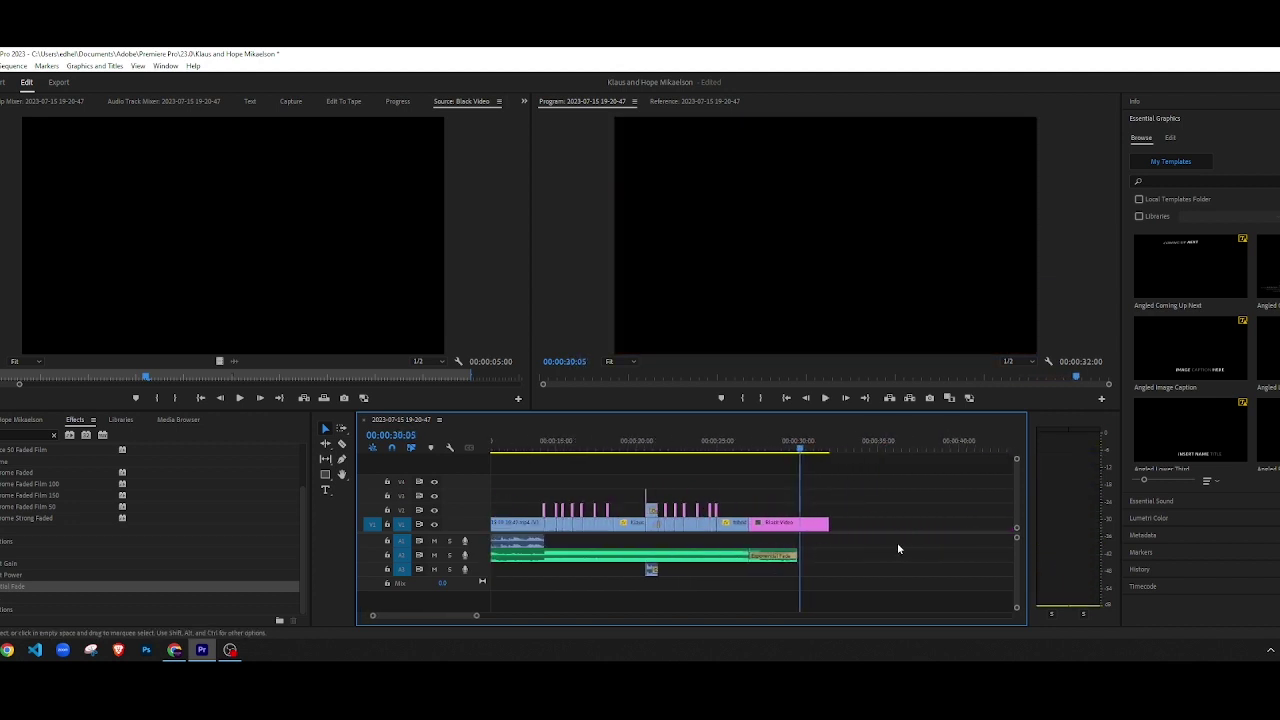
click(746, 441)
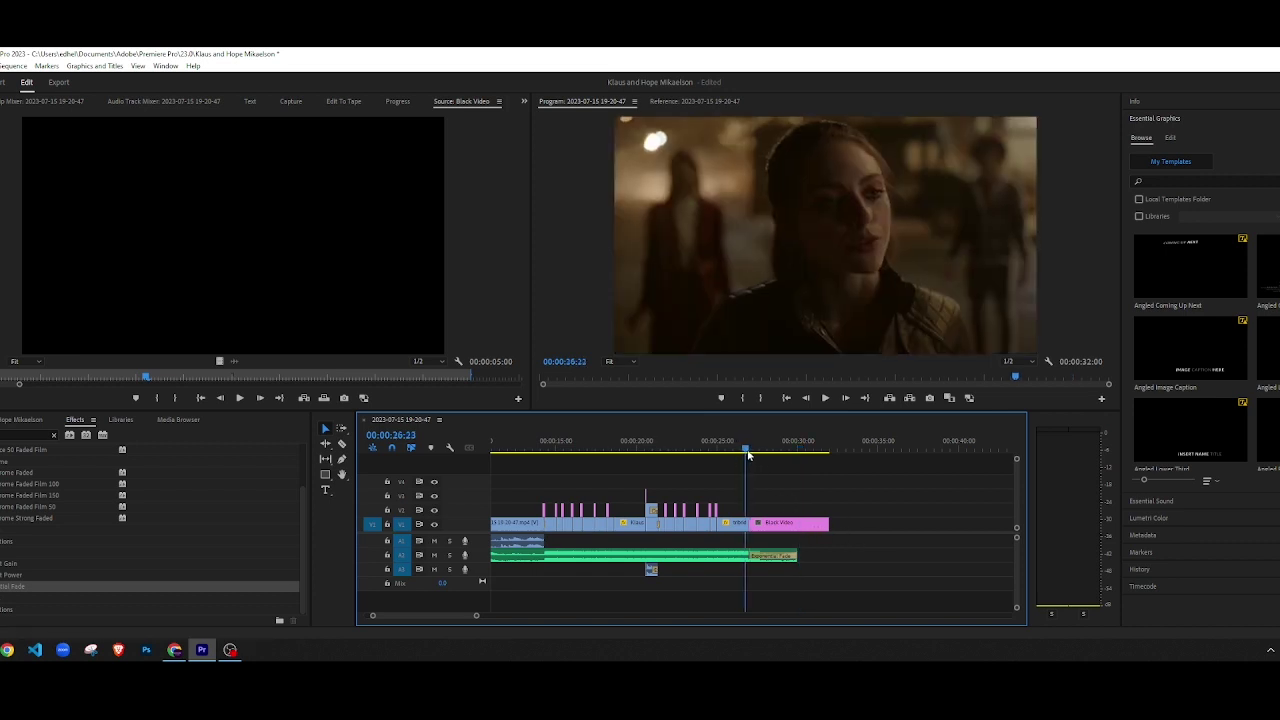
key(equal)
click(739, 455)
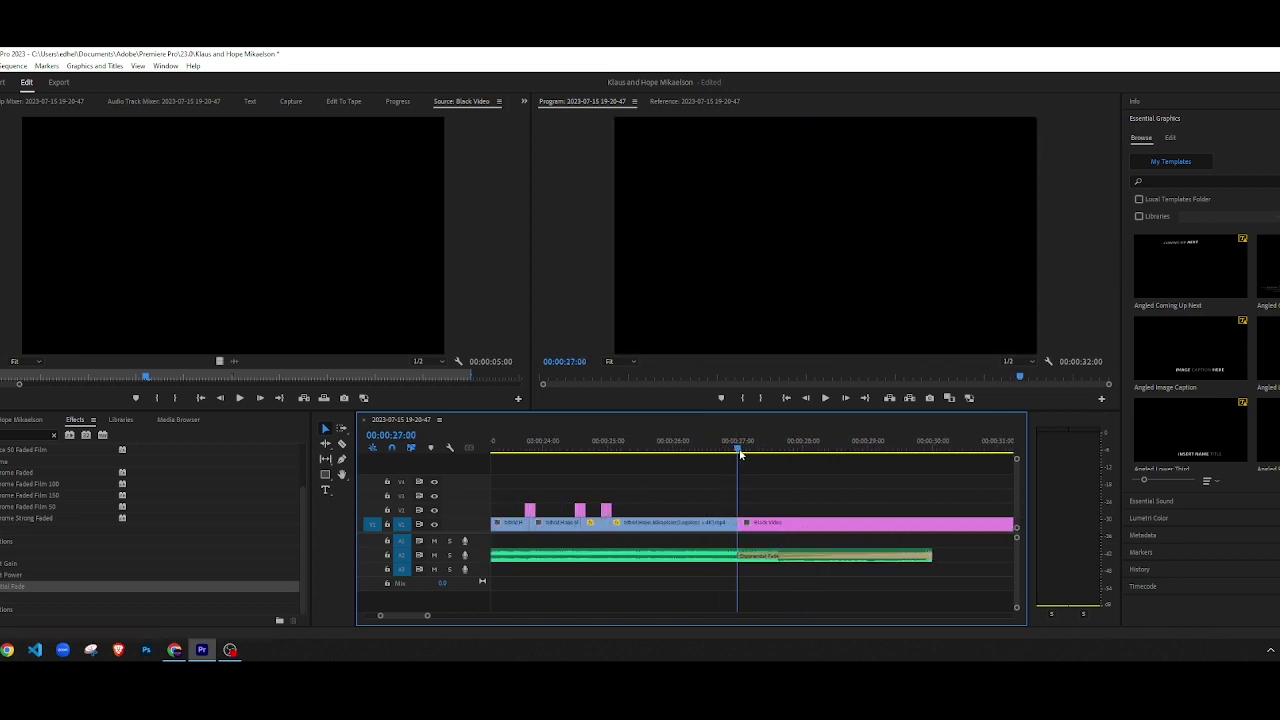
scroll(780, 514, down, 3)
scroll(868, 511, right, 4)
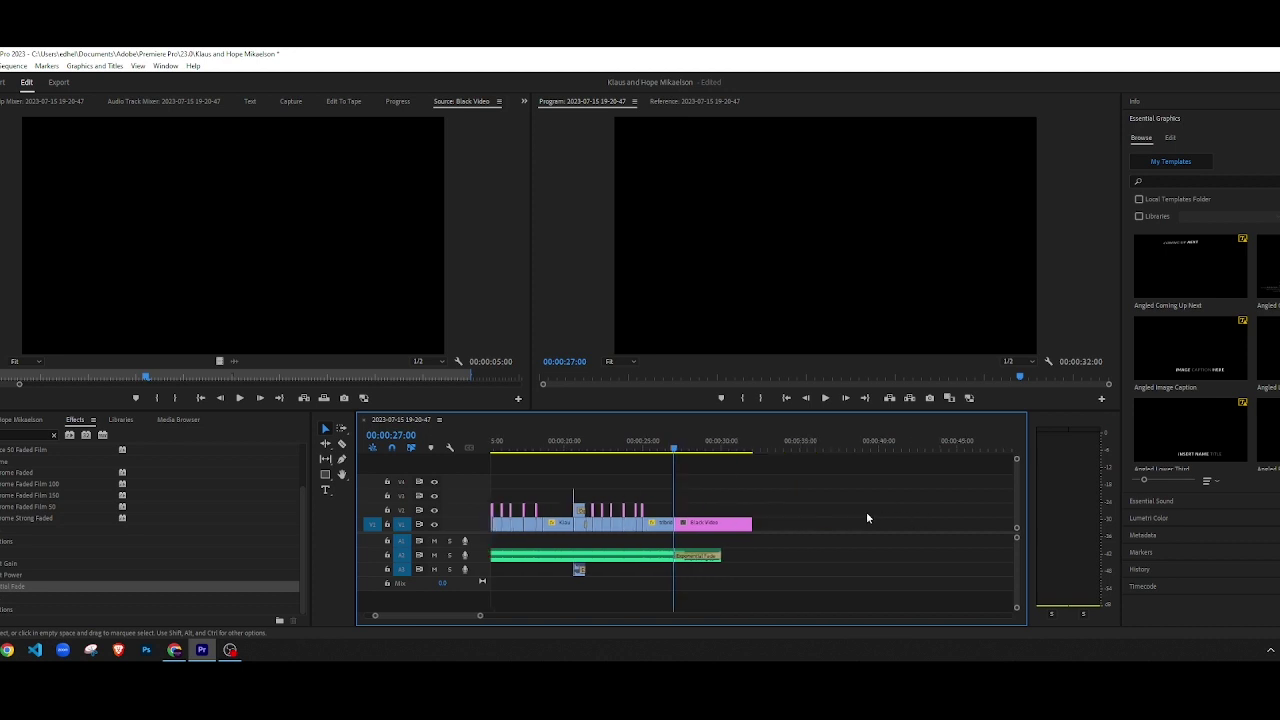
Step: Extend the end of the black video clip so the sequence runs to about 00:00:37:02
drag(666, 522, 735, 522)
scroll(749, 515, up, 6)
scroll(700, 522, down, 3)
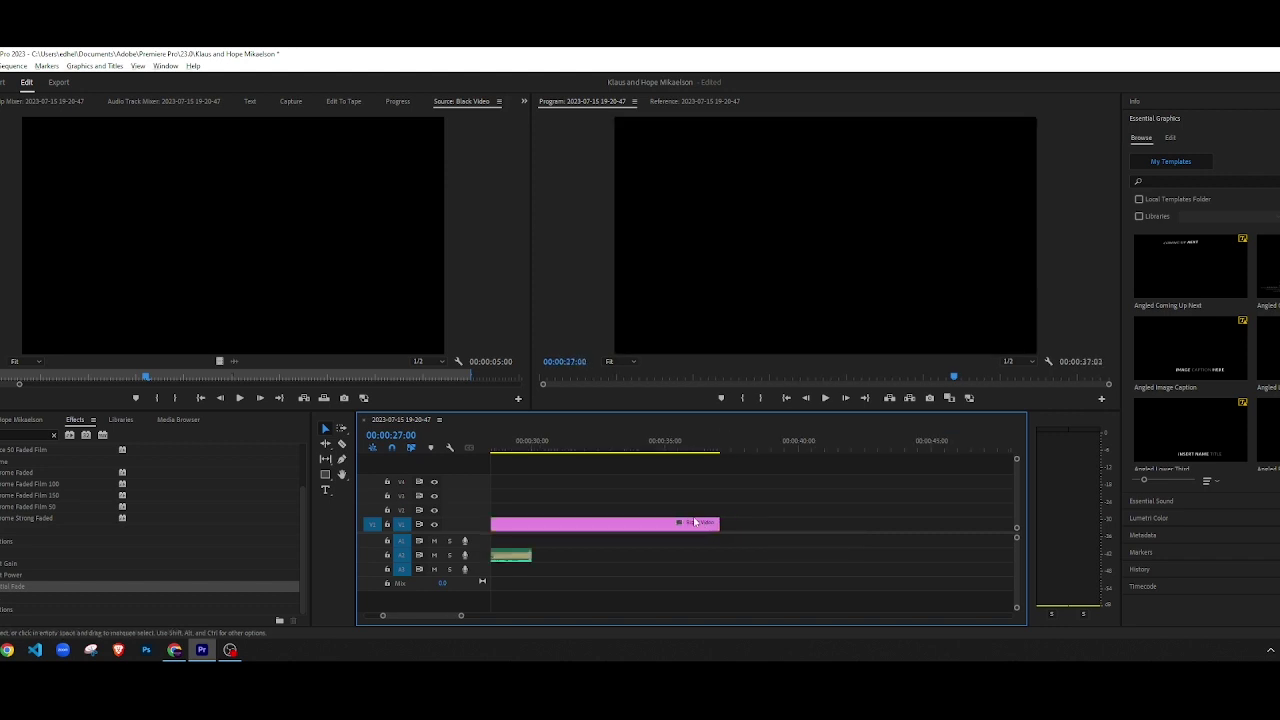
scroll(695, 522, down, 4)
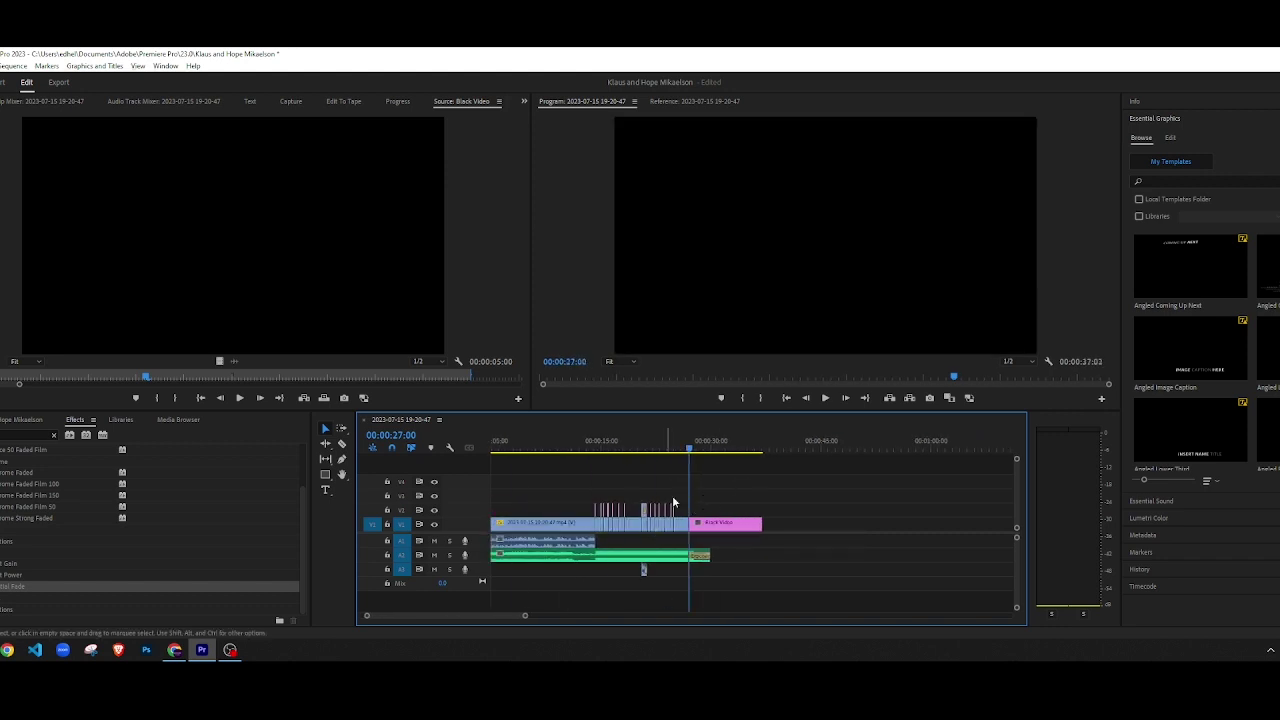
Step: Clear the effects search, add the title text "Juanthunder" over the black video at 00:00:27:00 and centre it horizontally
click(54, 435)
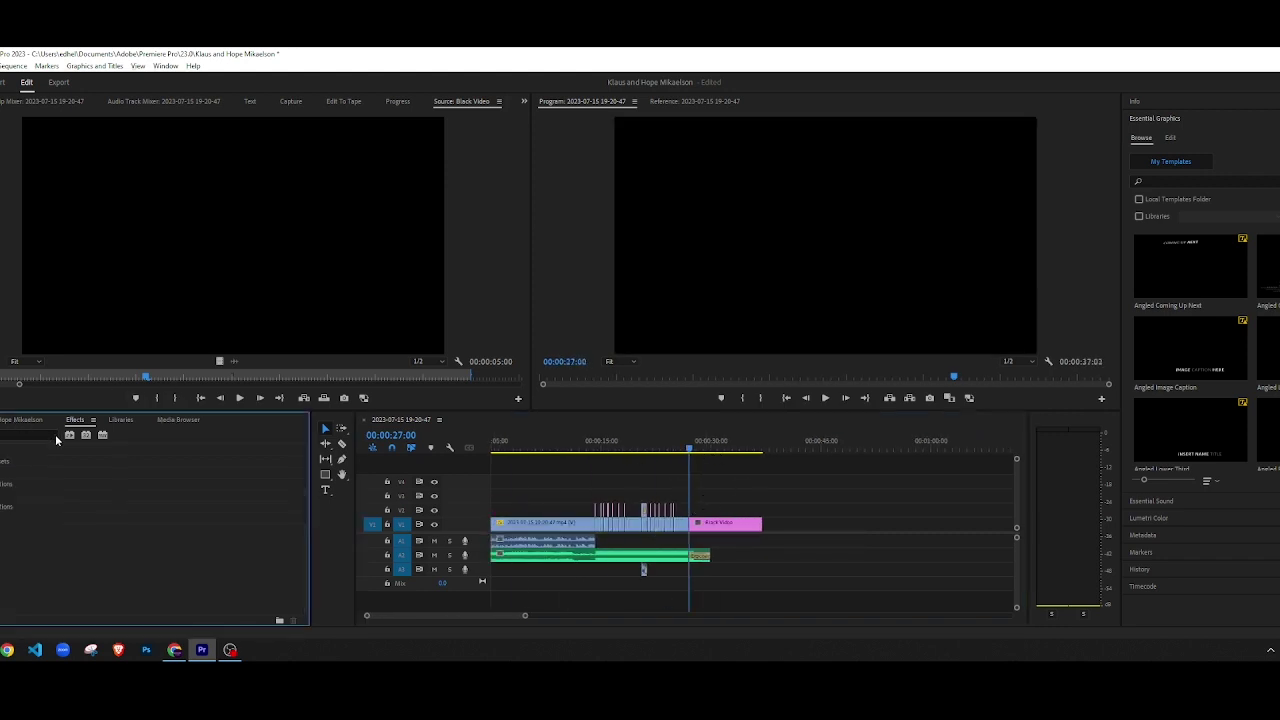
click(756, 185)
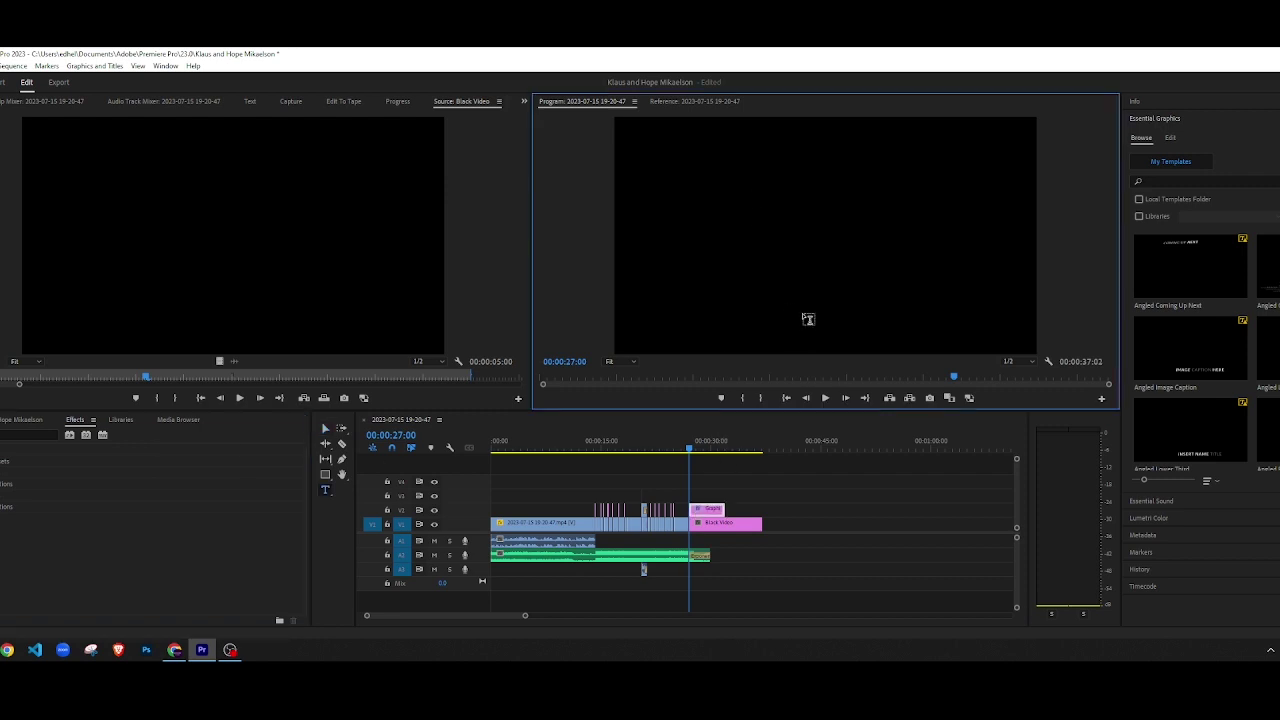
text(Ju)
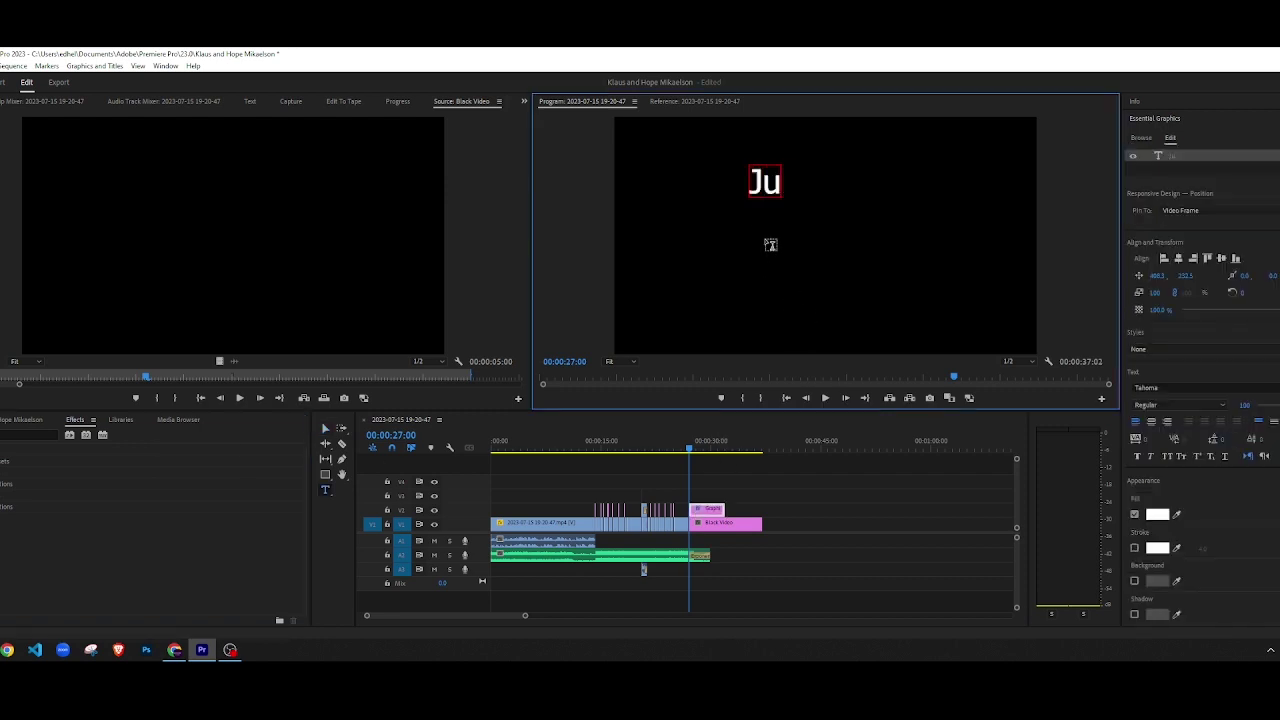
text(anthunder)
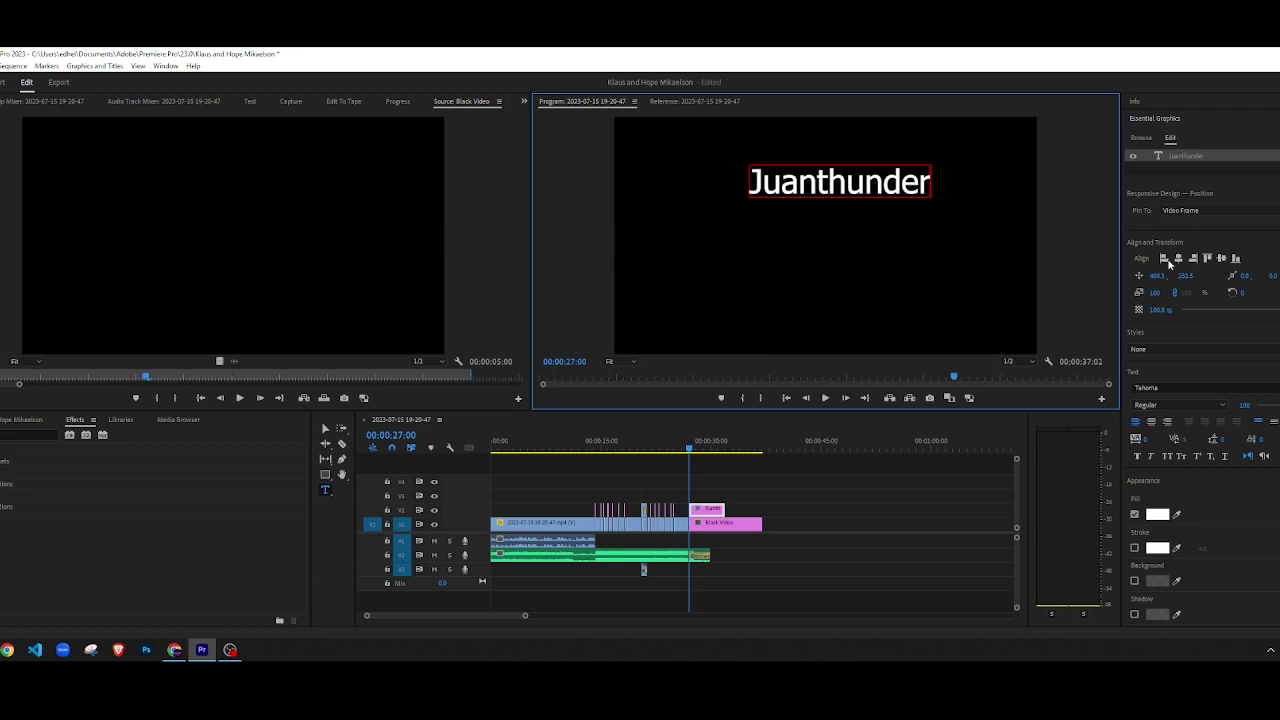
click(1178, 258)
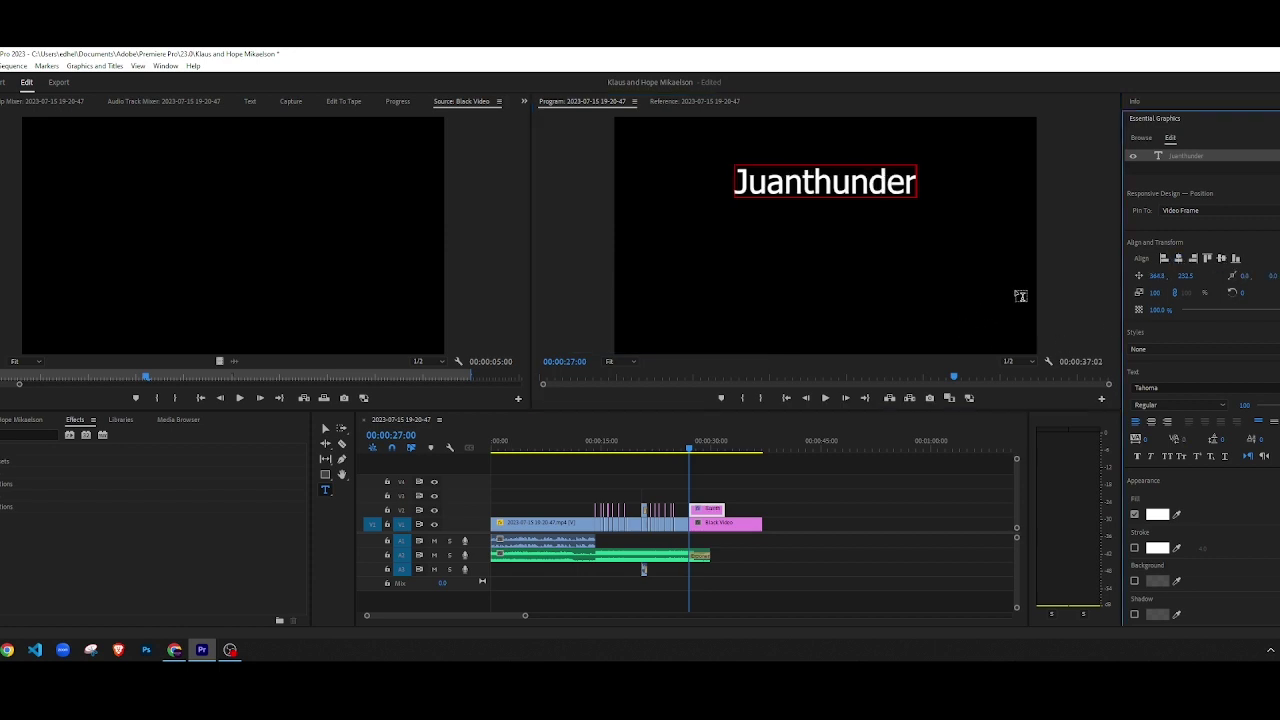
Step: Select the title's text layer and align it to the top of the frame
key(v)
click(713, 509)
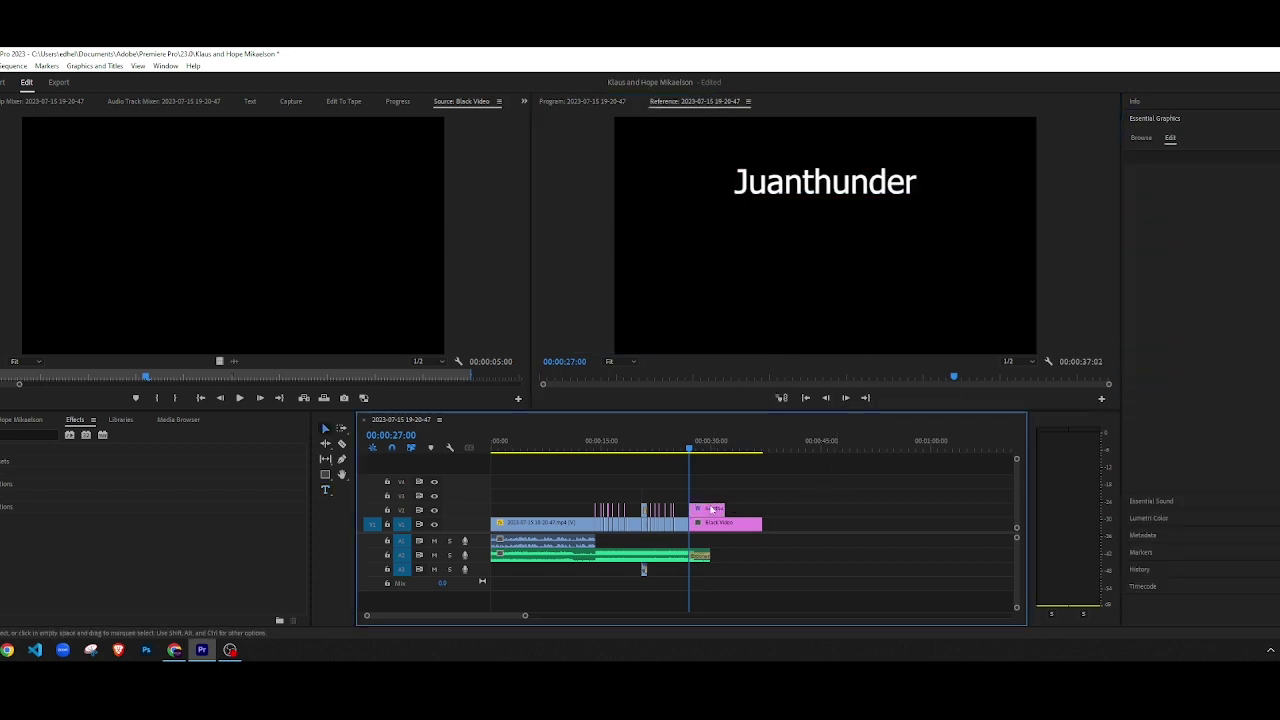
click(1192, 156)
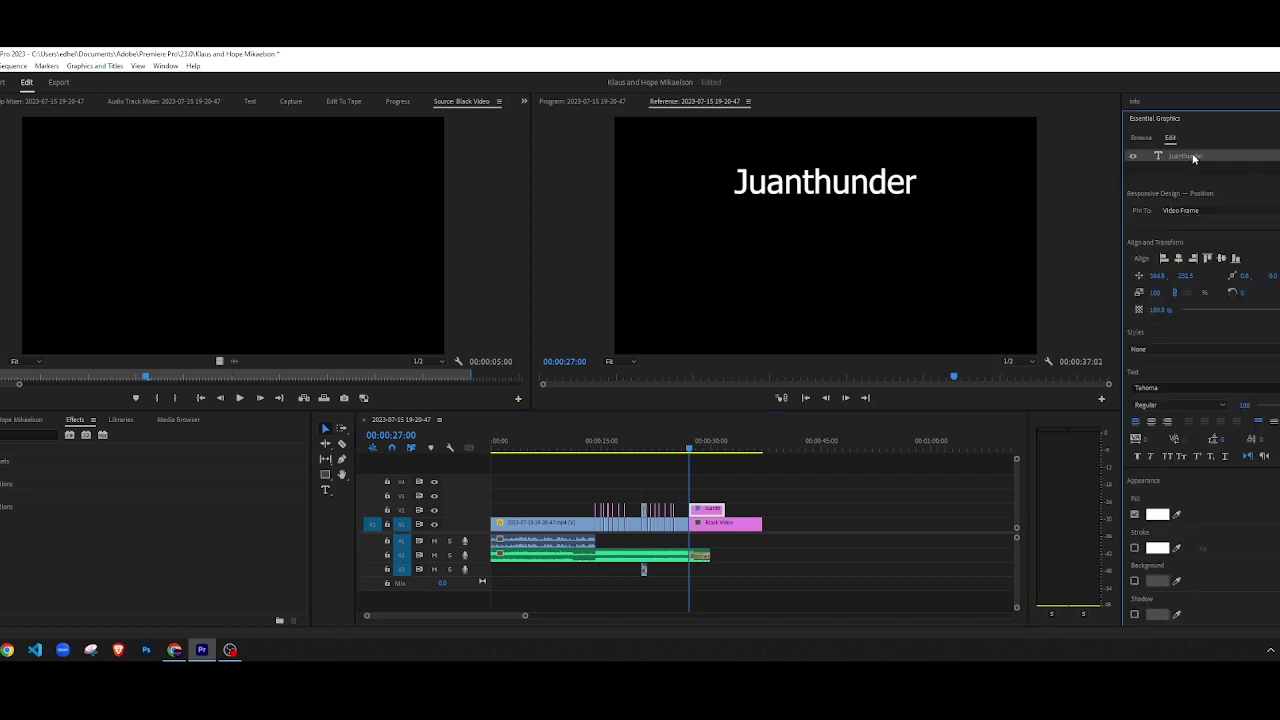
click(1207, 259)
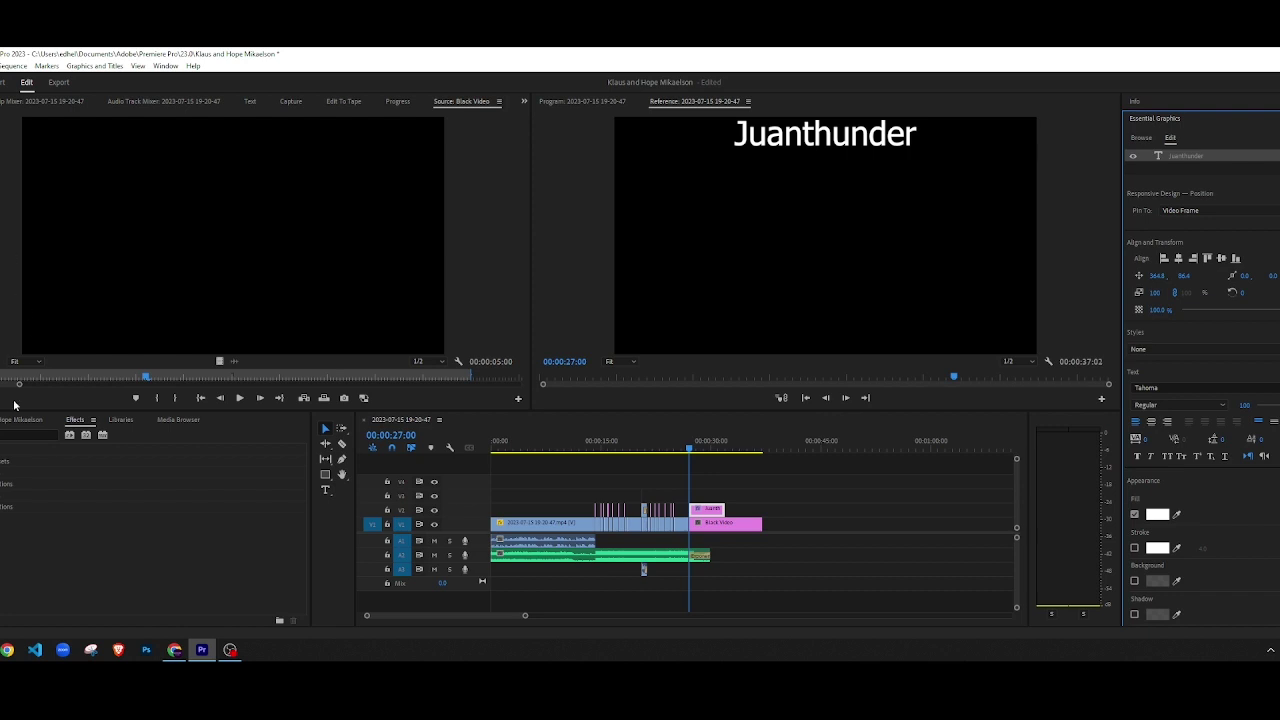
Step: Search the effects for "light", apply Lightning to the title clip and scrub through it to preview the effect
click(13, 436)
text(light)
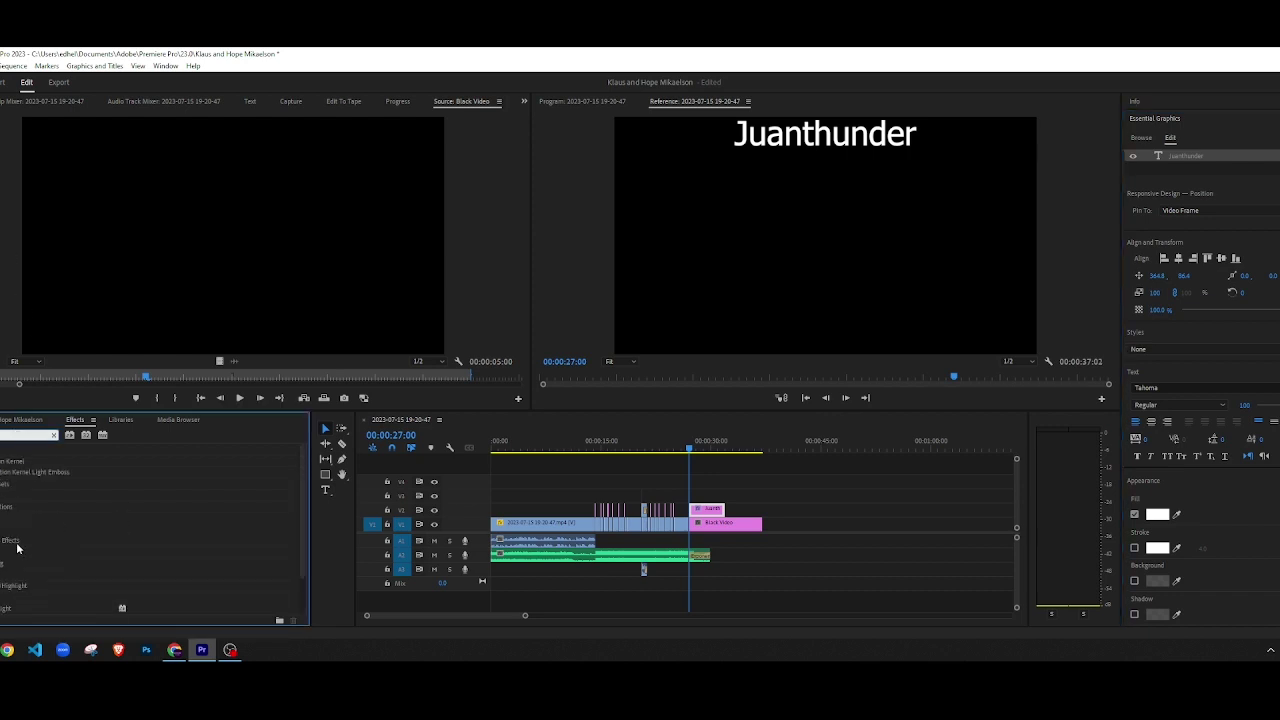
scroll(3, 580, down, 3)
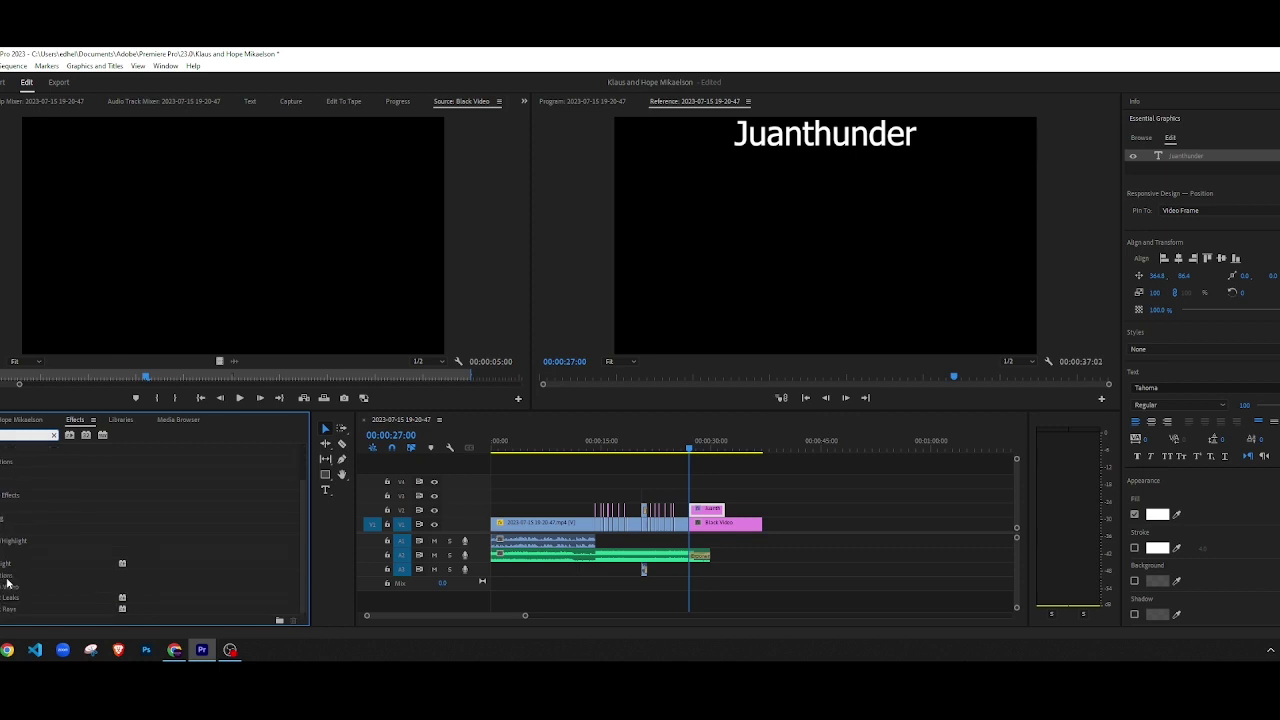
scroll(9, 580, up, 2)
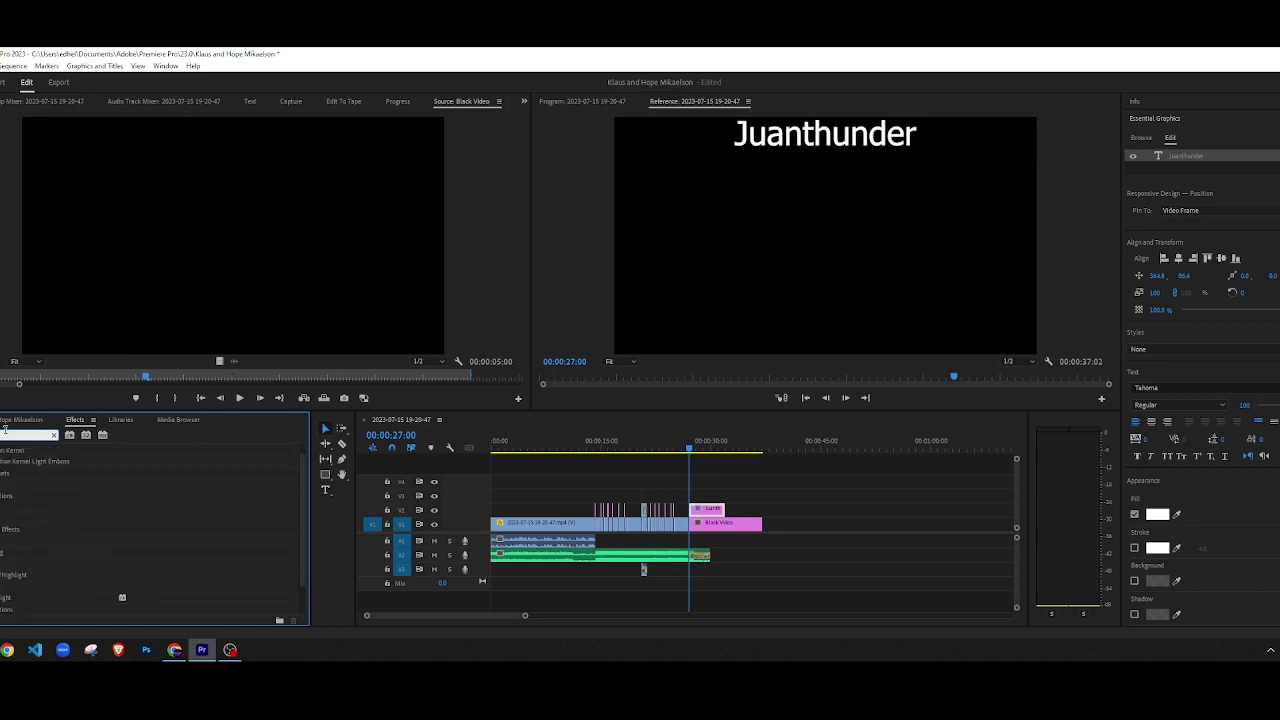
drag(15, 563, 211, 566)
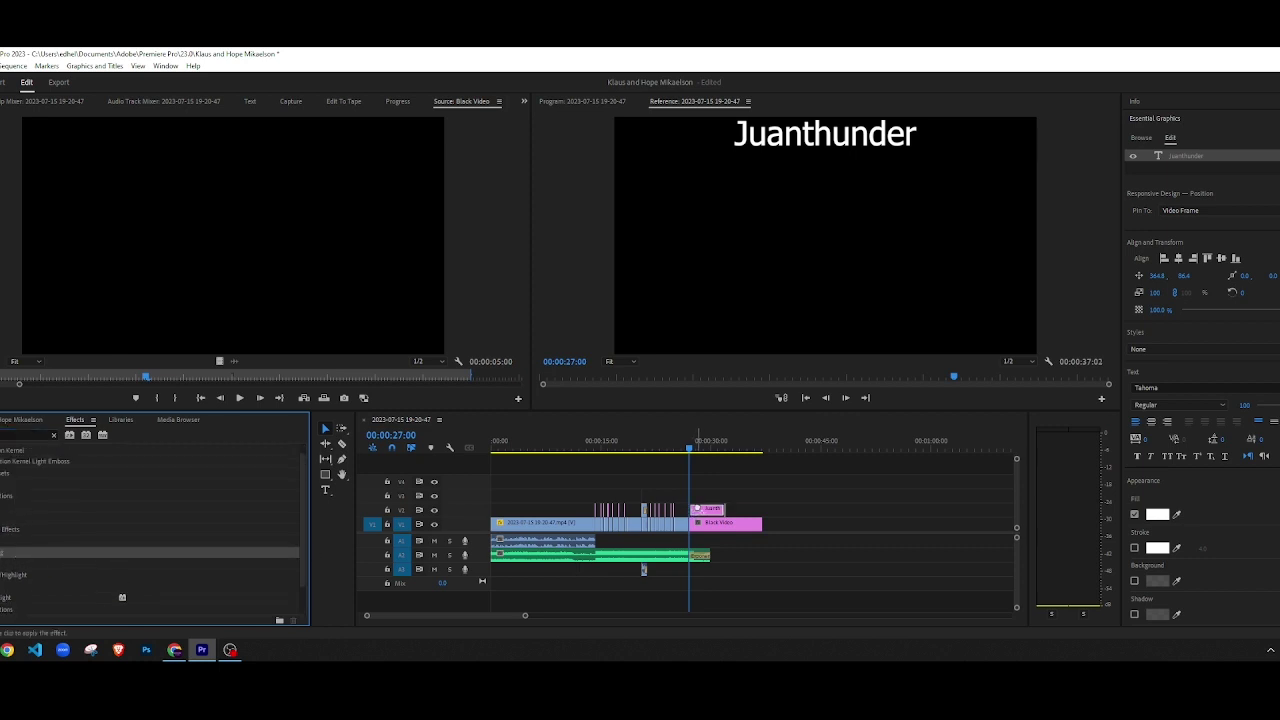
drag(664, 492, 707, 509)
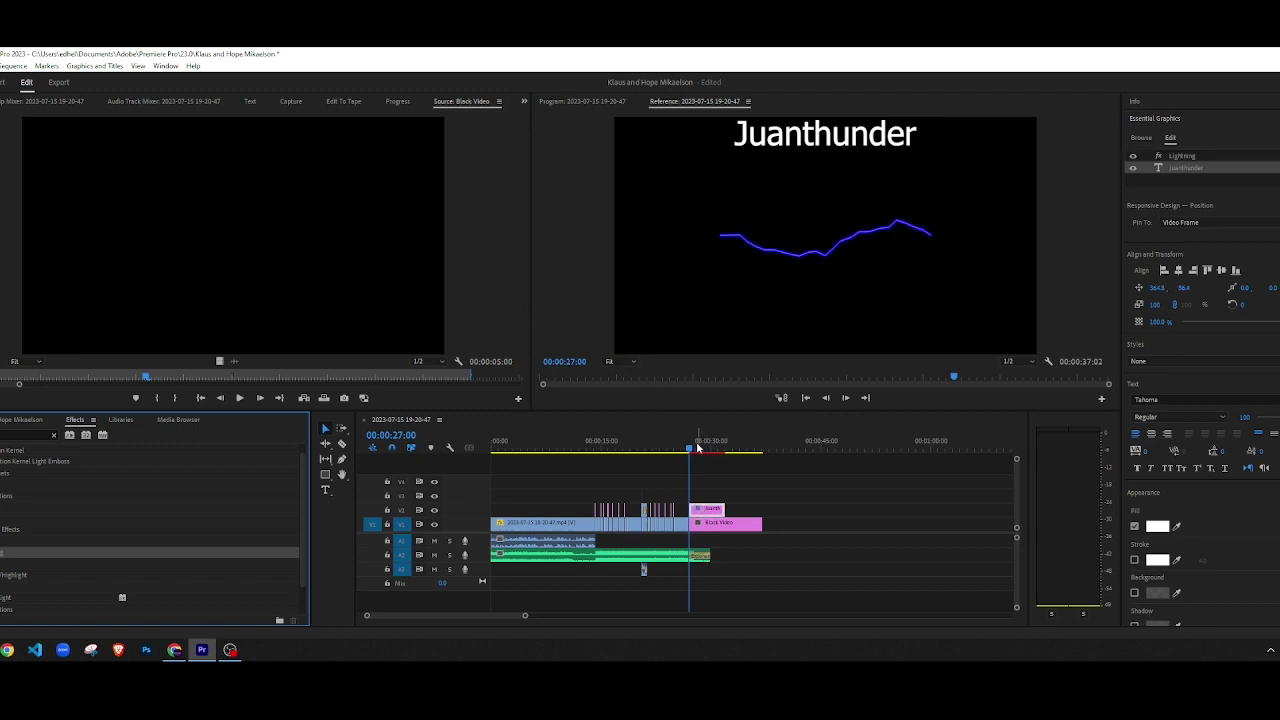
click(700, 466)
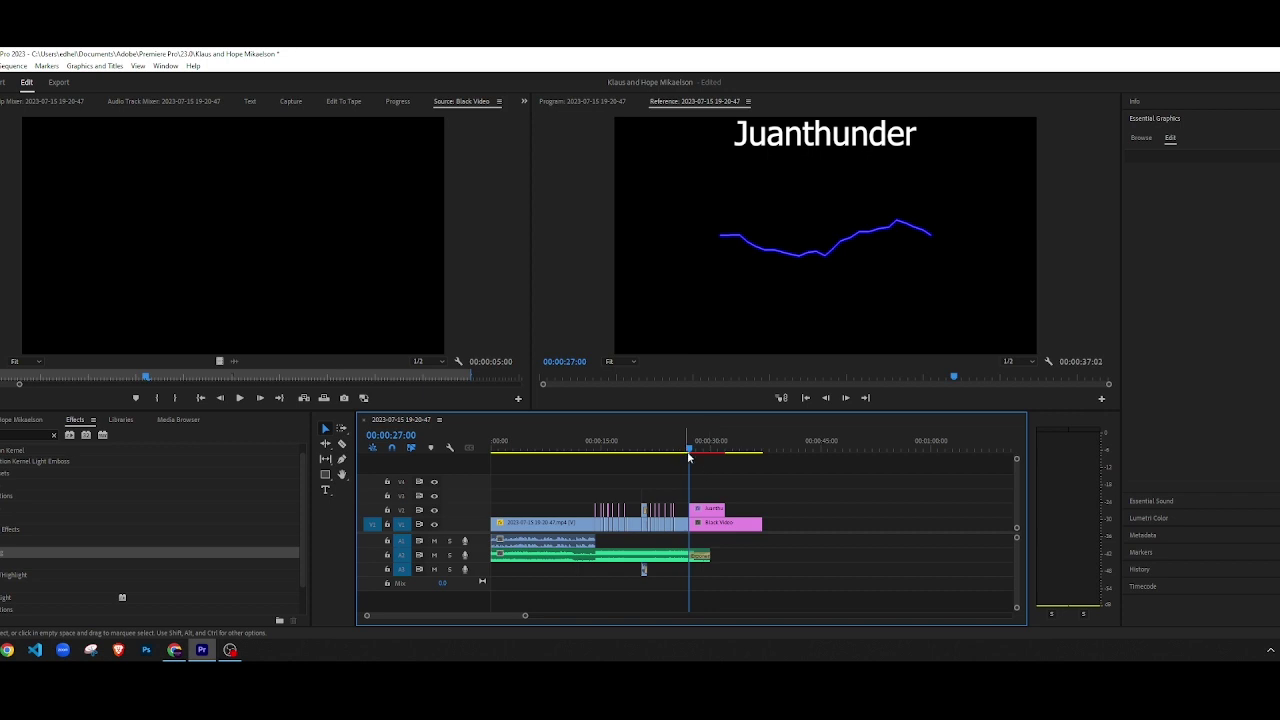
mouse_move(688, 455)
mouse_down()
mouse_move(747, 451)
mouse_move(708, 456)
mouse_up()
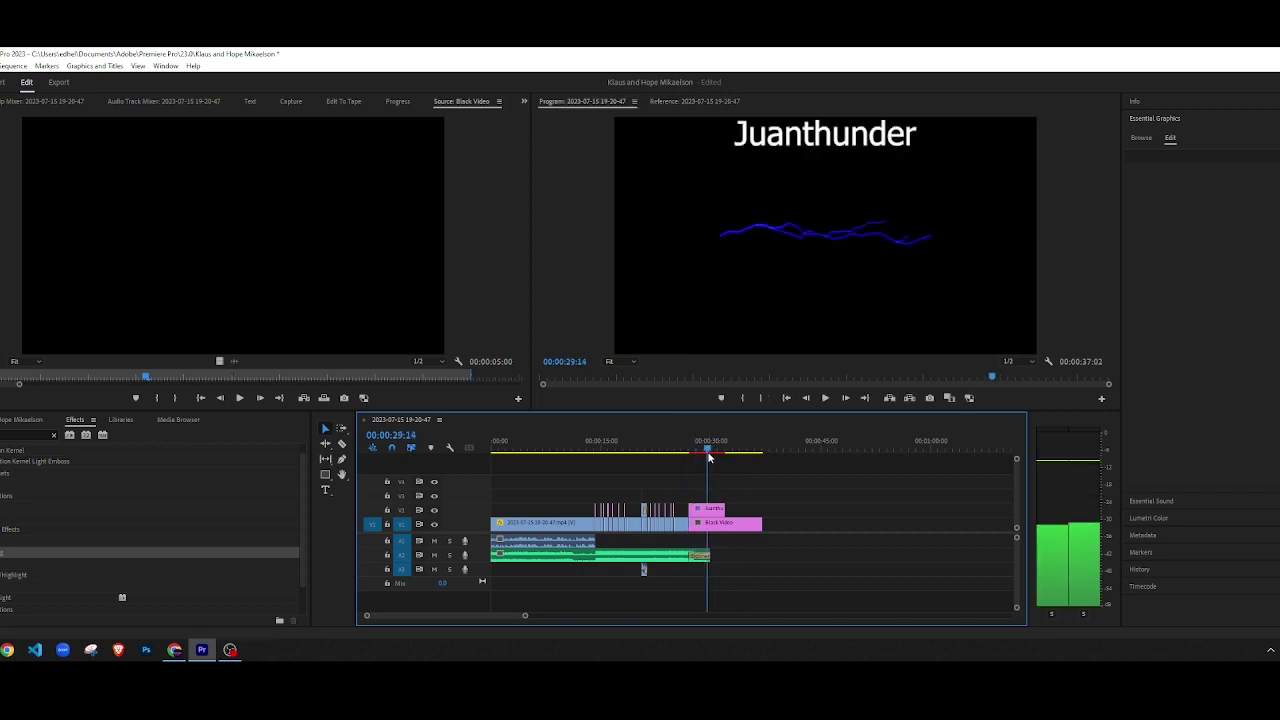
click(712, 509)
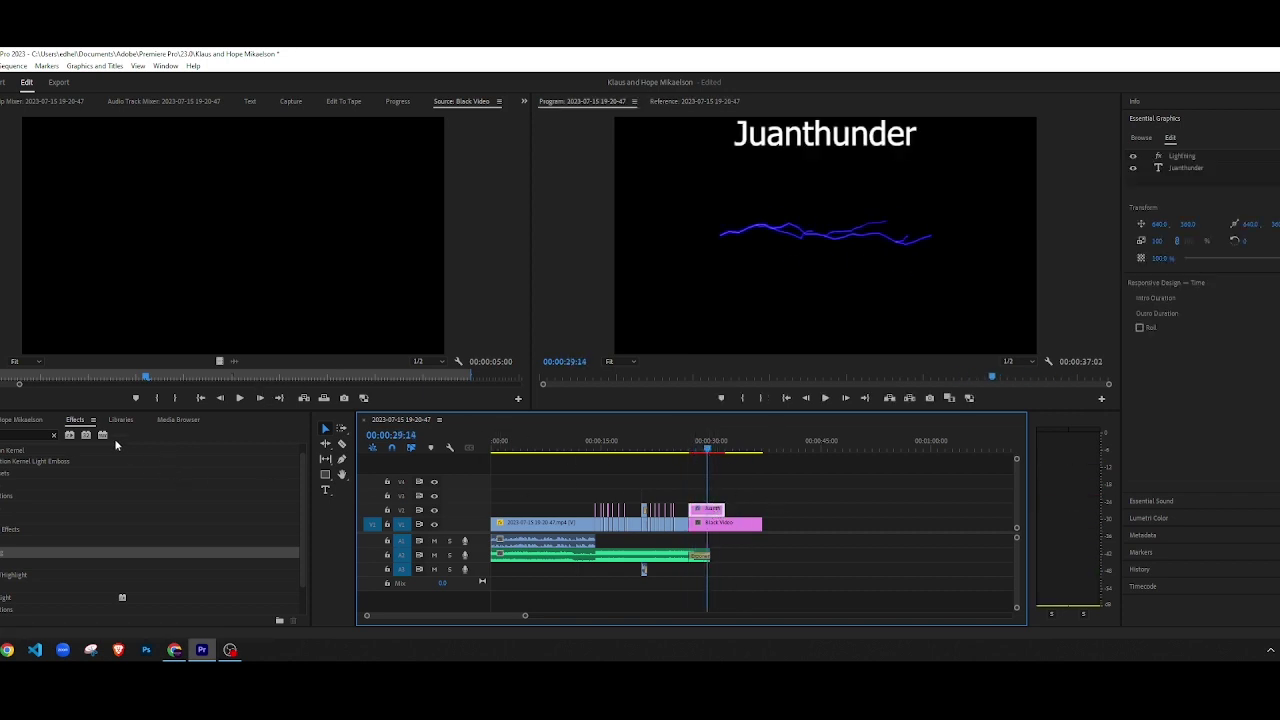
click(33, 421)
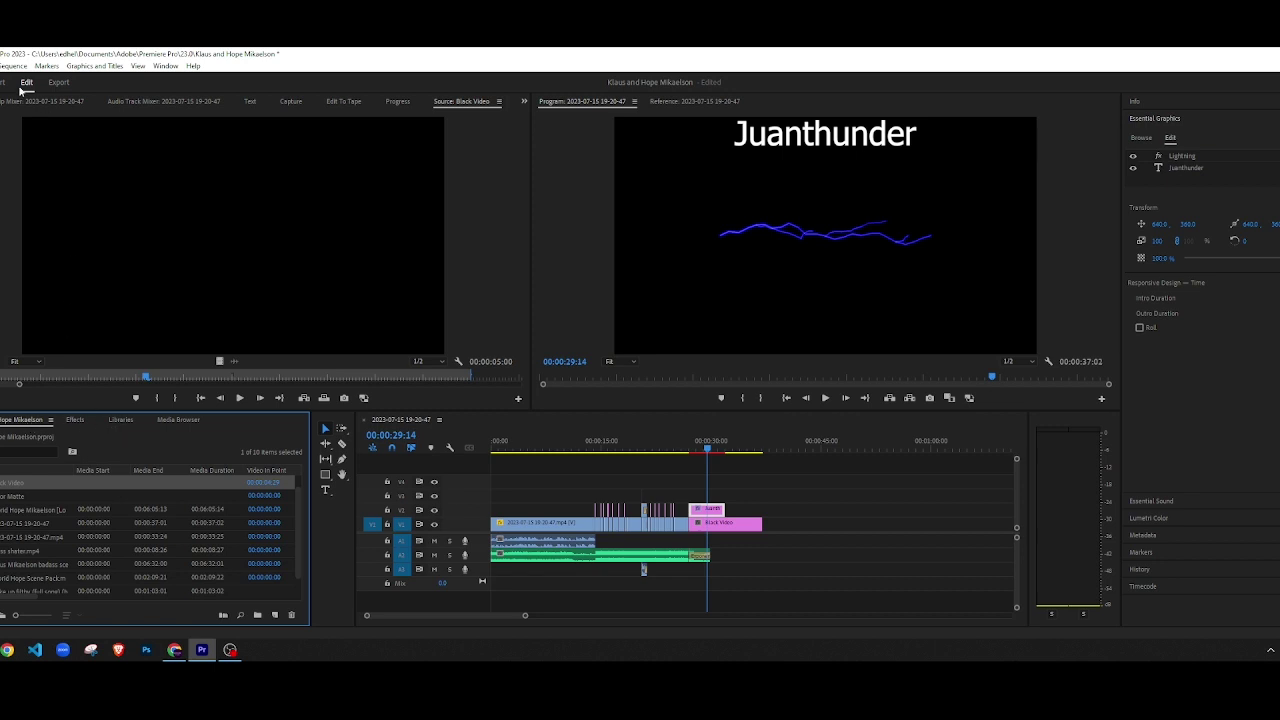
click(4, 82)
click(27, 82)
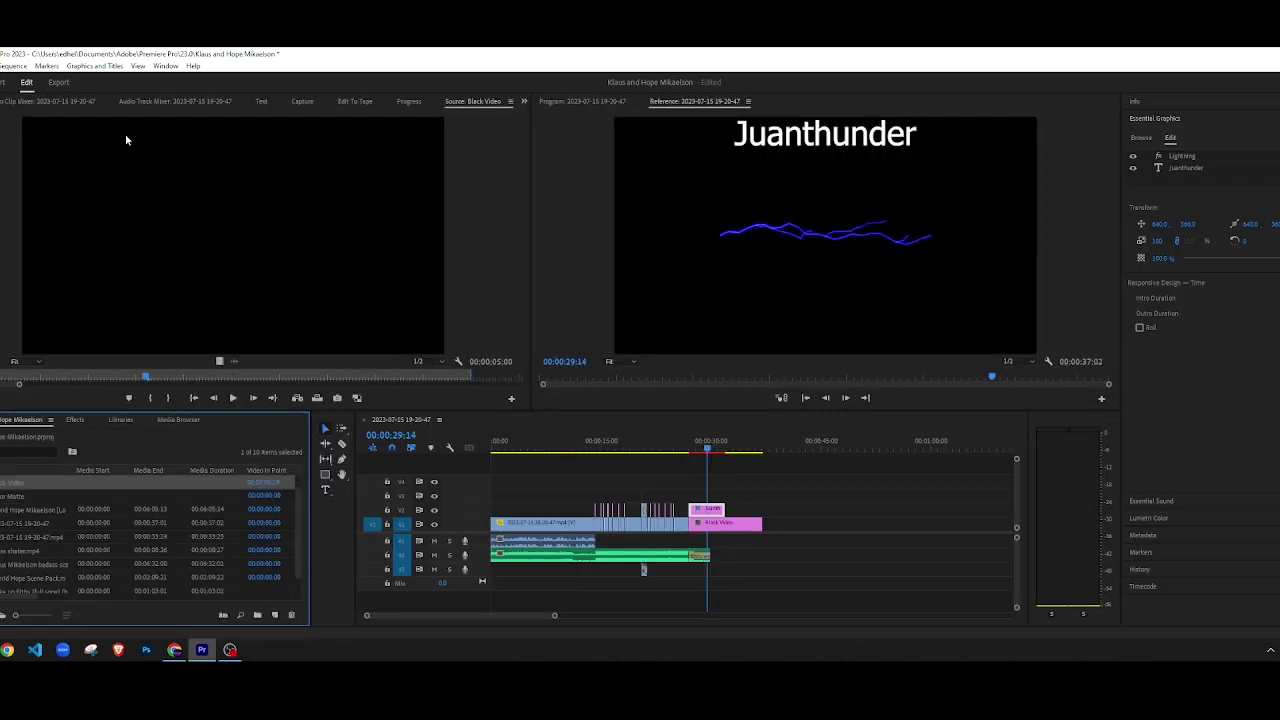
Step: Move the playhead back to 00:00:24:28 and select the adjustment layer clip above that cut
click(695, 492)
click(677, 442)
click(683, 523)
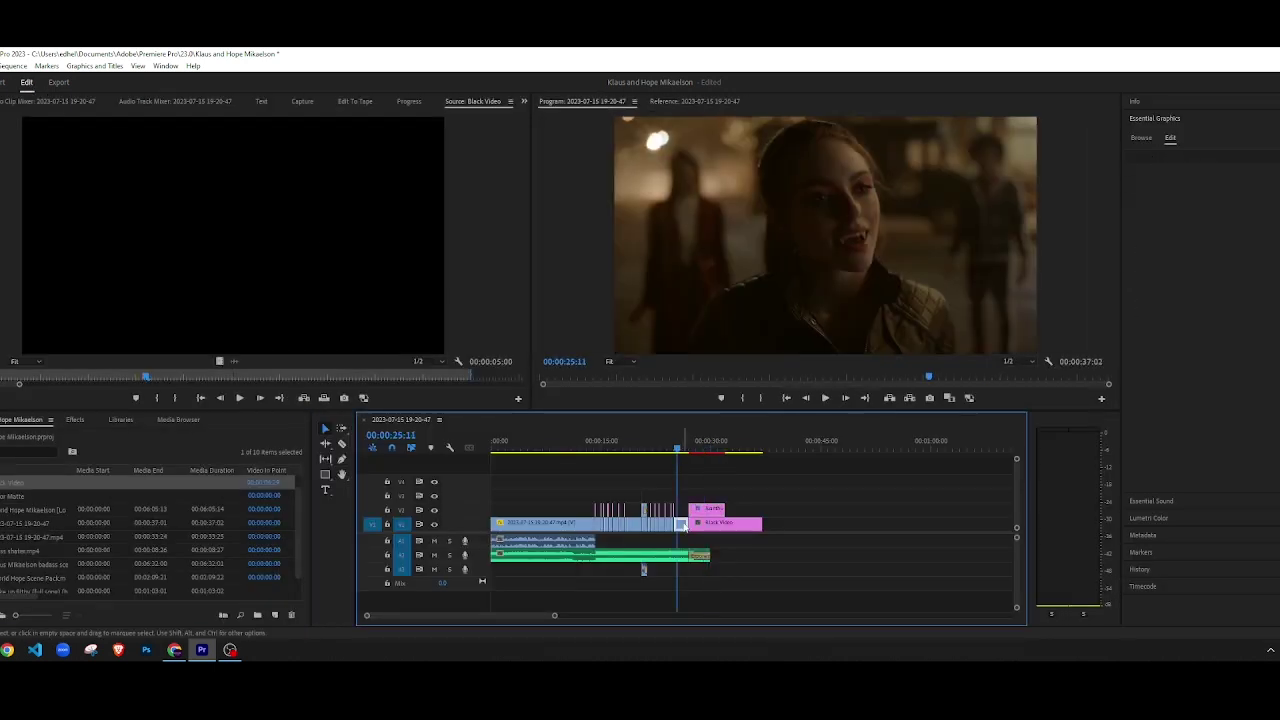
drag(678, 449, 670, 453)
scroll(693, 515, up, 5)
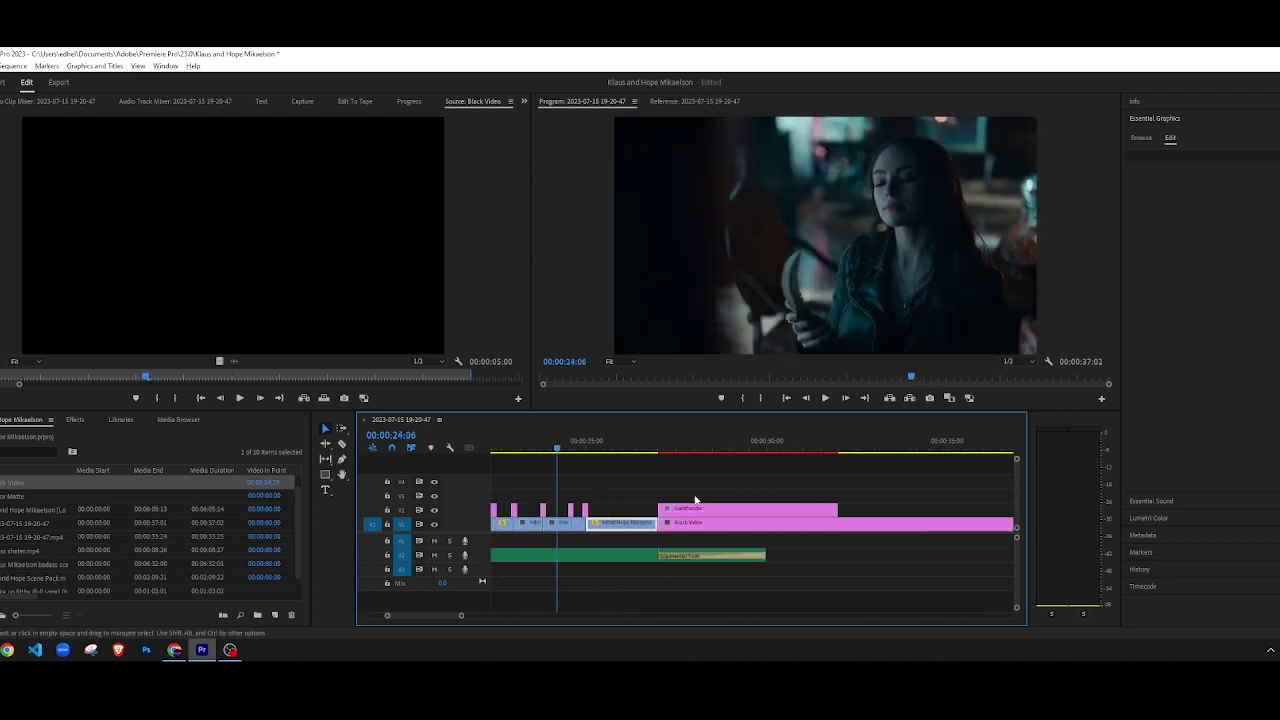
scroll(696, 499, up, 1)
click(558, 446)
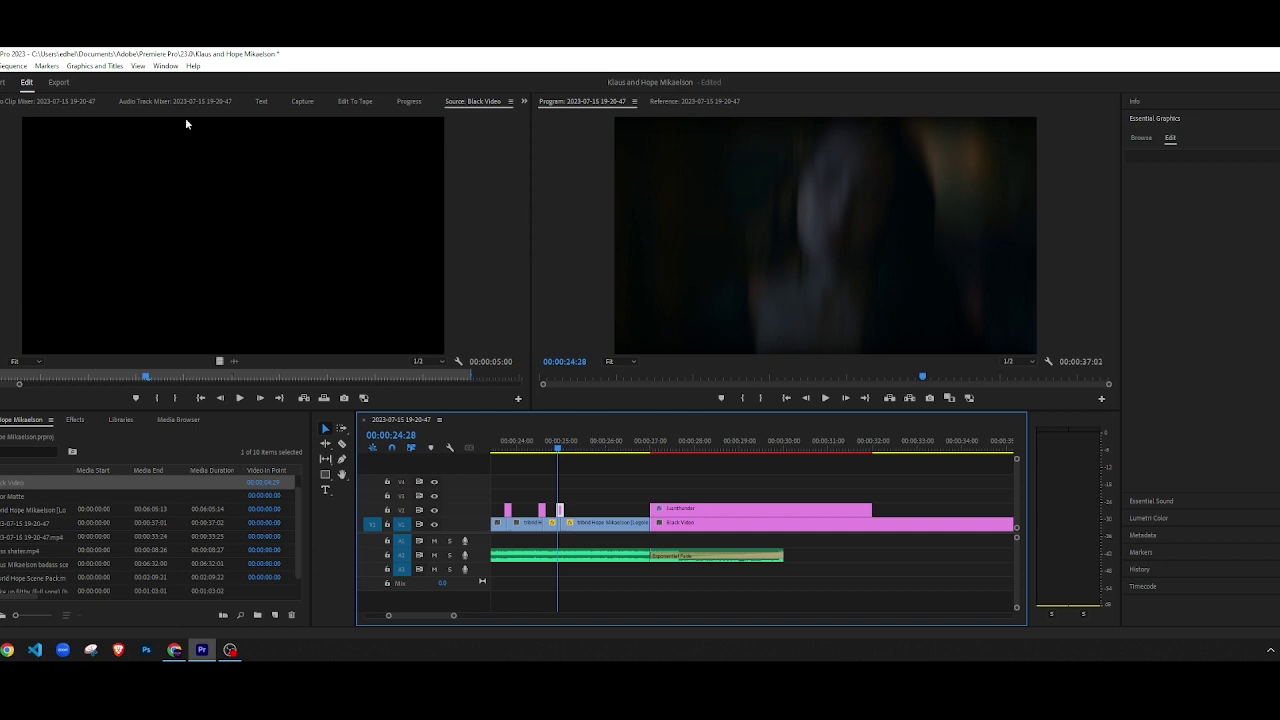
scroll(66, 102, up, 3)
Step: Look through the source group's panels, including Audio Clip Mixer, Progress, Edit To Tape, Text and Capture
click(28, 104)
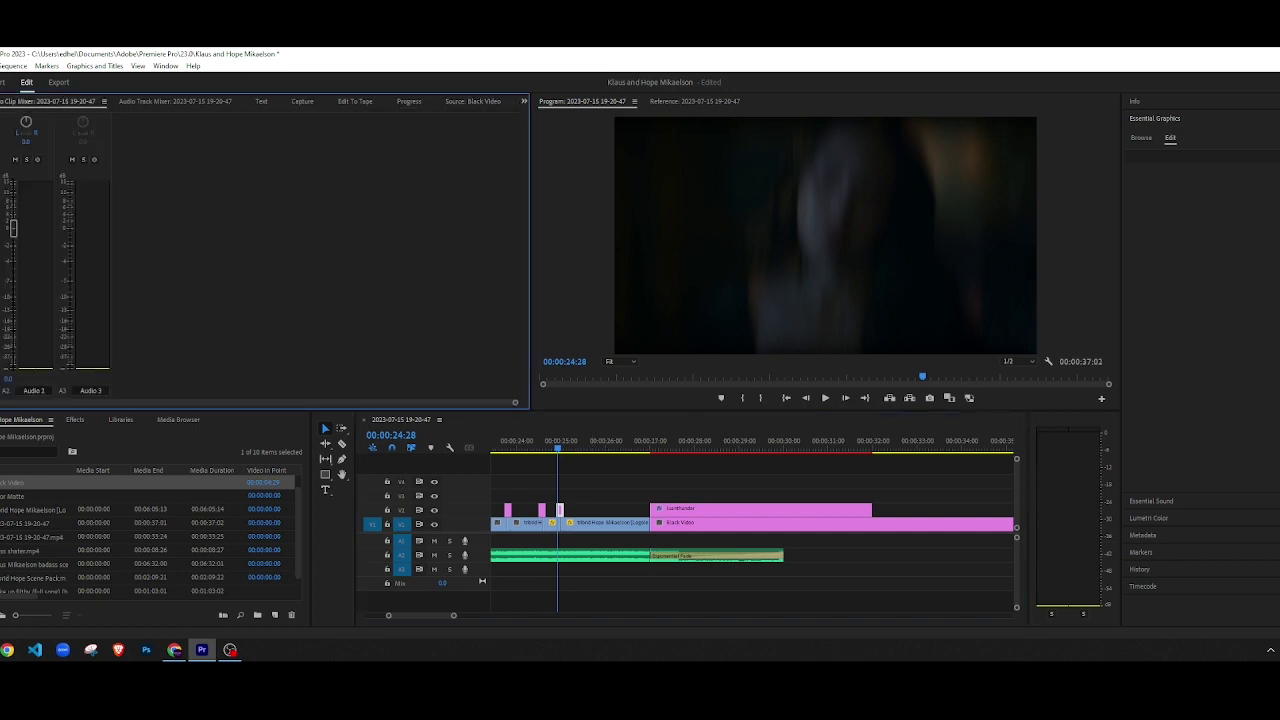
click(2, 103)
scroll(28, 104, up, 1)
scroll(31, 105, down, 8)
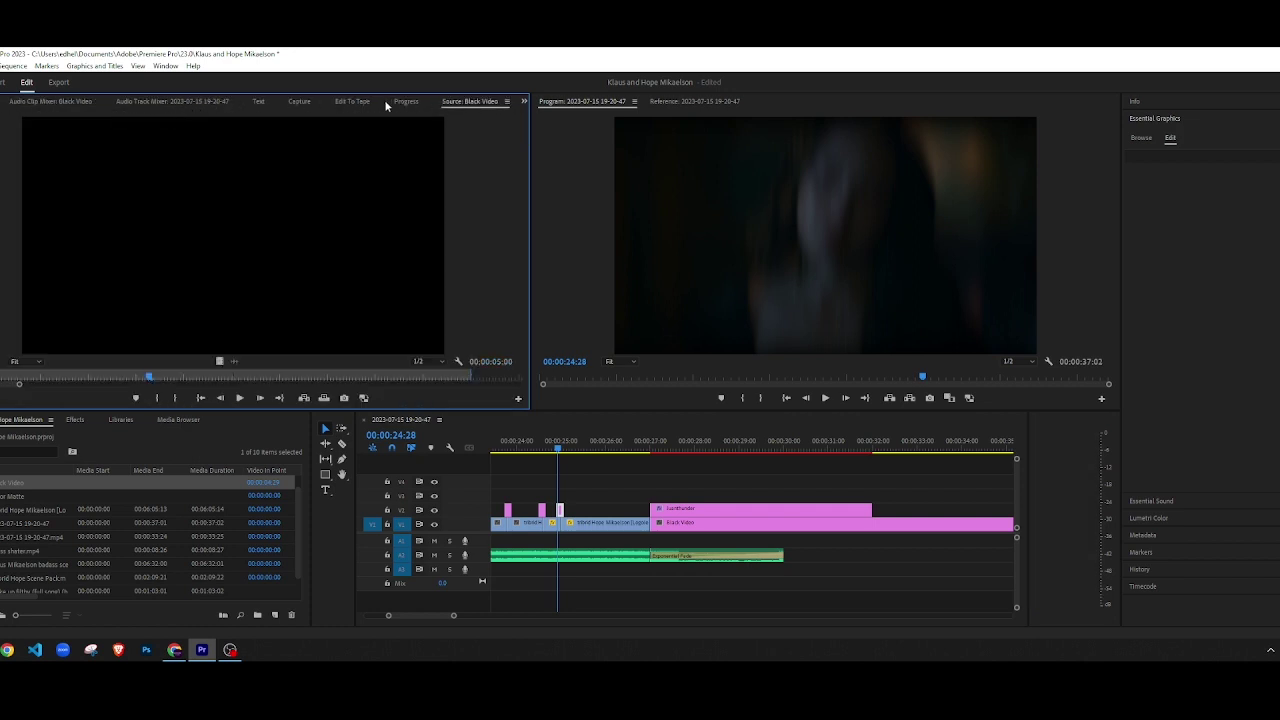
click(405, 102)
click(352, 103)
click(258, 102)
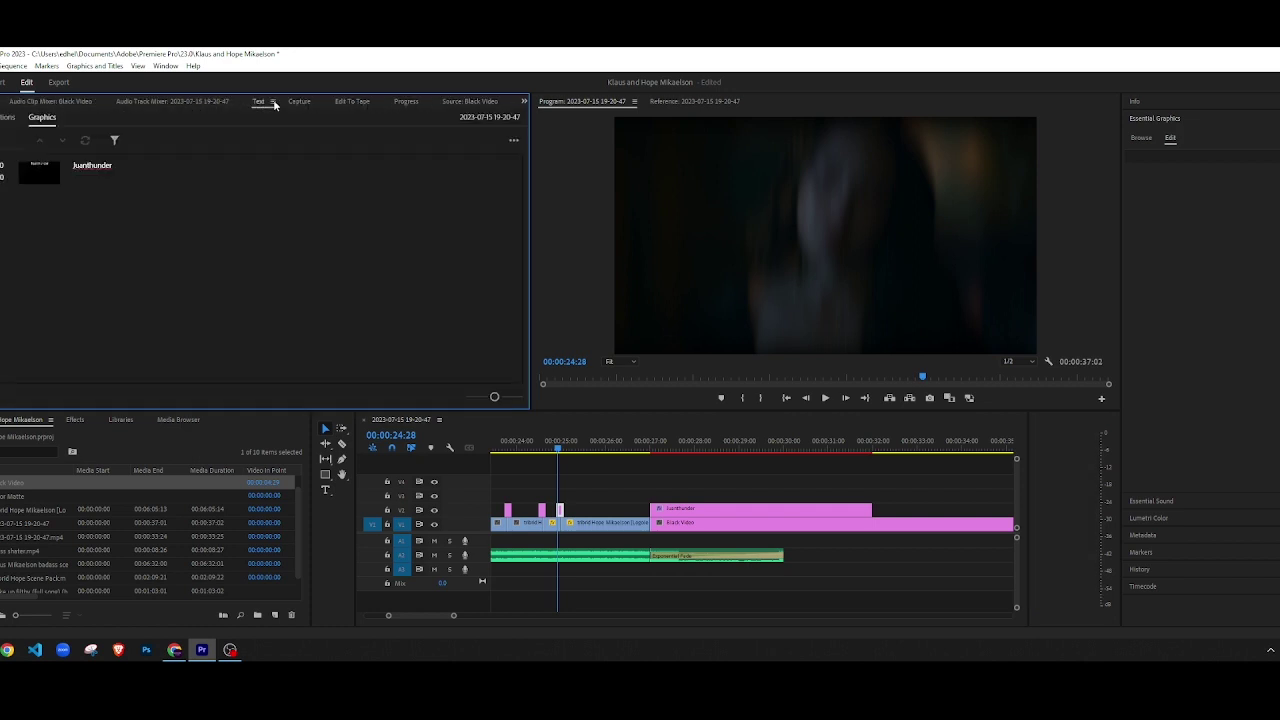
click(302, 102)
click(472, 102)
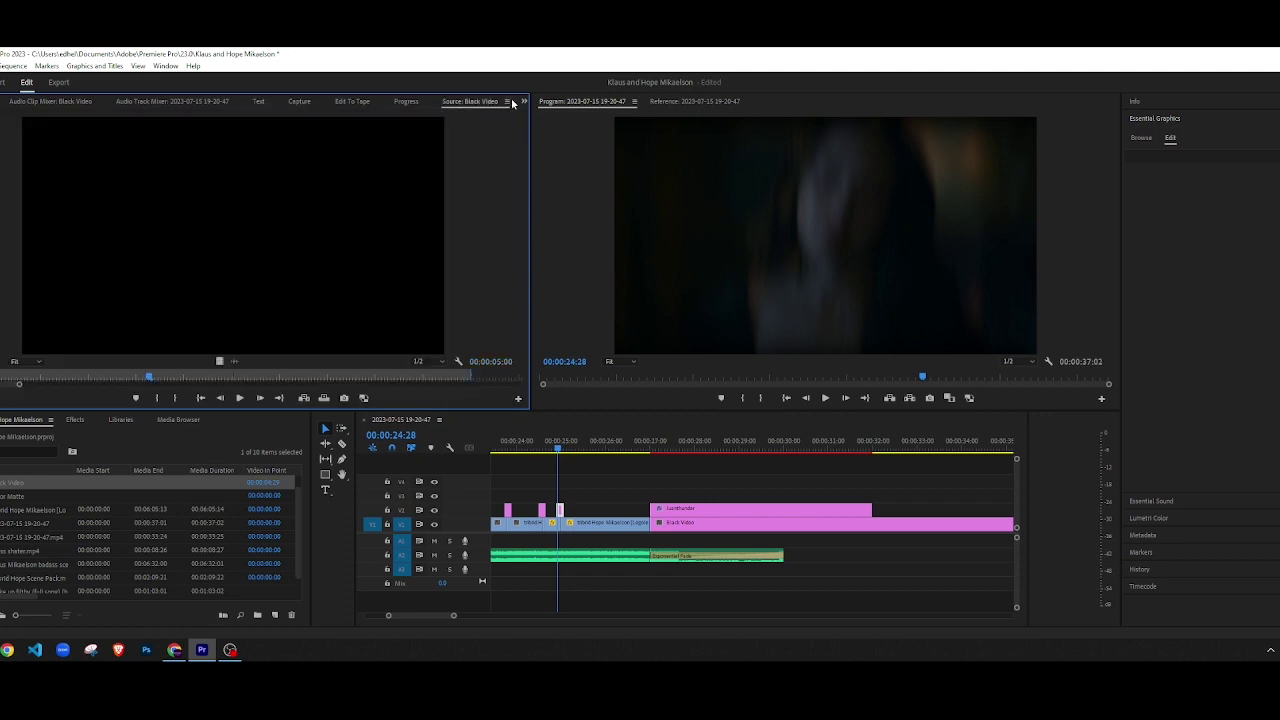
Step: Close the Source: Black Video panel and bring Effect Controls to the front of its panel group
click(510, 102)
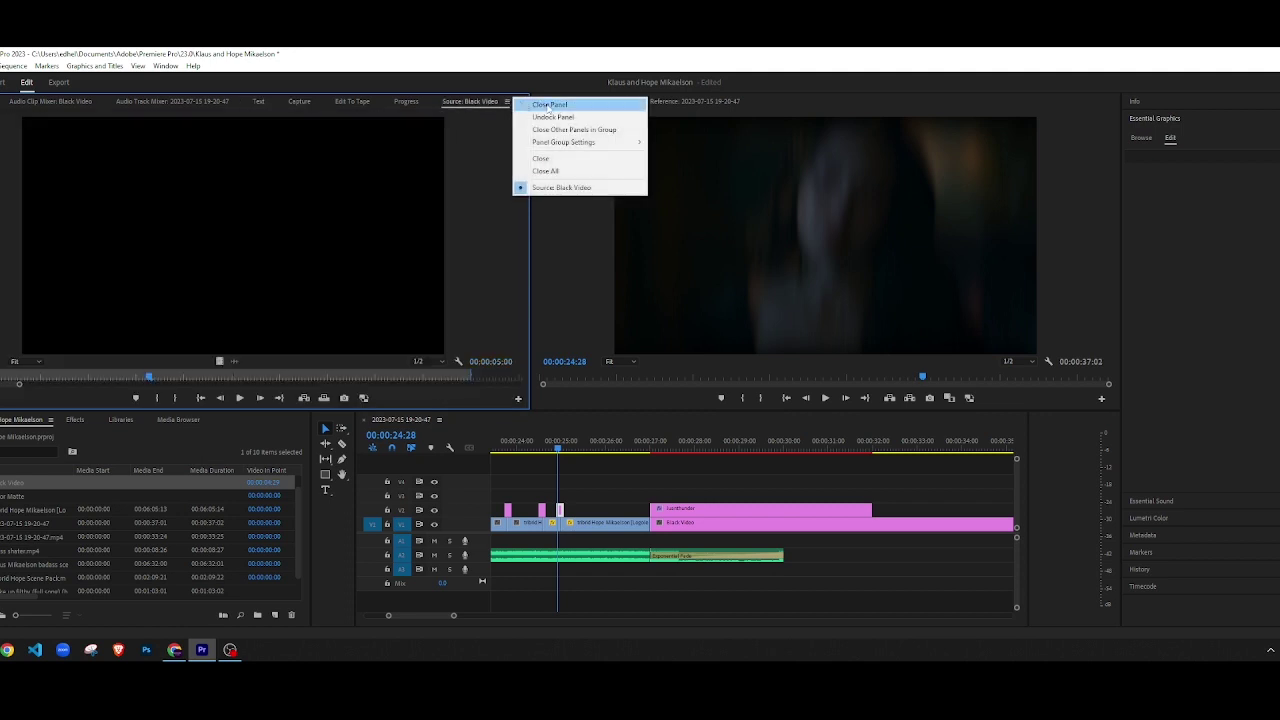
click(549, 105)
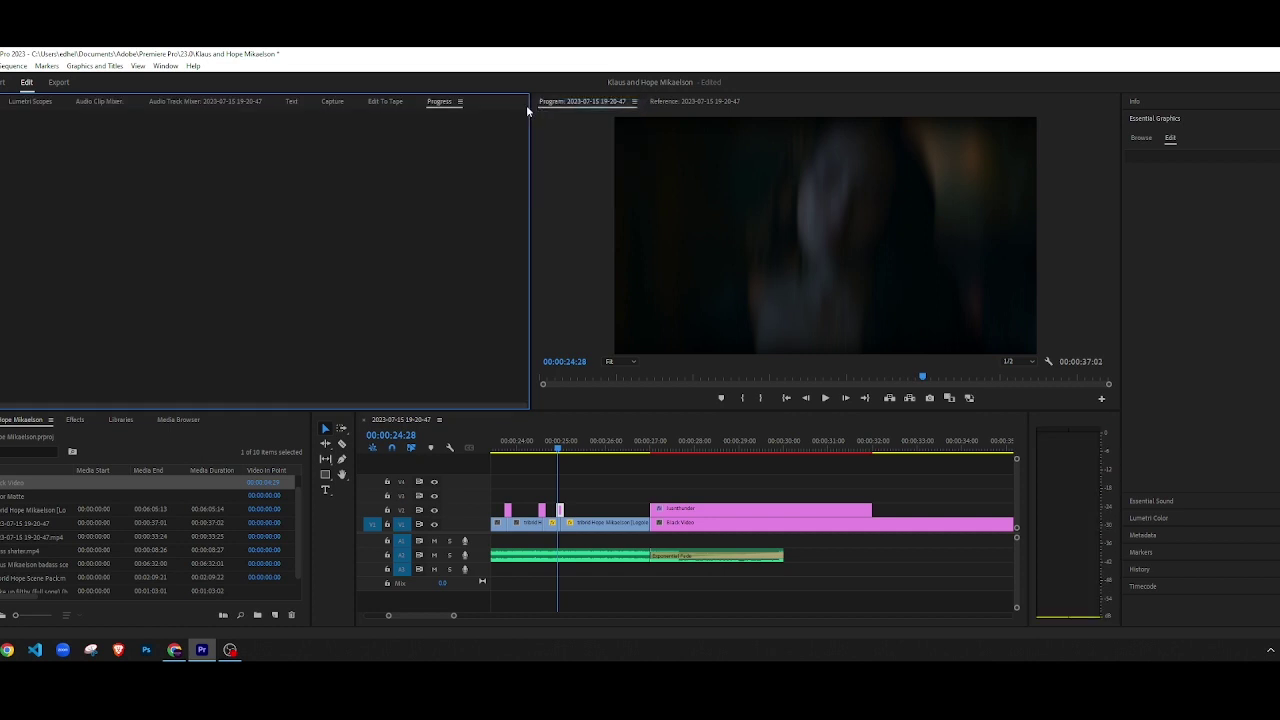
click(461, 103)
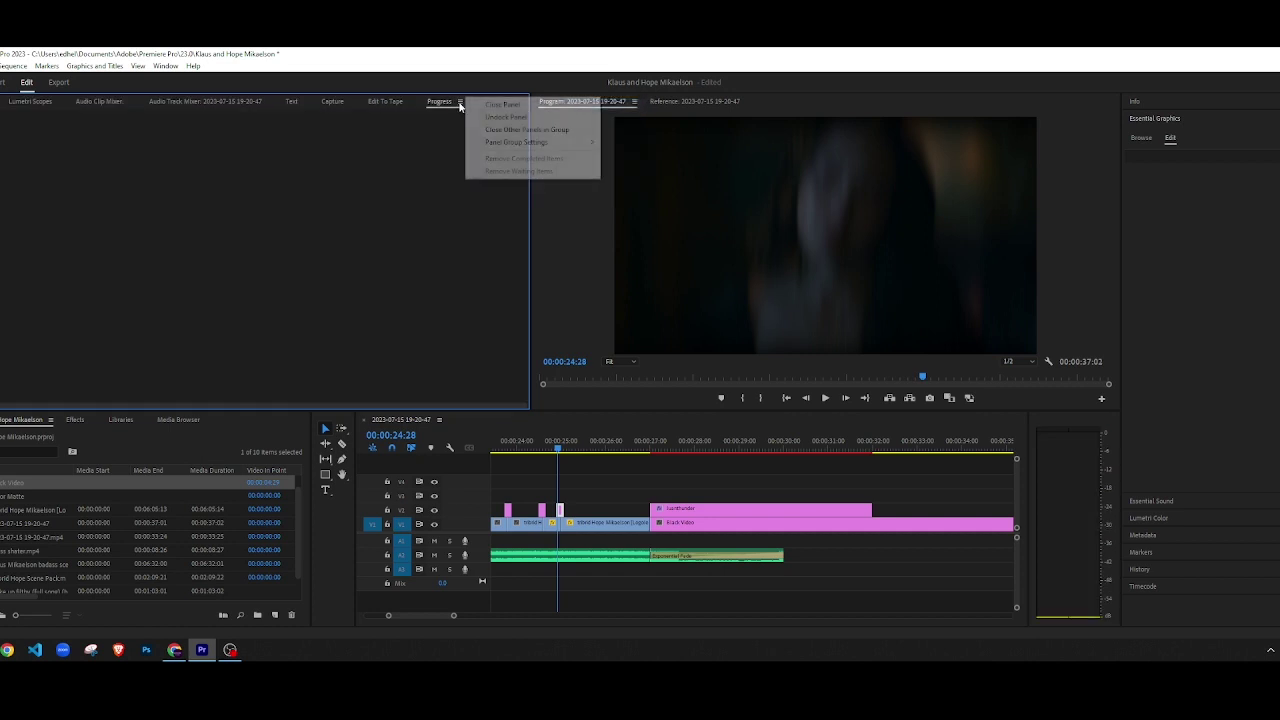
click(340, 137)
scroll(308, 106, up, 7)
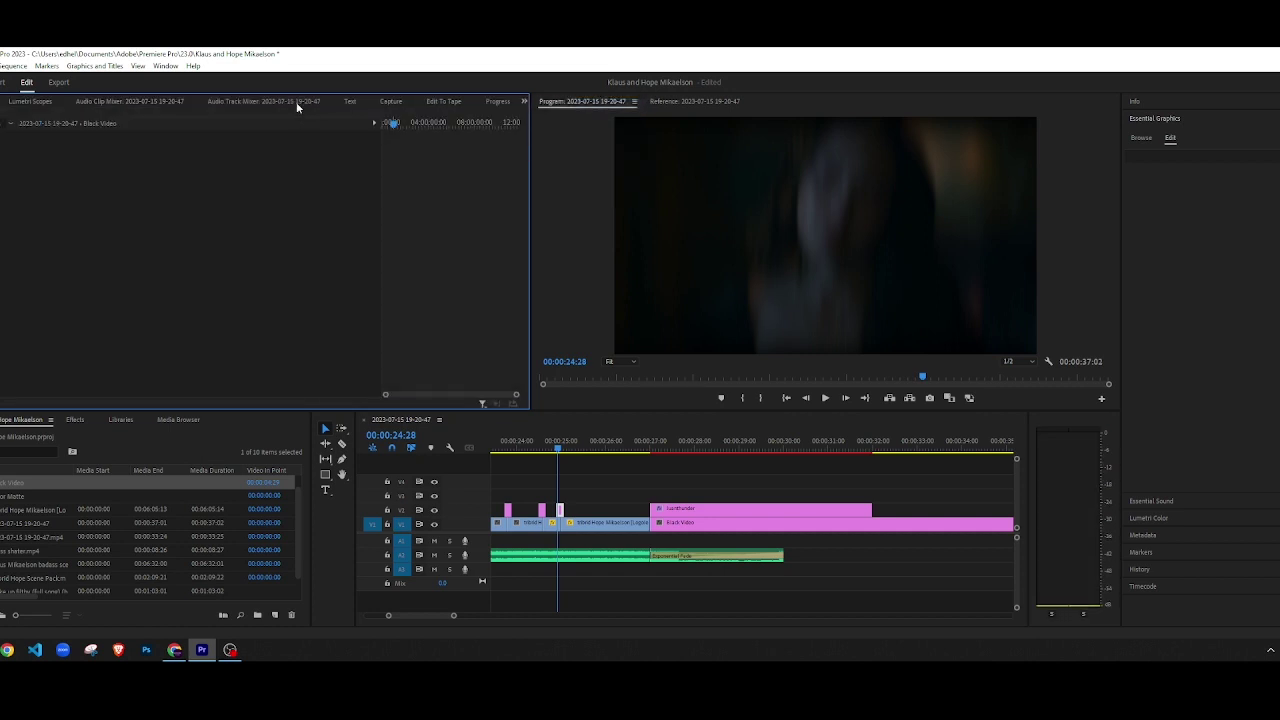
scroll(297, 107, down, 3)
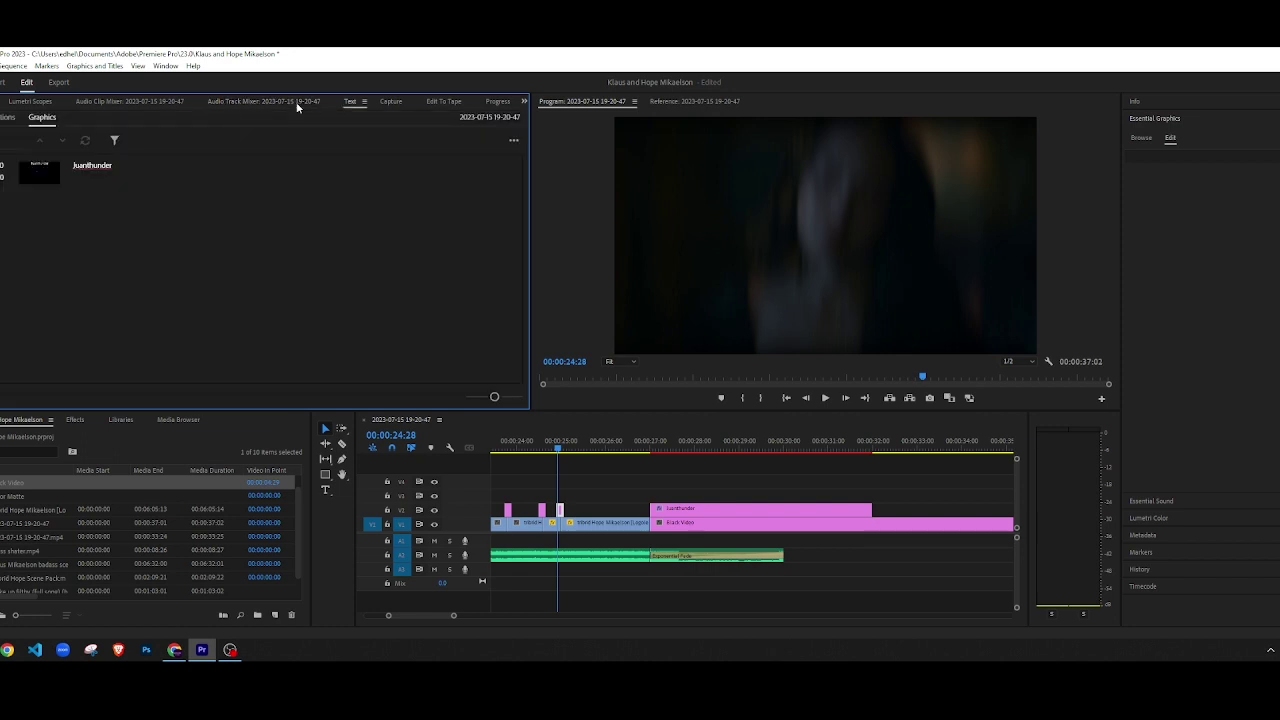
scroll(297, 107, down, 3)
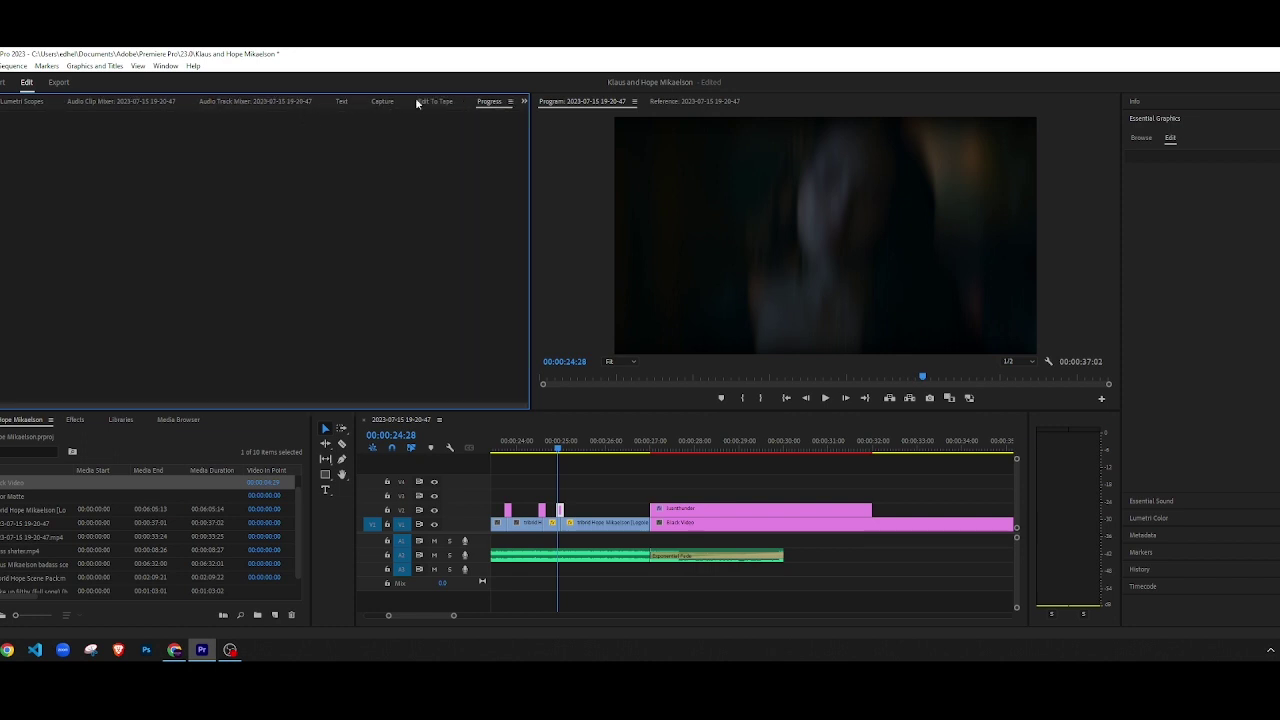
click(523, 102)
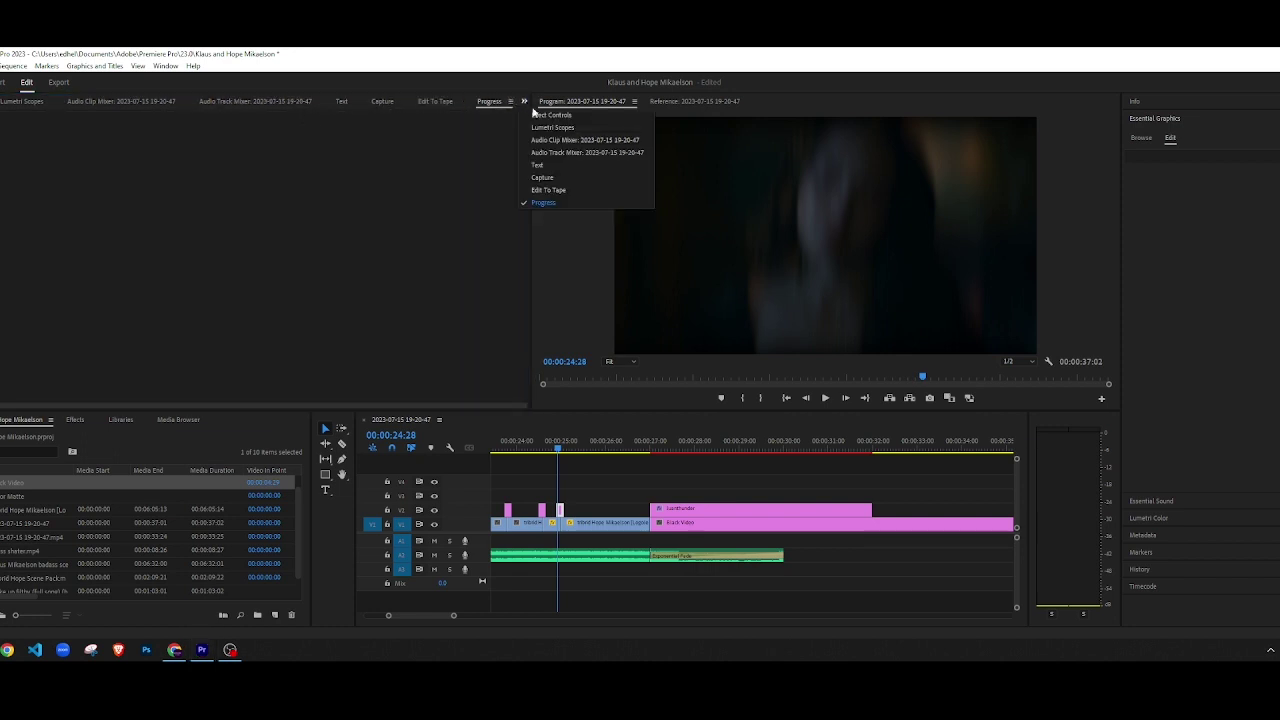
click(538, 115)
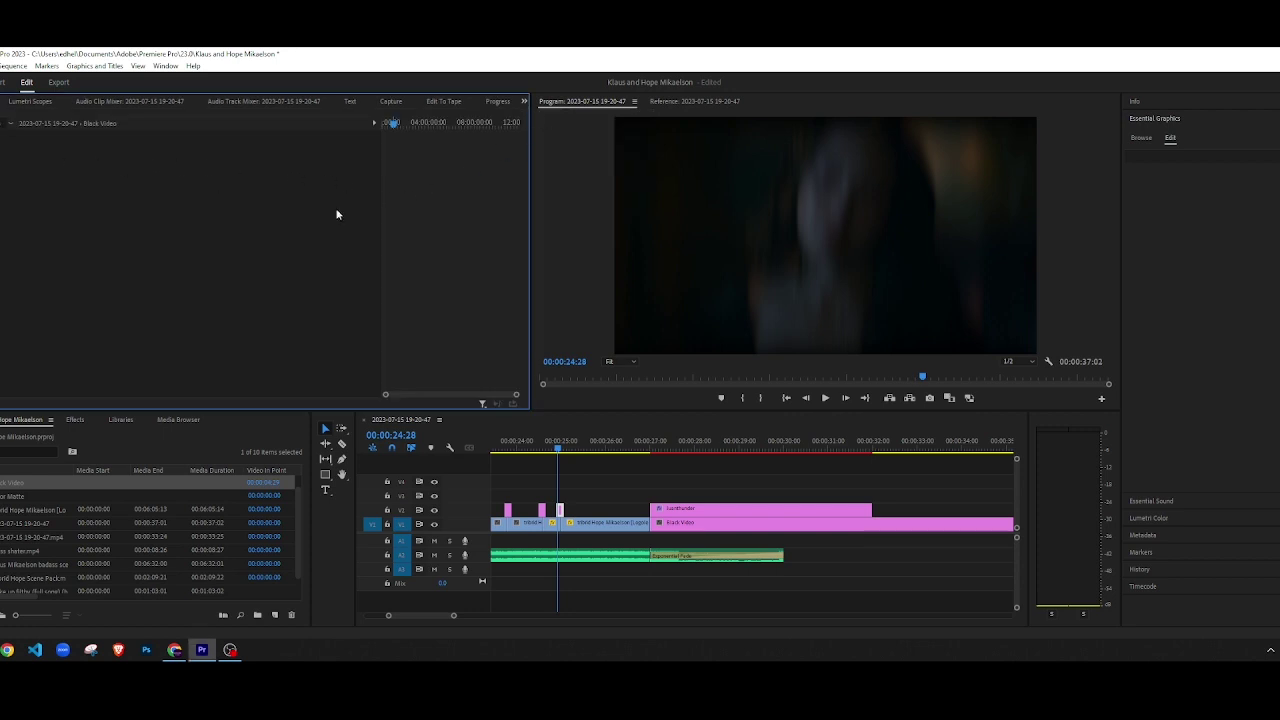
Step: At 00:00:28:03, reposition the title clip's Lightning effect so the bolt runs vertically from the Juanthunder text to the frame's bottom edge
click(570, 505)
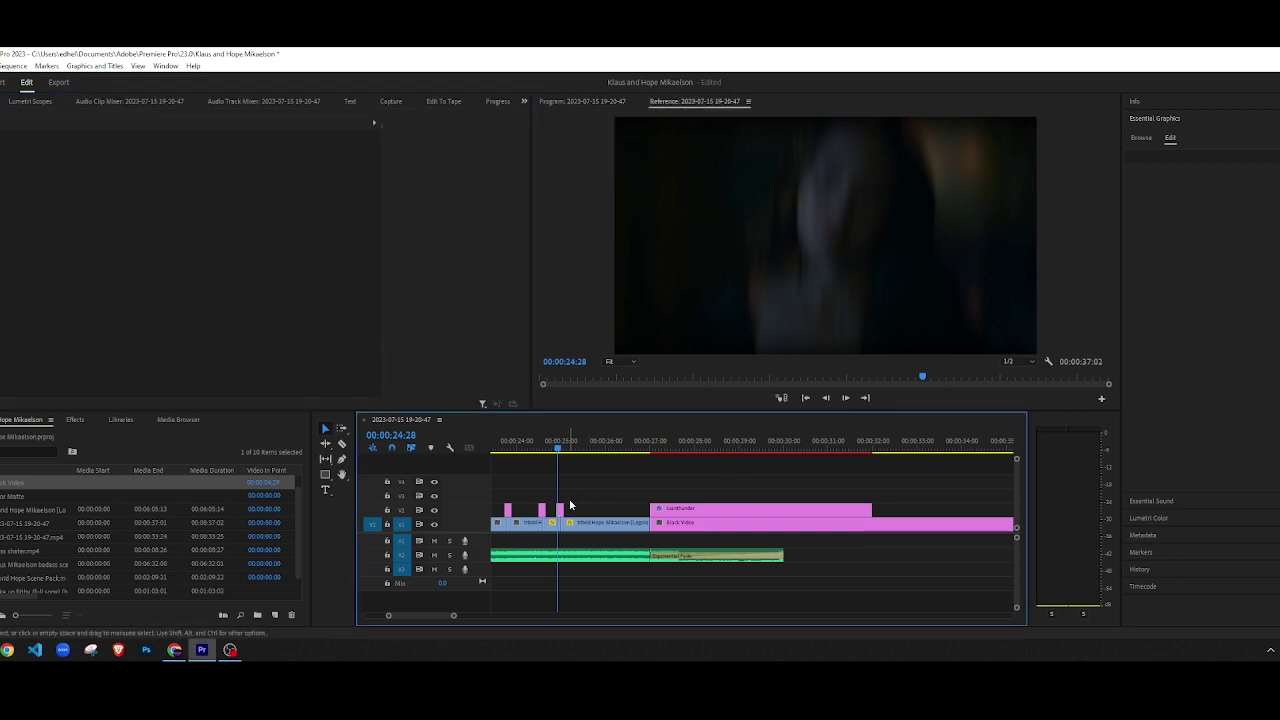
drag(590, 449, 698, 450)
click(726, 510)
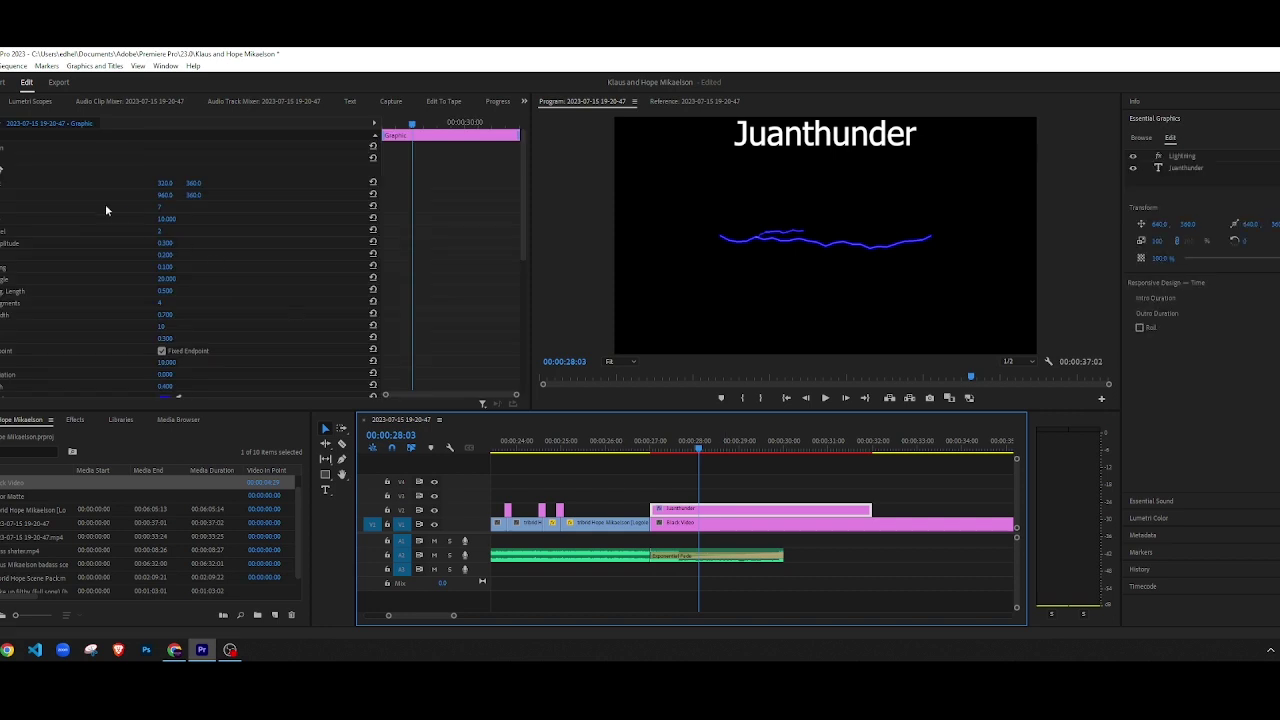
click(5, 159)
drag(720, 239, 823, 136)
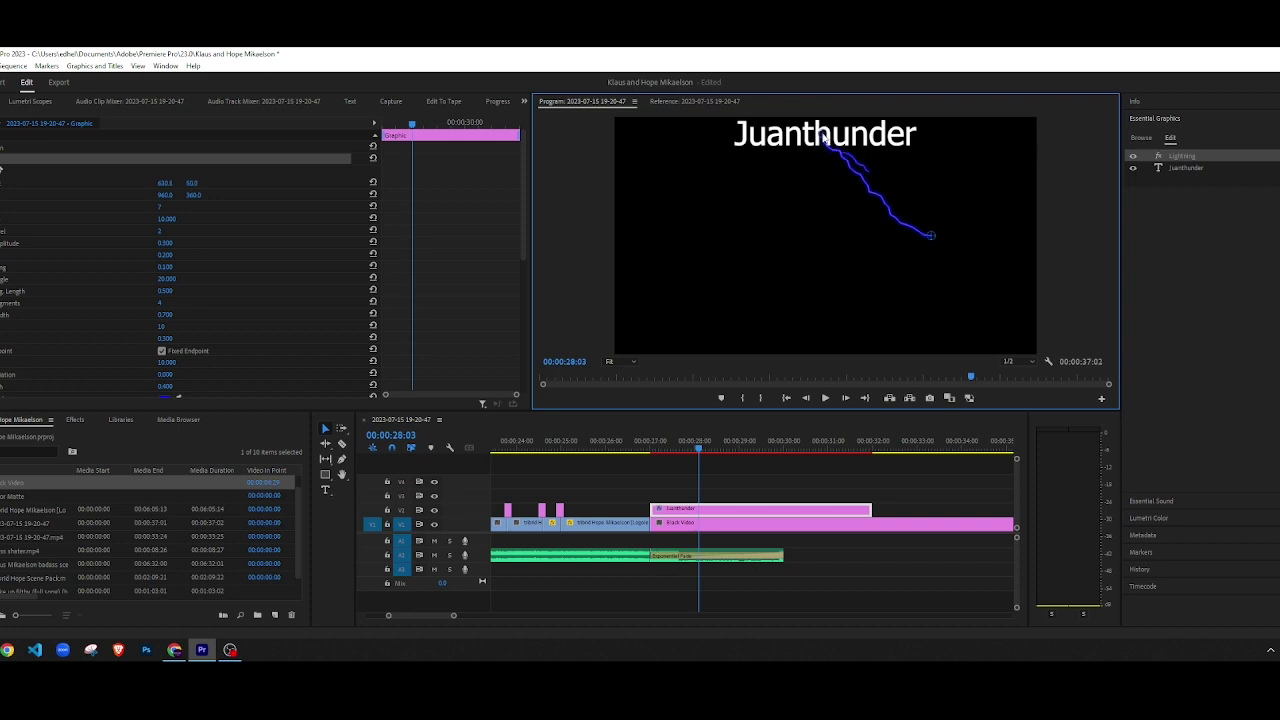
drag(939, 237, 827, 358)
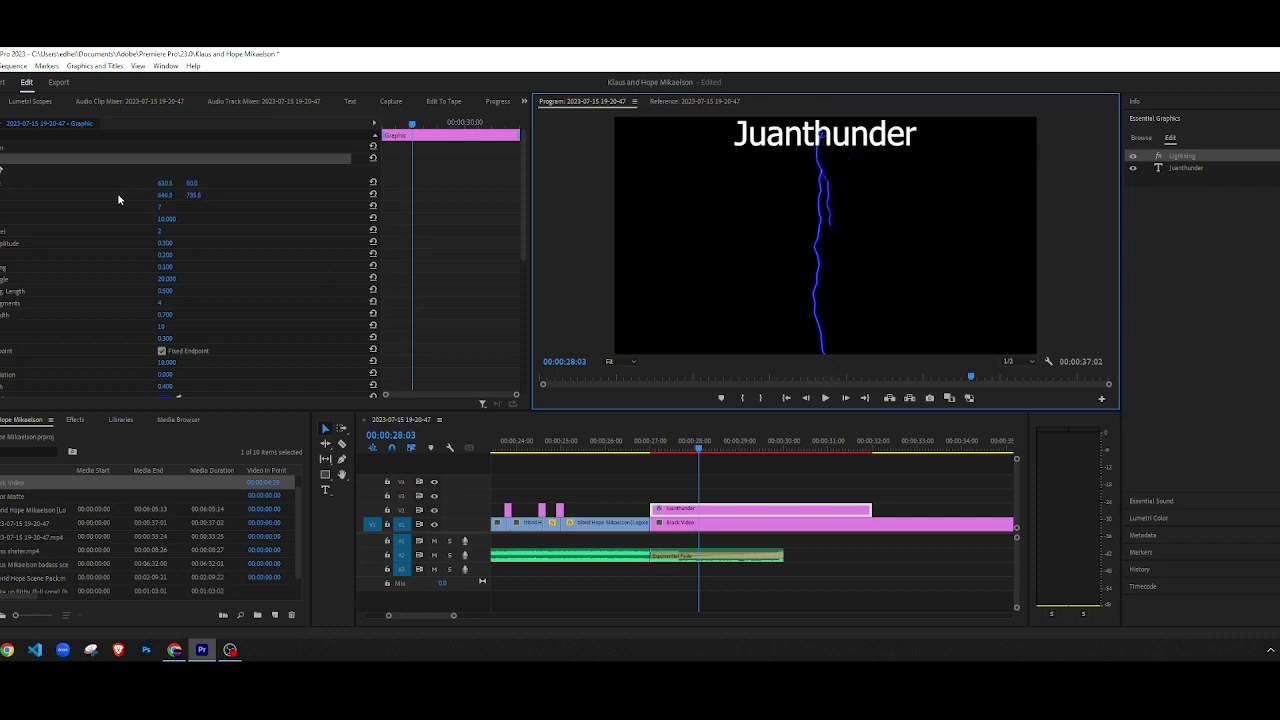
Step: Set the Lightning effect's outside color to red (FF0000)
scroll(128, 274, down, 5)
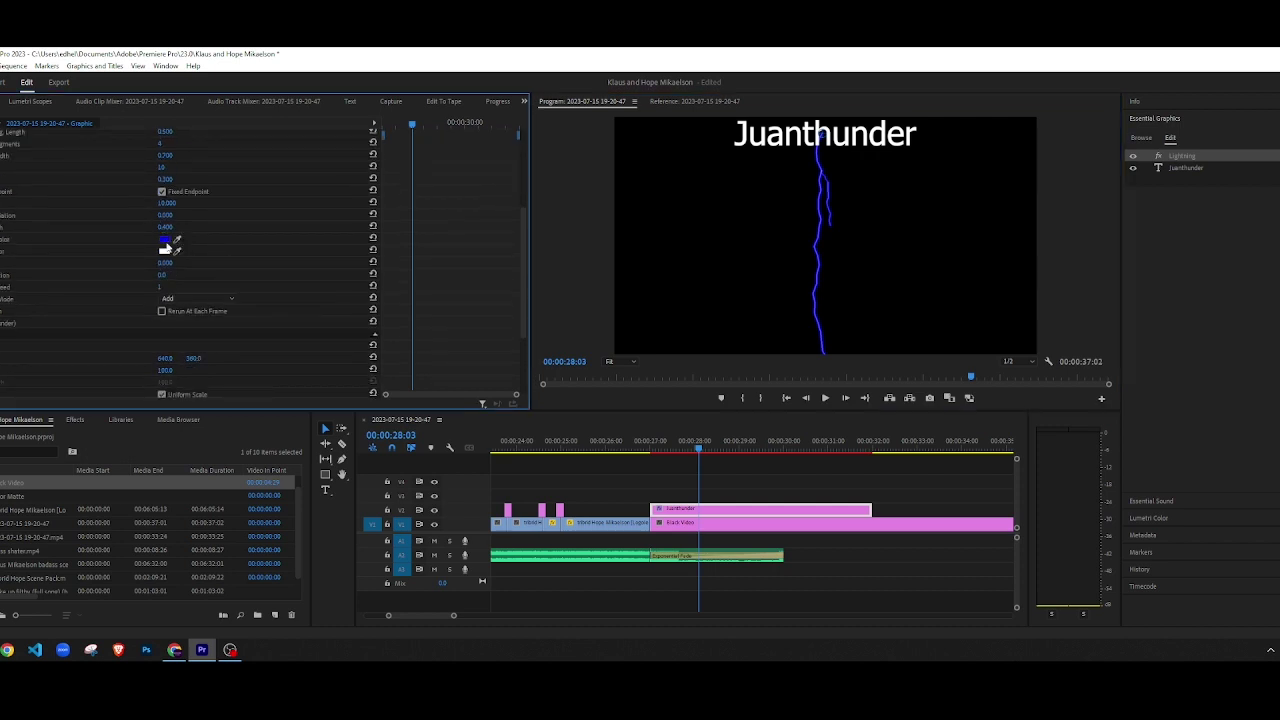
click(166, 243)
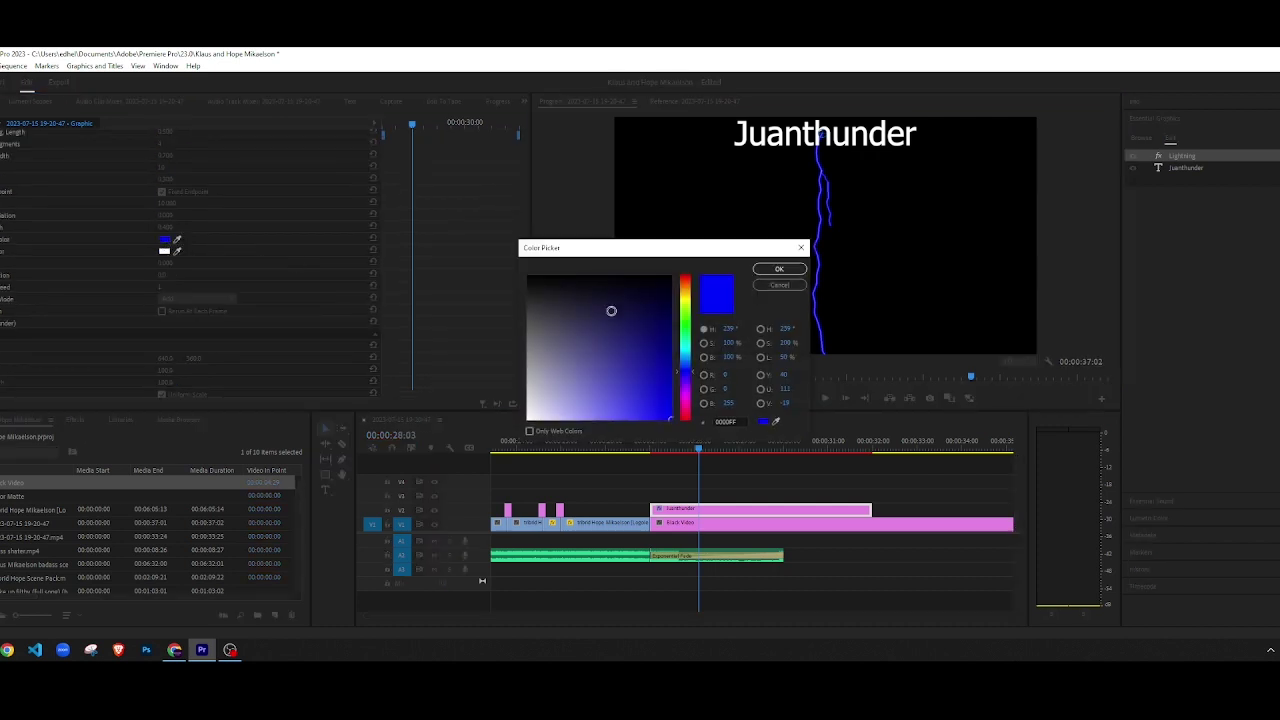
click(686, 280)
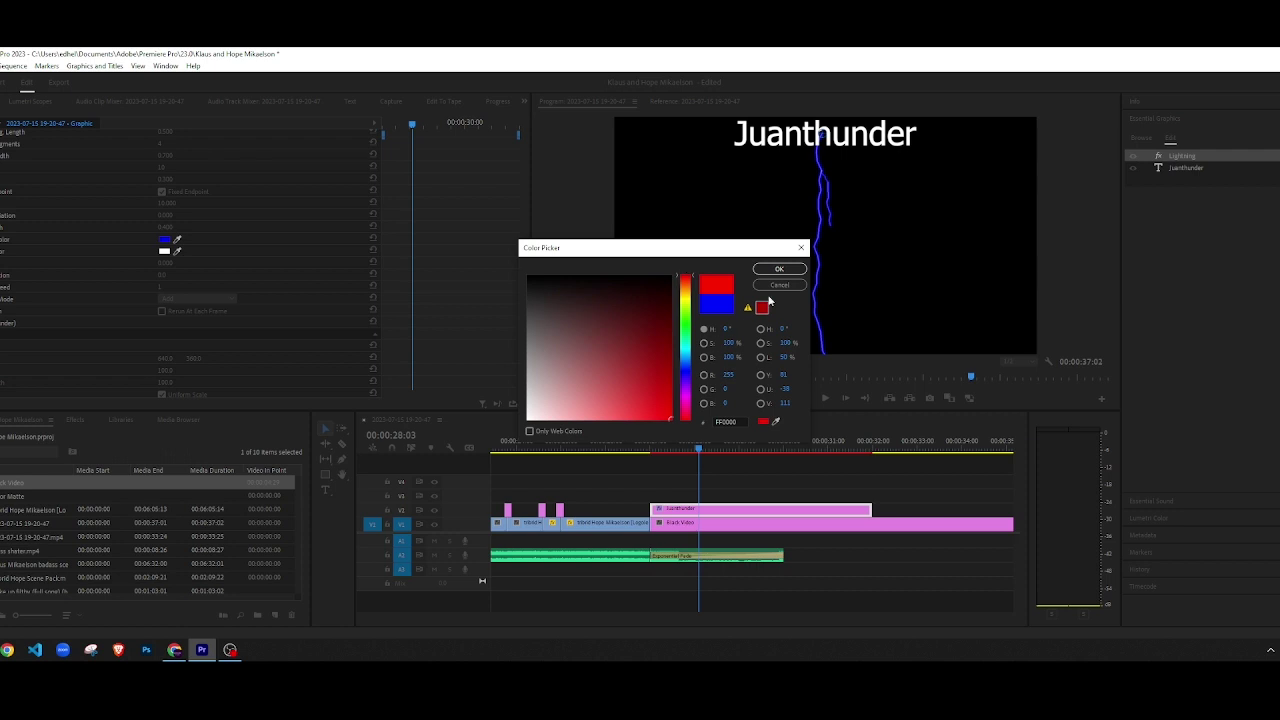
click(779, 270)
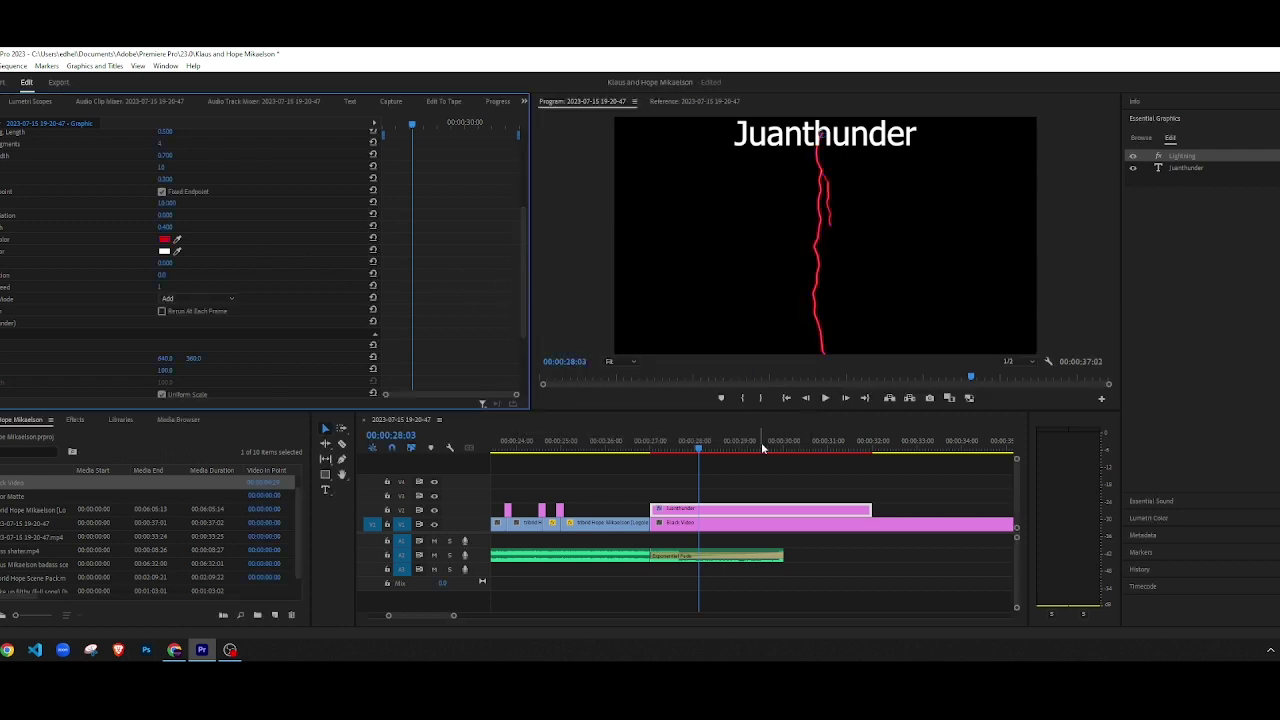
Step: Extend the Juanthunder title clip to the end of the black video clip and play back the ending
click(622, 450)
click(694, 467)
key(space)
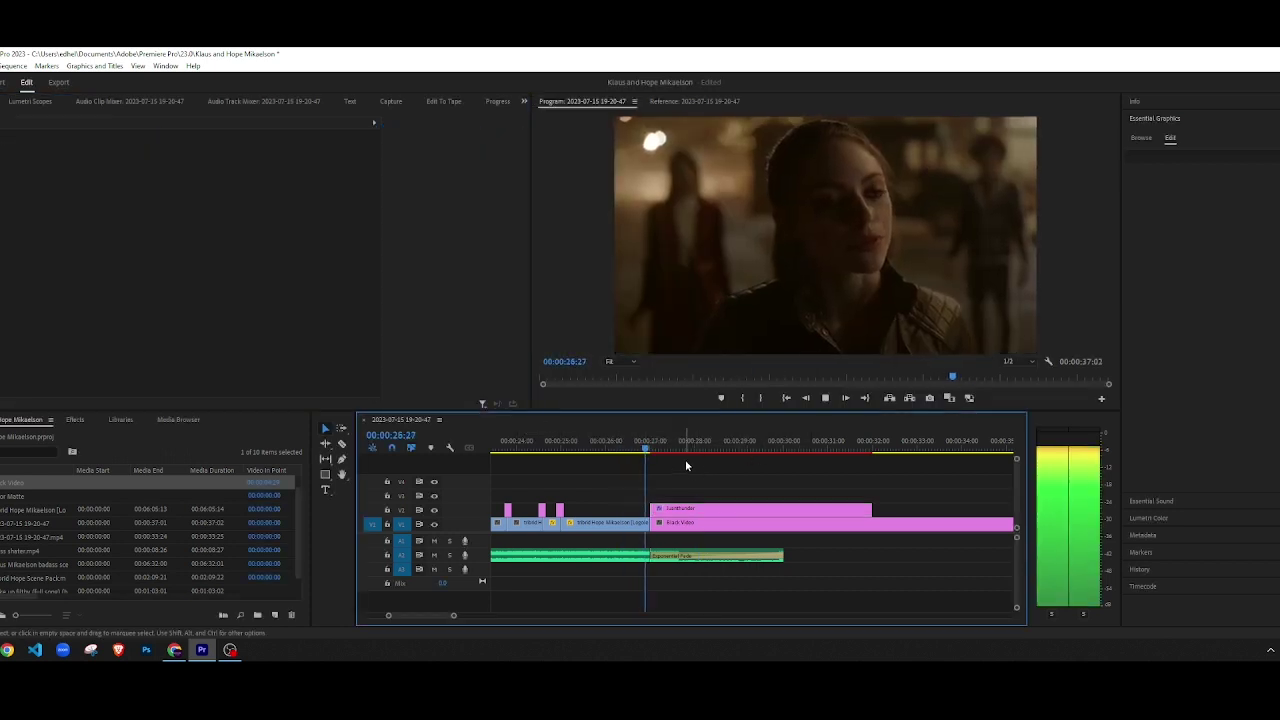
scroll(880, 492, down, 3)
drag(878, 509, 978, 510)
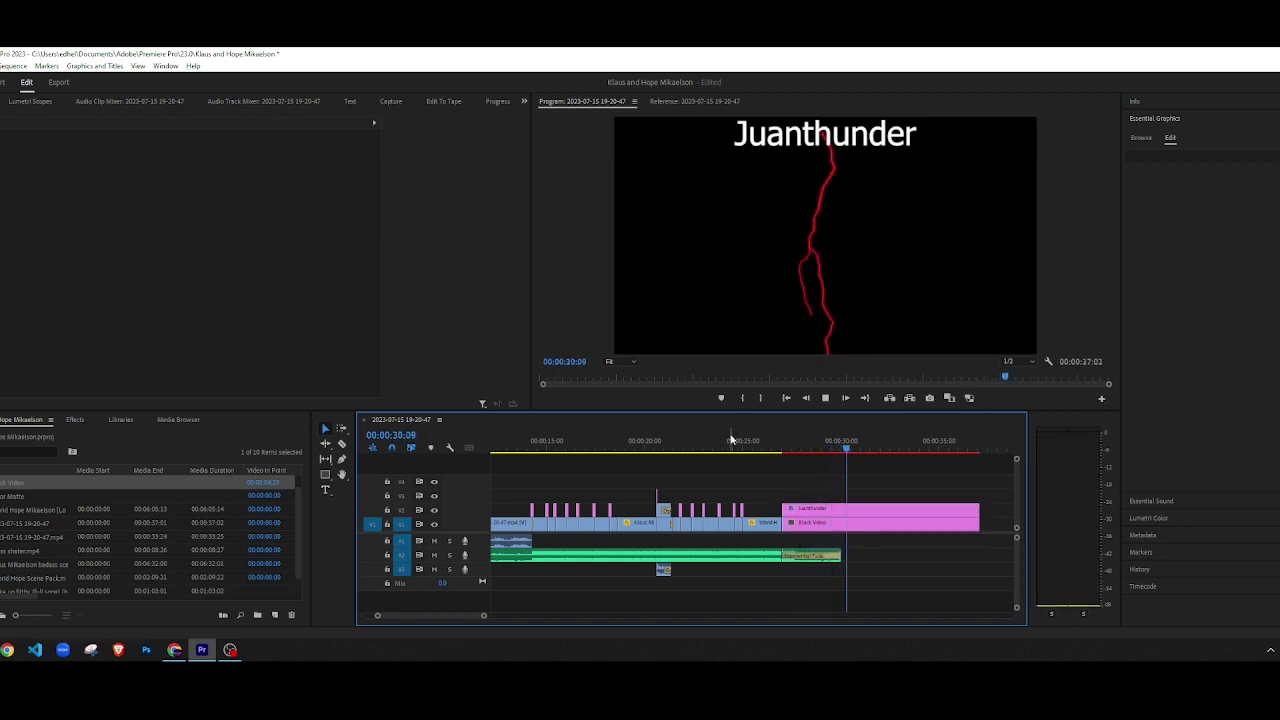
click(635, 442)
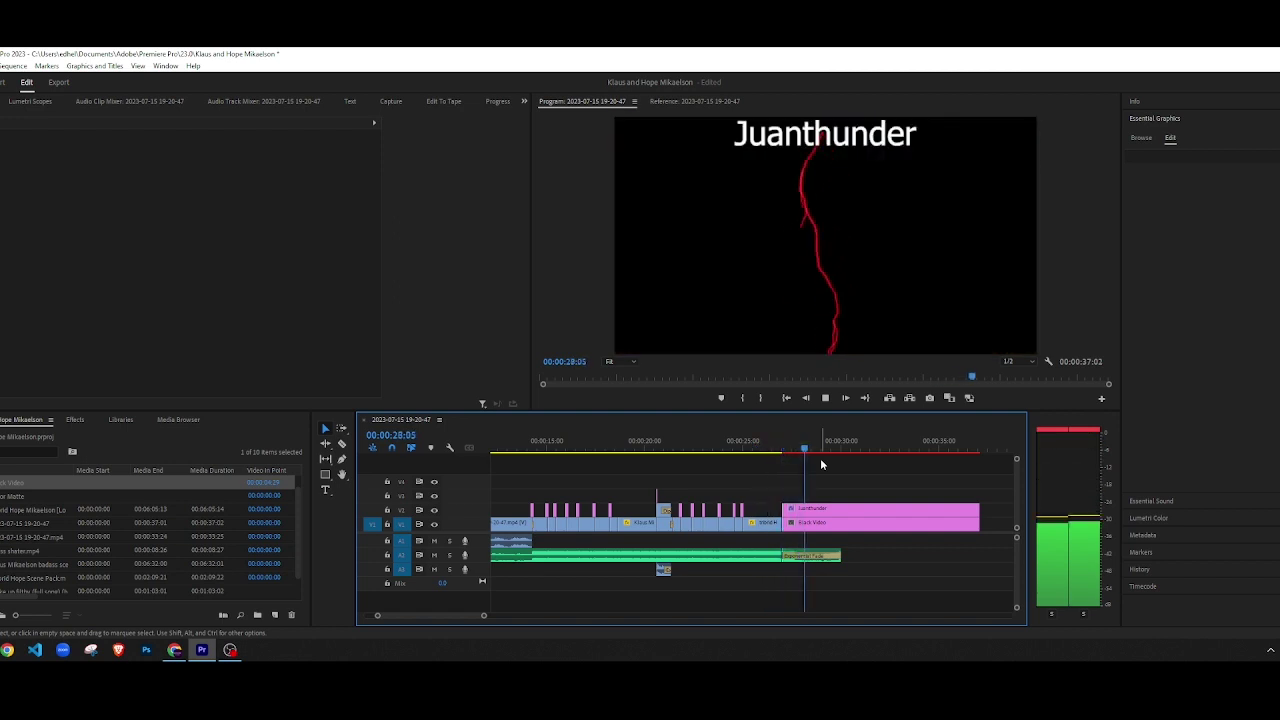
key(space)
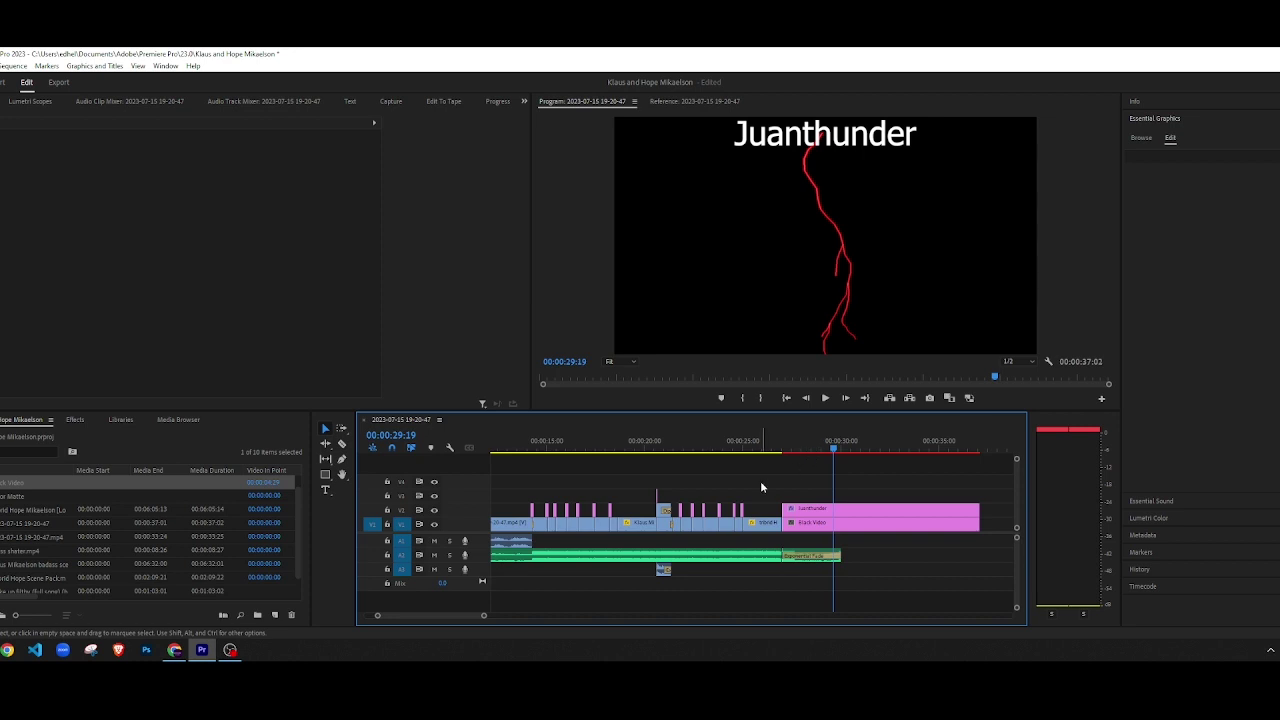
Step: Try to stretch an adjustment layer on V3 from the sequence start across the whole edit, and delete it
scroll(636, 514, down, 3)
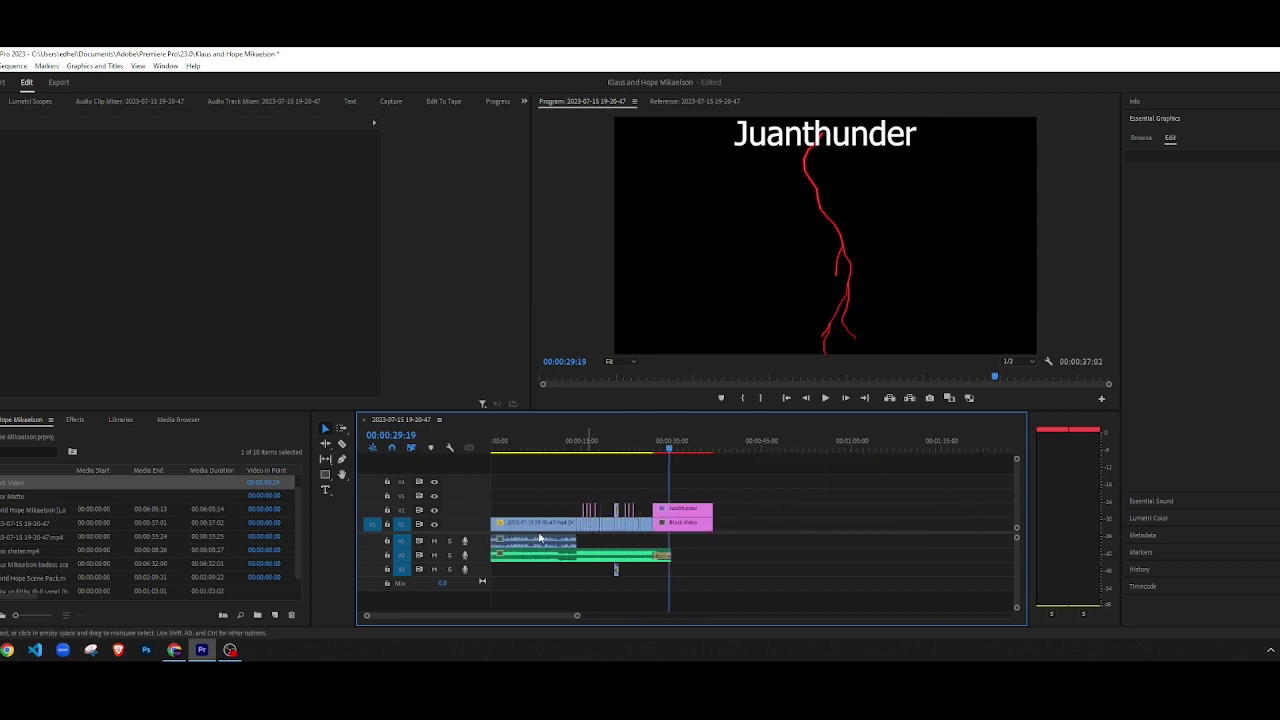
click(33, 438)
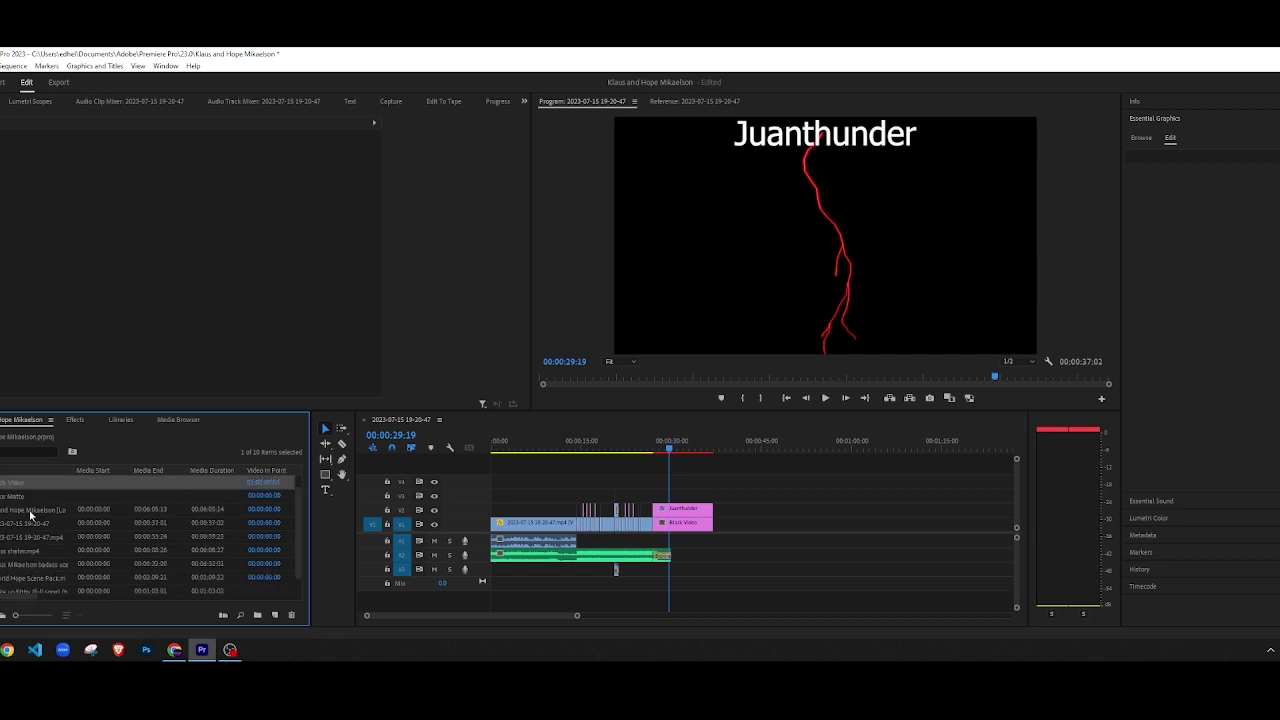
scroll(30, 518, down, 1)
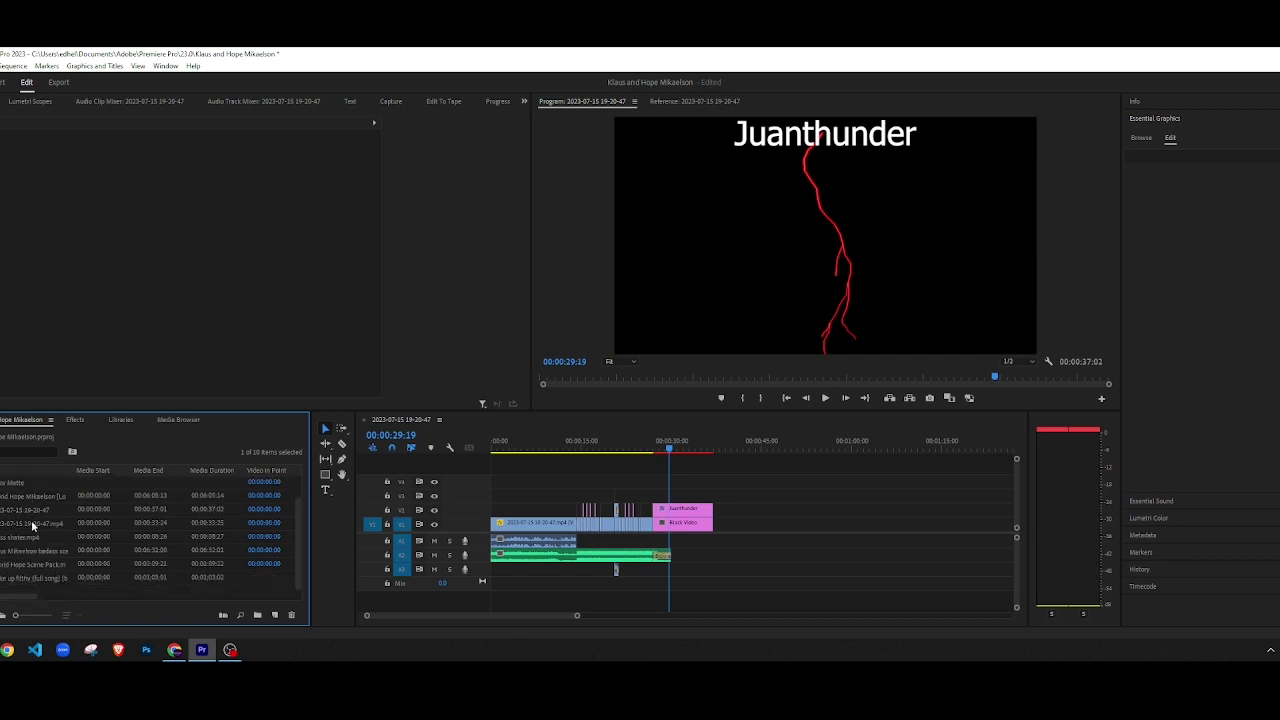
scroll(44, 568, up, 2)
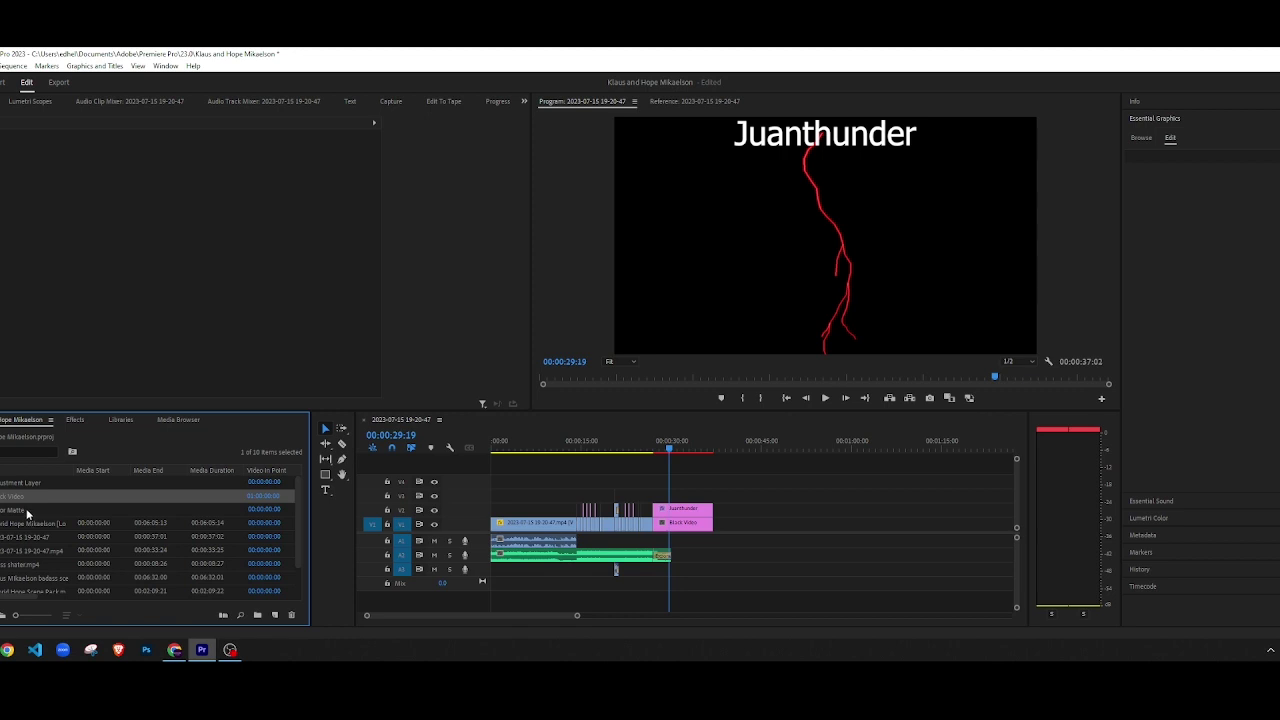
drag(33, 486, 613, 495)
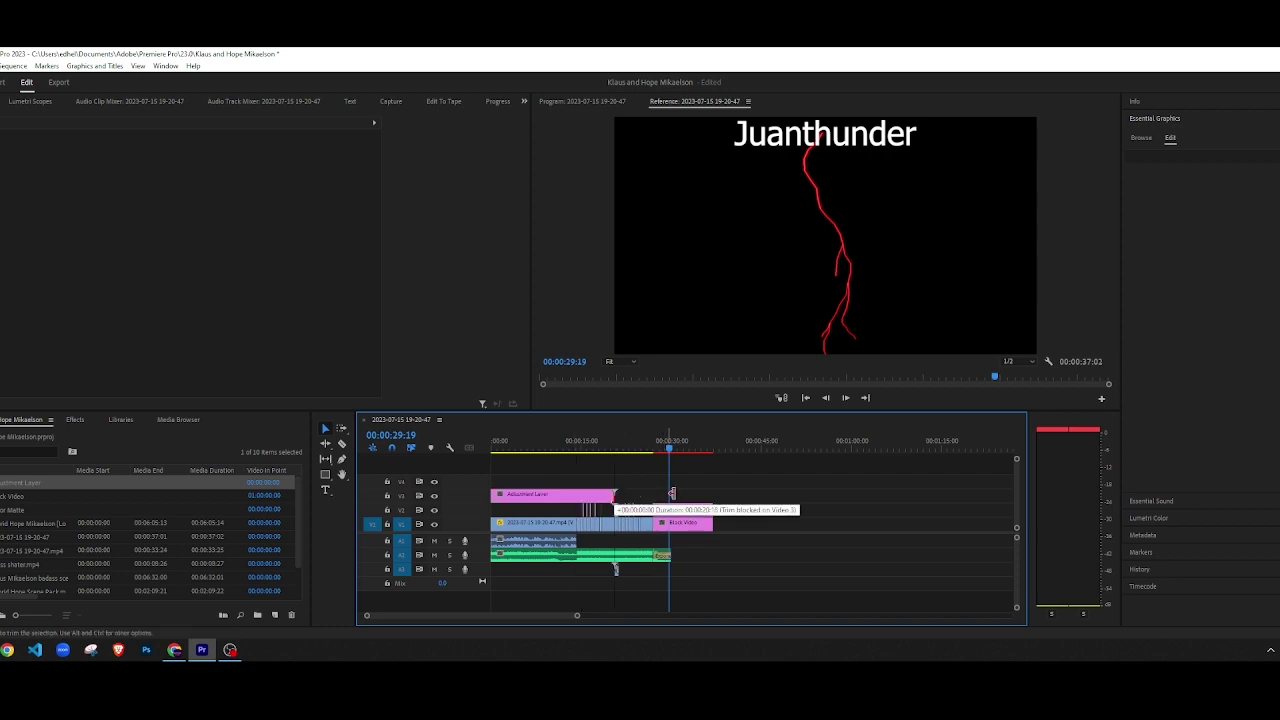
scroll(625, 541, up, 8)
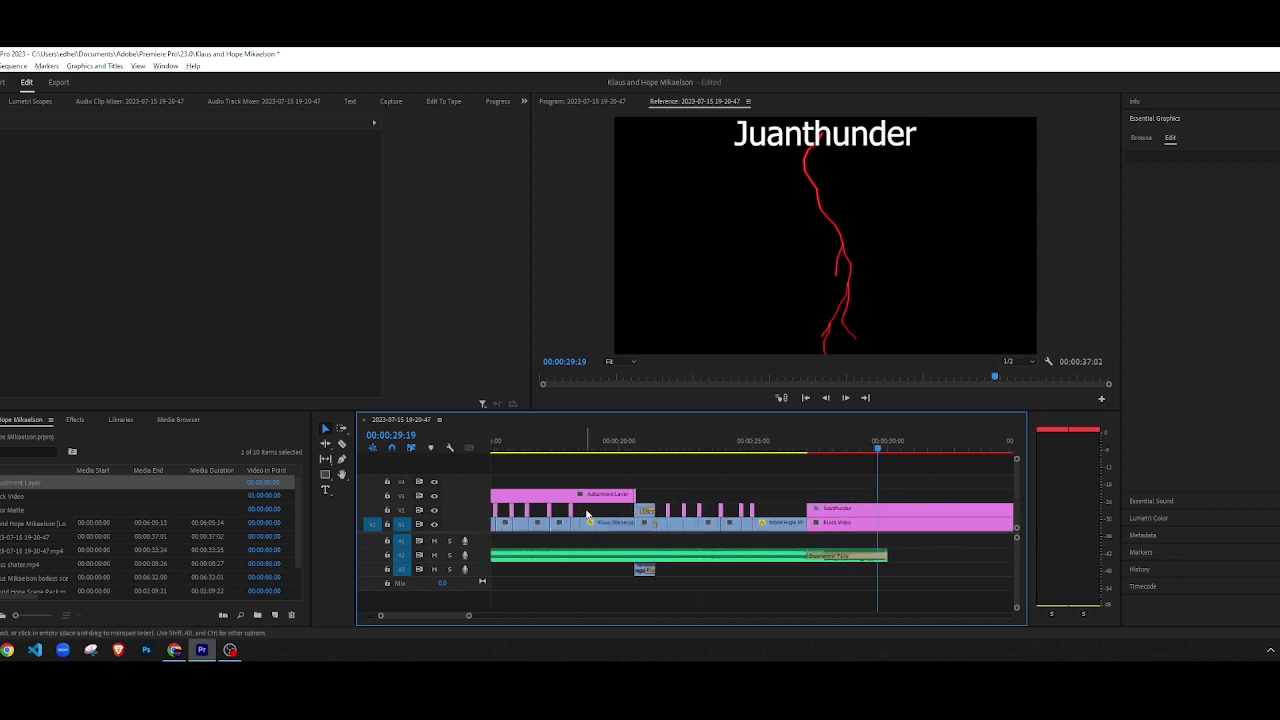
click(617, 498)
key(Delete)
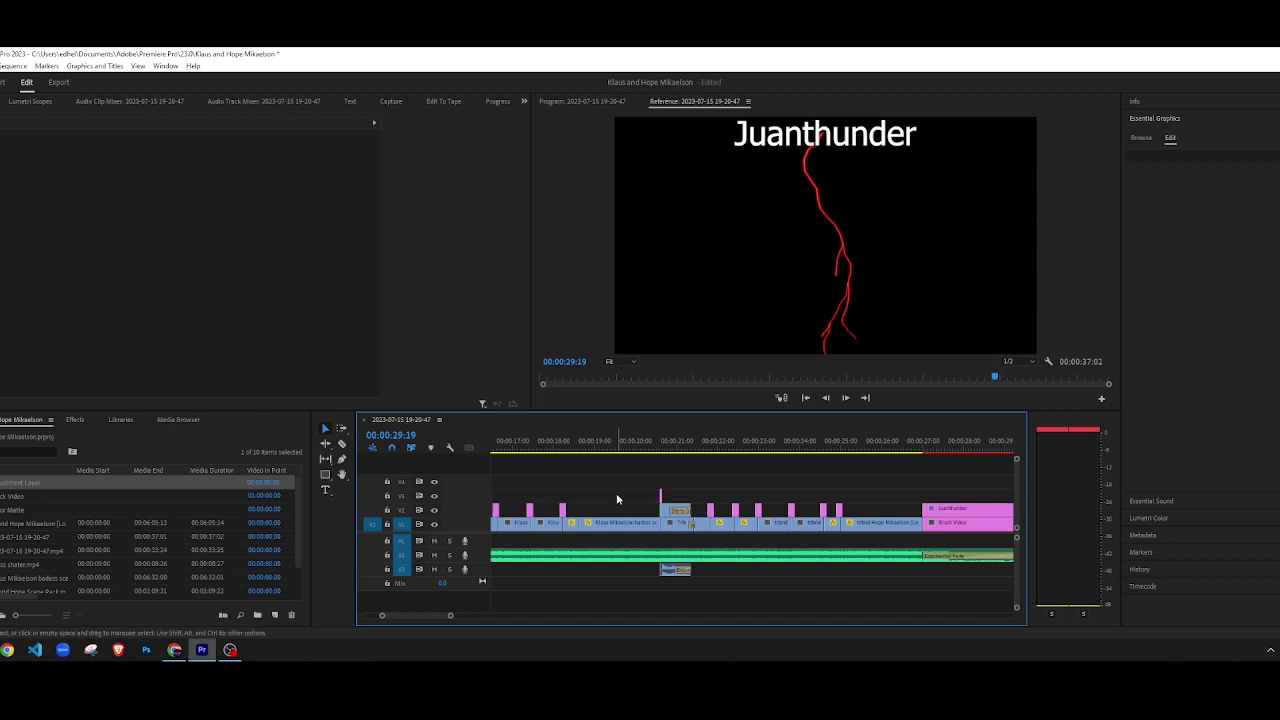
Step: Lay an adjustment layer on V4 from the sequence start to the start of the black video, deleting the extra one on V3
scroll(587, 519, down, 1)
scroll(587, 518, down, 5)
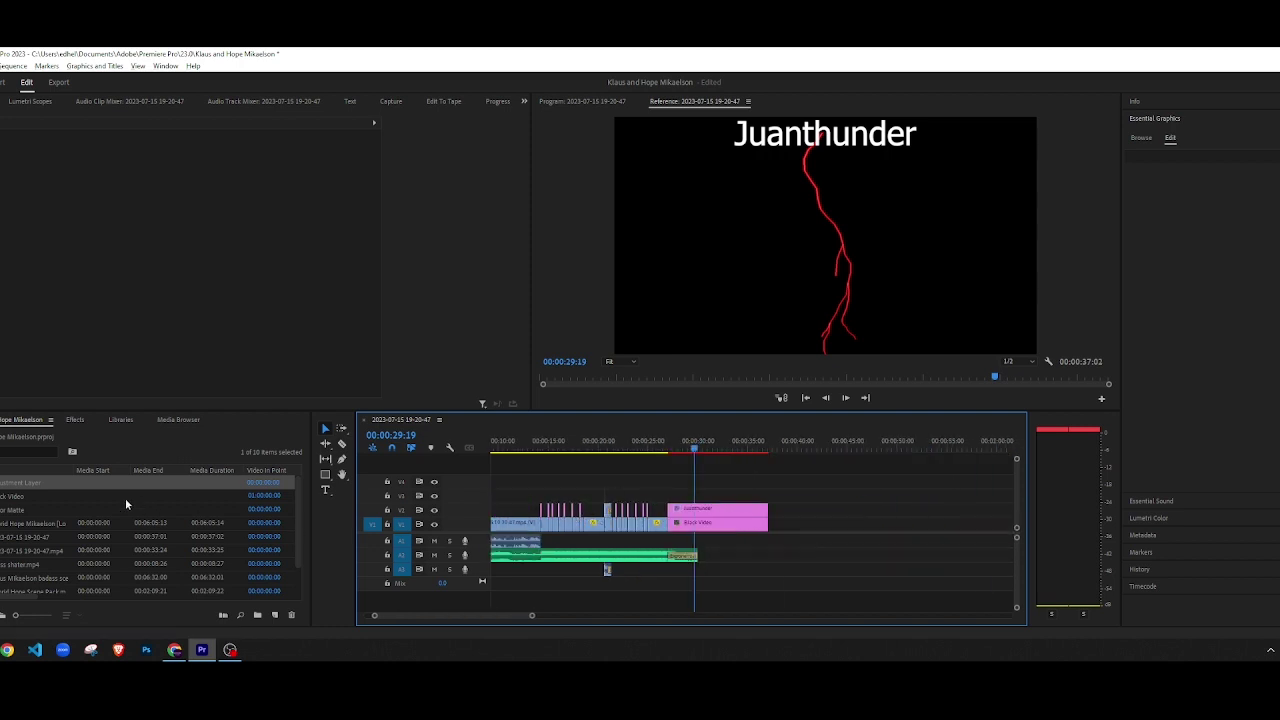
drag(27, 487, 497, 491)
click(508, 496)
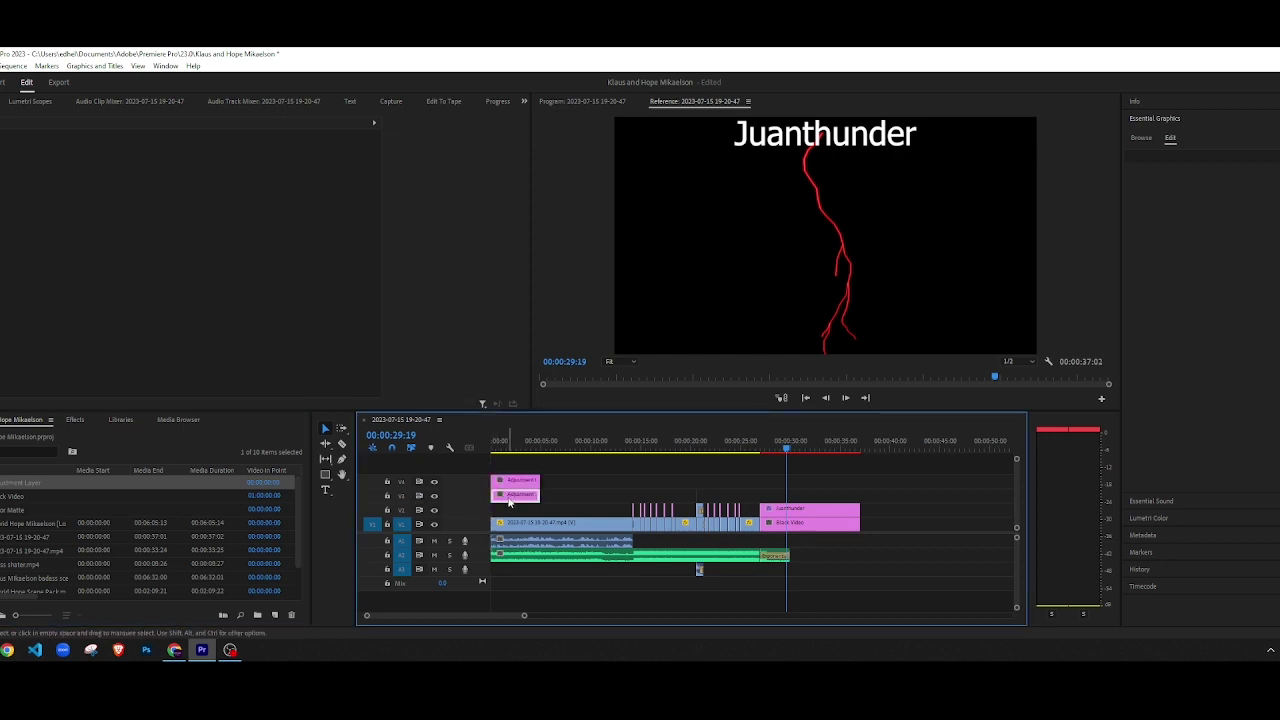
drag(510, 443, 757, 480)
key(Delete)
scroll(655, 503, up, 1)
scroll(655, 503, up, 1)
scroll(549, 495, down, 2)
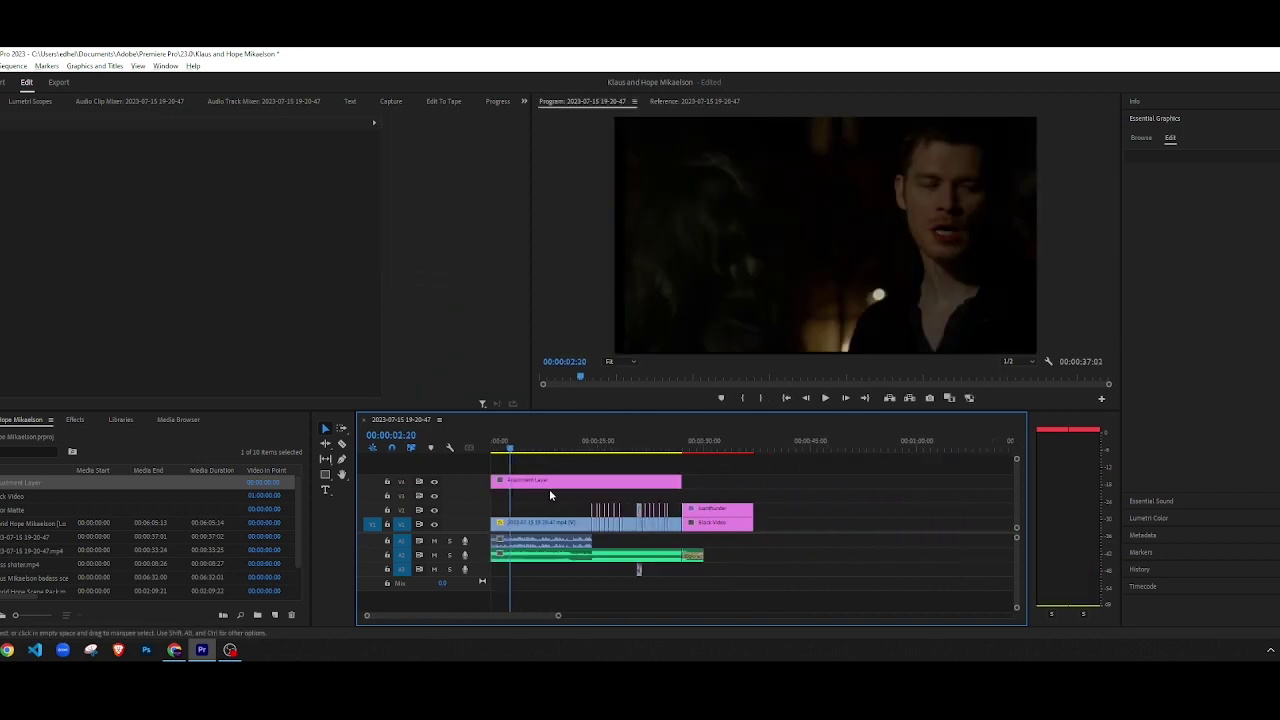
Step: Move the playhead to 00:00:25:22, near the end of the V4 adjustment layer
click(668, 440)
scroll(690, 482, up, 4)
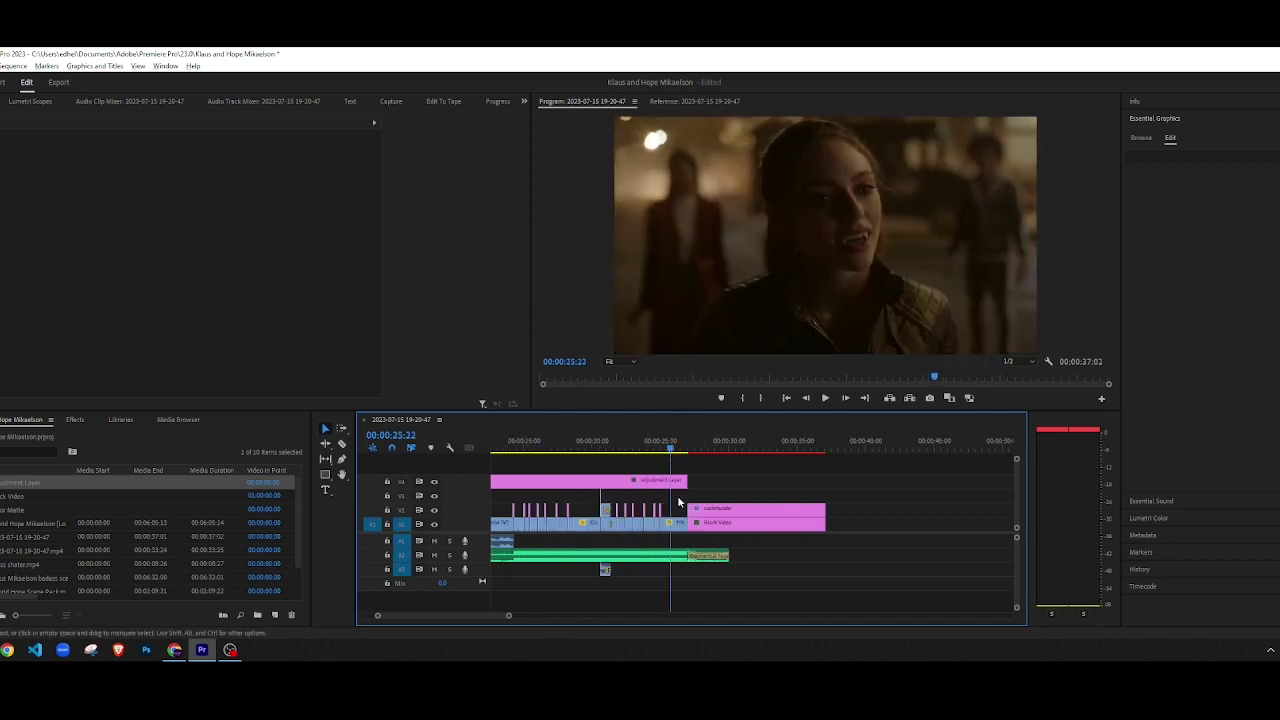
drag(678, 480, 676, 478)
scroll(634, 510, down, 2)
scroll(598, 523, up, 3)
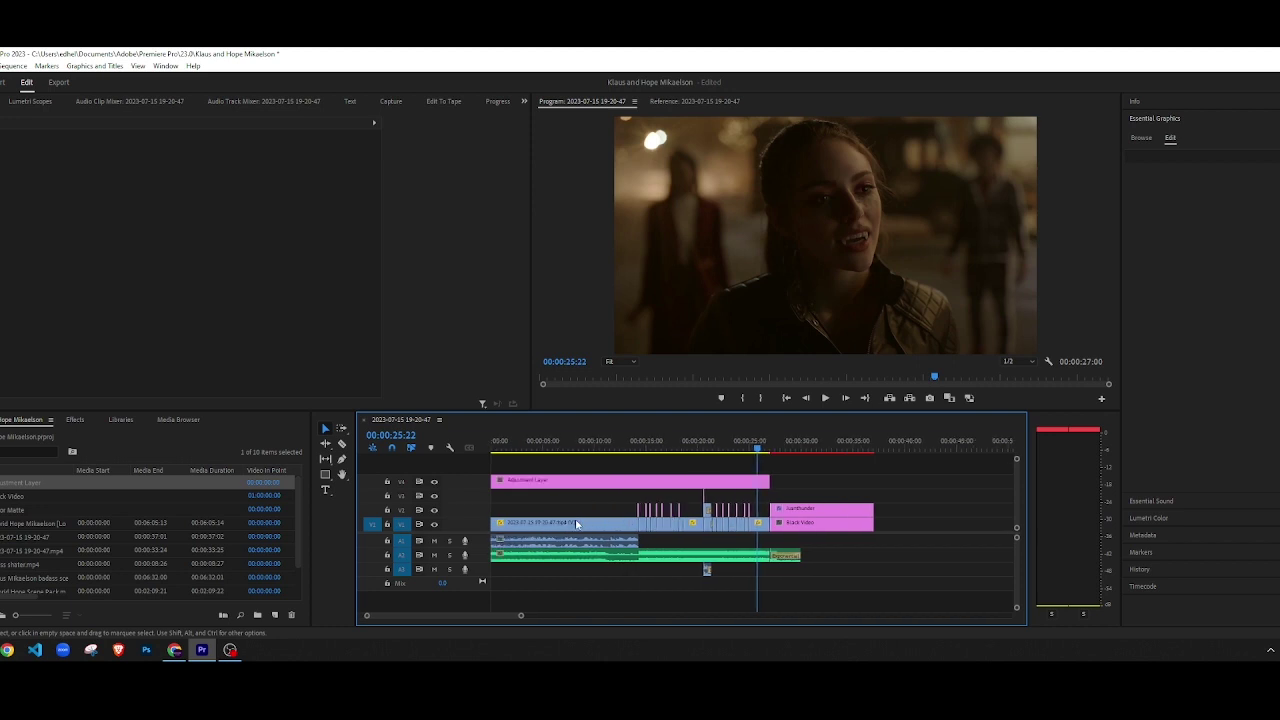
Step: Search the effects for "sharp" and apply Sharpen to the adjustment layer on V4
click(73, 424)
click(30, 436)
text(sharp)
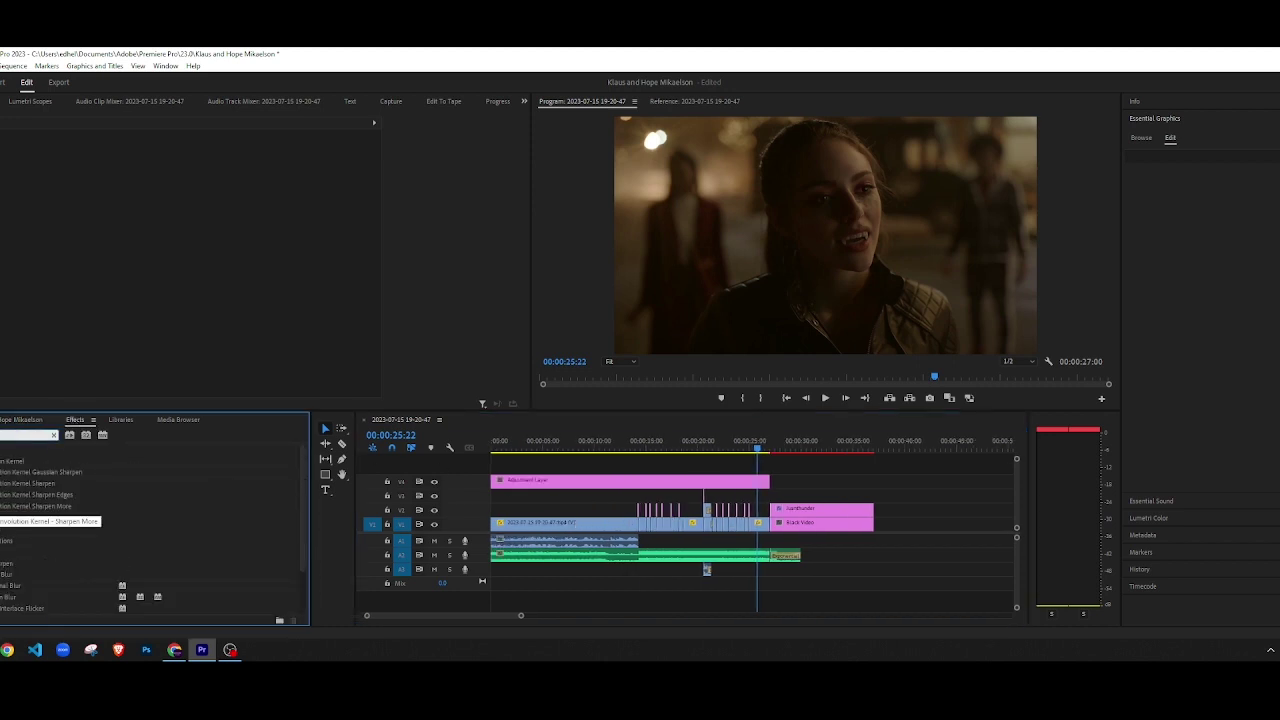
scroll(4, 568, down, 2)
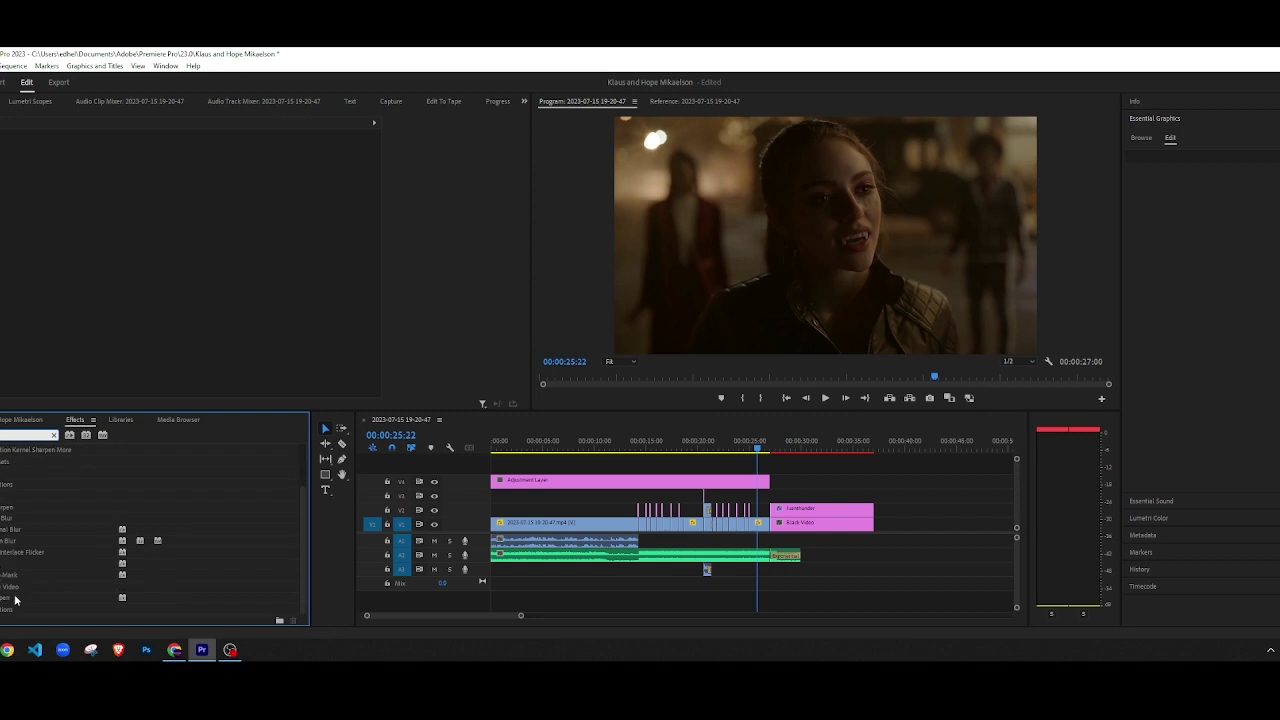
drag(8, 568, 596, 484)
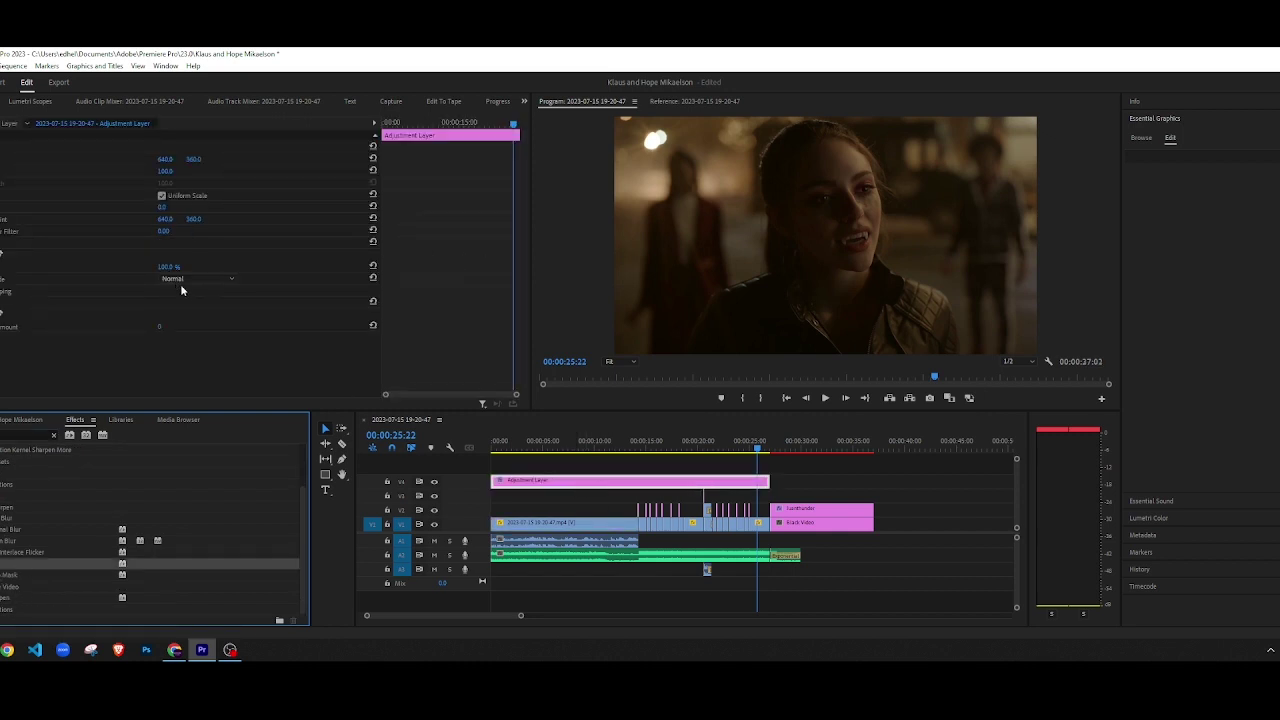
Step: Set the Sharpen amount on the V4 adjustment layer to 50
click(174, 324)
text(50)
key(Return)
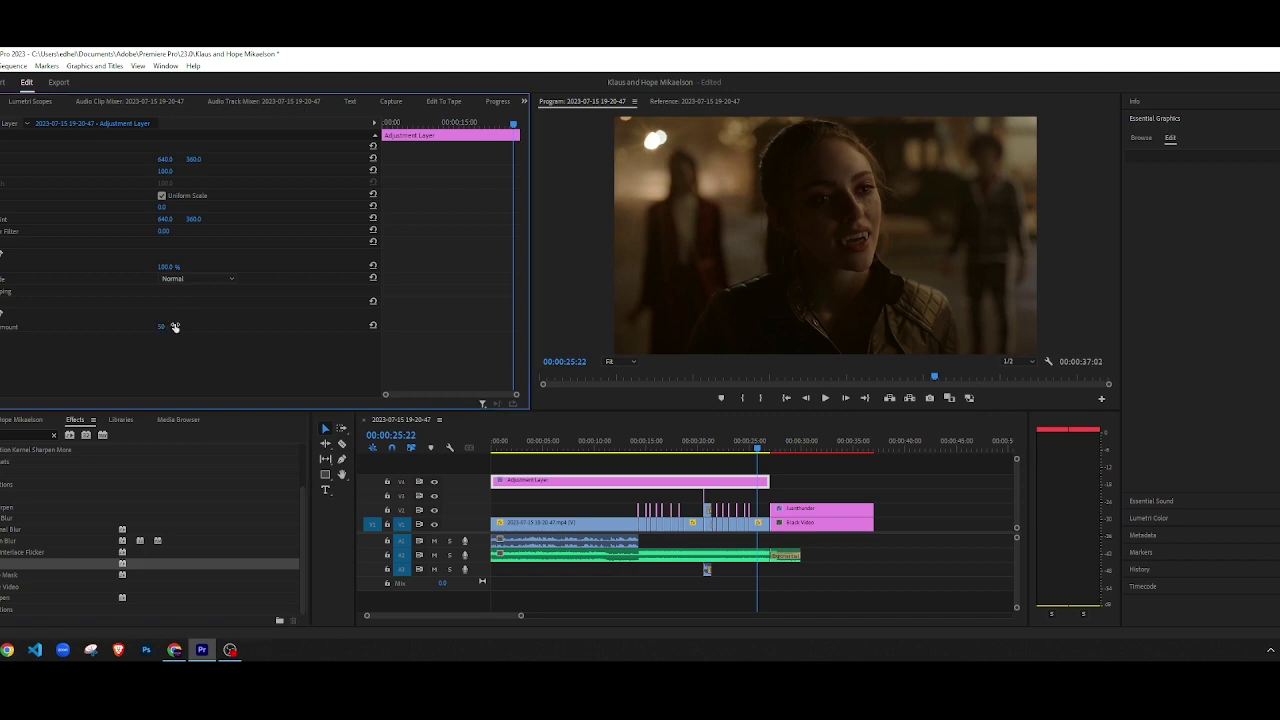
Step: Add the text "Juanthunder" at the sequence start and centre it horizontally and vertically in the frame
click(446, 446)
key(Home)
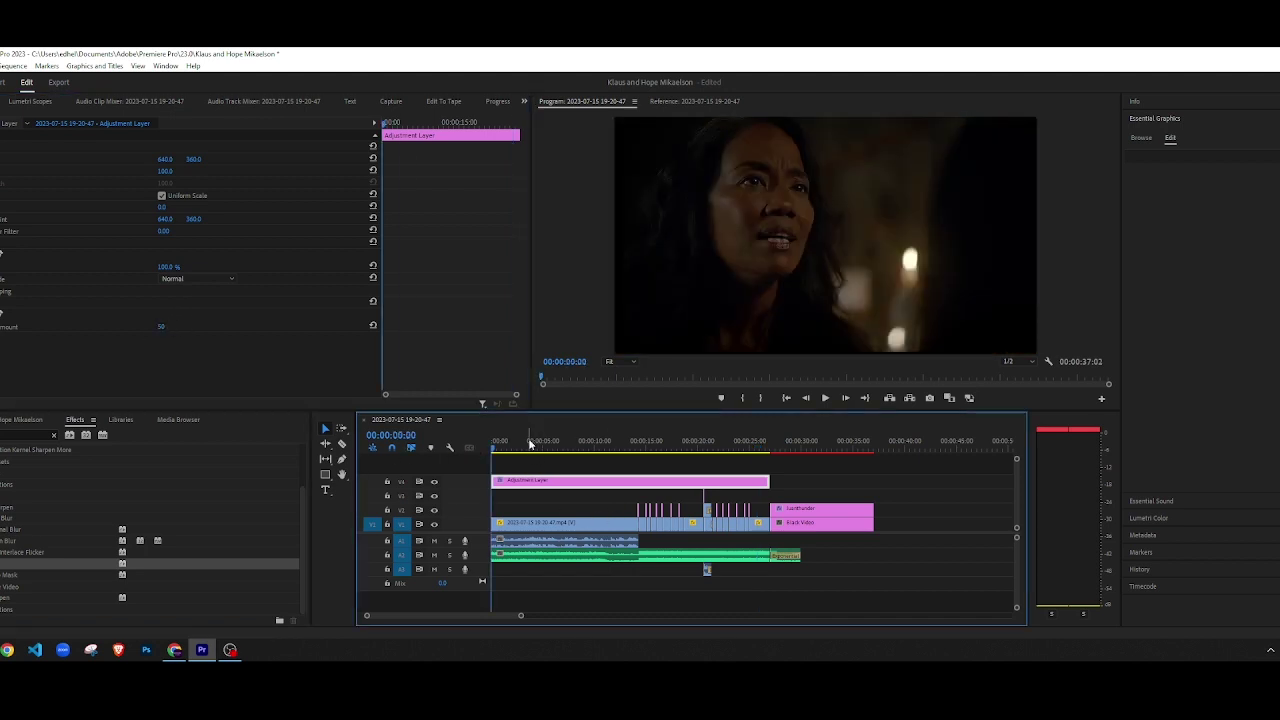
key(t)
click(802, 202)
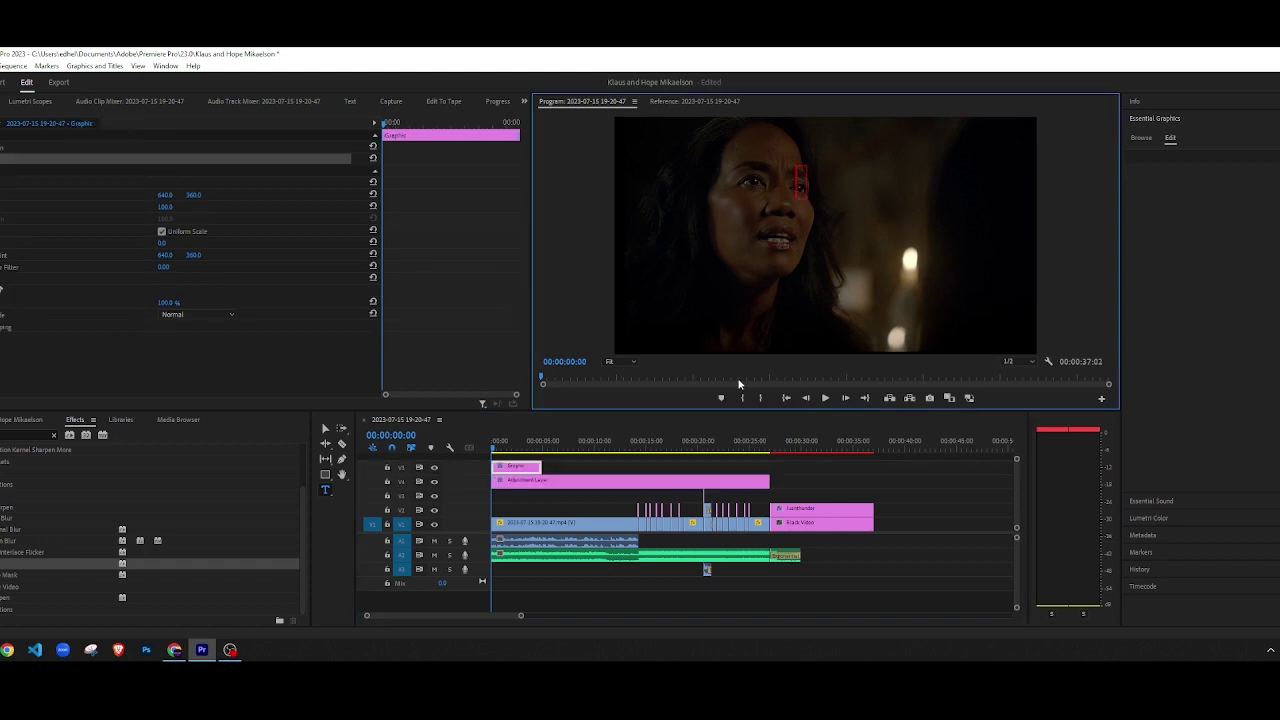
text(juanthunder)
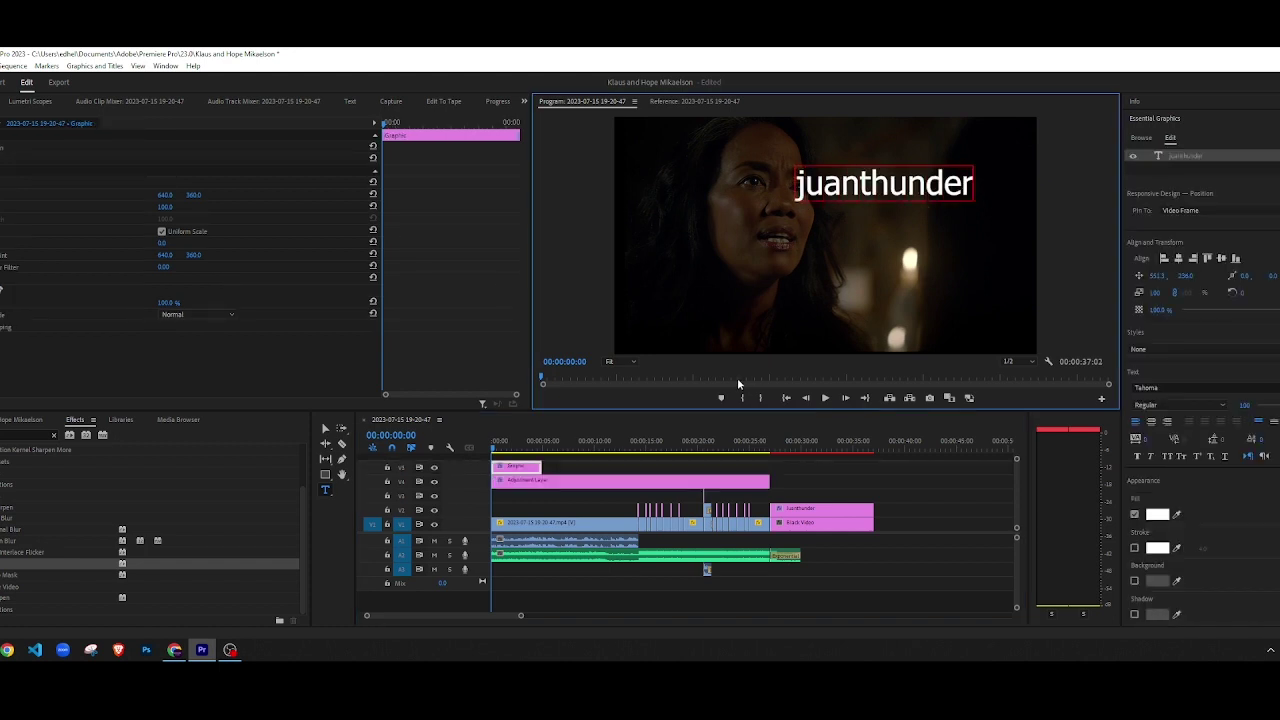
key(BackSpace)
key(BackSpace)
key(BackSpace)
key(BackSpace)
key(BackSpace)
key(BackSpace)
key(BackSpace)
key(BackSpace)
key(BackSpace)
key(BackSpace)
key(BackSpace)
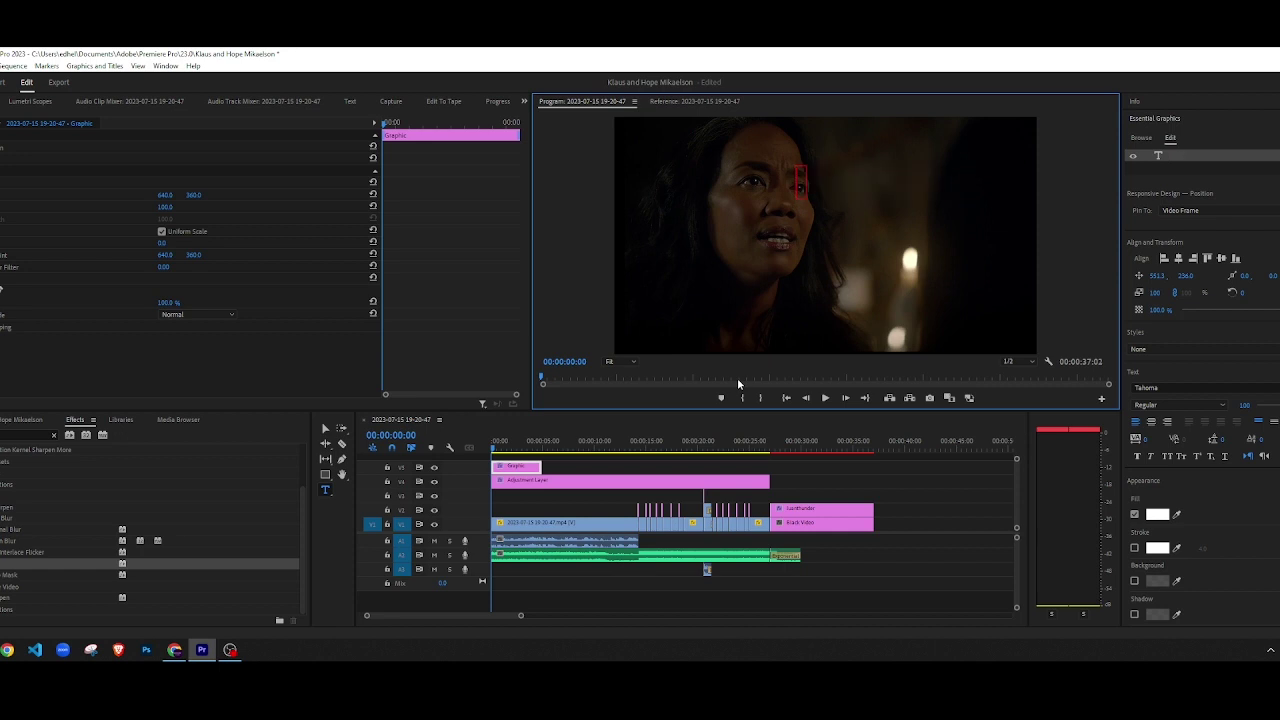
text(Juanthunder)
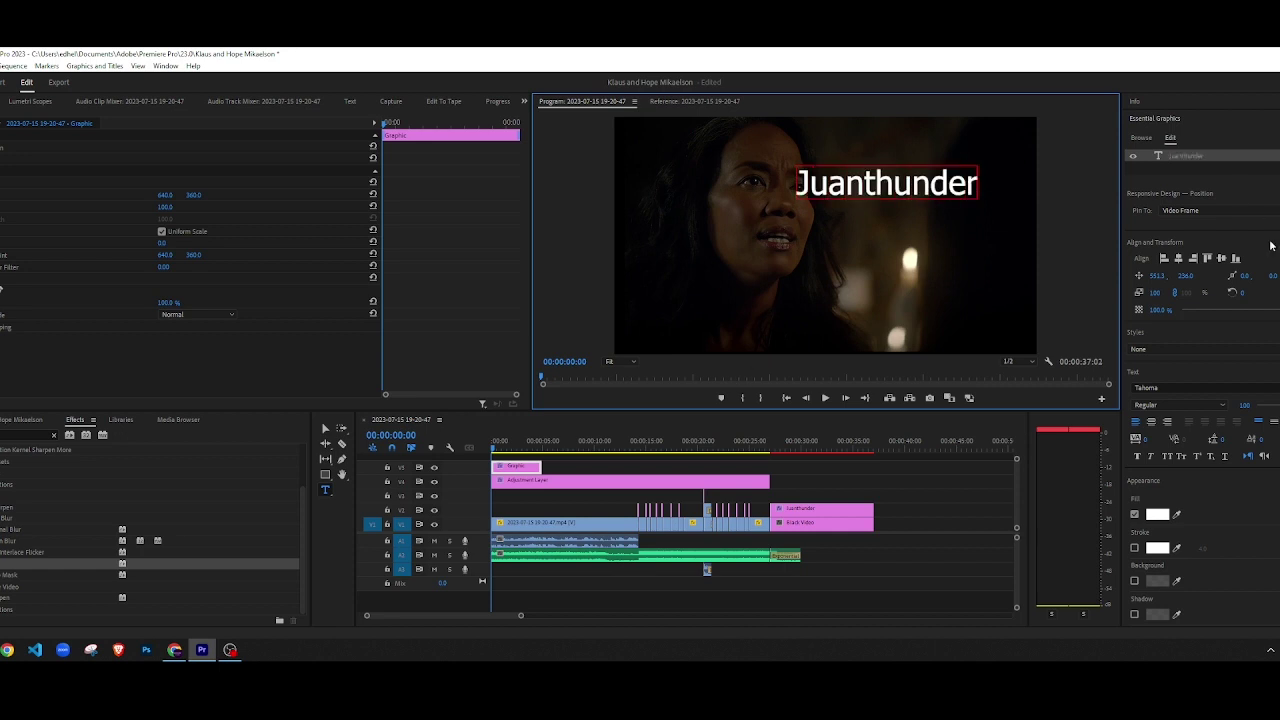
click(1178, 258)
click(1221, 258)
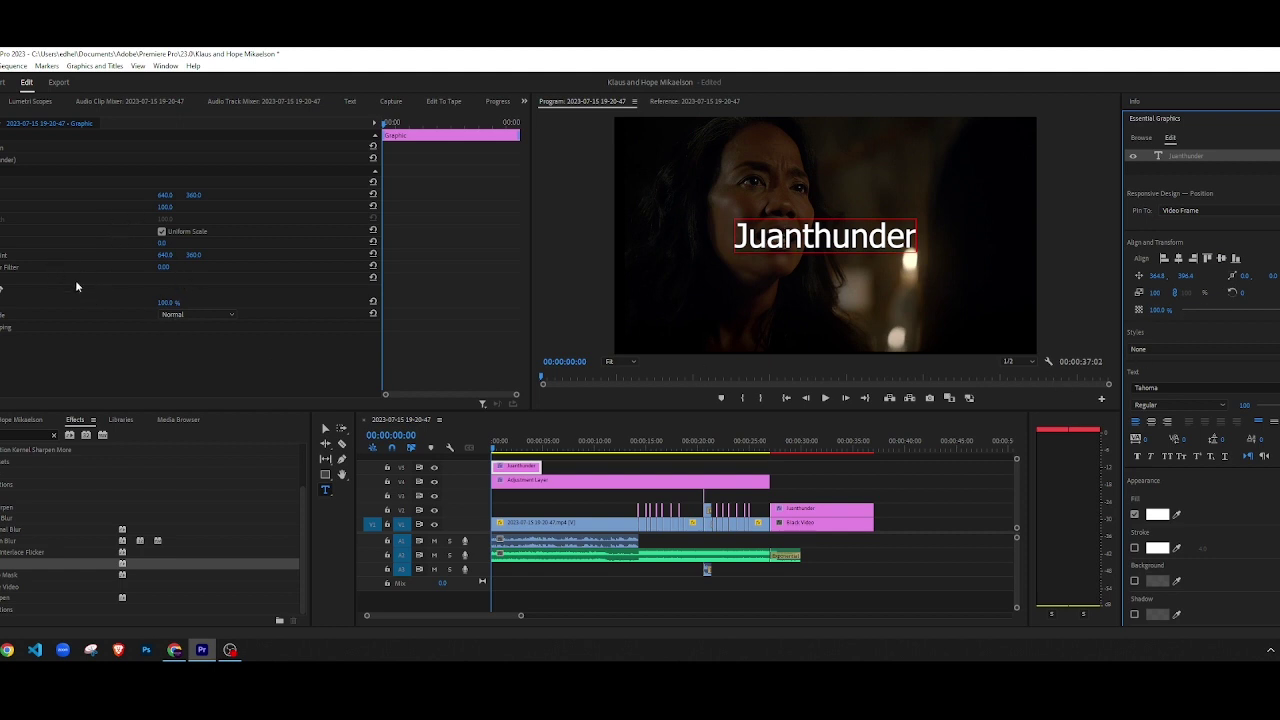
Step: Set the new Juanthunder text graphic's scale to 20 and its opacity to 20%
click(165, 206)
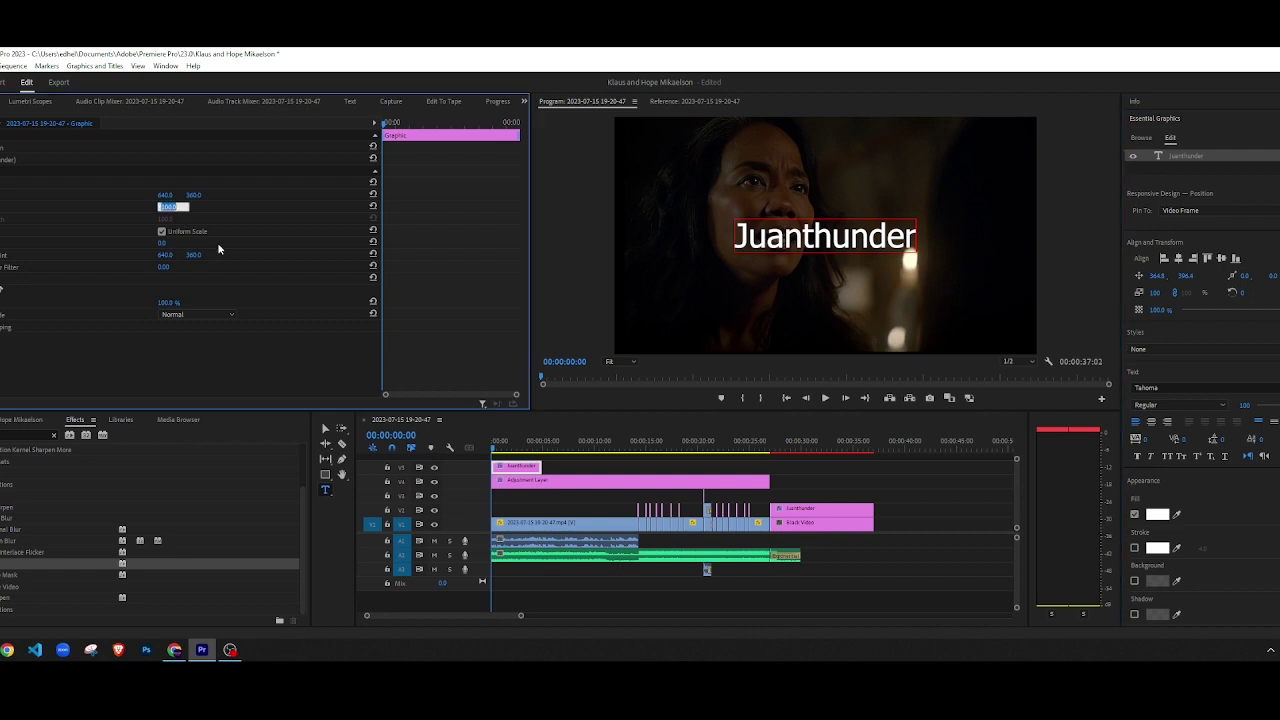
text(20)
key(Return)
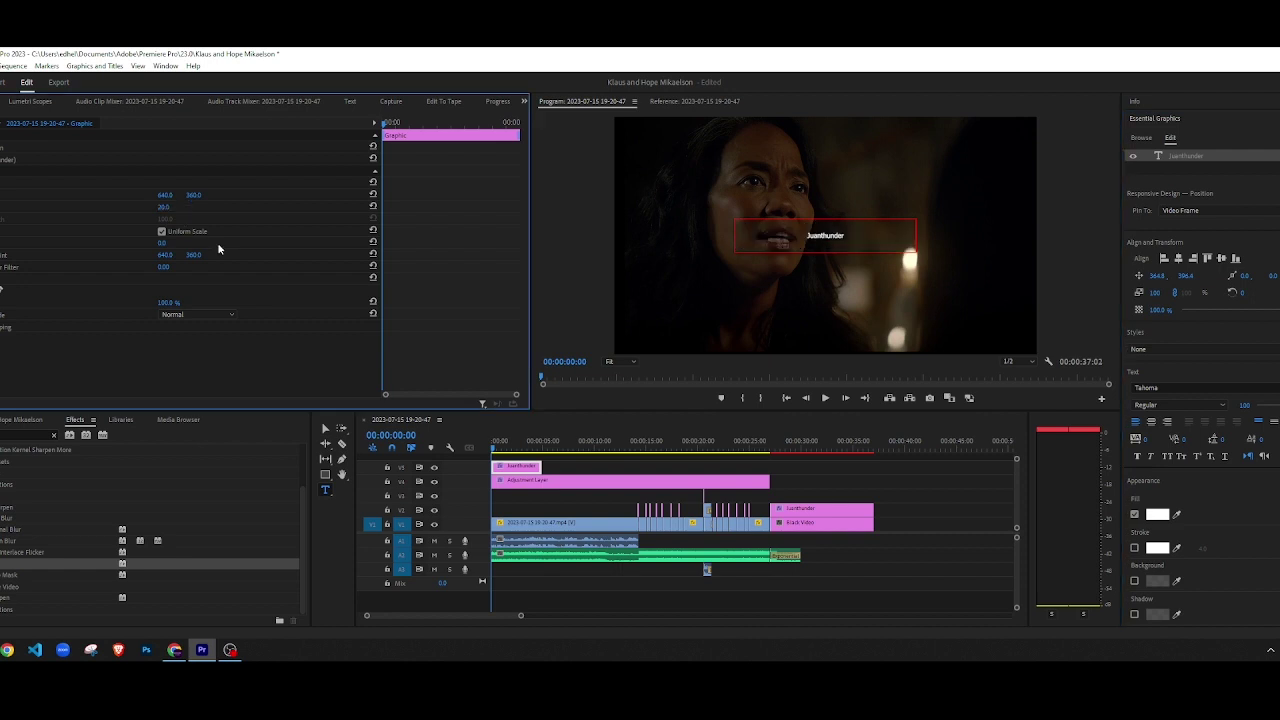
click(172, 302)
text(20)
key(Return)
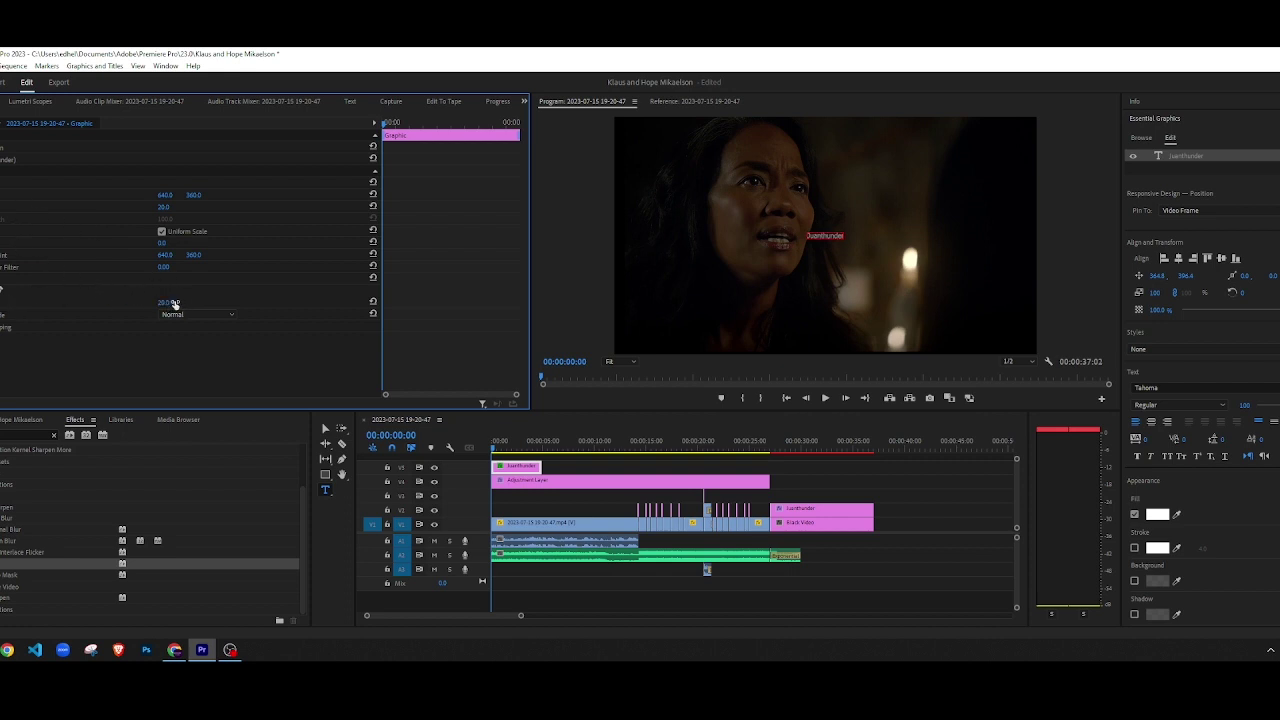
Step: Try the fonts Viner Hand ITC and Pristina on the Juanthunder text layer at the sequence start
click(583, 467)
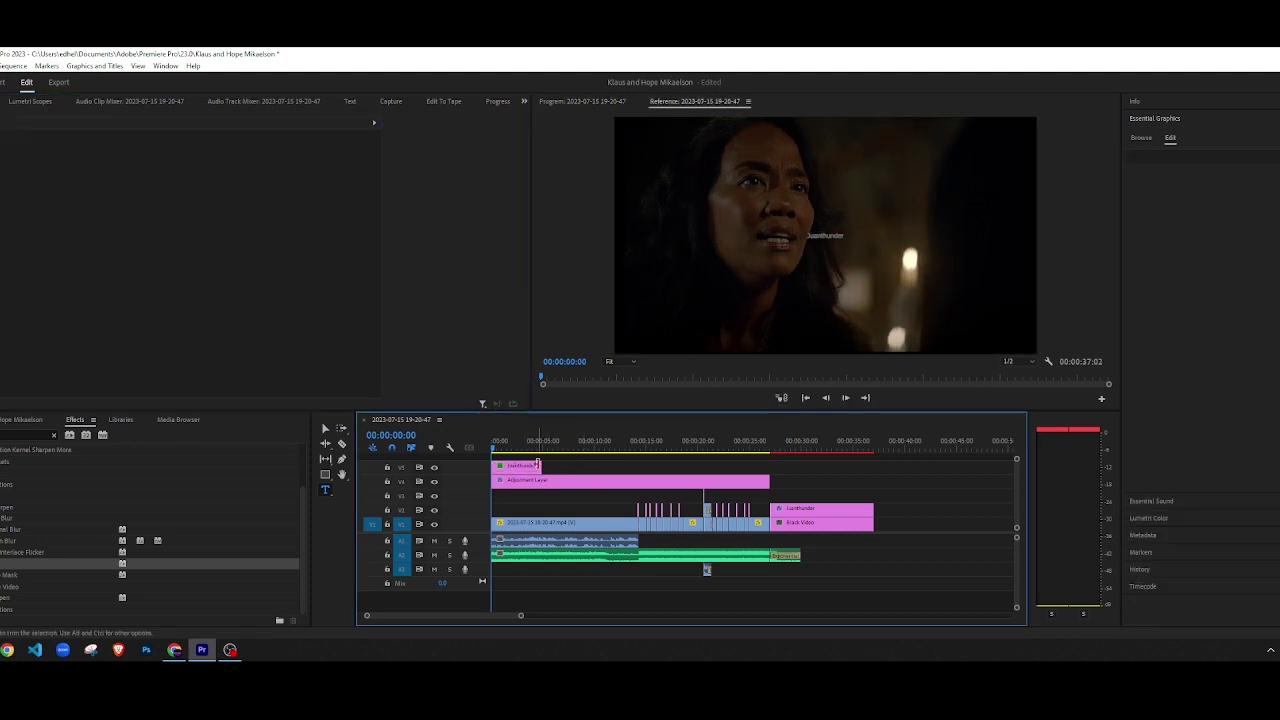
click(528, 467)
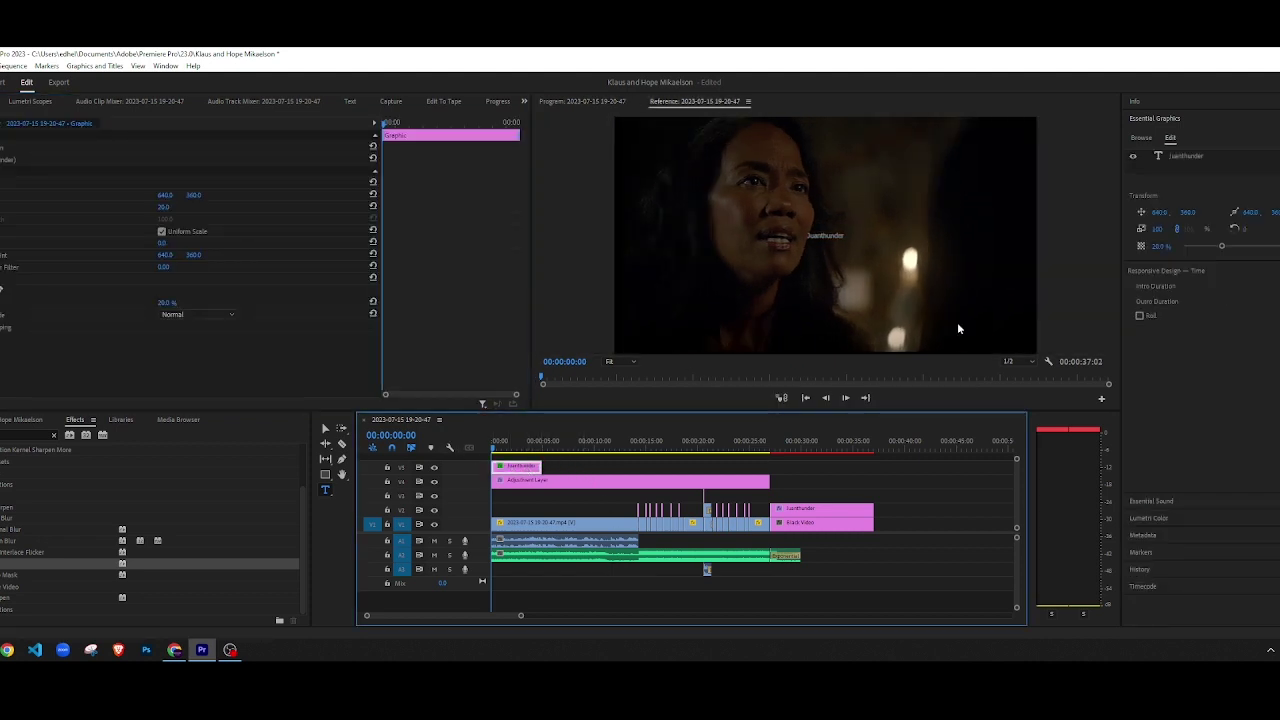
click(1194, 155)
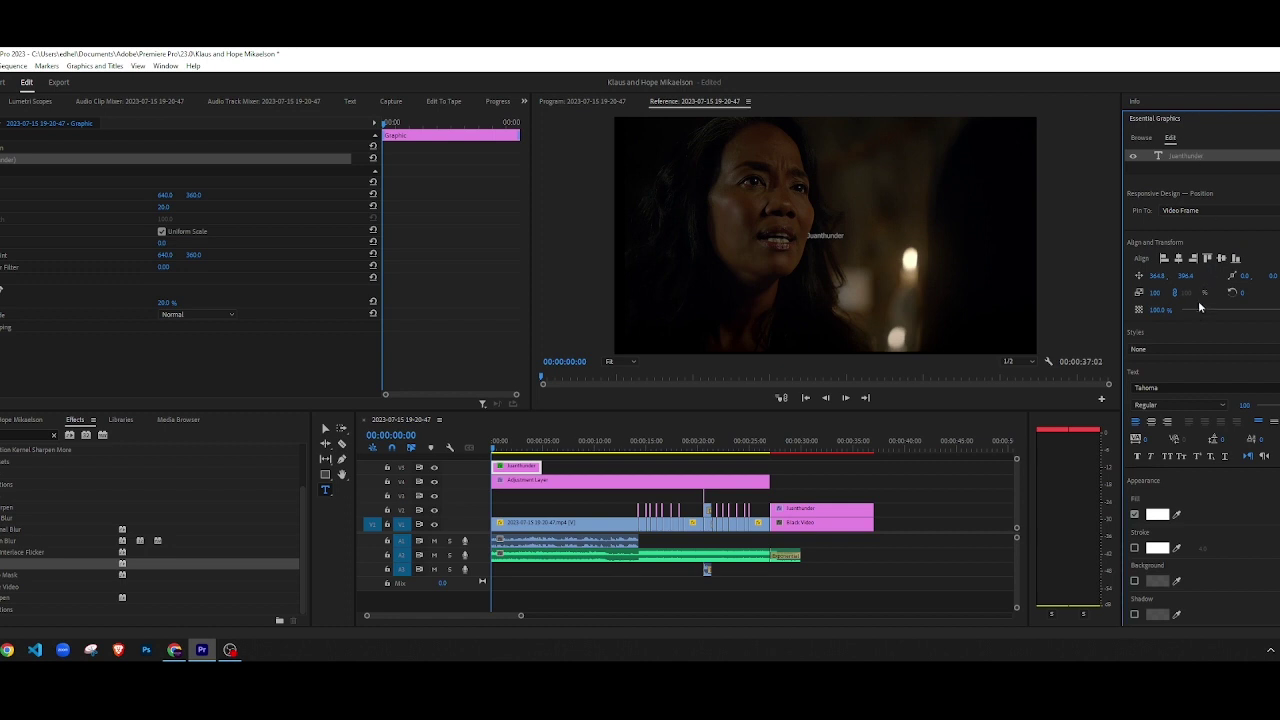
click(1188, 387)
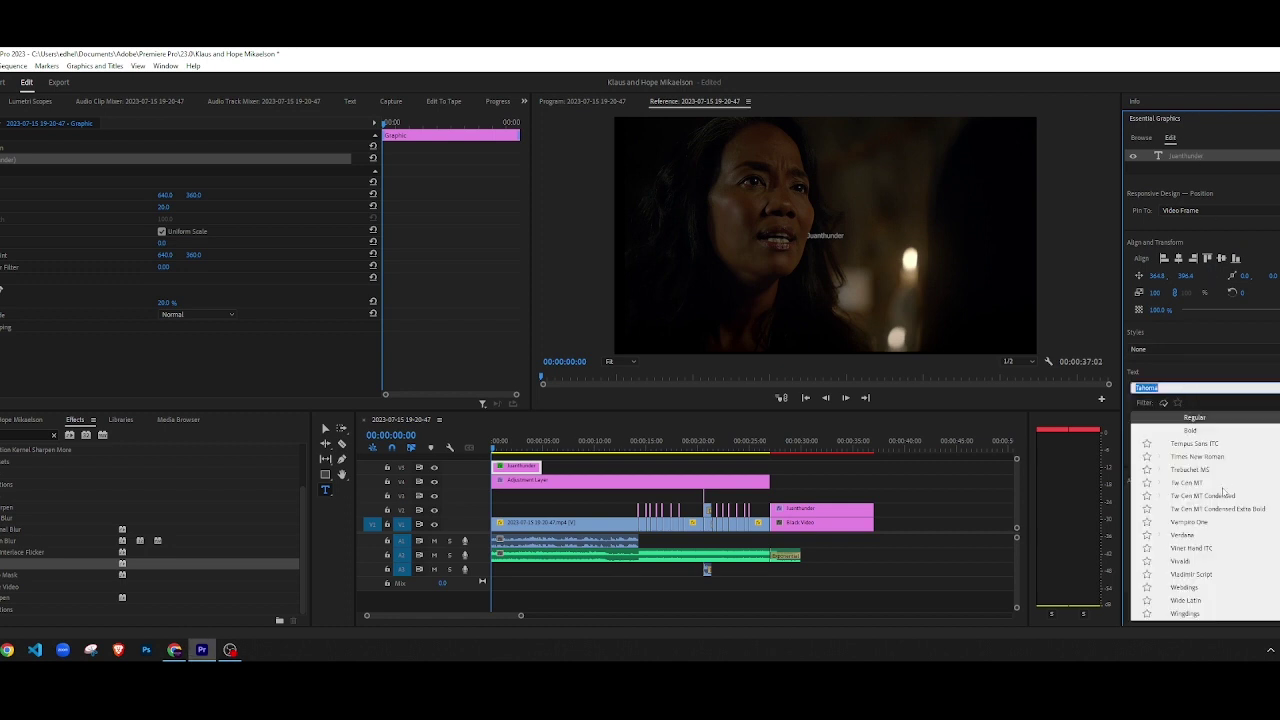
scroll(1205, 485, down, 1)
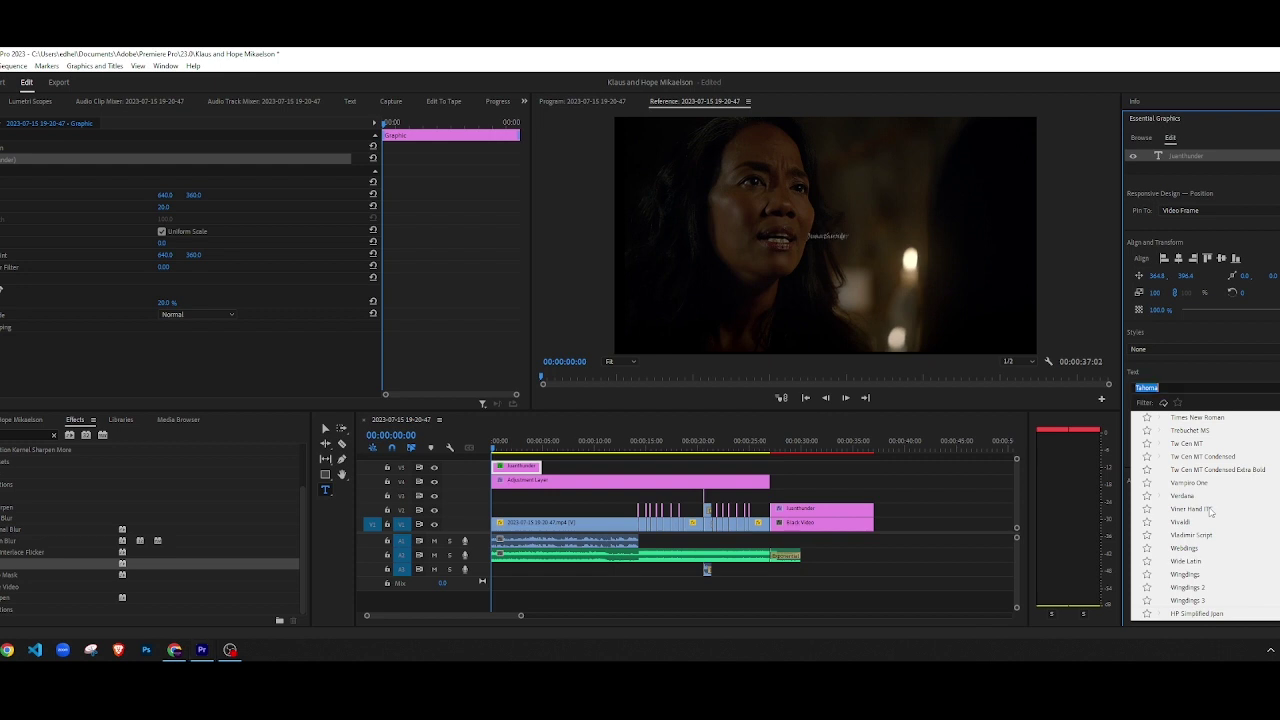
click(1211, 510)
click(1191, 386)
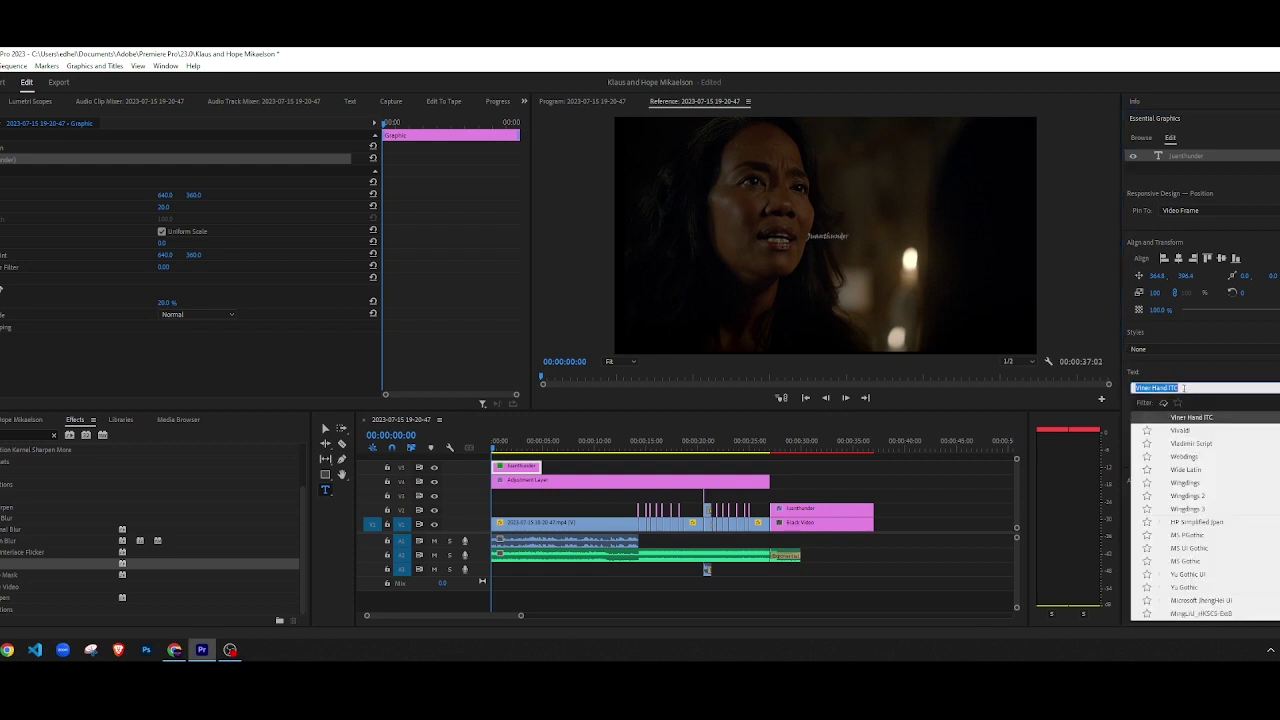
scroll(1171, 512, down, 5)
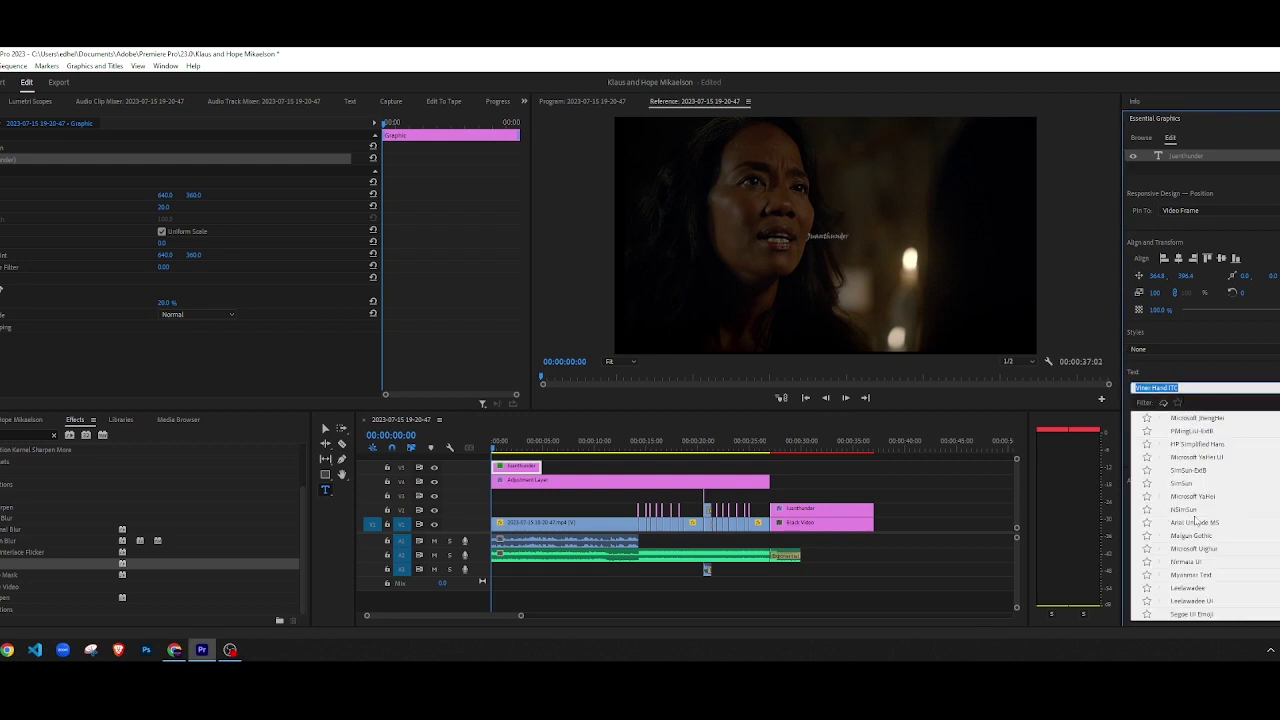
scroll(1196, 520, down, 10)
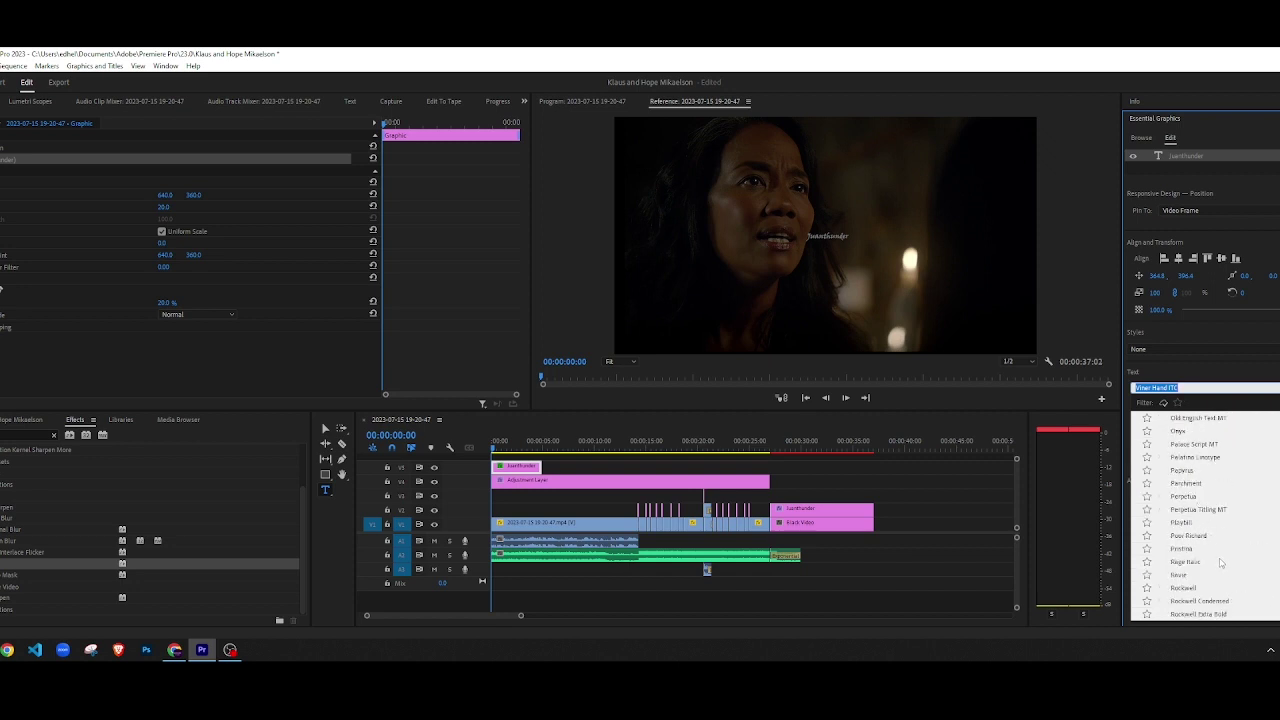
click(1208, 549)
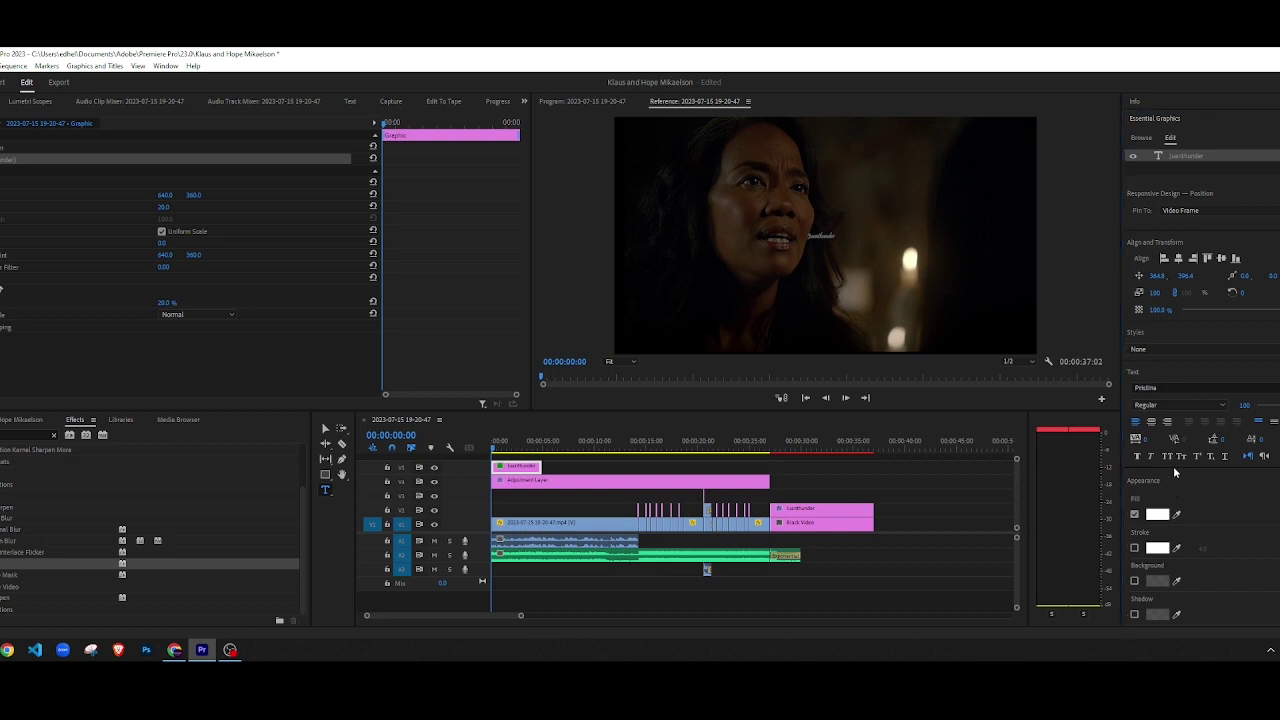
Step: Change the font of the Juanthunder text at the sequence start to Agency FB
click(1175, 388)
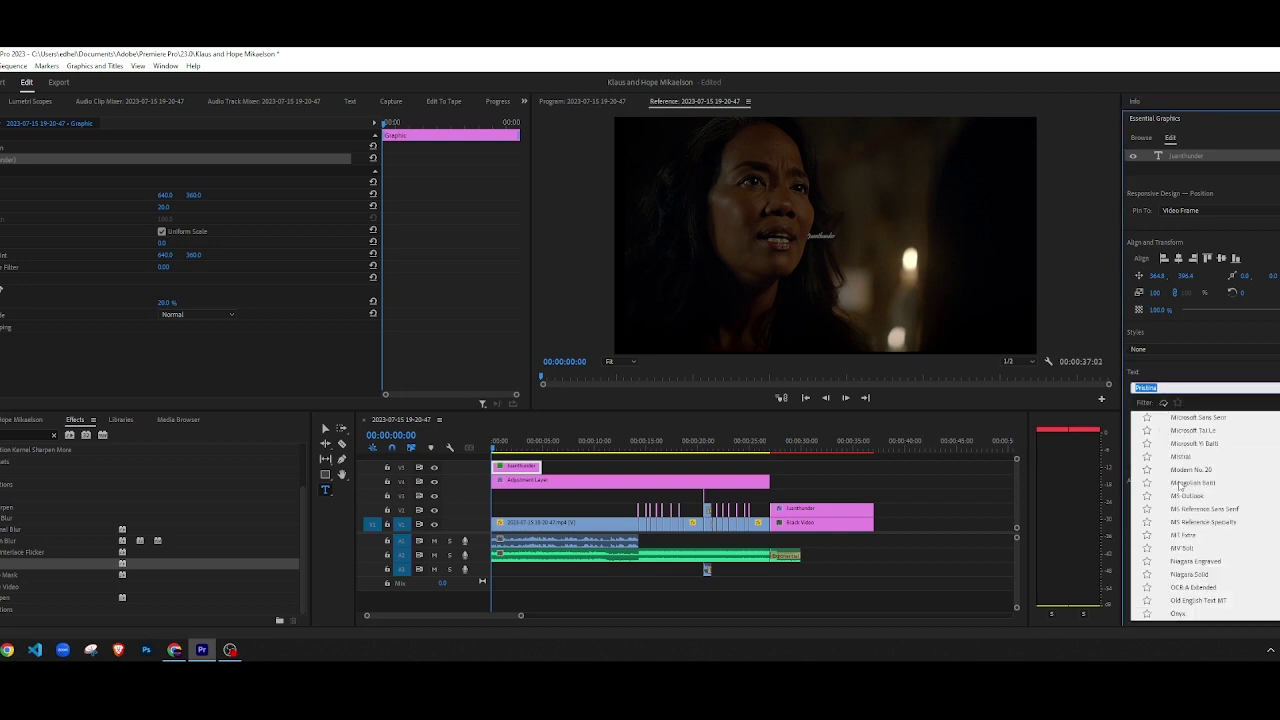
scroll(1180, 487, up, 3)
scroll(1174, 487, up, 12)
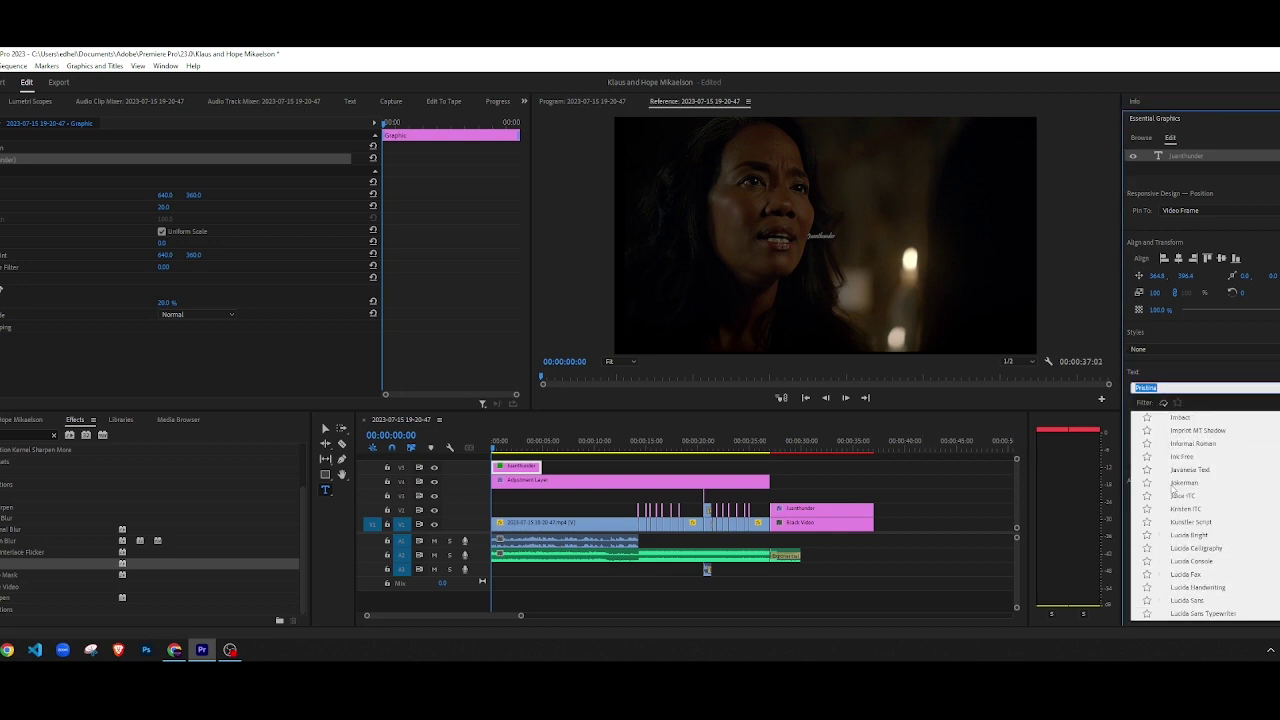
scroll(1174, 487, up, 4)
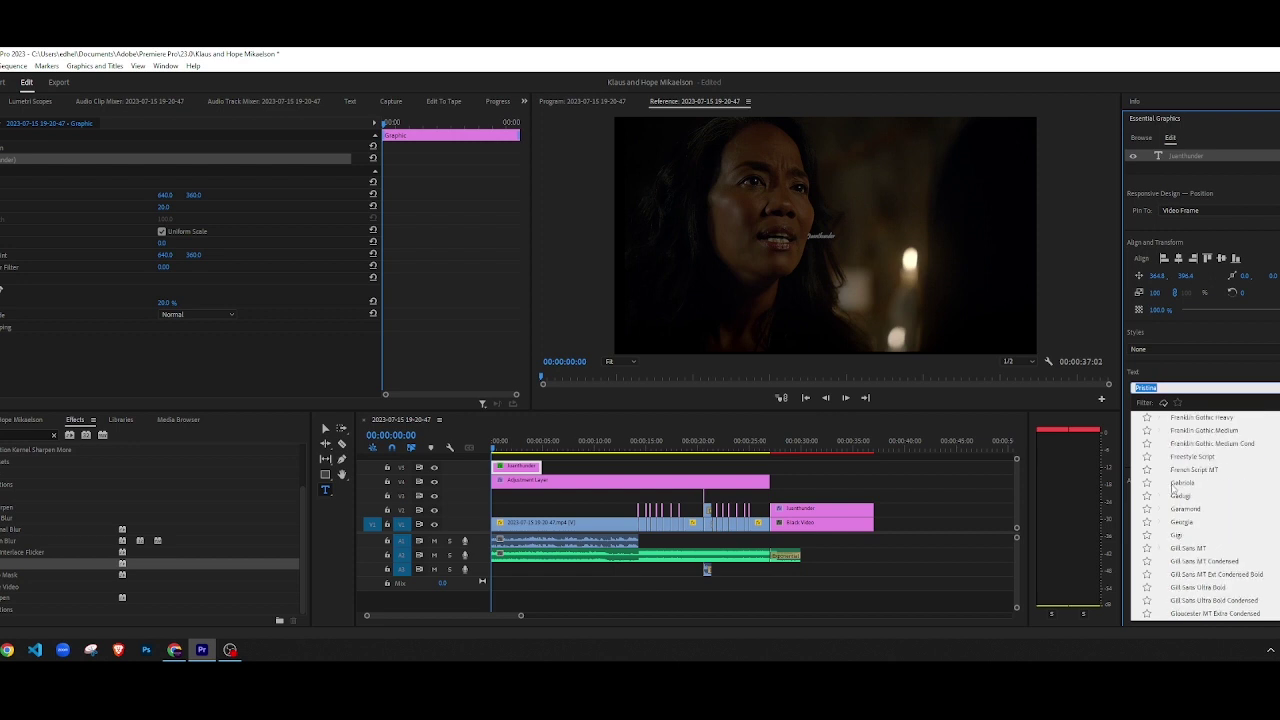
scroll(1174, 487, up, 1)
scroll(1172, 488, up, 5)
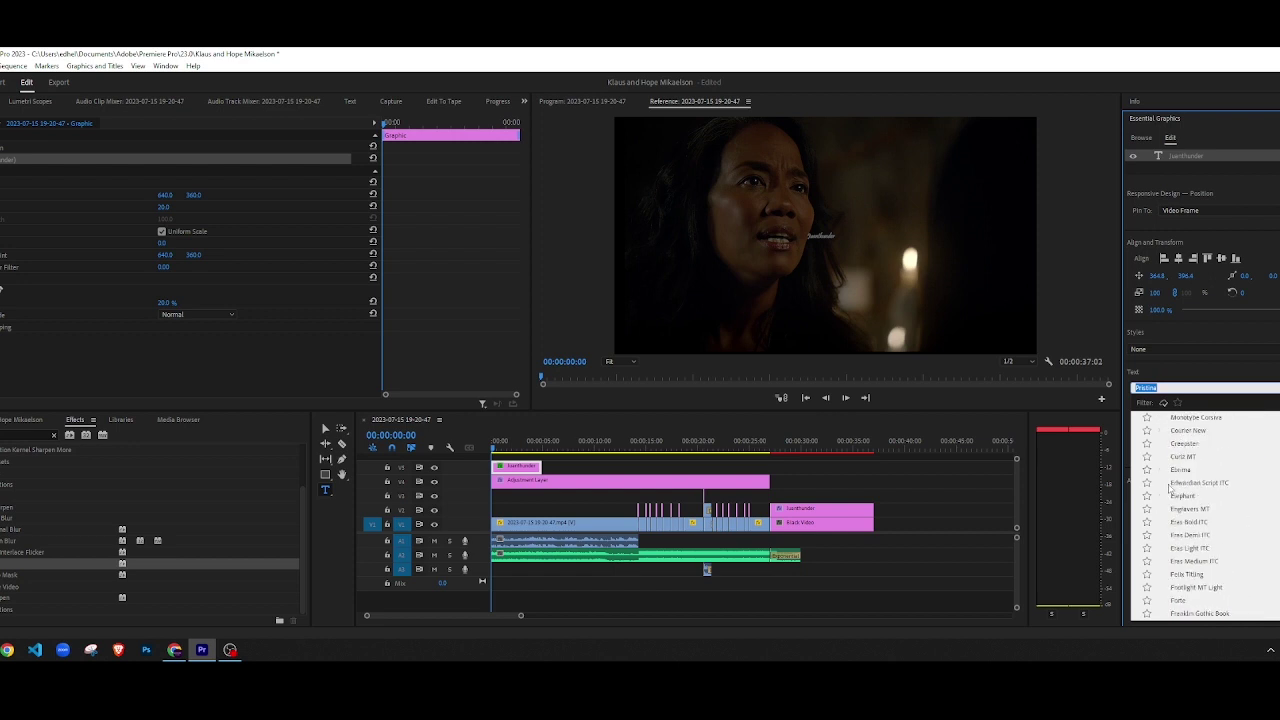
scroll(1172, 488, up, 5)
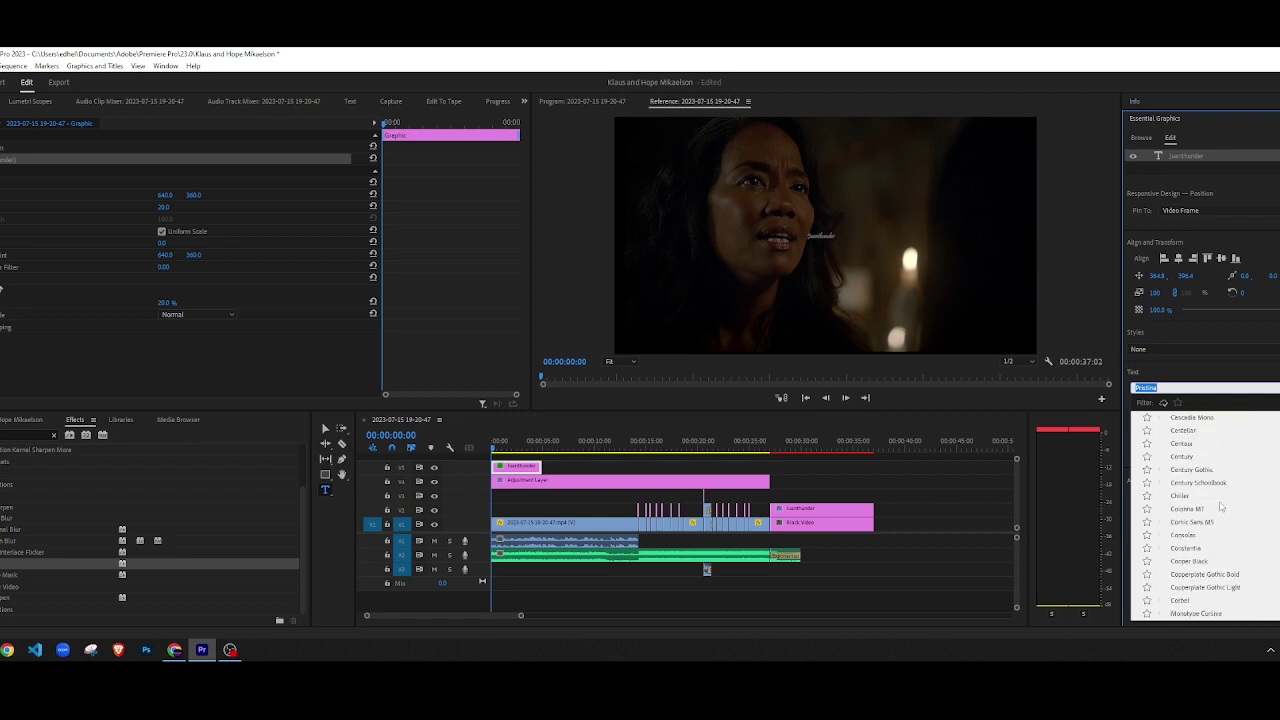
scroll(1220, 505, up, 2)
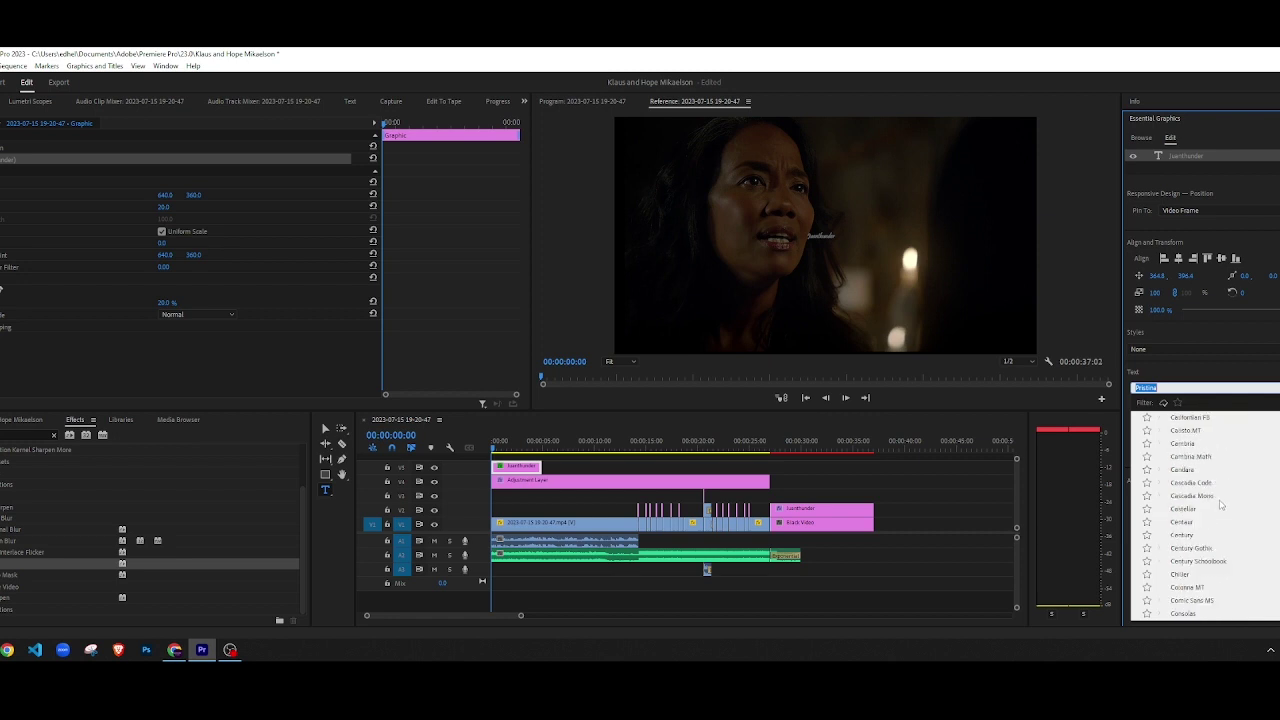
scroll(1220, 505, up, 2)
scroll(1220, 505, up, 4)
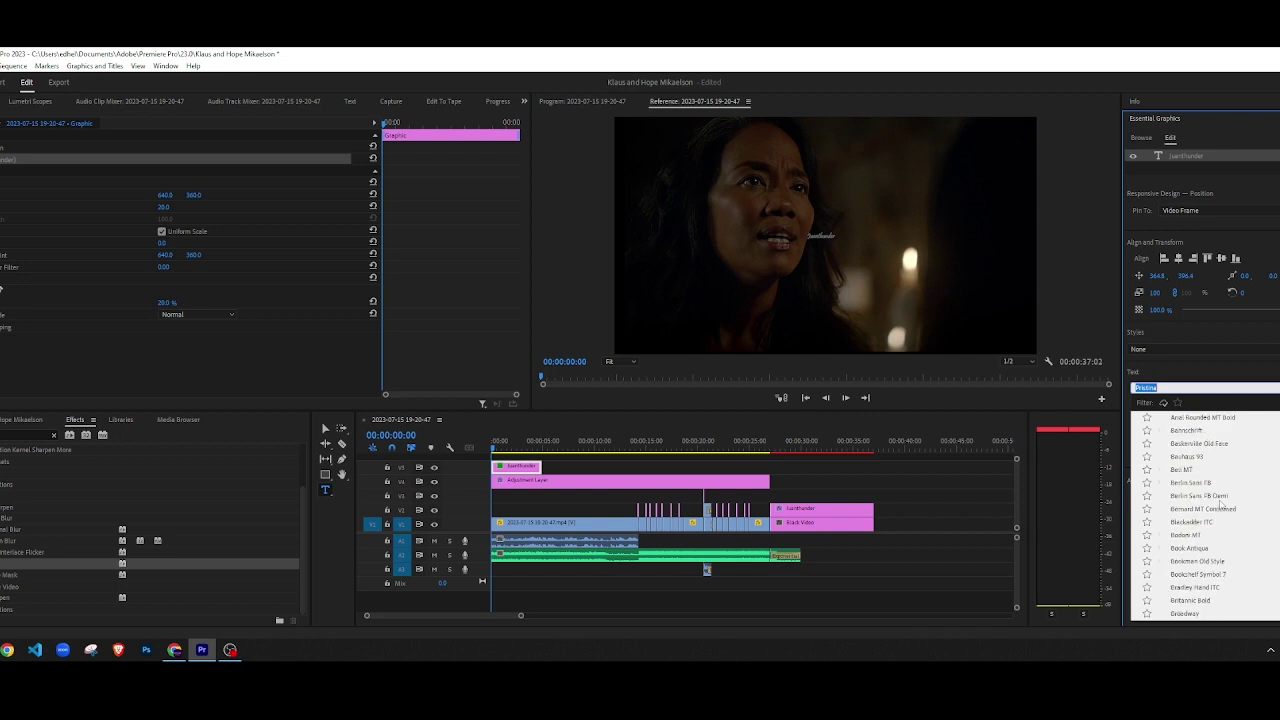
scroll(1274, 520, up, 4)
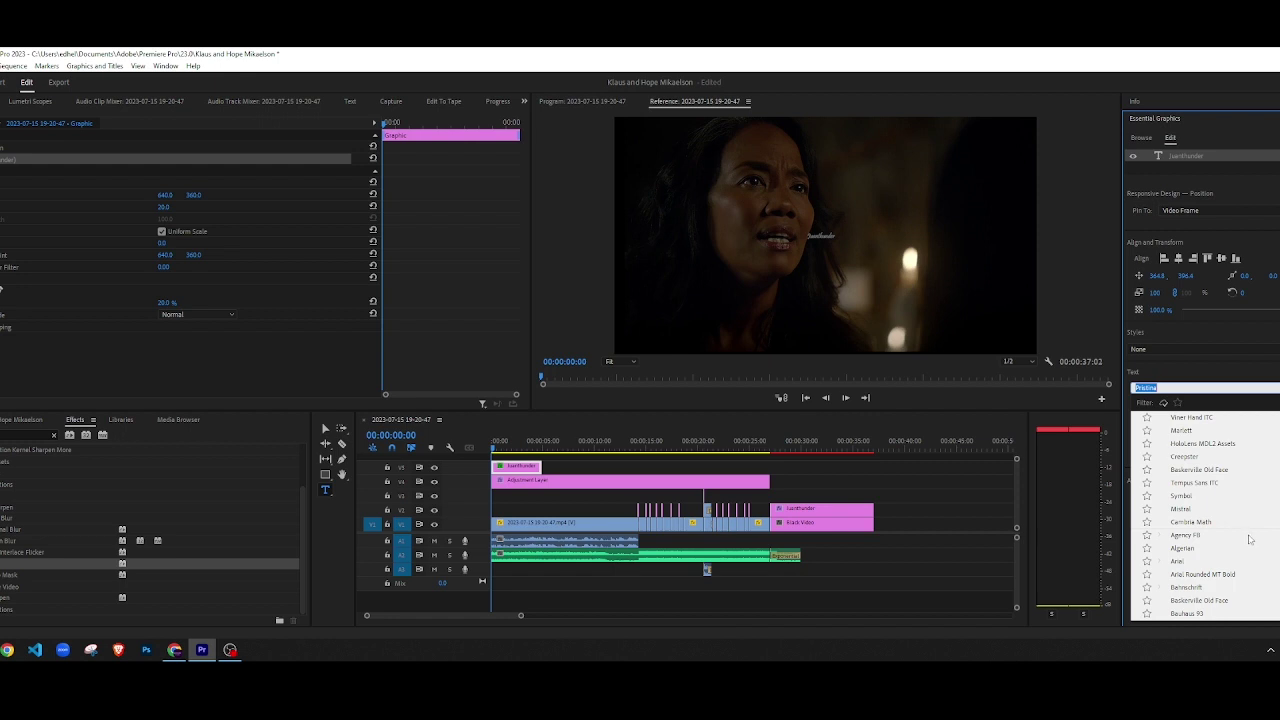
click(1249, 538)
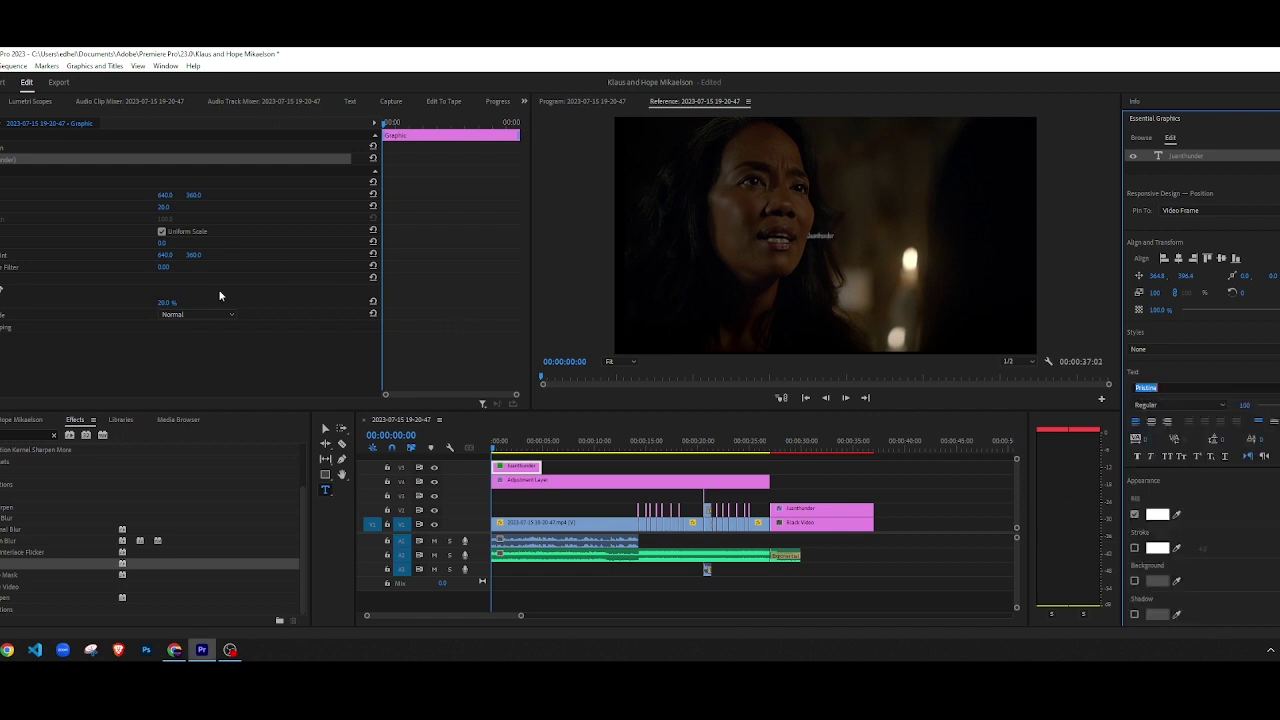
Step: Set the scale of the Juanthunder graphic on V5 to 30
click(175, 206)
text(30)
key(Return)
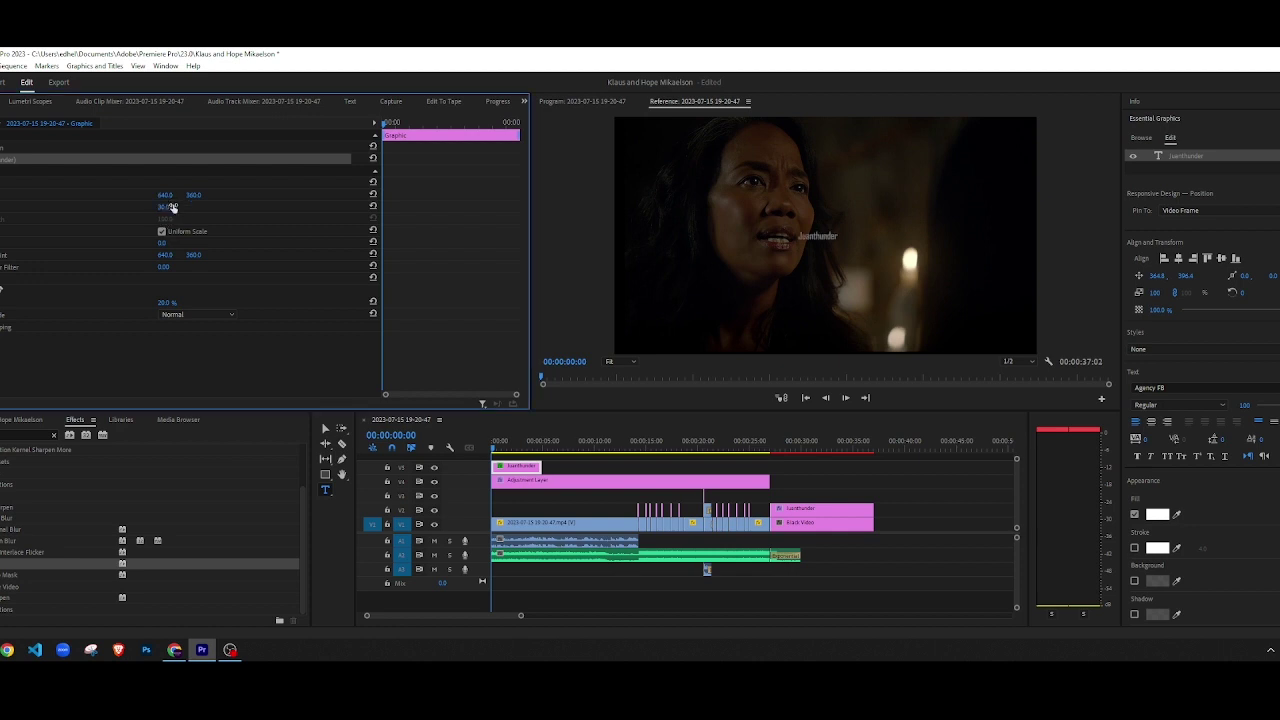
Step: Lower the opacity of the Juanthunder graphic on V5 to 15% and further to 10%
click(175, 301)
click(161, 301)
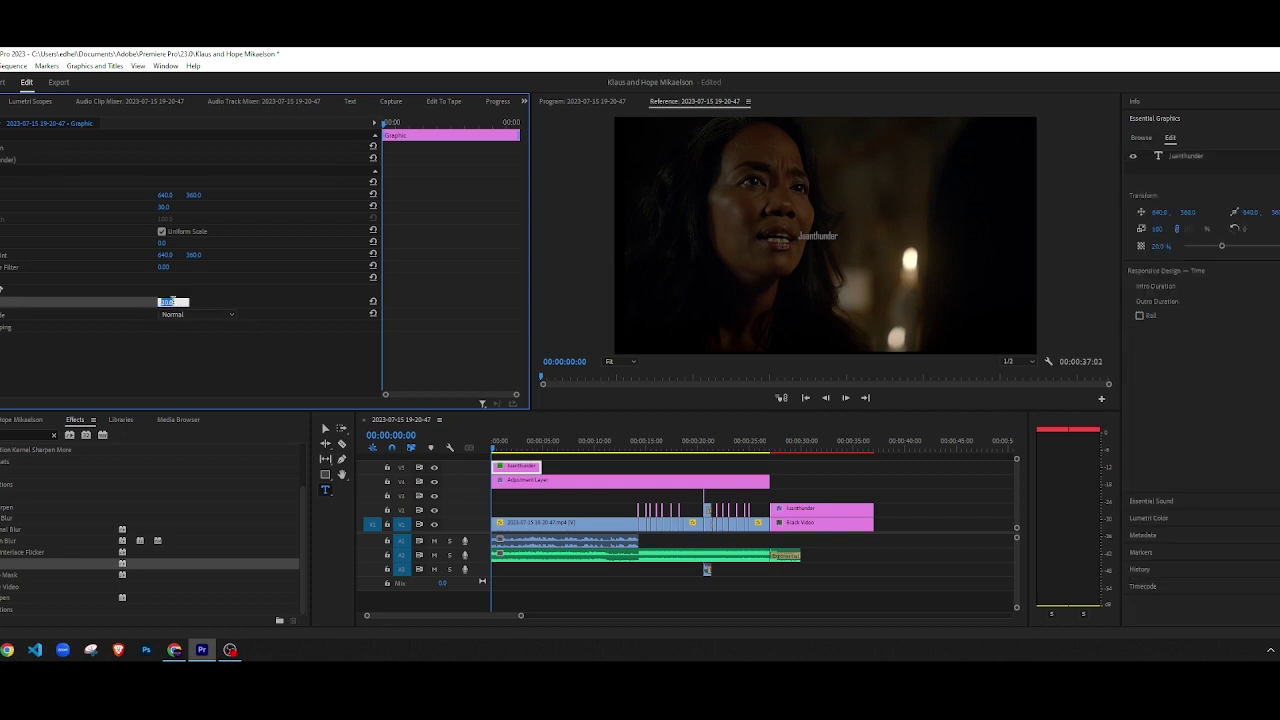
text(15)
key(Return)
click(172, 301)
text(10)
key(Return)
Step: Extend the Juanthunder graphic to the adjustment layer's end, and swap their tracks so the adjustment layer is on V5 and the text on V4
drag(540, 466, 769, 468)
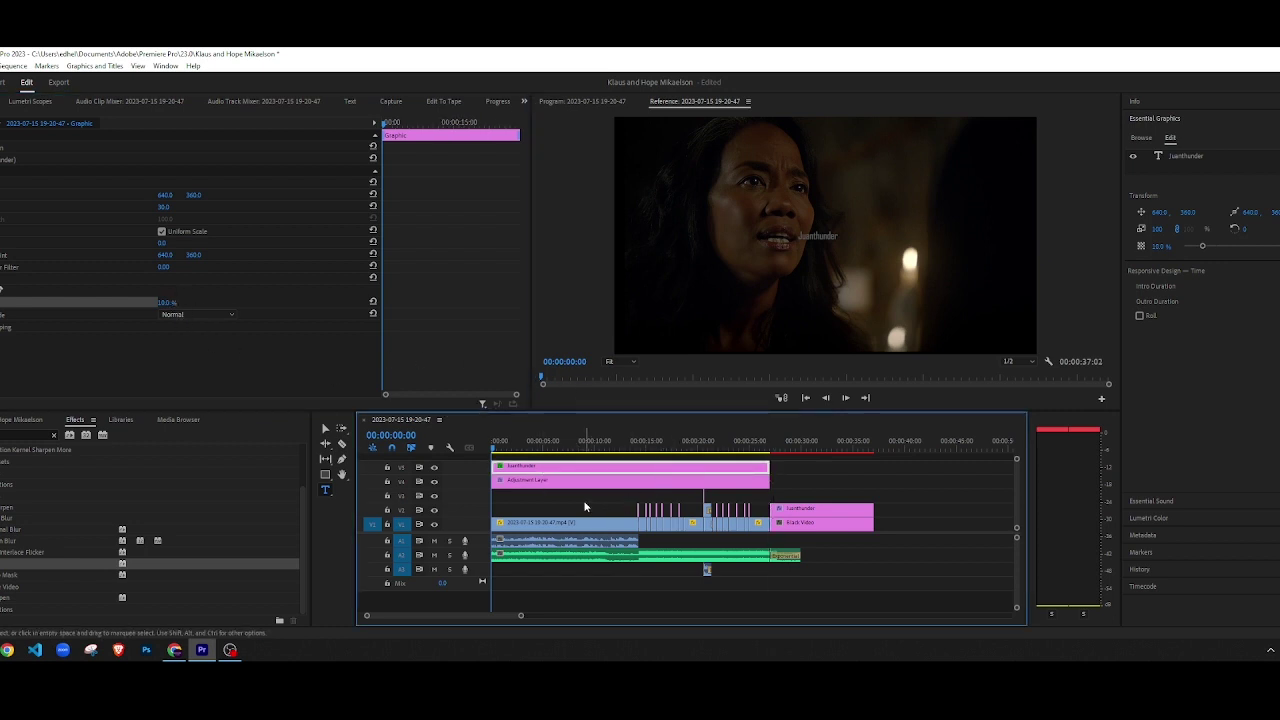
click(518, 490)
click(512, 481)
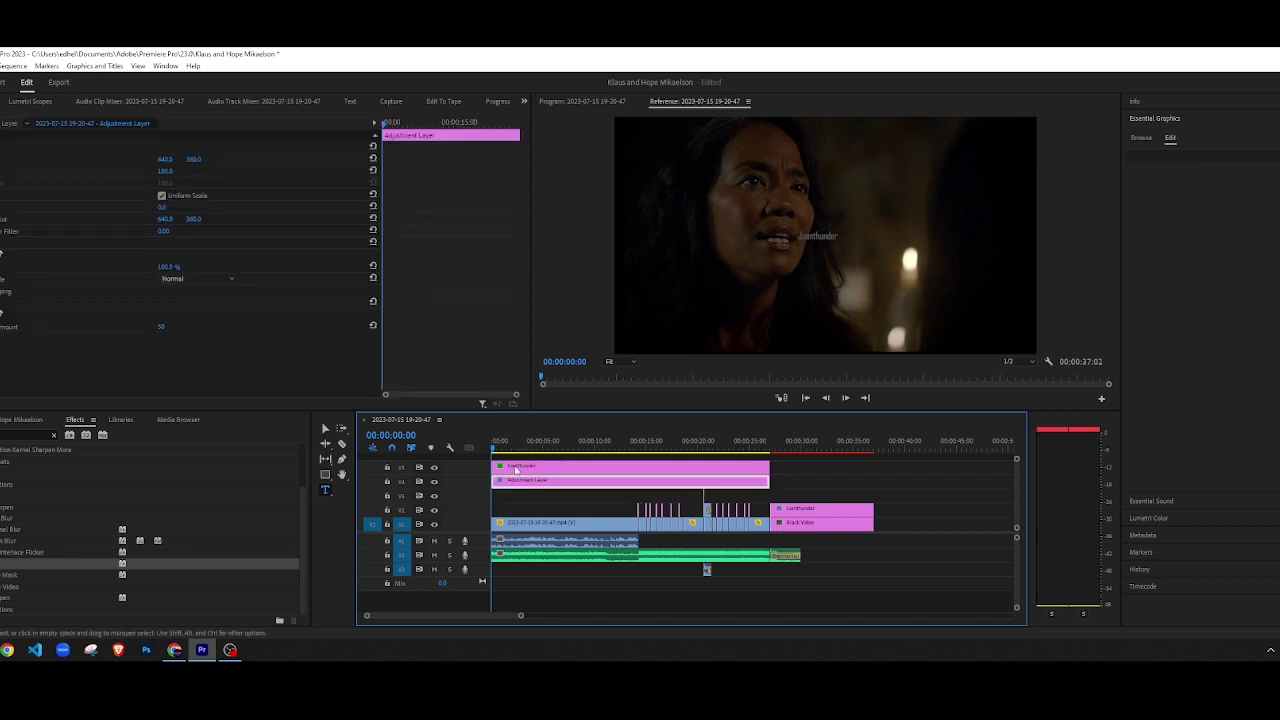
mouse_move(518, 484)
mouse_down()
mouse_move(518, 457)
mouse_move(523, 486)
mouse_move(523, 472)
mouse_up()
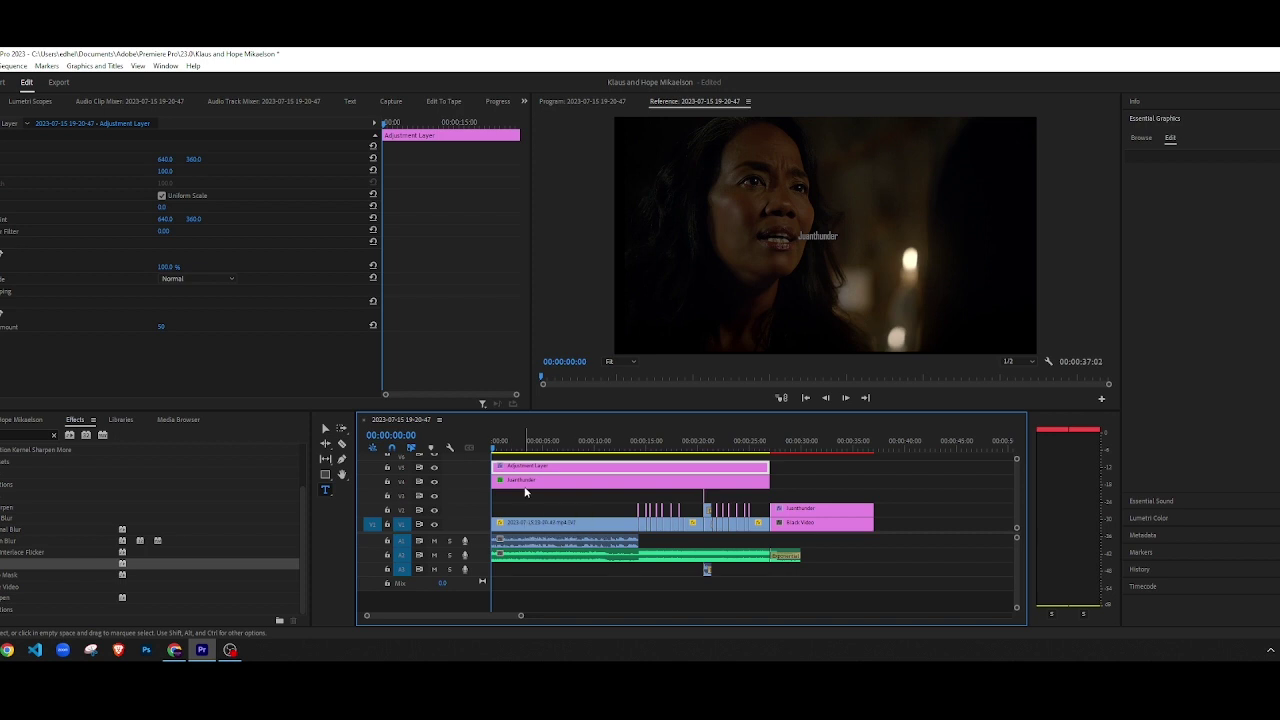
Step: Set the opacity of the Juanthunder graphic on V4 to 1%
click(524, 491)
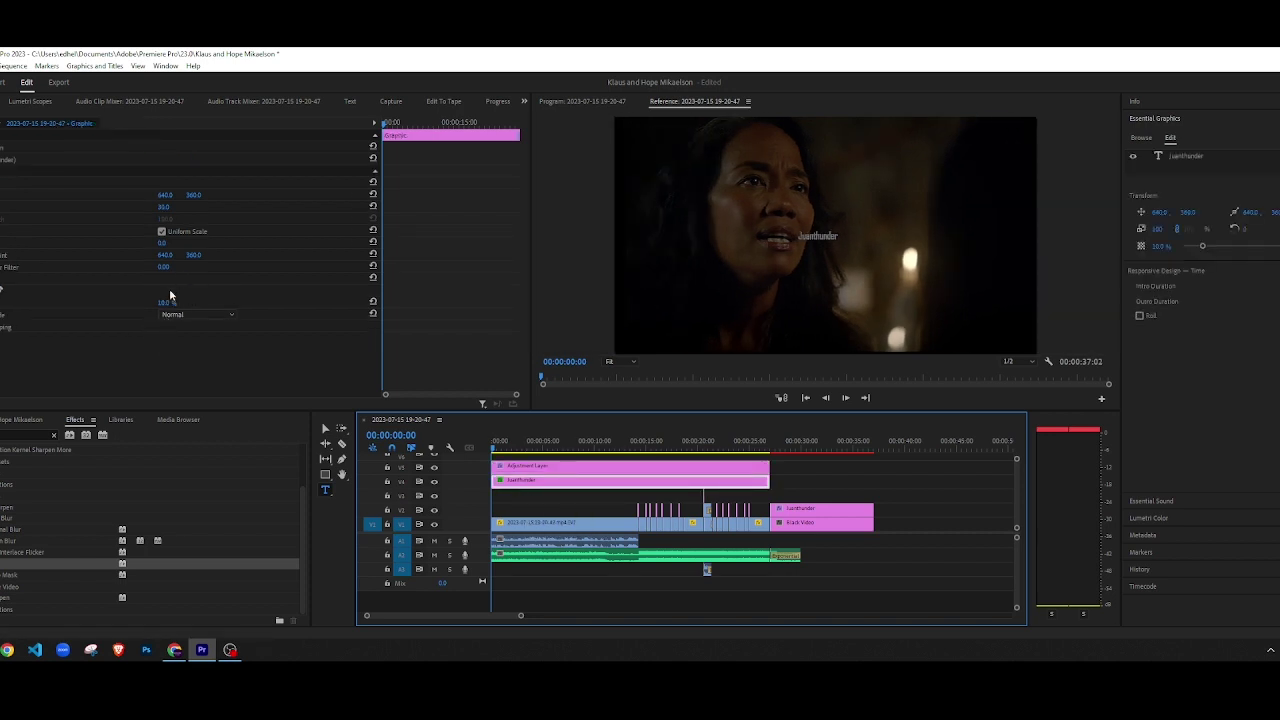
click(166, 301)
text(1)
key(Return)
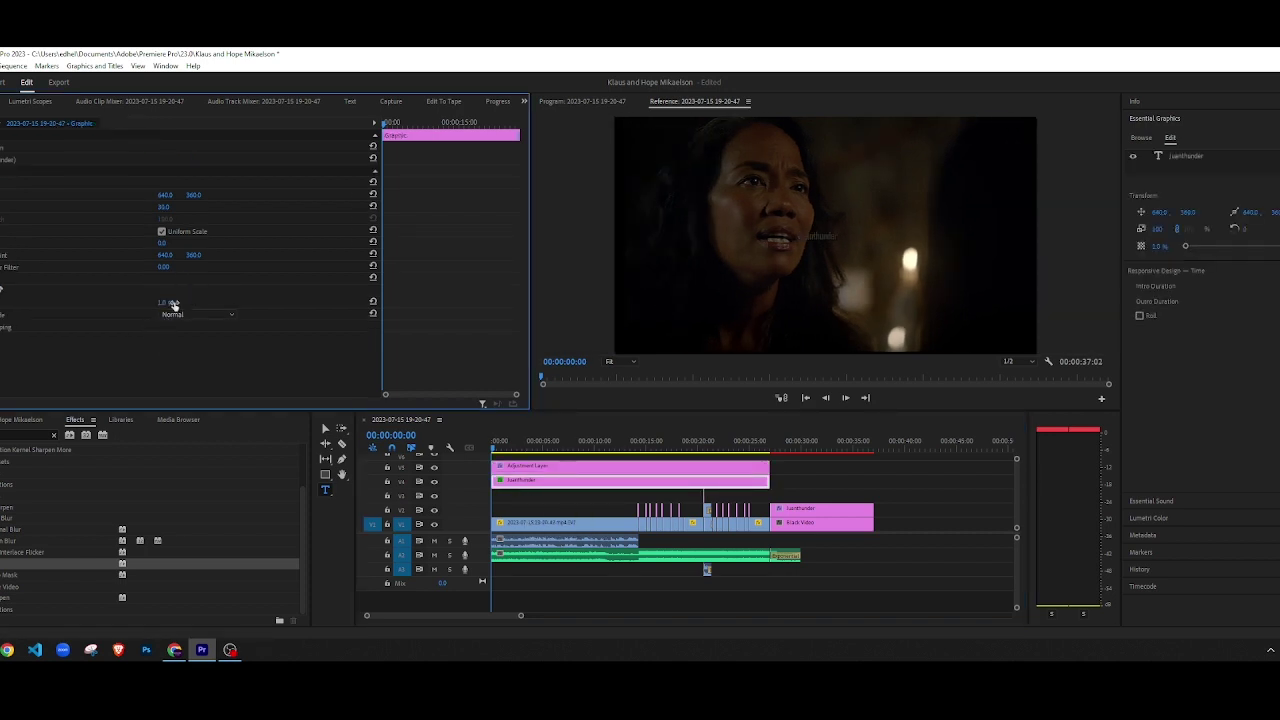
Step: Play back the sequence from the start to check the faint Juanthunder watermark over the footage
click(855, 456)
key(space)
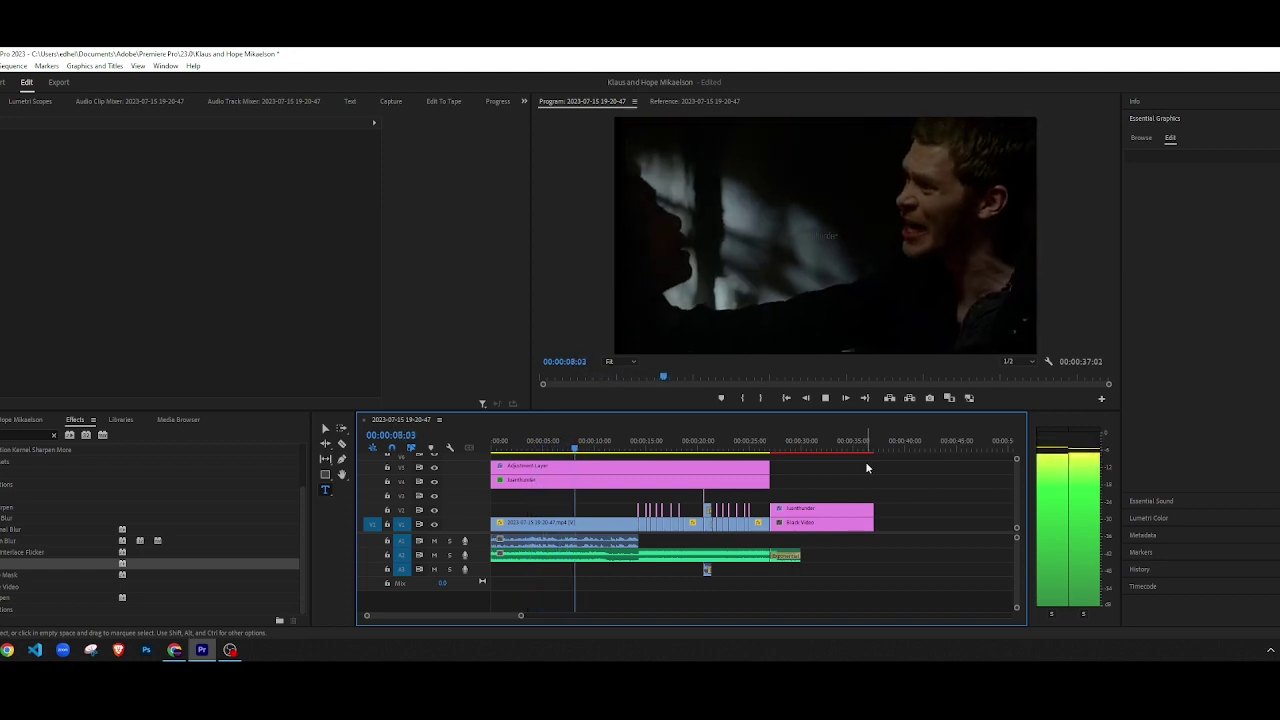
Step: Replace the previous effects search with "pos" to find the Posterize Time effect
click(55, 436)
click(47, 437)
text(s)
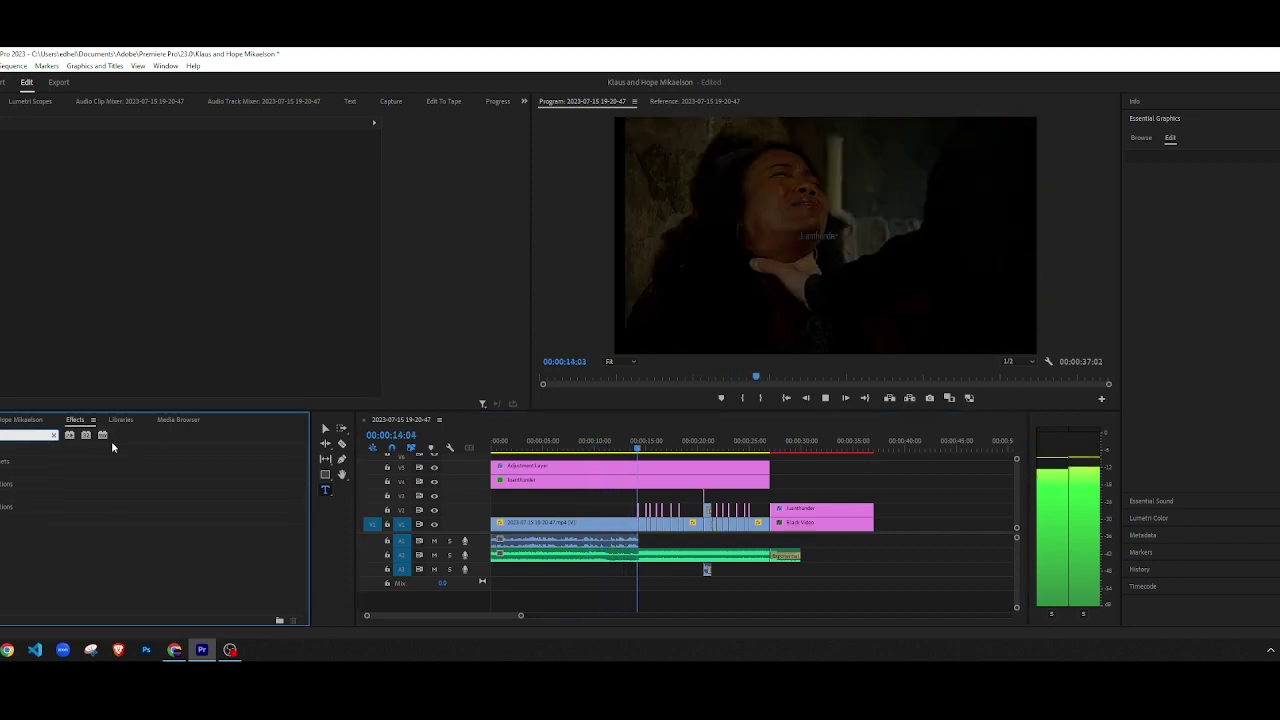
text(pos)
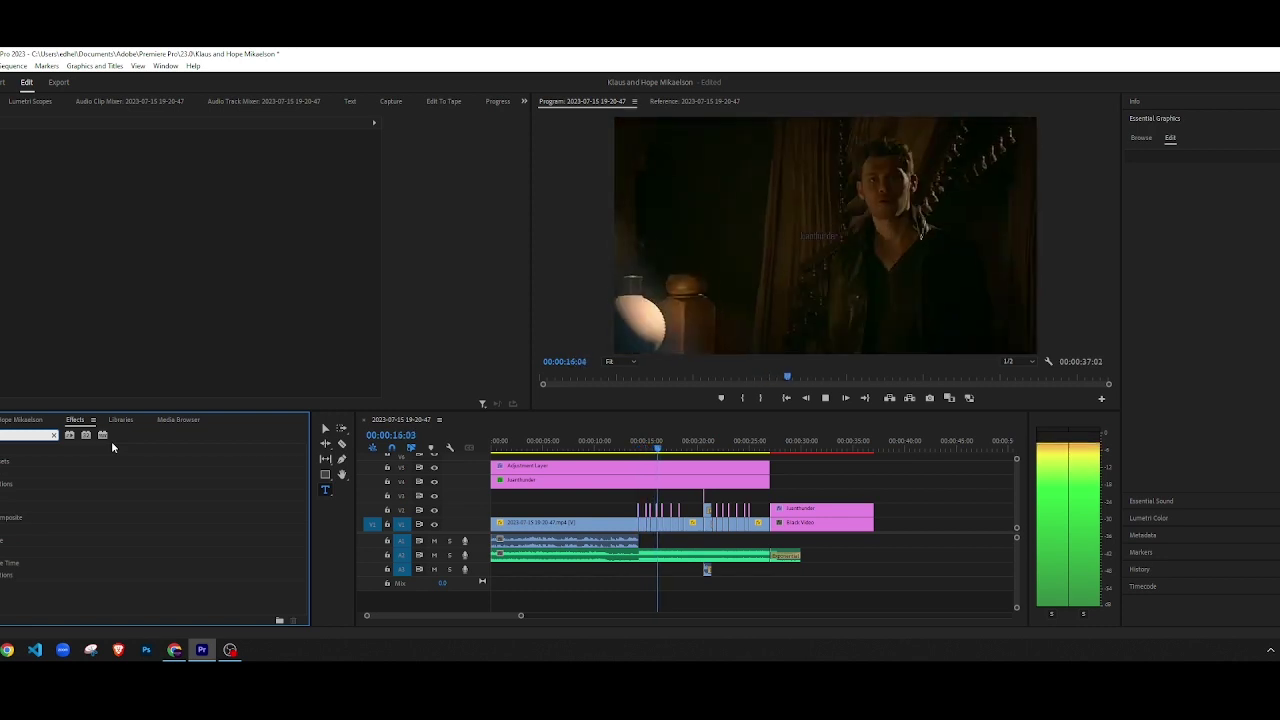
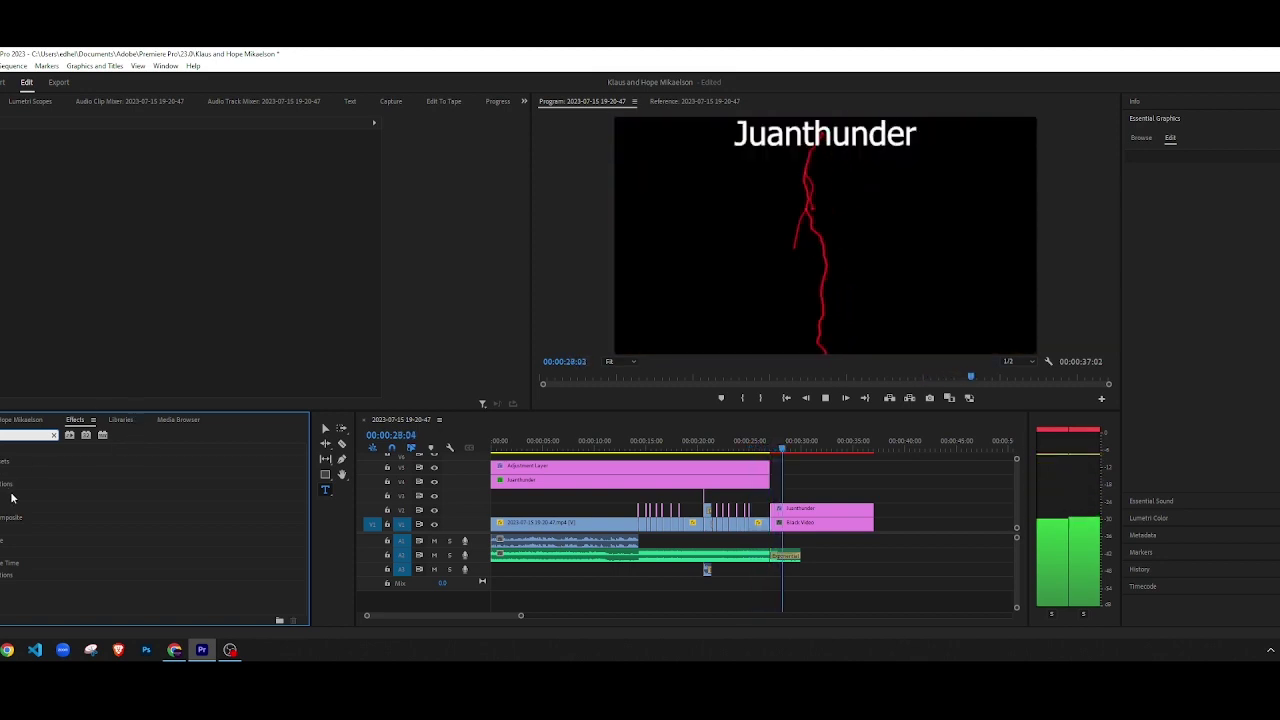
Step: Apply Posterize Time to the adjustment layer on V5 and set its frame rate to 99
click(661, 466)
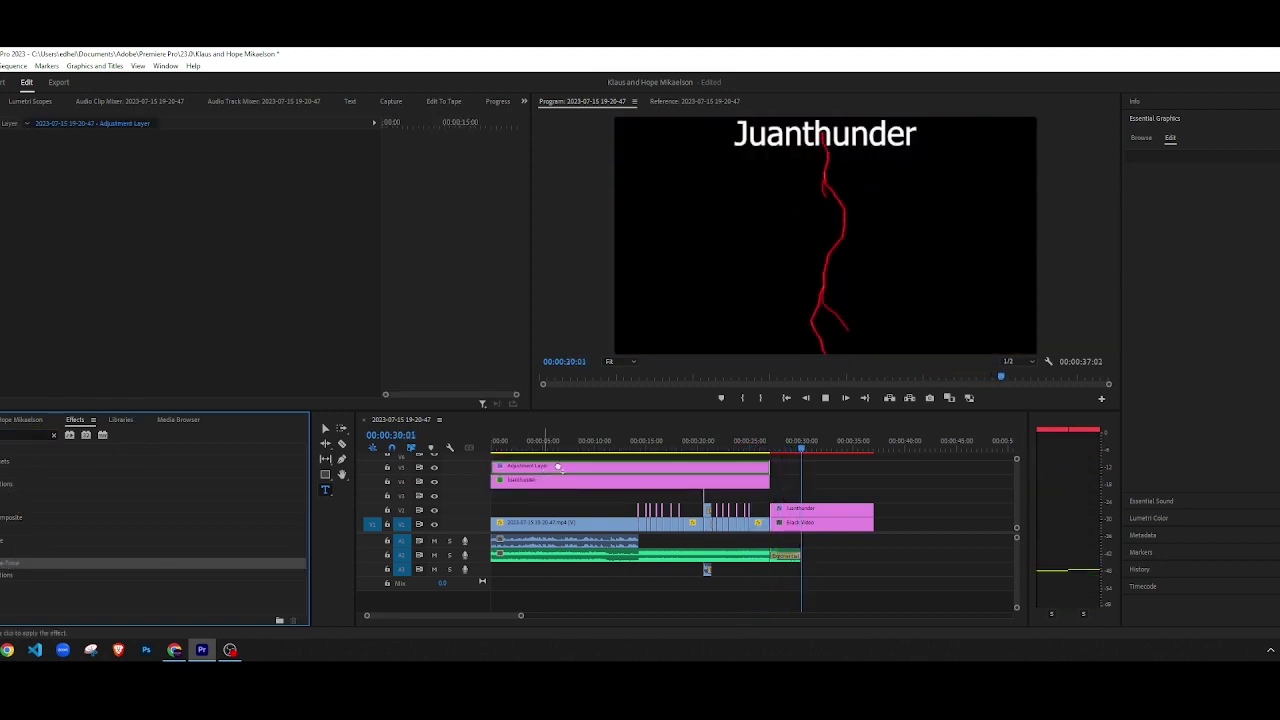
click(364, 419)
key(Home)
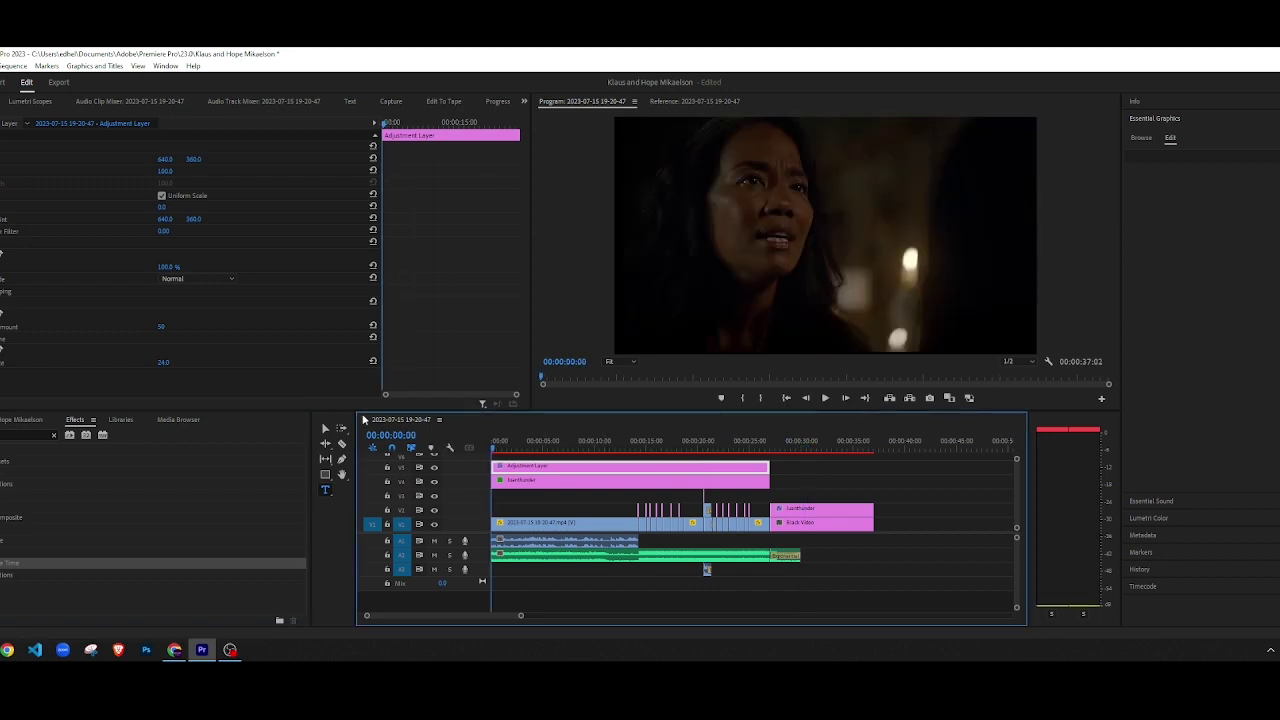
key(space)
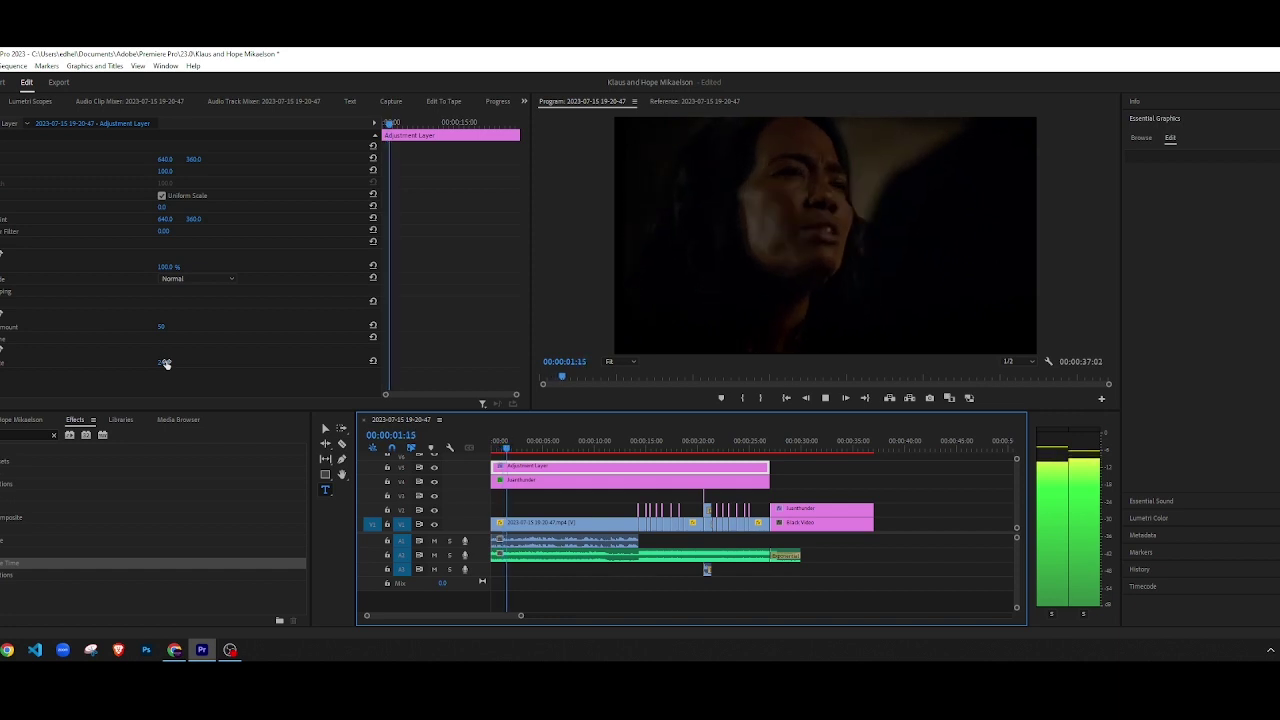
click(173, 362)
click(173, 362)
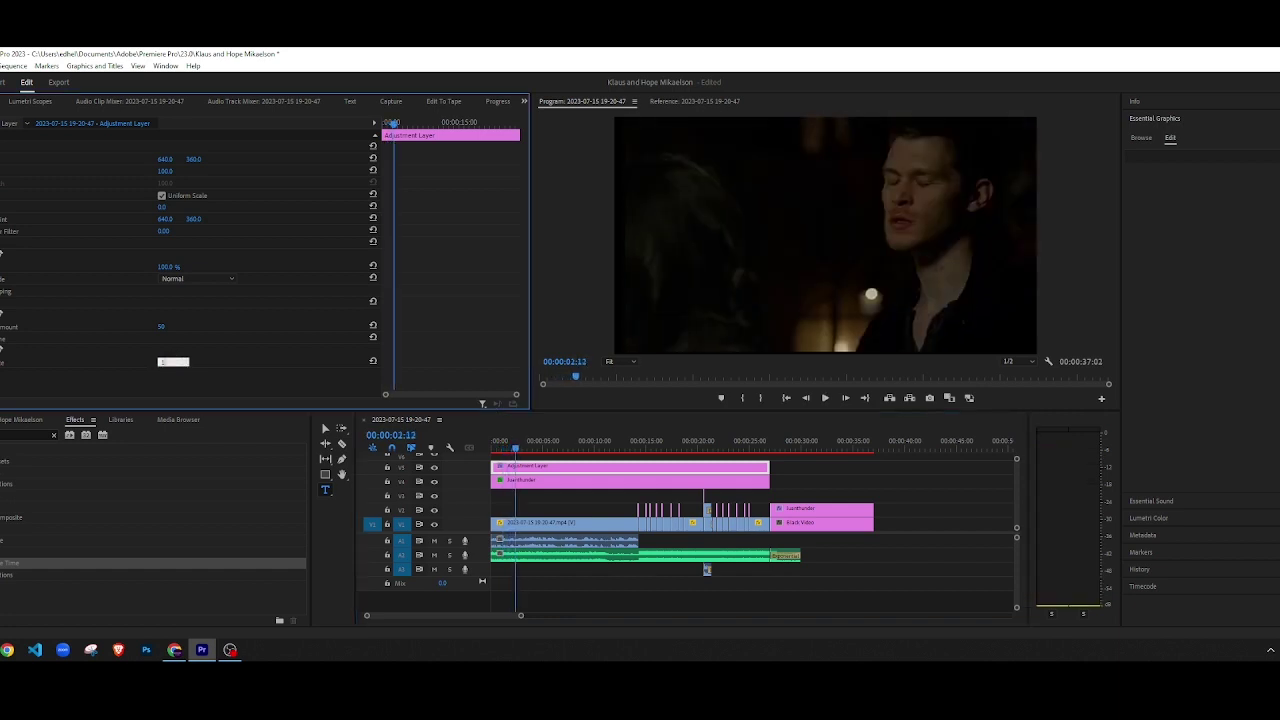
Step: Play the sequence from the start to check how Posterize Time on the adjustment layer affects the footage
key(space)
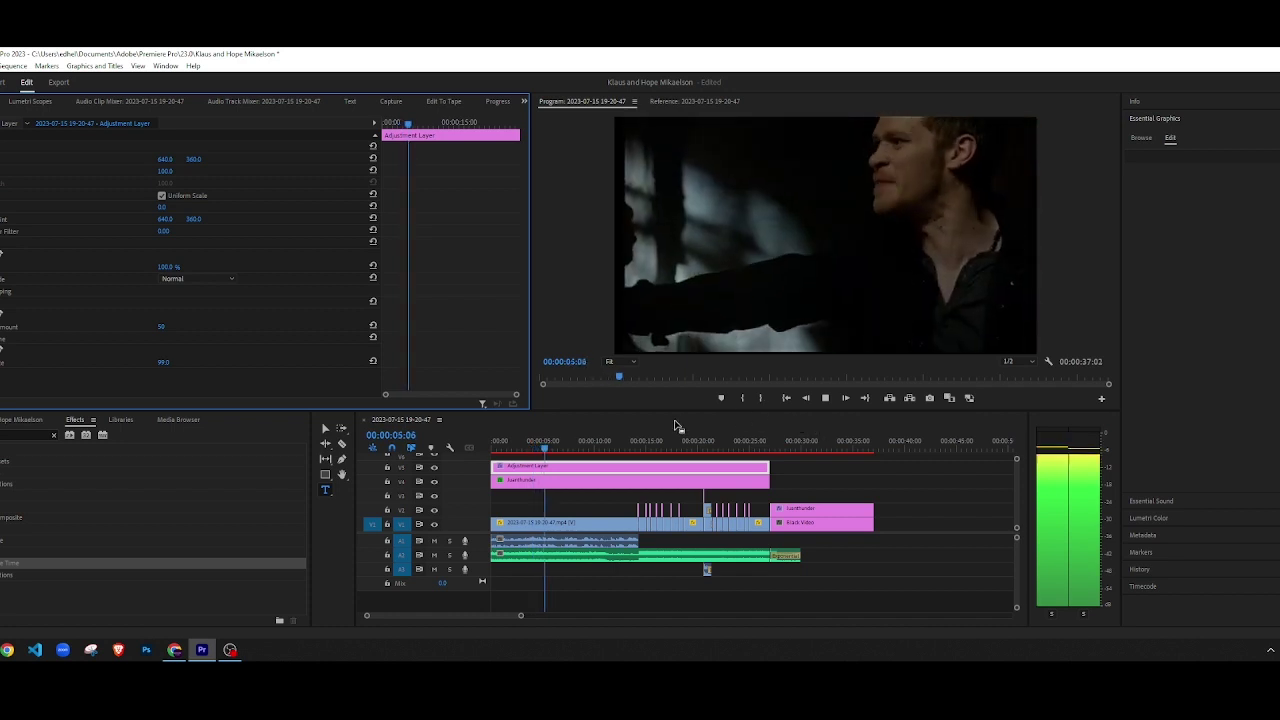
key(space)
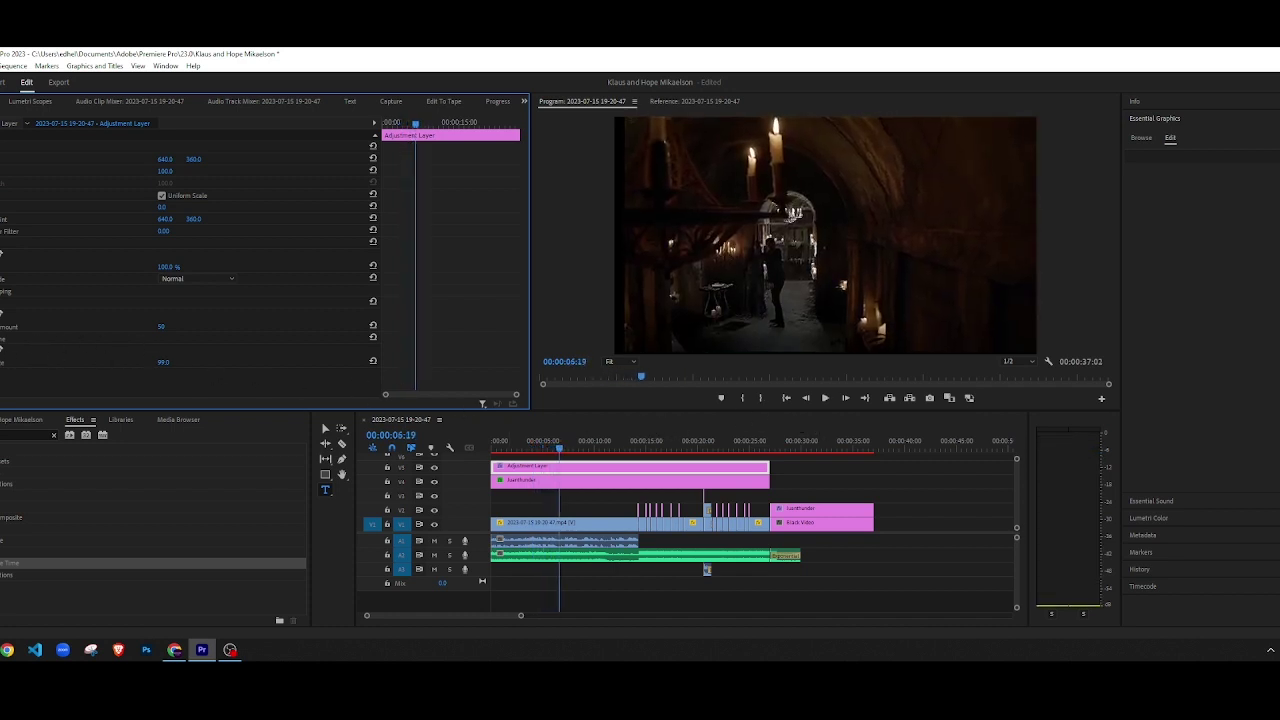
click(1, 349)
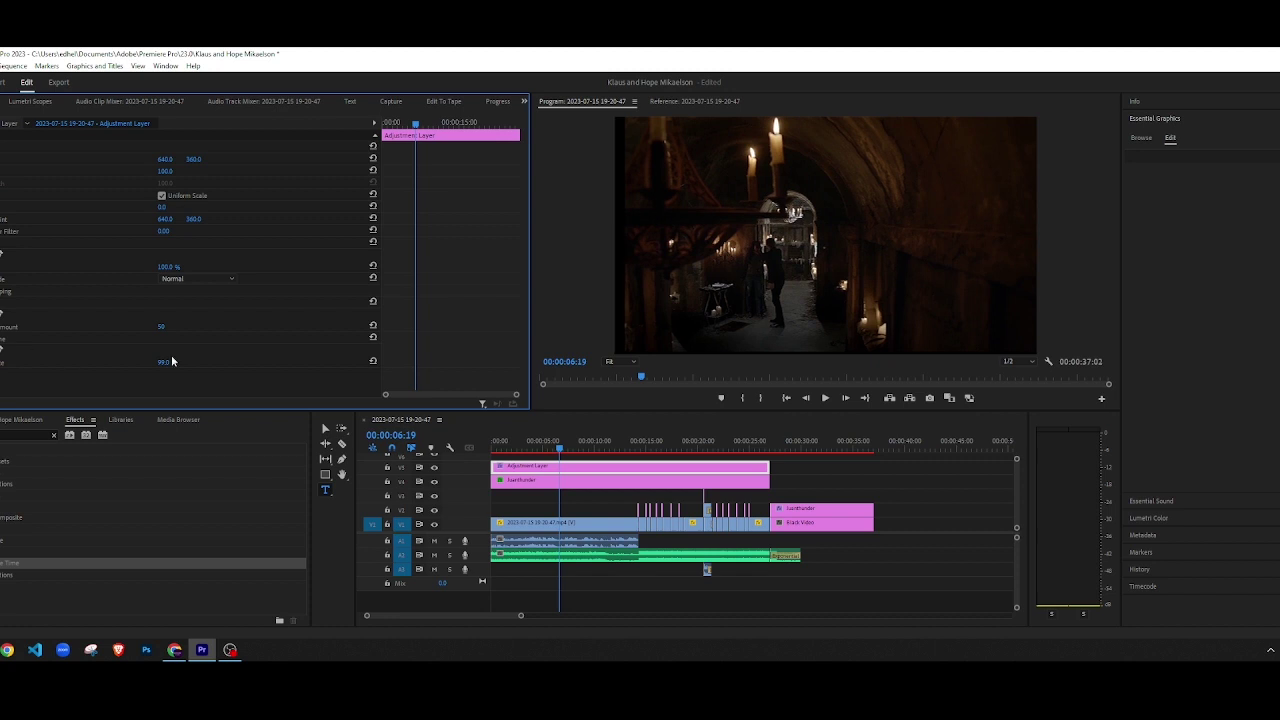
click(884, 462)
drag(563, 453, 404, 452)
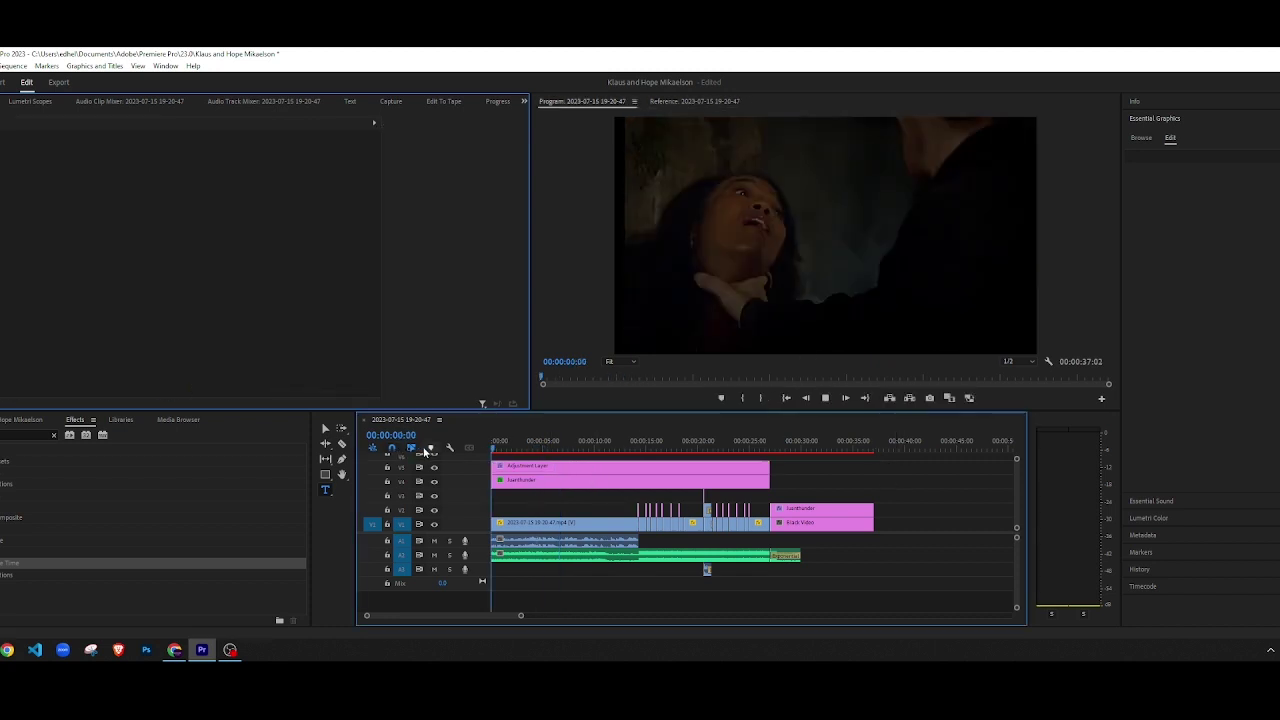
key(space)
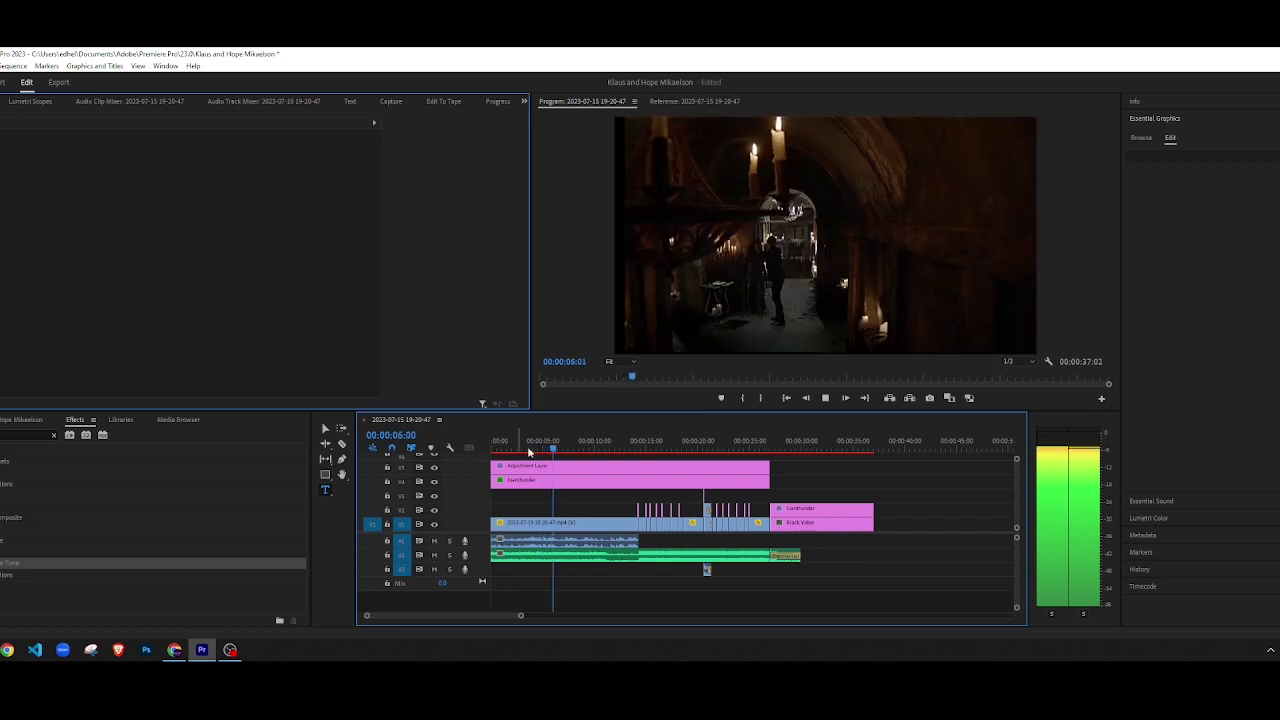
key(space)
Step: Try a mask on the adjustment layer's Posterize Time effect, and remove that effect from the layer
click(545, 470)
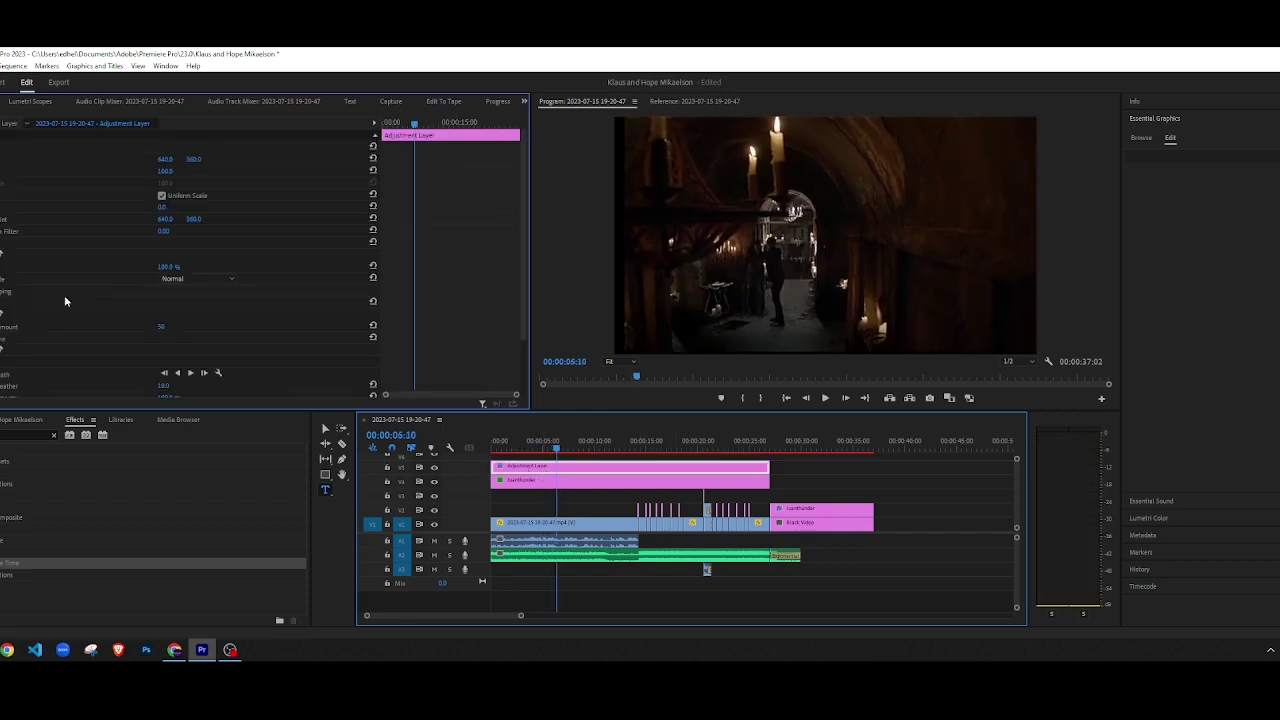
scroll(65, 301, down, 3)
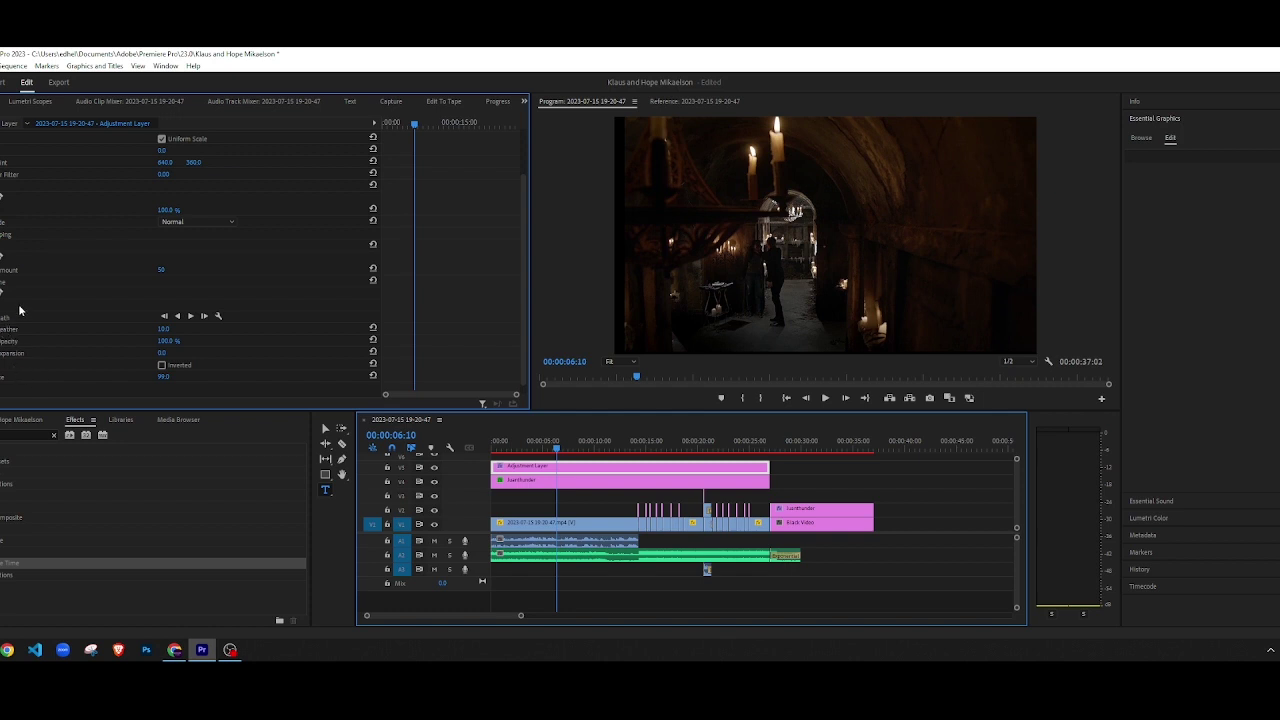
scroll(30, 291, up, 3)
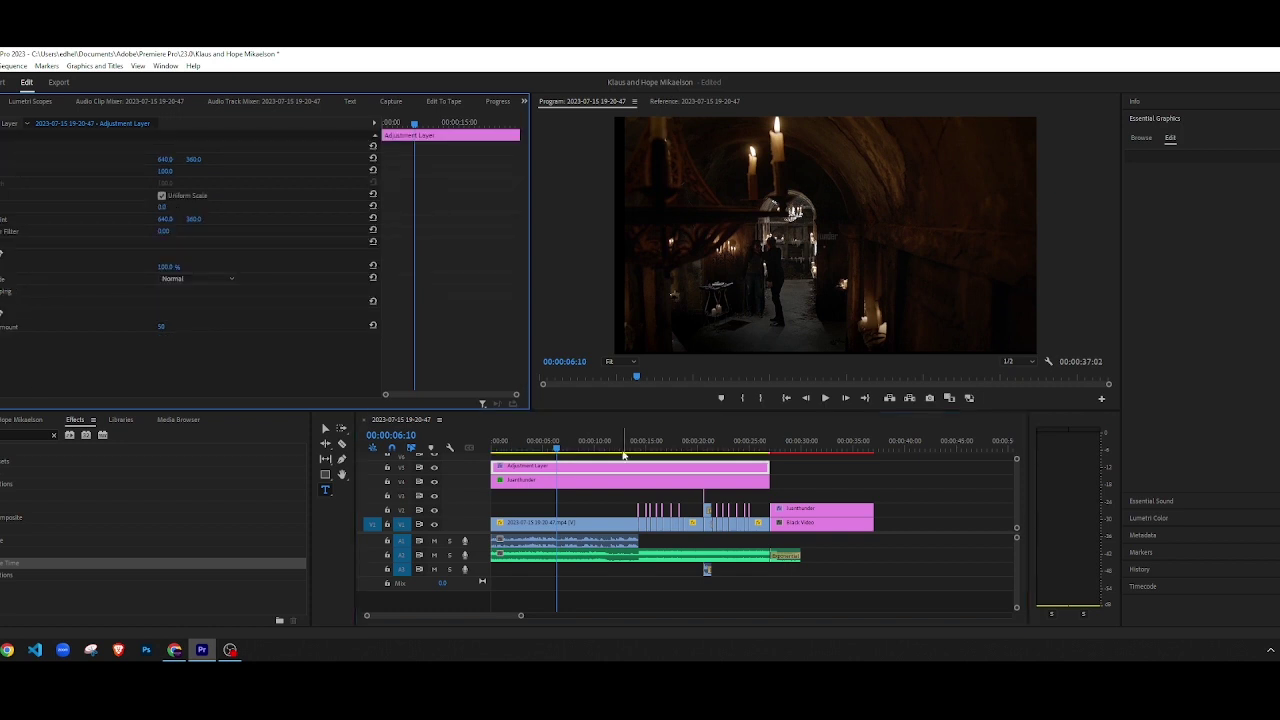
Step: Apply the Posterize Time effect to the Juanthunder graphic on V4
click(538, 485)
drag(3, 565, 535, 487)
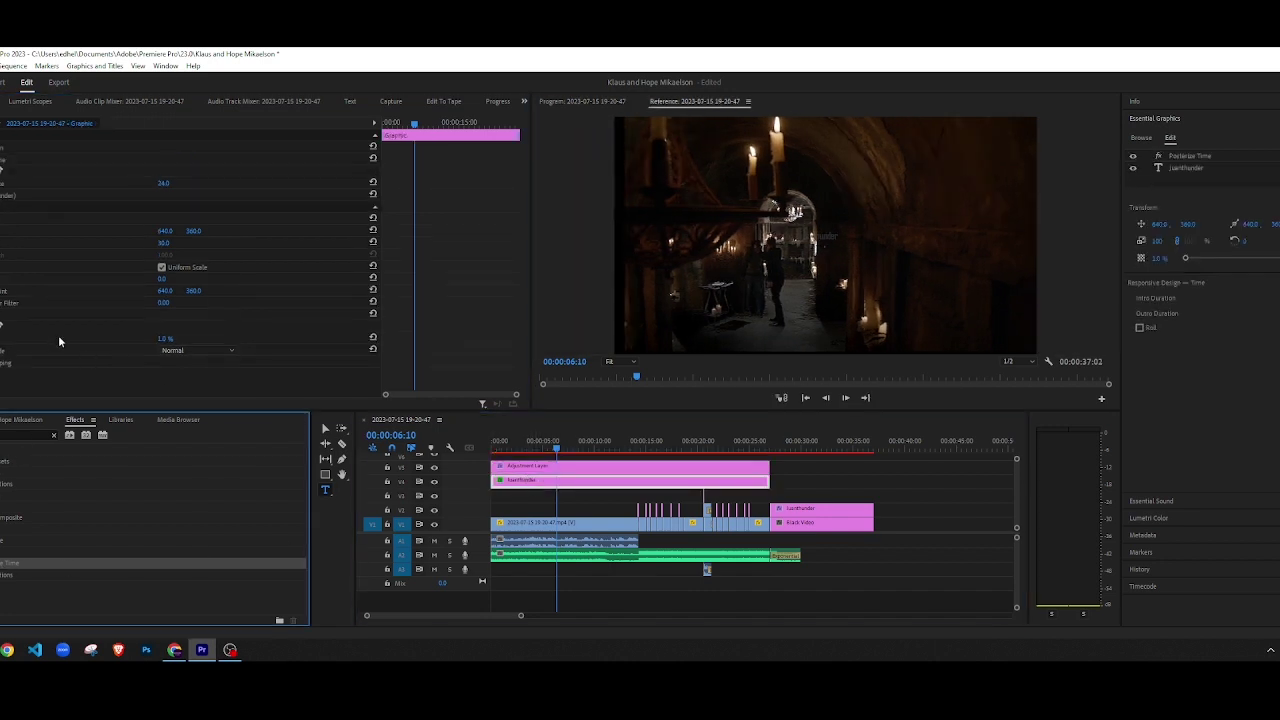
Step: Add an opacity mask to the Juanthunder graphic on V4 and replace it with a four-point polygon mask
click(1, 326)
scroll(806, 242, up, 3)
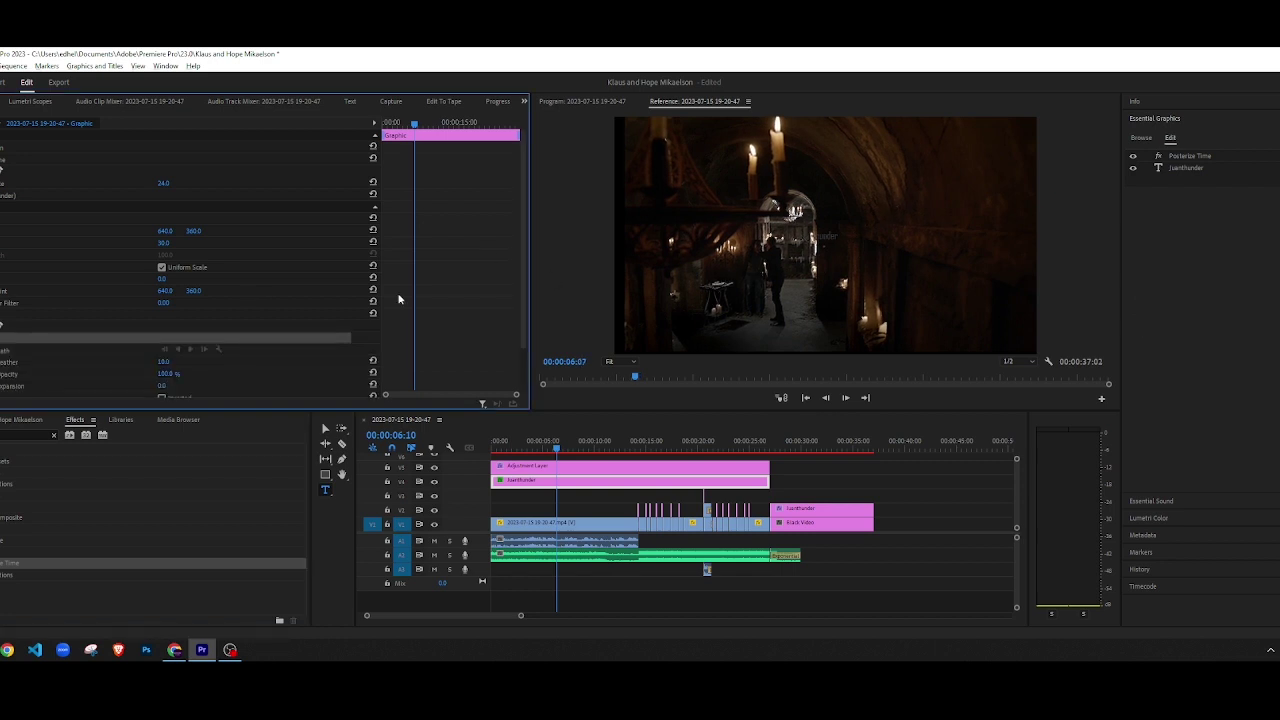
click(800, 238)
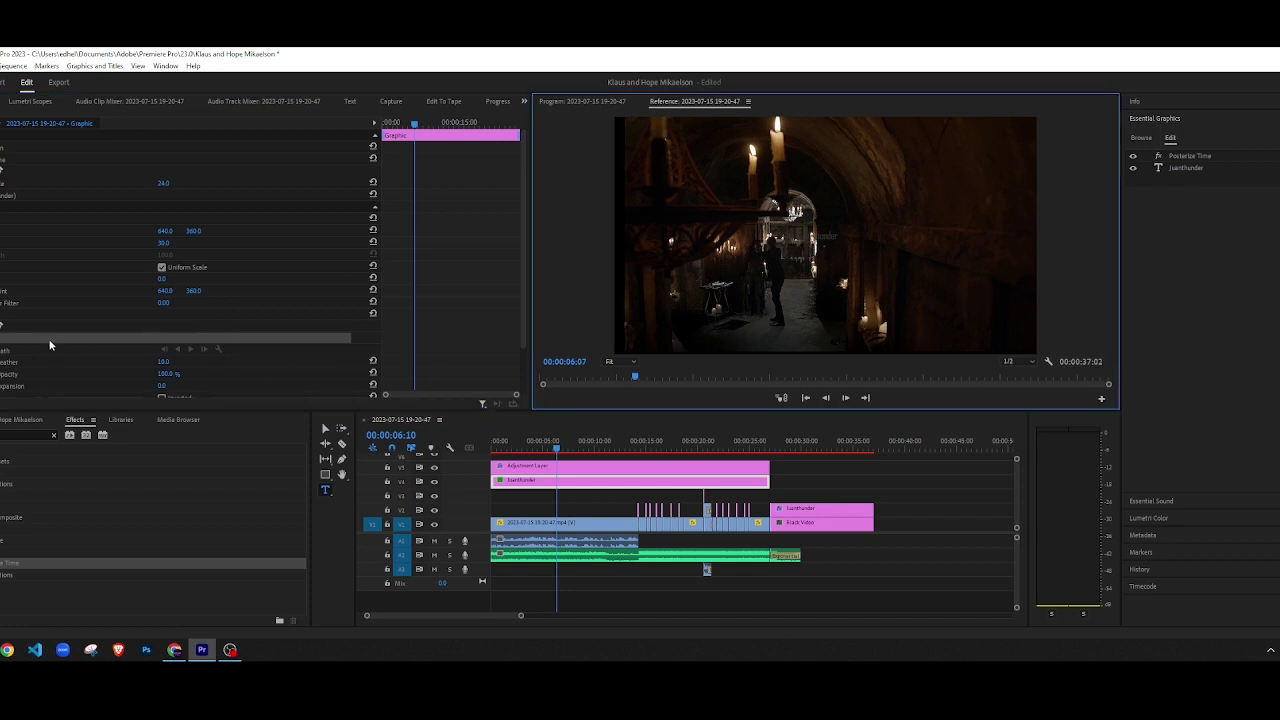
click(50, 343)
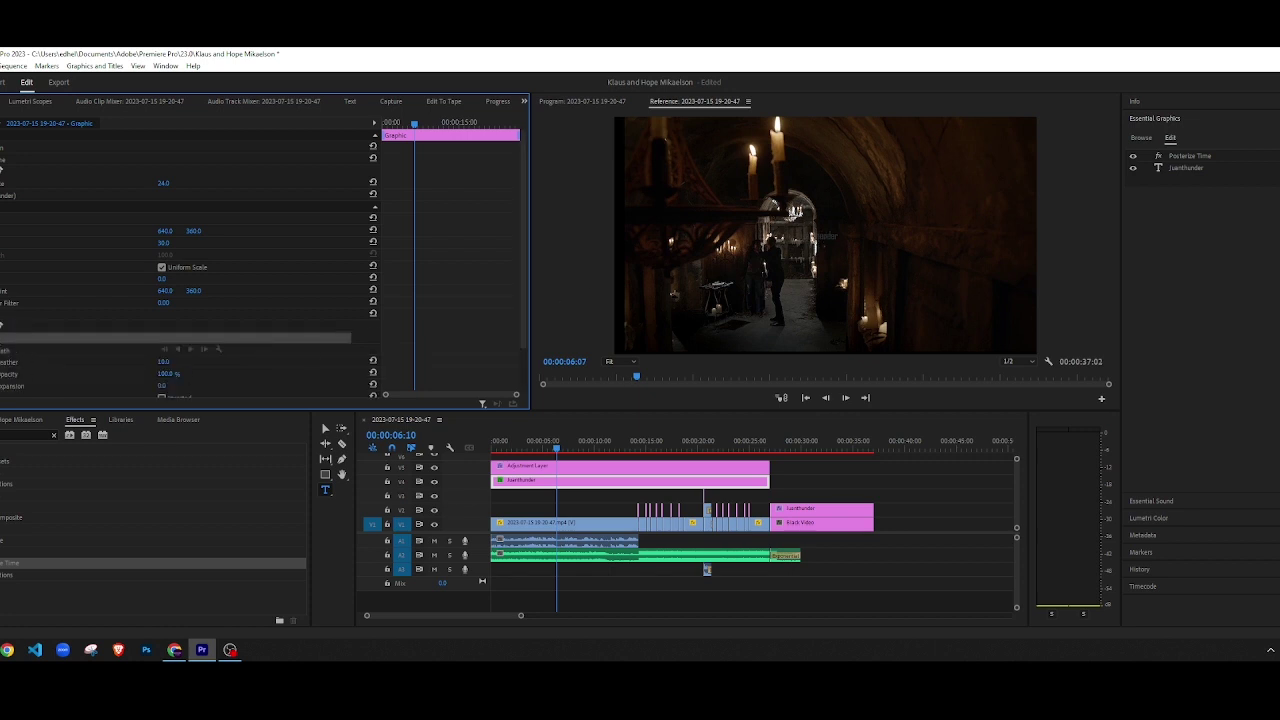
key(Delete)
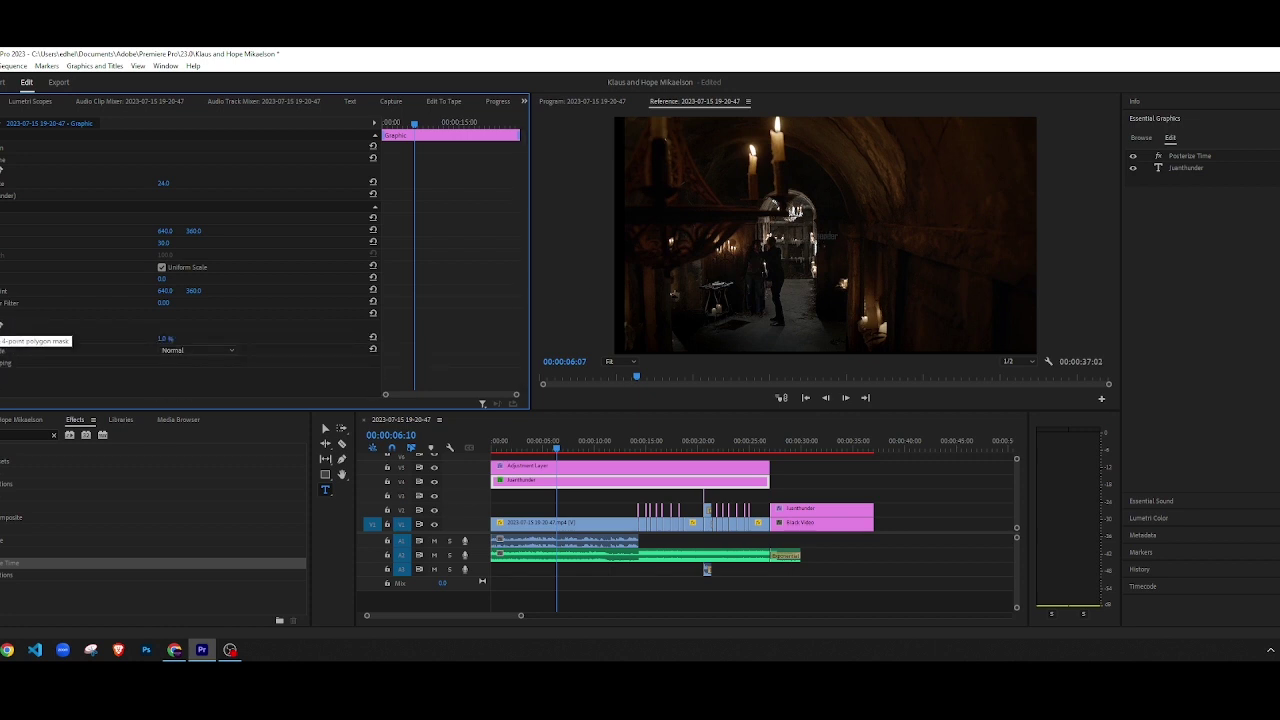
key(ctrl+z)
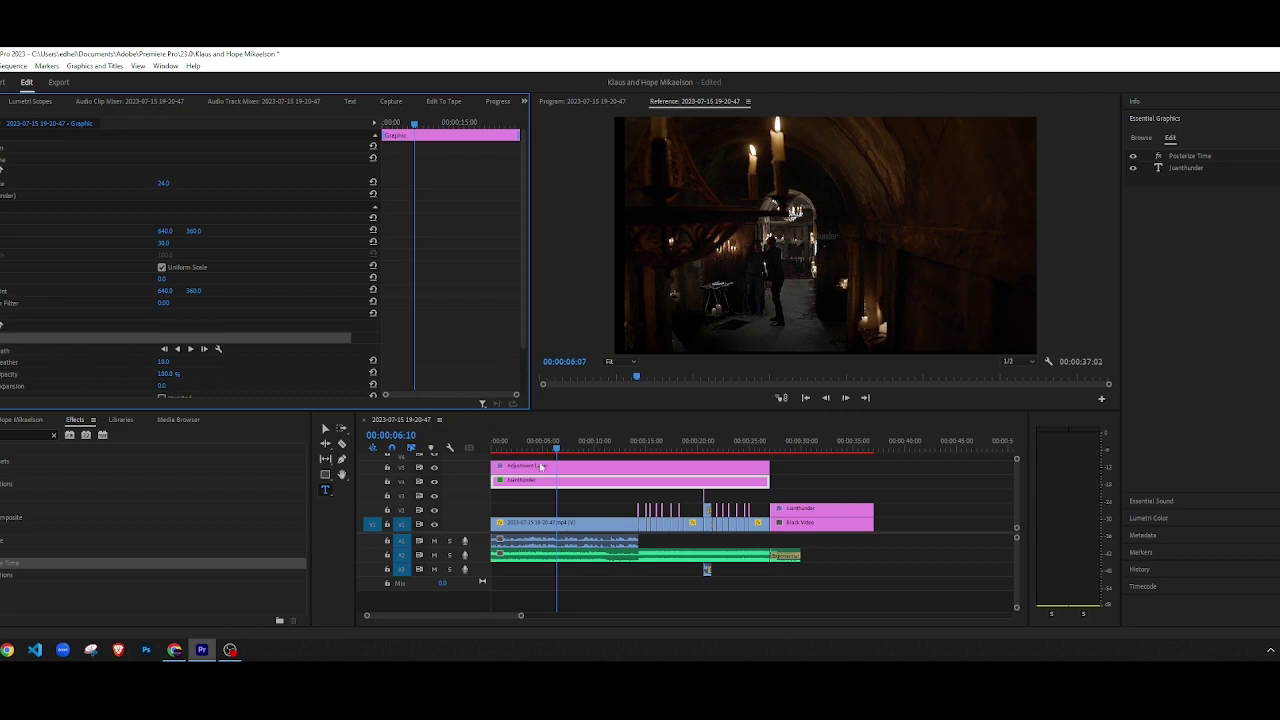
Step: Reshape the graphic's polygon opacity mask at 00:00:10:10 so its corner points fit around the Juanthunder text
click(579, 496)
mouse_move(576, 441)
mouse_down()
mouse_move(809, 443)
mouse_move(598, 437)
mouse_up()
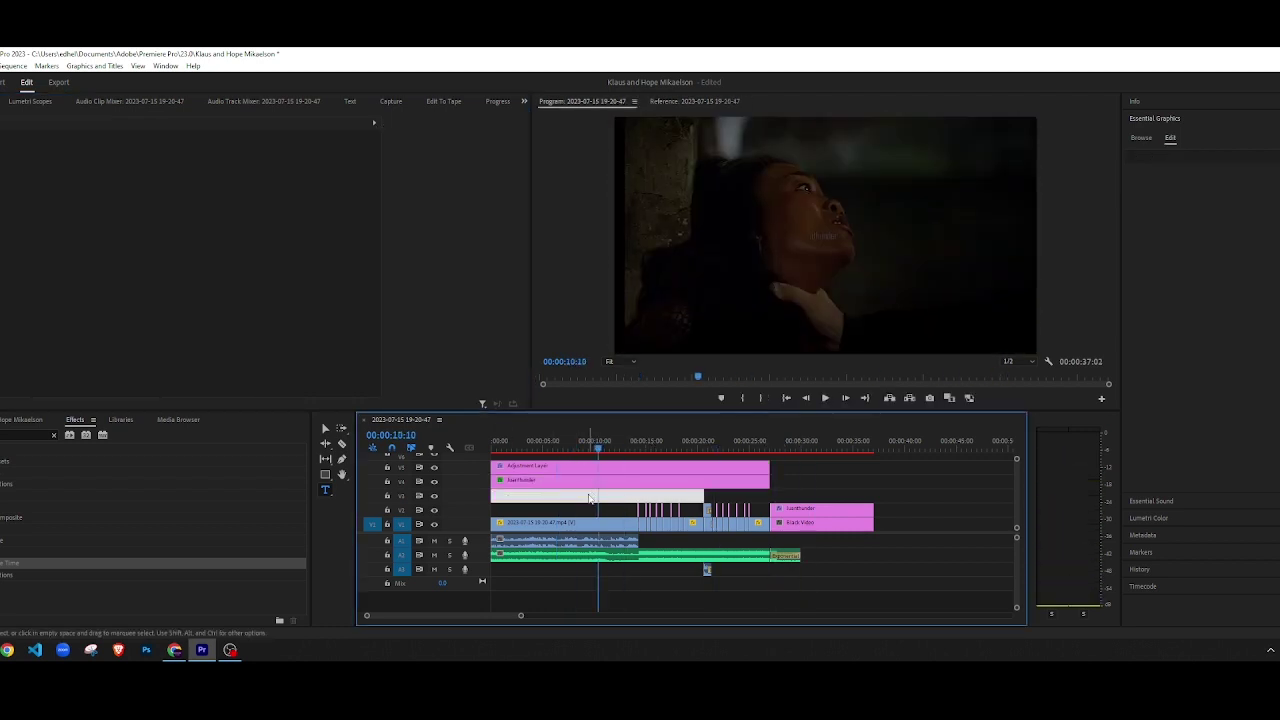
click(590, 481)
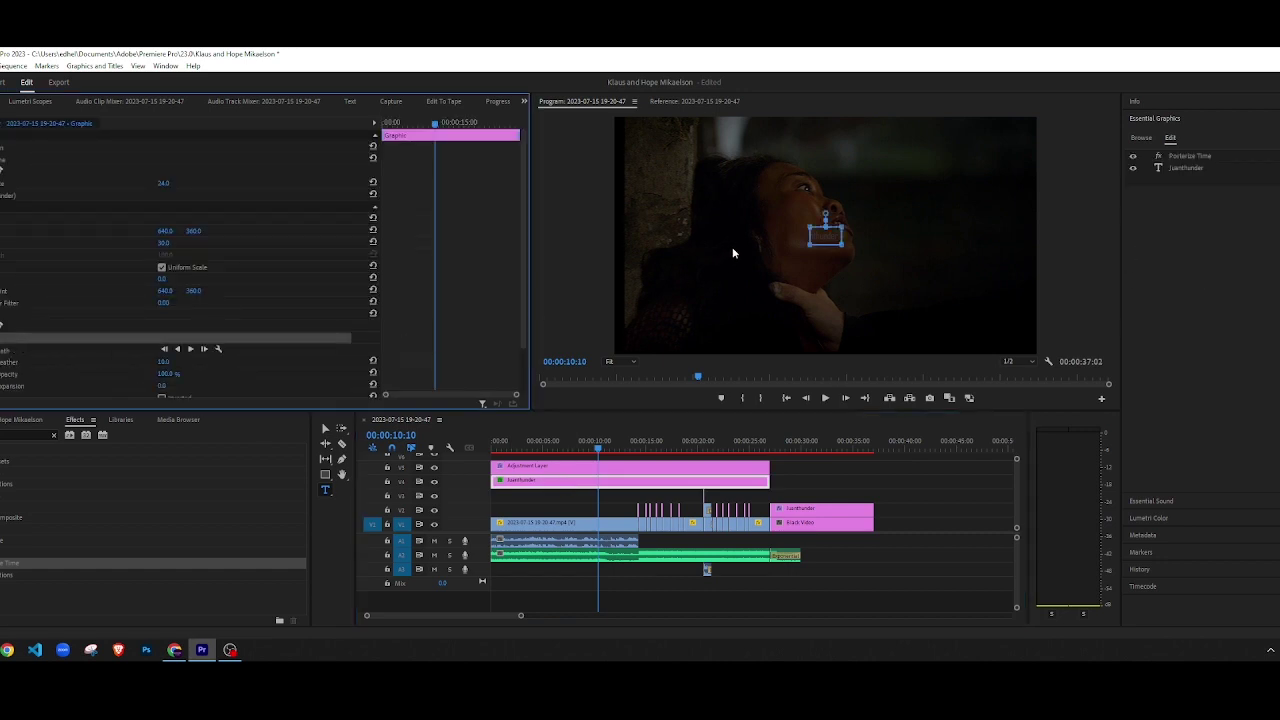
click(810, 230)
drag(790, 233, 798, 245)
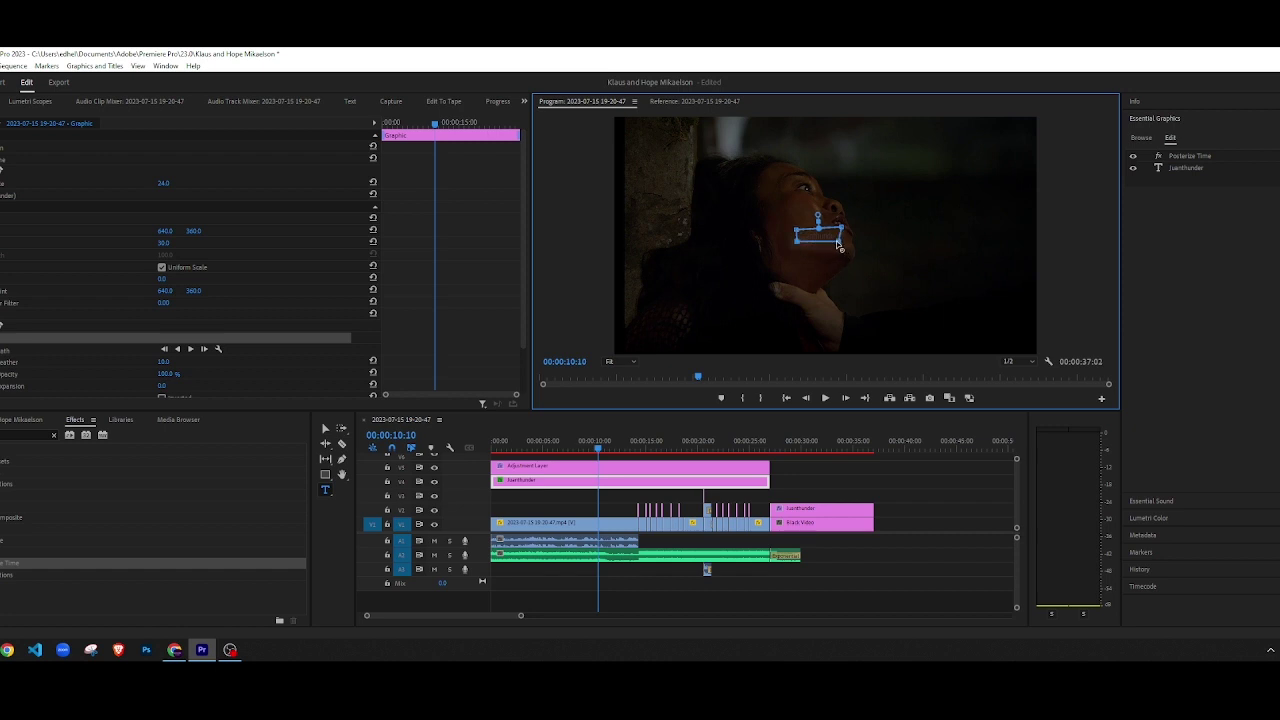
drag(840, 229, 838, 232)
Step: Play the sequence from the start to check the masked Juanthunder watermark
click(760, 493)
drag(595, 447, 484, 447)
key(space)
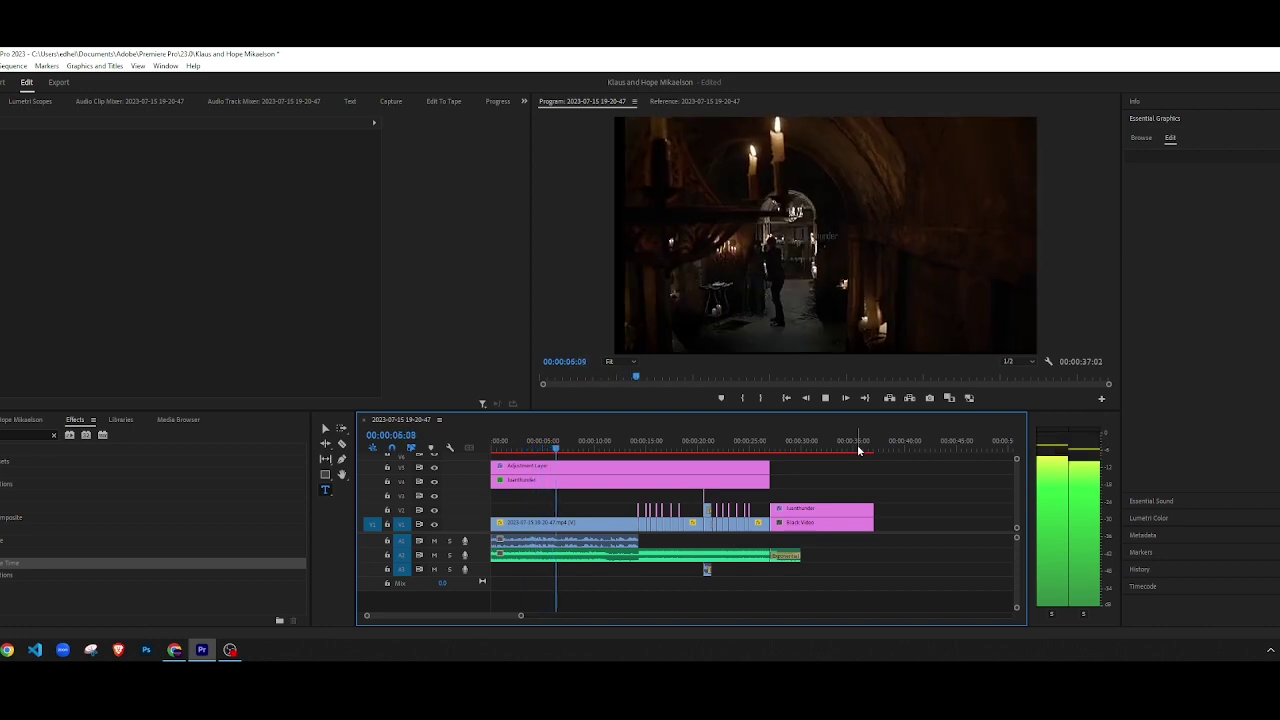
key(space)
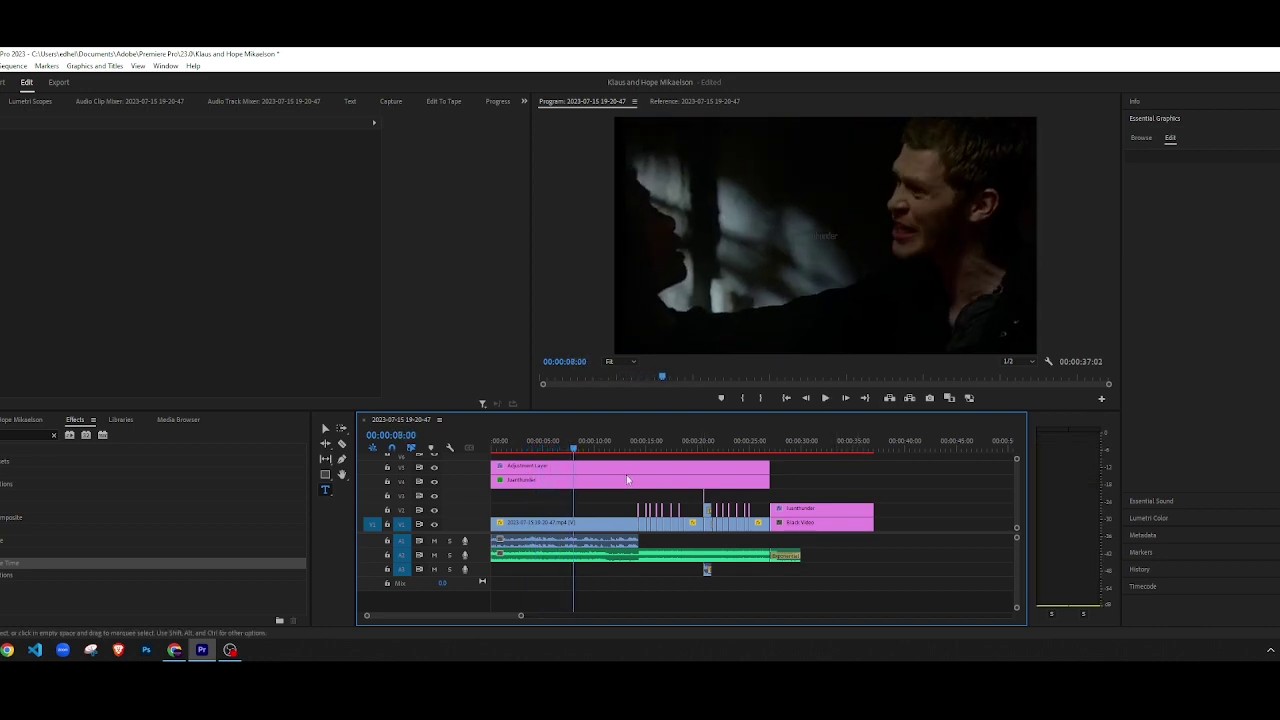
Step: Delete the opacity mask from the Juanthunder graphic on V4
click(628, 481)
scroll(24, 325, down, 2)
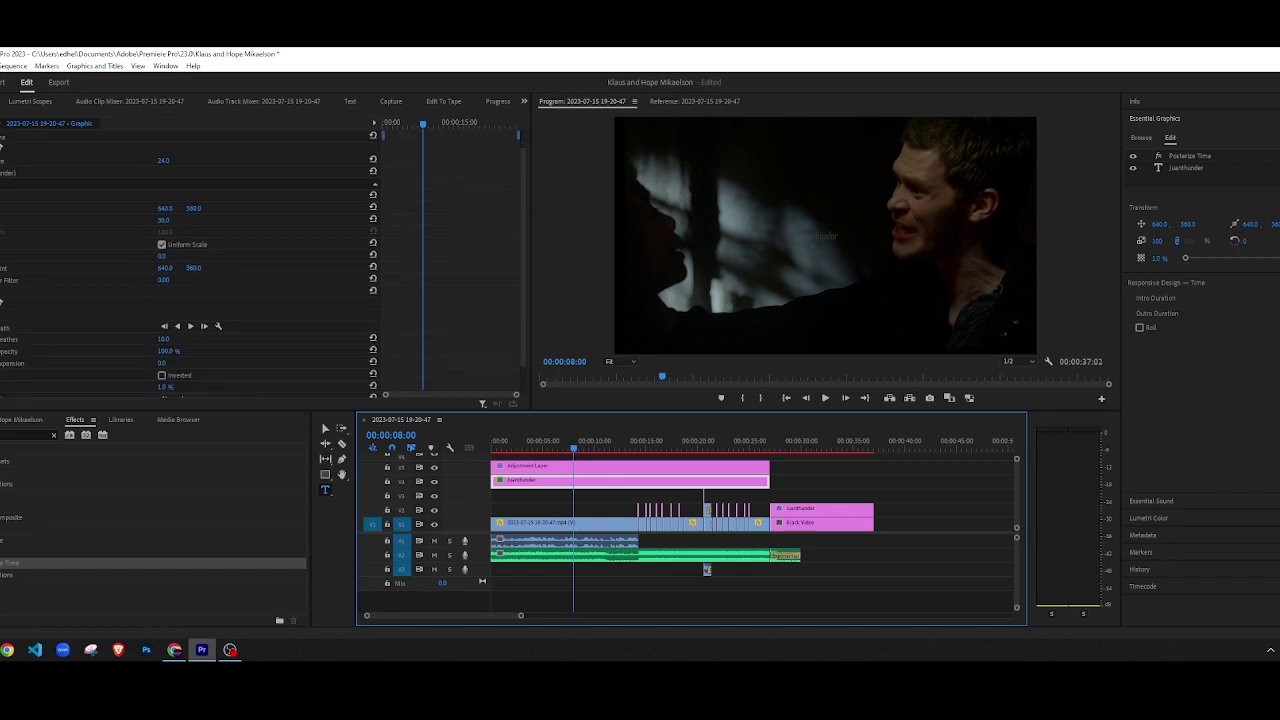
click(25, 315)
key(Delete)
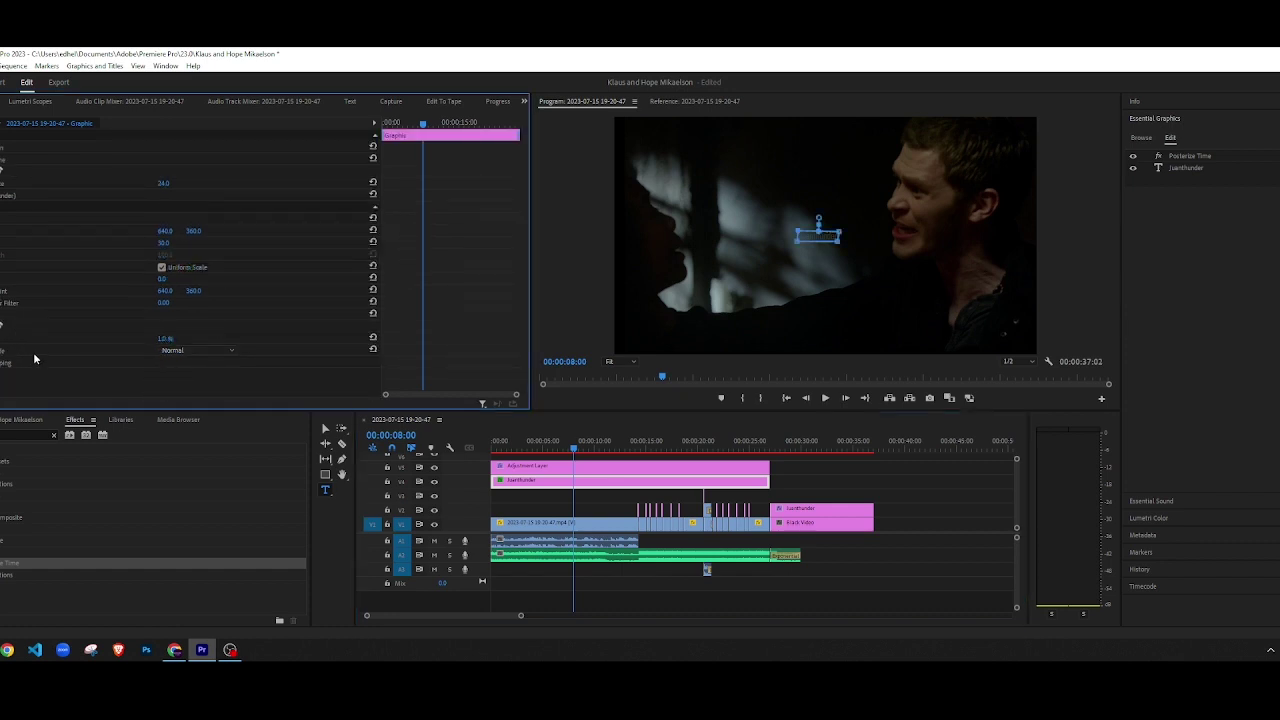
Step: Return the playhead to the start of the sequence and clear the effects search
click(827, 472)
drag(783, 449, 341, 467)
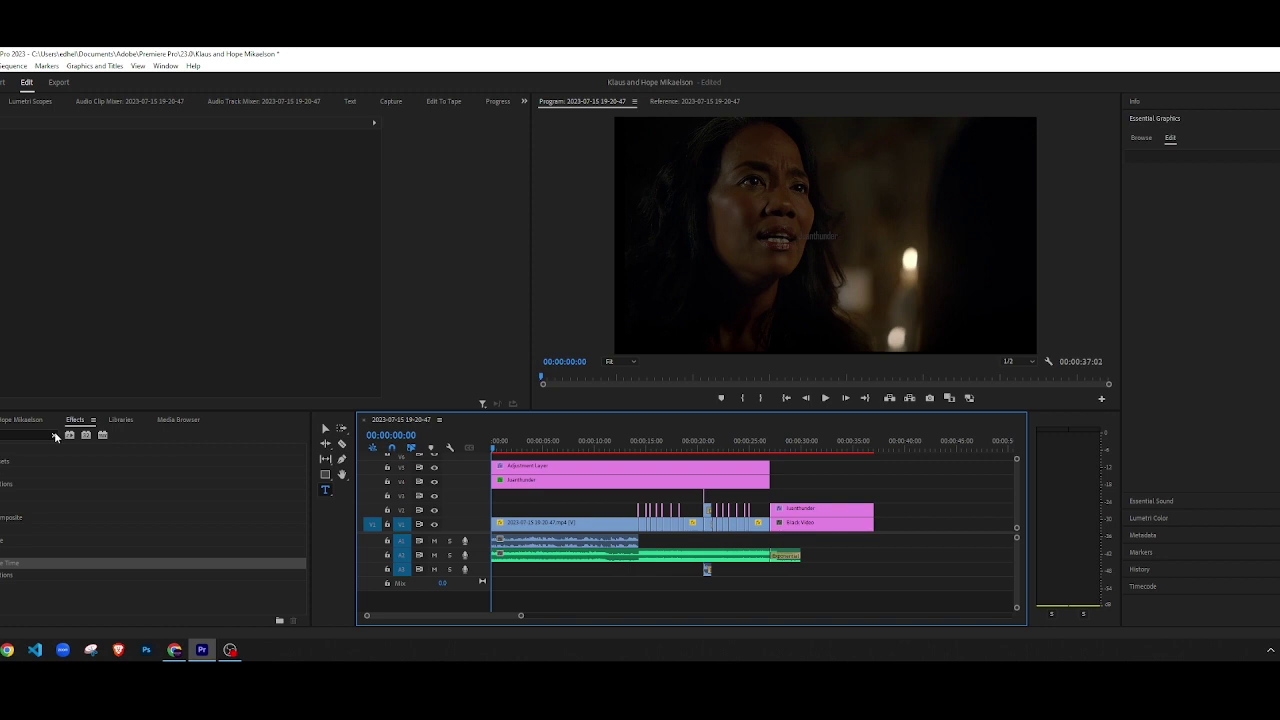
click(55, 434)
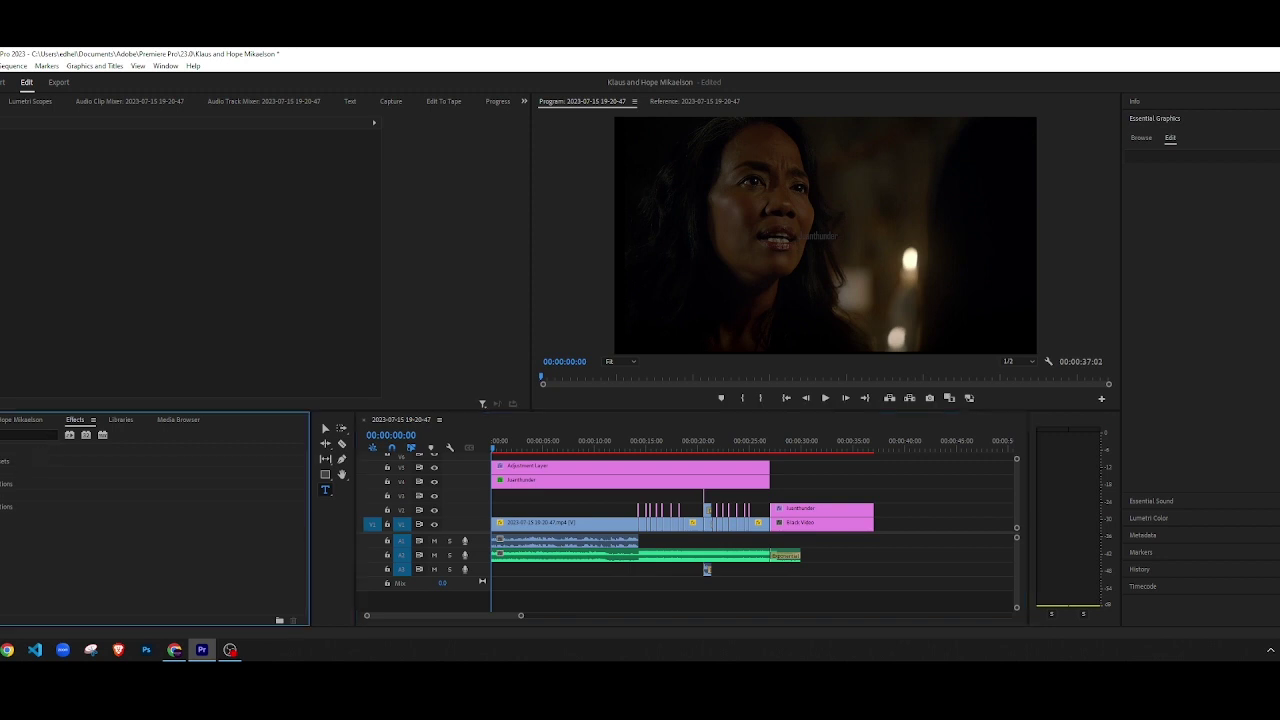
Step: Browse the colour presets for range conversion, Fuji and Kodak film stocks, Cinespace cinematic looks and monochrome looks
click(1, 461)
click(1, 518)
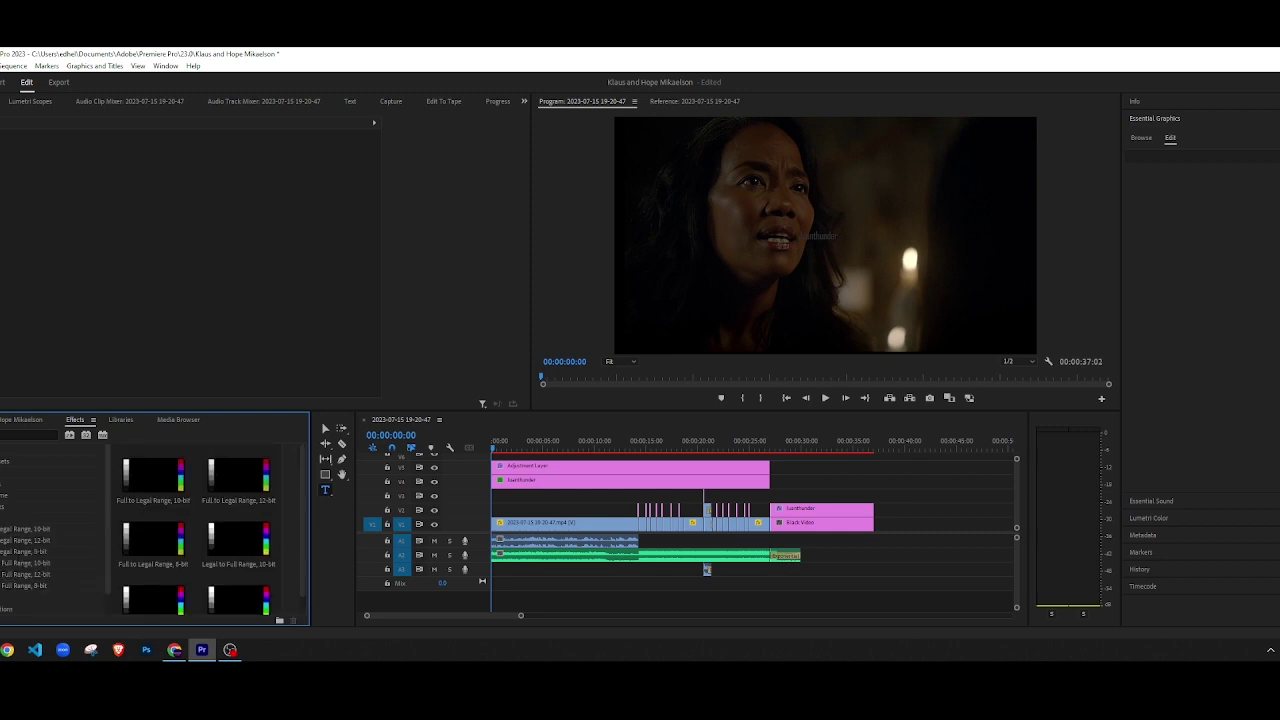
drag(505, 444, 434, 463)
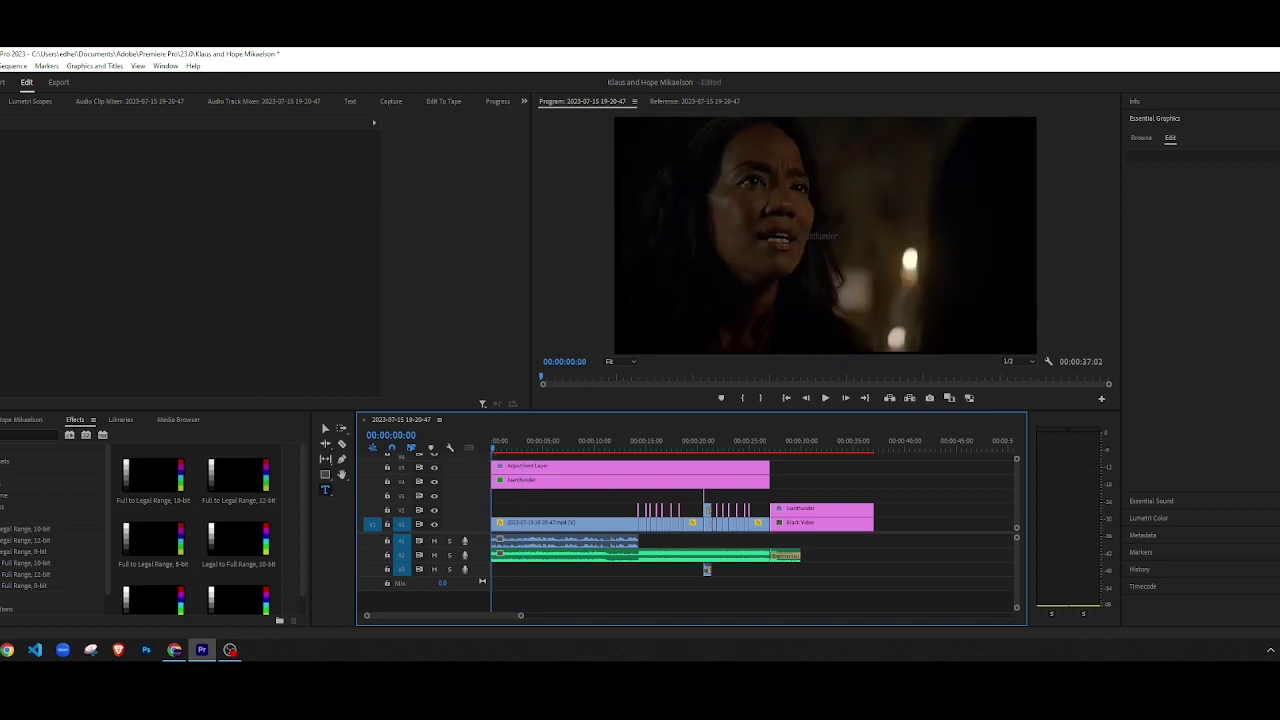
click(1, 507)
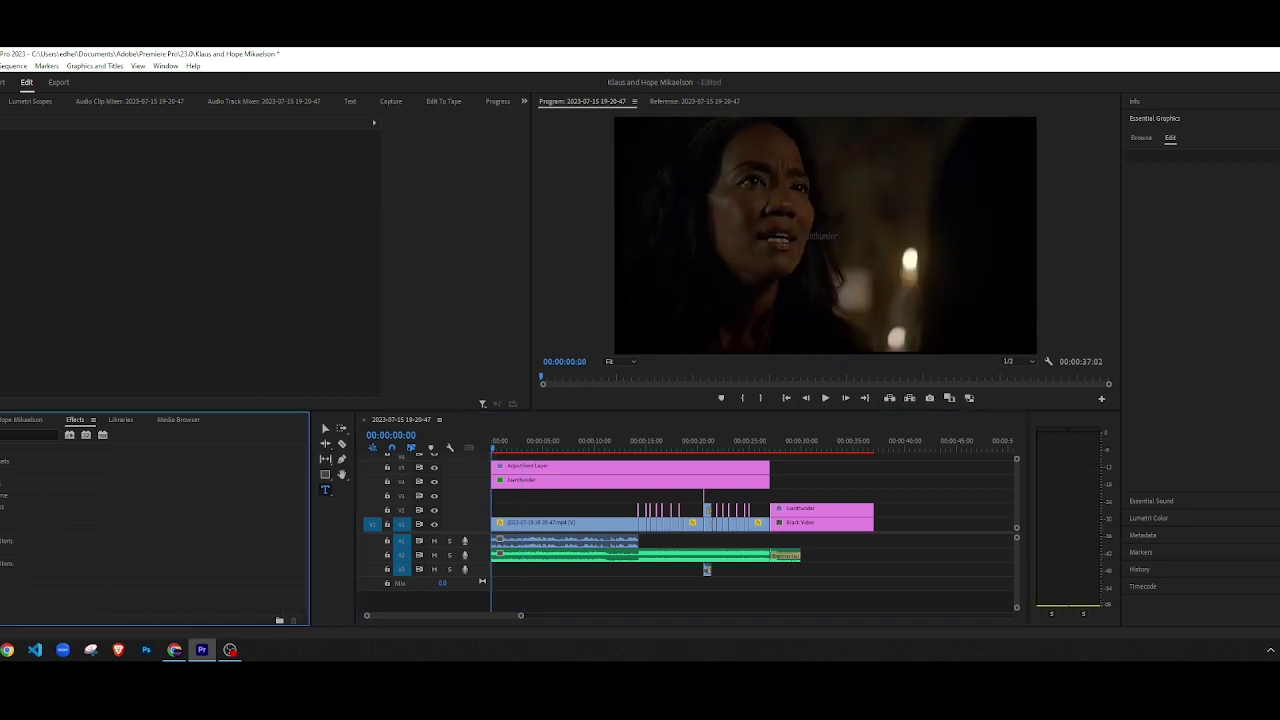
key(Right)
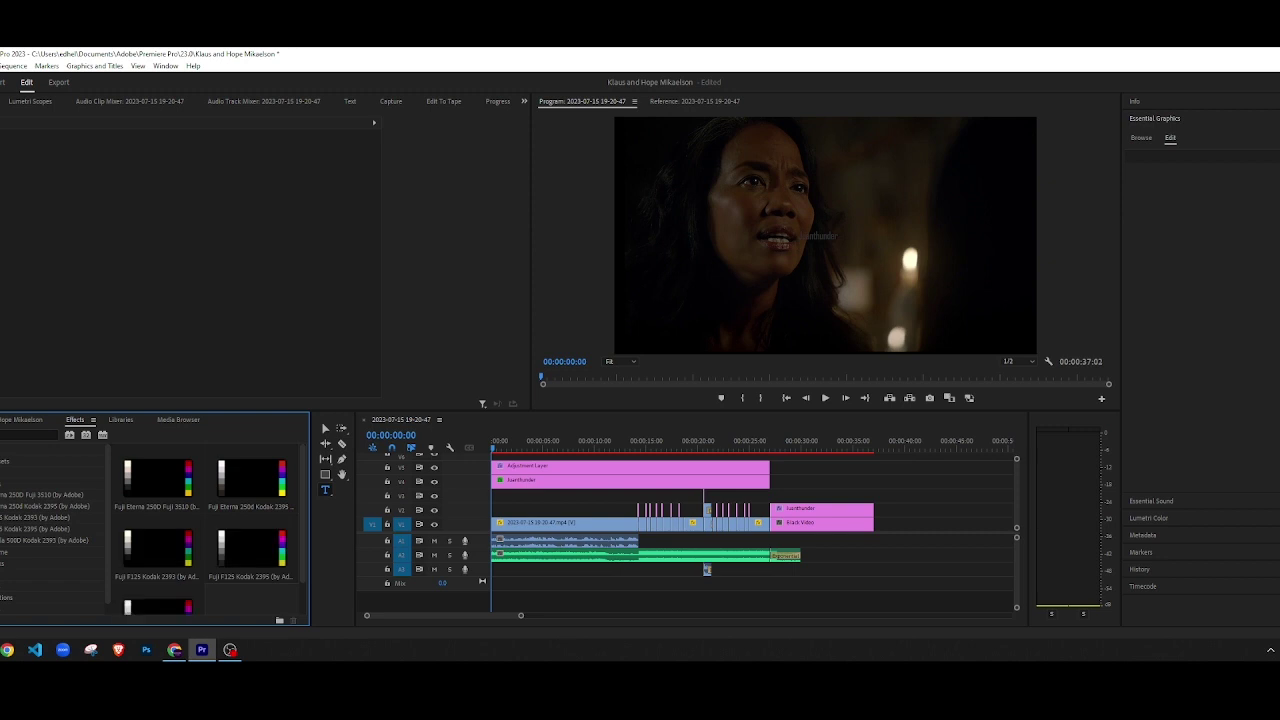
click(1, 484)
click(1, 473)
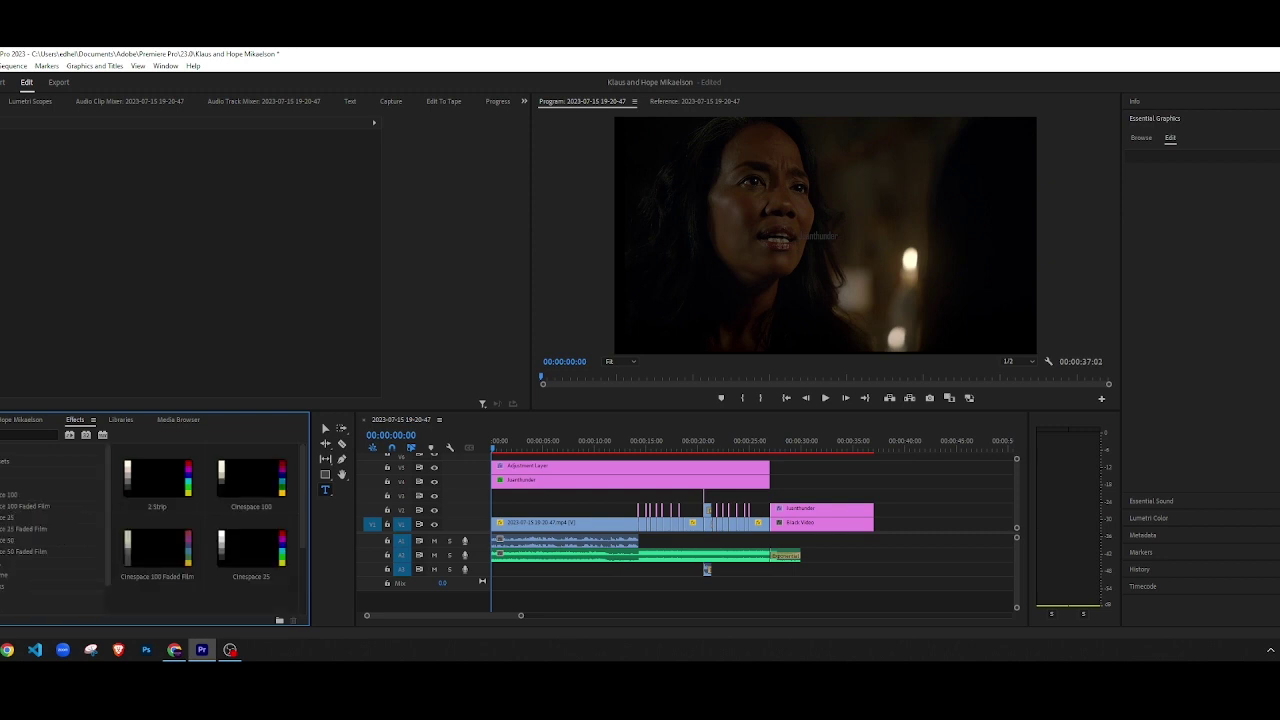
scroll(237, 519, down, 3)
scroll(141, 529, up, 1)
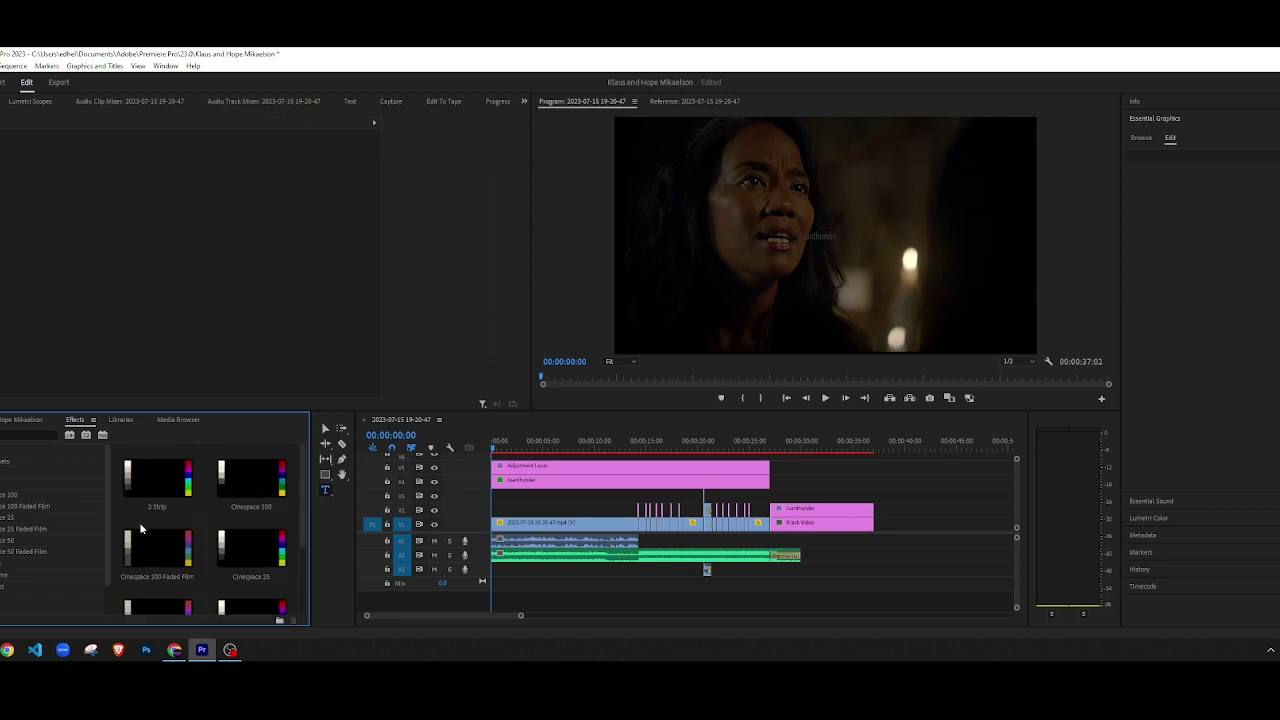
click(1, 473)
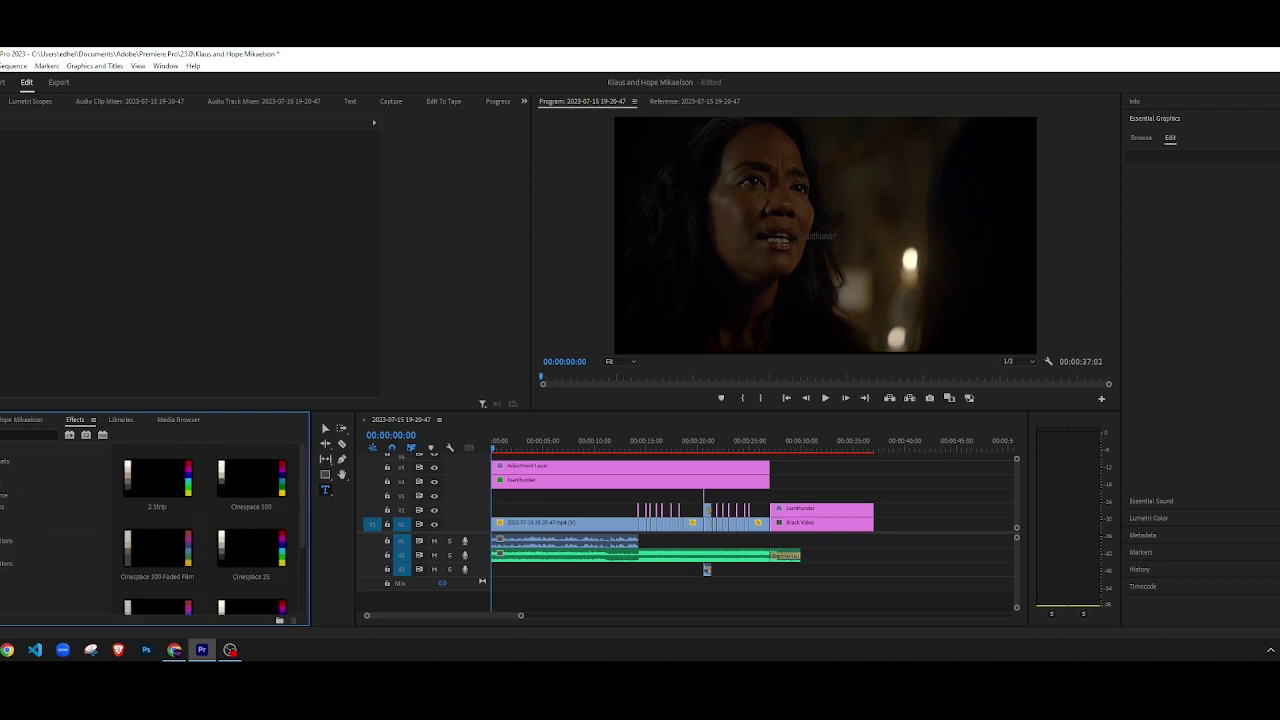
click(1, 495)
scroll(168, 534, down, 2)
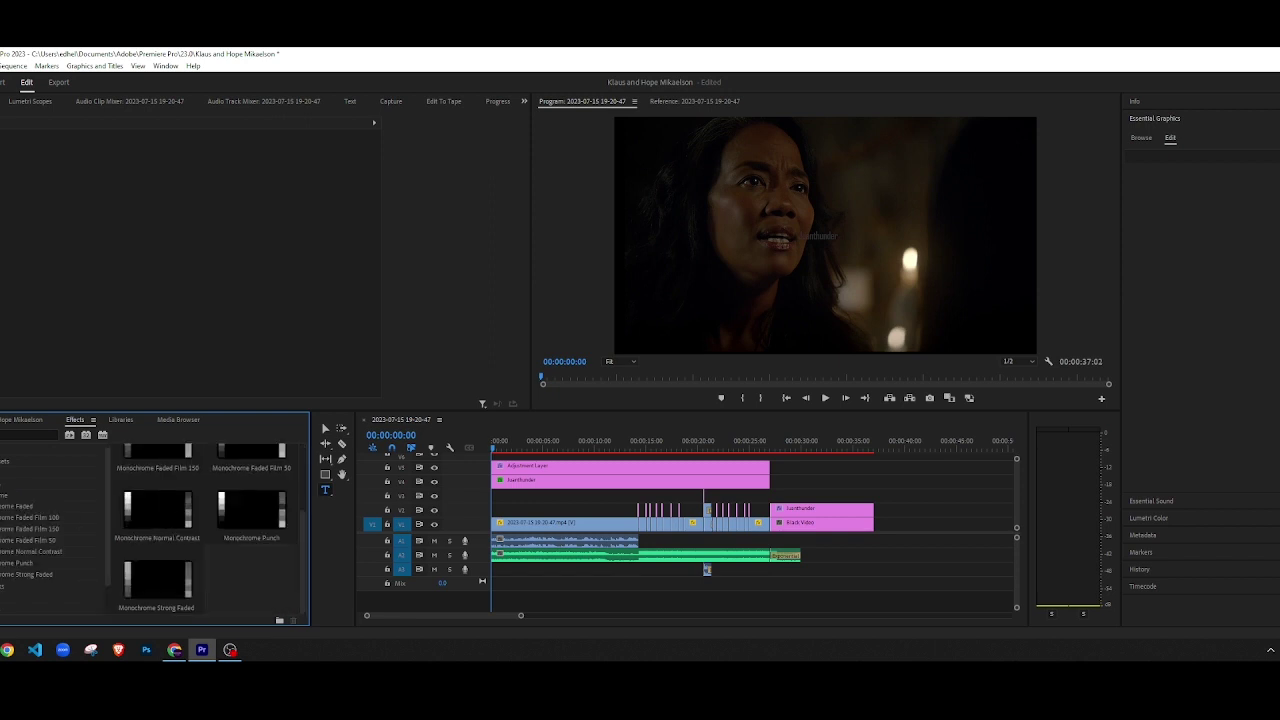
Step: Open the Canon 5D group of SL camera looks and browse to the Gold presets
key(Left)
click(1, 507)
click(1, 518)
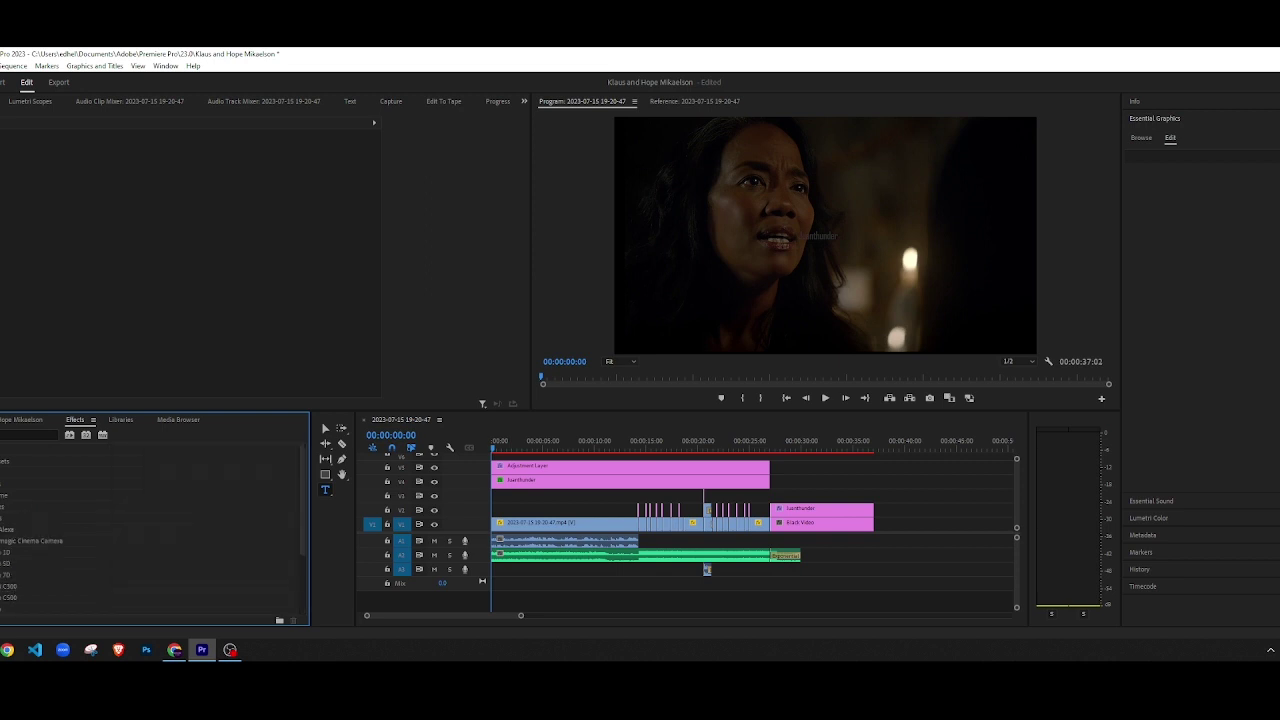
click(1, 563)
scroll(154, 539, down, 2)
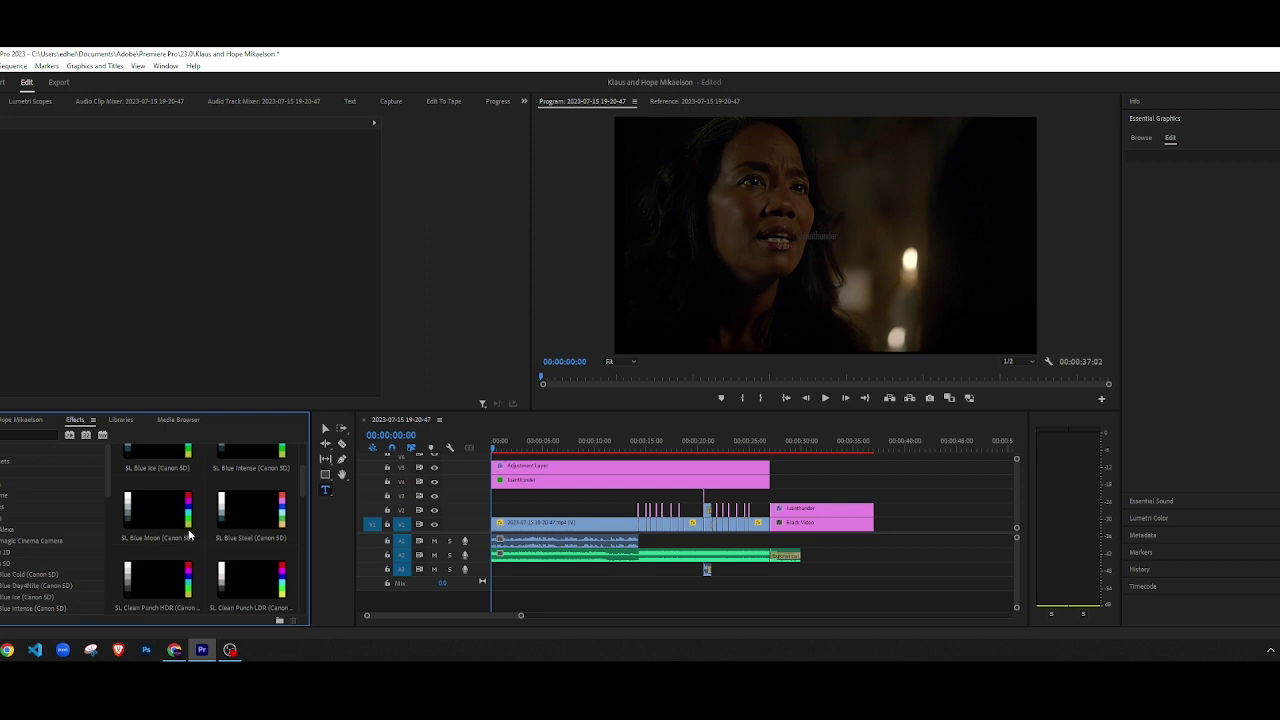
scroll(189, 537, down, 2)
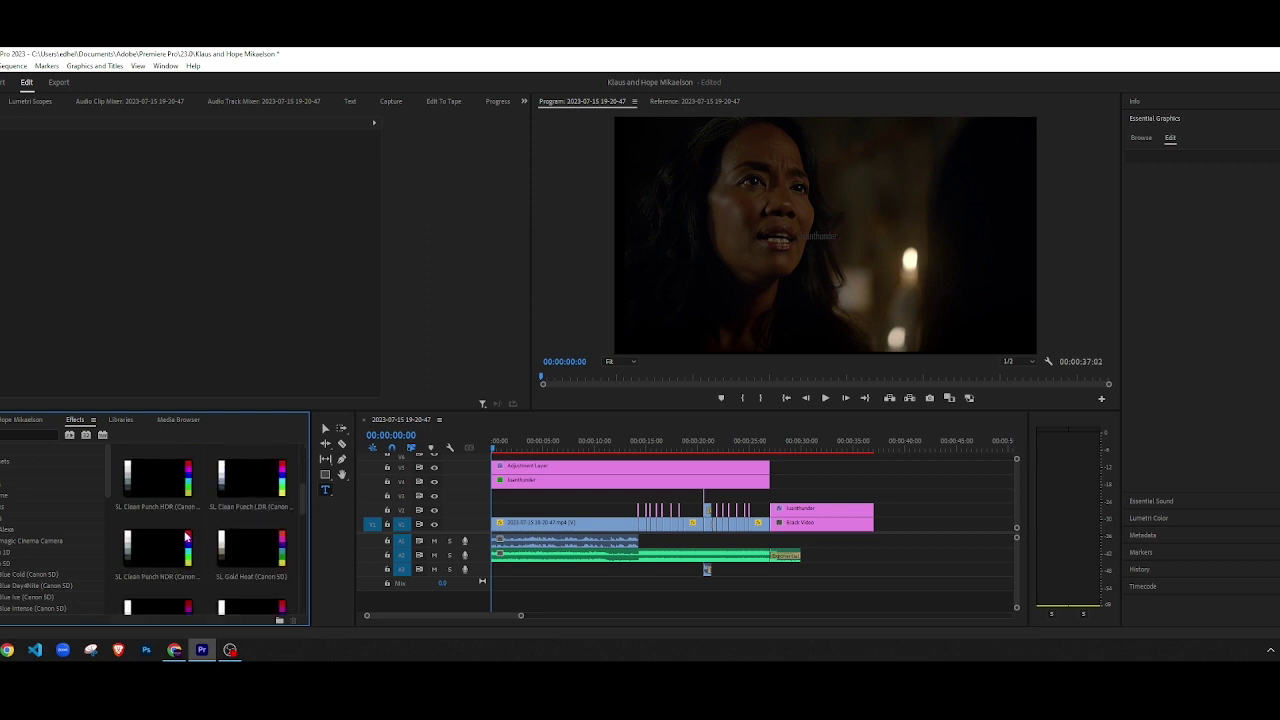
scroll(185, 537, down, 1)
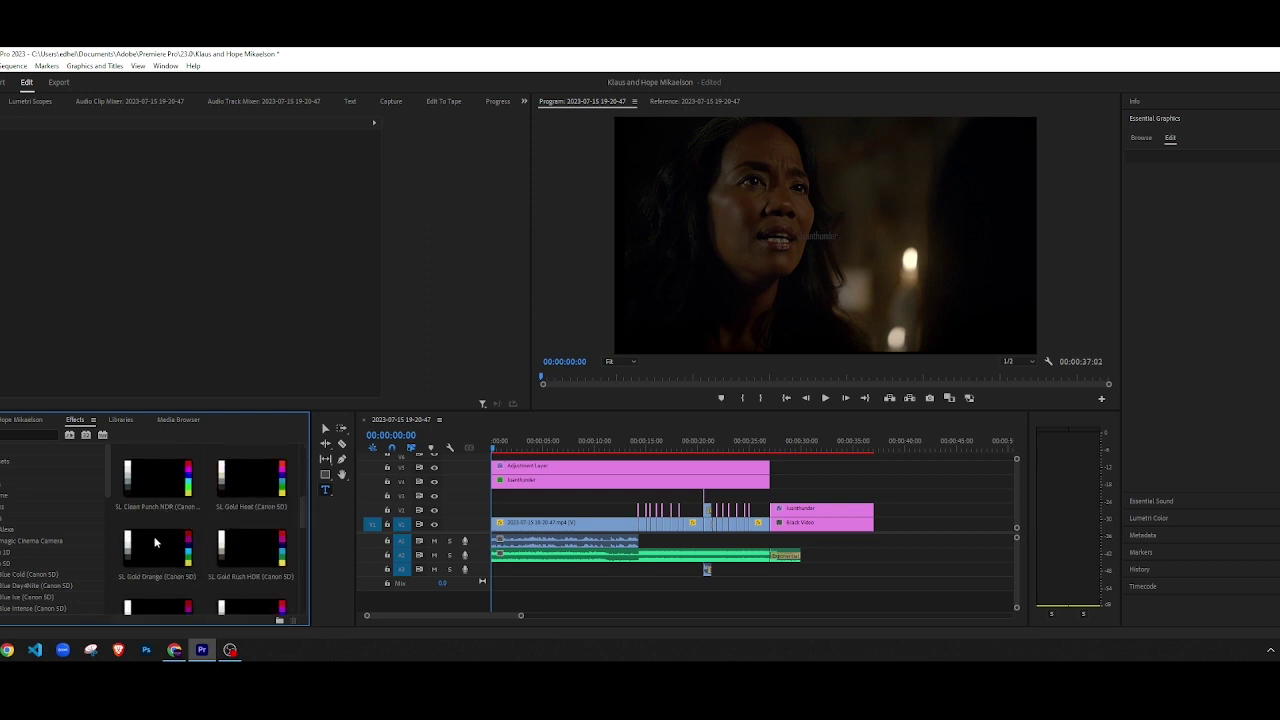
Step: Try the SL Gold Orange and SL Gold Heat (Canon 5D) presets on the adjustment layer, undoing the Gold Heat look
drag(155, 542, 537, 481)
click(537, 466)
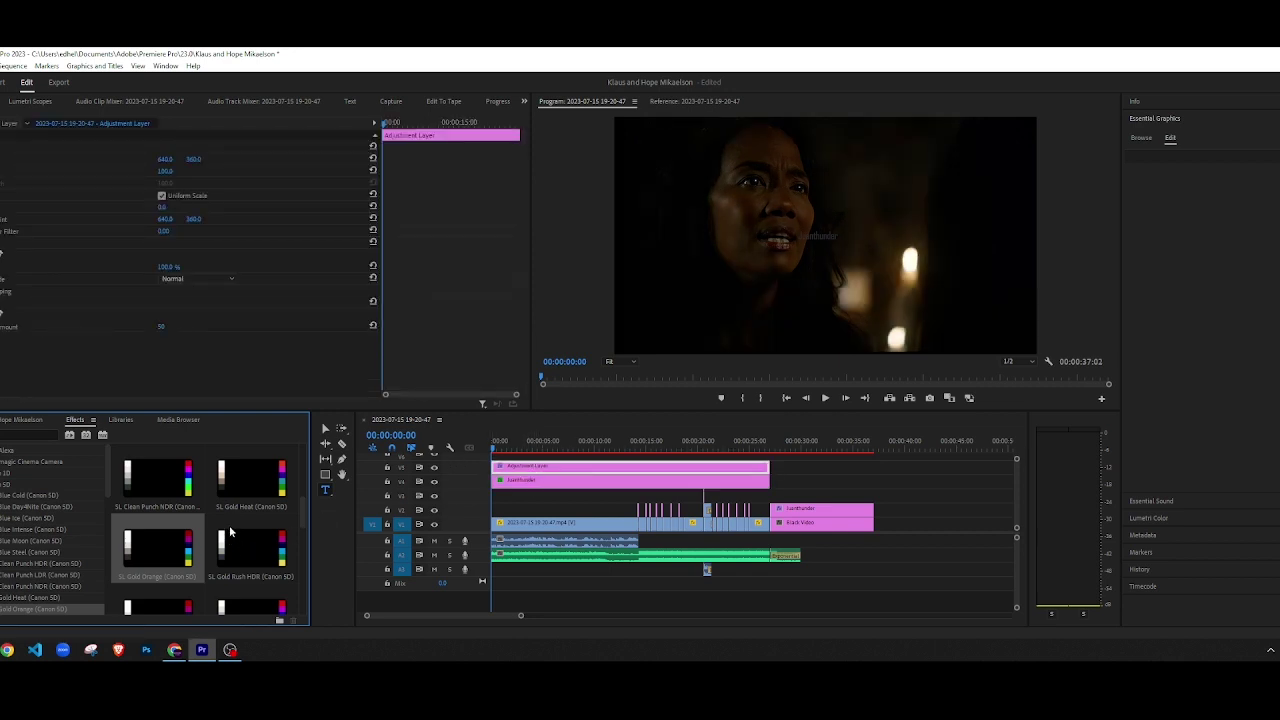
drag(250, 480, 515, 472)
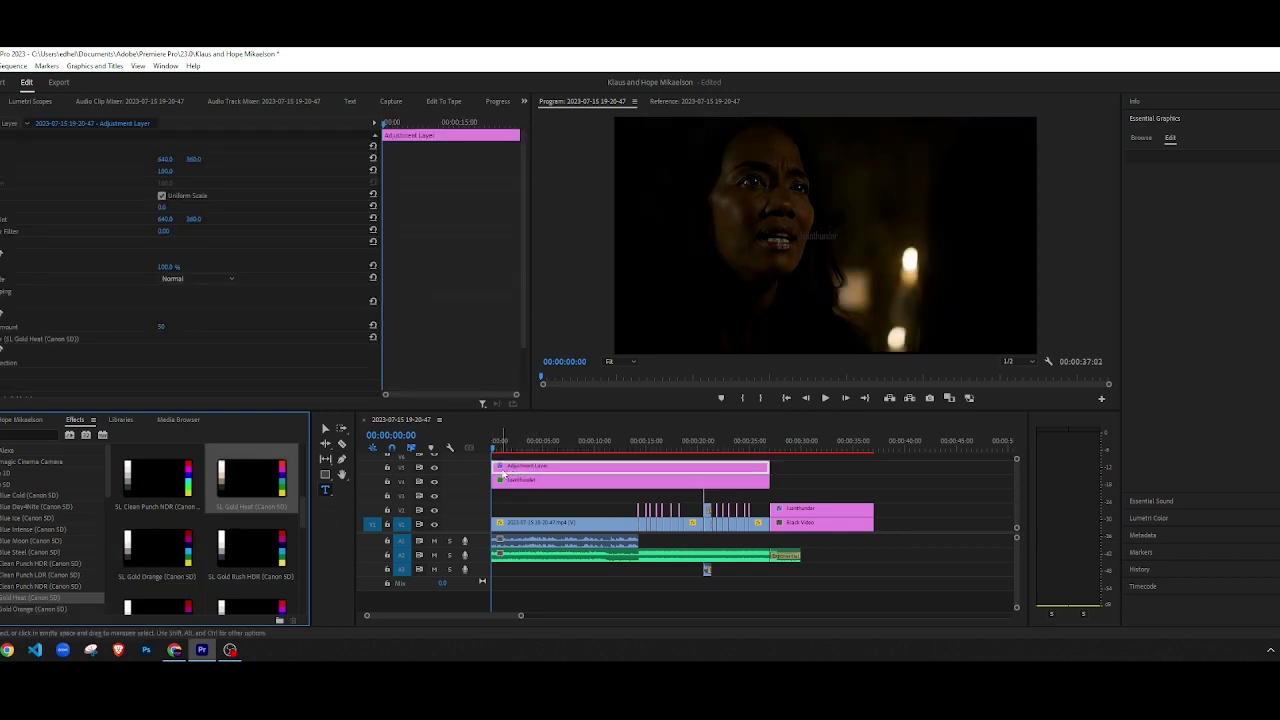
key(ctrl+z)
Step: Try the SL Retro Brown (Canon 5D) preset on the adjustment layer and undo it
scroll(170, 508, down, 6)
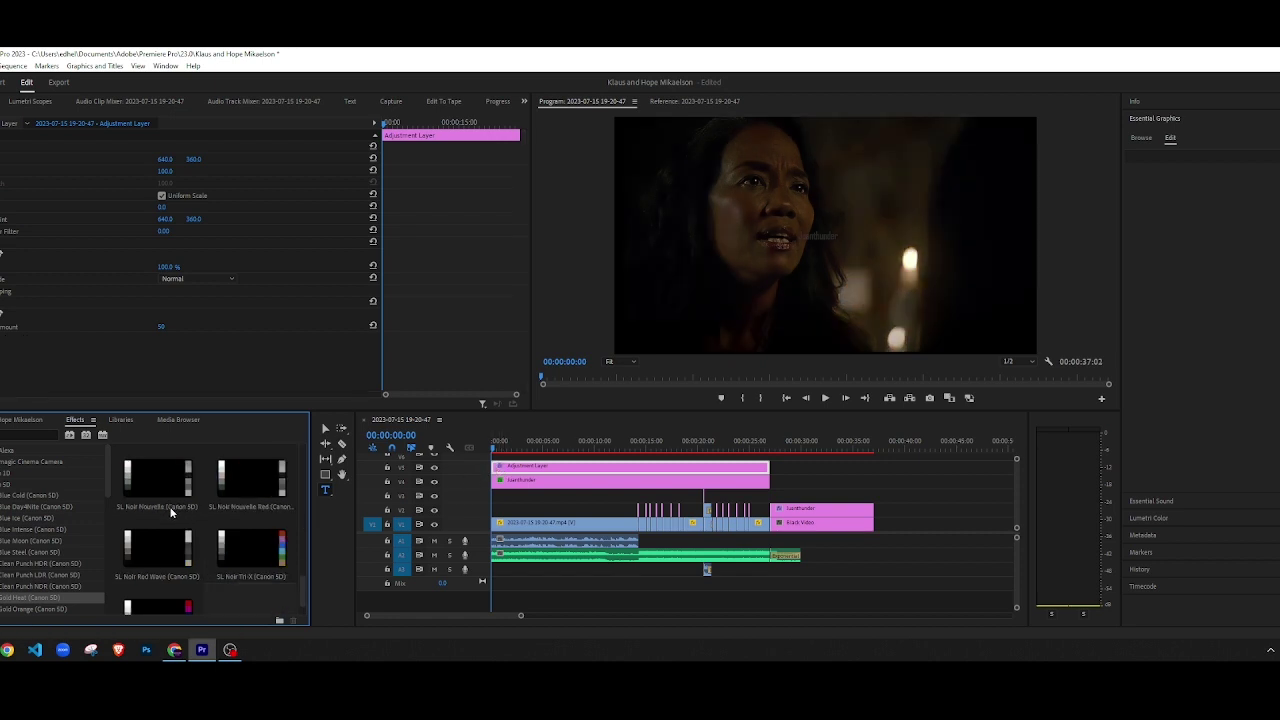
drag(166, 575, 525, 470)
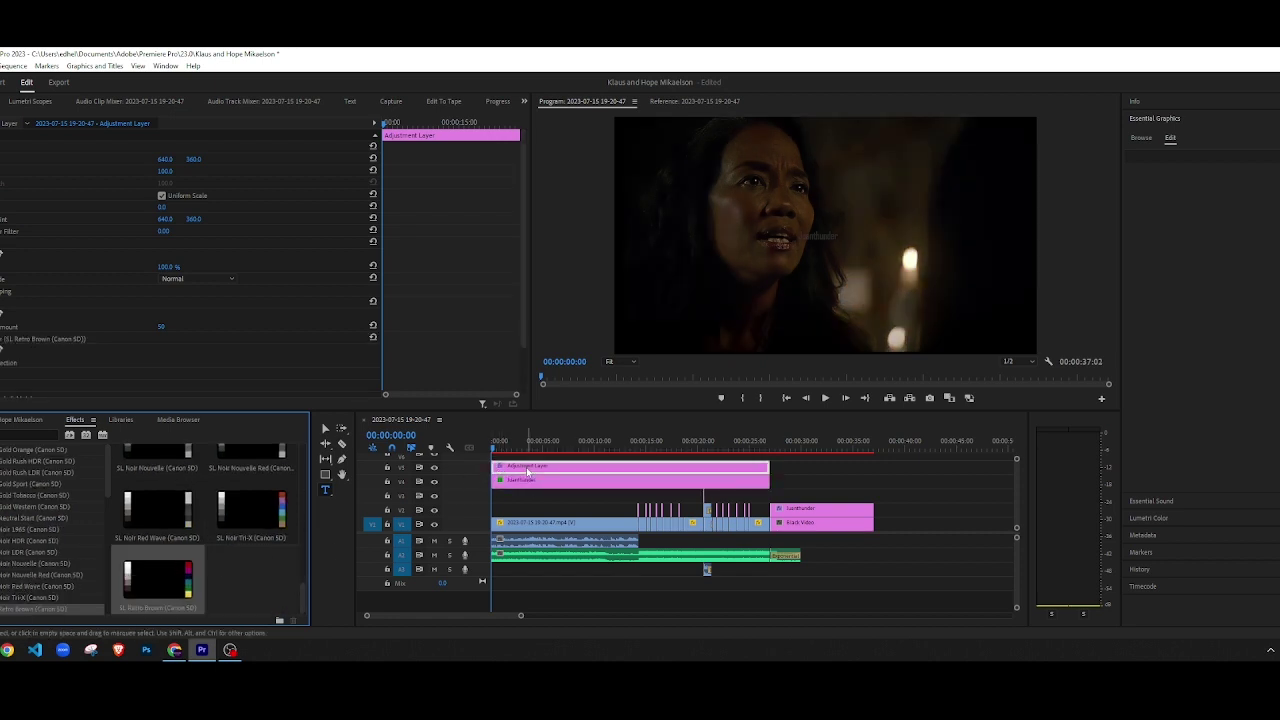
key(ctrl+z)
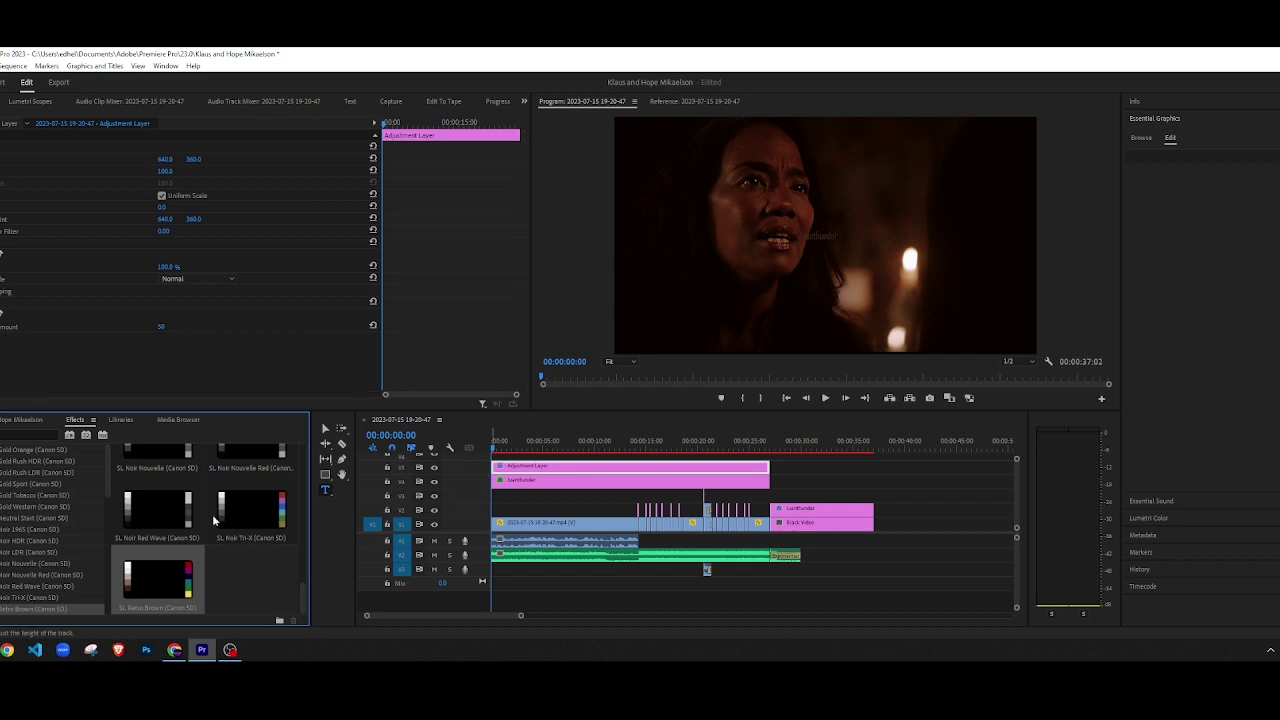
Step: Try the SL Blue Cold (Canon 5D) preset on the adjustment layer and undo it
scroll(40, 527, up, 5)
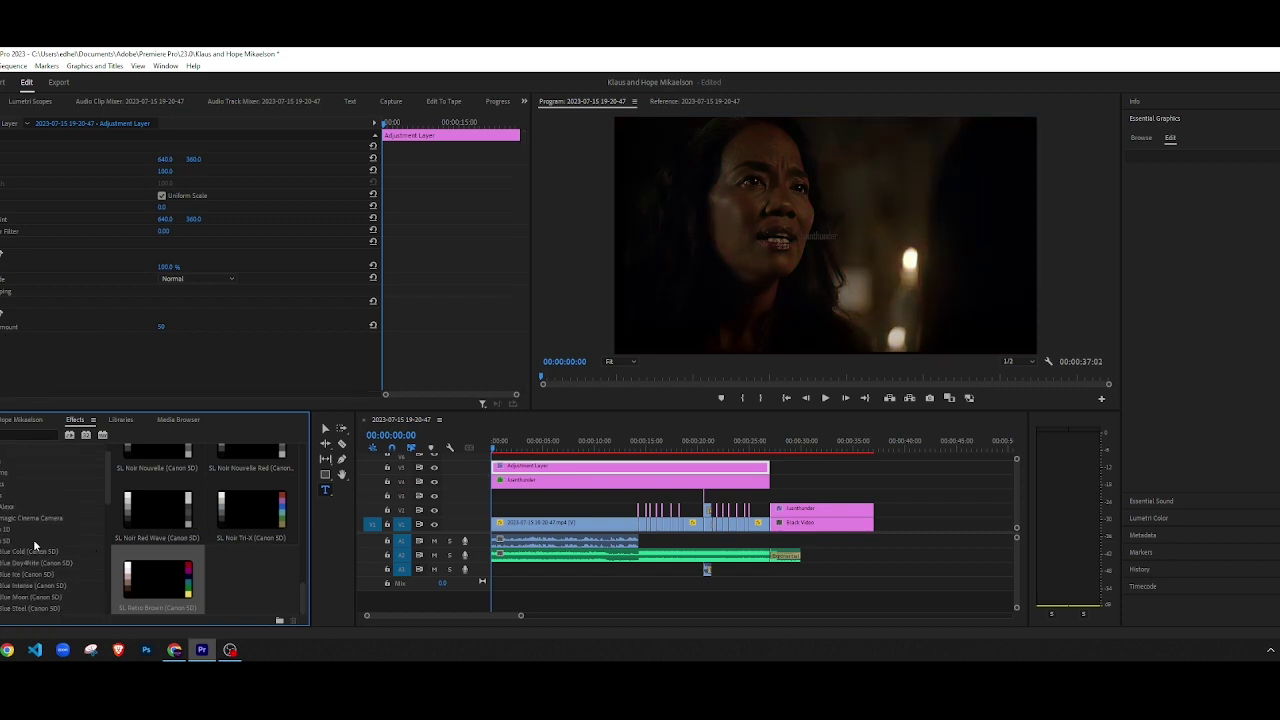
drag(33, 543, 554, 468)
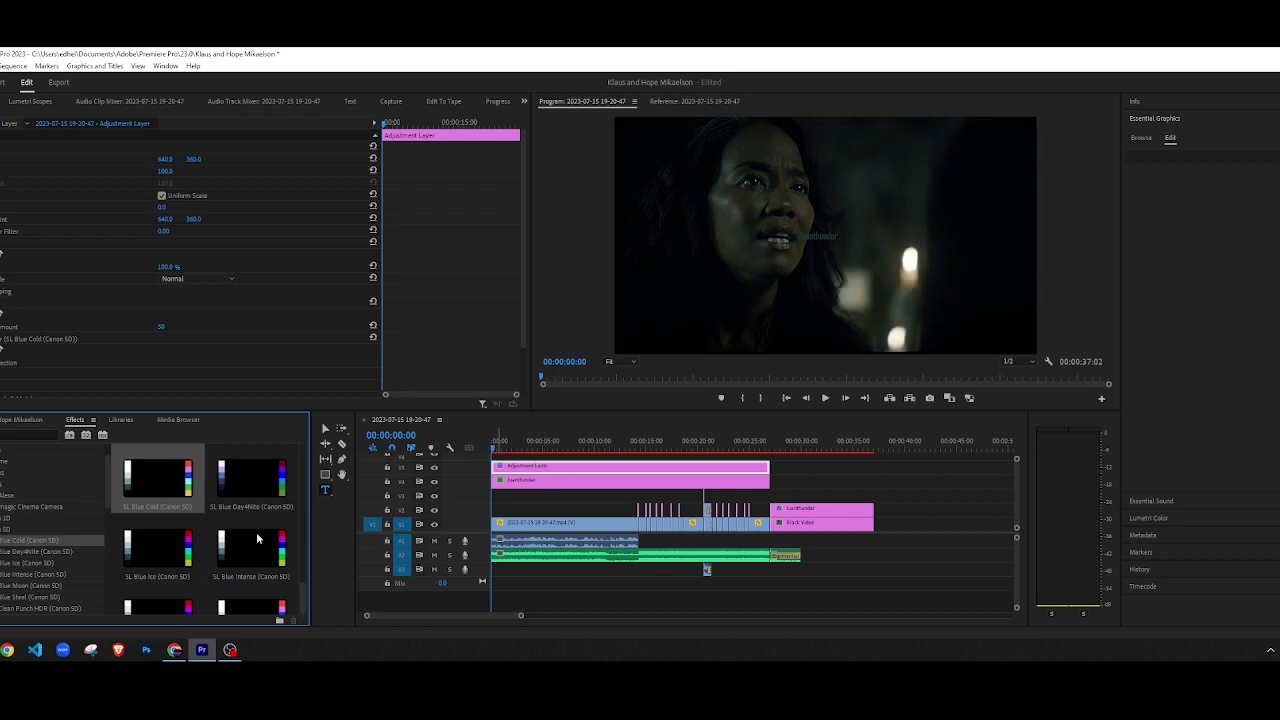
key(ctrl+z)
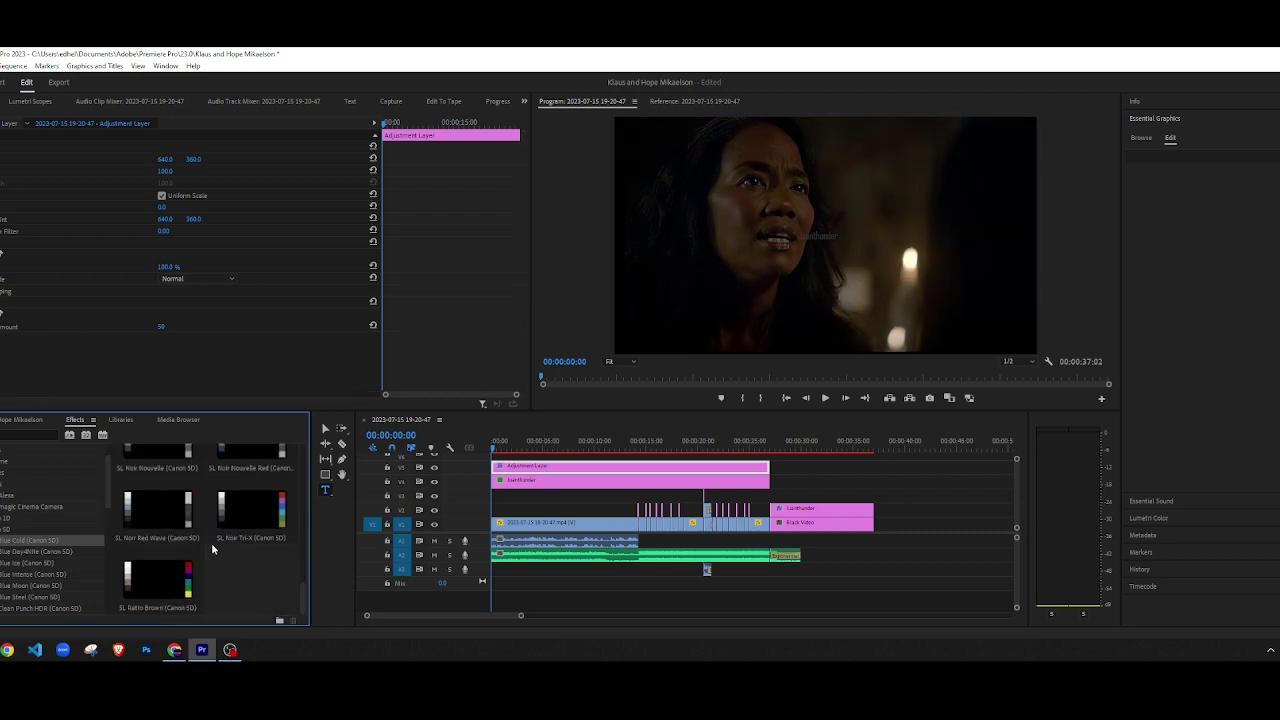
Step: Apply the SL Clean Punch LDR (Canon 5D) preset to the adjustment layer
scroll(174, 572, down, 5)
scroll(174, 572, up, 5)
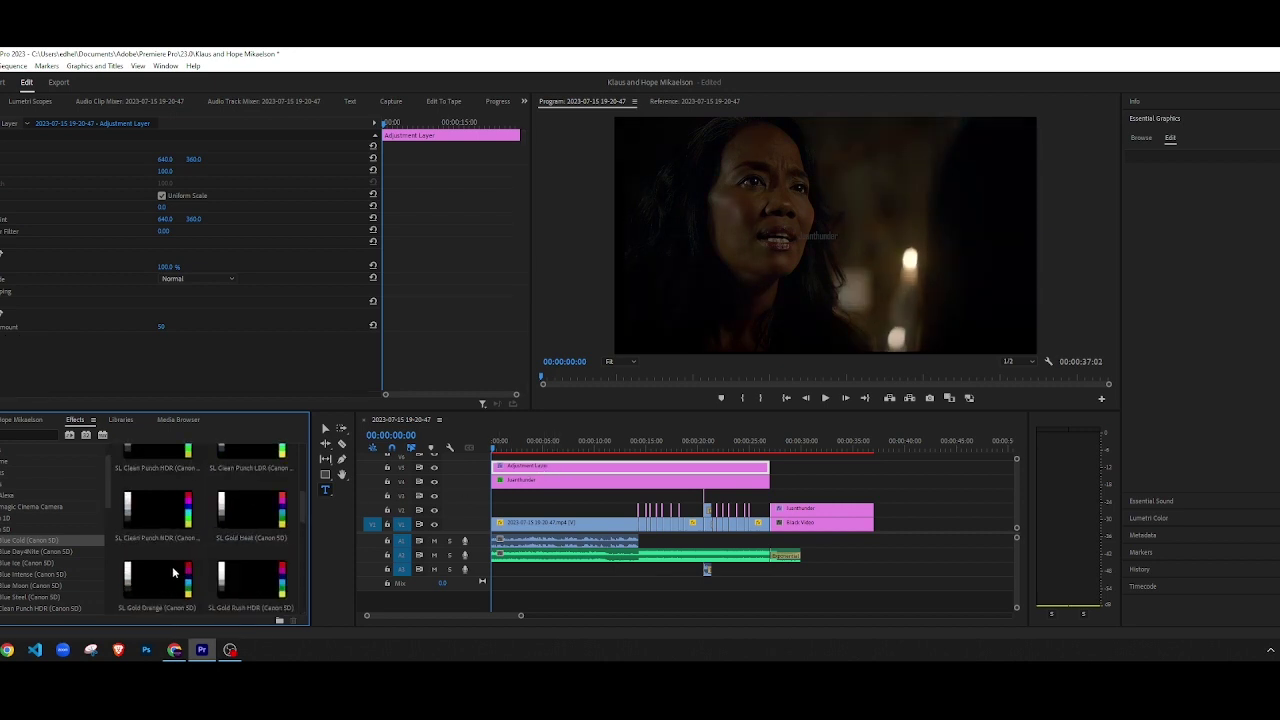
scroll(172, 572, up, 1)
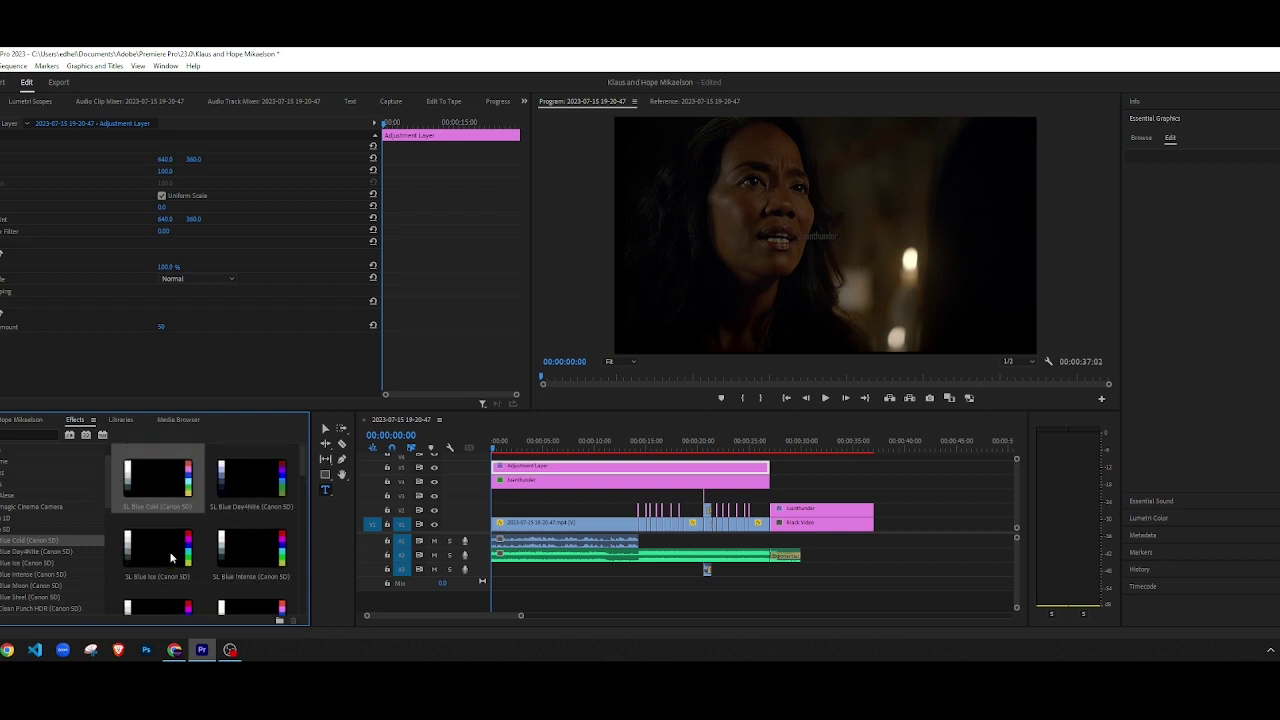
scroll(170, 556, down, 2)
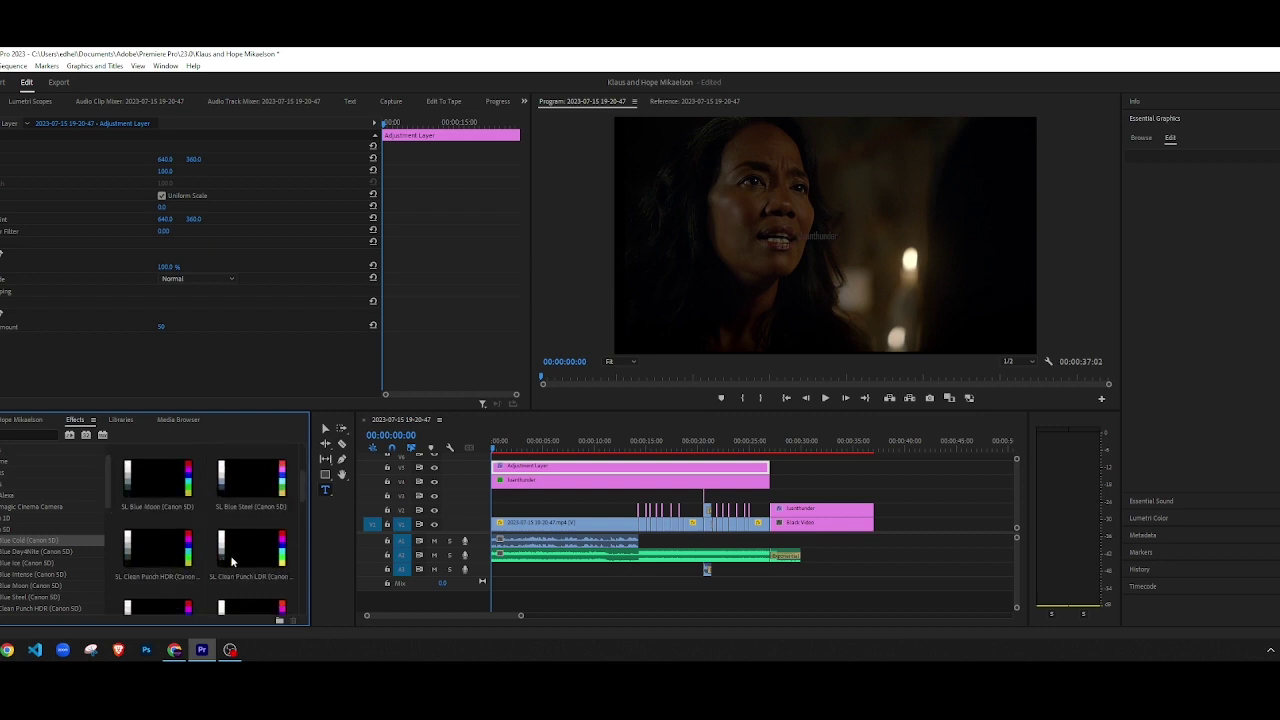
drag(230, 560, 520, 468)
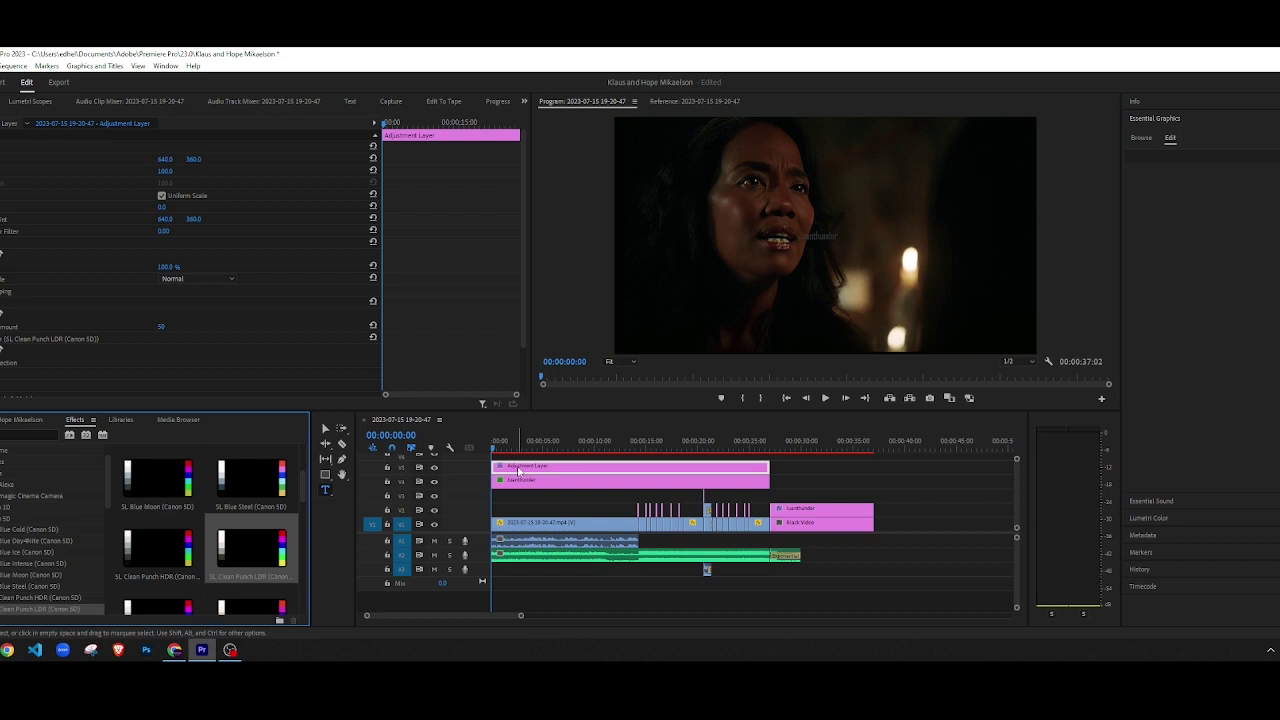
Step: Expand the Basic Correction settings of the adjustment layer's SL Clean Punch LDR effect to reach the exposure controls
scroll(66, 360, down, 2)
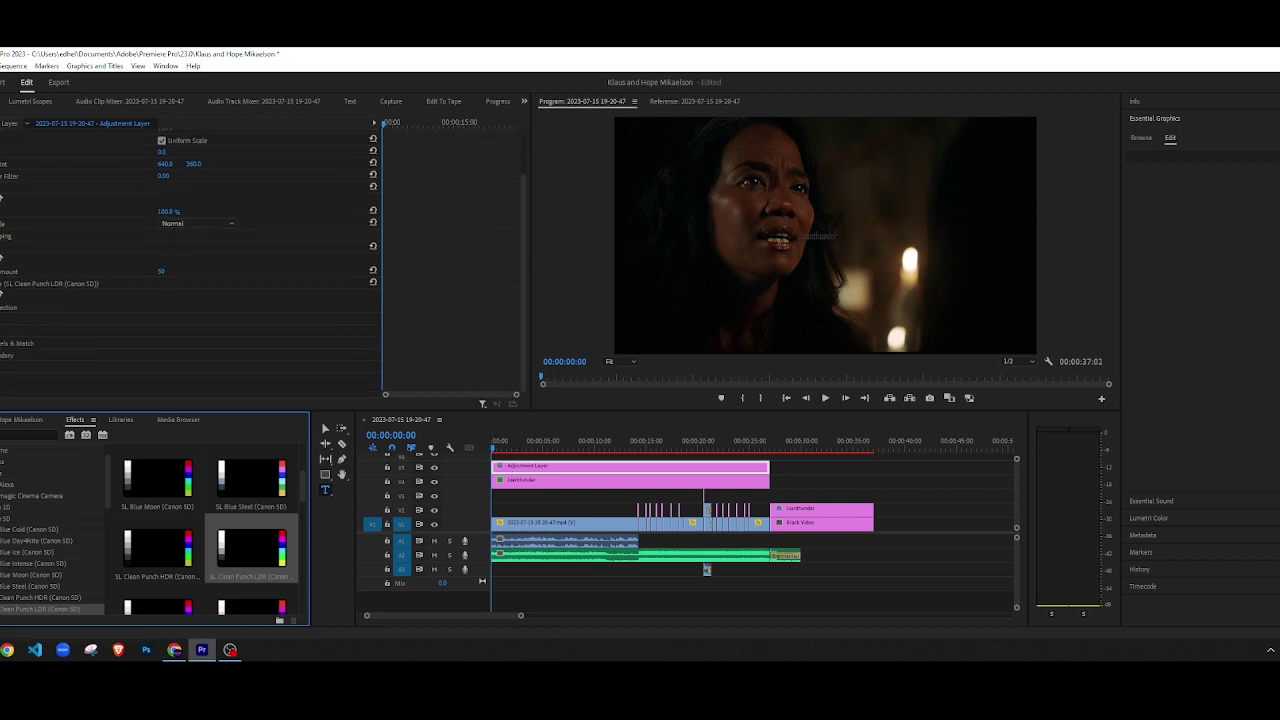
click(1, 308)
scroll(190, 260, down, 4)
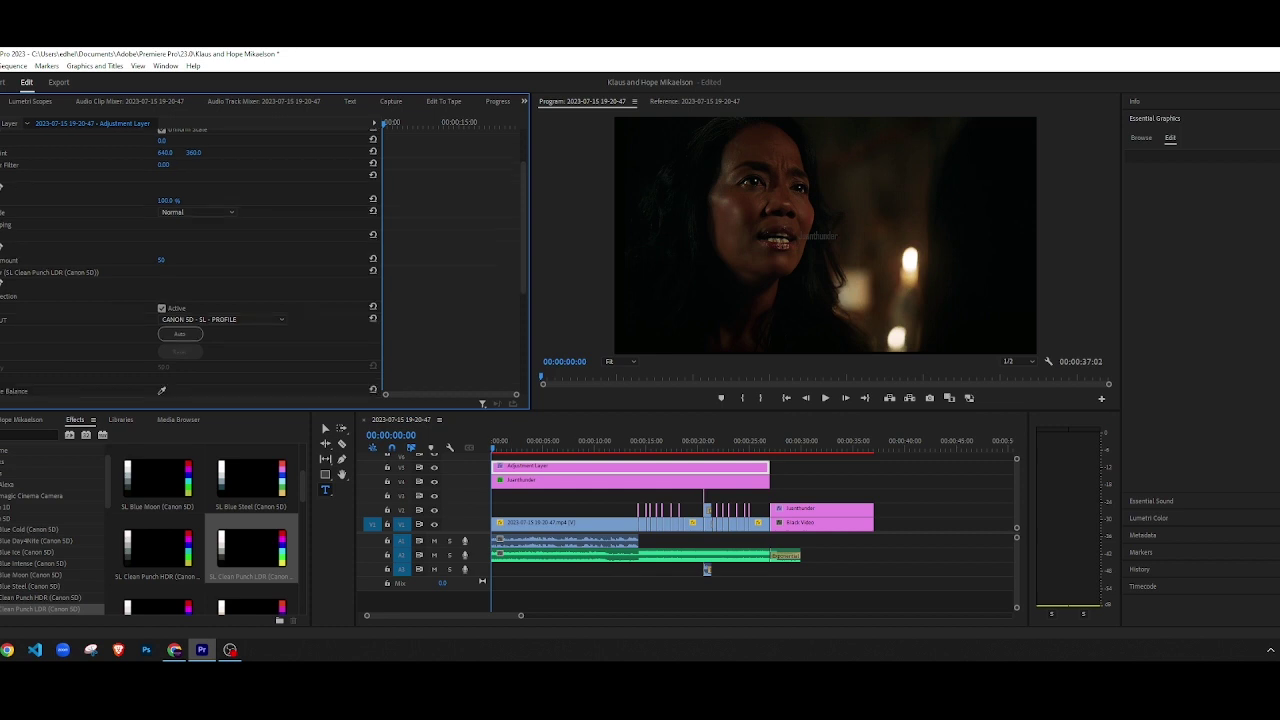
scroll(190, 260, down, 1)
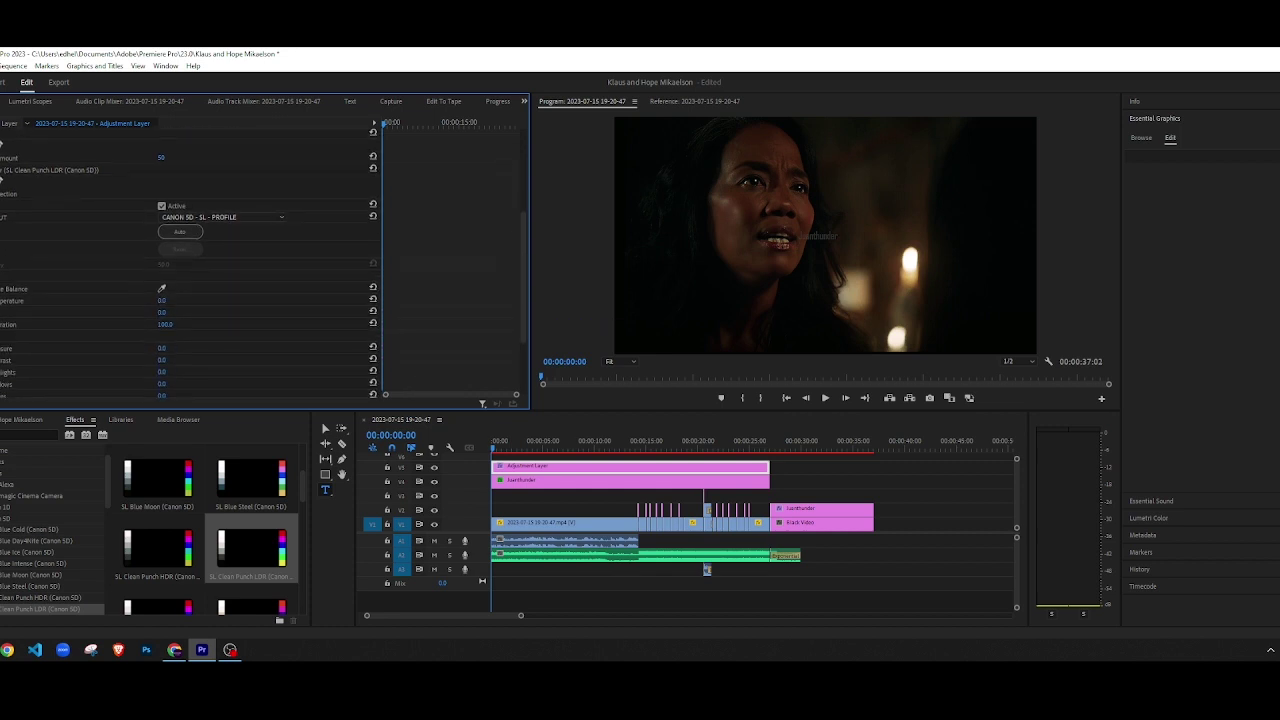
scroll(76, 353, down, 2)
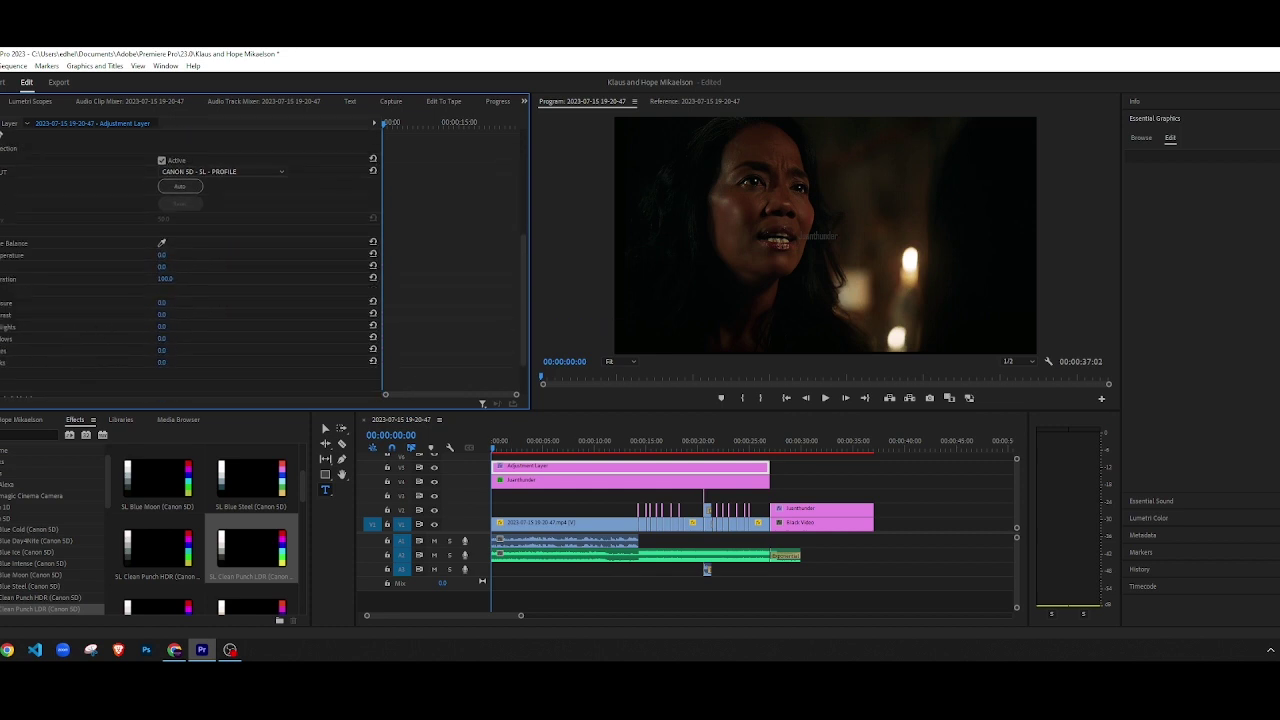
Step: Try exposure values of 0, 5 and 1 in the adjustment layer's Basic Correction
click(162, 302)
key(Return)
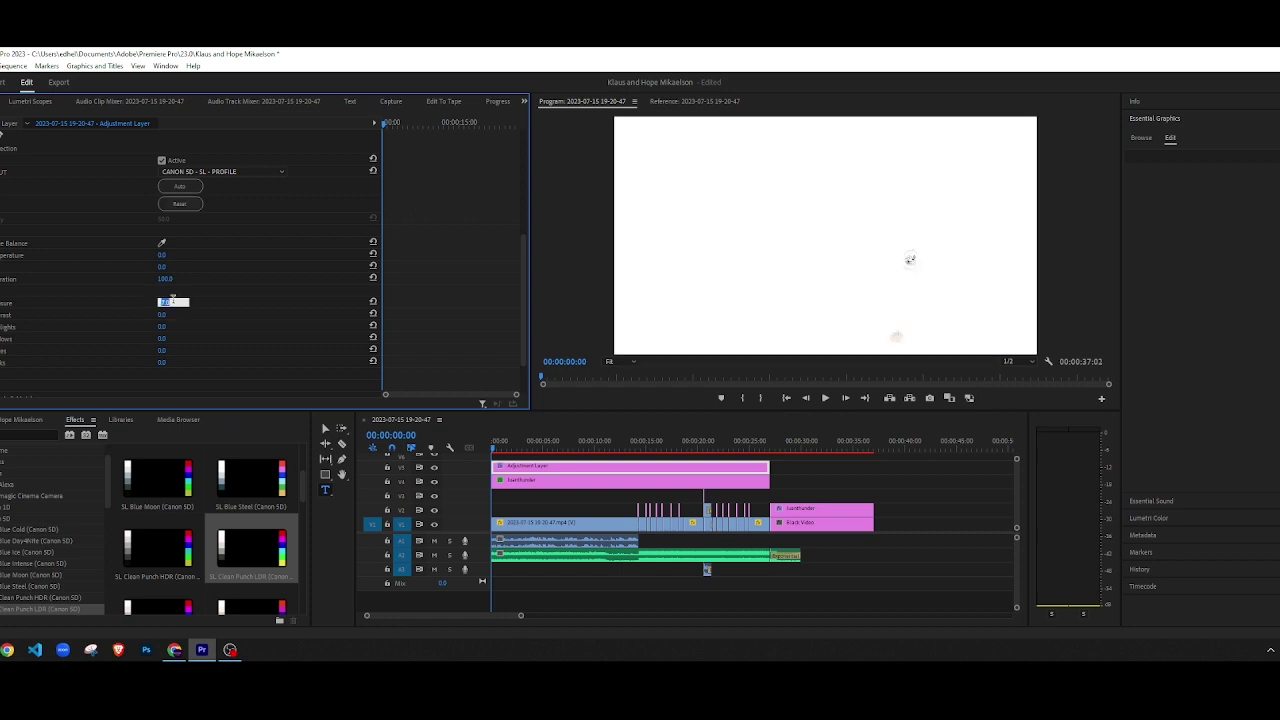
text(0)
key(Return)
click(168, 303)
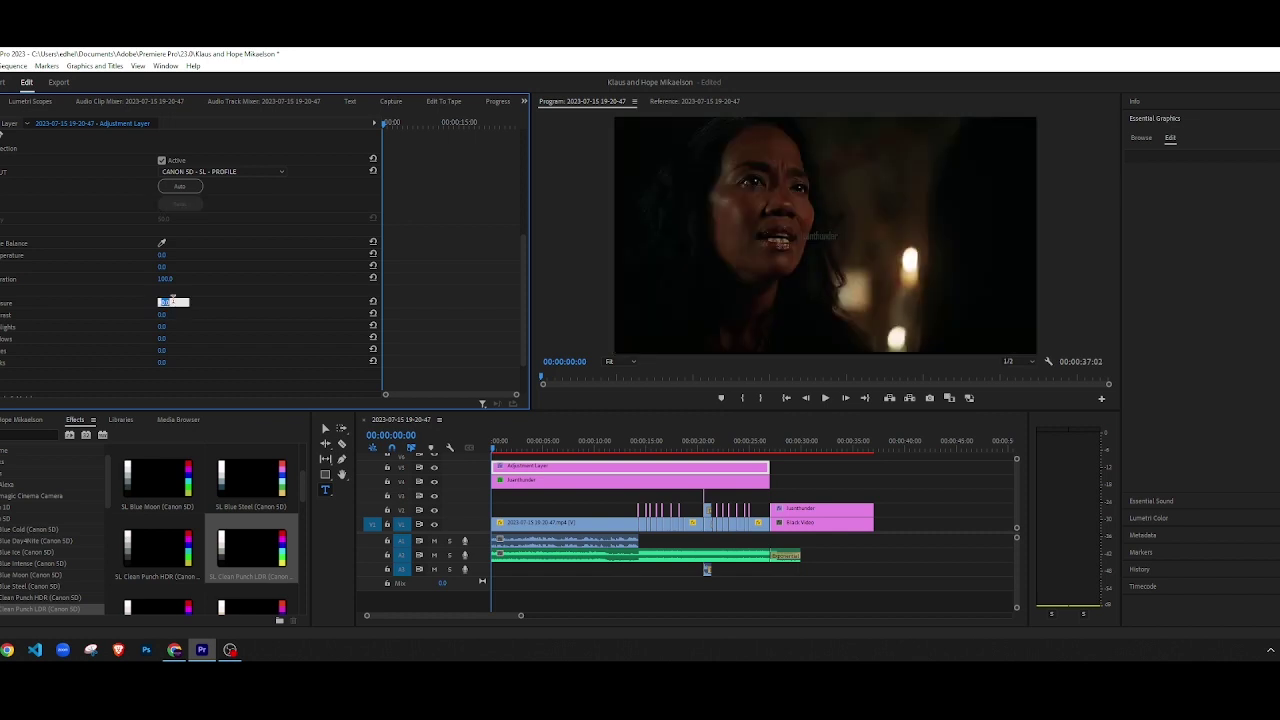
text(5)
key(Return)
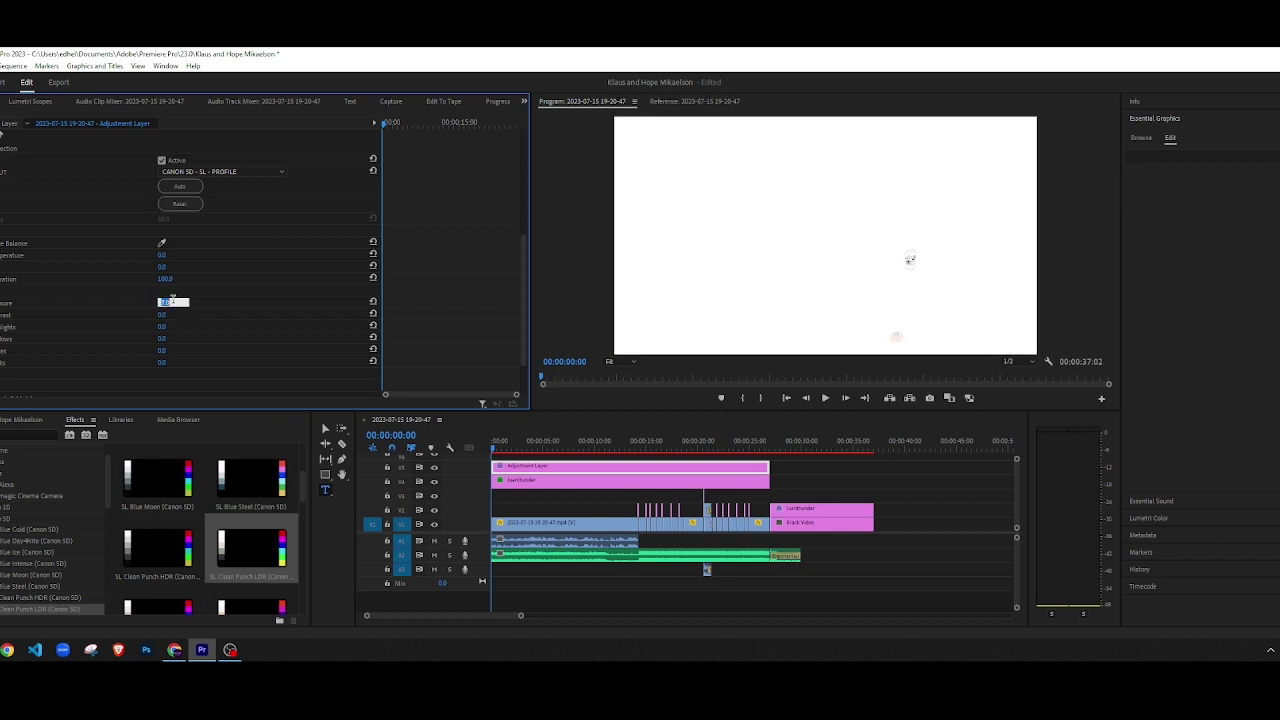
text(1)
key(Return)
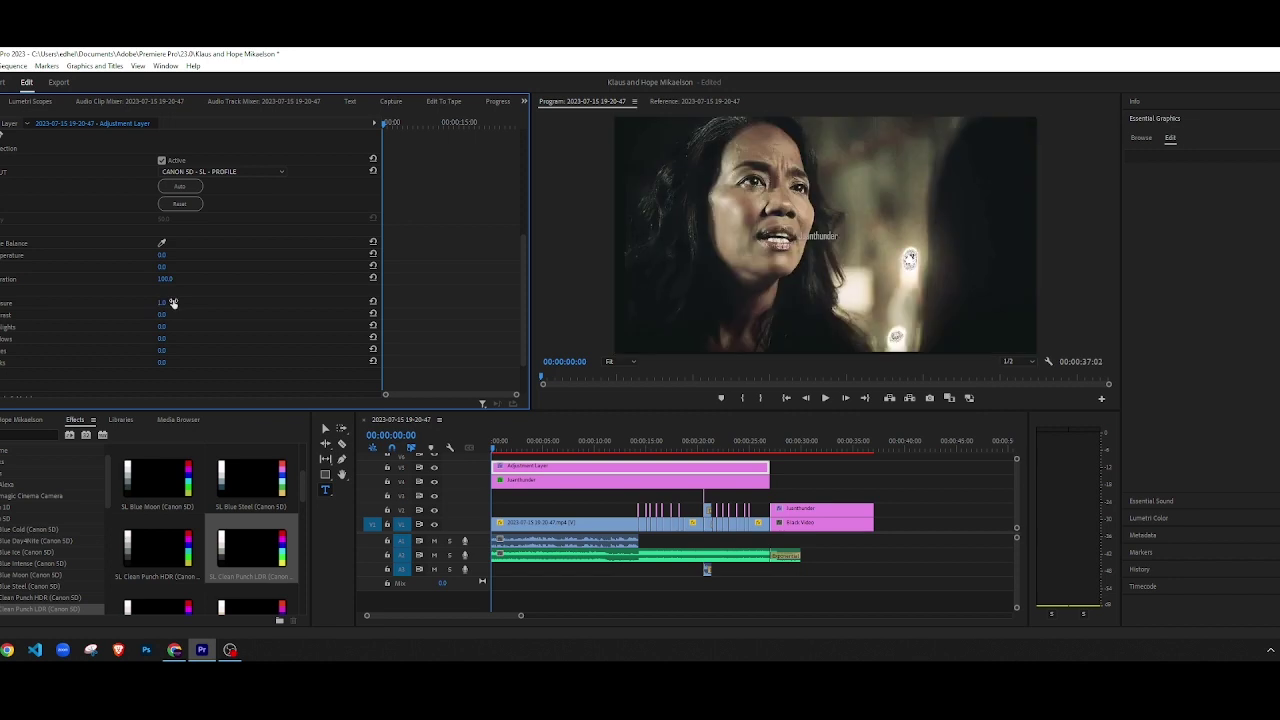
Step: Set the exposure in the adjustment layer's Basic Correction to 0.1
click(173, 302)
text(0.1)
key(Return)
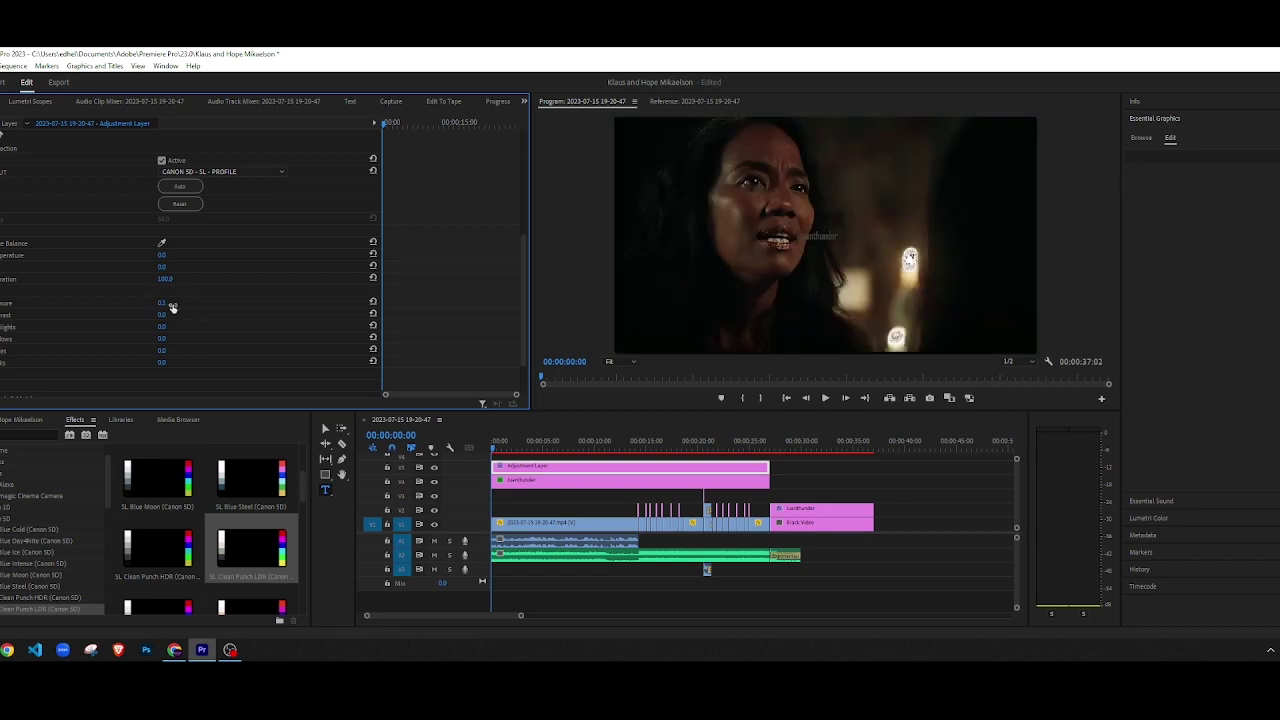
Step: Try exposure values of 5 and 0.3 in the adjustment layer's Basic Correction and play the opening shot
click(173, 302)
text(5)
key(Return)
click(173, 302)
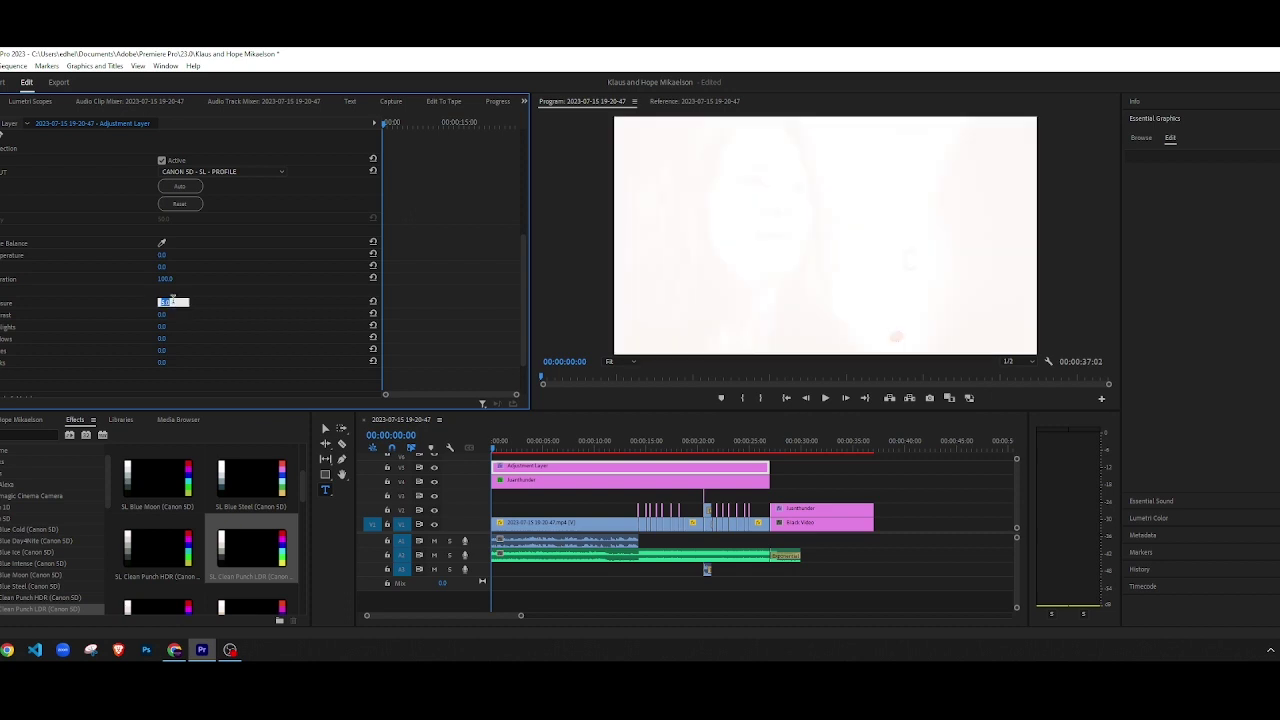
text(0.3)
key(Return)
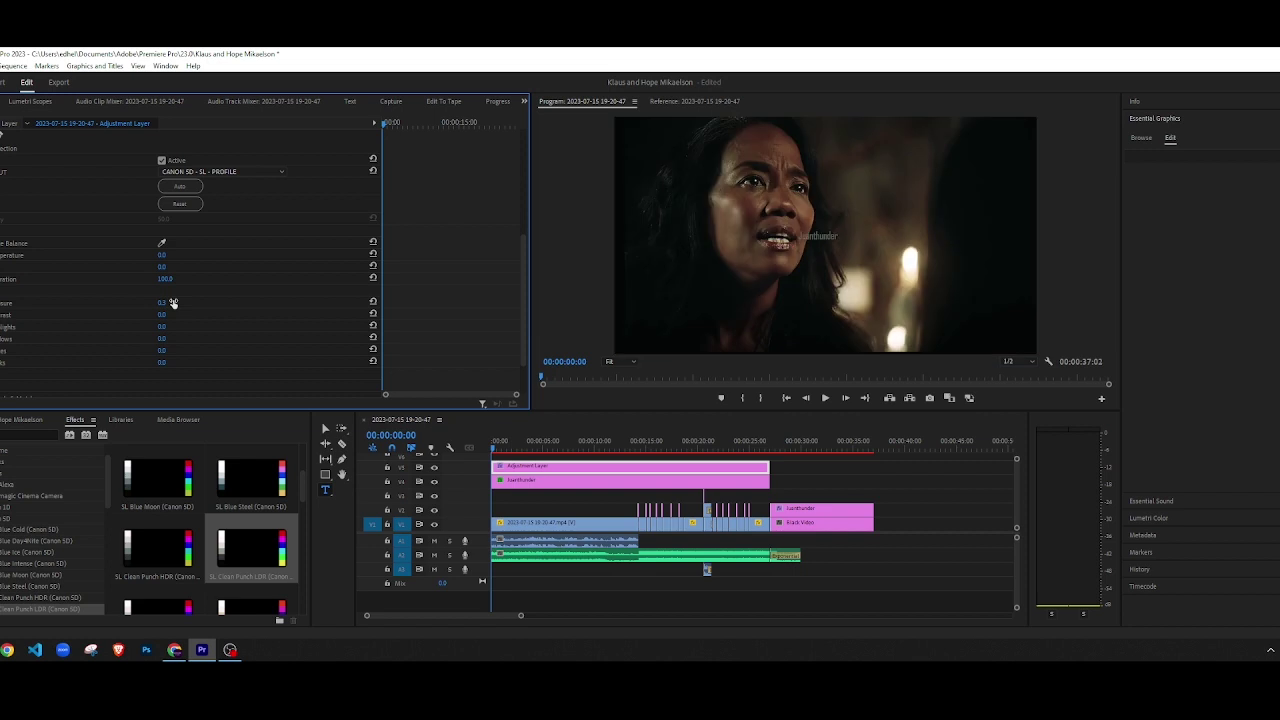
key(space)
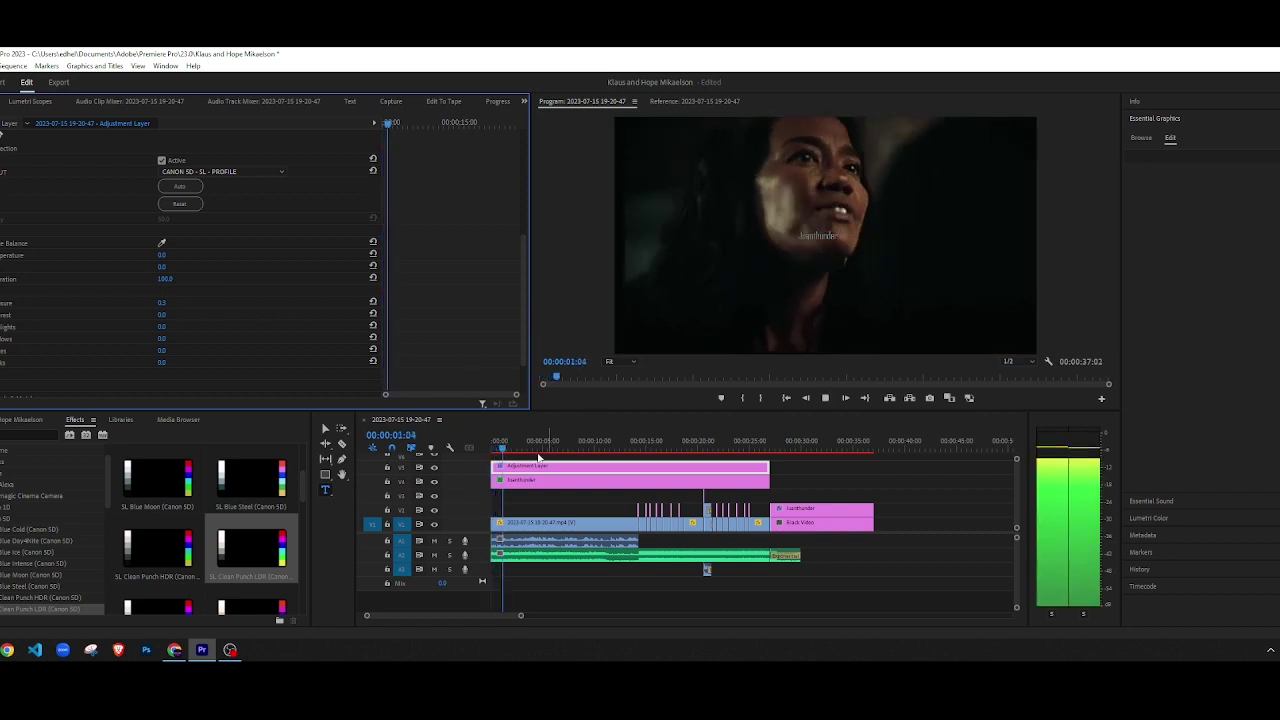
key(space)
Step: Reset the adjustment layer's exposure to 0 and play the opening seconds of the sequence
click(162, 302)
text(0)
key(Return)
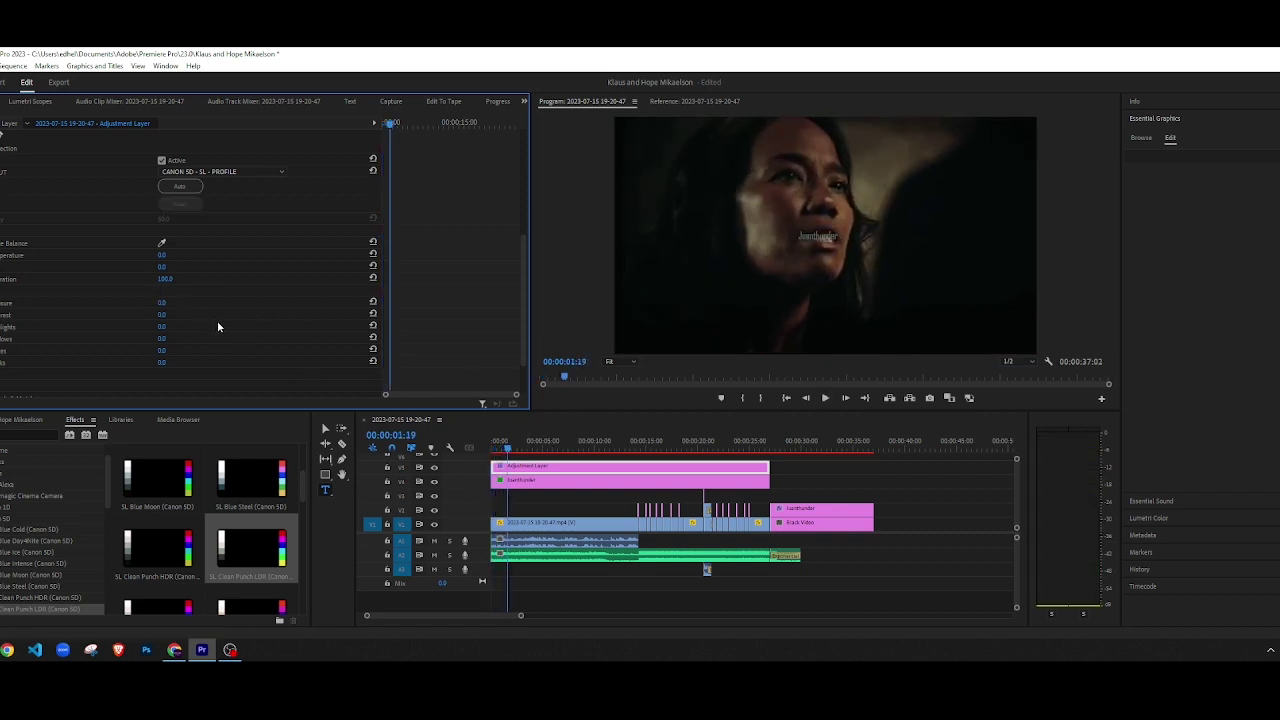
key(space)
click(621, 432)
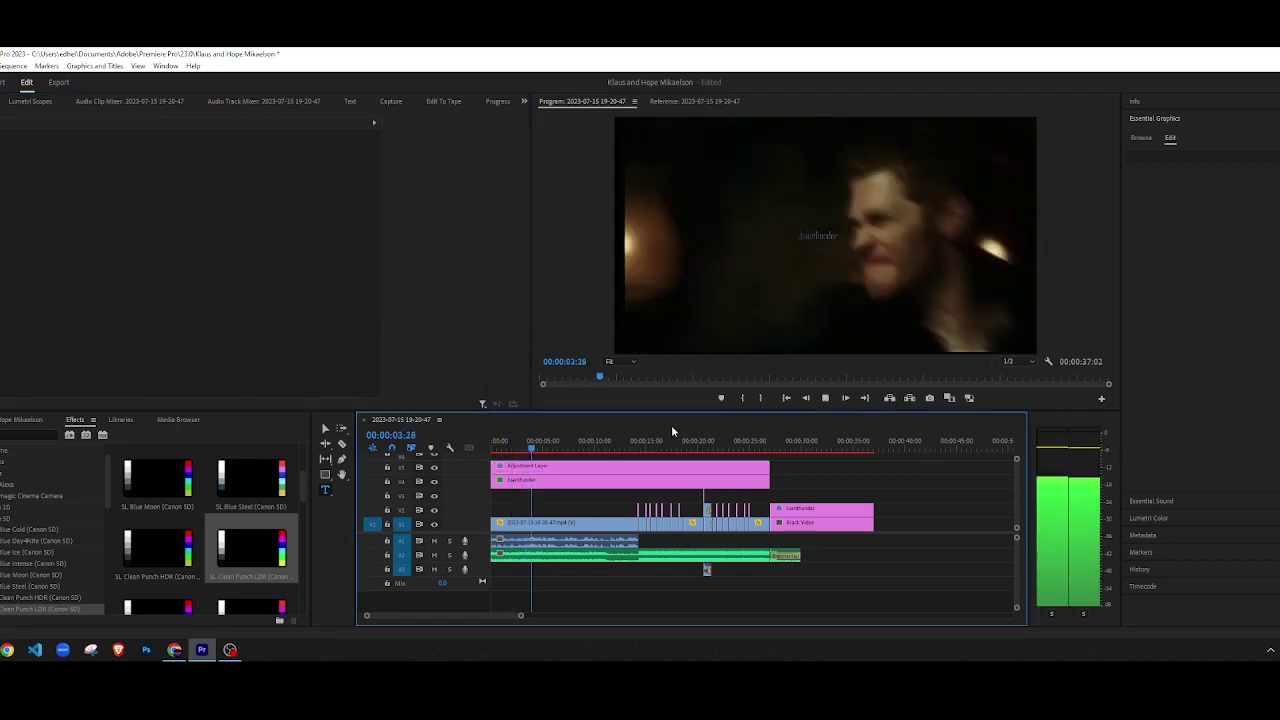
click(577, 441)
drag(555, 446, 437, 447)
key(space)
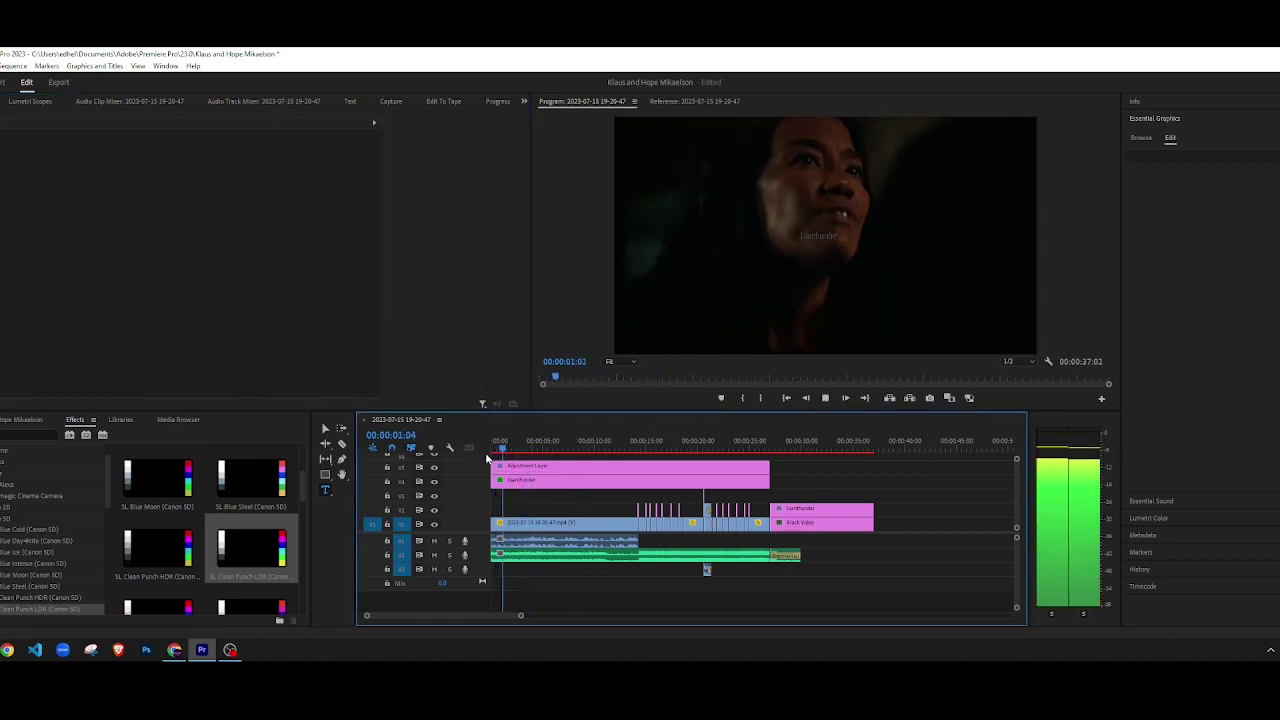
key(space)
Step: At the start of the sequence, try Shadows values of 10 and 2 in the adjustment layer's Basic Correction
click(550, 469)
scroll(119, 335, down, 5)
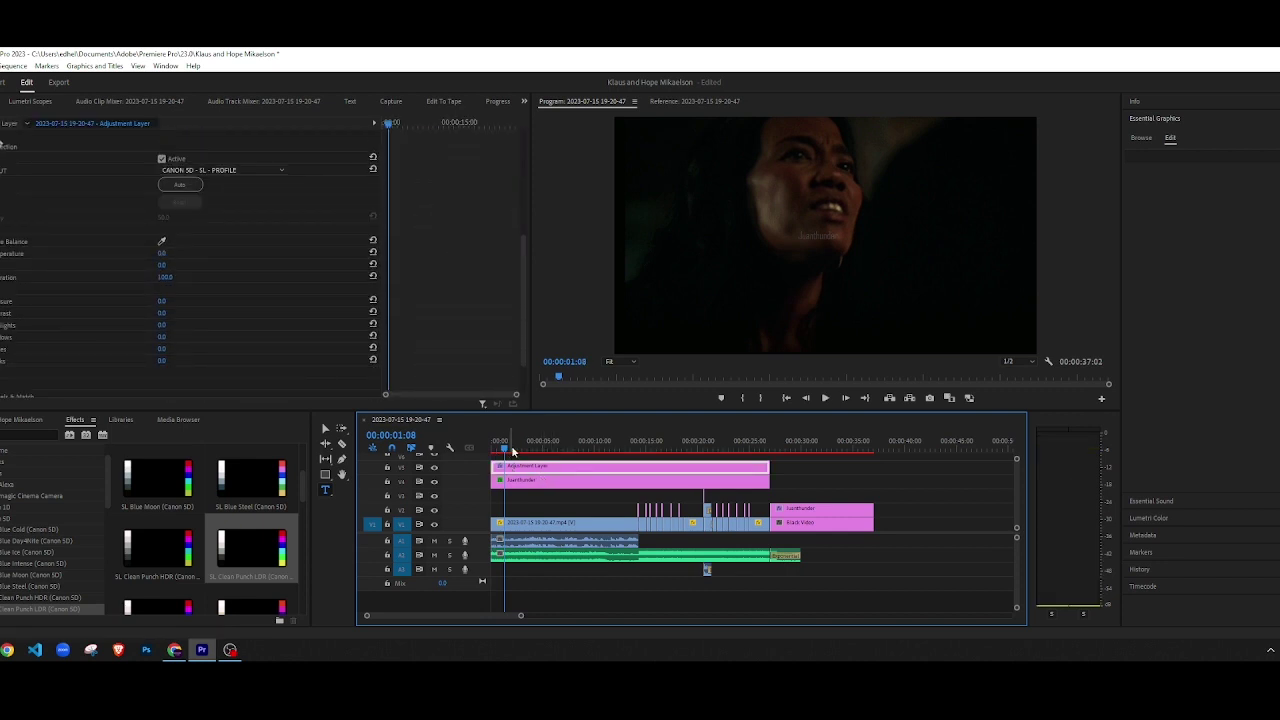
key(Home)
scroll(76, 322, down, 1)
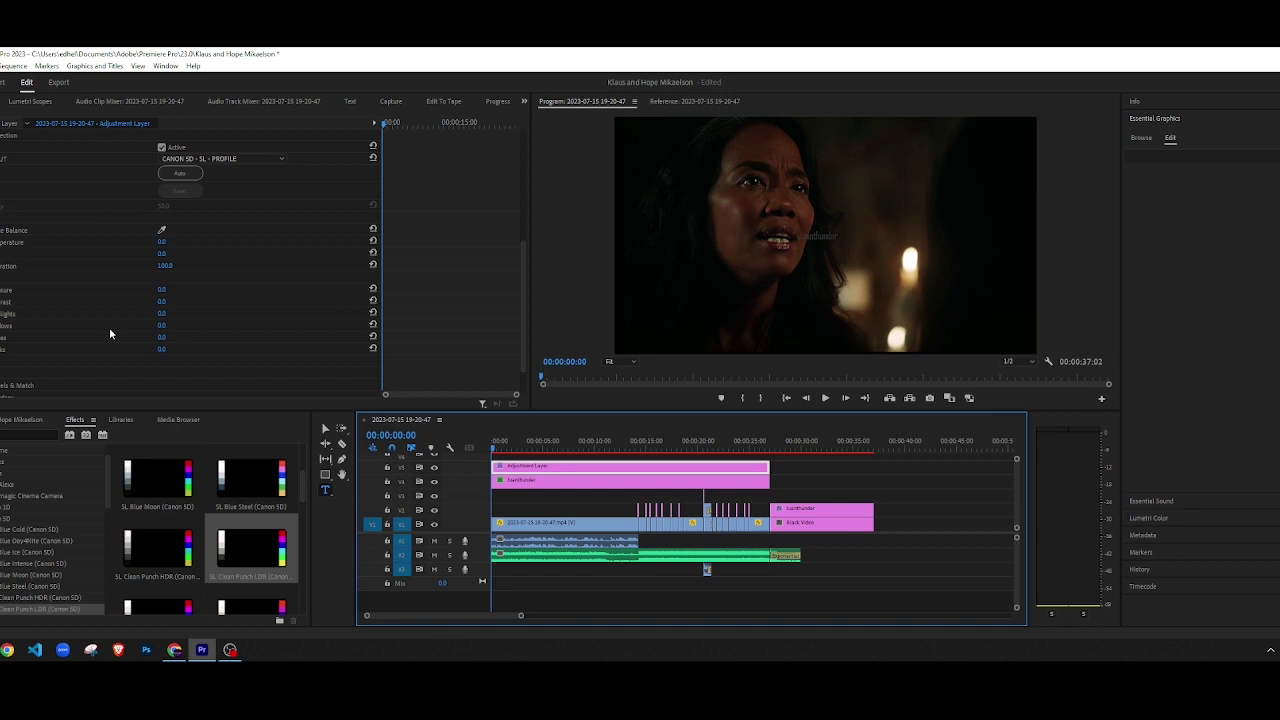
click(161, 325)
text(10)
key(Return)
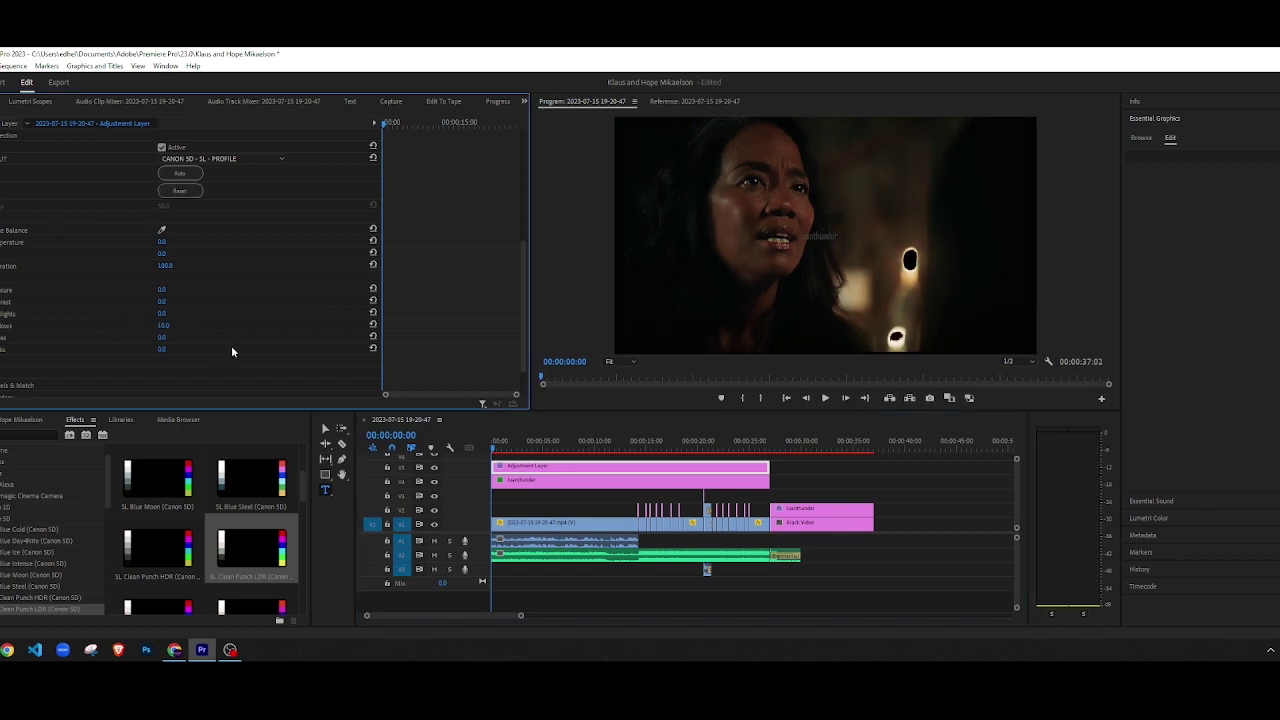
click(167, 325)
text(2)
key(Return)
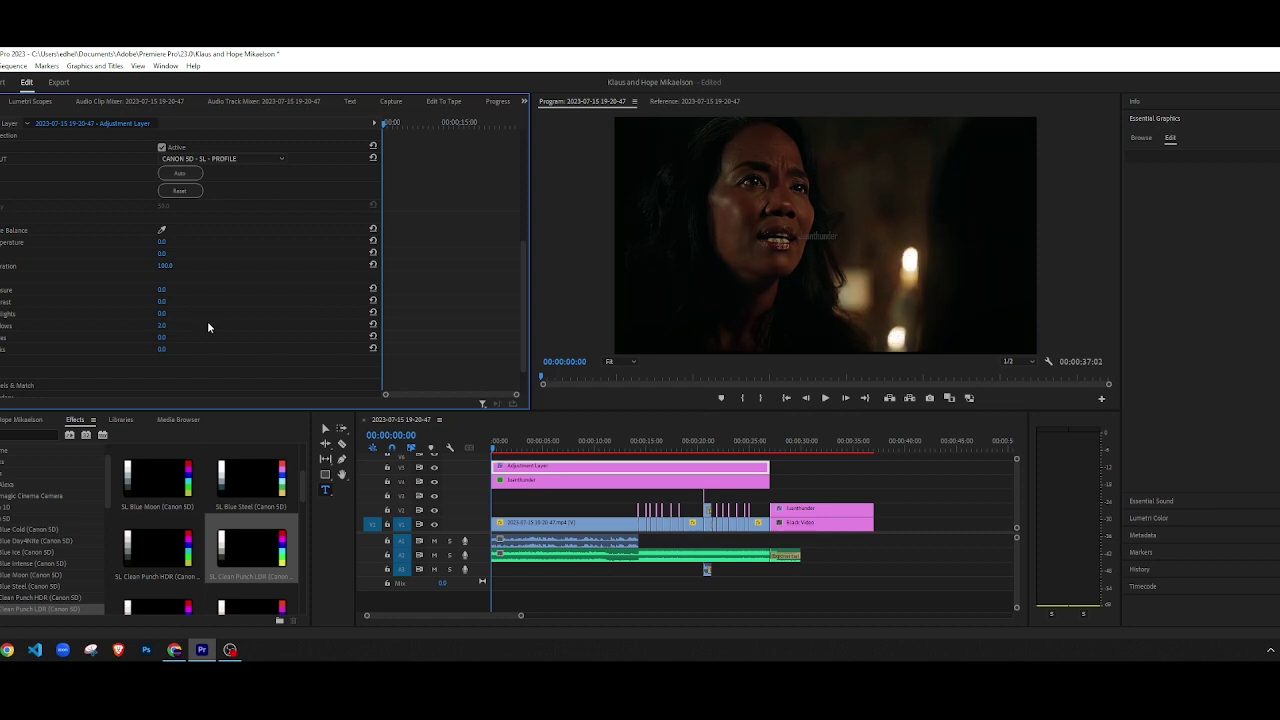
Step: Compare further Shadows values of 5, 3, 2 and 0 on the adjustment layer, ending at 2
text(5)
key(Return)
click(163, 325)
key(Return)
click(163, 325)
text(3)
key(Return)
click(173, 326)
text(2)
key(Return)
click(173, 326)
text(0)
key(Return)
click(171, 324)
text(2)
key(Return)
Step: Try 10 for both Whites and Shadows on the adjustment layer, then return both to 0
click(162, 338)
text(10)
key(Return)
click(162, 324)
text(1)
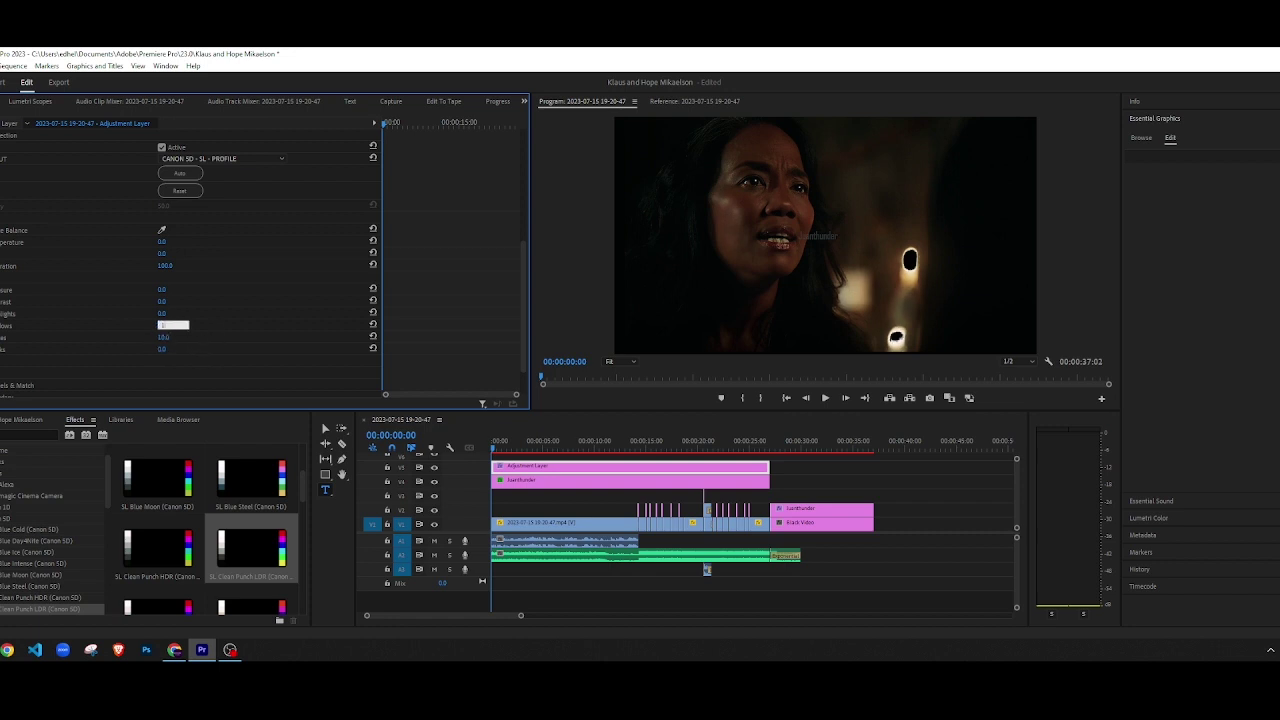
text(0)
key(Return)
click(173, 324)
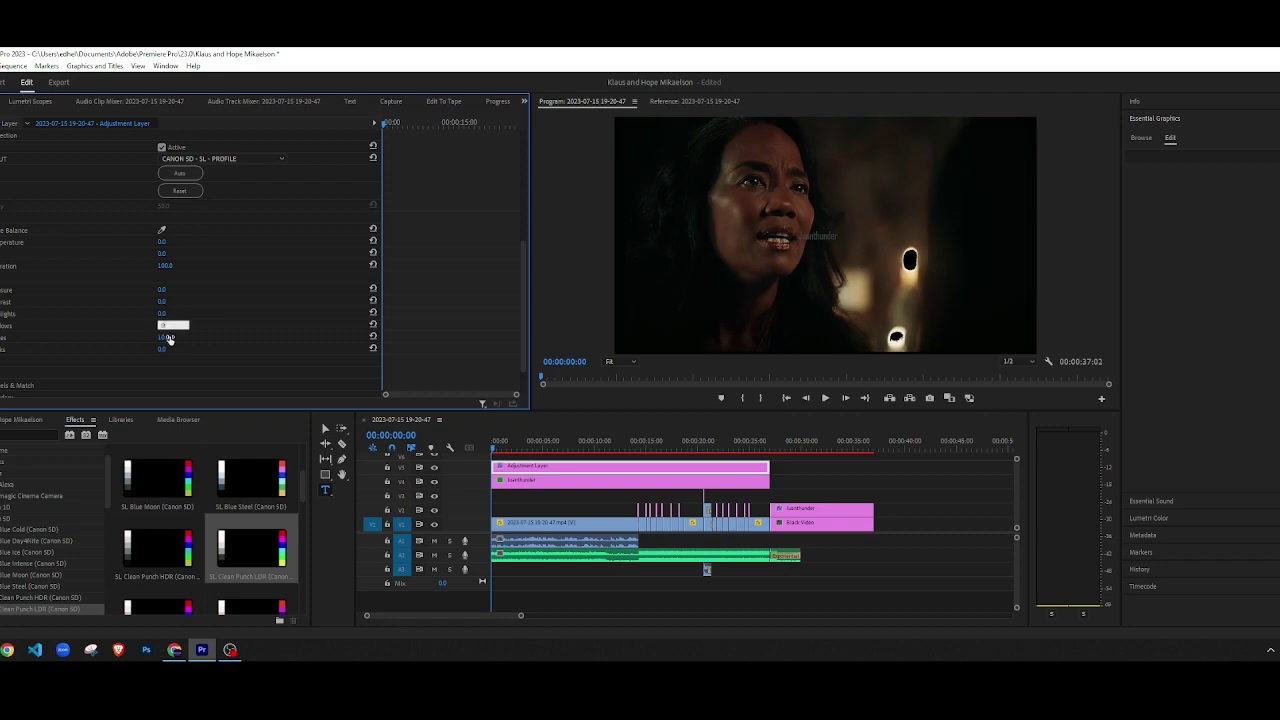
text(0)
click(169, 338)
text(0)
key(Return)
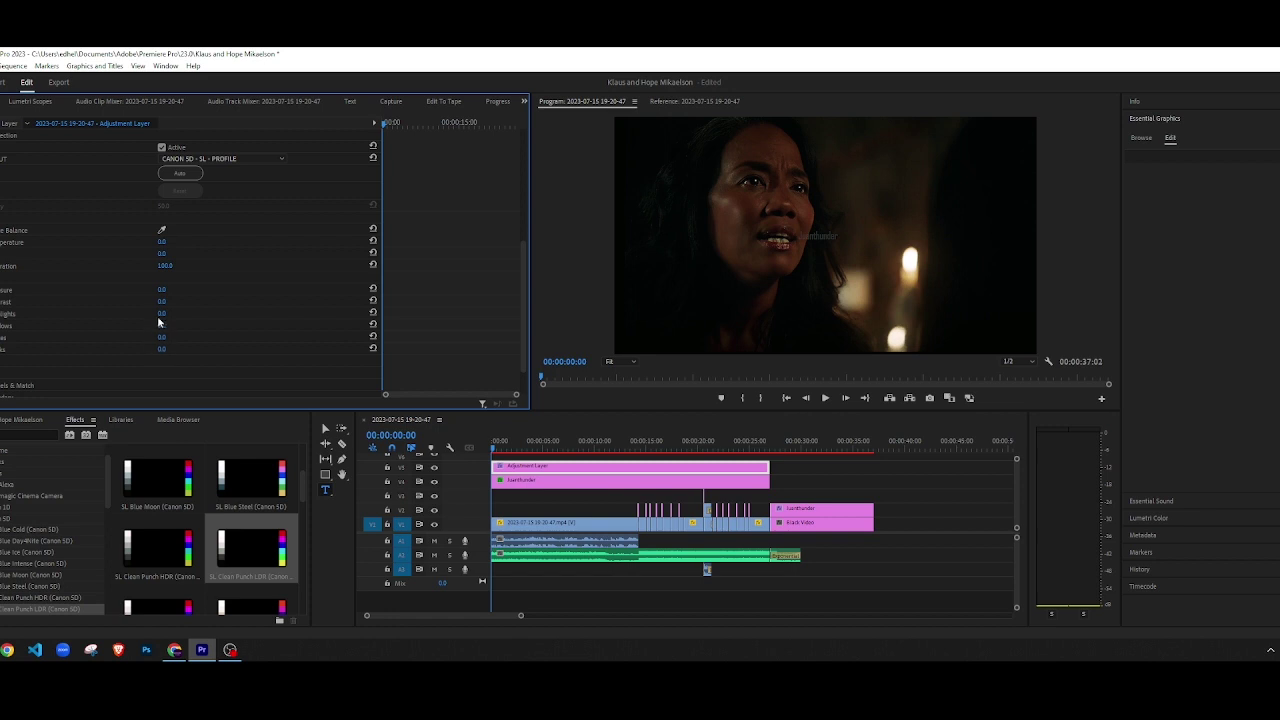
Step: Set the exposure in the adjustment layer's Basic Correction to 0.2
click(161, 289)
text(0)
key(Return)
click(161, 290)
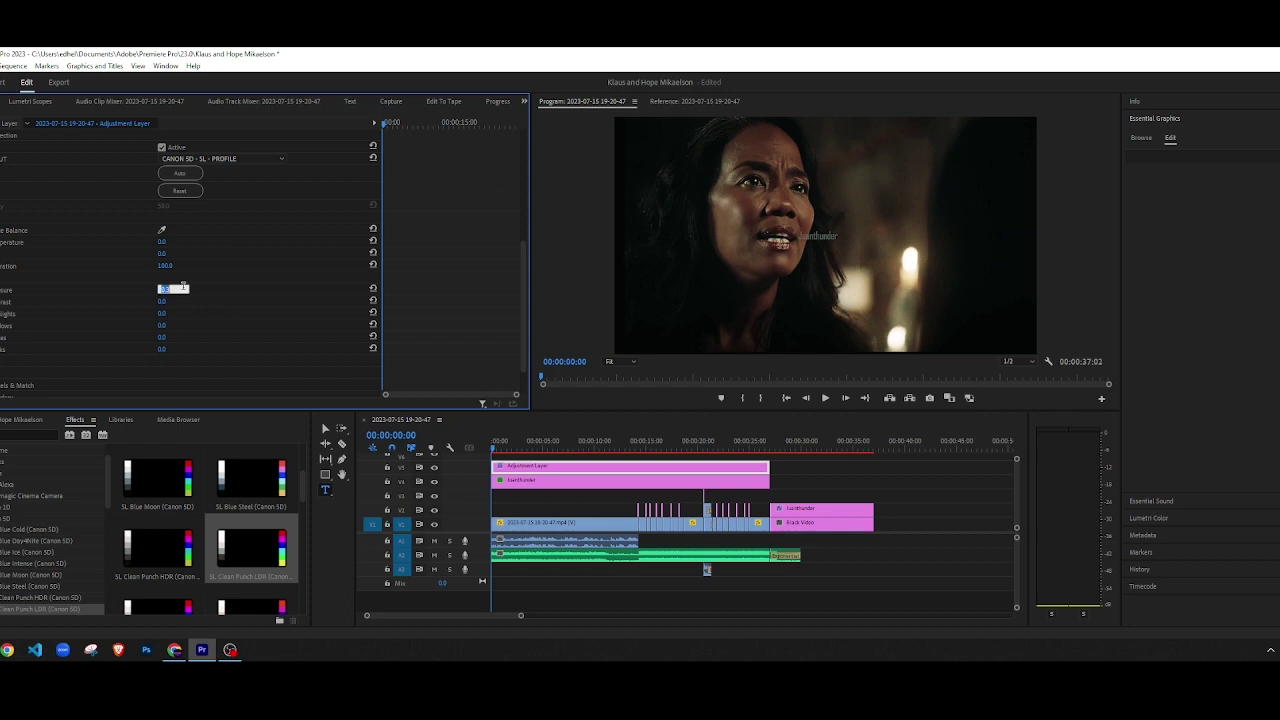
text(0.2)
key(Return)
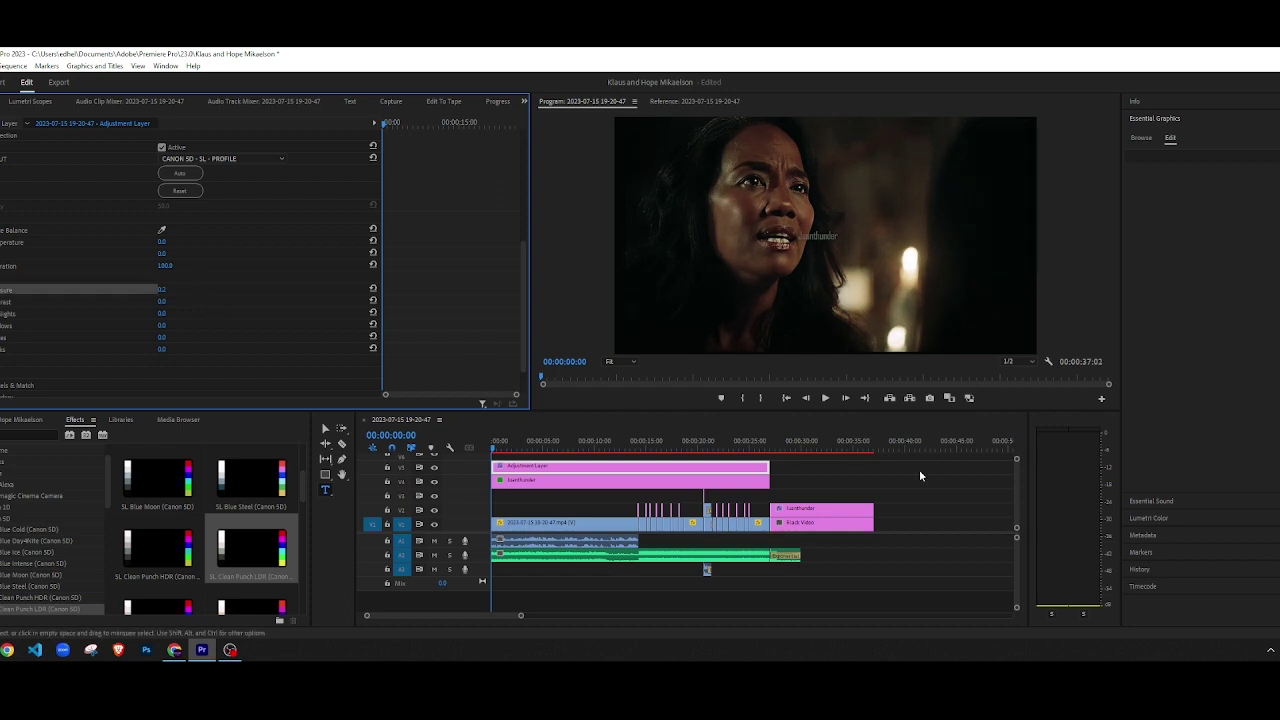
Step: Play the graded sequence through to the closing title
click(895, 482)
key(space)
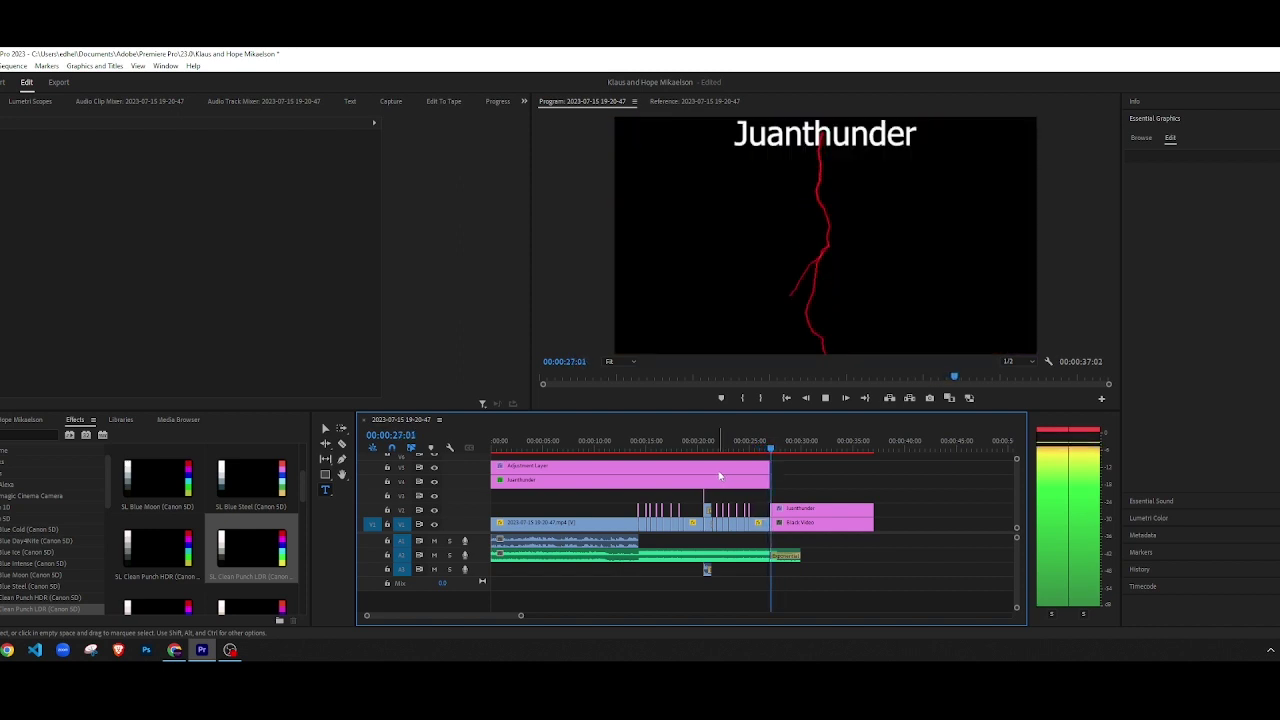
key(space)
Step: Set the adjustment layer's Sharpen amount to 30
click(584, 443)
click(544, 467)
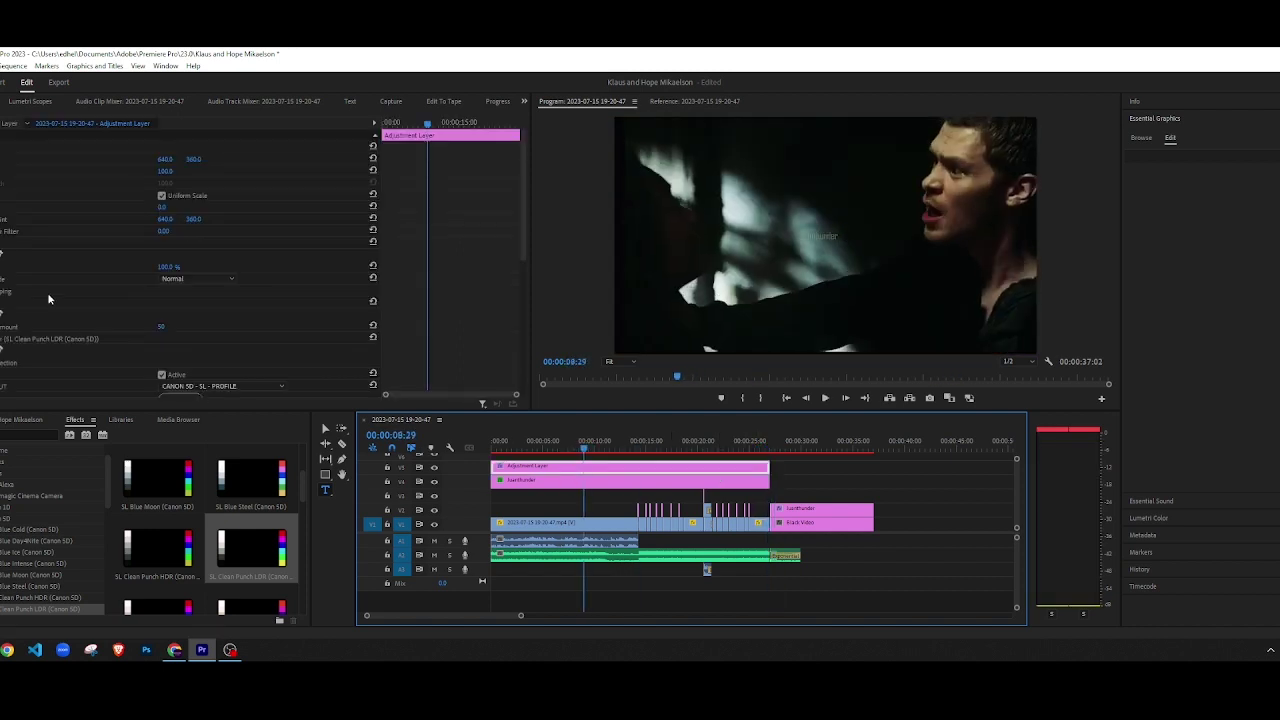
click(162, 325)
key(Return)
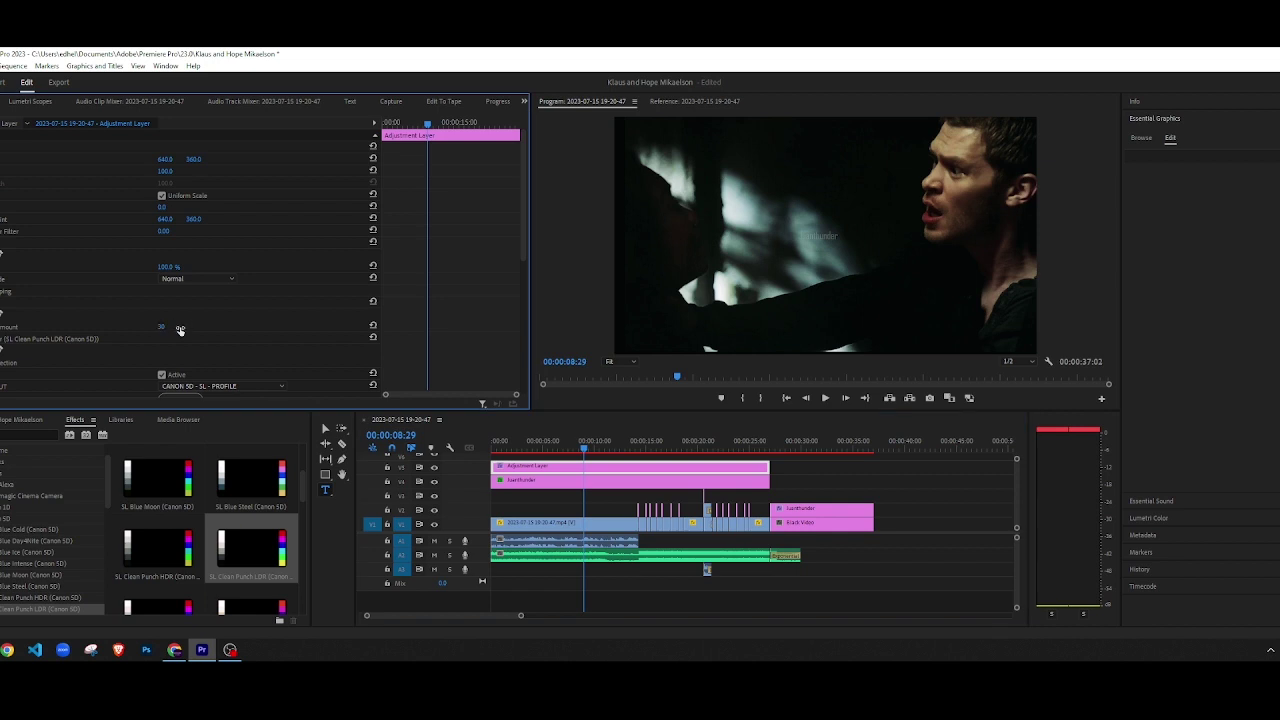
Step: Replay the whole sequence from its beginning to check the reduced sharpening and the closing title
drag(535, 442, 470, 442)
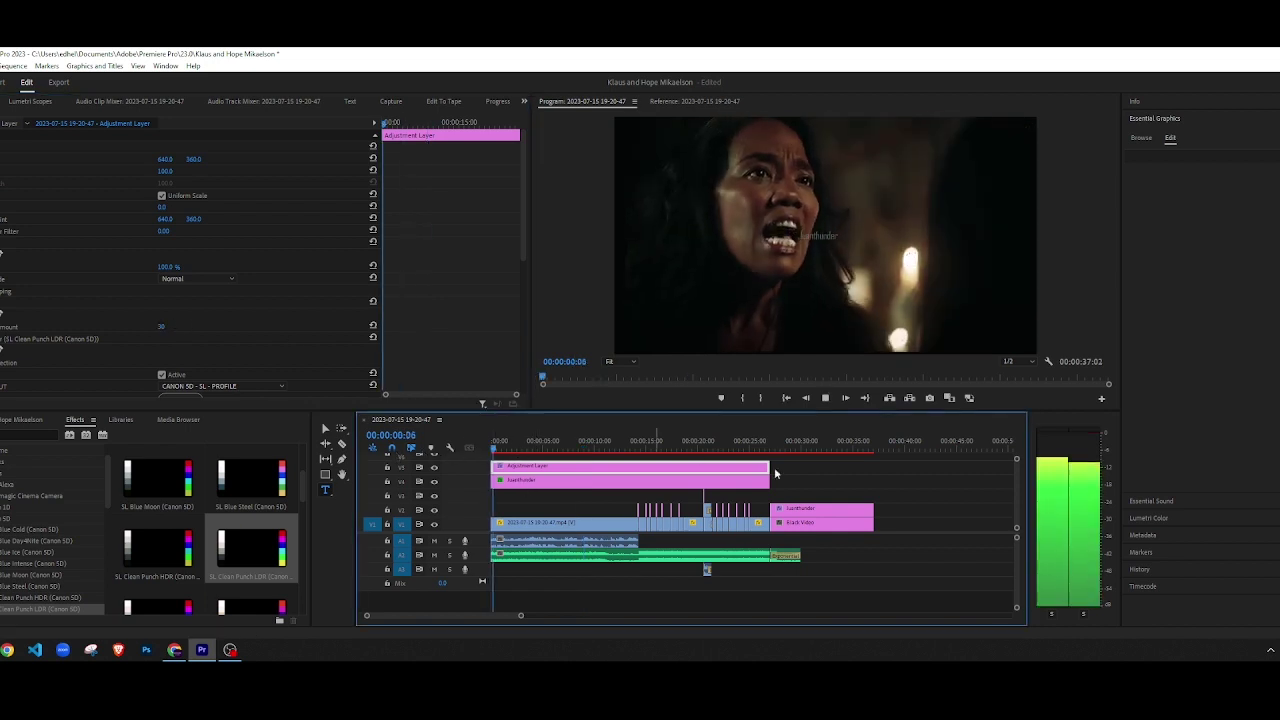
click(855, 480)
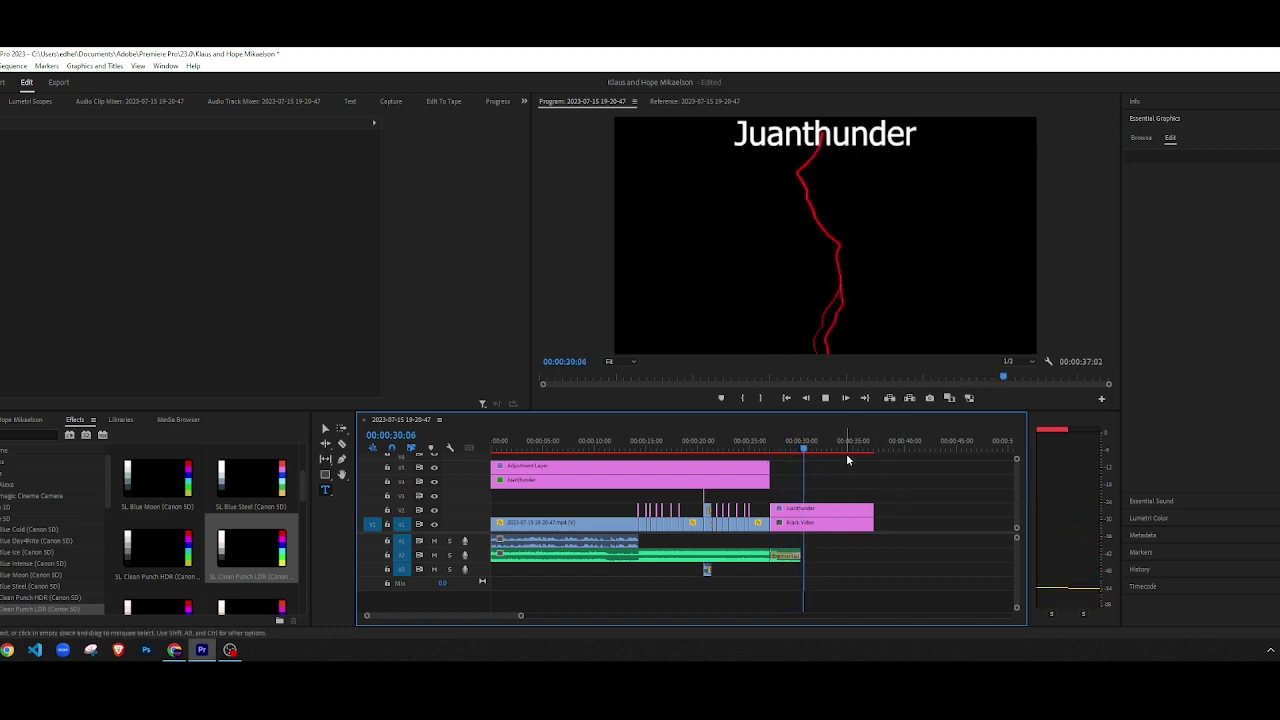
key(space)
click(864, 447)
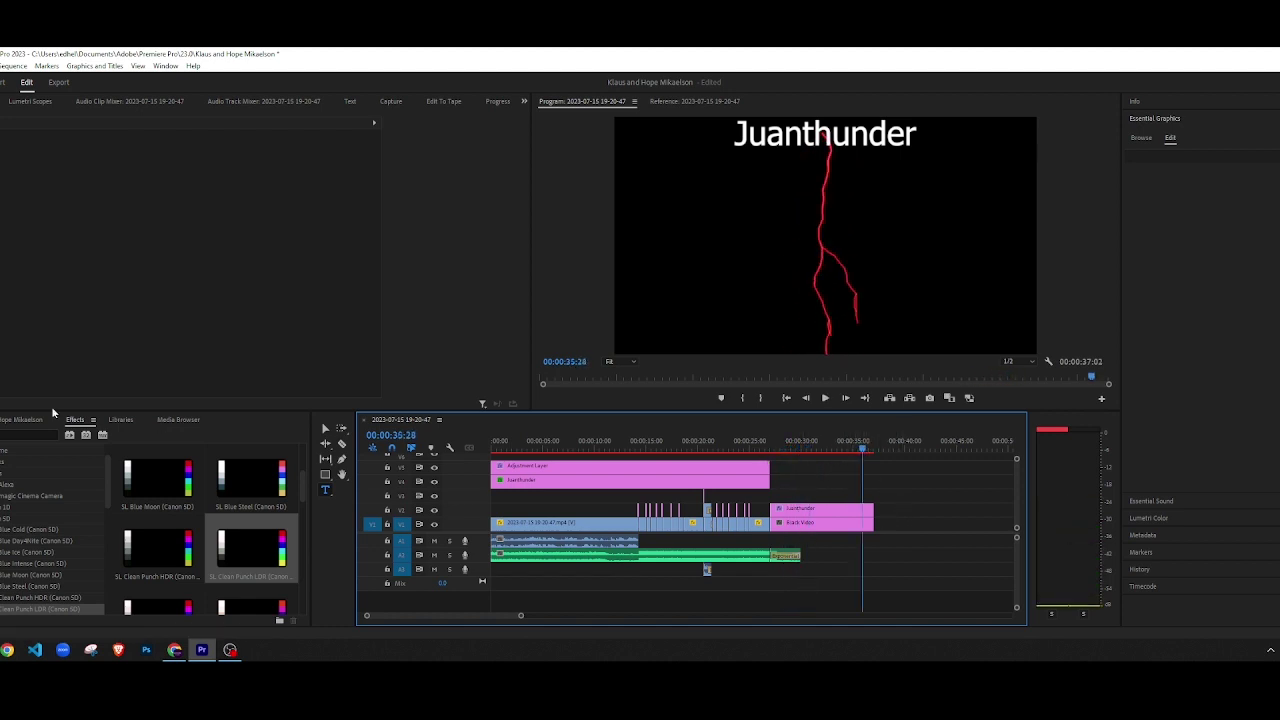
Step: Mark the sequence's Out point at 00:00:37:01, on the last frame of the closing title
click(20, 424)
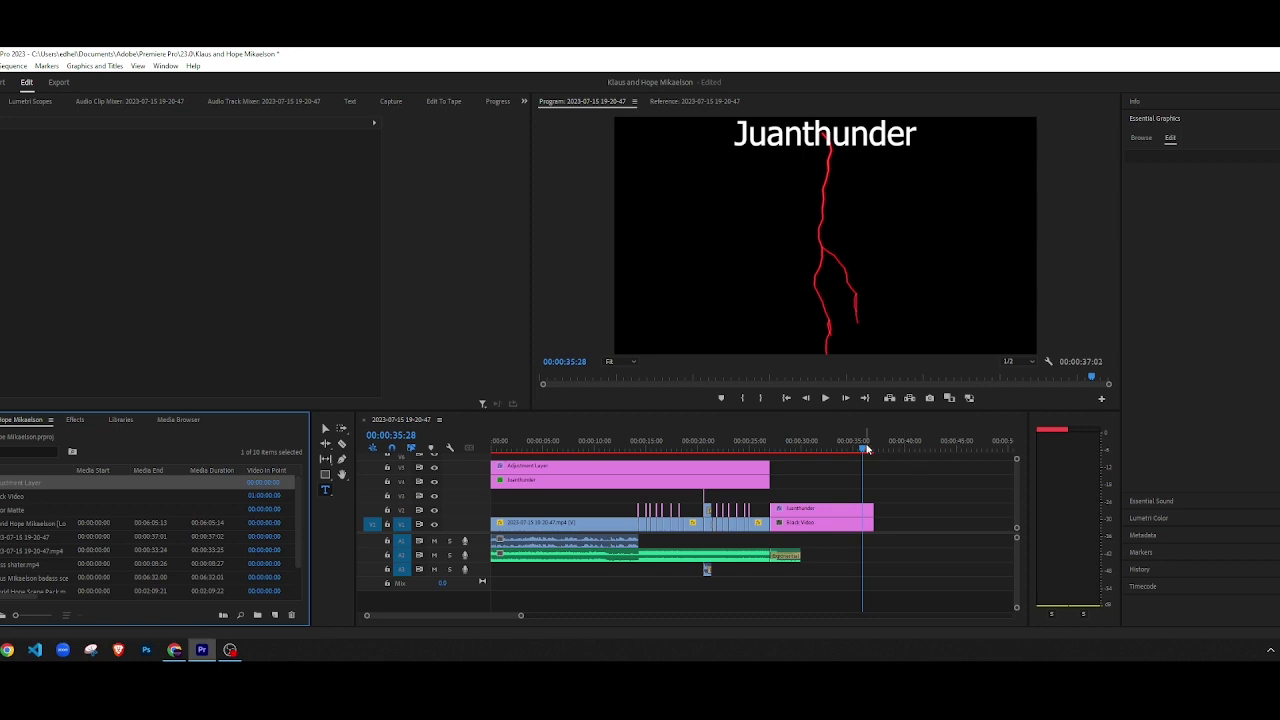
click(873, 447)
scroll(867, 495, up, 8)
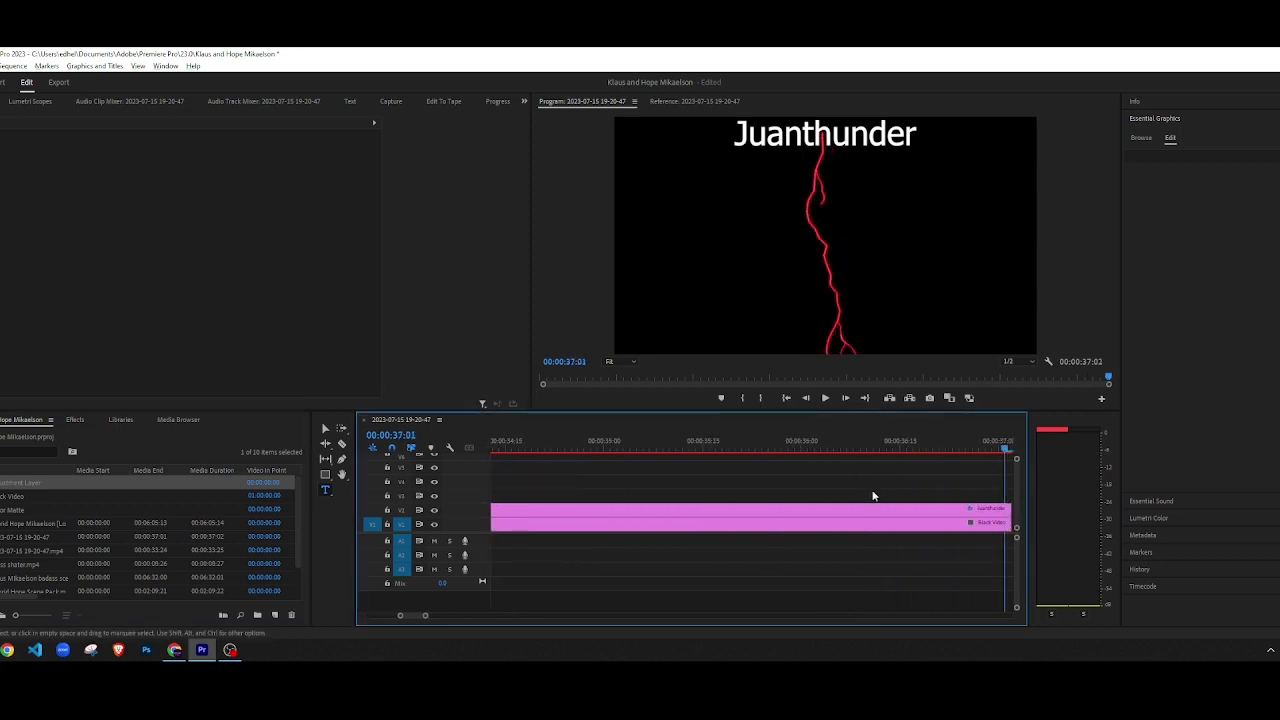
scroll(860, 498, down, 3)
click(790, 447)
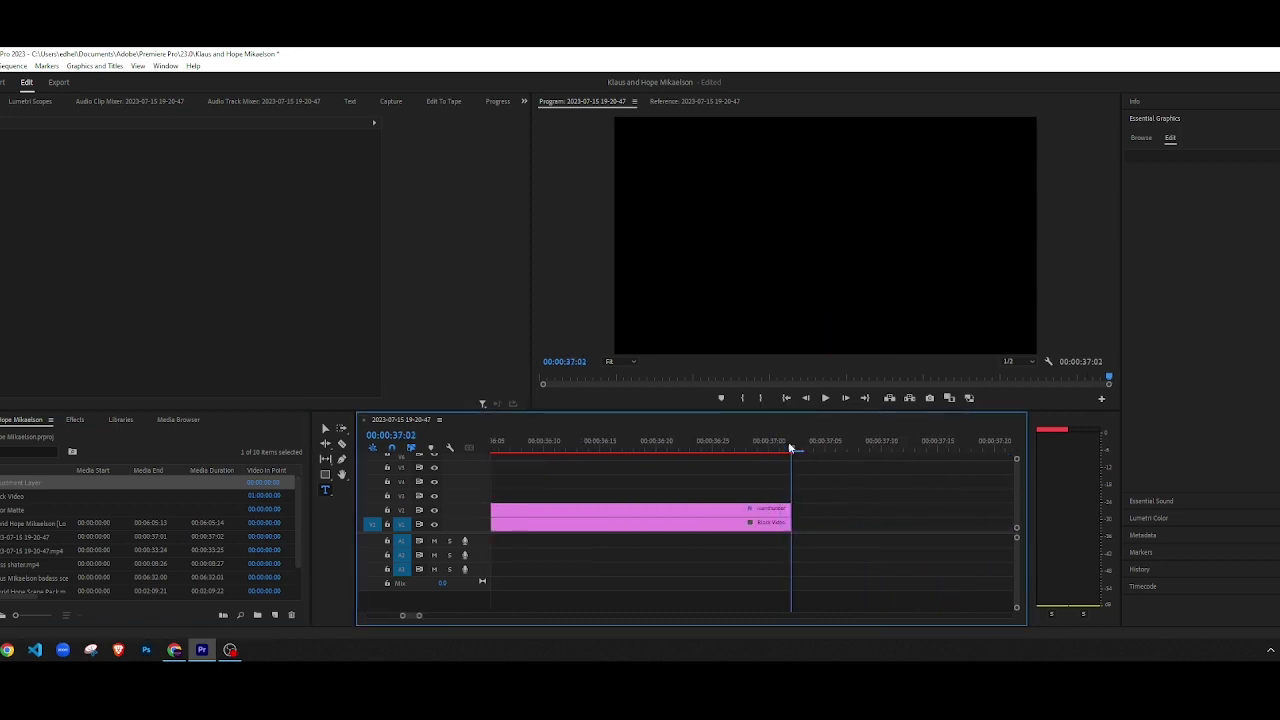
click(781, 446)
click(759, 400)
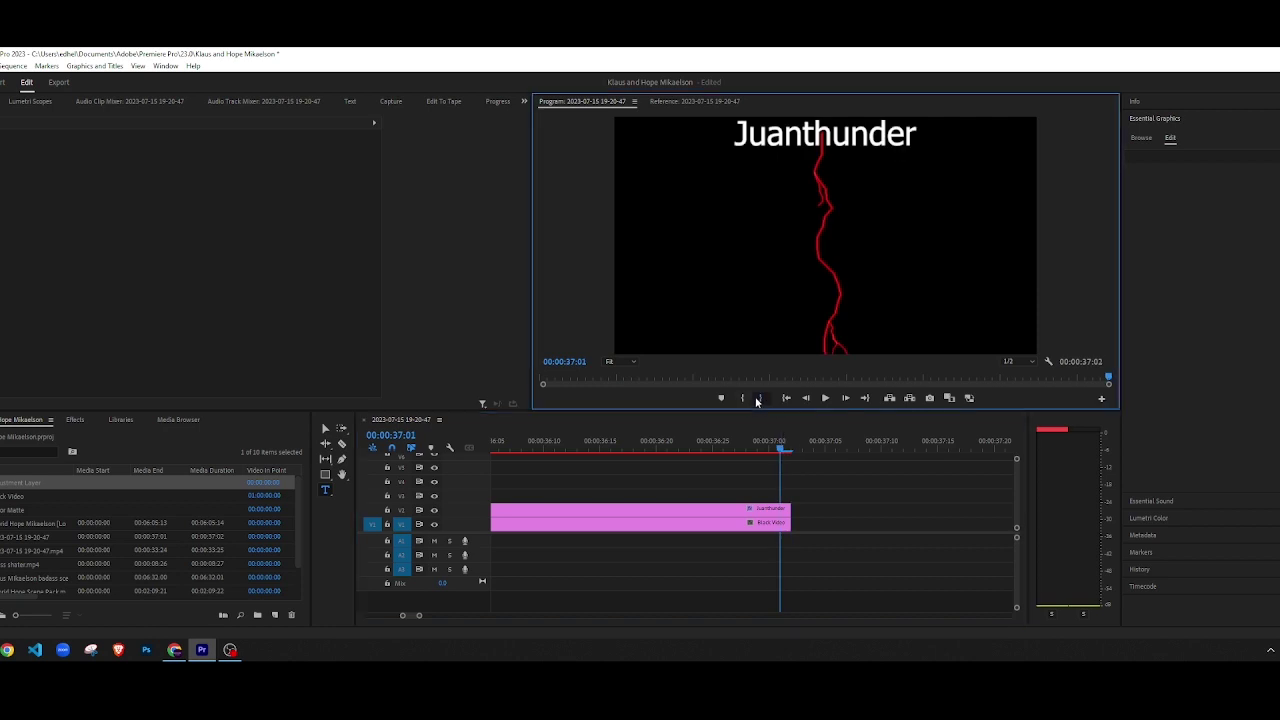
Step: Mark the sequence's In point at 00:00:00:00
scroll(706, 540, down, 5)
scroll(525, 568, down, 1)
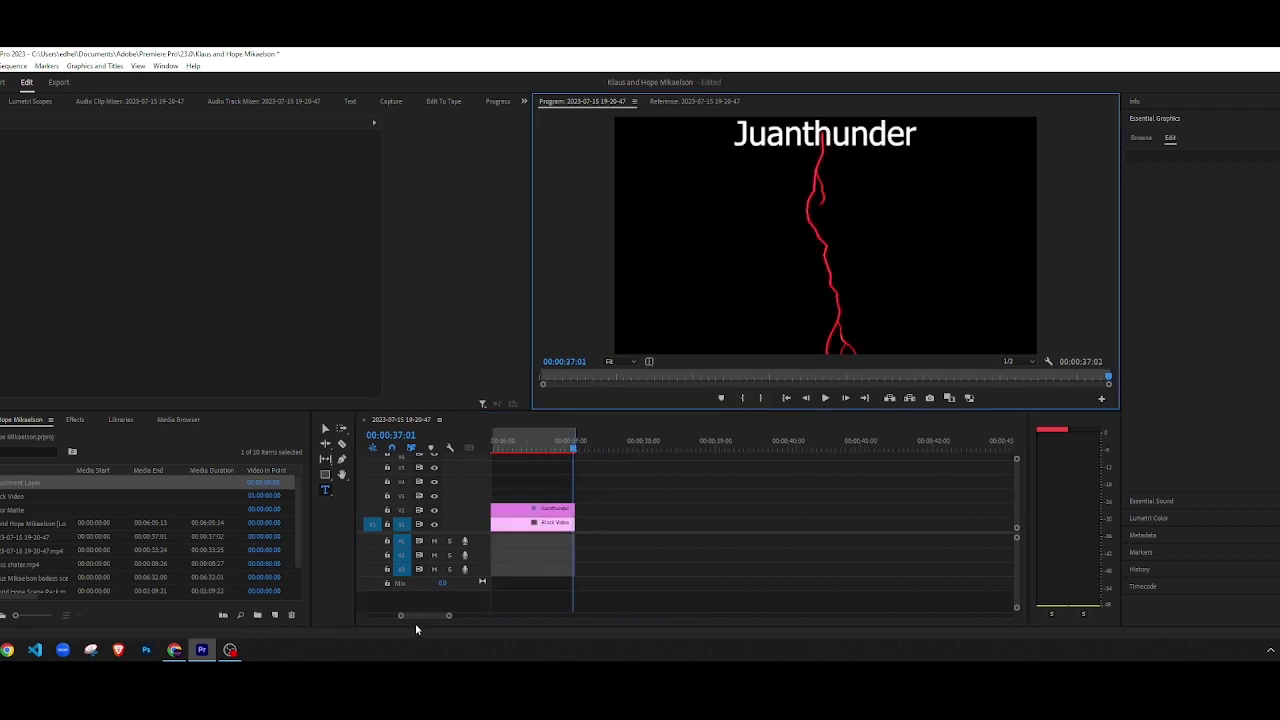
drag(416, 616, 251, 637)
click(556, 448)
drag(542, 451, 493, 450)
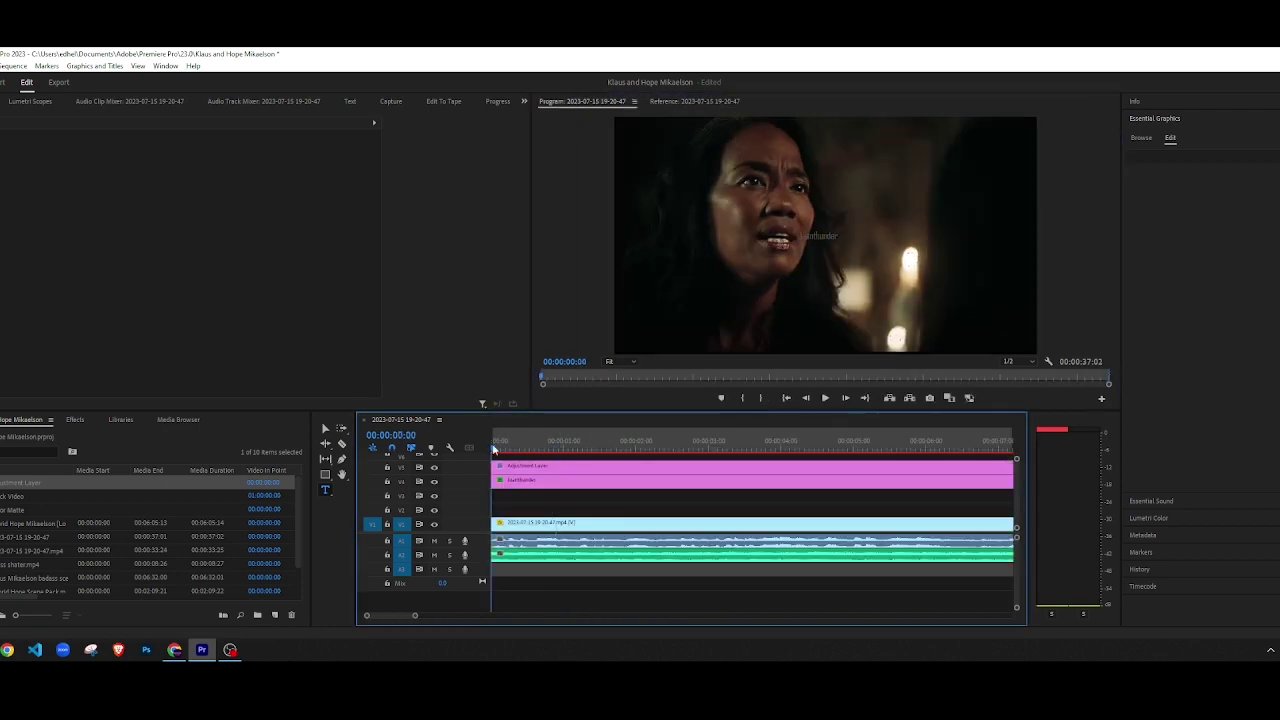
click(744, 407)
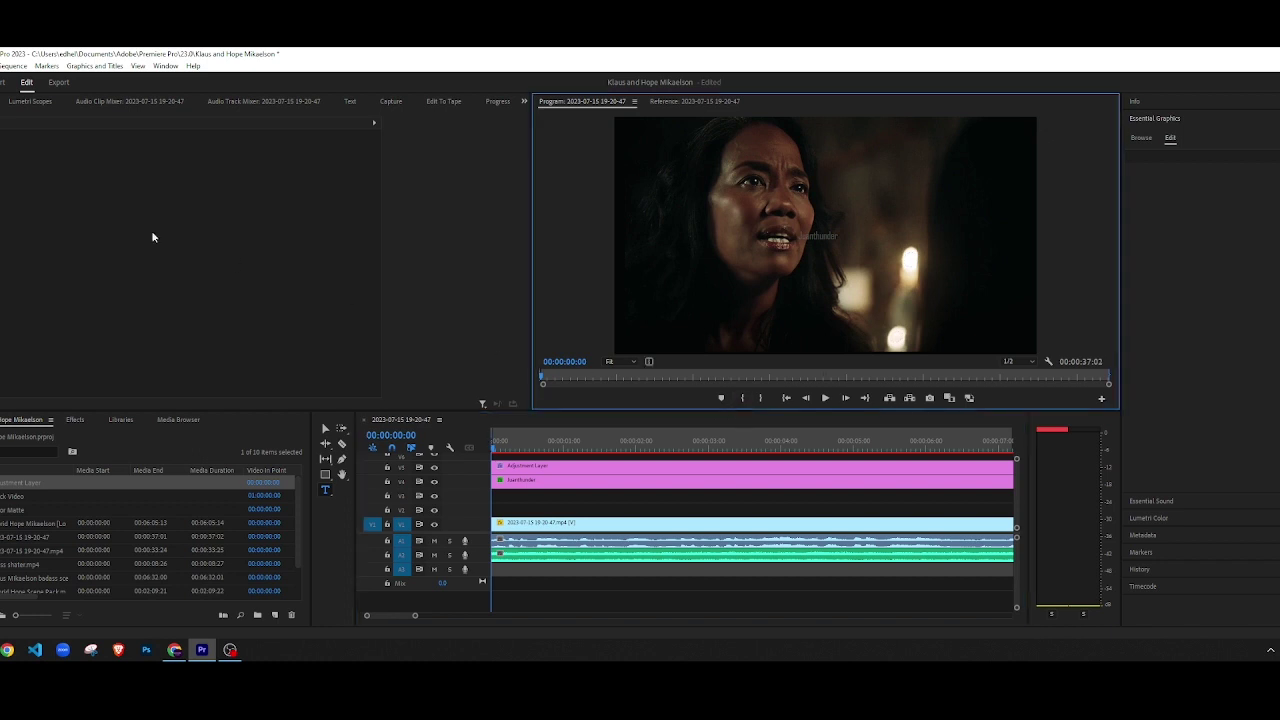
Step: Export the marked range as an H.264 video with the file name "Klaus and Hope Mikaelson"
click(55, 83)
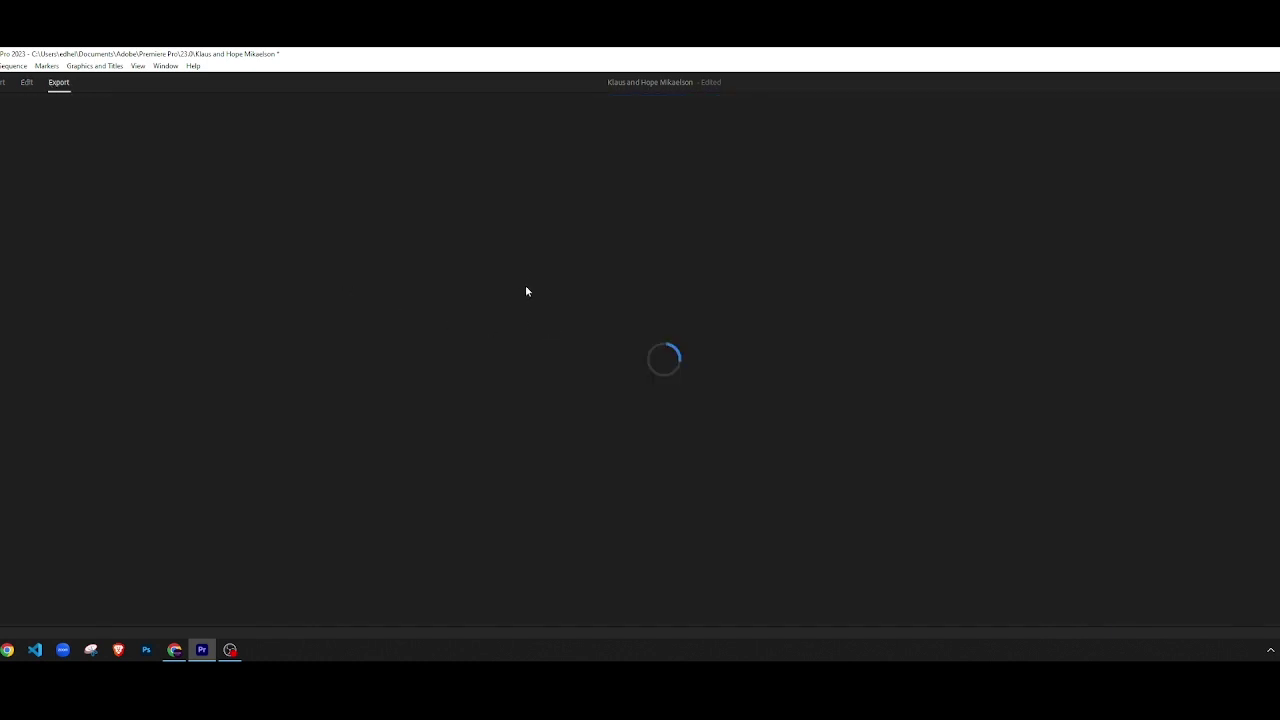
click(275, 137)
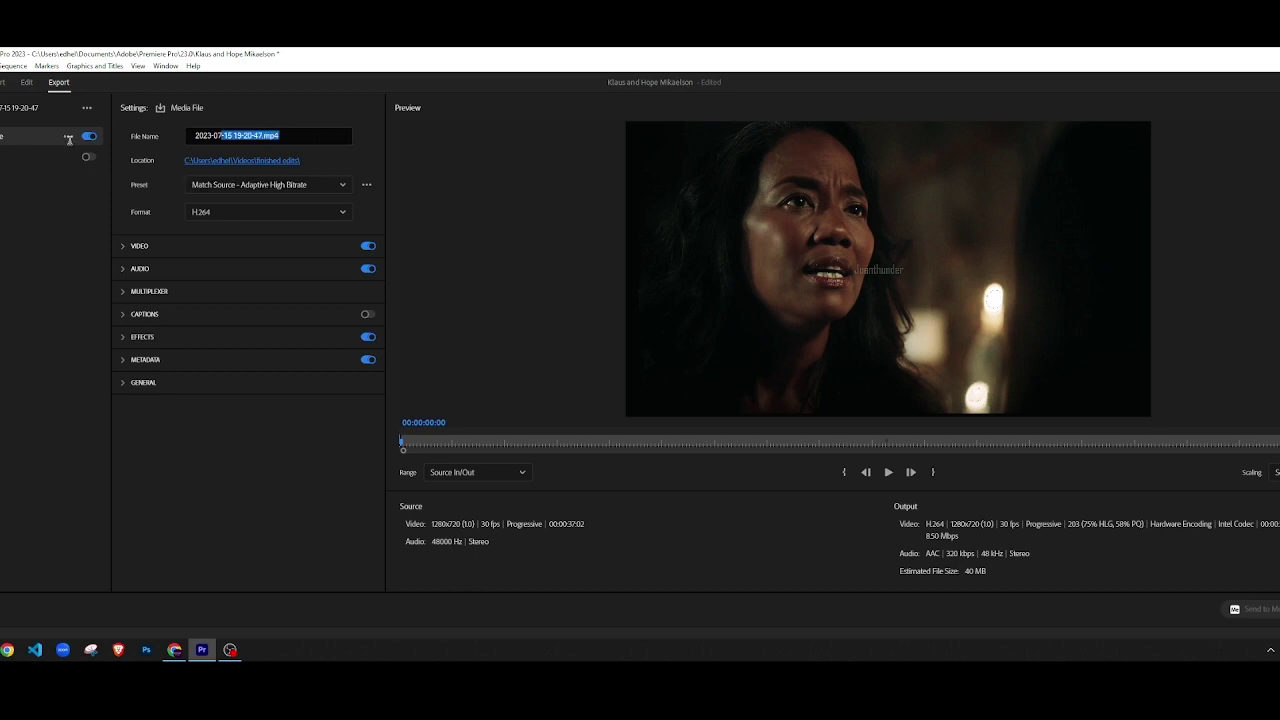
key(BackSpace)
text(Klaus and Hope Mikaelson)
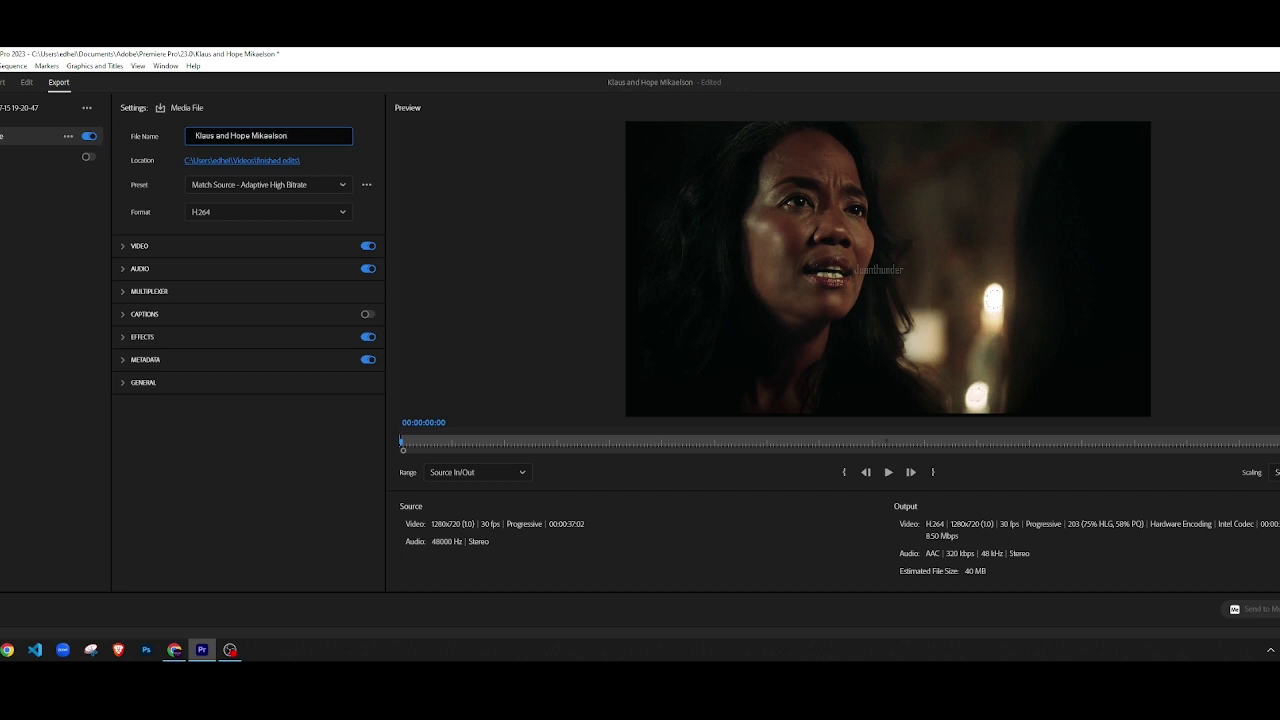
click(1278, 609)
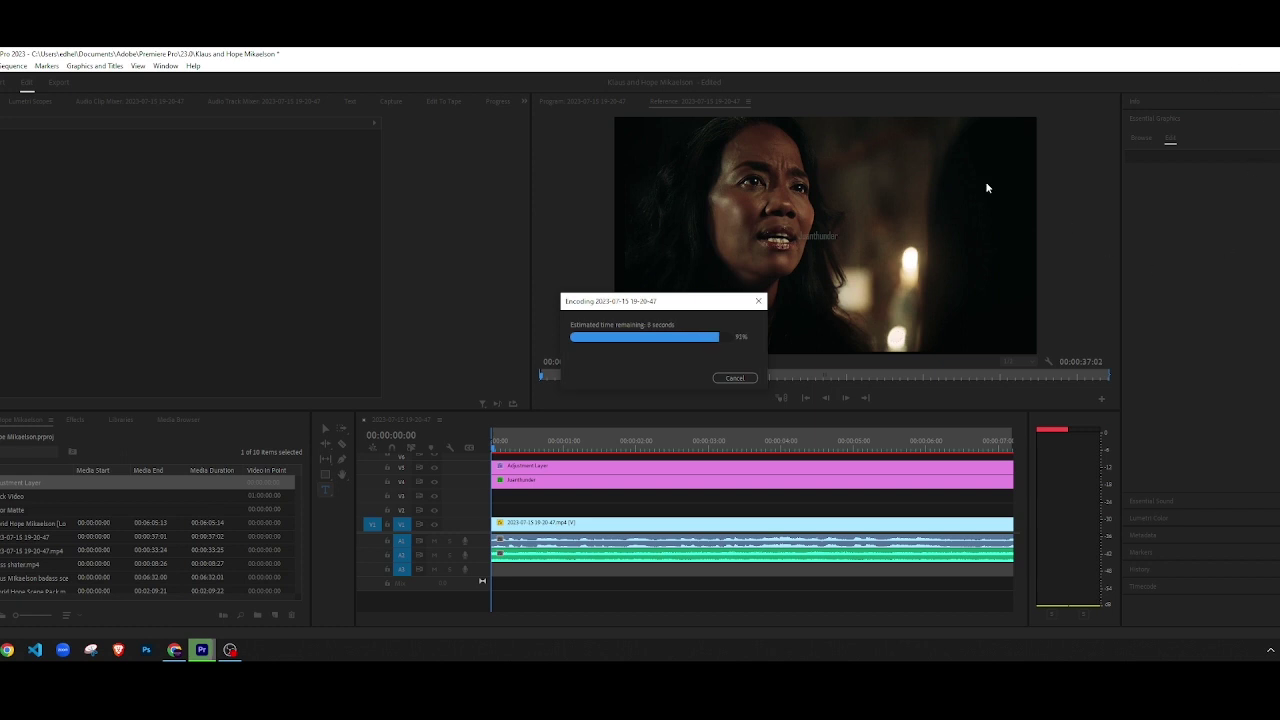
Step: Close the open browser window and switch to the screen recorder
right_click(175, 652)
click(166, 625)
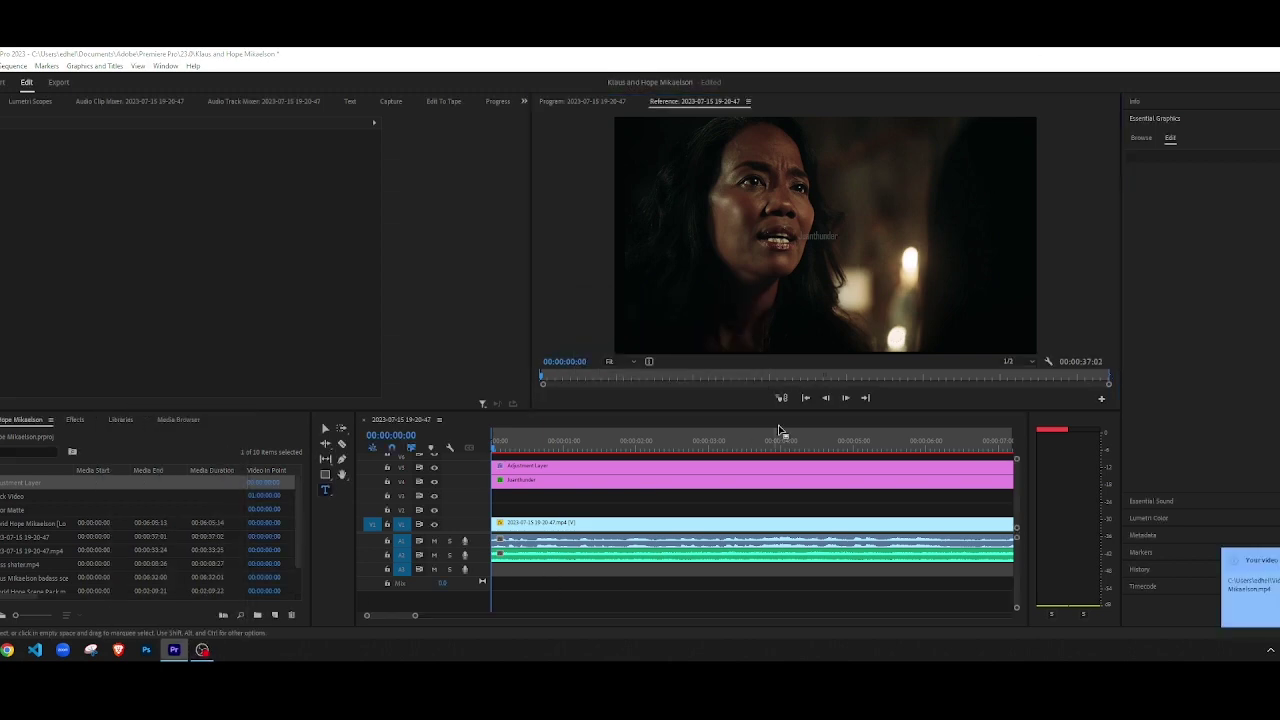
click(202, 650)
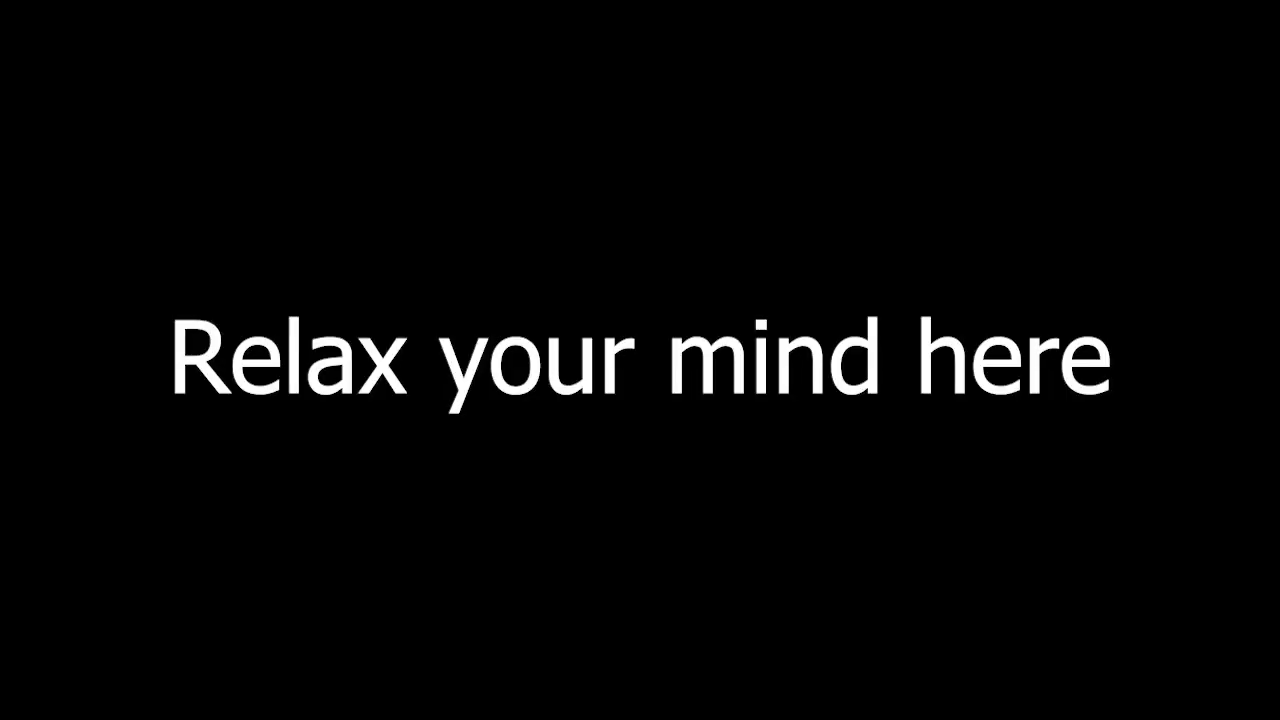